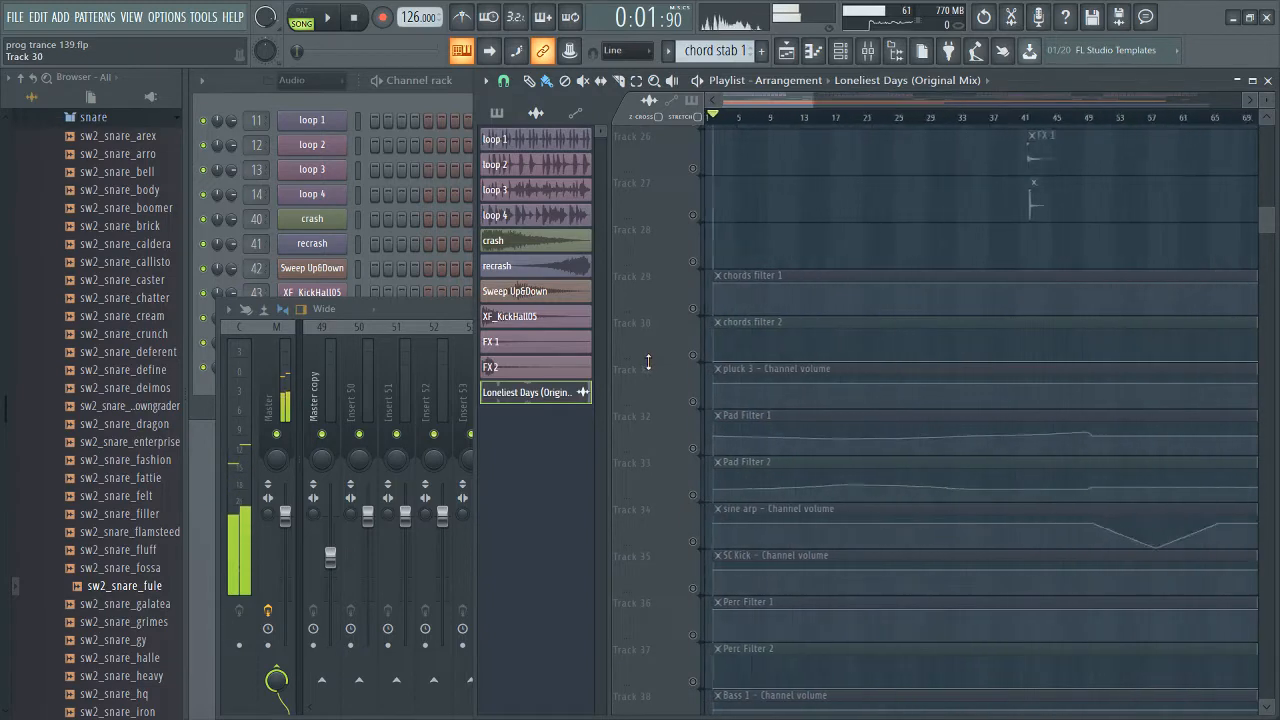
Step: Examine the Loneliest Days (Original Mix) audio clip on Track 50 and its alignment with the clips above it
scroll(627, 488, "down", 4)
scroll(626, 488, "down", 8)
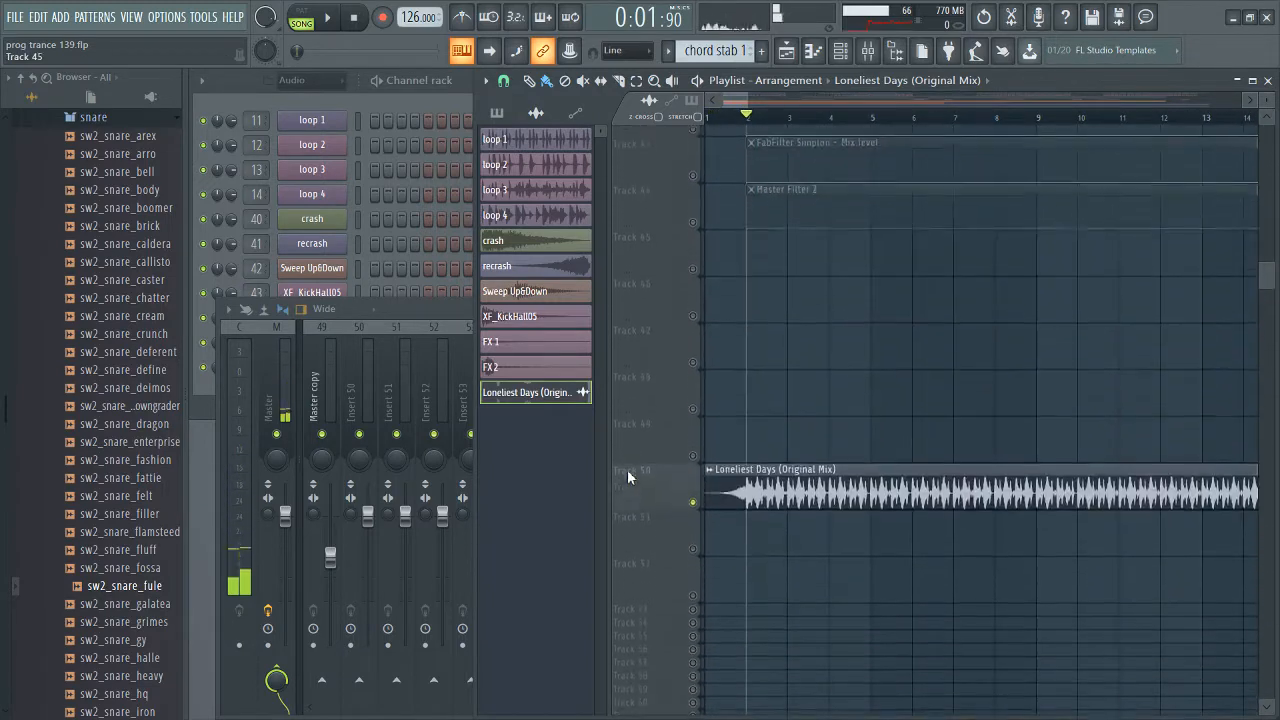
scroll(692, 475, "down", 3)
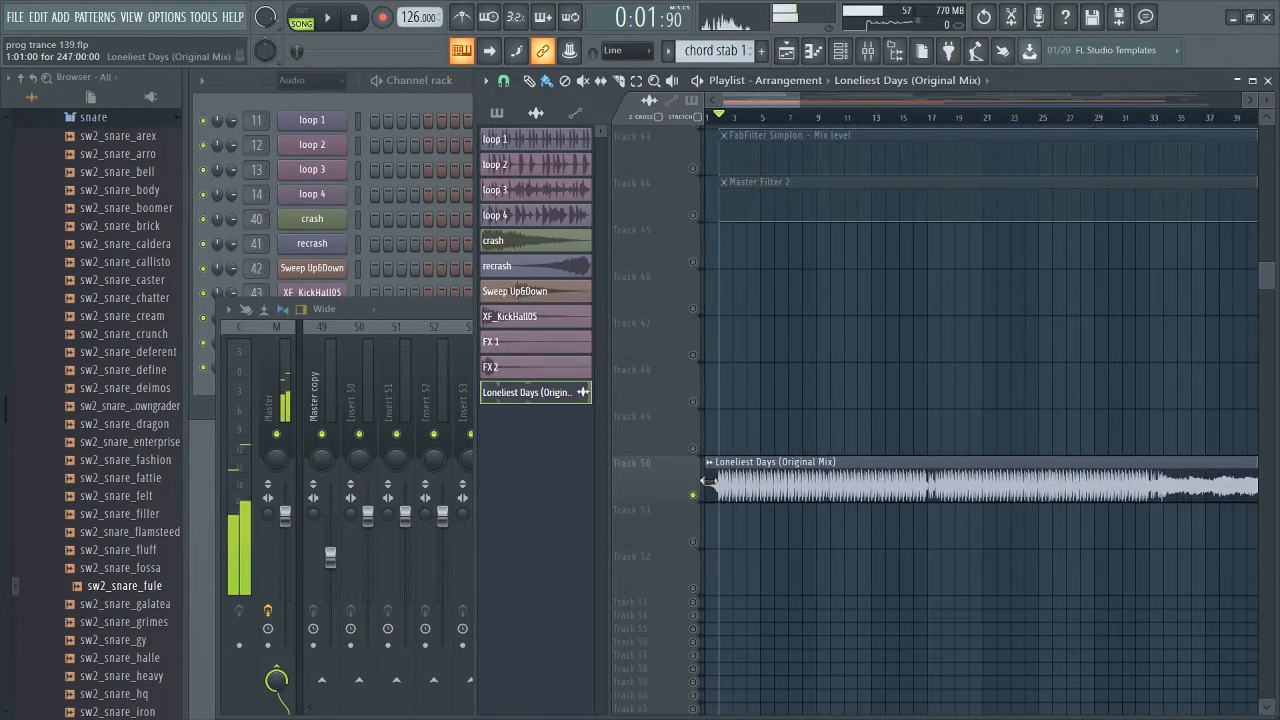
scroll(760, 488, "down", 1)
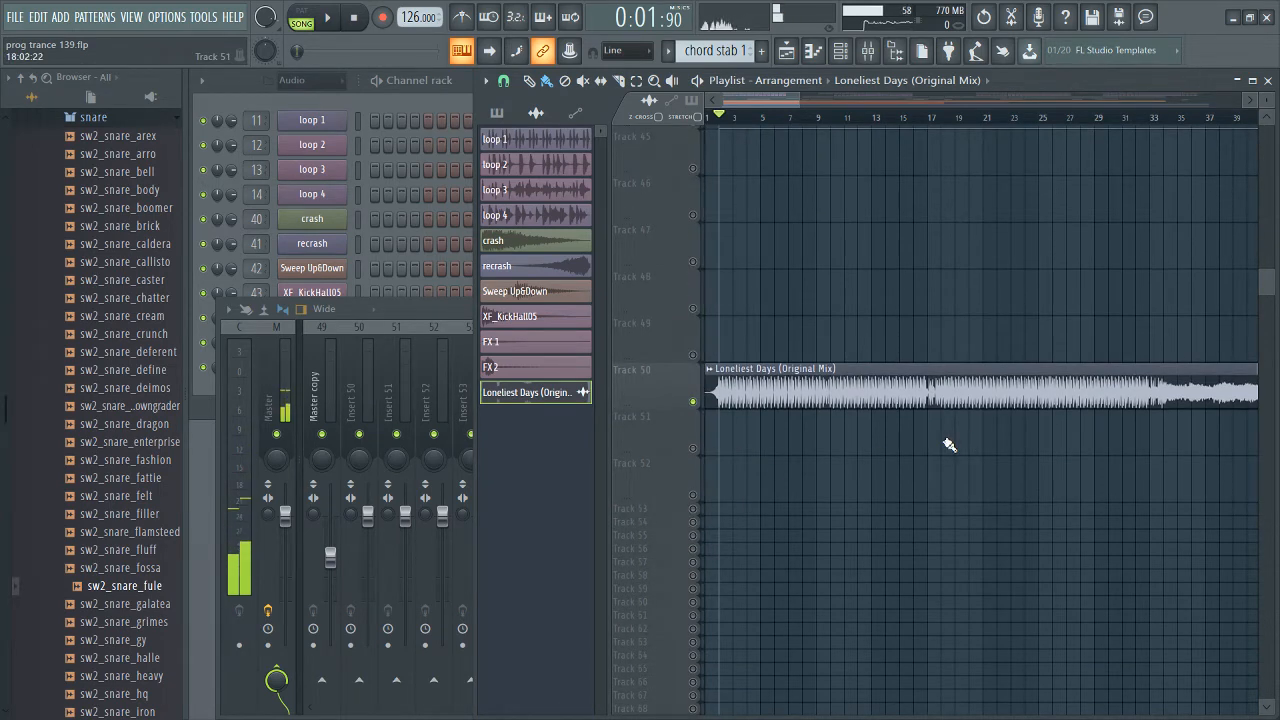
scroll(949, 450, "up", 4)
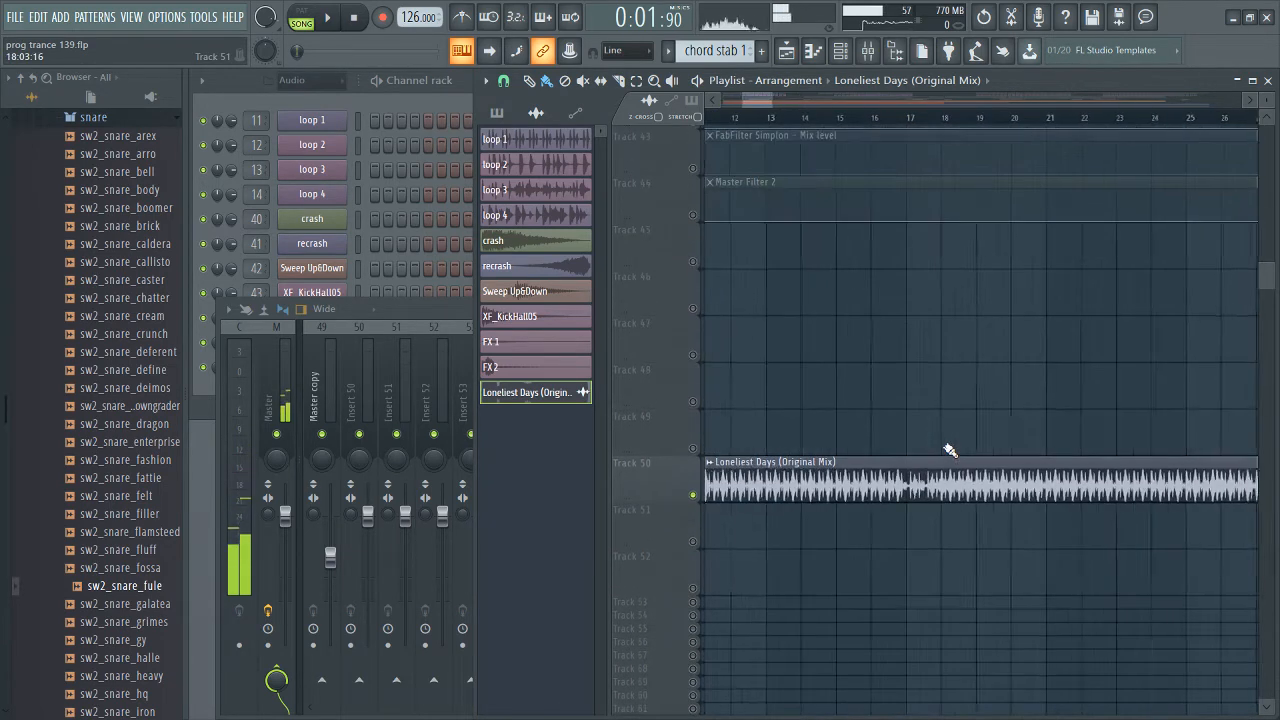
left_click_drag(754, 107, 731, 108)
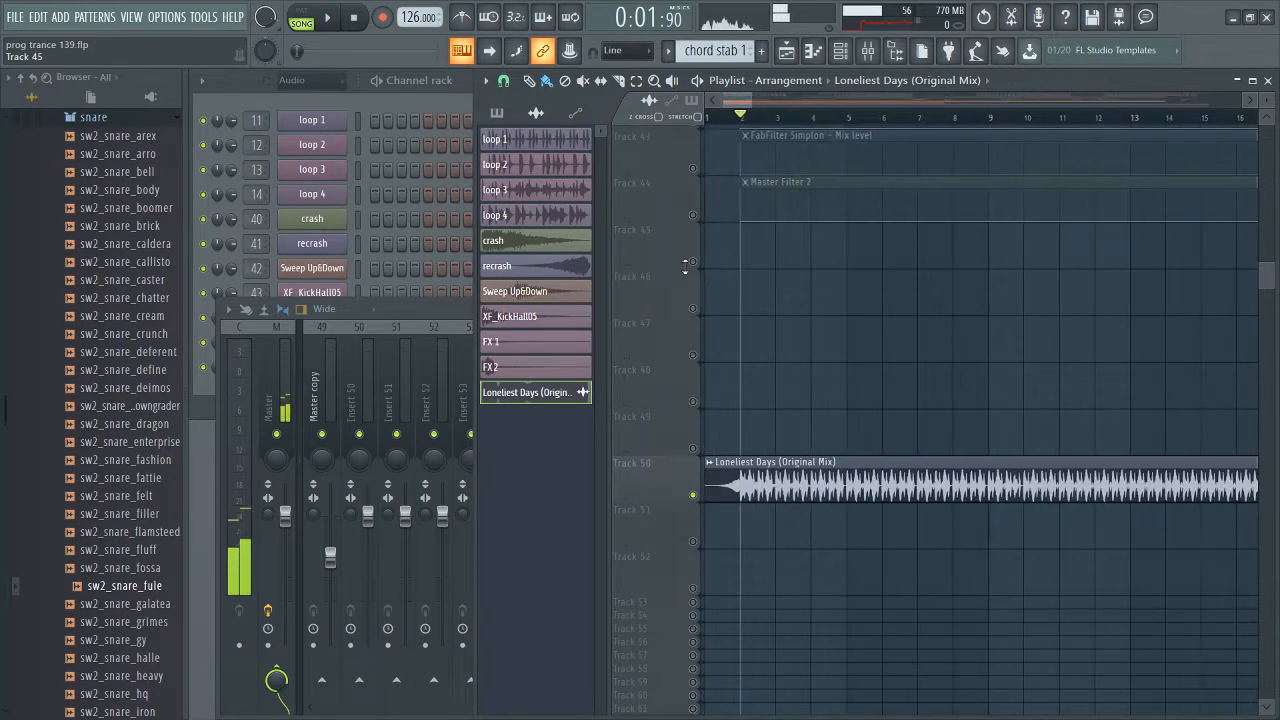
scroll(729, 336, "up", 8)
scroll(729, 336, "up", 15)
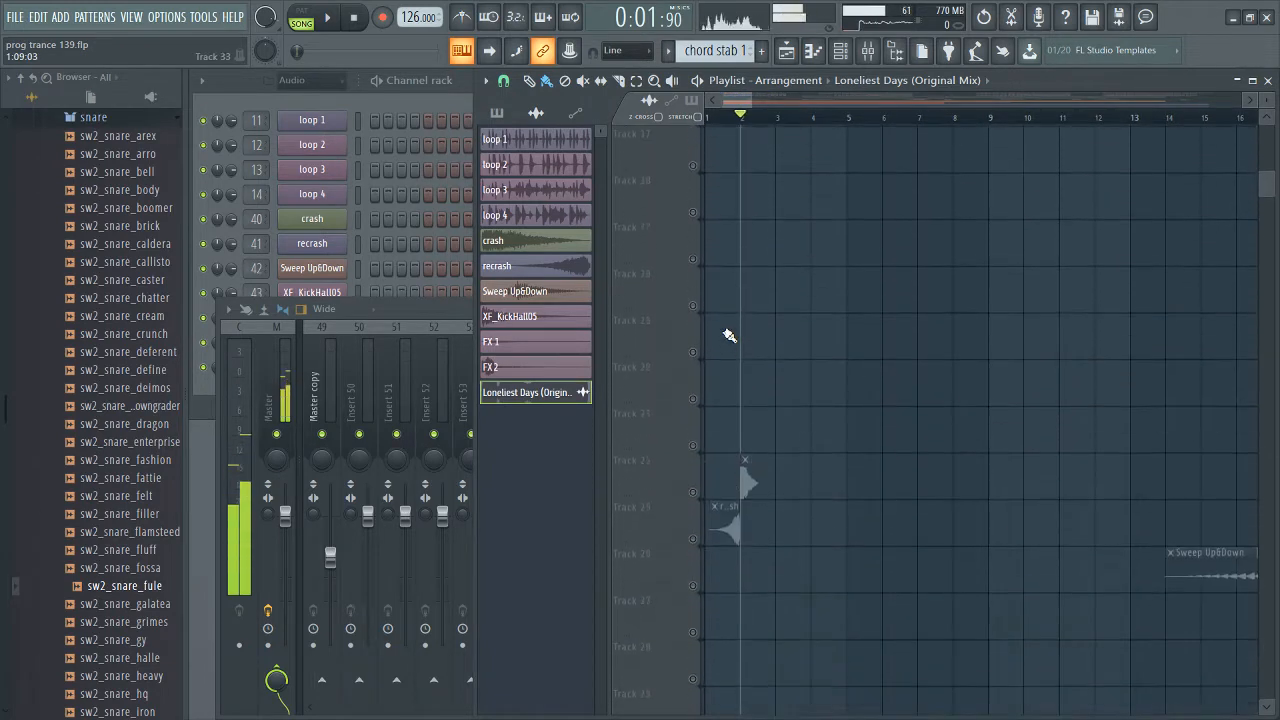
scroll(718, 335, "down", 13)
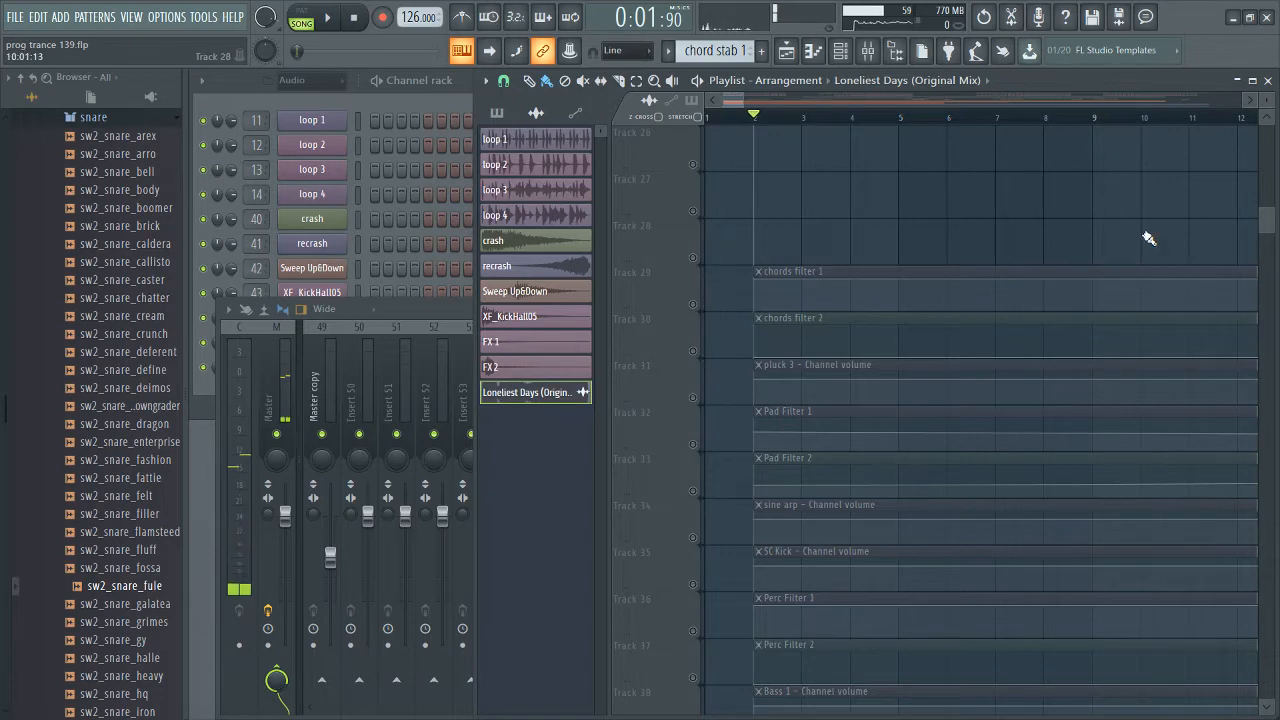
Step: Shrink the playlist tracks' height and examine the whole arrangement, from the drum and loop patterns to the automation clips
left_click_drag(1268, 100, 1268, 145)
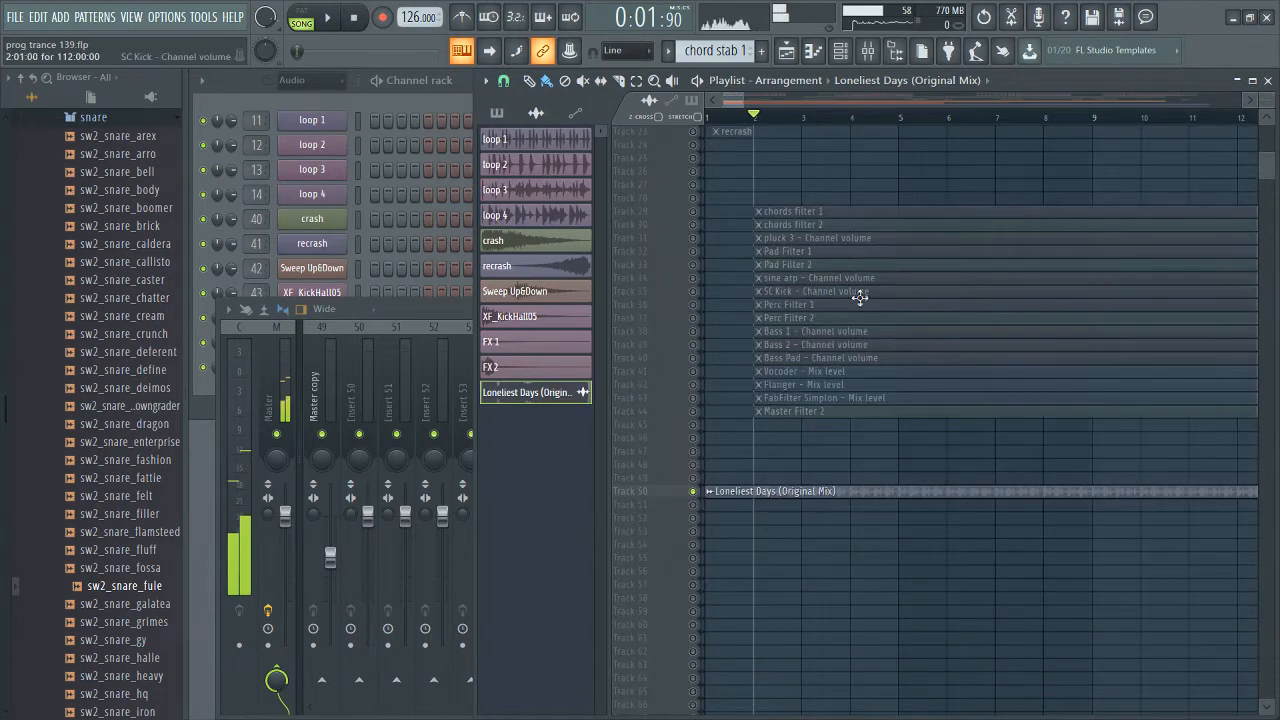
scroll(860, 298, "up", 9)
scroll(730, 308, "down", 4)
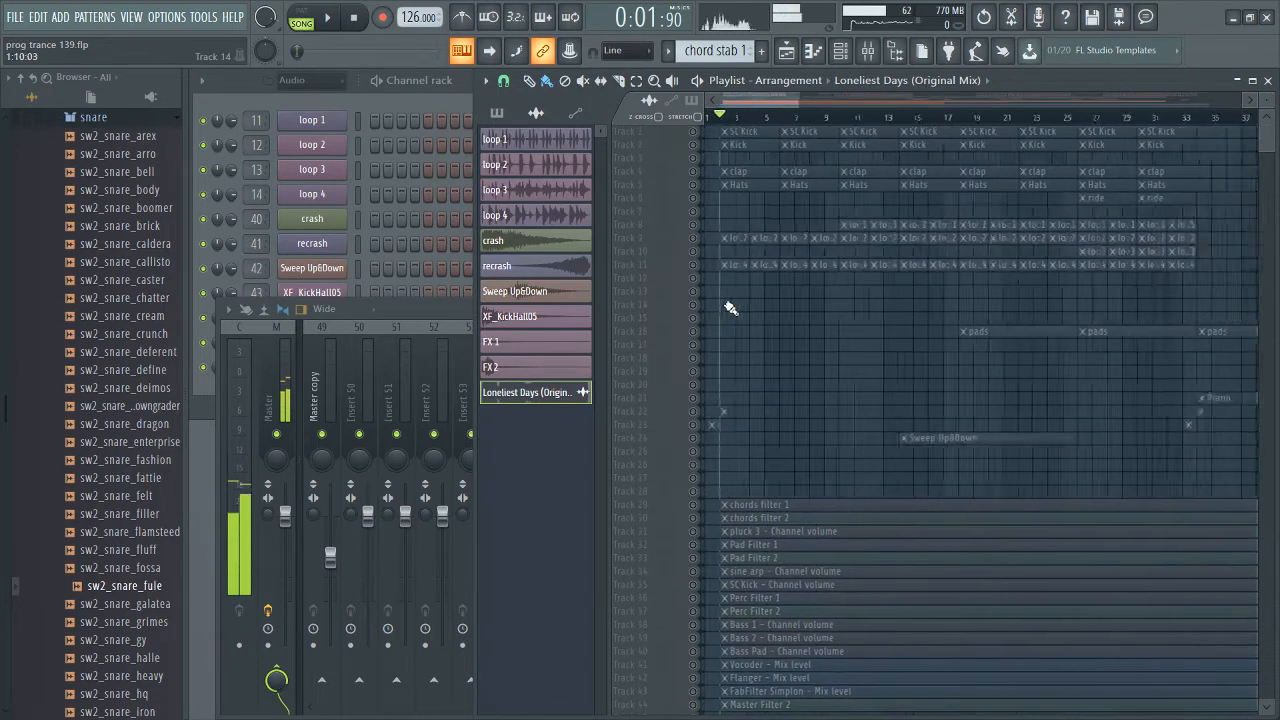
scroll(730, 308, "down", 5)
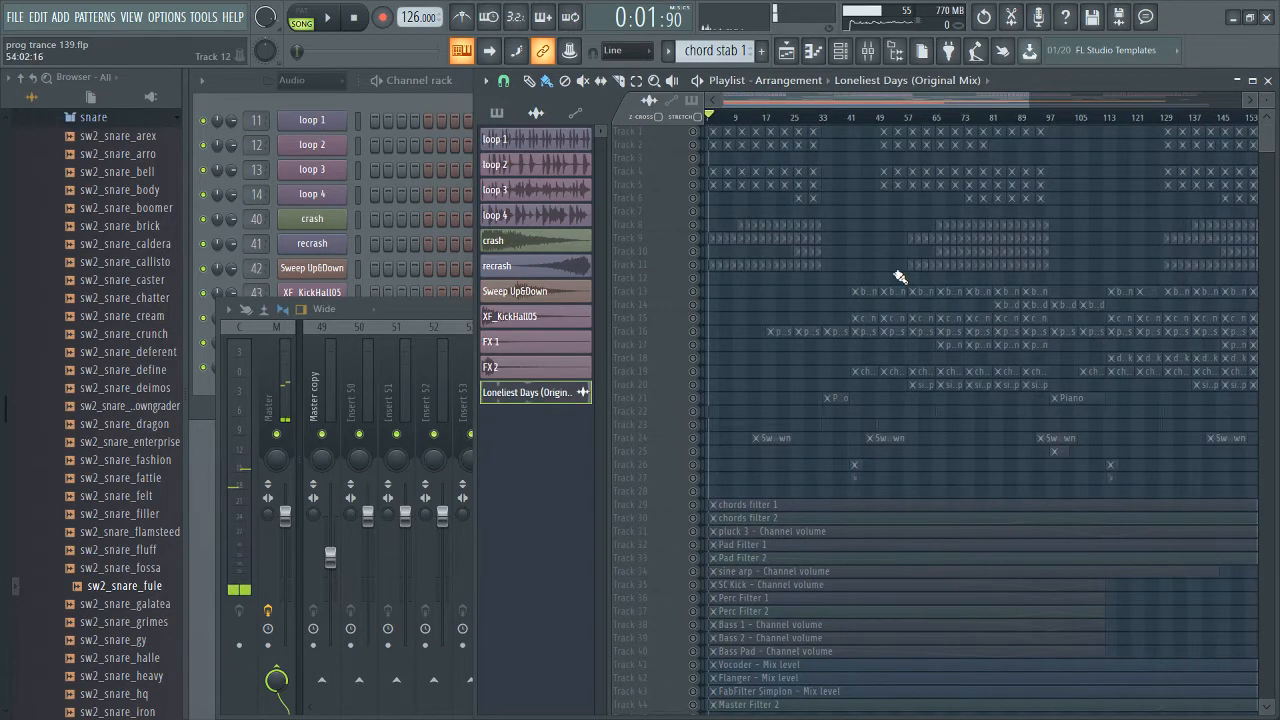
scroll(857, 240, "down", 2)
scroll(934, 251, "down", 1)
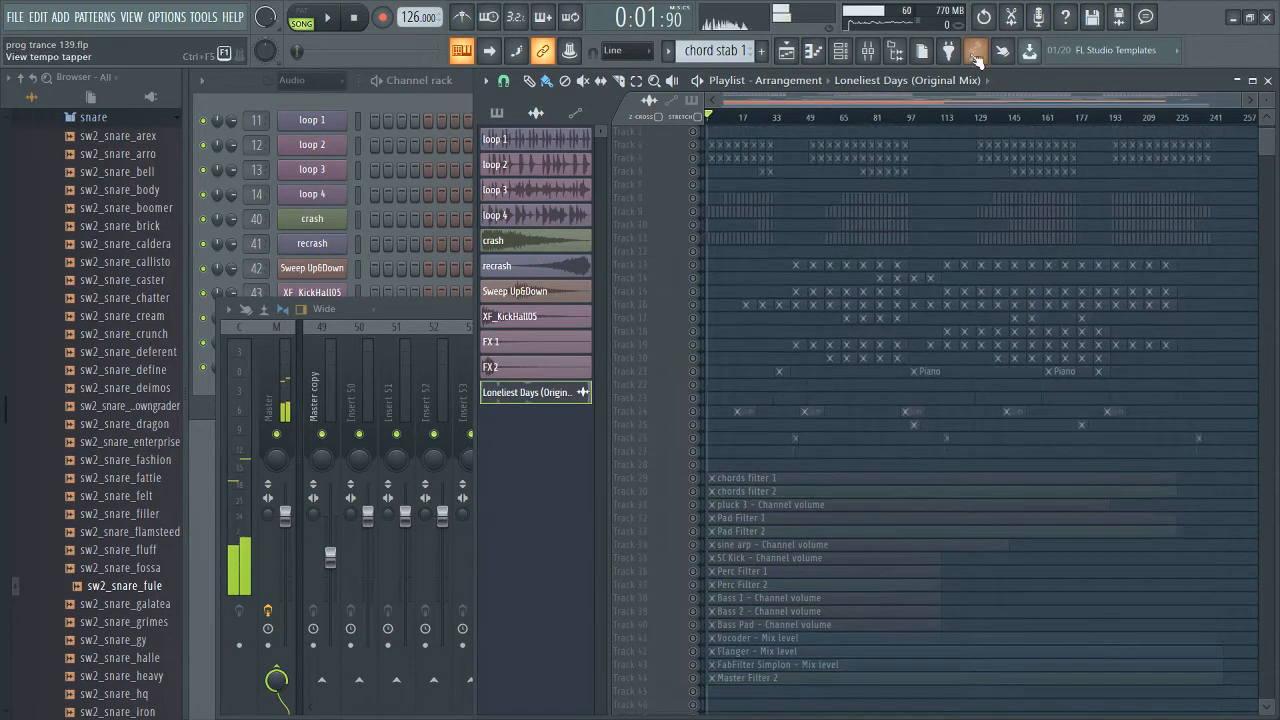
scroll(680, 243, "up", 3)
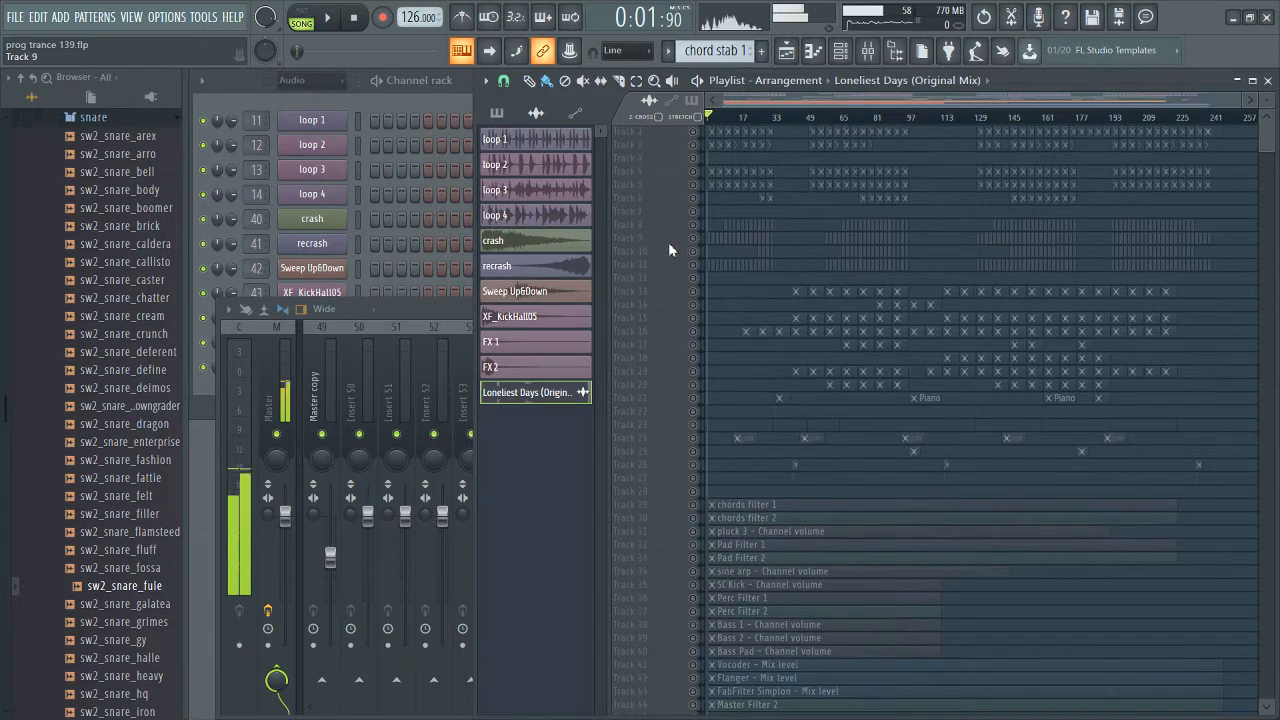
scroll(668, 242, "up", 3)
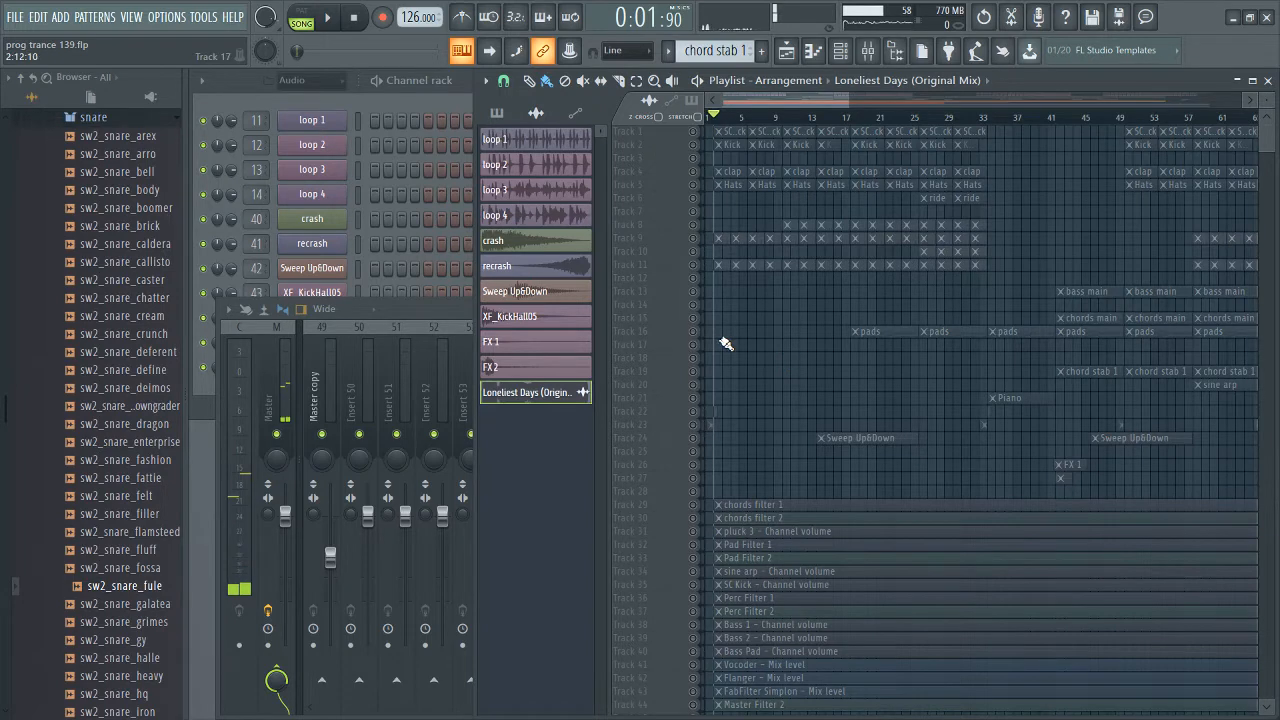
scroll(736, 342, "down", 5)
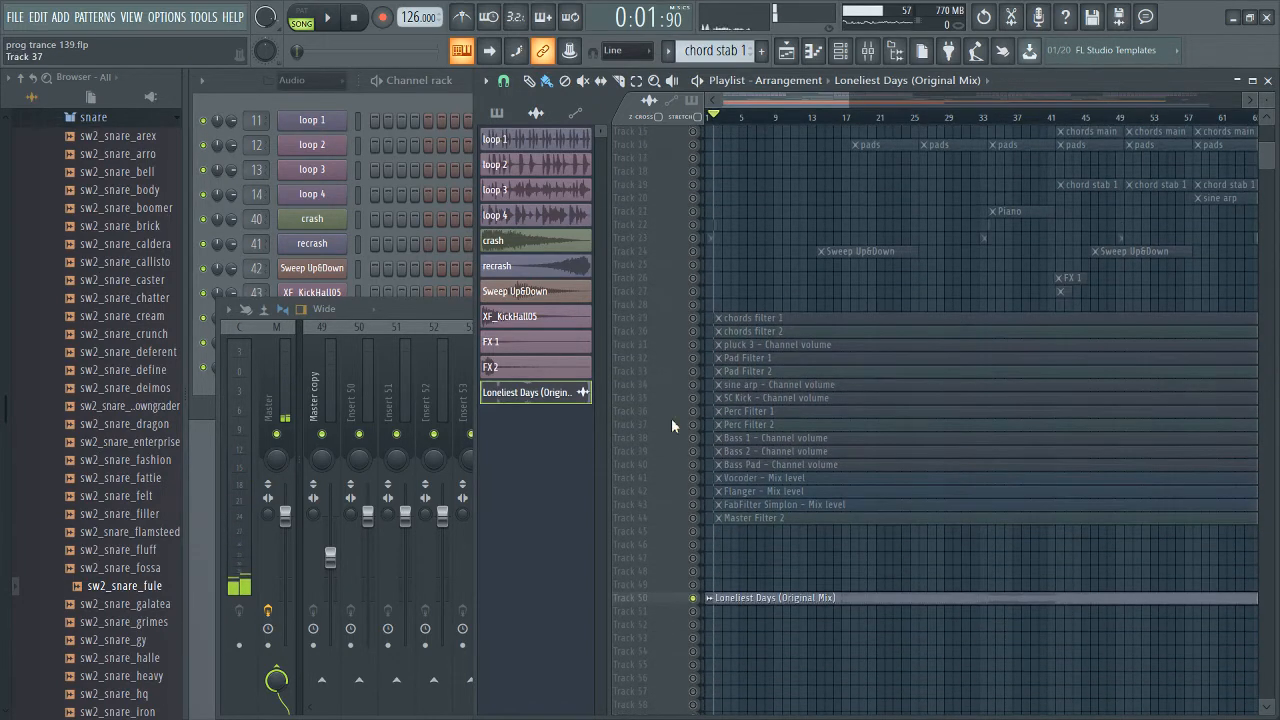
Step: Examine the arrangement's opening bars, covering the kick, clap, hats, loop, crash and recrash clips and the start of the automation
scroll(924, 262, "up", 3)
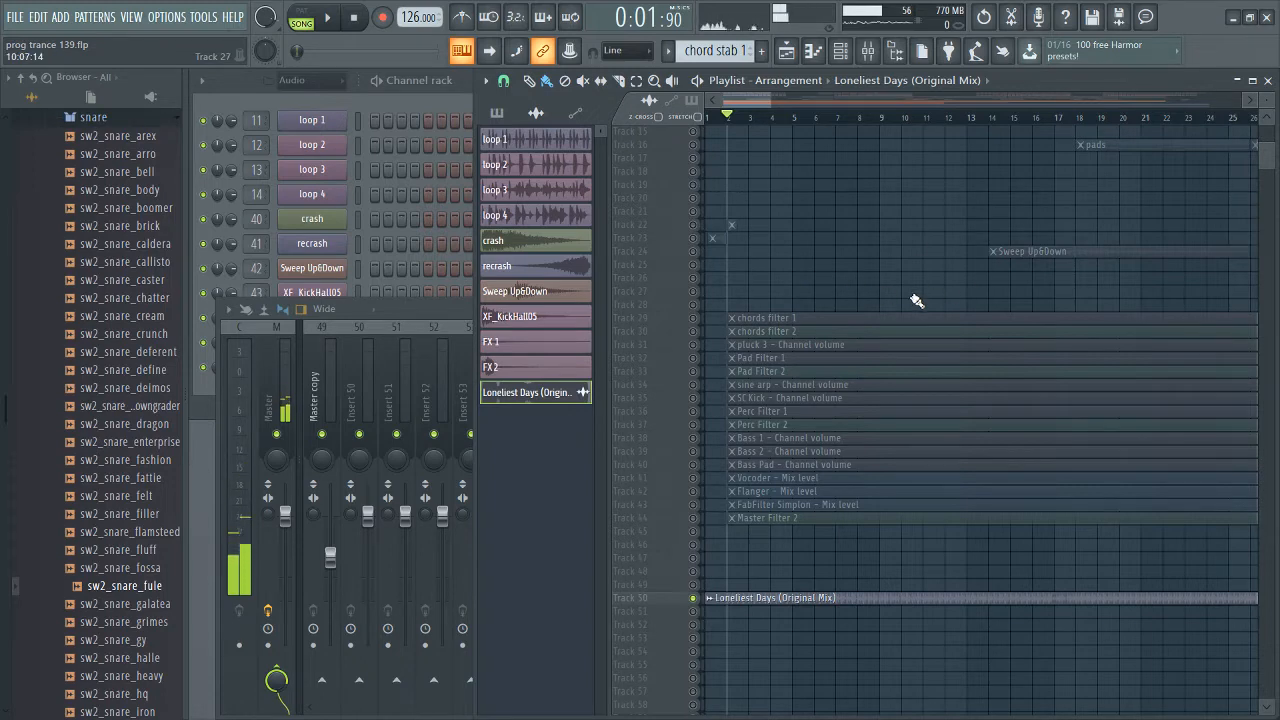
scroll(916, 301, "up", 5)
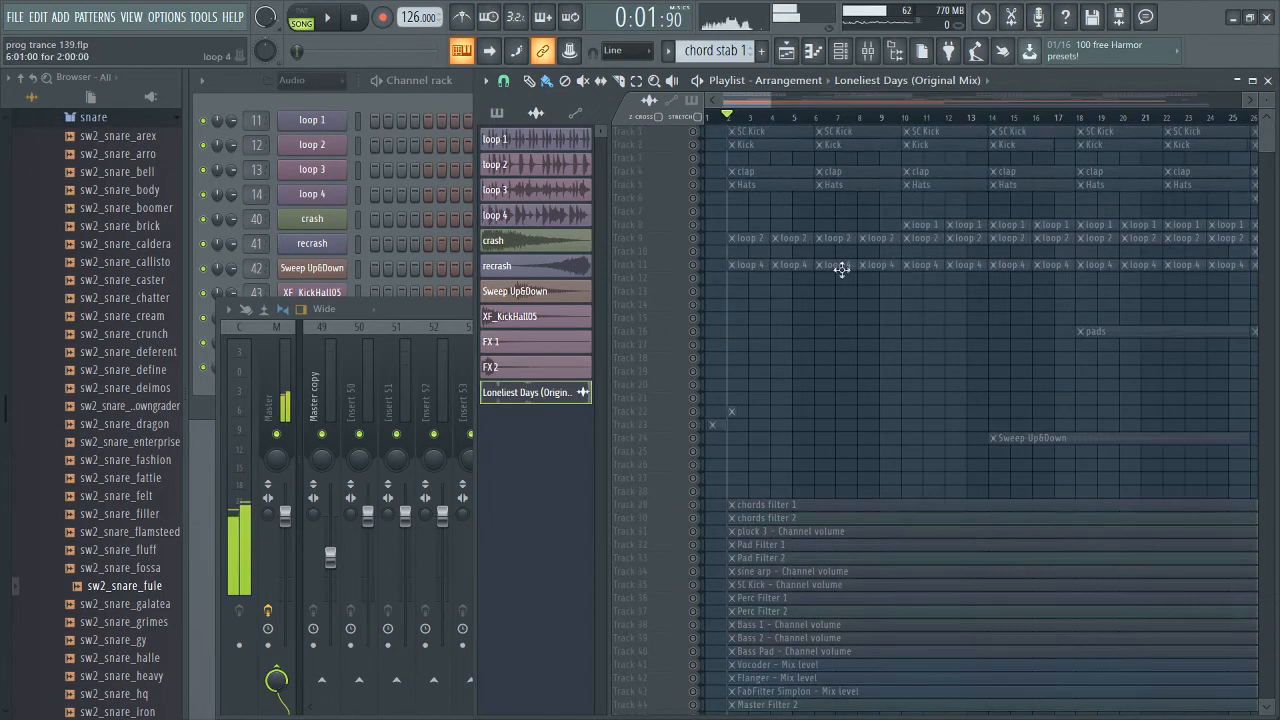
left_click_drag(770, 101, 801, 115)
scroll(779, 320, "down", 8)
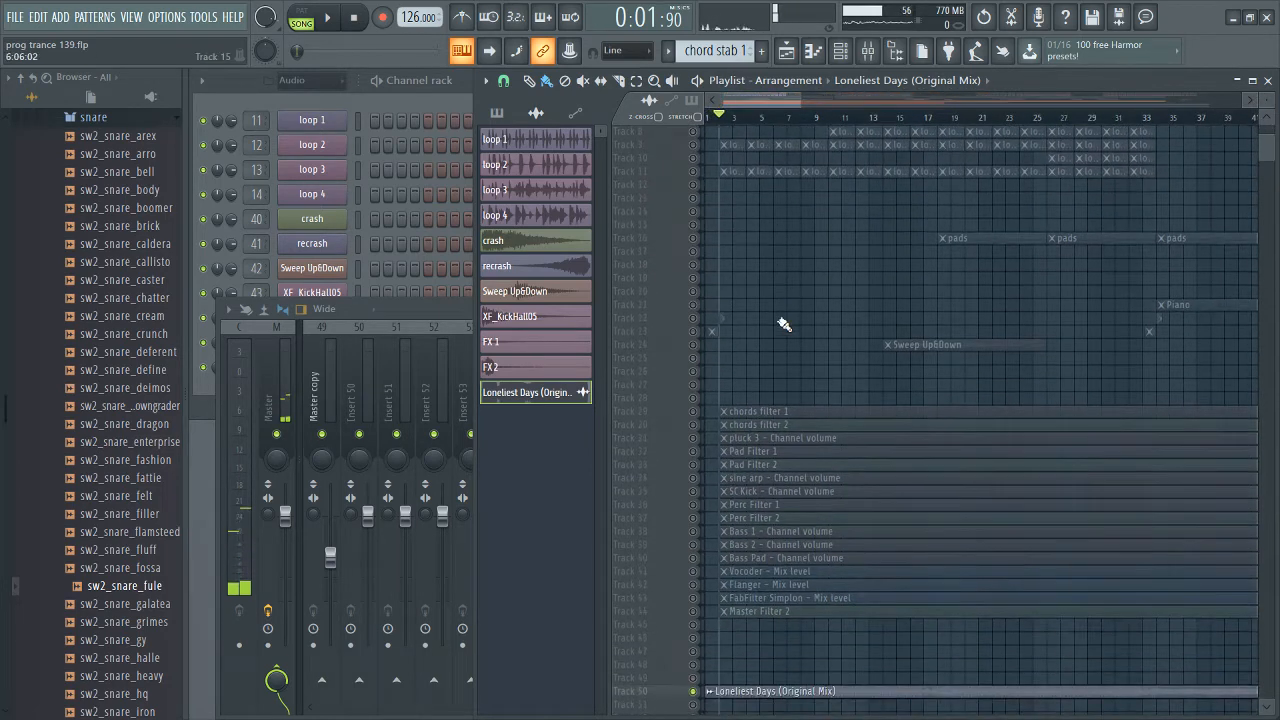
scroll(779, 320, "down", 2)
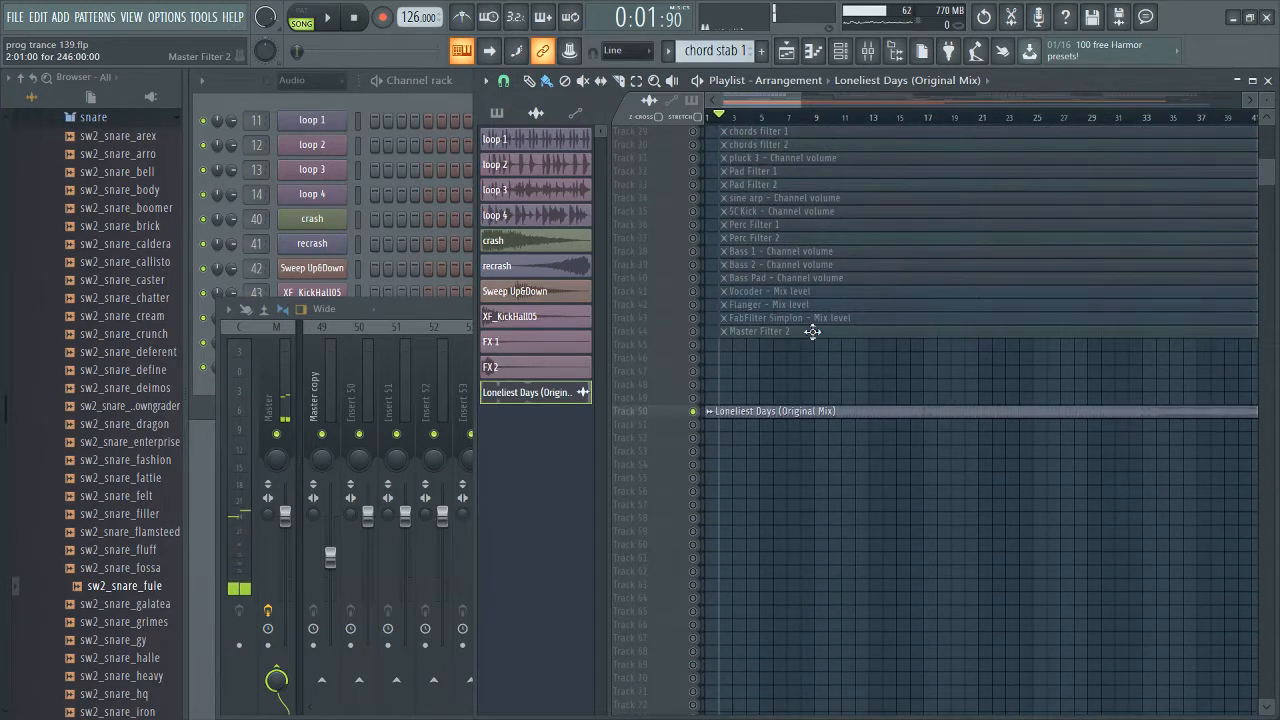
scroll(677, 321, "up", 4)
scroll(677, 321, "up", 3)
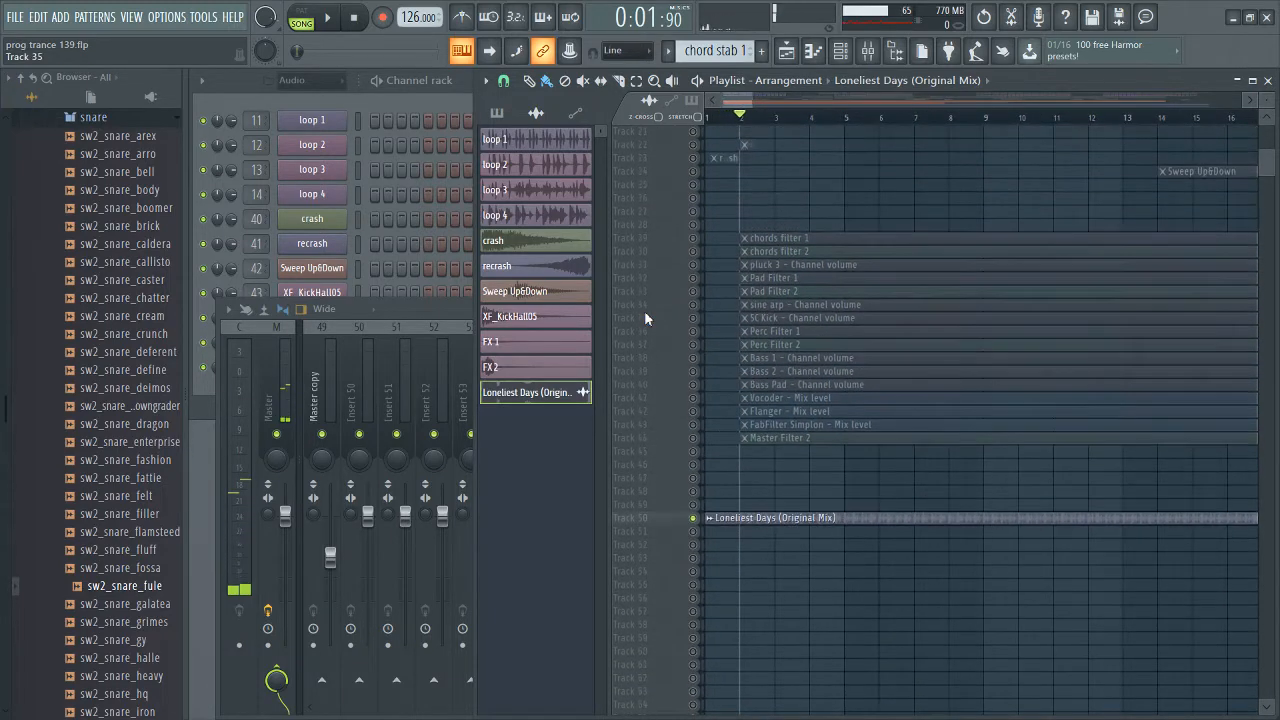
scroll(645, 319, "up", 1)
scroll(645, 319, "up", 5)
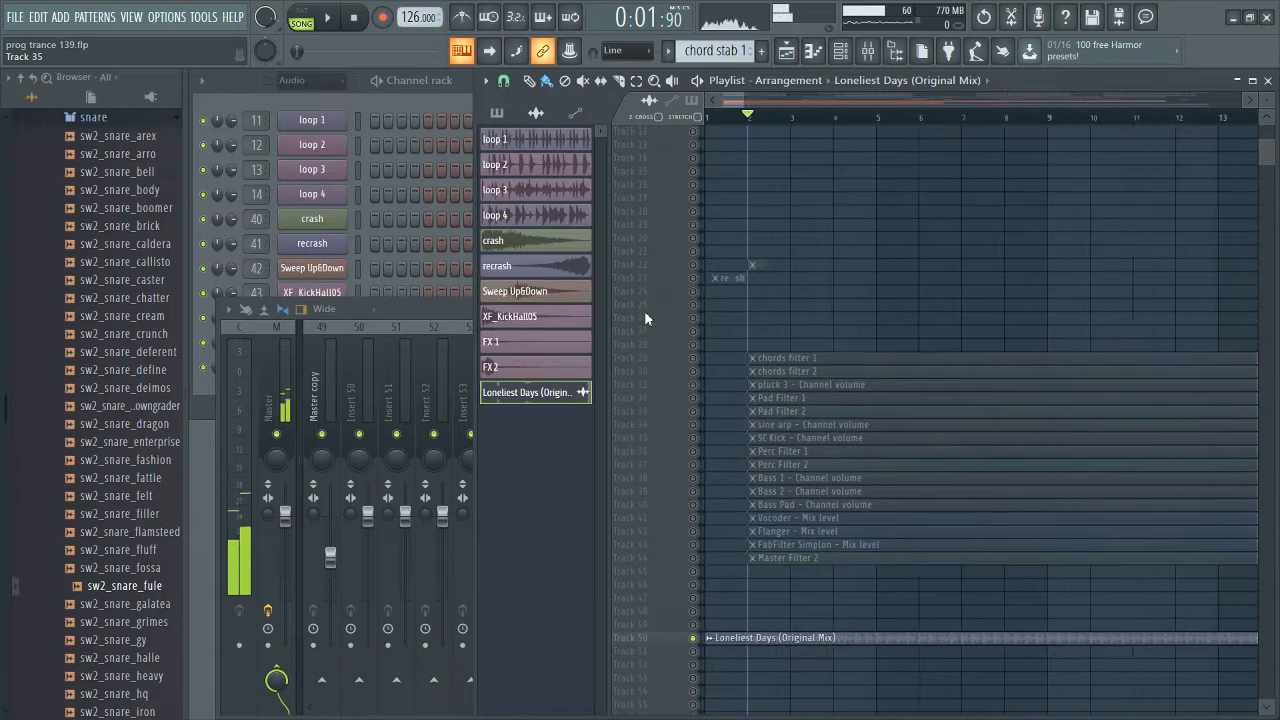
scroll(660, 319, "up", 2)
scroll(876, 312, "up", 3)
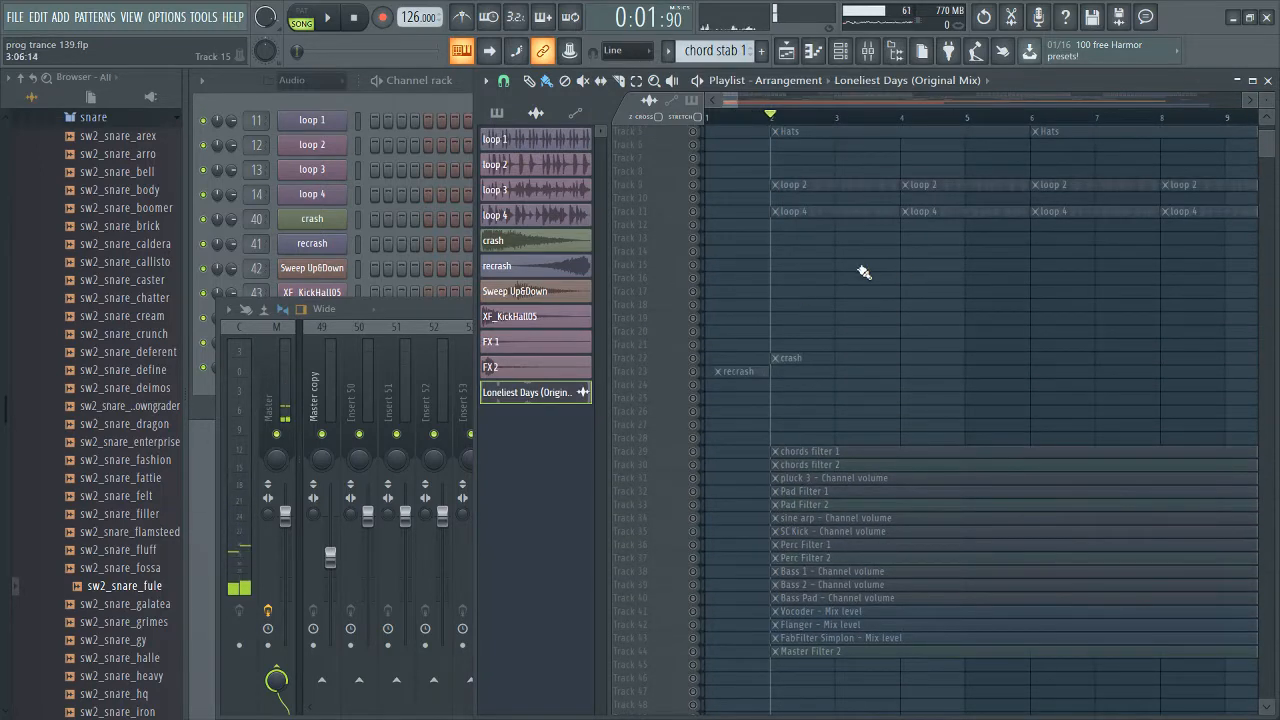
scroll(744, 286, "up", 3)
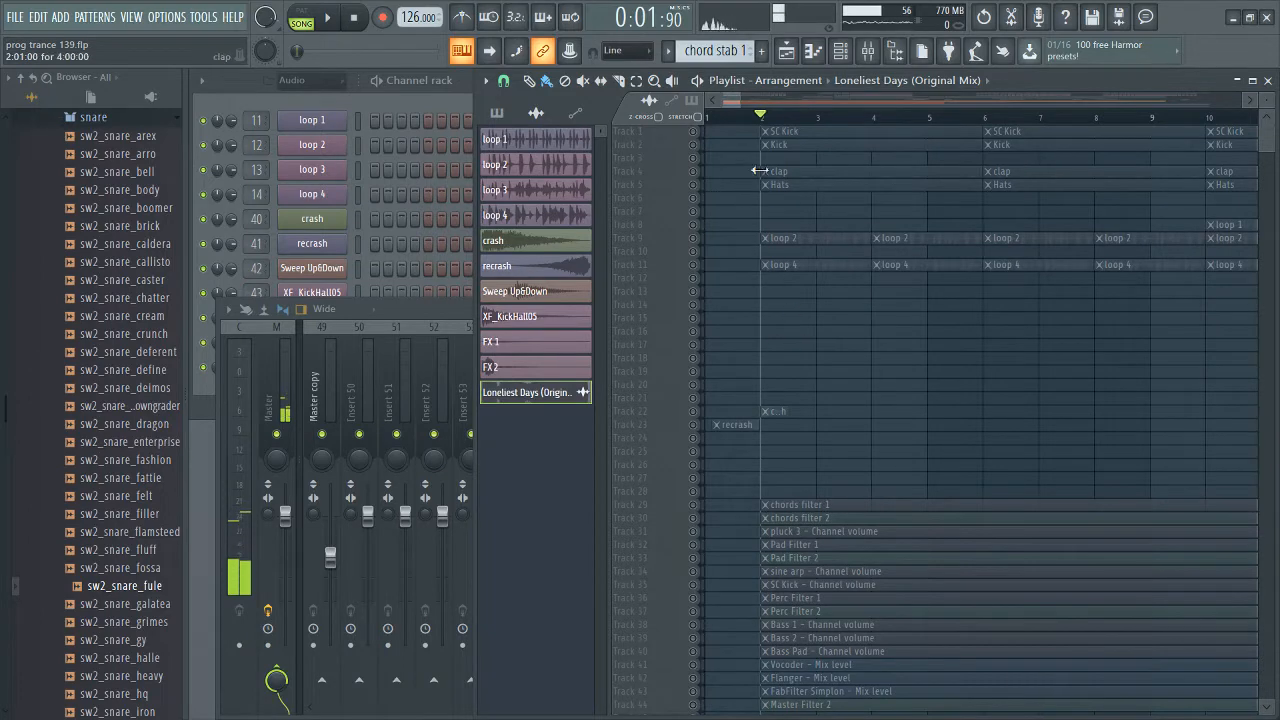
Step: Compare the Loneliest Days audio clip on Track 50 with the full arrangement's sections and automation clips
scroll(745, 289, "down", 15)
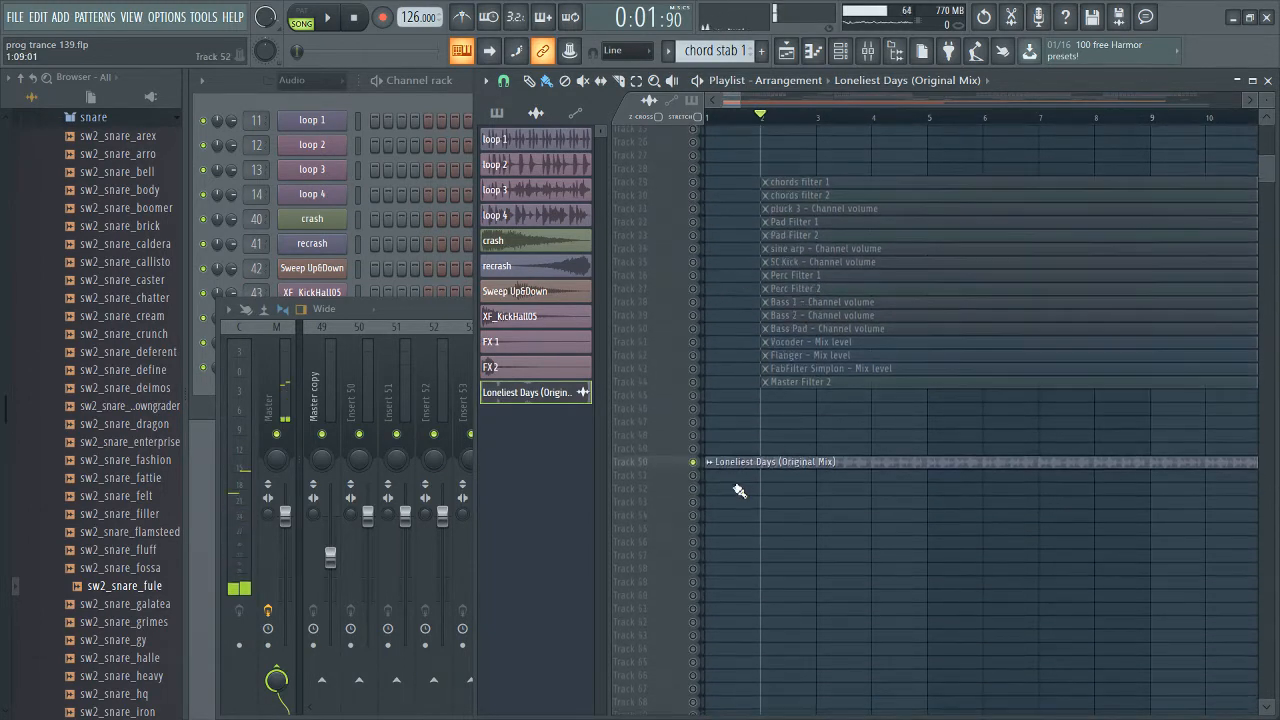
scroll(745, 493, "down", 7)
scroll(773, 487, "up", 9)
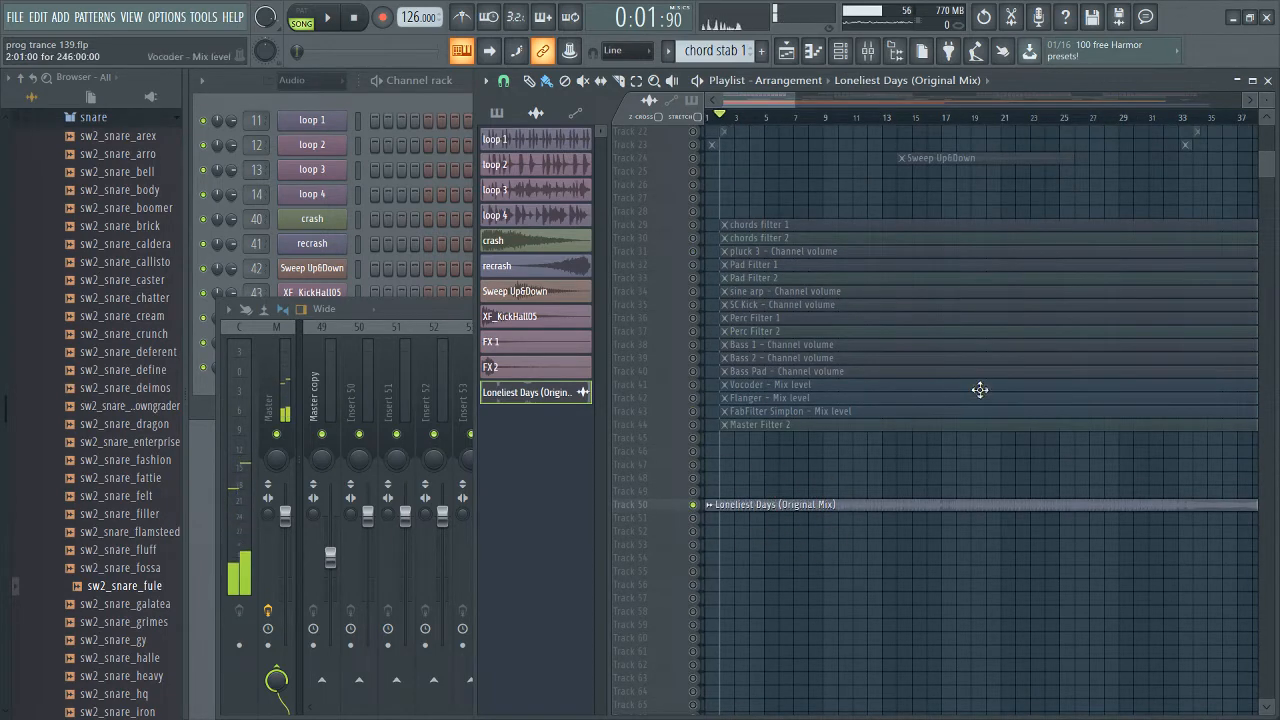
scroll(971, 380, "up", 10)
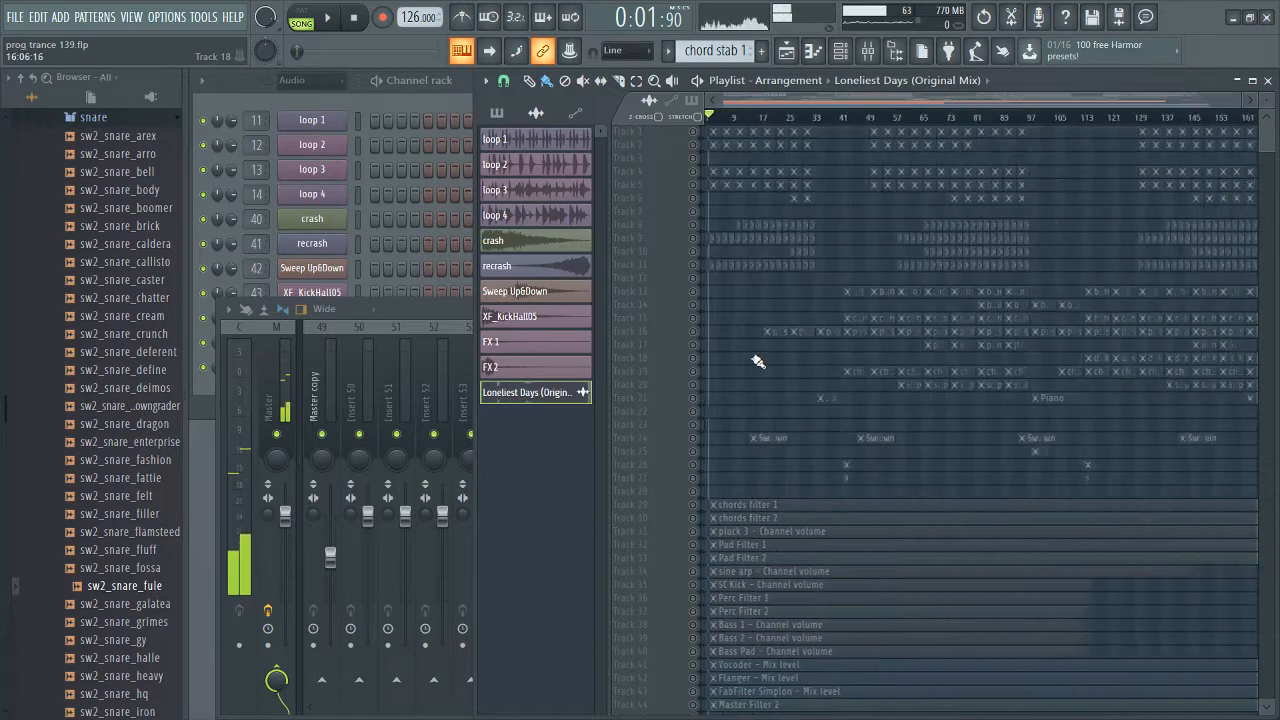
scroll(872, 373, "down", 8)
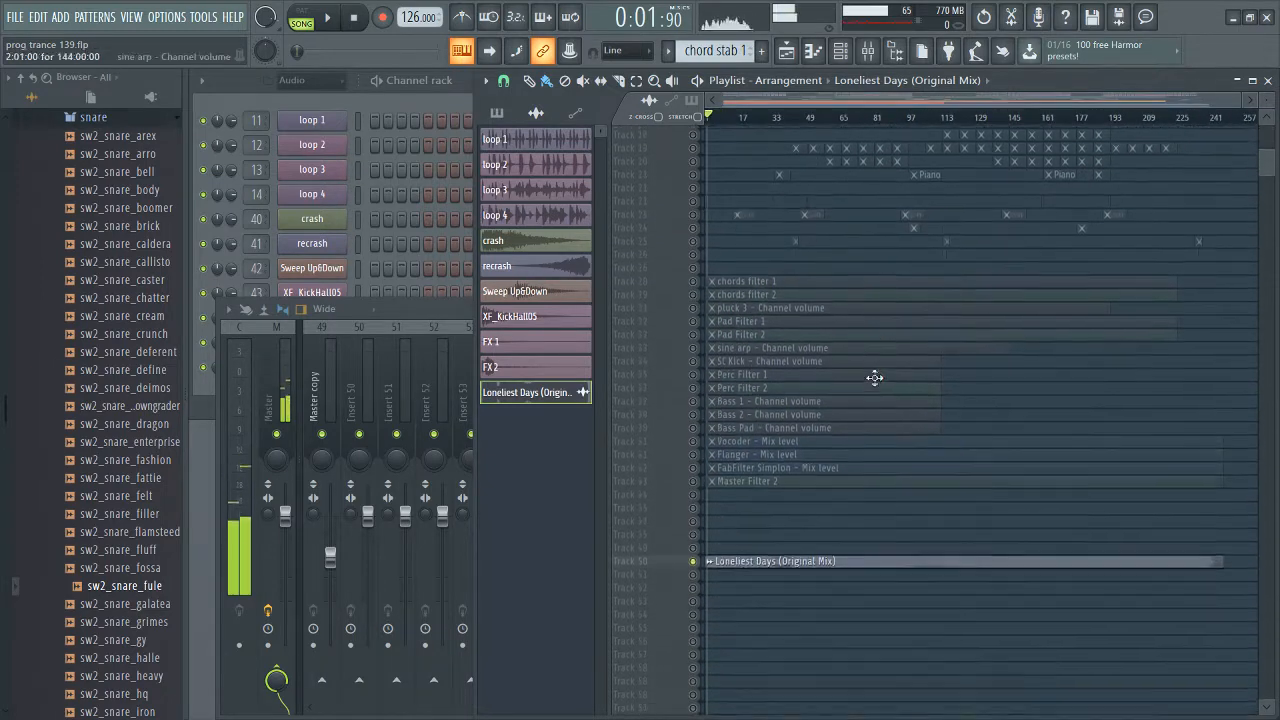
scroll(883, 506, "down", 5)
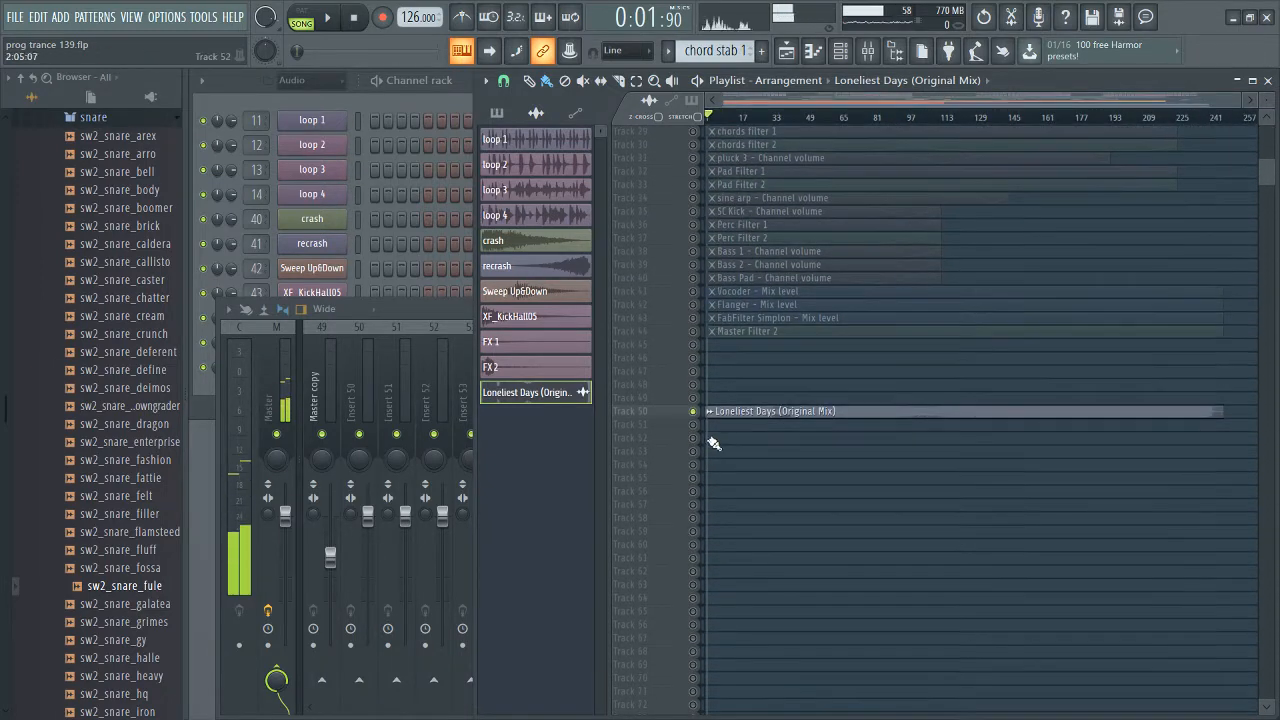
scroll(818, 401, "up", 1)
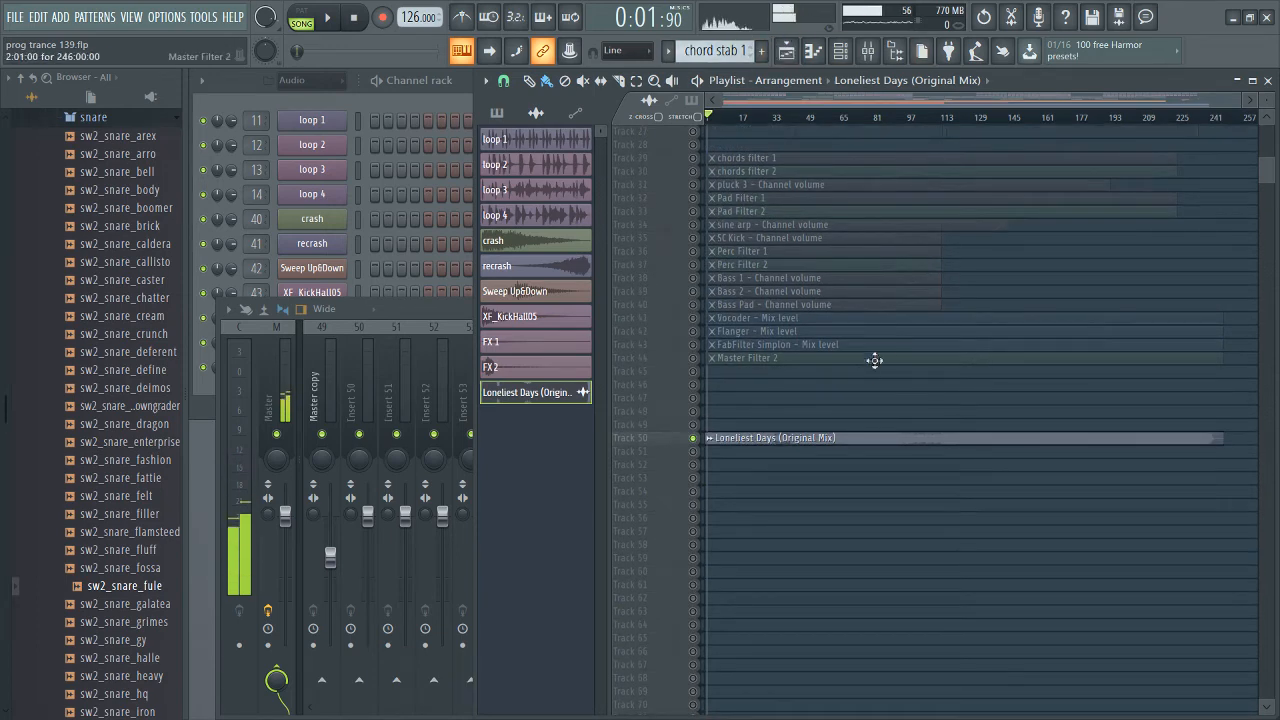
scroll(870, 365, "up", 12)
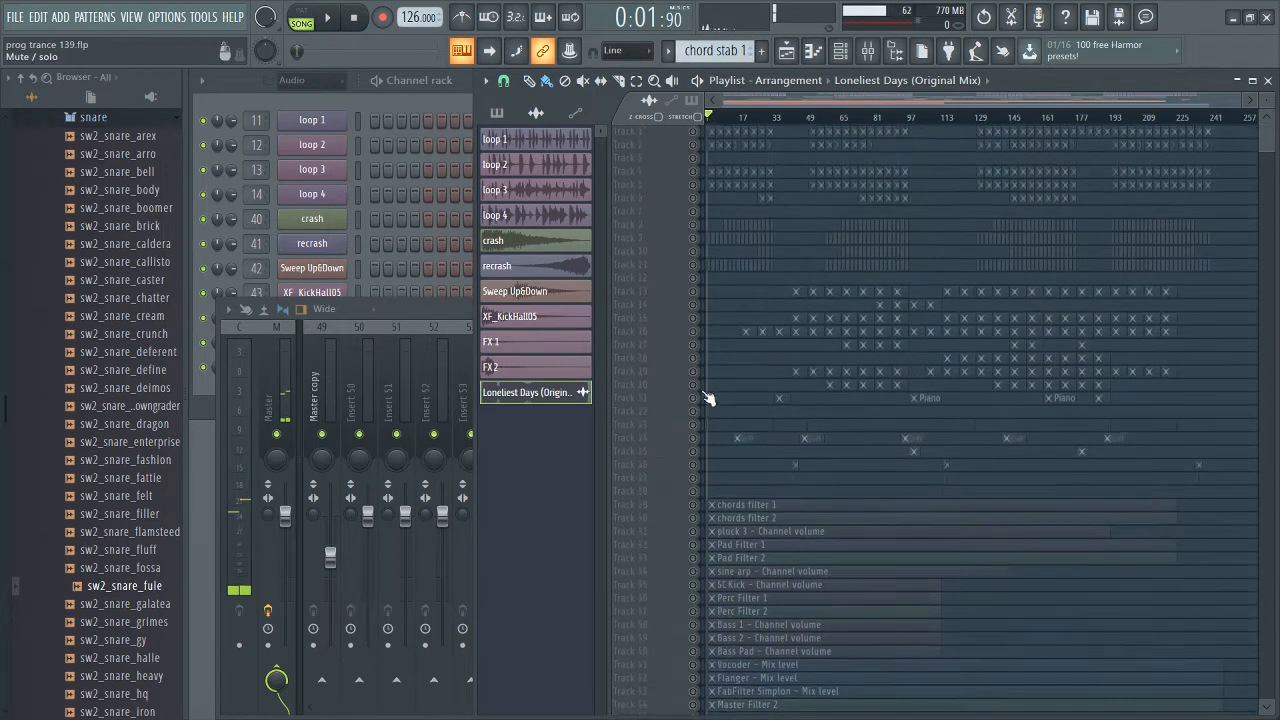
scroll(644, 380, "up", 3)
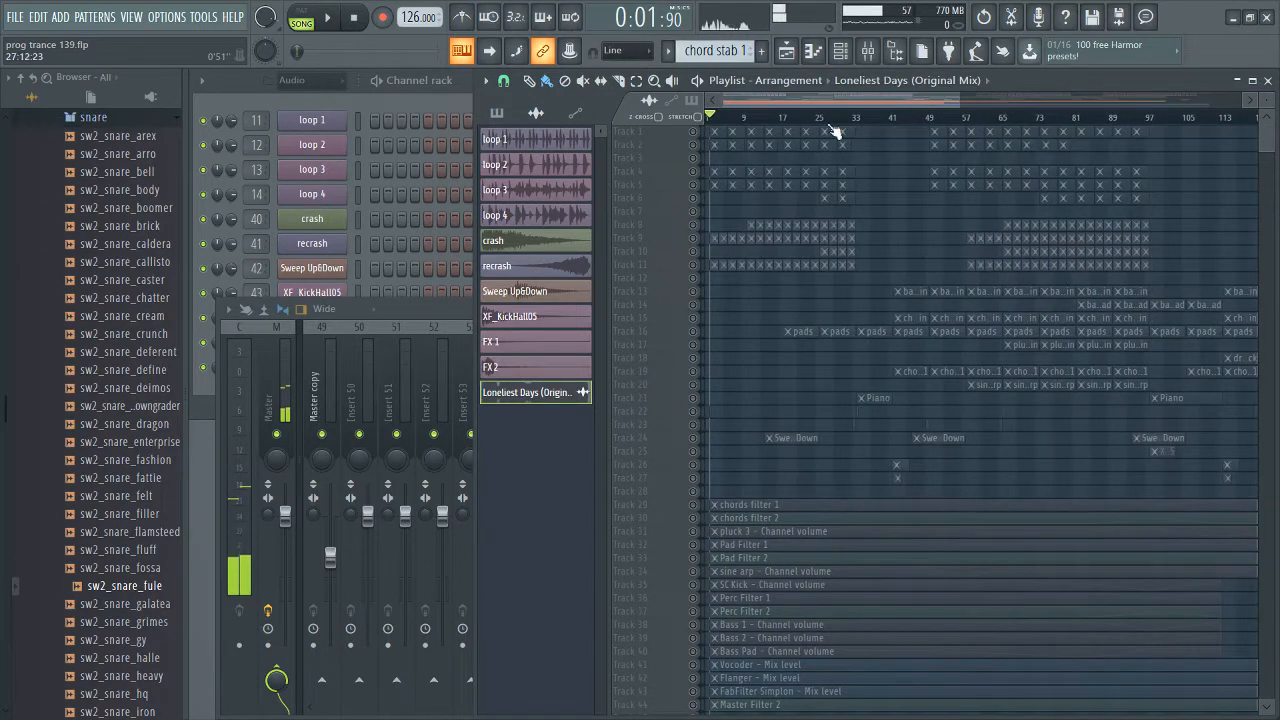
left_click_drag(838, 100, 592, 135)
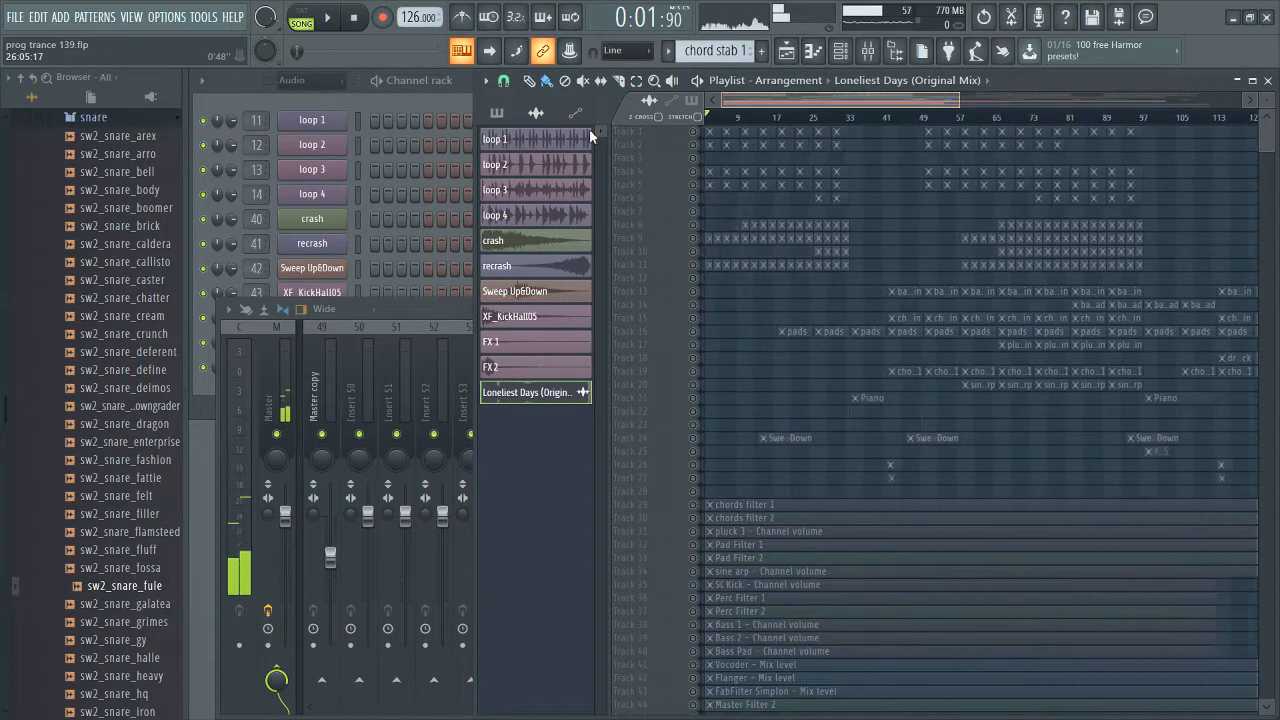
scroll(900, 235, "down", 2)
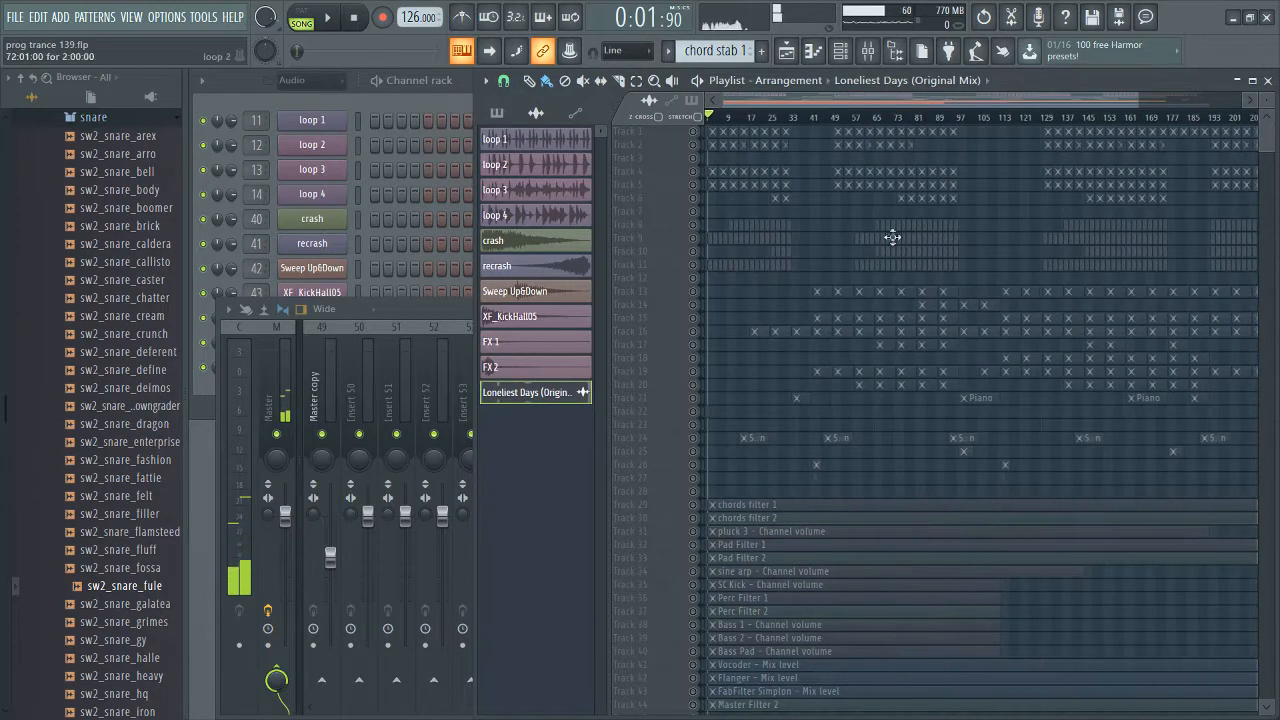
scroll(823, 266, "down", 6)
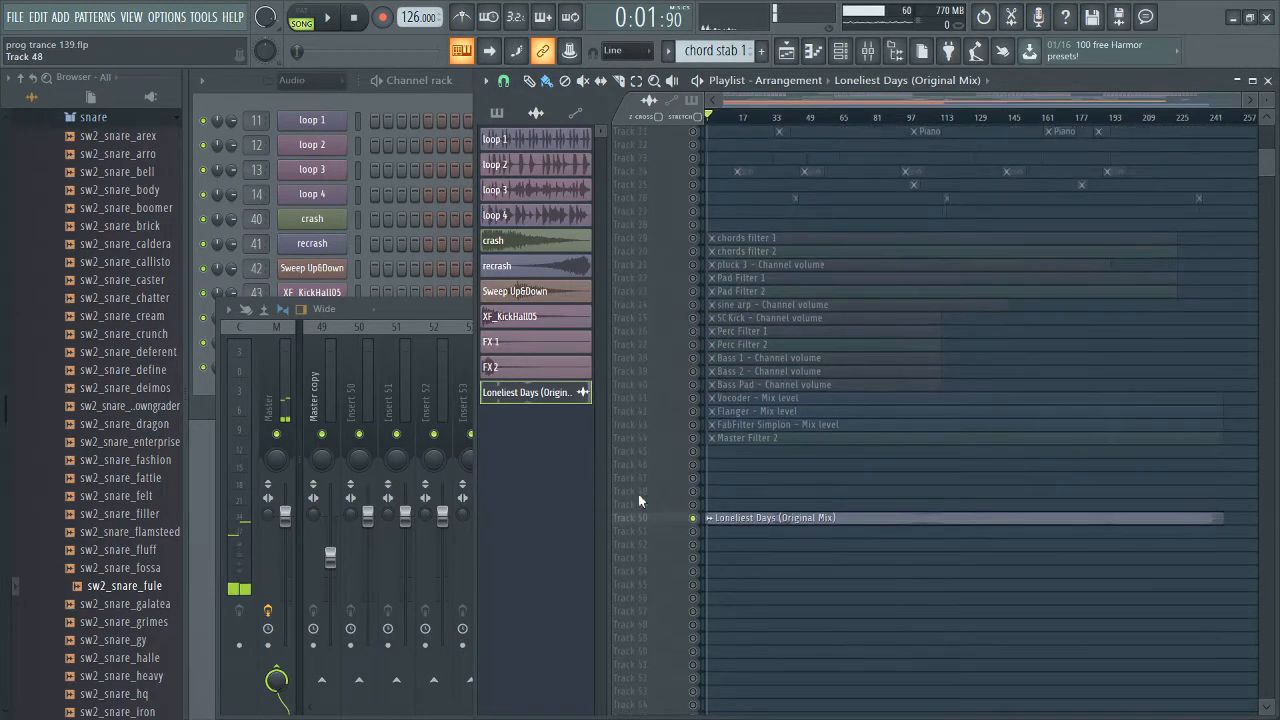
scroll(638, 496, "up", 7)
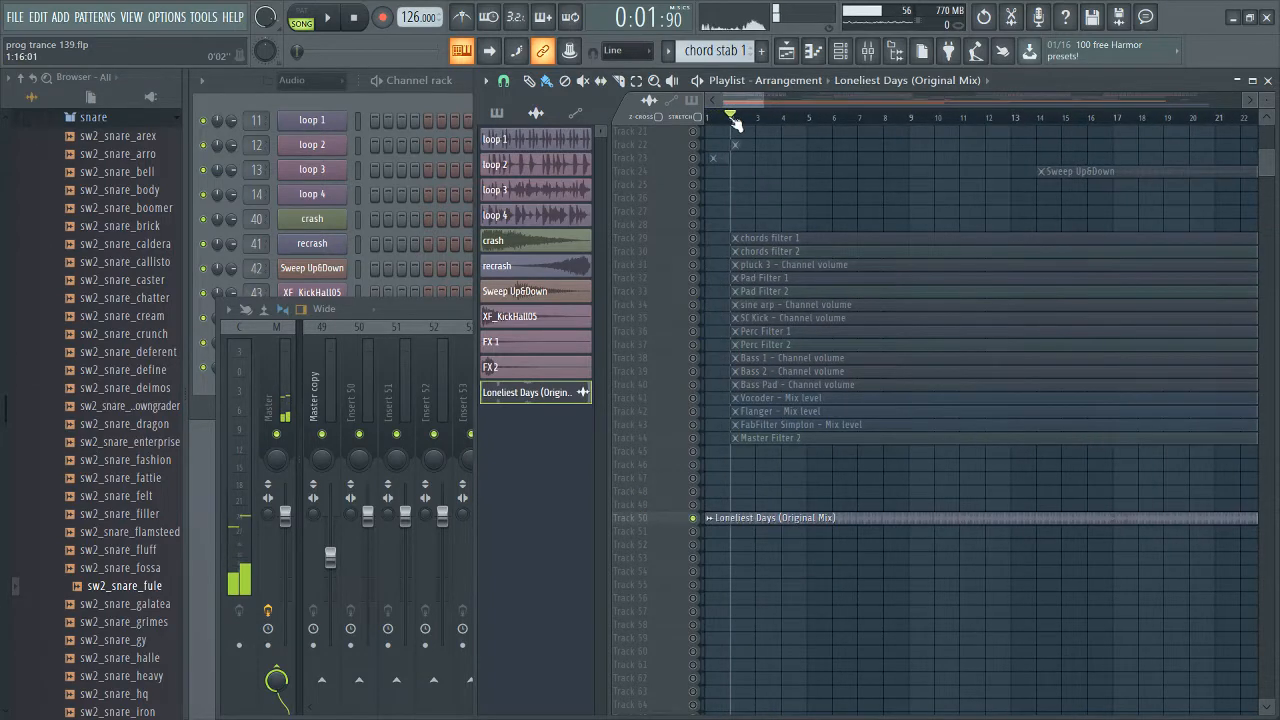
scroll(897, 283, "up", 7)
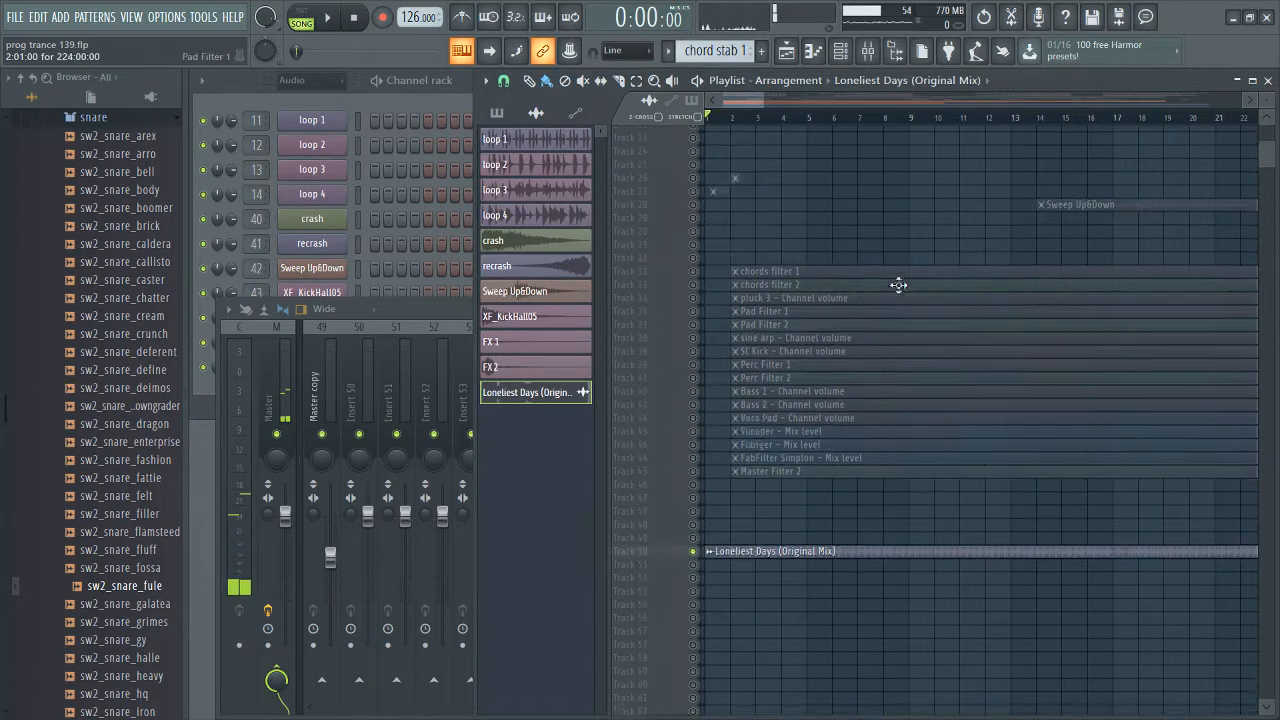
Step: Enlarge the playlist tracks and compare the Loneliest Days waveform on Track 50 with the automation and loop clips above it
scroll(788, 311, "down", 10)
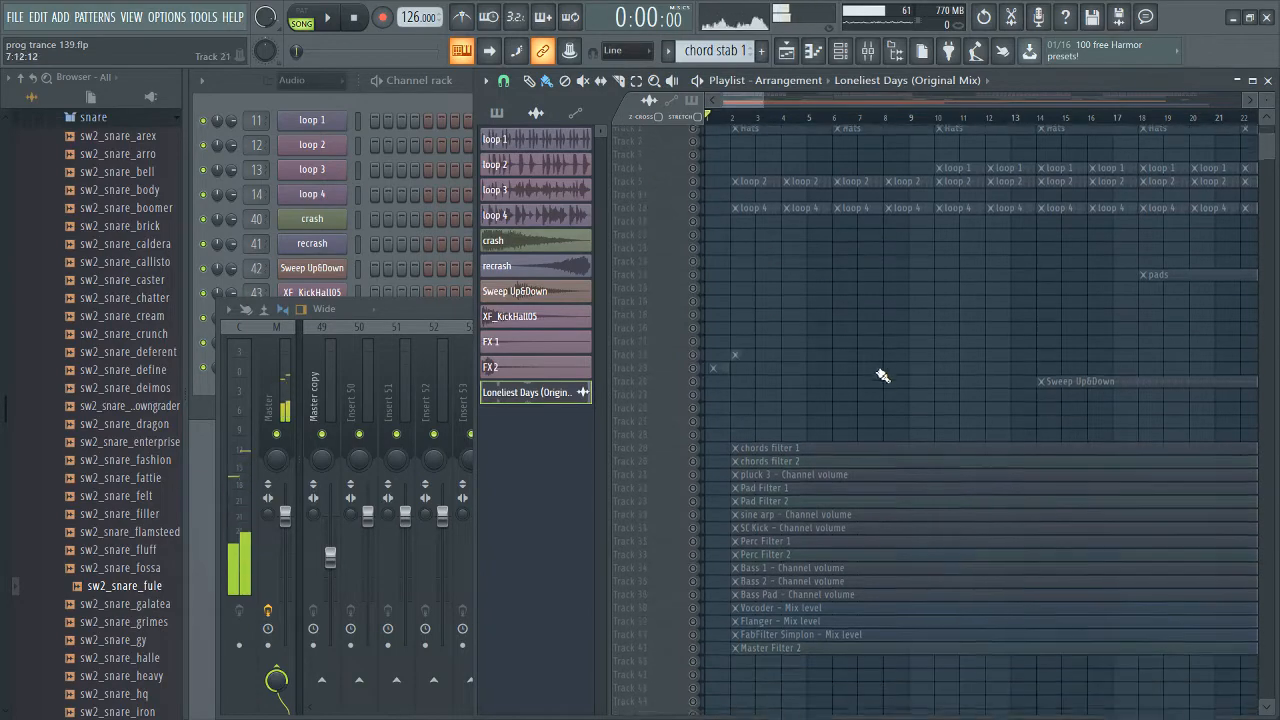
scroll(709, 400, "down", 4)
scroll(770, 415, "up", 5)
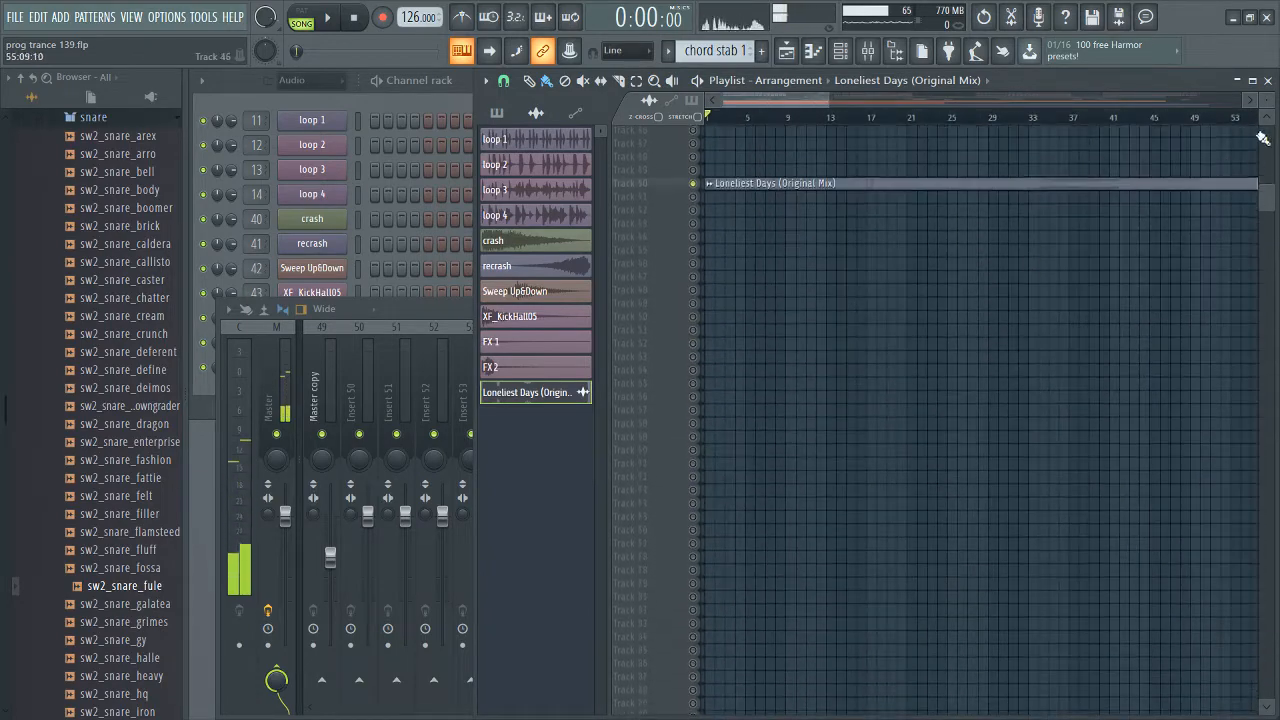
scroll(886, 386, "up", 5)
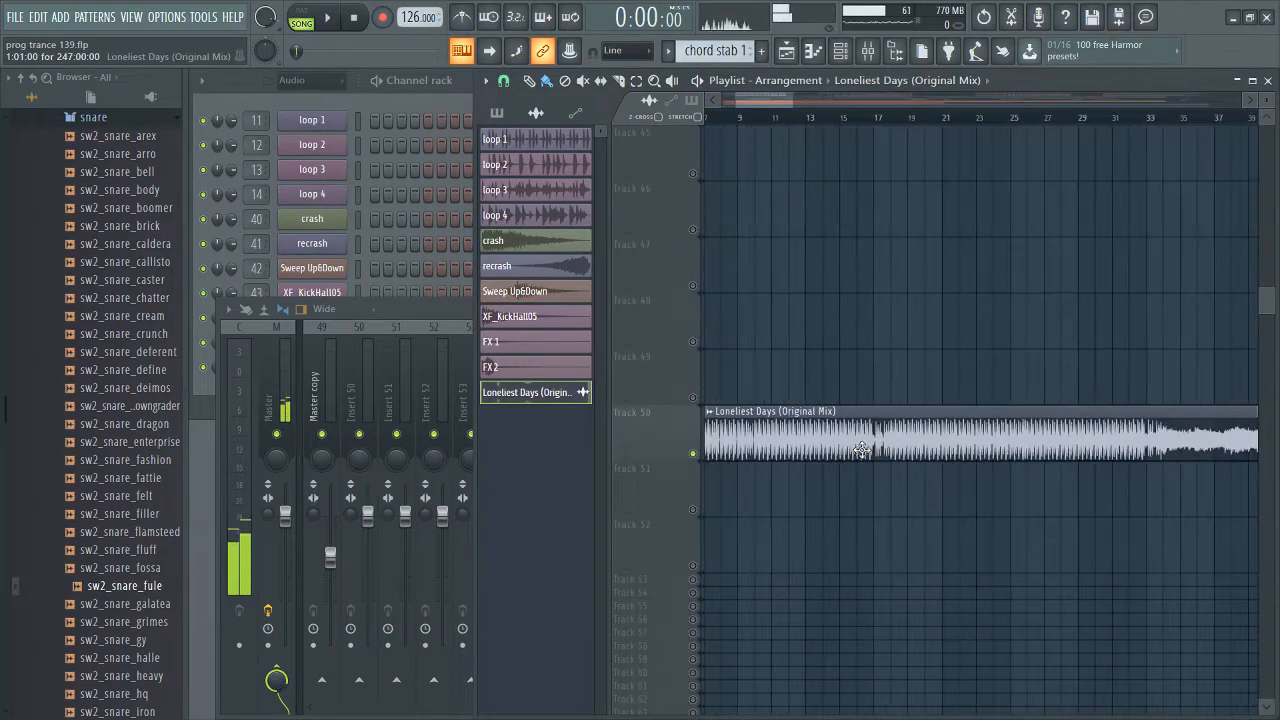
scroll(871, 443, "up", 4)
scroll(870, 446, "up", 10)
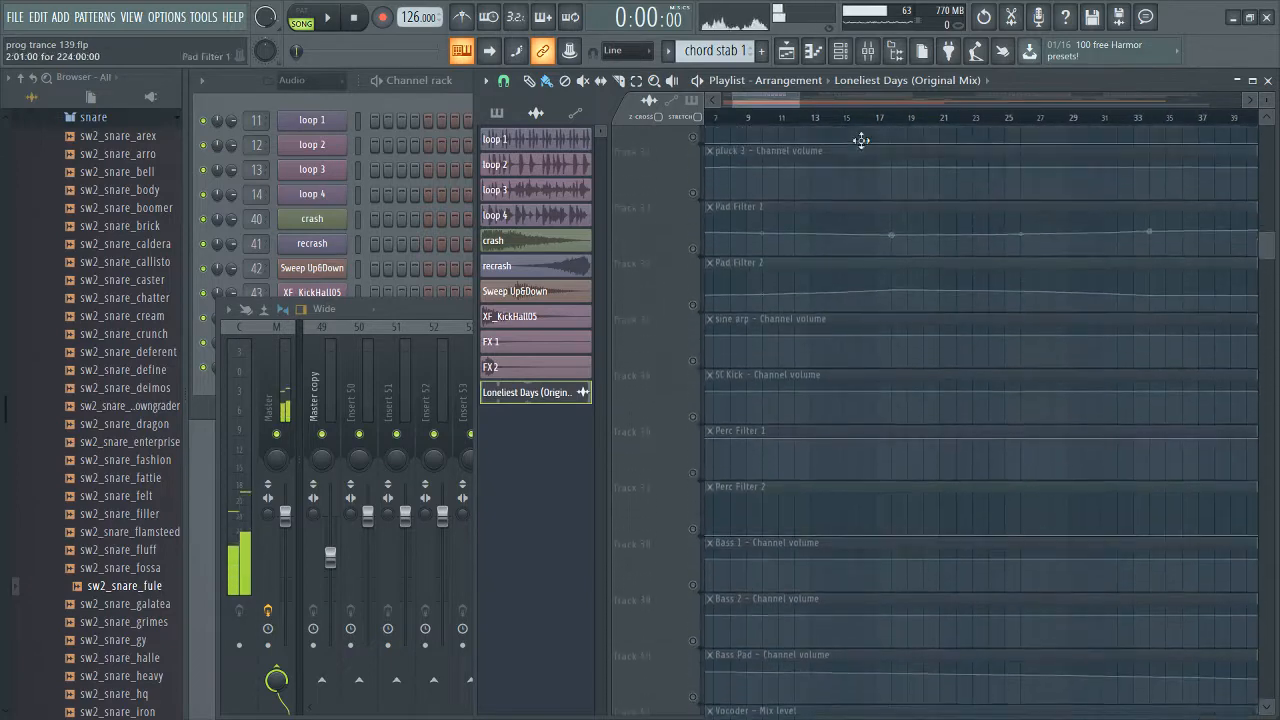
left_click_drag(807, 163, 965, 630)
scroll(983, 220, "up", 8)
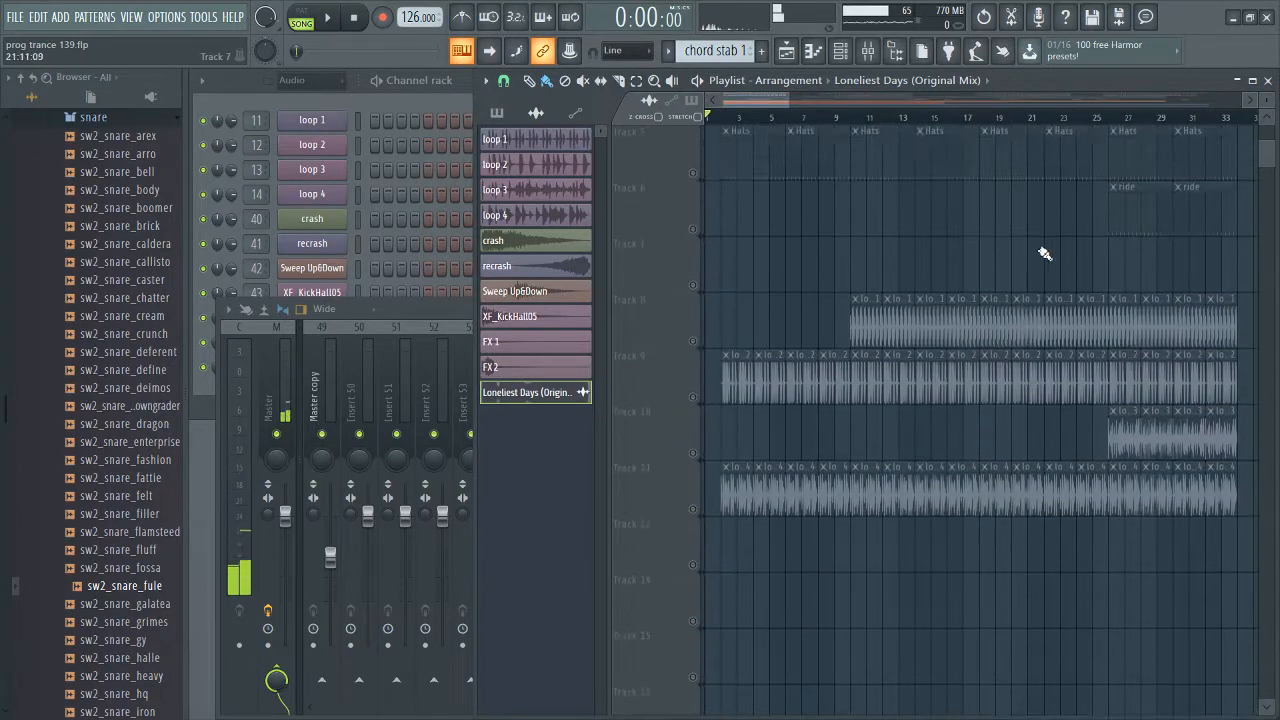
Step: Play the soloed Loneliest Days audio from bar 33 and examine the notes of the breakdown's Piano pattern on Track 21
scroll(1050, 256, "down", 15)
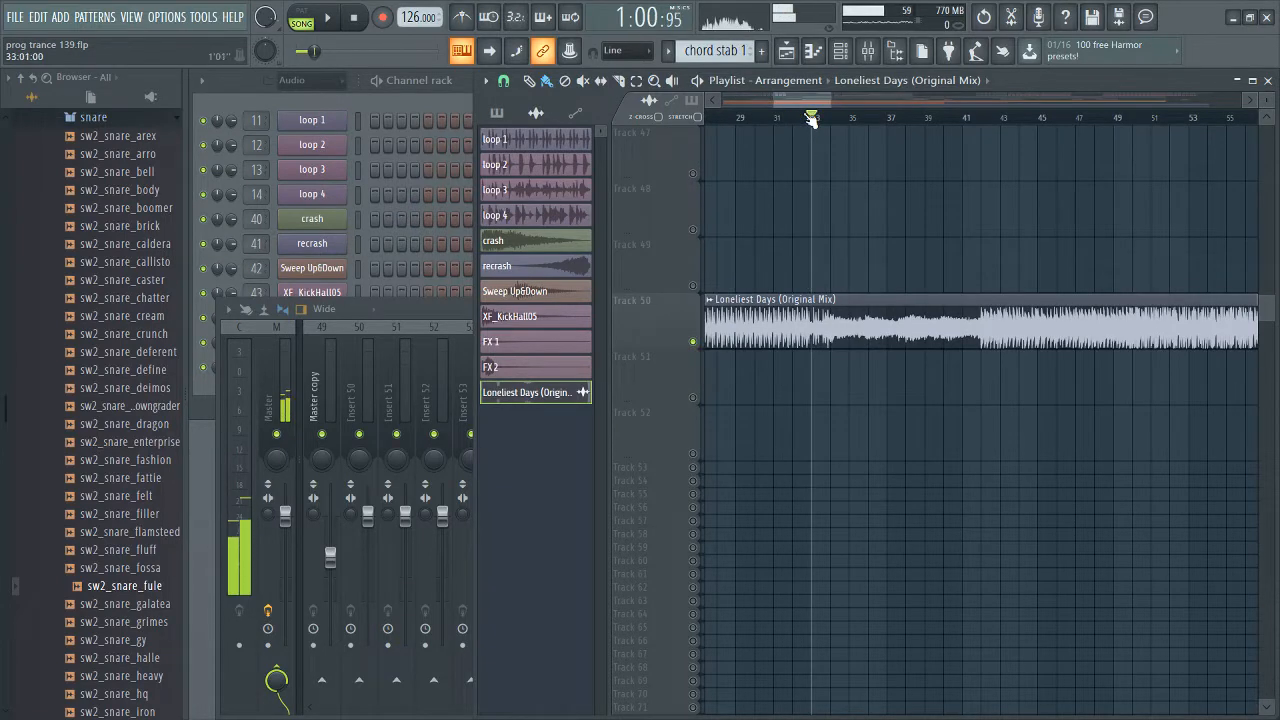
key("space")
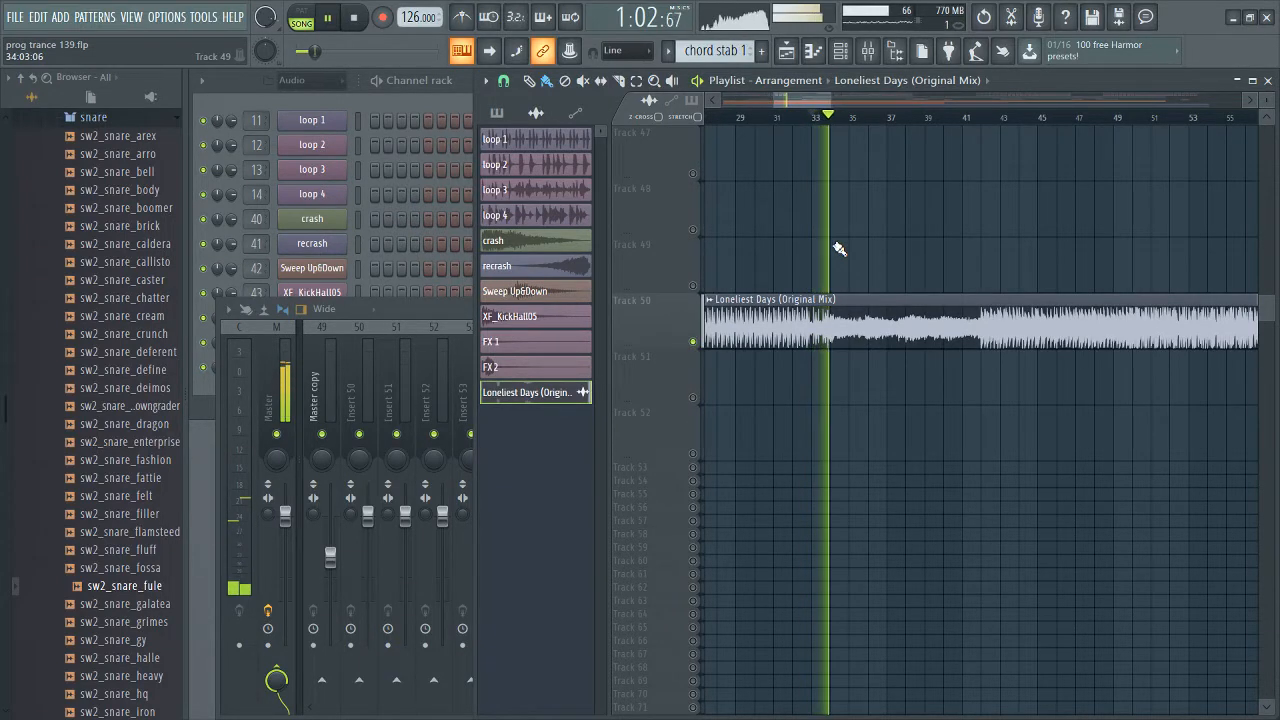
scroll(938, 374, "up", 4)
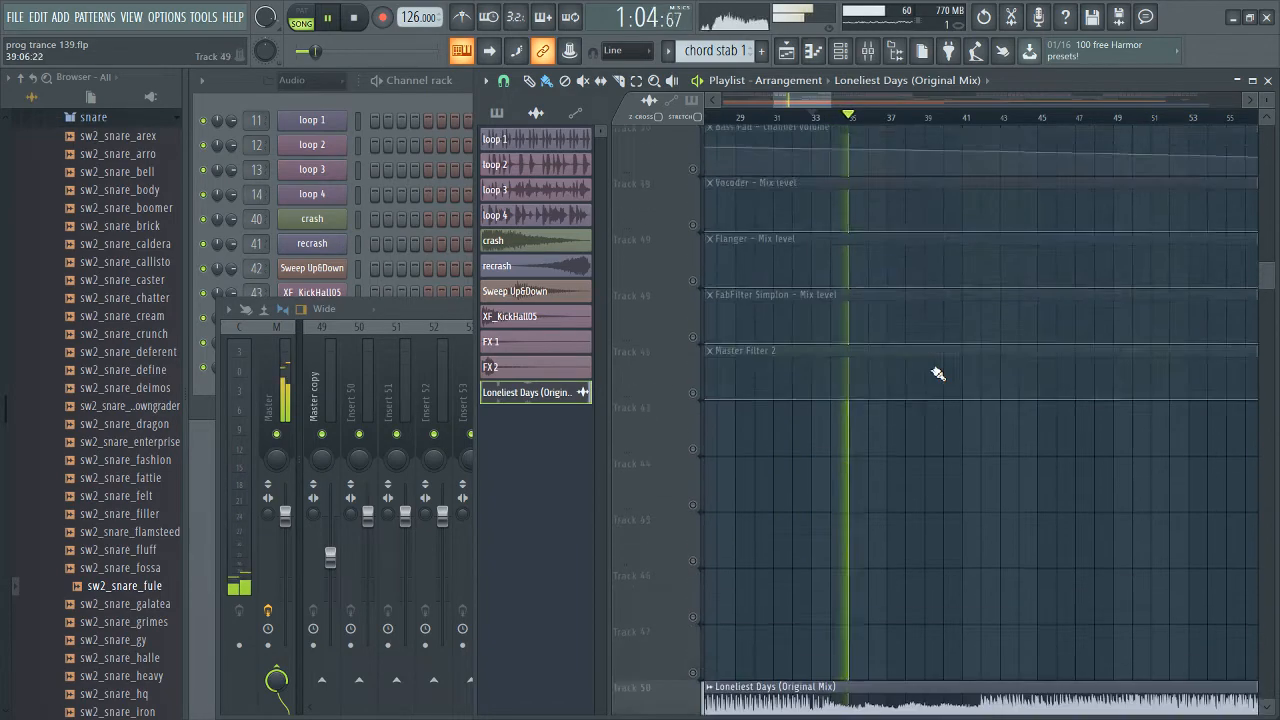
scroll(938, 374, "up", 10)
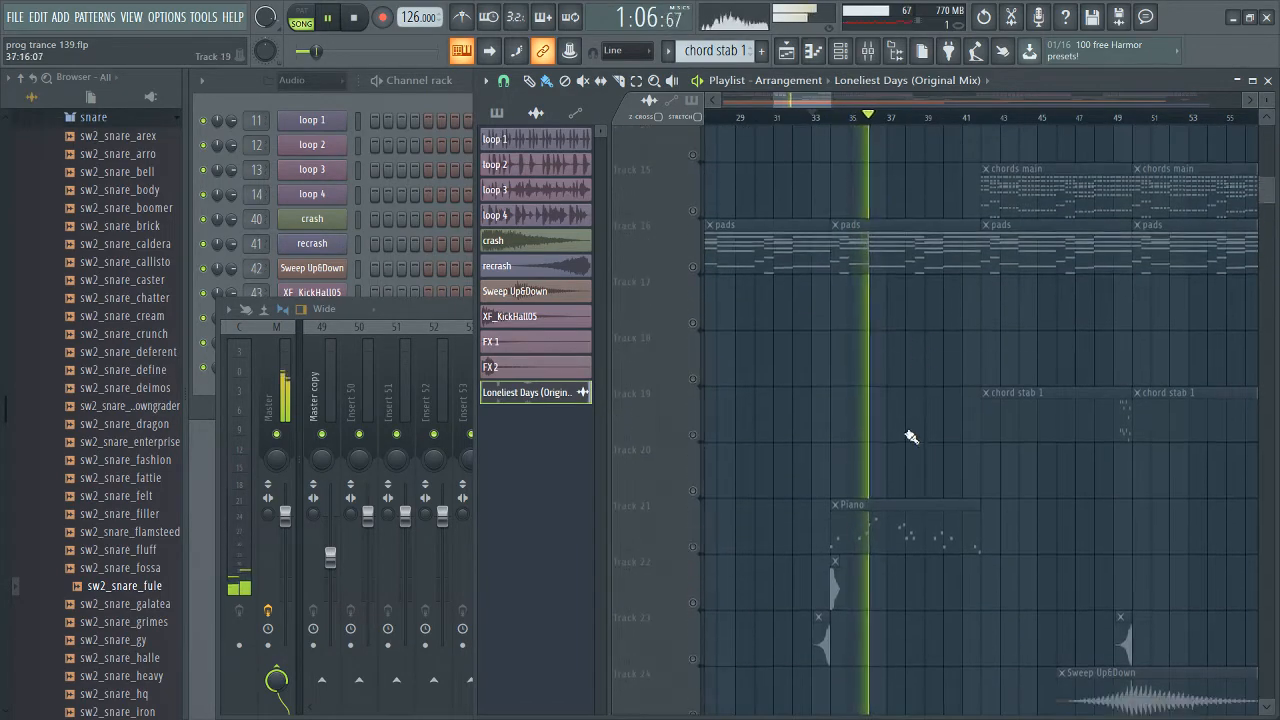
scroll(900, 460, "down", 1)
double_click(903, 434)
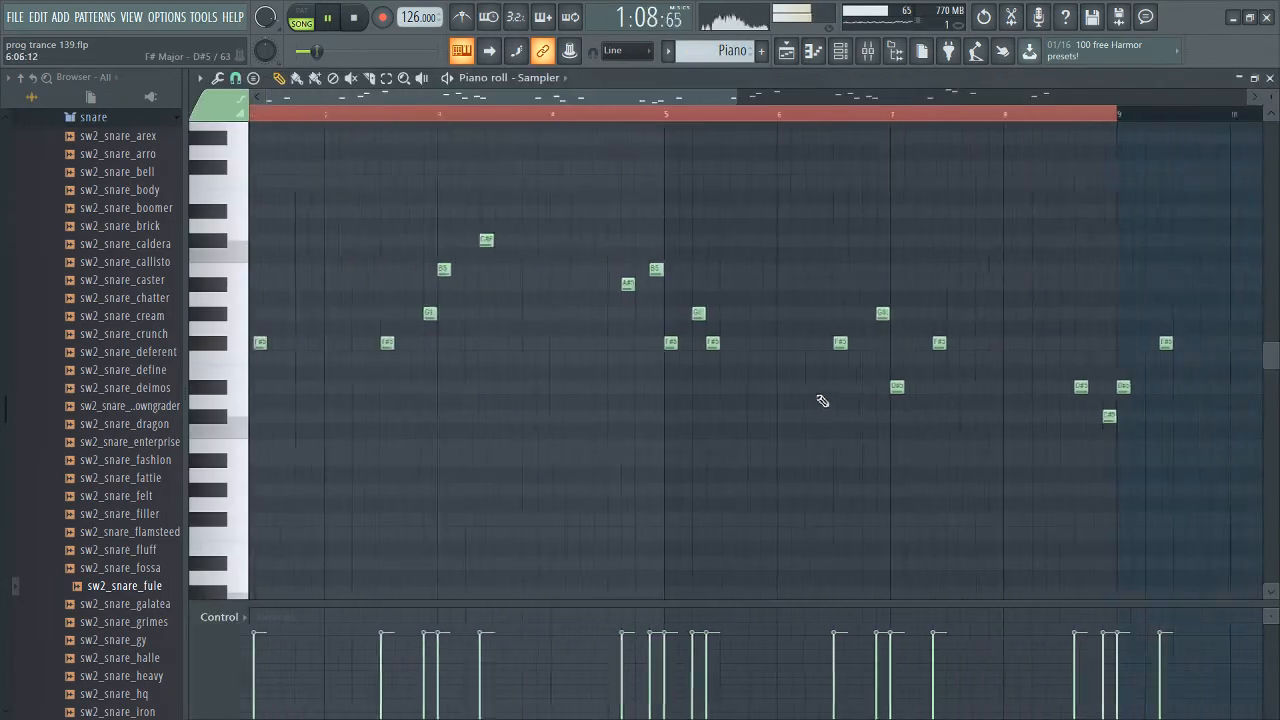
scroll(820, 399, "down", 2)
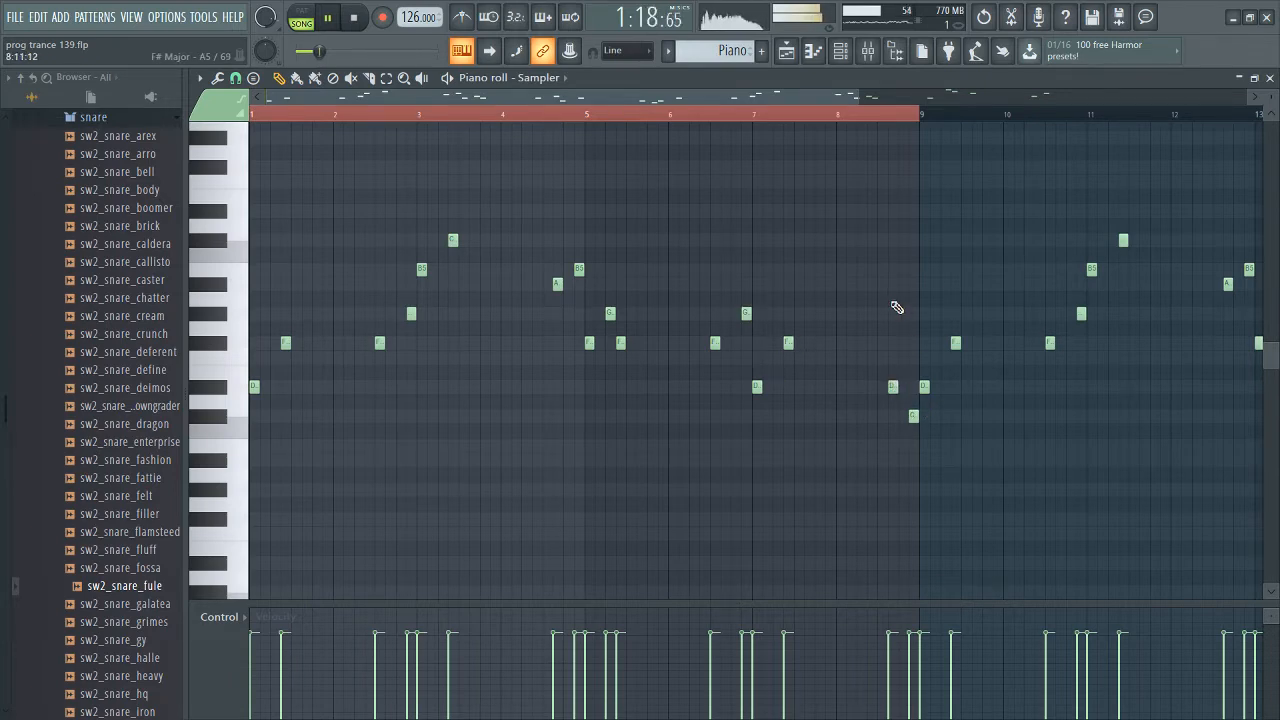
Step: Return to the playlist and examine the notes of the chords main pattern on Track 15 in the Piano roll
key("F6")
key("F5")
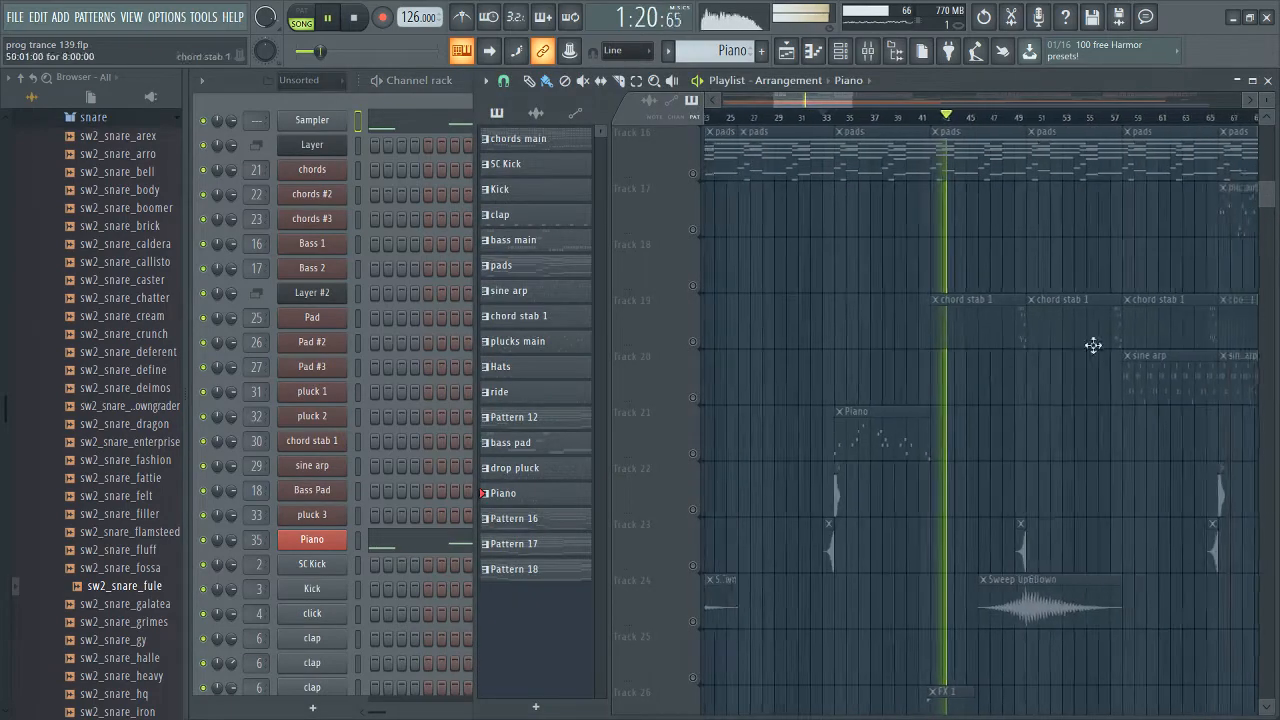
scroll(1093, 345, "up", 7)
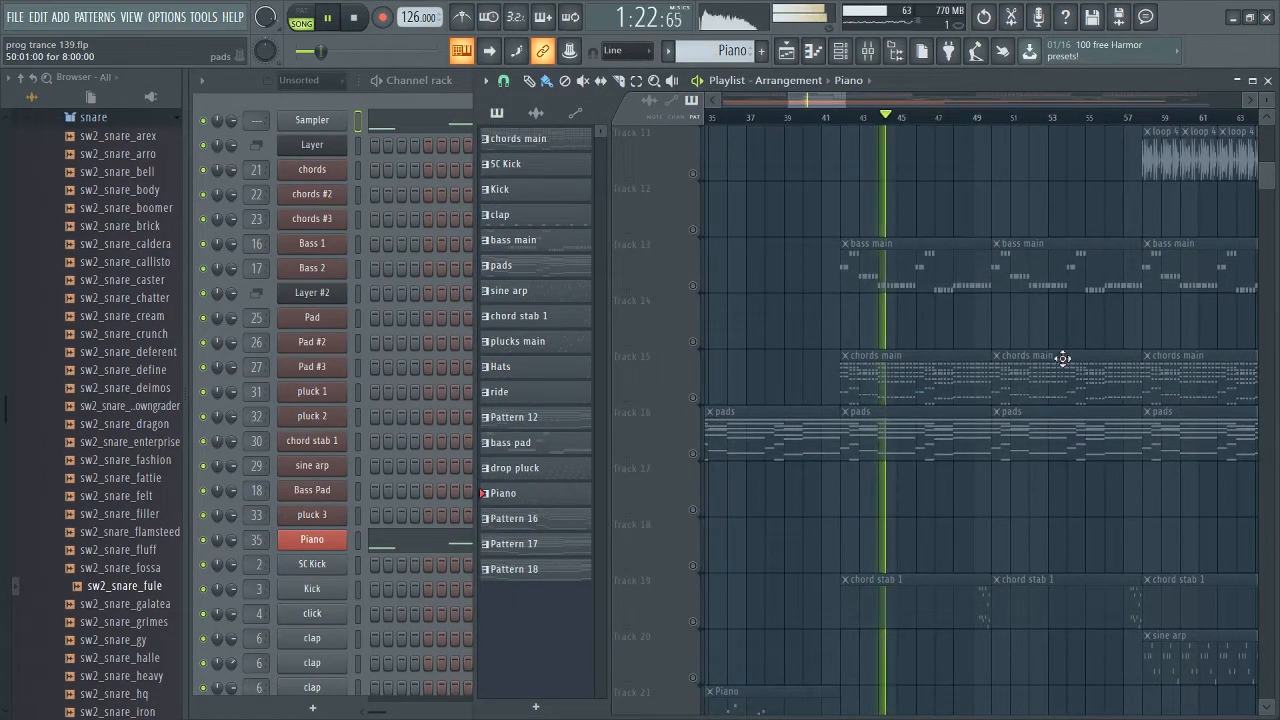
double_click(920, 383)
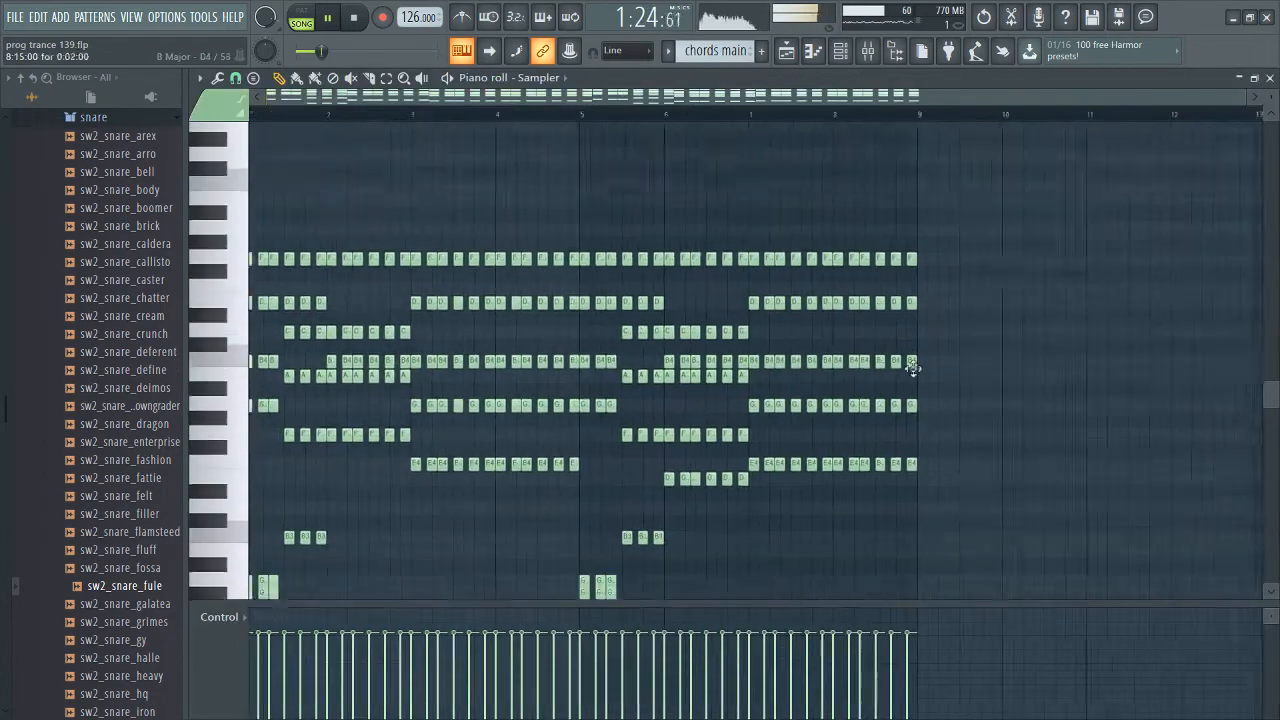
scroll(917, 371, "down", 5)
scroll(918, 372, "up", 3)
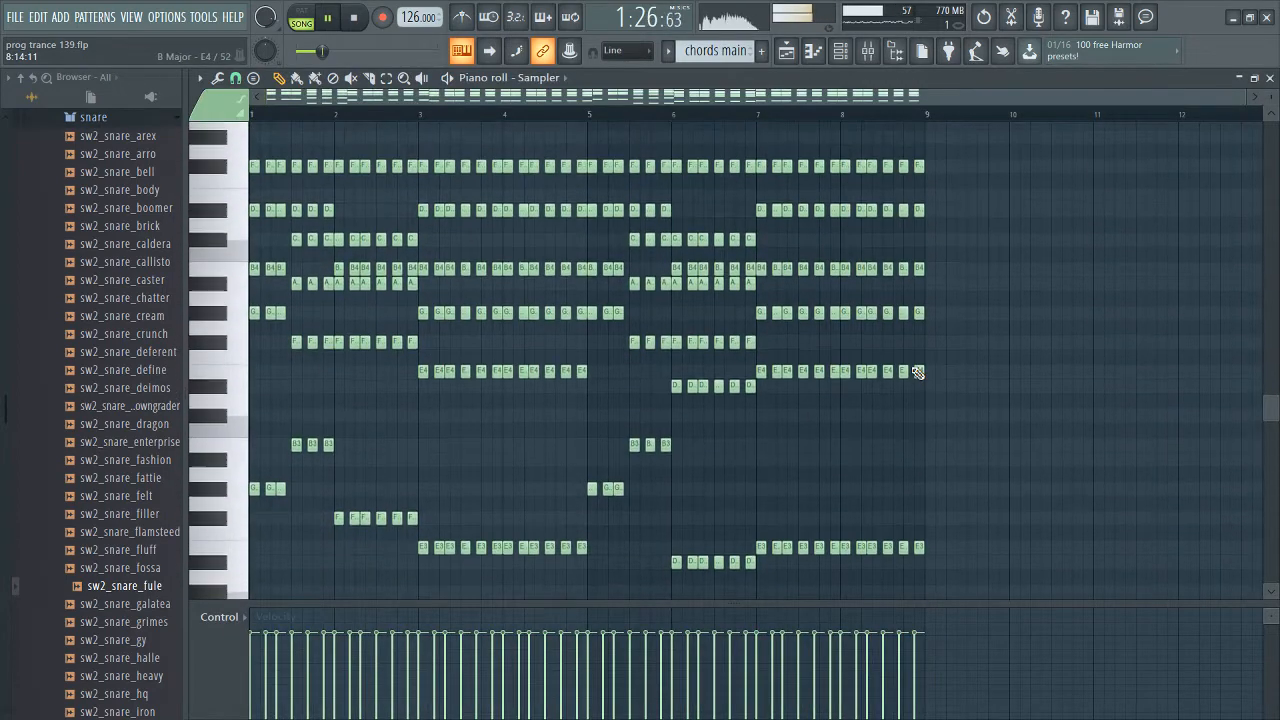
scroll(918, 372, "down", 3)
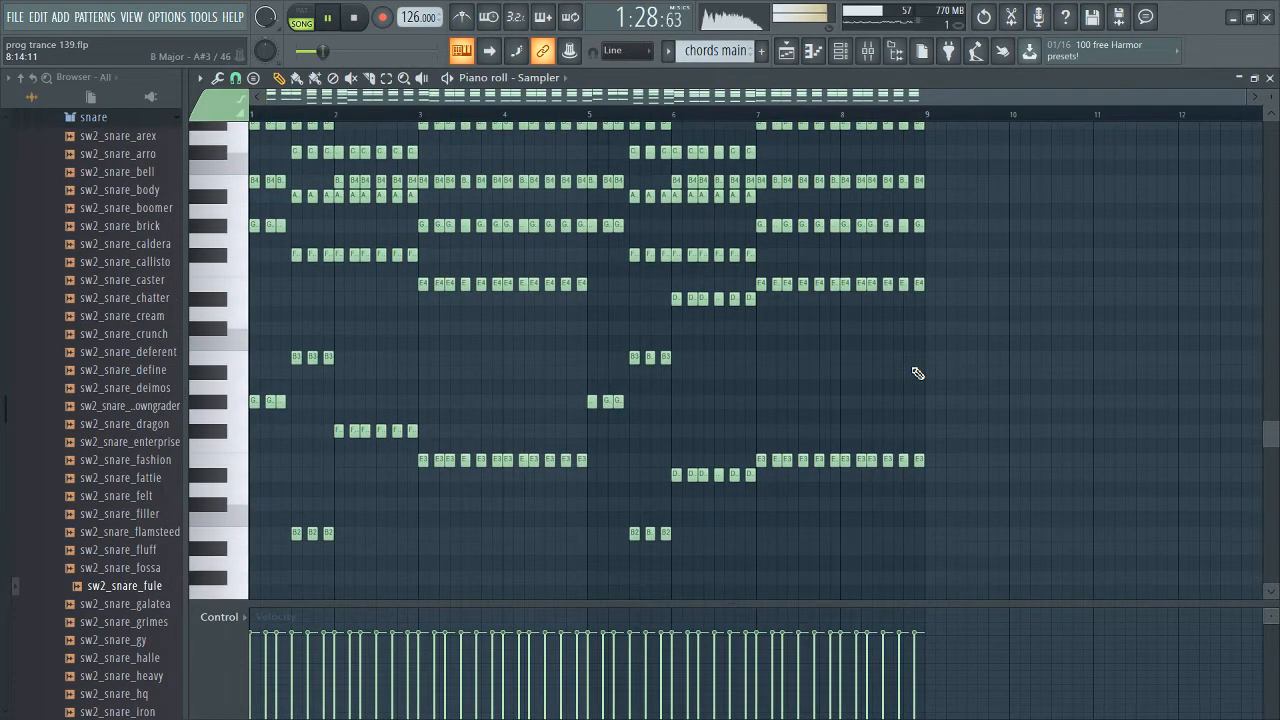
scroll(917, 373, "down", 2)
Step: Stop playback in the playlist and end the solo on Track 50 so that all tracks are active
key("F6")
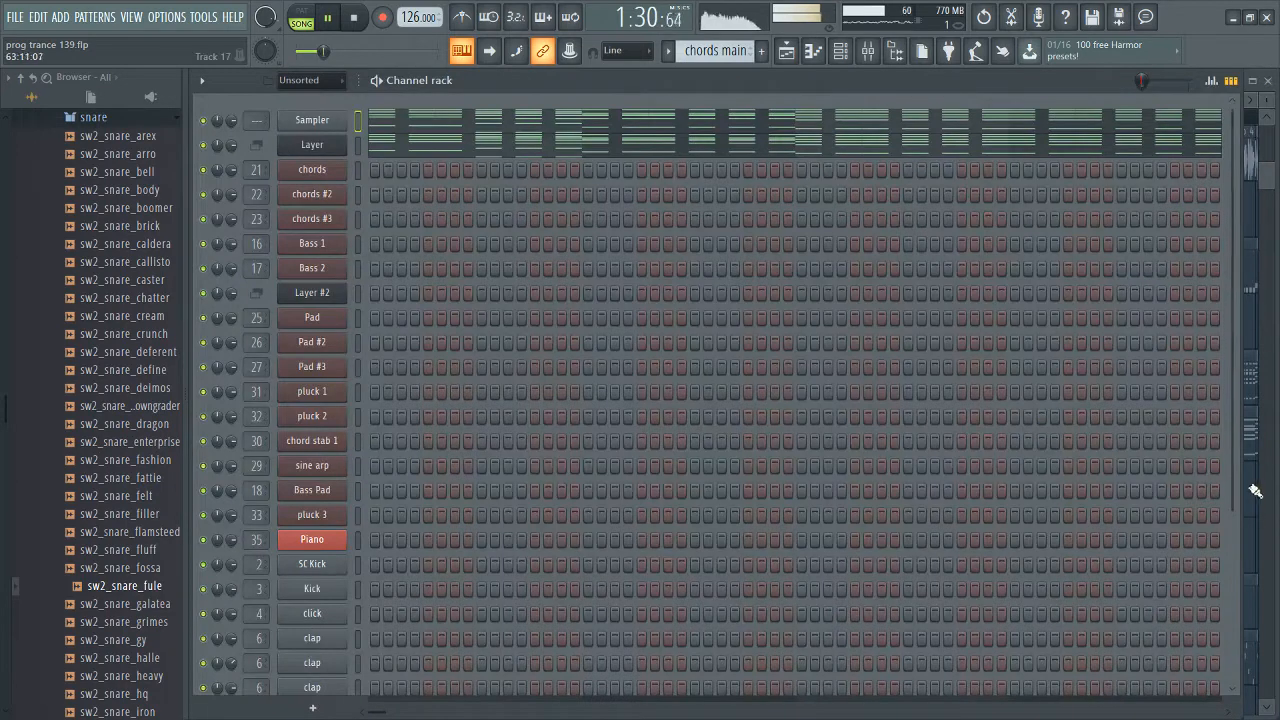
key("F5")
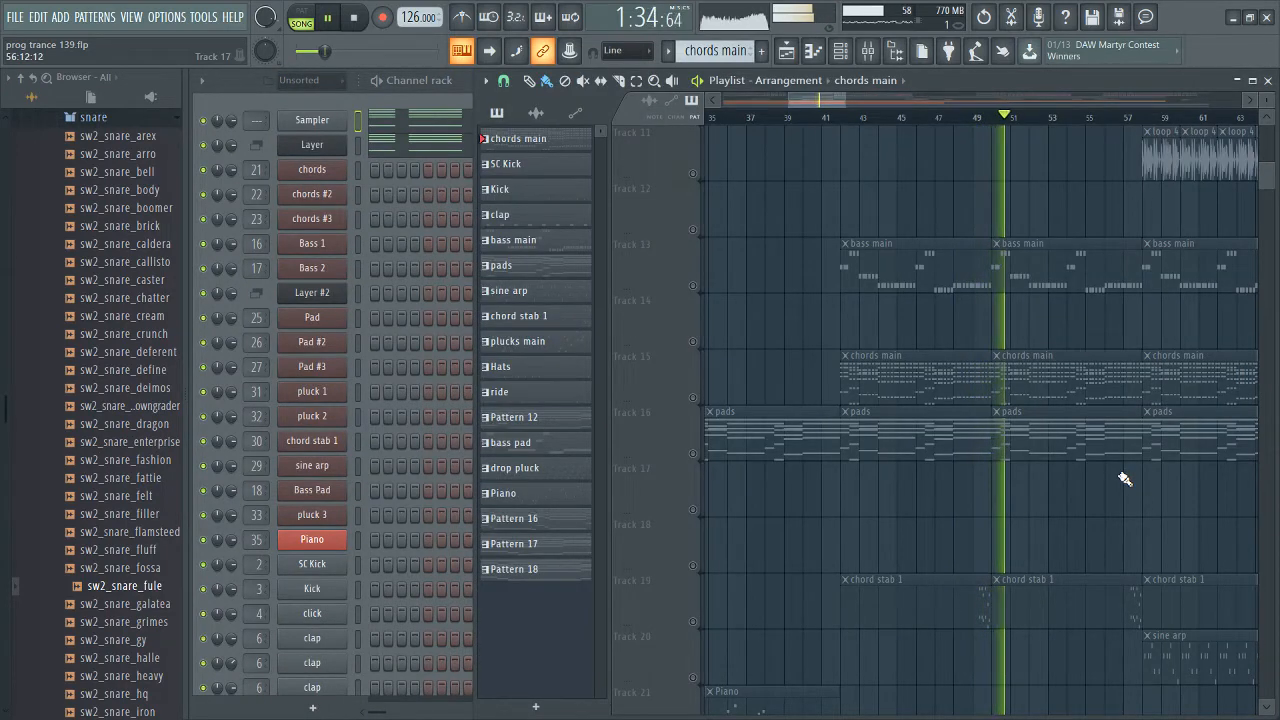
scroll(1118, 470, "down", 7)
key("space")
scroll(911, 403, "down", 4)
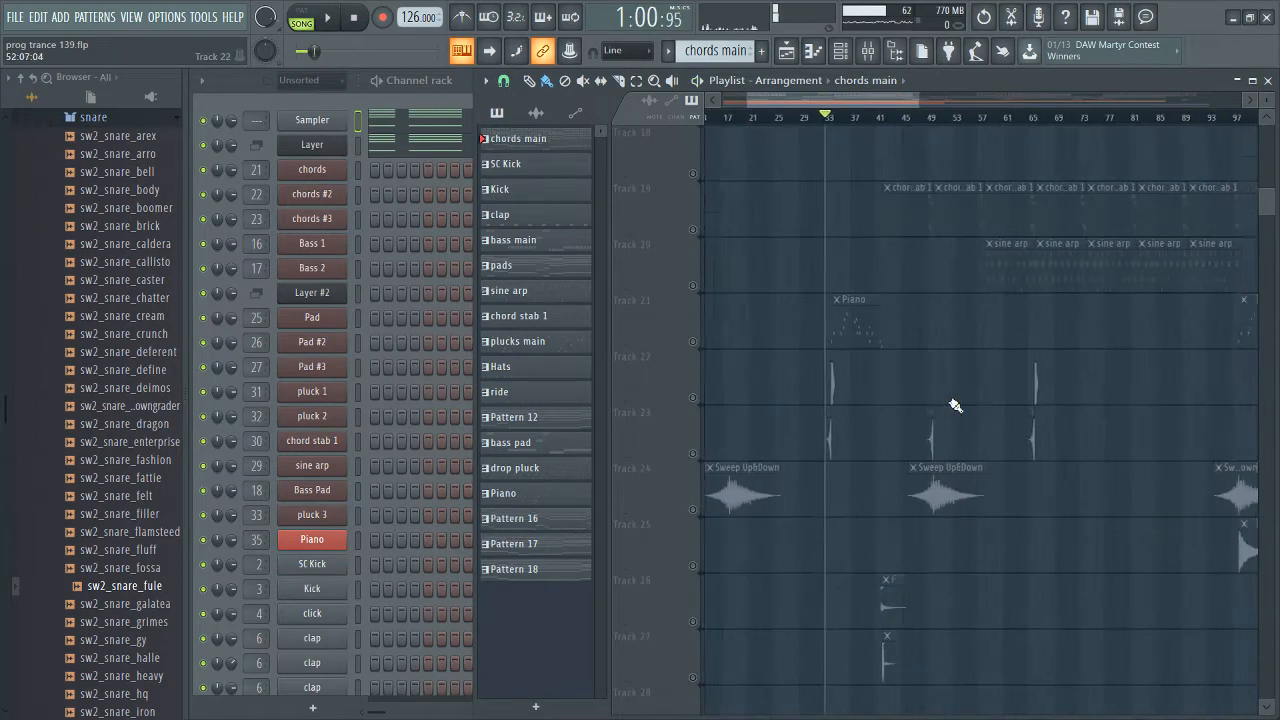
scroll(956, 406, "down", 5)
scroll(660, 294, "down", 11)
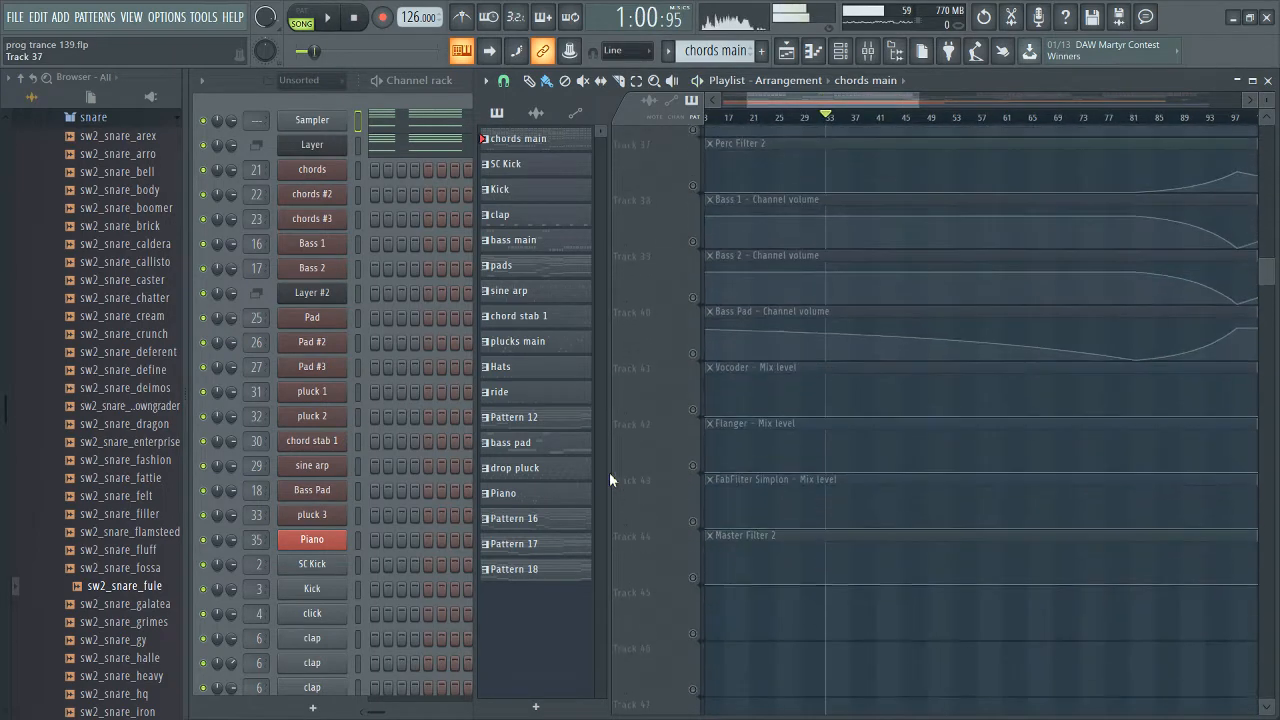
scroll(678, 500, "down", 3)
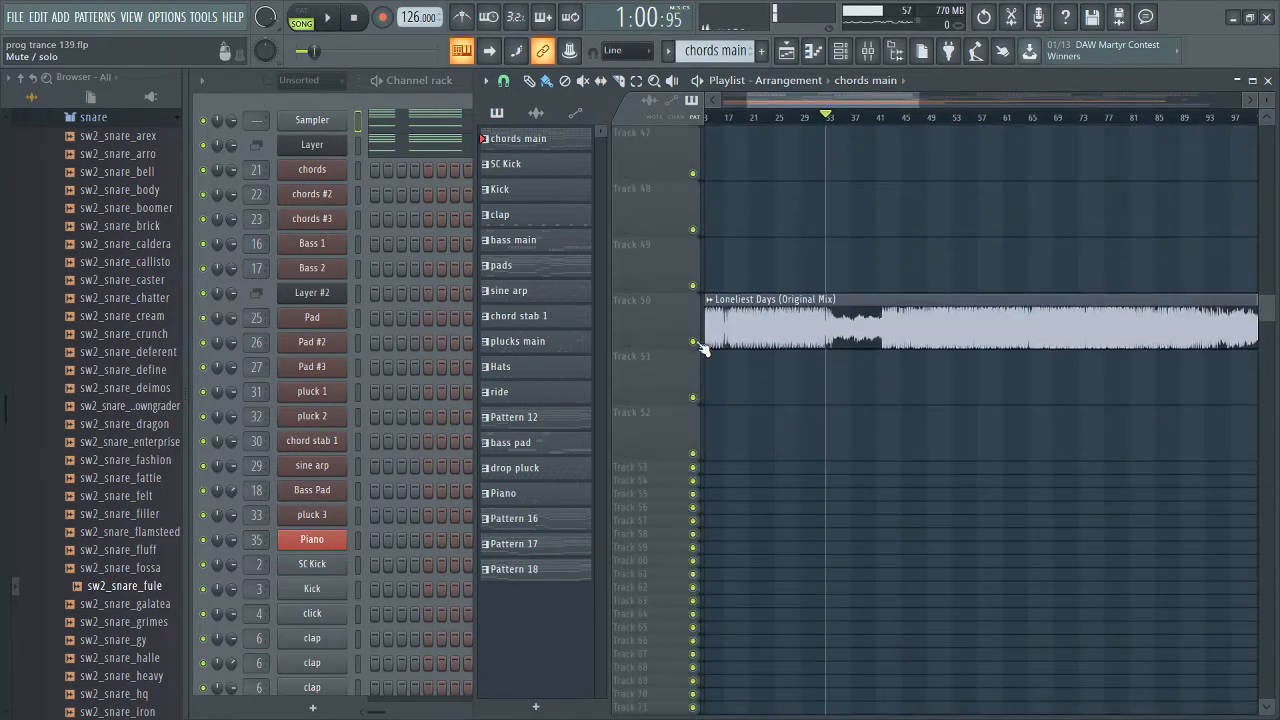
Step: Examine the arrangement from the effect and automation clips up to the opening kick, clap, hats and loop clips
scroll(846, 320, "up", 18)
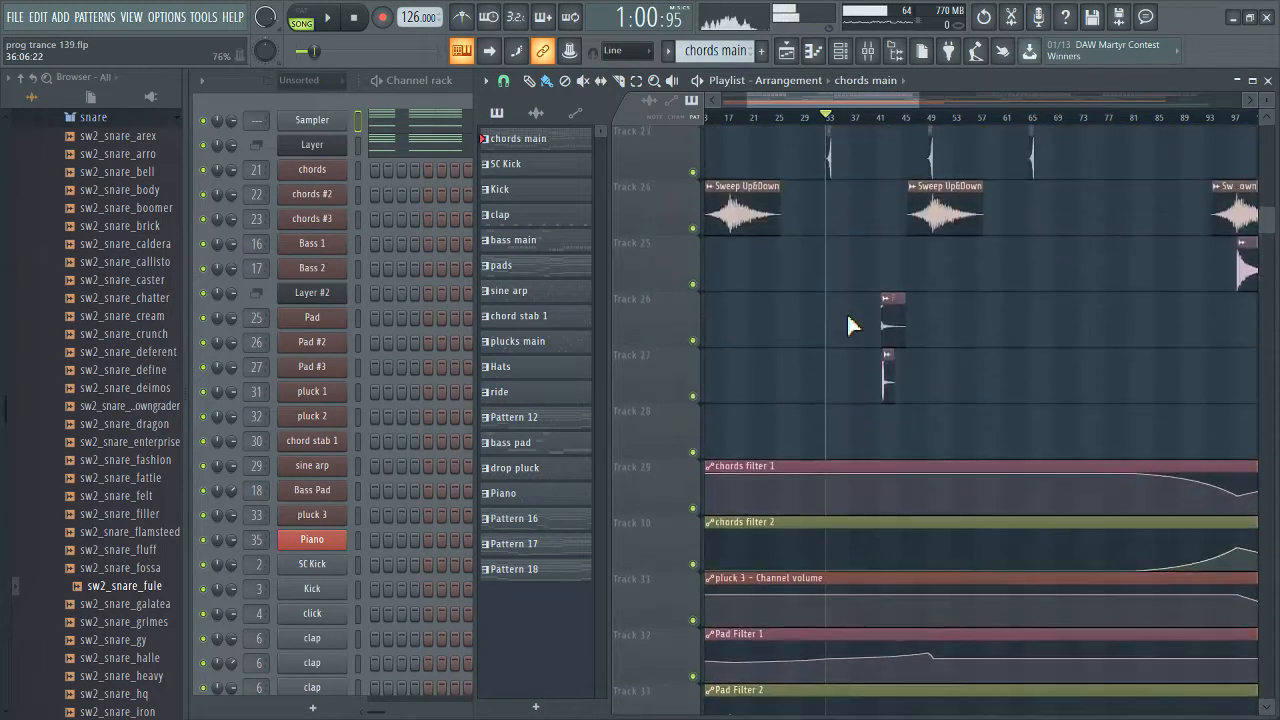
scroll(846, 330, "up", 3)
scroll(863, 429, "up", 4)
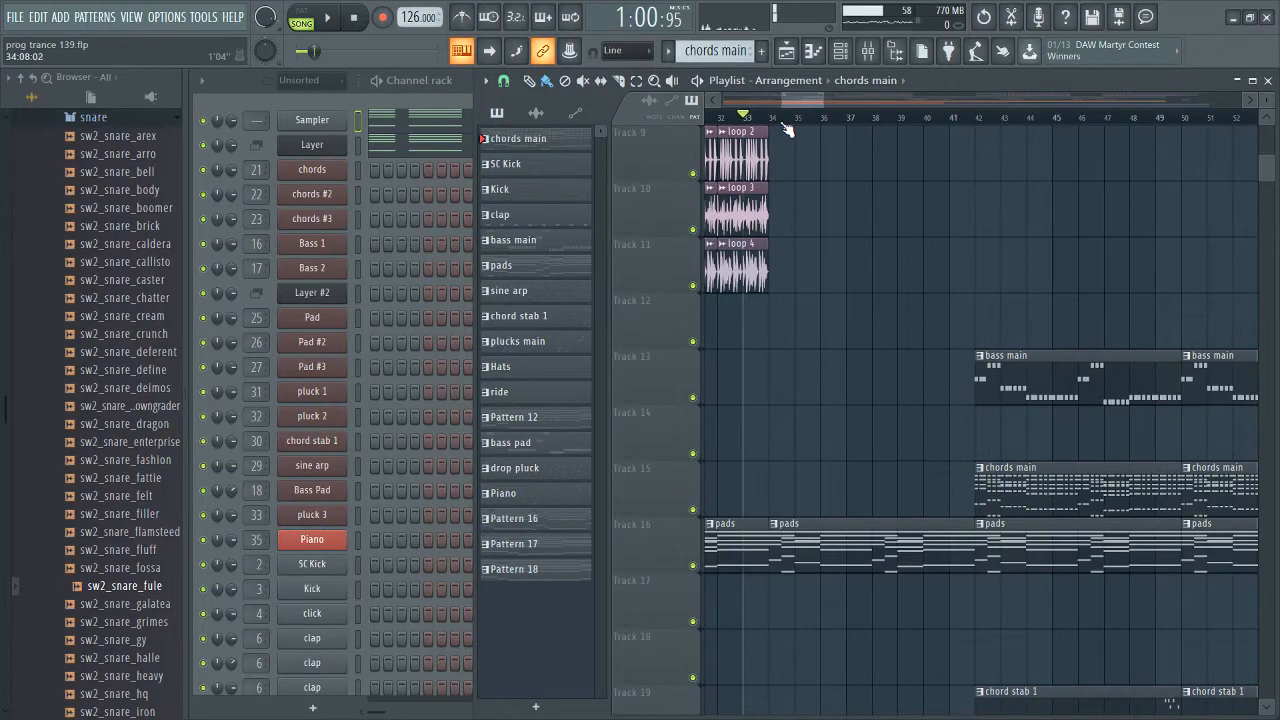
scroll(729, 200, "down", 4)
scroll(811, 240, "up", 5)
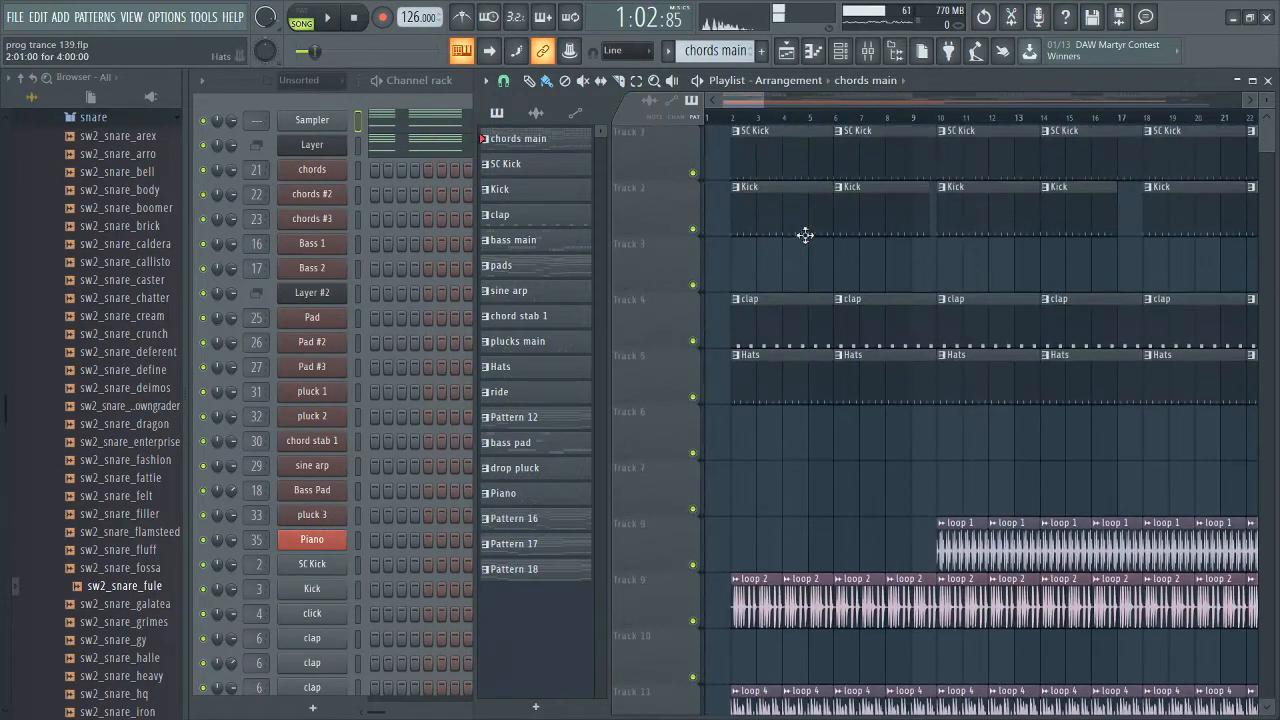
scroll(861, 258, "down", 13)
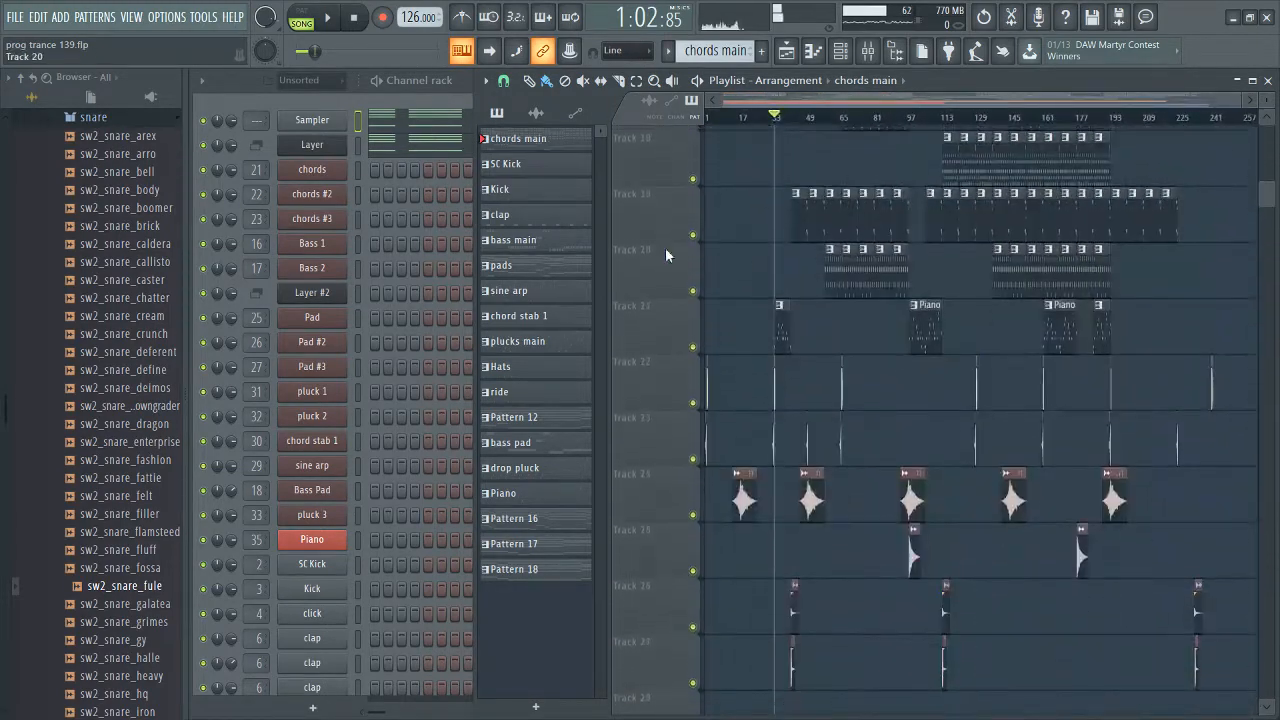
scroll(650, 251, "up", 6)
scroll(629, 249, "up", 10)
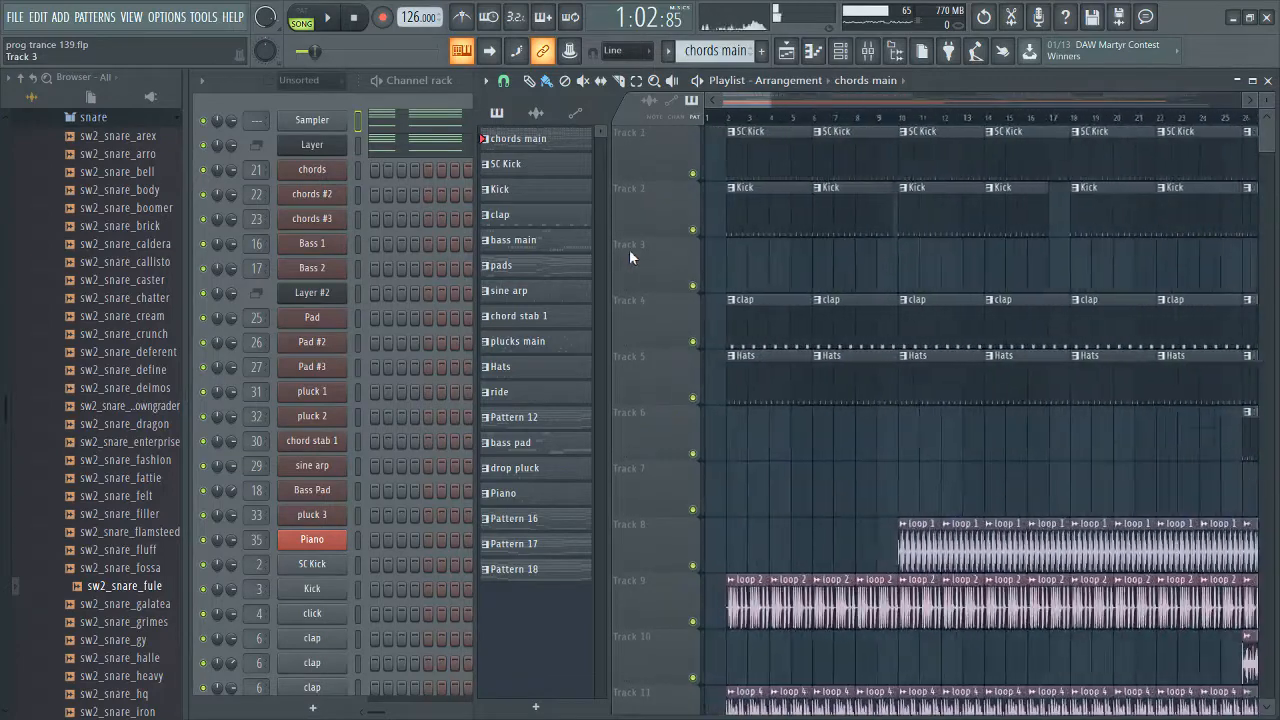
Step: Shrink the playlist tracks to their minimum height and set the playhead at bar 26
left_click_drag(1272, 99, 1272, 155)
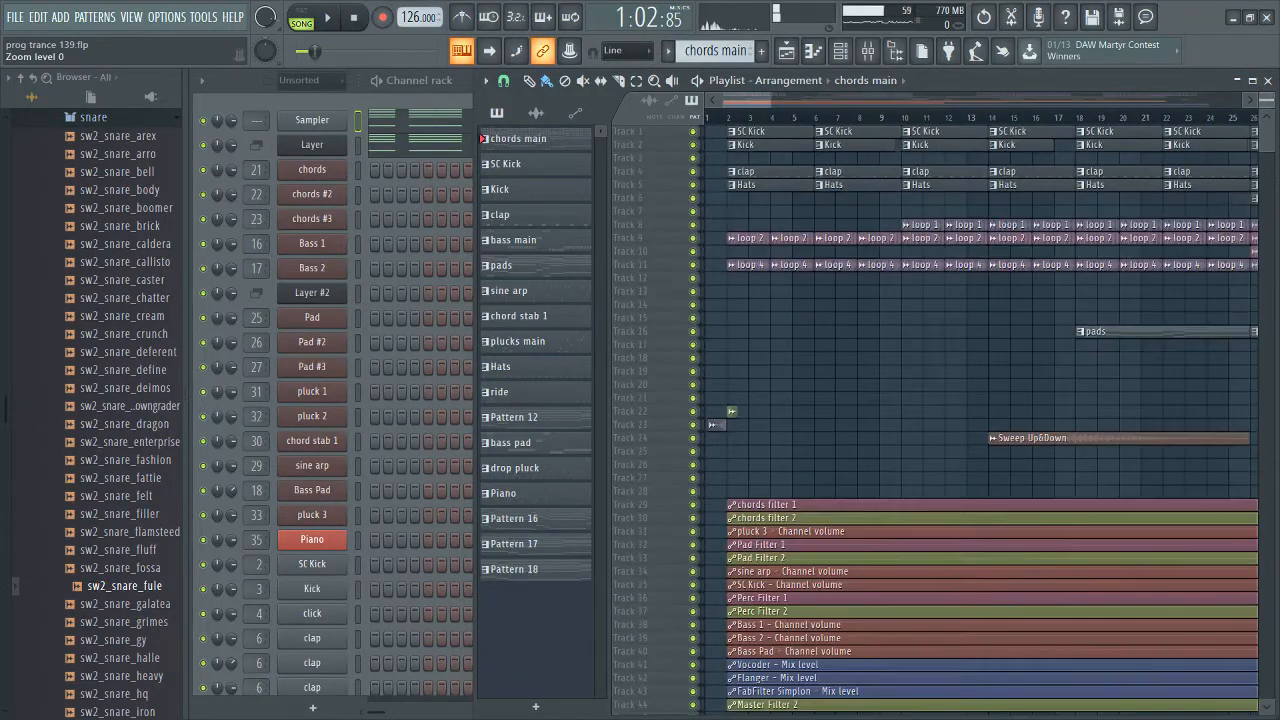
scroll(790, 206, "down", 5)
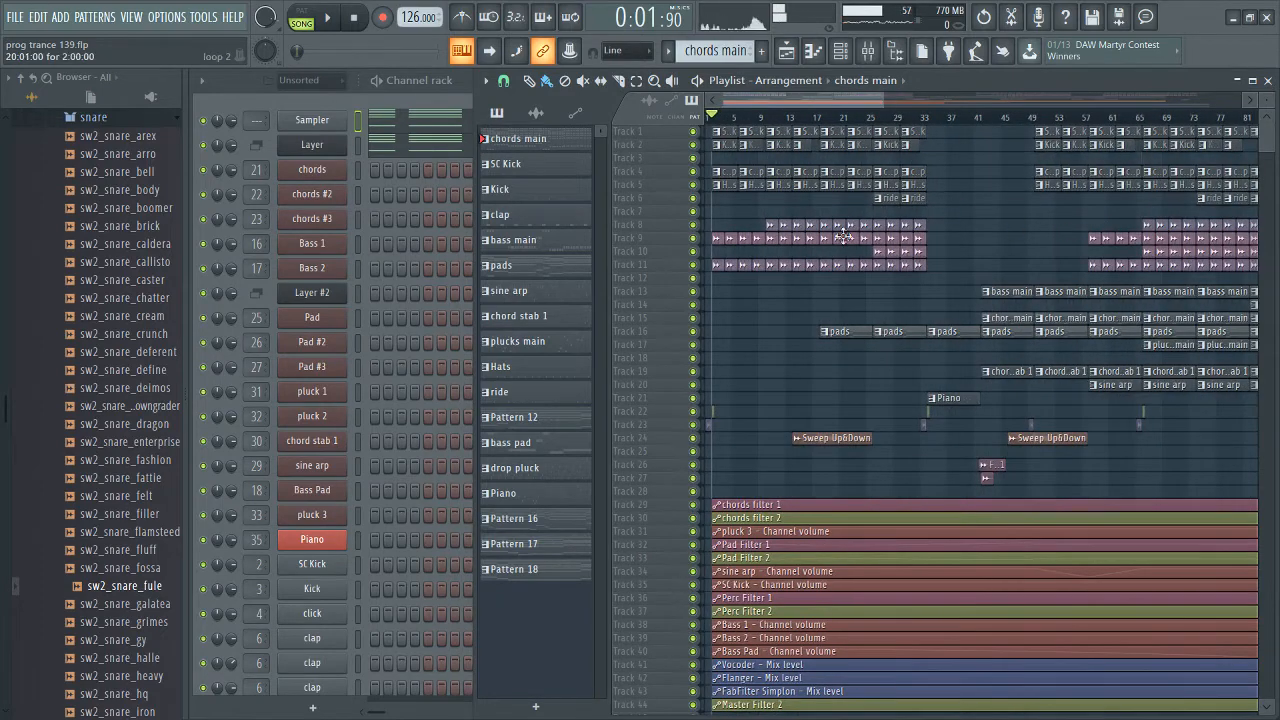
scroll(844, 234, "up", 5)
left_click(908, 119)
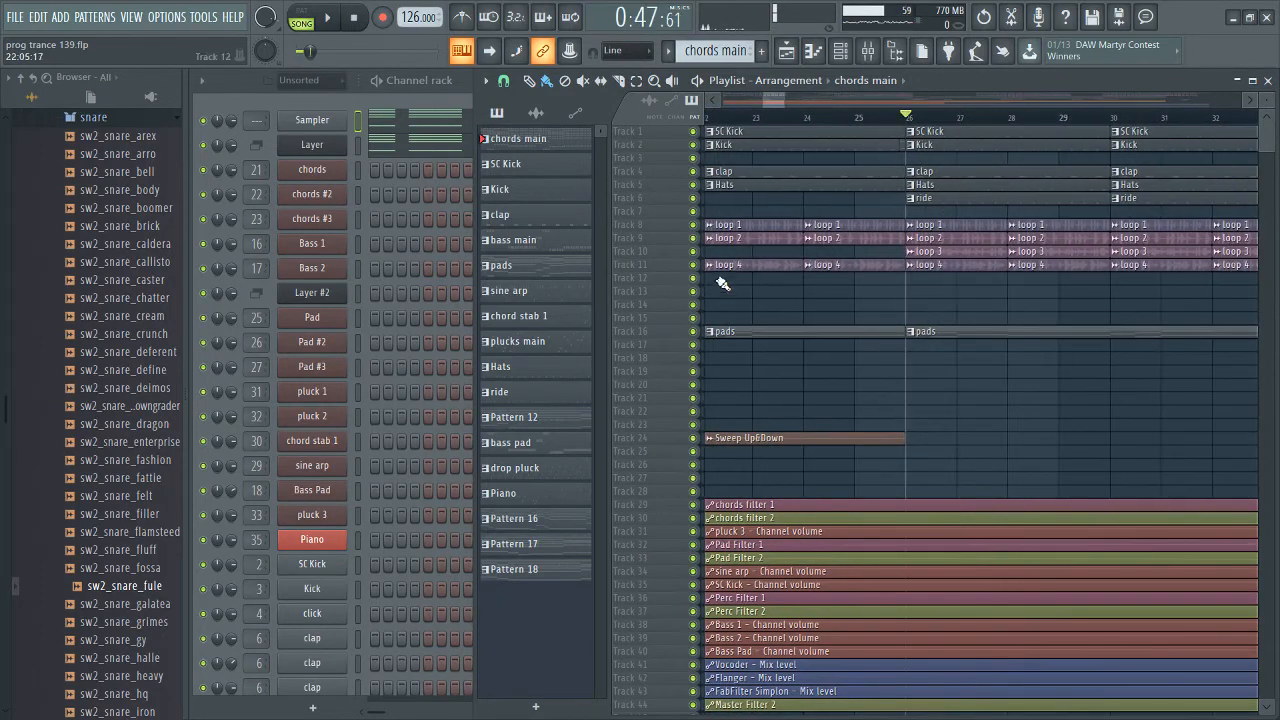
Step: Solo the drum and loop tracks, Track 1 to Track 11, and listen to them from bar 26
right_click(697, 266)
left_click_drag(696, 252, 695, 131)
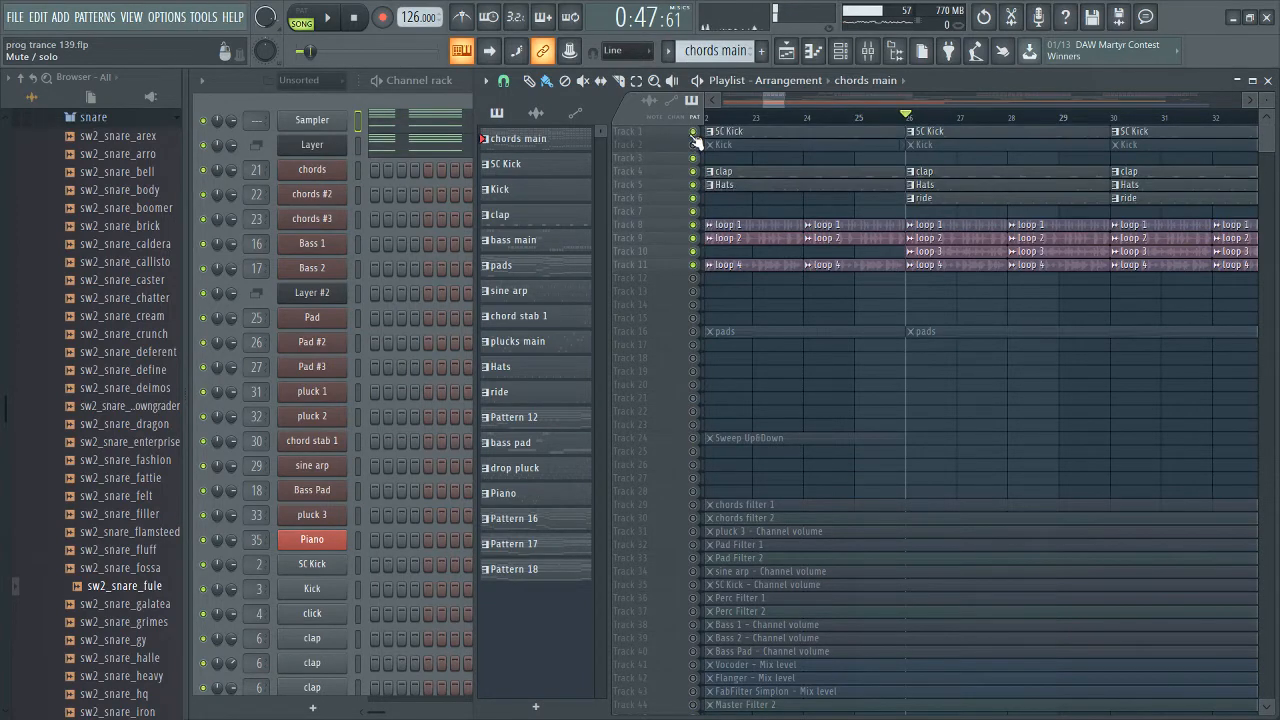
left_click(695, 144)
key("space")
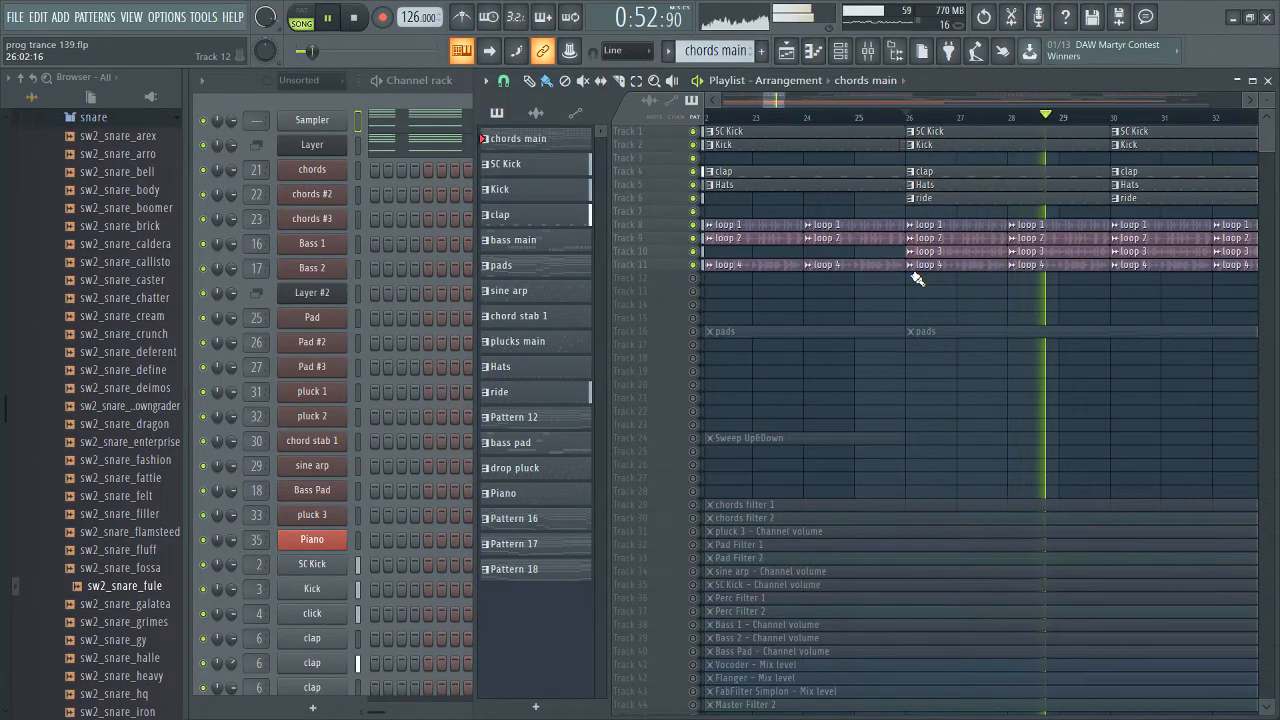
key("space")
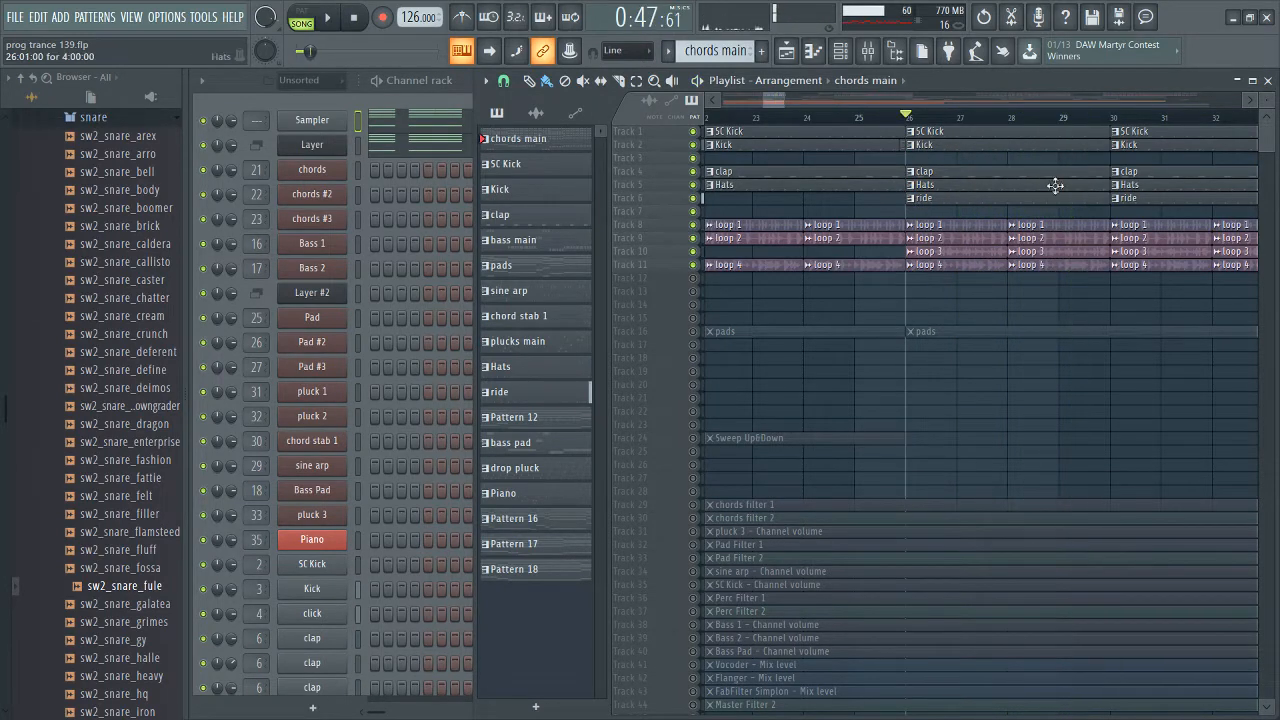
Step: Show the Kick pattern's steps in the Channel rack in pattern mode and audition the click channel
left_click(926, 145)
left_click(385, 102)
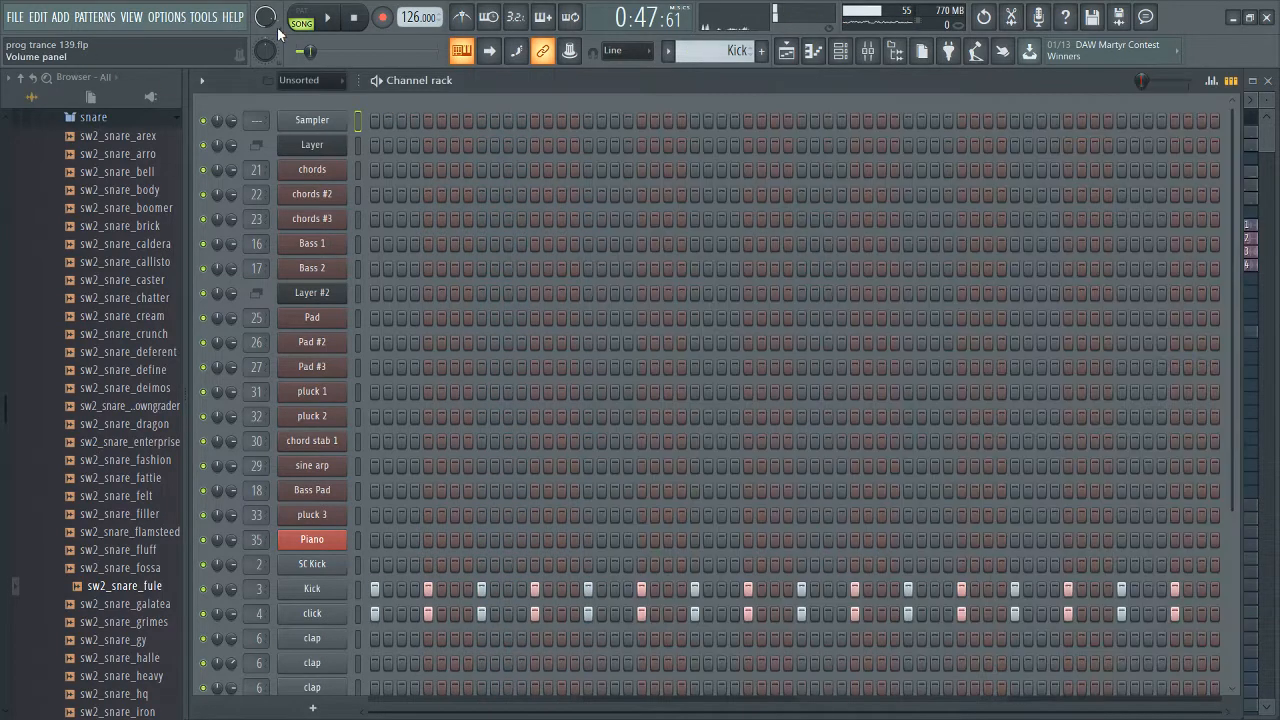
scroll(508, 416, "down", 3)
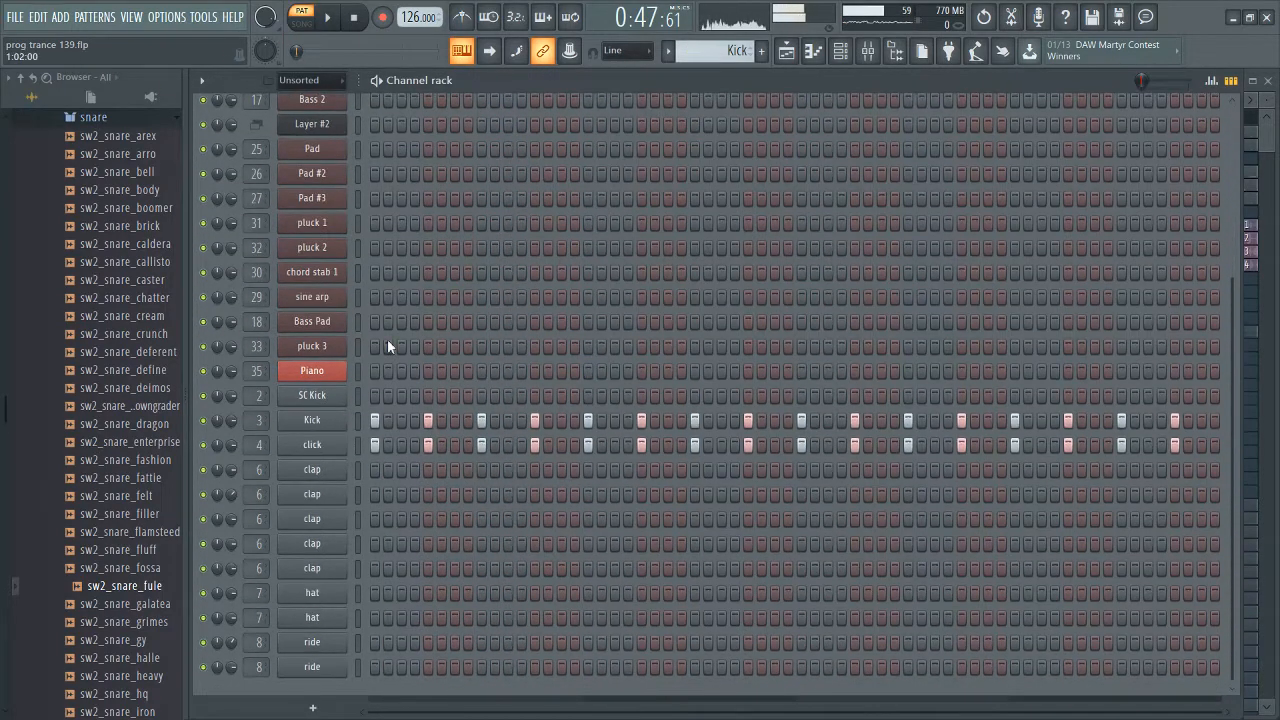
left_click(338, 447)
left_click(323, 445)
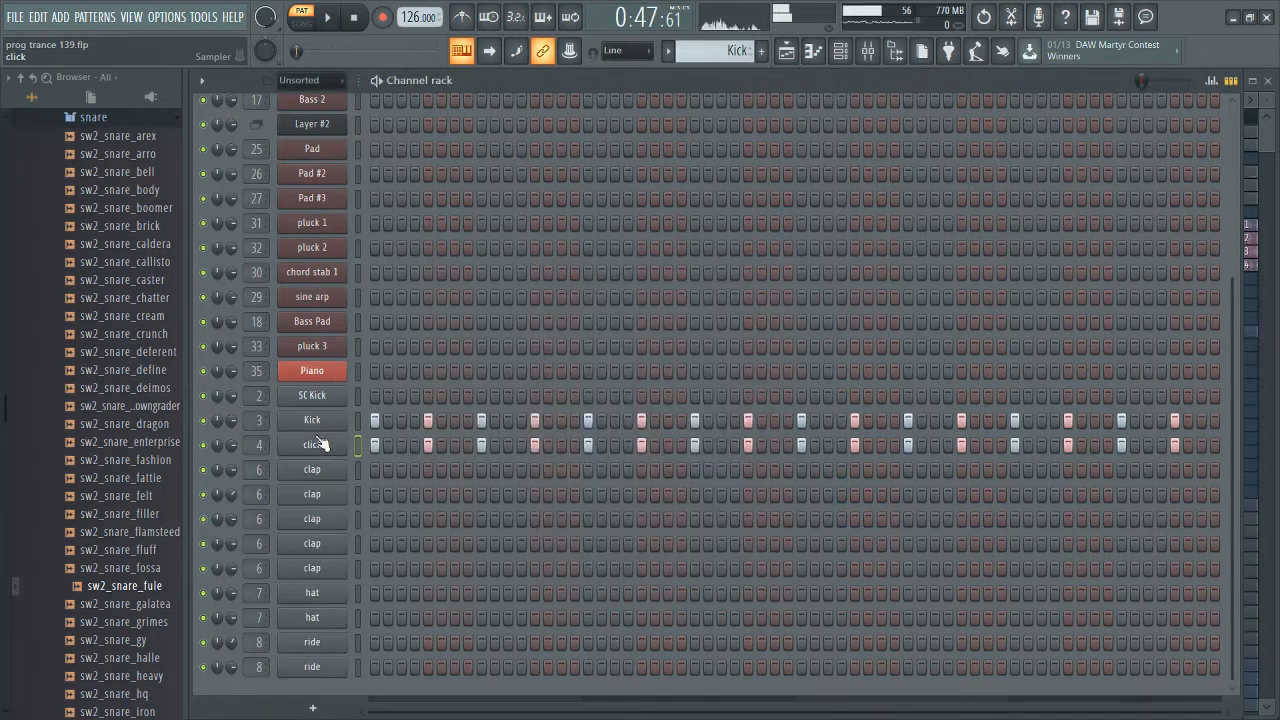
Step: Check the Kick and click channels' sampler settings and audition both layers of the kick
left_click(315, 420)
left_click_drag(419, 206, 675, 212)
left_click(315, 445)
left_click(318, 448)
left_click(312, 420)
left_click(338, 425)
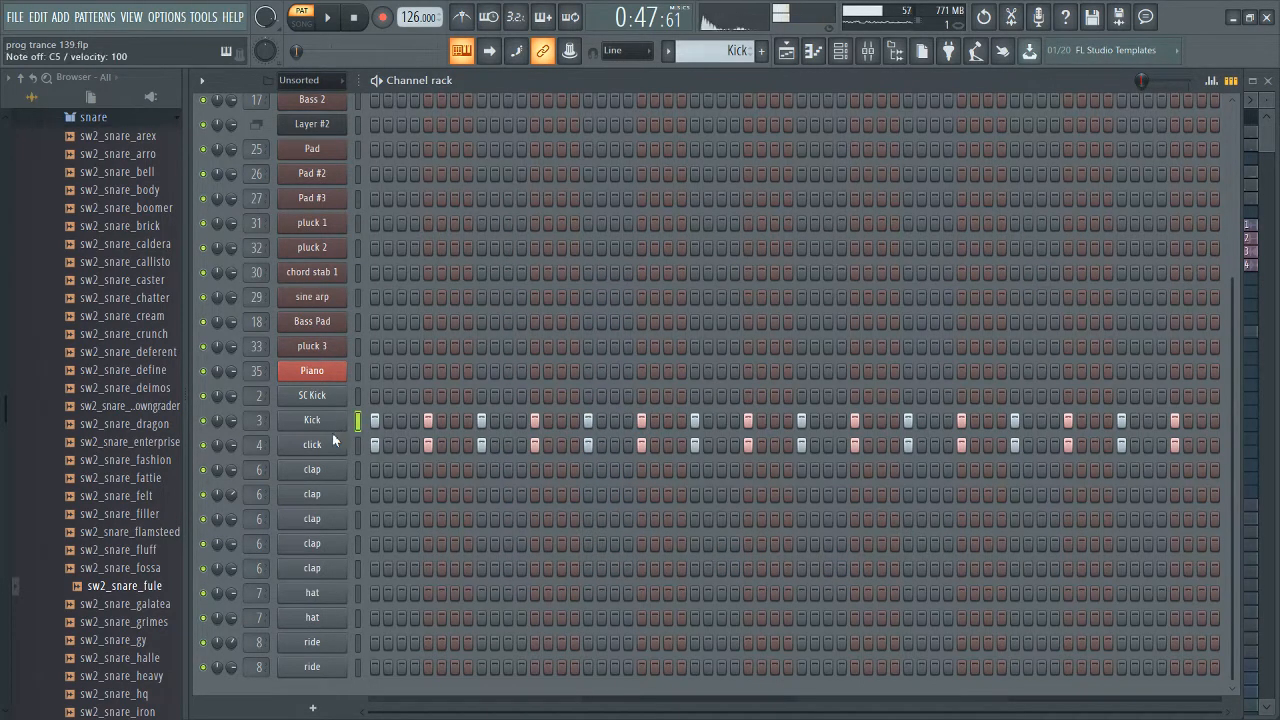
left_click(351, 445)
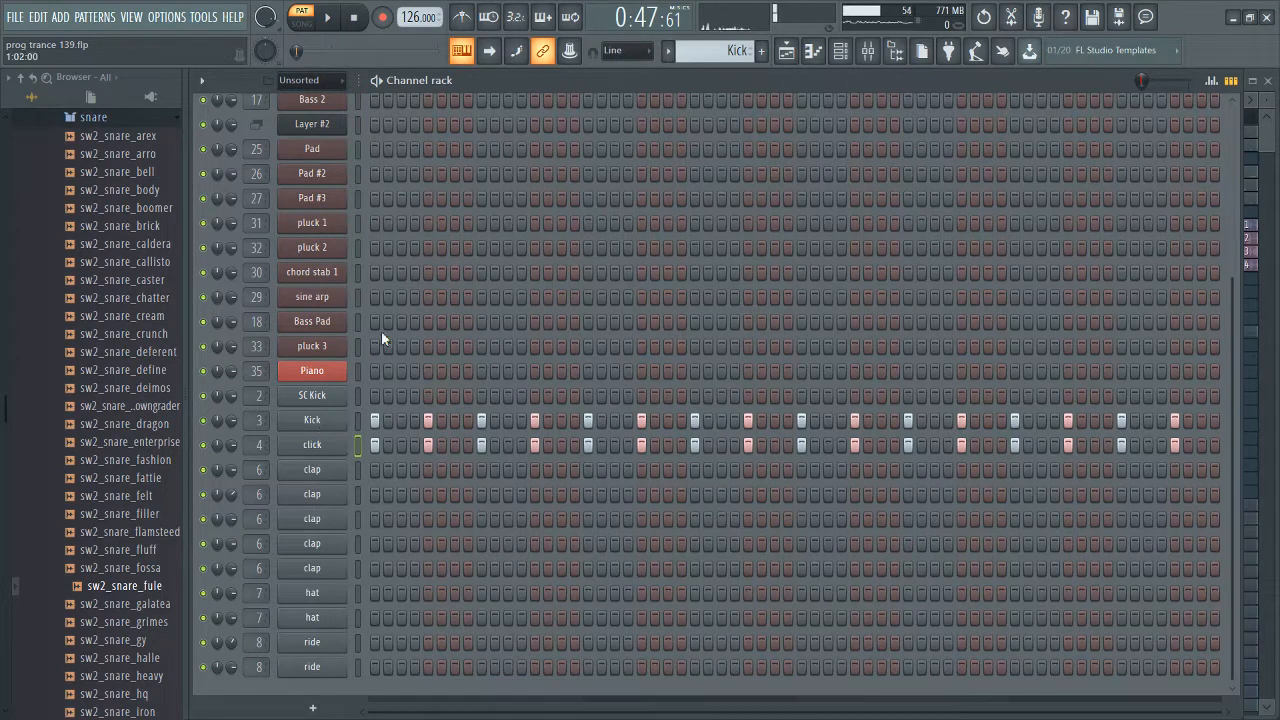
key("space")
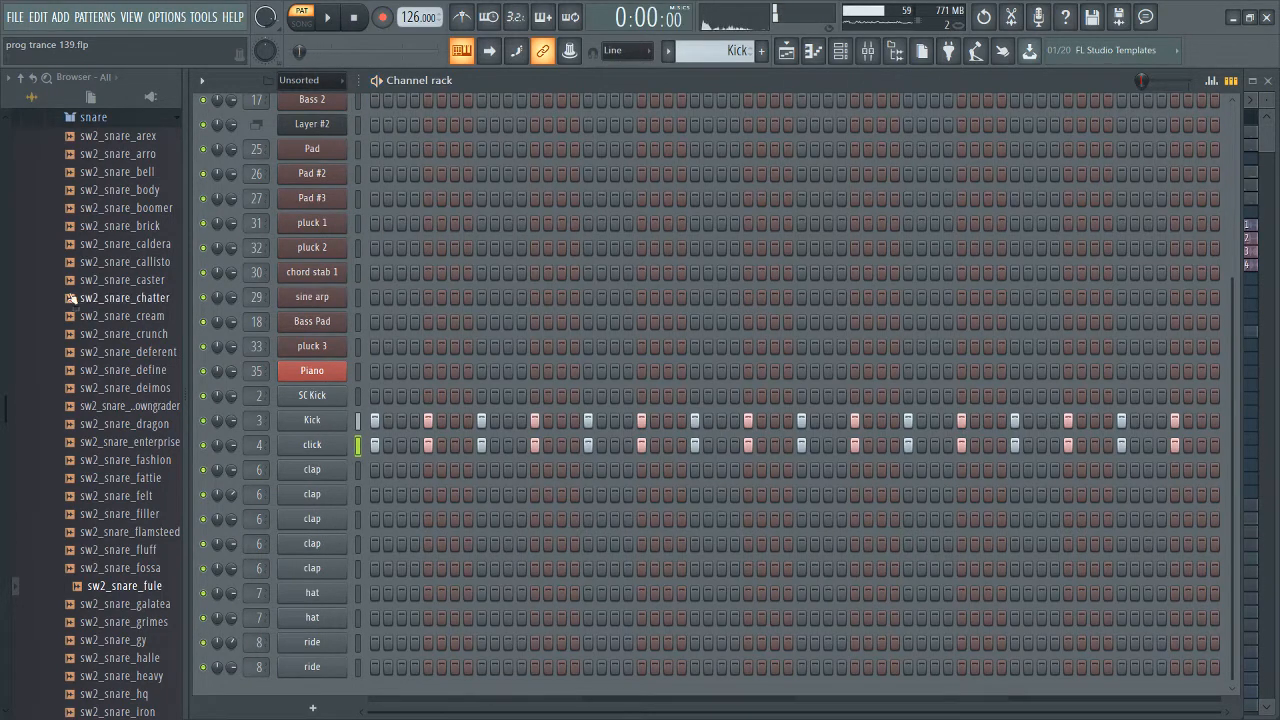
Step: Select the Kick and click channels together and examine the Kick channel's sample file and waveform
scroll(66, 325, "up", 10)
scroll(72, 478, "down", 4)
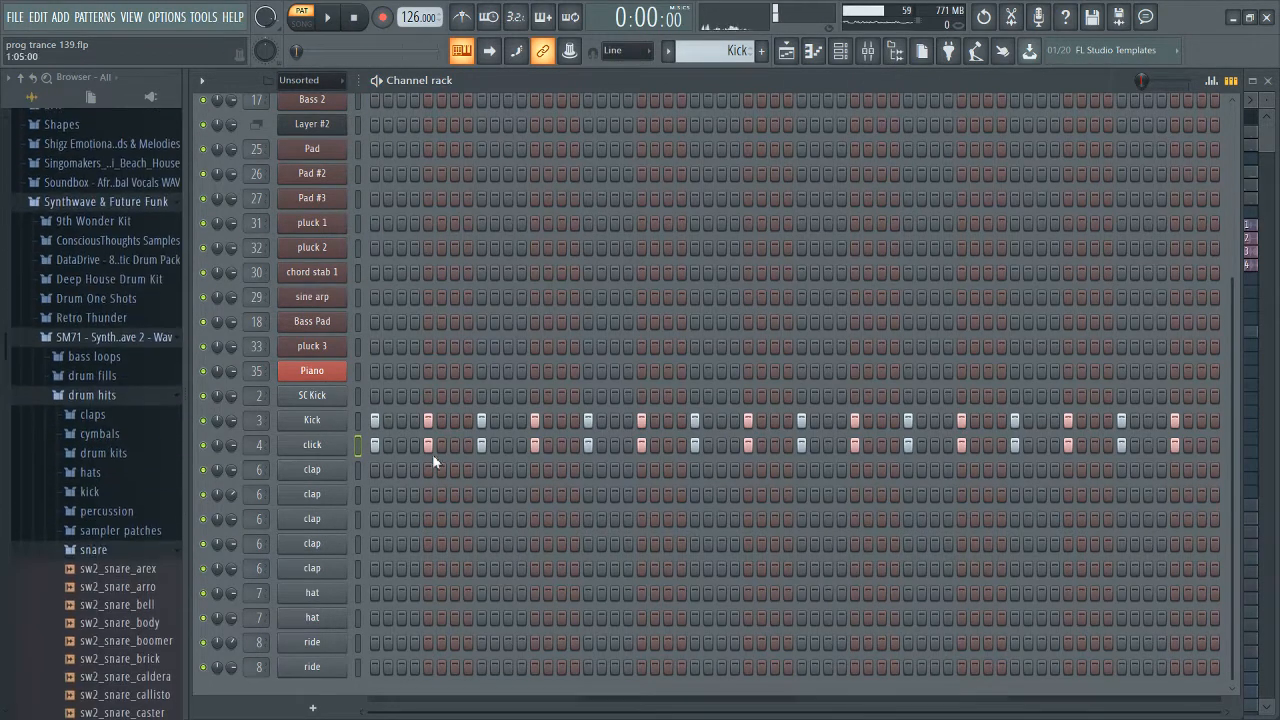
right_click(360, 441)
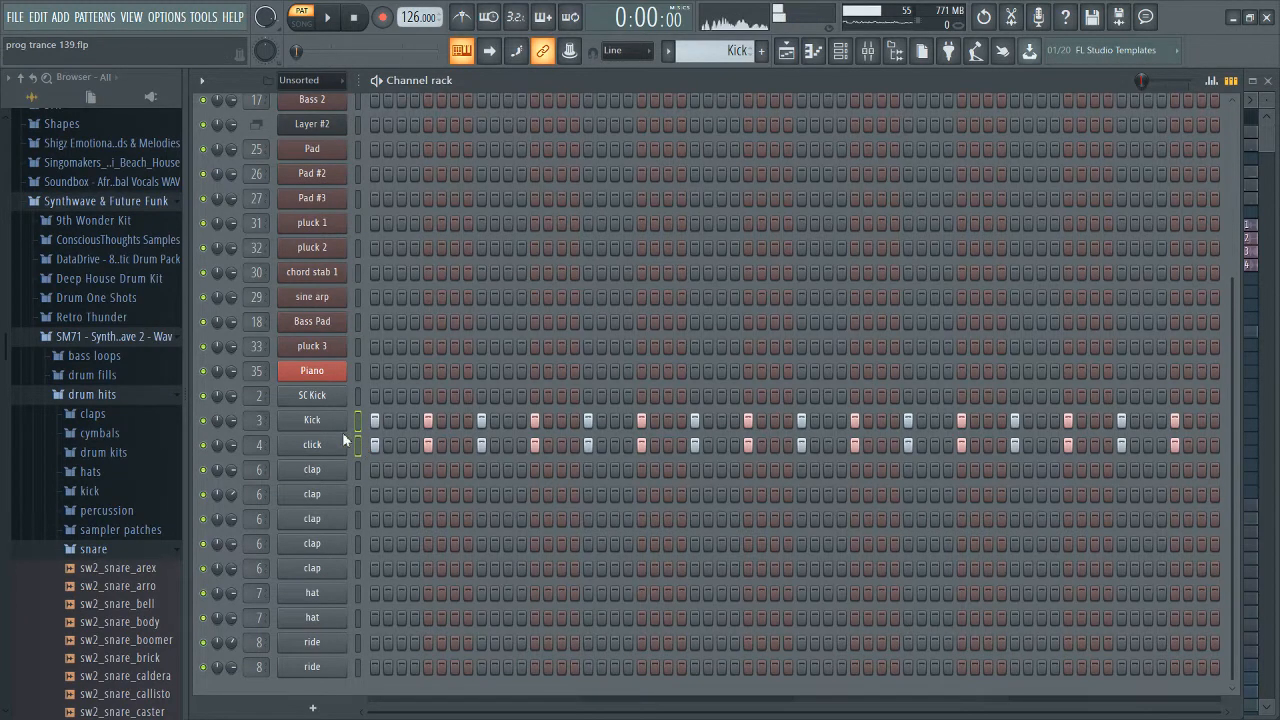
left_click(318, 422)
left_click_drag(689, 216, 496, 186)
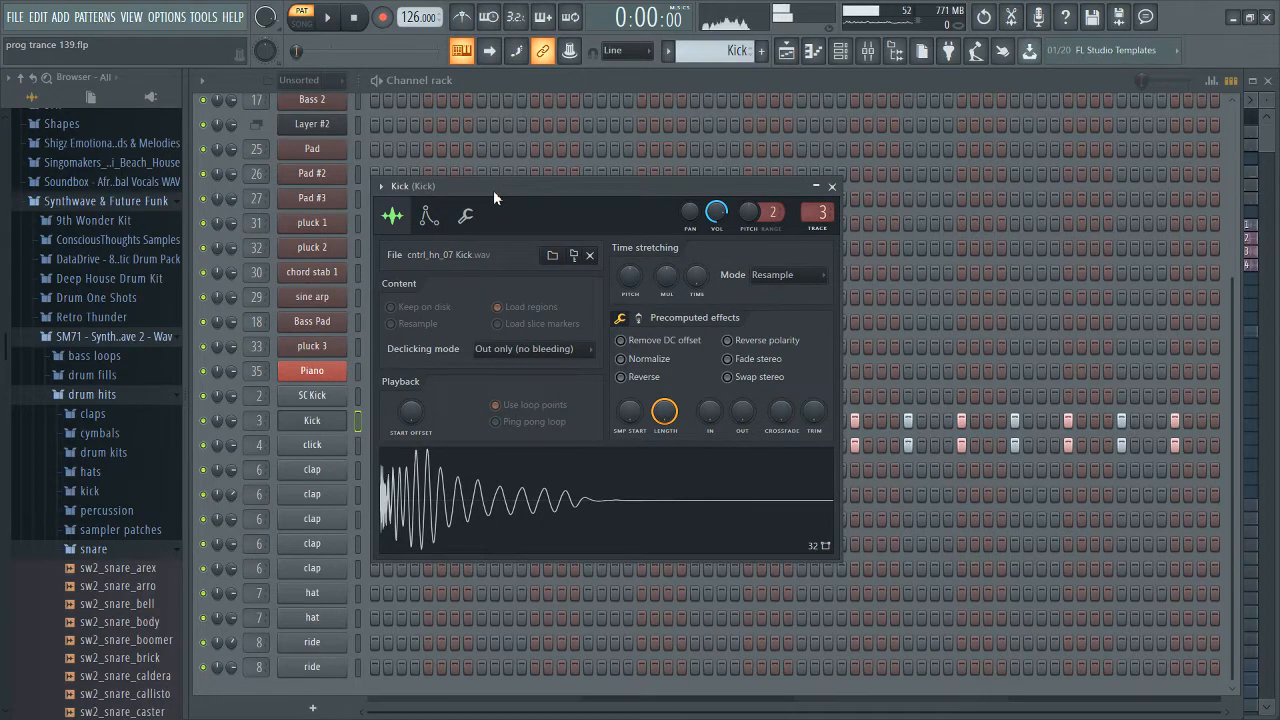
left_click(327, 424)
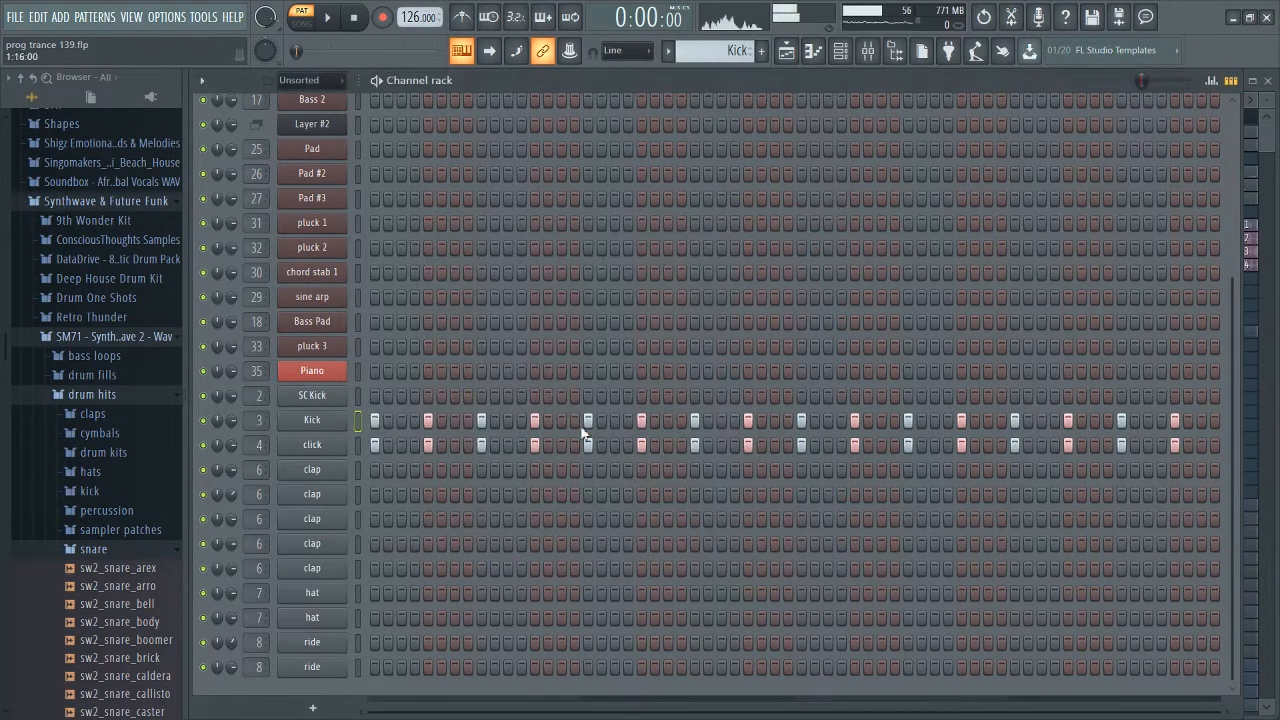
Step: Collapse the drum hits, SM71 and Synthwave & Future Funk folders in the sample browser
left_click(79, 393)
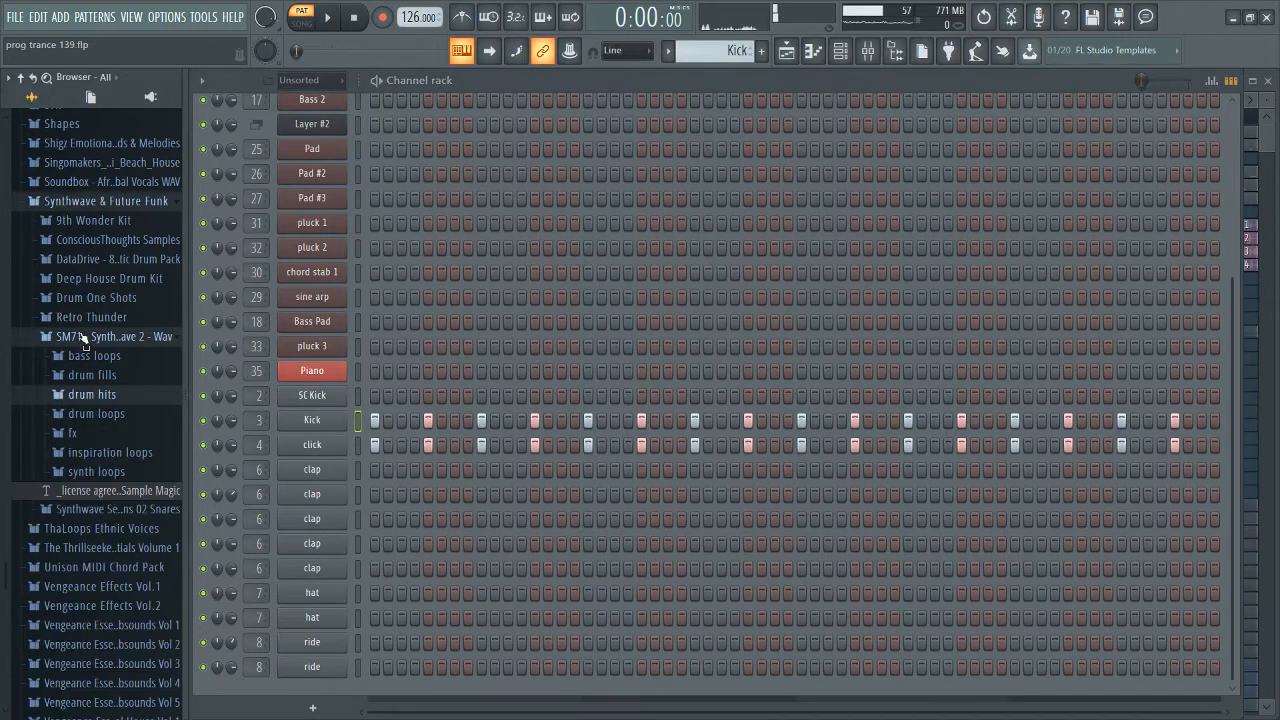
left_click(80, 341)
left_click(104, 205)
Step: Find the CNTRL Samples pack among the sample packs and expand it down to the 01 Kicks folder under One Shots
scroll(92, 396, "up", 15)
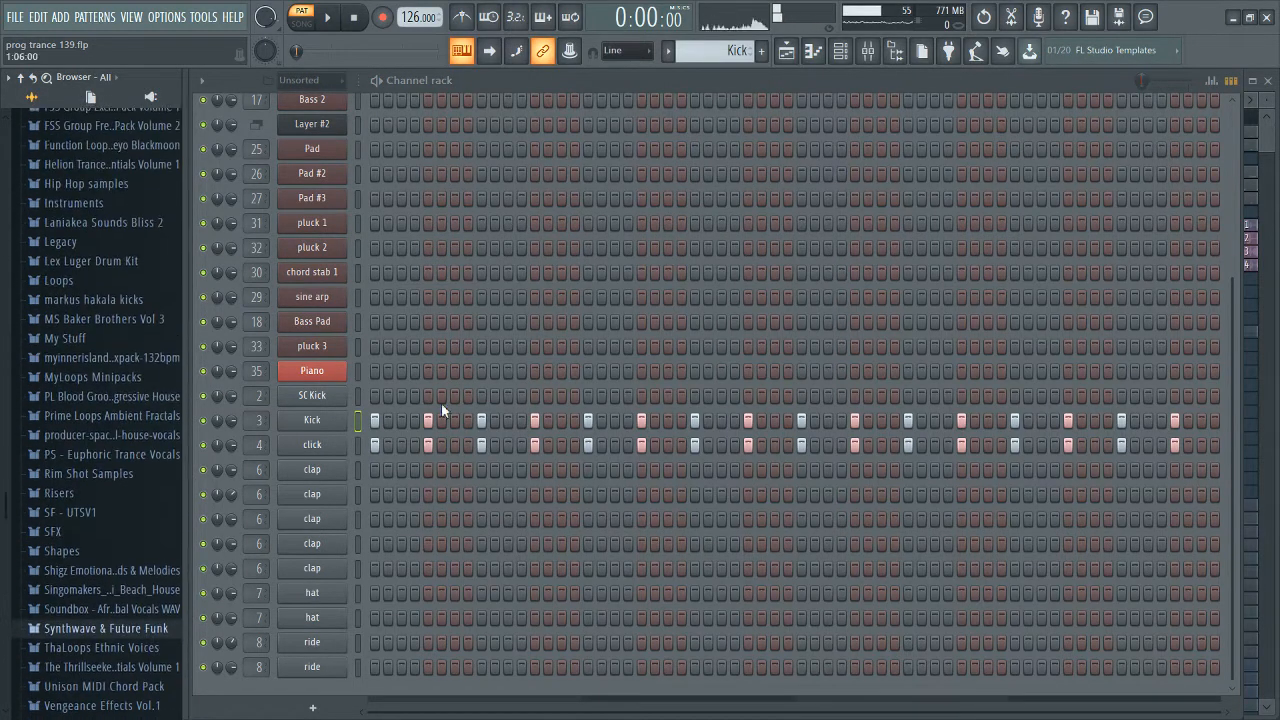
scroll(90, 350, "up", 2)
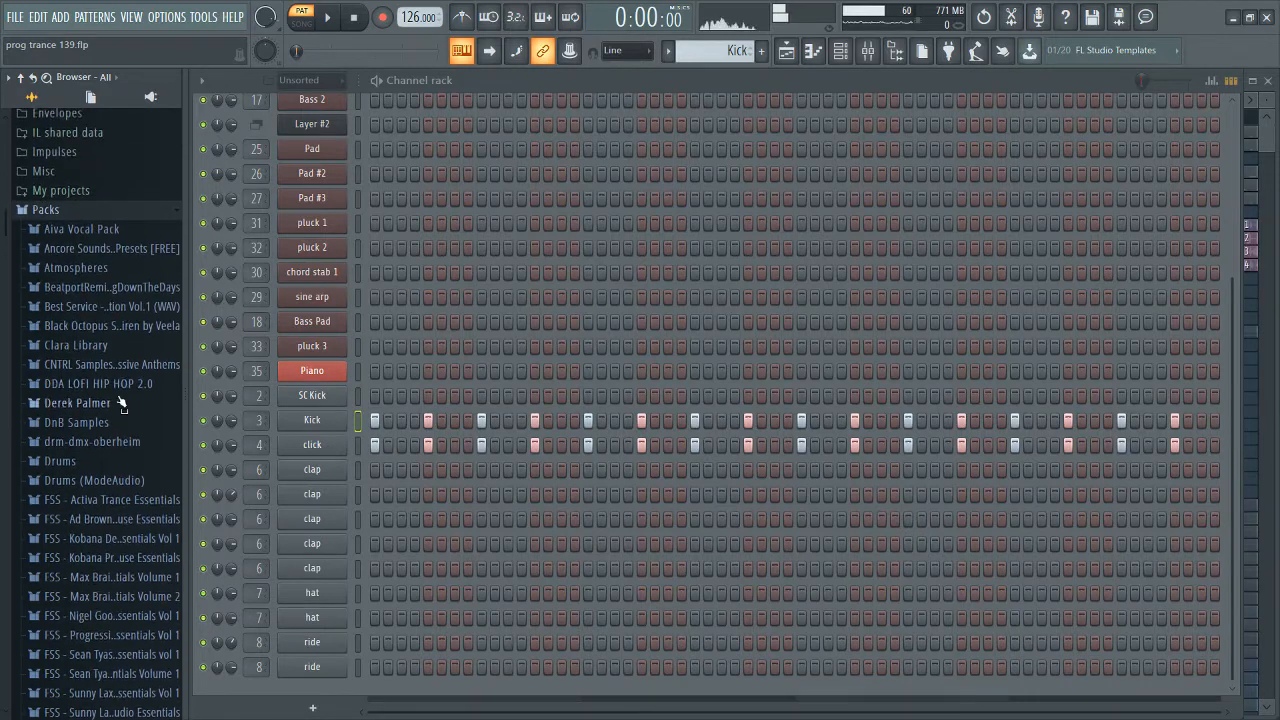
scroll(148, 246, "down", 4)
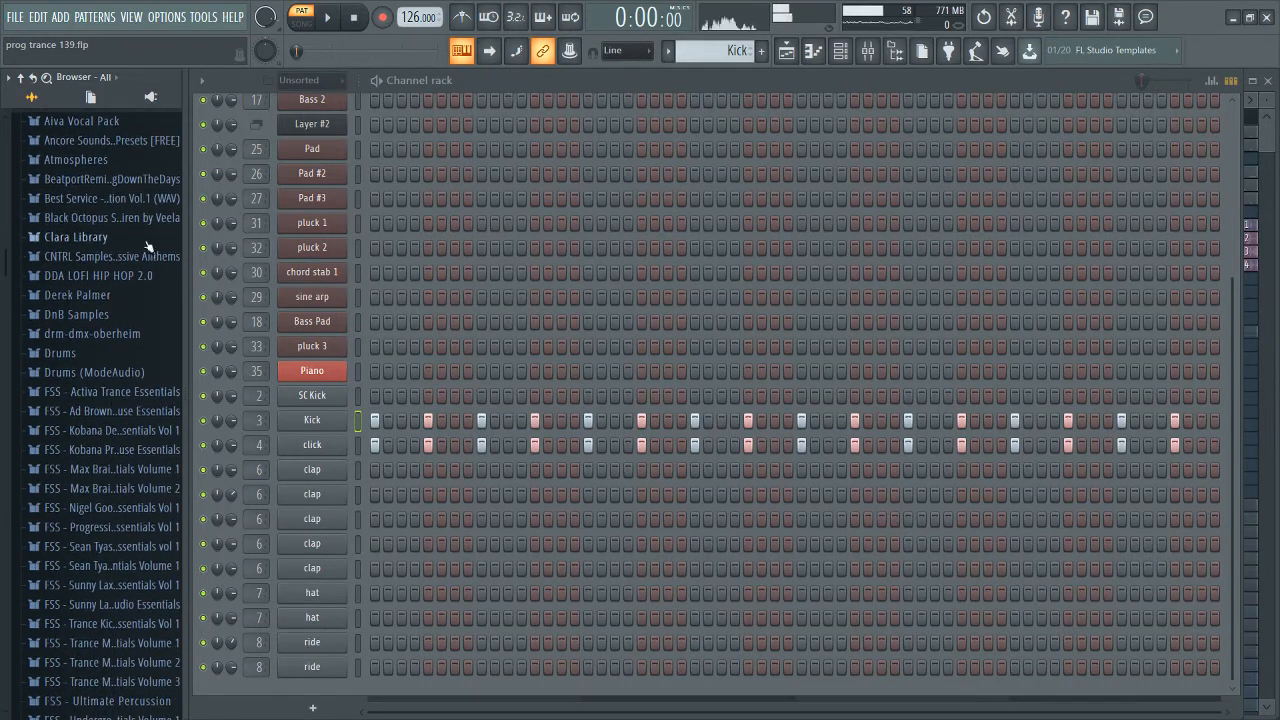
left_click(64, 258)
left_click(72, 354)
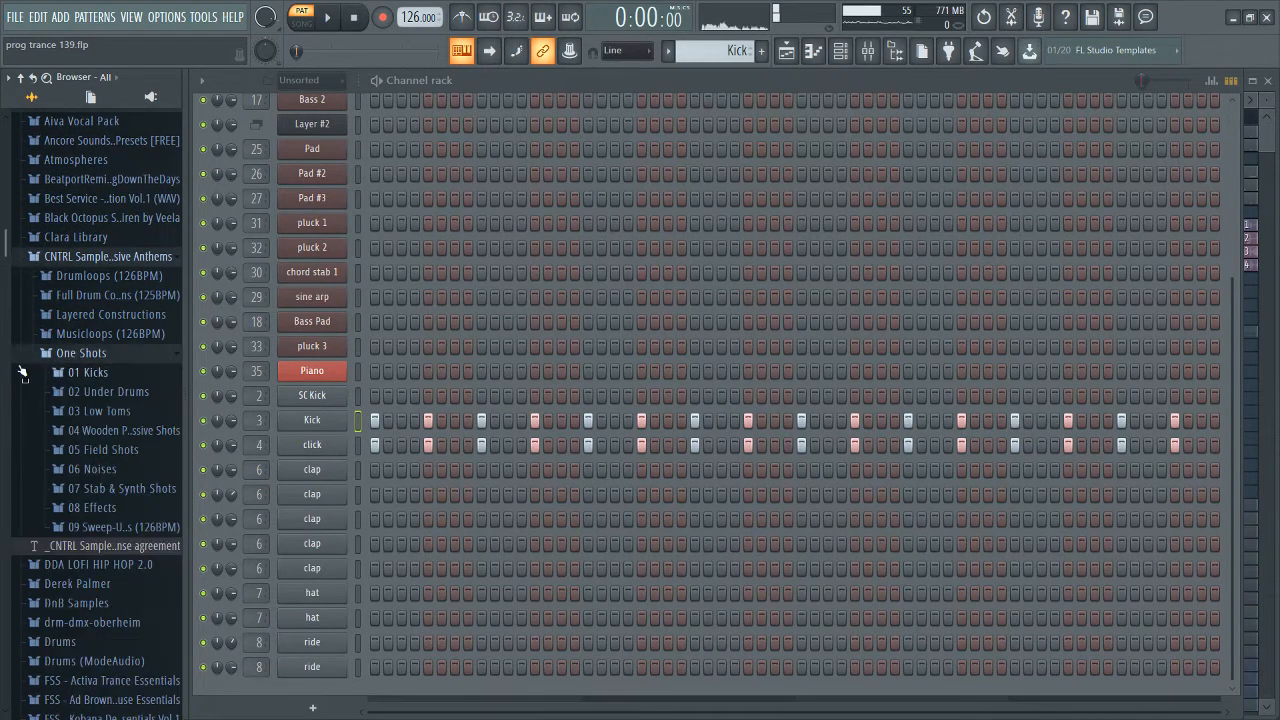
left_click(100, 373)
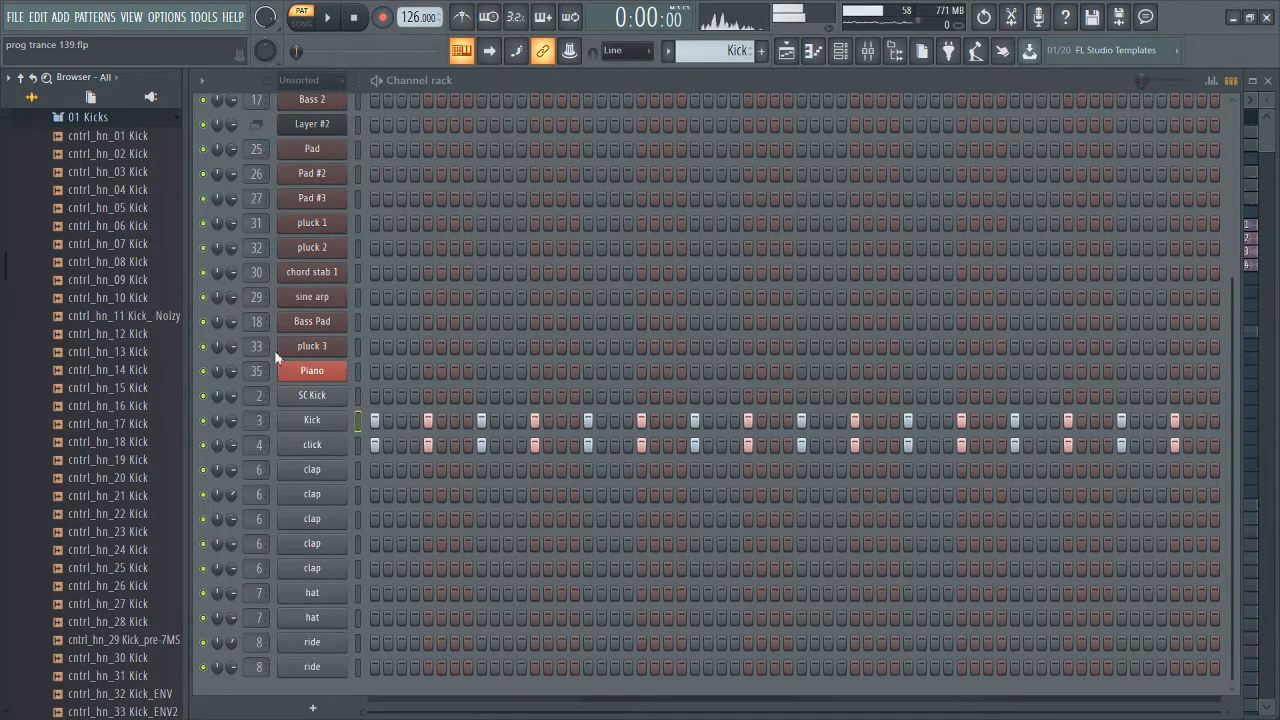
Step: Recheck the Kick channel's sample file, audition cntrl_hn_07 Kick in the 01 Kicks folder and select the click channel
left_click(314, 424)
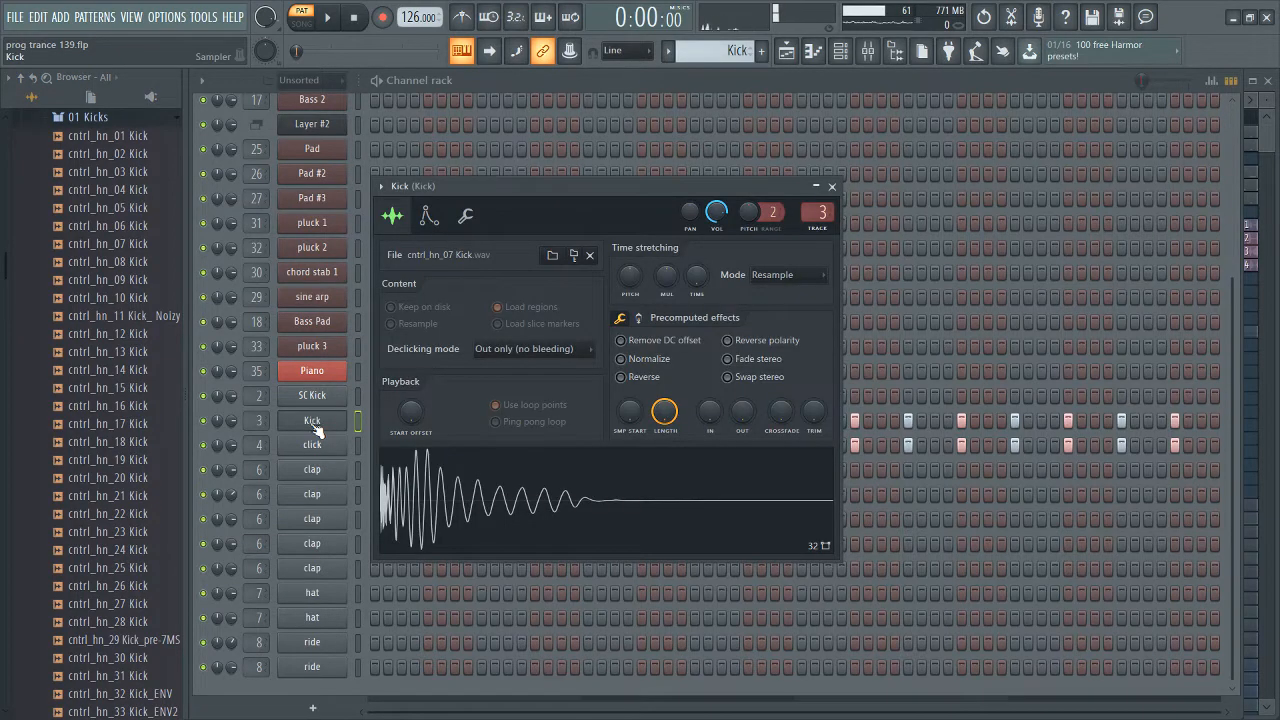
left_click(314, 424)
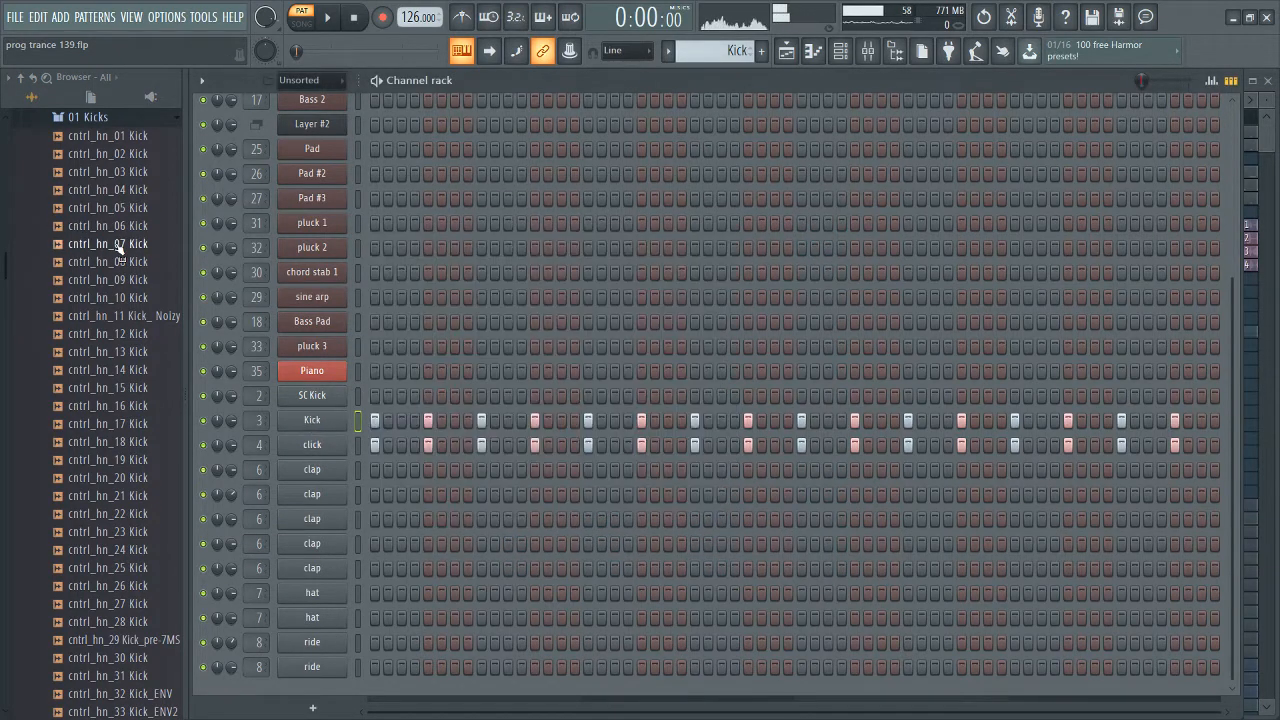
left_click(118, 246)
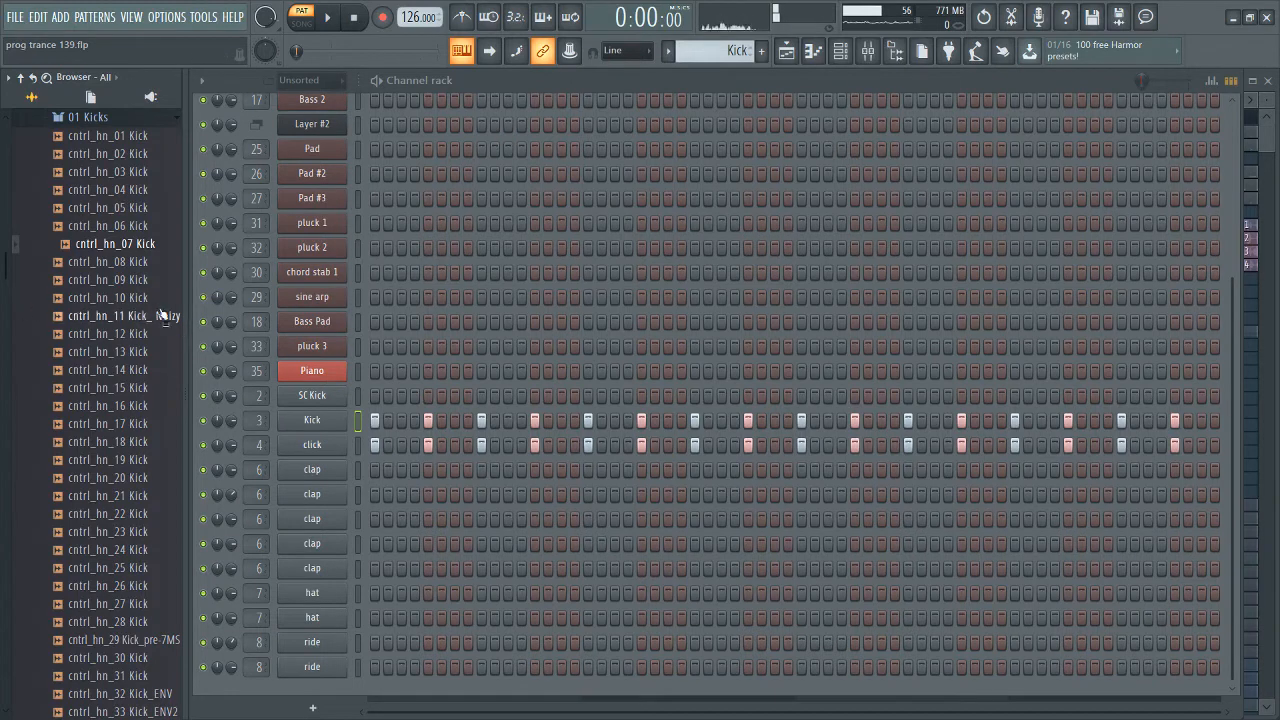
left_click(360, 445)
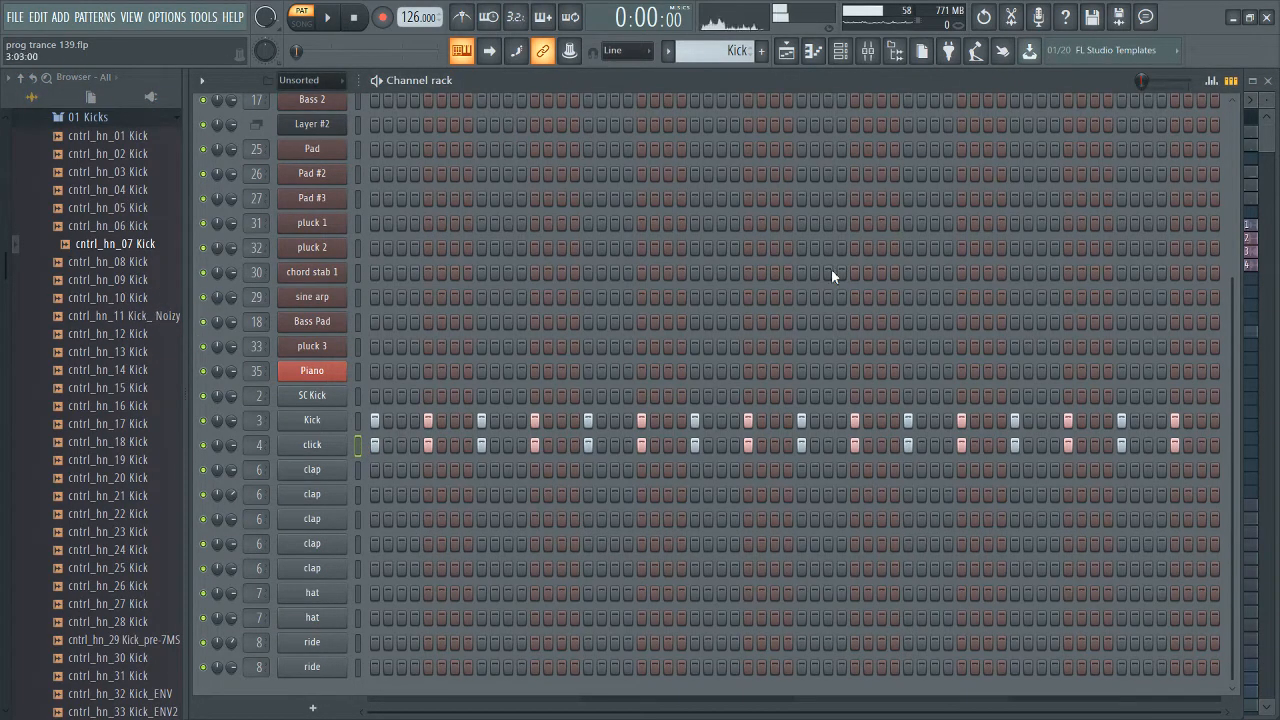
Step: Collapse the 01 Kicks folder, expand 02 Under Drums and audition its cntrl_hn_02 and cntrl_hn_03 samples
scroll(113, 262, "up", 3)
left_click(118, 226)
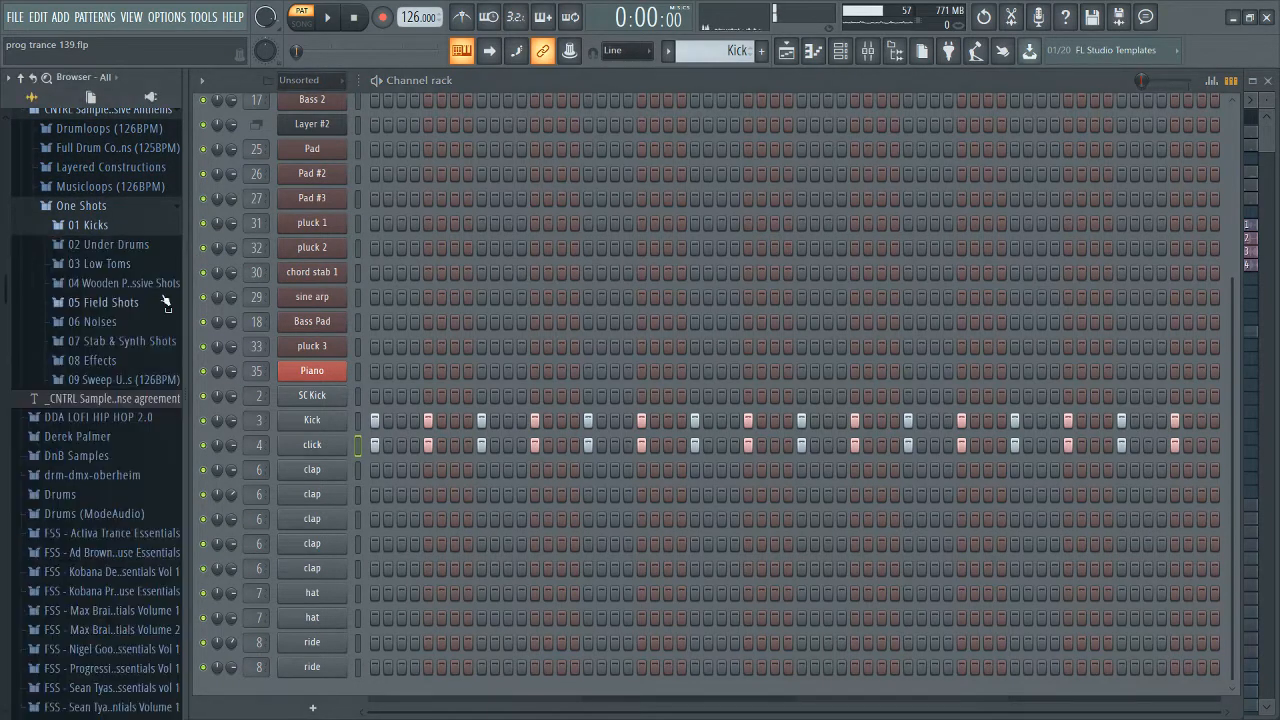
left_click(118, 245)
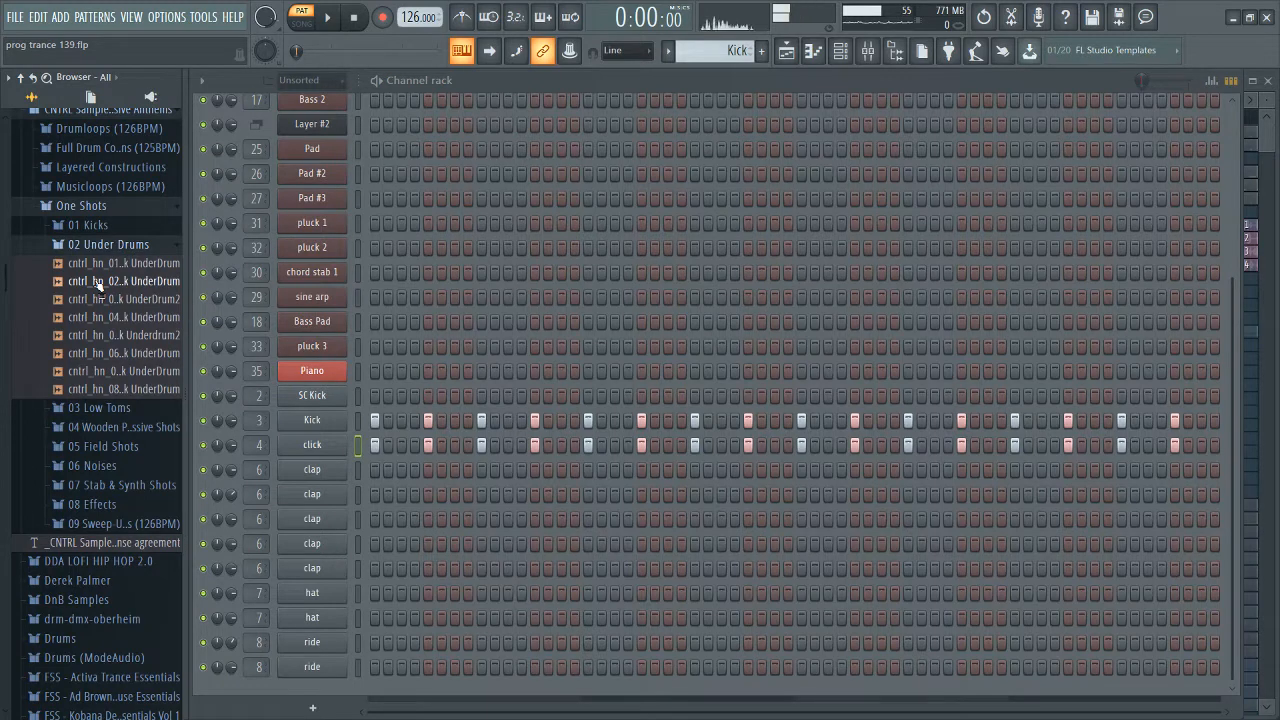
left_click(100, 283)
left_click(100, 300)
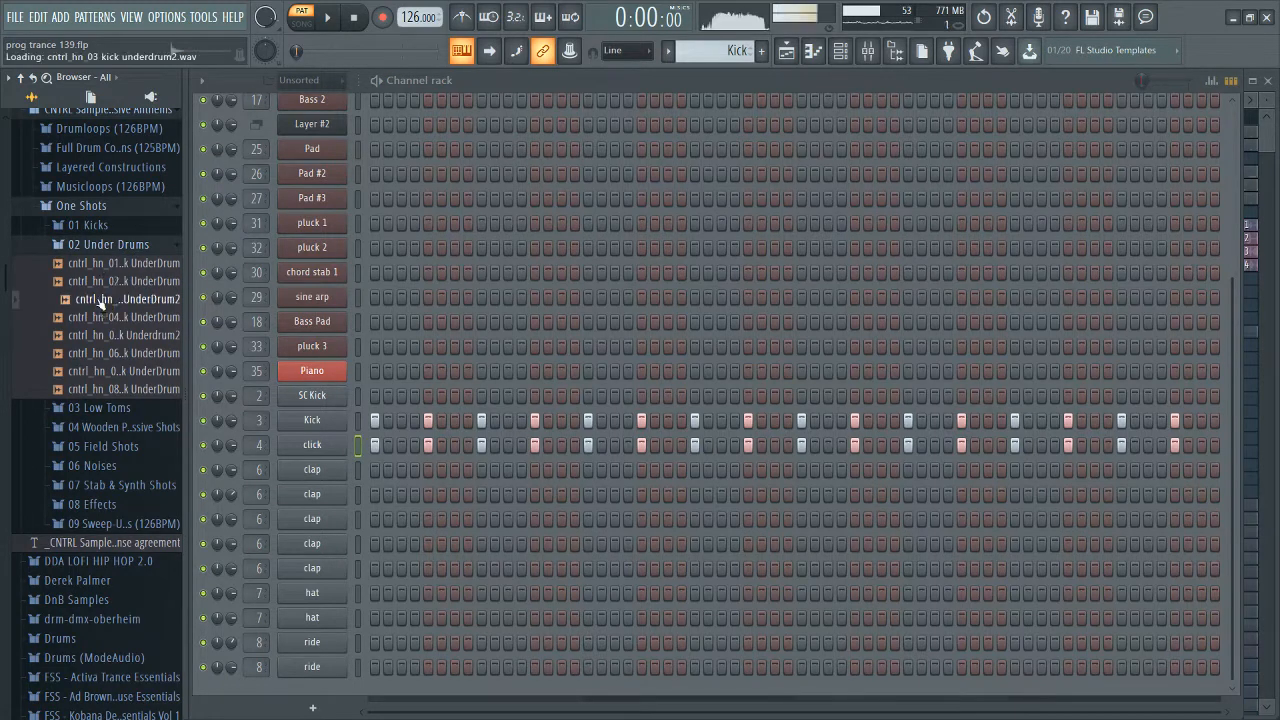
Step: Collapse the 02 Under Drums and One Shots folders and show the top-level folders of the CNTRL Samples pack
left_click(118, 245)
left_click(100, 205)
scroll(78, 333, "up", 1)
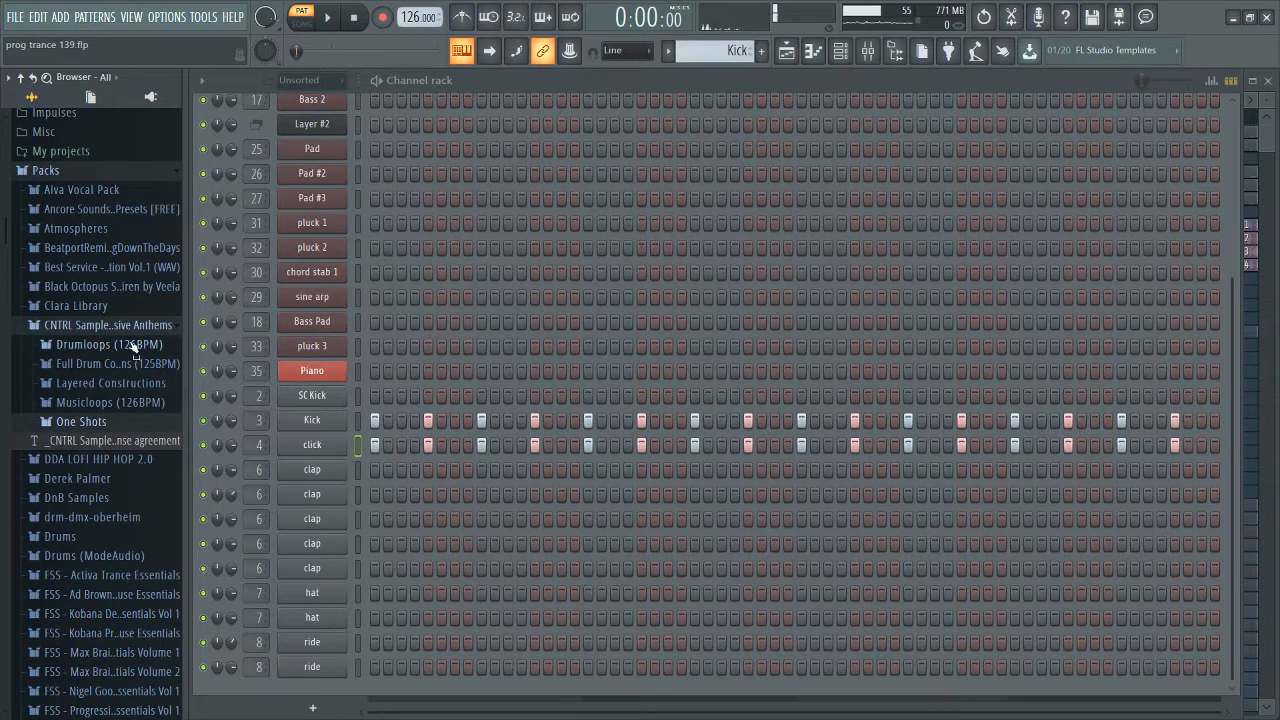
left_click(74, 426)
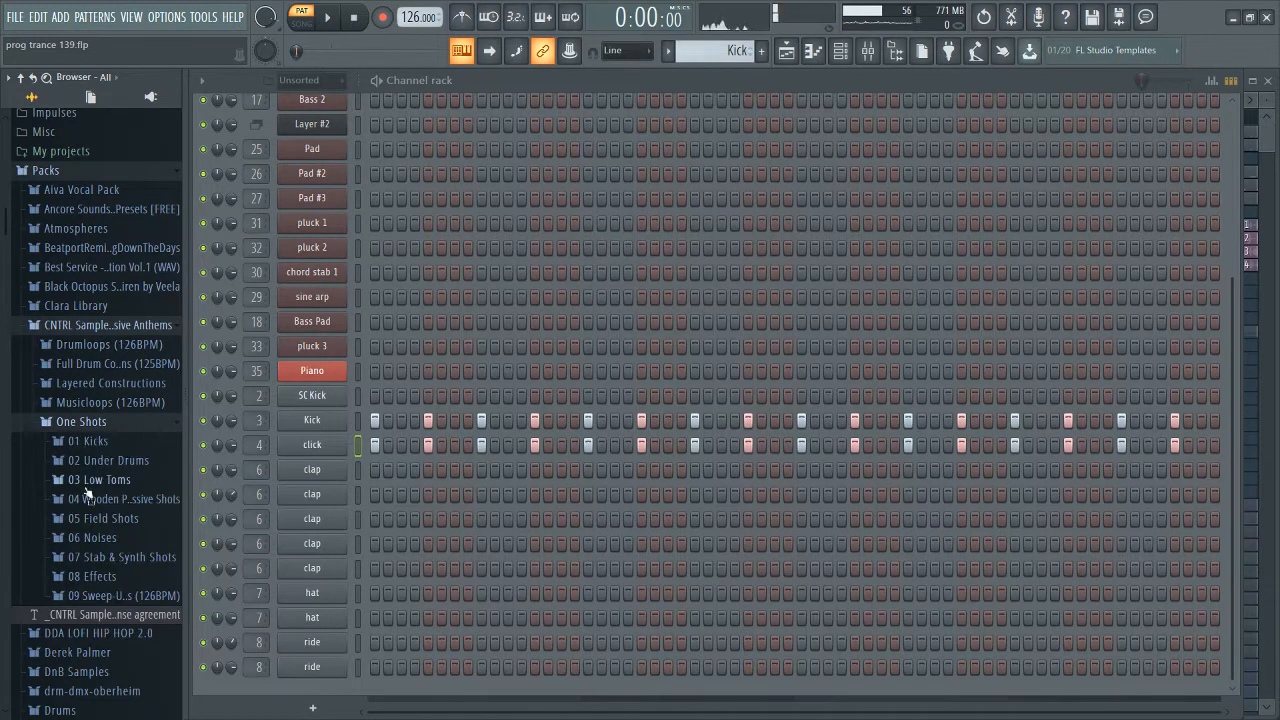
left_click(86, 424)
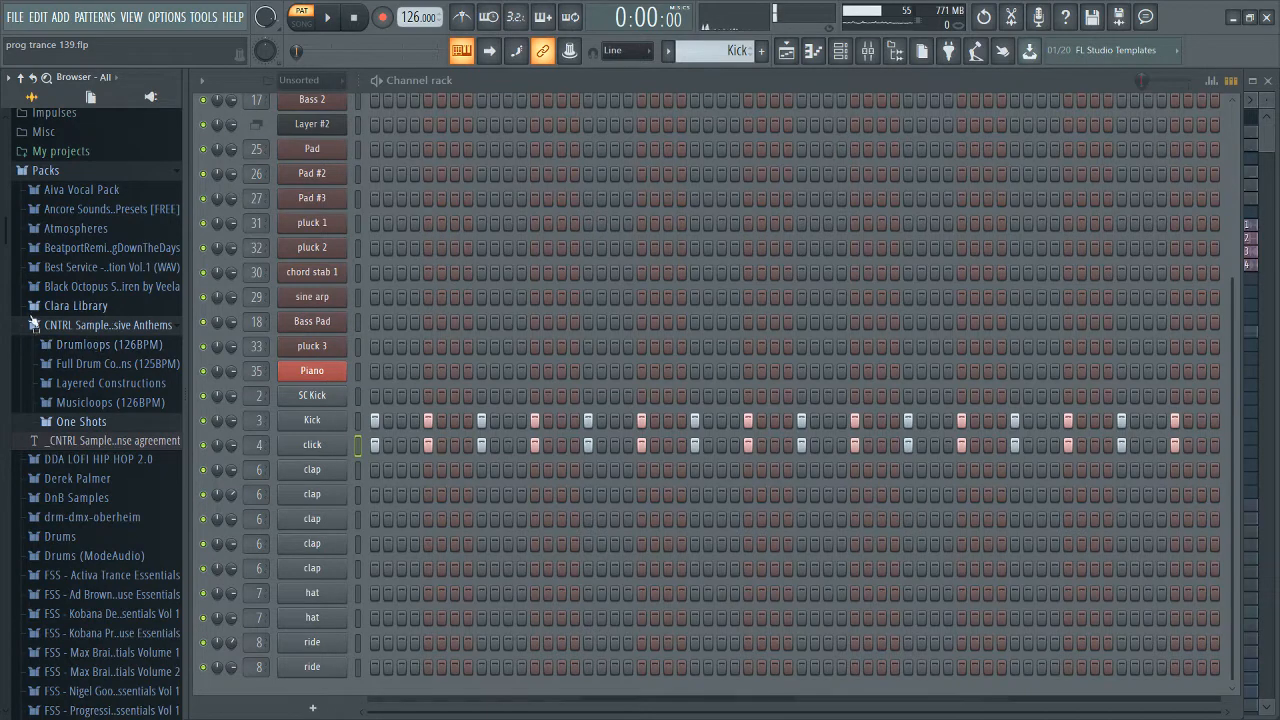
left_click(92, 327)
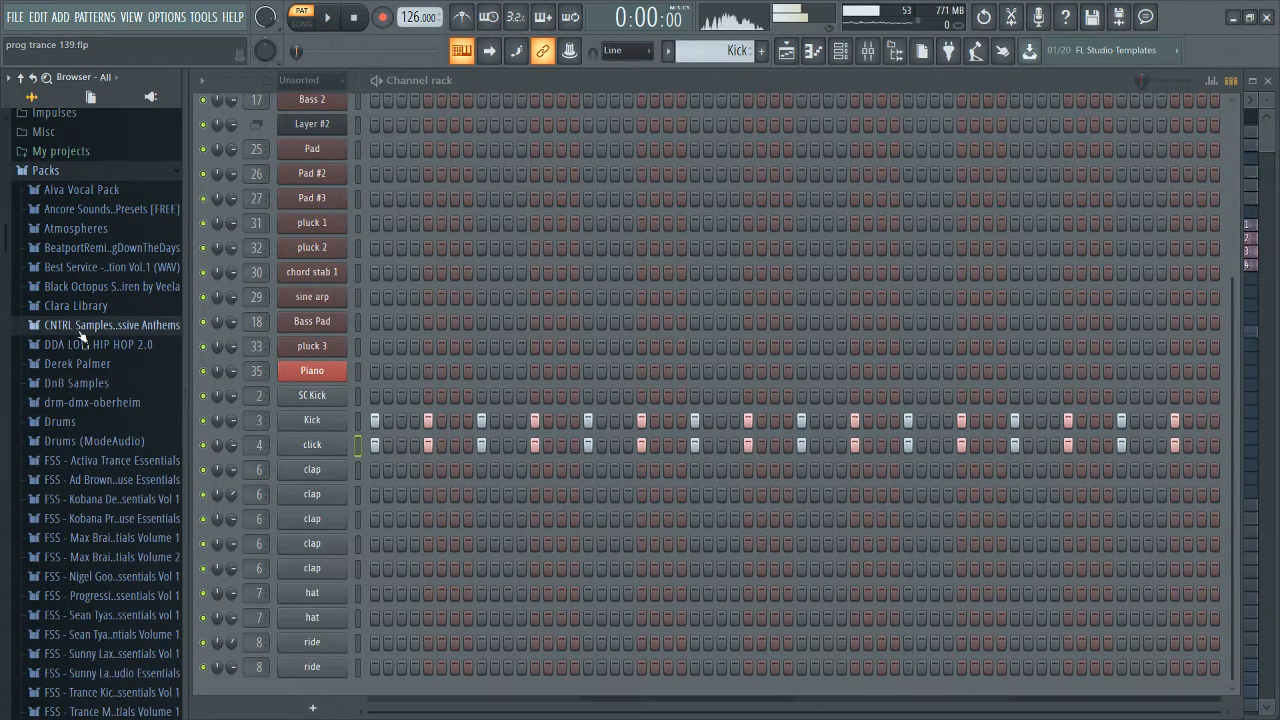
left_click(82, 328)
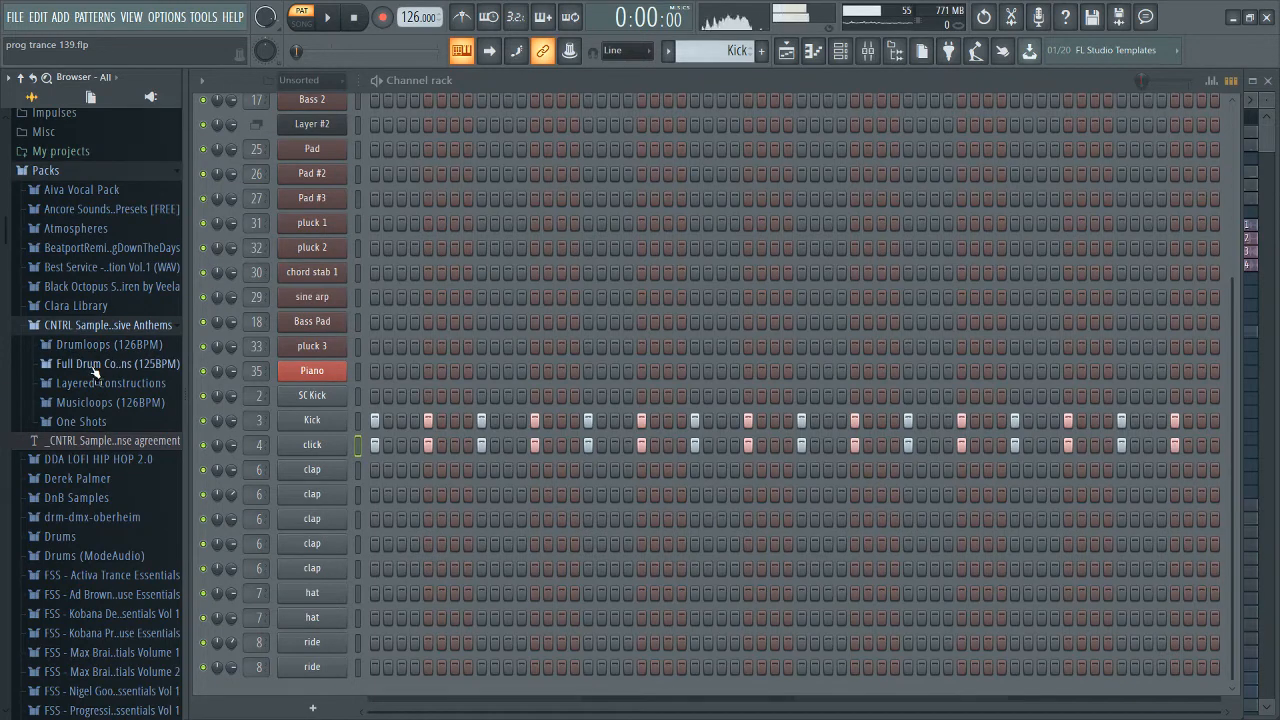
Step: Look through the pack's full drum and Drumloops (126BPM) folders, audition cntrl_hn_005 ProgLoop and collapse the pack
left_click(90, 364)
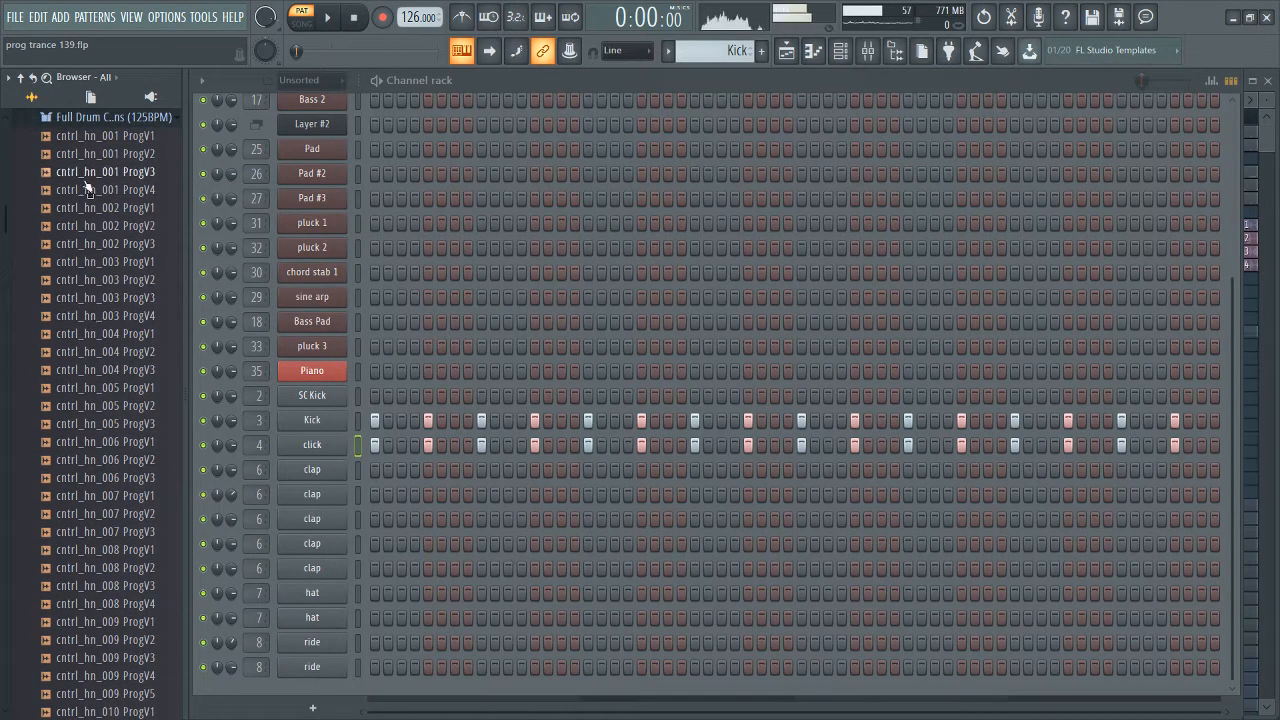
scroll(97, 262, "up", 2)
left_click(98, 206)
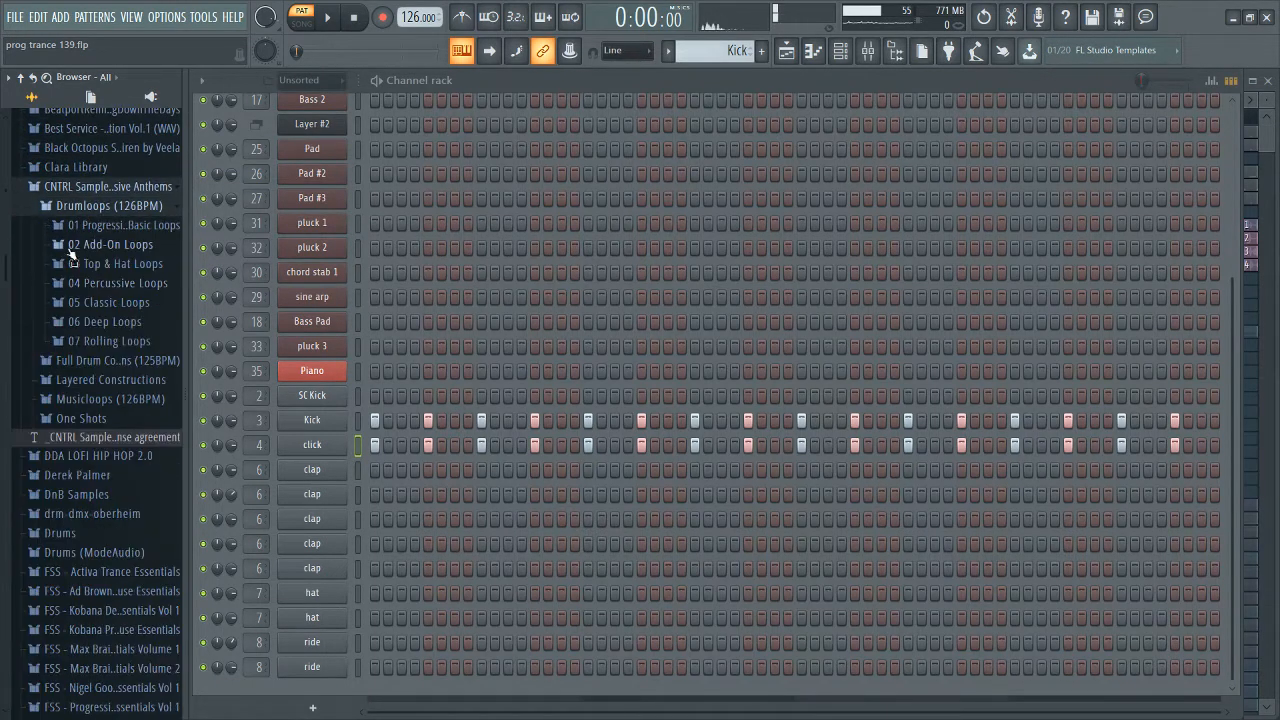
left_click(104, 310)
scroll(88, 286, "up", 2)
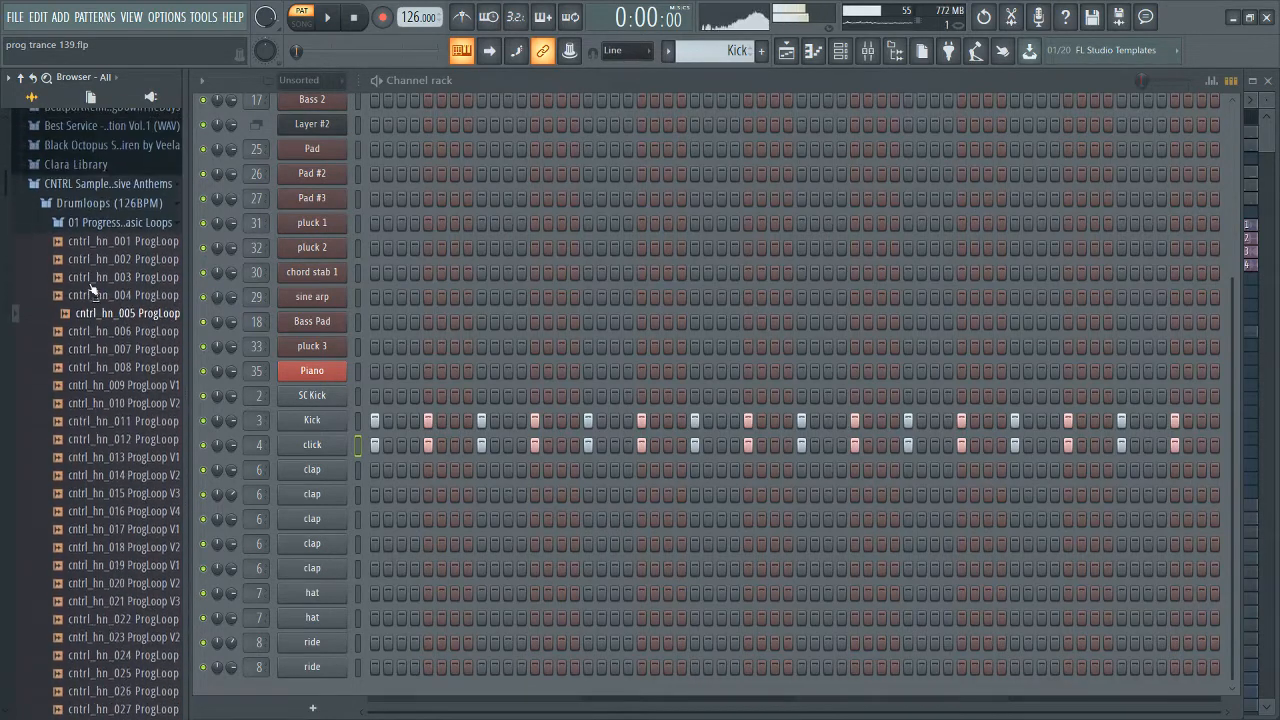
left_click(100, 222)
left_click(100, 186)
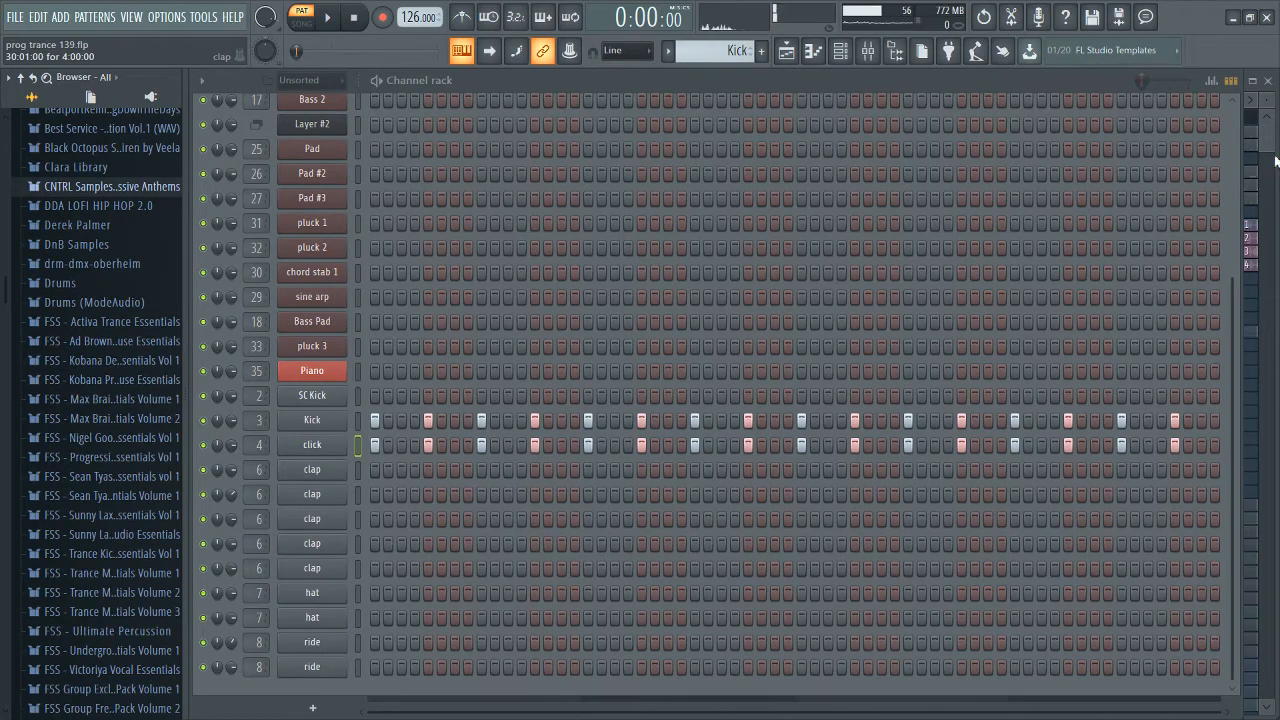
Step: Return to the playlist and check the channel settings of the loop 1 clip at bar 26
key("F5")
left_click(955, 224)
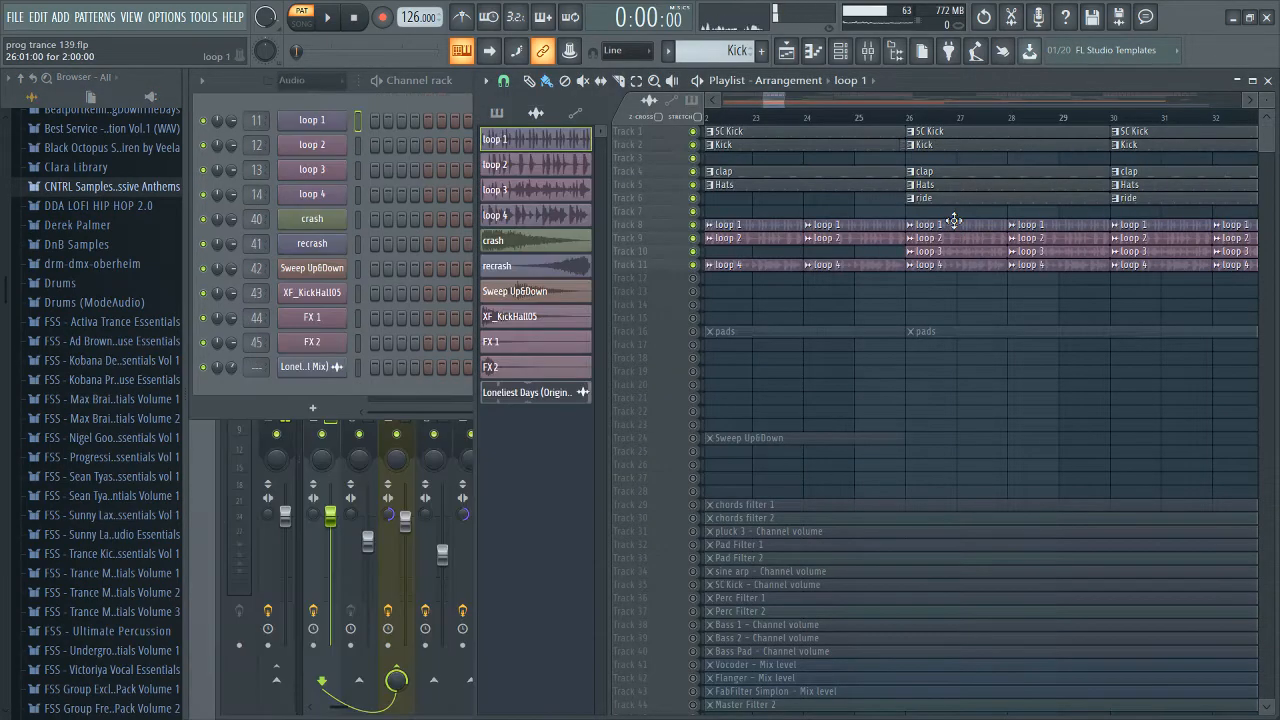
double_click(955, 222)
left_click(775, 271)
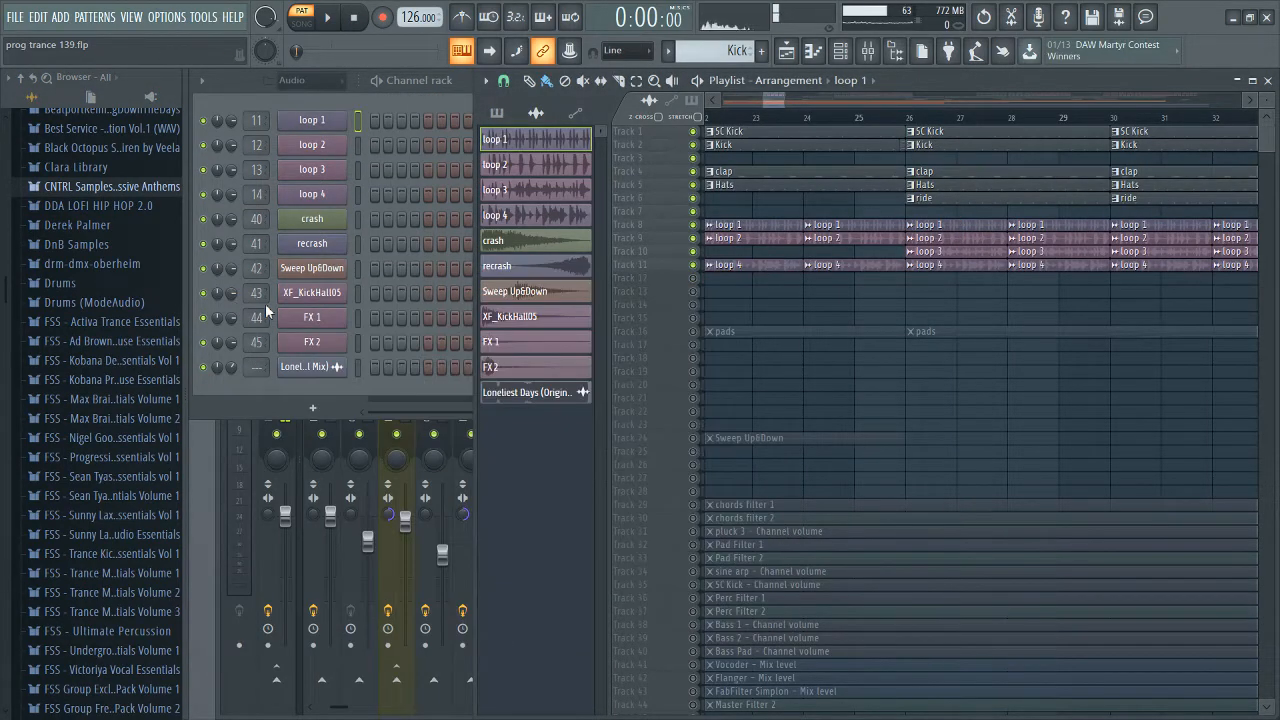
Step: Inspect the source samples of the loop 2, loop 3 and loop 4 channels, closing each channel's settings
left_click(309, 151)
left_click(309, 151)
left_click(301, 177)
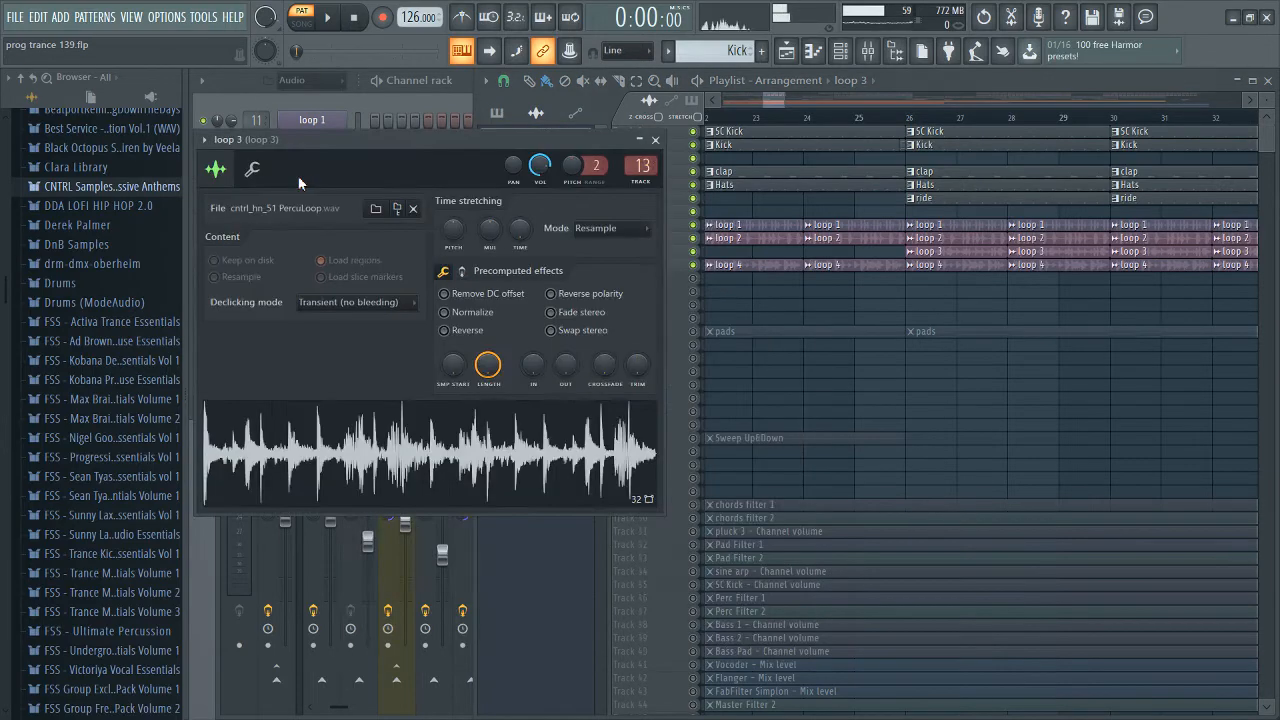
left_click(655, 139)
left_click(319, 190)
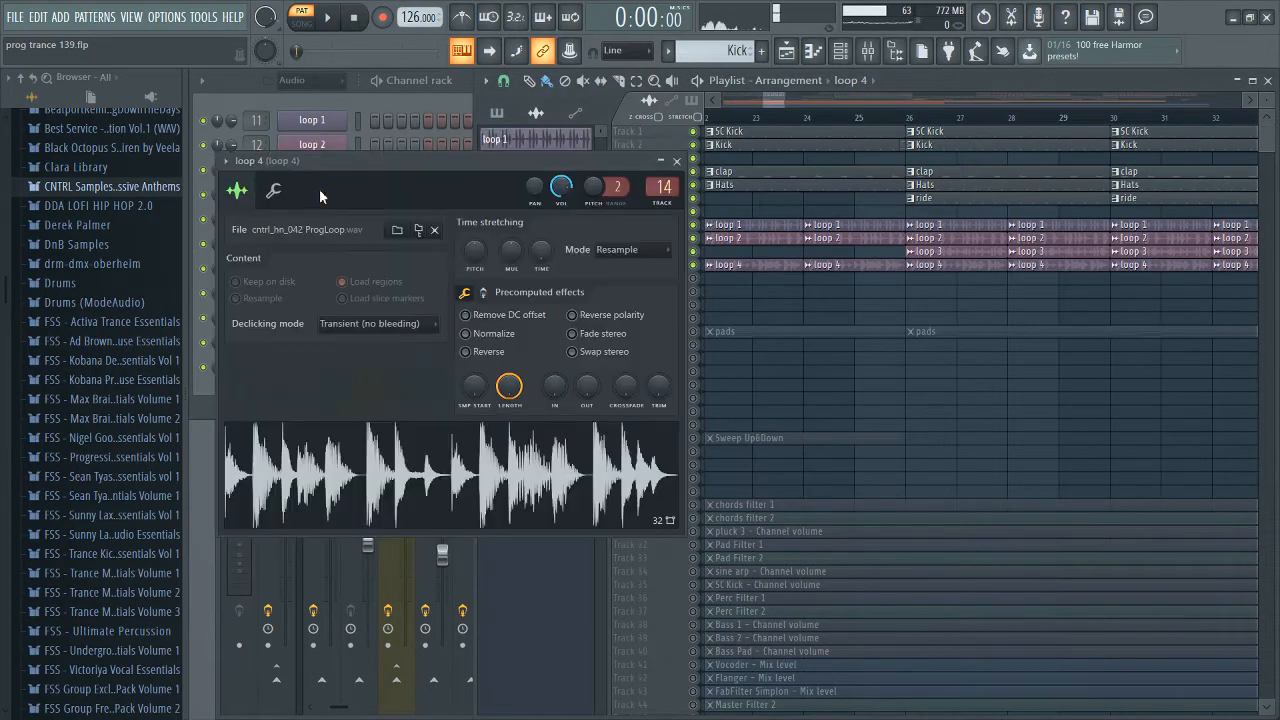
left_click(676, 161)
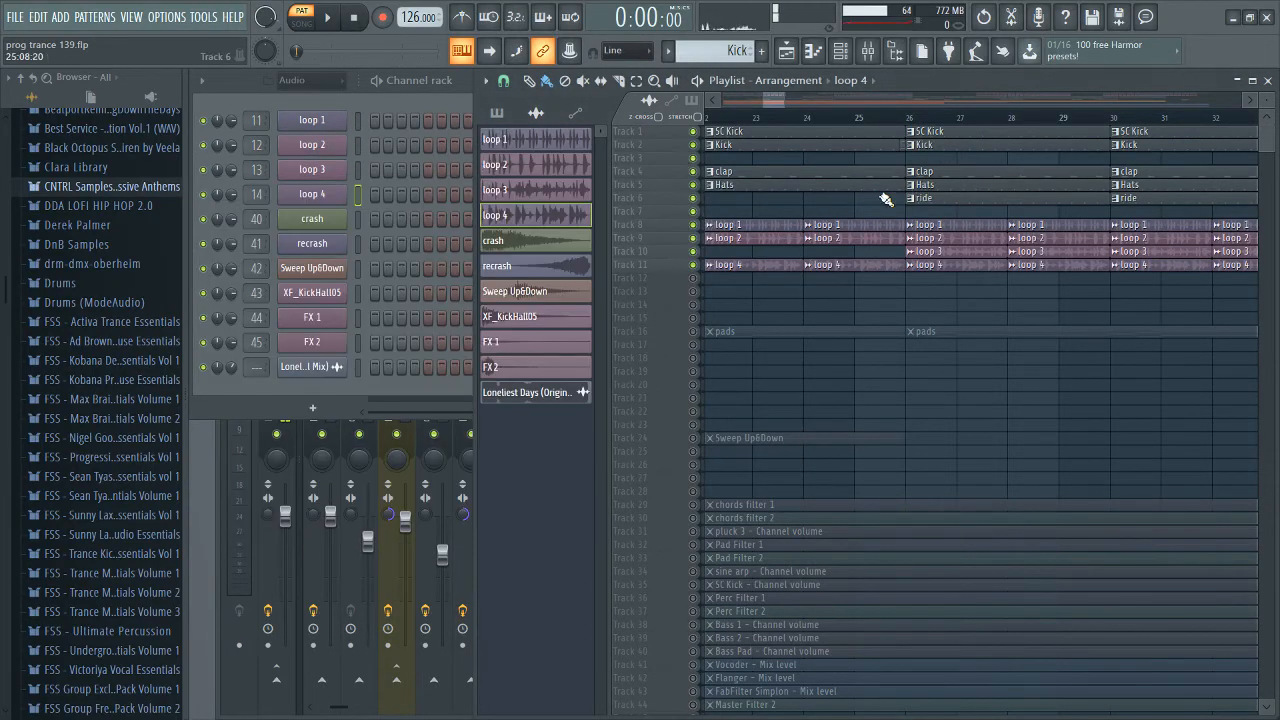
scroll(843, 220, "down", 3, "ctrl")
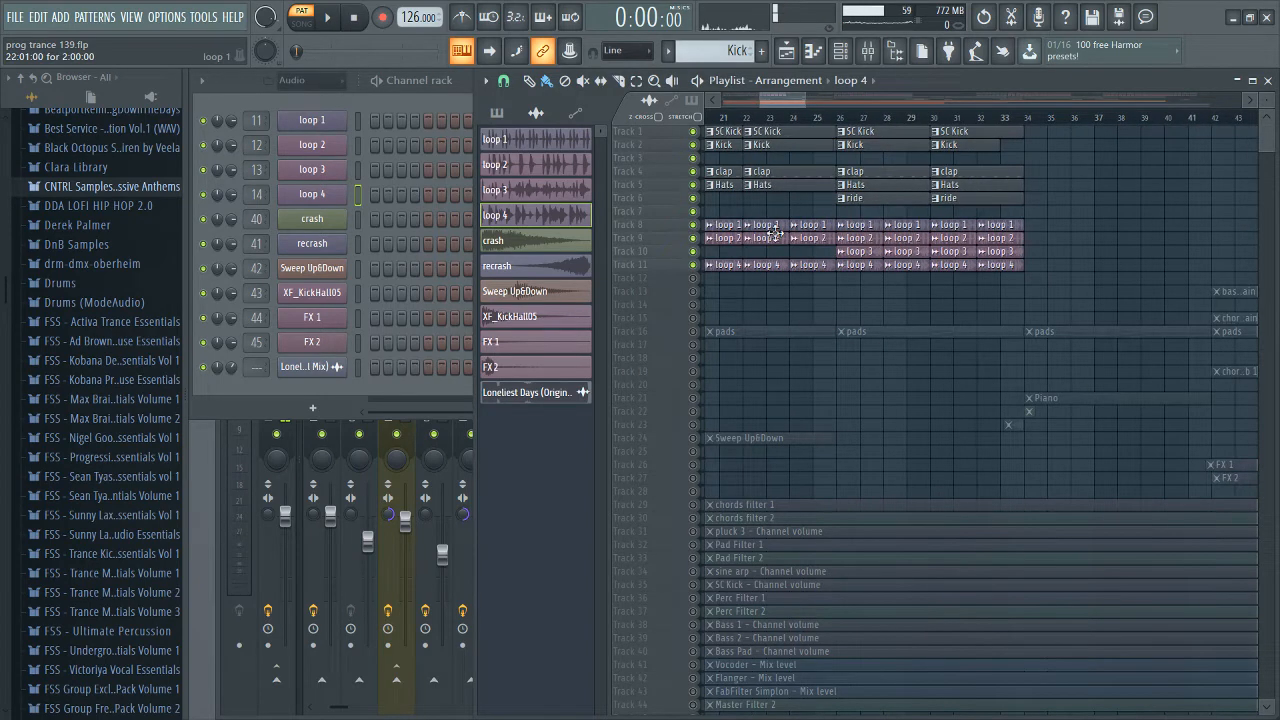
Step: Glance at the CNTRL Samples pack's folders and play from bar 26, soloing loop tracks 8 to 11 one at a time
left_click(97, 188)
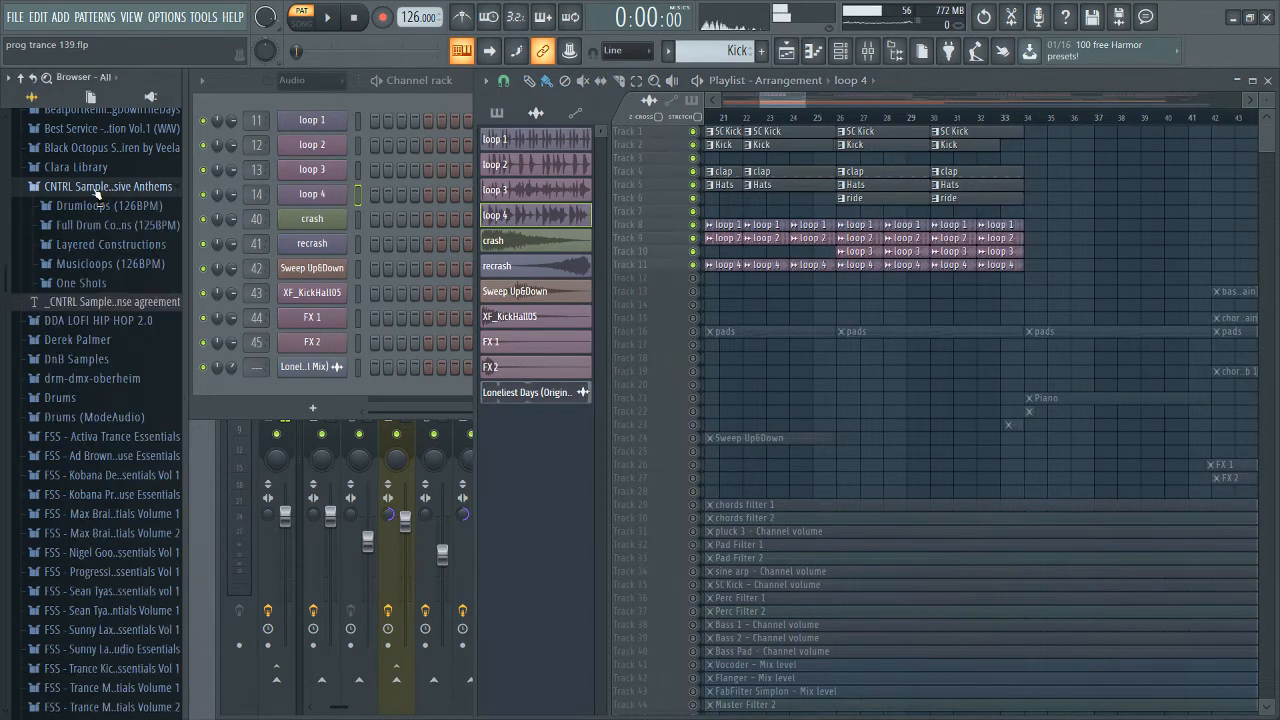
left_click(95, 187)
right_click(692, 224)
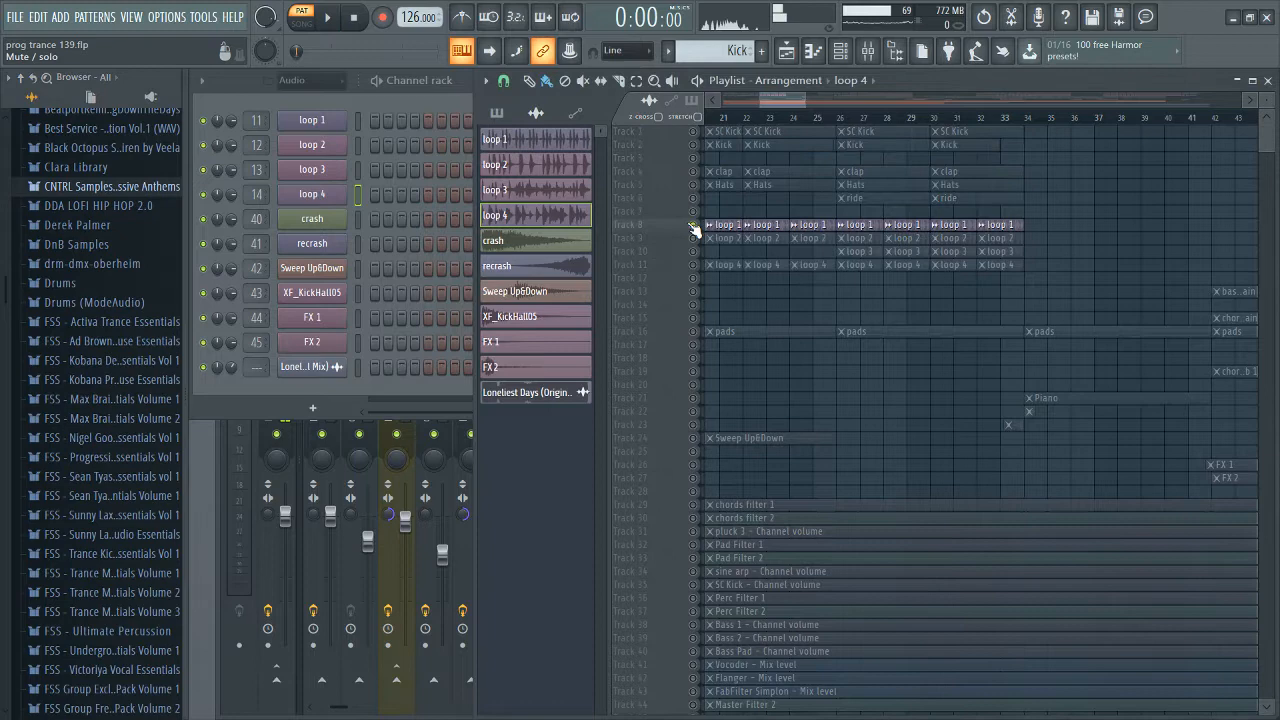
left_click(852, 128)
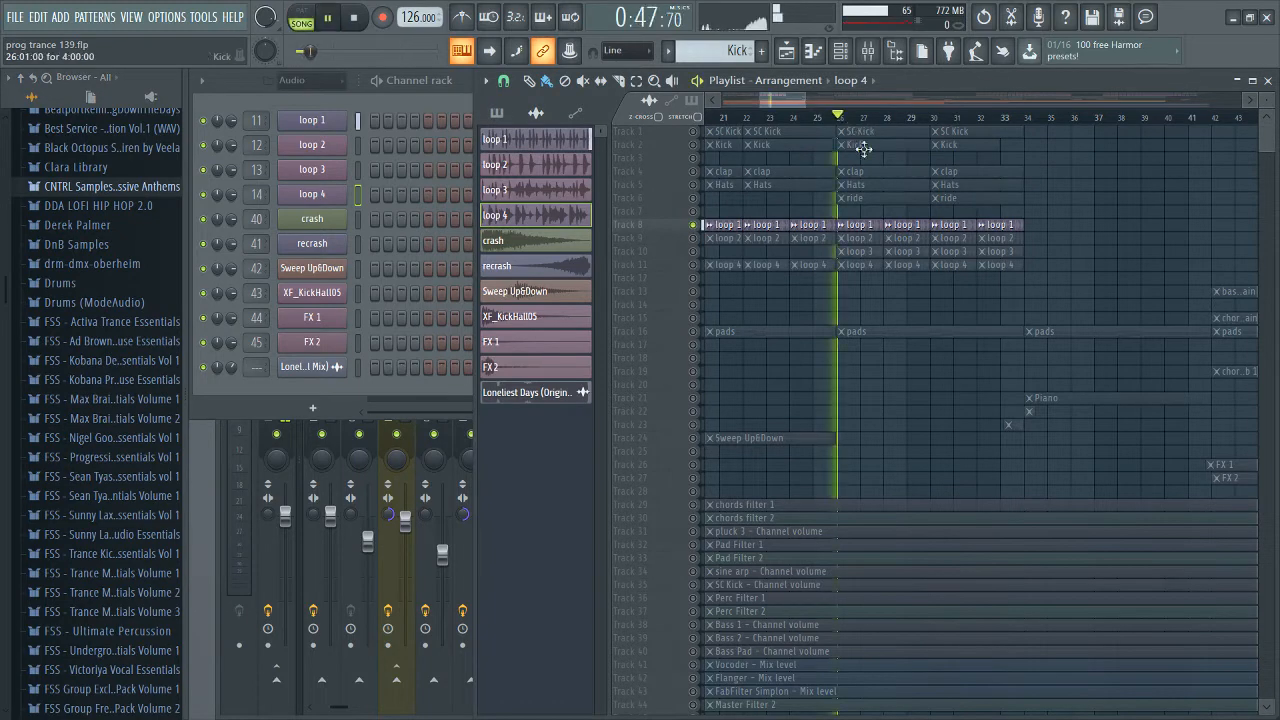
right_click(693, 239)
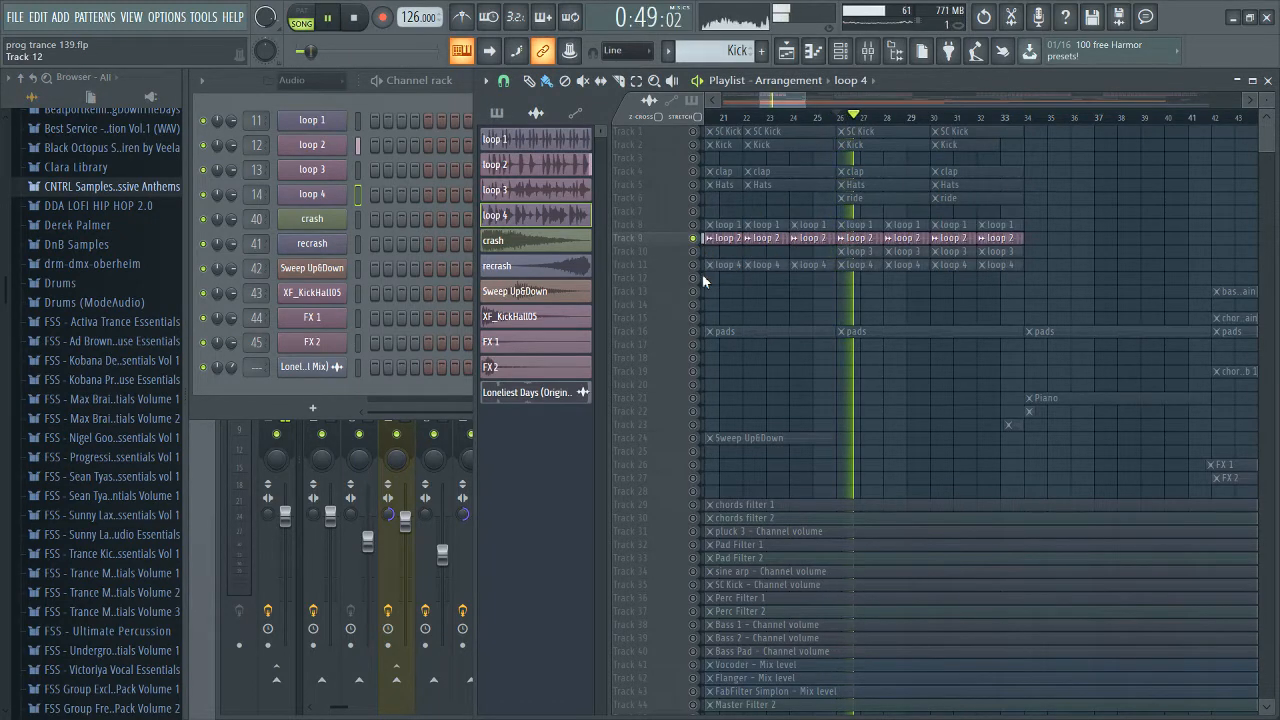
right_click(693, 251)
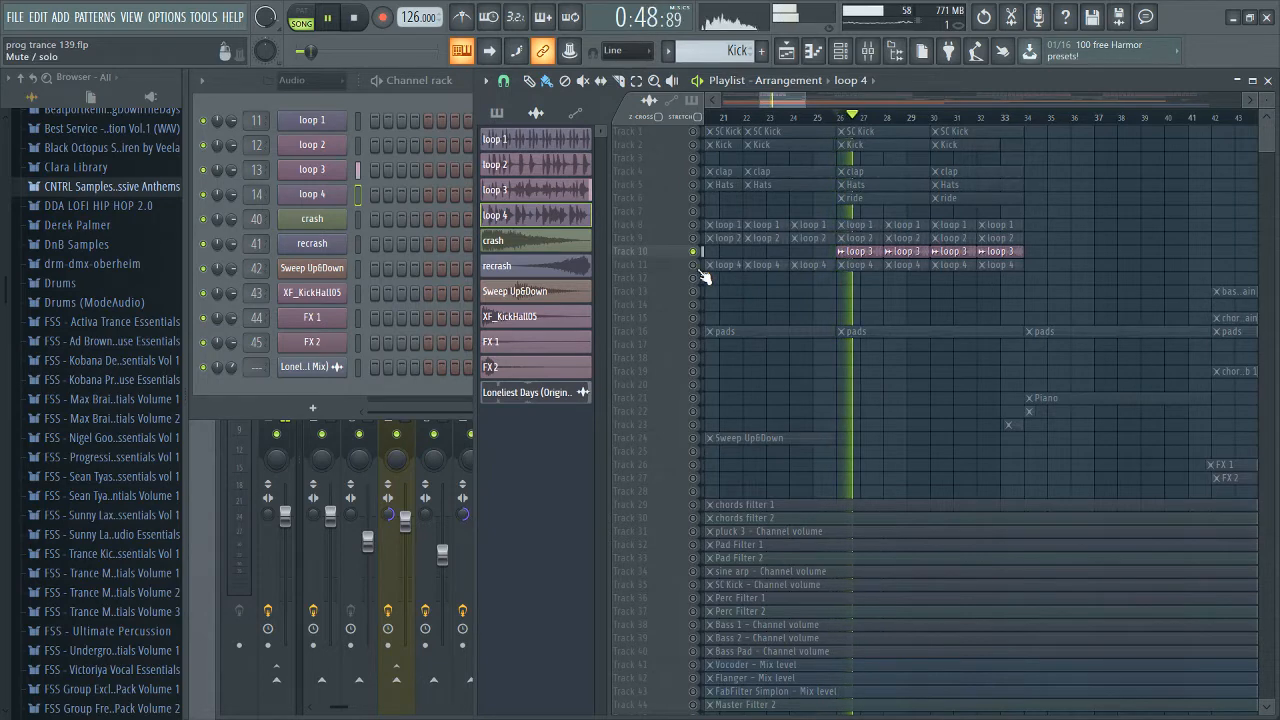
right_click(693, 264)
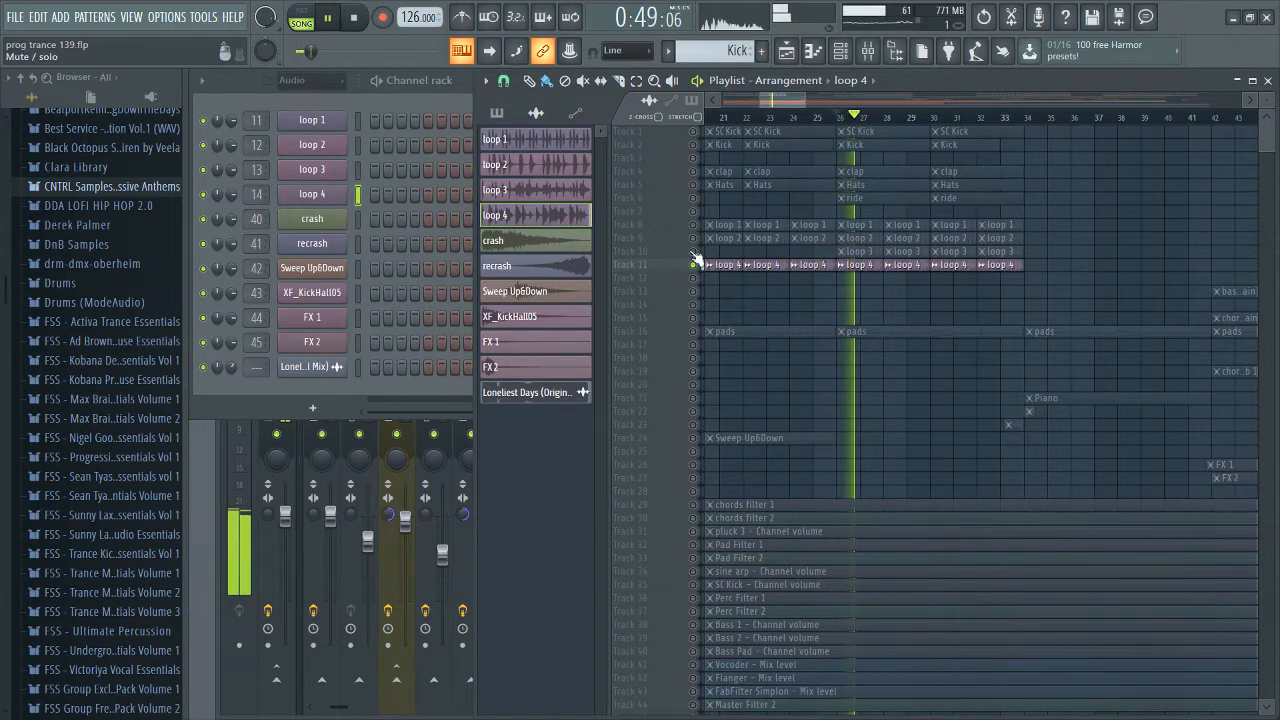
key("space")
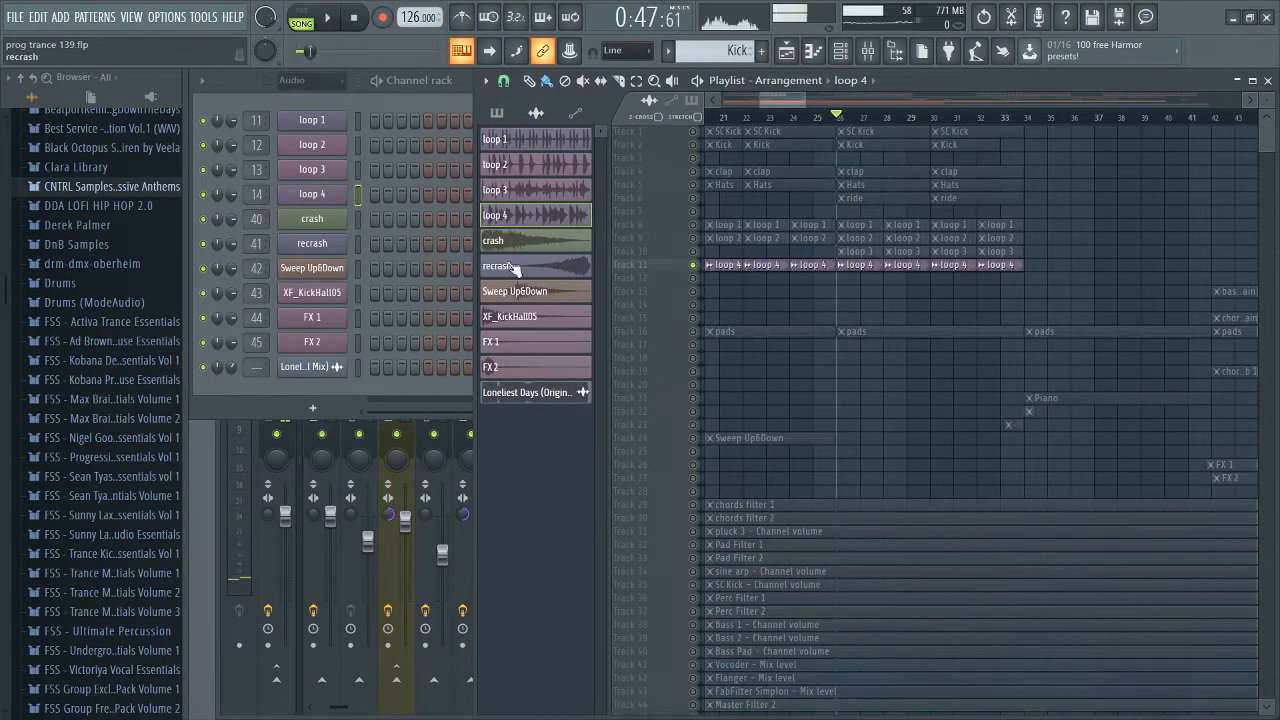
Step: Bring up the mixer and examine the Fruity parametric EQ 2 on the loop 4 track
key("Tab")
key("Tab")
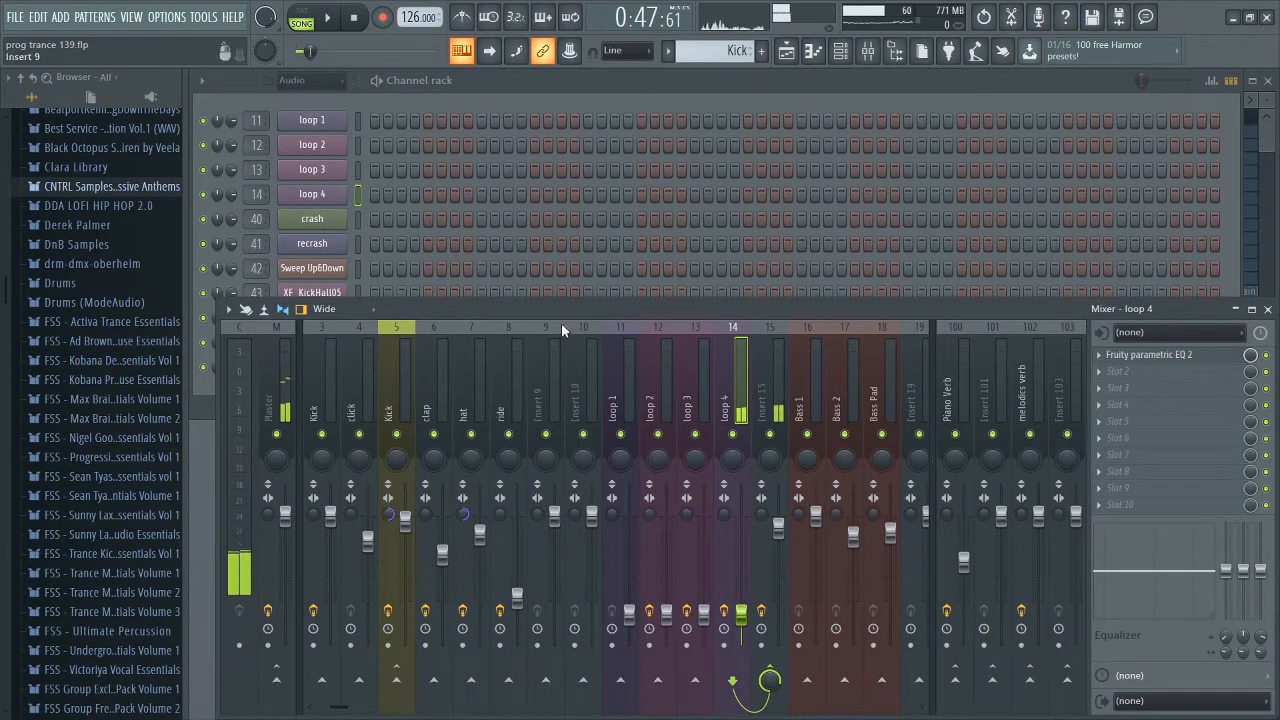
left_click(1146, 364)
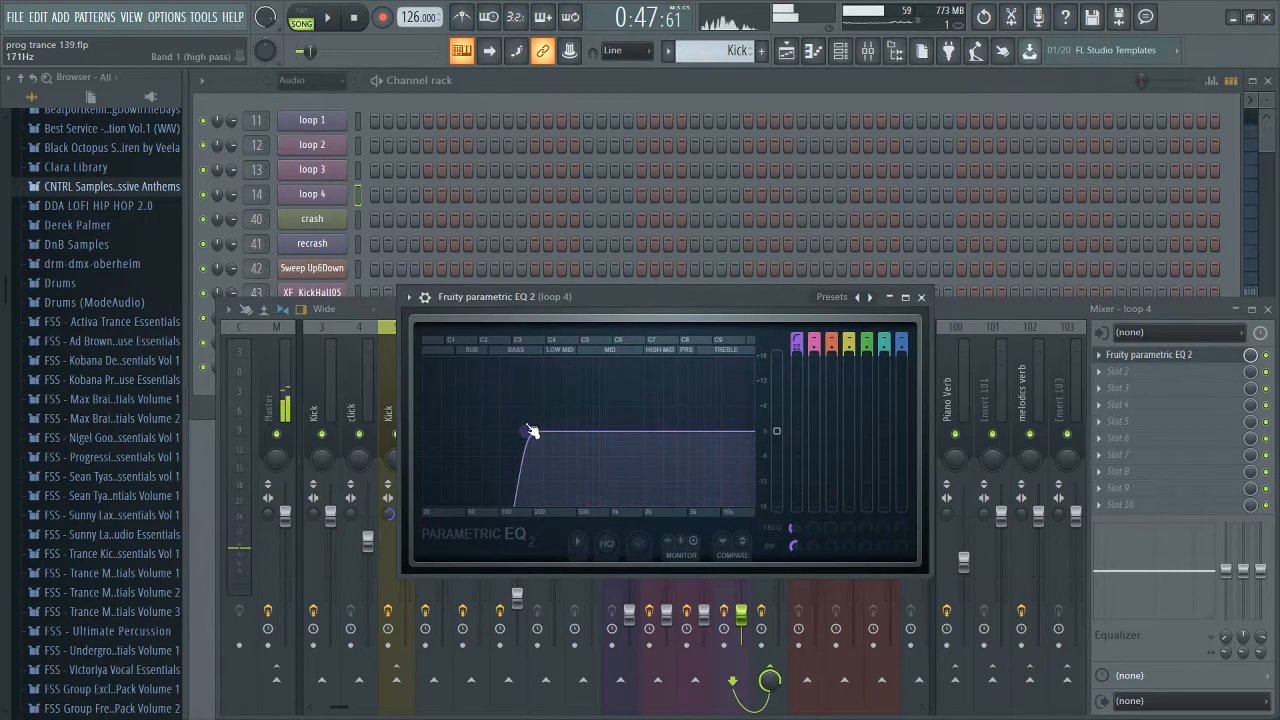
left_click(1146, 362)
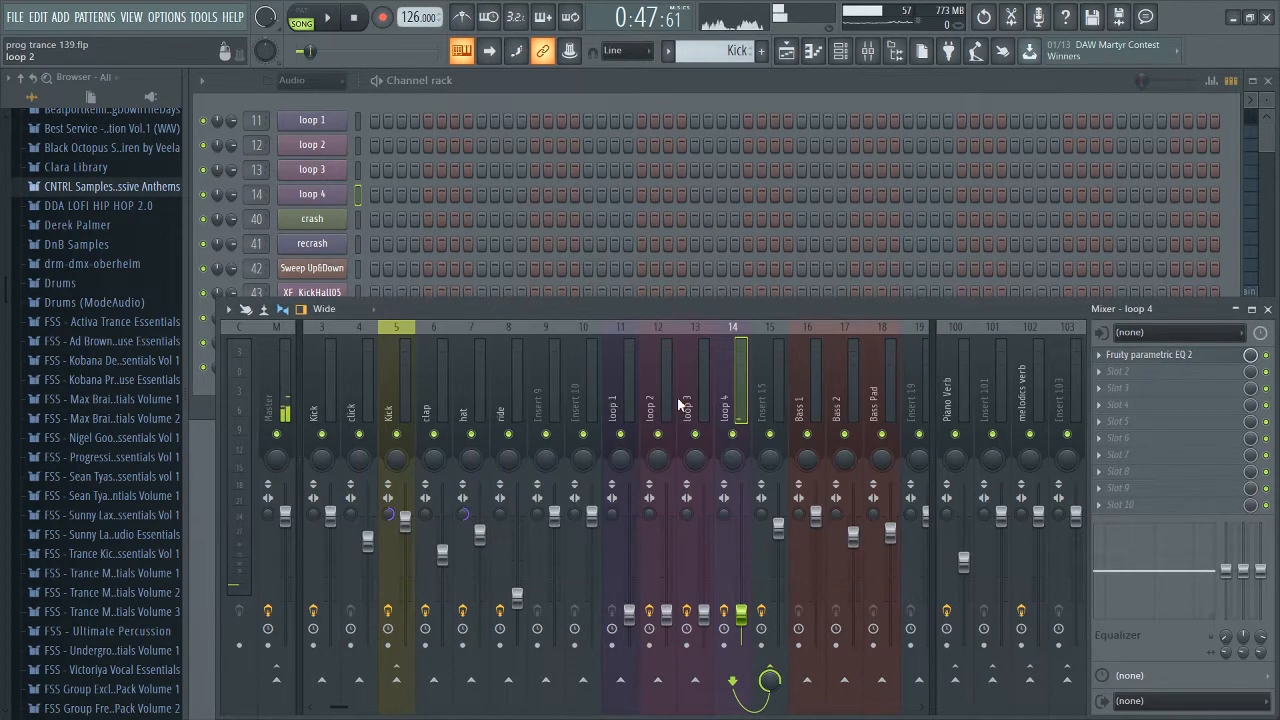
Step: Step through the other loop mixer tracks and examine the Fruity parametric EQ 2 on loop 2
left_click(709, 405)
left_click(635, 385)
left_click(658, 385)
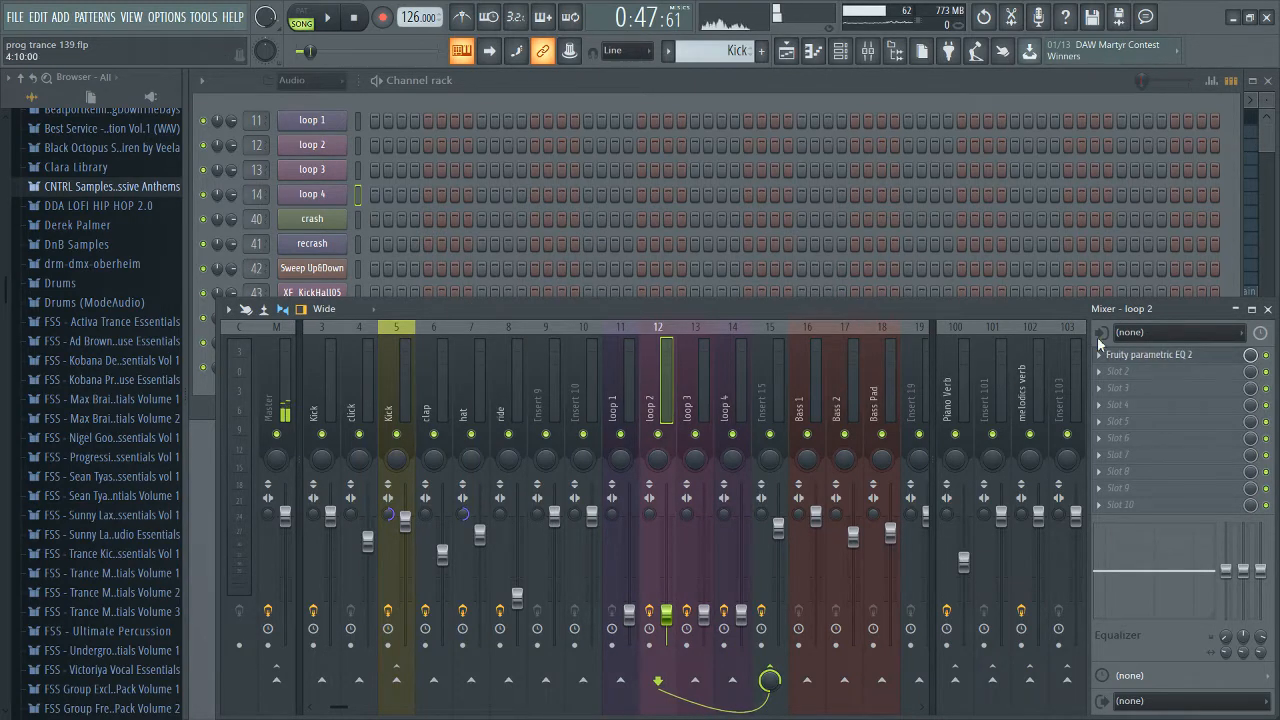
left_click(1150, 357)
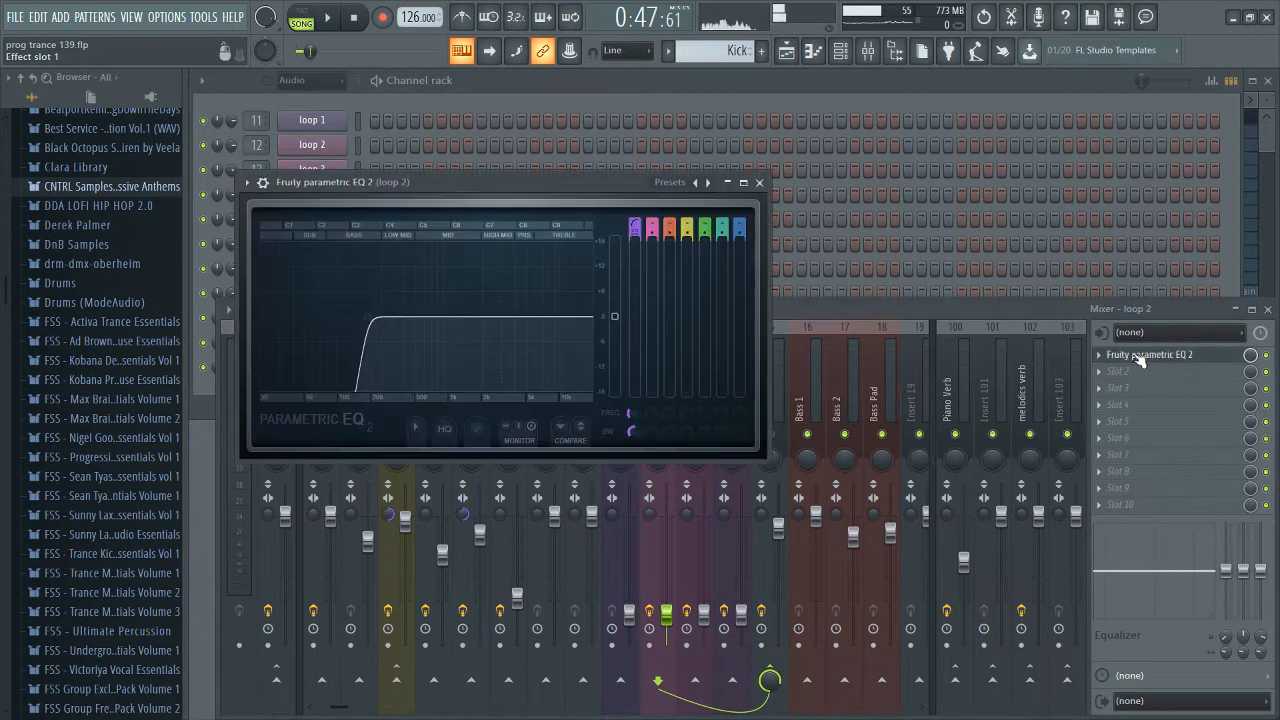
left_click(1145, 360)
Step: Select the ride pattern from the playlist, show its steps in the channel rack and play it in pattern mode
key("F5")
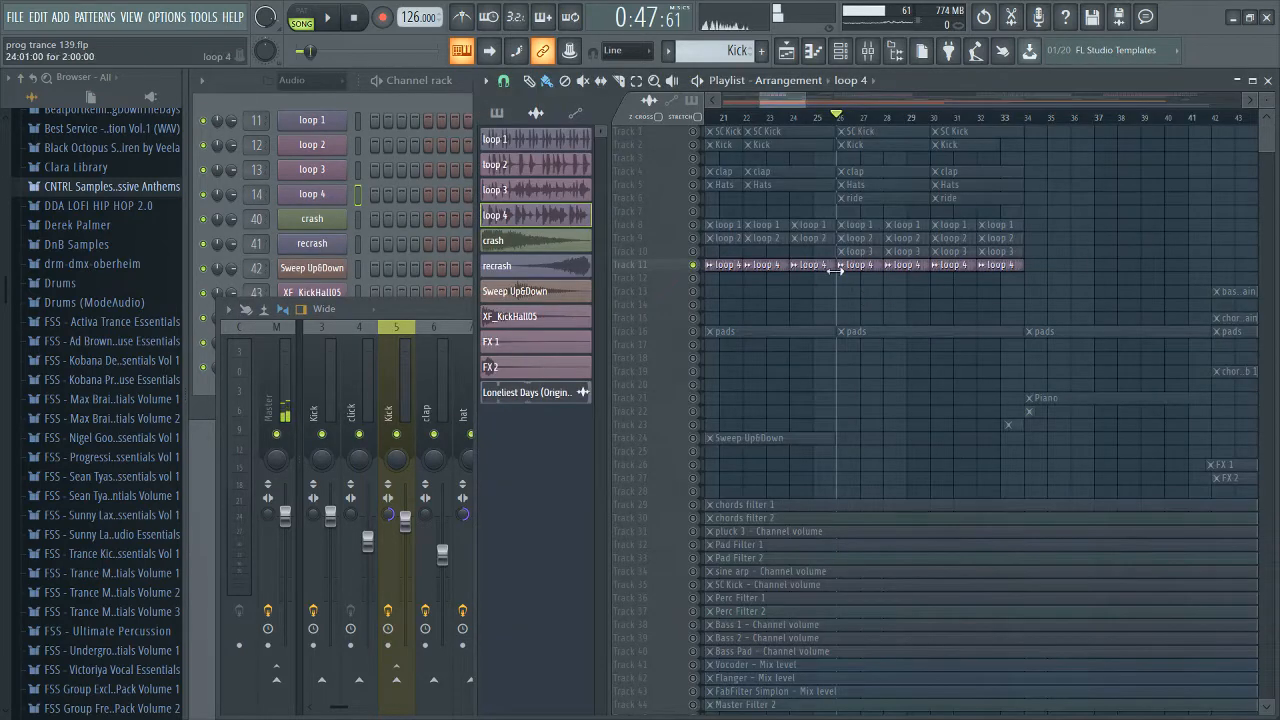
left_click(860, 199)
left_click(446, 102)
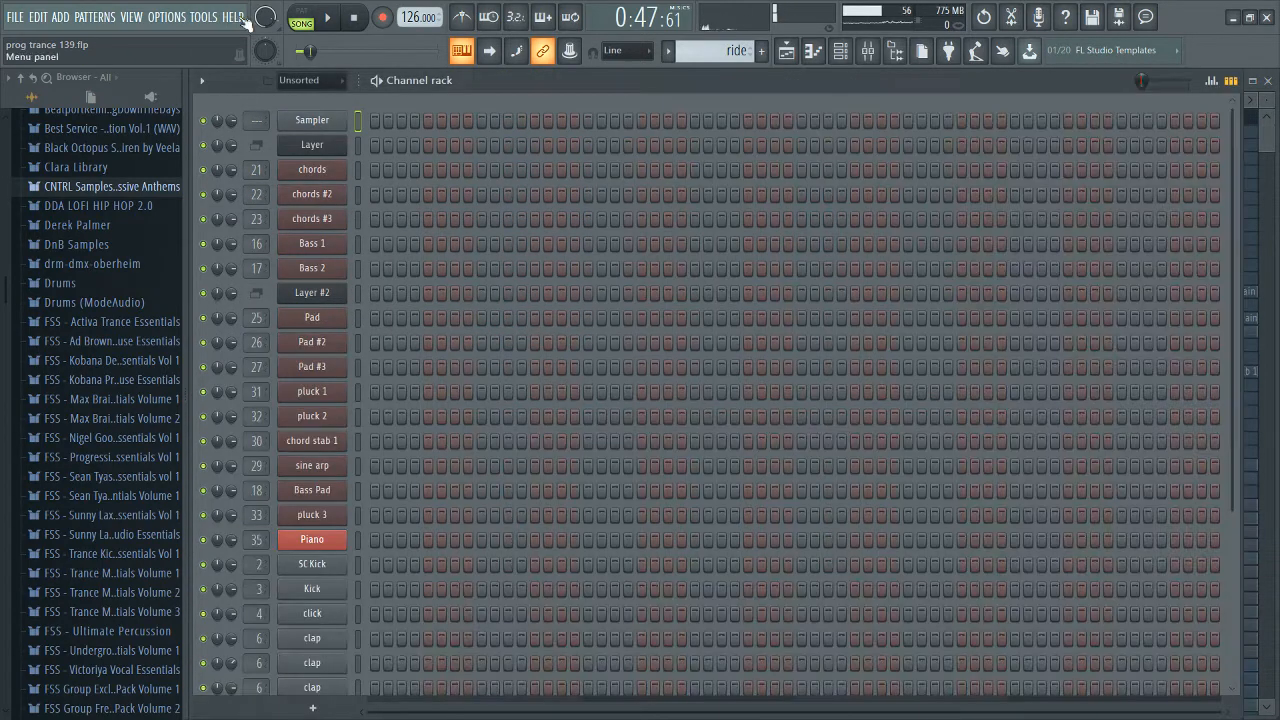
left_click(298, 16)
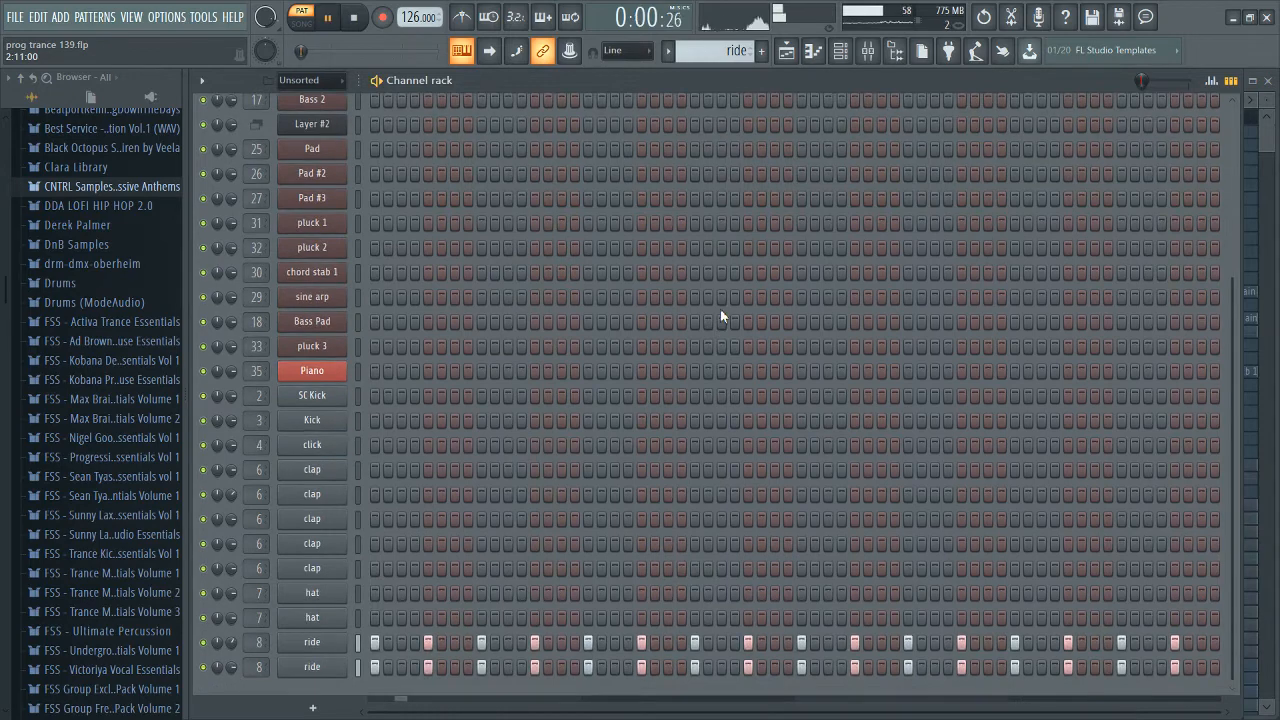
Step: Check the sampler settings of both ride channels in turn, closing each one
left_click(308, 645)
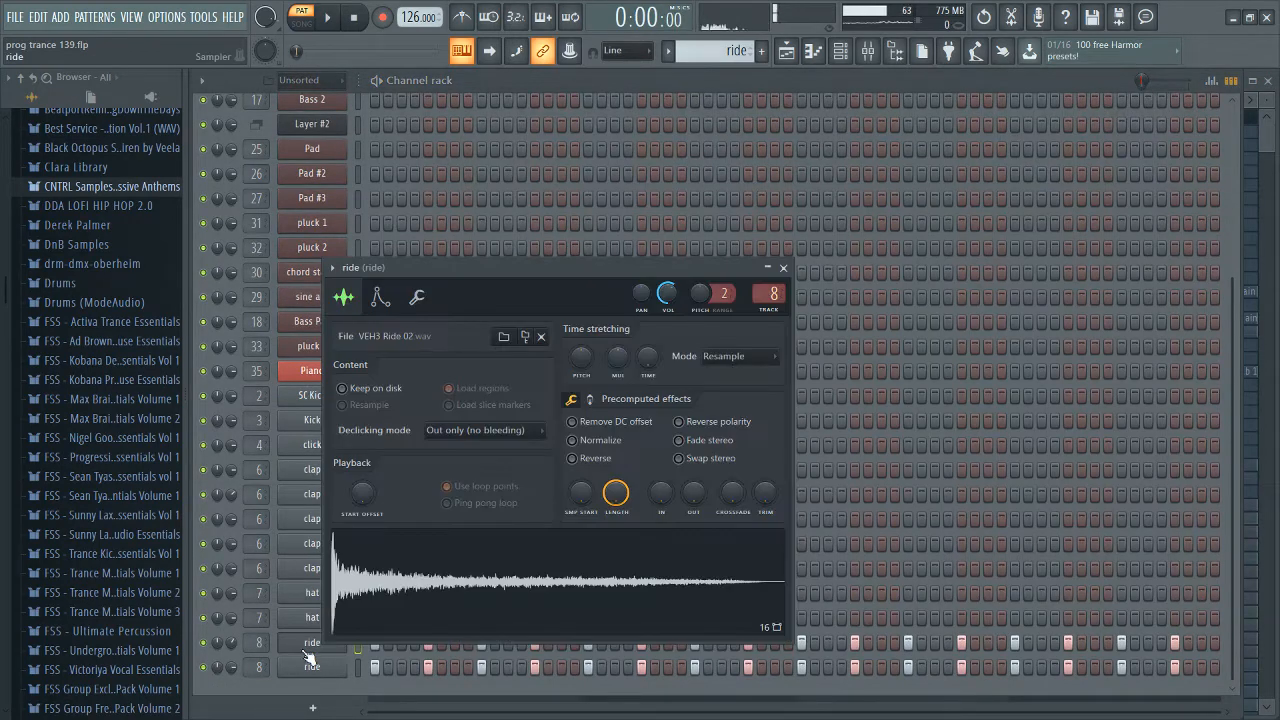
left_click(305, 650)
left_click(306, 673)
left_click(304, 674)
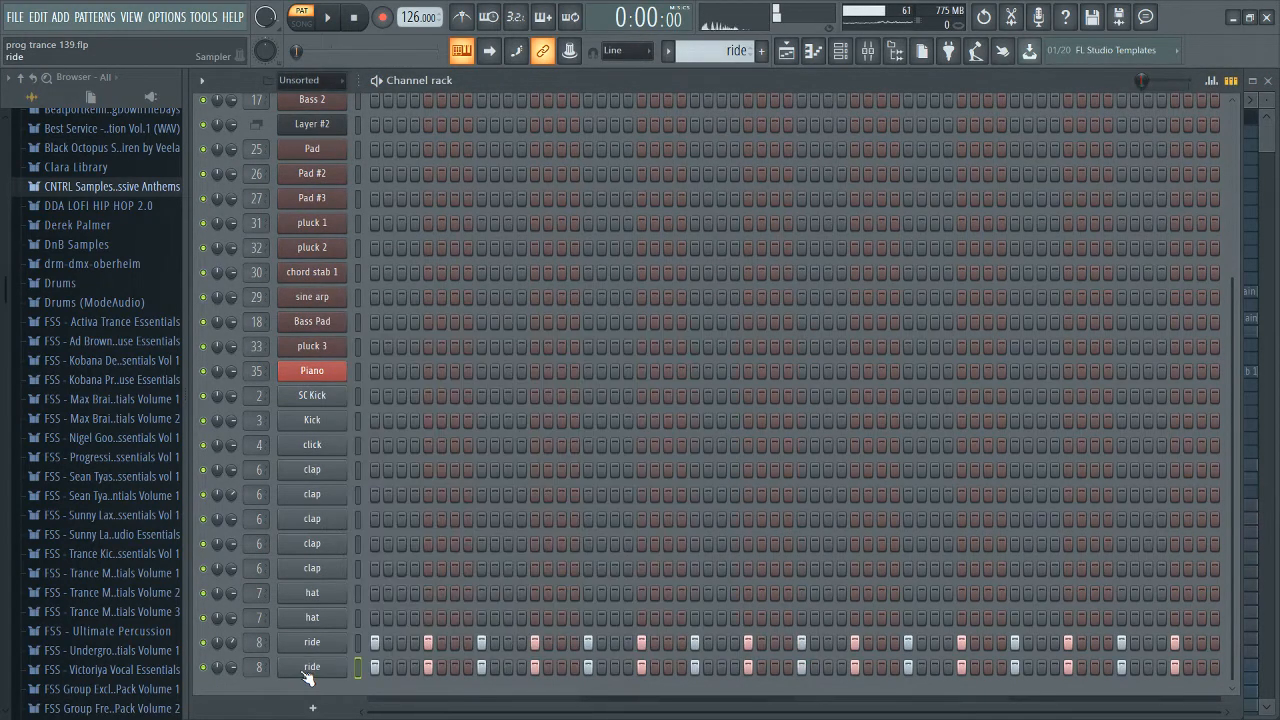
Step: Select only the first ride channel and re-examine its source sample, repositioning the sampler window before closing it
left_click_drag(357, 644, 357, 670)
left_click(355, 646)
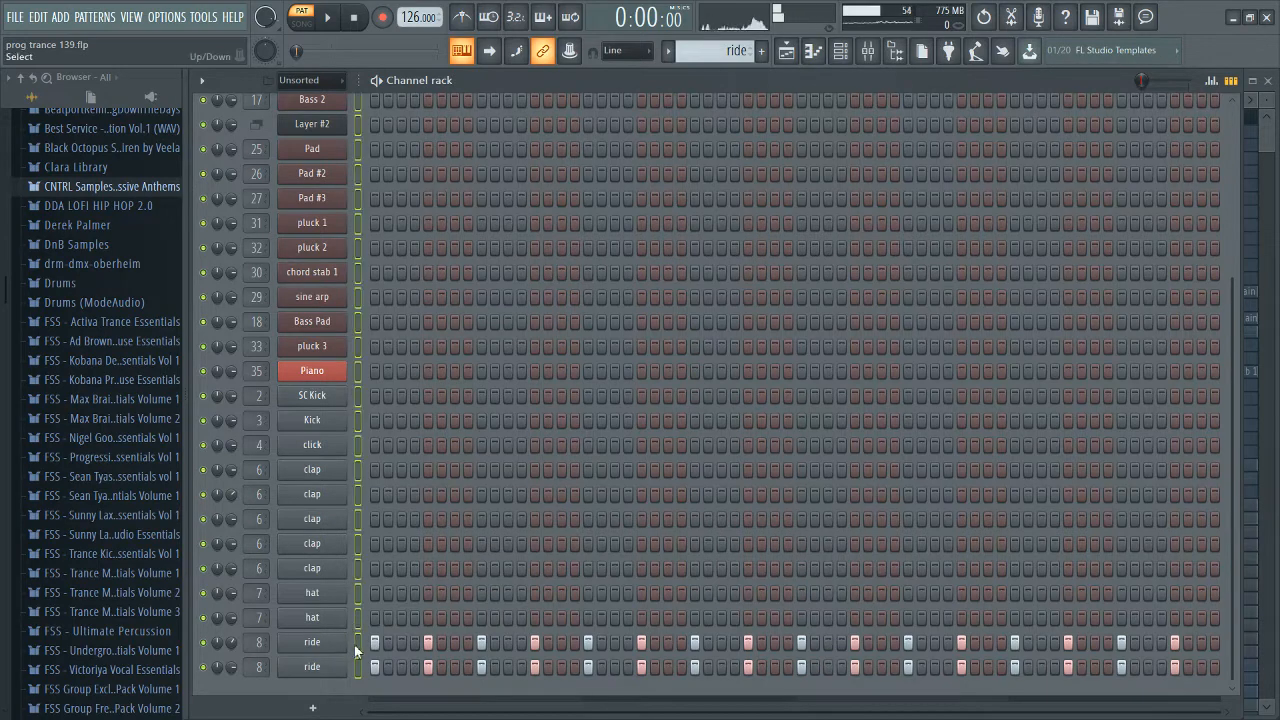
left_click(355, 647)
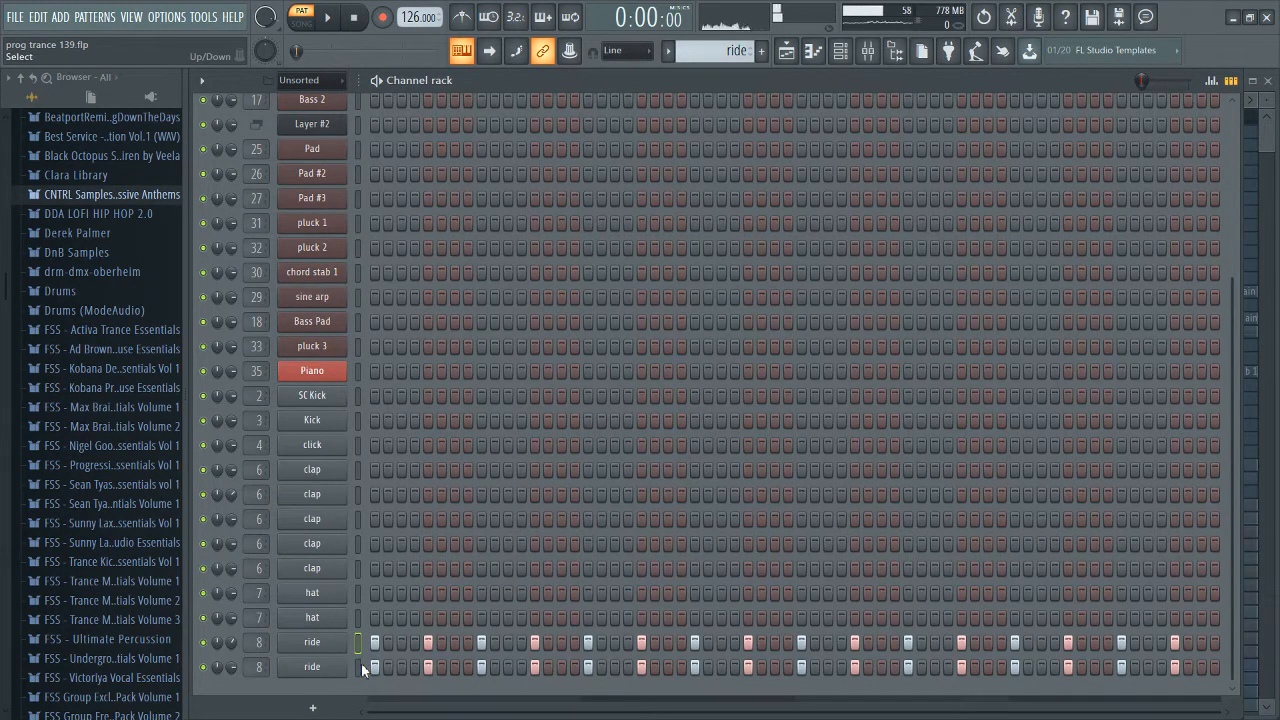
left_click(305, 642)
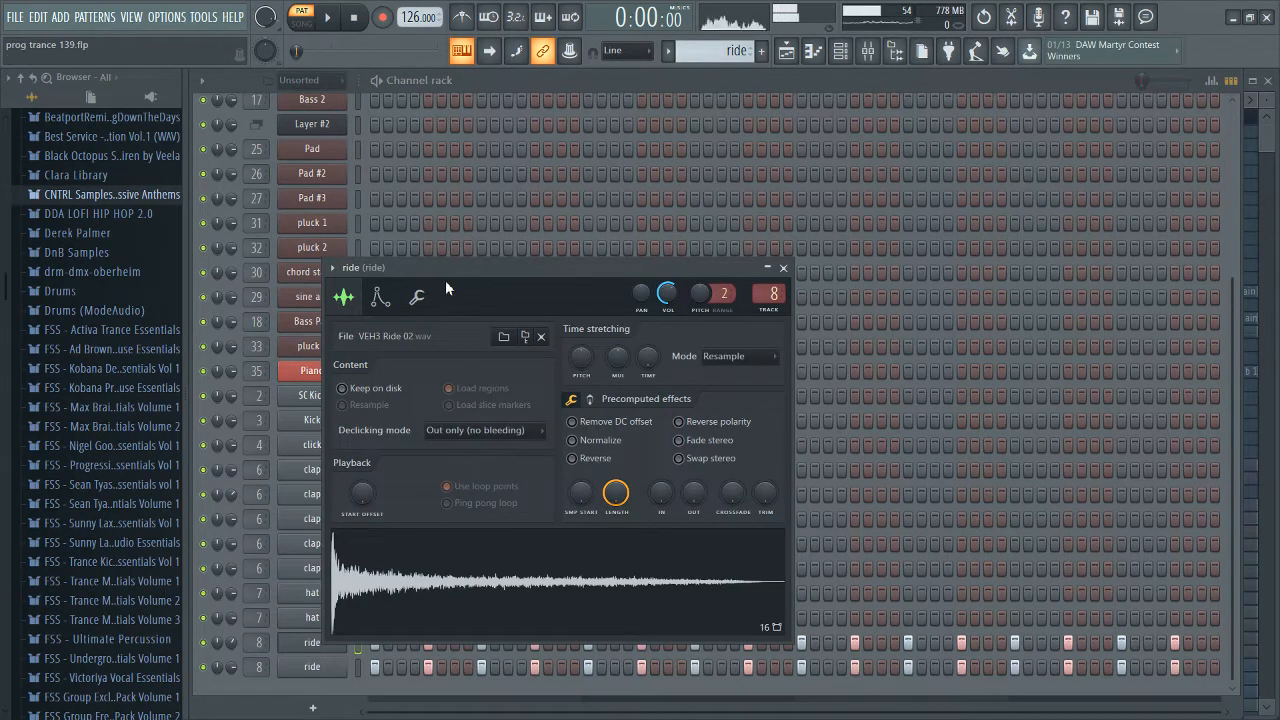
left_click_drag(446, 284, 581, 195)
left_click(304, 639)
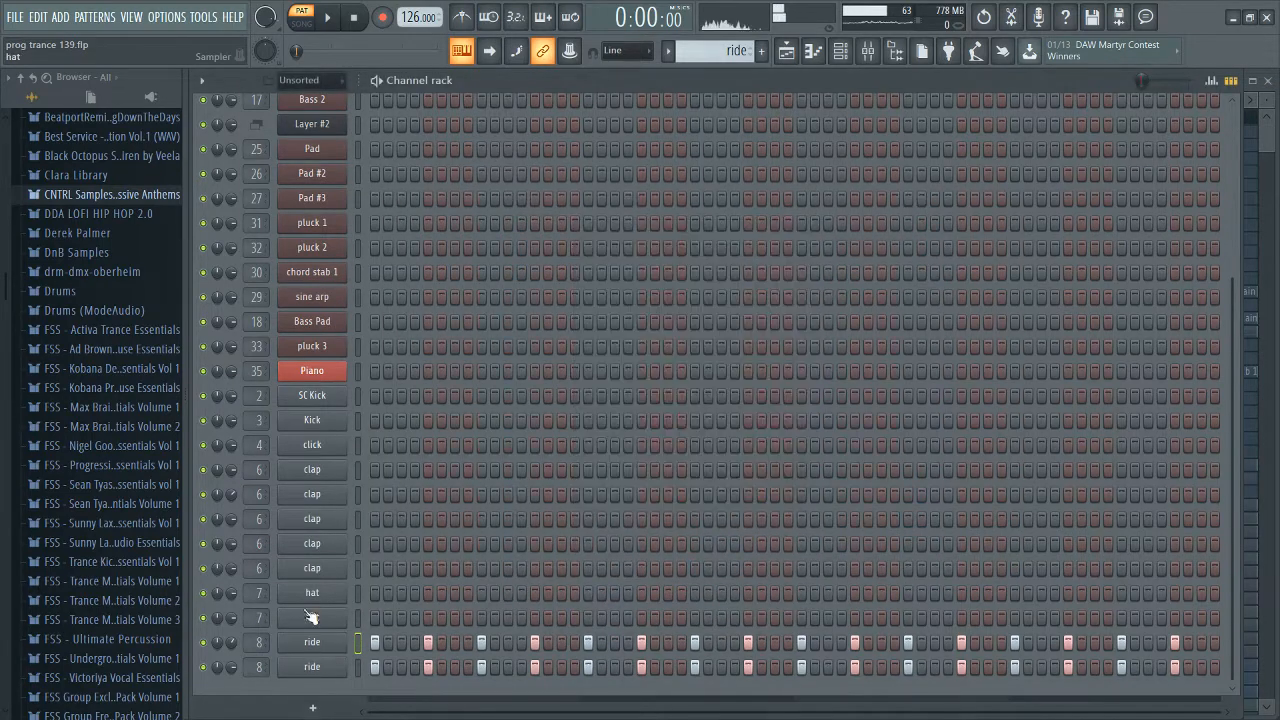
left_click(312, 643)
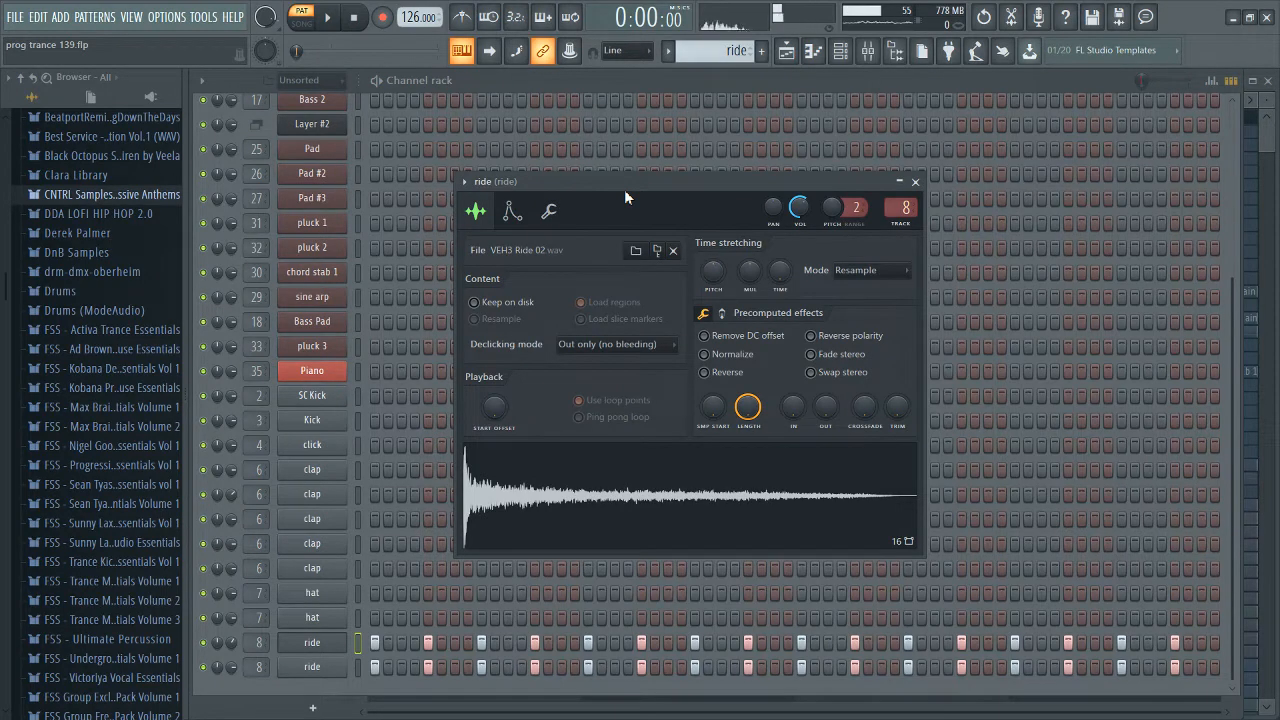
left_click_drag(646, 180, 588, 251)
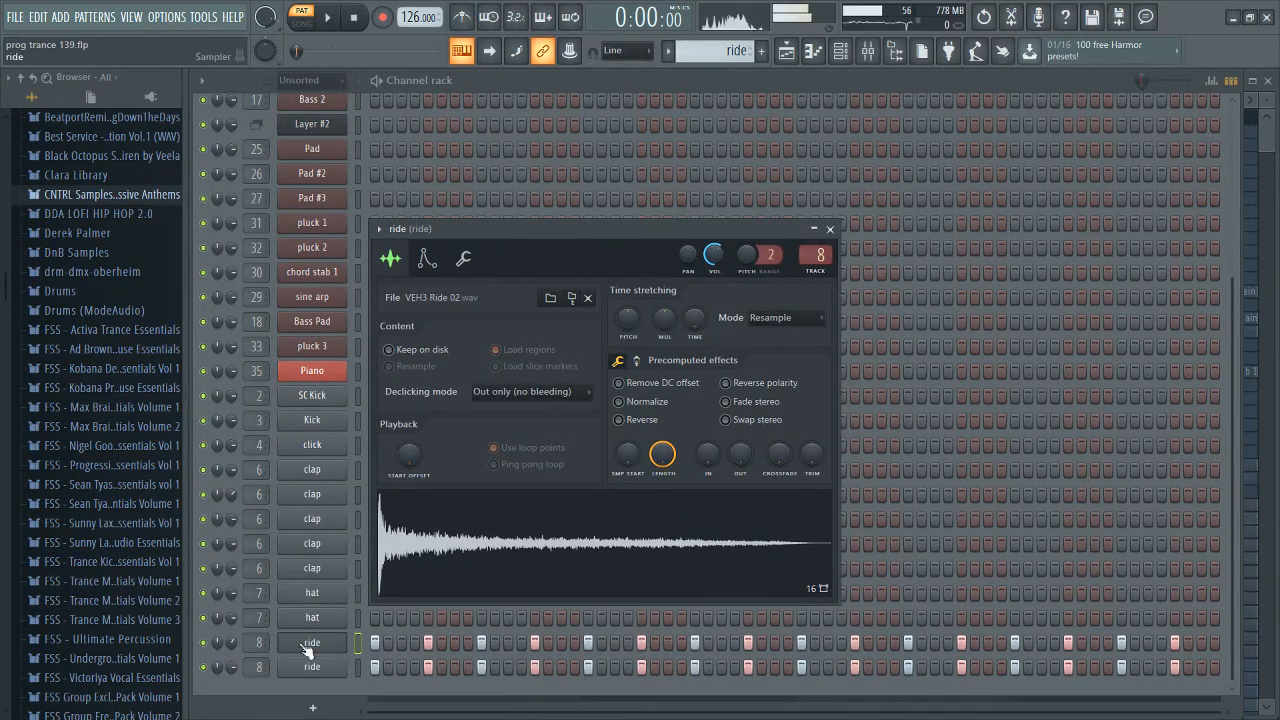
left_click(336, 647)
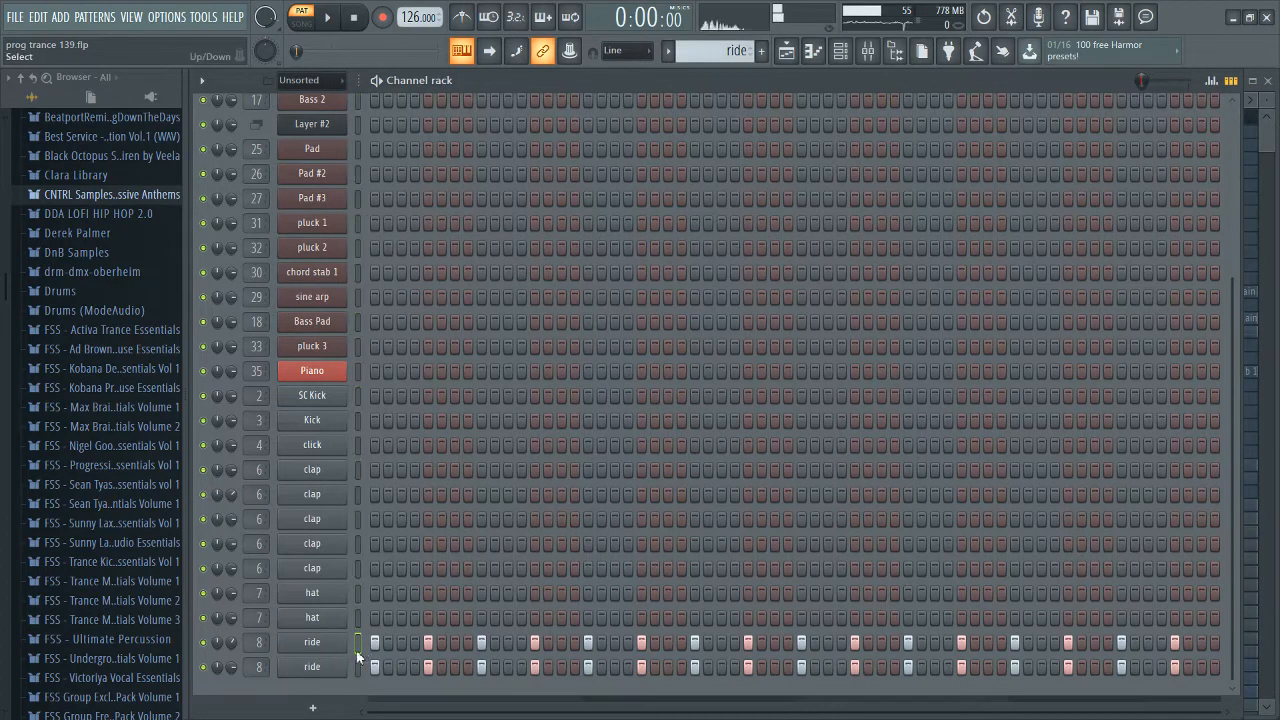
Step: Audition the two ride channels separately, and play the ride pattern to hear them layered
key("q")
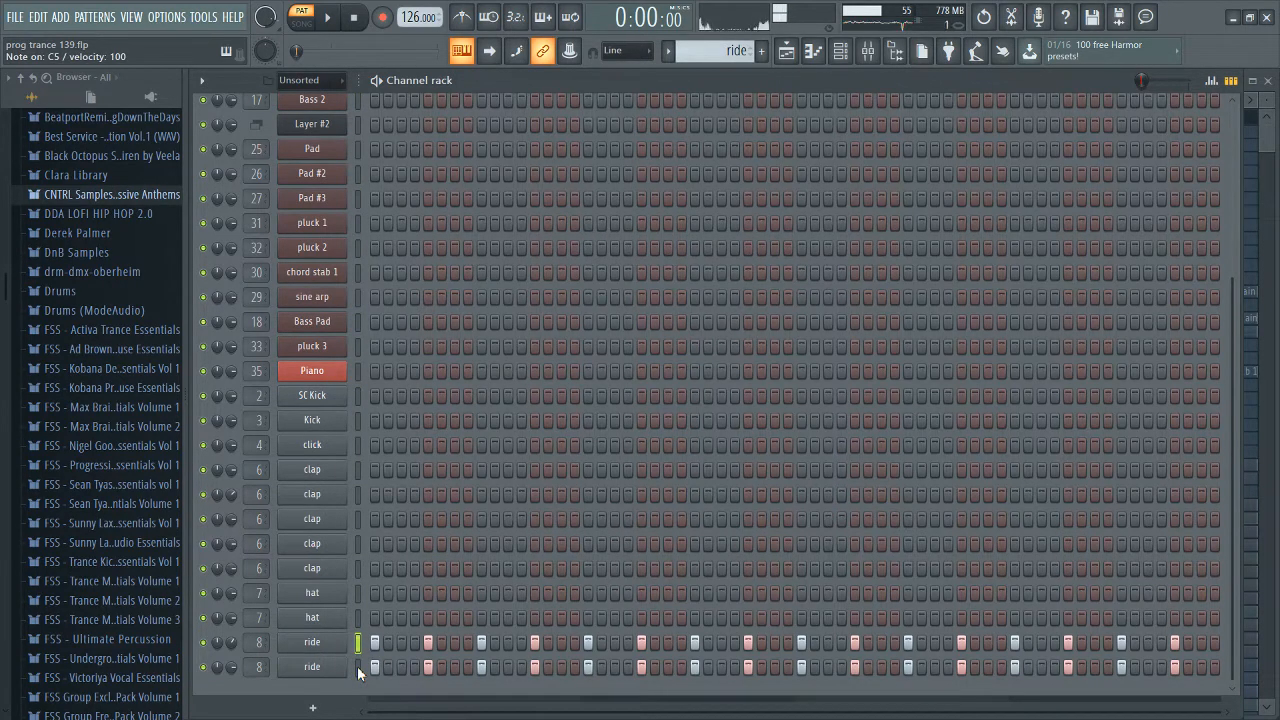
key("q")
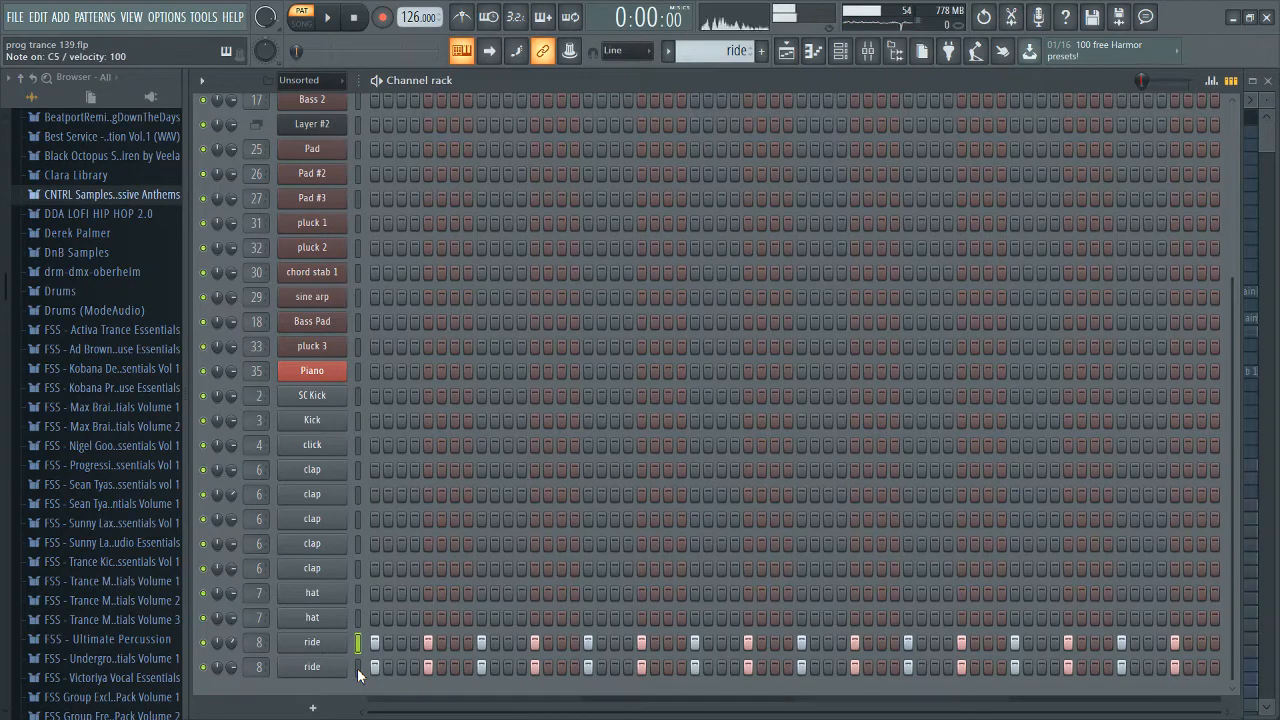
key("q")
key("q")
key("space")
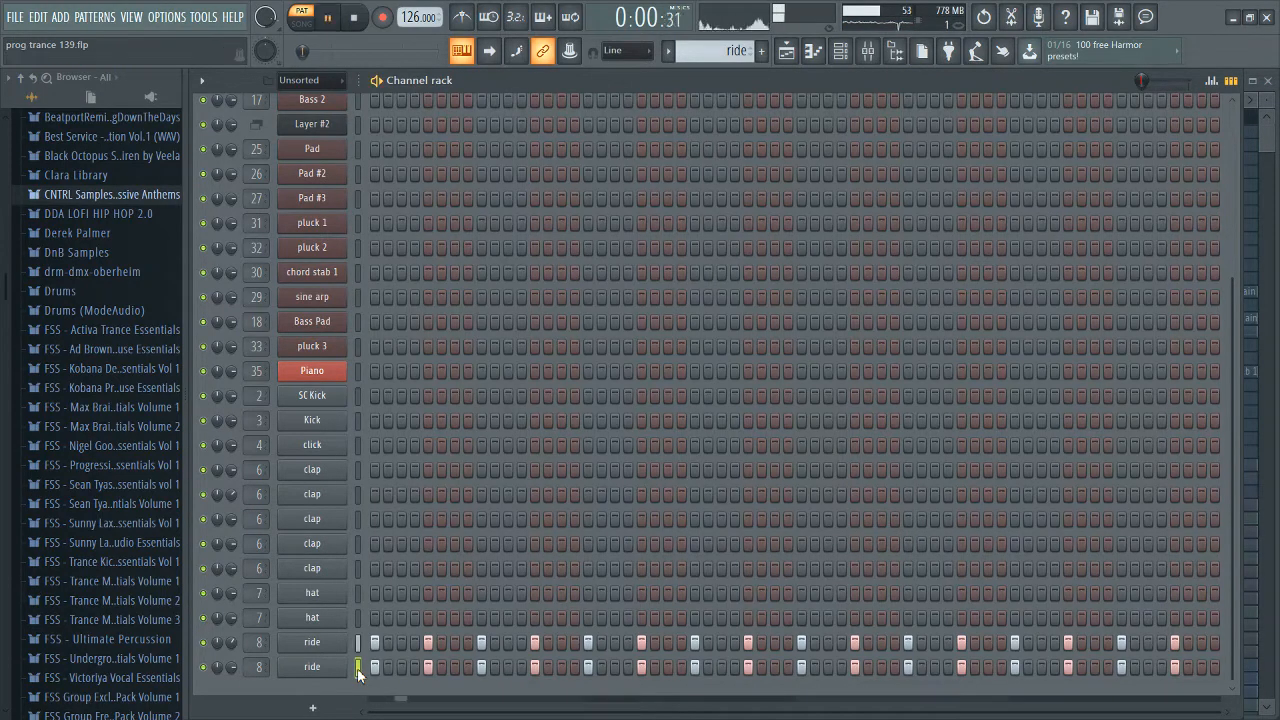
key("space")
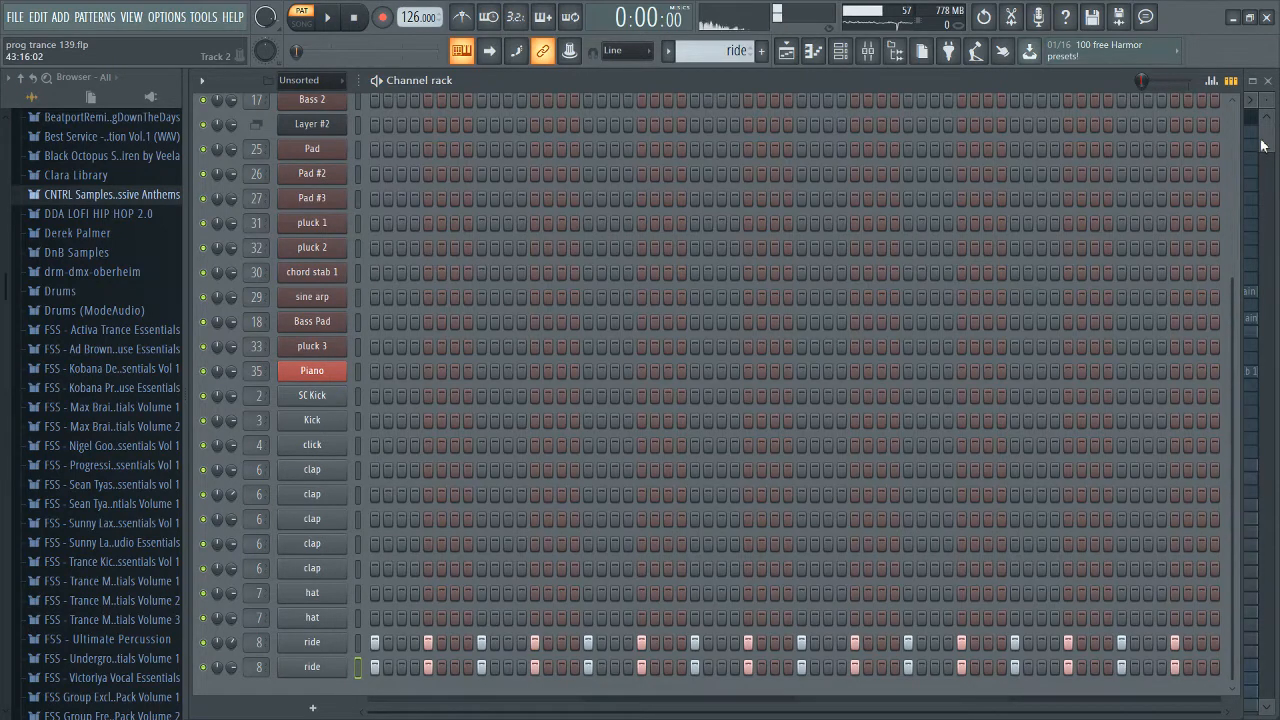
Step: Return to the playlist and play the arrangement from bar 74, where the ride clips begin
key("F5")
scroll(837, 314, "down", 10)
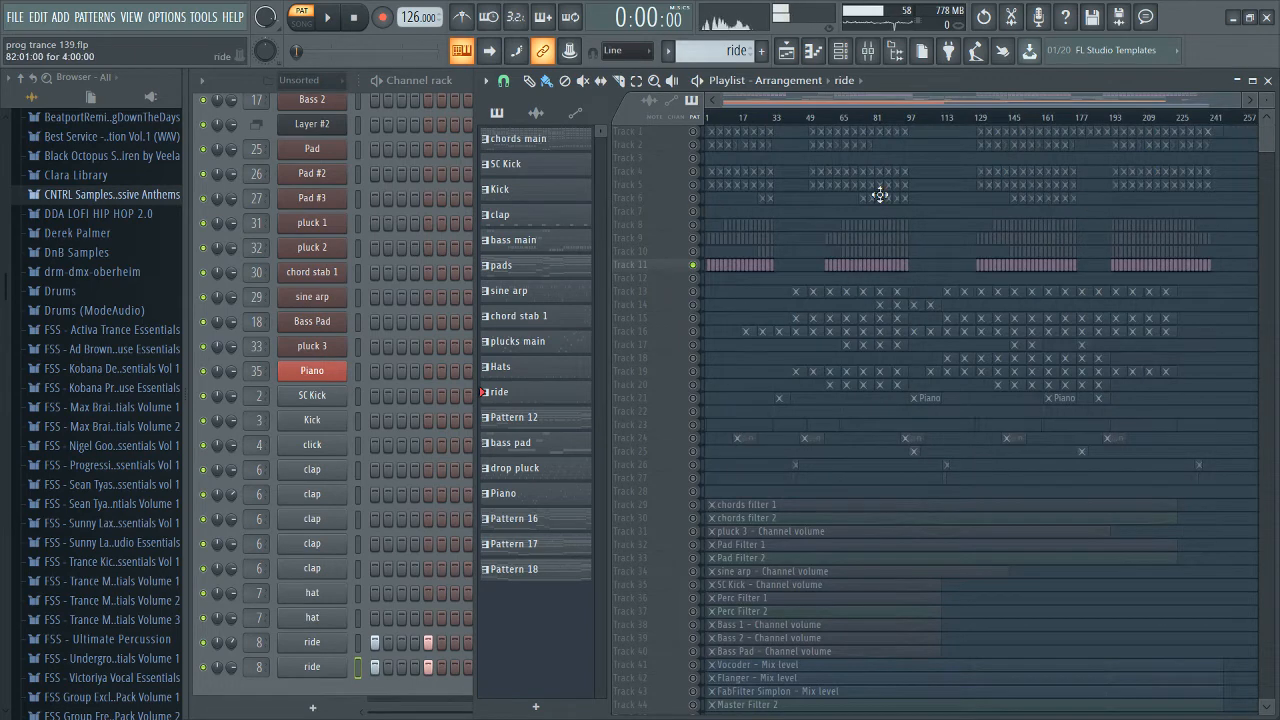
scroll(731, 224, "up", 3)
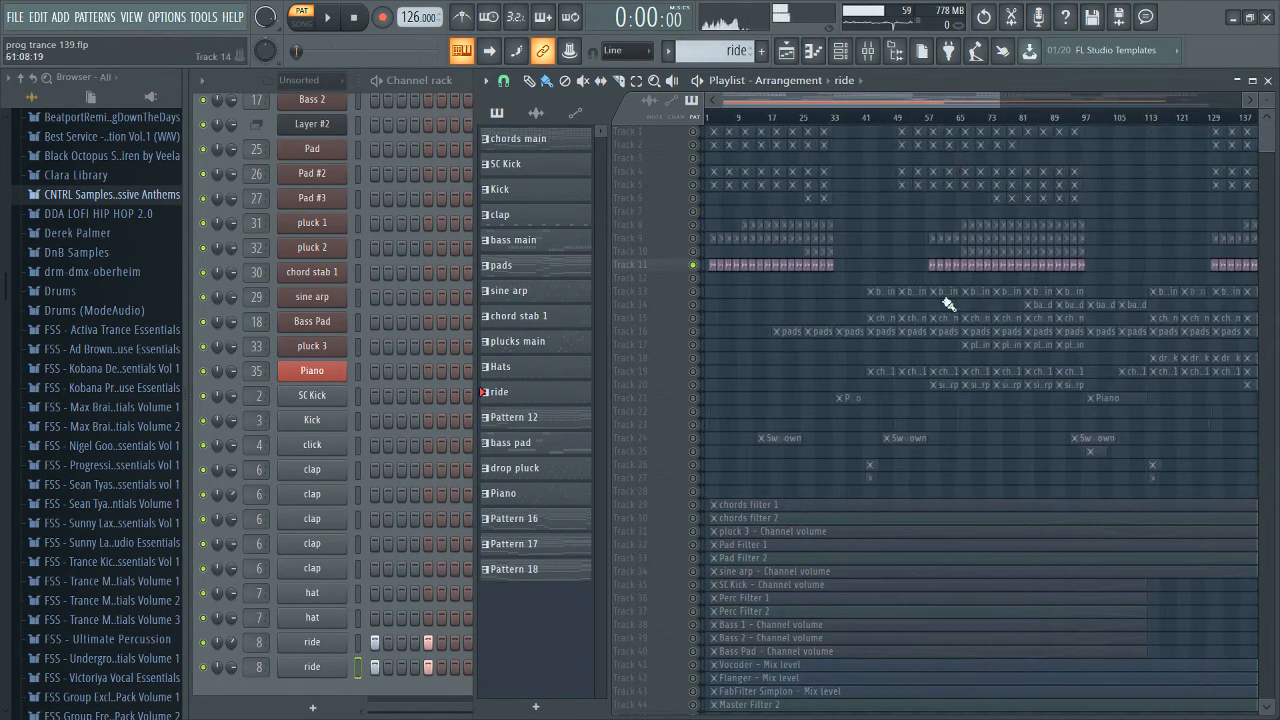
scroll(980, 334, "up", 5)
scroll(879, 409, "down", 6)
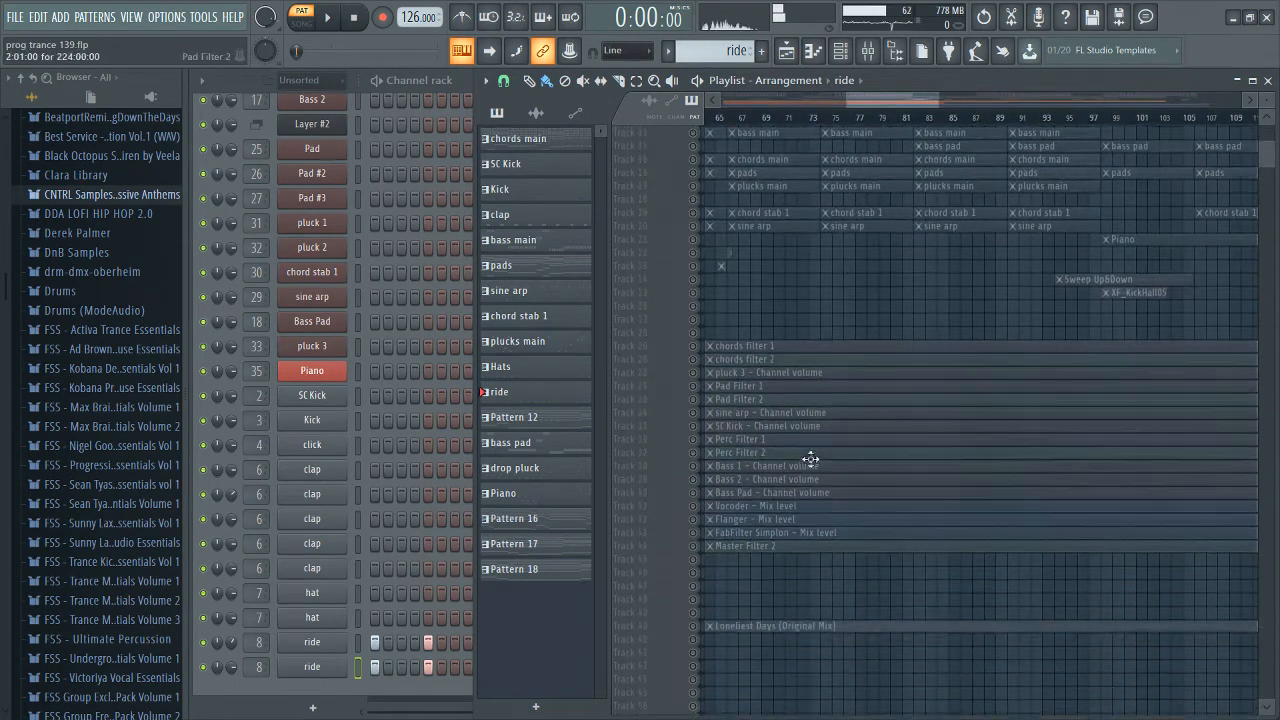
scroll(840, 417, "up", 6)
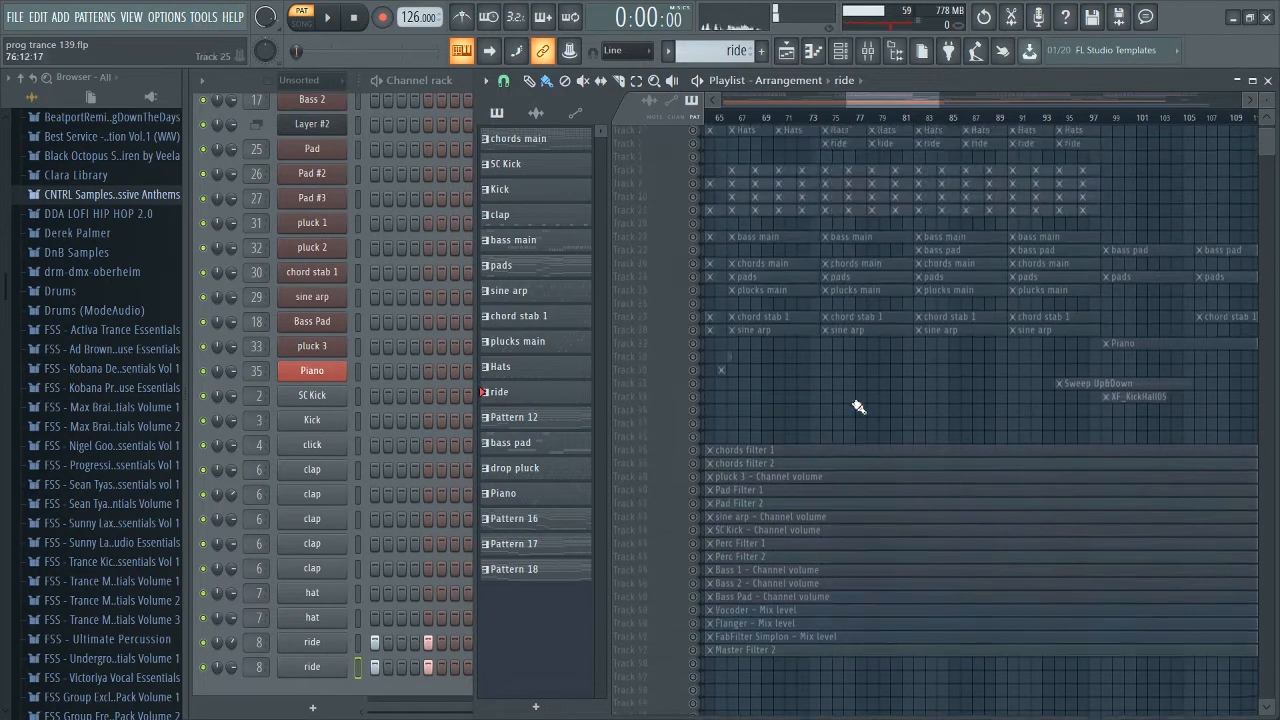
left_click(828, 122)
key("space")
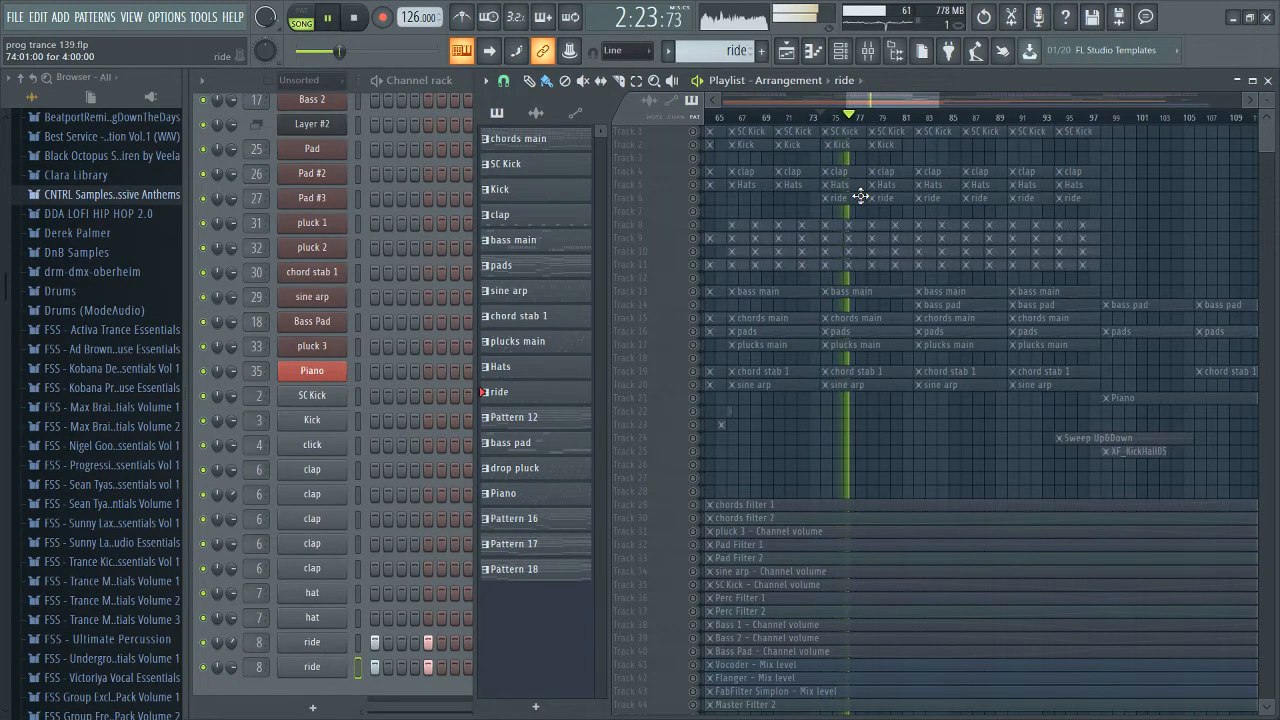
key("space")
Step: Compare the intro's drum and loop clips with those in the section around bar 74
left_click_drag(903, 106, 770, 108)
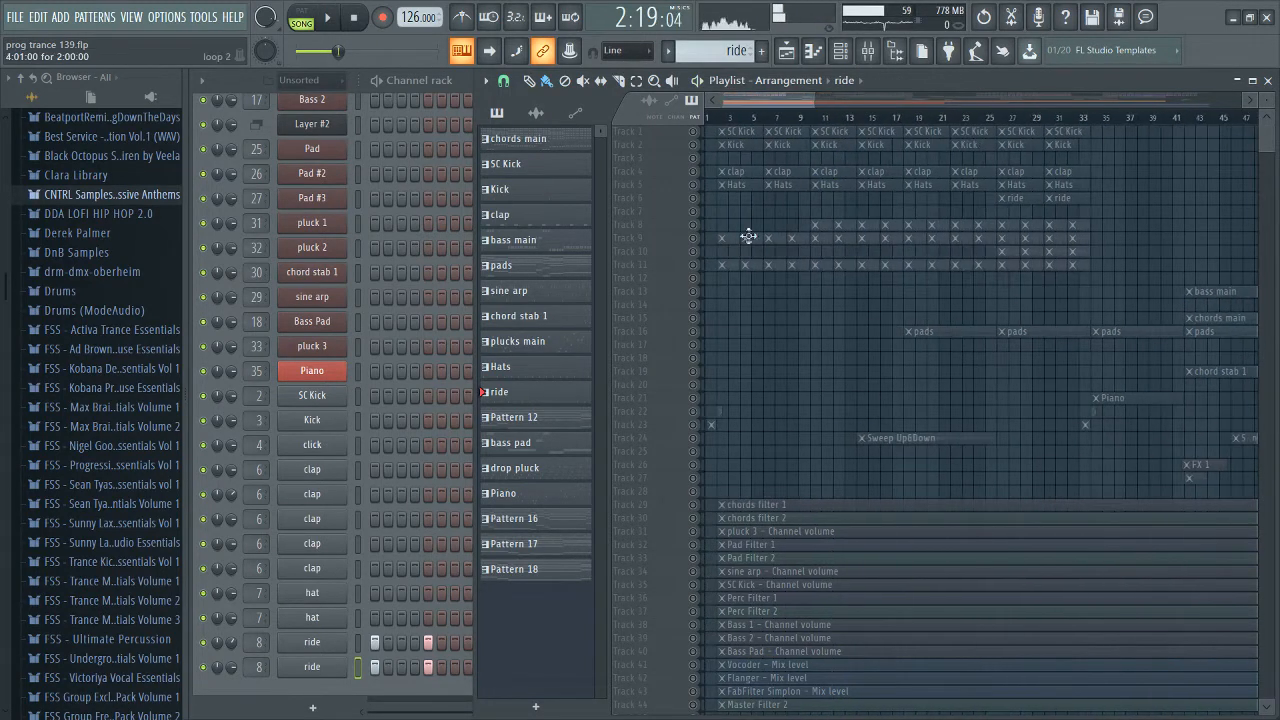
scroll(749, 237, "down", 4)
scroll(1100, 222, "up", 3)
scroll(1178, 222, "up", 3)
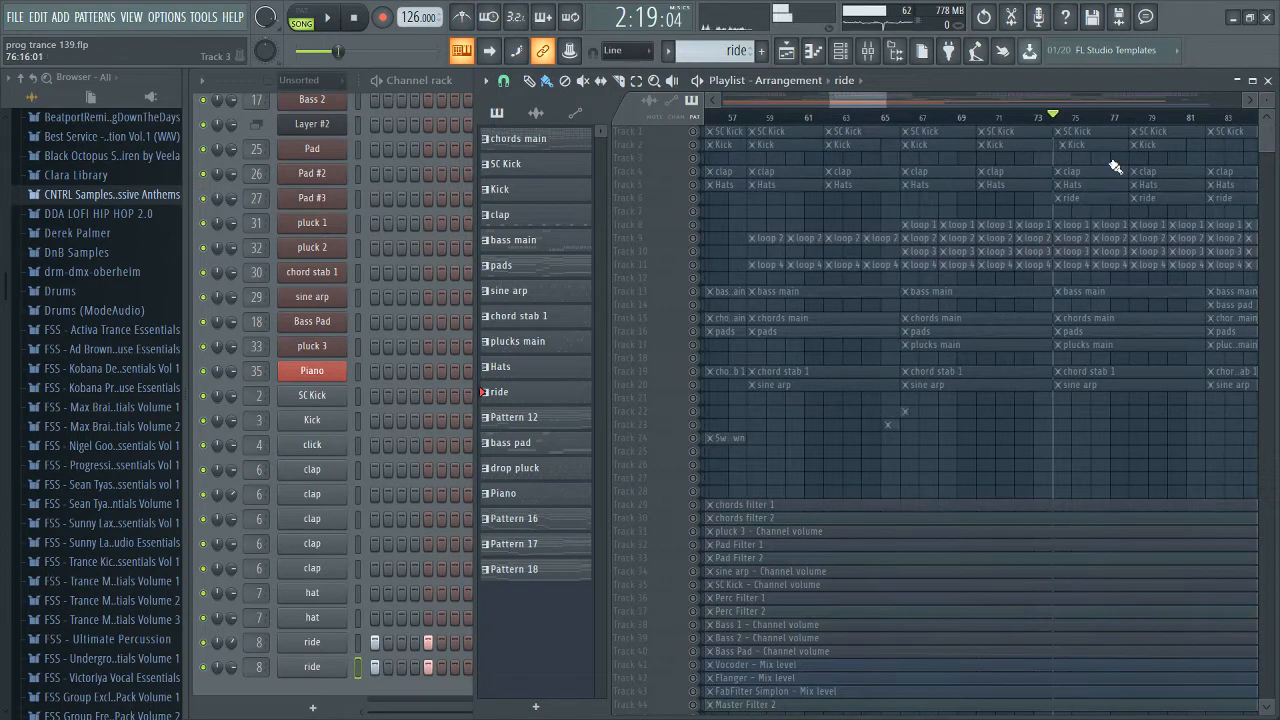
Step: Look through the playlist's automation clips down to the Loneliest Days (Original Mix) reference clip on Track 50, and return to the drum tracks
scroll(870, 459, "down", 5)
scroll(874, 457, "down", 2)
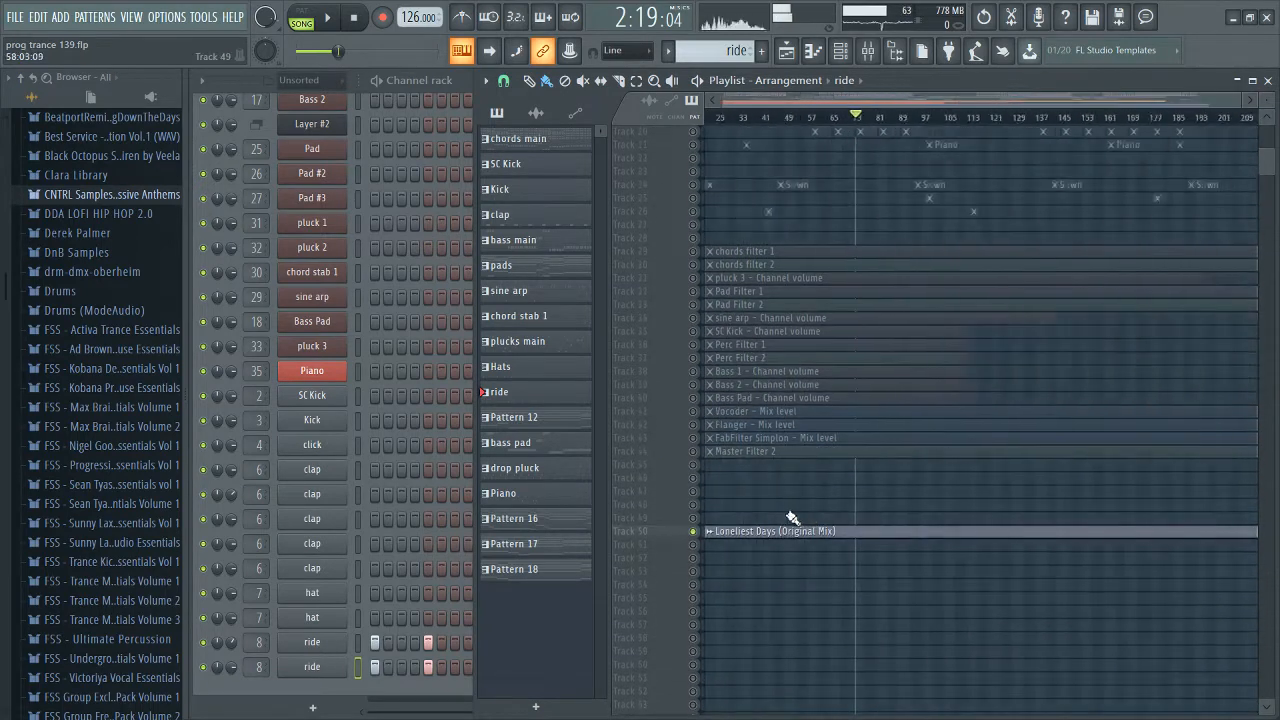
scroll(789, 523, "down", 4)
scroll(948, 489, "down", 3)
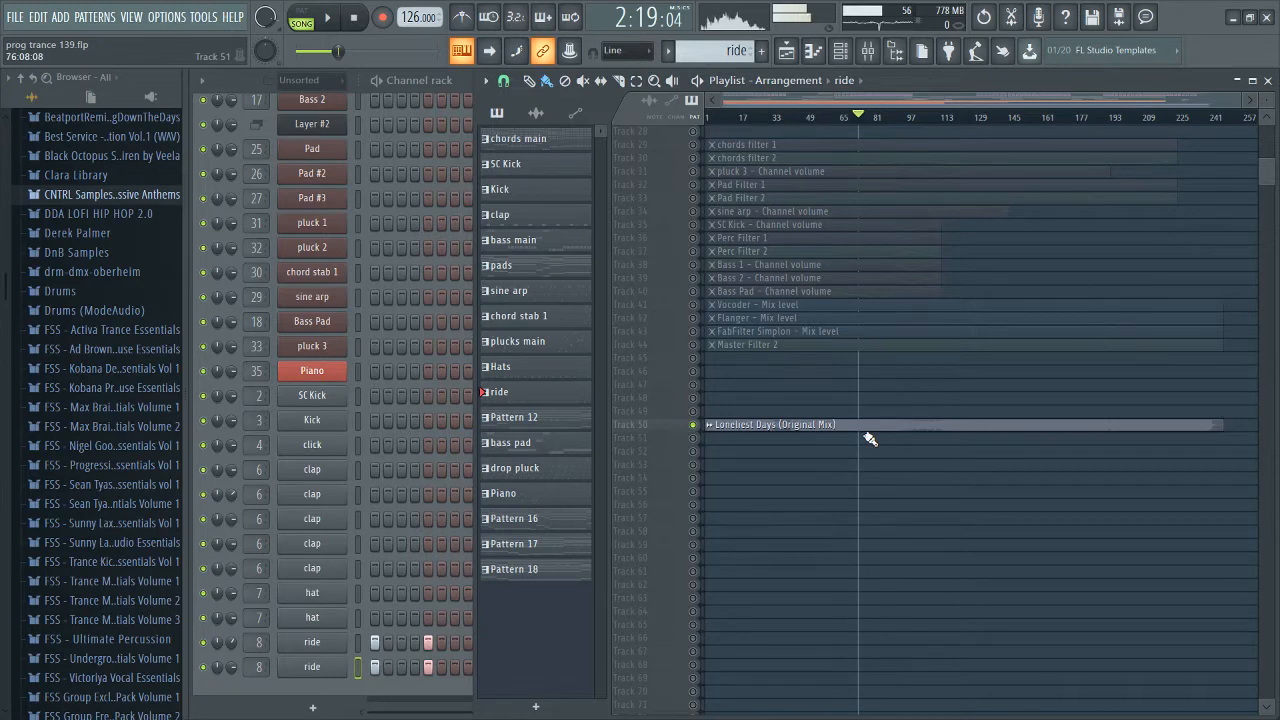
scroll(870, 440, "up", 4)
scroll(850, 435, "up", 3)
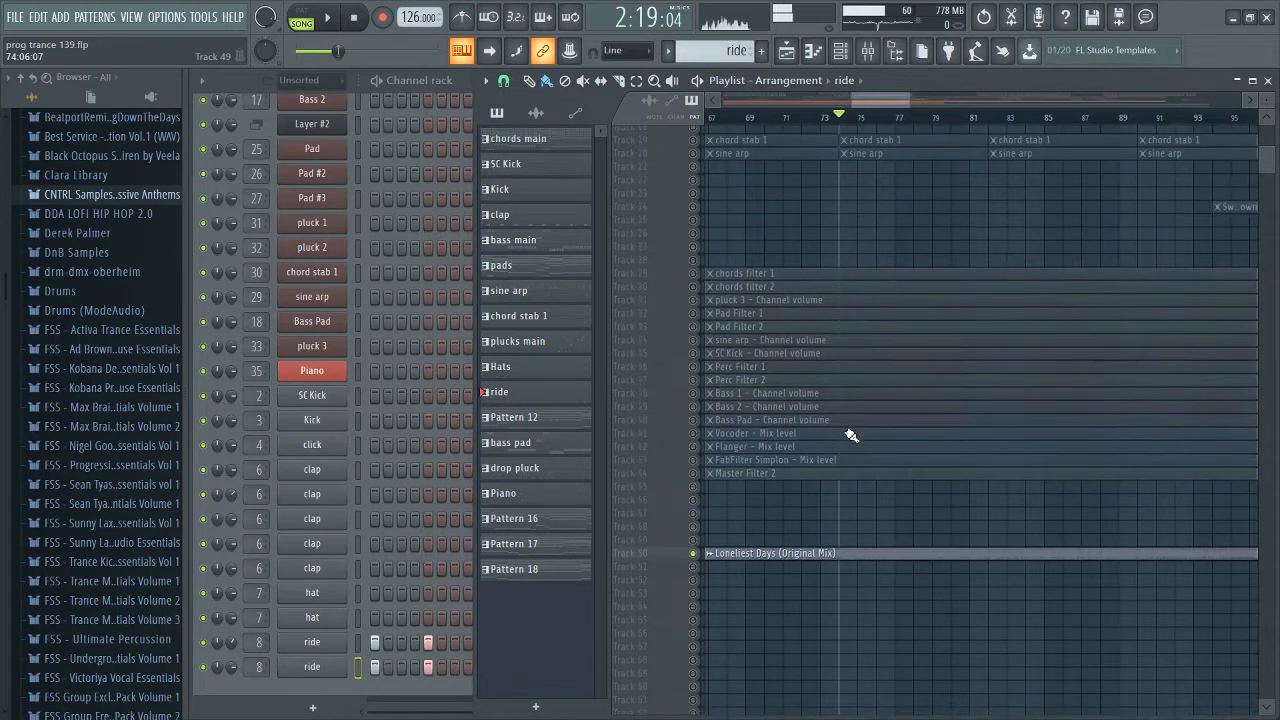
scroll(850, 435, "up", 6)
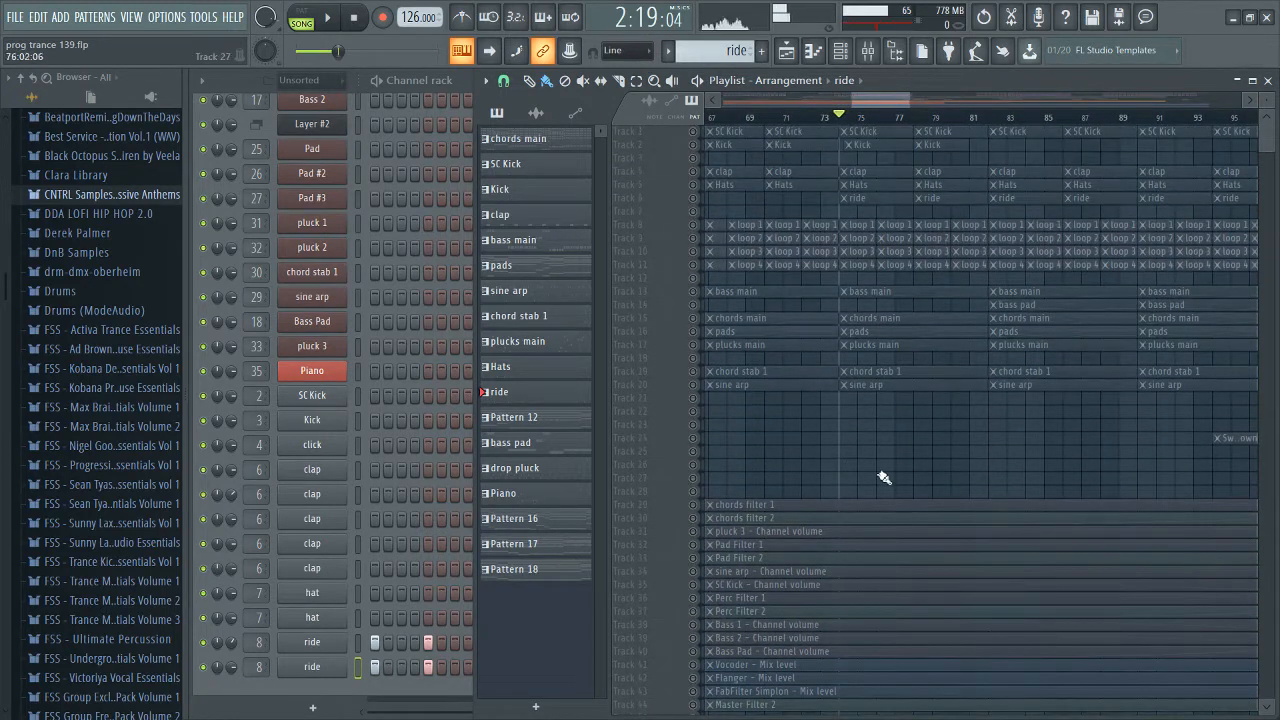
scroll(862, 415, "down", 5)
scroll(872, 409, "up", 5)
Step: Open the Hats pattern in the channel rack, audition both hat channels separately, and play the pattern to hear them layered
left_click(877, 192)
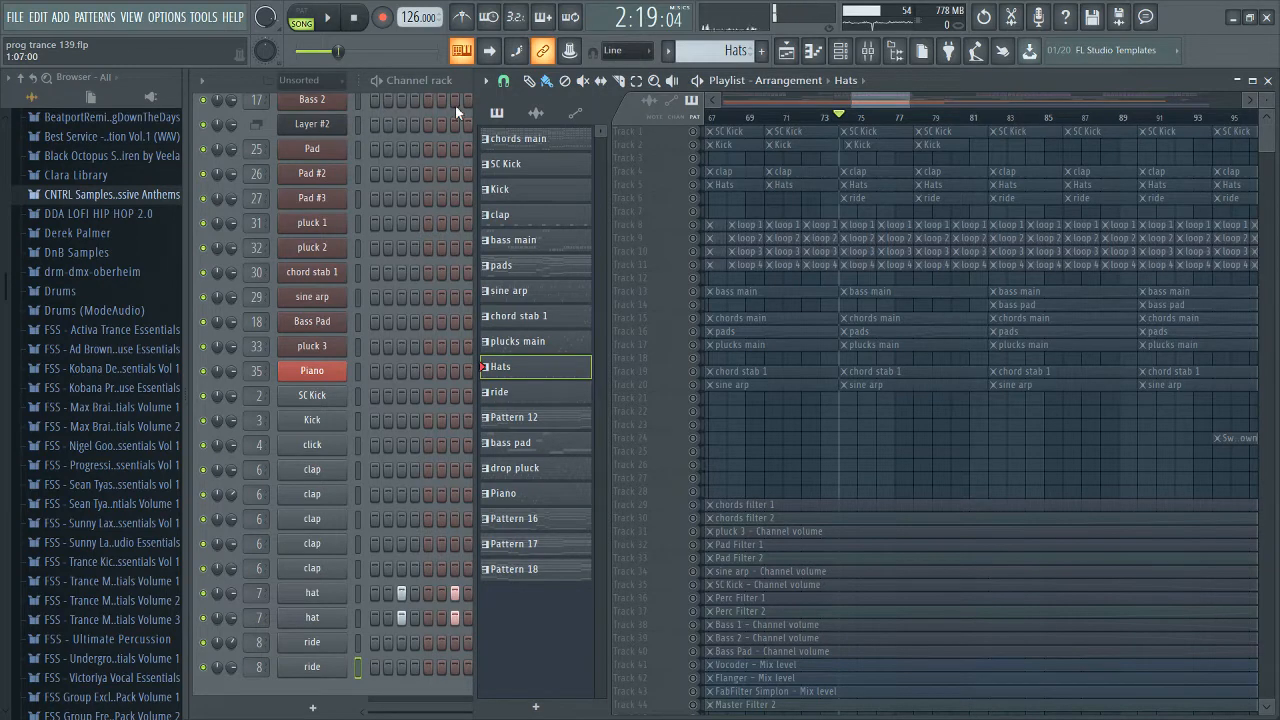
left_click(455, 75)
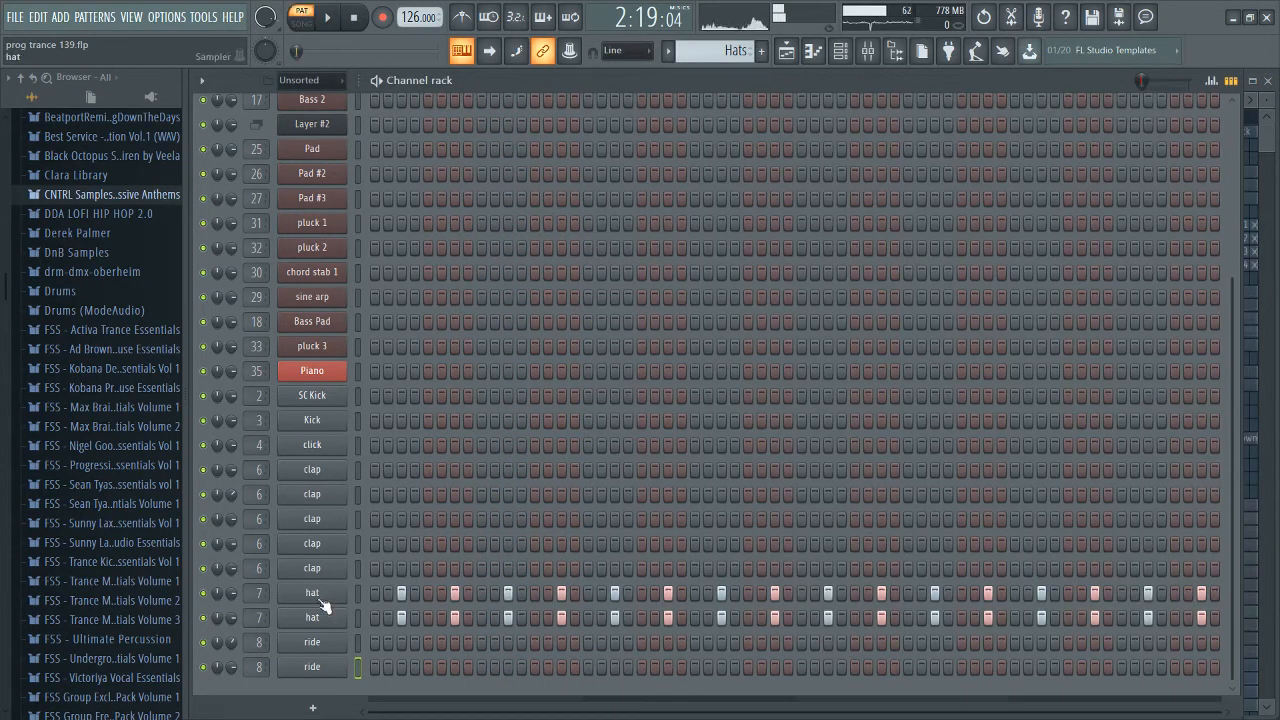
left_click(314, 594)
left_click(734, 223)
left_click(321, 616)
left_click(763, 247)
key("space")
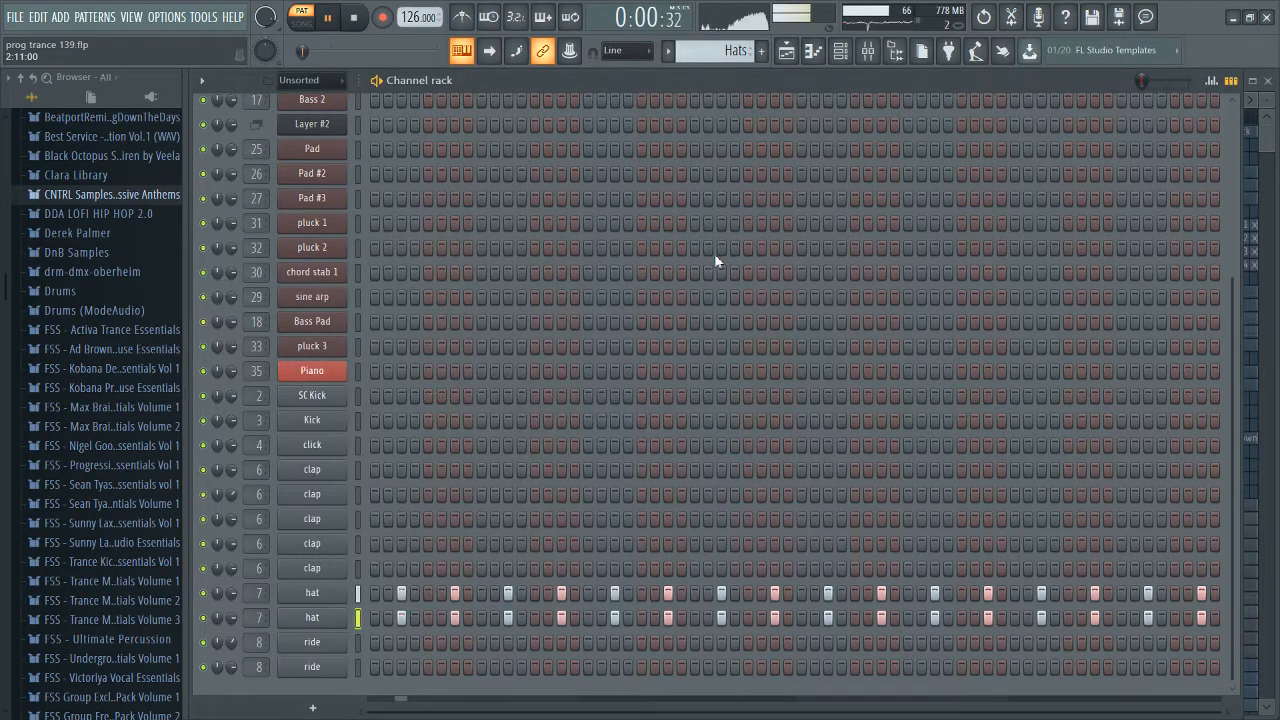
key("space")
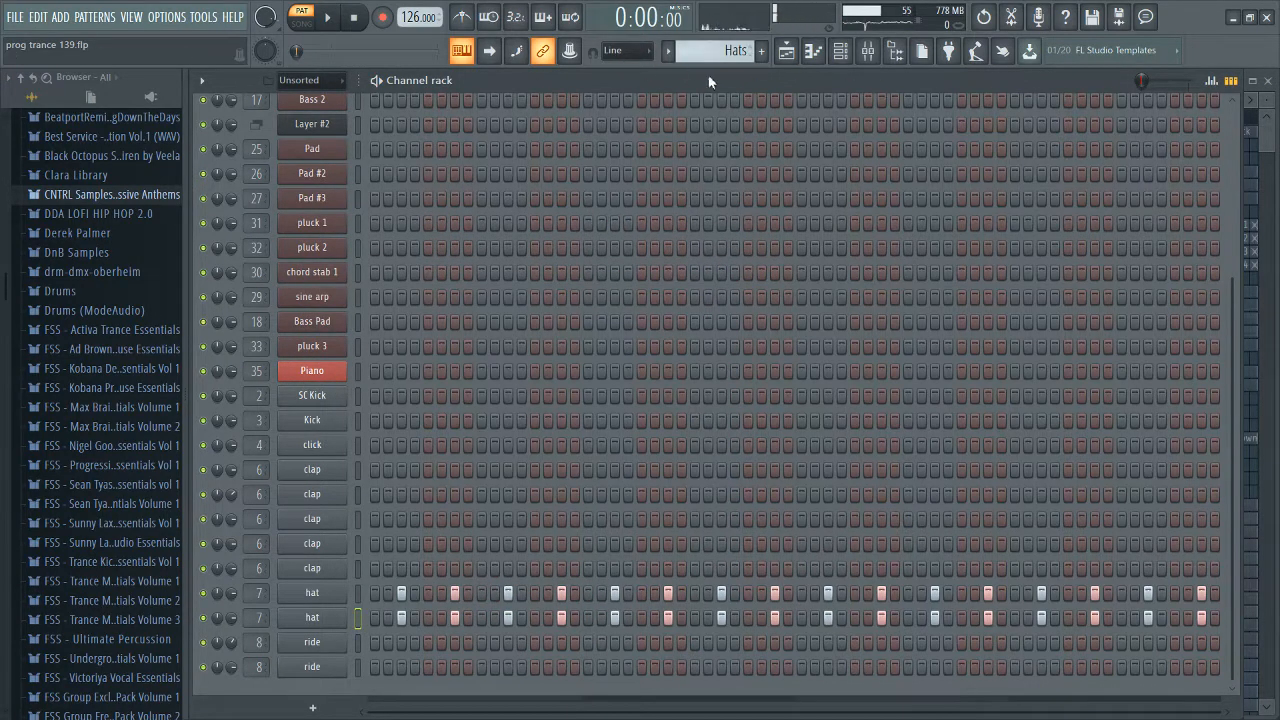
Step: Select both hat channels and examine the FabFilter Pro-Q 2 on their mixer track while playing the hats, closing the EQ when done
double_click(357, 615)
double_click(357, 605)
left_click(869, 55)
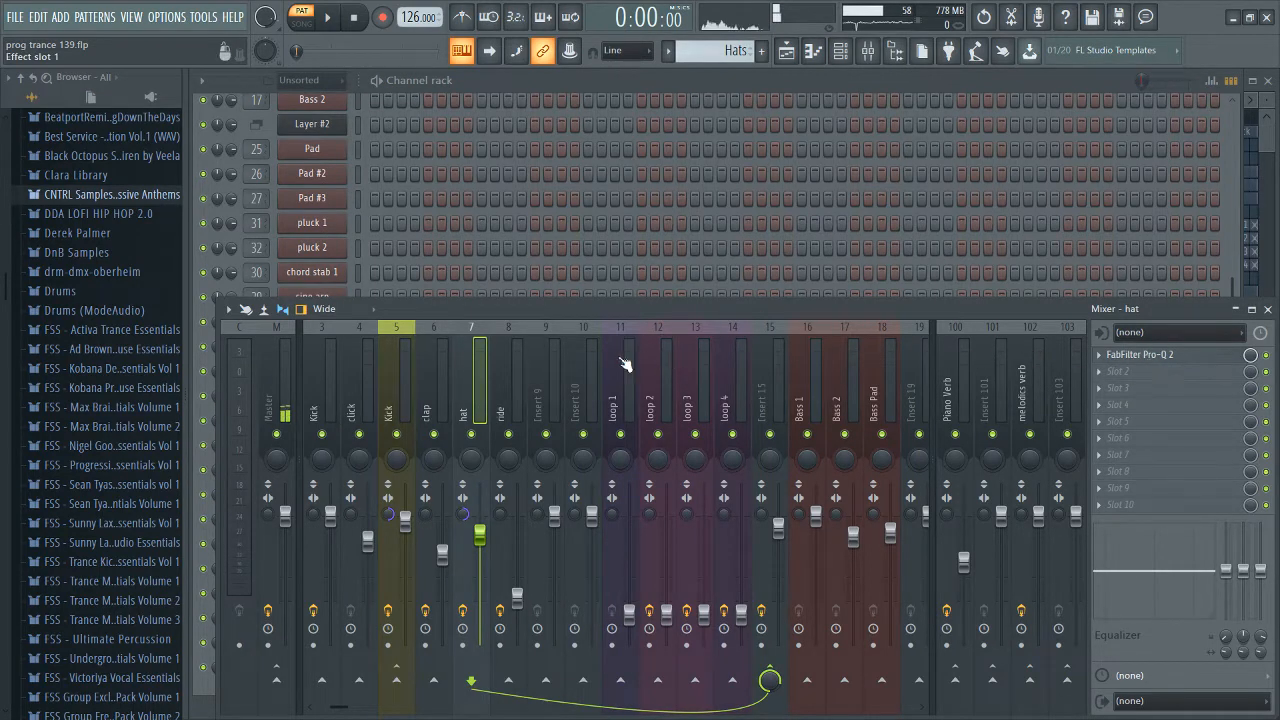
left_click_drag(593, 253, 548, 254)
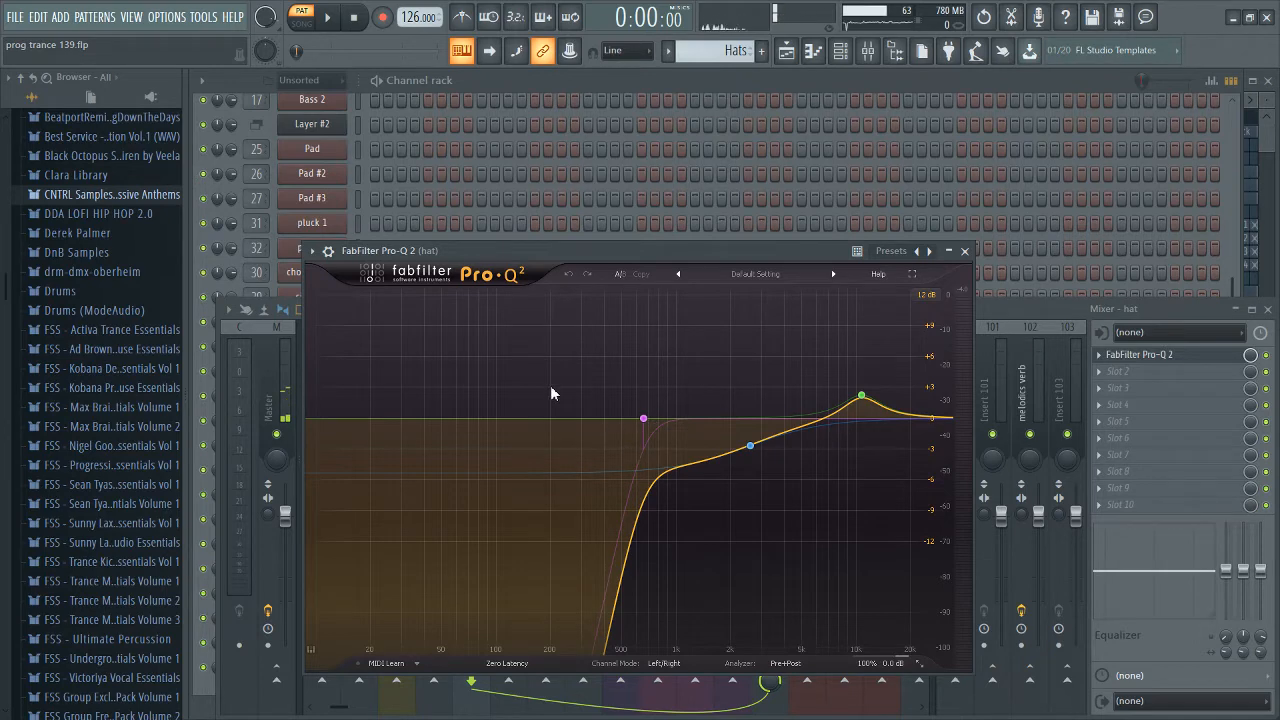
key("space")
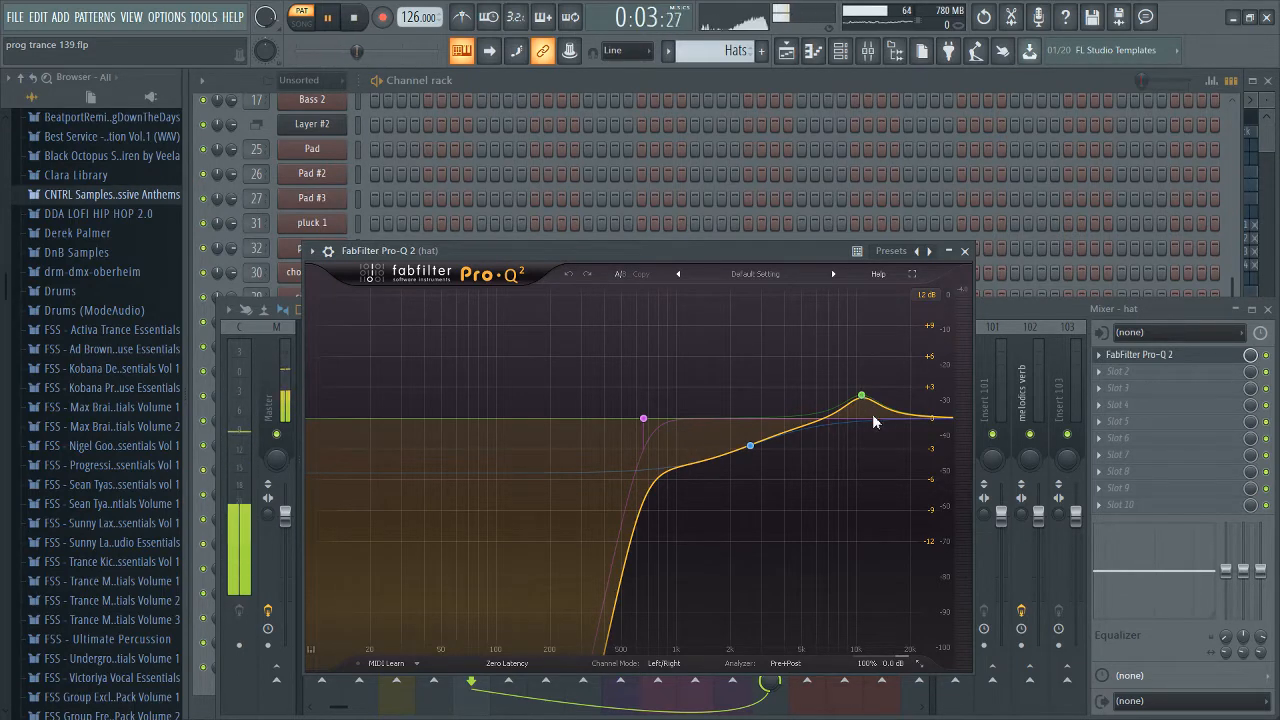
left_click(1165, 356)
key("space")
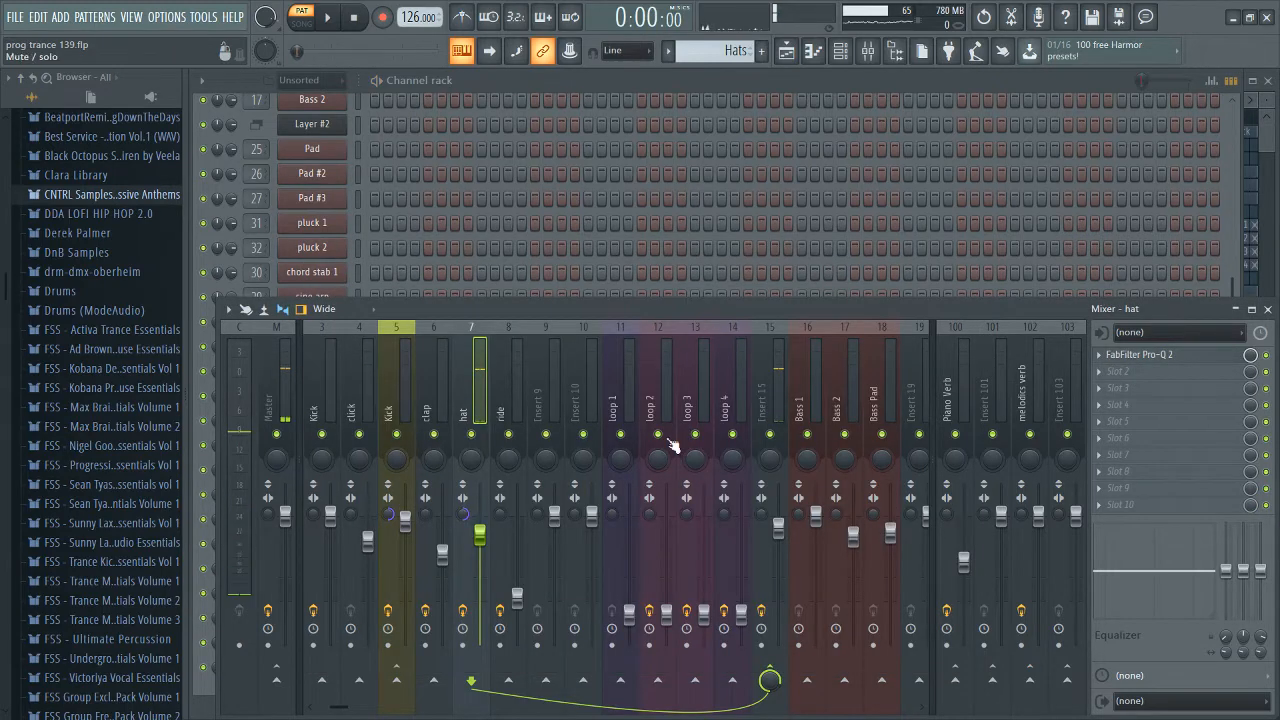
Step: Inspect the effects on the Kick bus, mixer track 5: the FabFilter Pro-C 2 compressor and both Pro-Q 2 equalizers
key("F5")
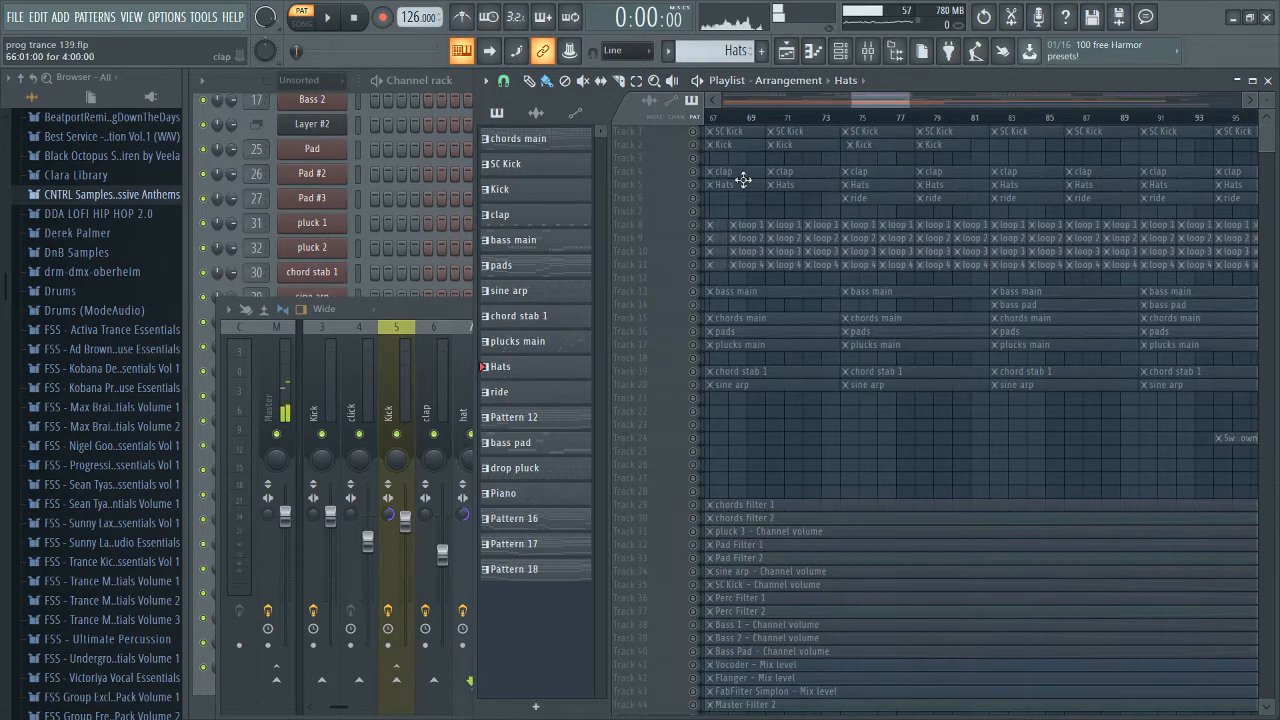
left_click(395, 398)
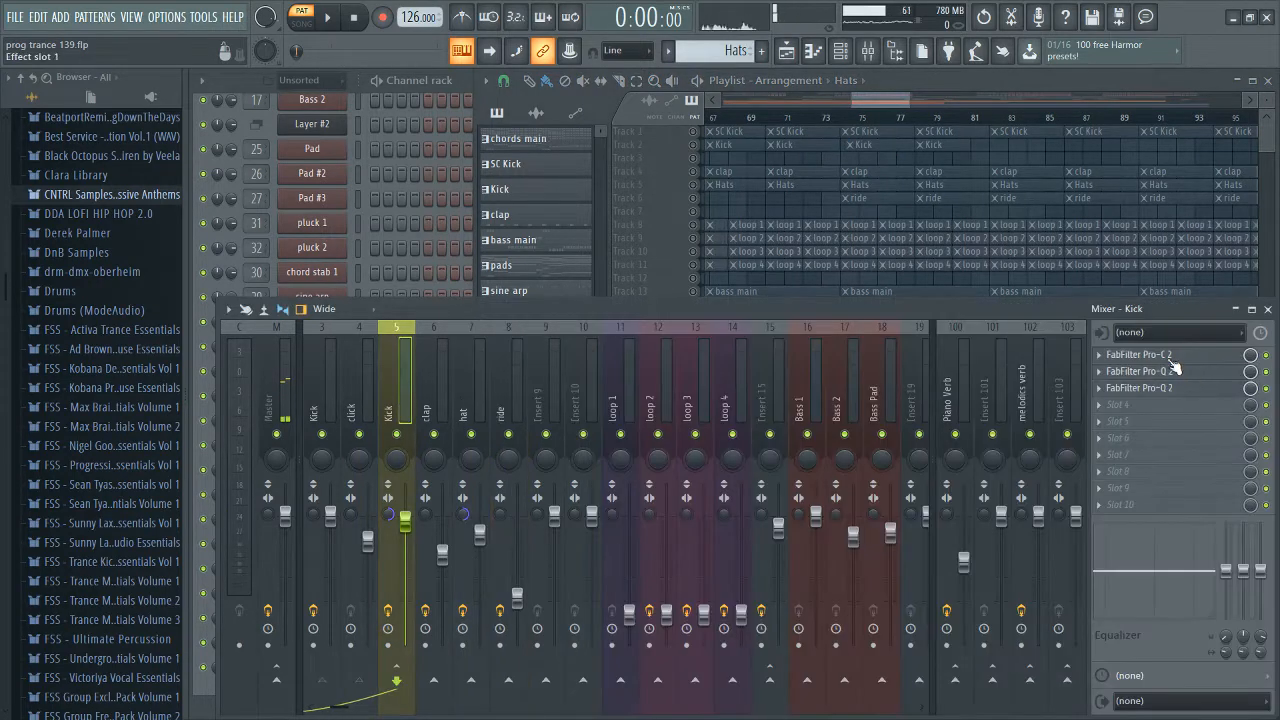
left_click(1125, 356)
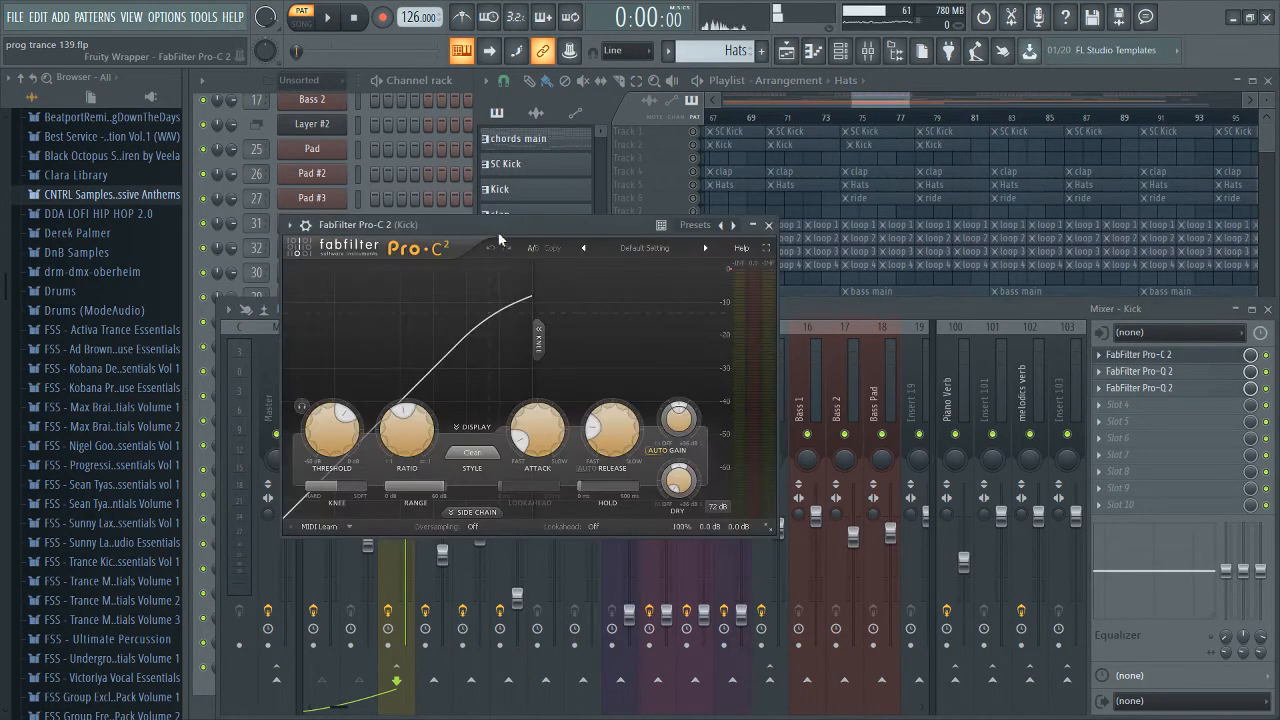
left_click(1122, 358)
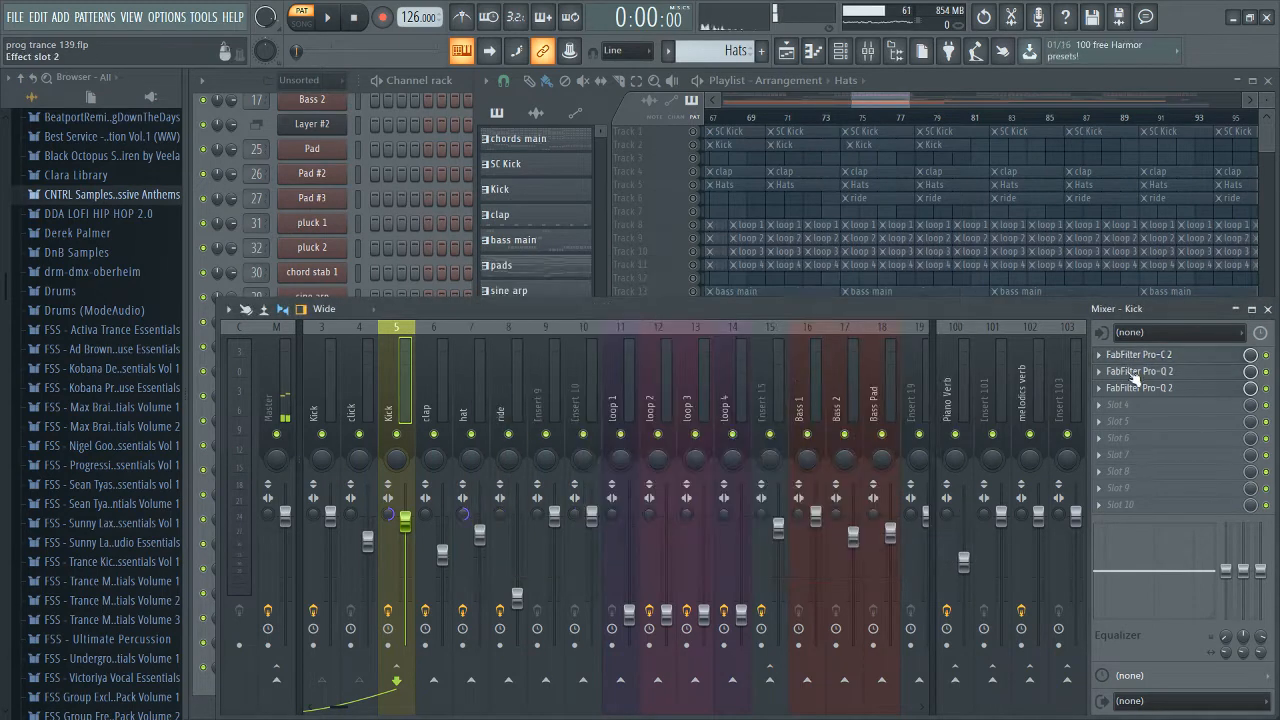
left_click(1137, 373)
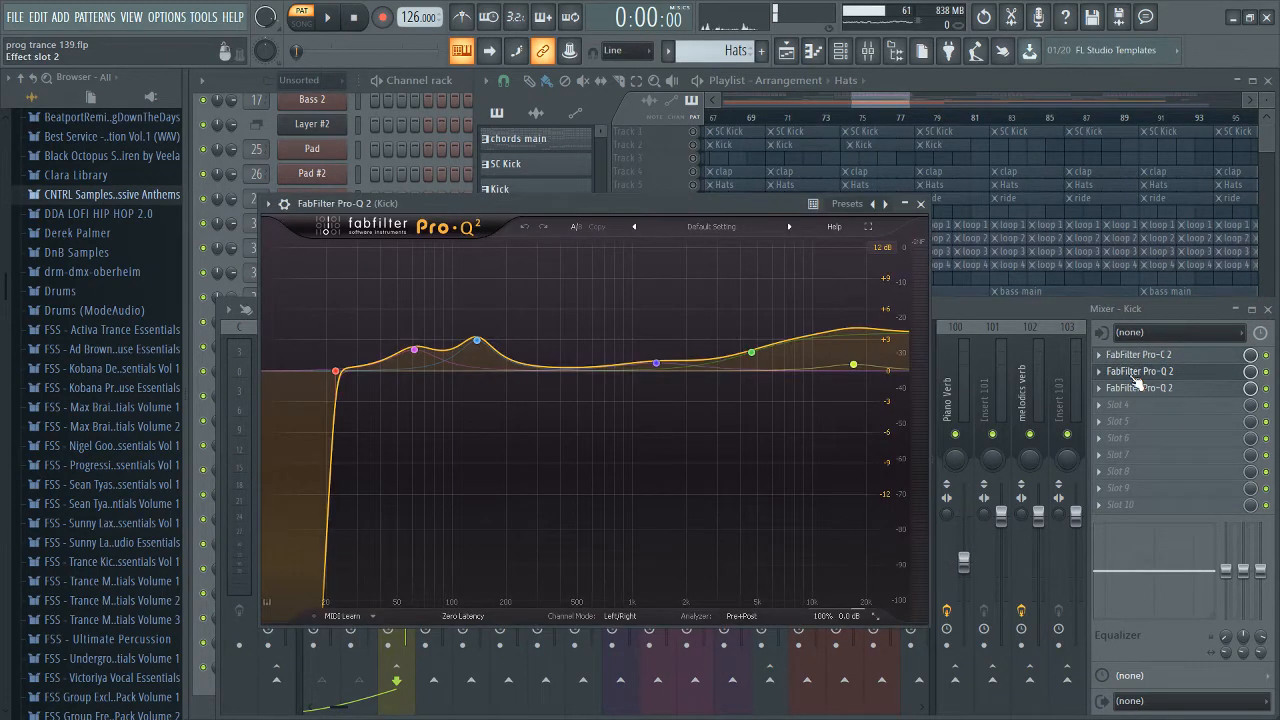
left_click(1140, 388)
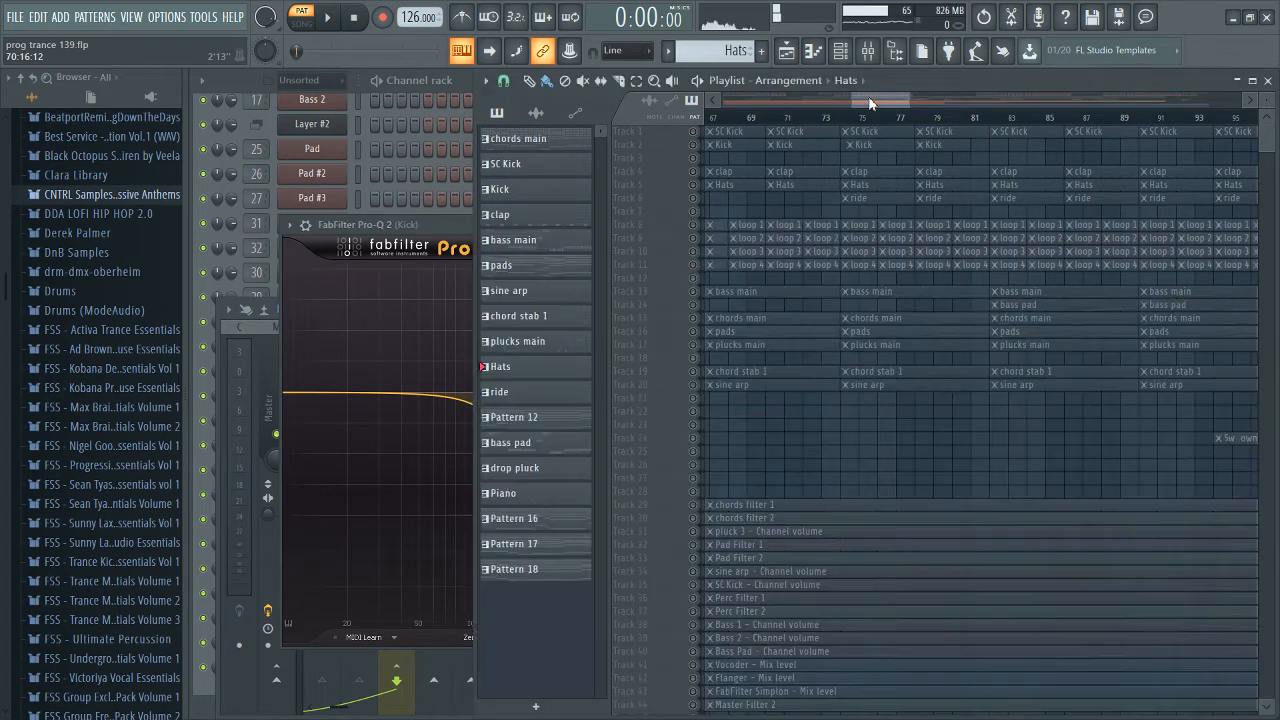
Step: Open the Kick pattern in the channel rack and play it while examining the Kick bus's third-slot Pro-Q 2
left_click(865, 148)
left_click(865, 148)
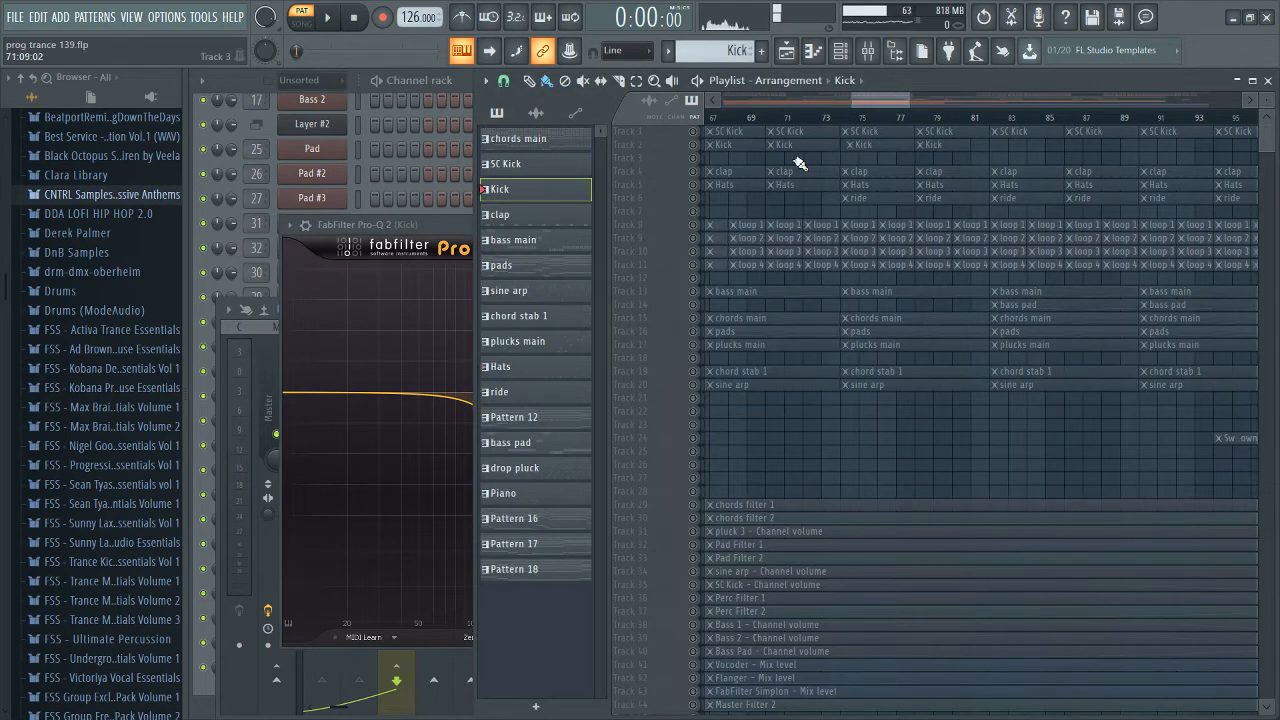
double_click(458, 81)
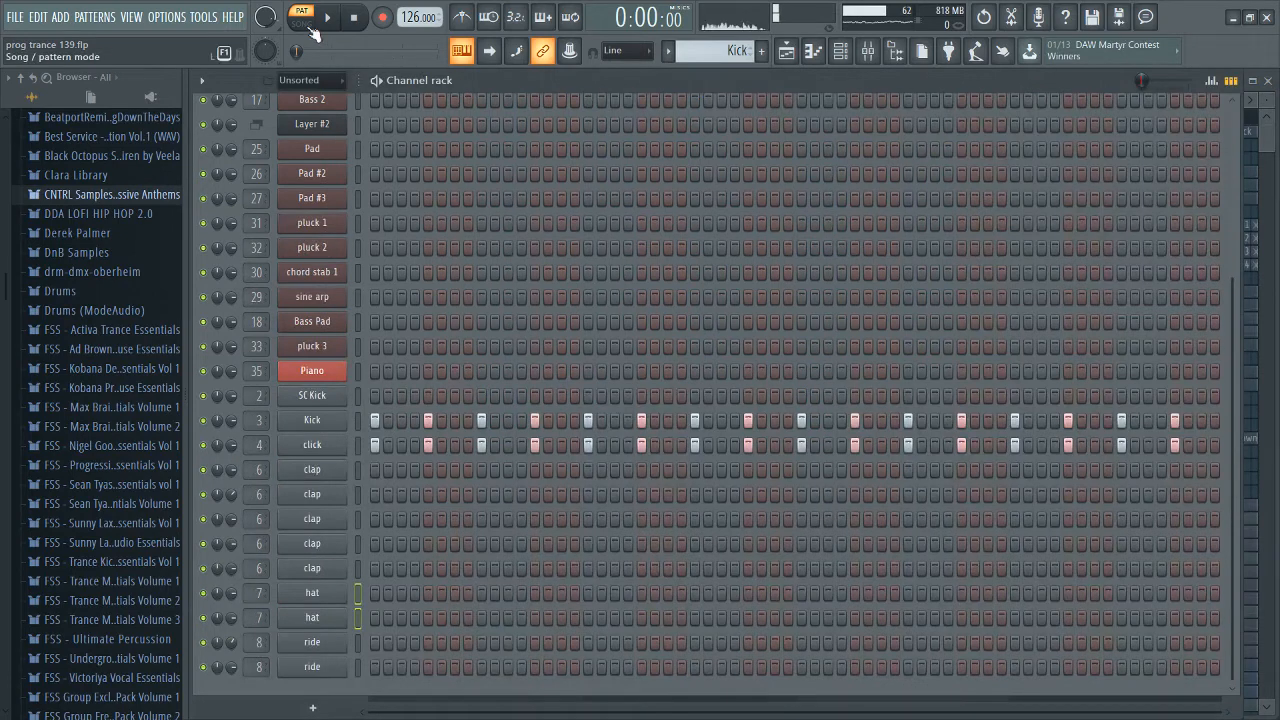
key("space")
left_click(868, 50)
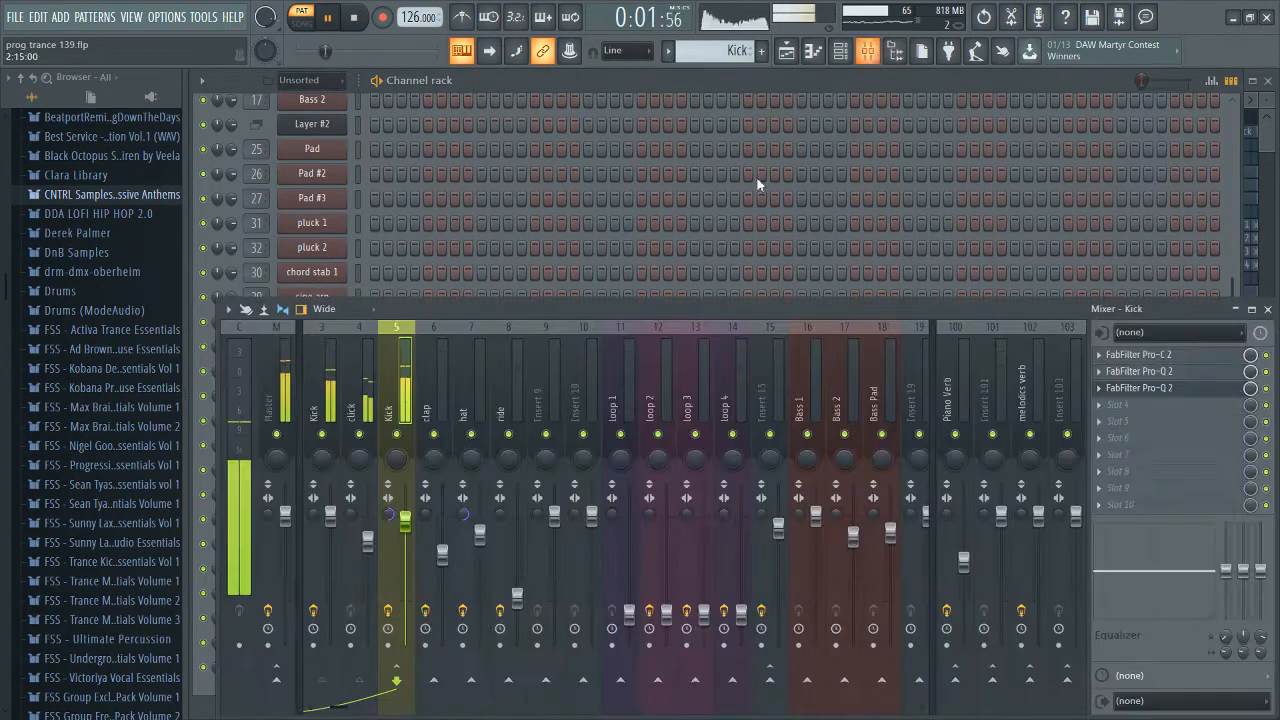
left_click(1134, 389)
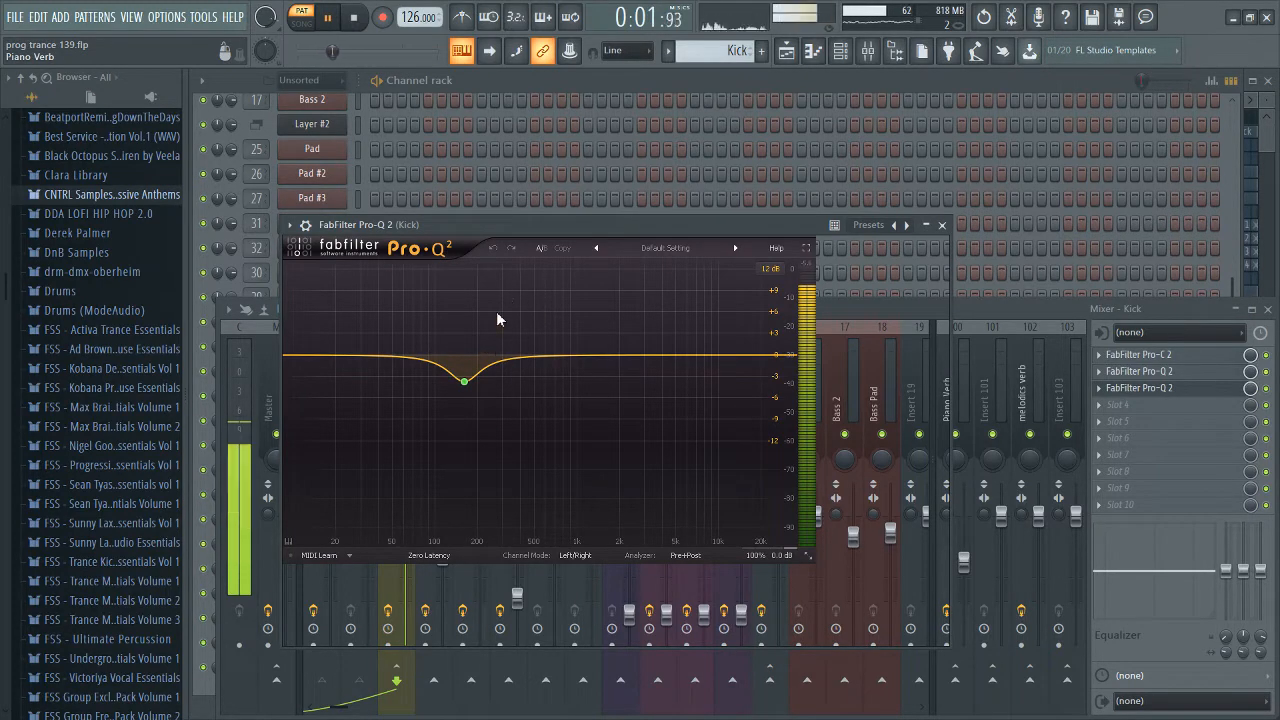
key("space")
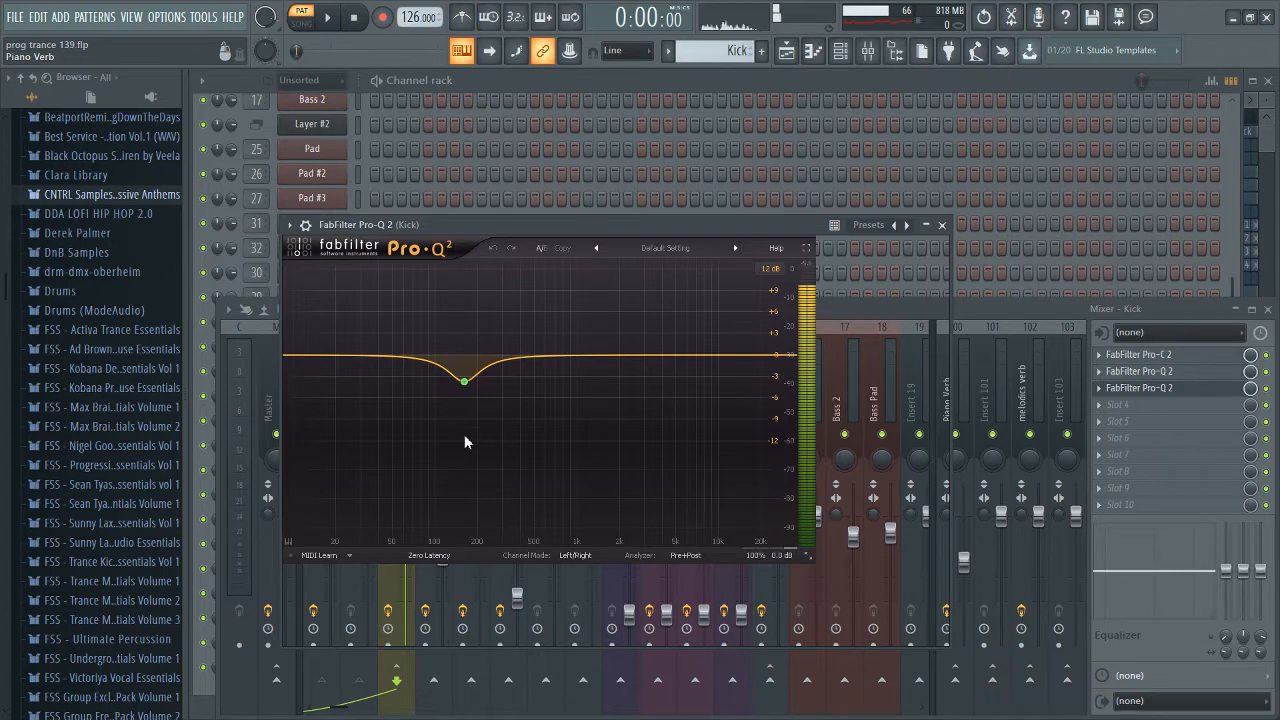
Step: Compare the kick's sound with the third-slot Pro-Q 2 bypassed and enabled, closing the EQ window when done
left_click(1266, 388)
key("space")
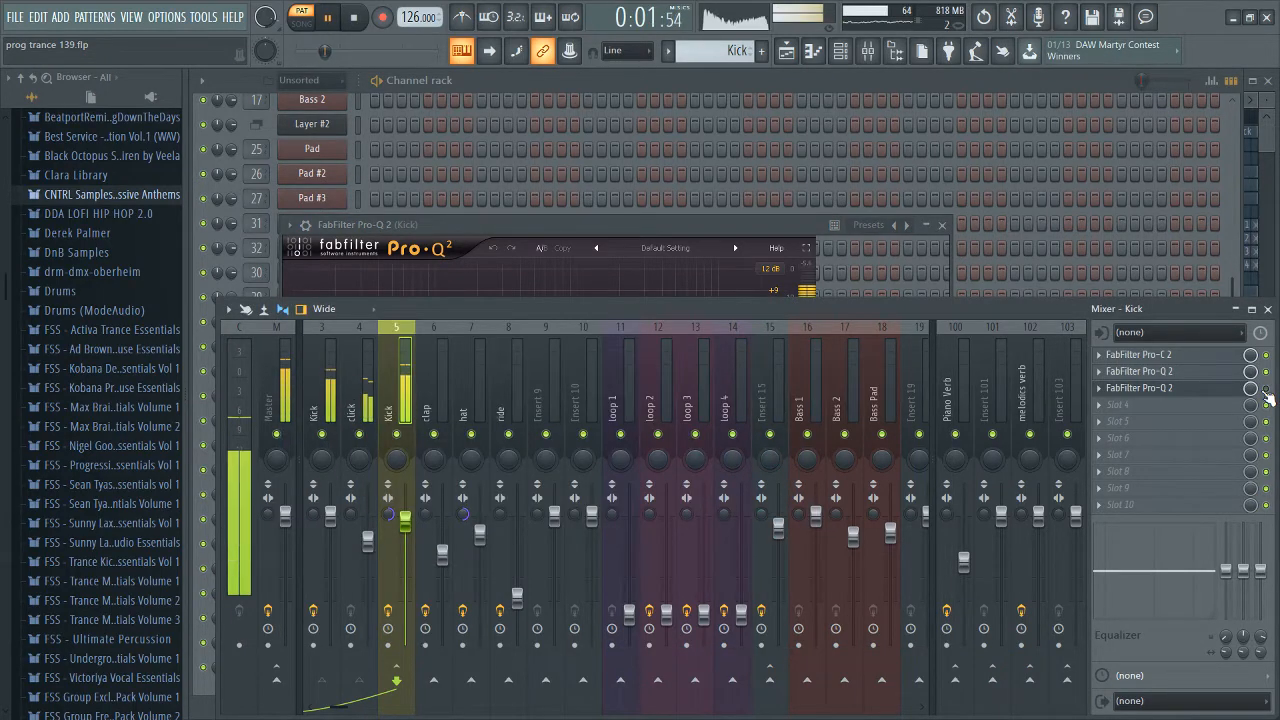
key("space")
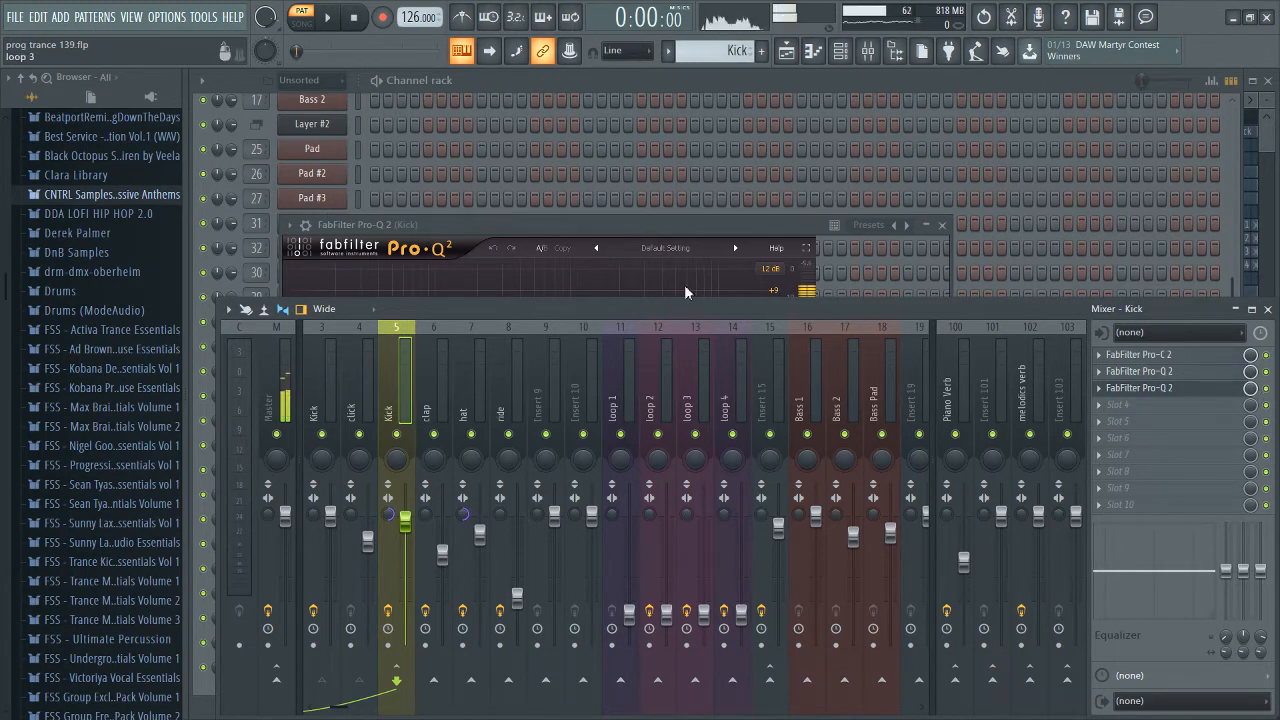
left_click(579, 228)
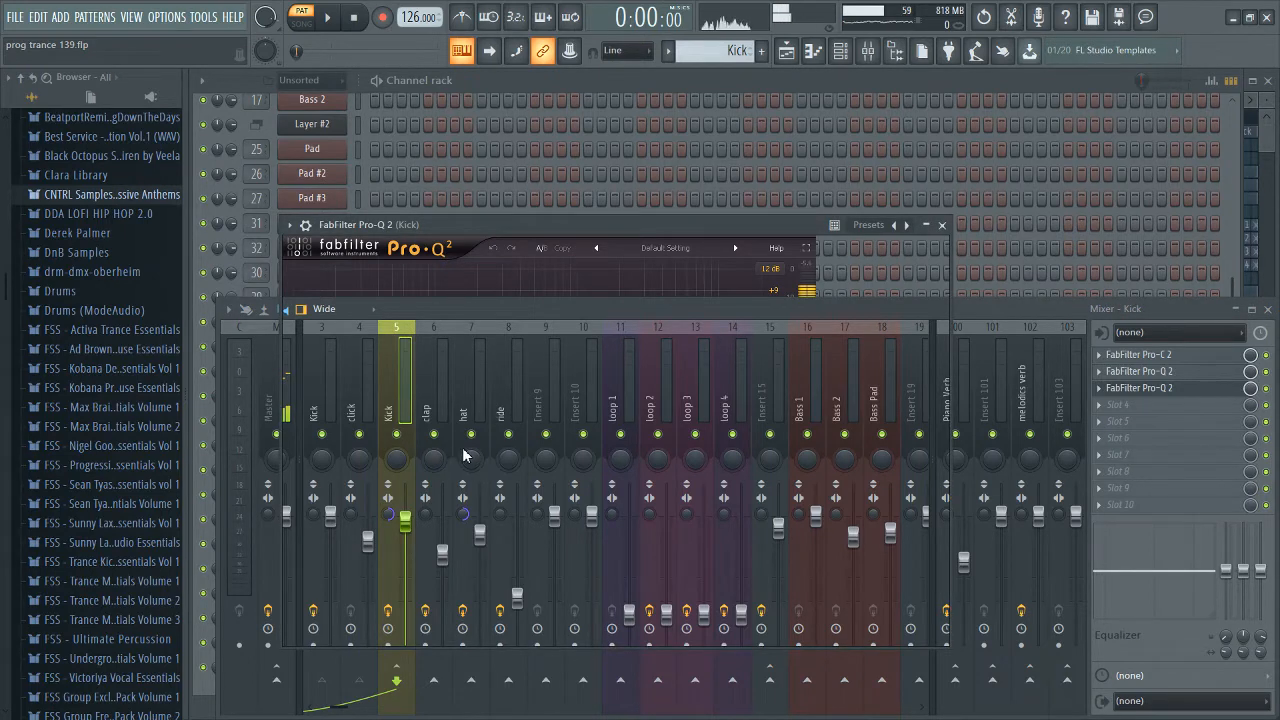
key("space")
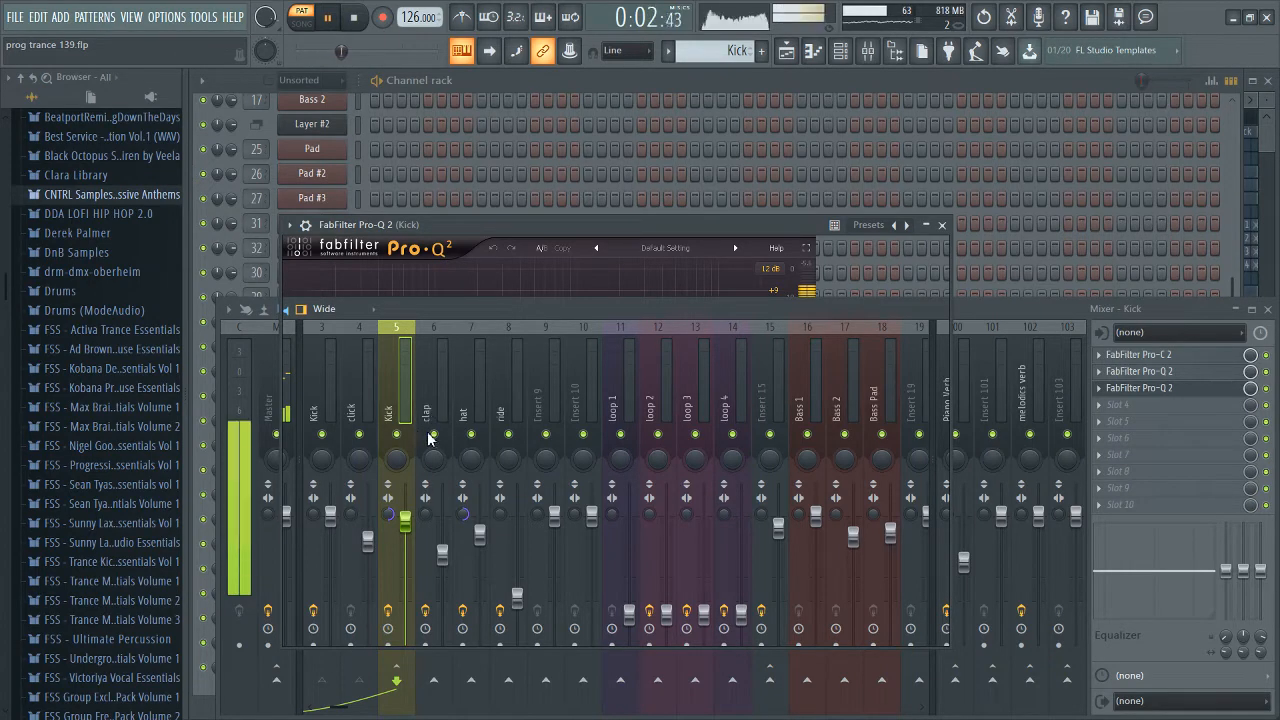
left_click(1177, 396)
key("space")
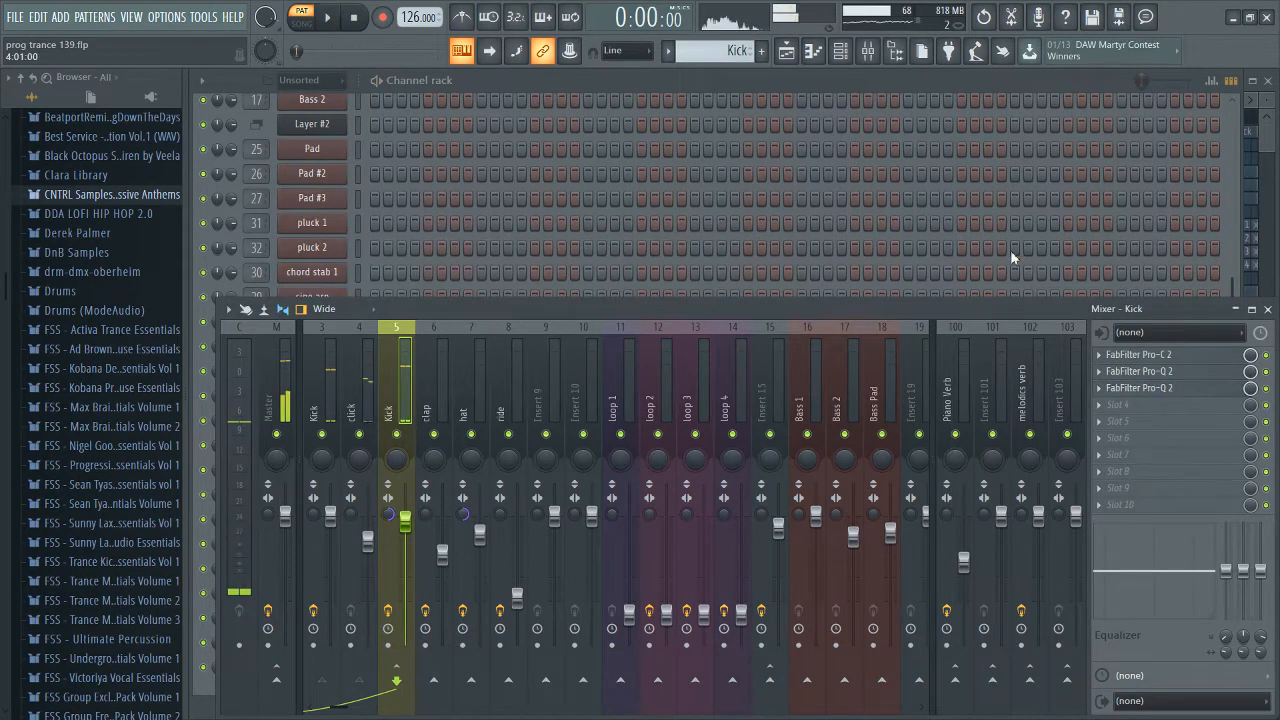
Step: Return to the Kick bus in the mixer and re-examine the low-mid cut in its third-slot Pro-Q 2 before closing it
key("F5")
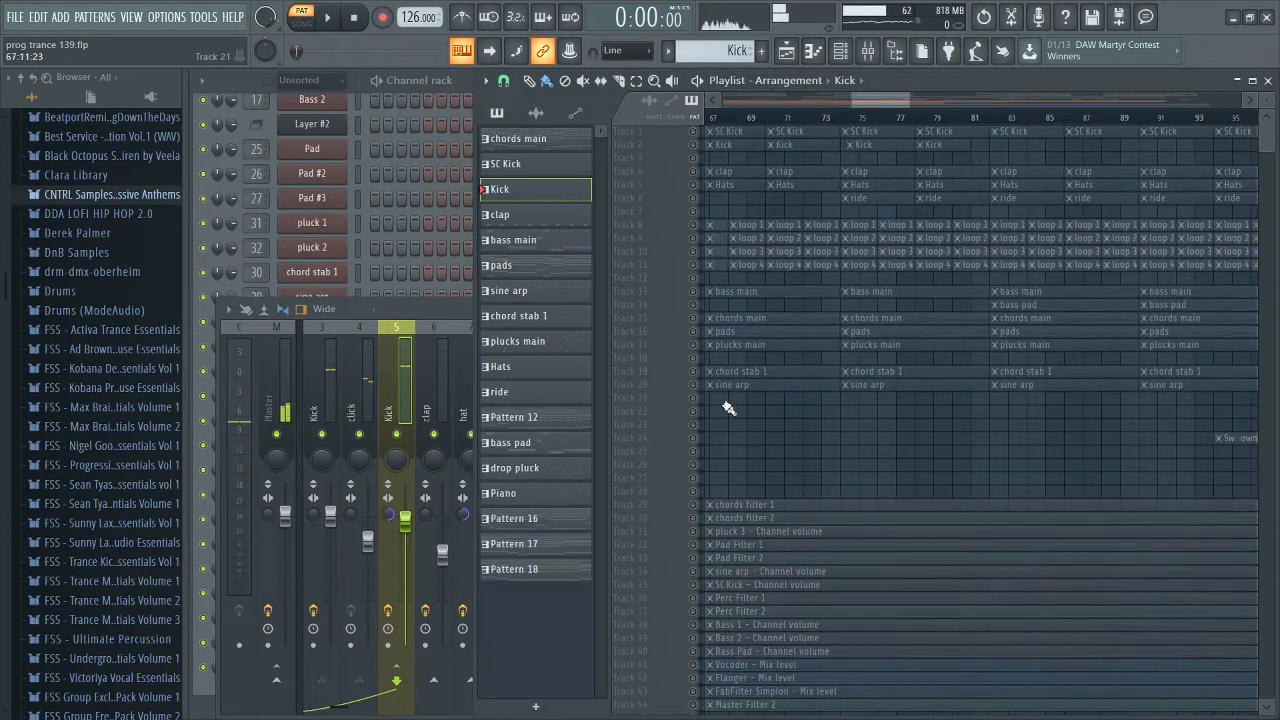
left_click(460, 320)
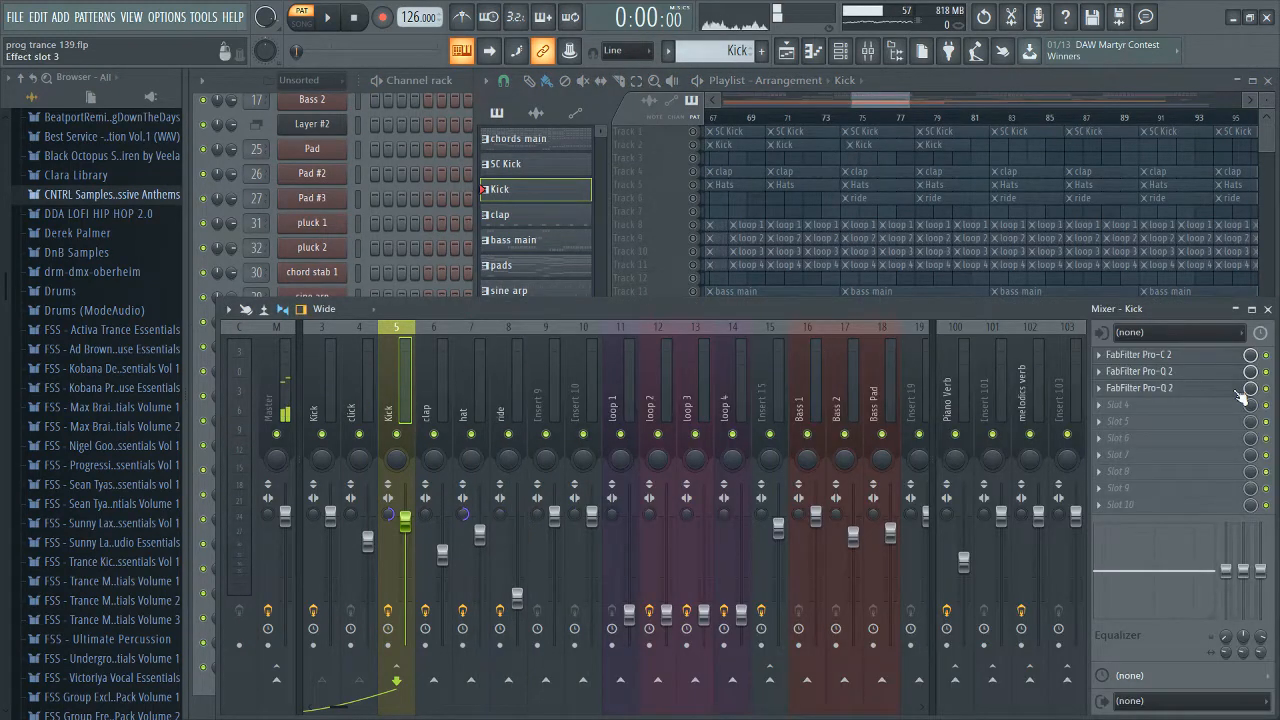
left_click(1198, 388)
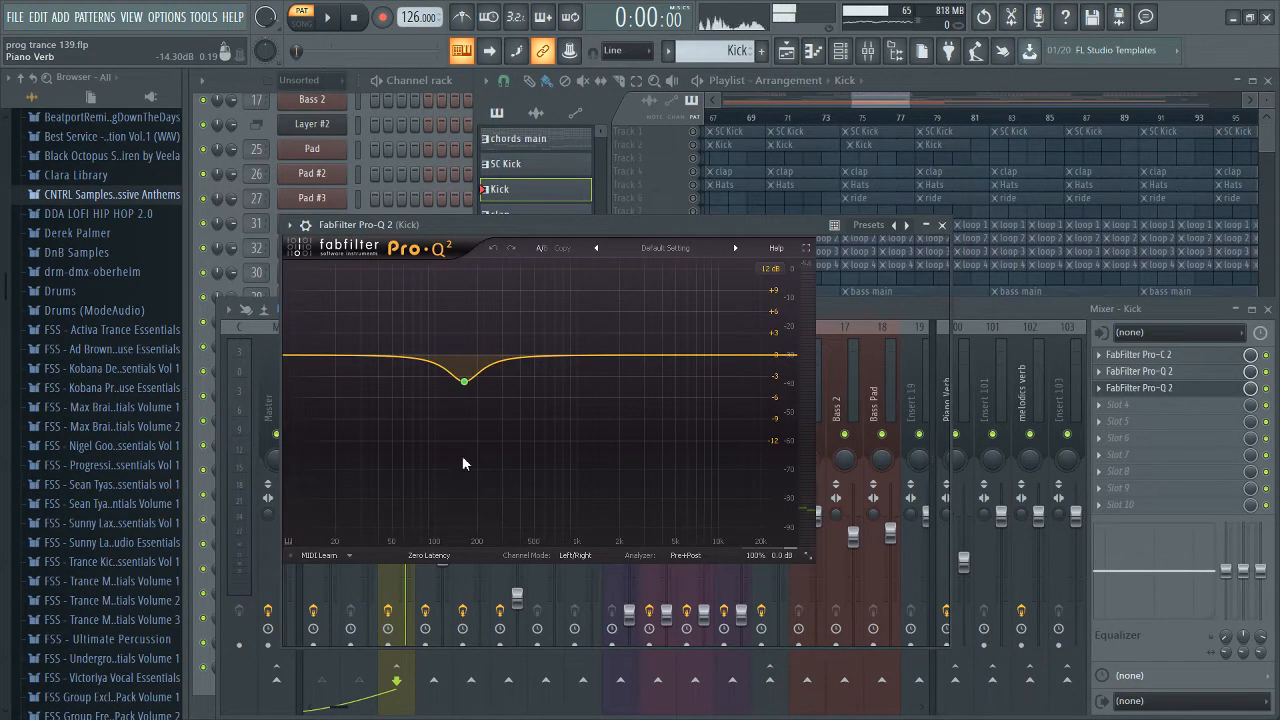
left_click(1198, 388)
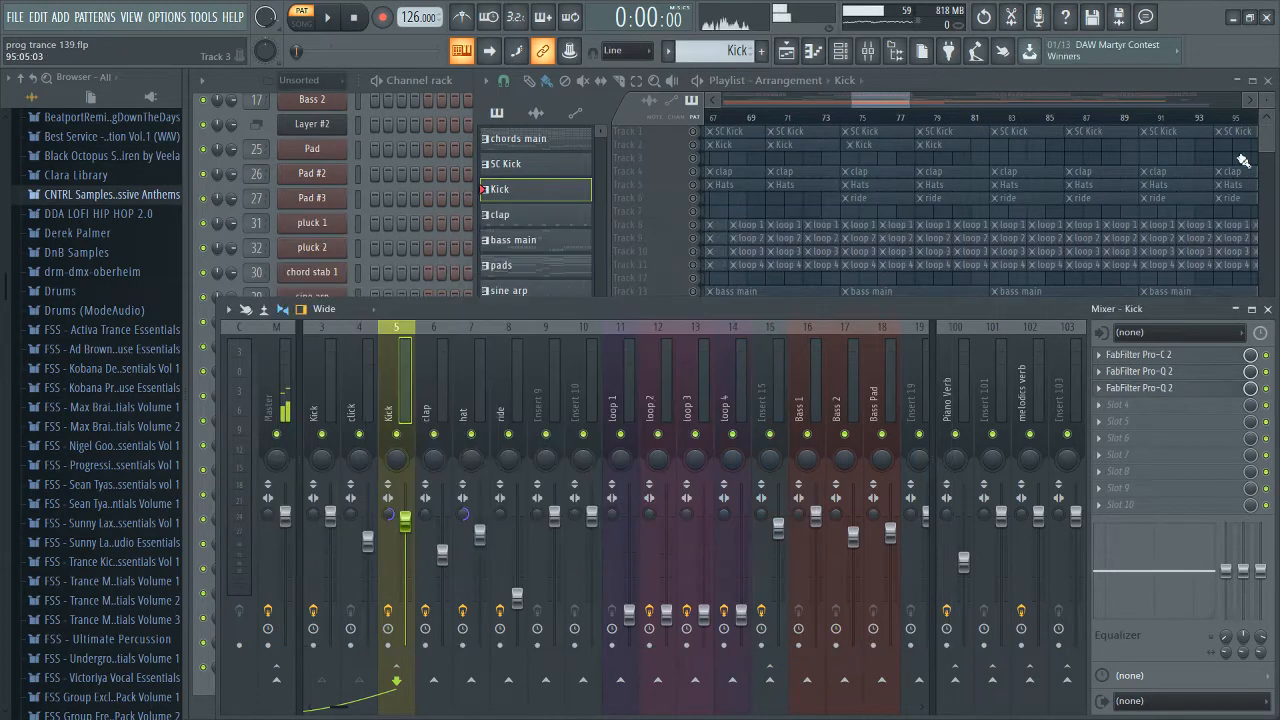
Step: Bring the playlist forward and survey the whole arrangement from bar 1 to the end
left_click(1268, 140)
scroll(686, 371, "down", 3)
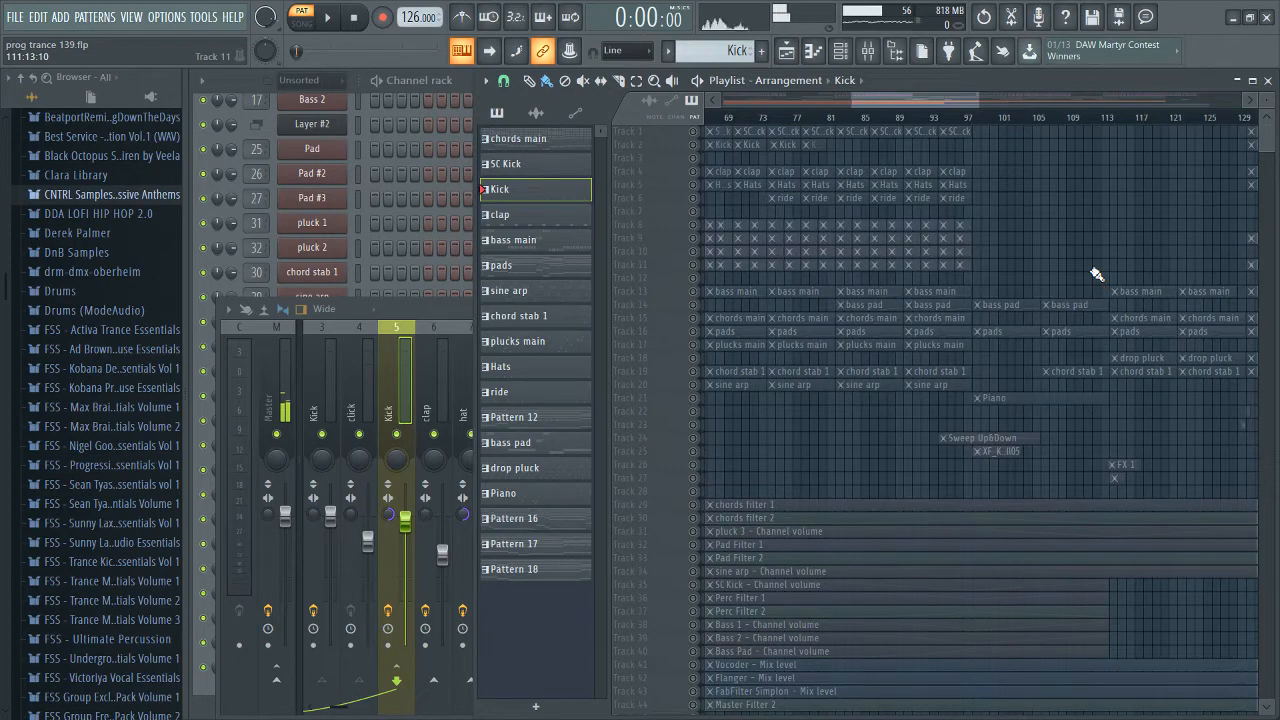
scroll(1086, 271, "down", 3)
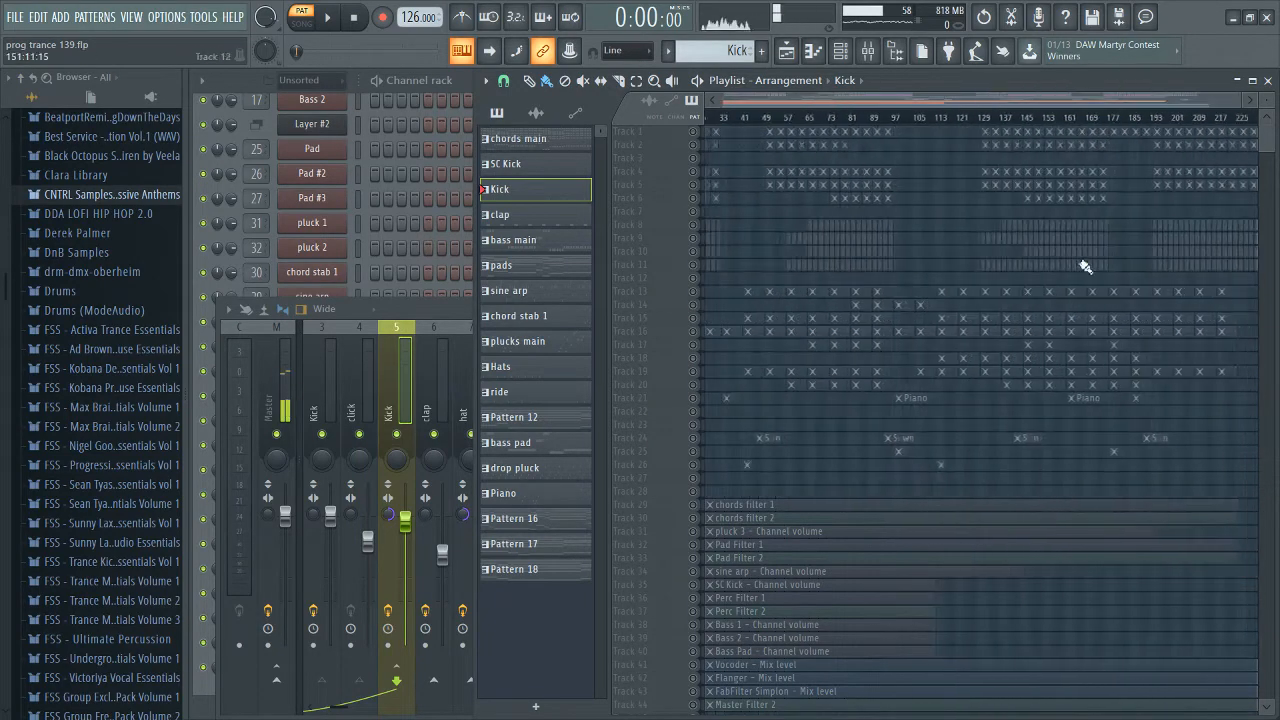
scroll(1162, 212, "down", 3)
scroll(1140, 213, "up", 3)
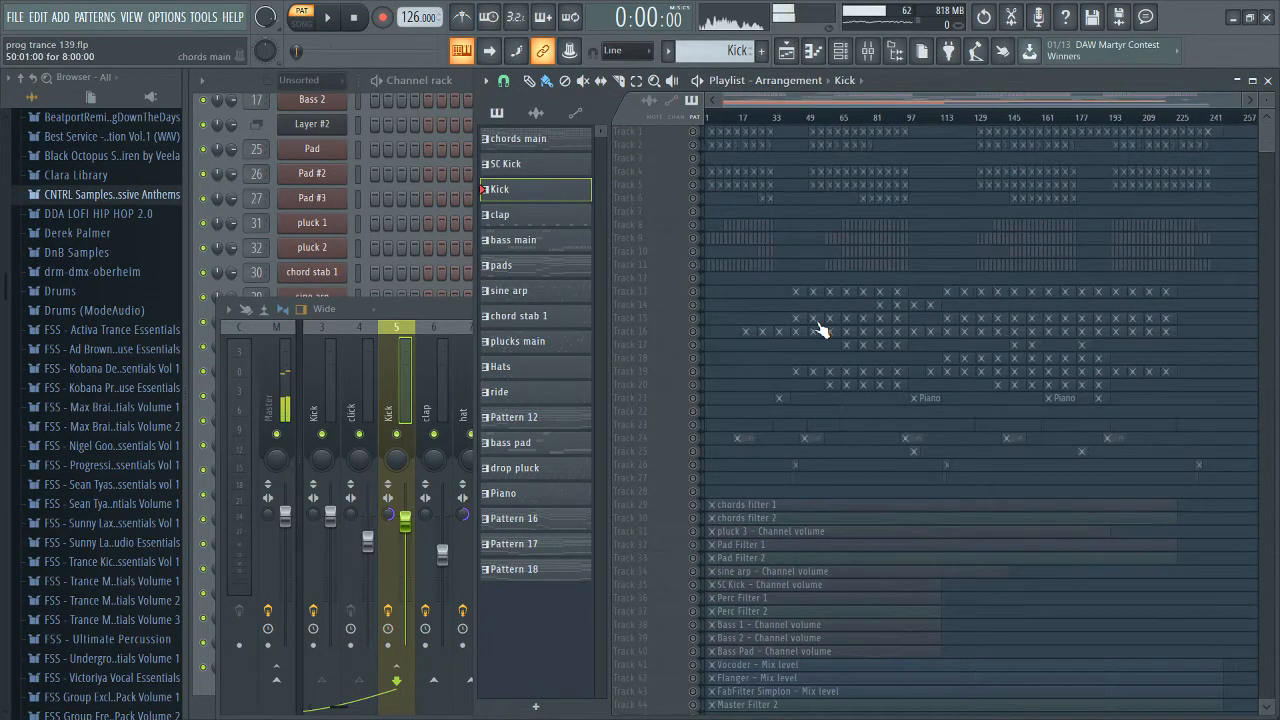
Step: Select the bass main pattern from its clip in the playlist and re-enable all the muted playlist tracks
scroll(871, 333, "up", 3)
scroll(871, 333, "up", 3)
left_click(823, 289)
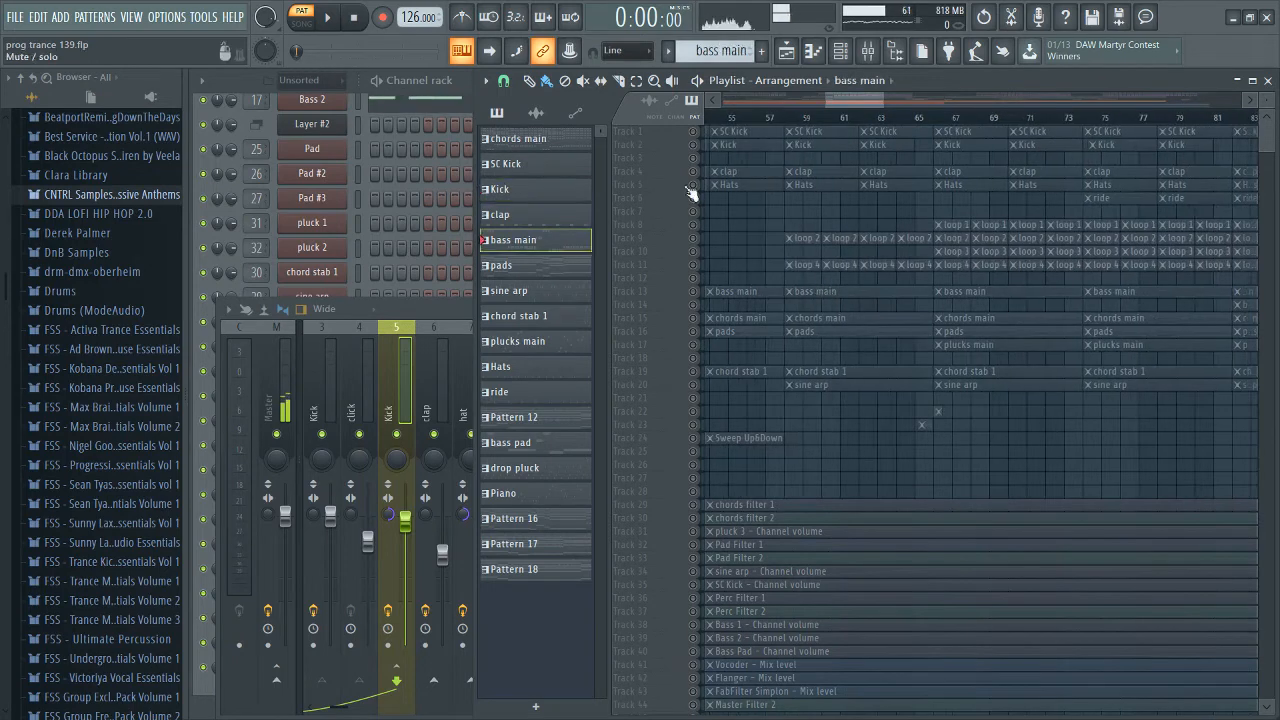
right_click(692, 281)
right_click(692, 281)
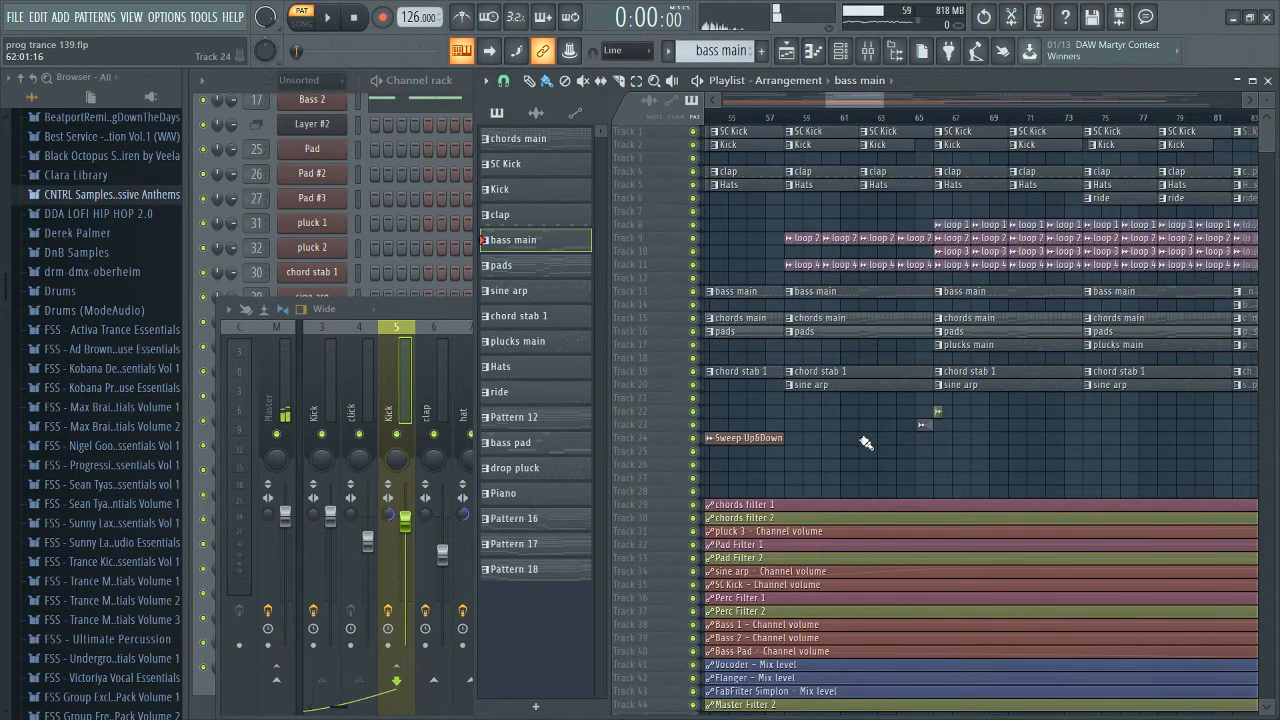
Step: Enlarge the channel rack, open Bass 1's notes in the piano roll and play the bass main pattern while reading them
double_click(468, 87)
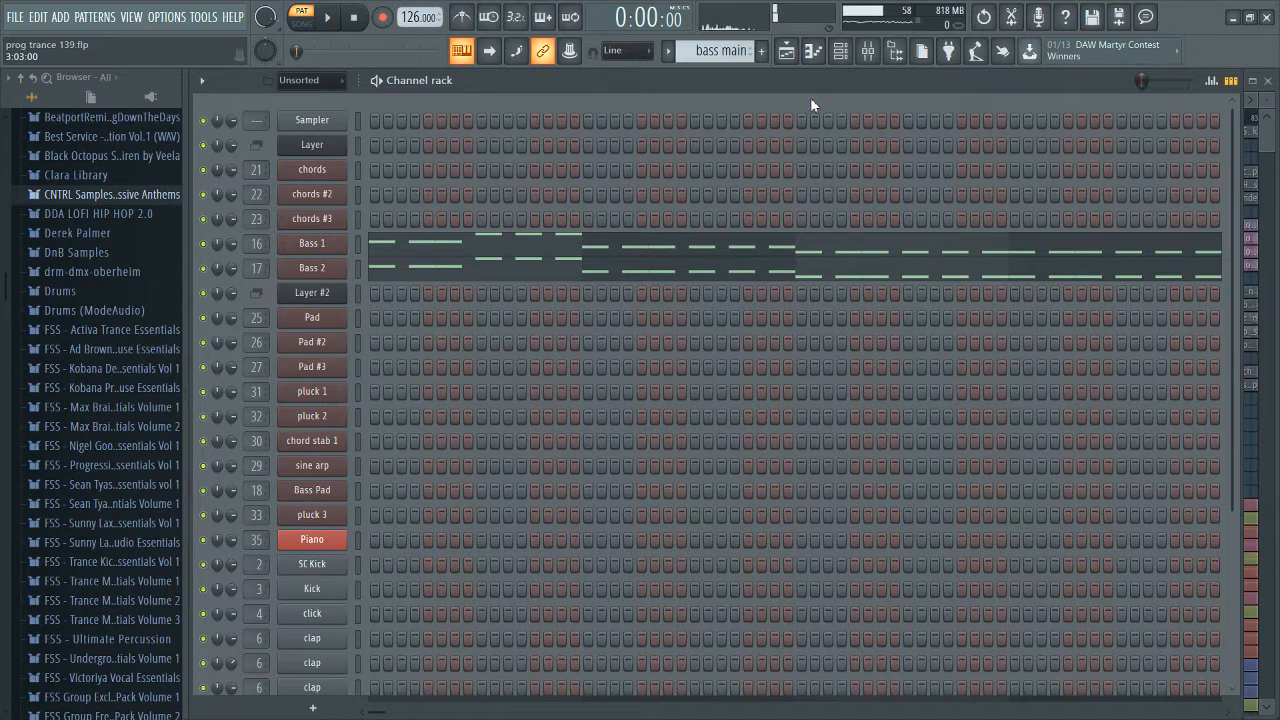
left_click(500, 245)
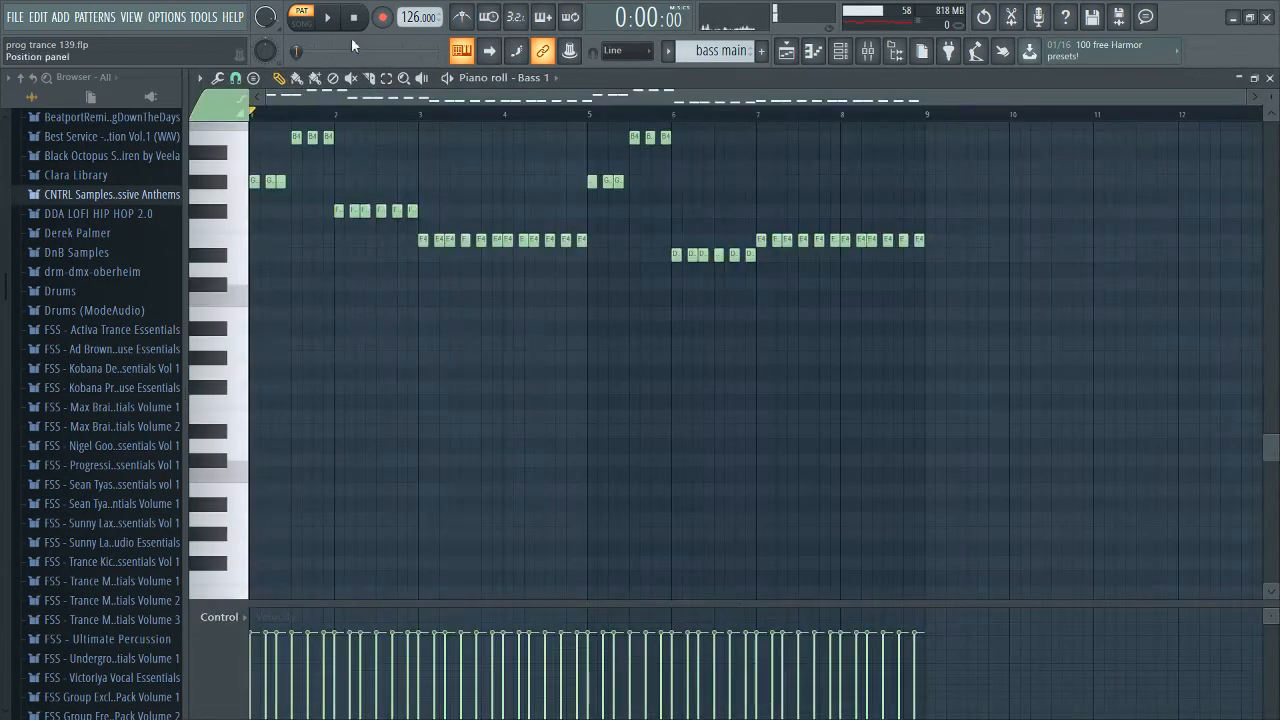
key("space")
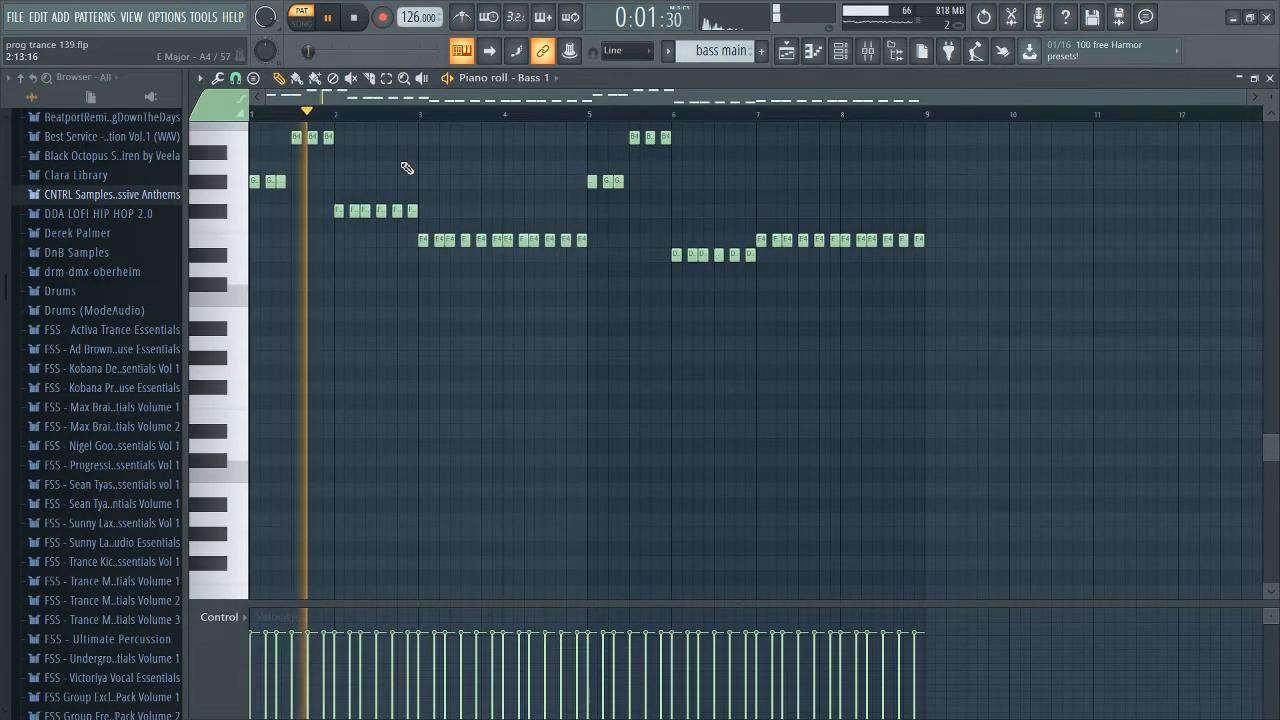
scroll(318, 228, "up", 2)
scroll(234, 286, "up", 3)
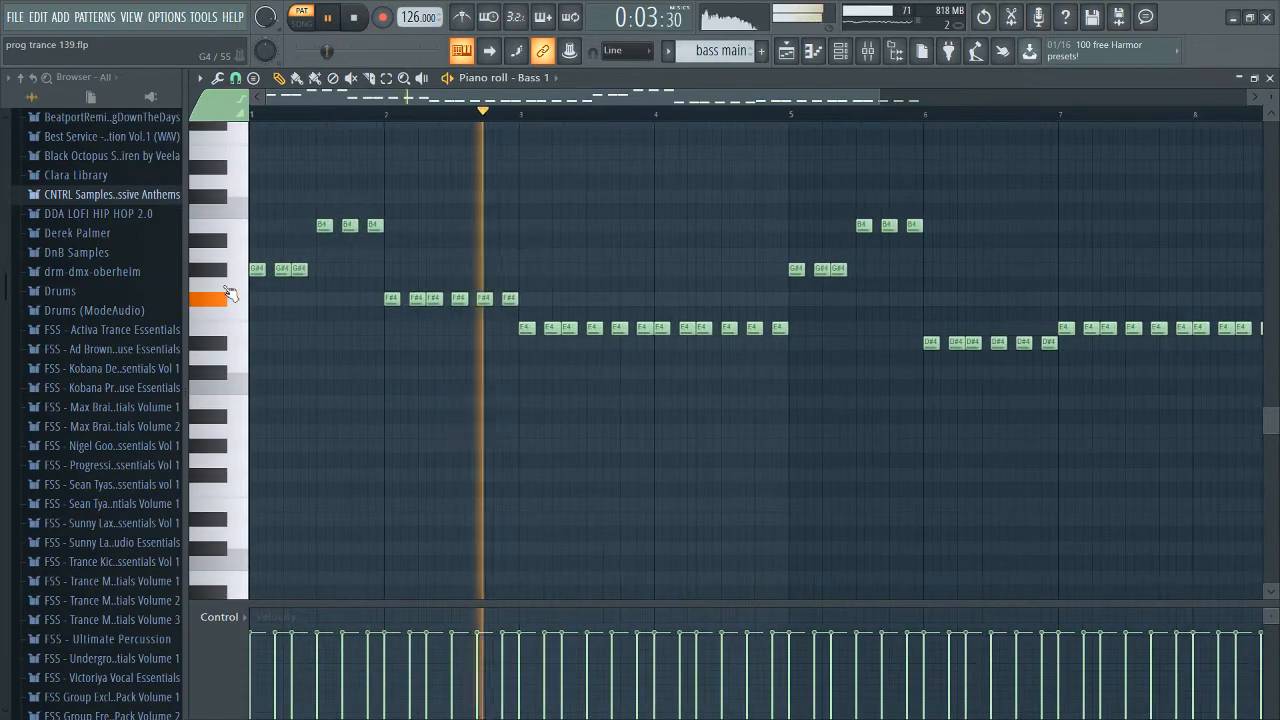
key("space")
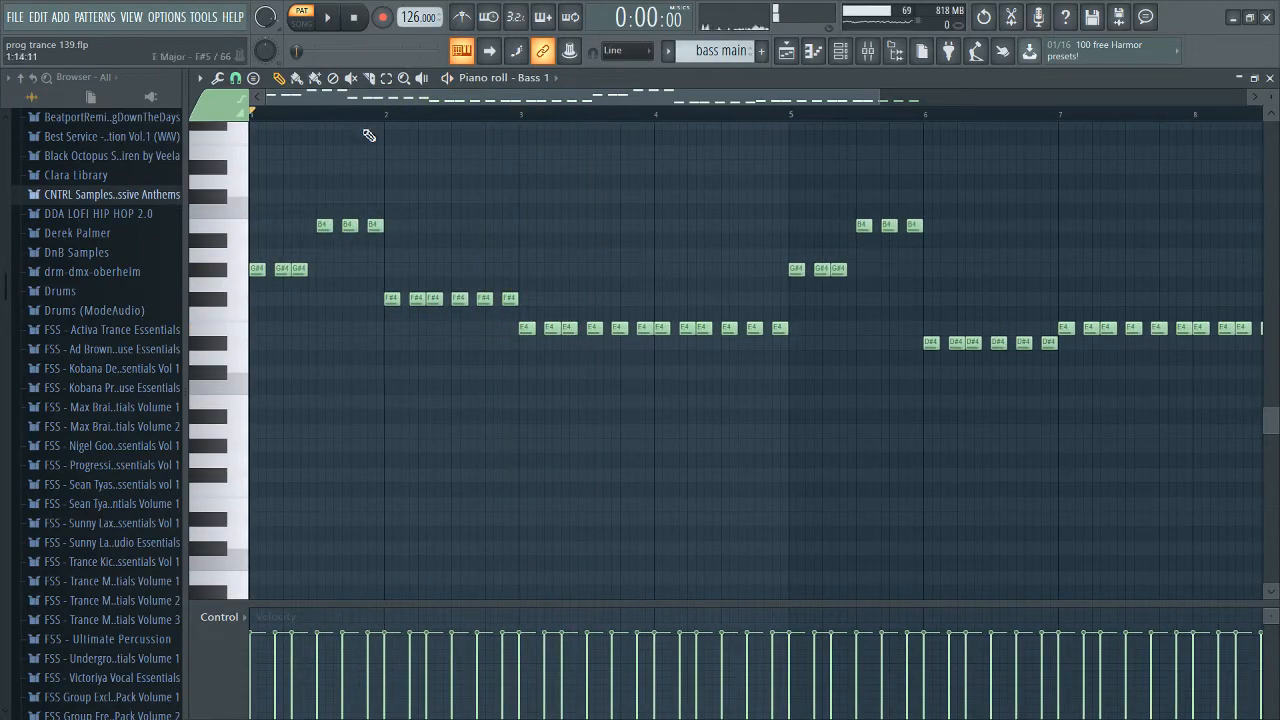
Step: Open Bass 1's Sylenth1 from the channel rack and compare its Part A and Part B oscillators, finishing on Part A
key("F6")
left_click(303, 245)
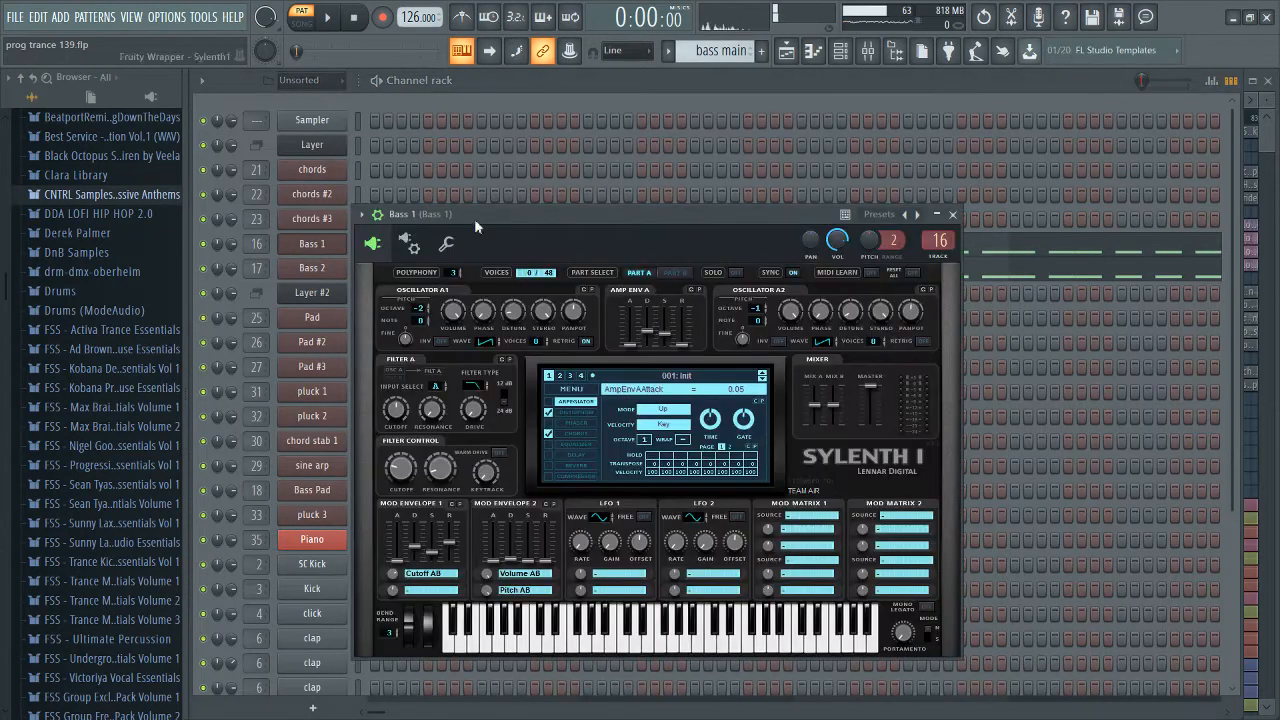
left_click_drag(522, 215, 702, 260)
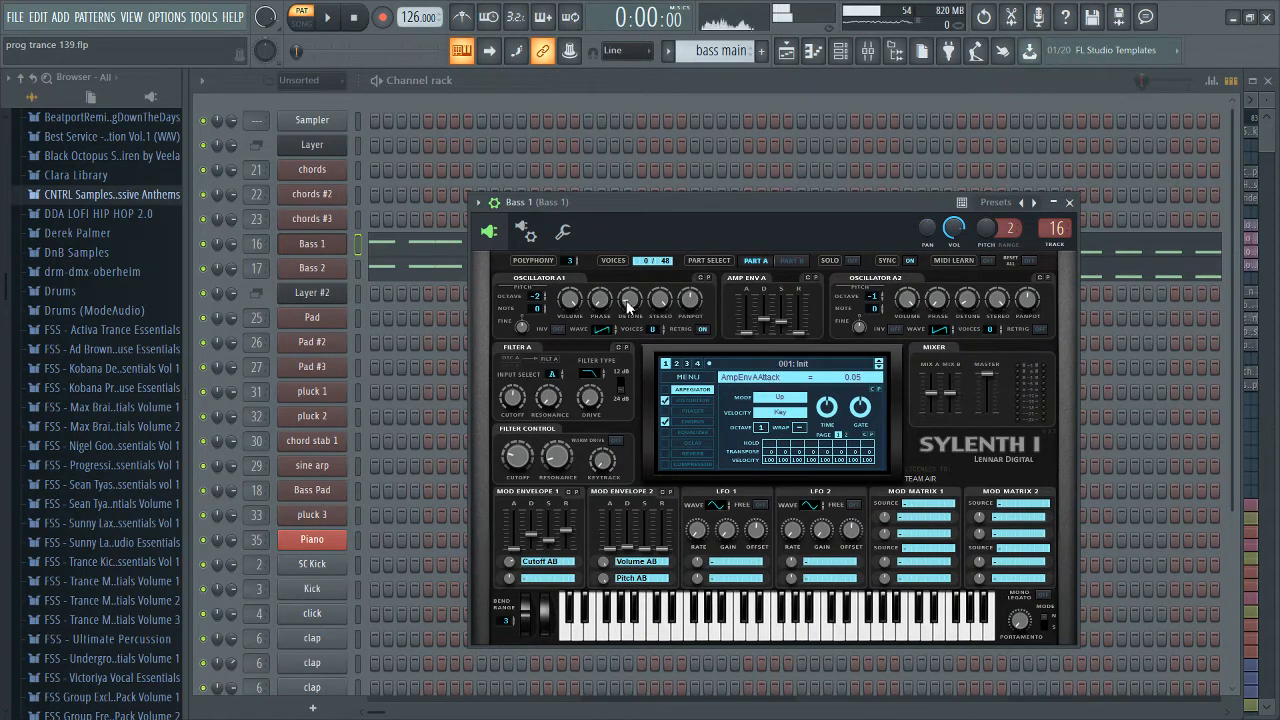
left_click(800, 262)
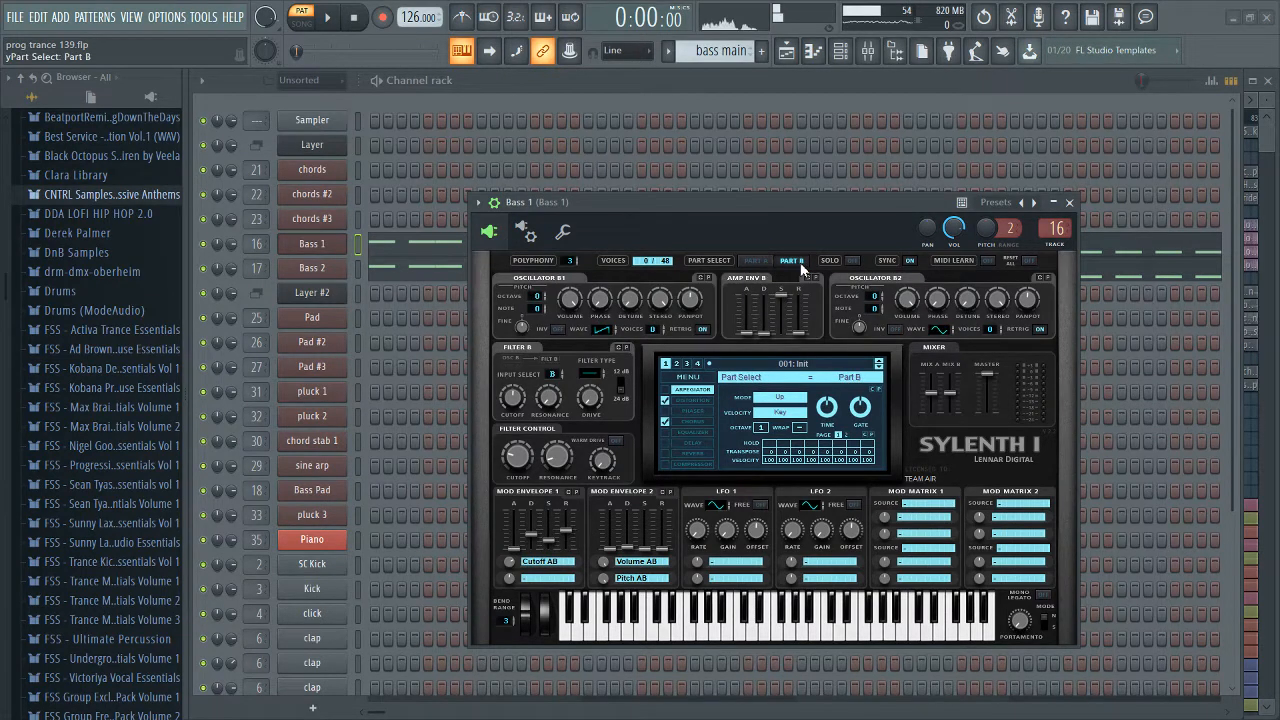
left_click(756, 261)
left_click(786, 261)
left_click(785, 258)
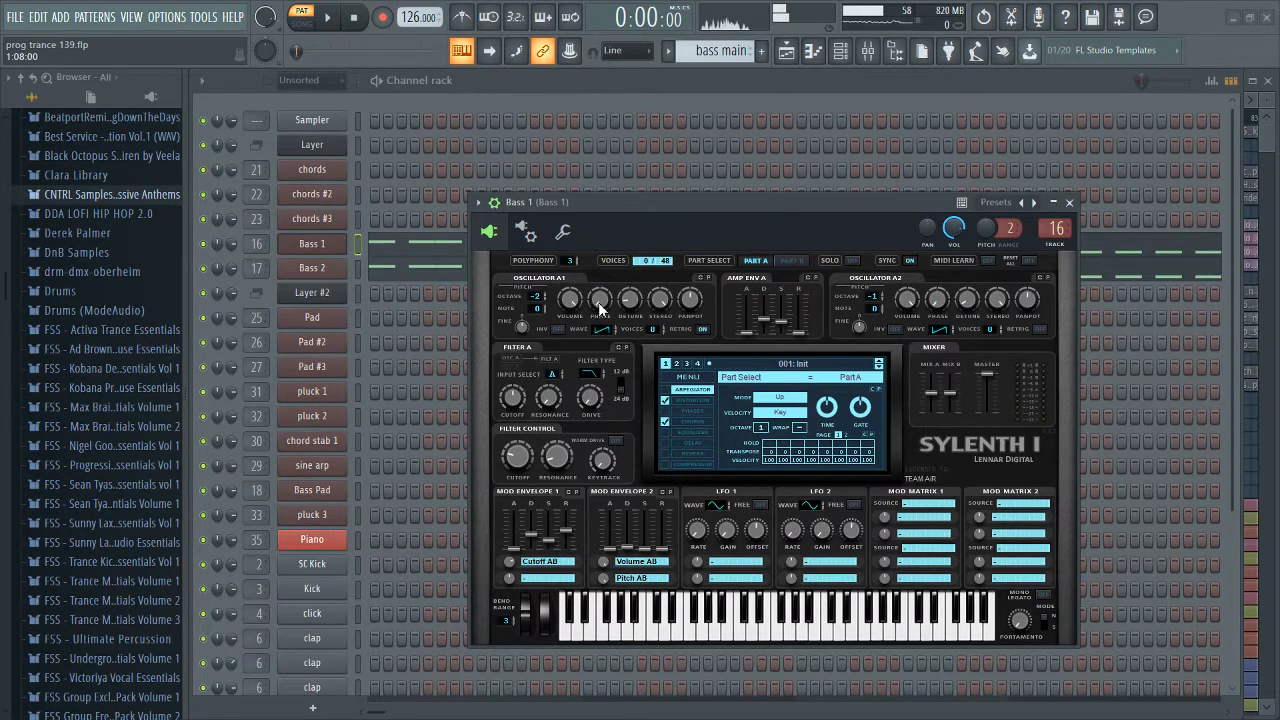
left_click_drag(696, 204, 681, 175)
left_click(777, 232)
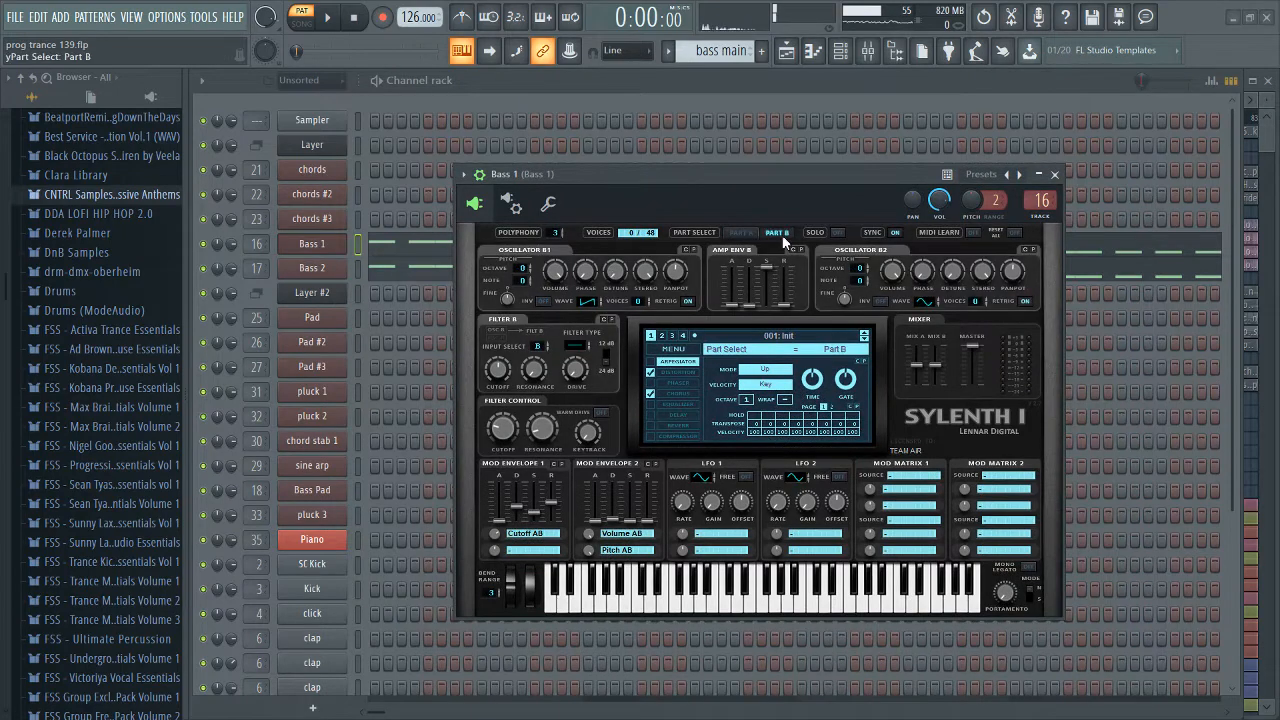
left_click(776, 236)
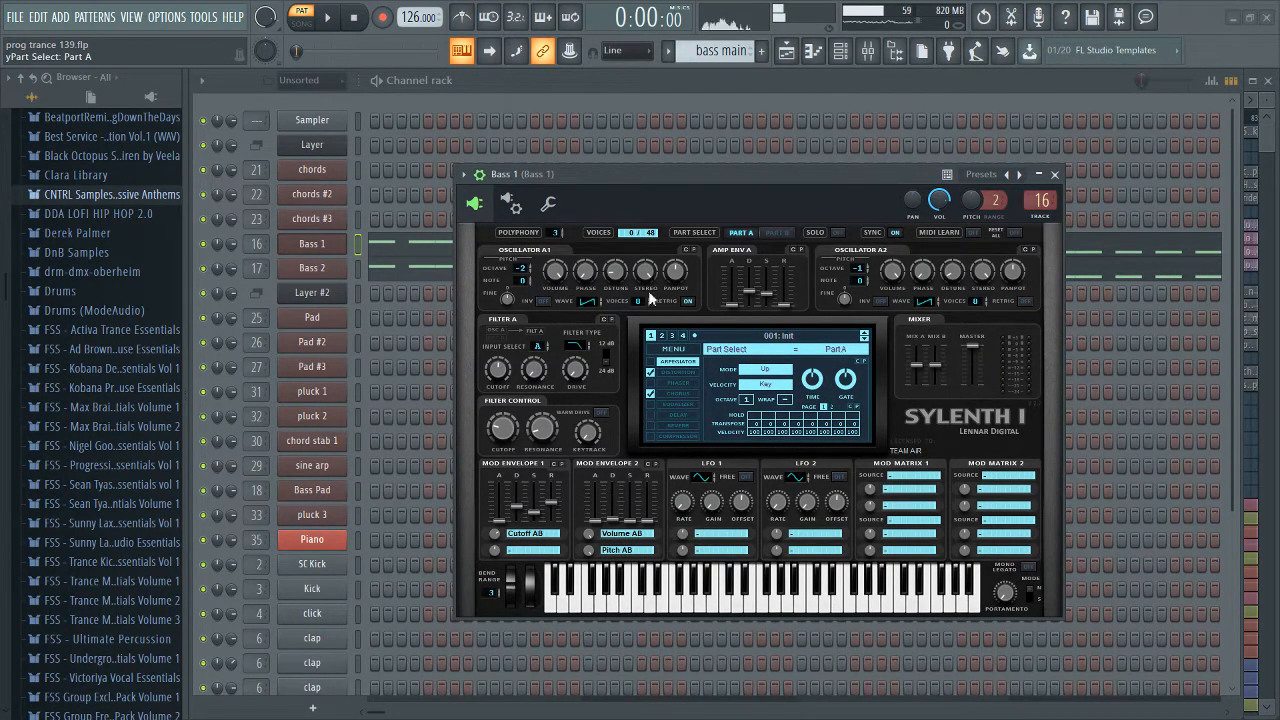
mouse_move(764, 175)
left_mouse_down()
mouse_move(856, 205)
mouse_move(772, 175)
left_mouse_up()
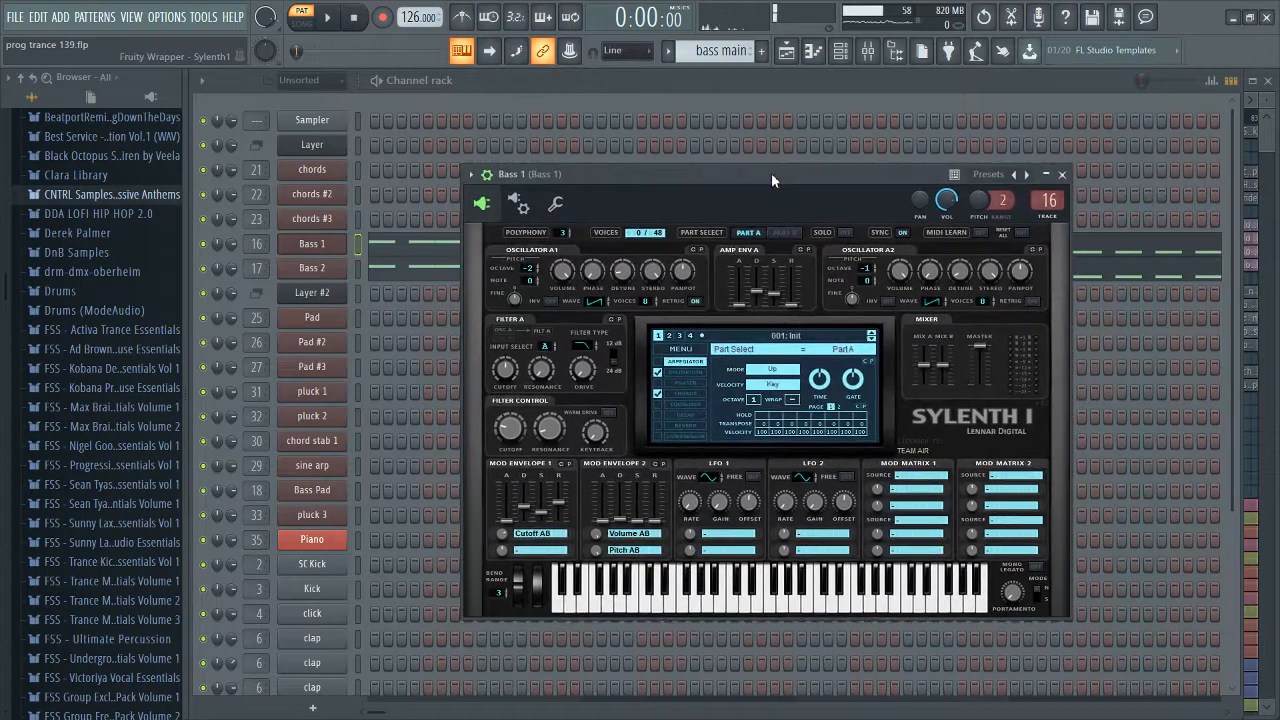
mouse_move(673, 196)
left_mouse_down()
mouse_move(665, 307)
mouse_move(687, 175)
left_mouse_up()
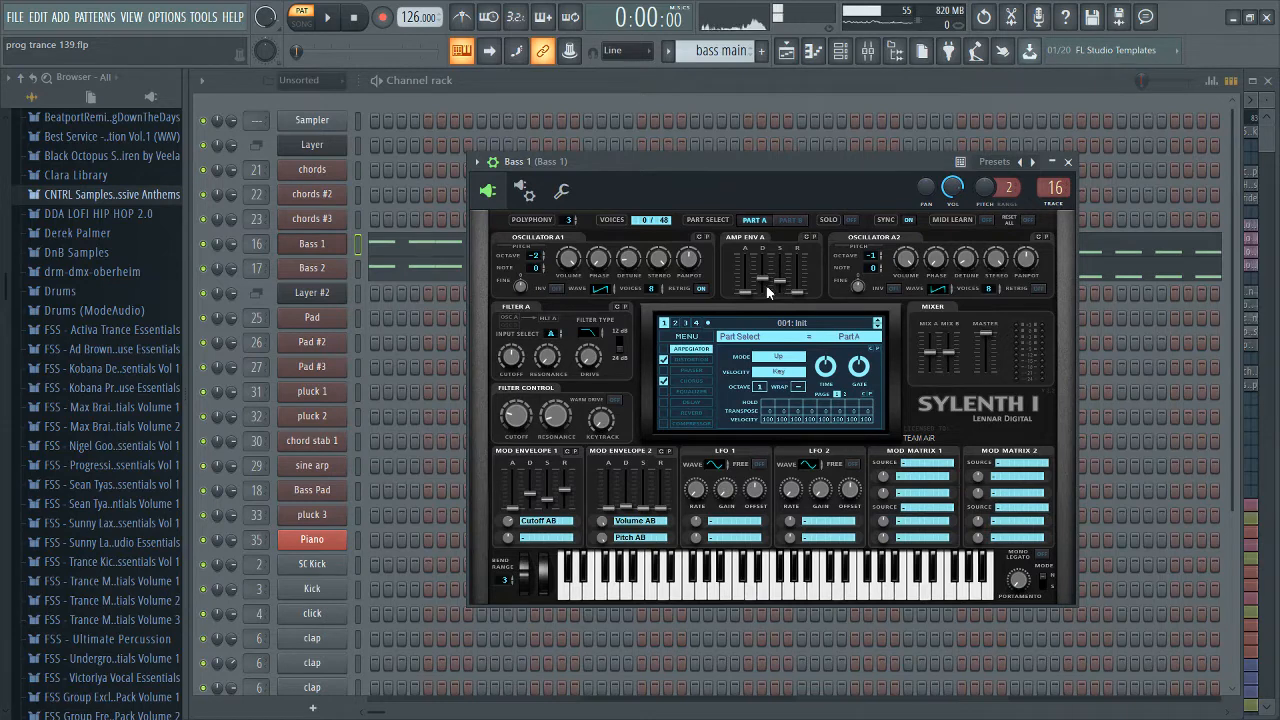
Step: Show Bass 1's distortion settings in Sylenth1 and audition a note with the distortion on and off, leaving it on
left_click(702, 360)
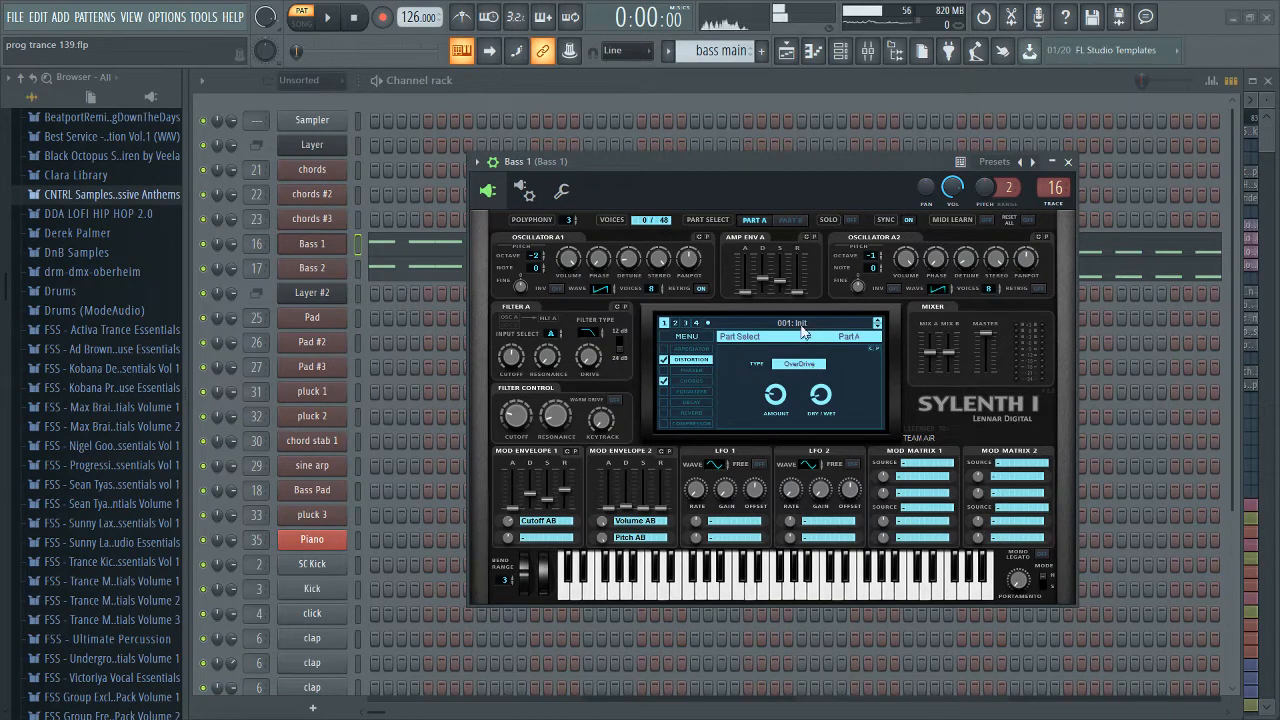
key("z")
key("z")
key("z")
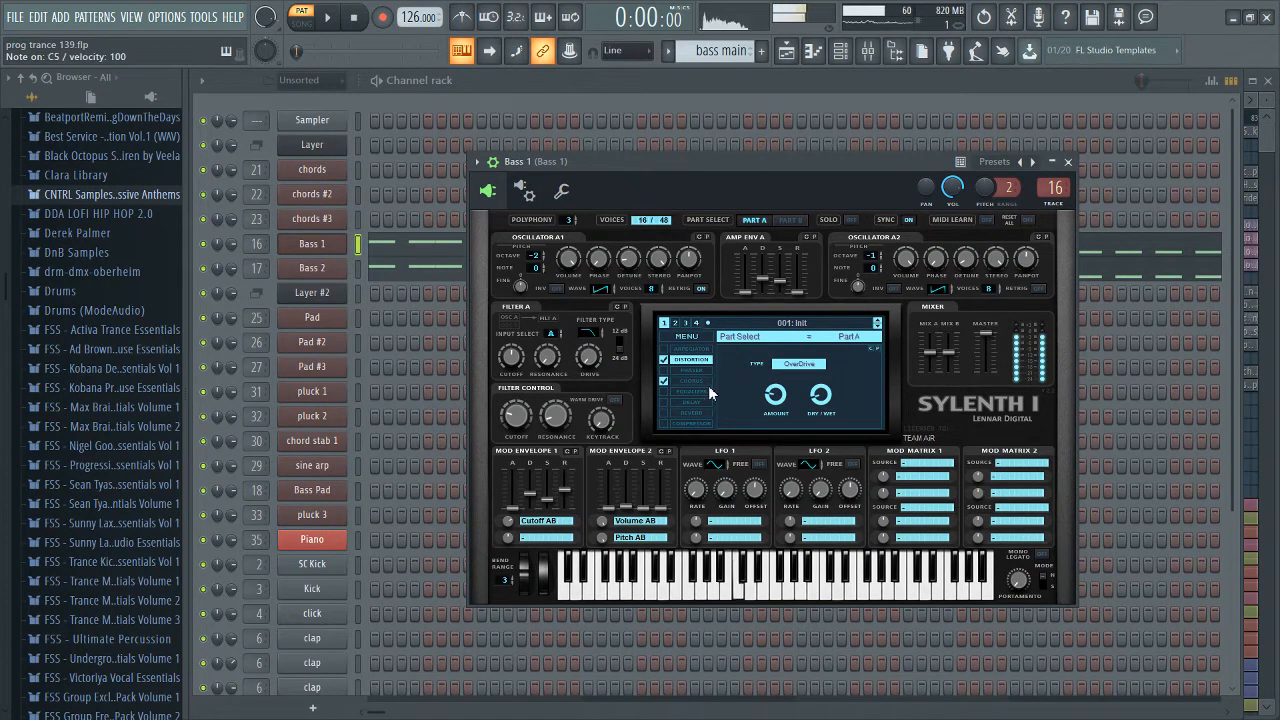
key("z")
left_click(664, 360)
left_click(664, 360)
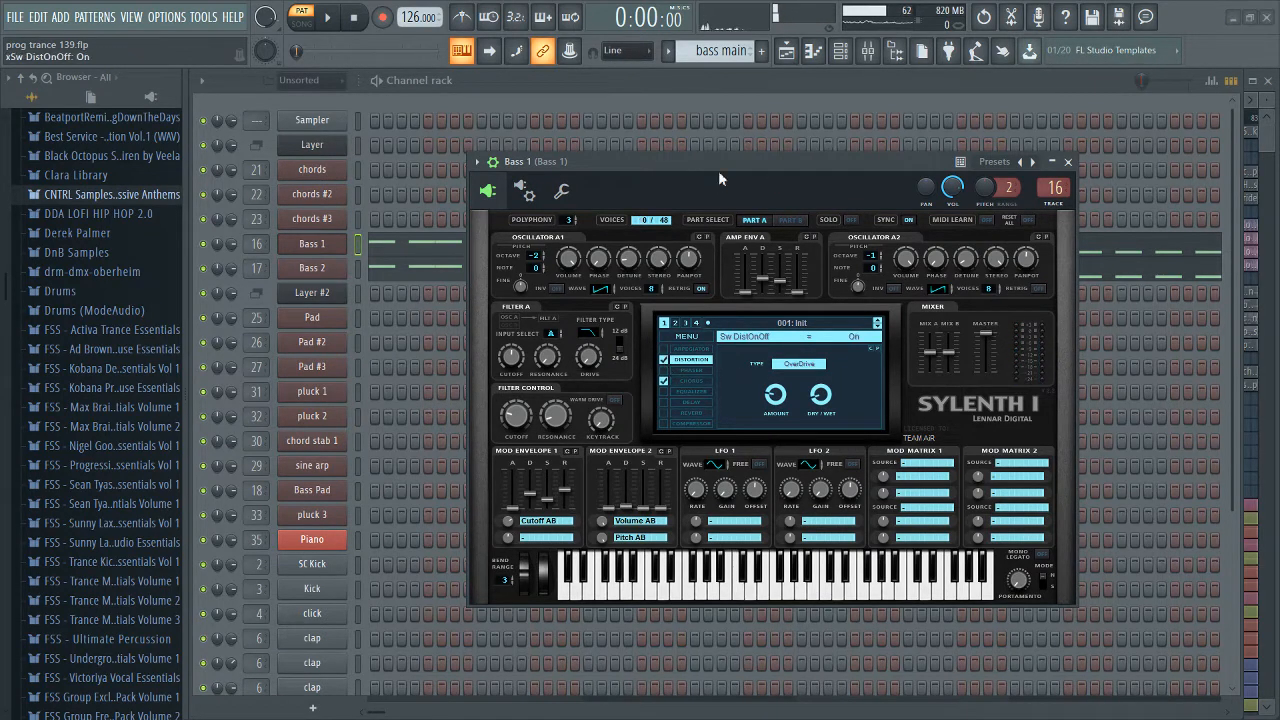
left_click(664, 360)
key("z")
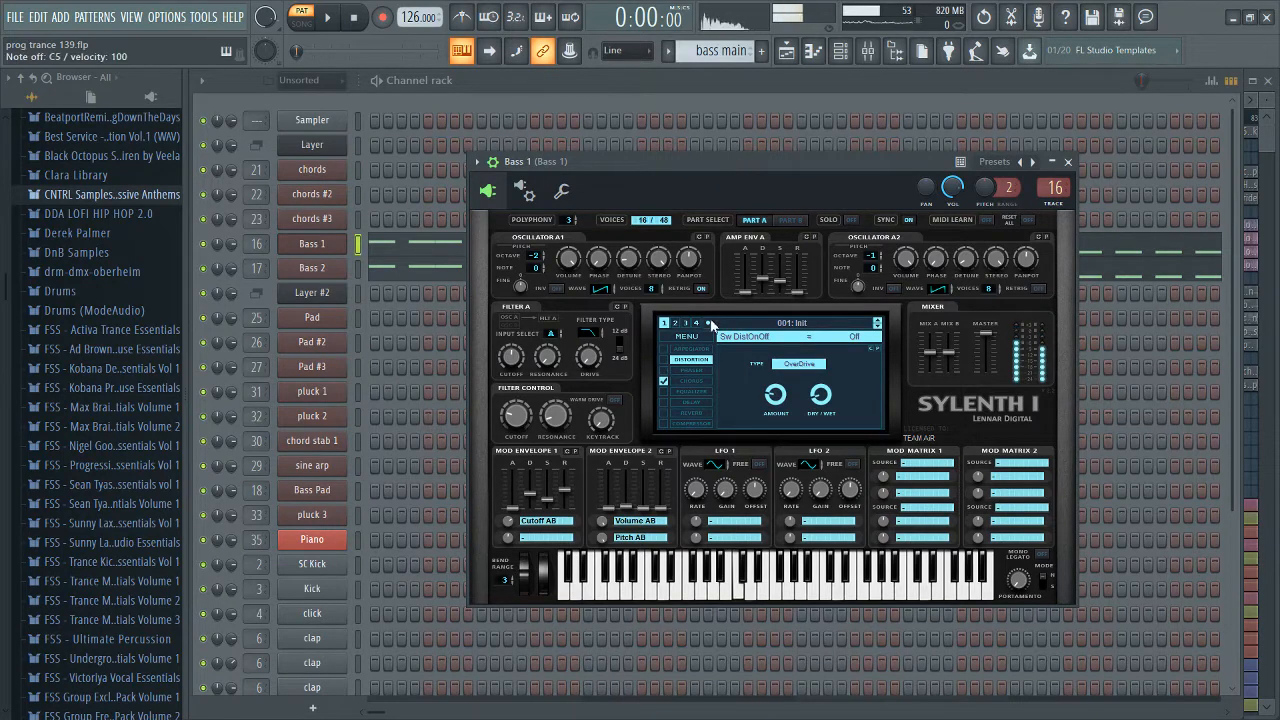
left_click(669, 358)
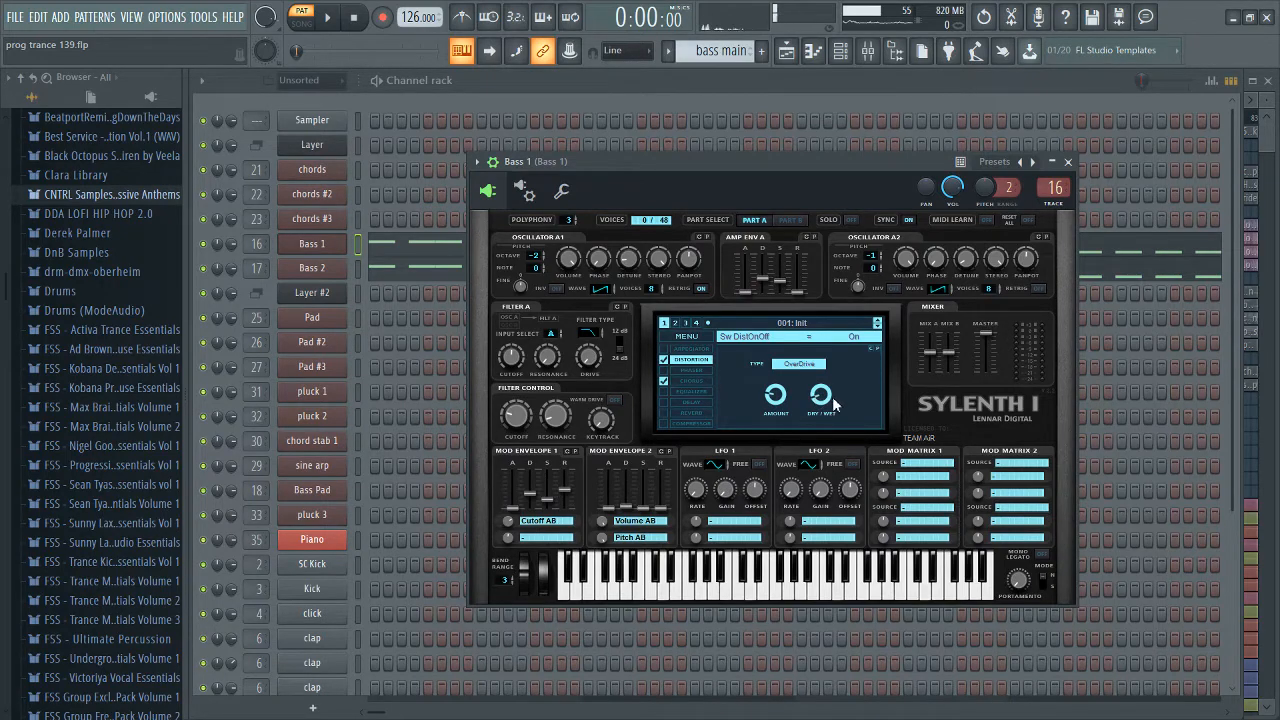
Step: Inspect the detune of oscillators A2 and A1 and the Filter A type in Bass 1's Sylenth1
mouse_move(800, 192)
left_mouse_down()
mouse_move(812, 213)
mouse_move(789, 179)
left_mouse_up()
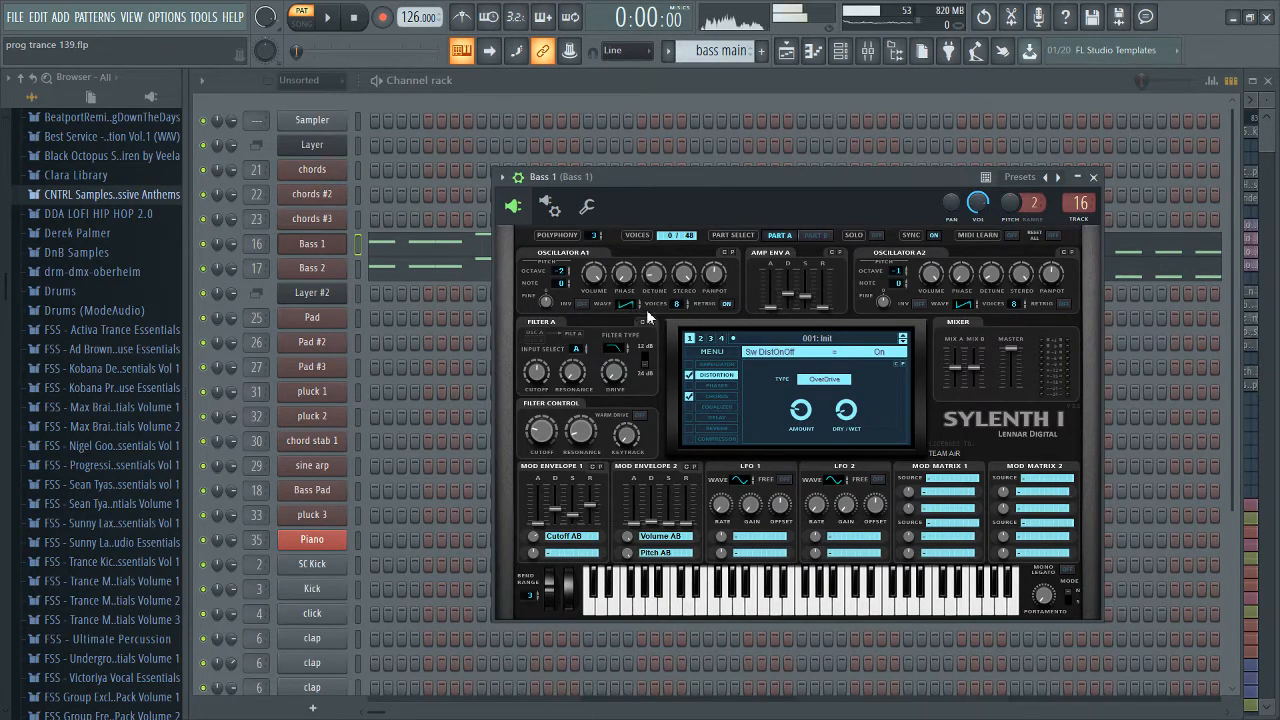
left_click_drag(893, 173, 890, 174)
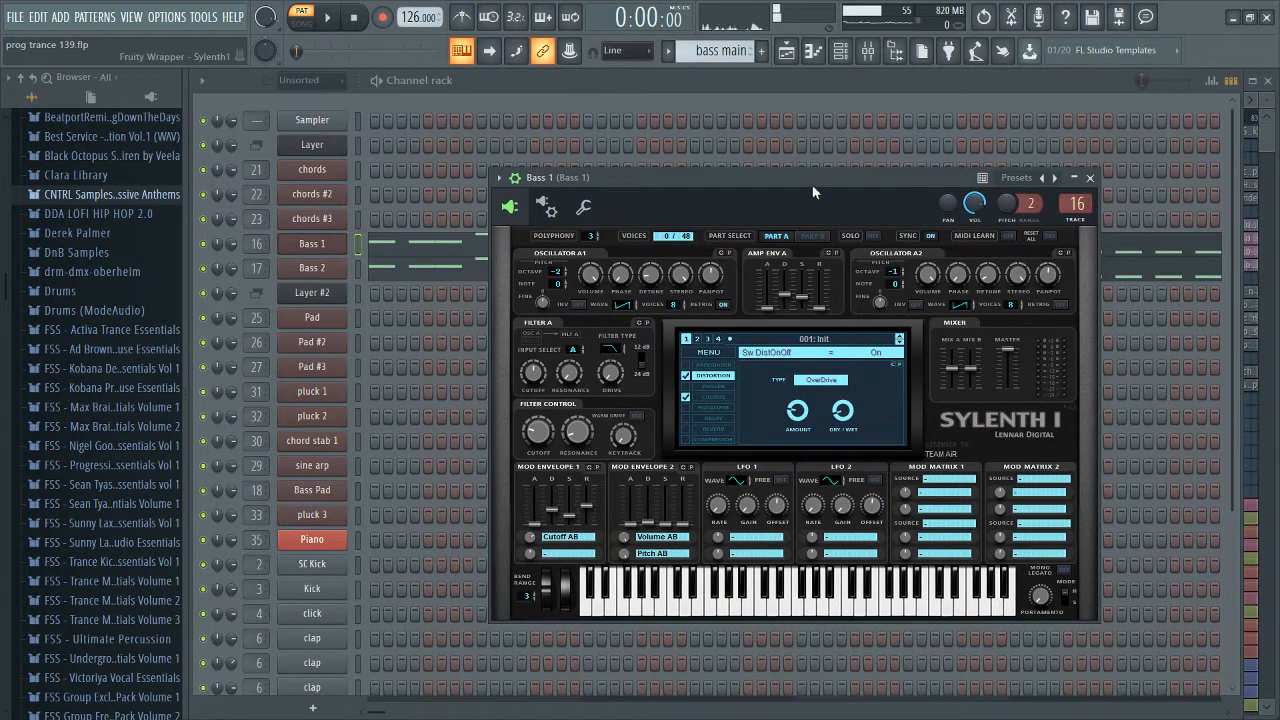
left_click_drag(812, 184, 830, 195)
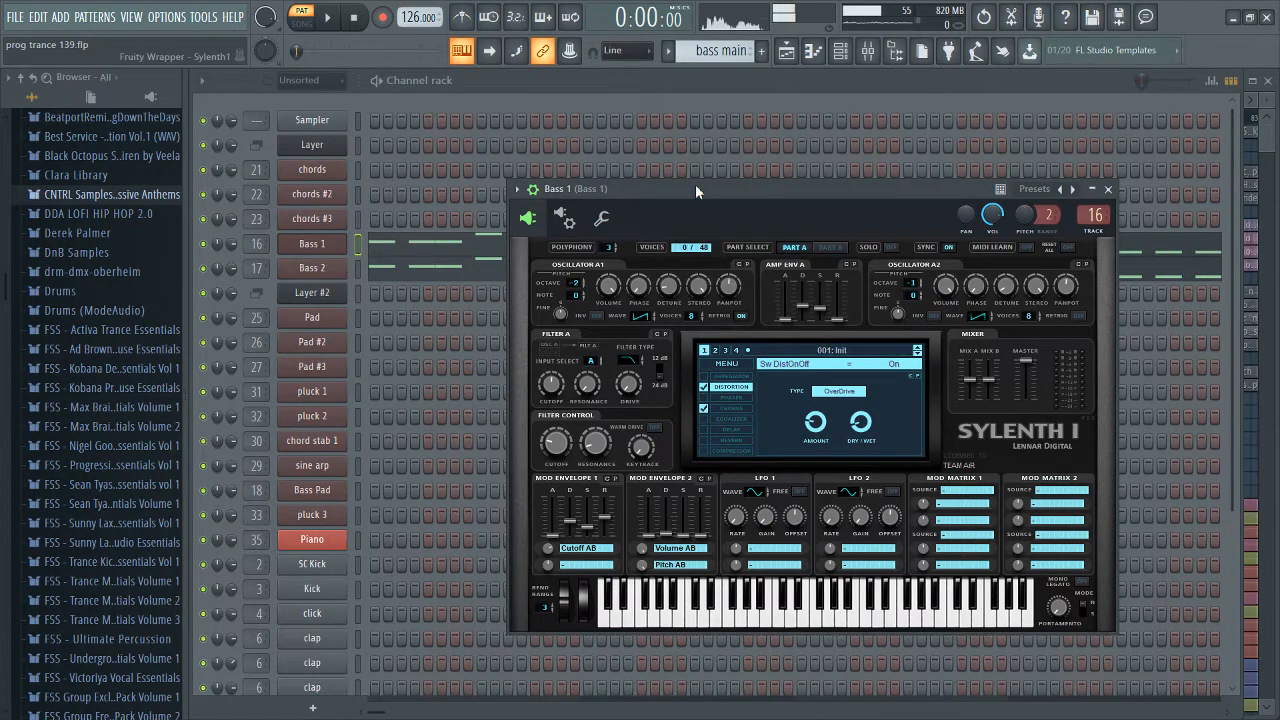
left_click_drag(695, 185, 708, 195)
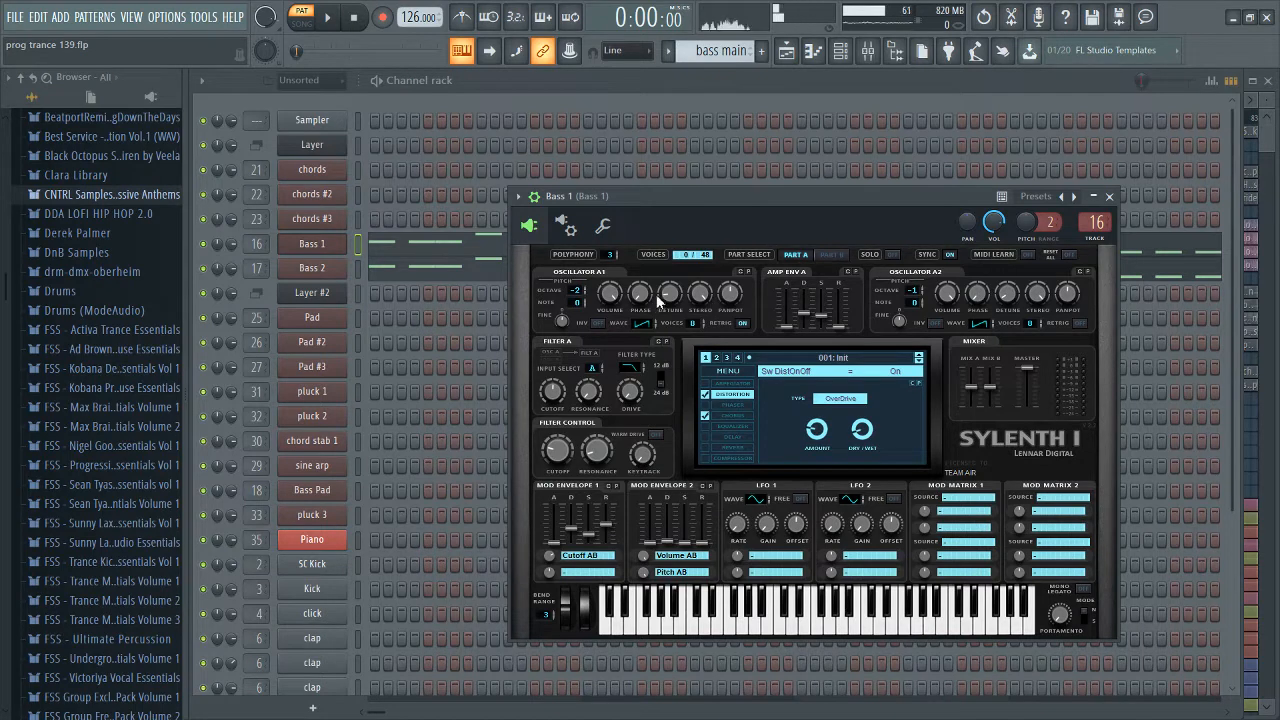
left_click(1015, 298)
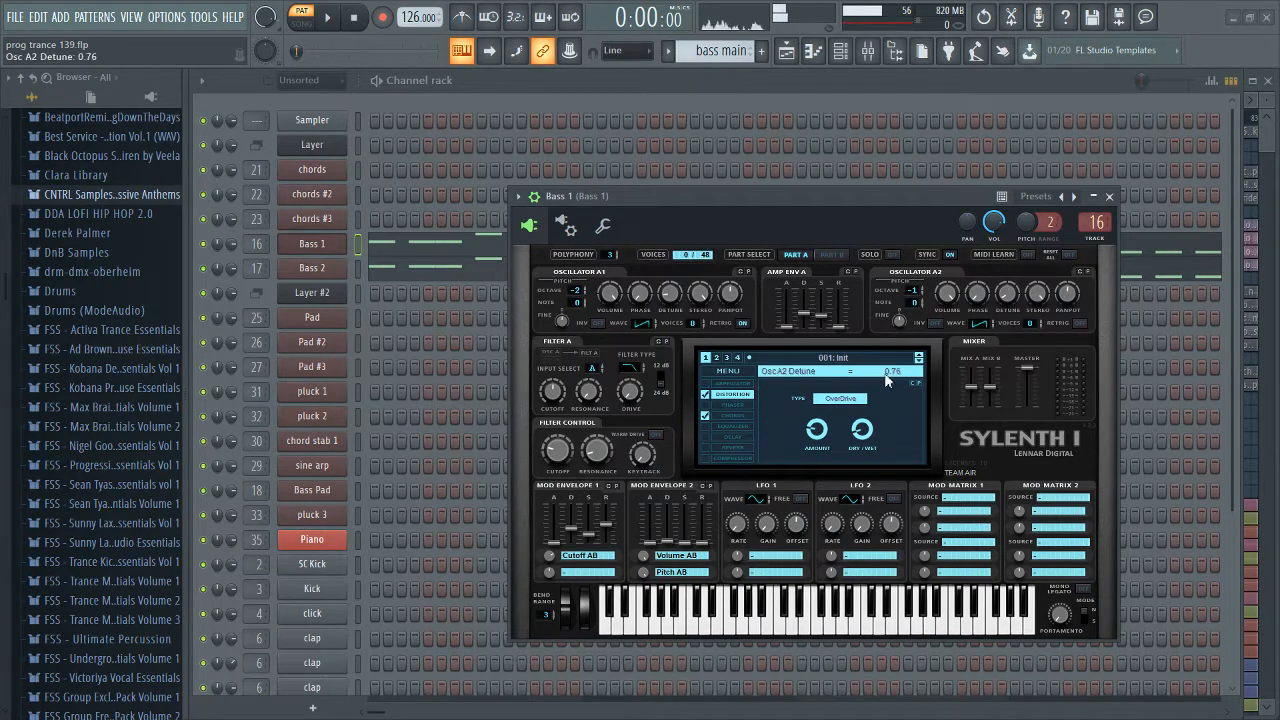
left_click(668, 299)
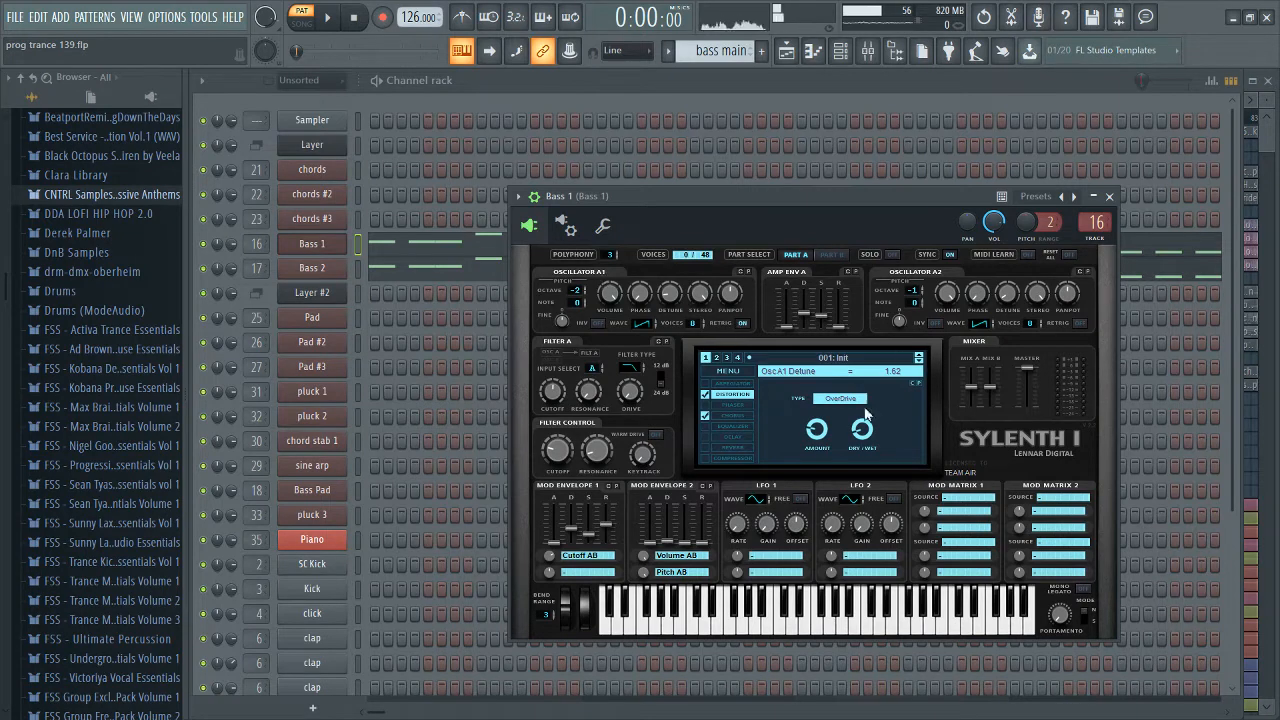
left_click(638, 369)
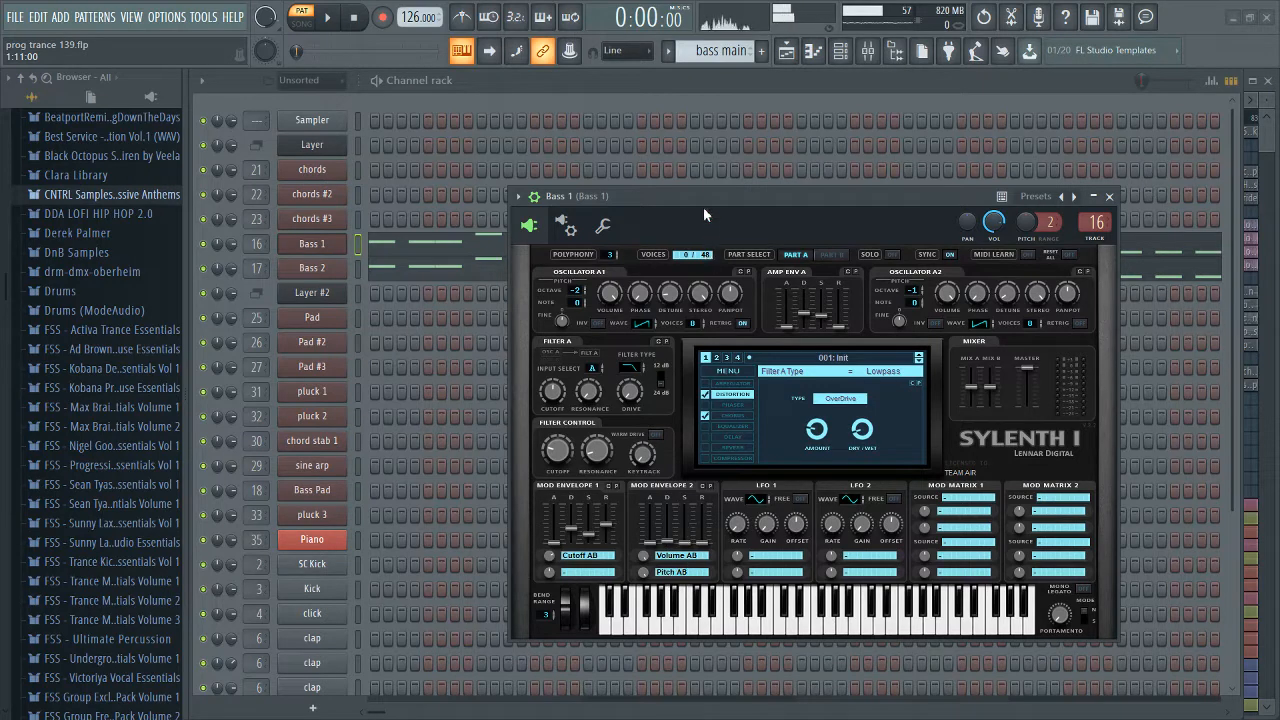
Step: Audition notes on Bass 1 while inspecting Mod Envelope 2's decay and its modulation amount on Pitch AB
key("z")
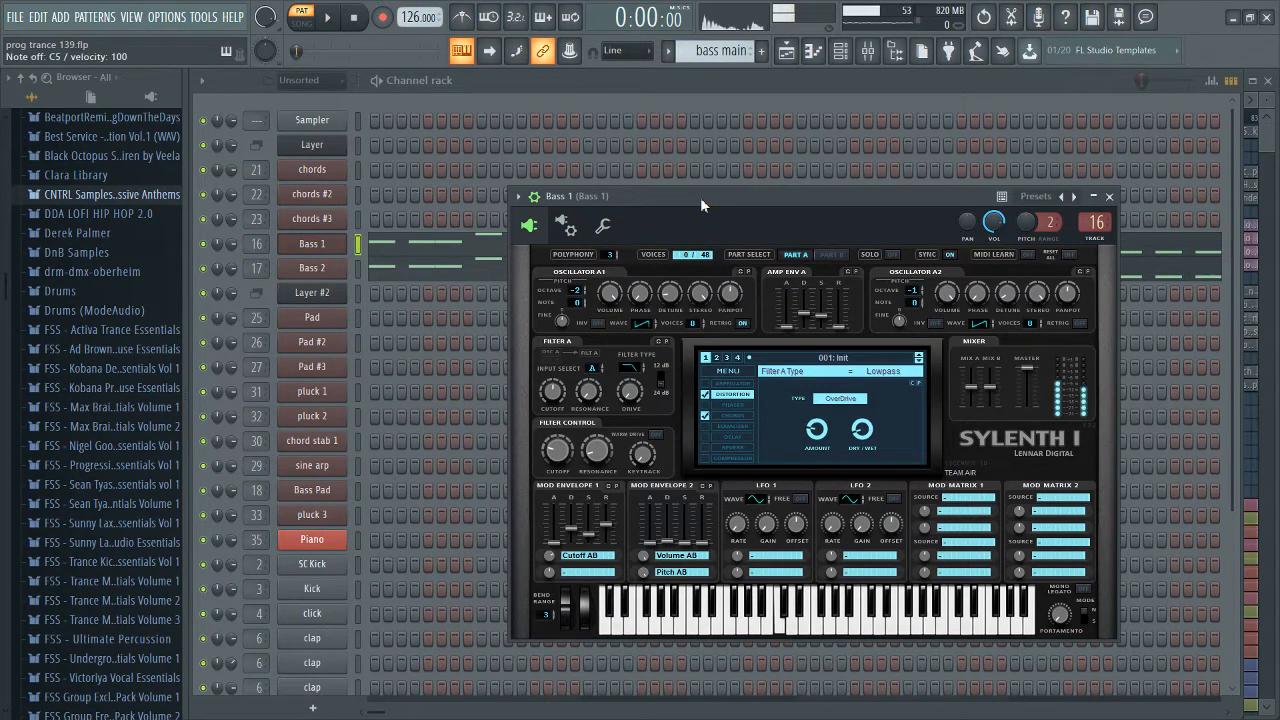
key("z")
key("z")
key("z")
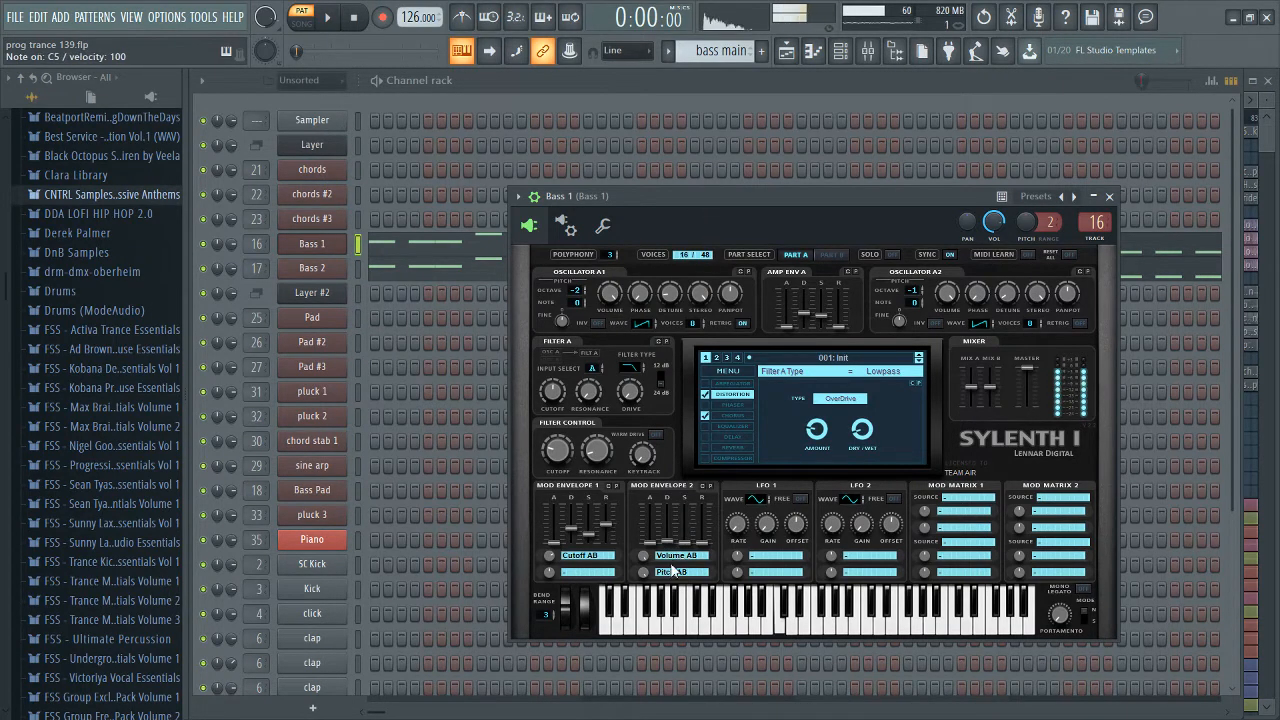
key("z")
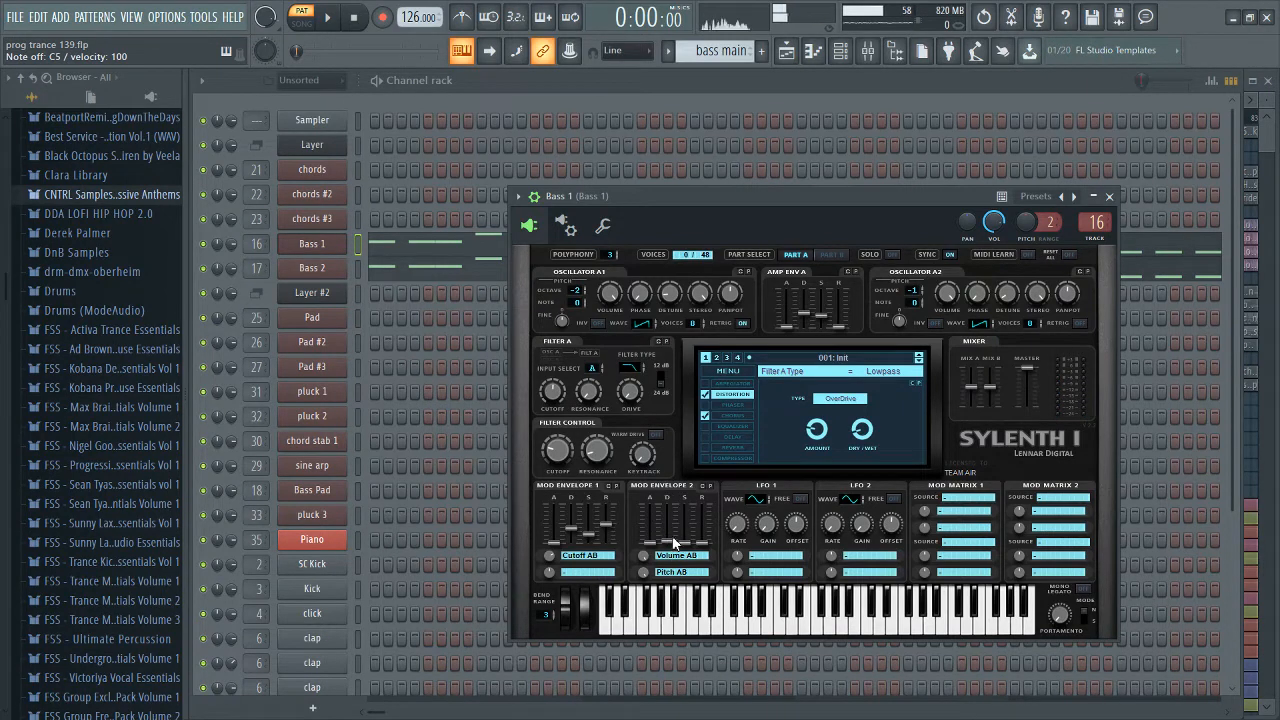
left_click(675, 543)
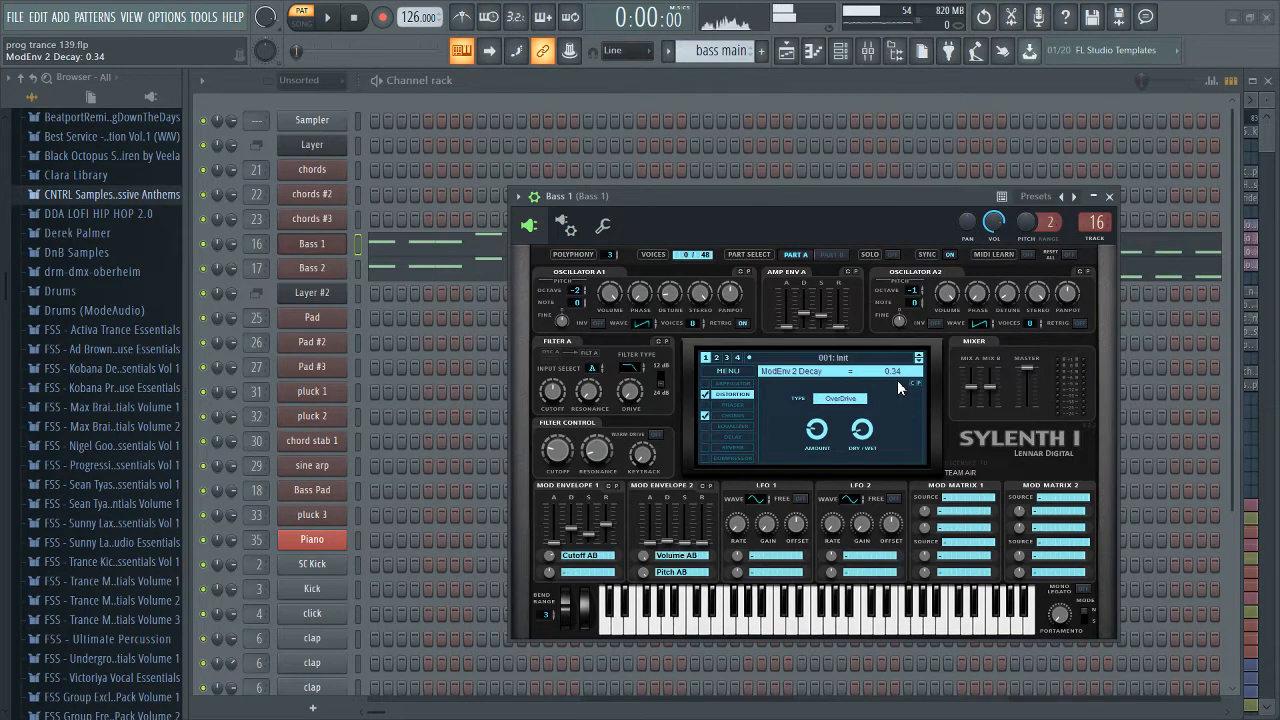
left_click(646, 573)
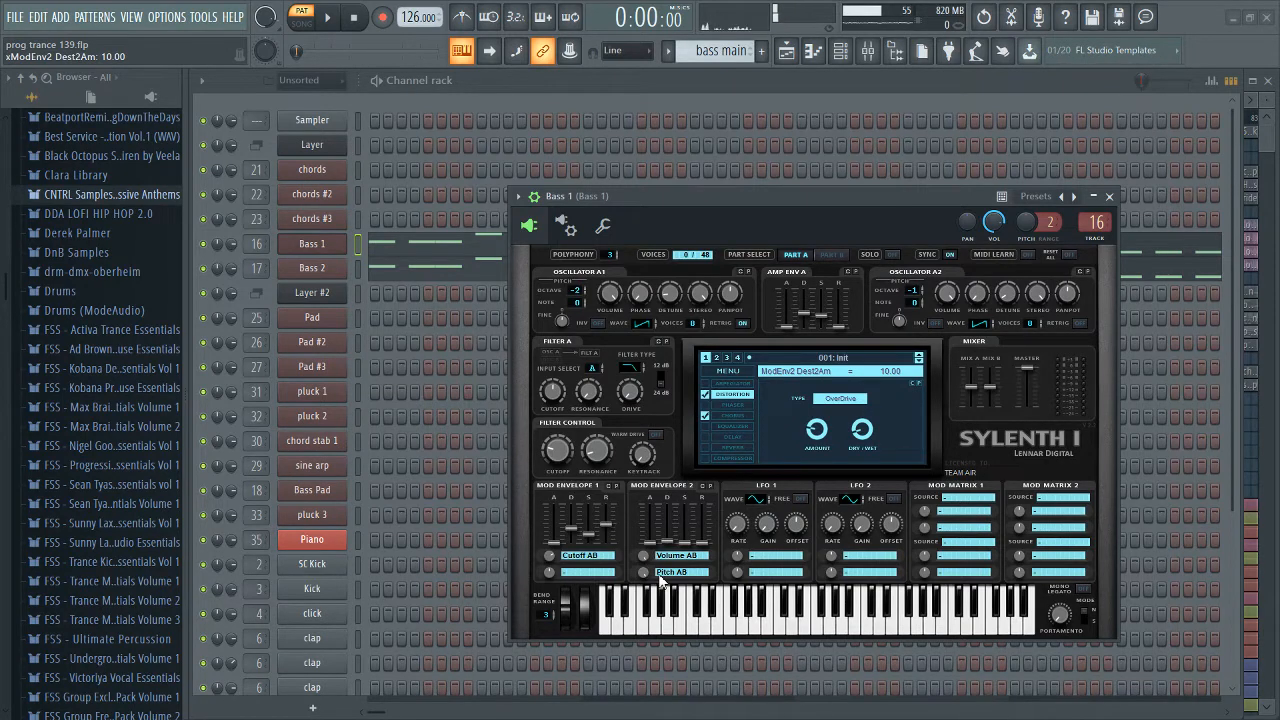
left_click(767, 192)
key("b")
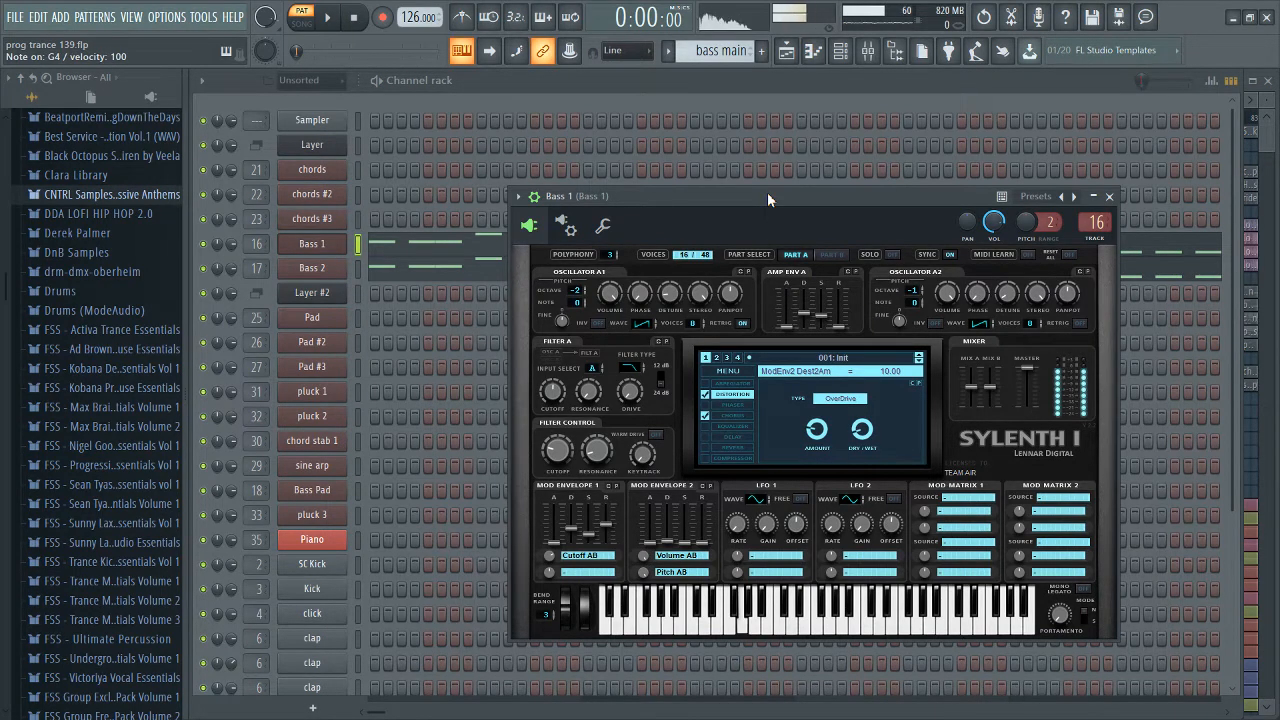
Step: Close Bass 1's synth window and open the Sylenth1 of the Bass 2 channel to view its settings
left_click(337, 250)
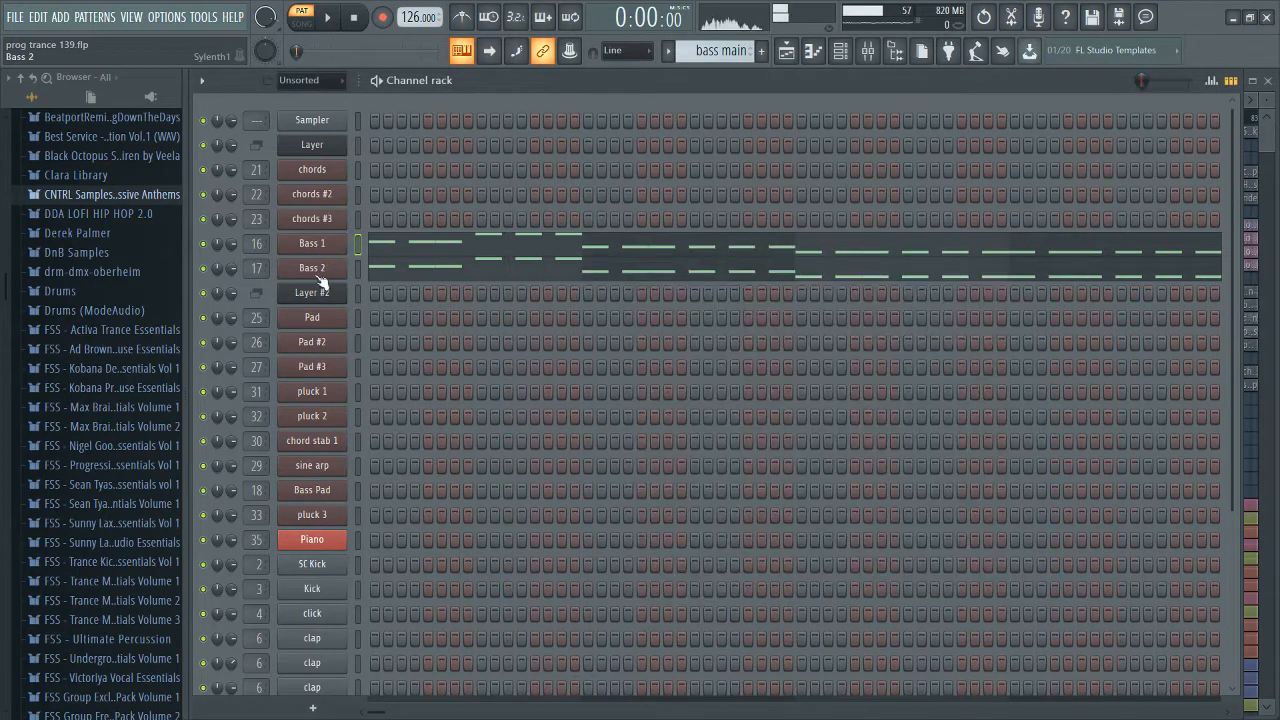
left_click(322, 270)
left_click_drag(633, 182, 716, 205)
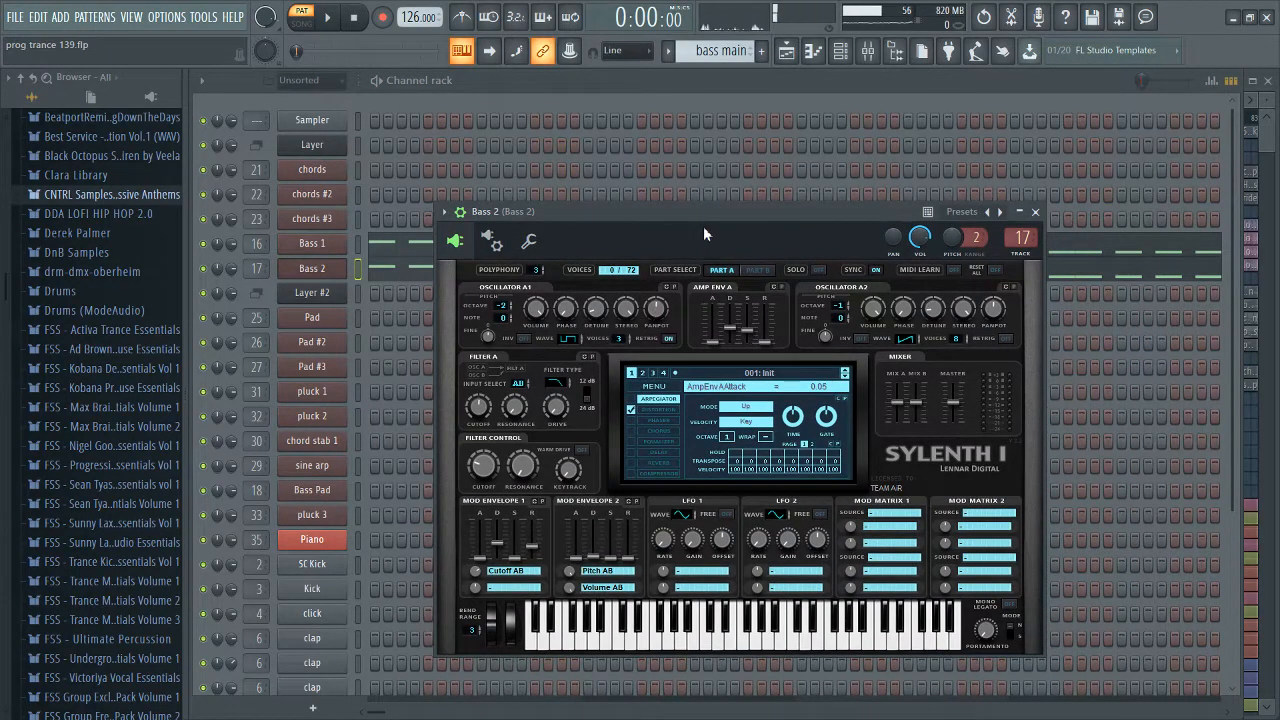
Step: Inspect the waveforms of oscillators A1 and A2 in Bass 2's Sylenth1 and audition a note
left_click_drag(700, 216, 710, 220)
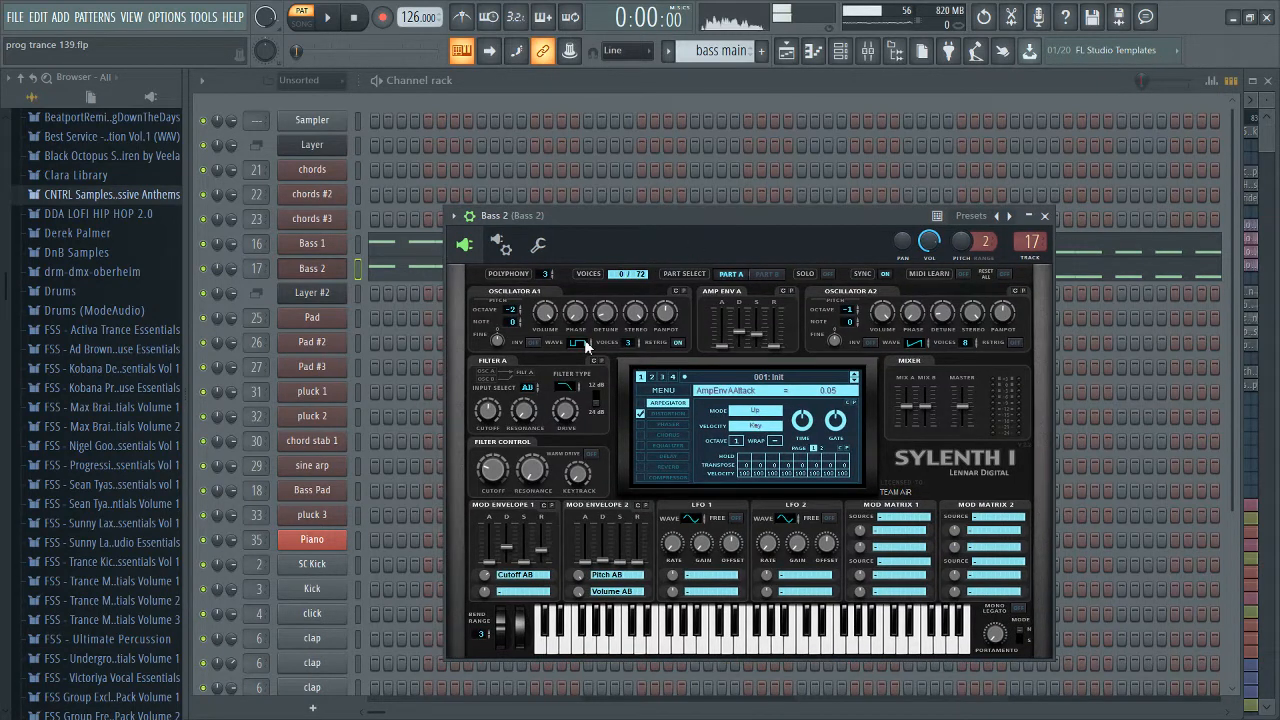
left_click(586, 344)
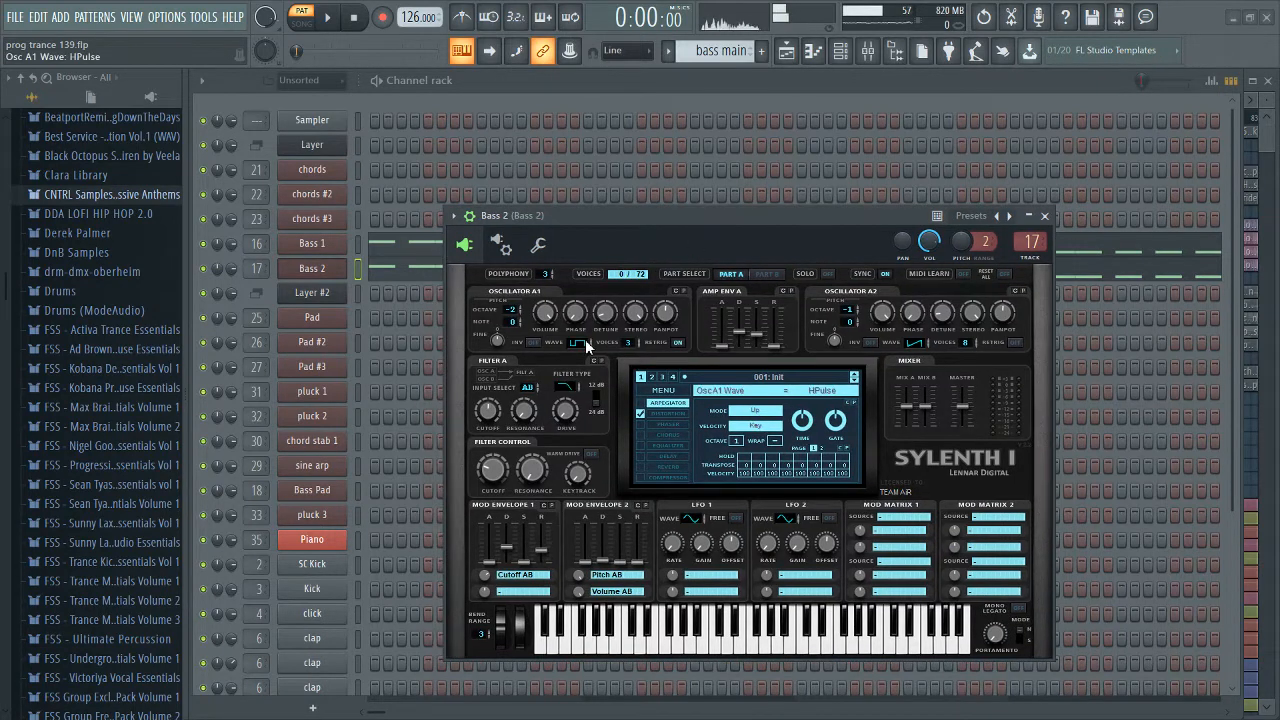
left_click(919, 342)
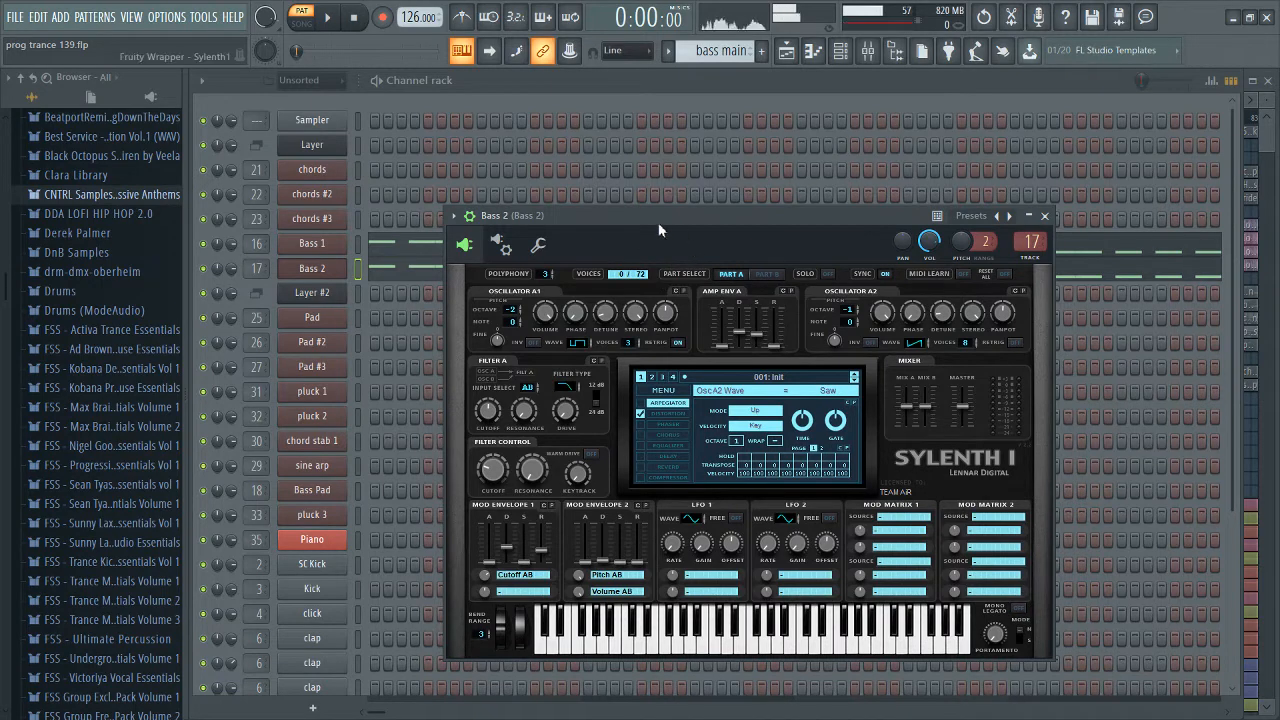
key("b")
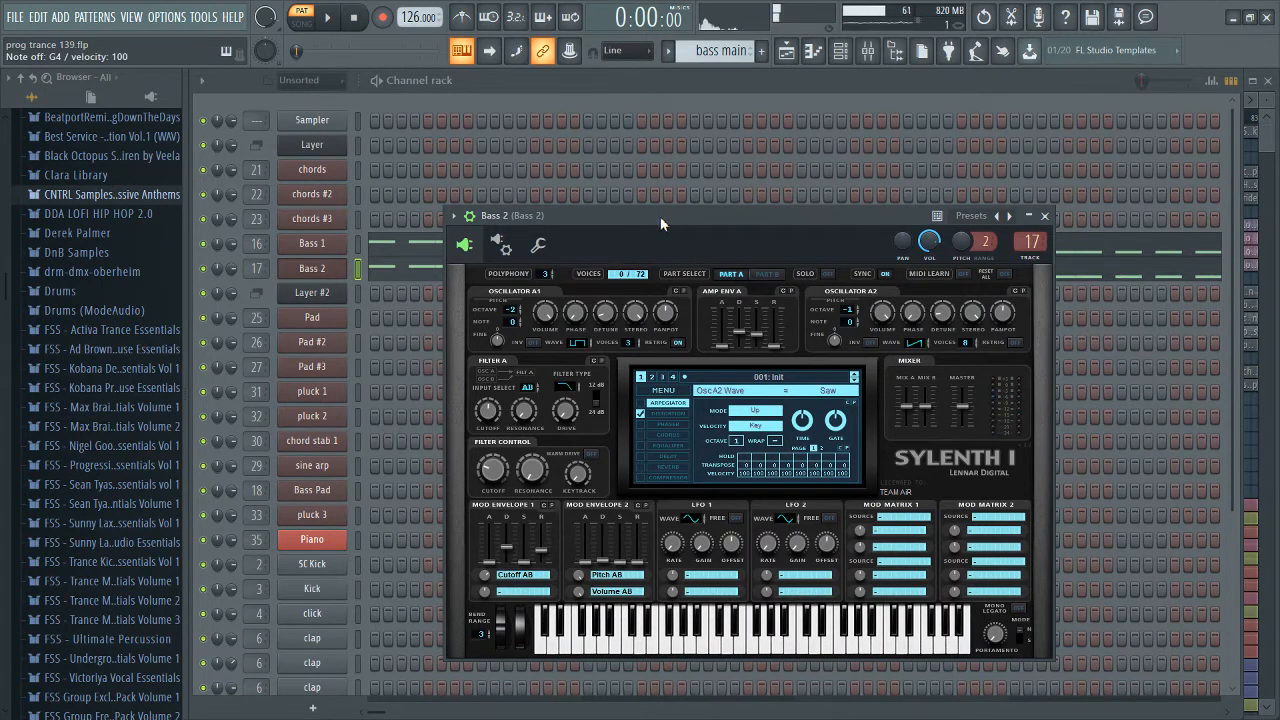
Step: Leave Bass 2's synth window and play back the bass main pattern to hear the two bass layers together
left_click(350, 270)
key("space")
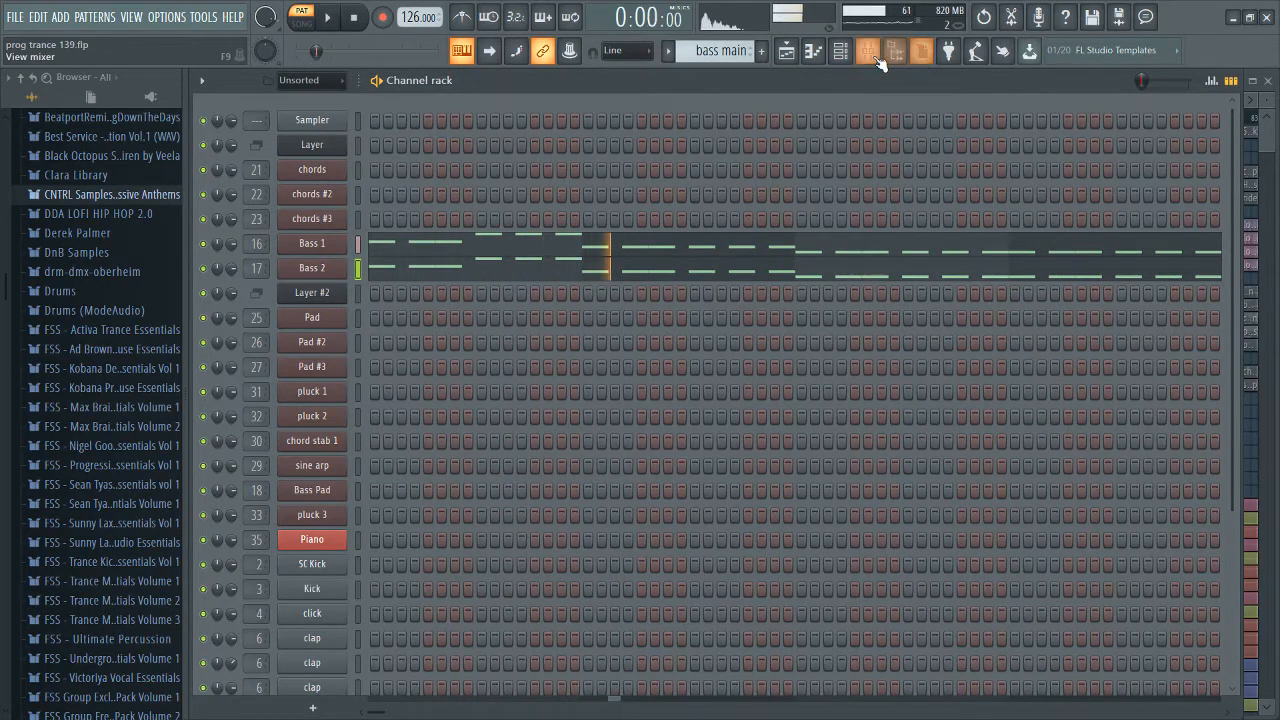
key("space")
Step: Show the mixer, select the Bass bus track and view its two Fruity parametric EQ 2 effects
key("F9")
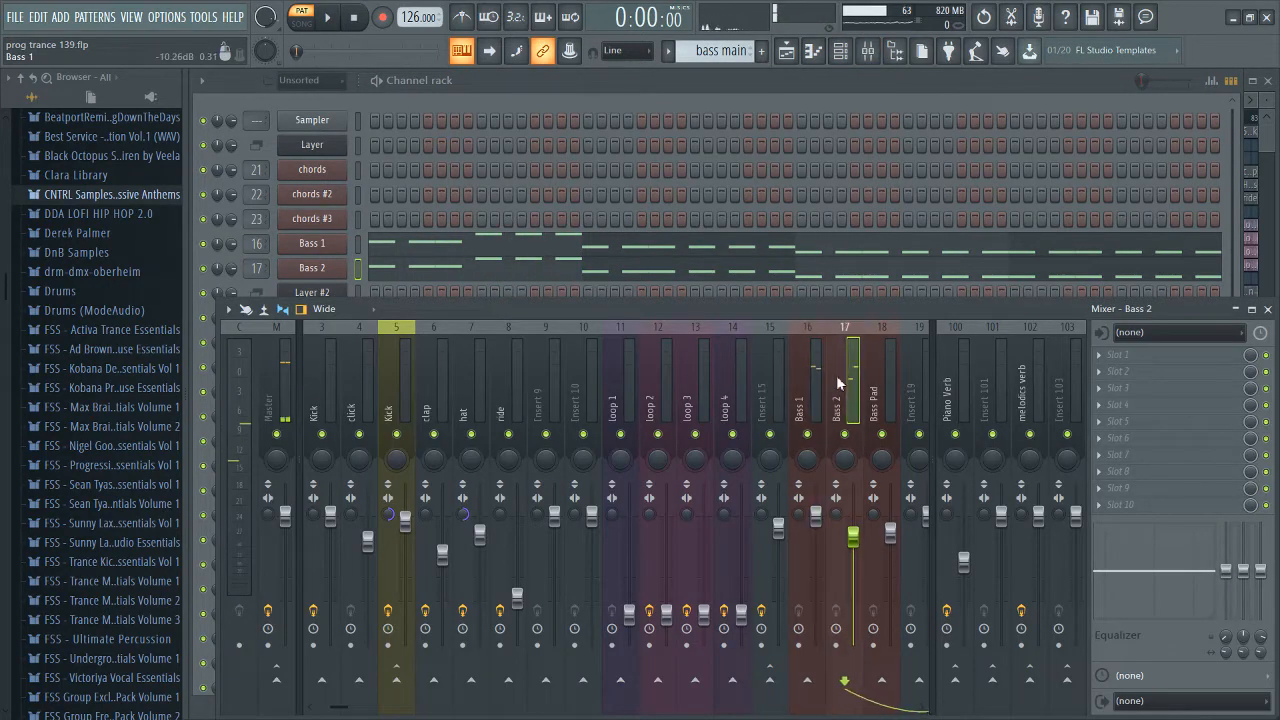
scroll(829, 375, "down", 4)
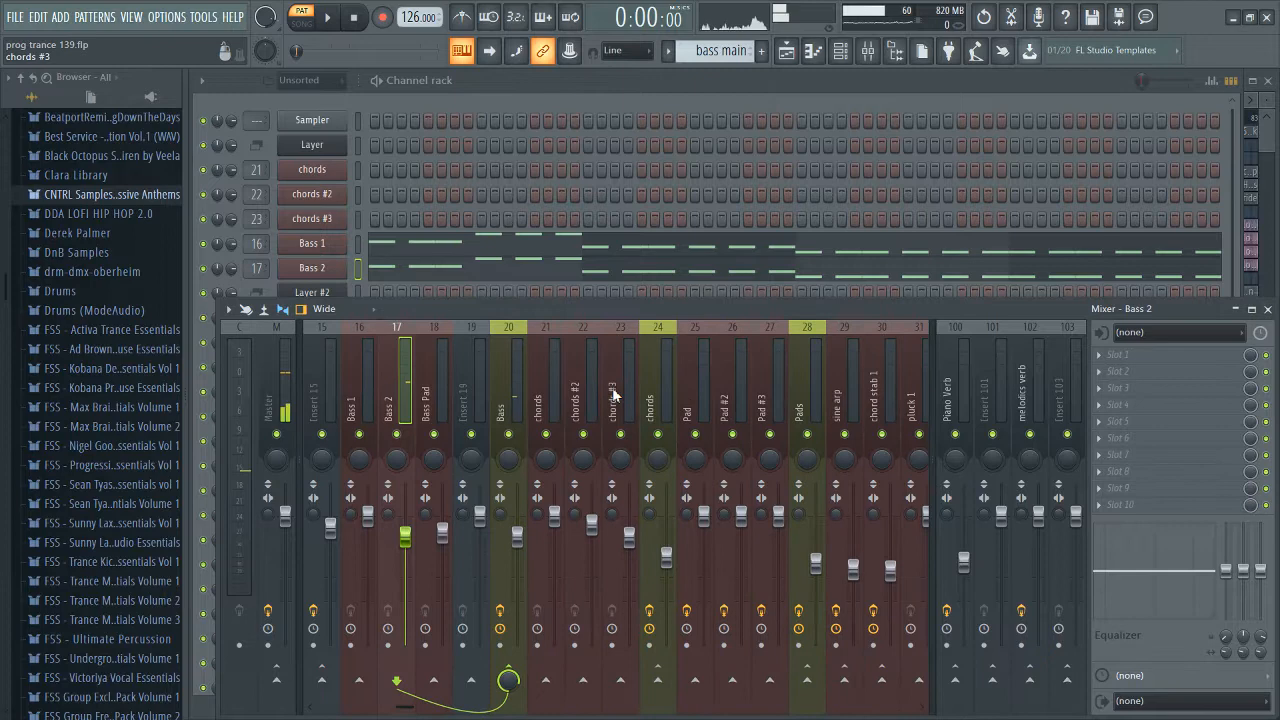
left_click(509, 410)
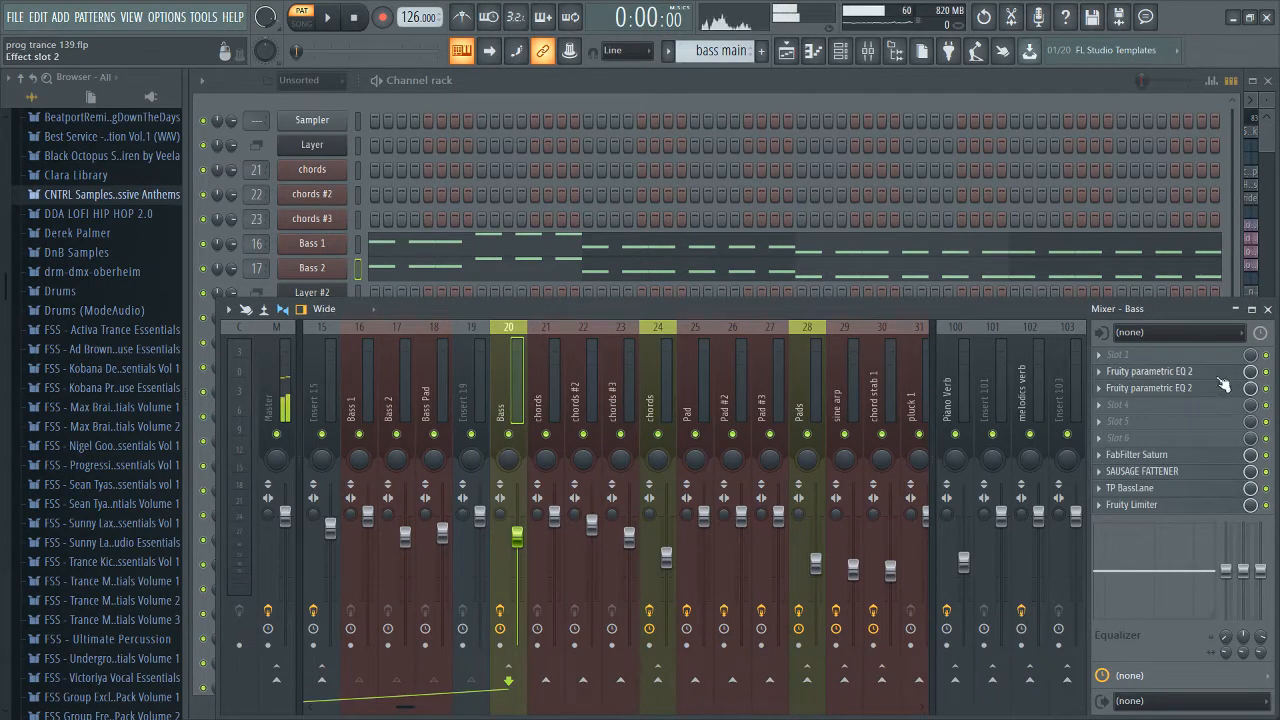
left_click(1152, 372)
left_click(1156, 389)
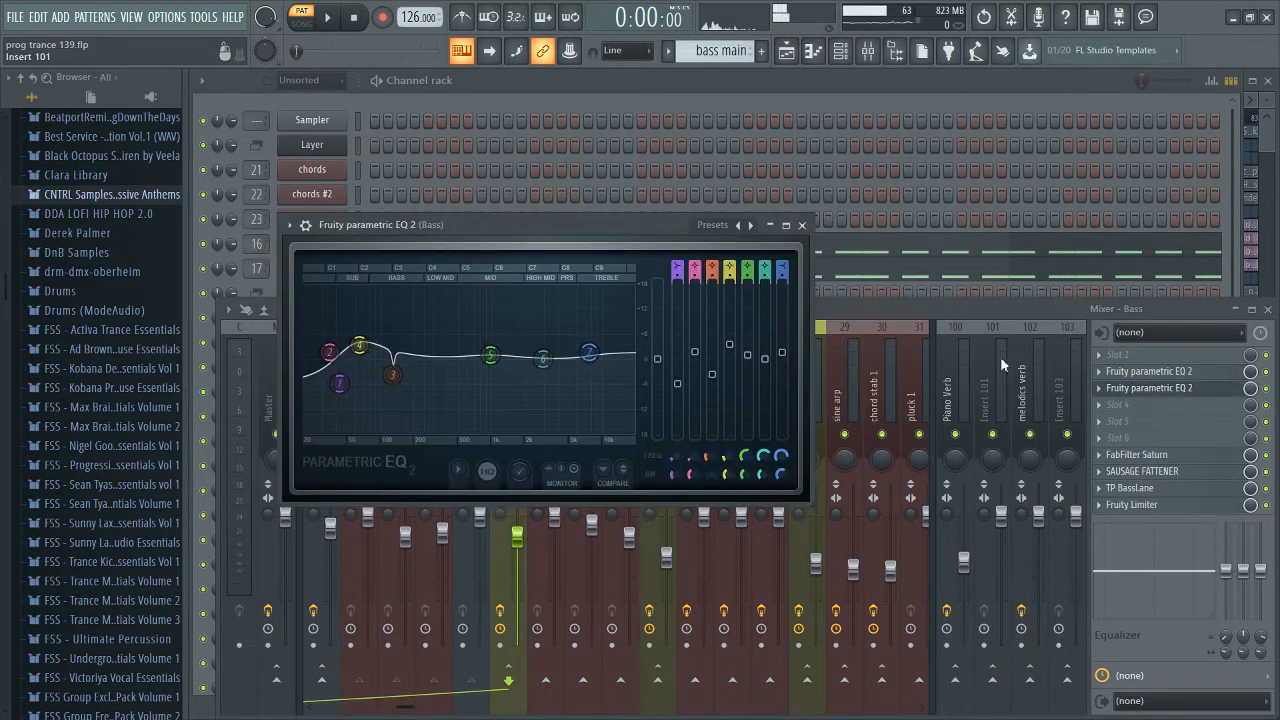
left_click(1150, 388)
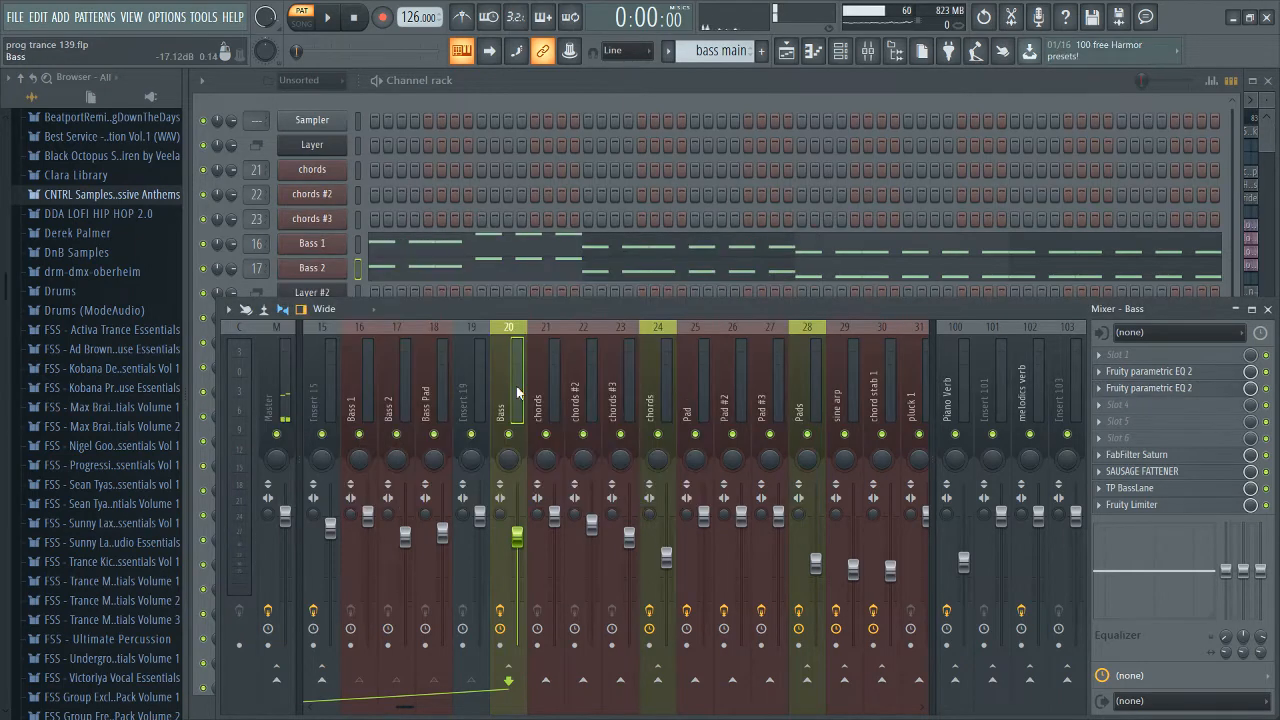
scroll(530, 415, "up", 3)
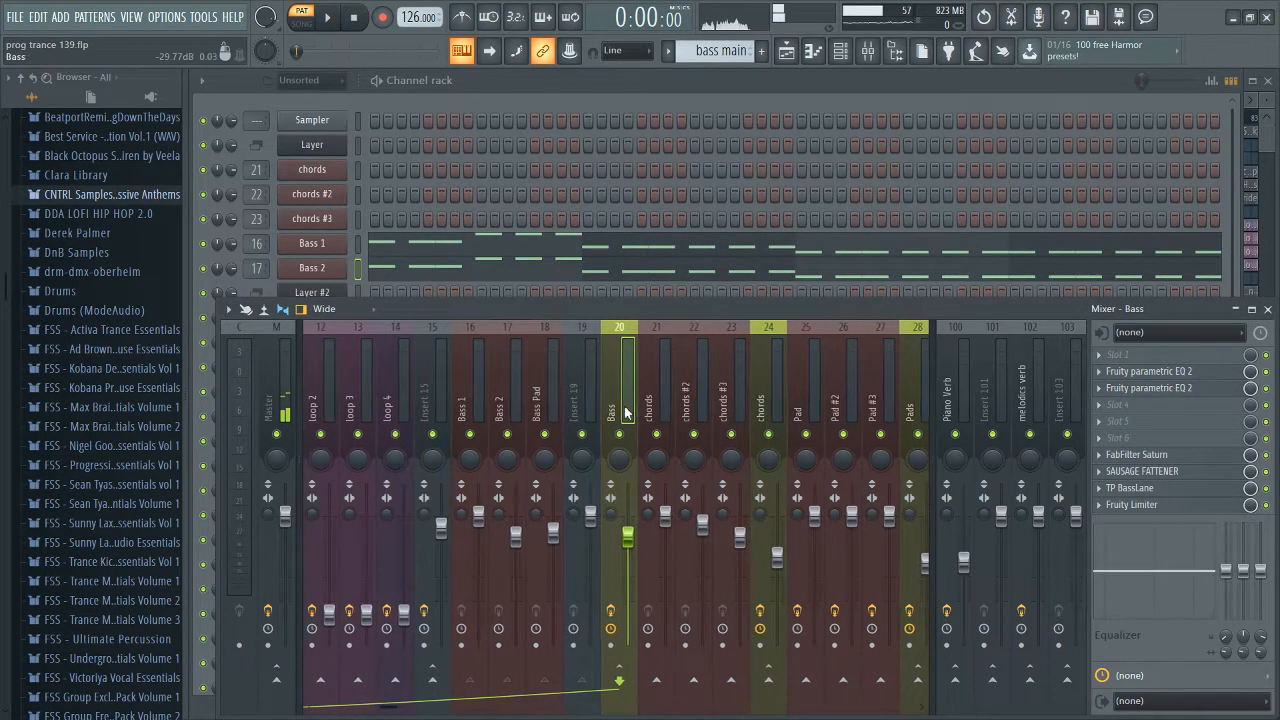
left_click(1152, 389)
left_click(1154, 392)
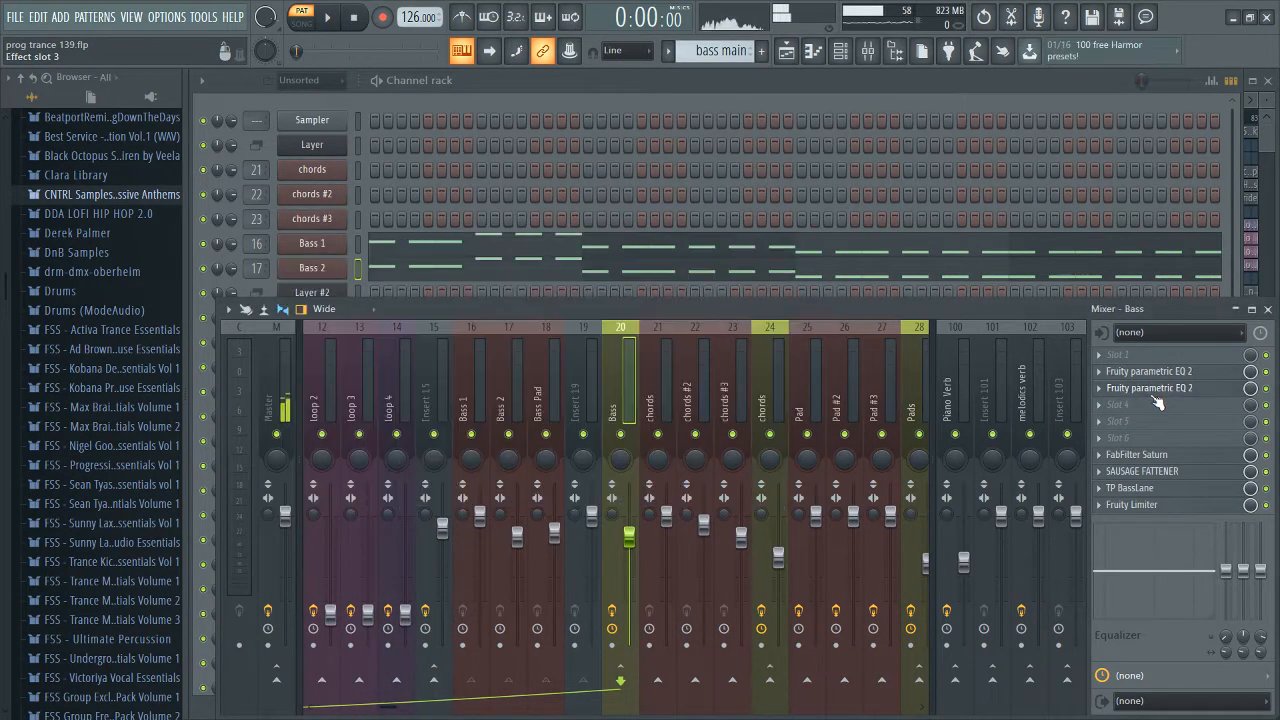
Step: View FabFilter Saturn's Warm Tape settings on the Bass bus and play the pattern to audition the effect
left_click(1140, 455)
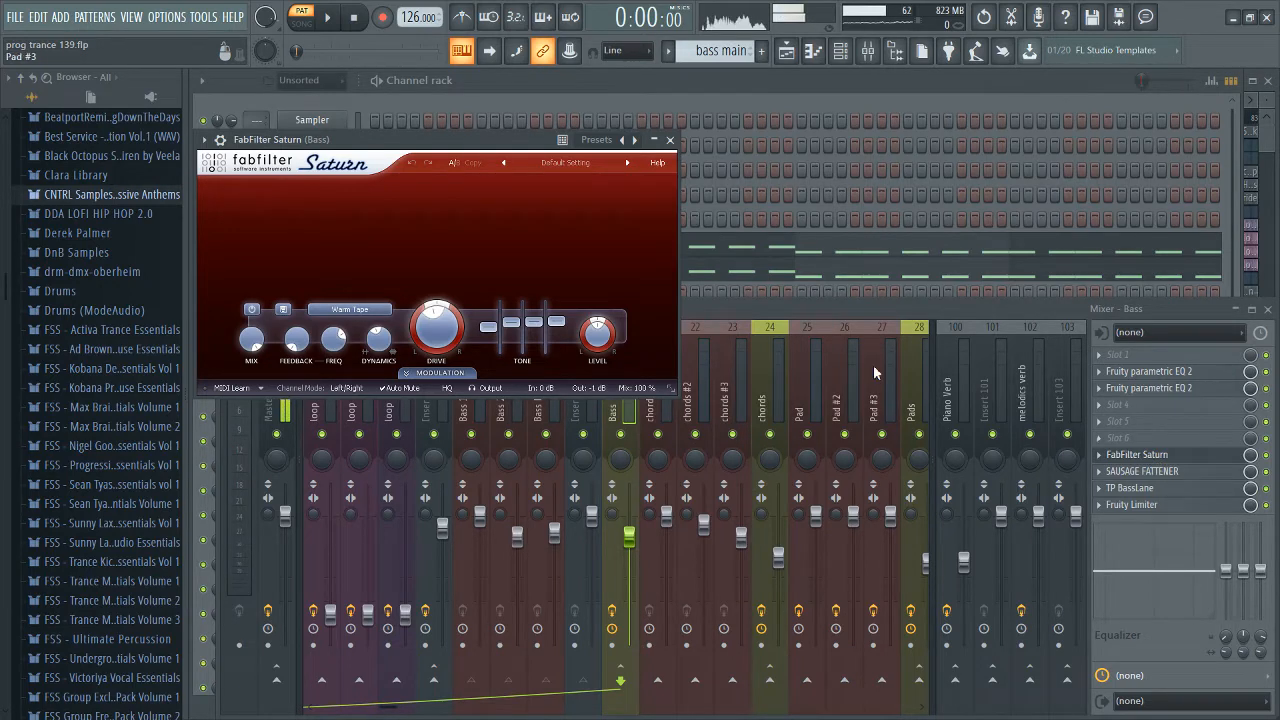
left_click(1150, 455)
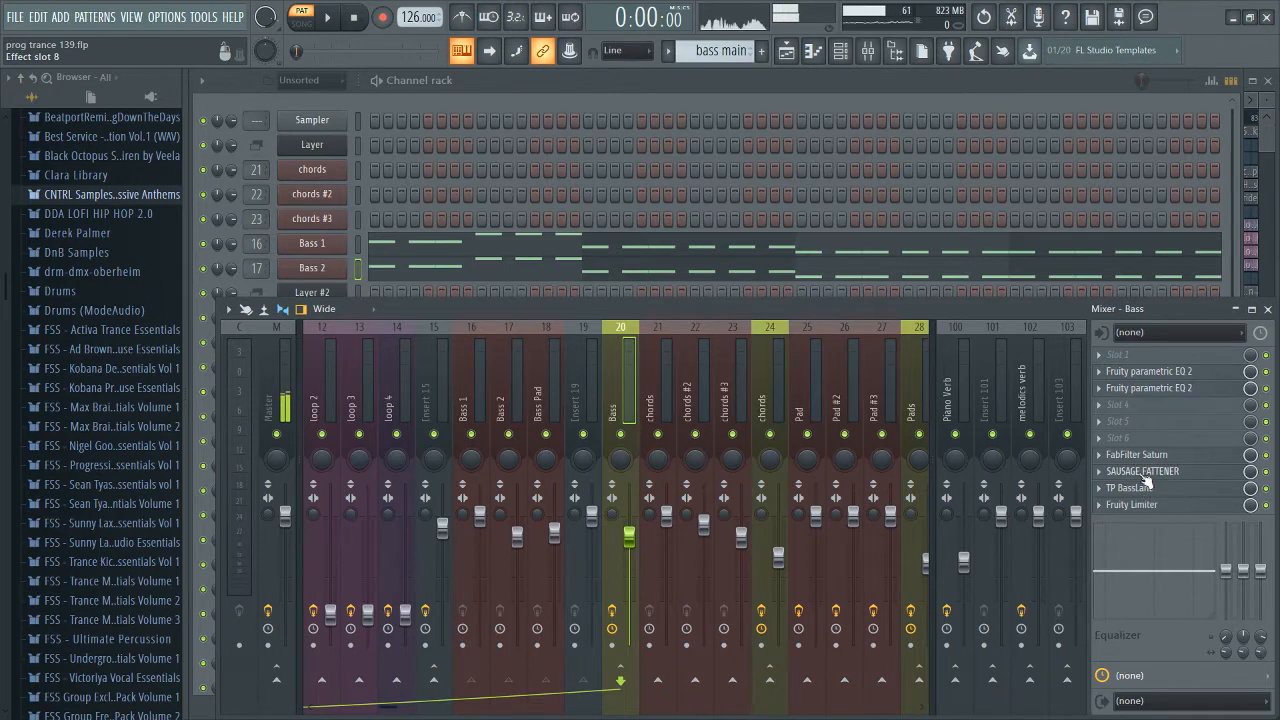
left_click(1140, 455)
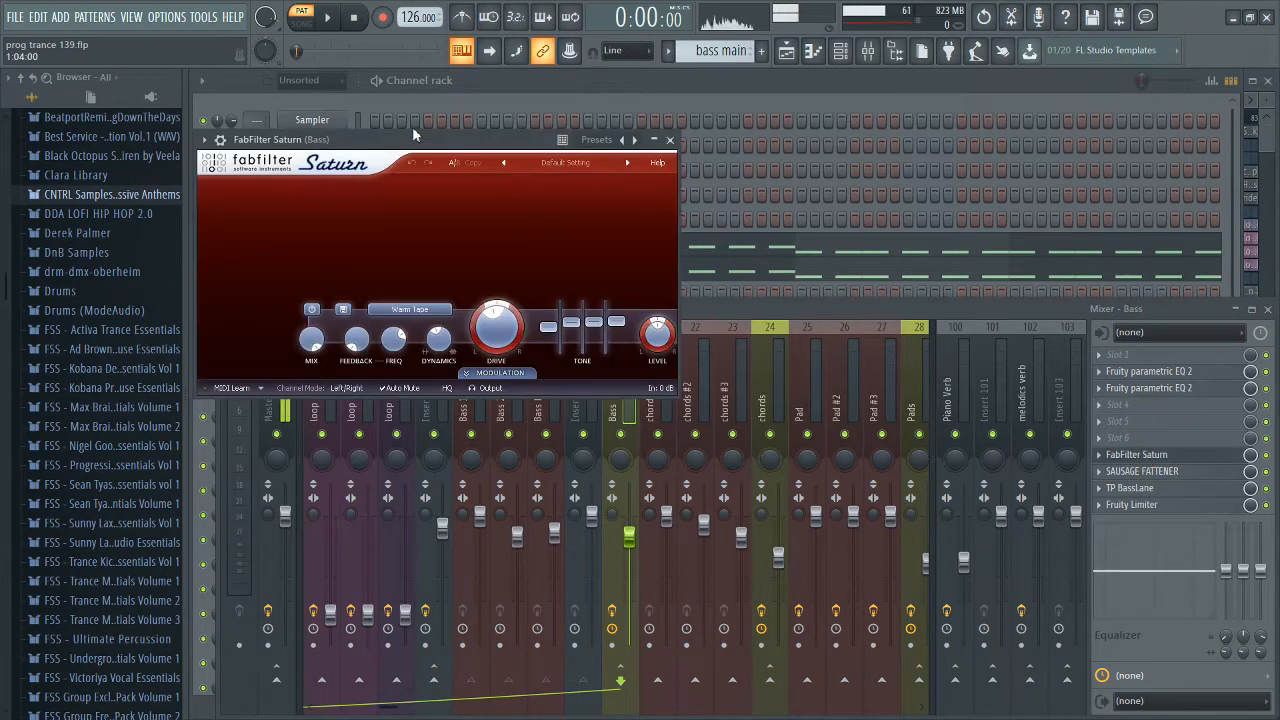
left_click_drag(412, 126, 537, 227)
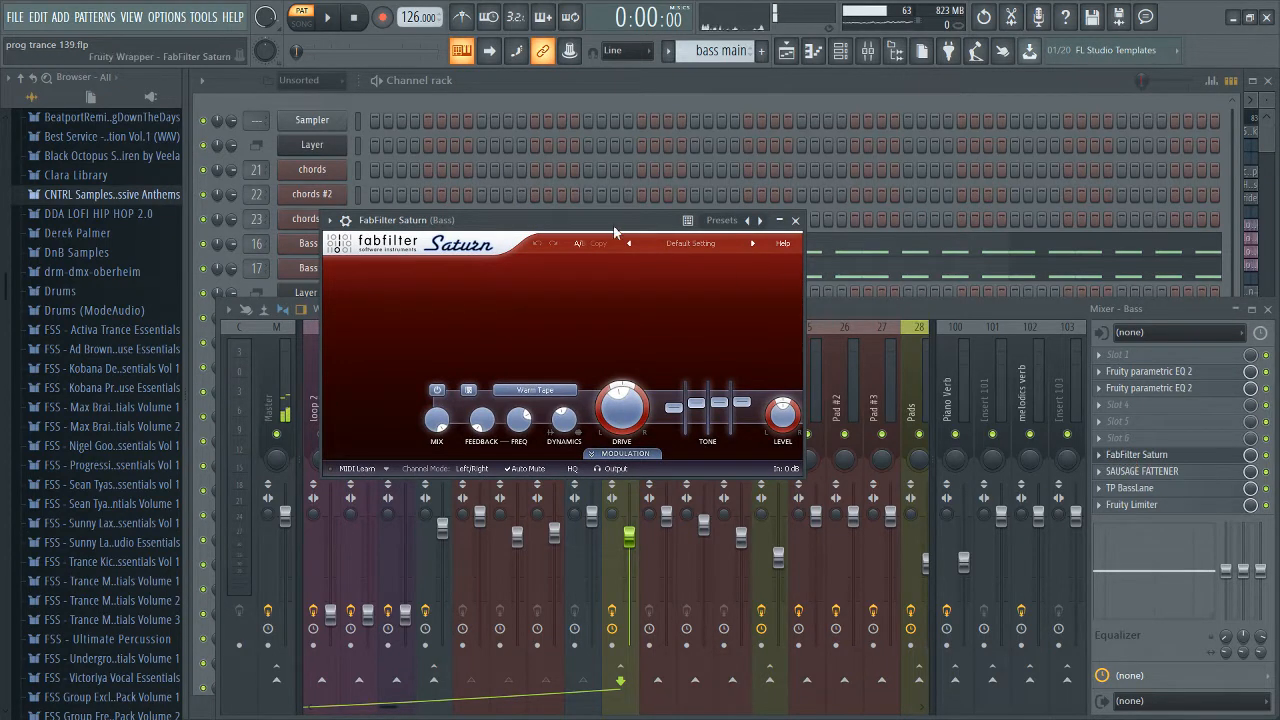
left_click_drag(609, 231, 750, 302)
key("space")
left_click(1267, 457)
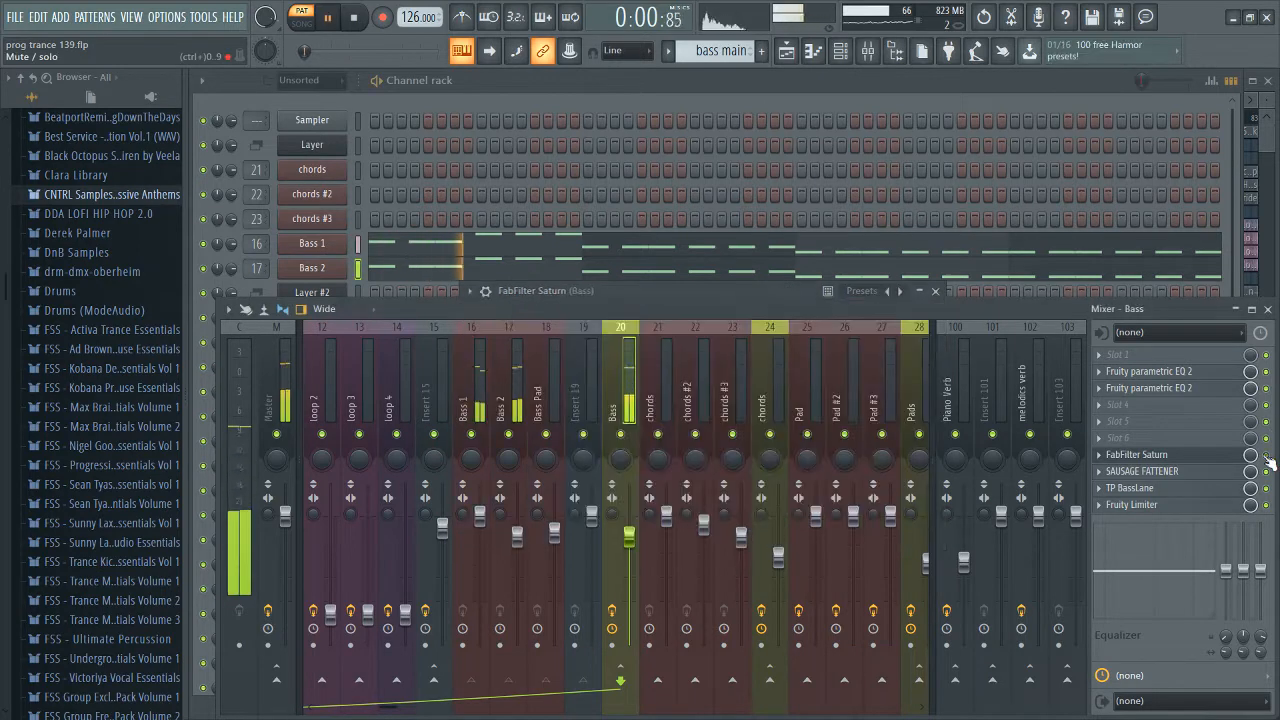
Step: View SAUSAGE FATTENER's Fatness and Color settings on the Bass bus and play the pattern to audition its effect
left_click(1142, 471)
left_click_drag(474, 170, 681, 242)
key("space")
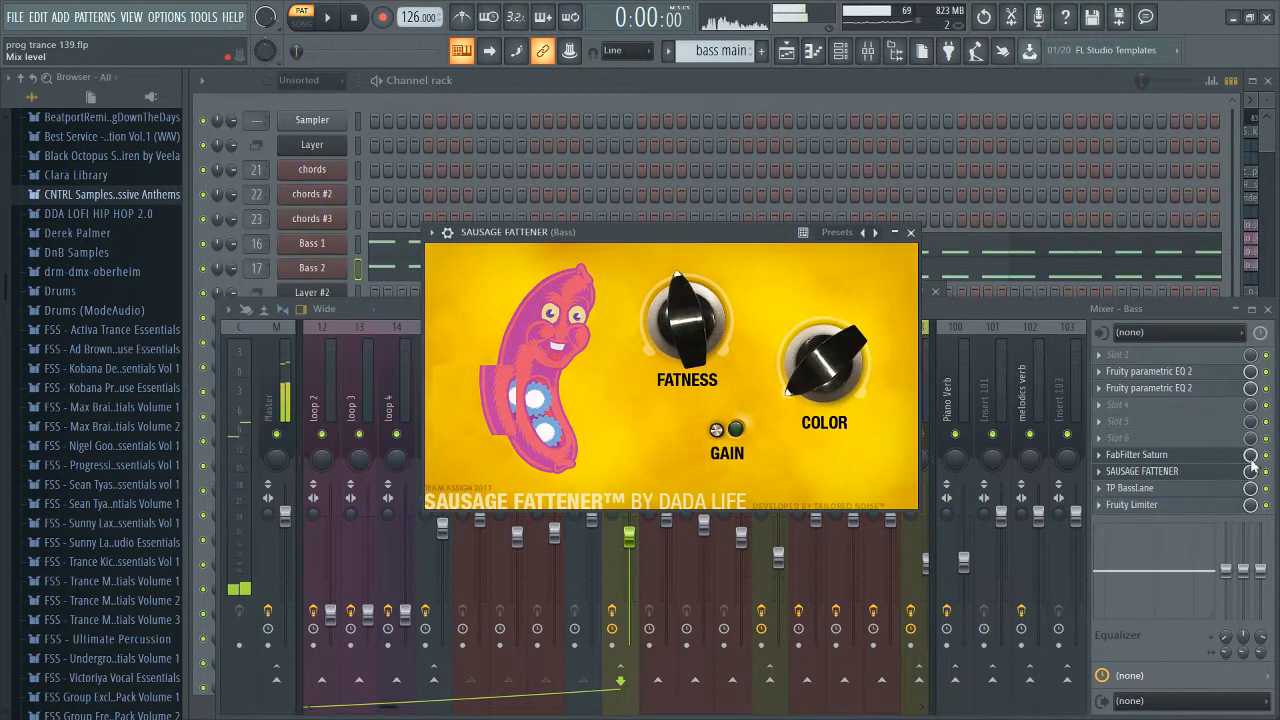
left_click(1181, 472)
left_click(1182, 460)
key("space")
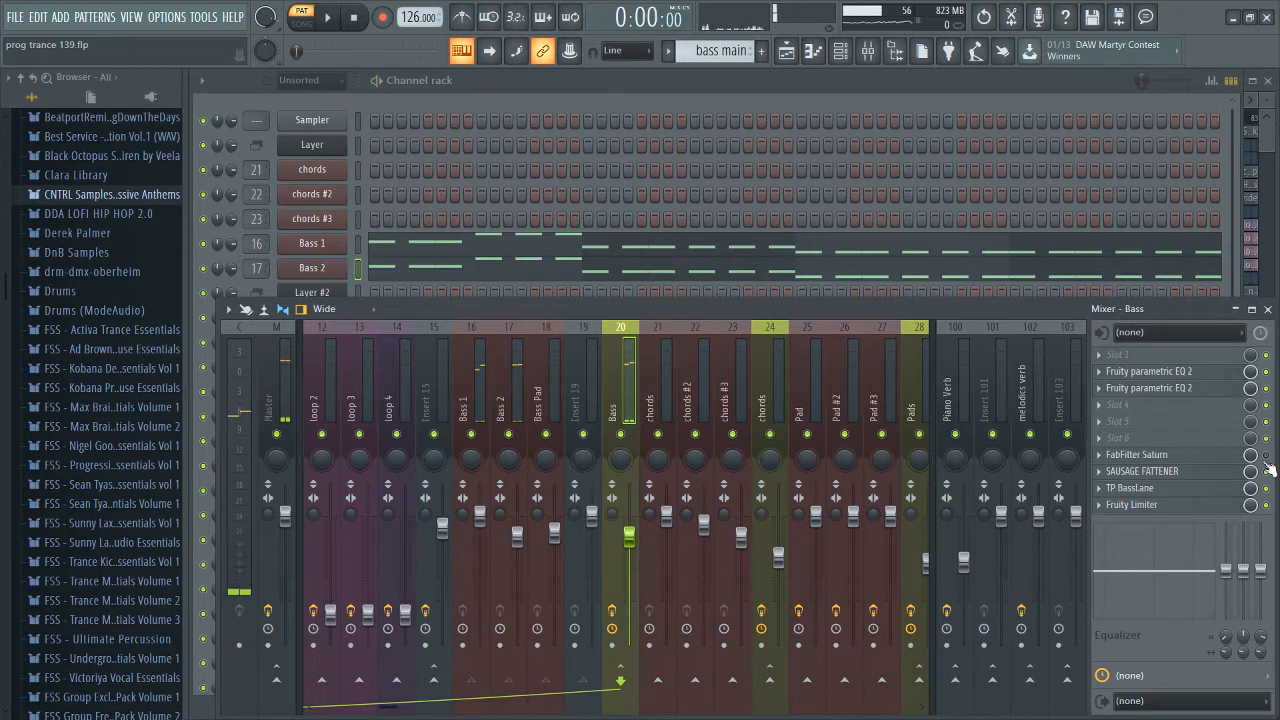
key("space")
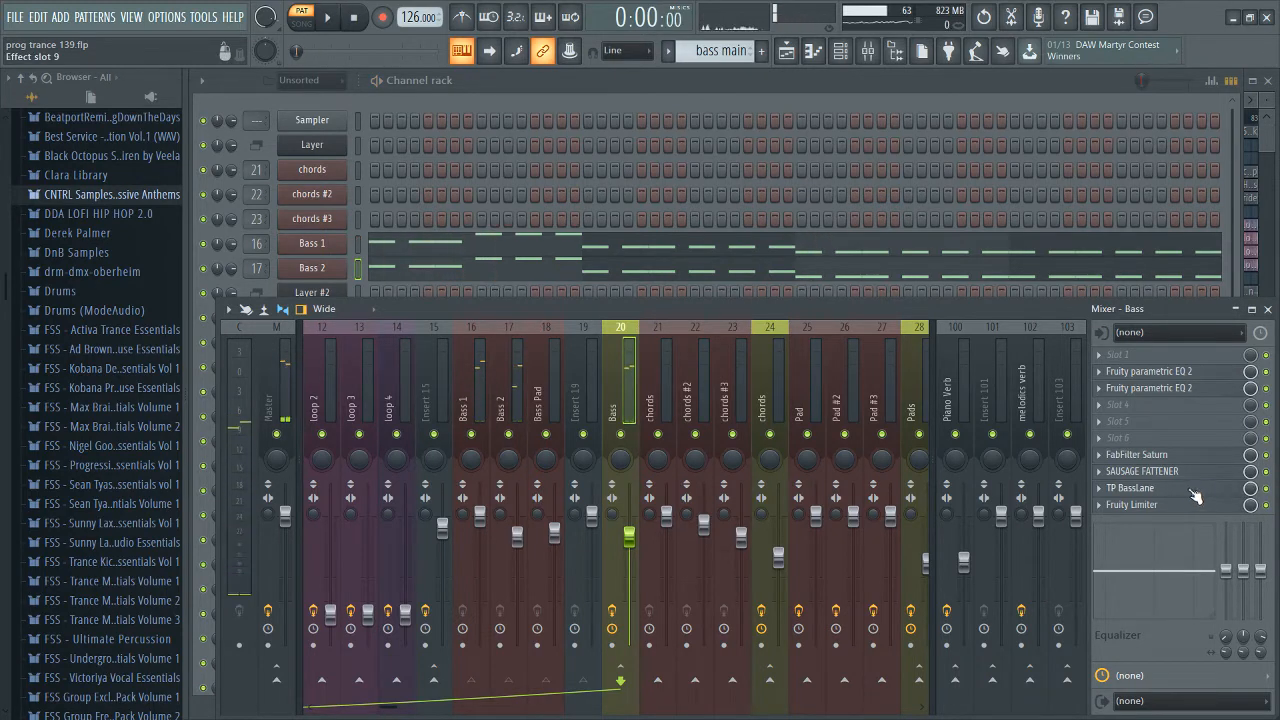
Step: Open TP BassLane on the Bass bus and view its lowpass cutoff, width and gain settings
left_click(1139, 492)
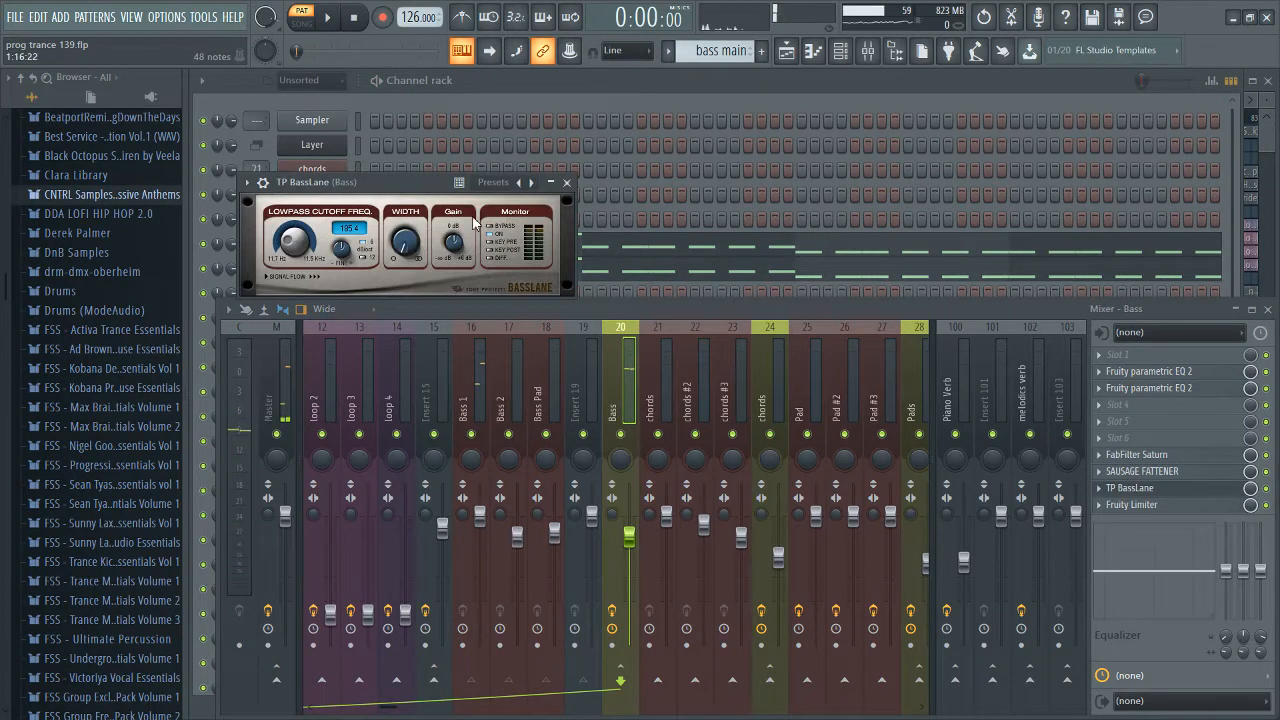
left_click_drag(393, 183, 691, 305)
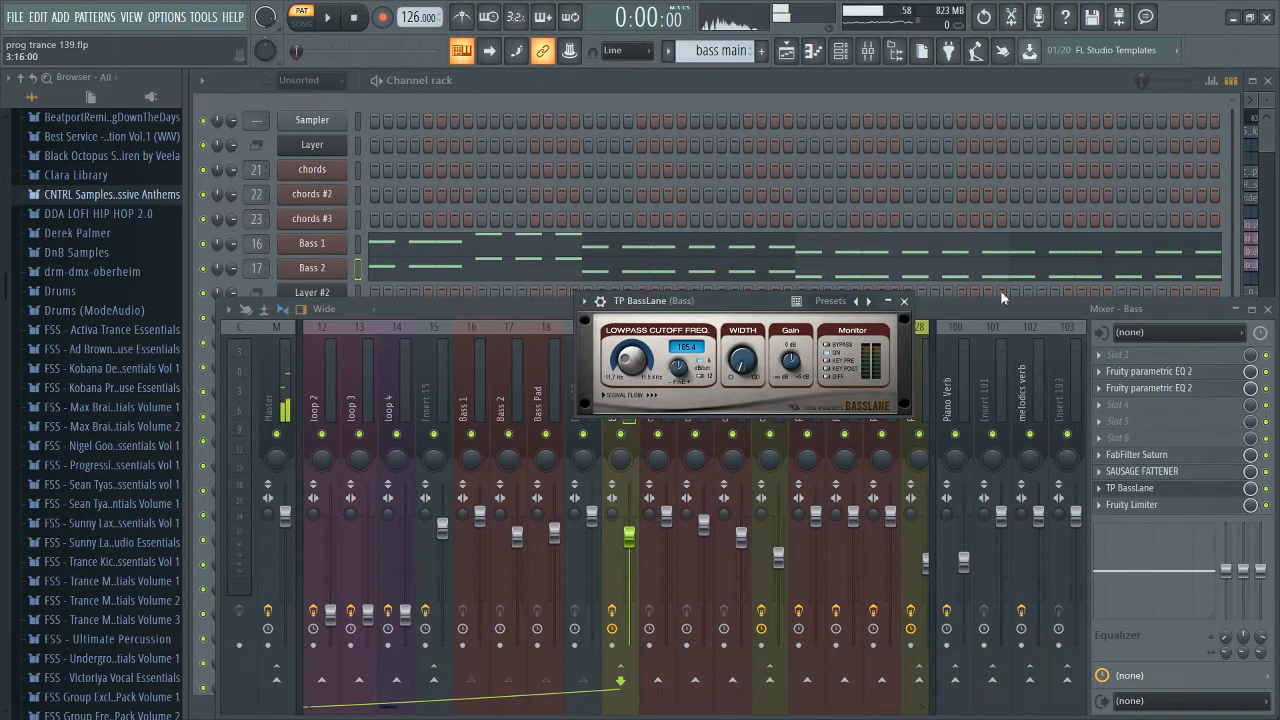
left_click_drag(741, 304, 851, 359)
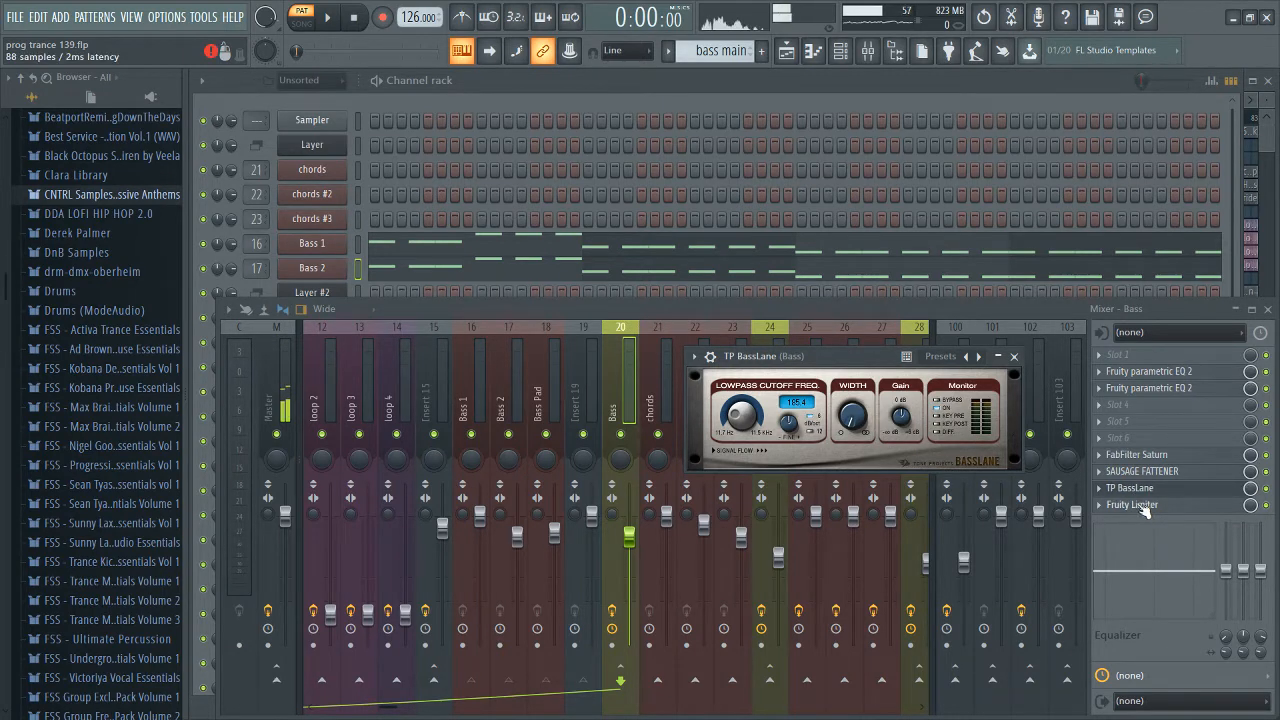
left_click_drag(857, 363, 912, 390)
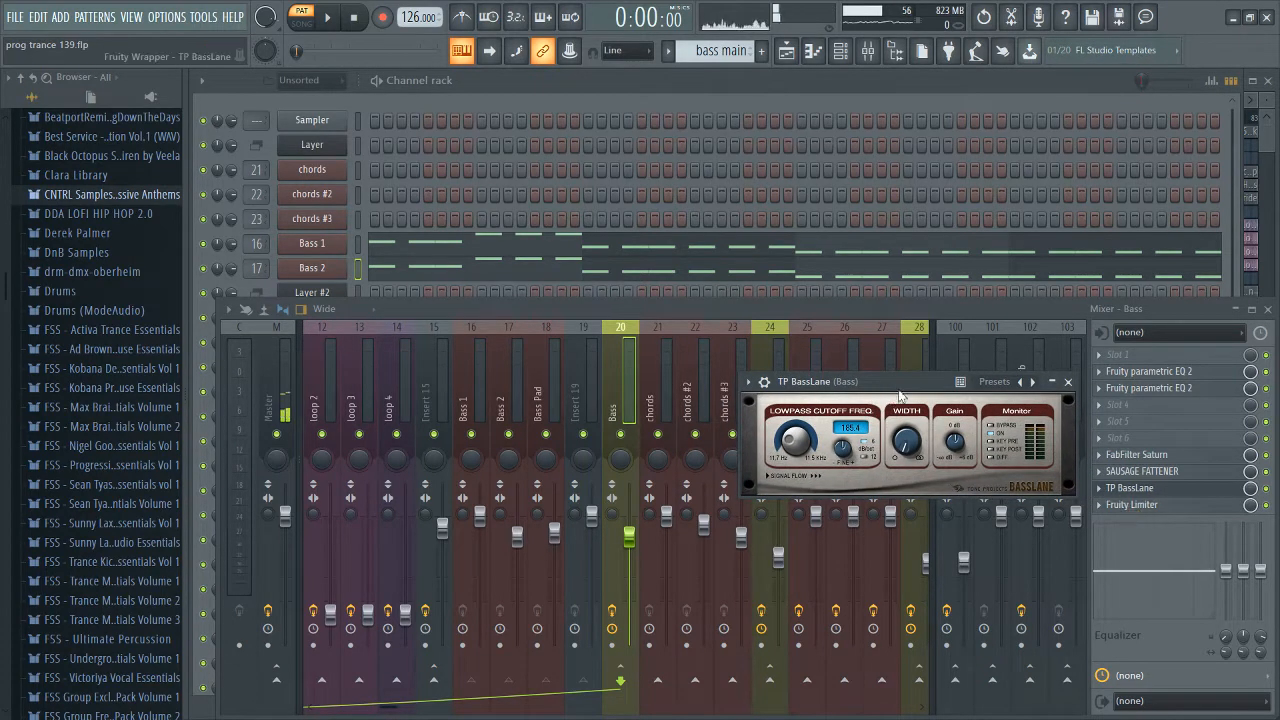
left_click_drag(932, 383, 903, 379)
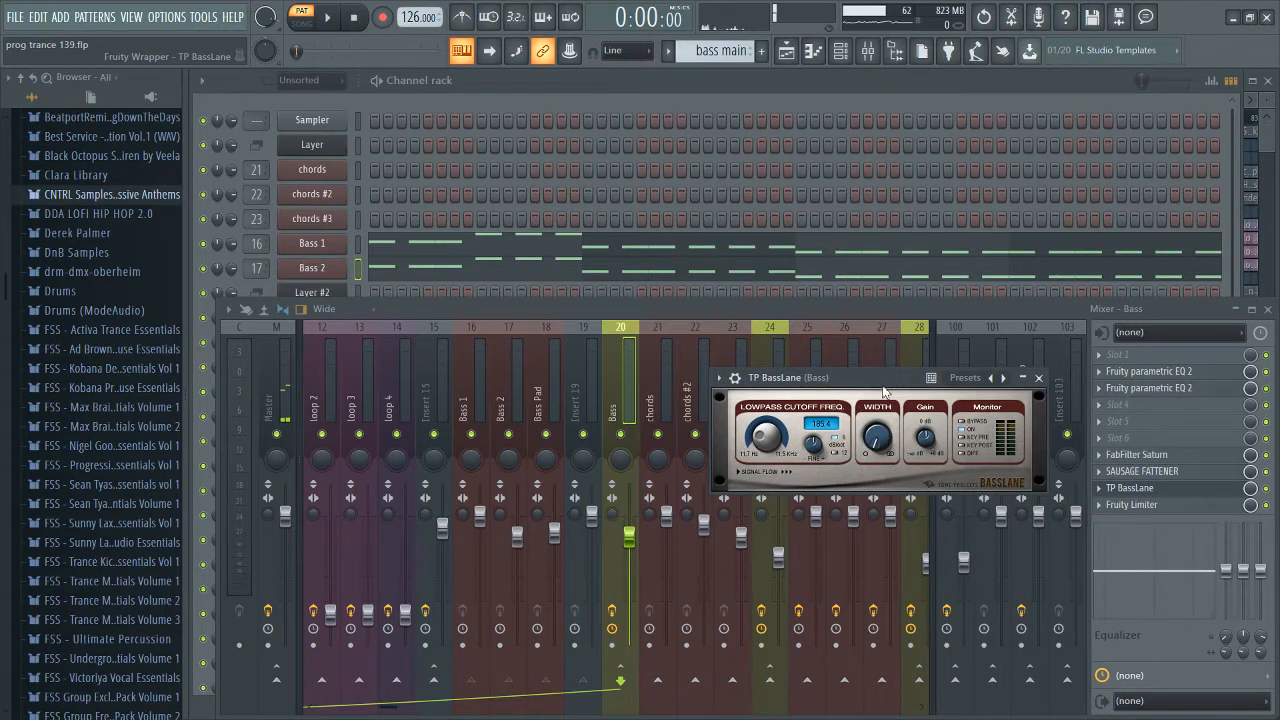
double_click(885, 373)
double_click(820, 380)
left_click_drag(815, 385, 760, 383)
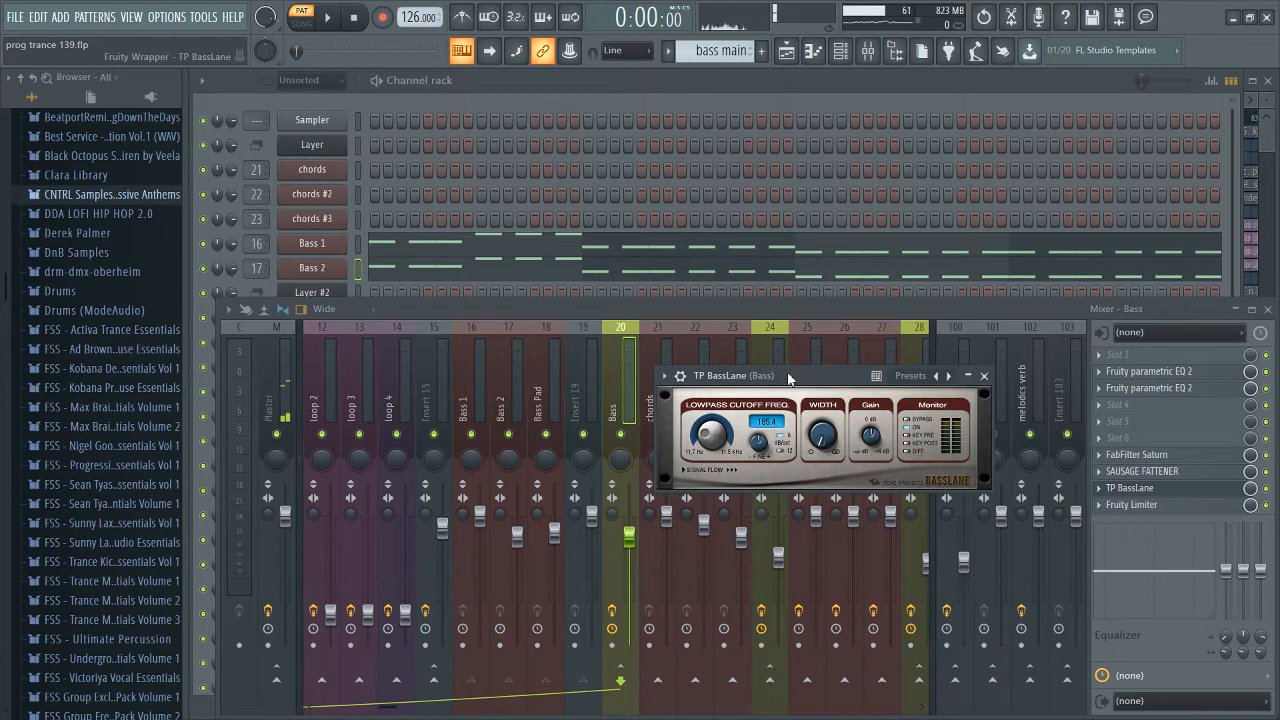
Step: Play the bass main pattern to compare the Bass bus with TP BassLane off and on, and reopen the effect's window
left_click(1268, 489)
key("space")
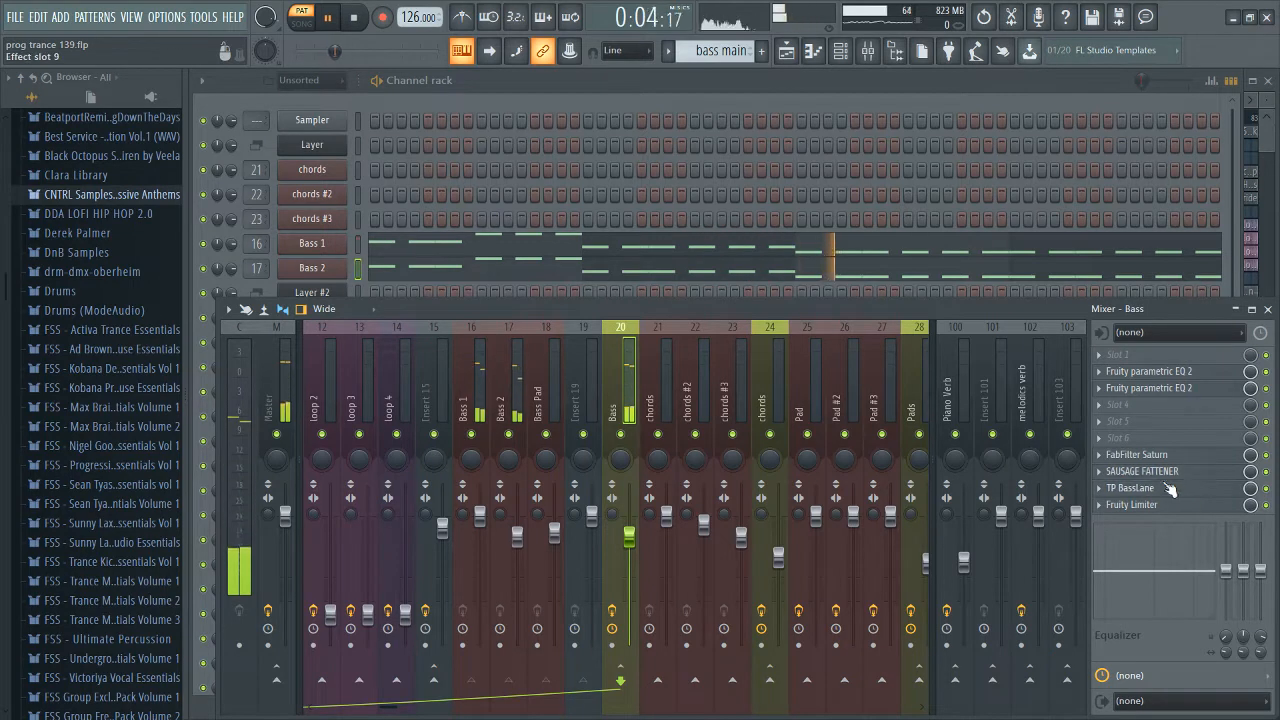
left_click(1130, 488)
key("space")
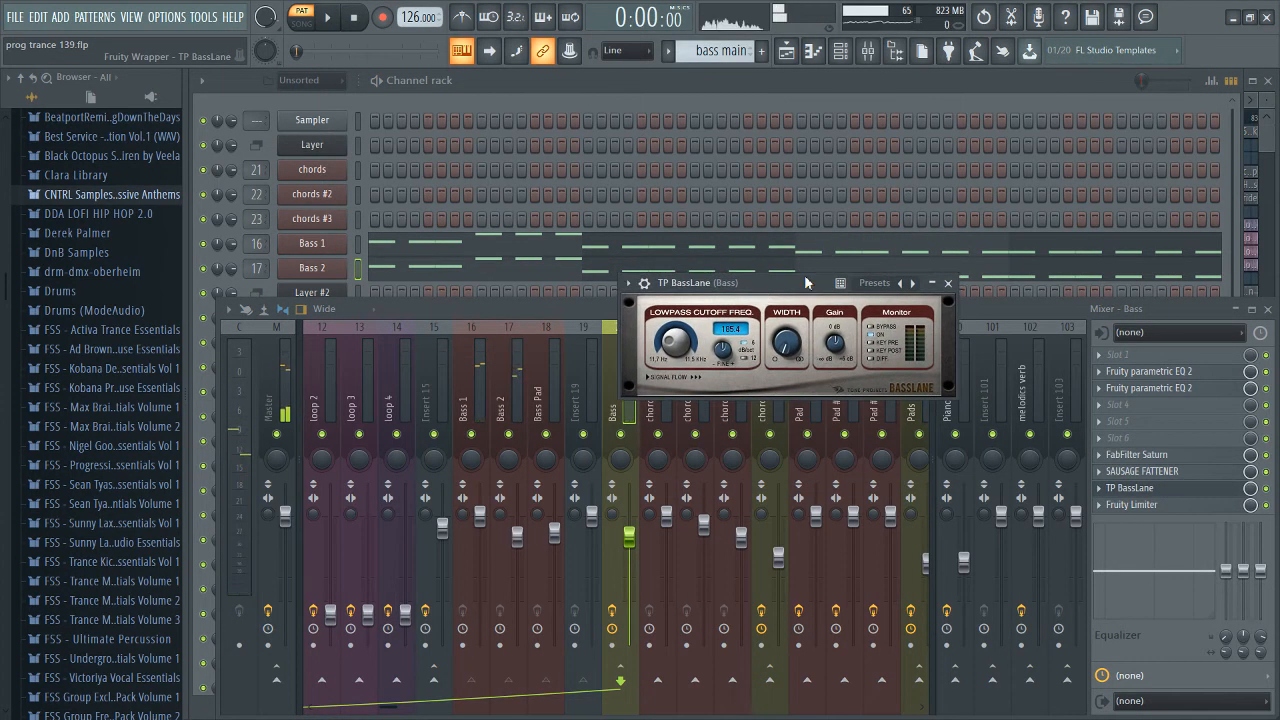
Step: Examine the lowpass cutoff frequency control of TP BassLane in relation to its width setting
left_click_drag(790, 298, 845, 334)
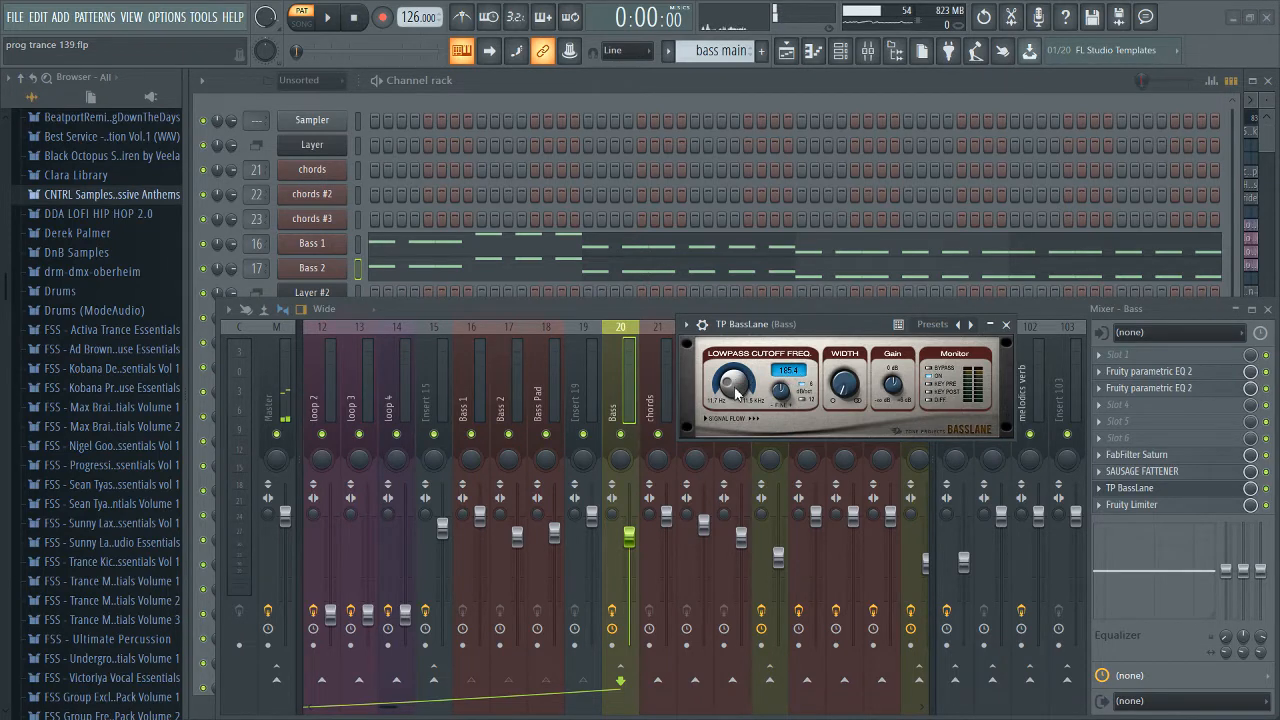
left_click_drag(745, 395, 748, 357)
left_click_drag(740, 390, 729, 424)
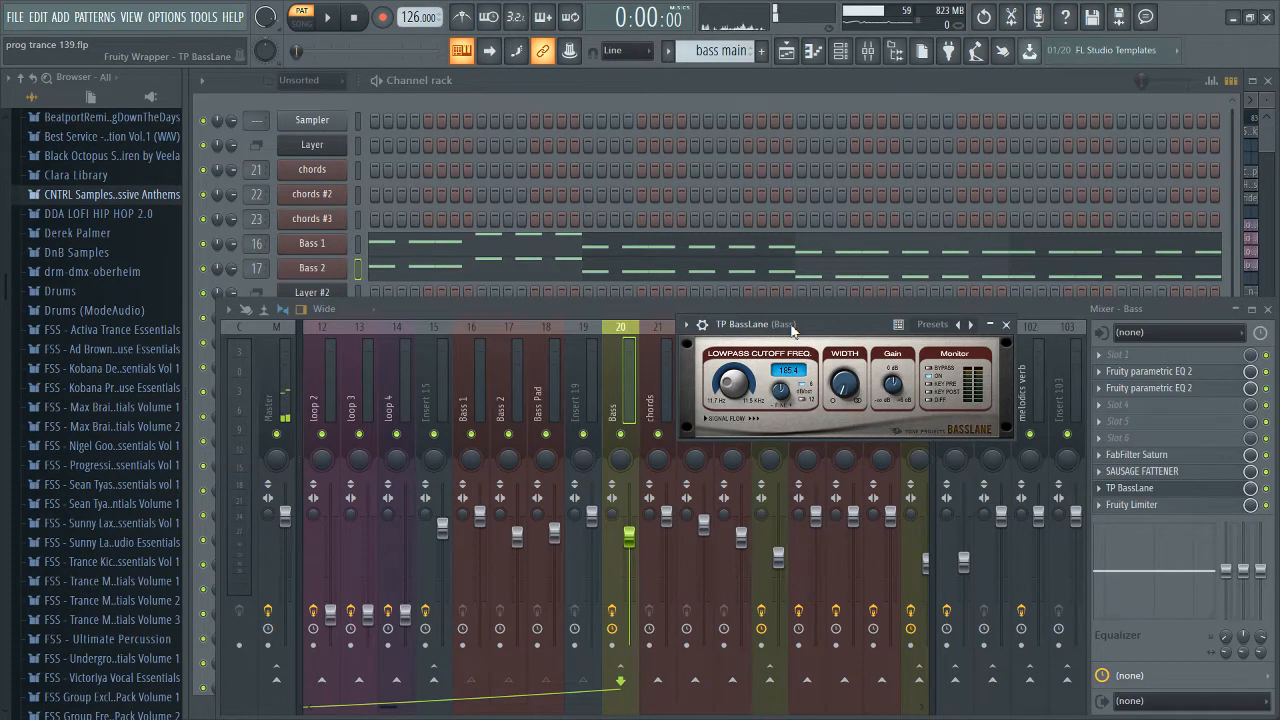
left_click_drag(809, 323, 812, 325)
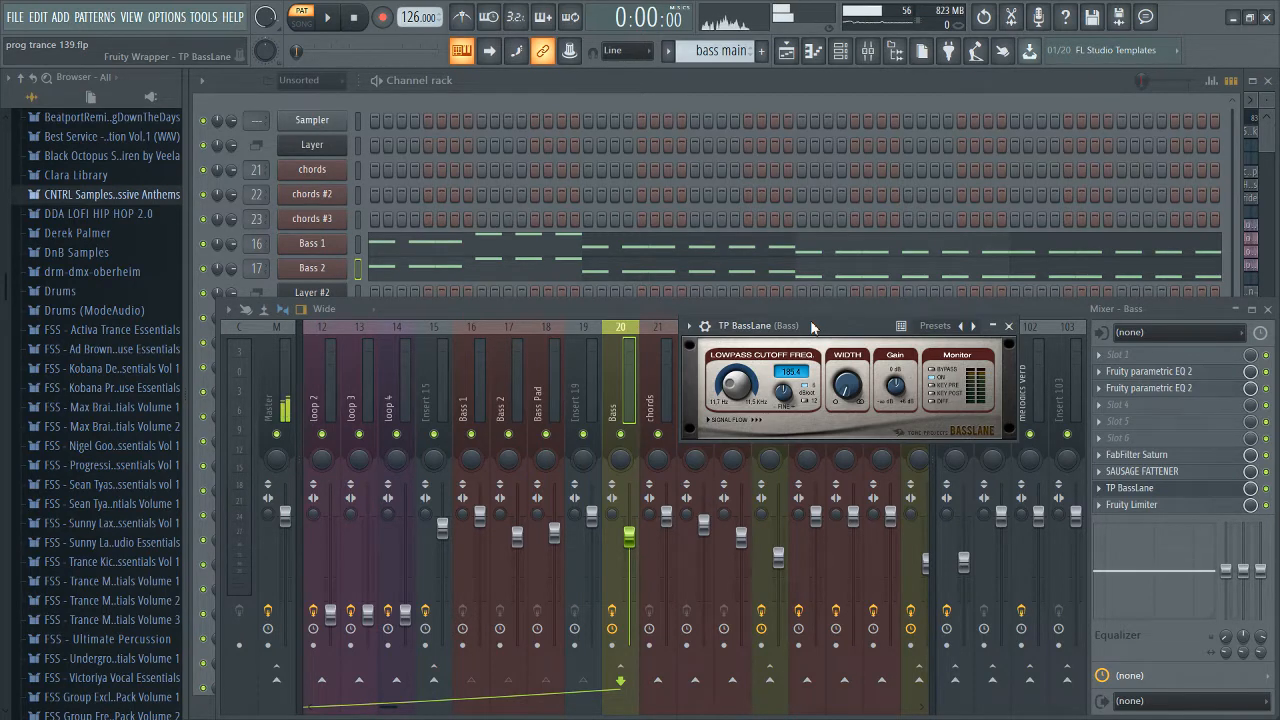
left_click_drag(812, 326, 819, 332)
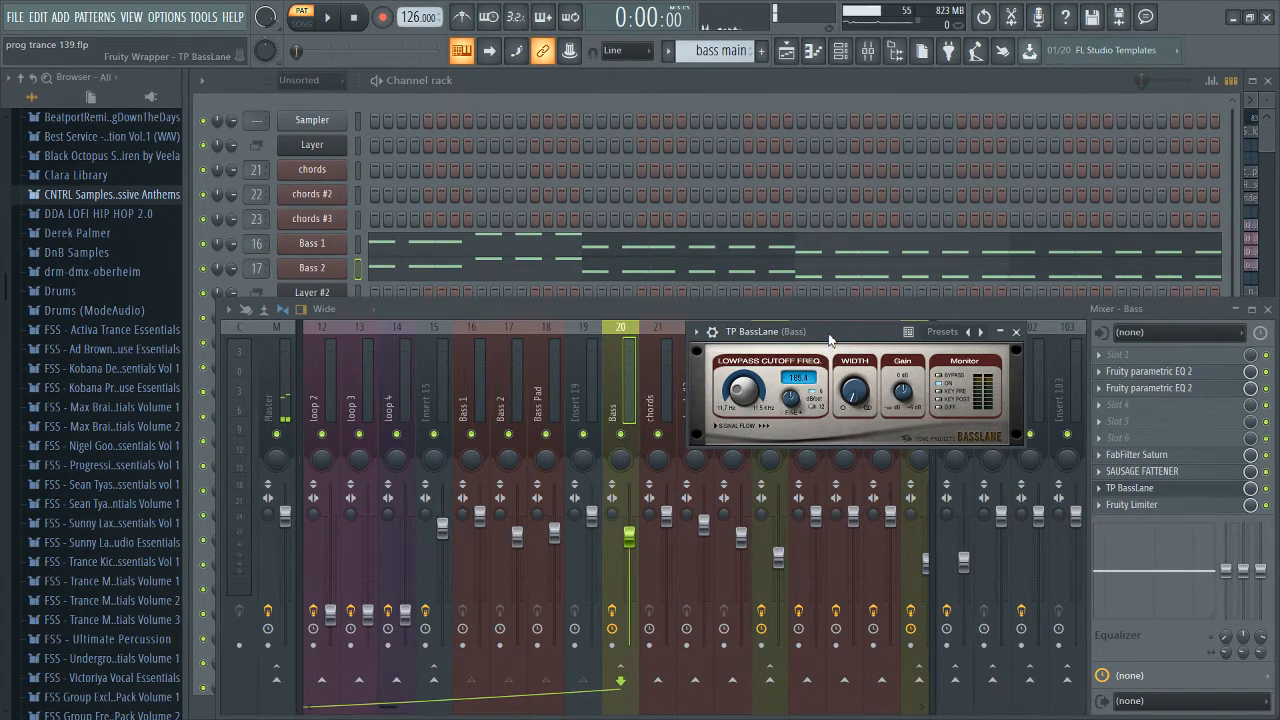
left_click_drag(829, 340, 831, 305)
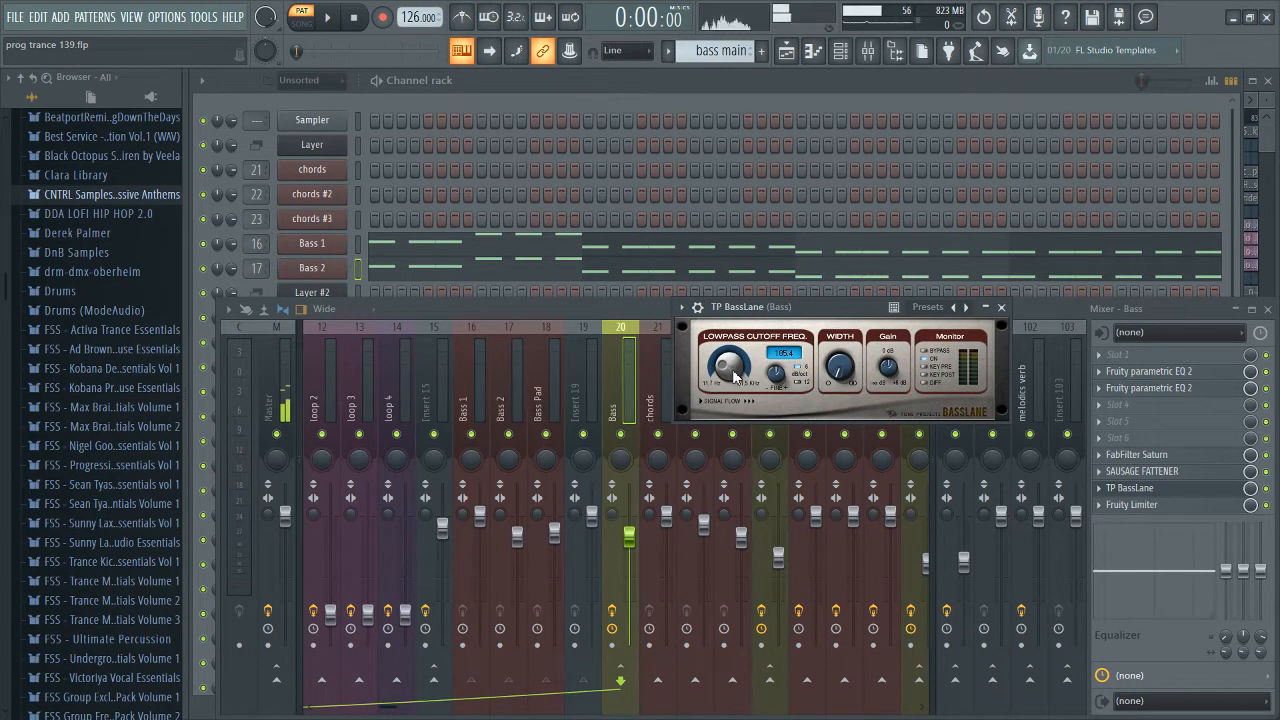
left_click_drag(831, 310, 806, 324)
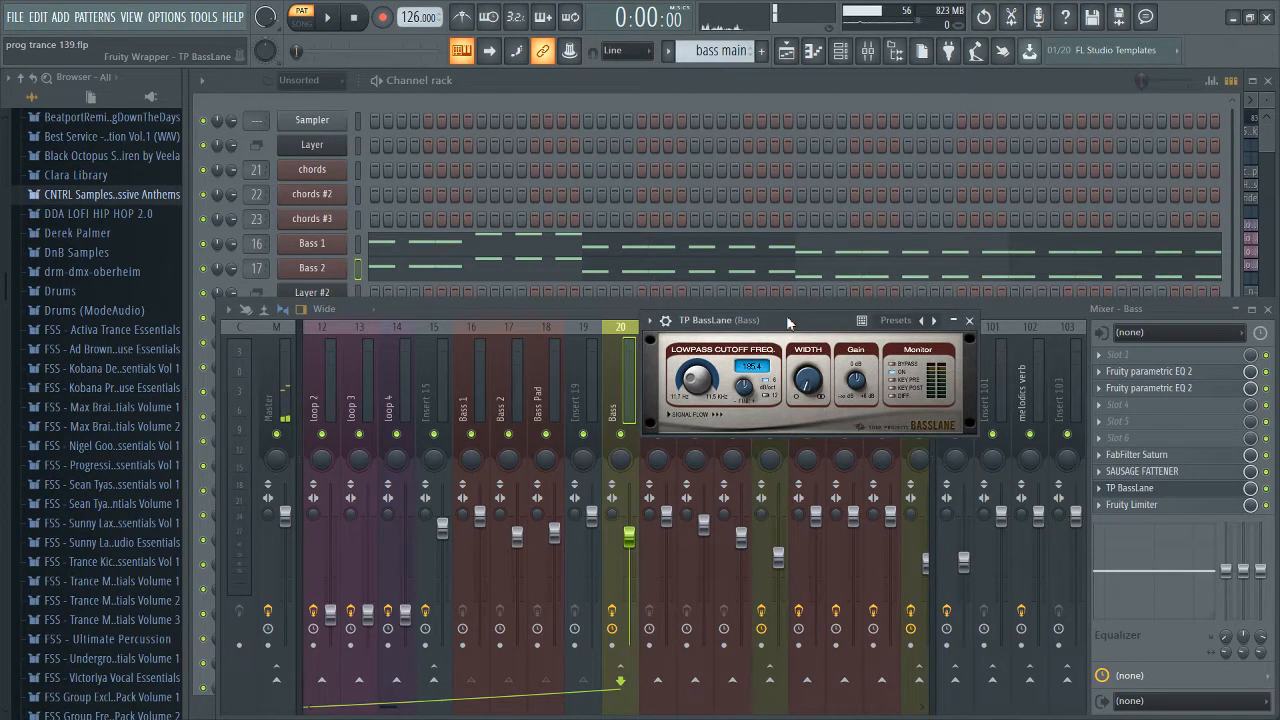
mouse_move(788, 321)
left_mouse_down()
mouse_move(791, 303)
mouse_move(794, 313)
left_mouse_up()
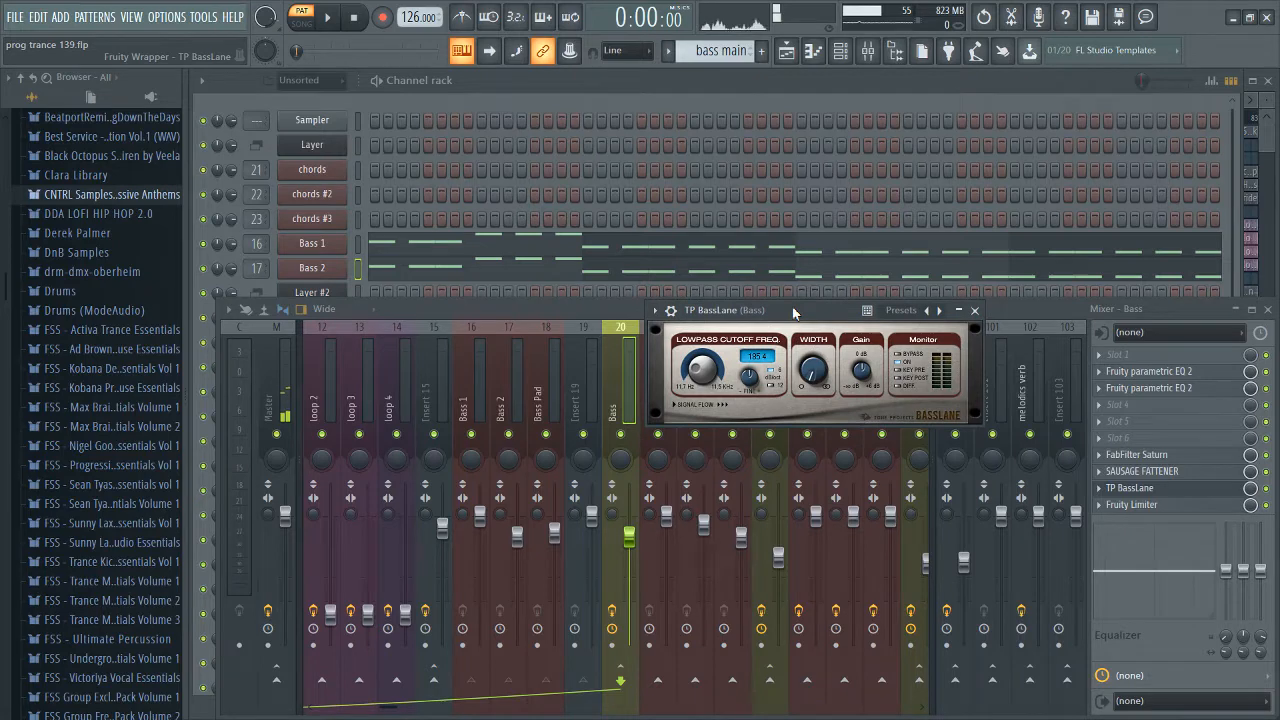
Step: Close the Bass bus's TP BassLane and view the TP BassLane settings on the Master track for comparison
left_click(975, 310)
scroll(738, 372, "up", 5)
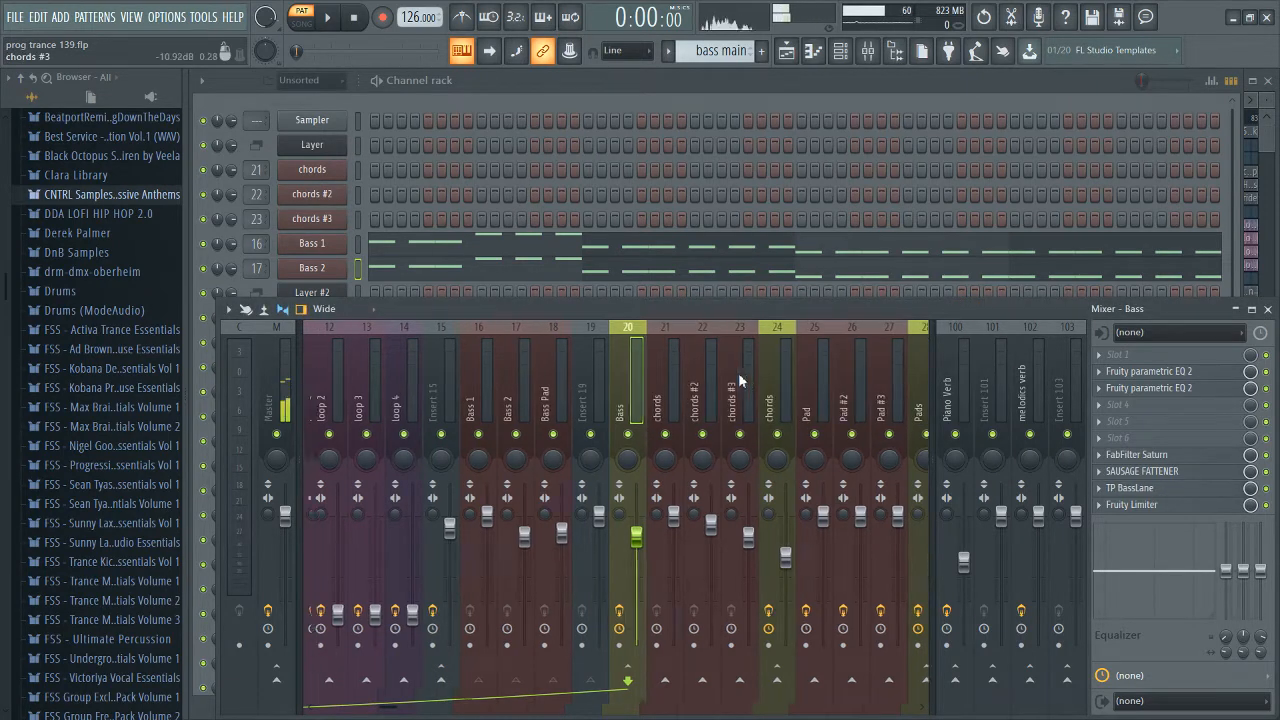
left_click(308, 387)
left_click(279, 385)
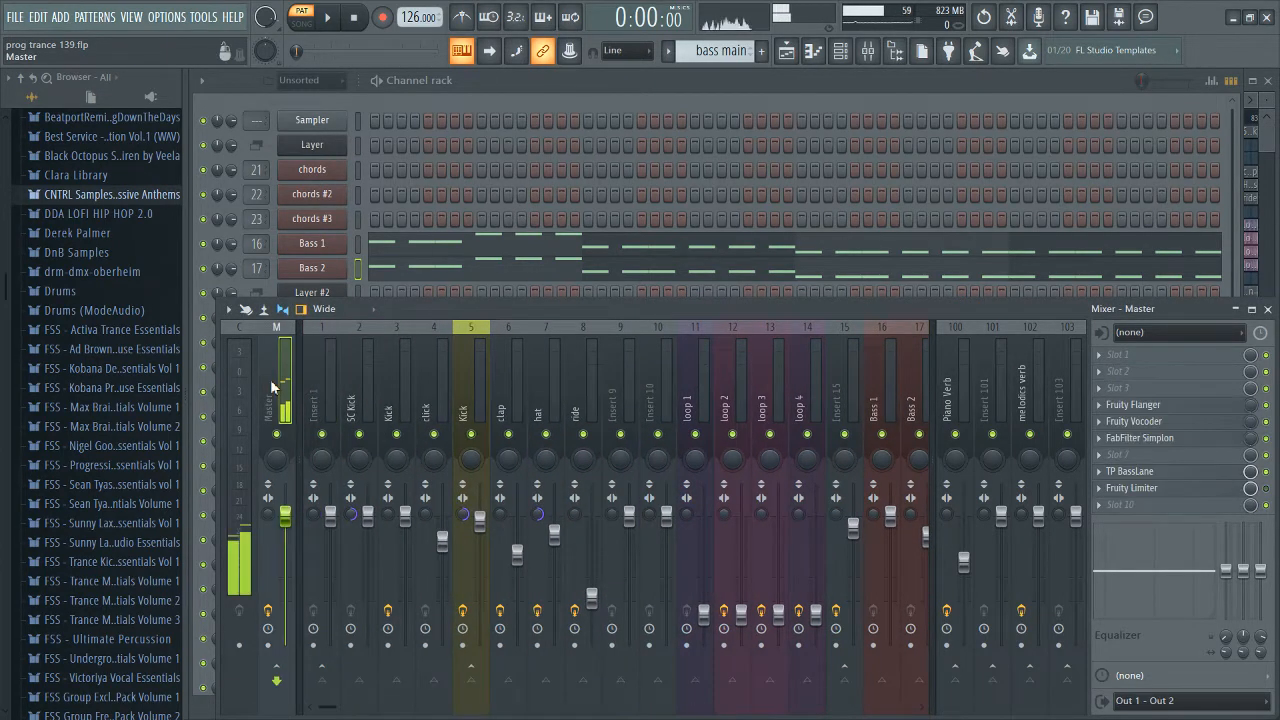
left_click(1147, 474)
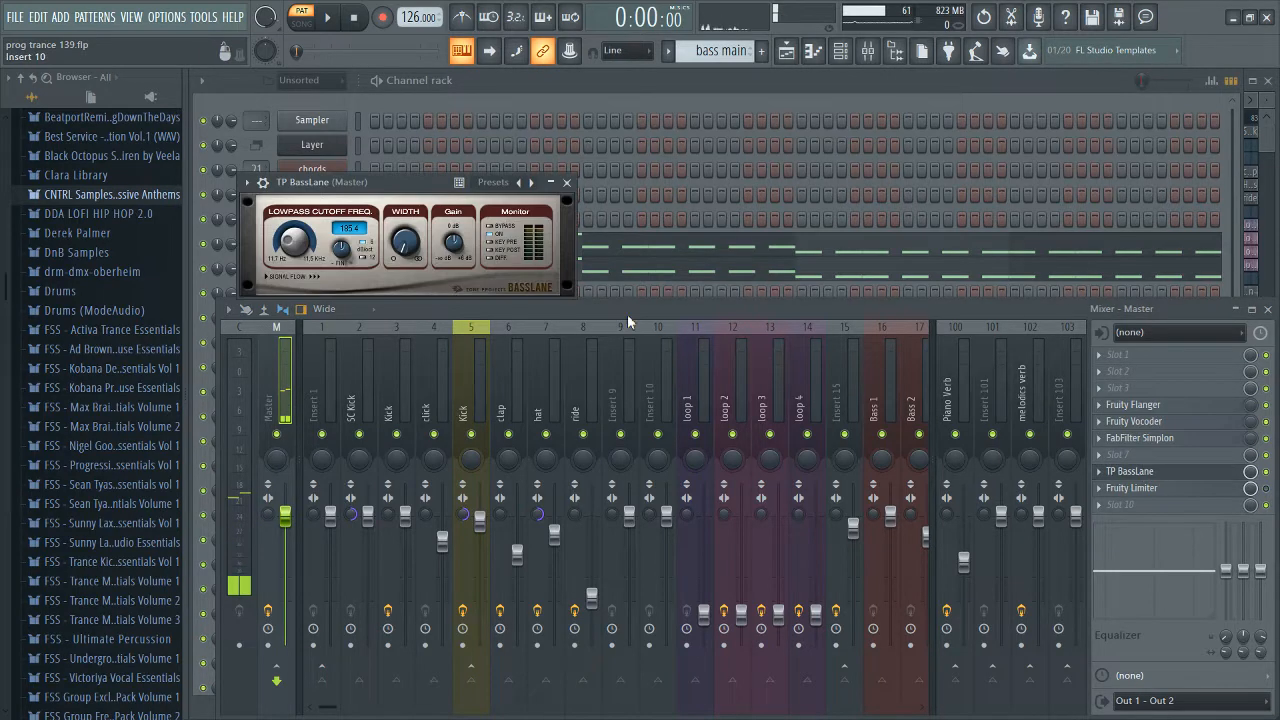
left_click_drag(369, 176, 672, 272)
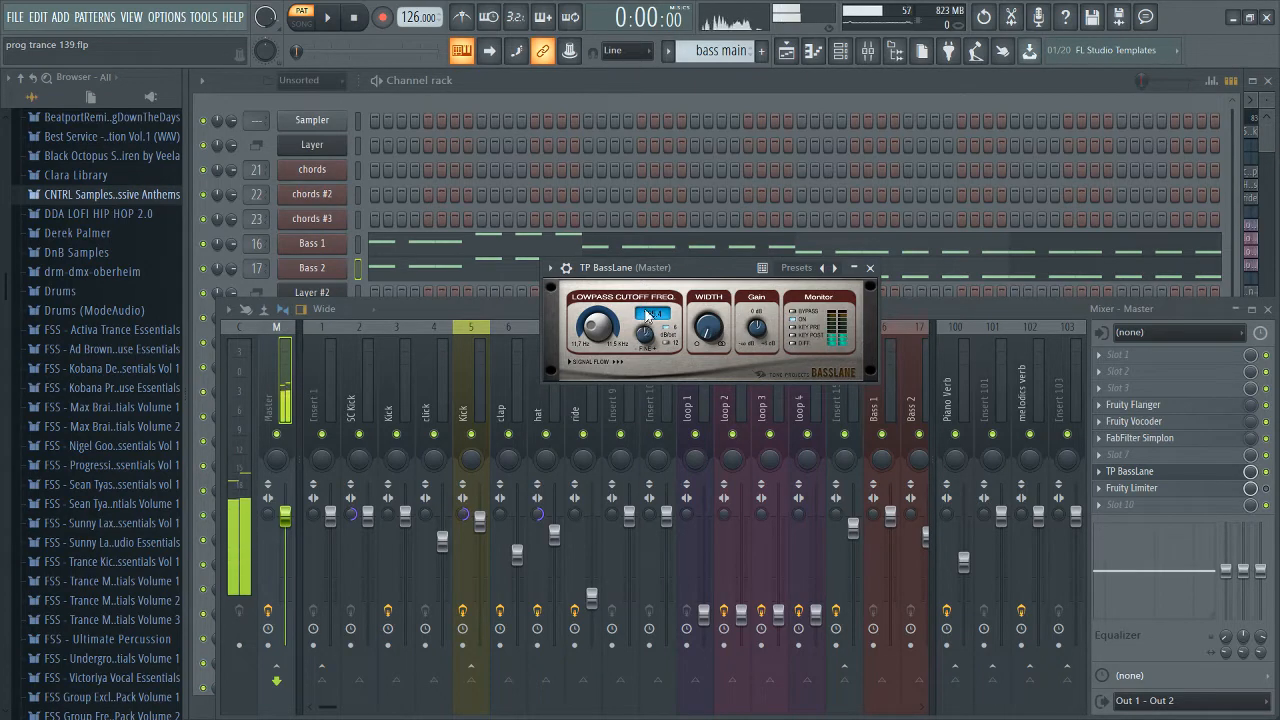
left_click(1134, 473)
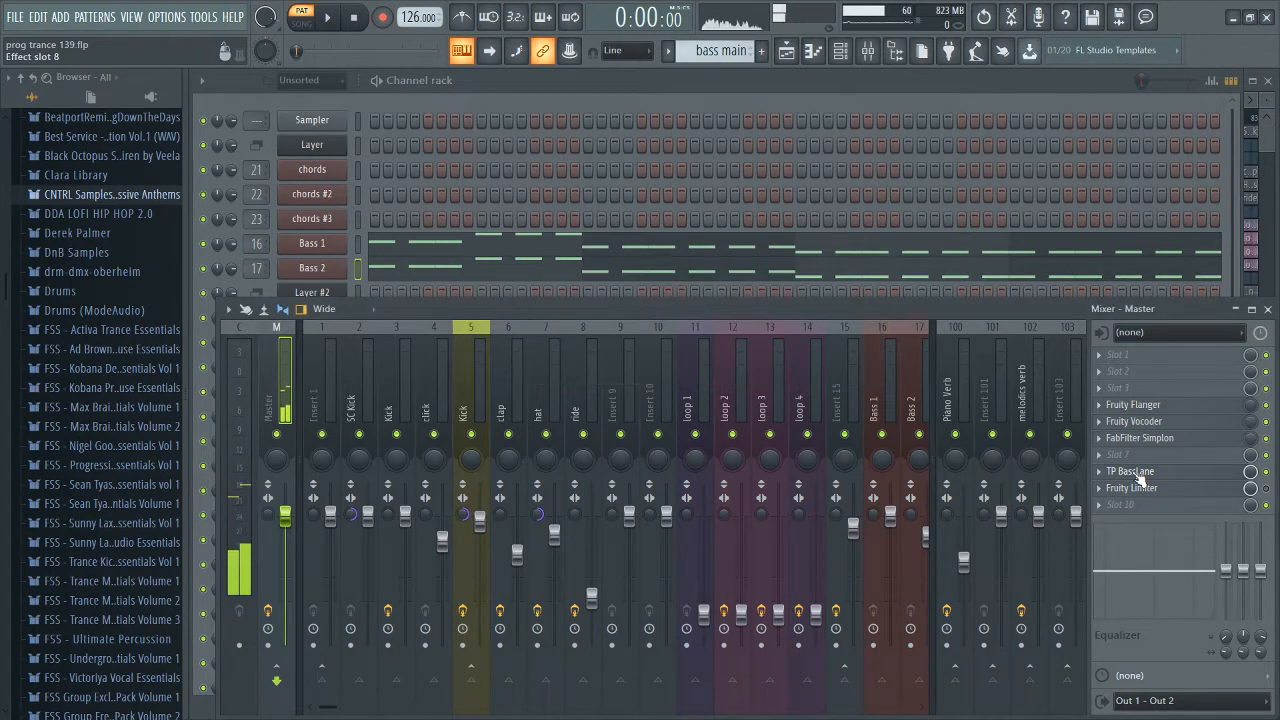
Step: Return to the Bass bus in the mixer and open its Fruity Limiter
scroll(638, 391, "down", 10)
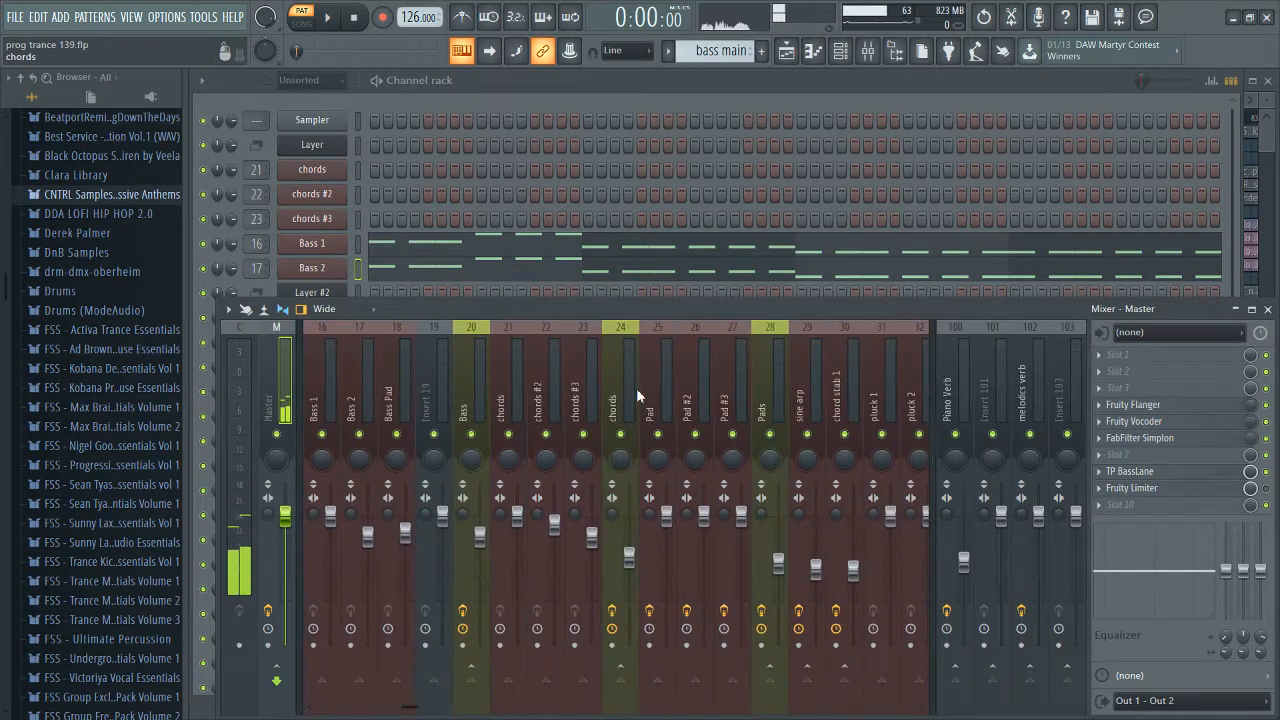
scroll(636, 388, "up", 3)
left_click(592, 410)
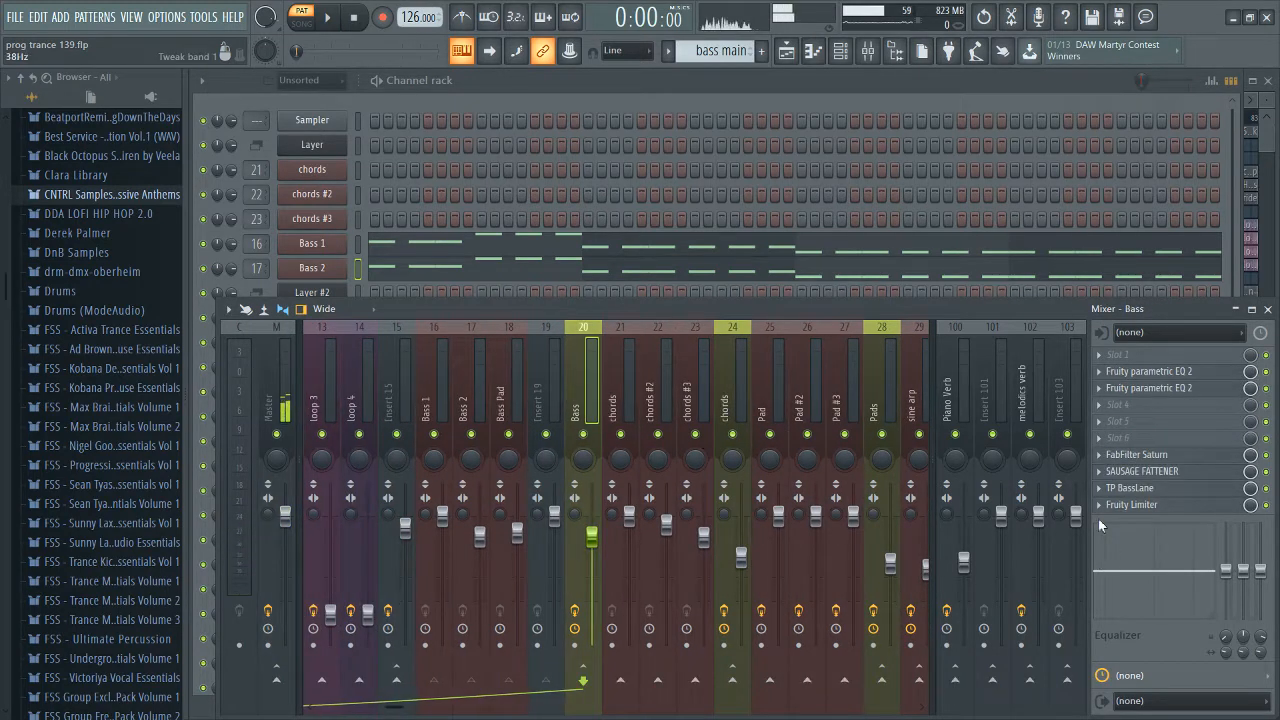
left_click(1131, 504)
left_click_drag(532, 210, 668, 256)
Step: Solo the playlist tracks holding bass main and SC Kick, and play the song from about bar 66
left_click(1263, 140)
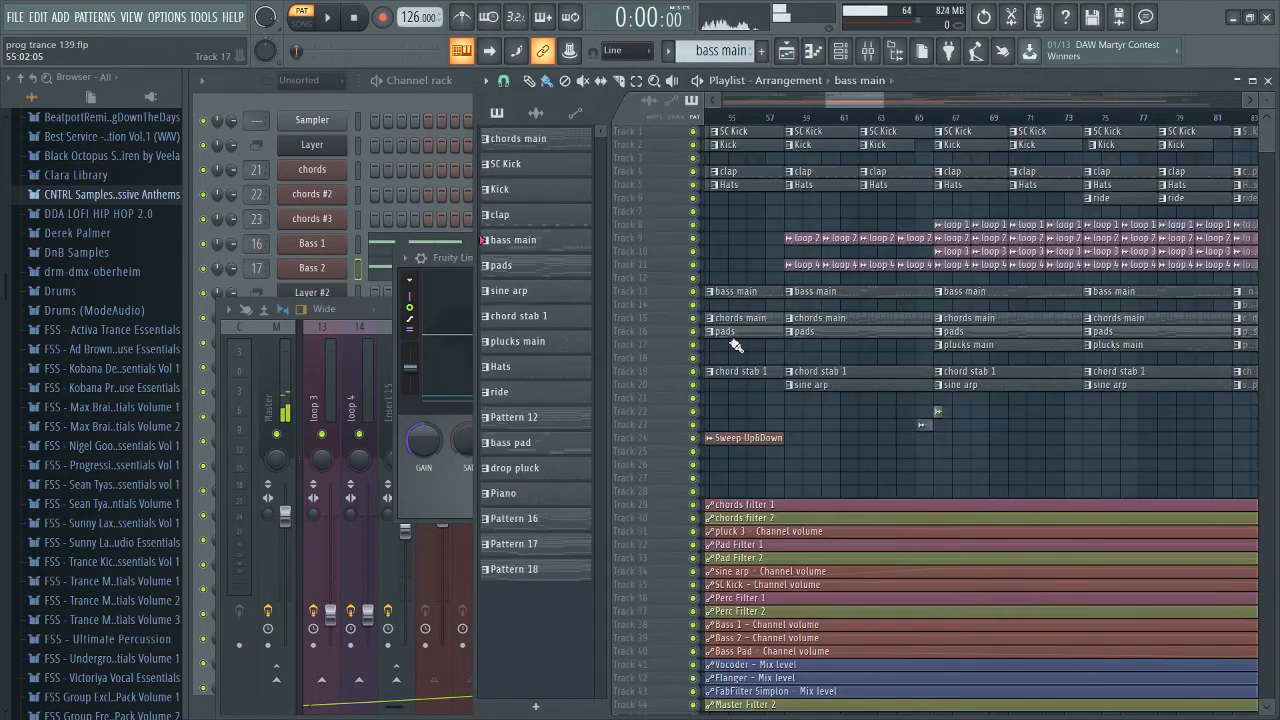
right_click(693, 291)
left_click(693, 131)
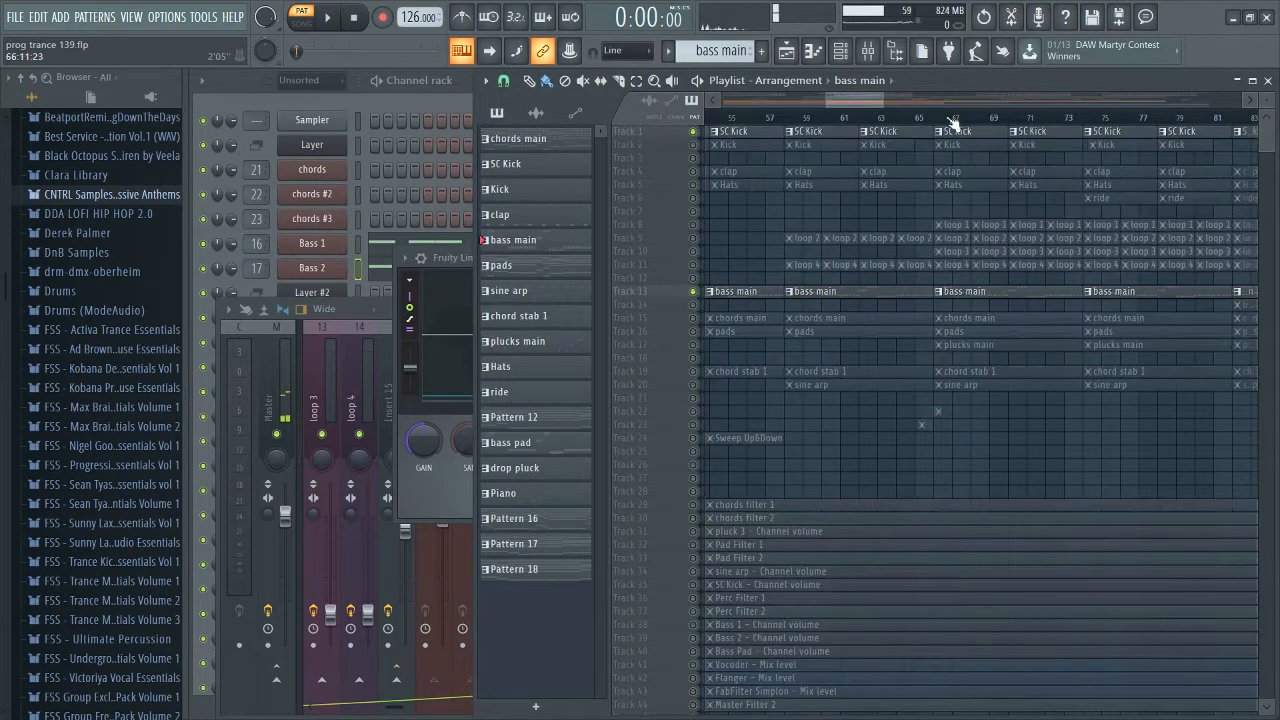
left_click(941, 116)
key("space")
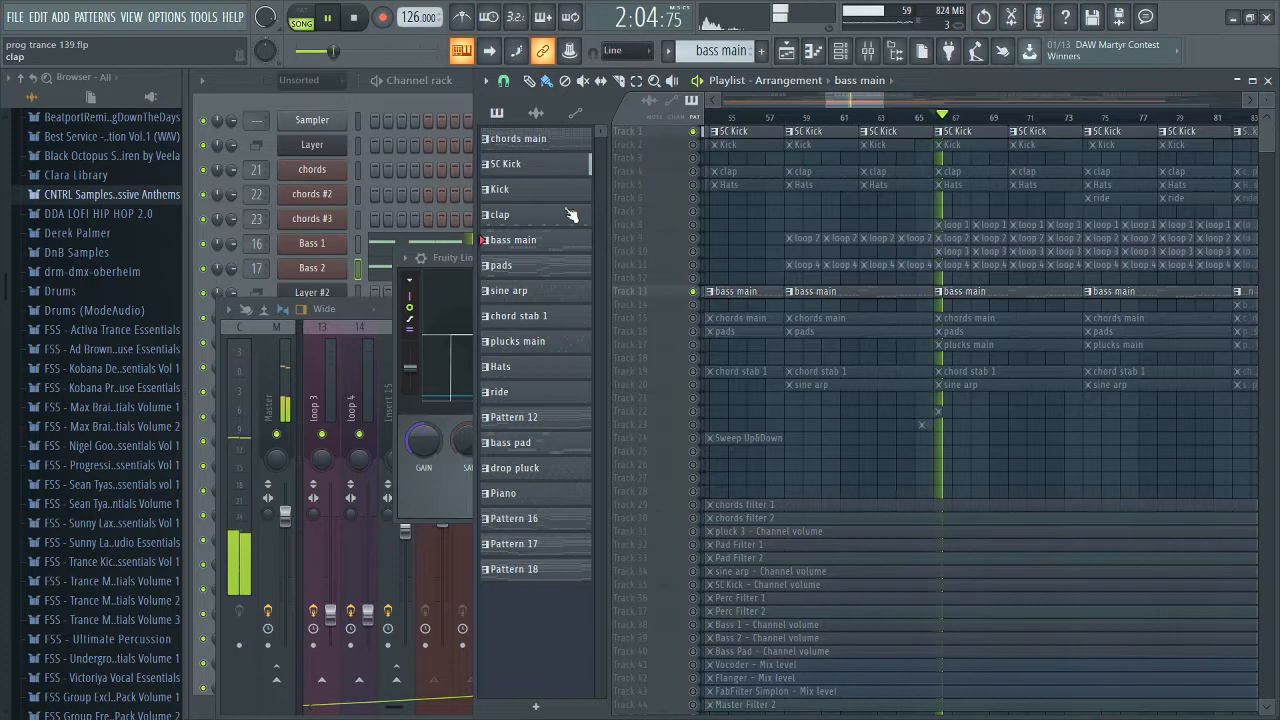
Step: Watch the Bass bus's Fruity Limiter respond to the sidechain kick and examine its compressor threshold and ratio controls
left_click(462, 257)
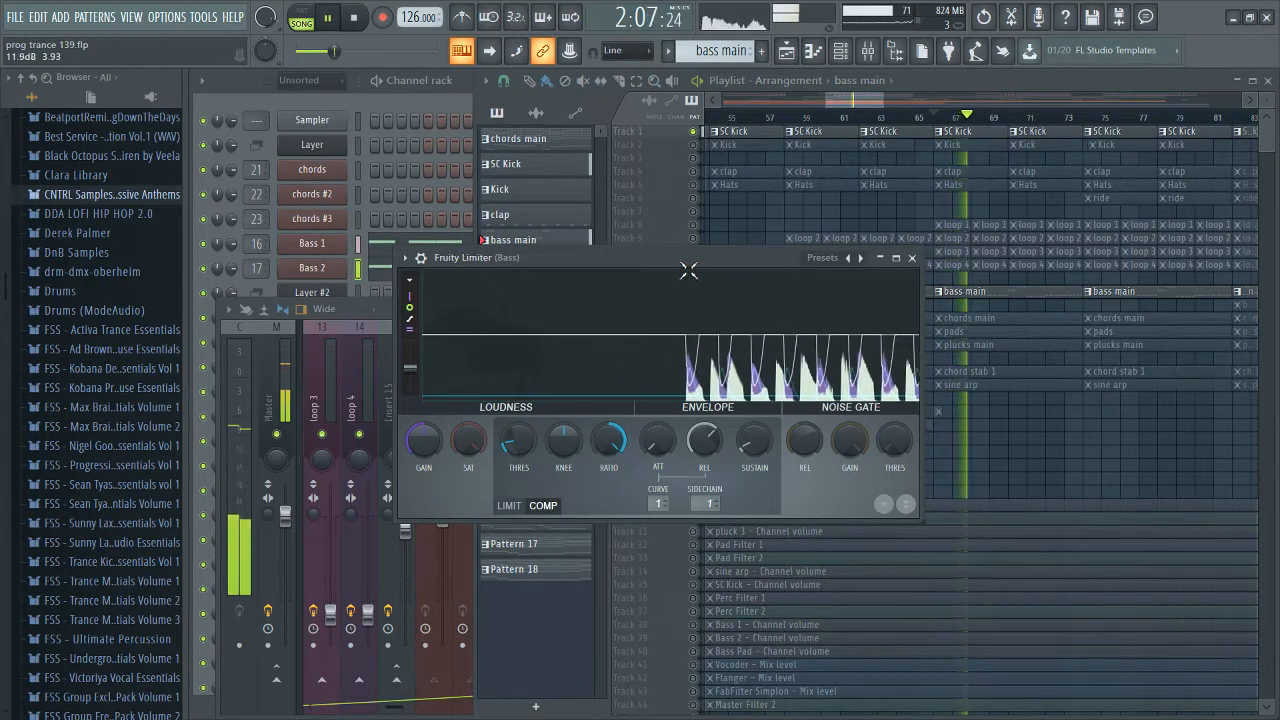
left_click_drag(681, 261, 717, 270)
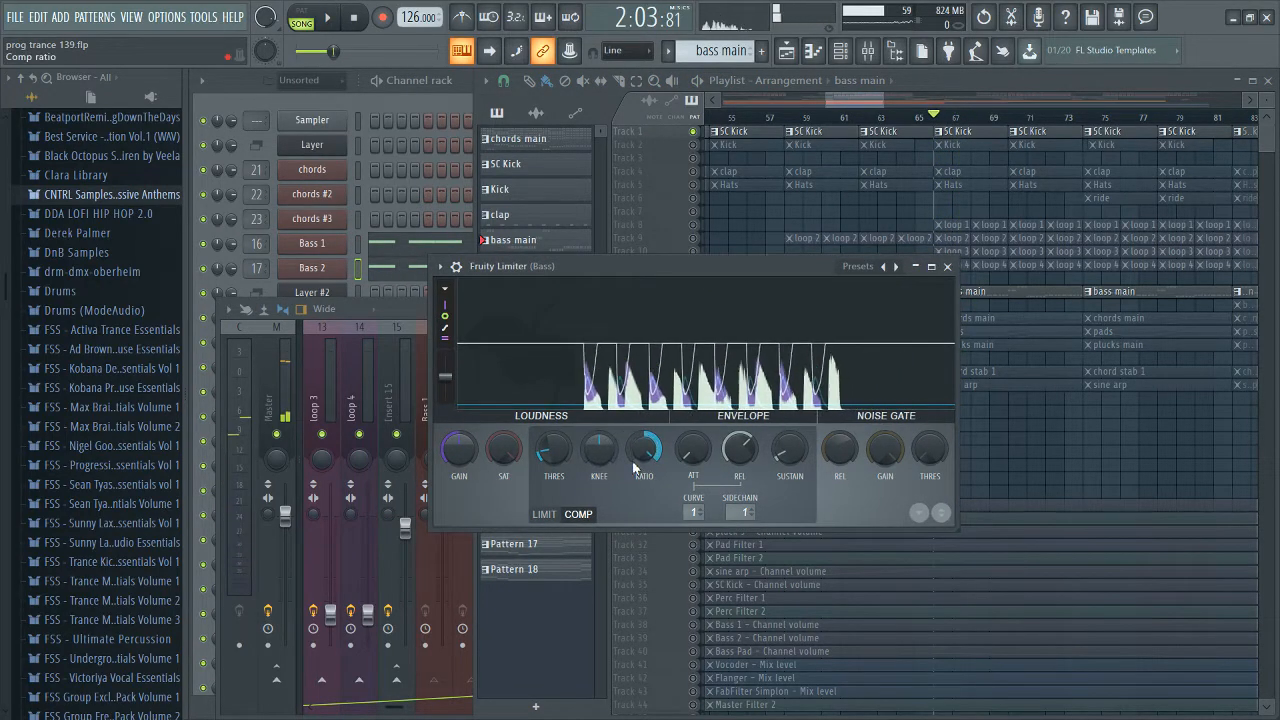
left_click_drag(547, 461, 548, 432)
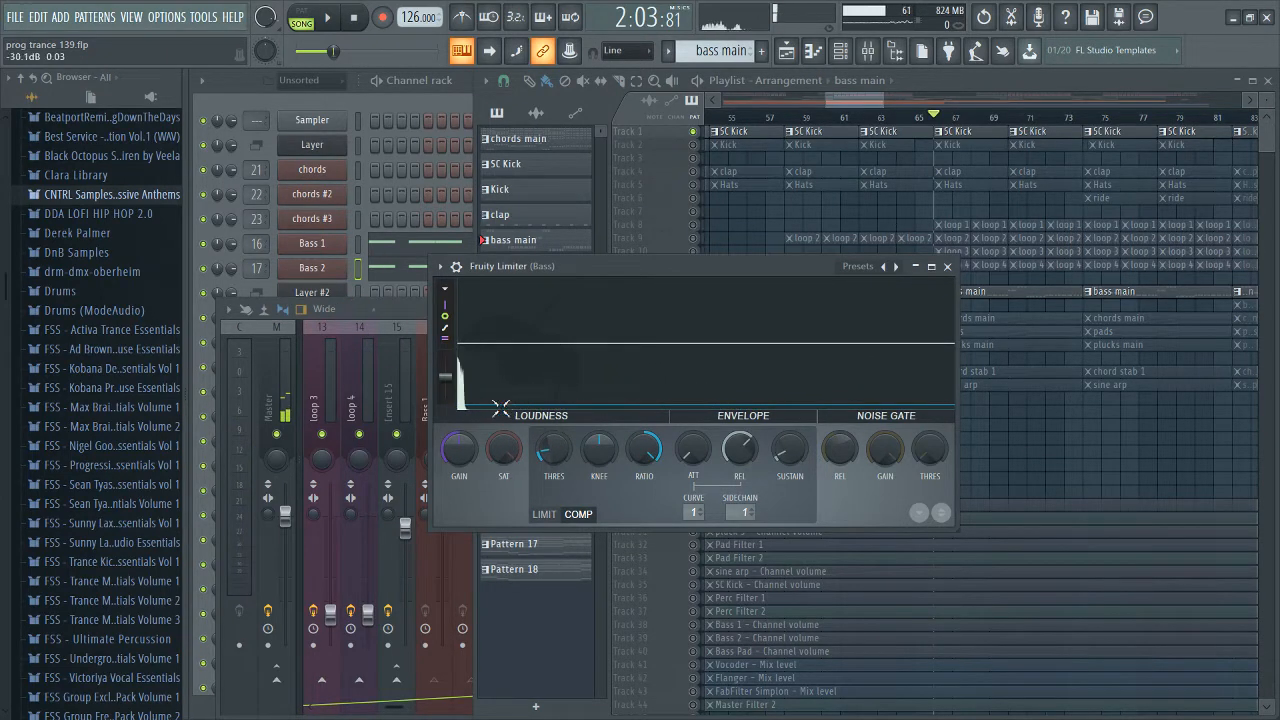
Step: Close Fruity Limiter, open the SC Kick channel's sample settings and audition its kick waveform
left_click(947, 266)
left_click(448, 309)
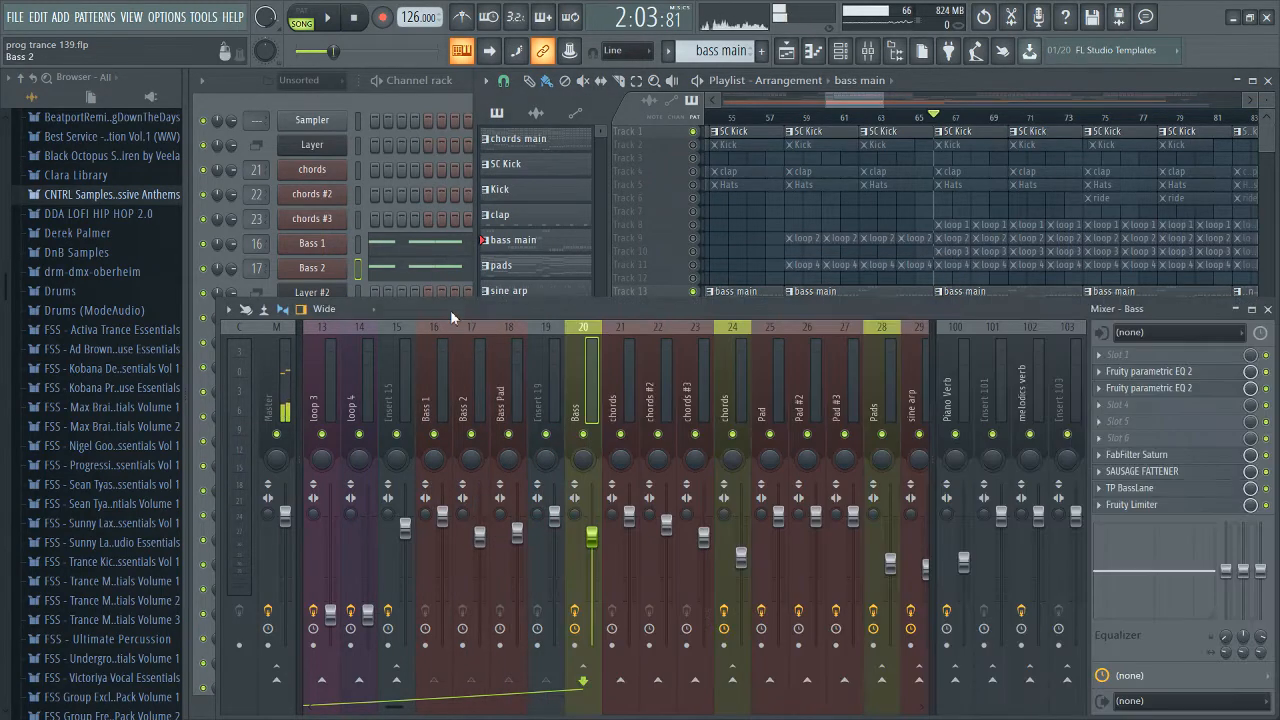
left_click(427, 109)
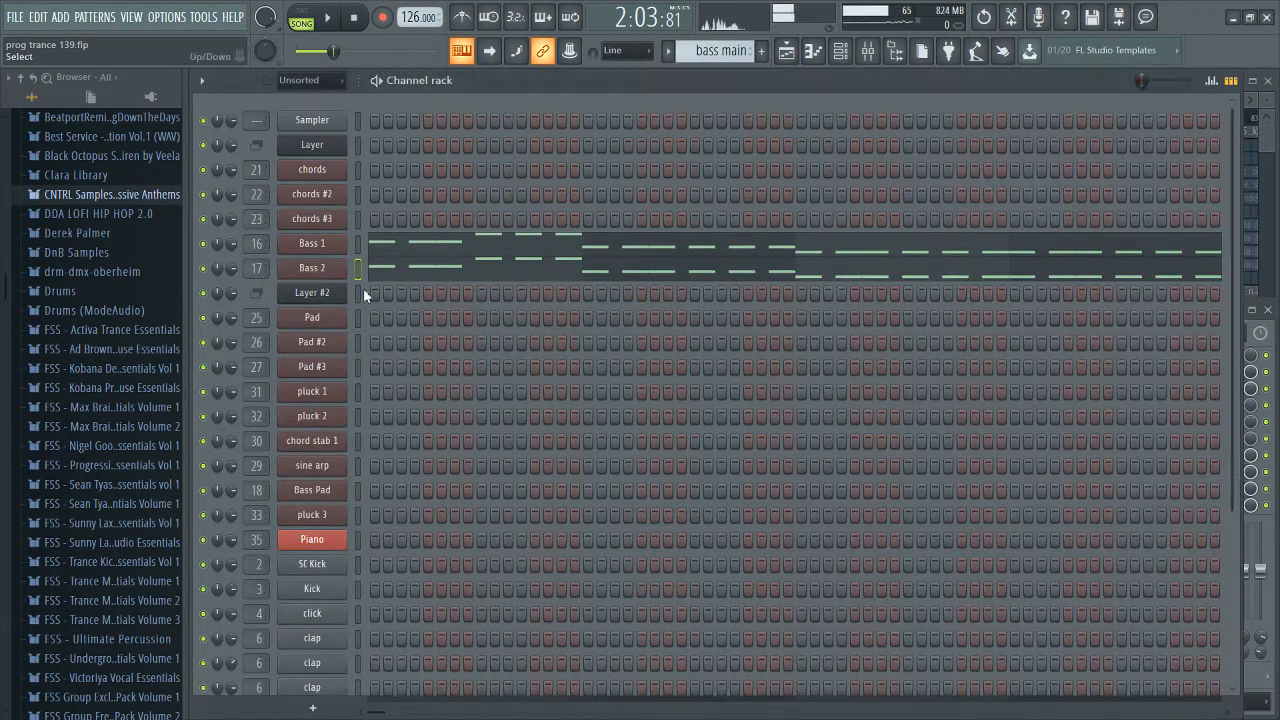
scroll(377, 400, "down", 5)
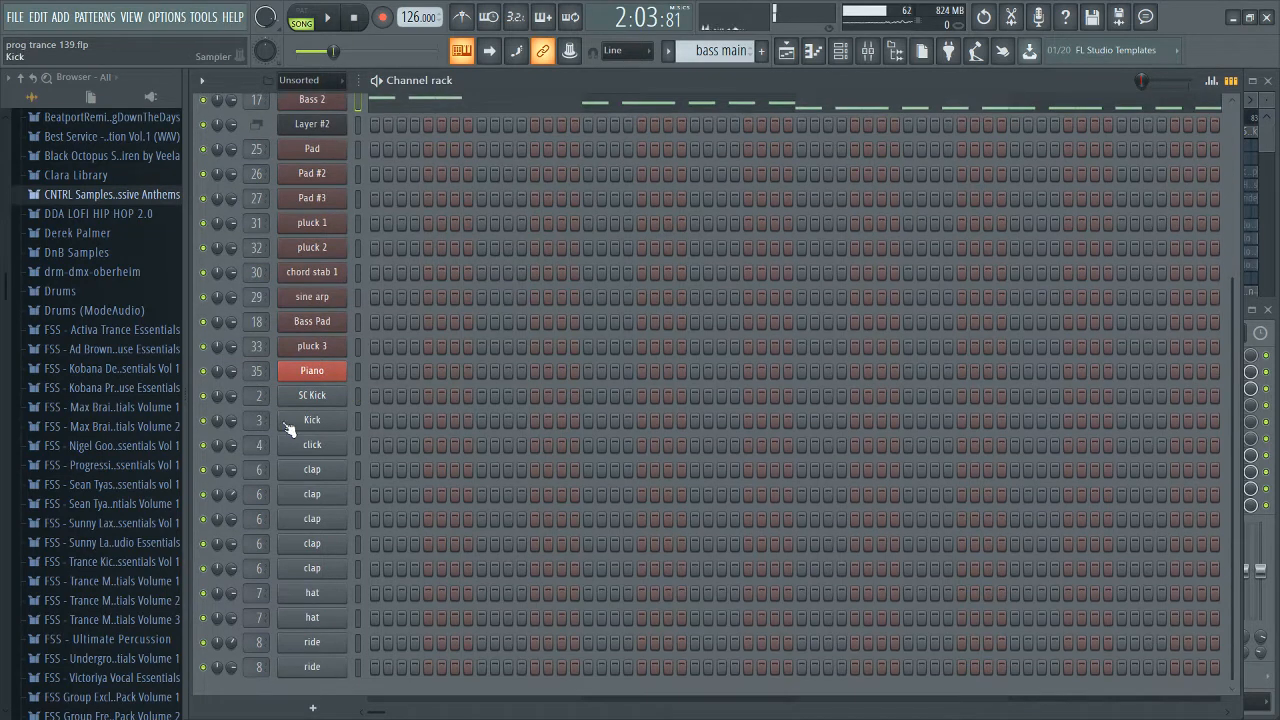
left_click(358, 395)
left_click(338, 404)
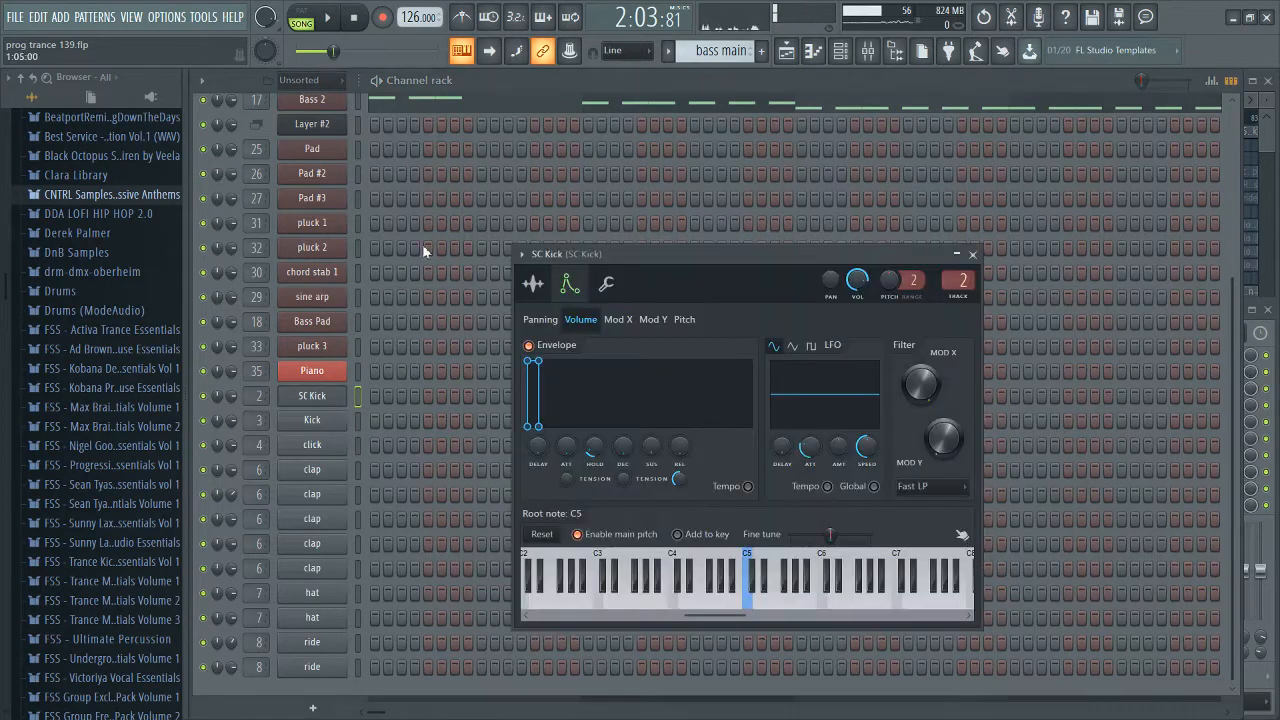
left_click_drag(596, 258, 700, 262)
left_click(637, 288)
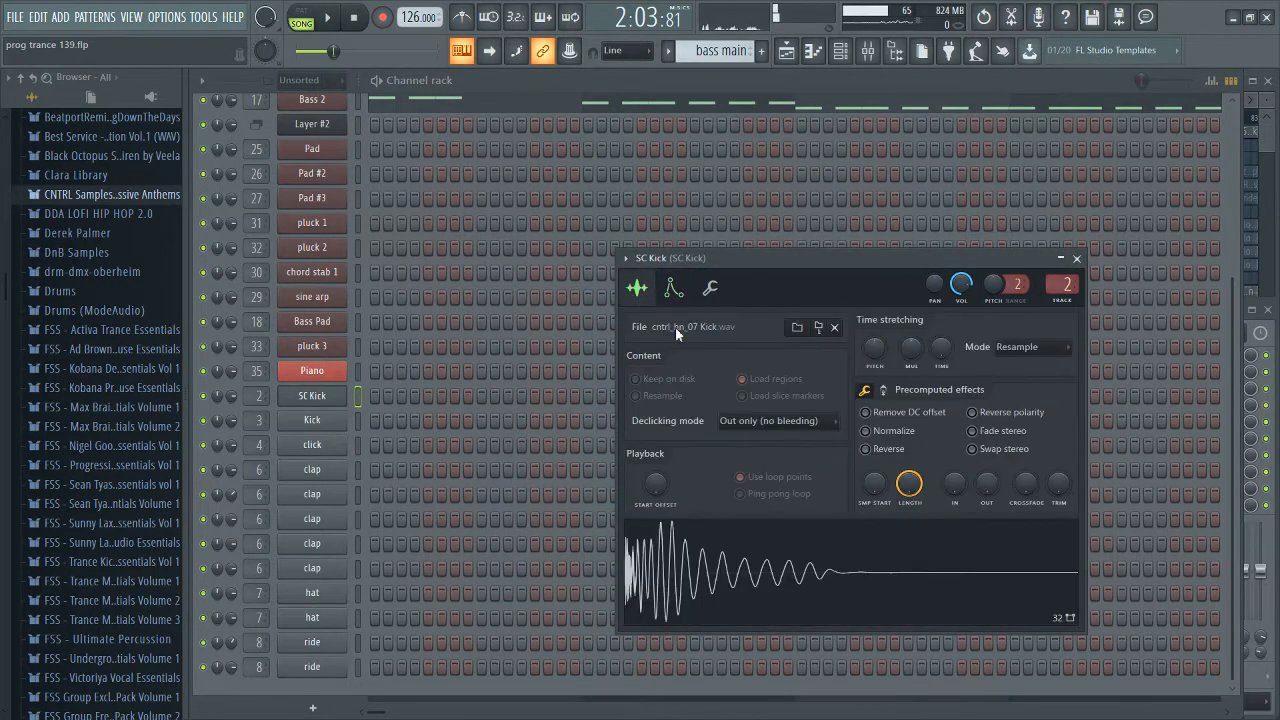
left_click(707, 590)
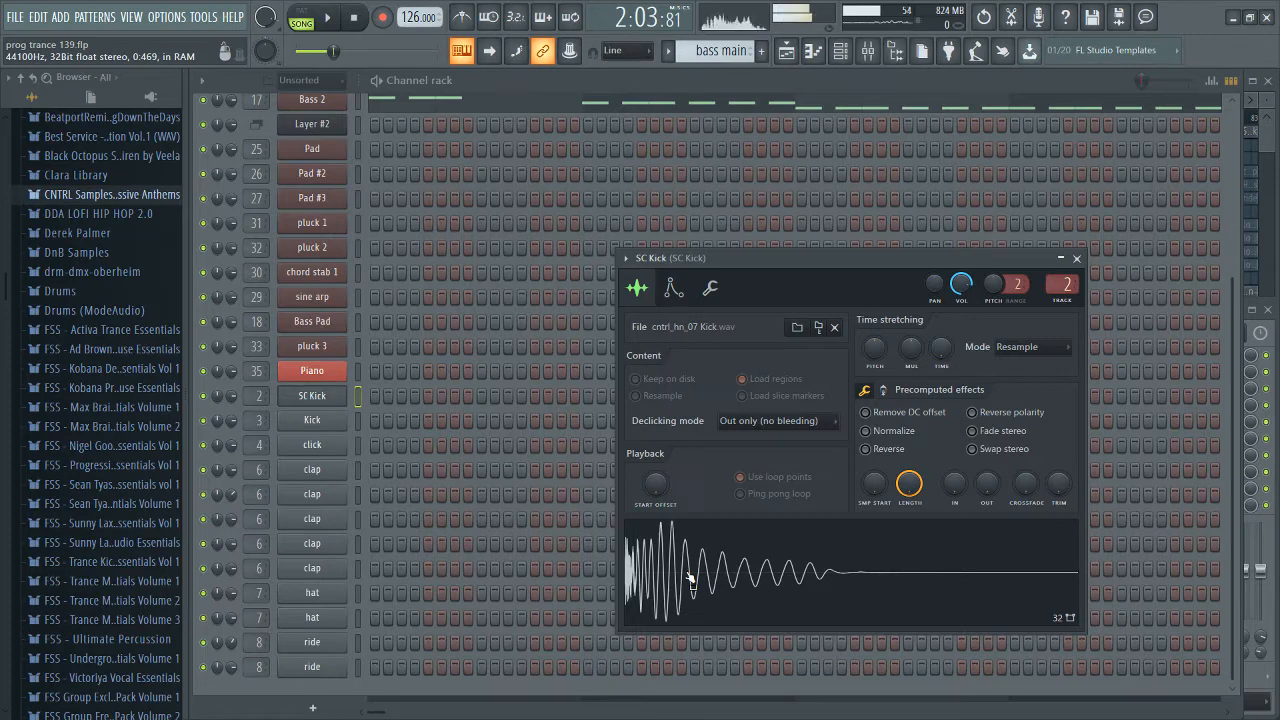
Step: View SC Kick's volume envelope and audition the sample while watching its mixer track
left_click(675, 300)
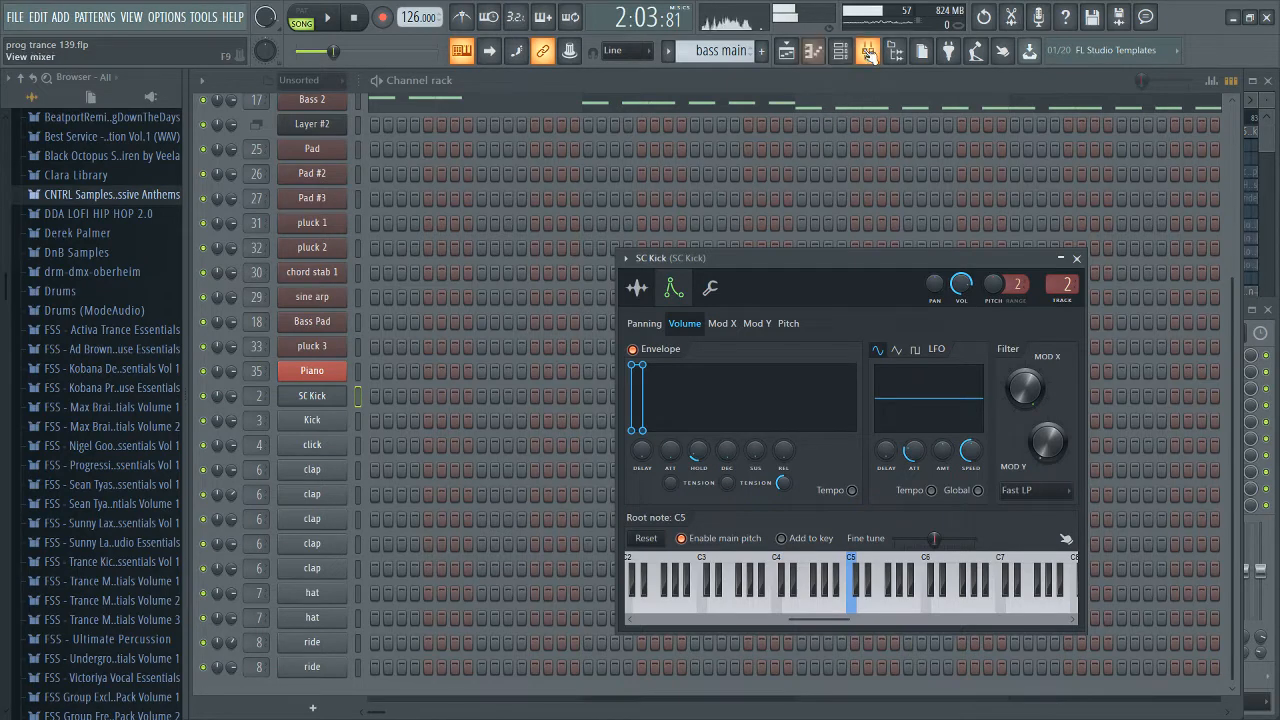
key("F9")
scroll(348, 400, "left", 1)
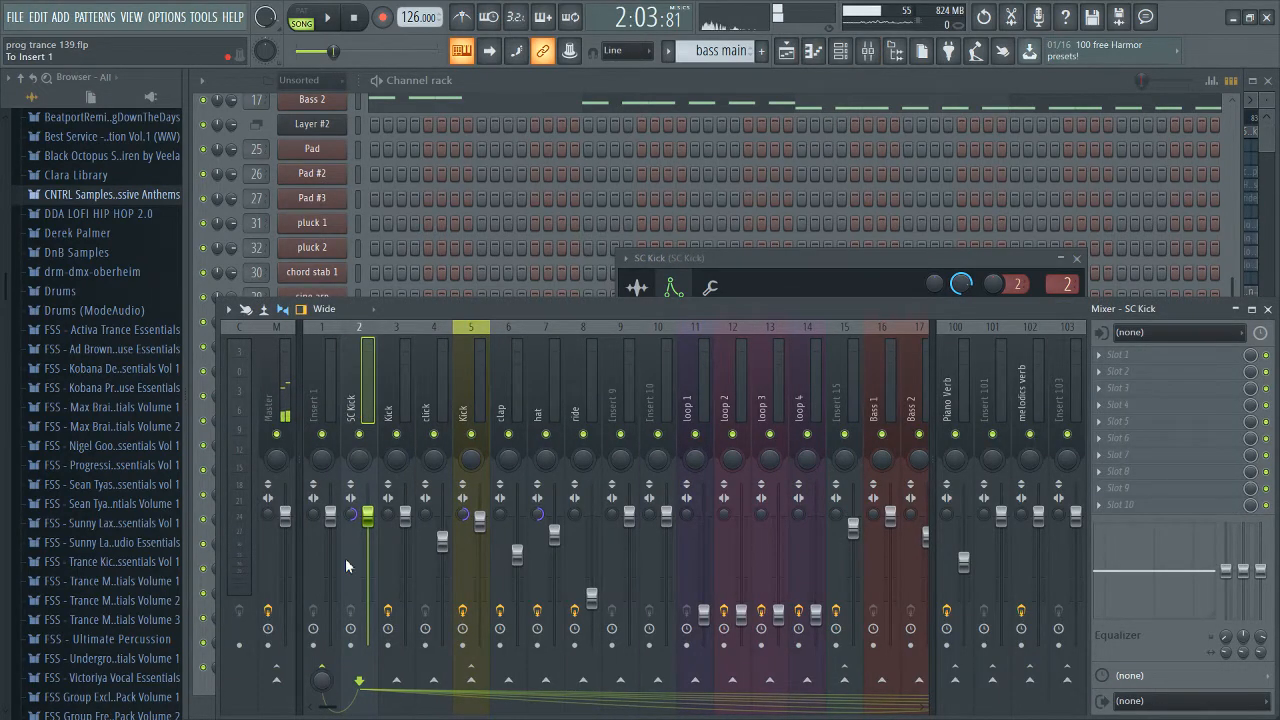
left_click(831, 260)
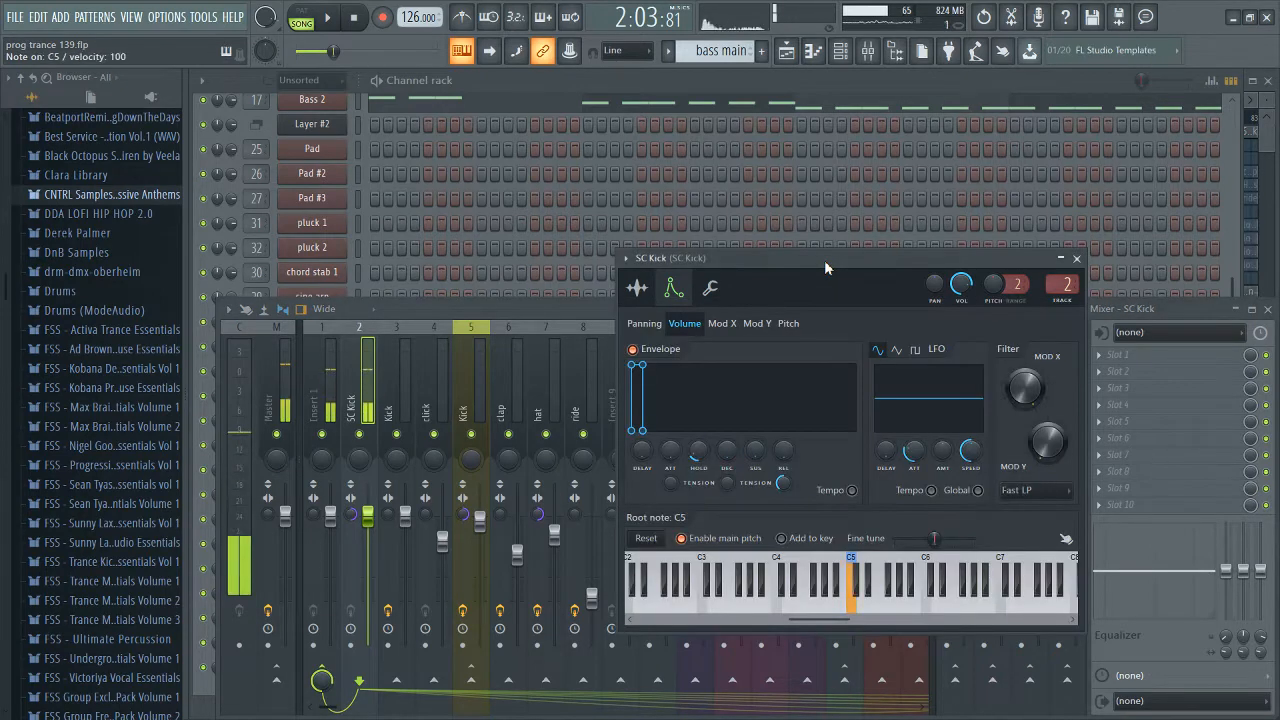
left_click_drag(775, 255, 751, 251)
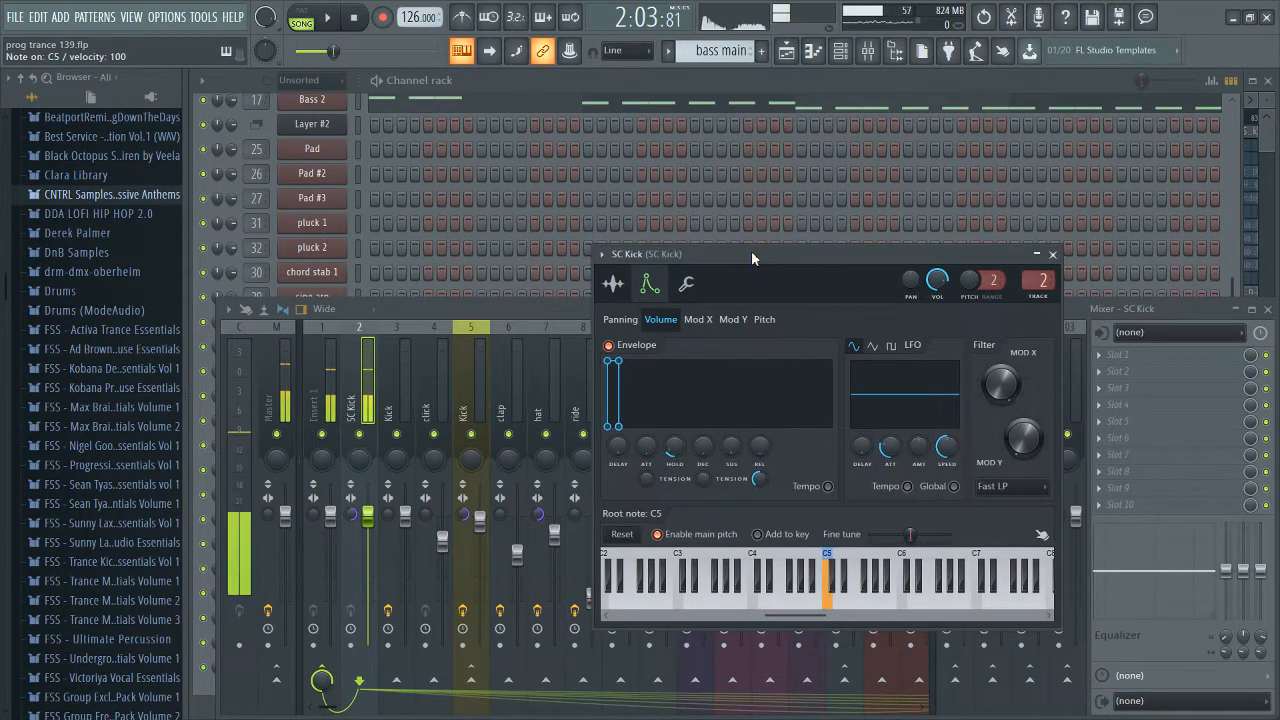
left_click(635, 88)
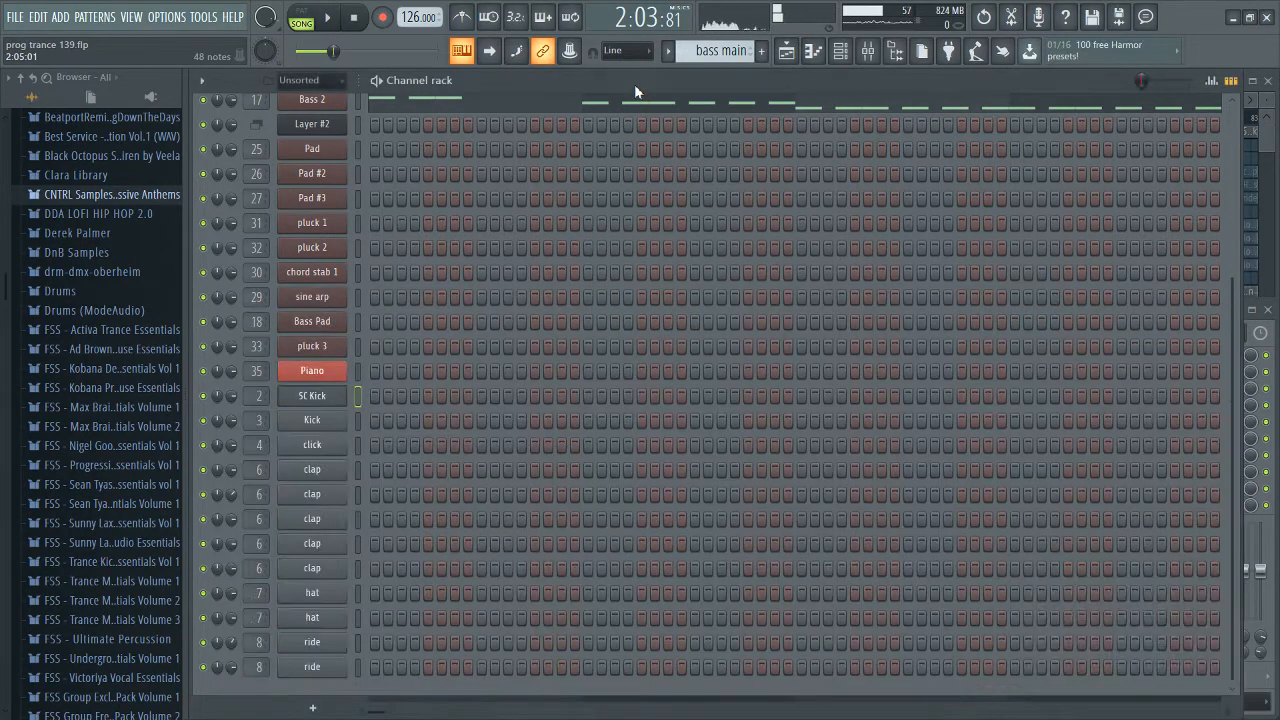
Step: Audition the Kick channel for comparison, and reopen SC Kick's volume envelope to play its sample repeatedly at C5
left_click(358, 421)
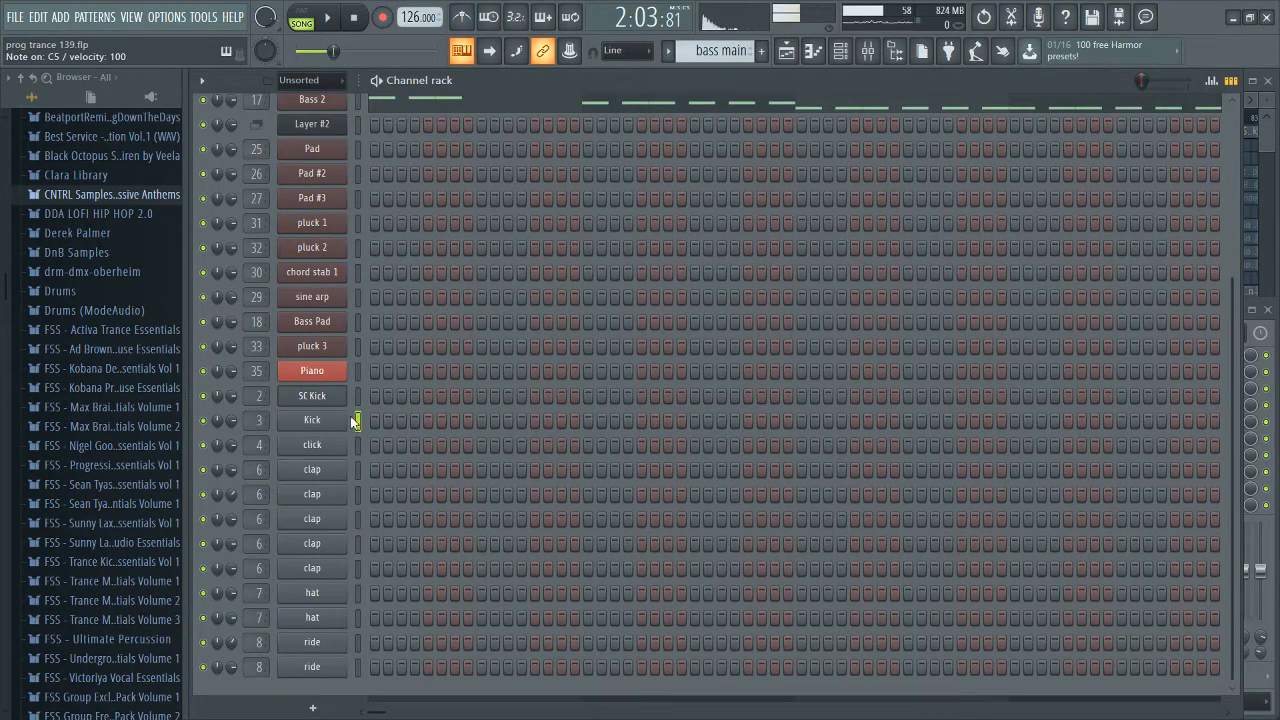
left_click(330, 396)
left_click_drag(698, 262, 583, 247)
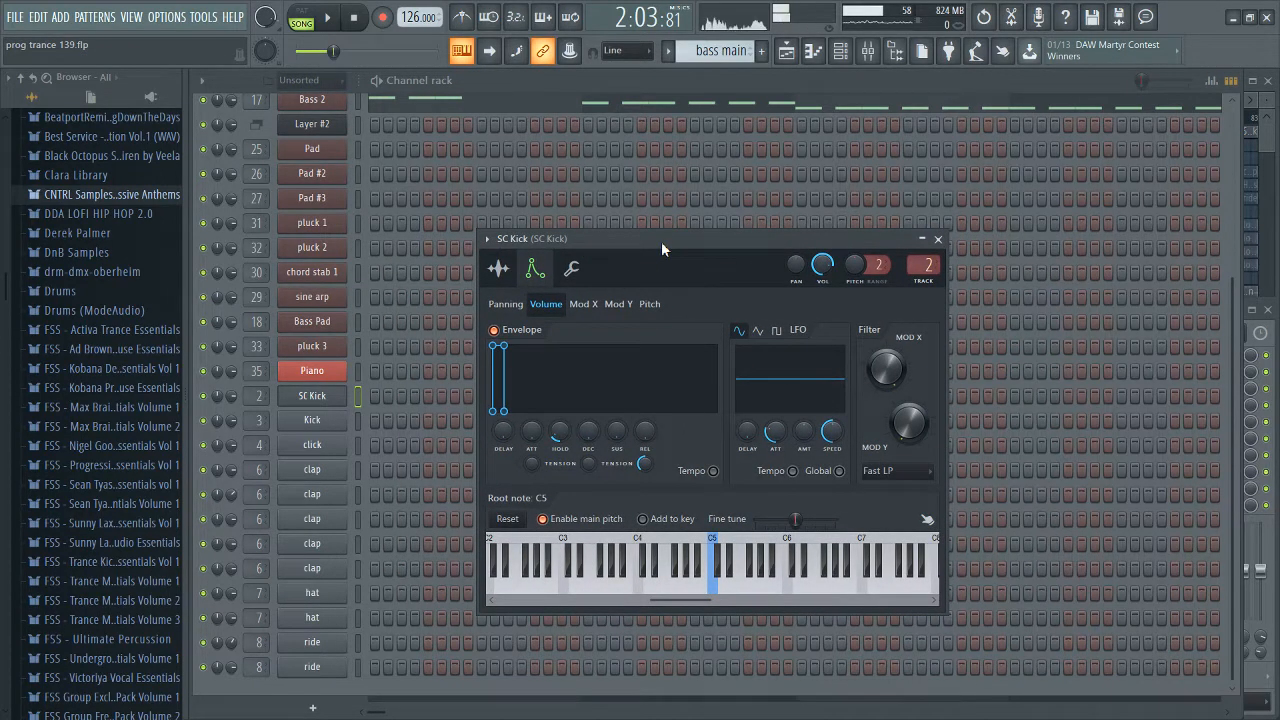
left_click_drag(661, 242, 661, 245)
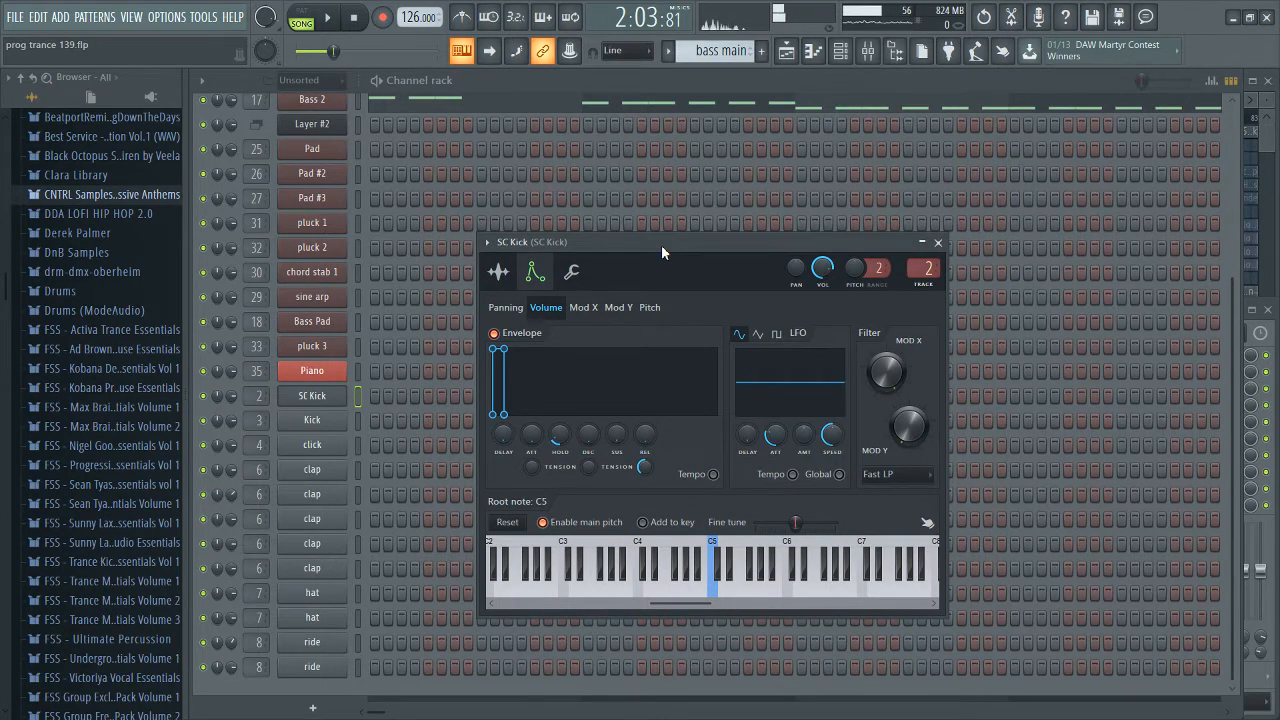
mouse_move(661, 245)
left_mouse_down()
mouse_move(640, 249)
mouse_move(655, 252)
left_mouse_up()
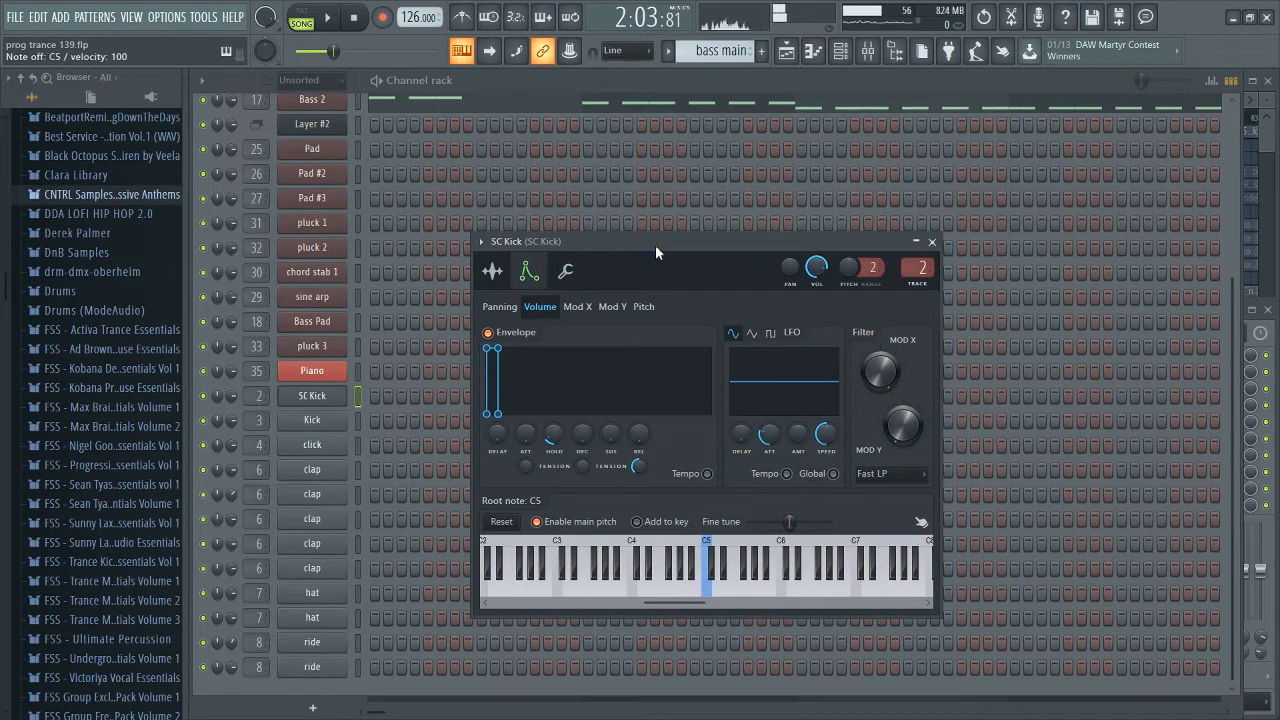
key("q")
key("q")
key("q")
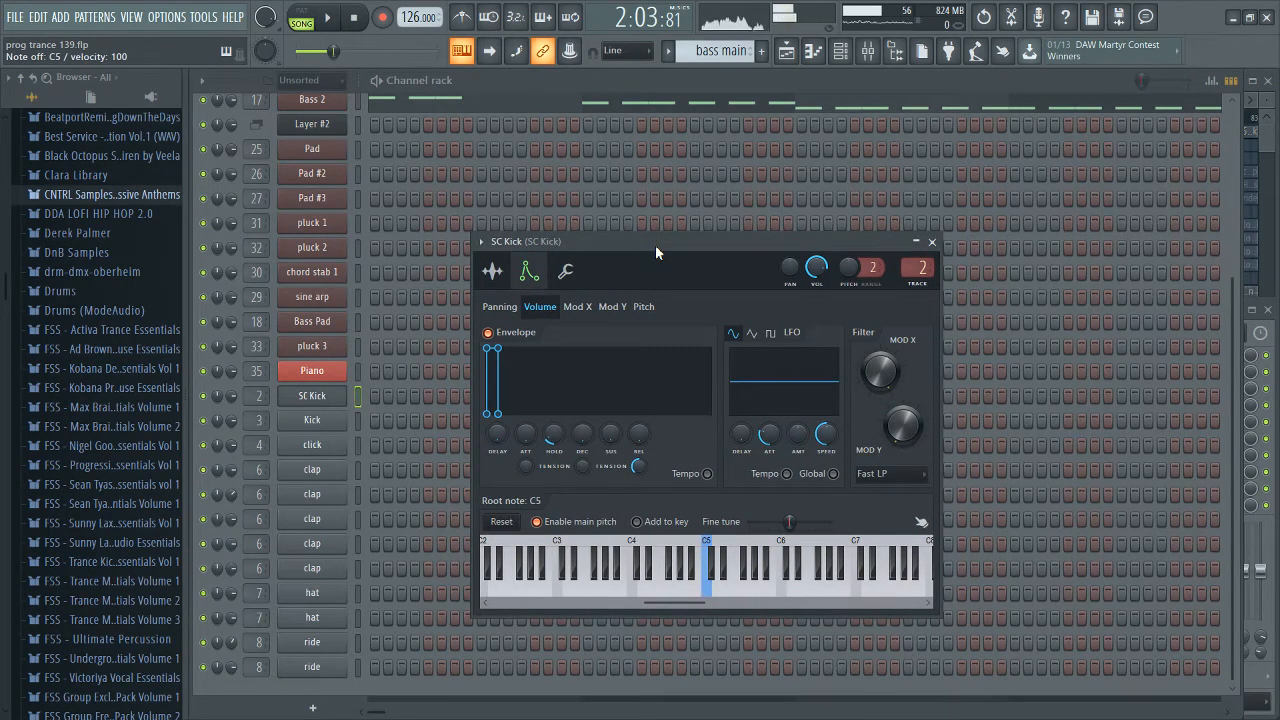
Step: Examine how the SC Kick channel is assigned to its mixer track and routed to the other tracks
left_click(336, 395)
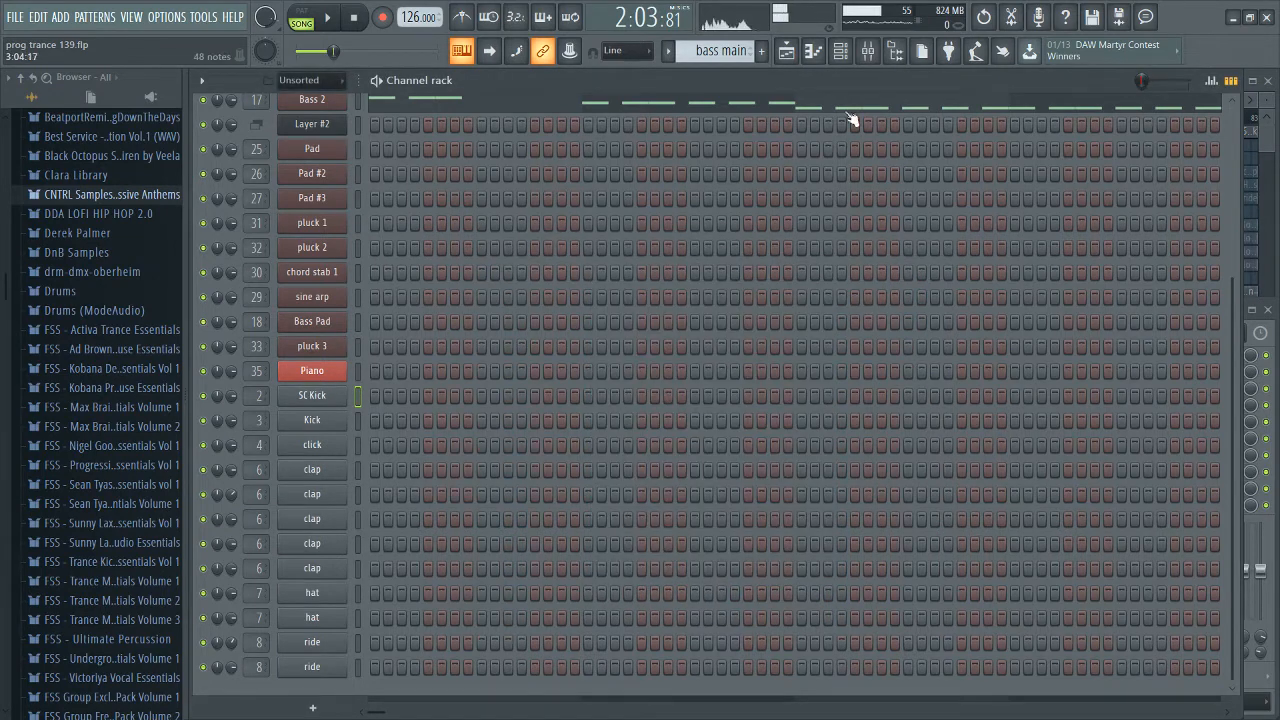
left_click(865, 58)
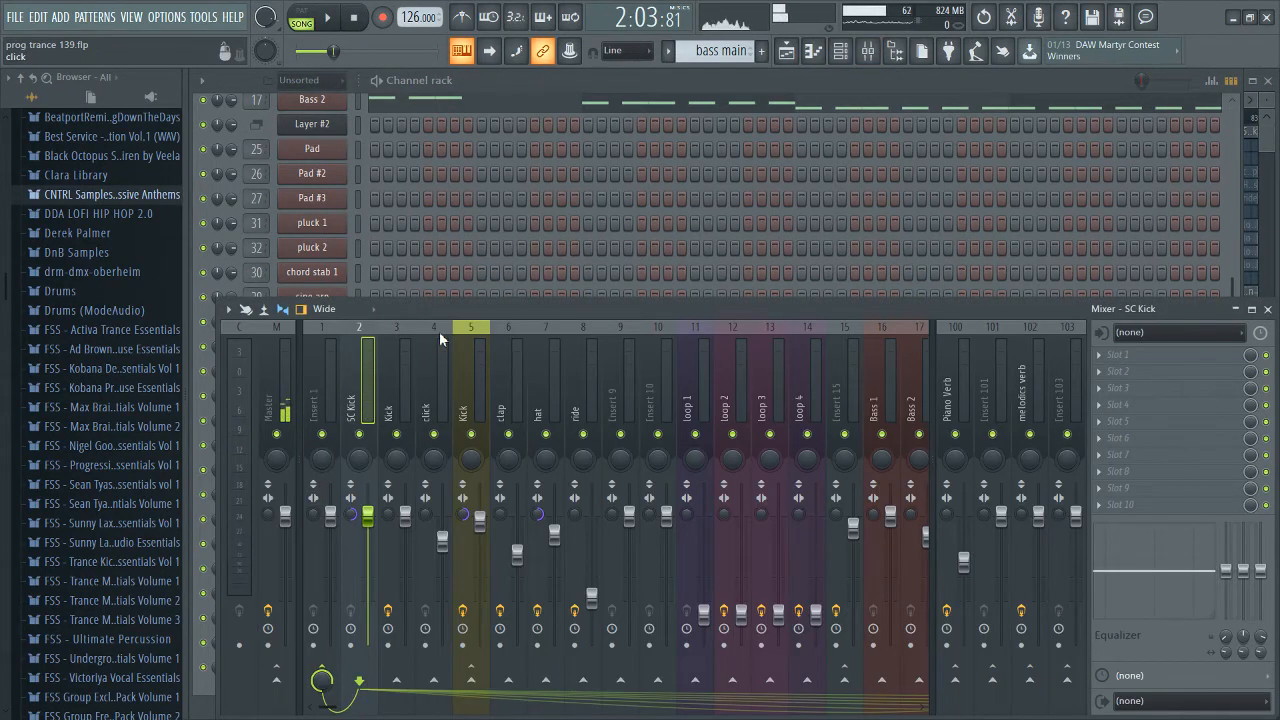
left_click(587, 88)
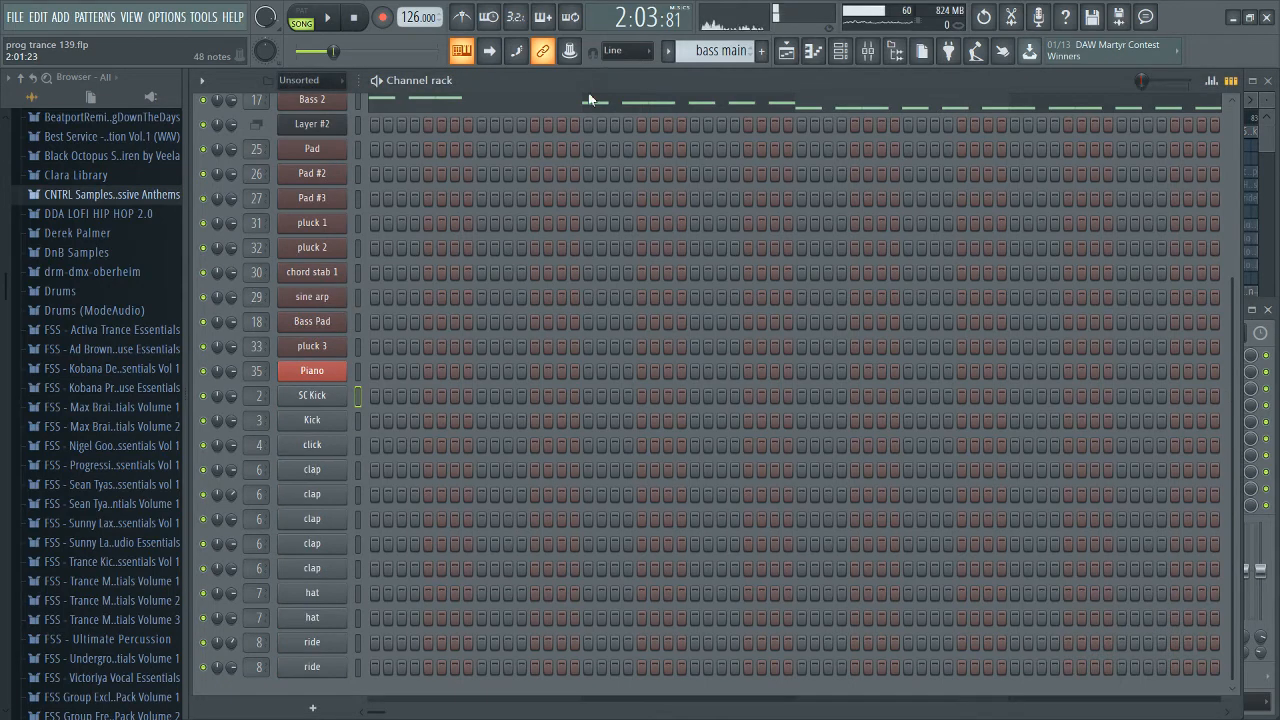
left_click(336, 398)
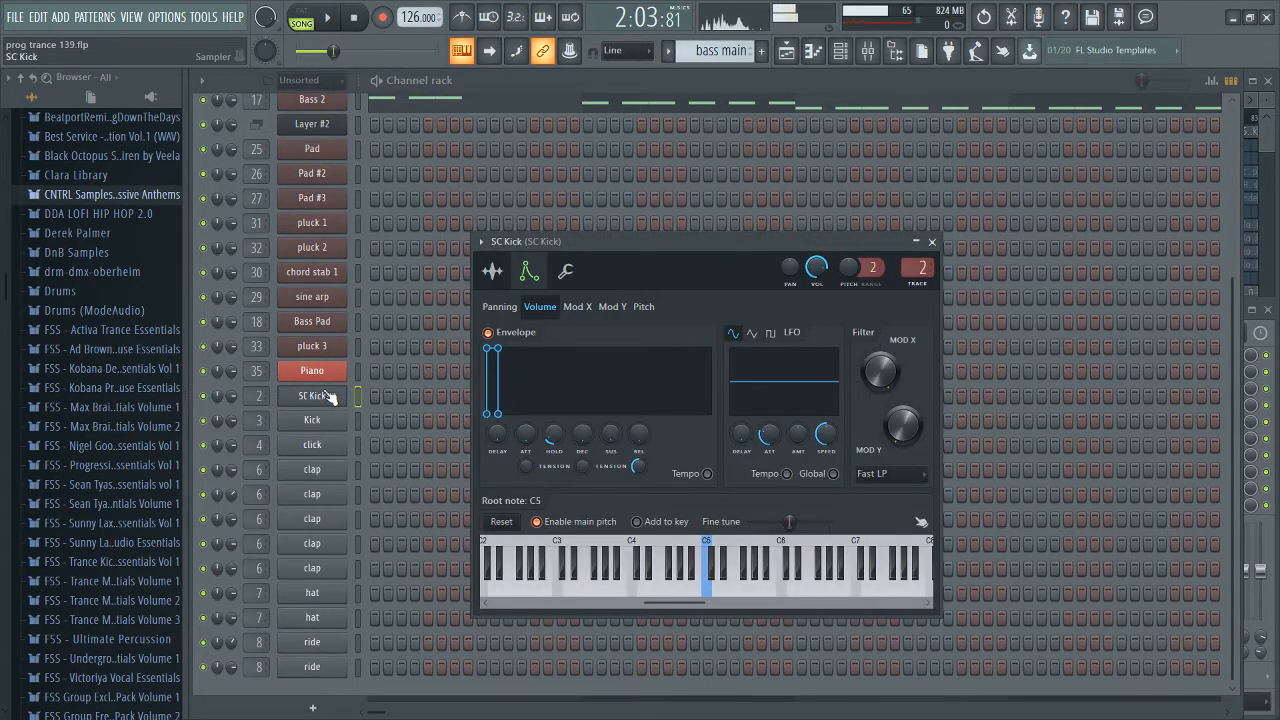
left_click(330, 398)
left_click(867, 50)
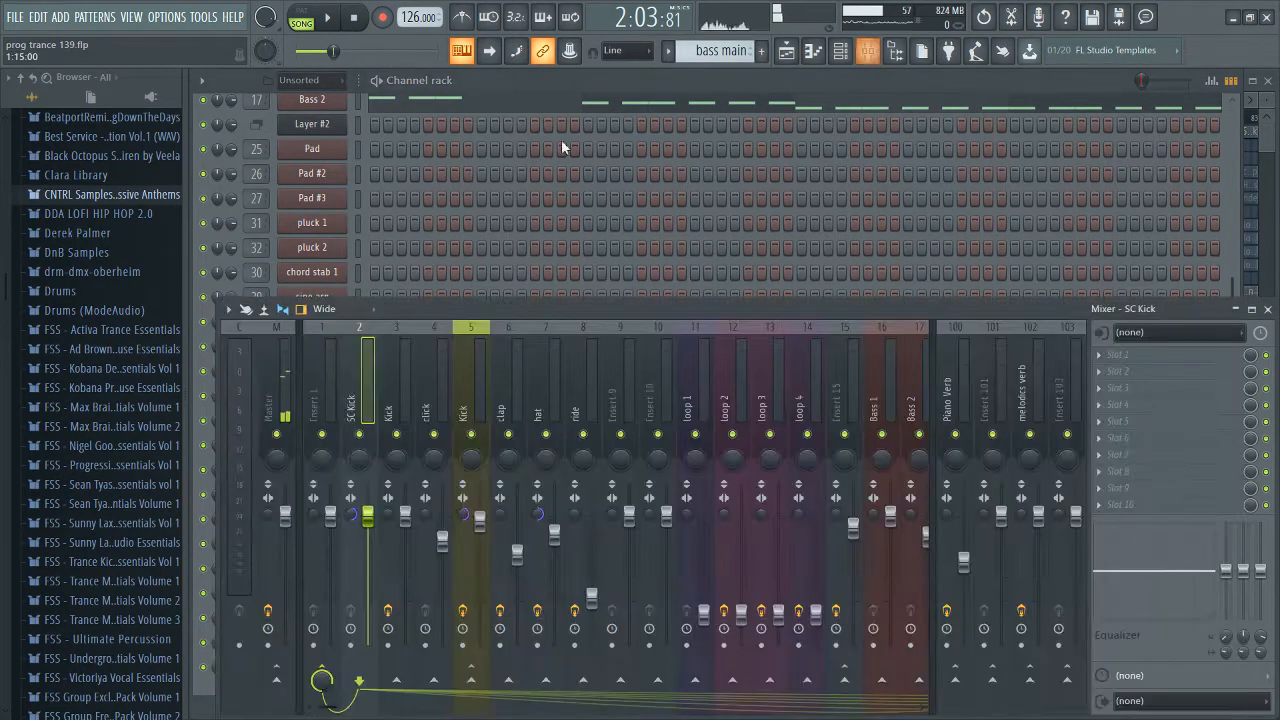
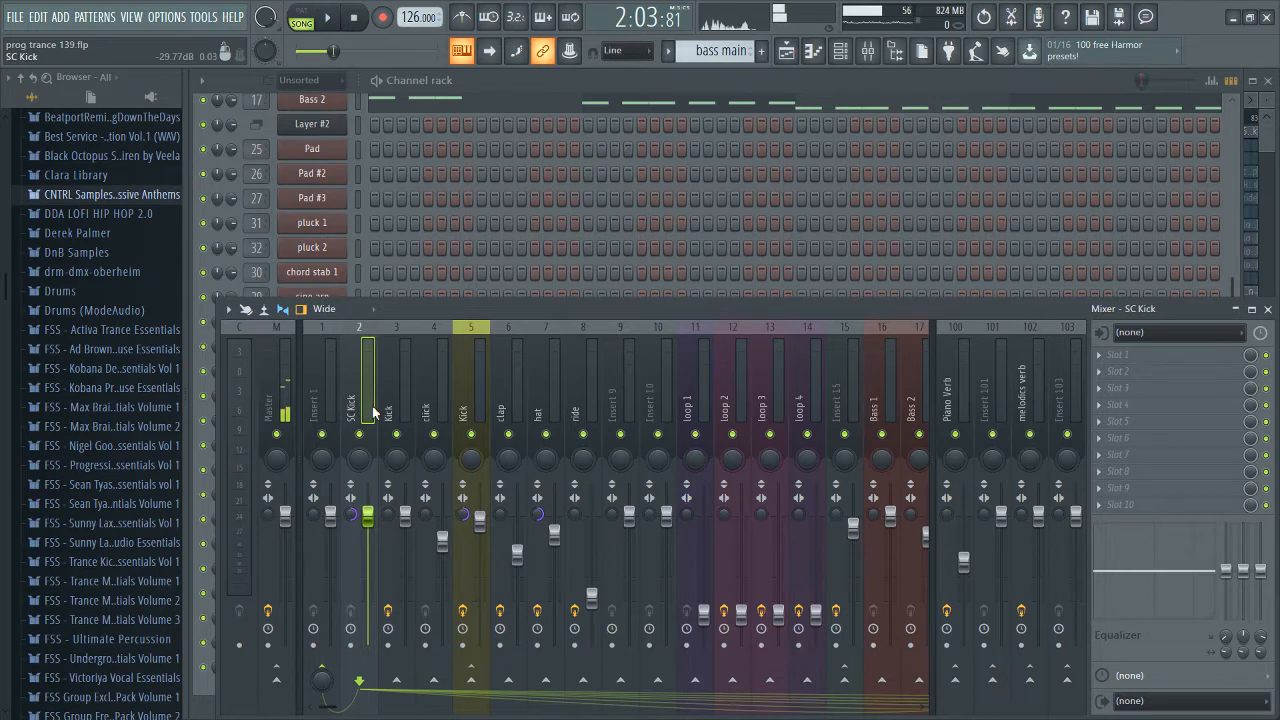
Step: Load Kickstart on the empty Insert 59 mixer track, try its second ducking curve, return to the first and remove the plugin
scroll(679, 383, "down", 6)
scroll(523, 392, "down", 10)
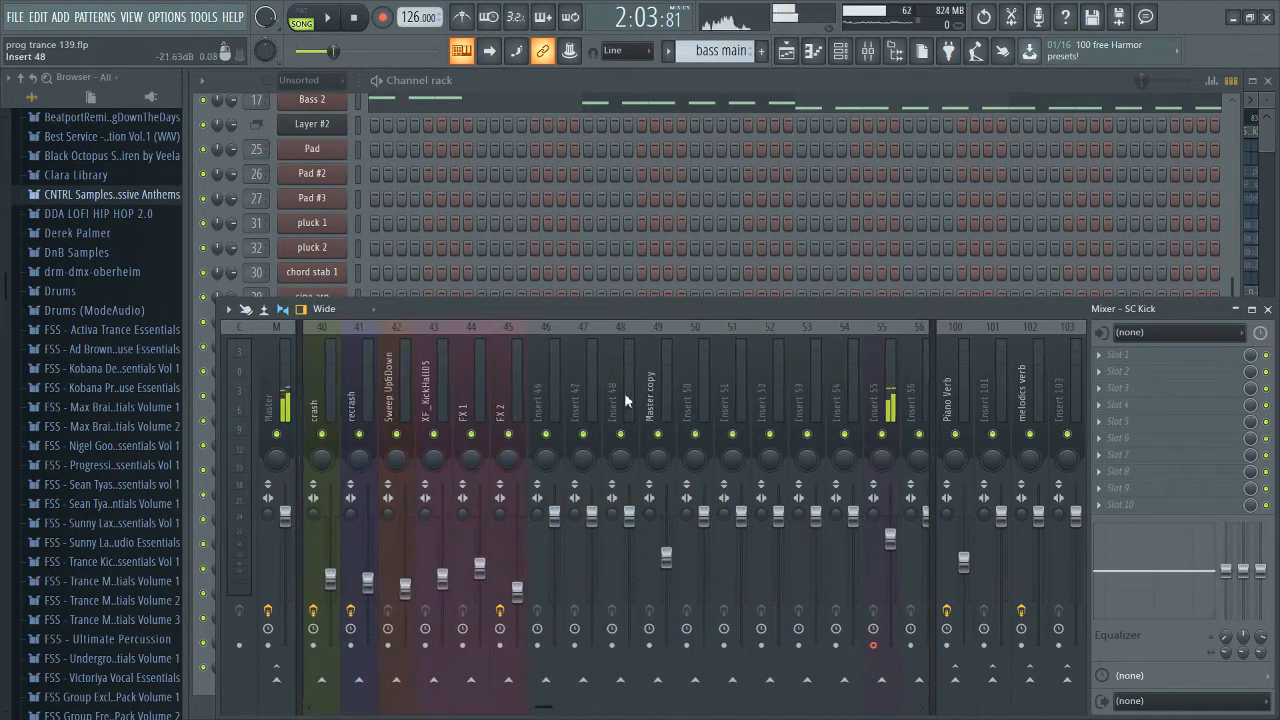
left_click(687, 418)
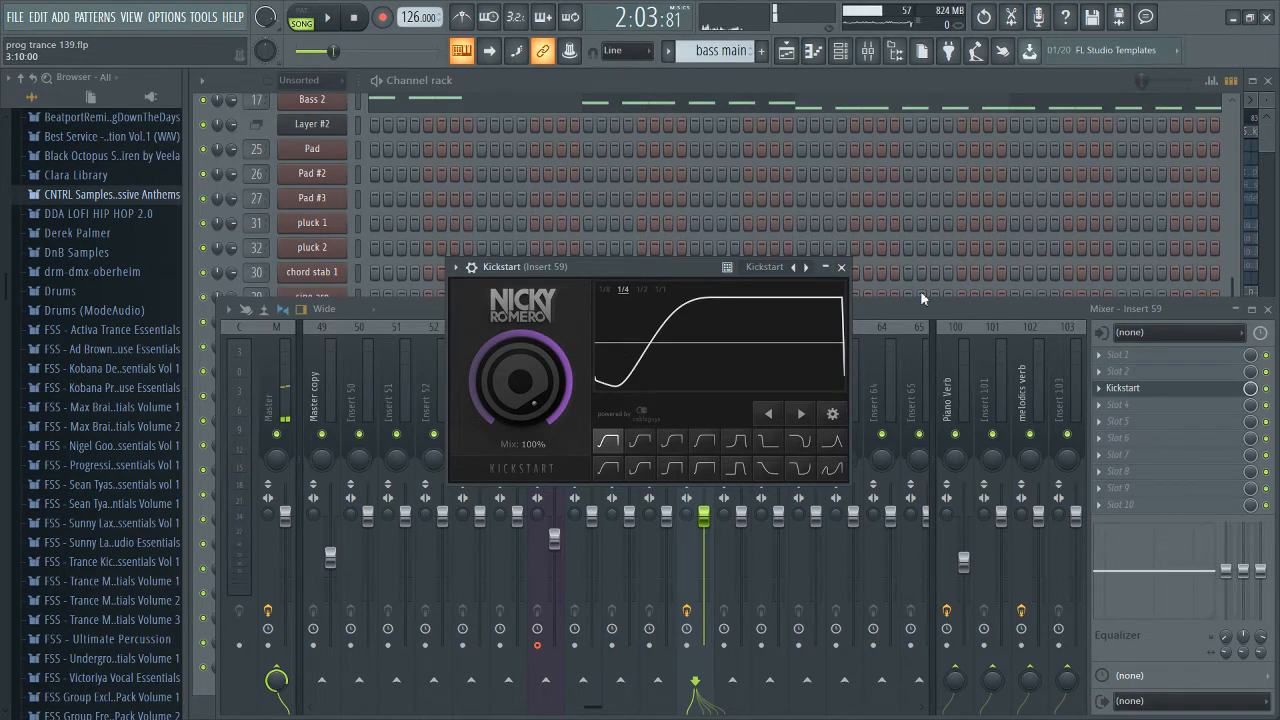
left_click(640, 441)
left_click(608, 440)
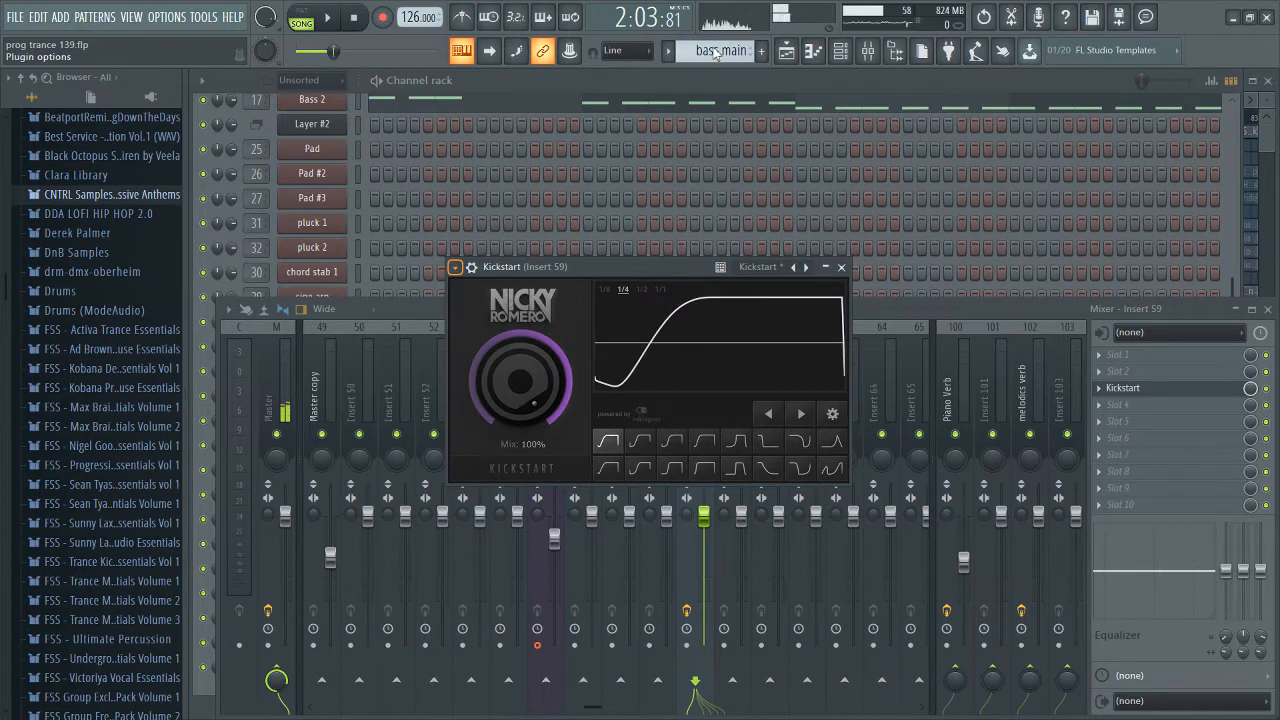
left_click(841, 267)
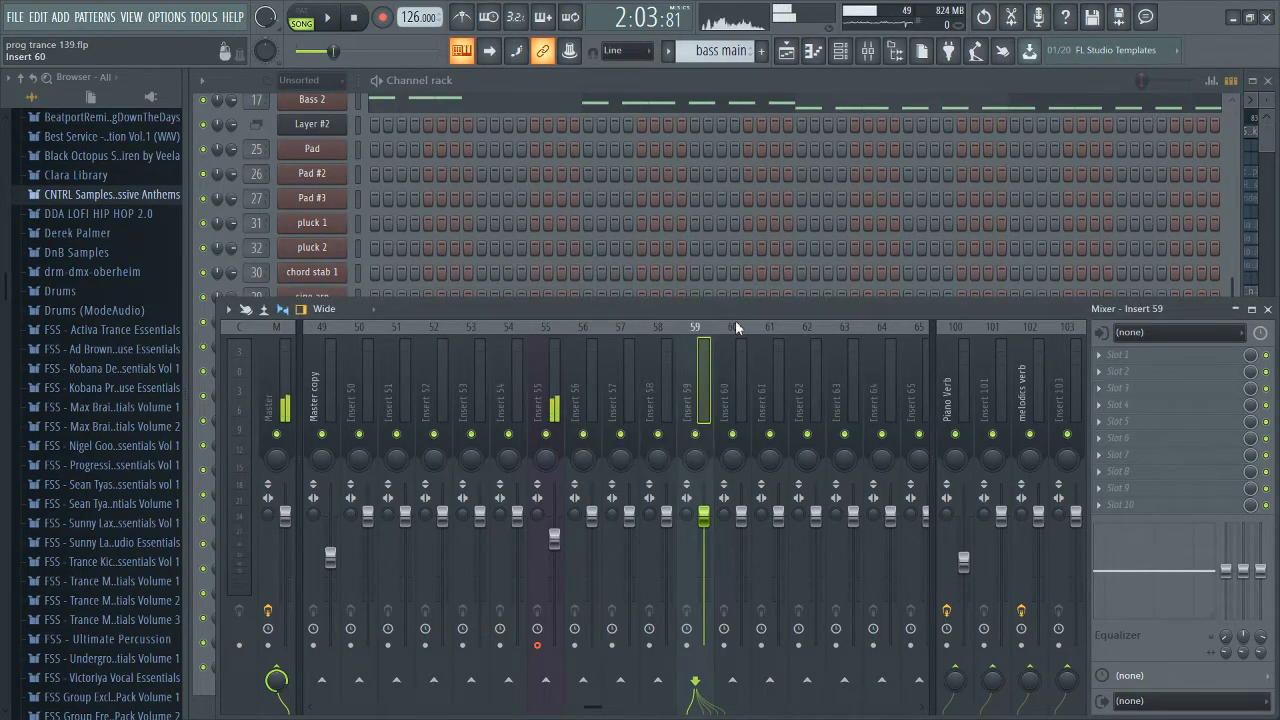
scroll(686, 374, "up", 5)
scroll(686, 374, "up", 8)
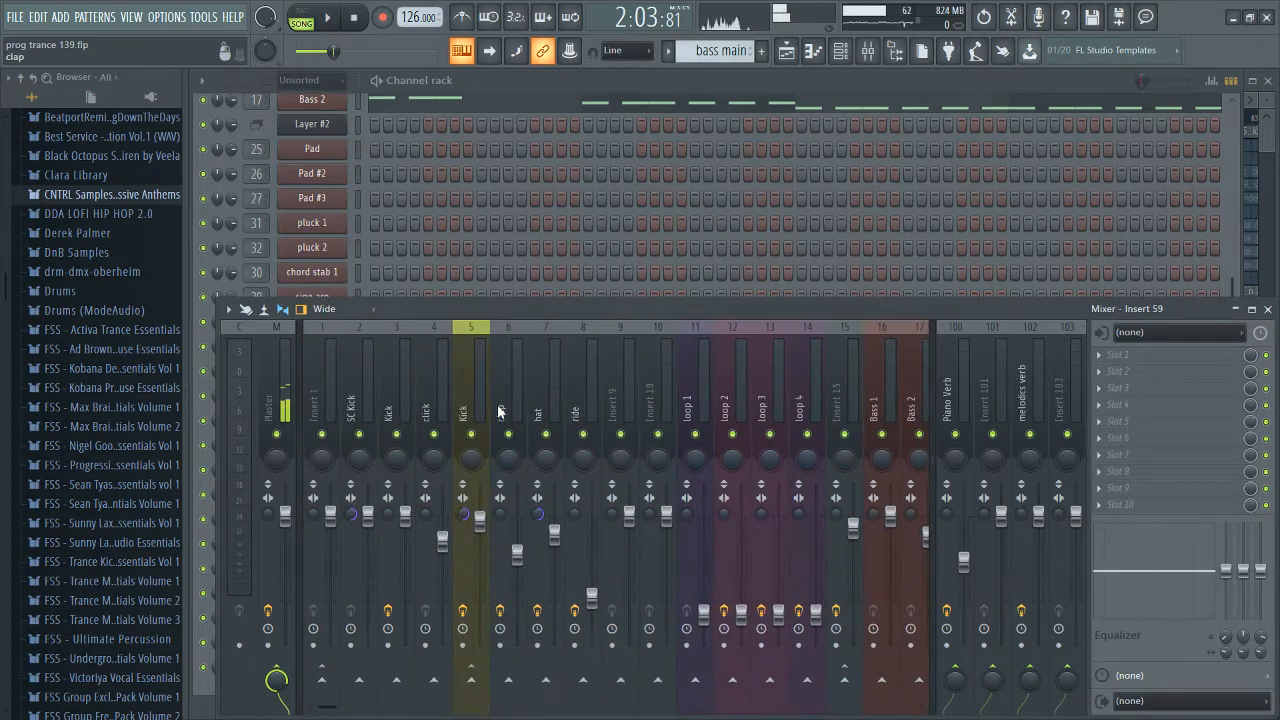
Step: Bring back the playlist around bar 66 and release the solo on Track 13 (bass main) to re-enable all tracks
left_click(1272, 150)
scroll(803, 268, "down", 4)
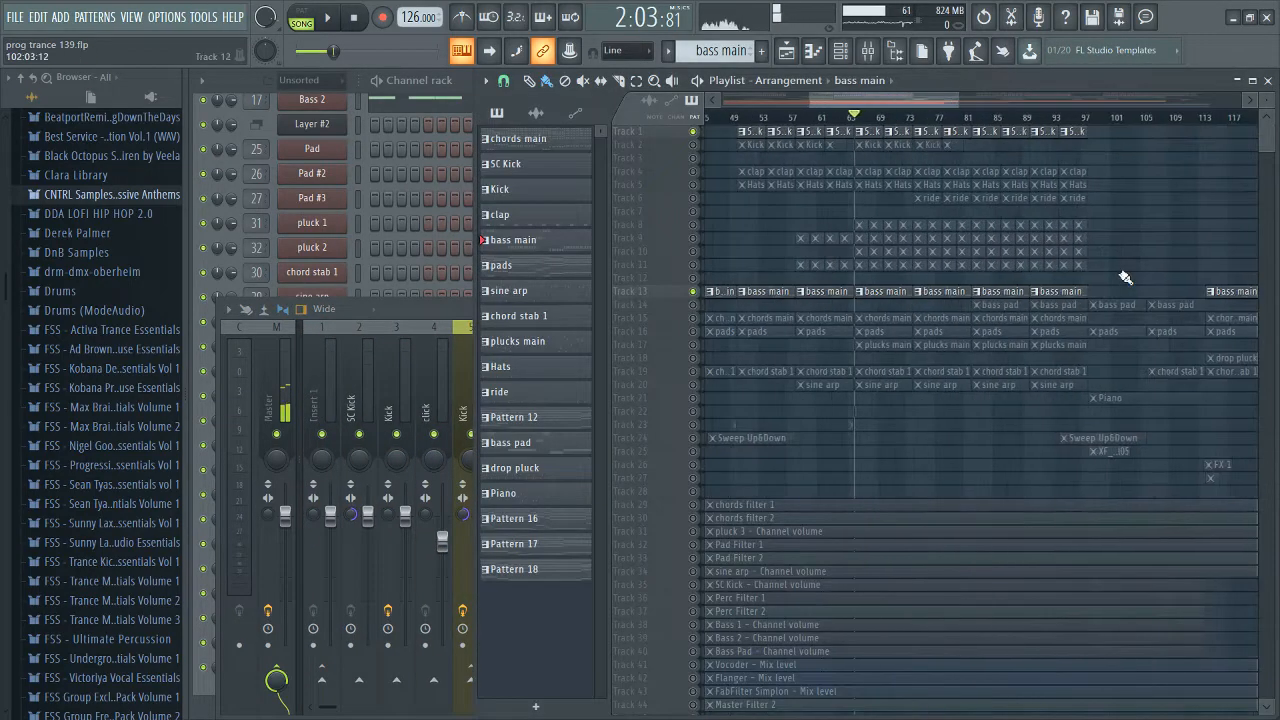
scroll(922, 293, "up", 3)
scroll(778, 291, "up", 4)
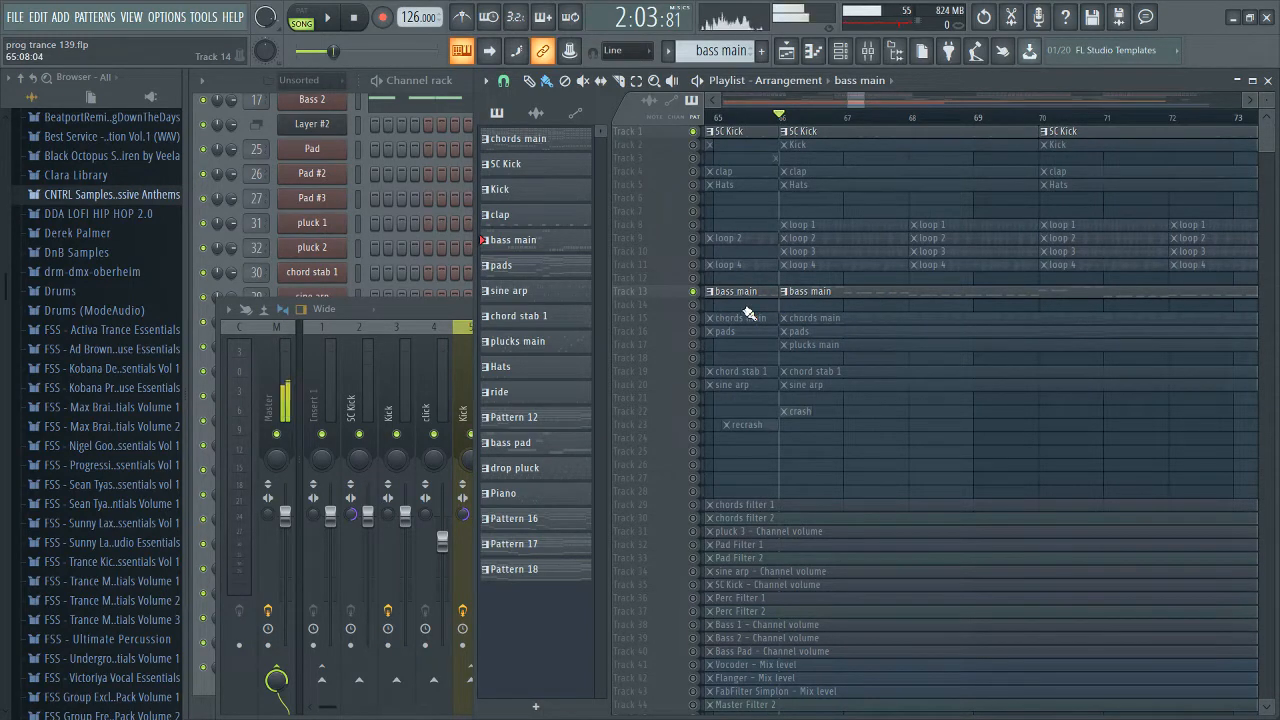
scroll(714, 302, "down", 4)
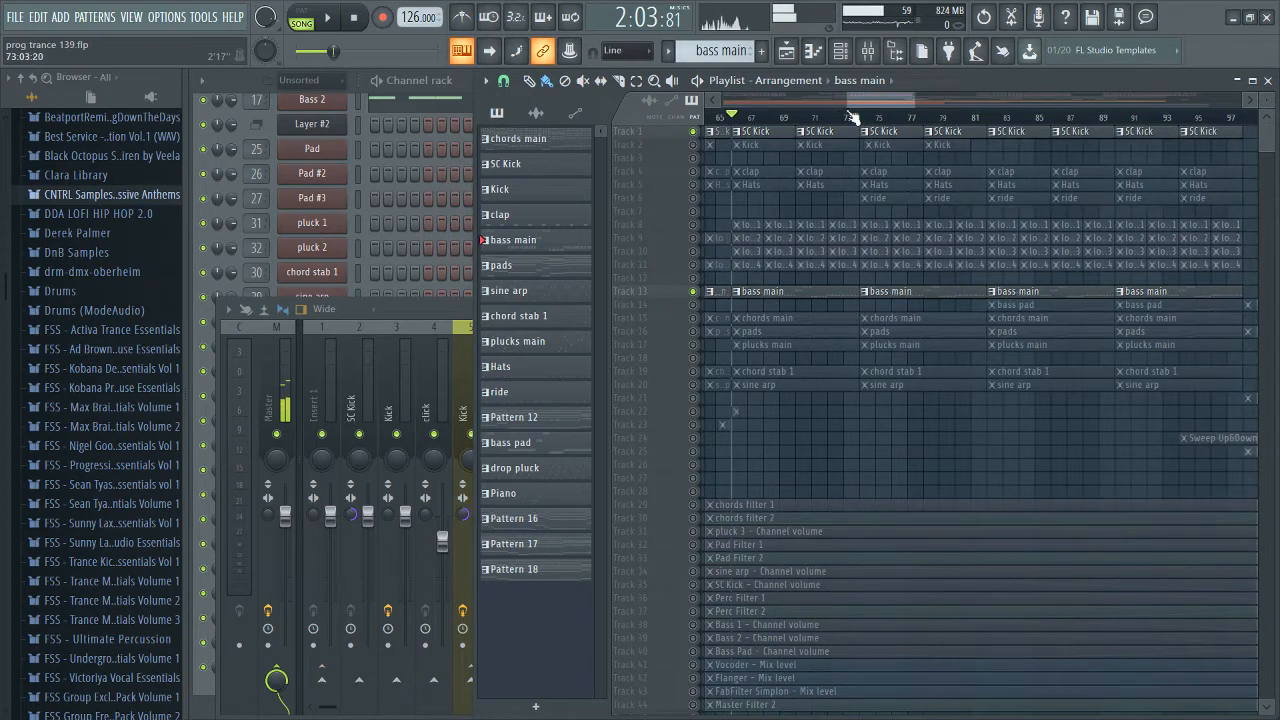
left_click_drag(875, 103, 879, 103)
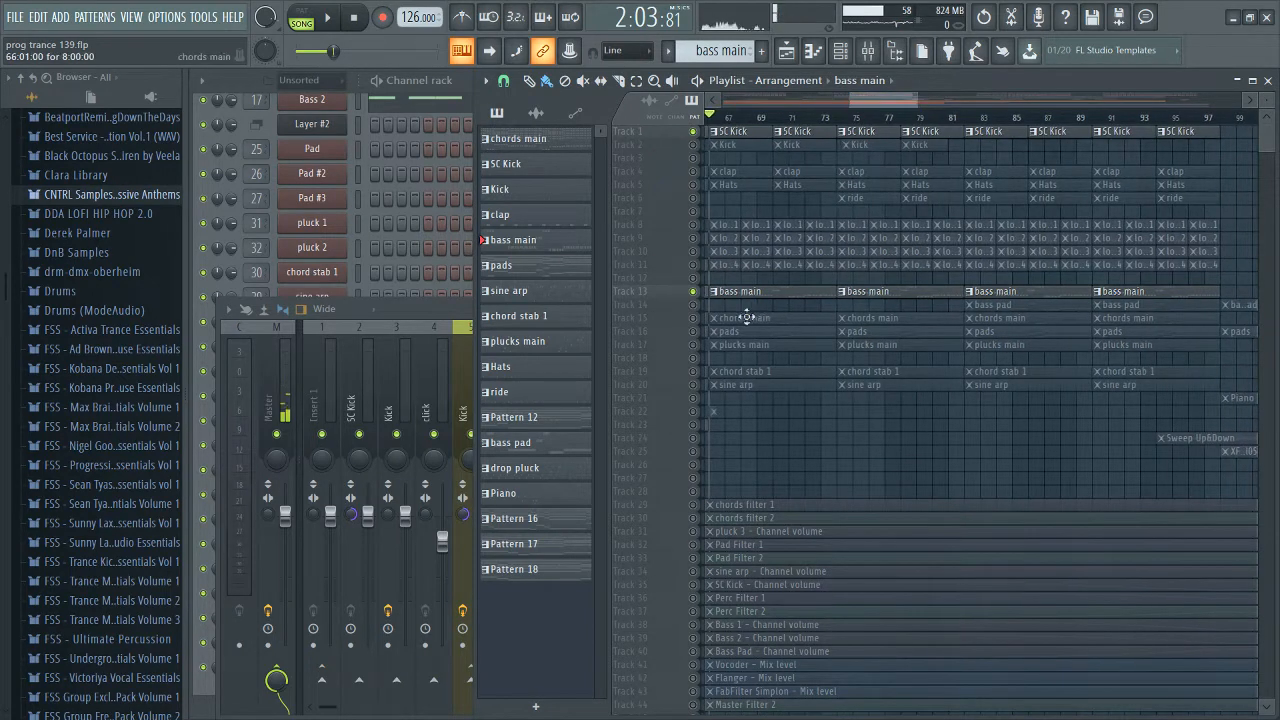
right_click(694, 292)
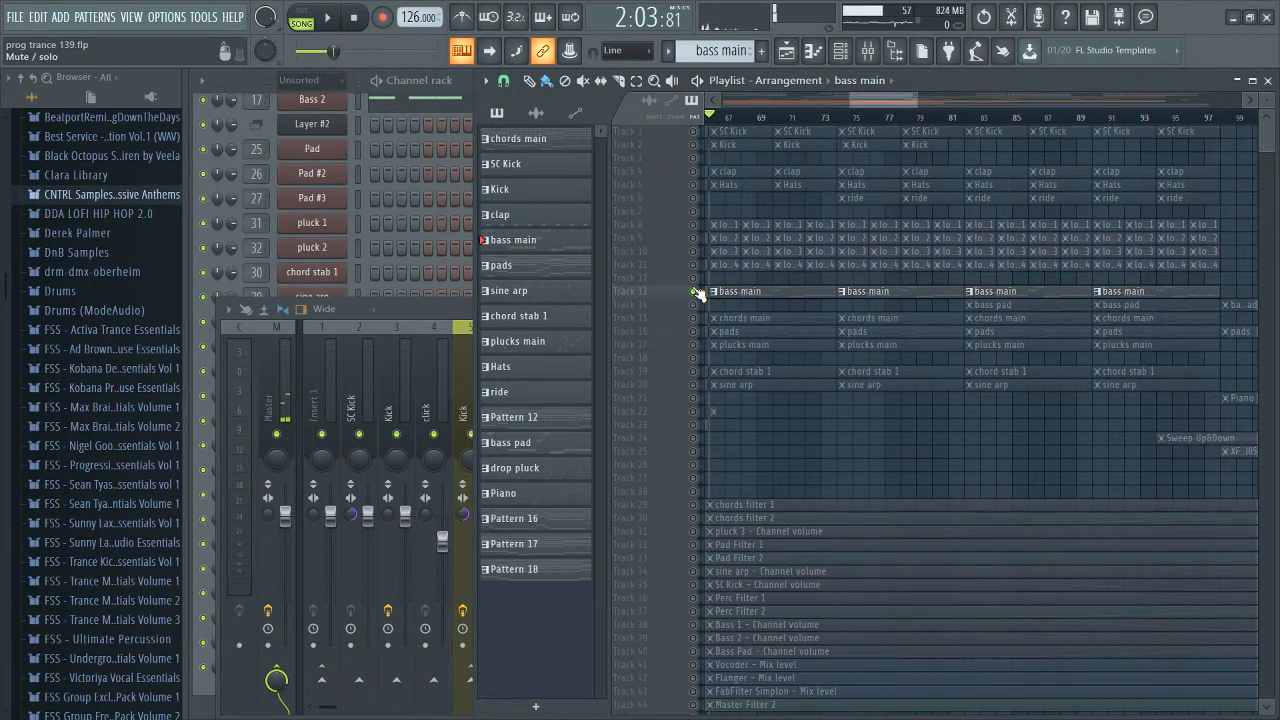
right_click(694, 292)
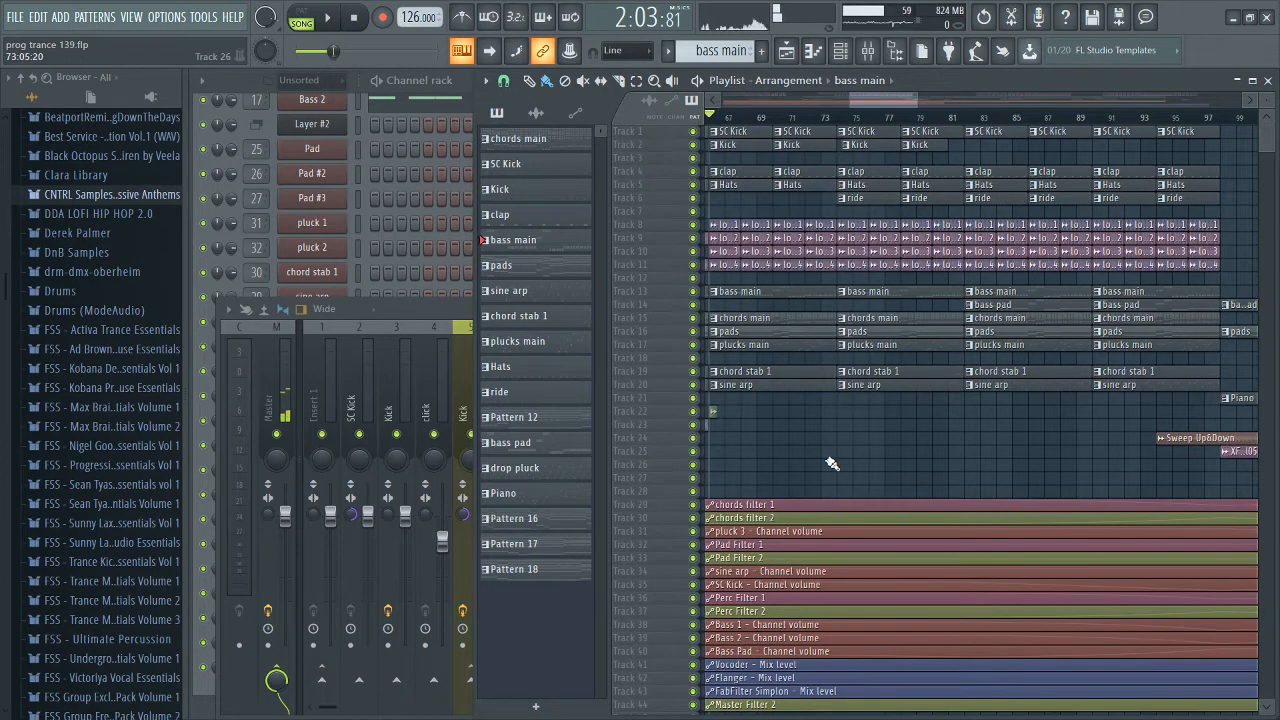
Step: Make chords main the active pattern from its playlist clip at bar 66, and bring the channel rack to the front
scroll(706, 415, "up", 3, "ctrl")
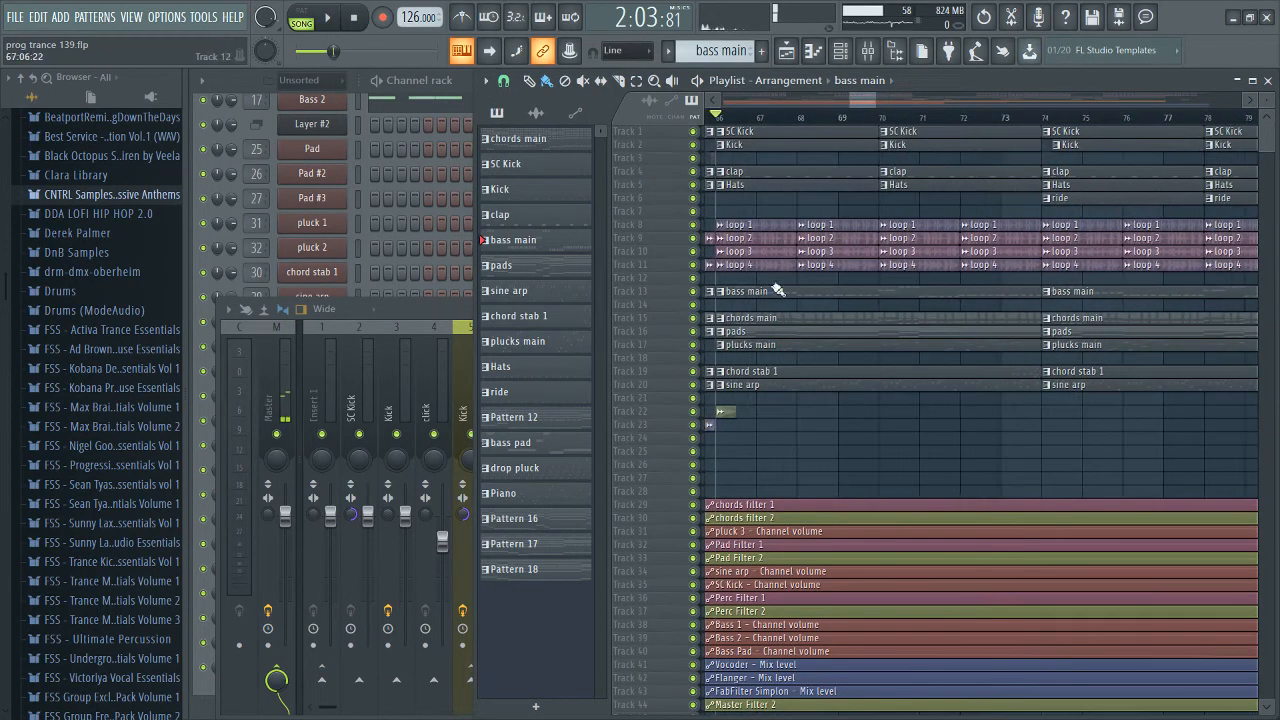
left_click_drag(858, 104, 857, 104)
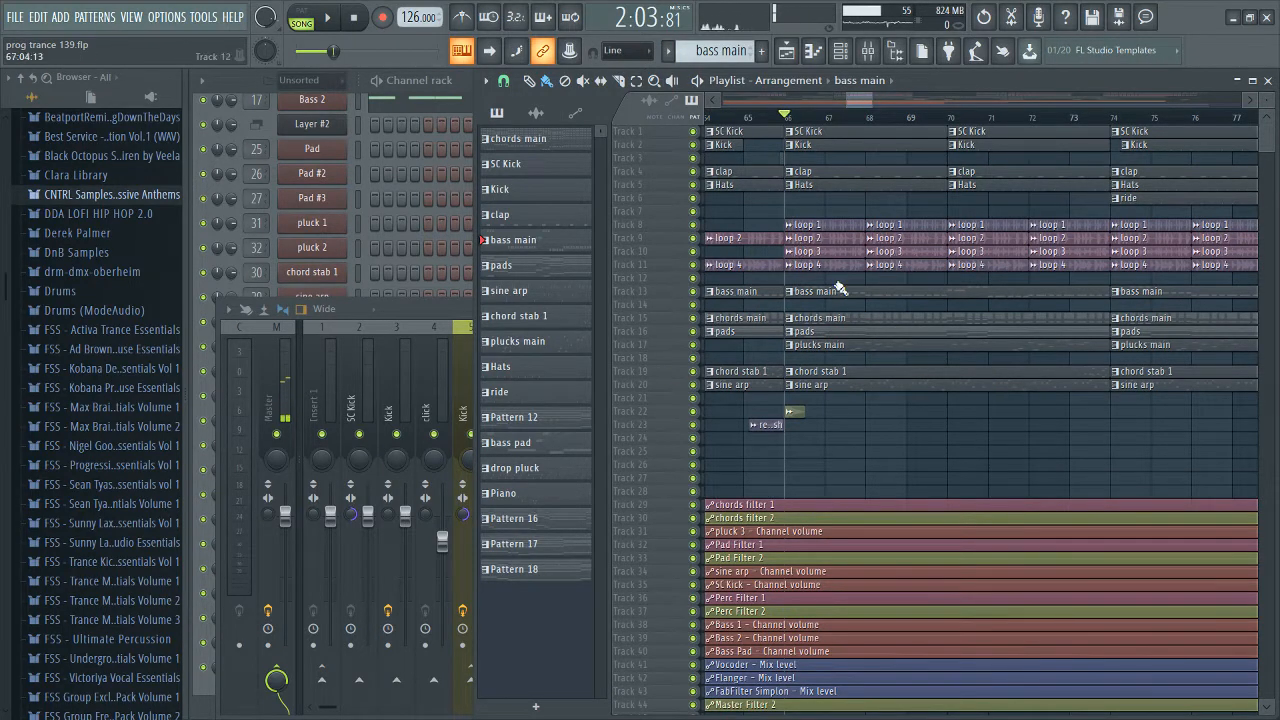
left_click(836, 318)
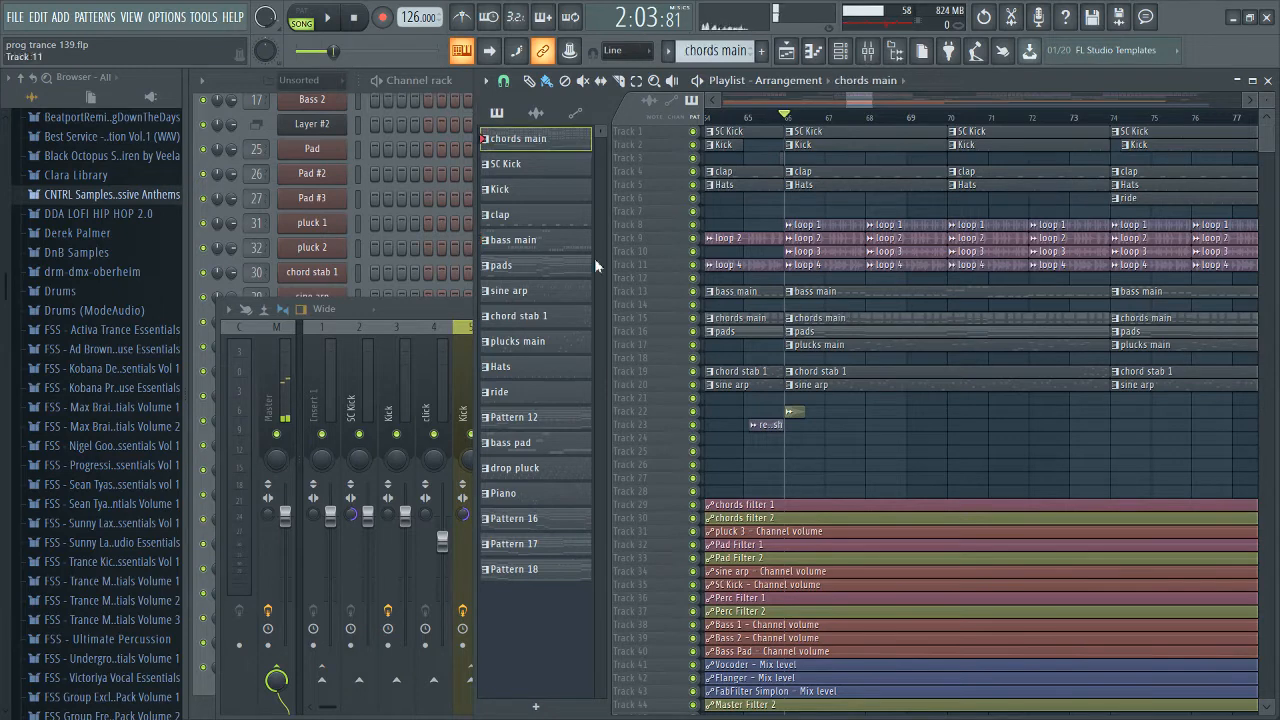
scroll(810, 126, "left", 1)
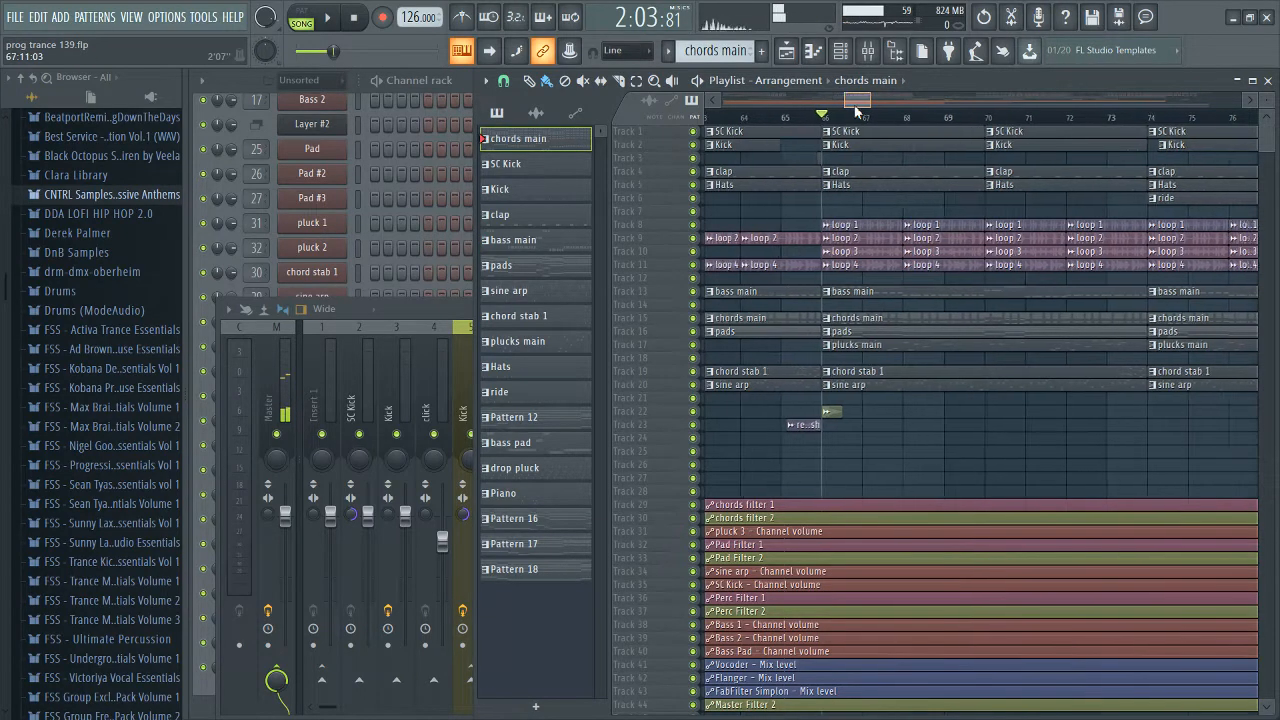
left_click(458, 84)
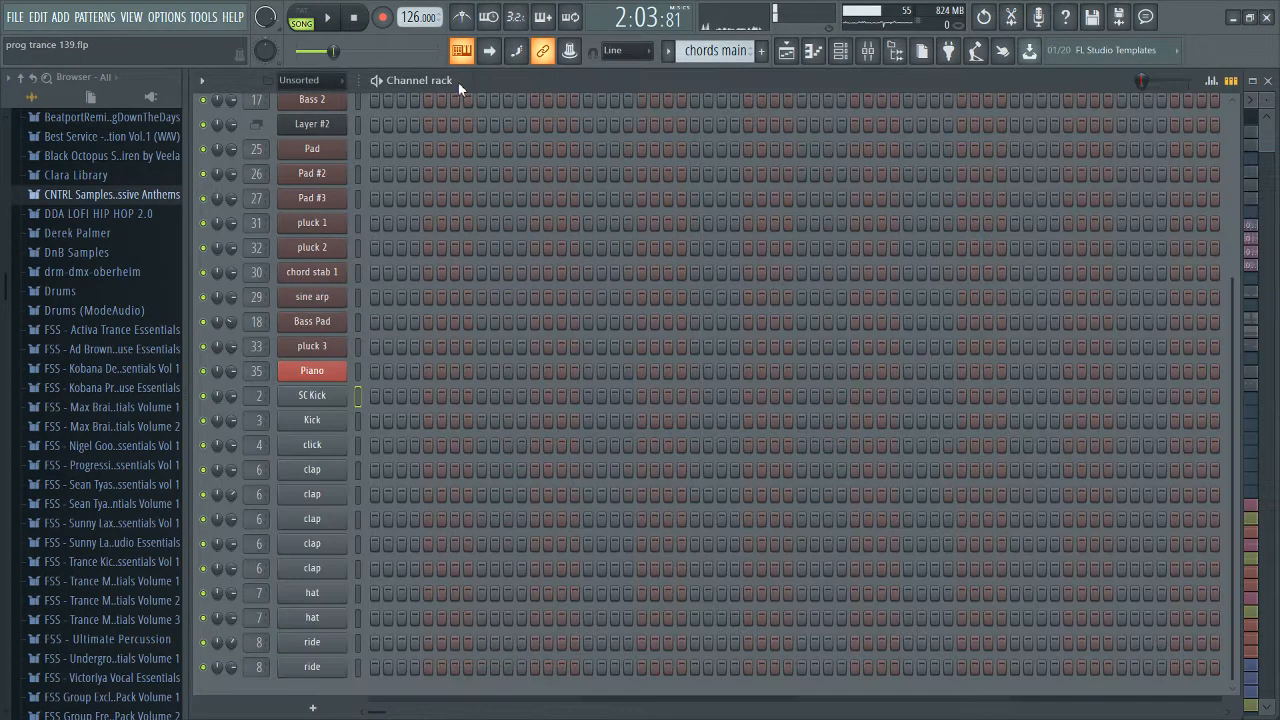
Step: Play the chords main pattern in pattern mode while viewing the Layer channel's notes in the piano roll, and stop playback
left_click(301, 21)
scroll(731, 263, "up", 3)
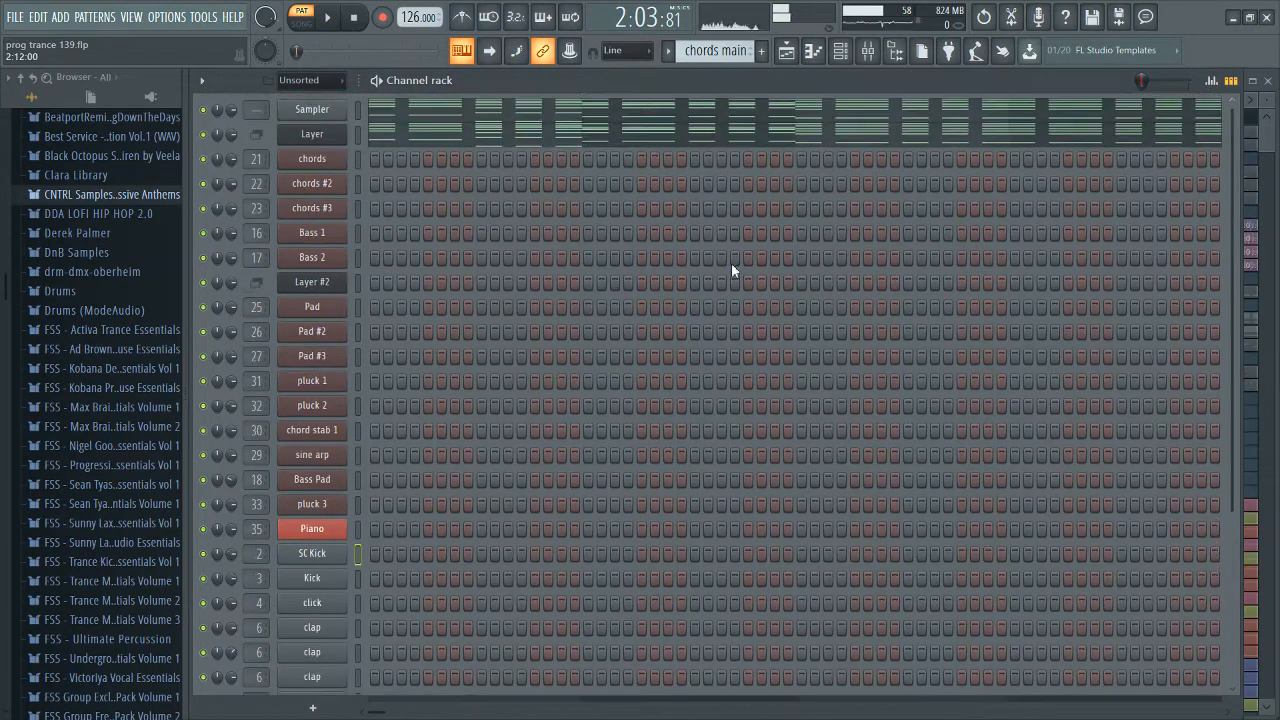
key("space")
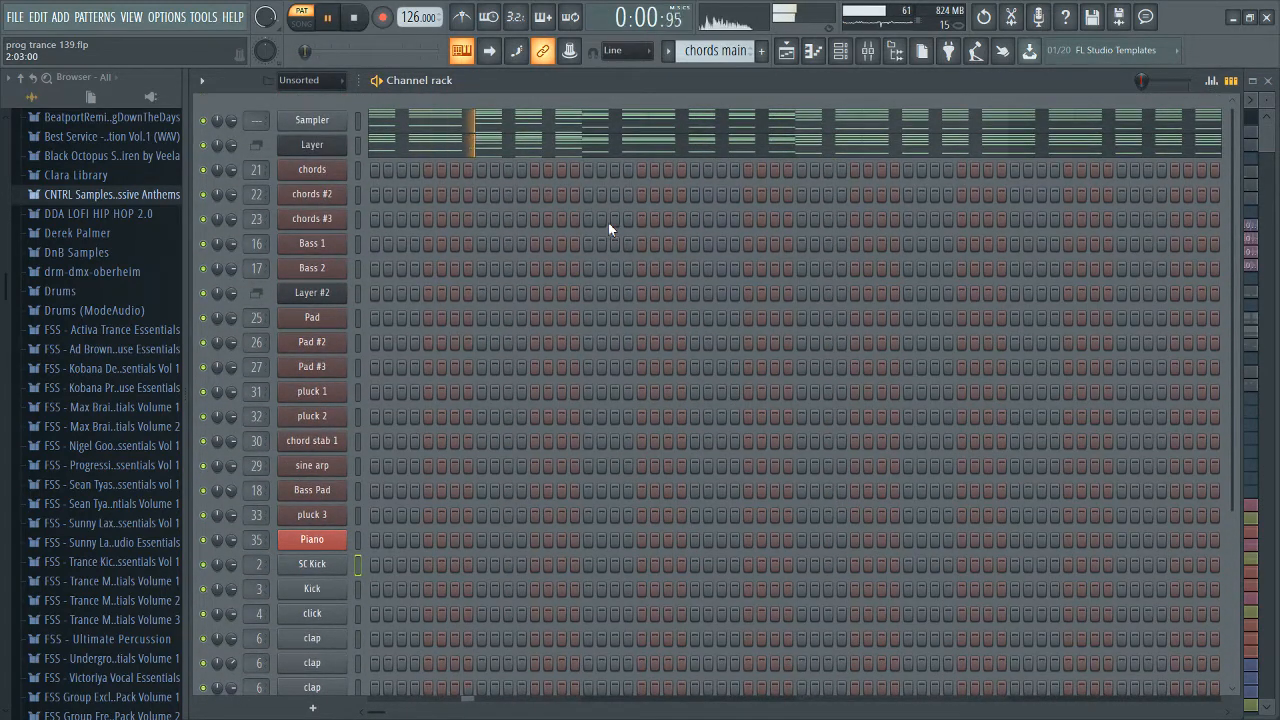
left_click(624, 147)
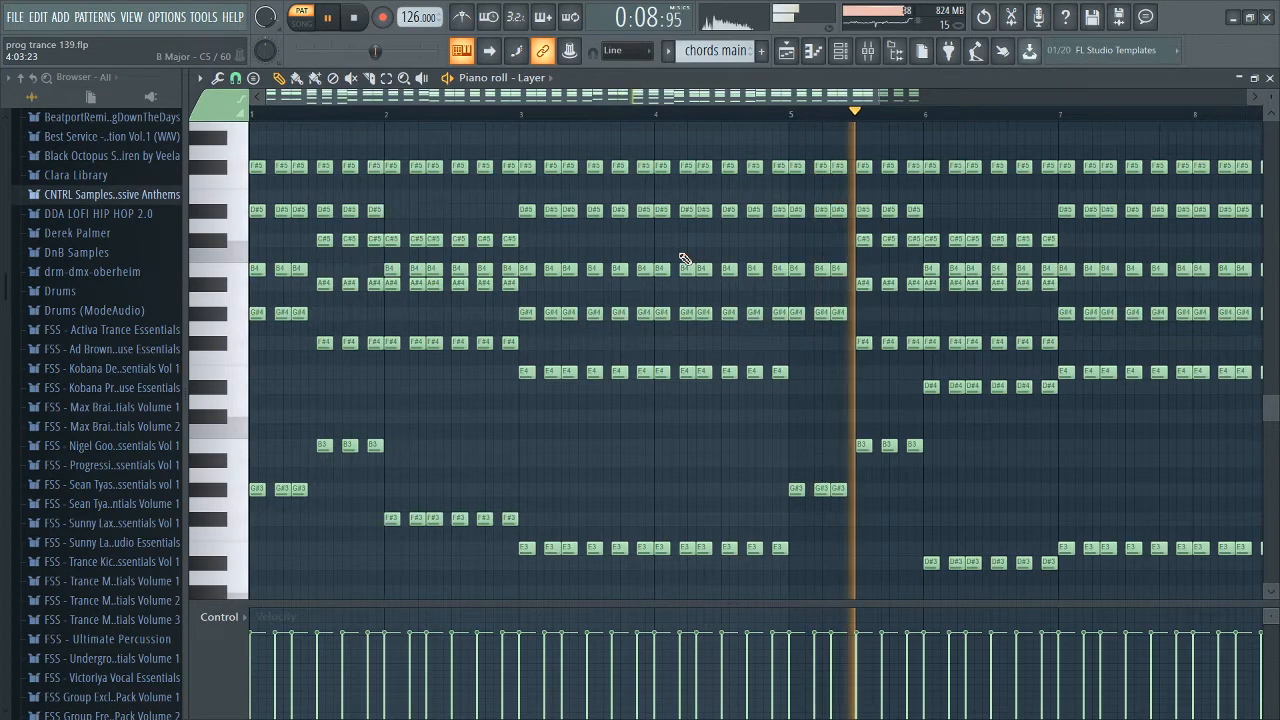
scroll(685, 259, "down", 3)
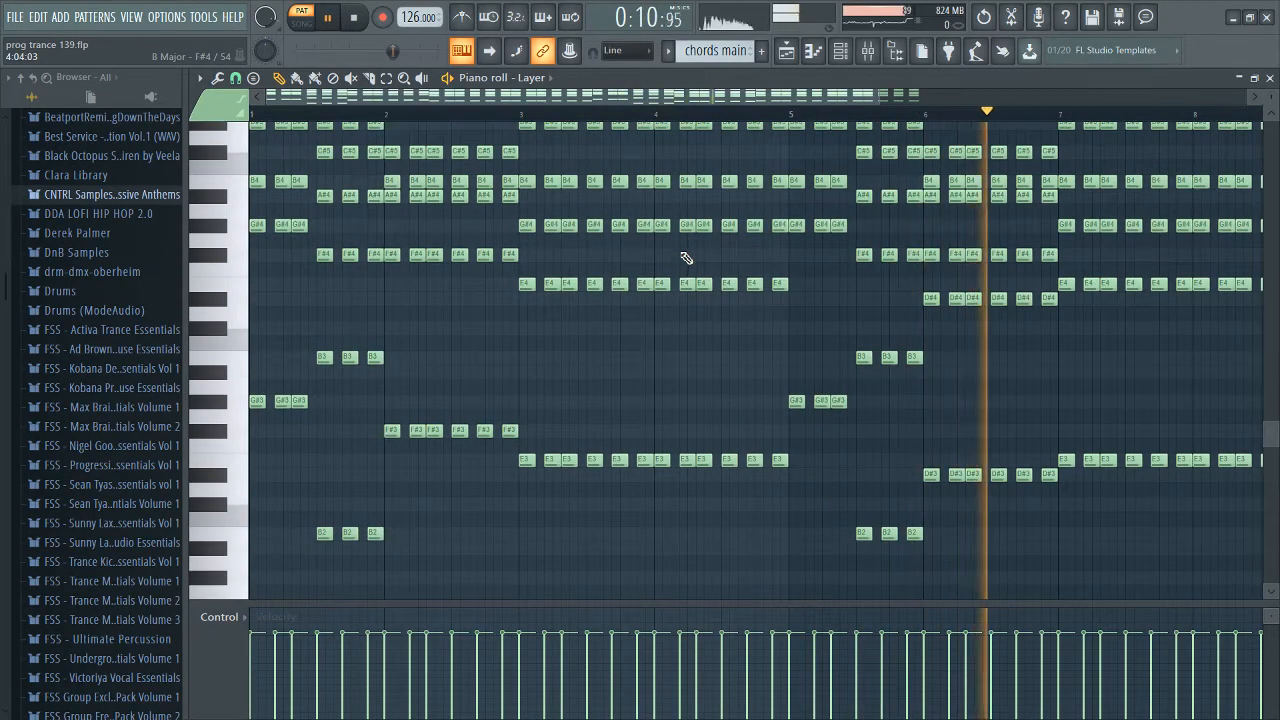
scroll(685, 259, "up", 3)
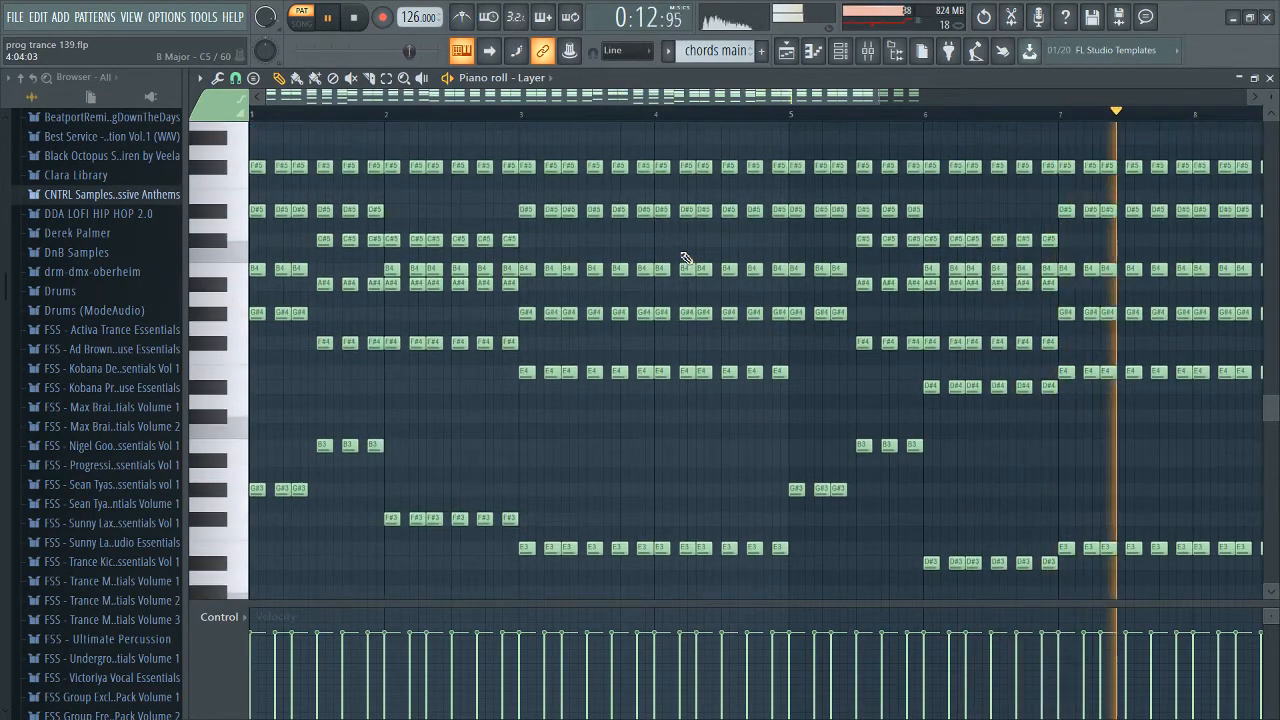
left_click(366, 19)
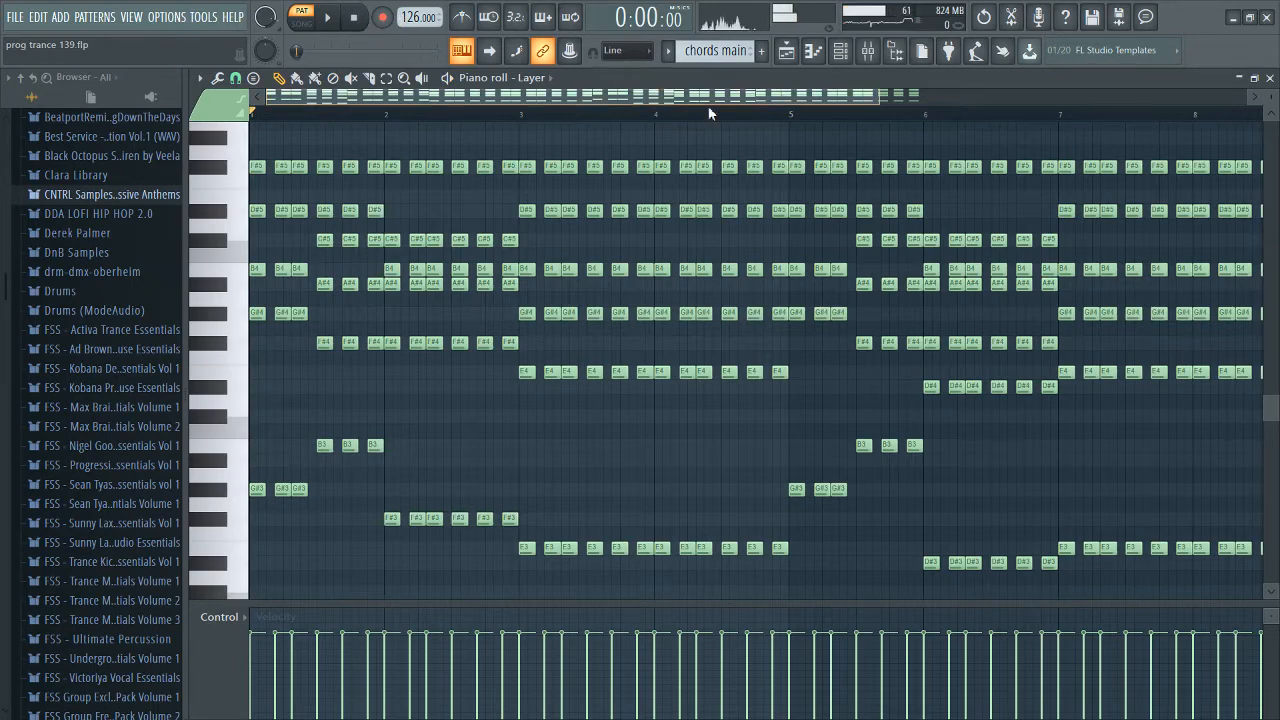
Step: Examine the Layer channel's chord notes more closely over the first bars in the piano roll, and return to the channel rack
left_click_drag(879, 98, 731, 100)
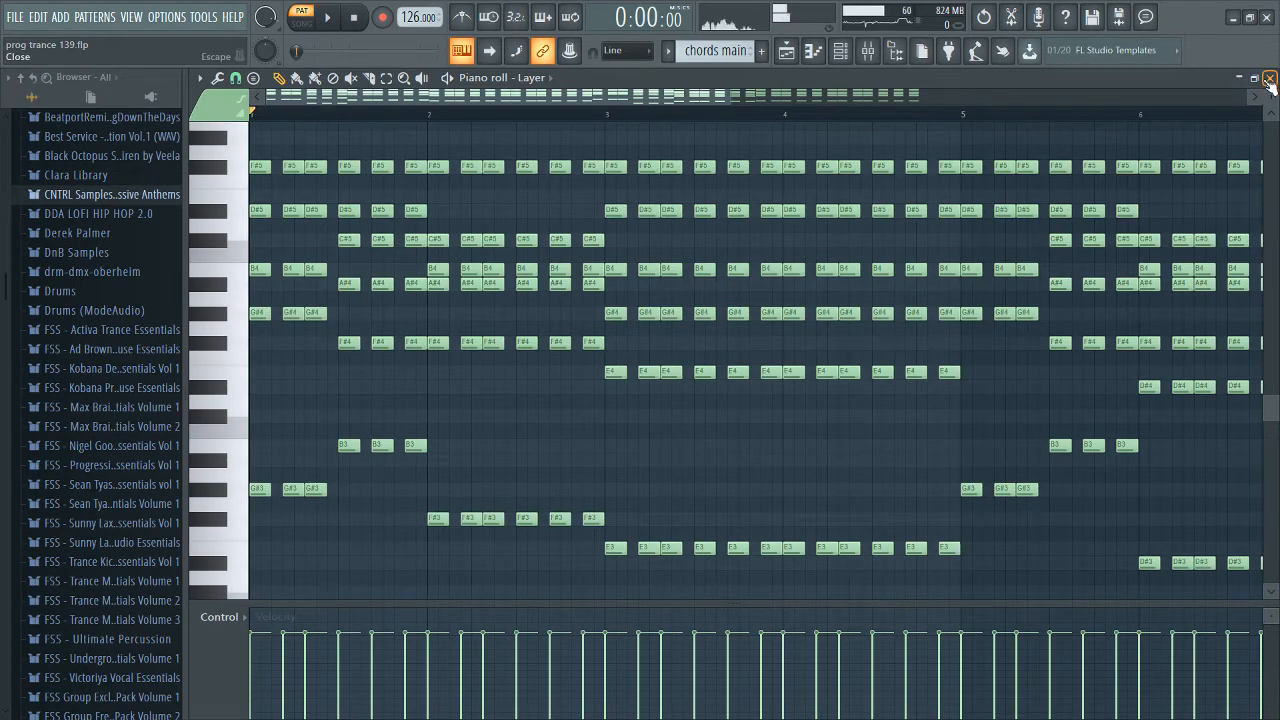
key("F6")
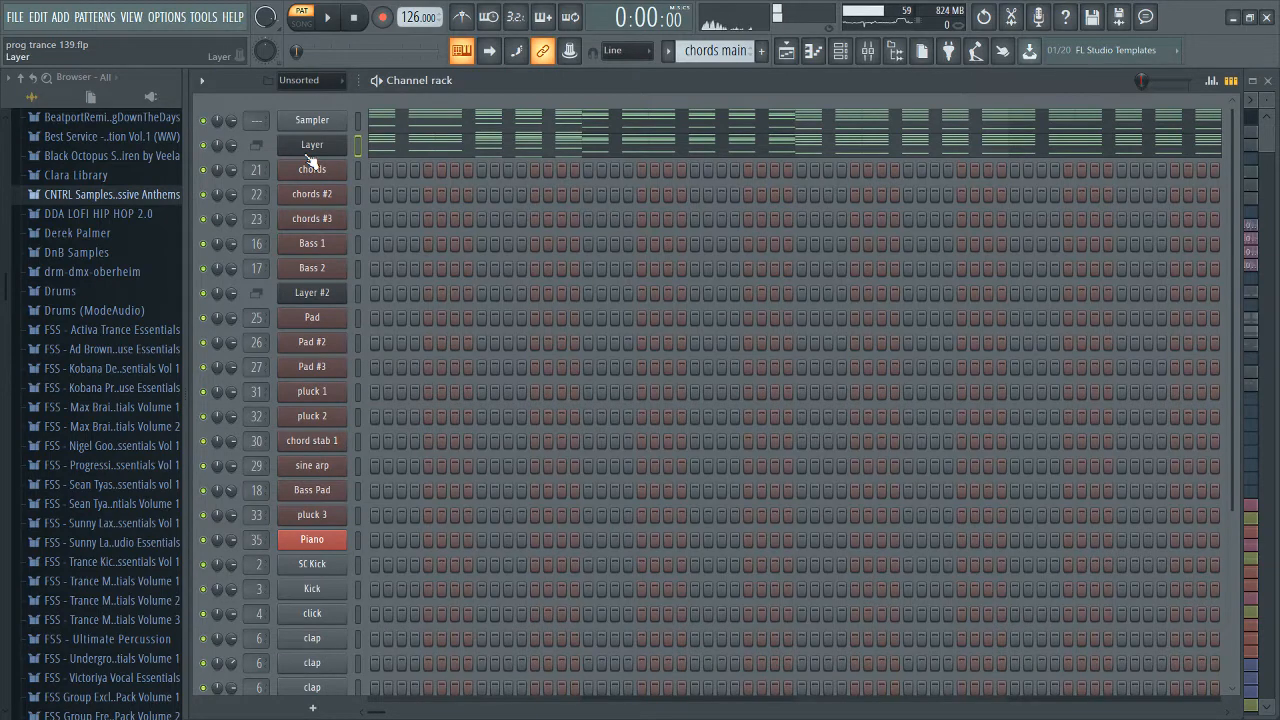
left_click(378, 153)
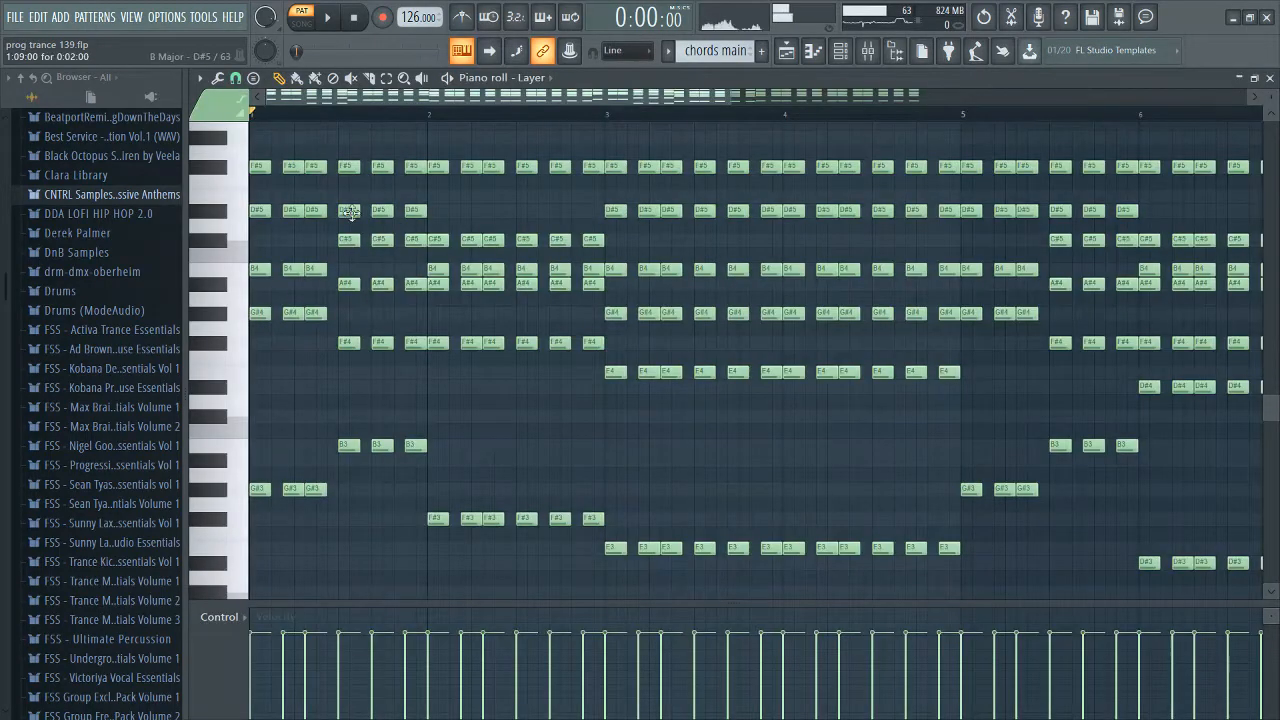
left_click_drag(345, 131, 333, 516)
right_click(384, 493)
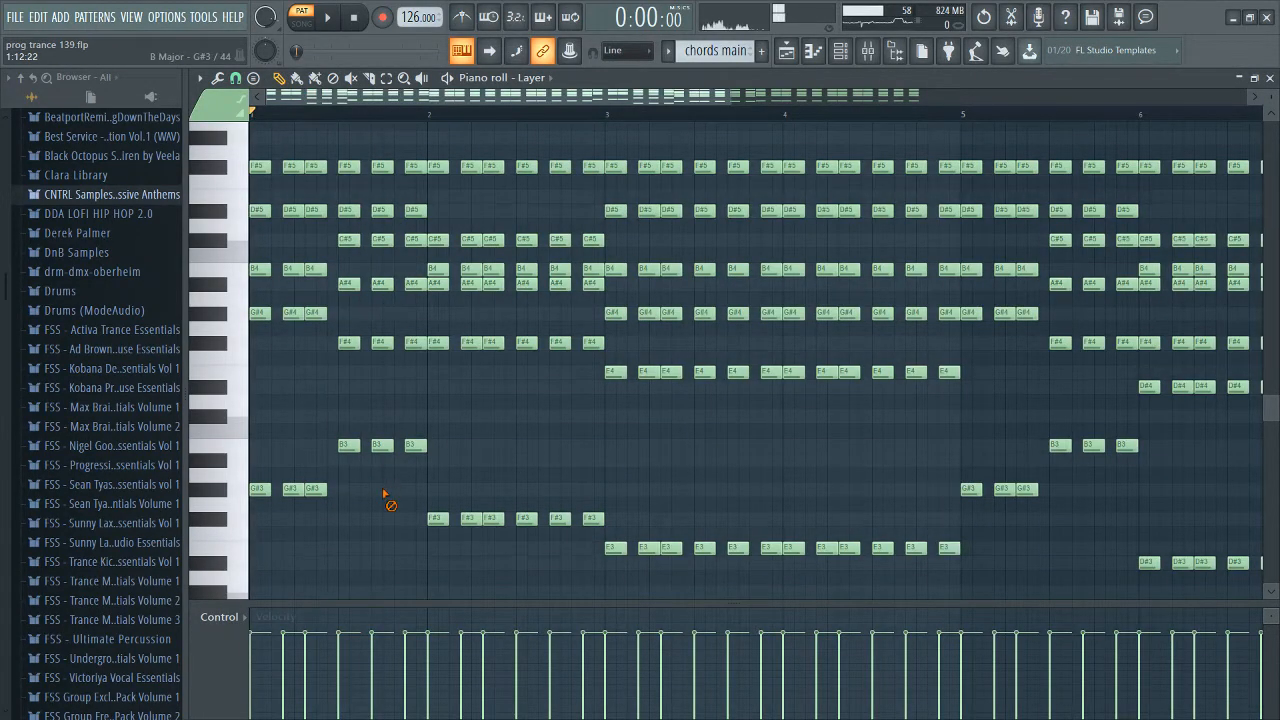
key("F6")
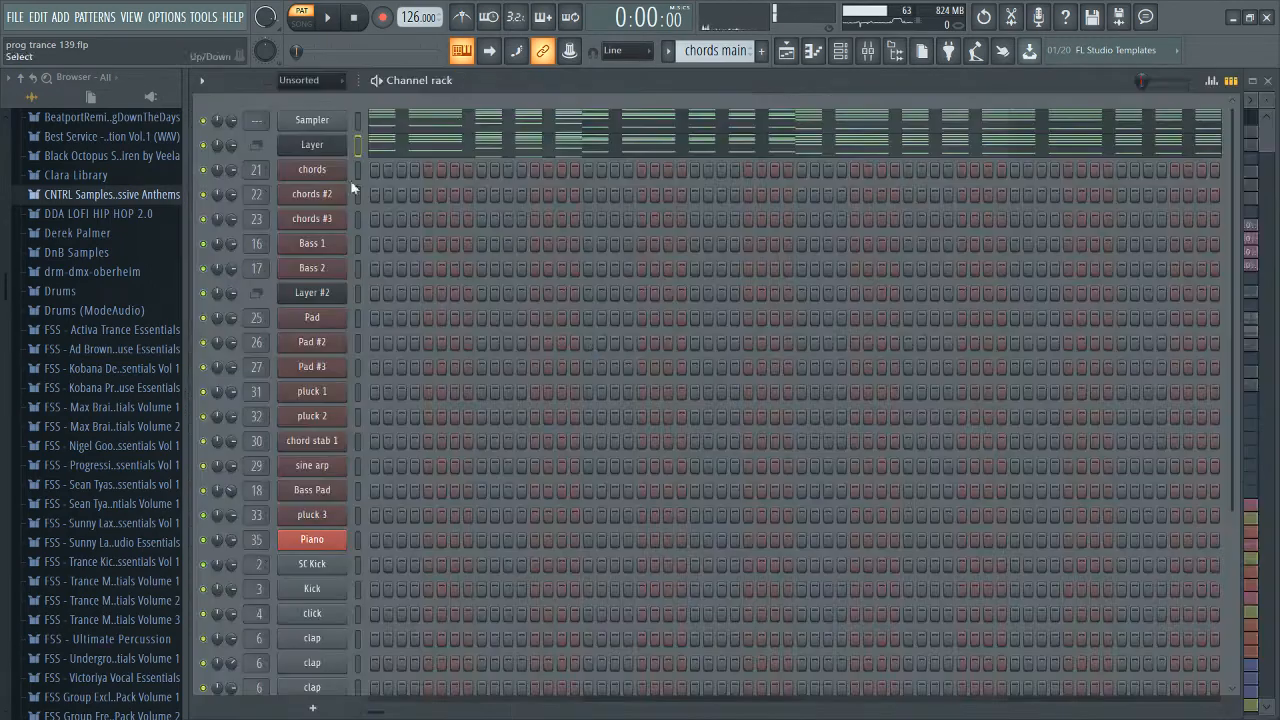
Step: View the chords channel's Sylenth1 instrument and the Layer channel's layering settings, closing each again
left_click(311, 169)
left_click_drag(495, 195, 729, 188)
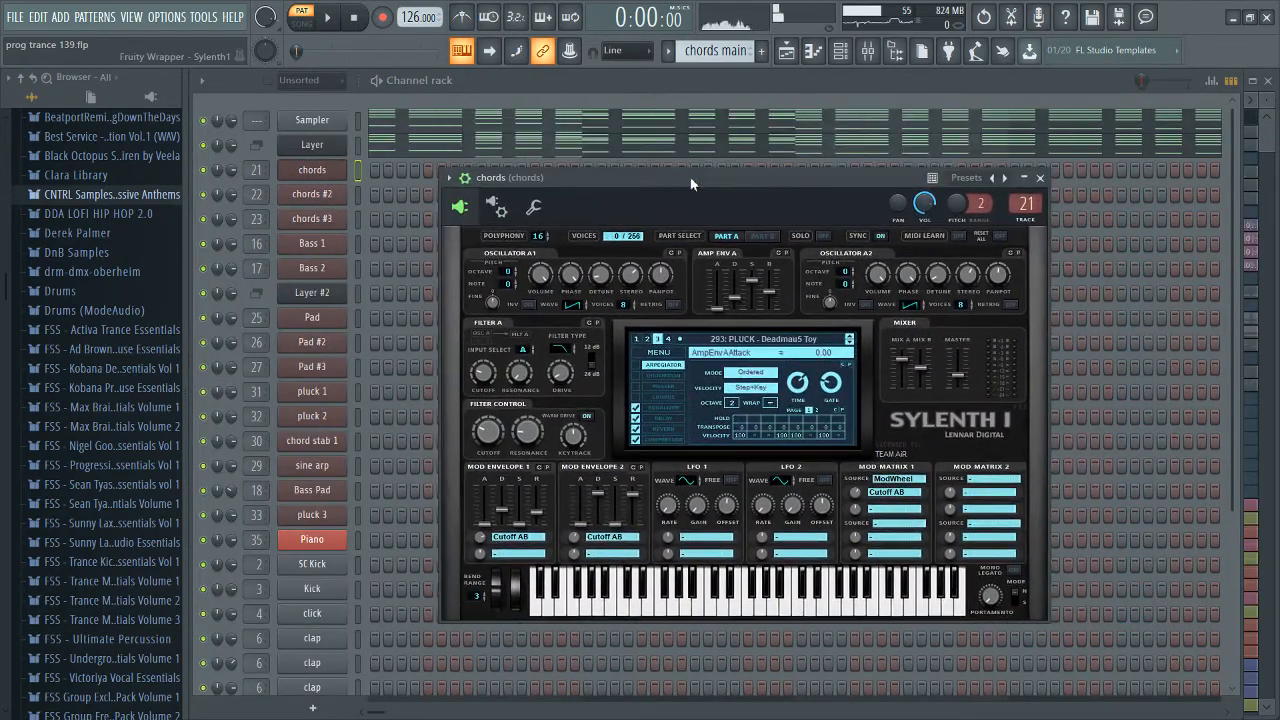
left_click(311, 173)
scroll(345, 155, "down", 3)
scroll(348, 155, "up", 3)
left_click(339, 150)
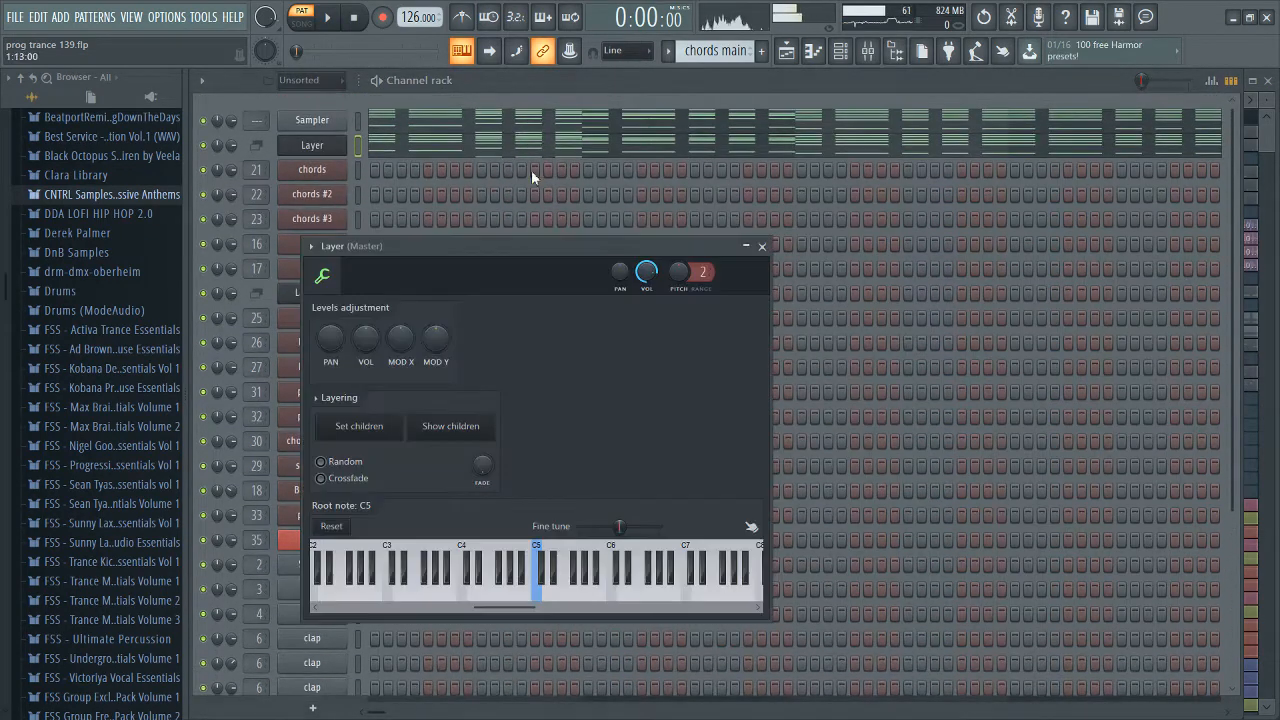
left_click(339, 152)
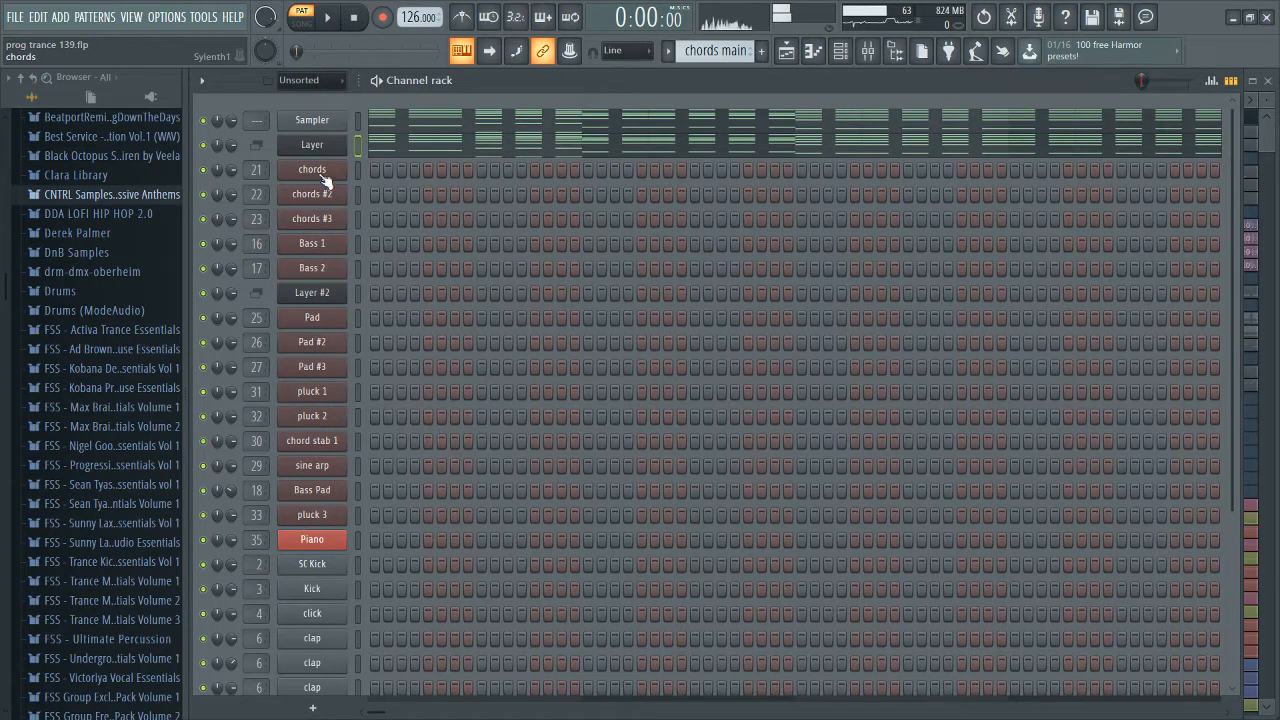
Step: Select the chords, chords #2 and chords #3 channels together in the channel rack
left_click_drag(357, 170, 355, 222)
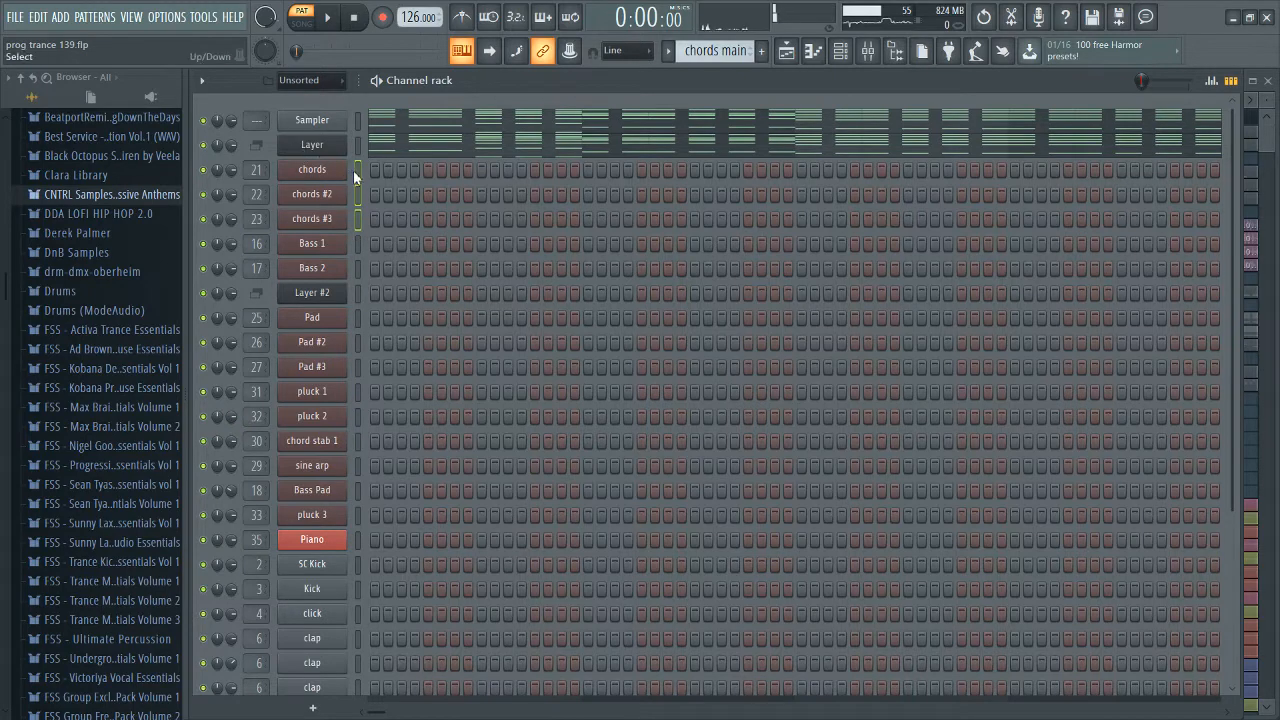
key("ctrl+a")
left_click_drag(358, 176, 357, 212)
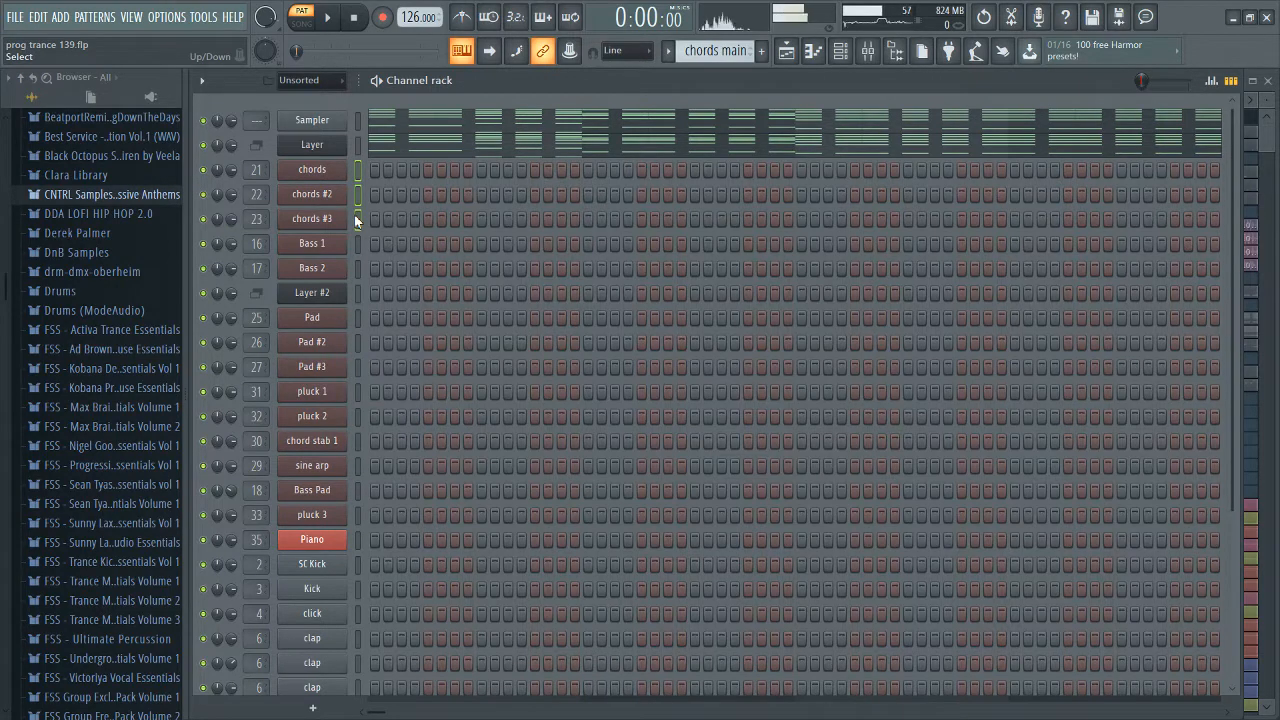
key("ctrl+a")
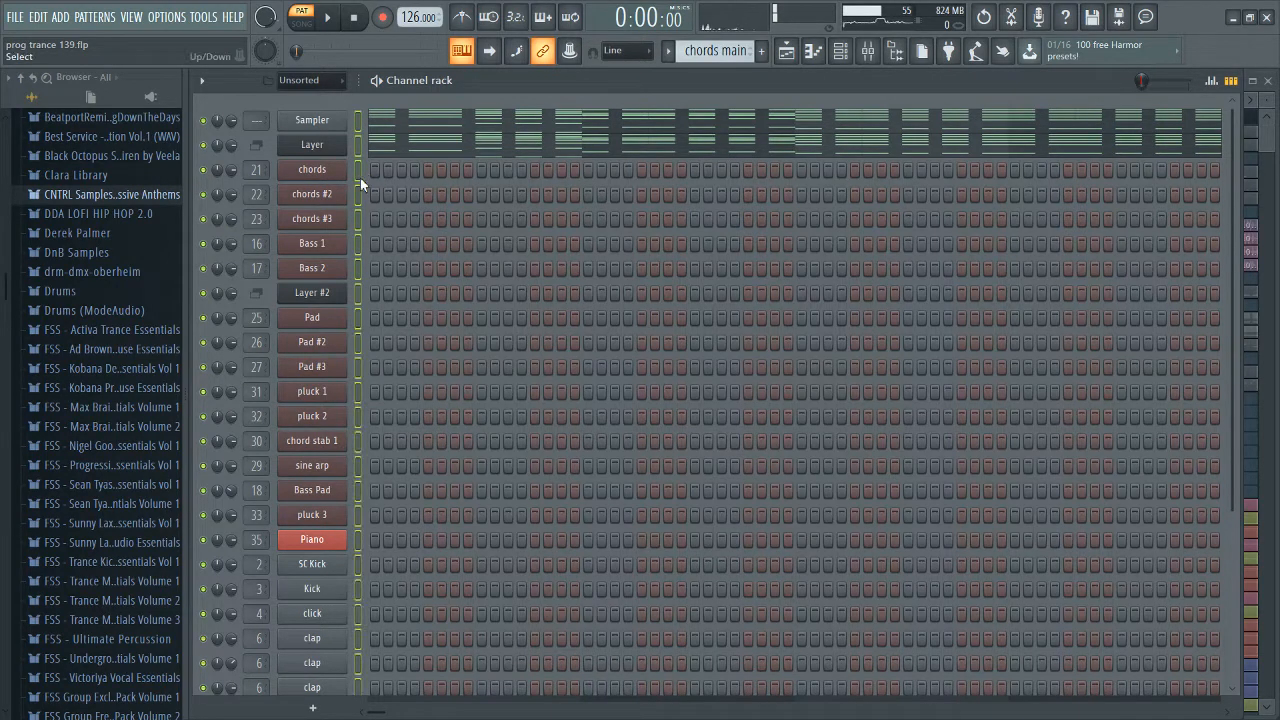
left_click_drag(358, 176, 361, 217)
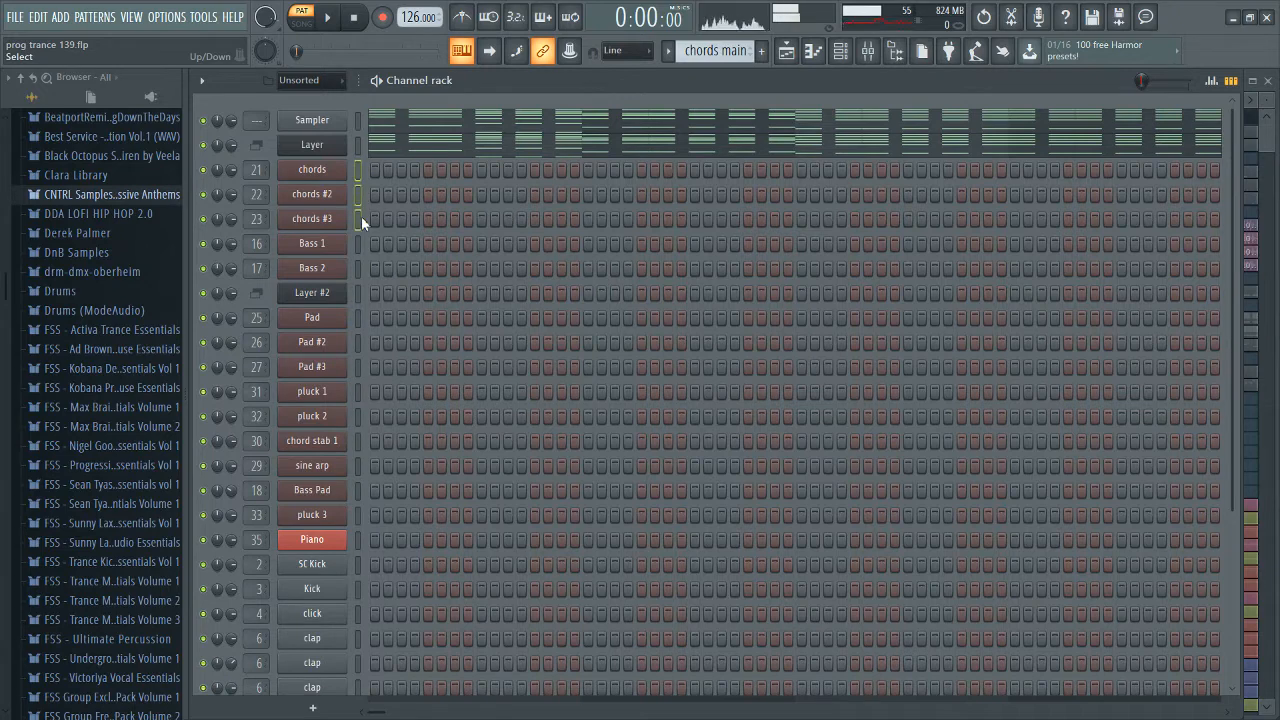
left_click(360, 152)
left_click(358, 155)
left_click_drag(358, 178, 357, 220)
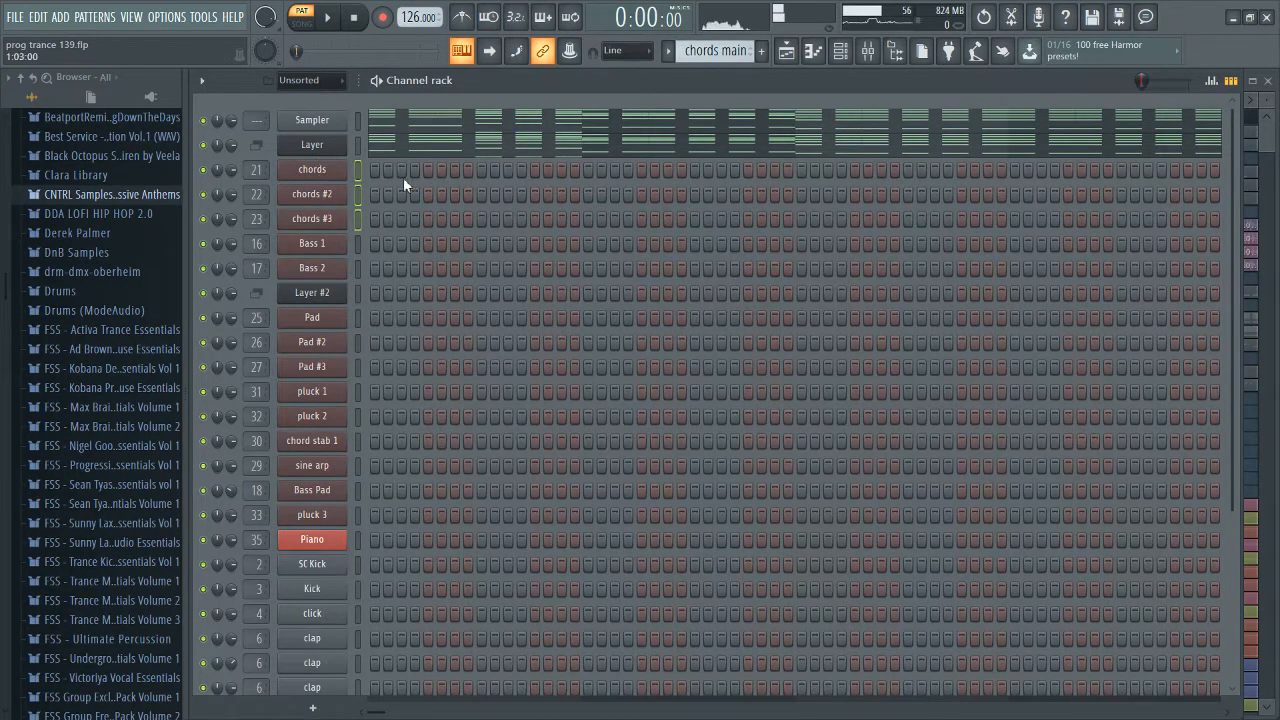
Step: Examine the chords channel's Sylenth1 preset, oscillators and envelopes
left_click(310, 170)
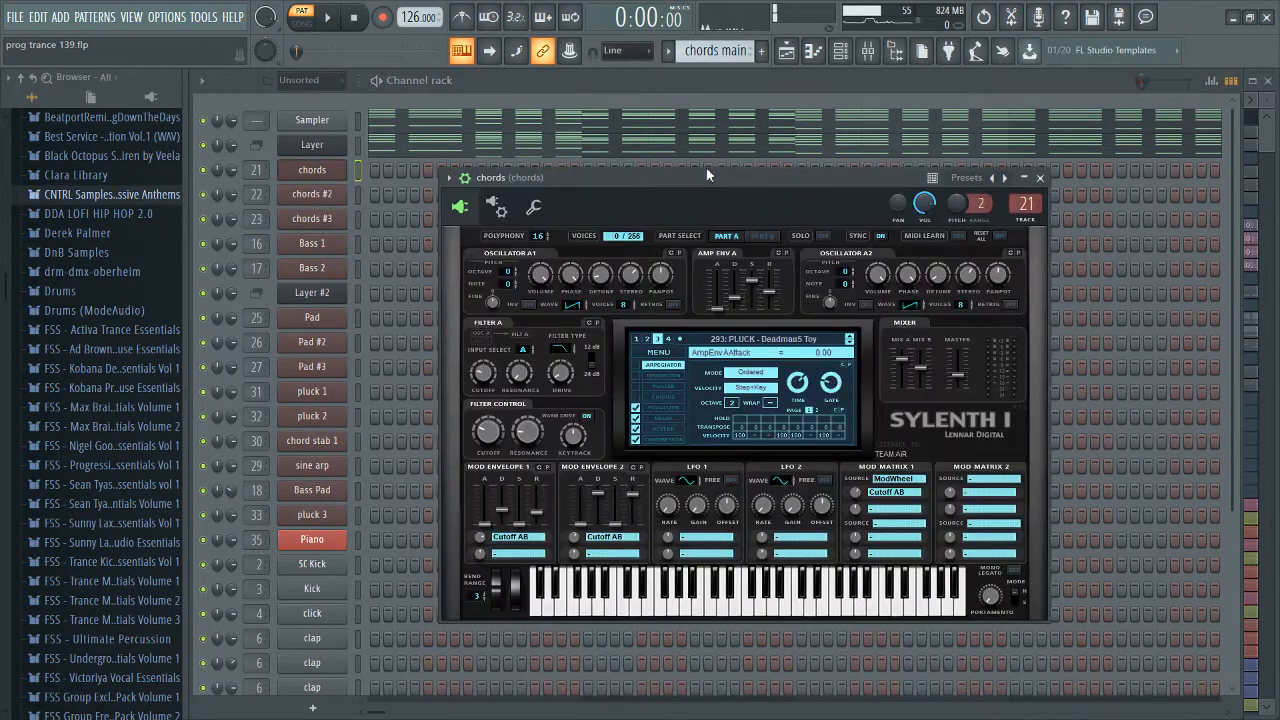
left_click_drag(707, 175, 620, 182)
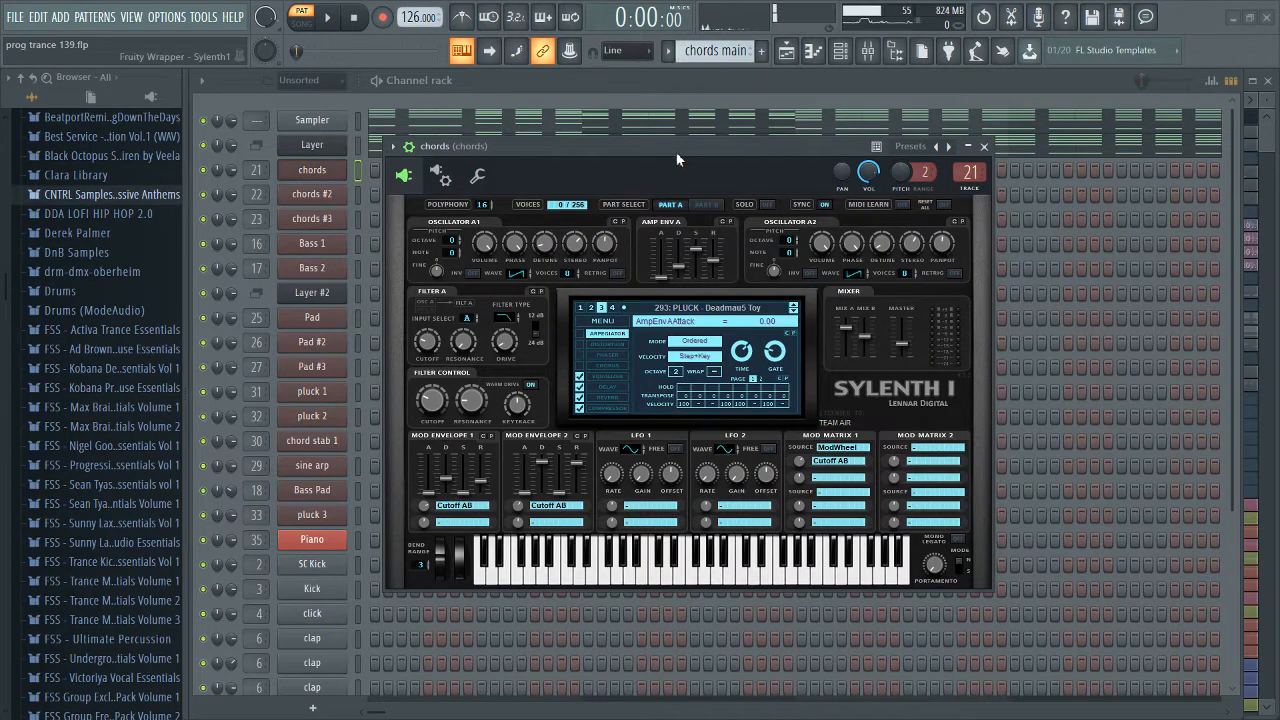
left_click_drag(676, 155, 685, 160)
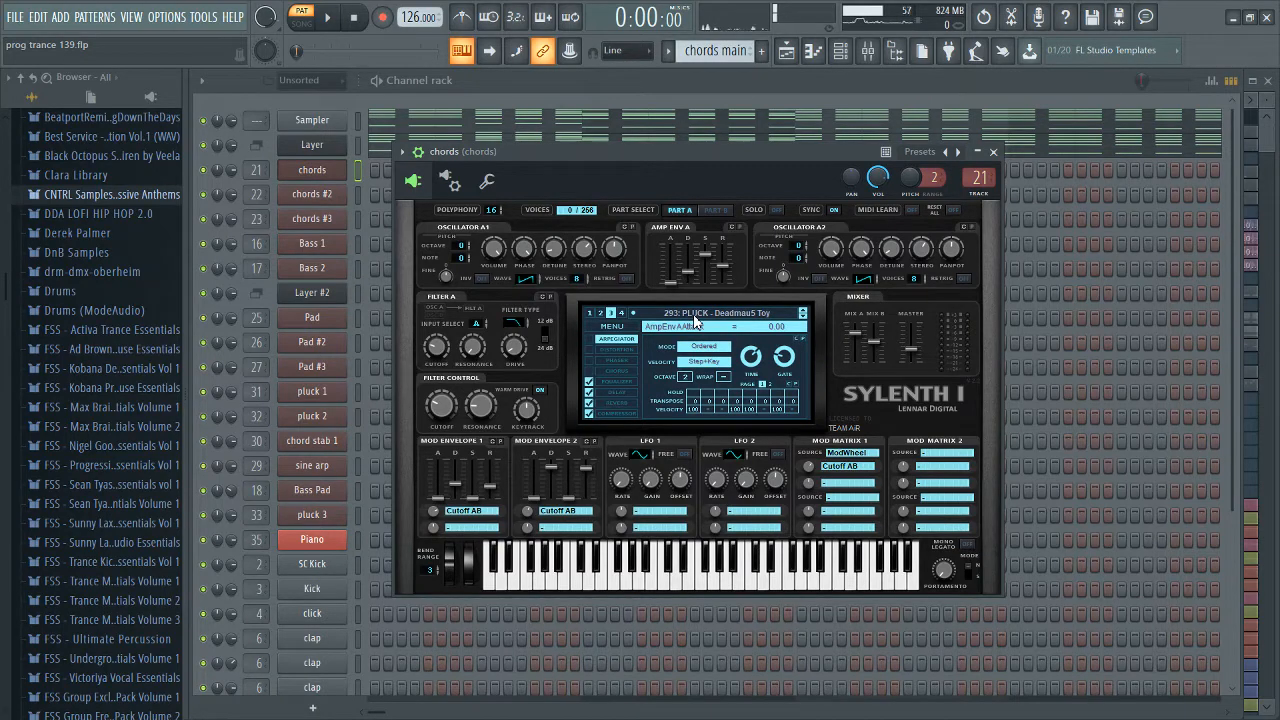
left_click_drag(731, 184, 770, 198)
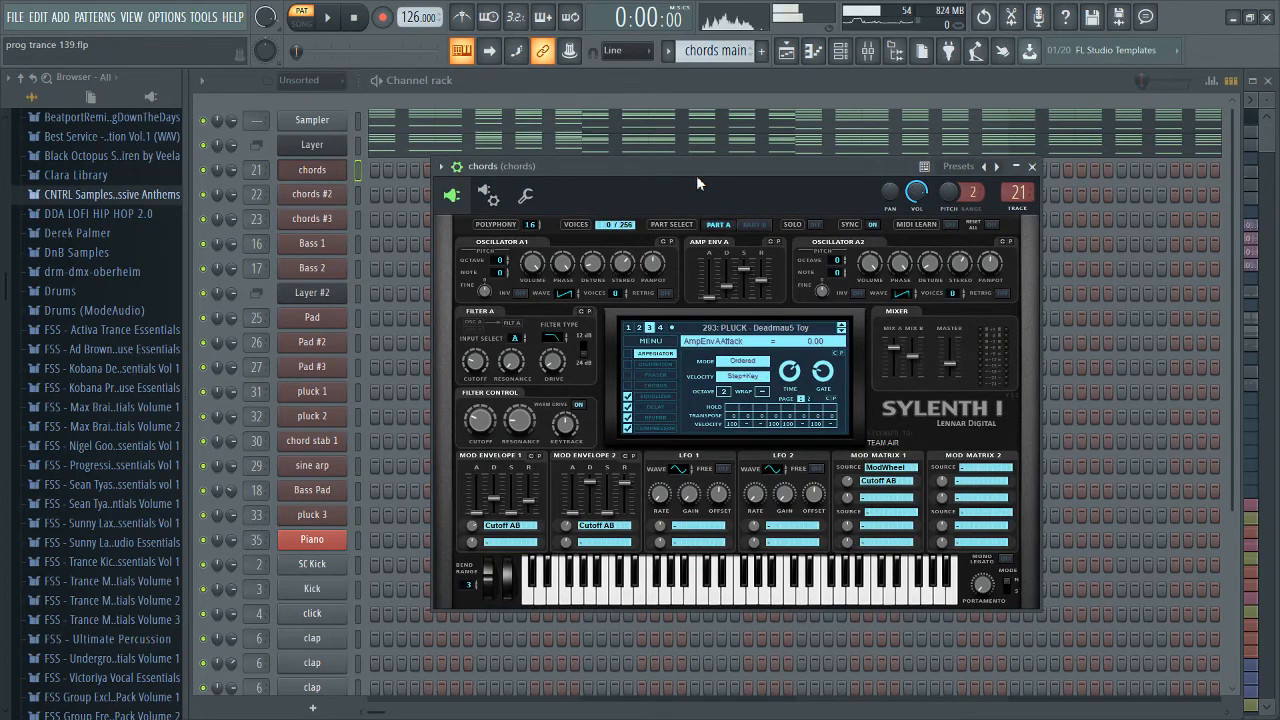
left_click_drag(694, 172, 752, 184)
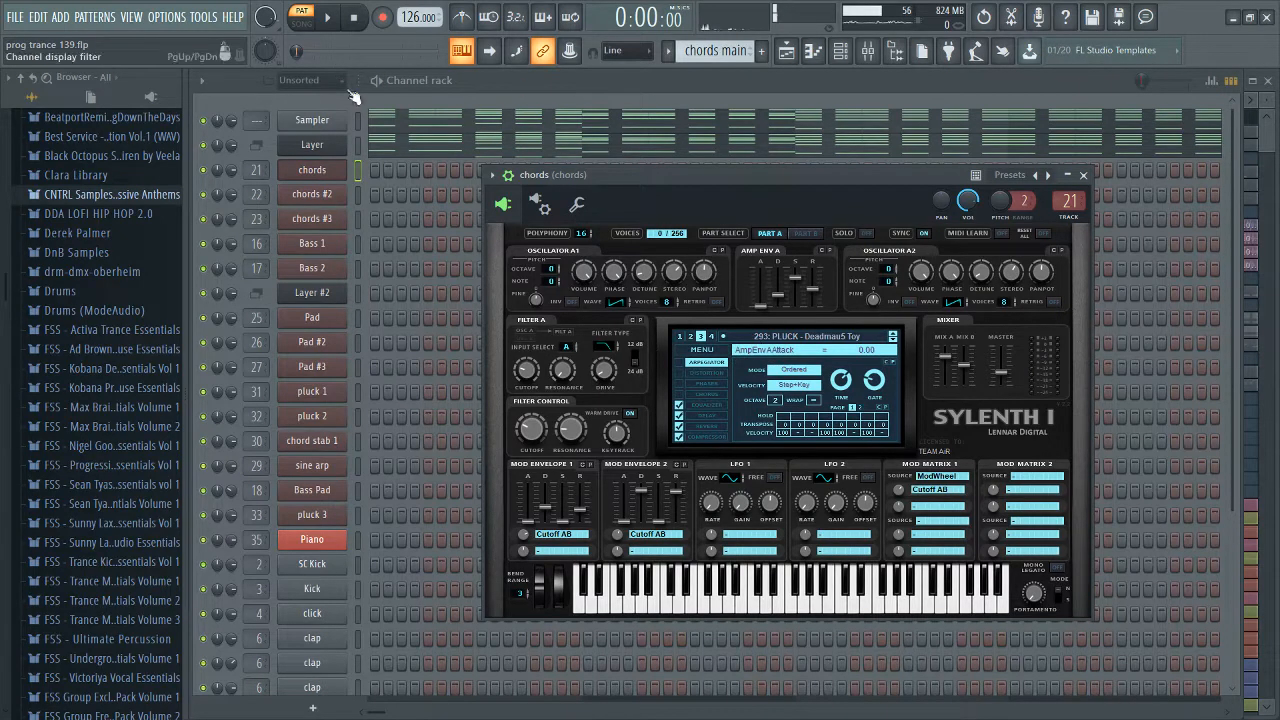
Step: Mute chords #2 and chords #3 and play the pattern to hear the chords layer alone
left_click(205, 197)
left_click(203, 219)
left_click(311, 168)
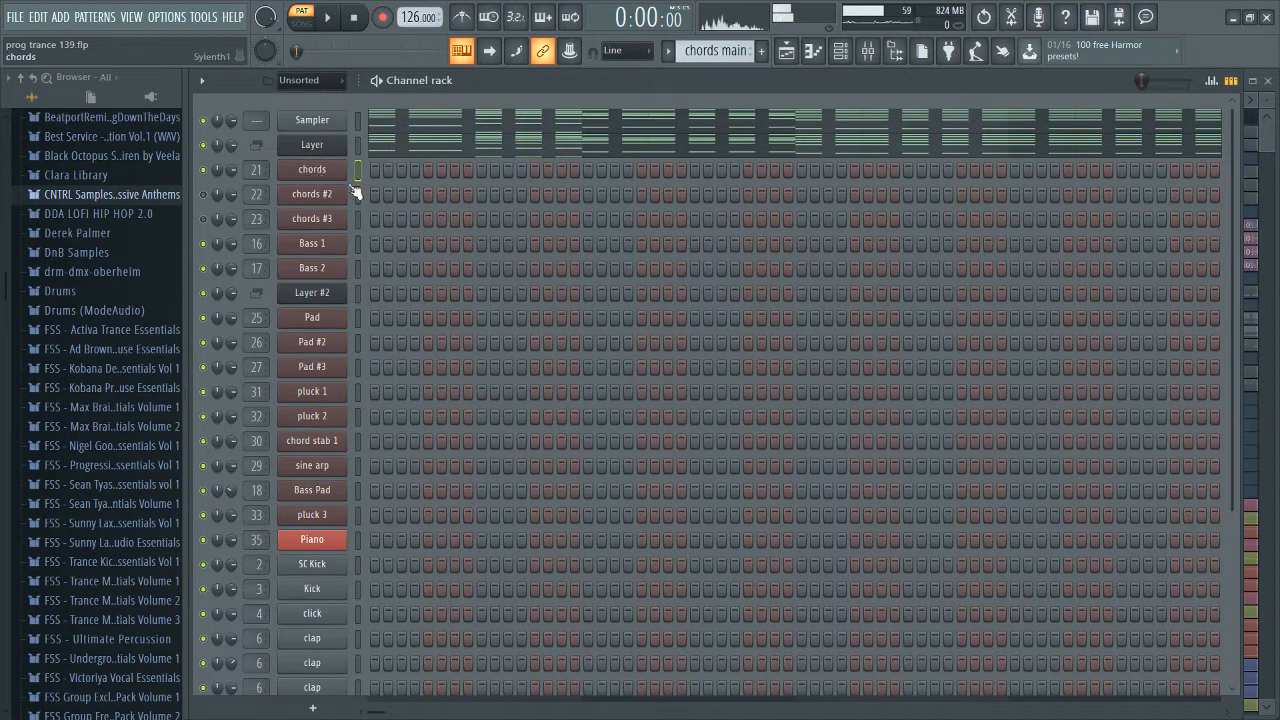
key("space")
key("space")
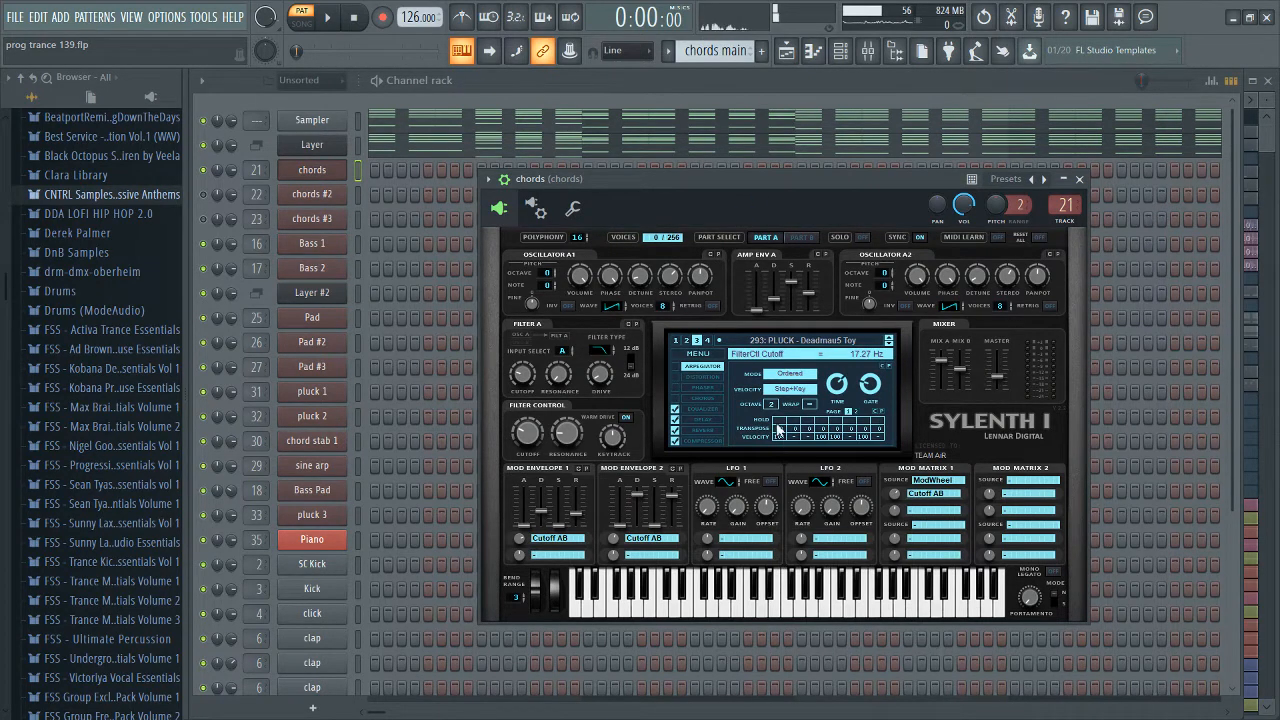
Step: Try Decimate distortion on the chords sound with amount 2.62 and dry/wet 49.05 %, audition it and switch the distortion off
left_click(702, 377)
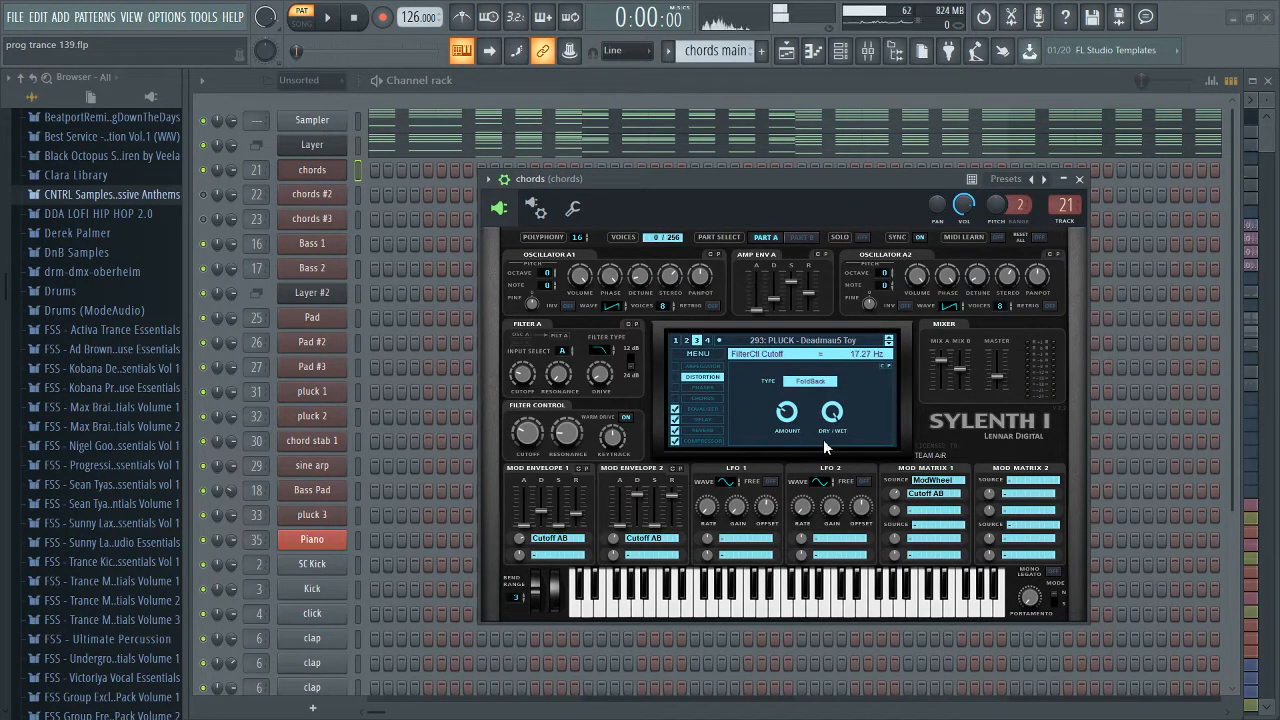
left_click(677, 379)
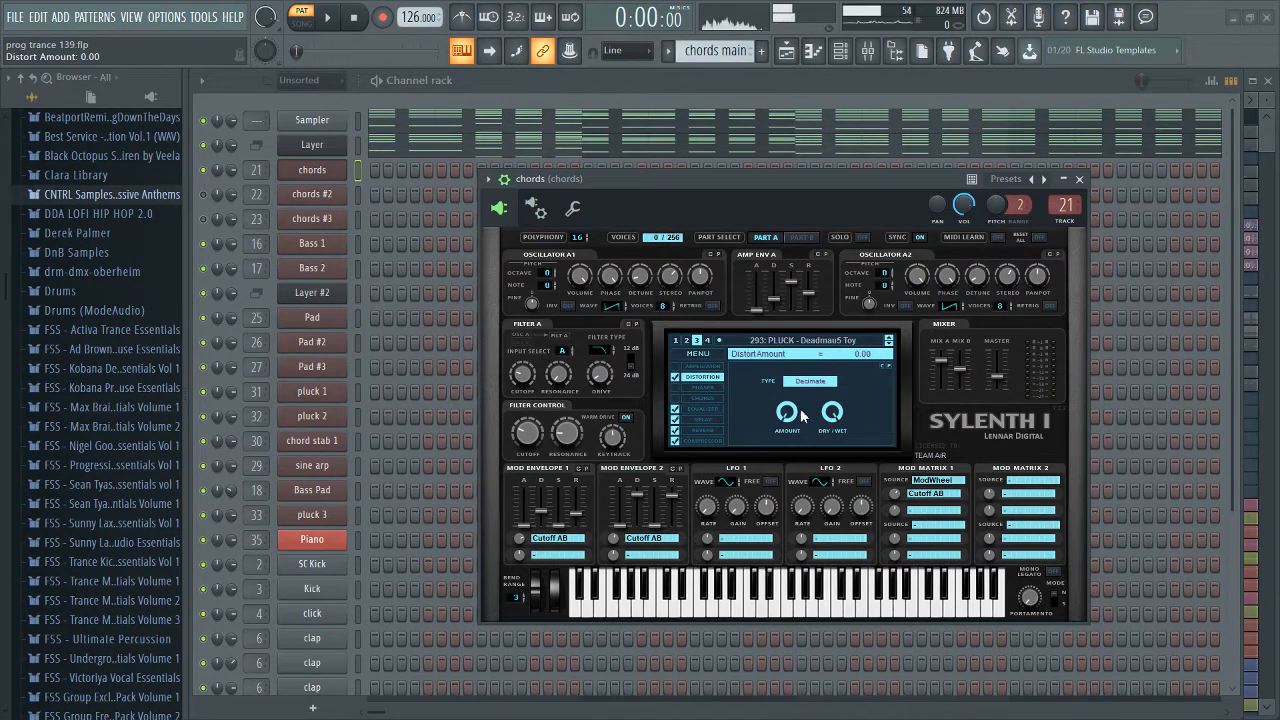
left_click_drag(796, 415, 796, 383)
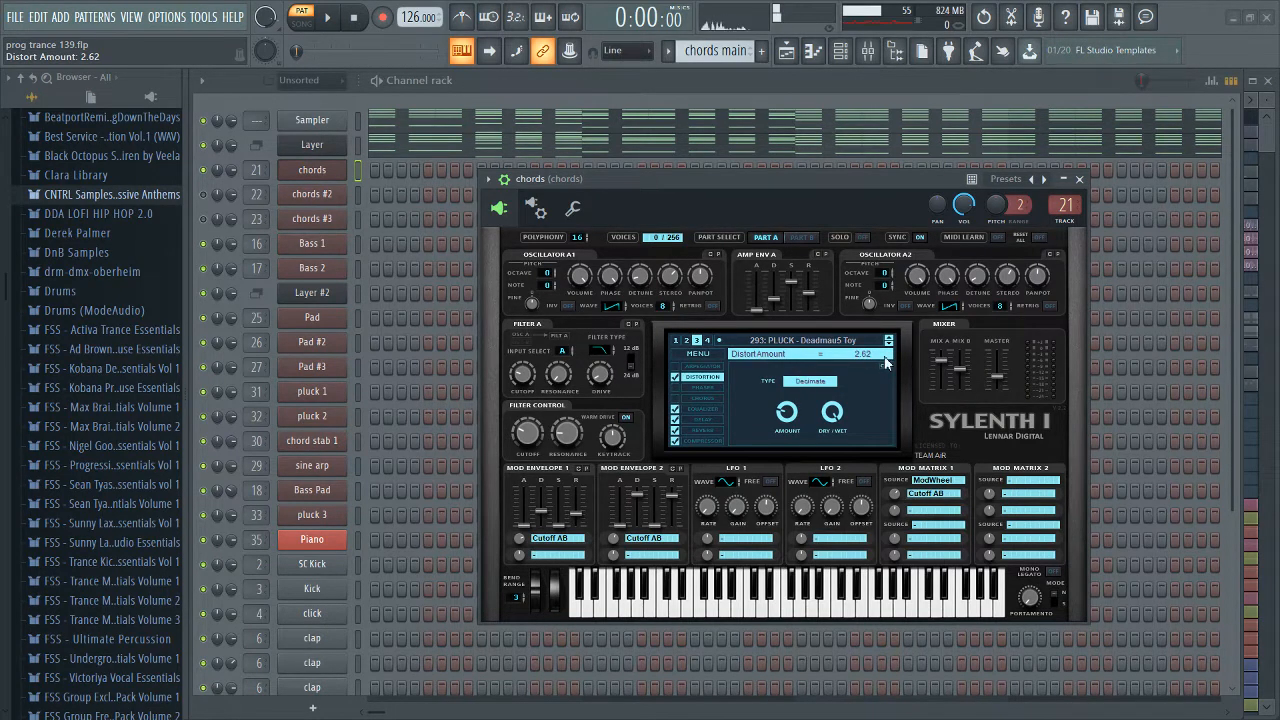
left_click_drag(832, 413, 833, 507)
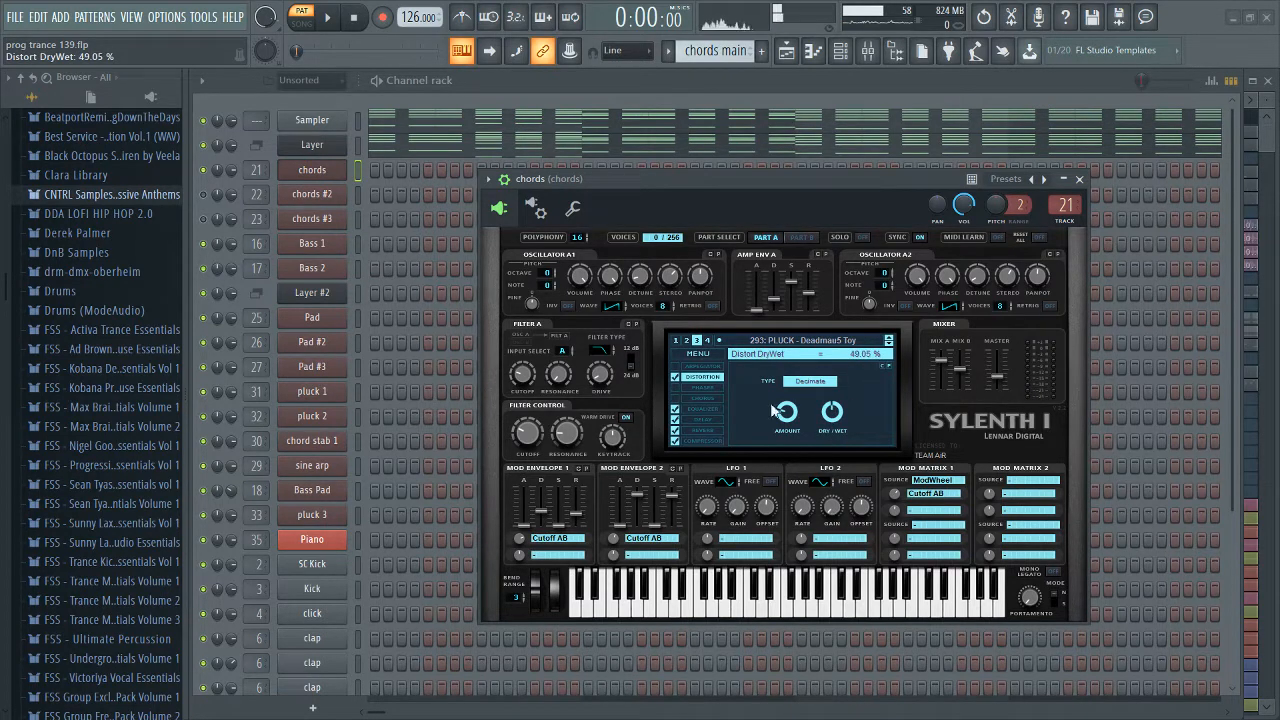
key("space")
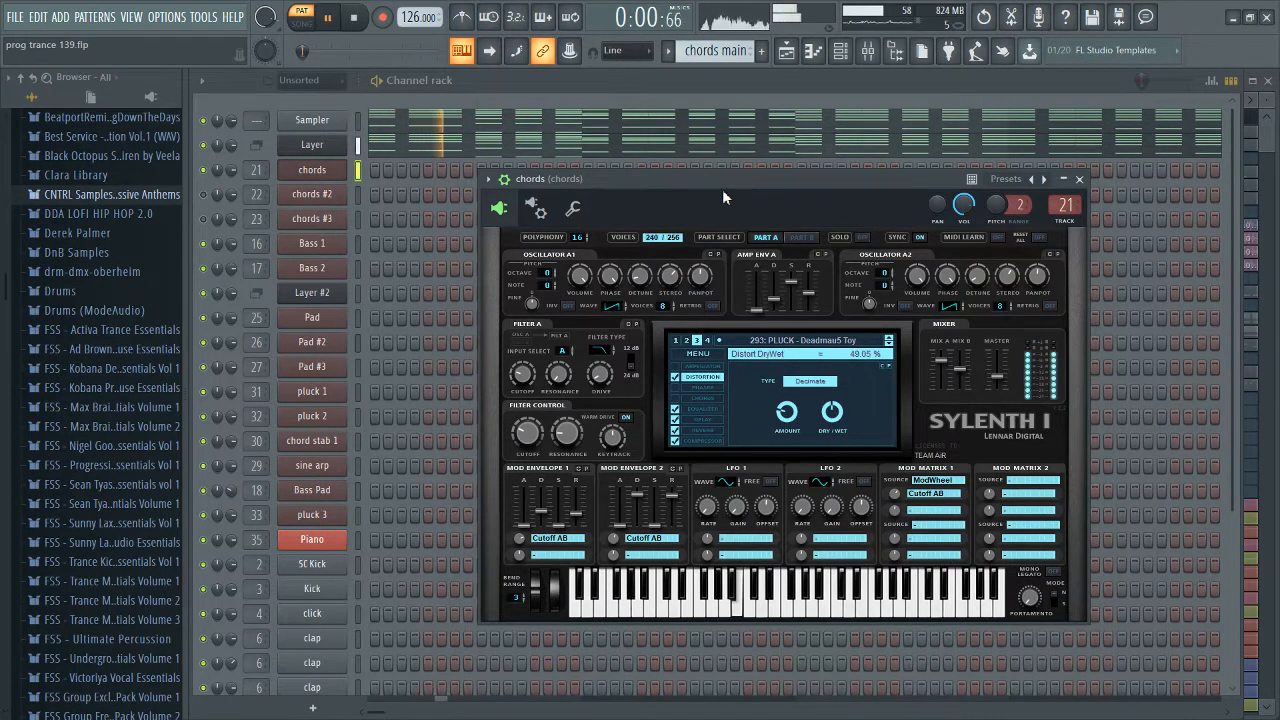
key("space")
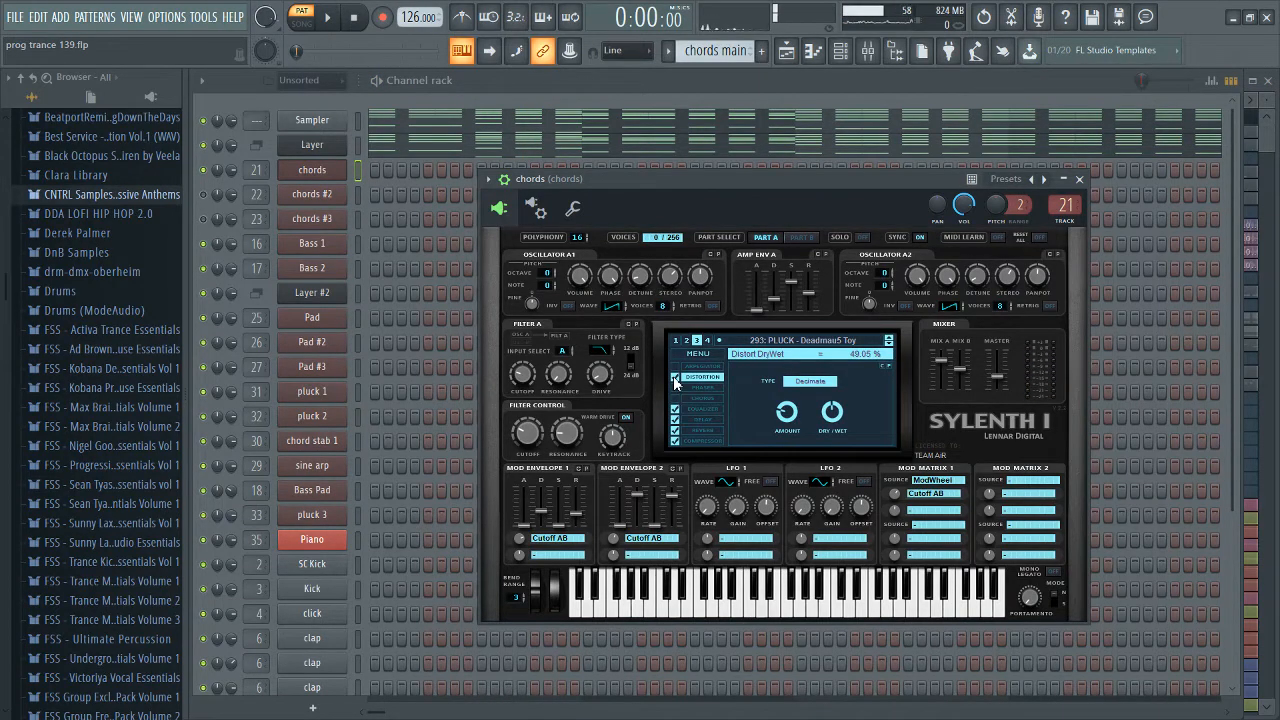
left_click(675, 378)
left_click_drag(763, 181, 748, 204)
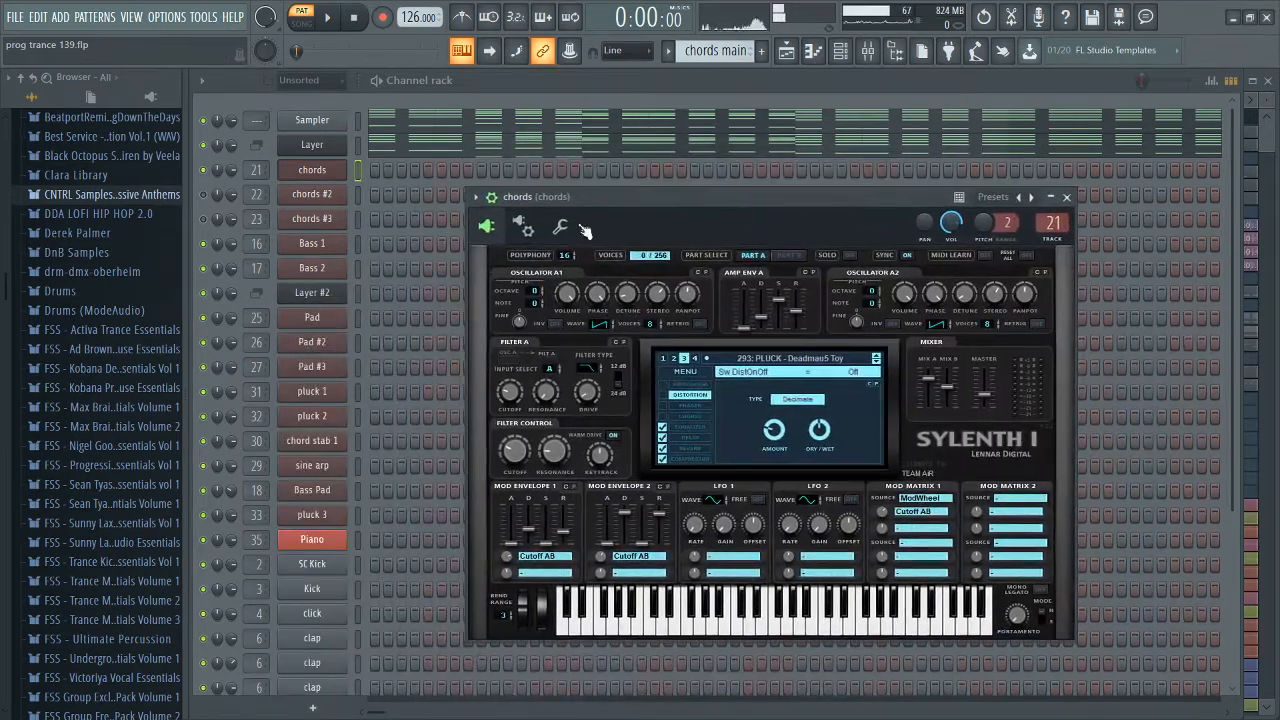
Step: Mute chords, unmute chords #2 and play the pattern with the chords #2 Sylenth1 instrument open
left_click(312, 169)
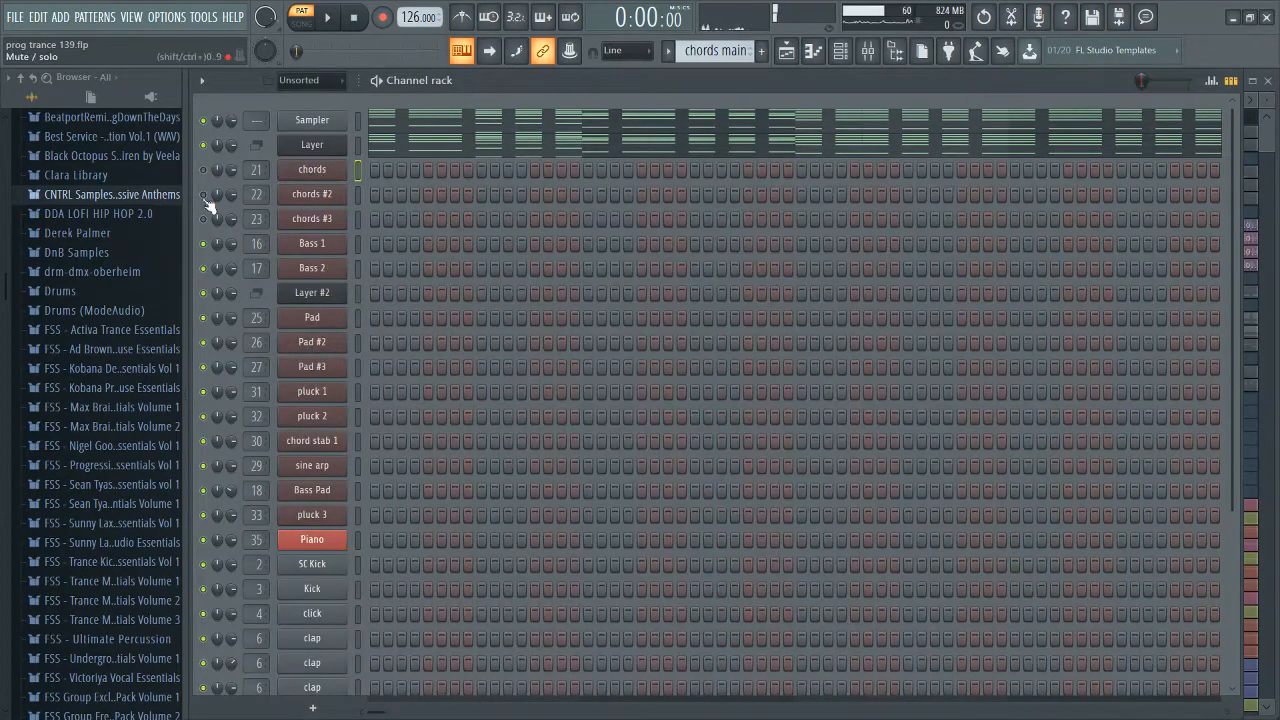
left_click(312, 194)
left_click_drag(502, 214, 641, 214)
key("space")
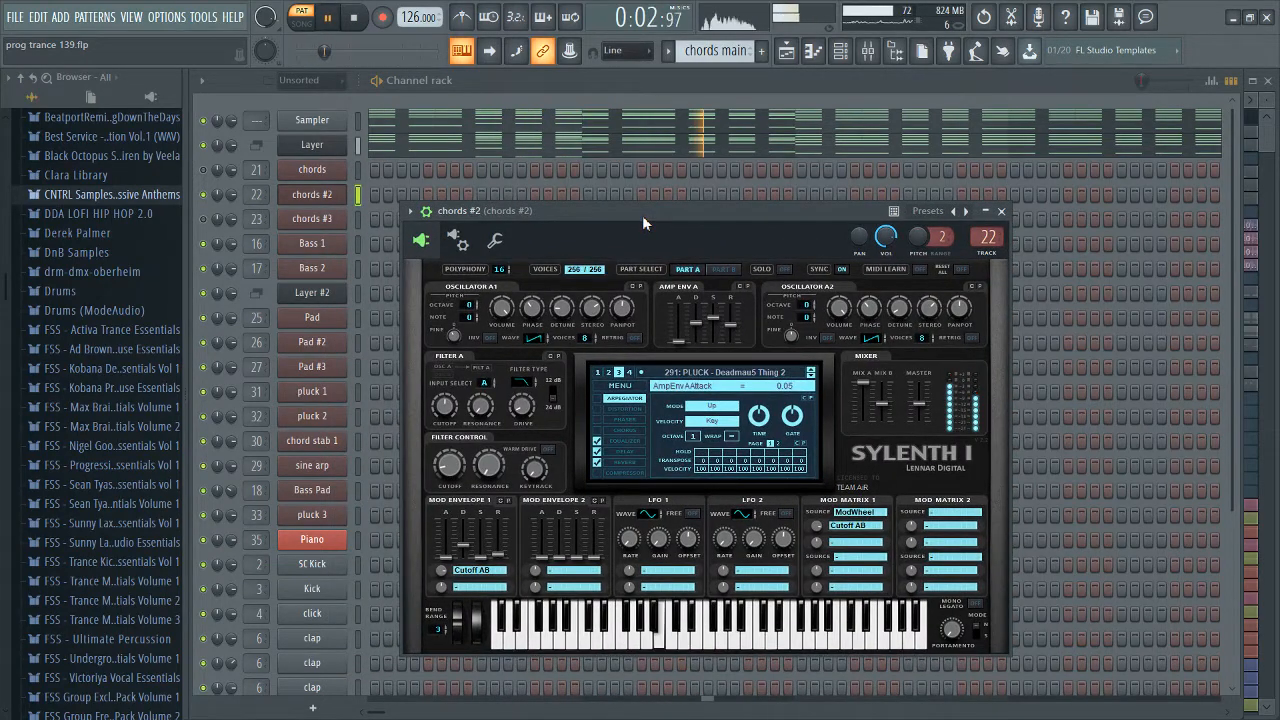
key("space")
Step: Examine the Part A and Part B oscillator and envelope settings of the chords #2 sound, and close the instrument
left_click_drag(648, 213, 688, 229)
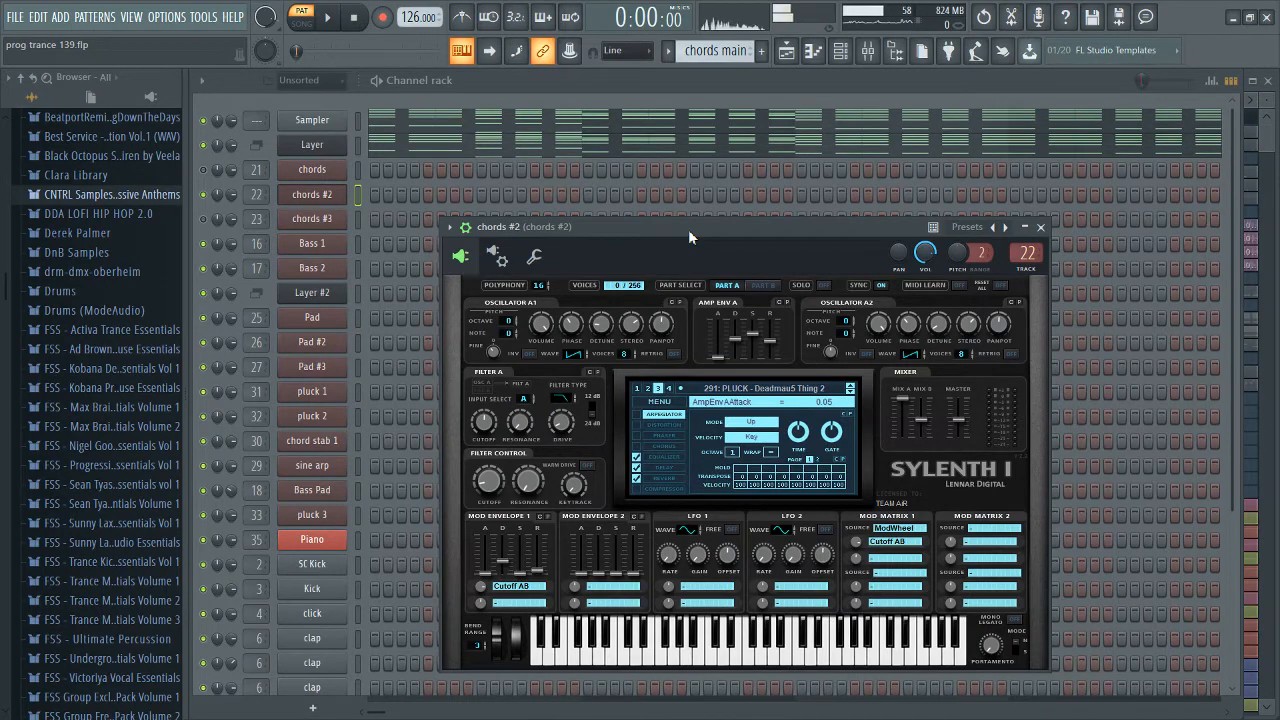
mouse_move(688, 229)
left_mouse_down()
mouse_move(671, 130)
mouse_move(672, 210)
left_mouse_up()
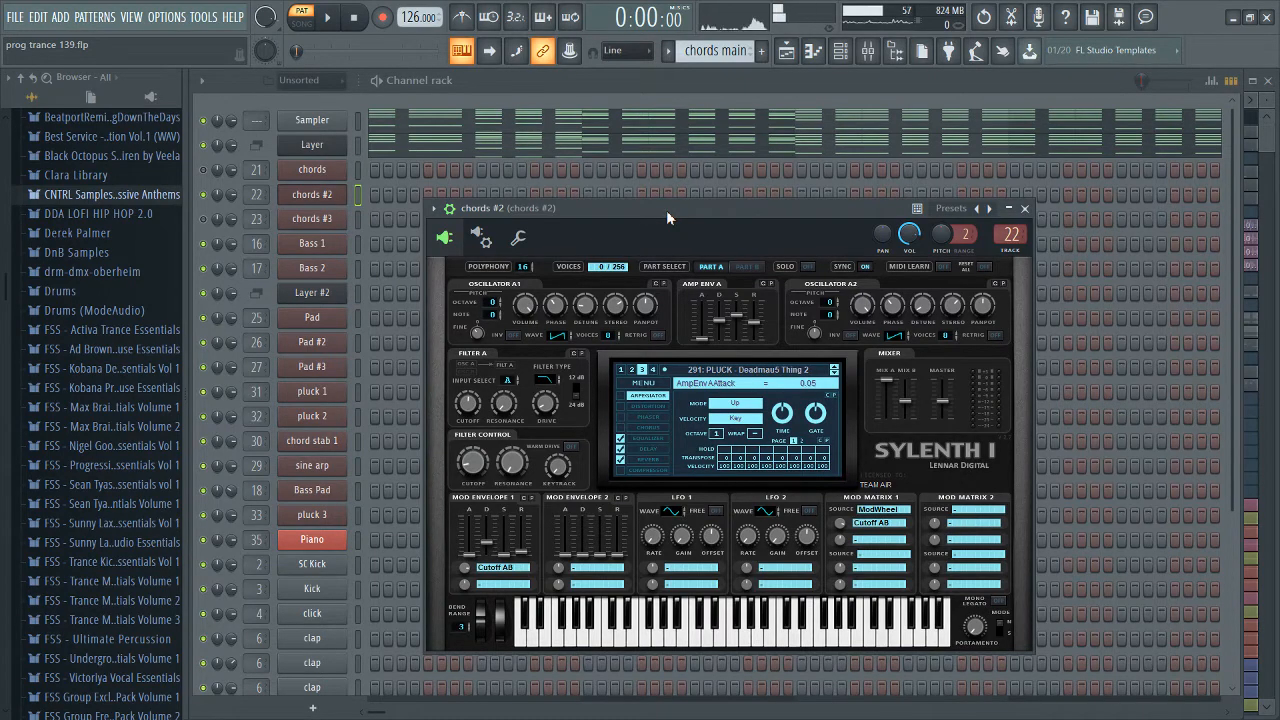
left_click_drag(666, 210, 677, 216)
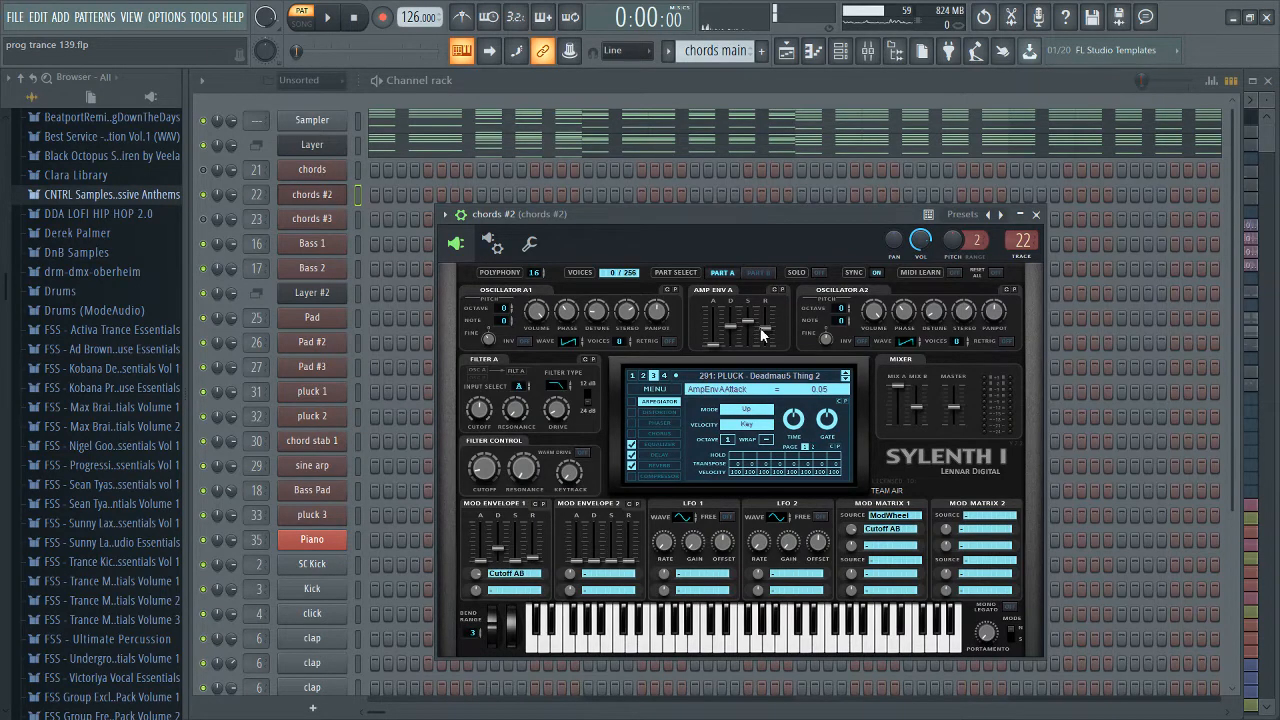
left_click_drag(700, 214, 820, 186)
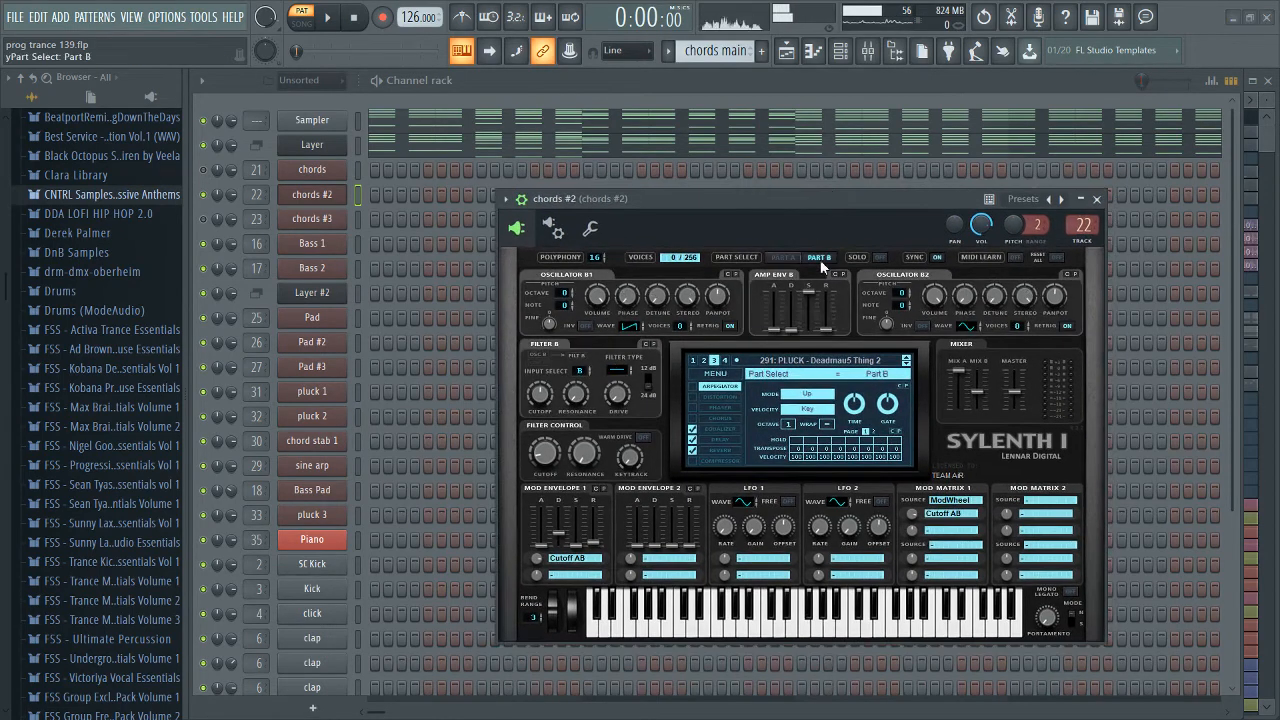
left_click(799, 189)
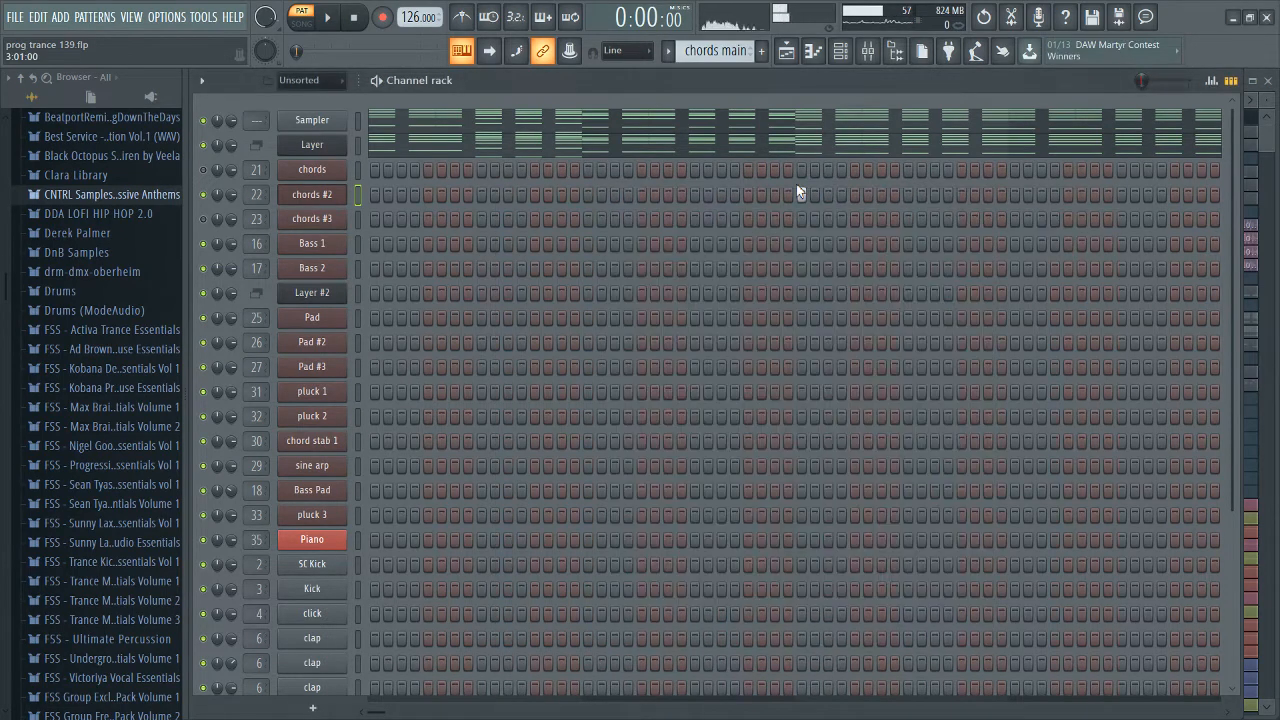
Step: Reopen the chords #2 instrument, play its sound and inspect the delay times and dry/wet mix
left_click(322, 195)
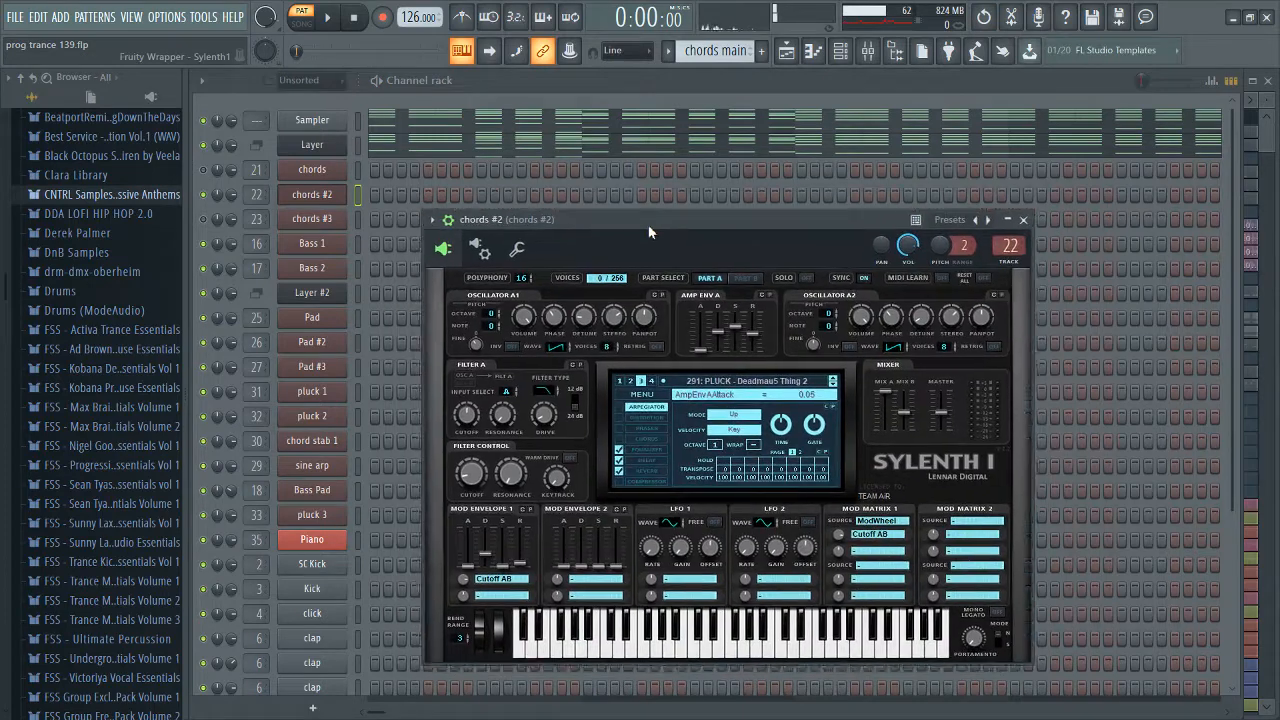
left_click_drag(649, 229, 669, 224)
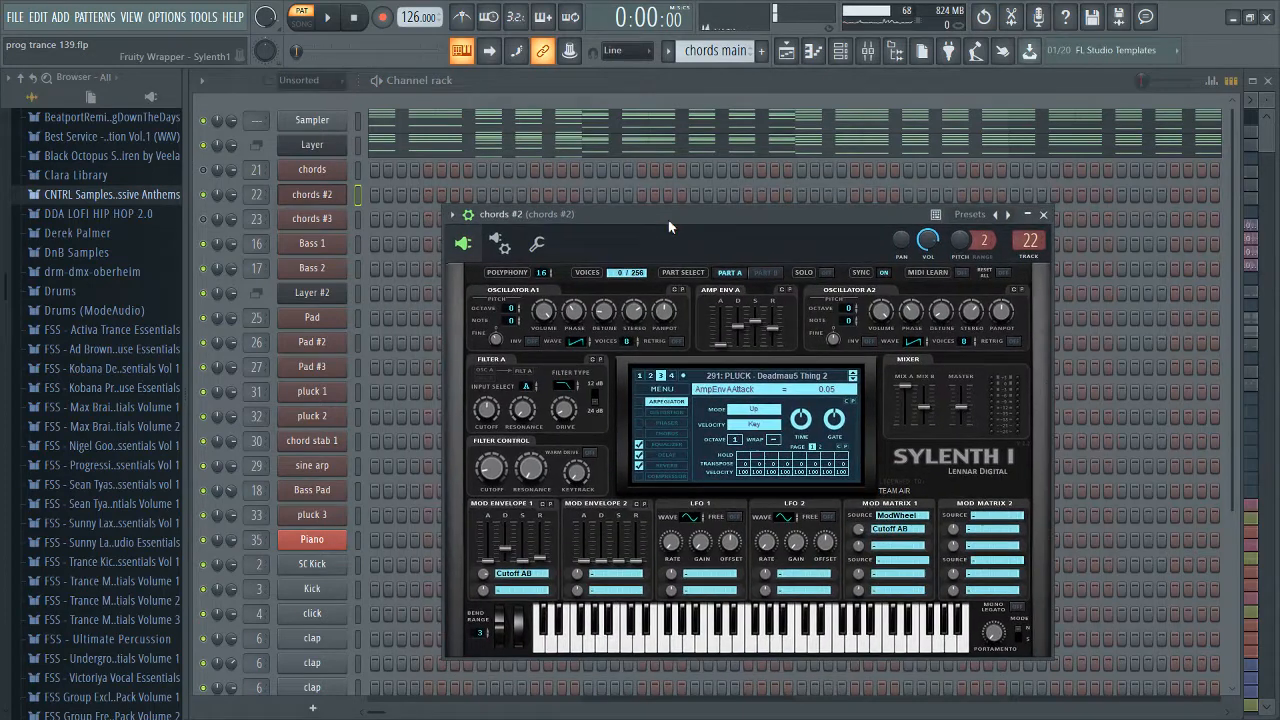
key("space")
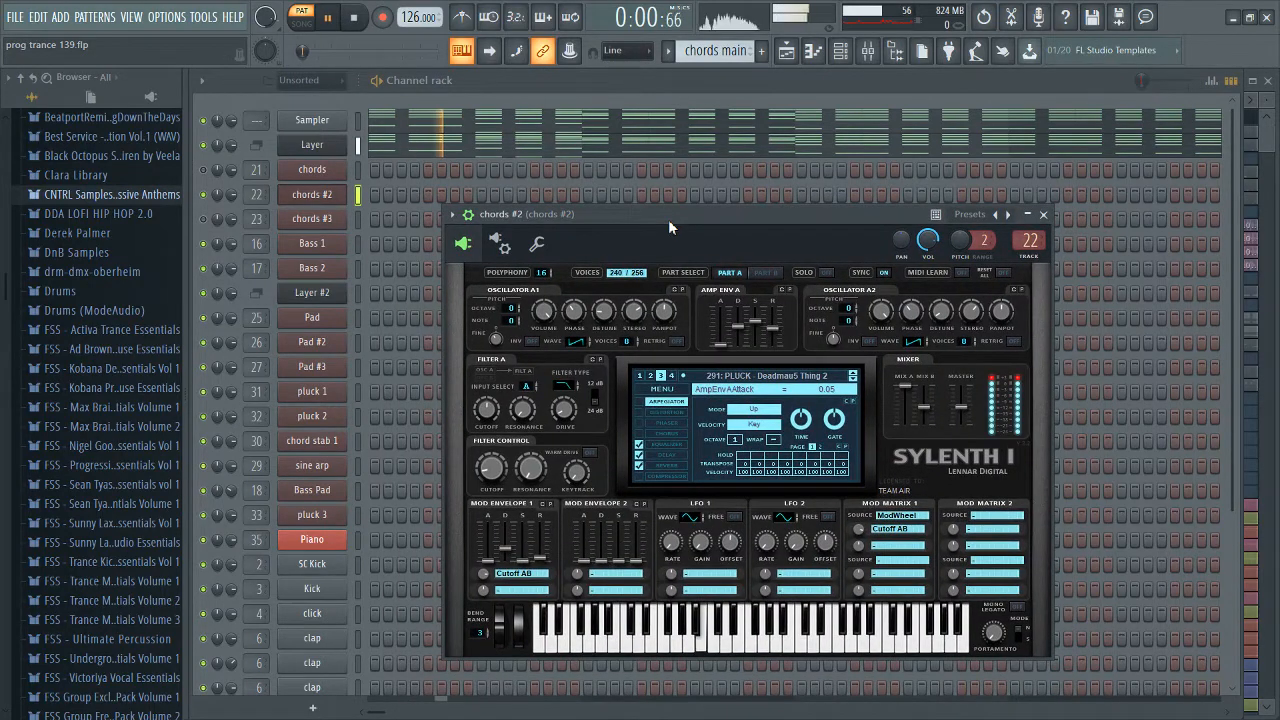
left_click(664, 456)
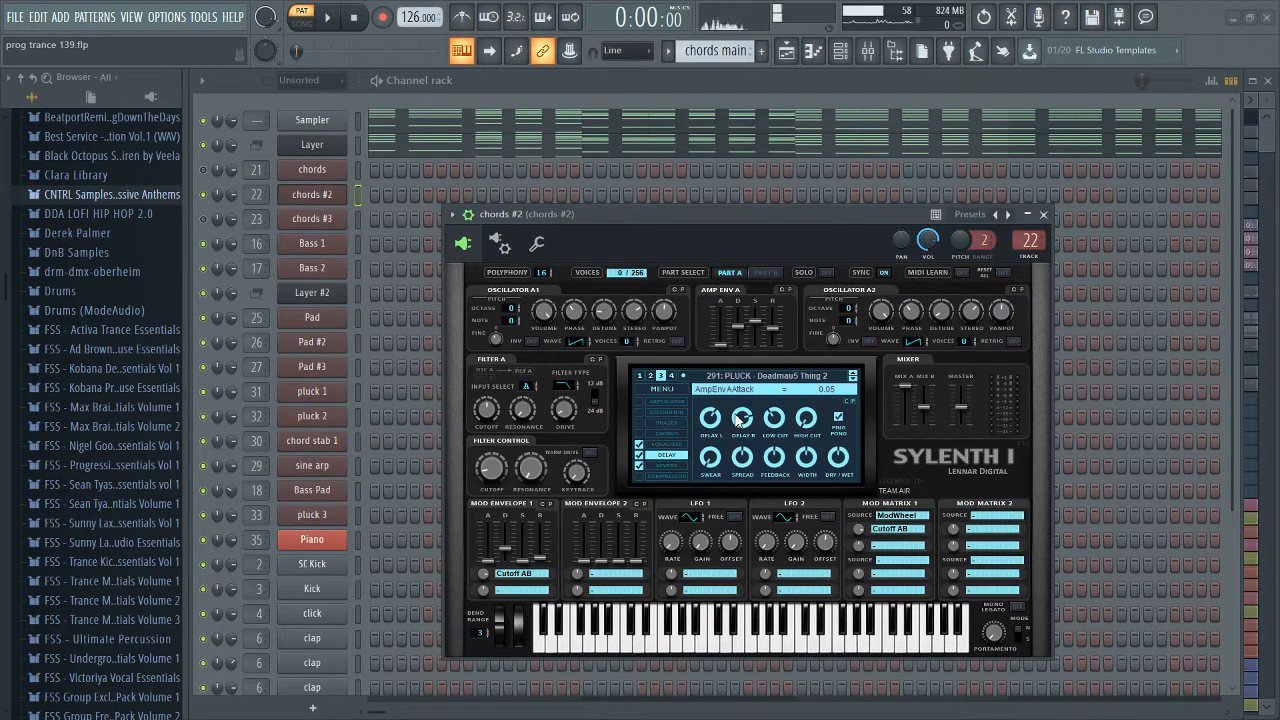
left_click(737, 420)
left_click(709, 421)
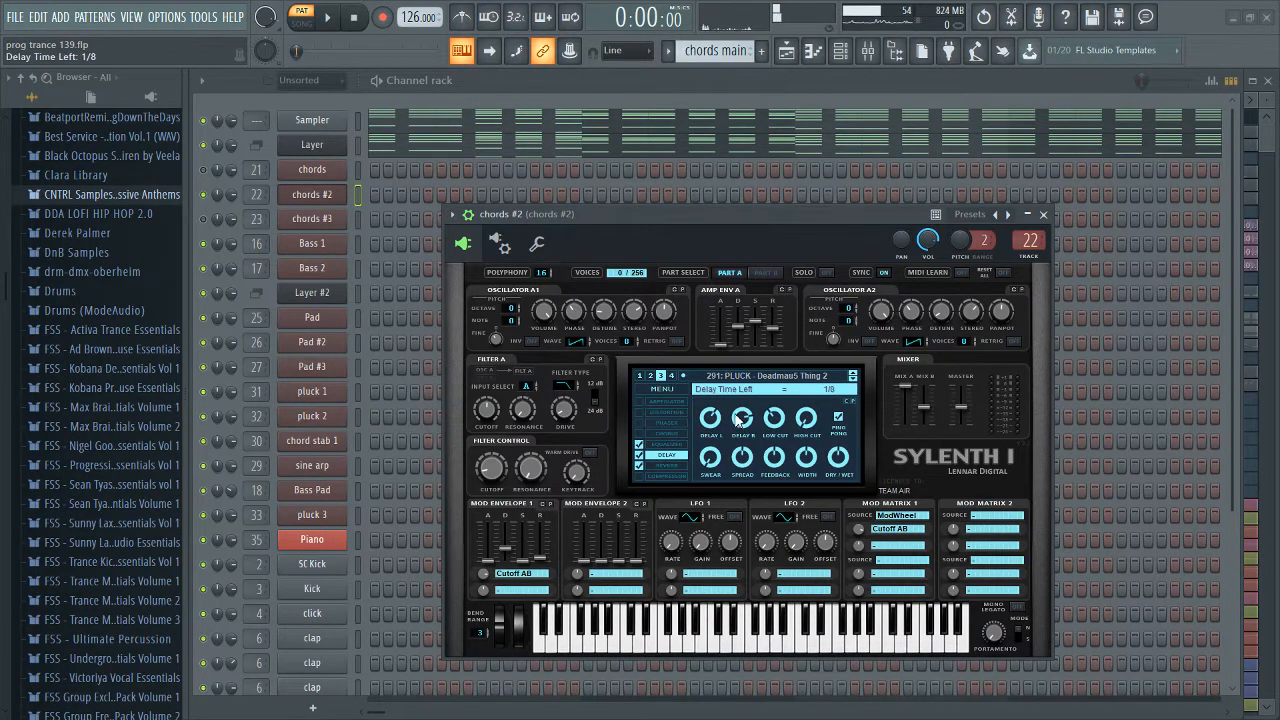
left_click(841, 460)
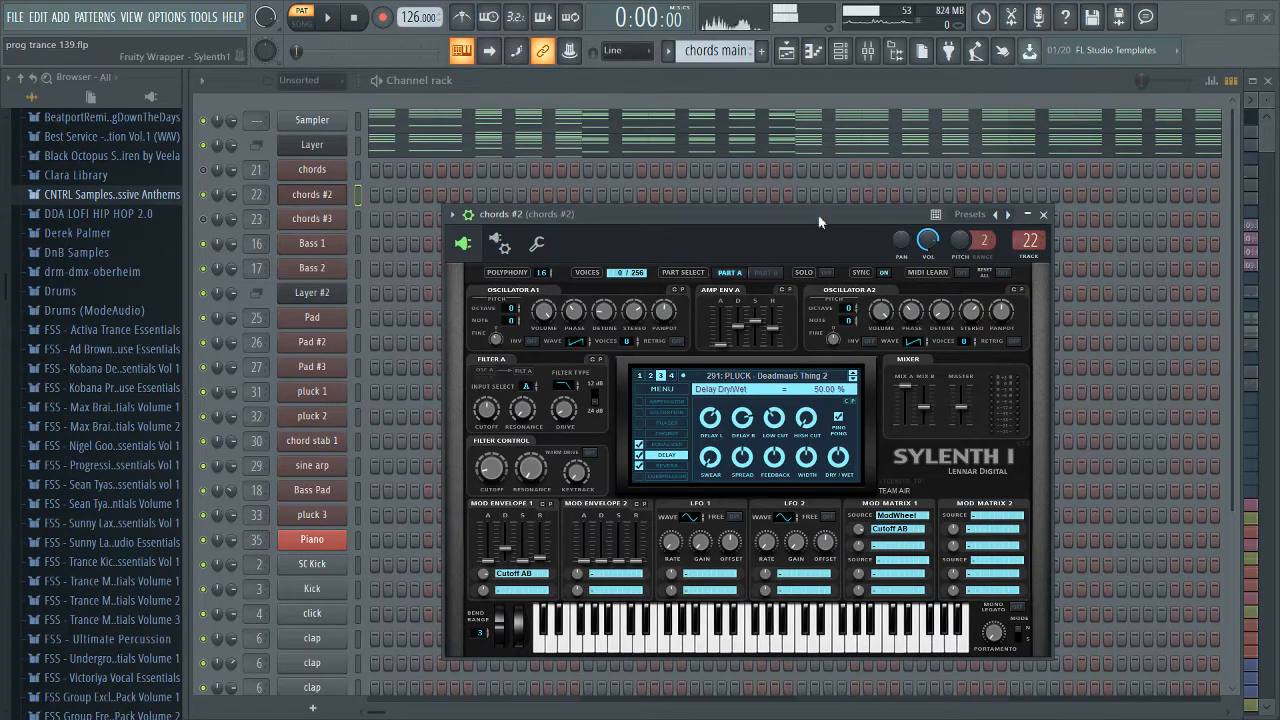
left_click_drag(818, 214, 846, 217)
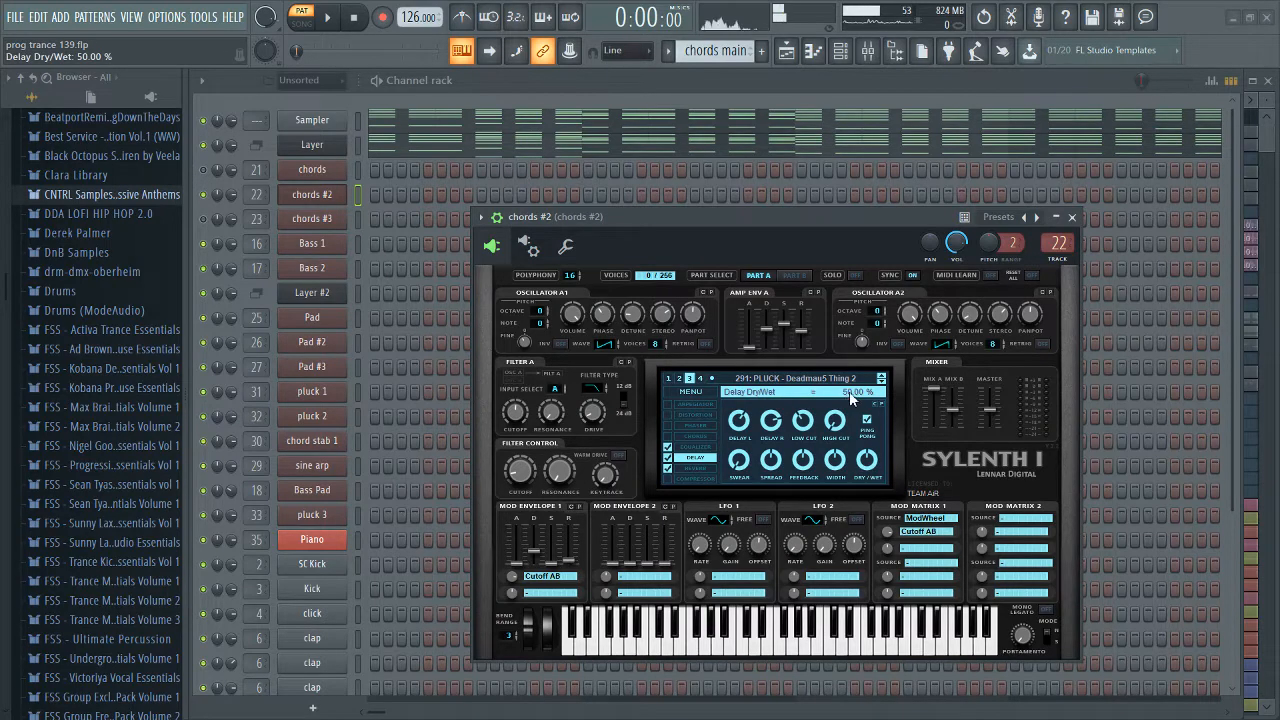
left_click_drag(803, 214, 832, 212)
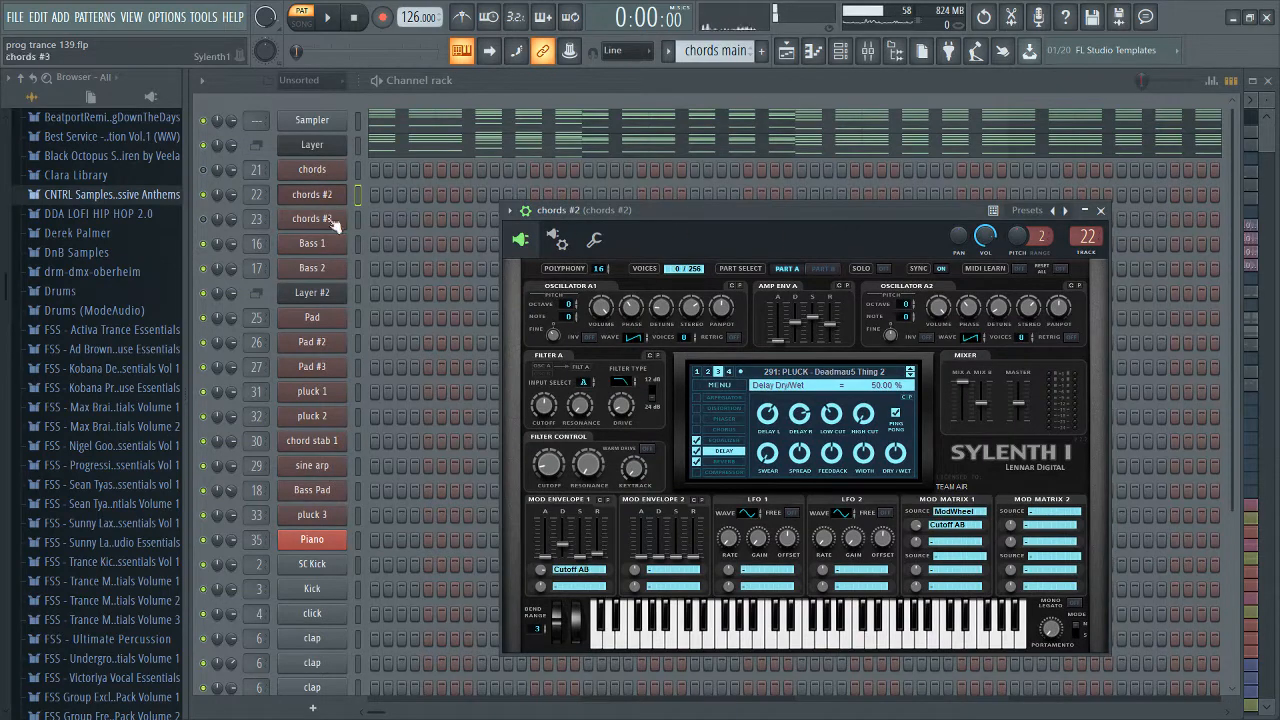
Step: Mute chords #2, unmute chords #3 and play the pattern with the chords #3 Sylenth1 instrument open
left_click(203, 195)
left_click(204, 219)
key("space")
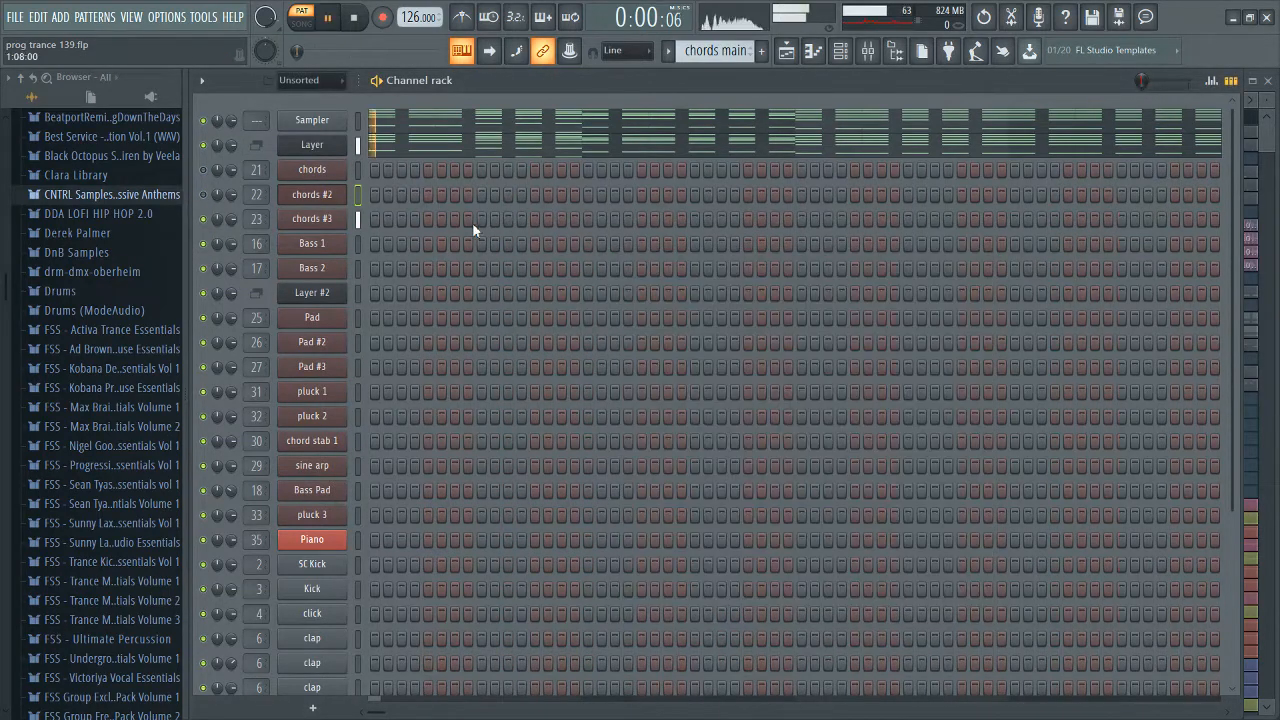
left_click(325, 222)
left_click_drag(599, 250, 702, 227)
key("space")
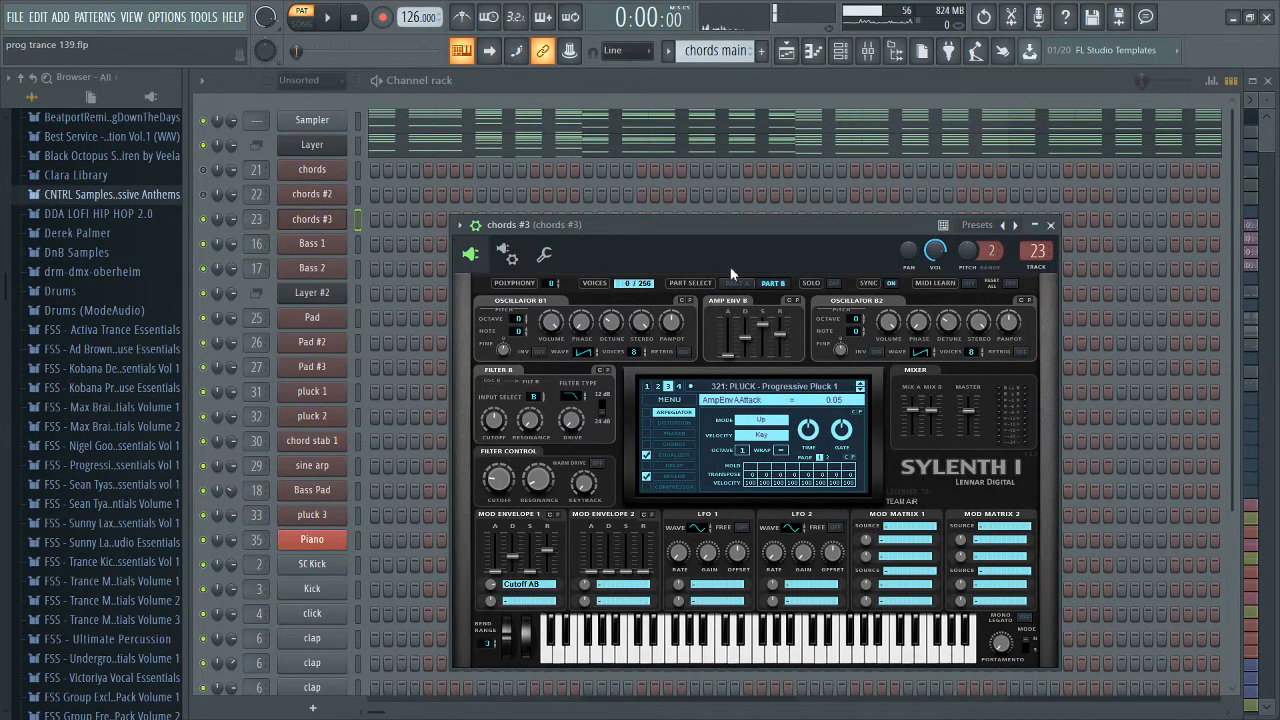
Step: Audition the chords #3 pluck sound with single test notes while viewing its Part B settings
left_click_drag(782, 226, 798, 220)
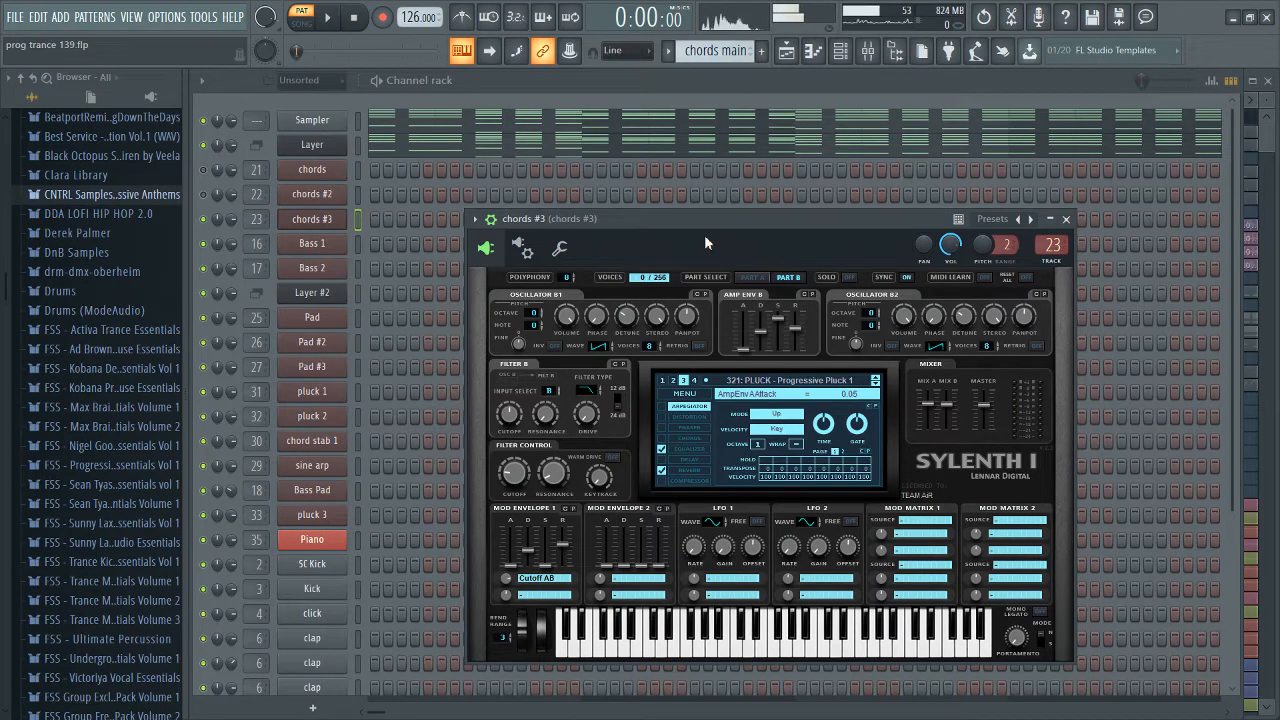
left_click_drag(702, 226, 711, 230)
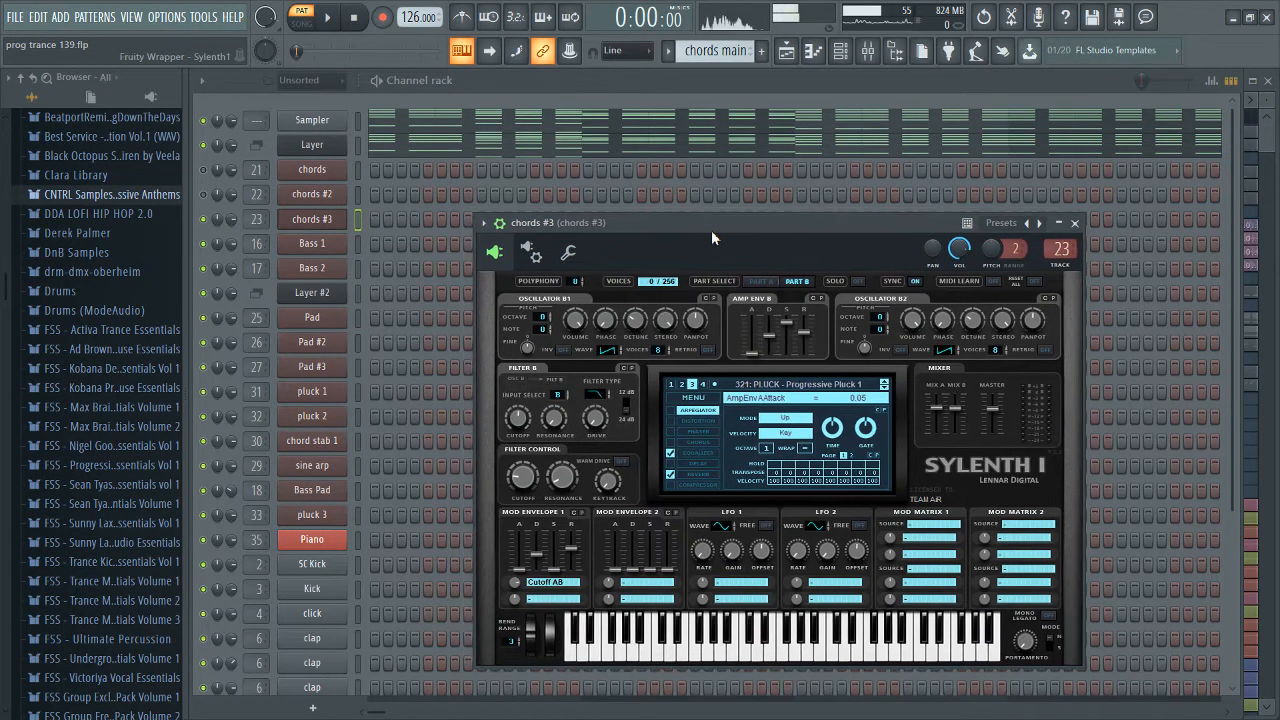
key("z")
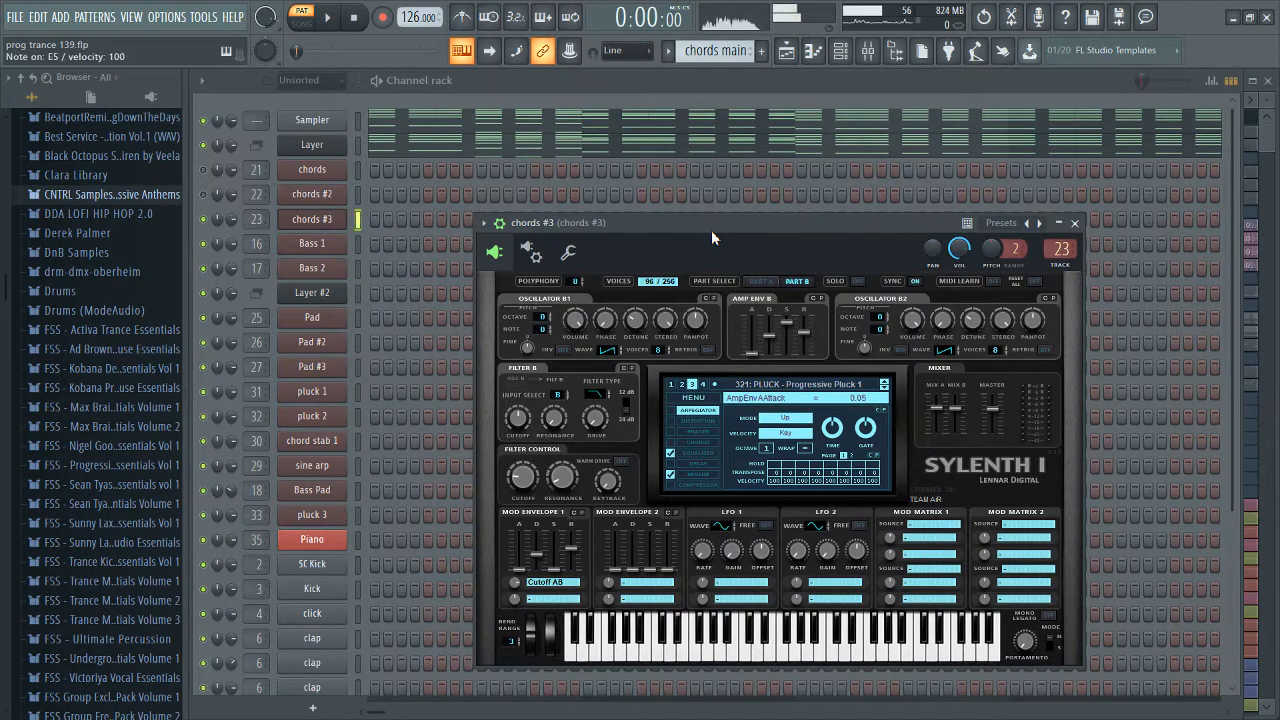
key("z")
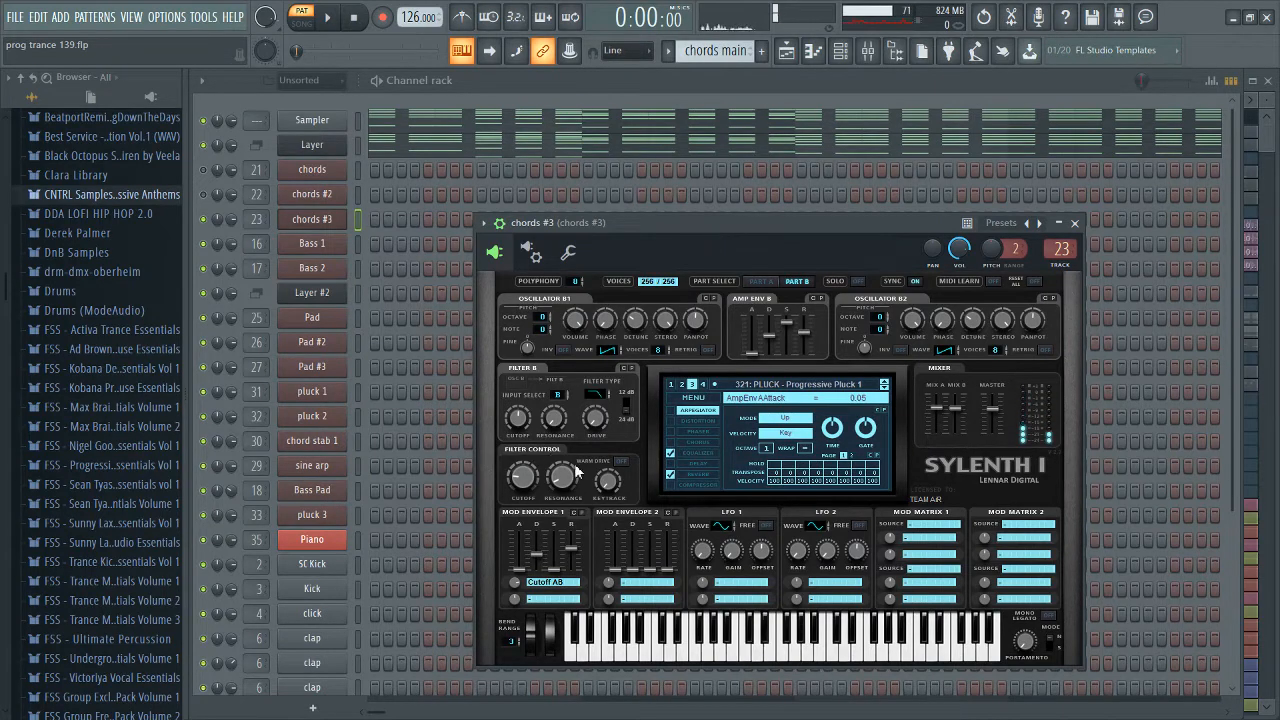
Step: Check the filter control cutoff of the chords #3 sound, move the instrument window aside and close it
left_click(532, 487)
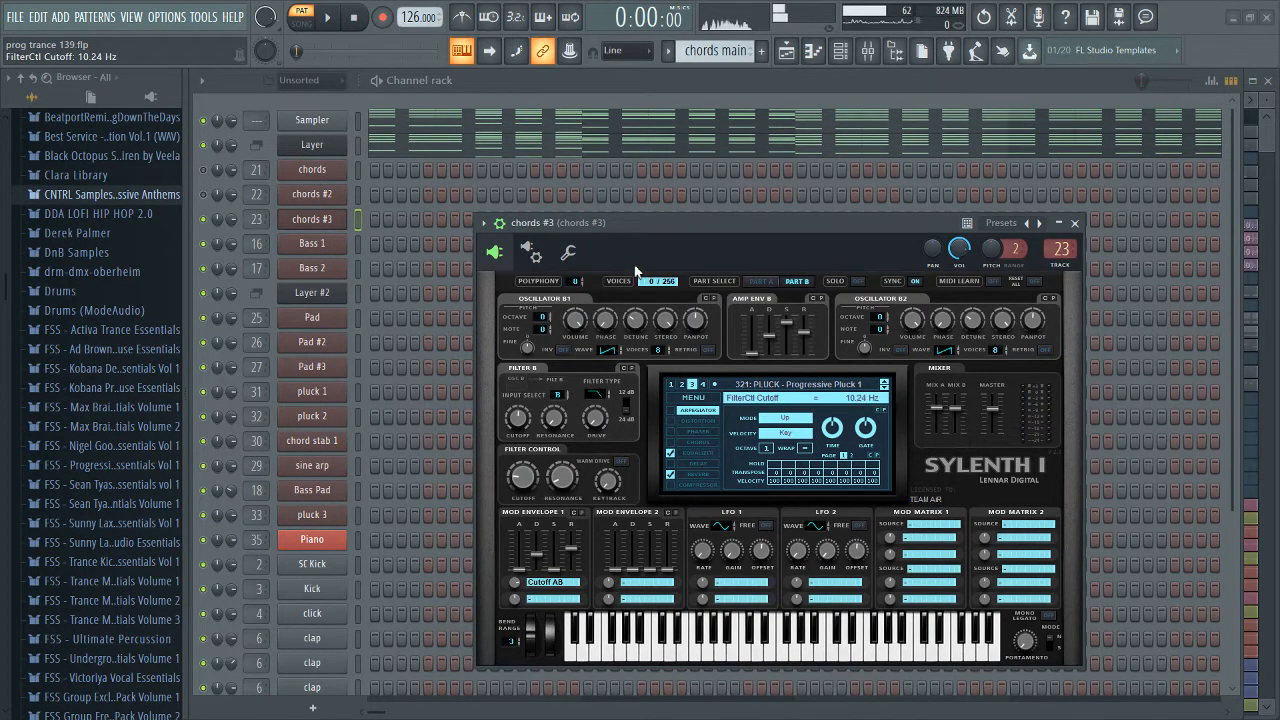
left_click_drag(644, 226, 749, 234)
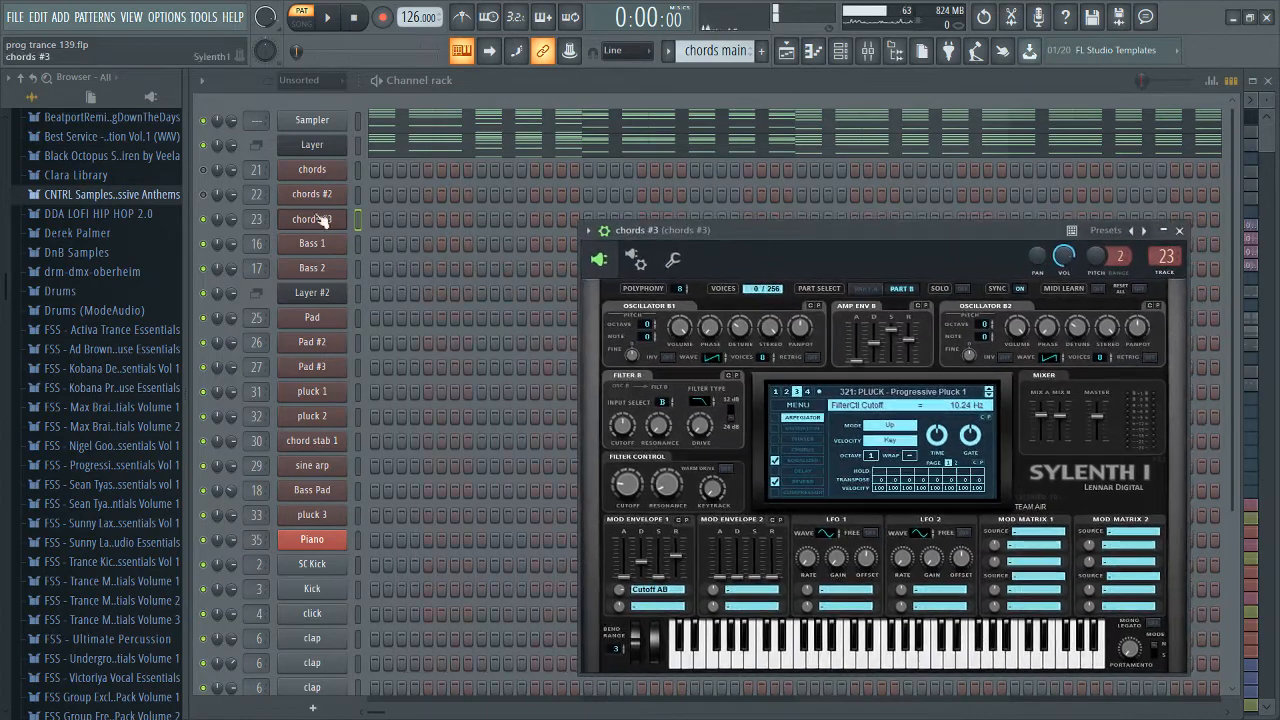
left_click(322, 220)
Step: Open the playlist and examine the filter, channel volume and mix level automation clips below the patterns
key("F5")
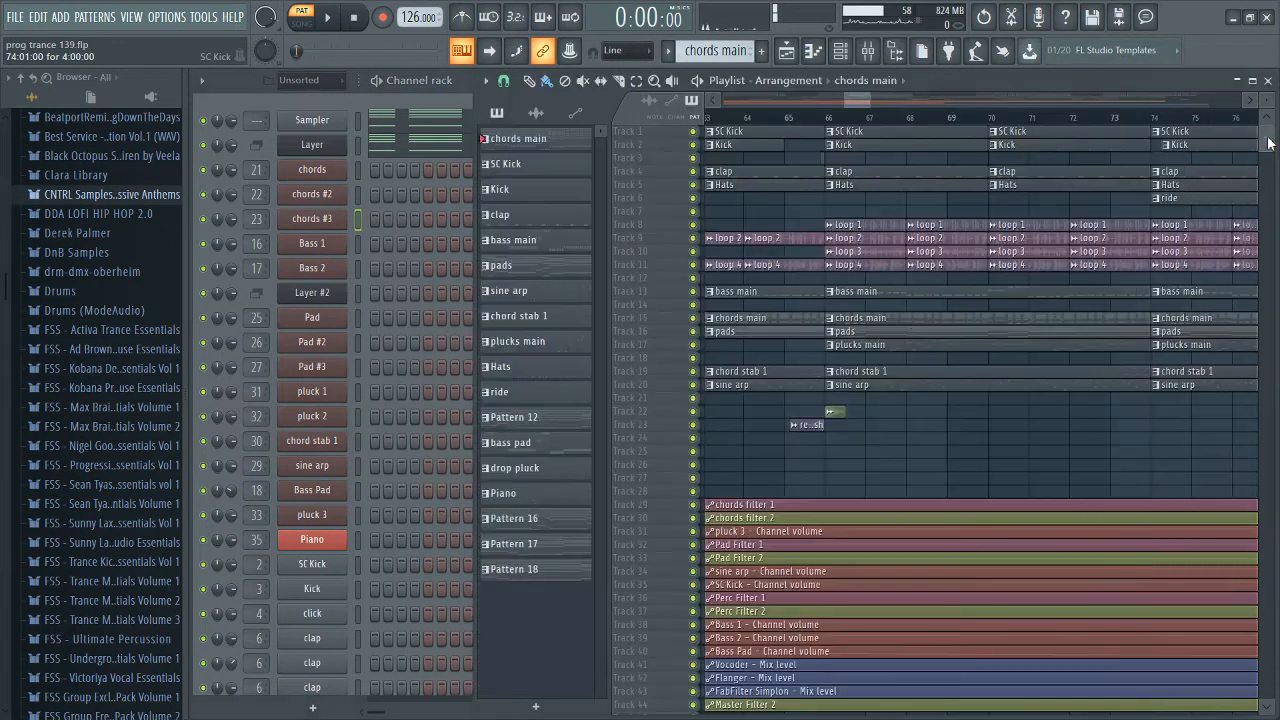
scroll(886, 331, "down", 3)
scroll(868, 336, "down", 8)
scroll(730, 400, "down", 2)
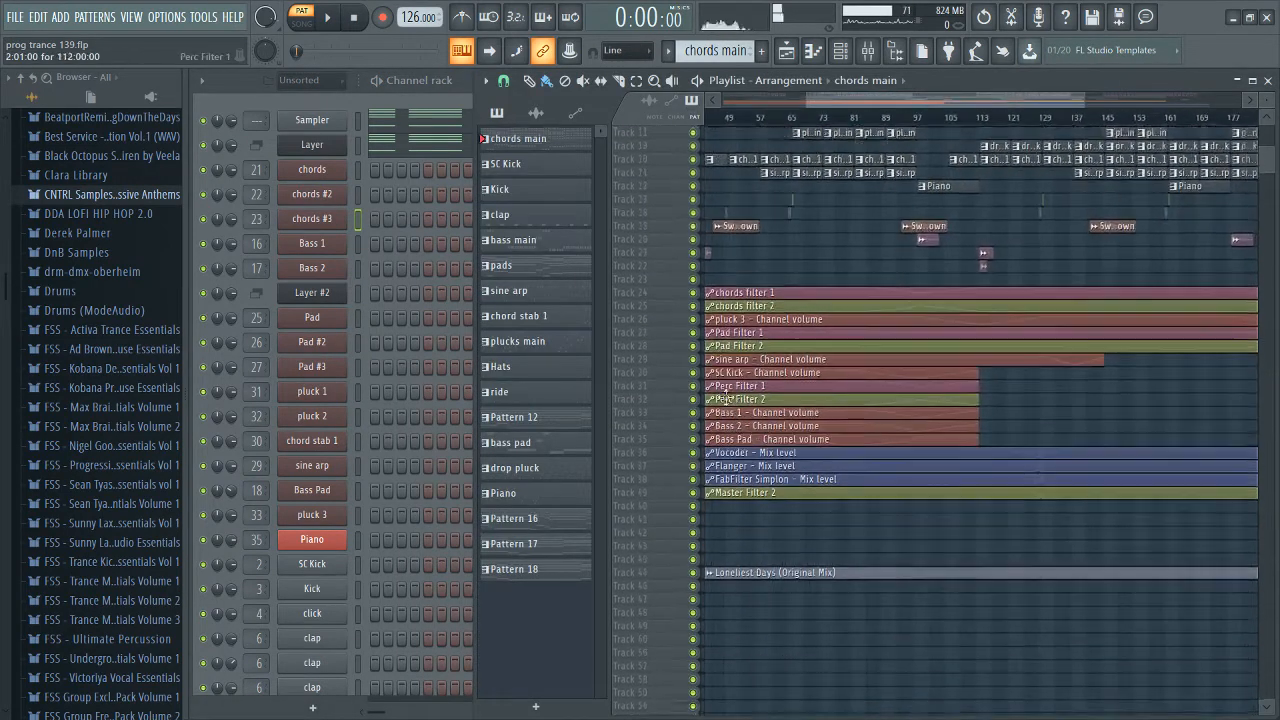
scroll(725, 395, "down", 1)
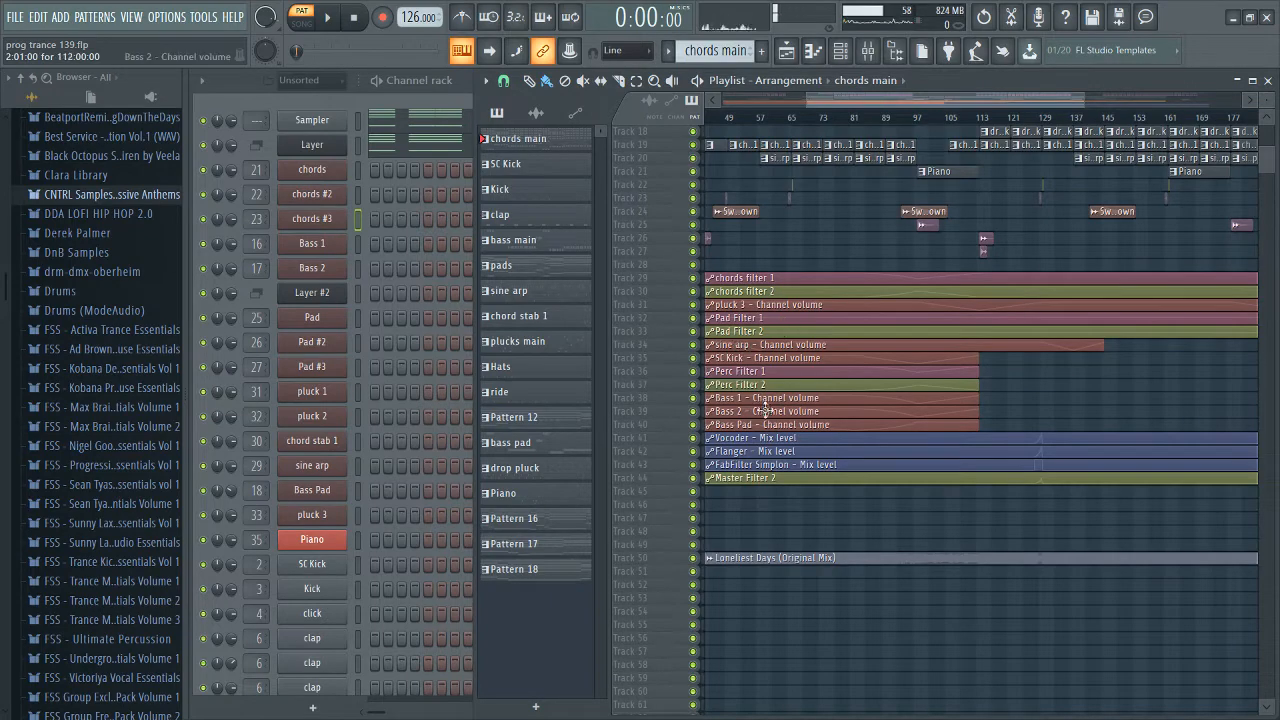
scroll(770, 412, "down", 2)
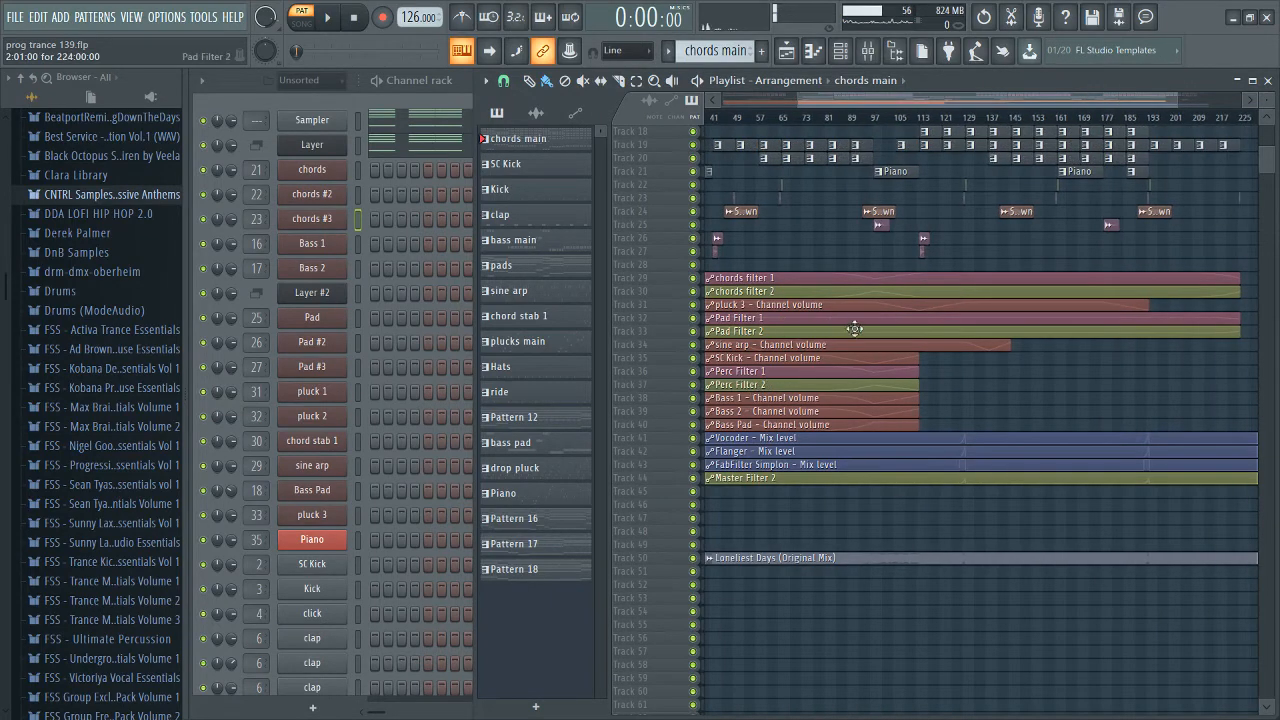
scroll(856, 335, "down", 2)
scroll(929, 343, "up", 6)
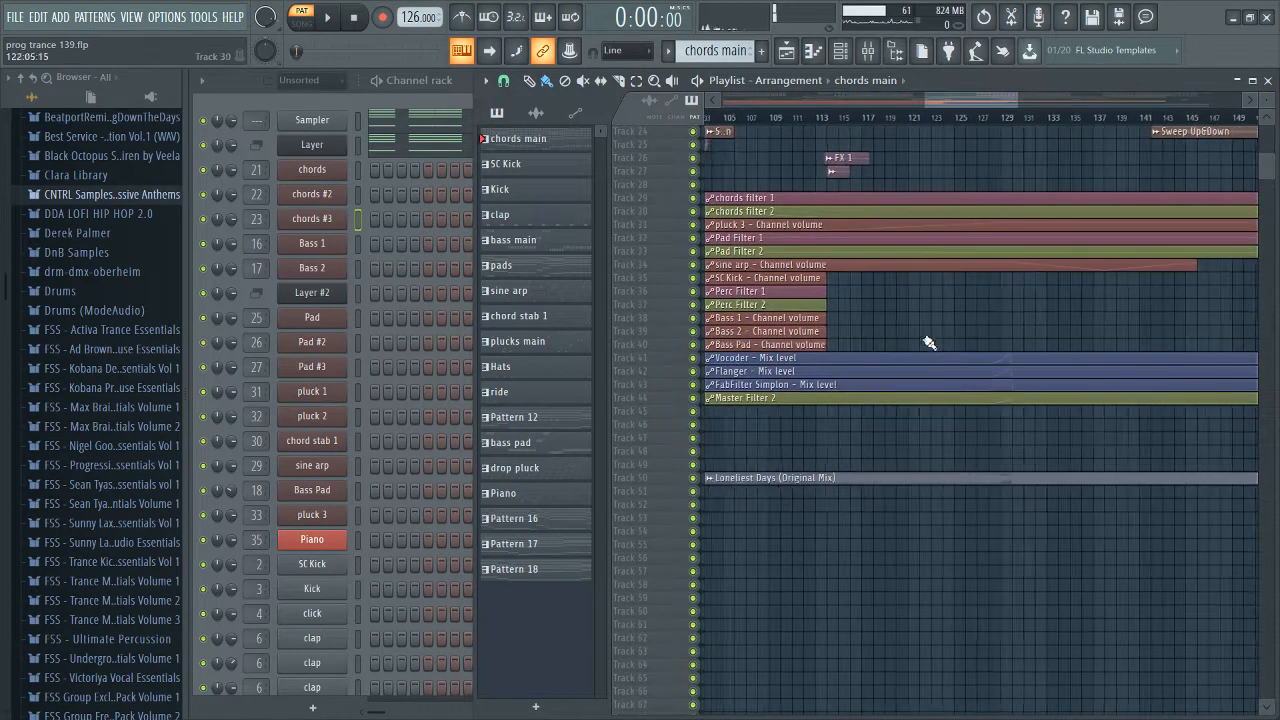
Step: Play short excerpts of the song from about bar 110 up to bar 123, and stop playback
left_click(789, 118)
key("space")
left_click(891, 118)
left_click(1046, 118)
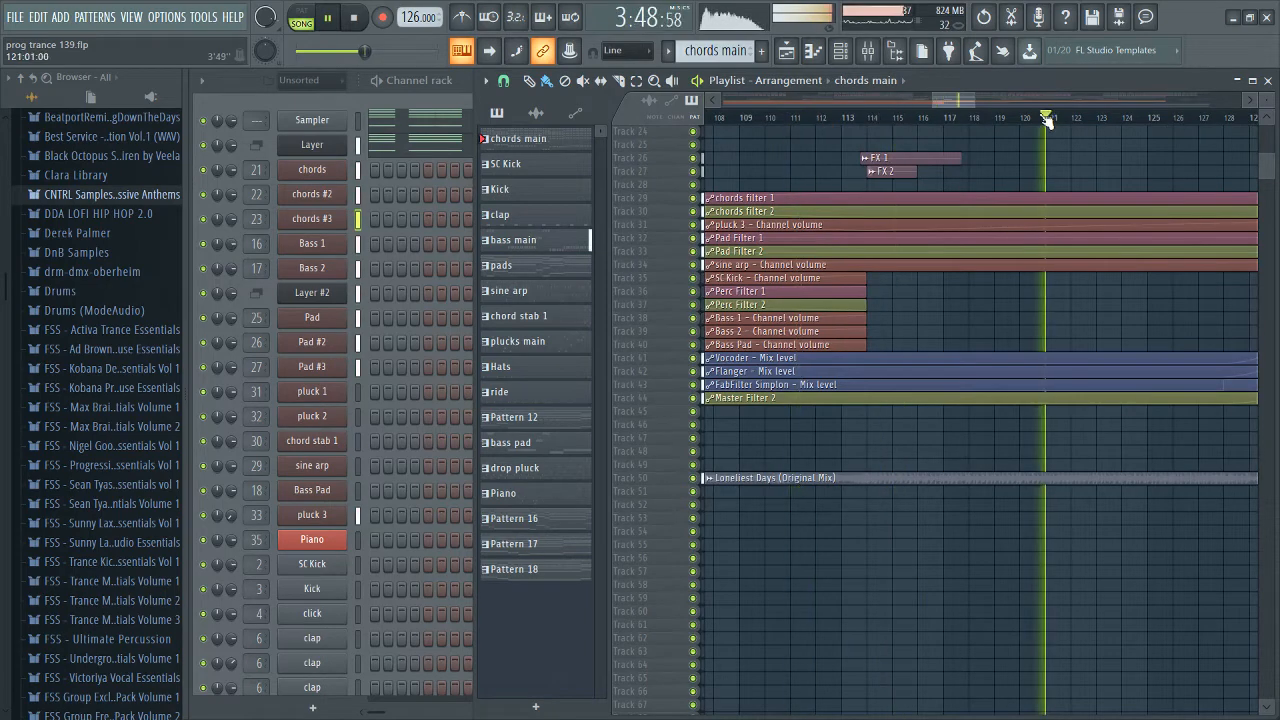
left_click(1097, 118)
key("space")
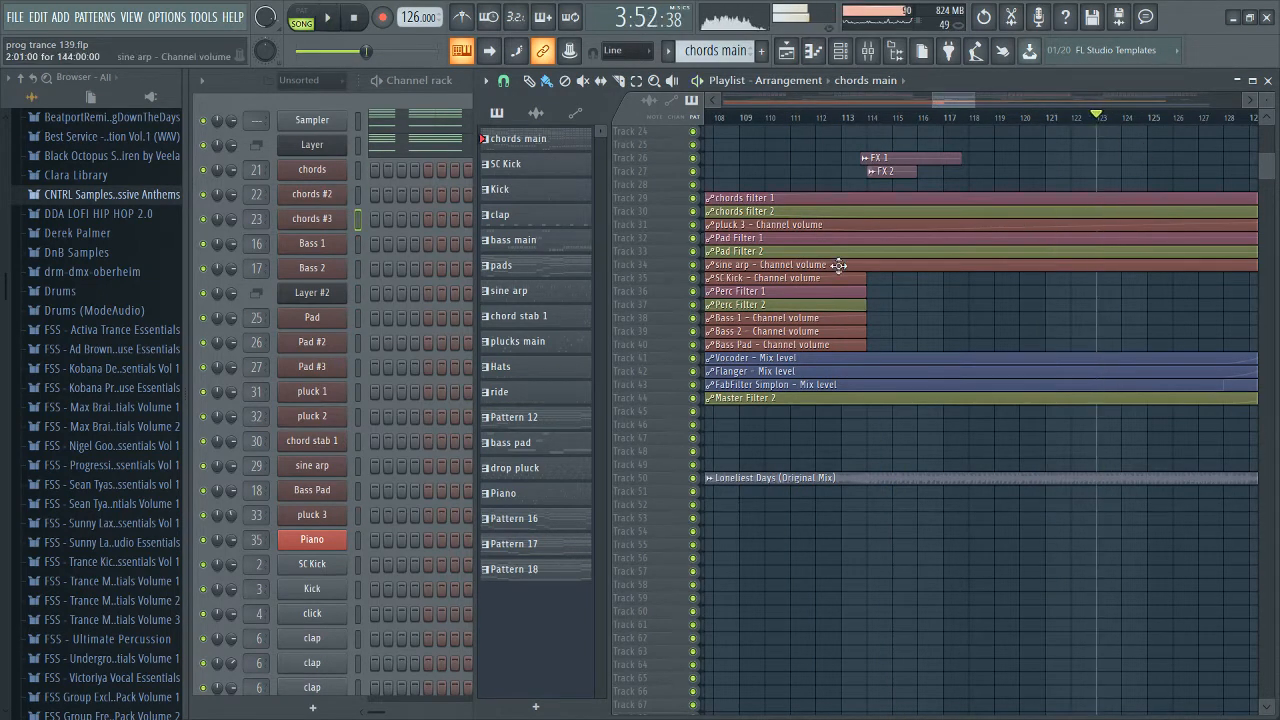
Step: Examine how the patterns are arranged above the automation clips, from the section after bar 113 back to bars 63–109
scroll(891, 263, "down", 1)
scroll(891, 263, "down", 2)
scroll(891, 262, "up", 7)
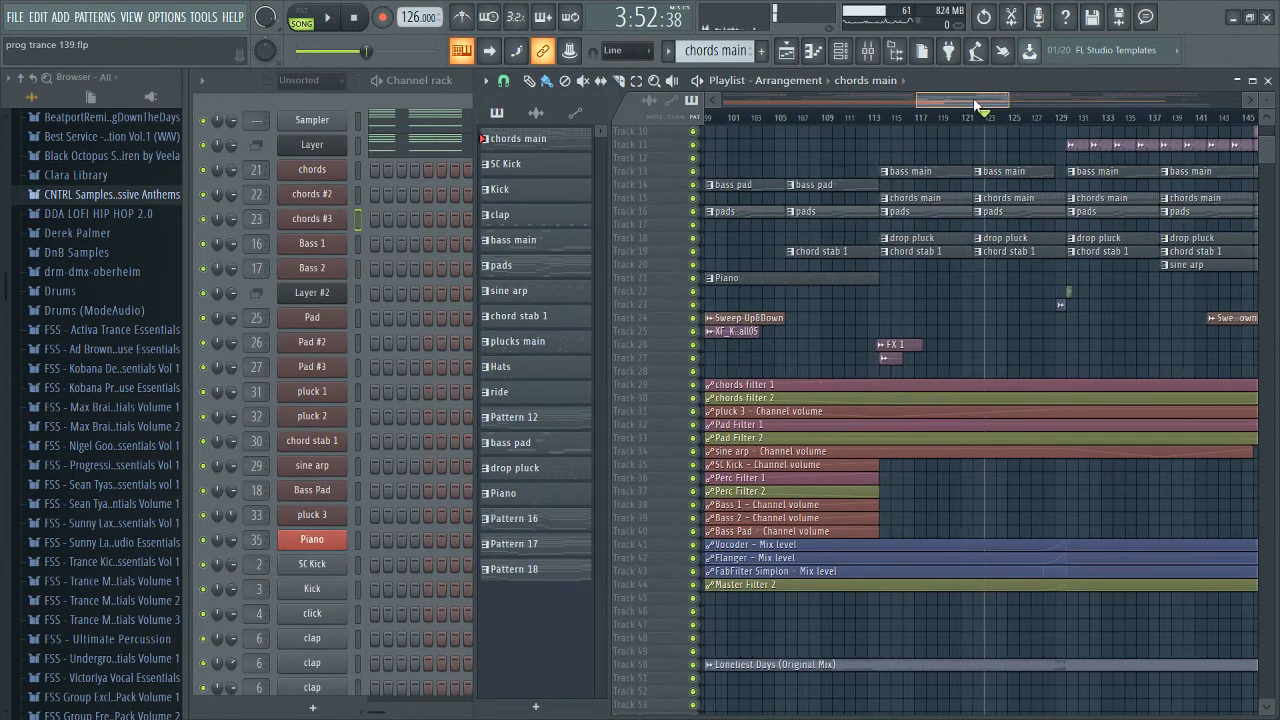
left_click_drag(975, 105, 994, 105)
scroll(972, 185, "up", 8)
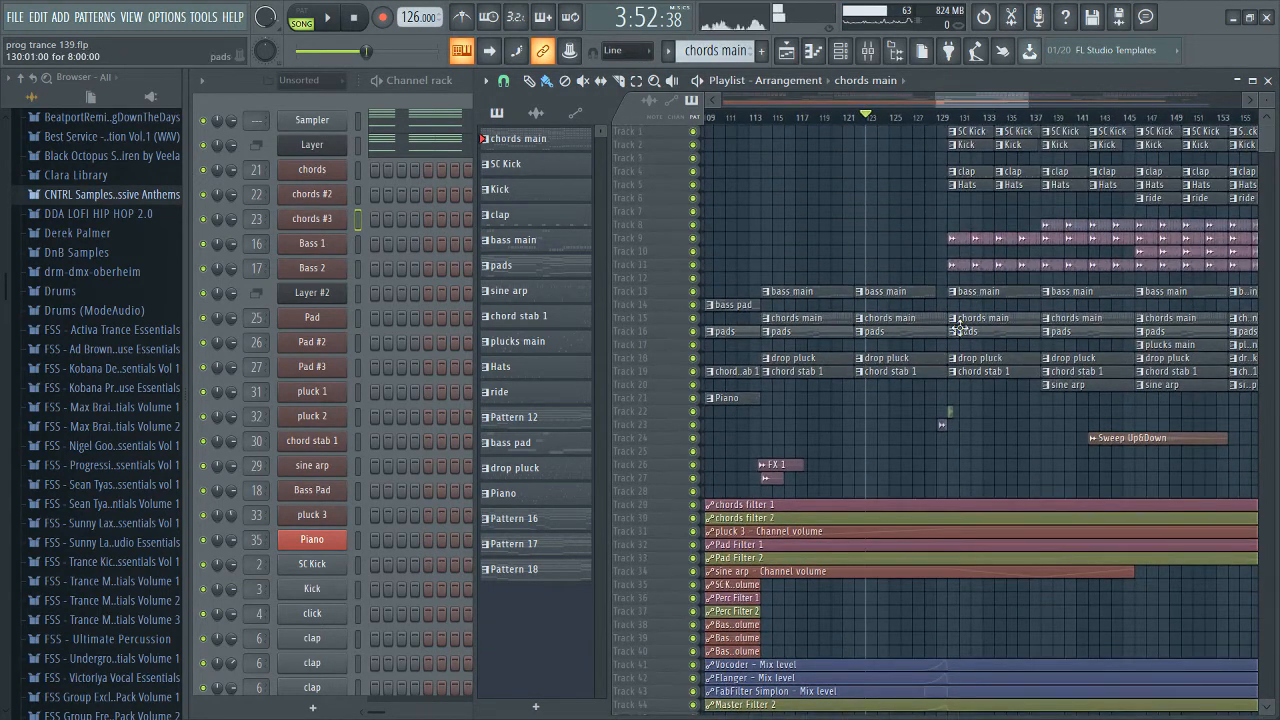
left_click_drag(952, 93, 872, 57)
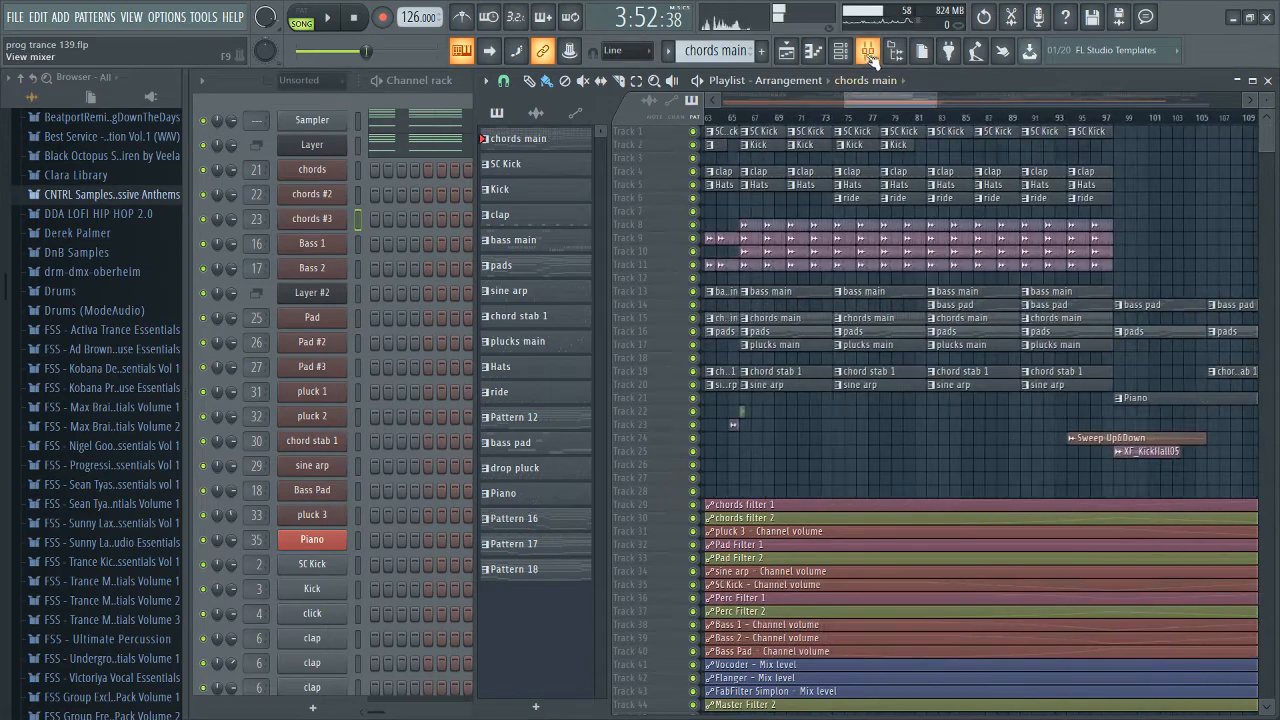
Step: Open the mixer, inspect the two FabFilter Pro-Q 2 equalizers on the chords bus and close them
left_click(870, 57)
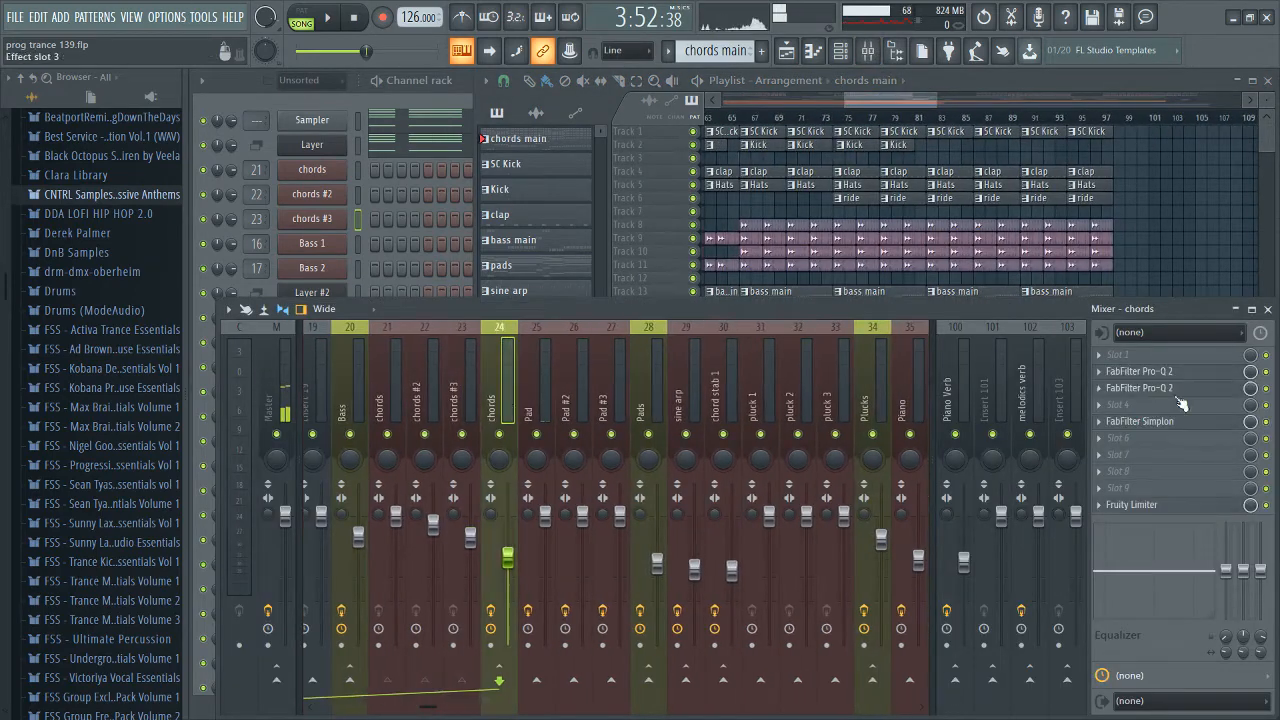
left_click(1165, 371)
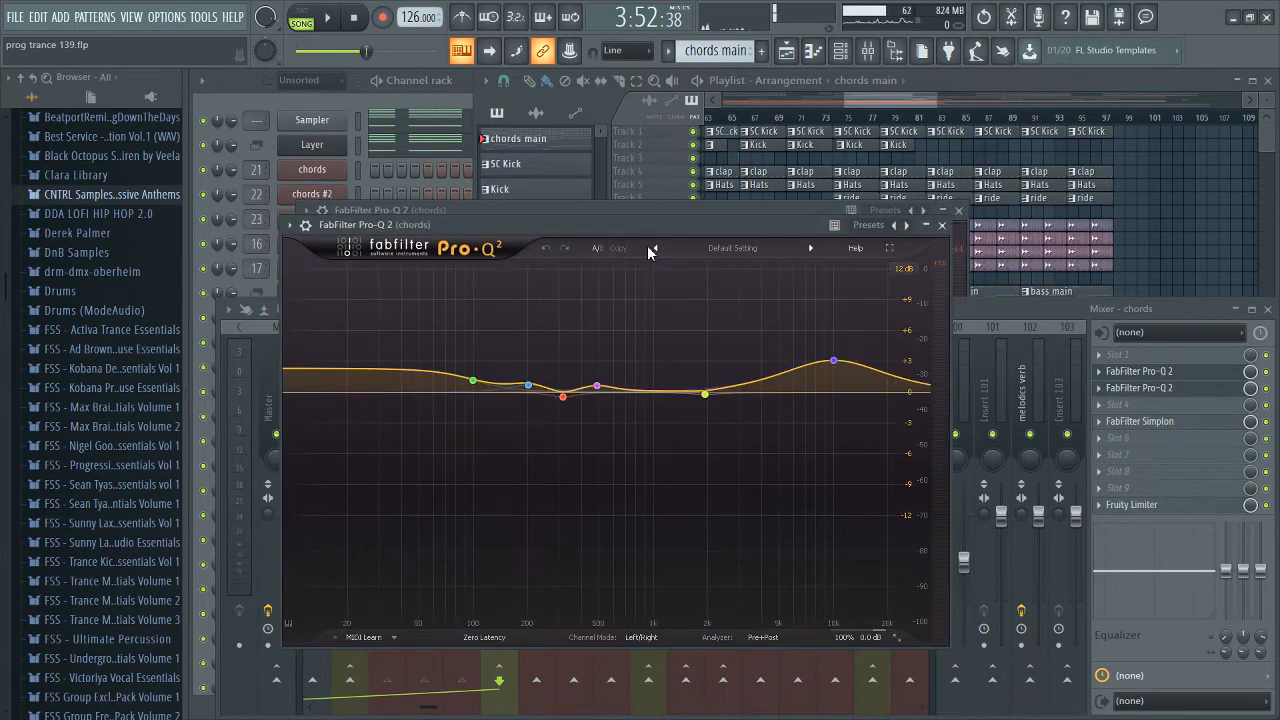
left_click_drag(626, 223, 651, 248)
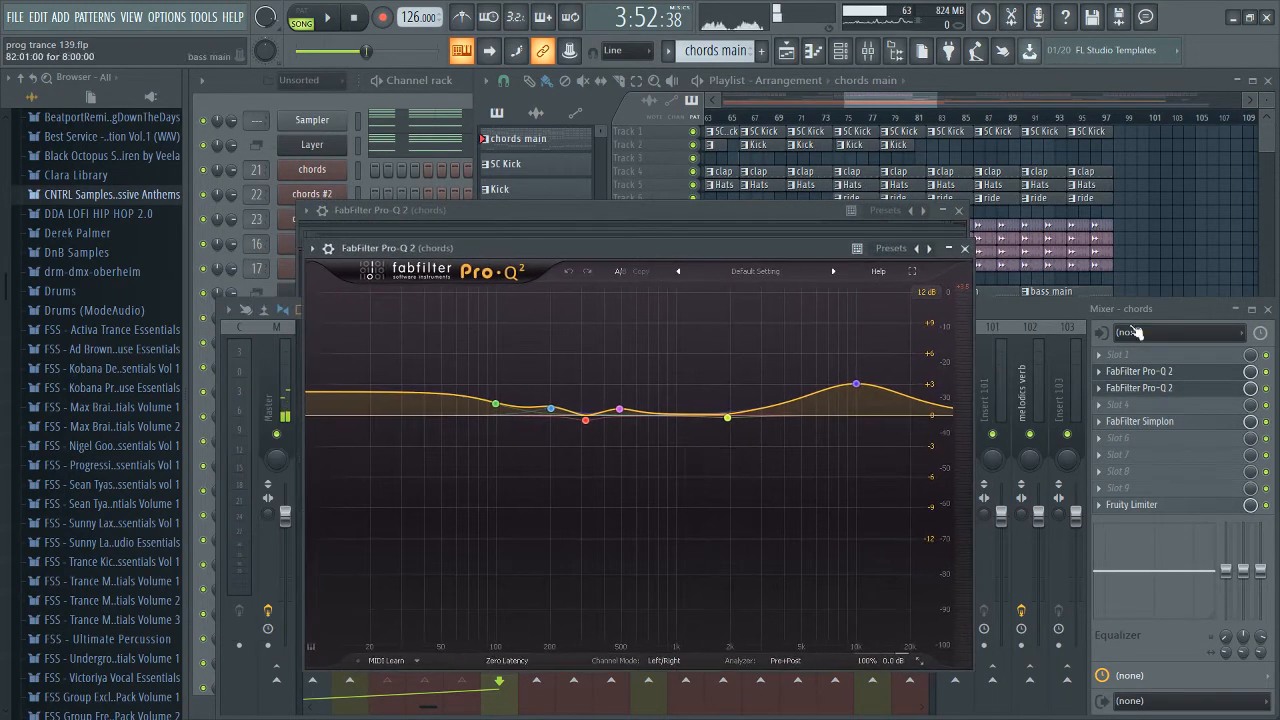
left_click(1169, 374)
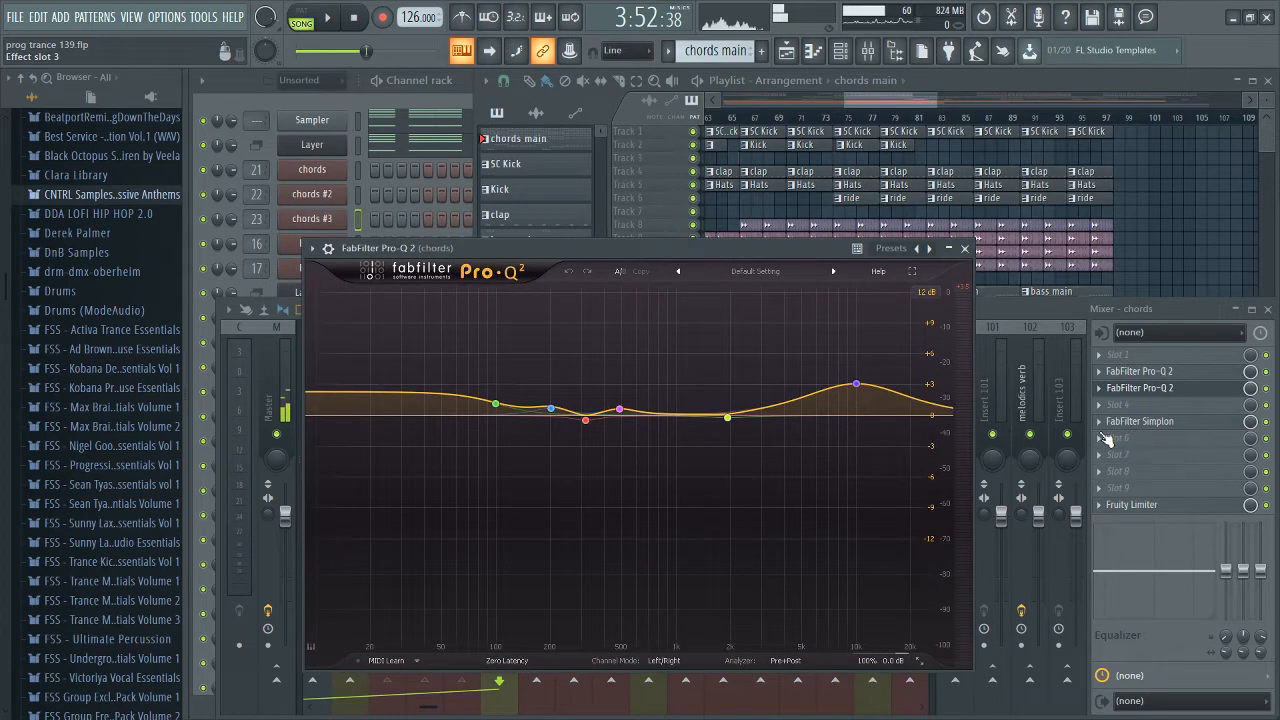
left_click(1150, 387)
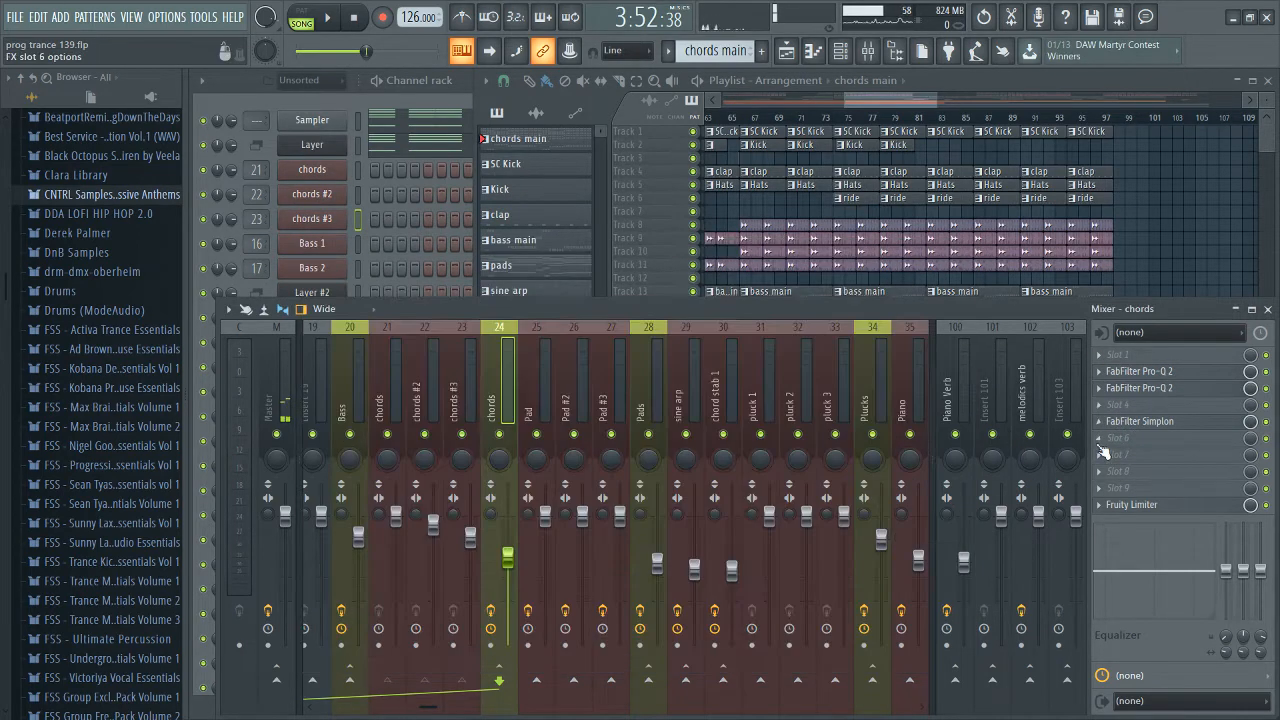
Step: View the Fruity Limiter compressor on the chords bus, close it and open the FabFilter Simplon filter
left_click(1130, 504)
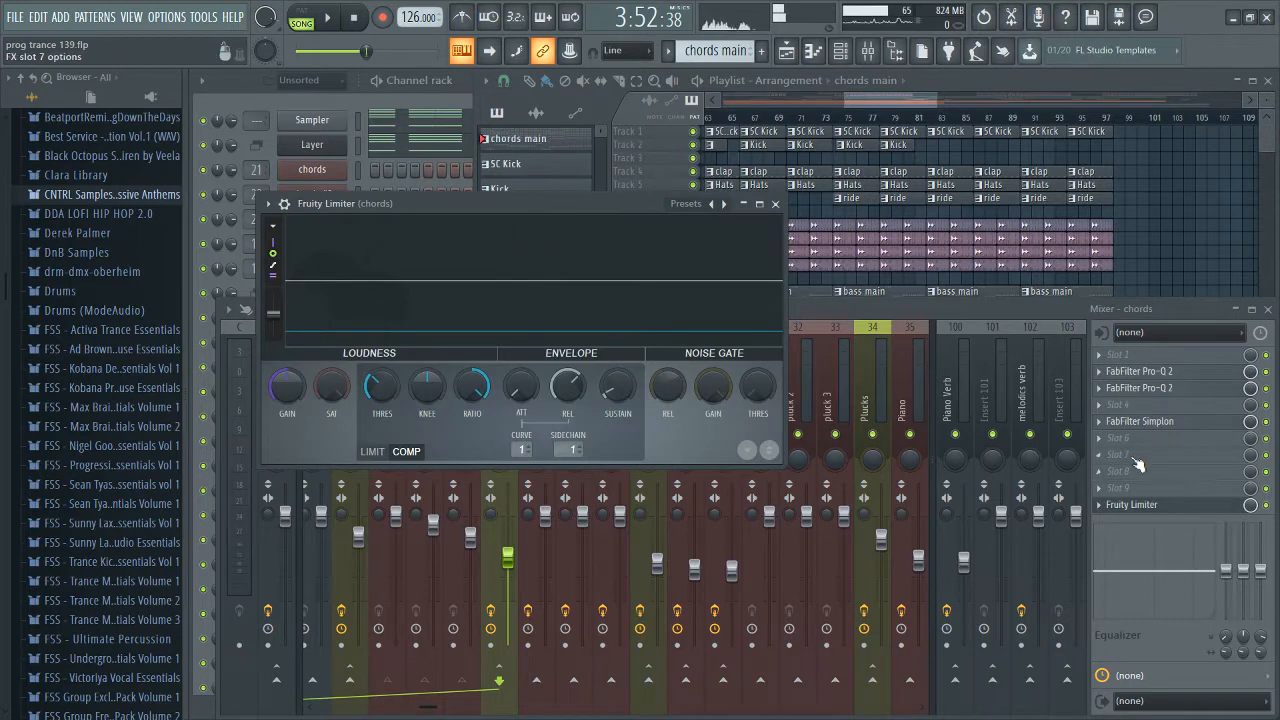
left_click(1130, 504)
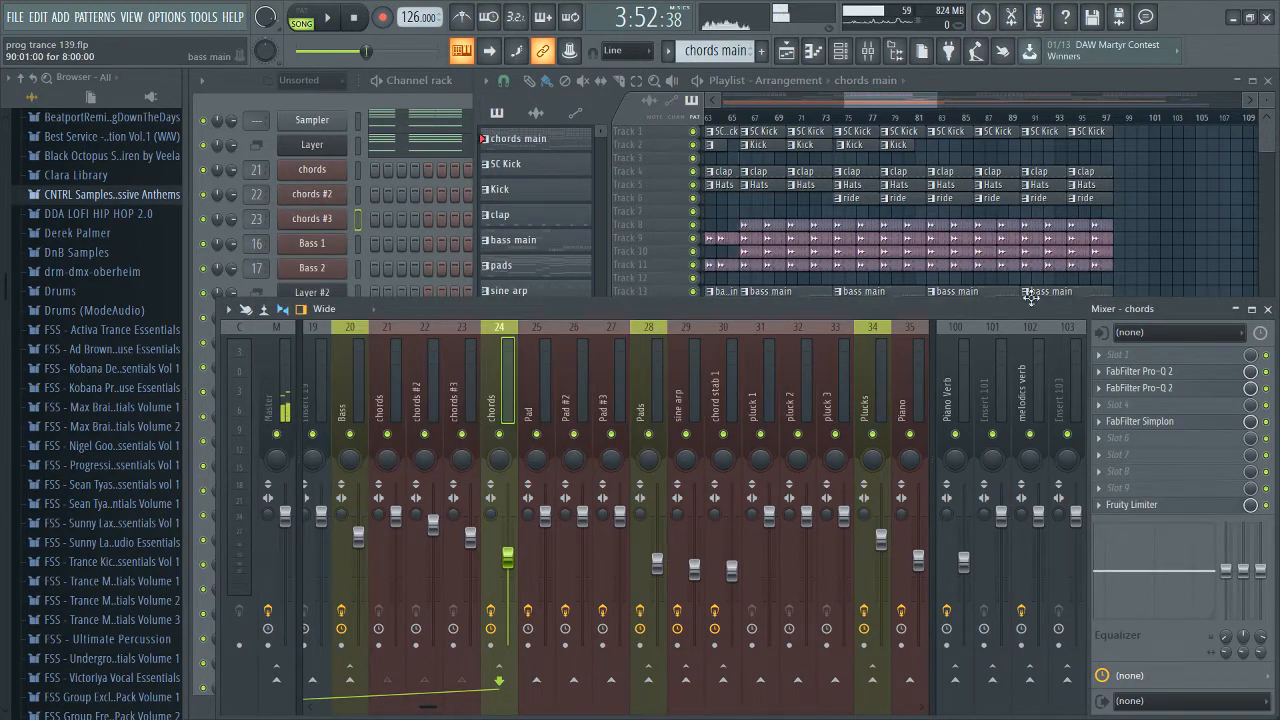
left_click(1155, 424)
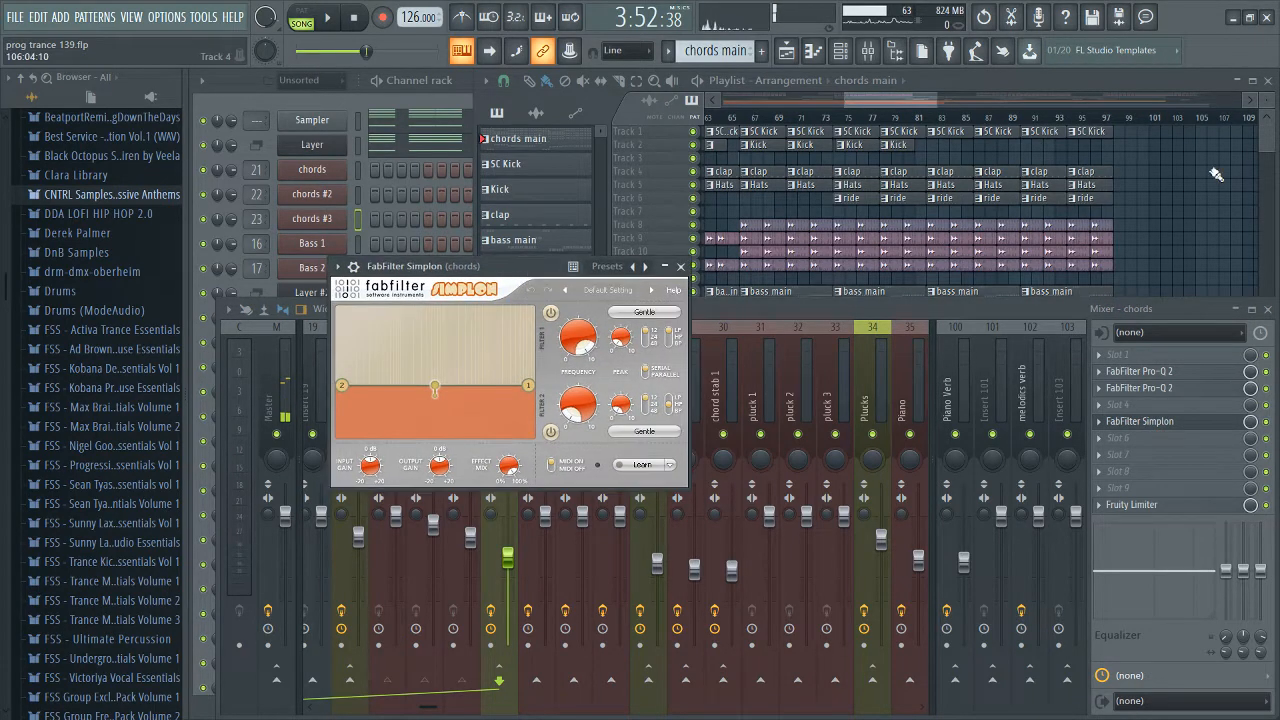
Step: Return to the playlist and examine the chords filter 1 and chords filter 2 automation from the song's start to about bar 107
left_click(1266, 157)
left_click_drag(870, 100, 679, 114)
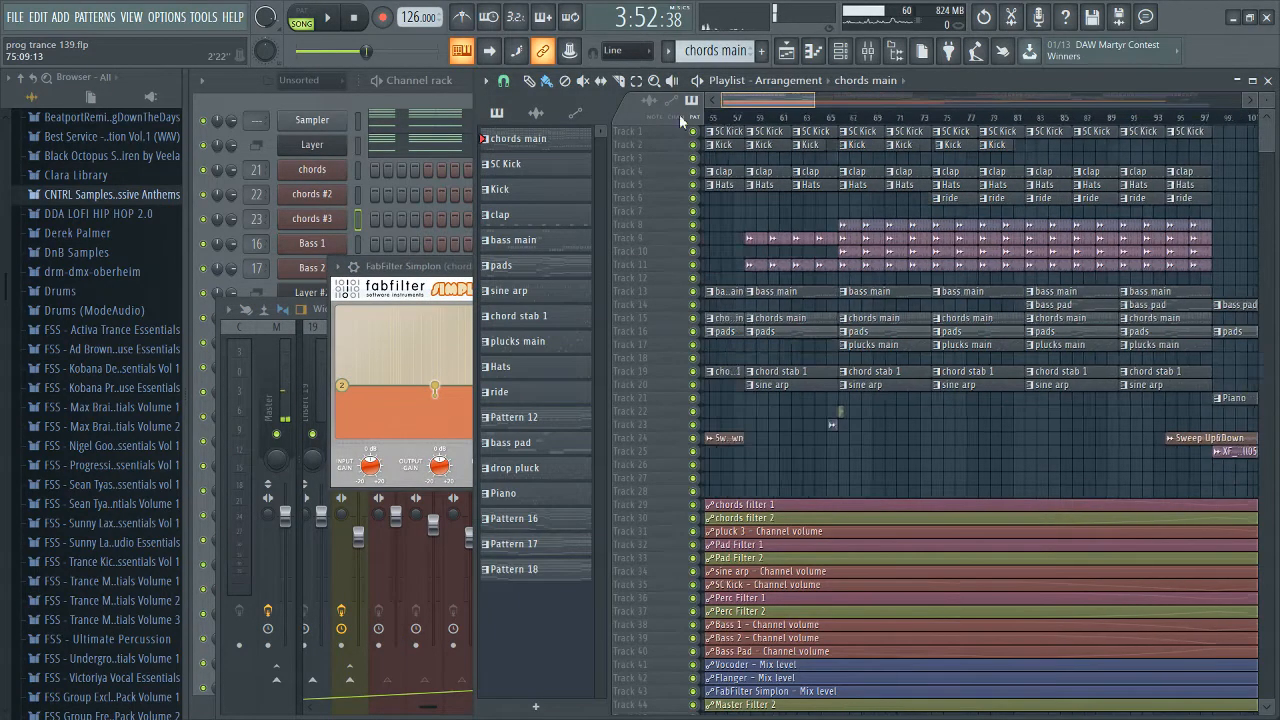
scroll(862, 313, "down", 3)
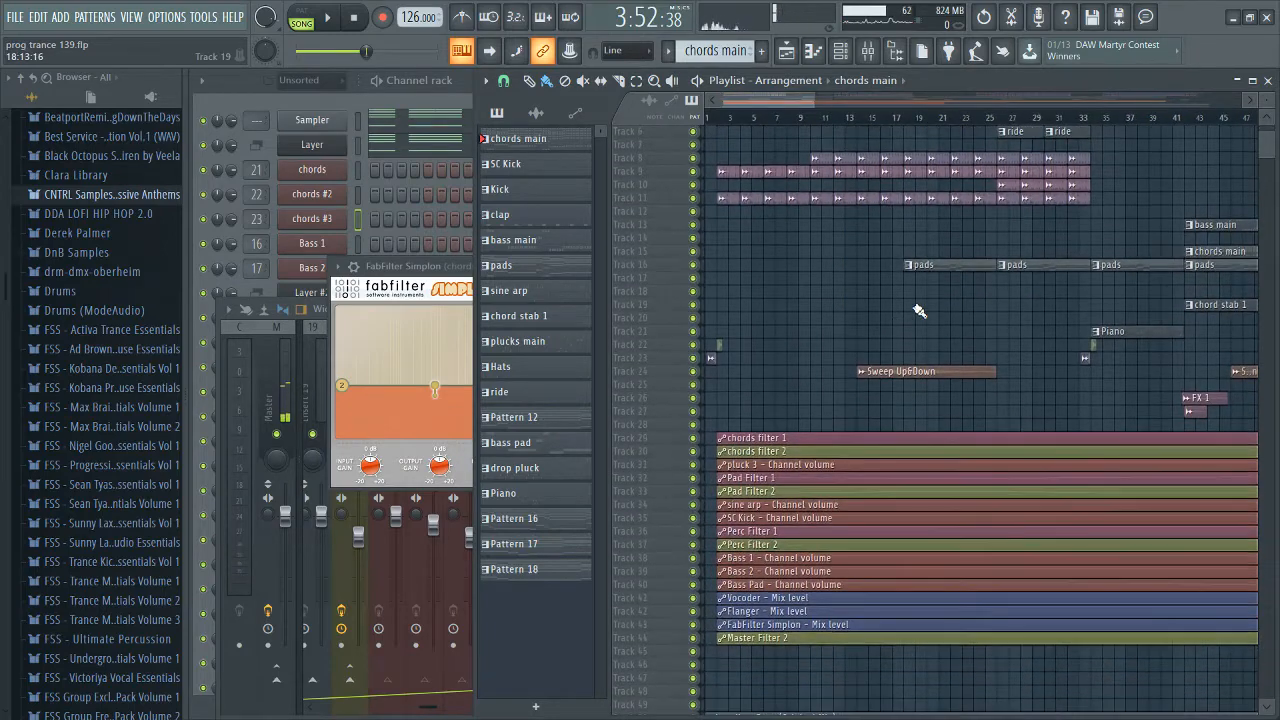
scroll(850, 313, "down", 4)
scroll(833, 313, "down", 2)
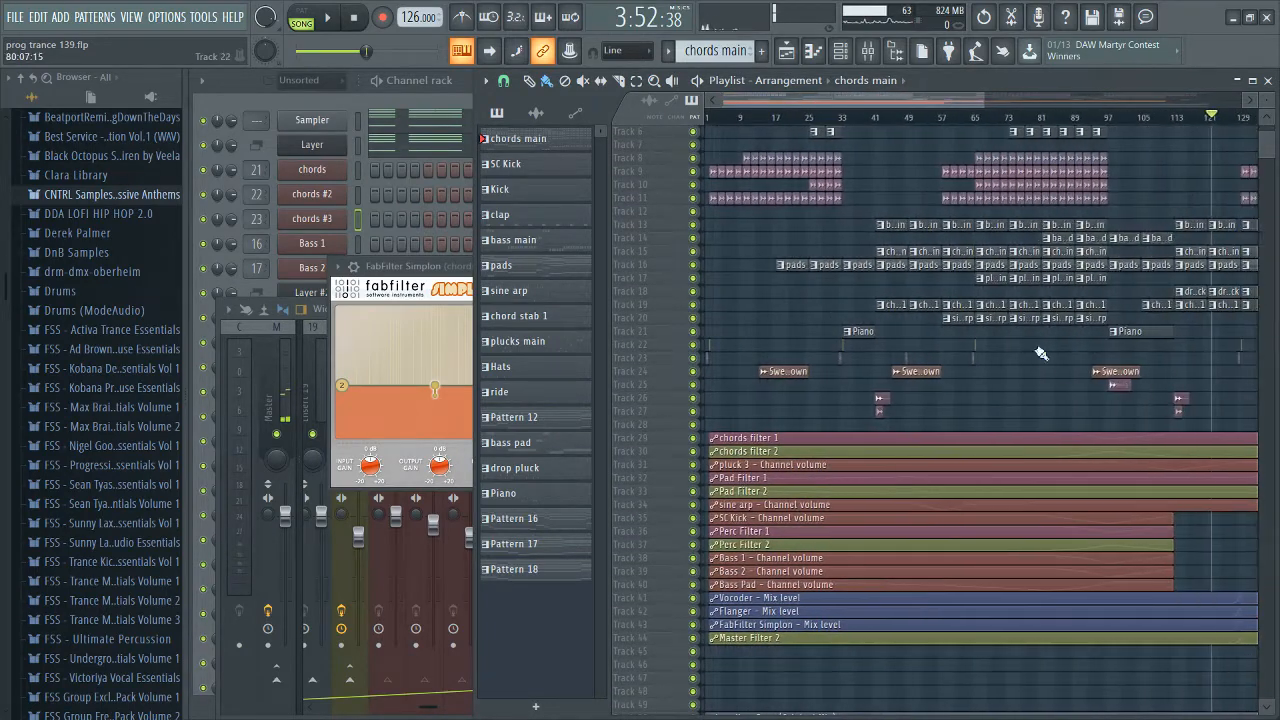
scroll(765, 478, "down", 1)
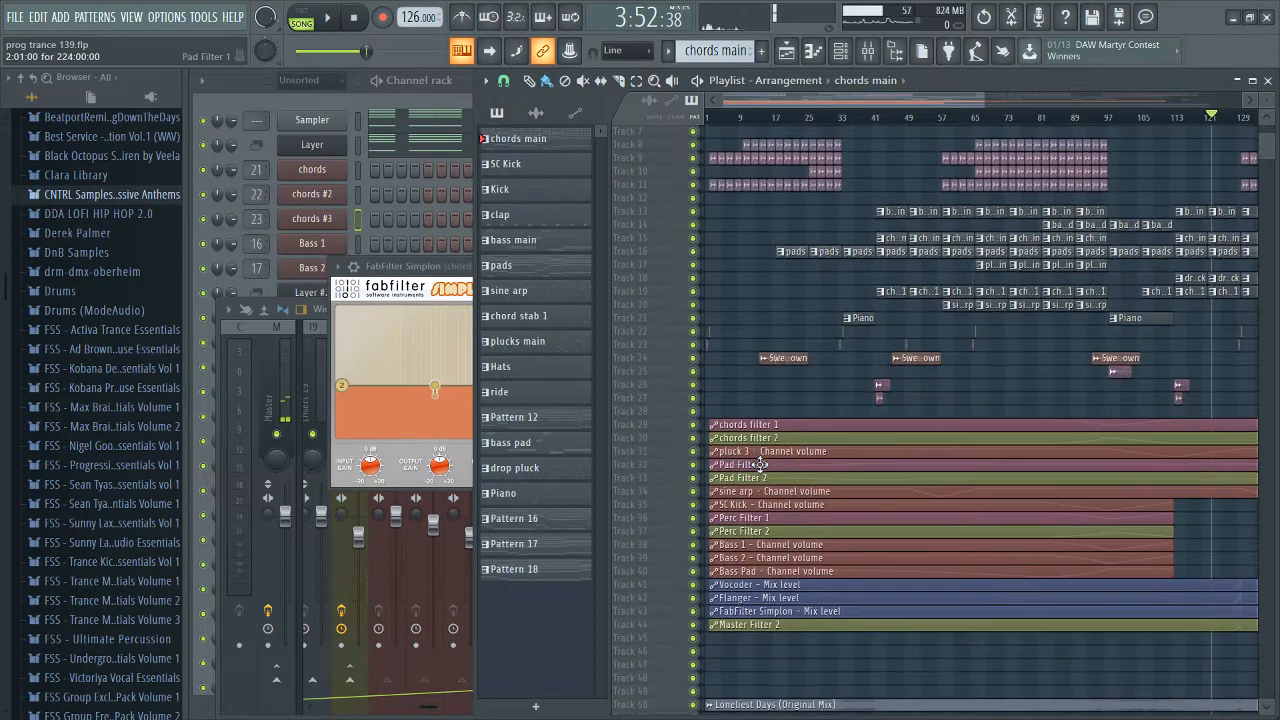
scroll(1114, 363, "up", 9)
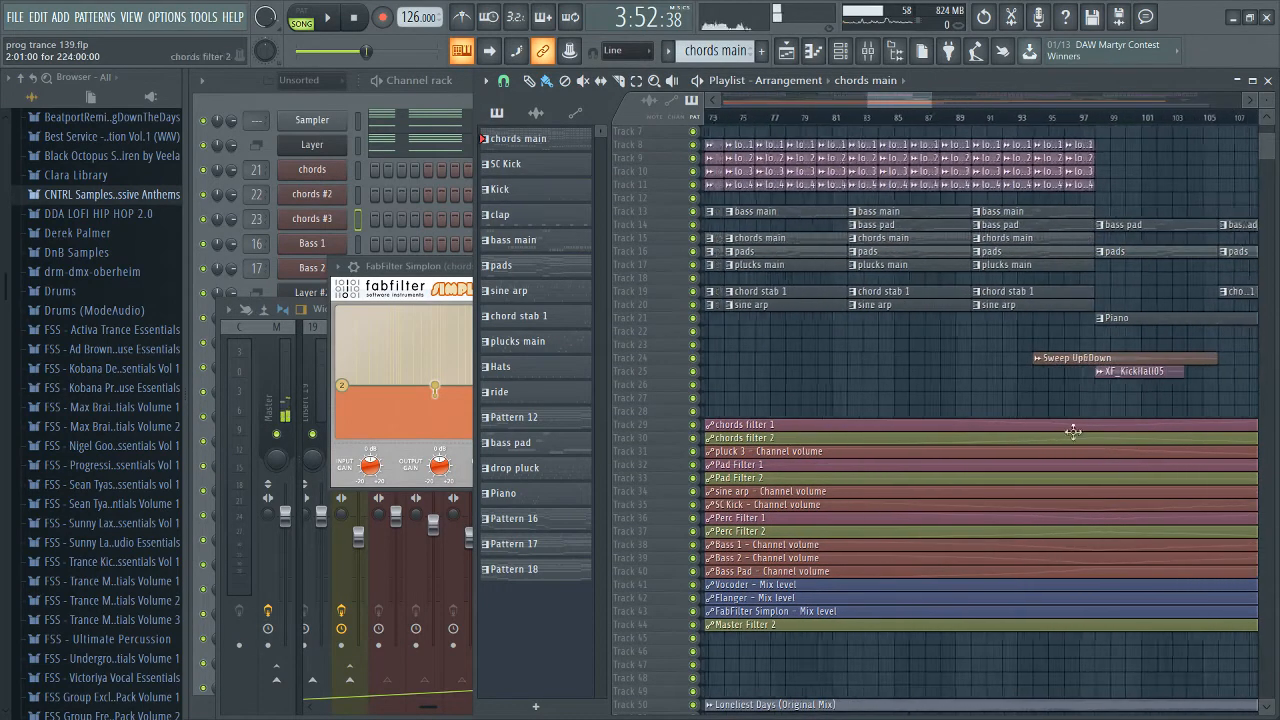
Step: Solo the chords main track together with the chords filter 1 and chords filter 2 automation tracks, with playback positioned at bar 82
left_click(831, 122)
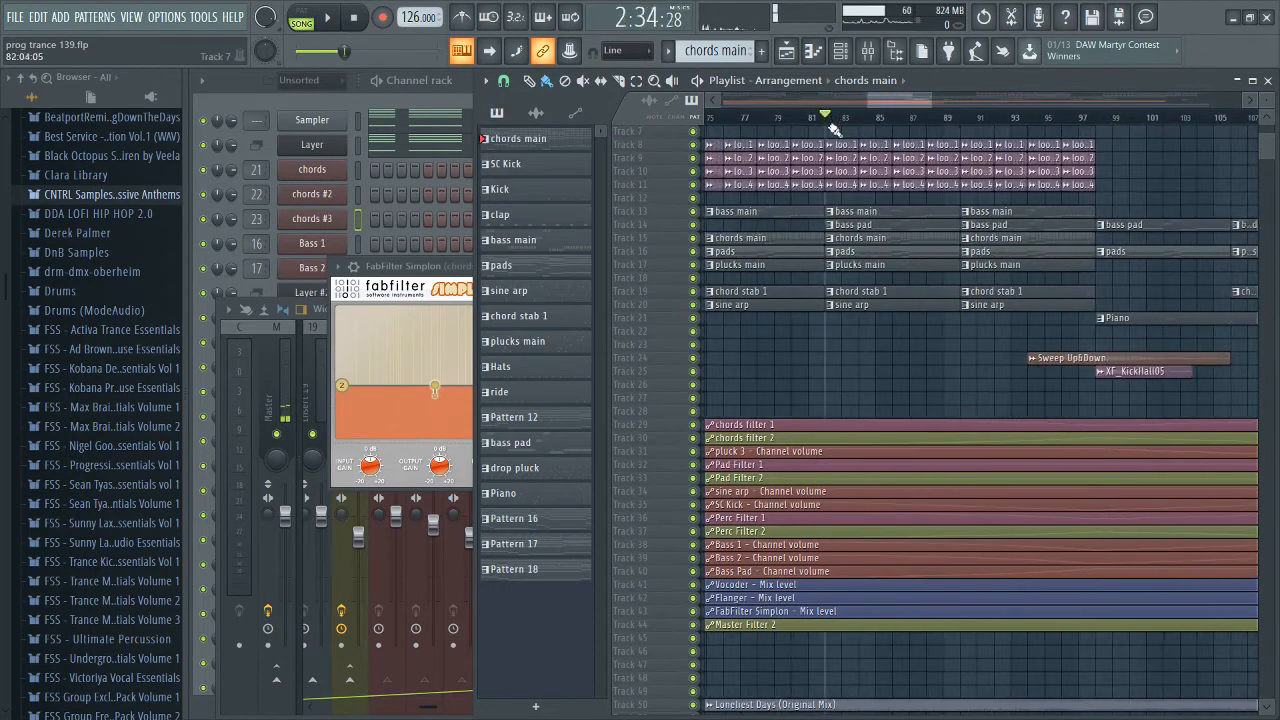
right_click(693, 438)
left_click(693, 424)
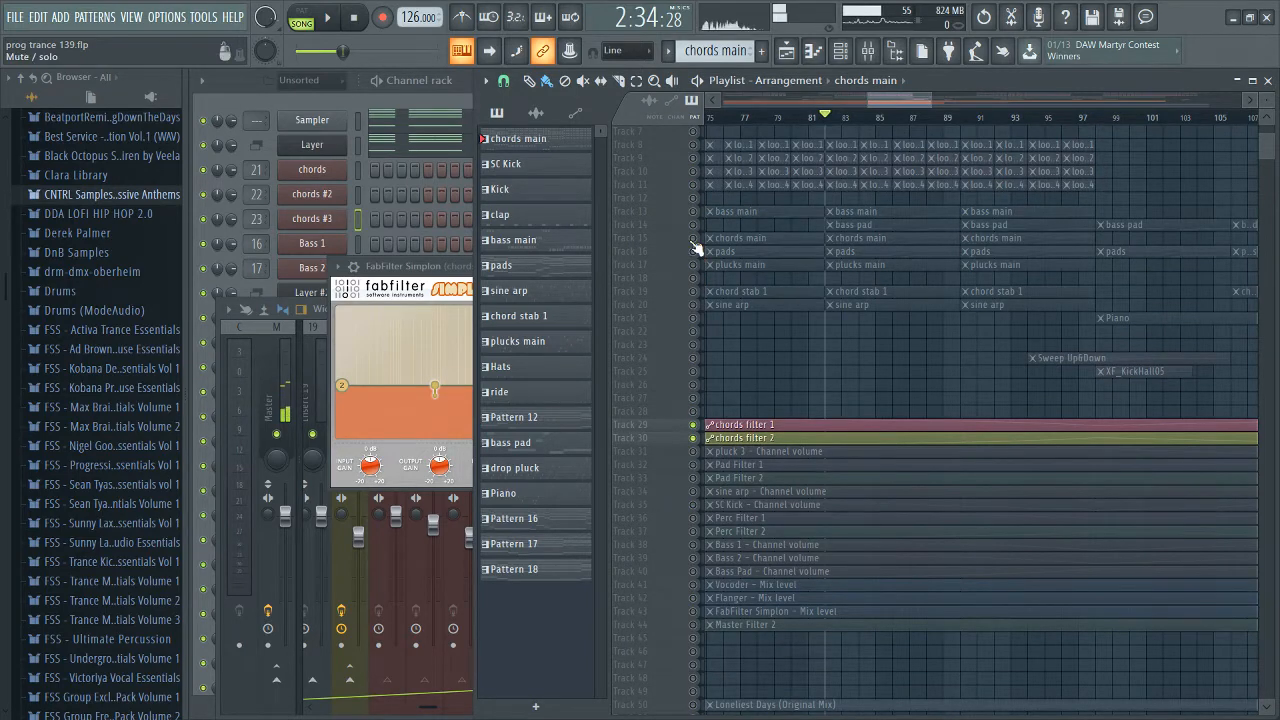
left_click(693, 240)
Step: Play short excerpts of the soloed chords between about bars 88 and 97 with FabFilter Simplon open to follow the filter automation
left_click_drag(436, 270, 431, 277)
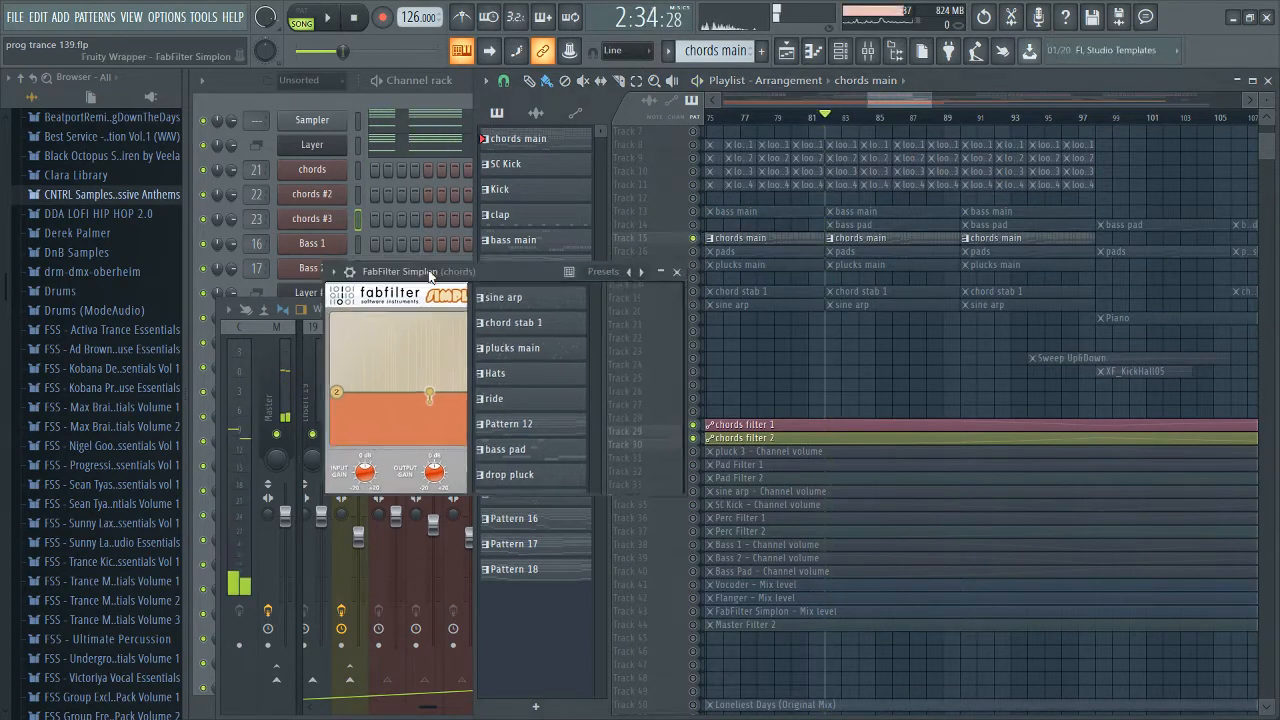
left_click(945, 122)
key("space")
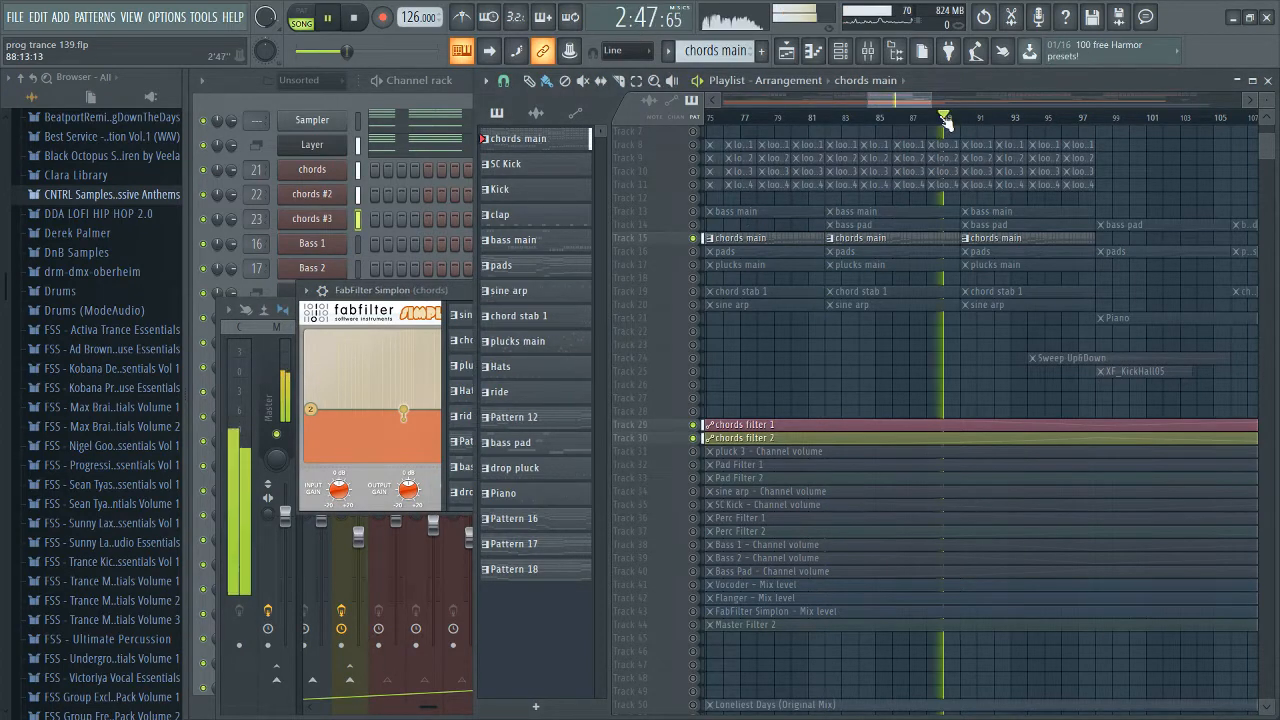
left_click(1023, 120)
left_click(1060, 119)
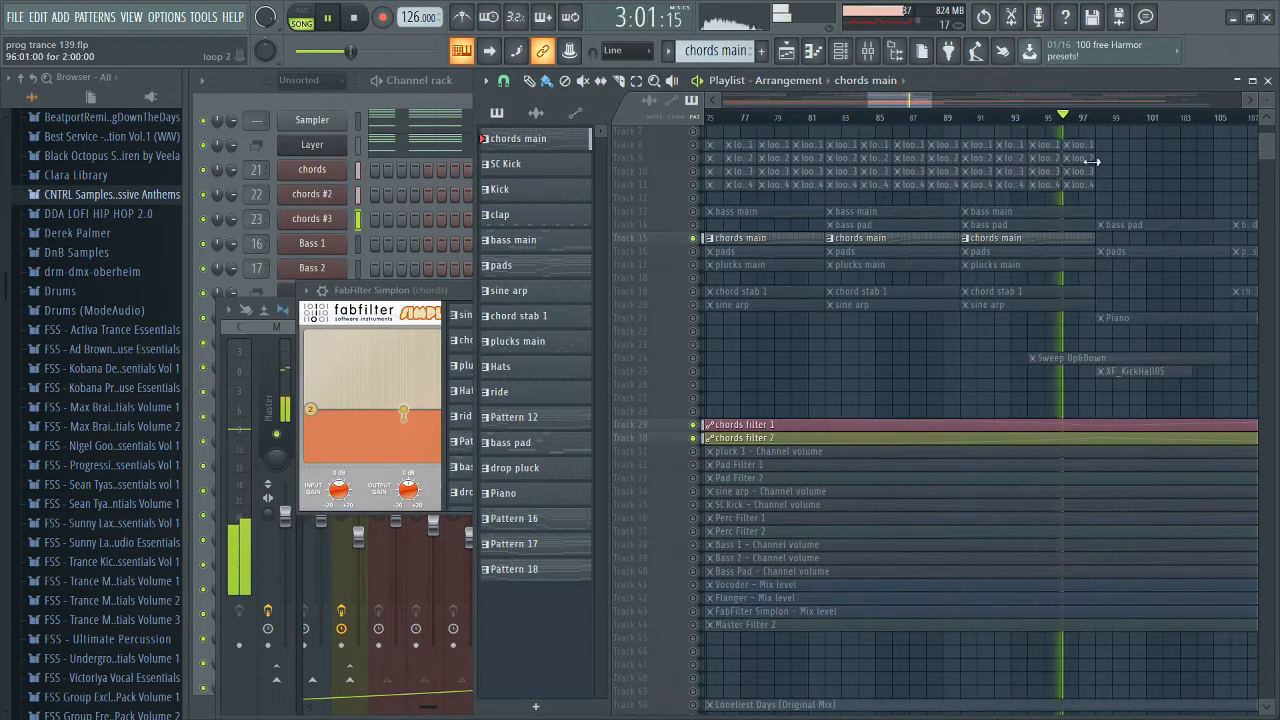
left_click_drag(447, 290, 467, 308)
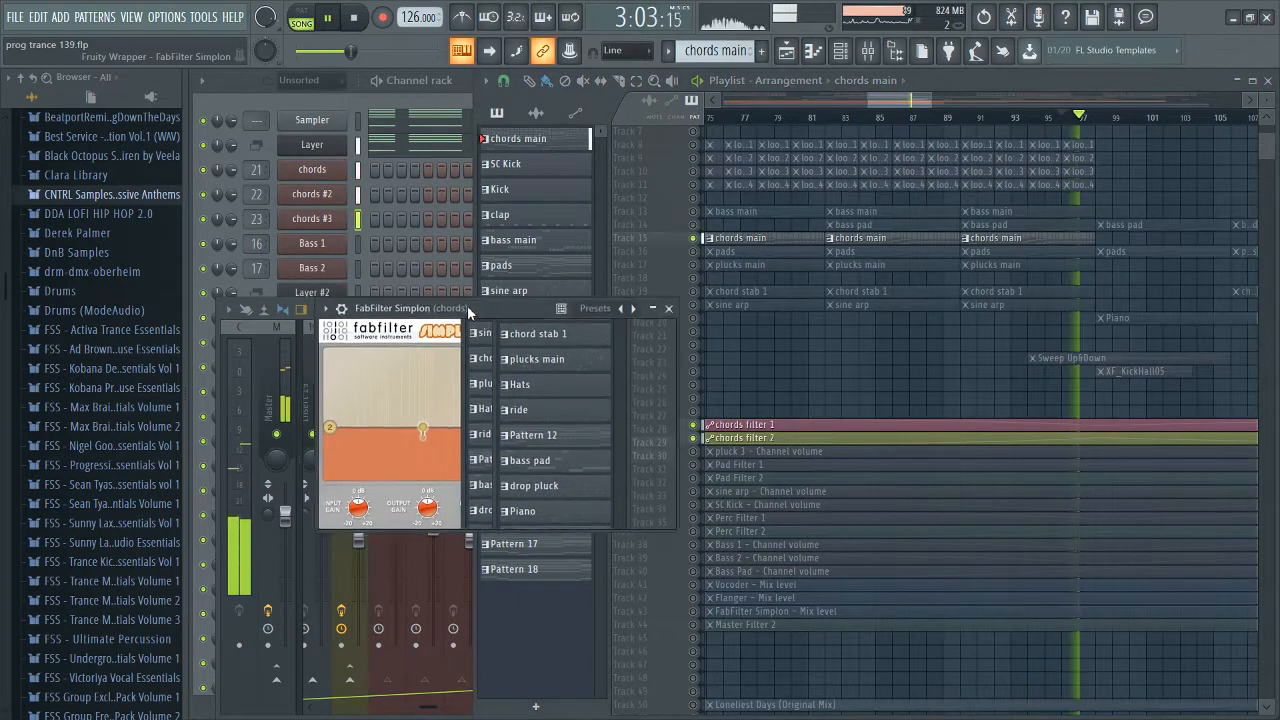
left_click(1060, 118)
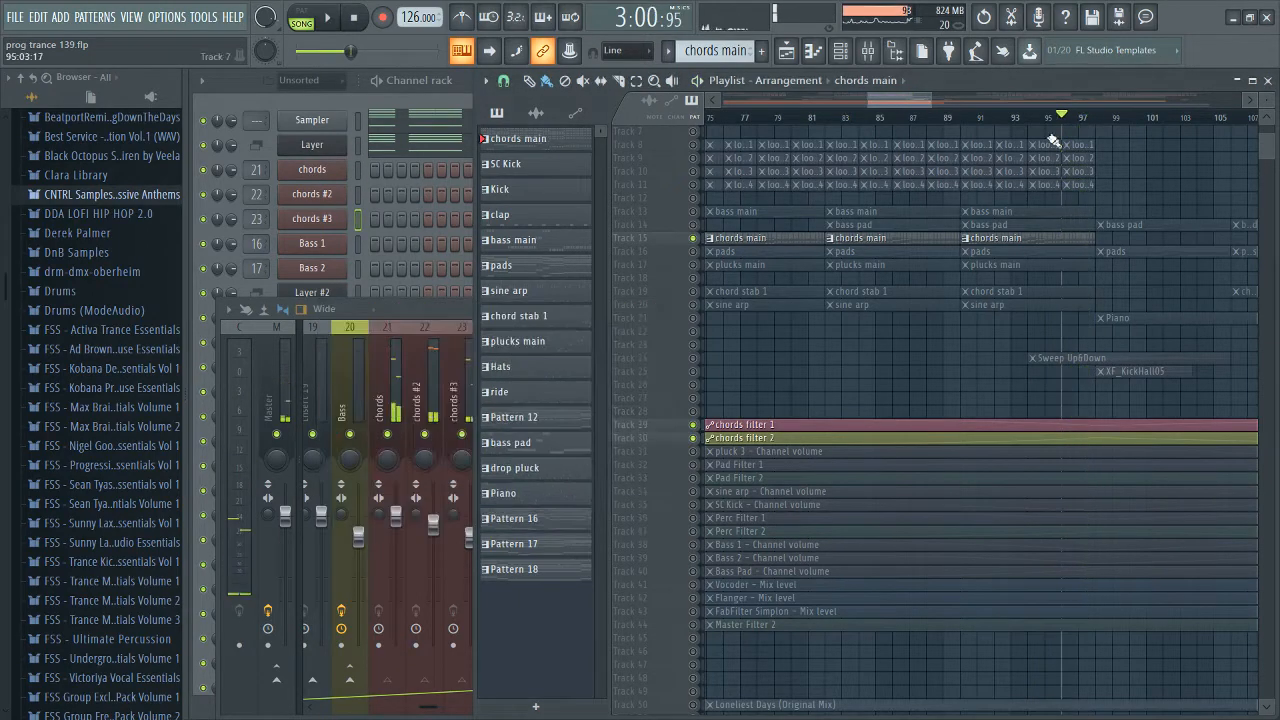
Step: Play excerpts of the final chords main section, skipping ahead to bars 218 and 224 and the end of the clip
left_click_drag(905, 106, 1152, 103)
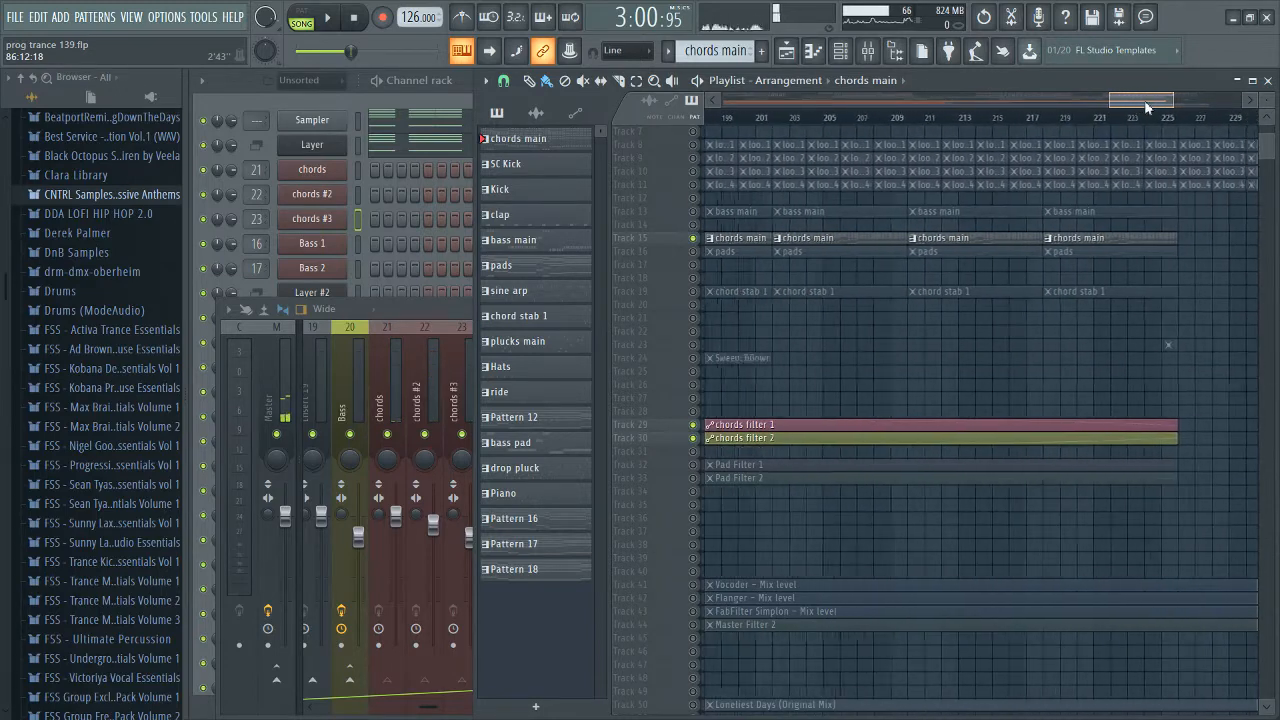
left_click(945, 117)
key("space")
left_click(1058, 117)
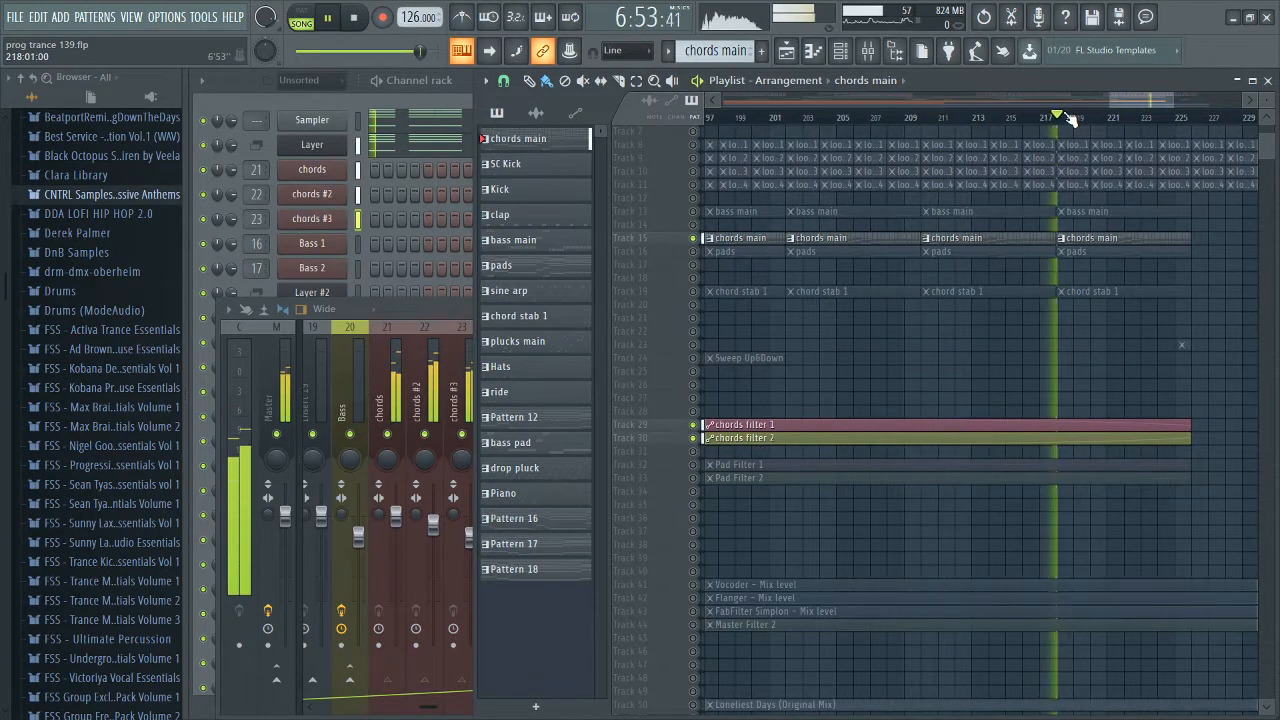
left_click(1143, 117)
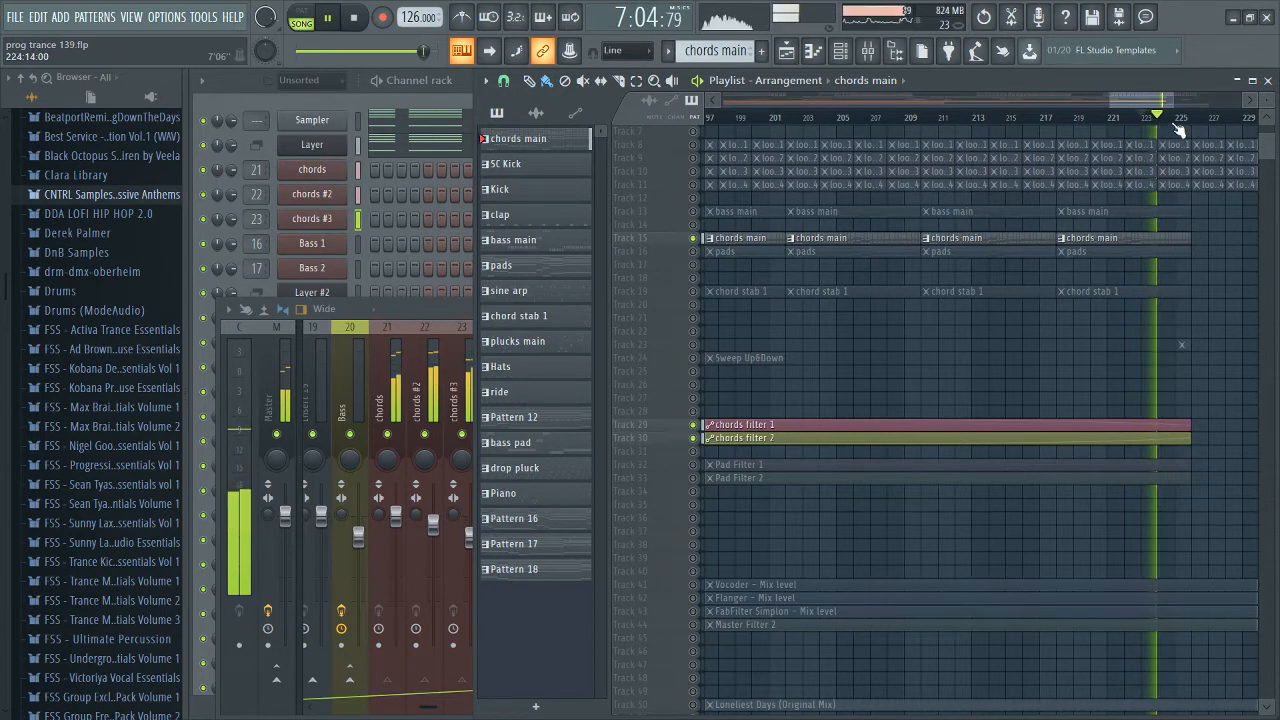
left_click(1178, 120)
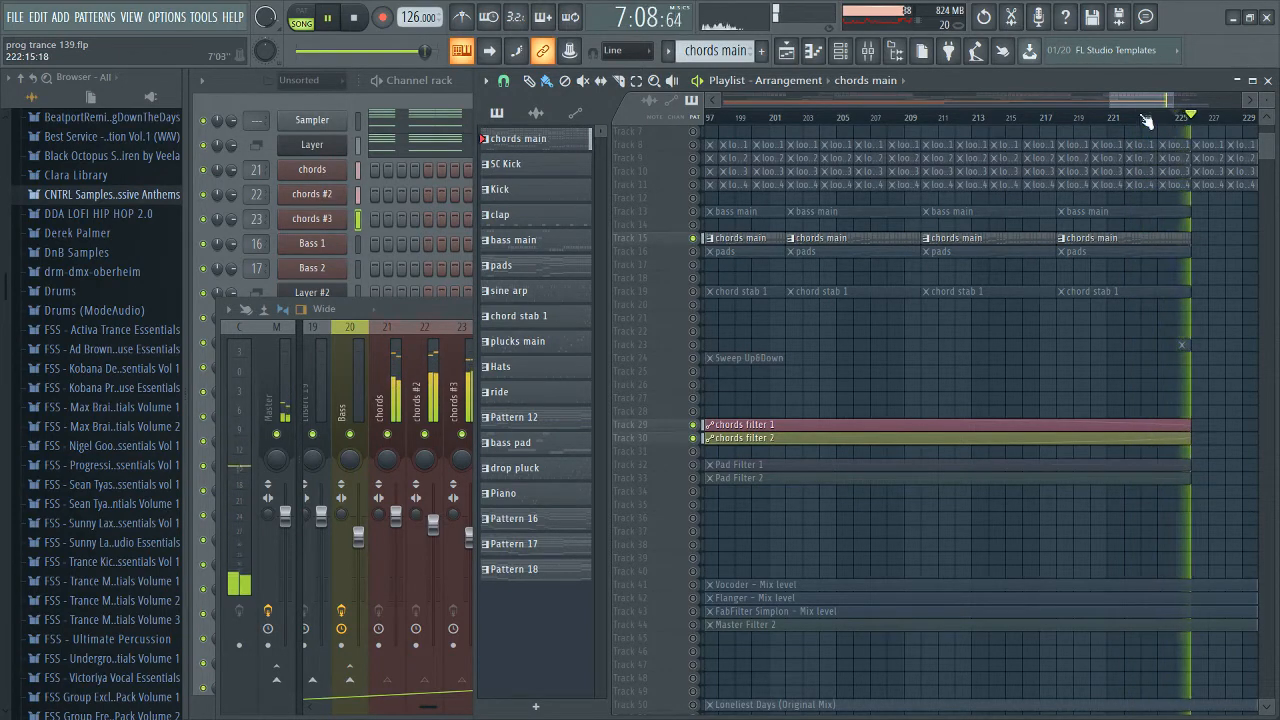
key("space")
Step: Look over the arrangement from its beginning, examining where the percussion loops, pads and chords enter relative to the two chord filter clips
left_click_drag(1118, 103, 411, 160)
scroll(756, 272, "down", 4)
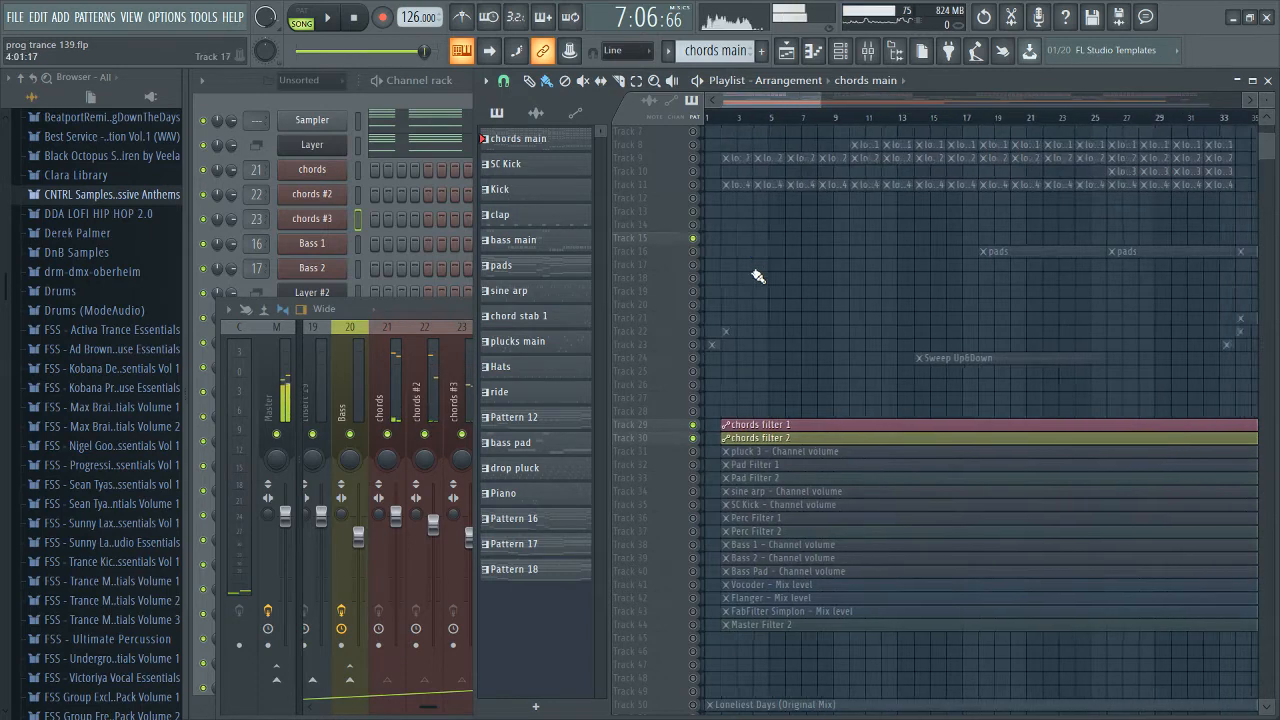
scroll(623, 283, "up", 1)
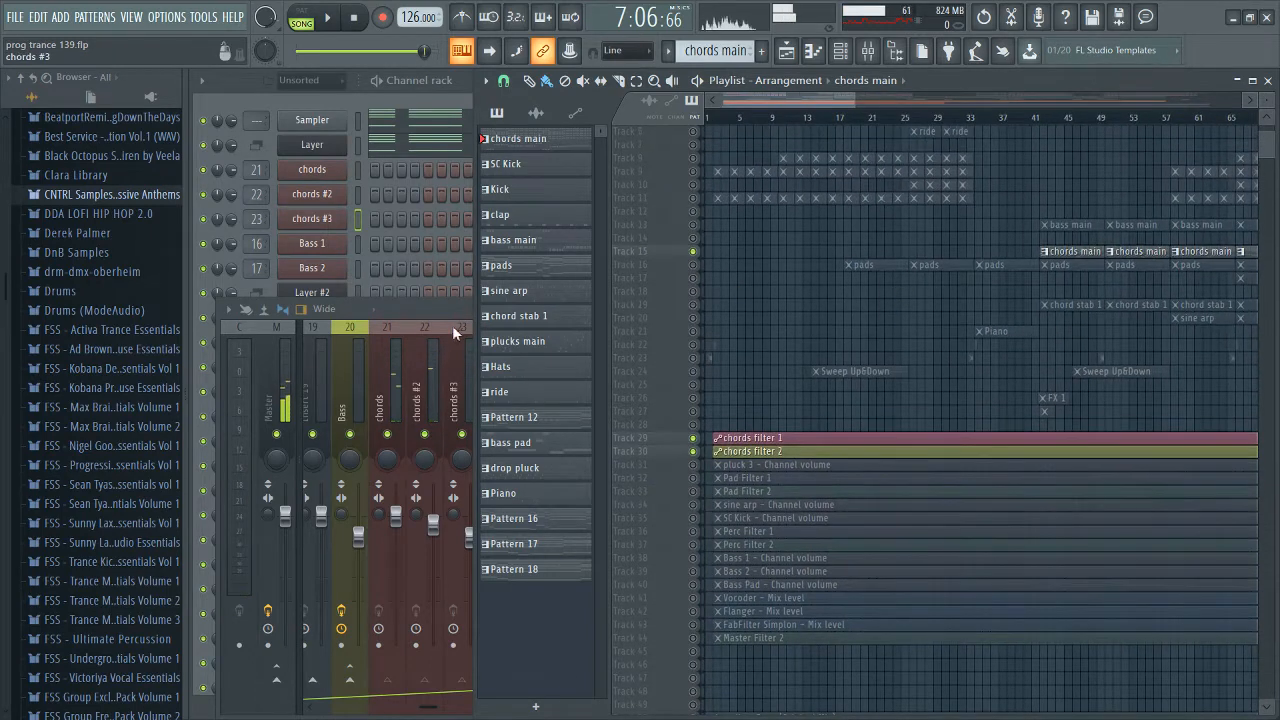
scroll(845, 372, "down", 3)
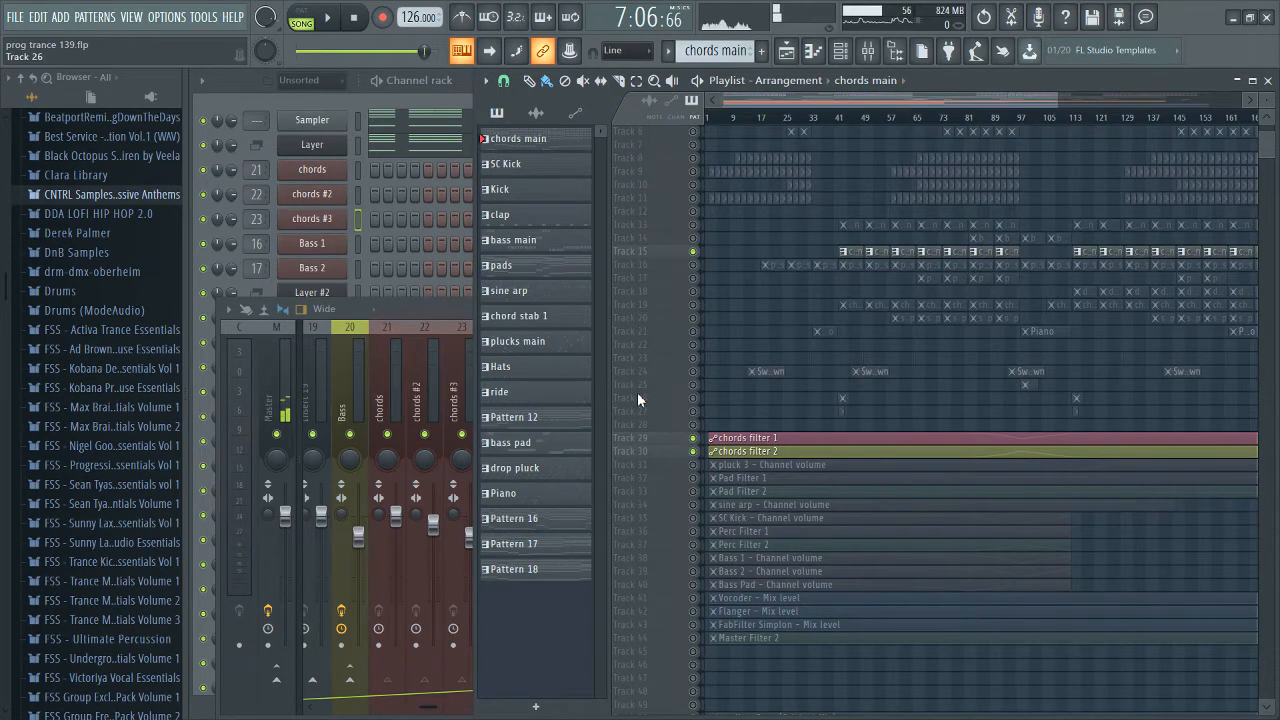
scroll(777, 280, "up", 7)
scroll(909, 241, "up", 4)
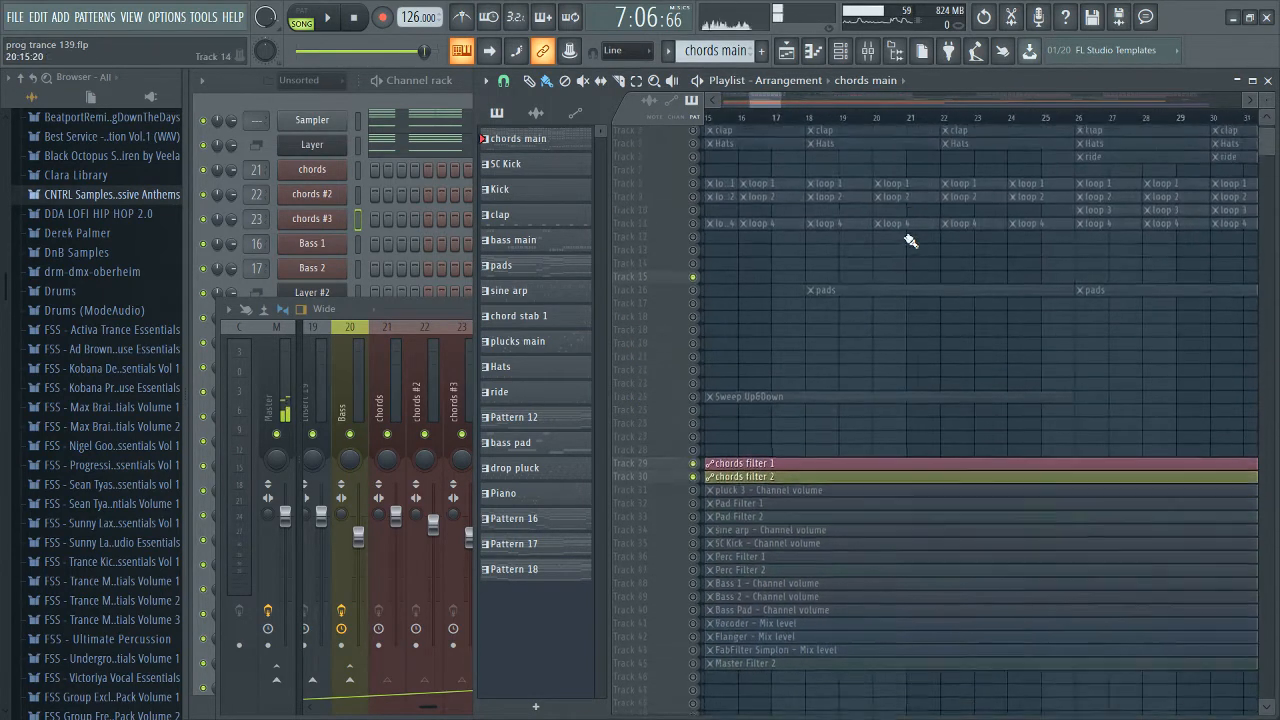
scroll(776, 180, "down", 1)
left_click_drag(803, 120, 1234, 120)
scroll(749, 277, "down", 2)
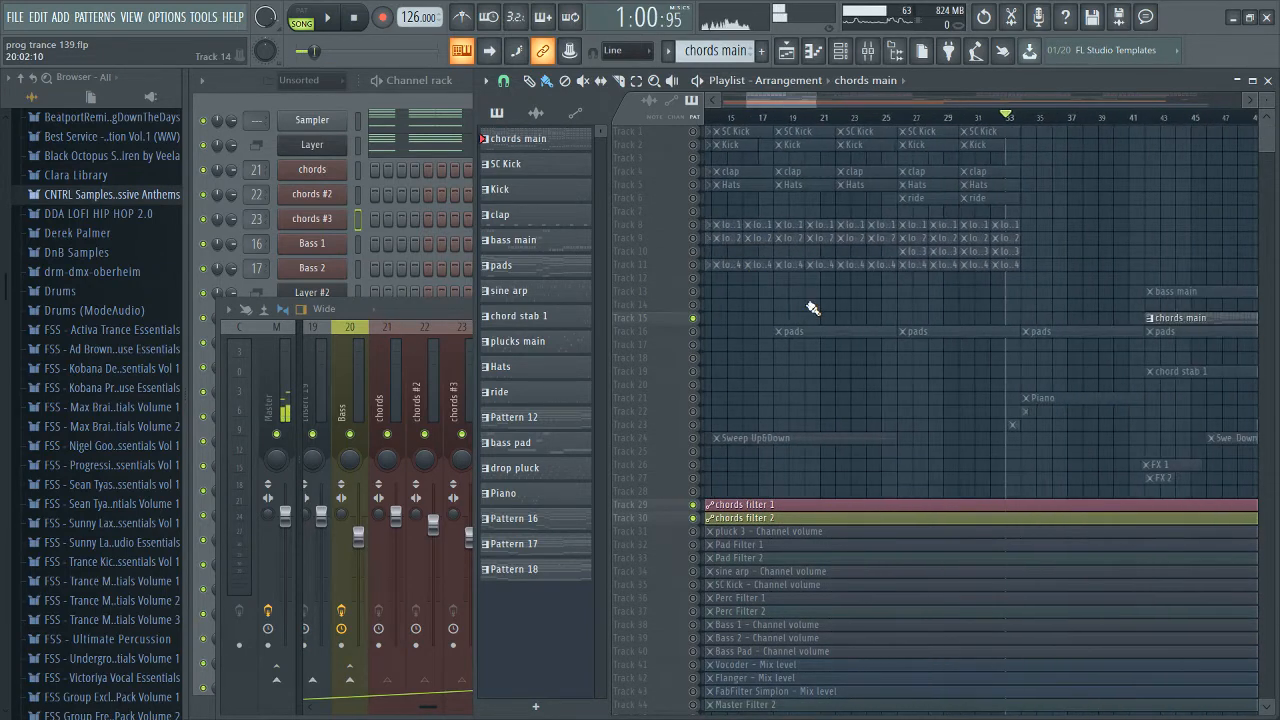
Step: Examine the intro between bars 18 and 34, moving the playhead between the first pads clip and the Piano entry
left_click(777, 124)
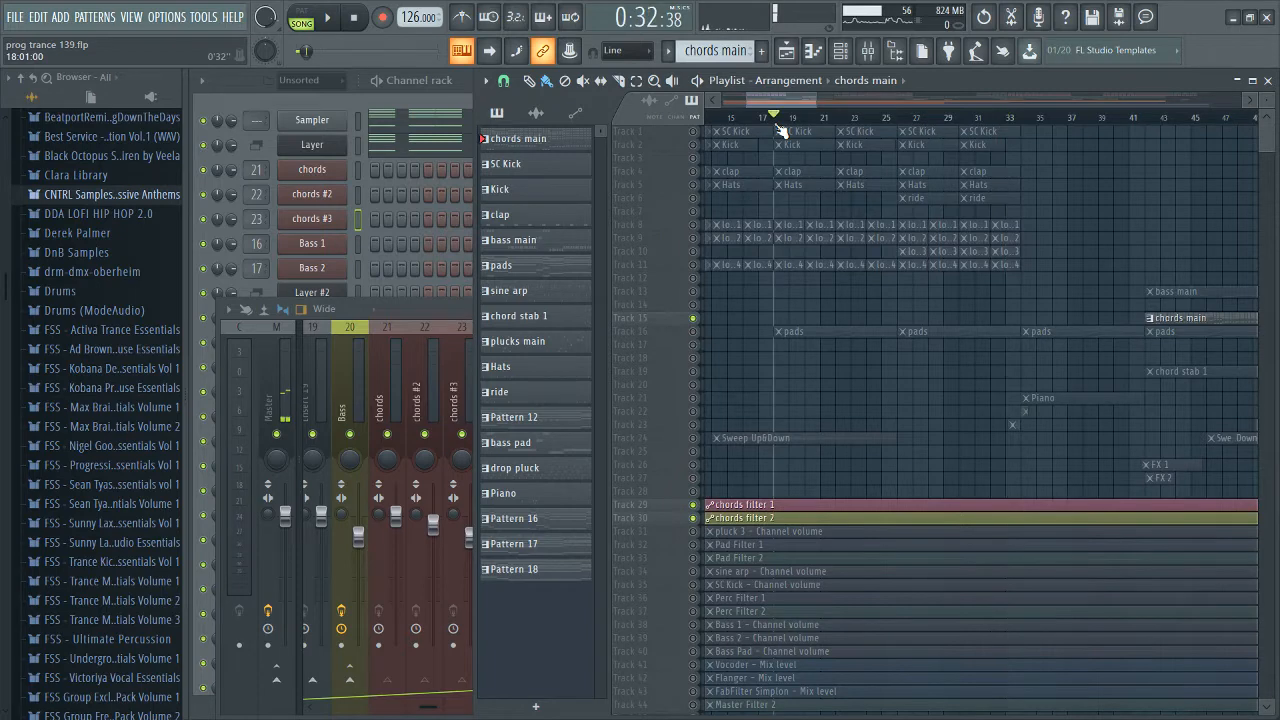
left_click(1021, 122)
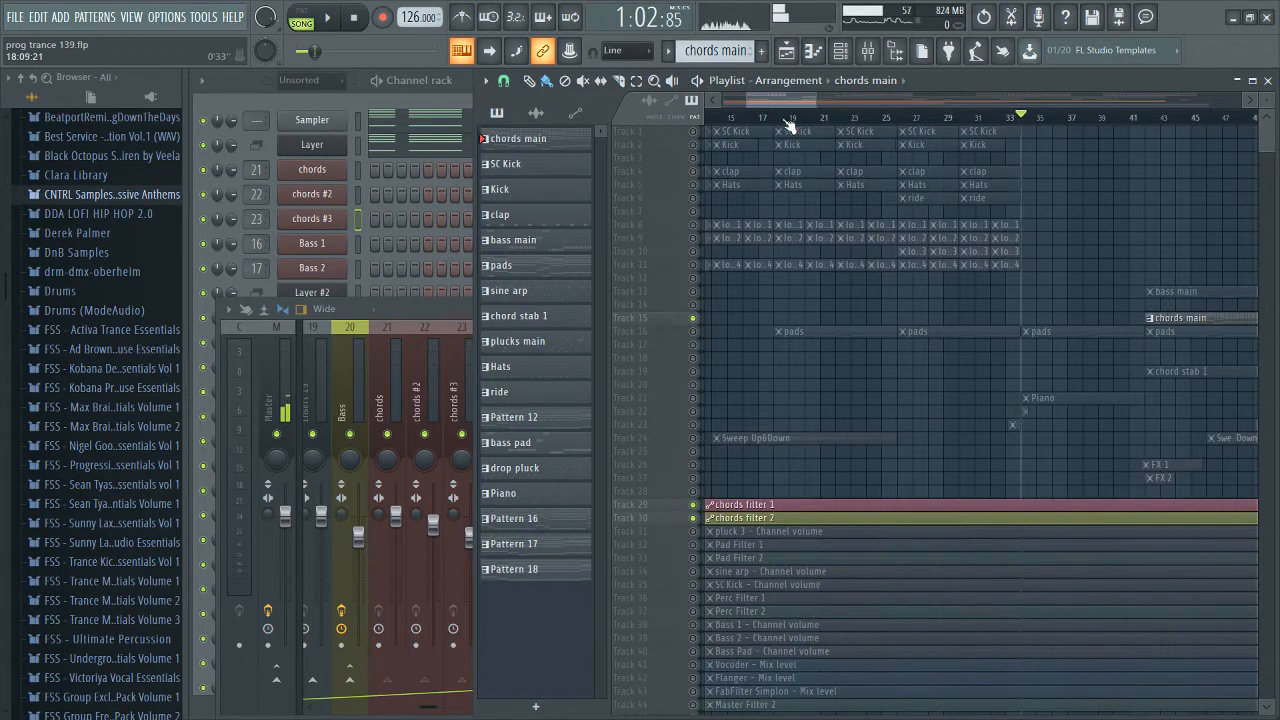
left_click(786, 123)
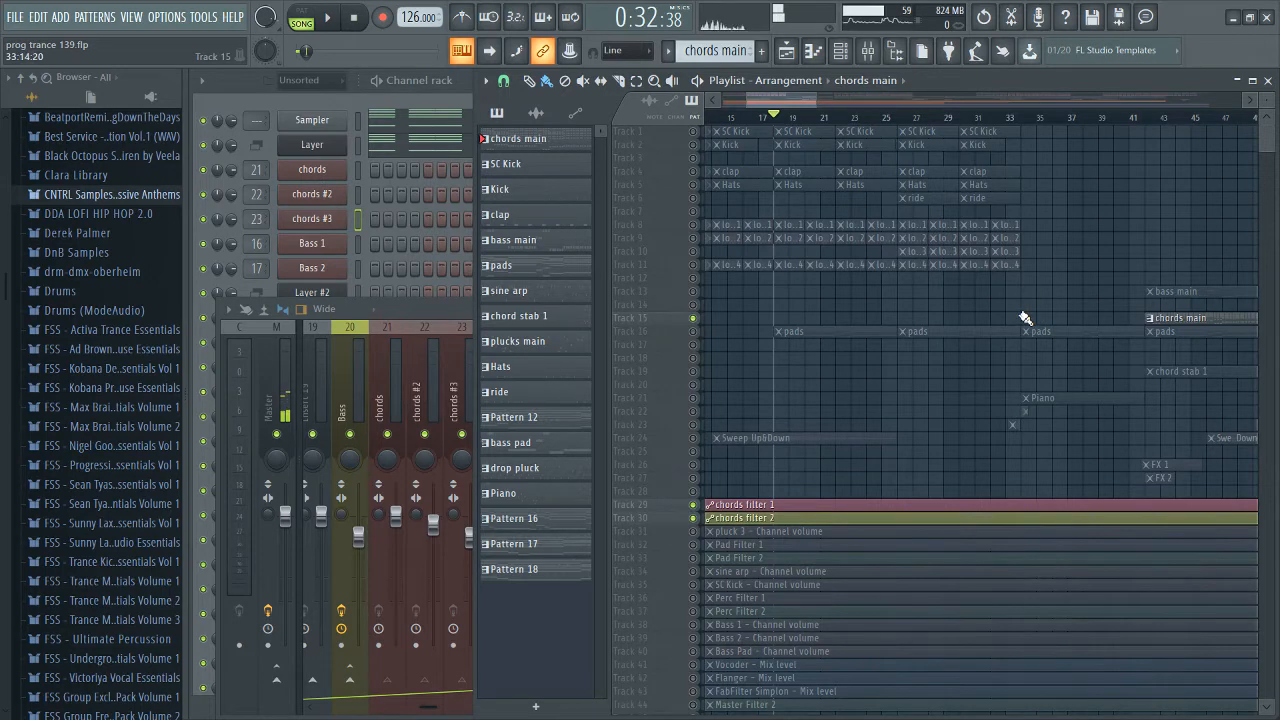
scroll(1040, 310, "up", 3)
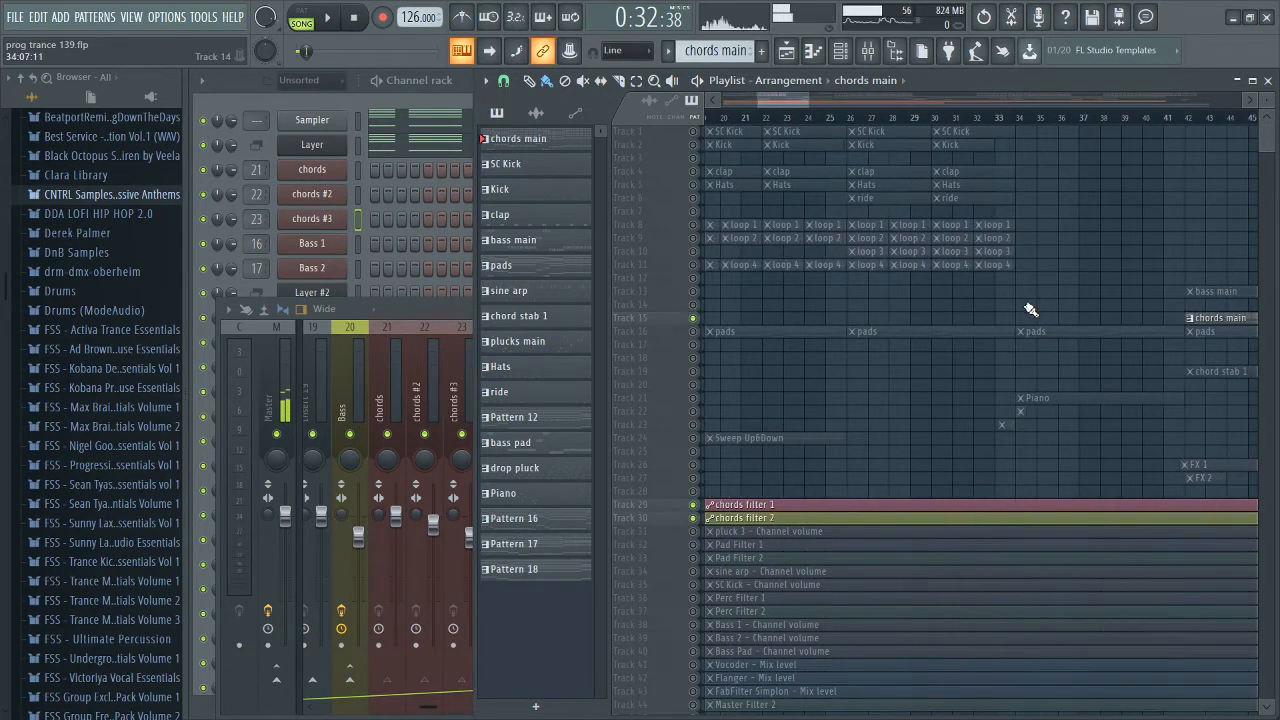
left_click(1016, 117)
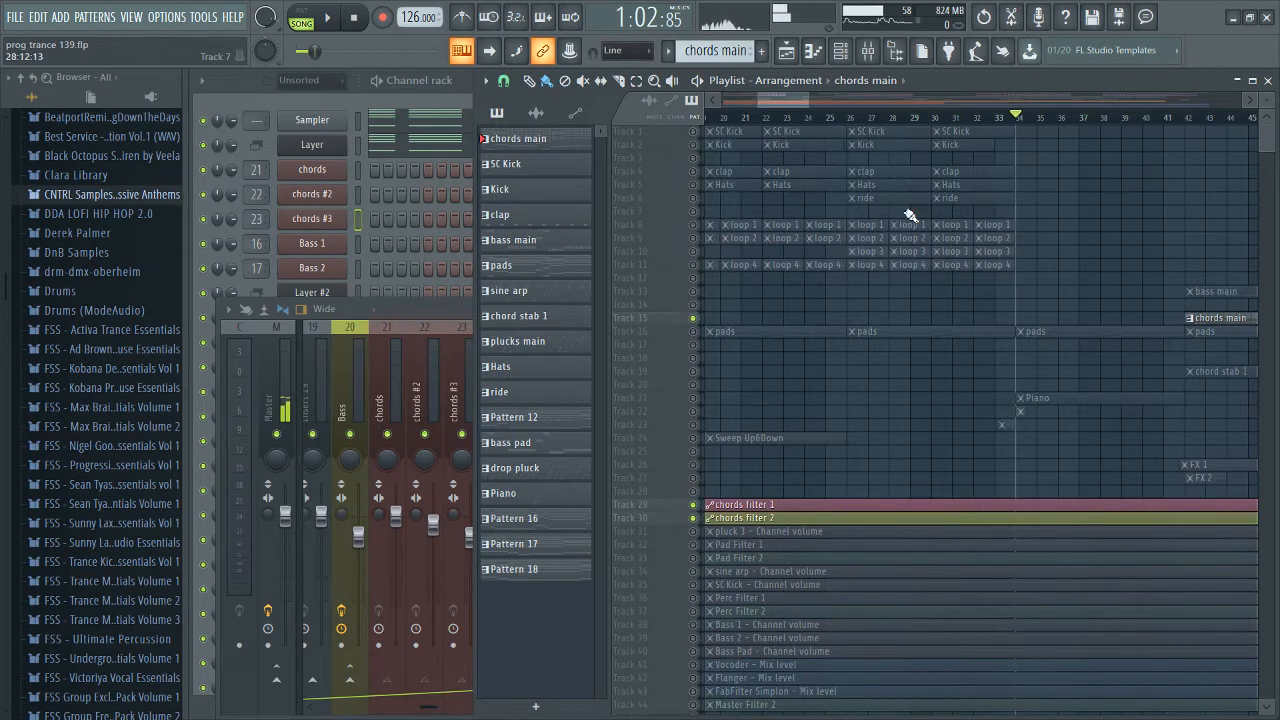
scroll(997, 305, "down", 2)
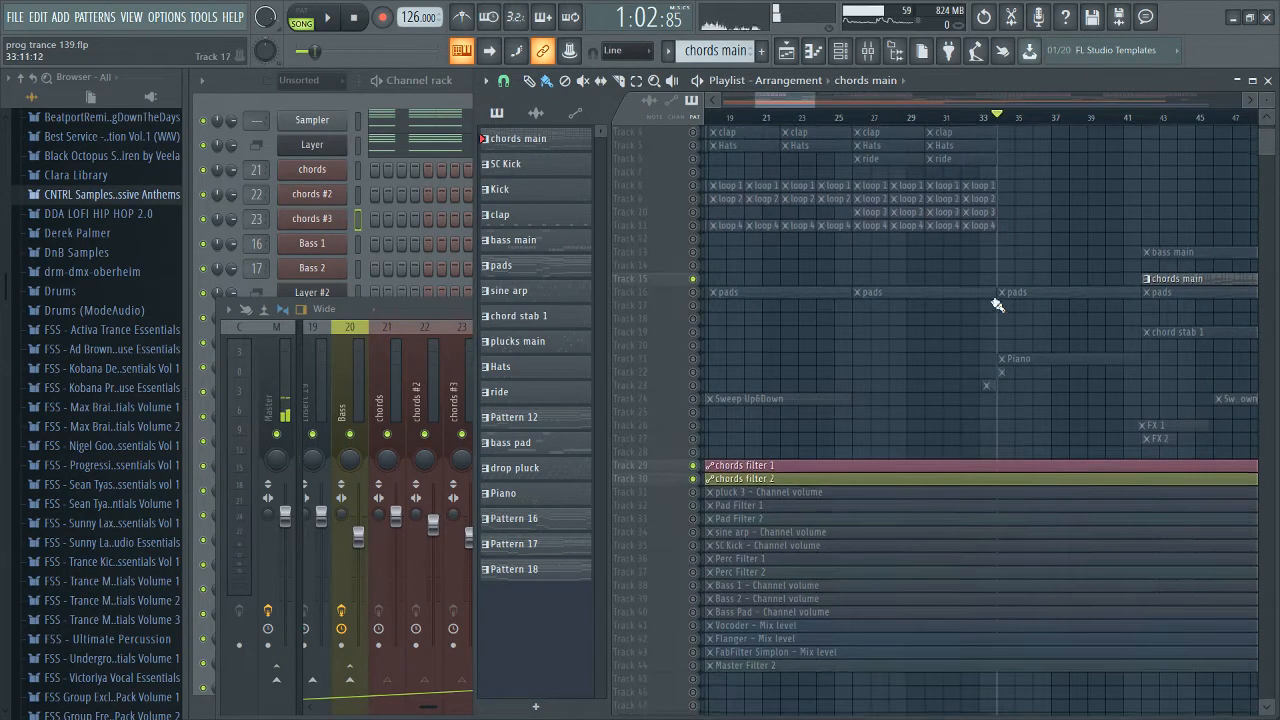
scroll(1000, 312, "up", 2)
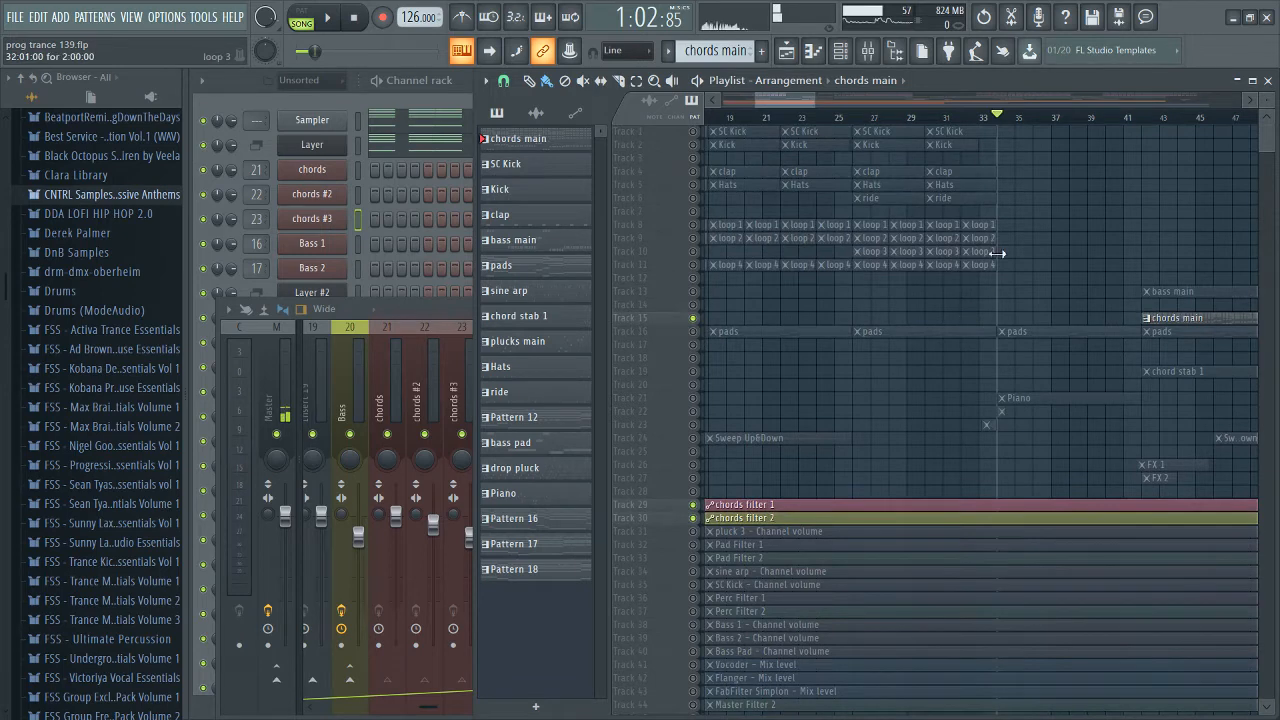
scroll(818, 137, "left", 5)
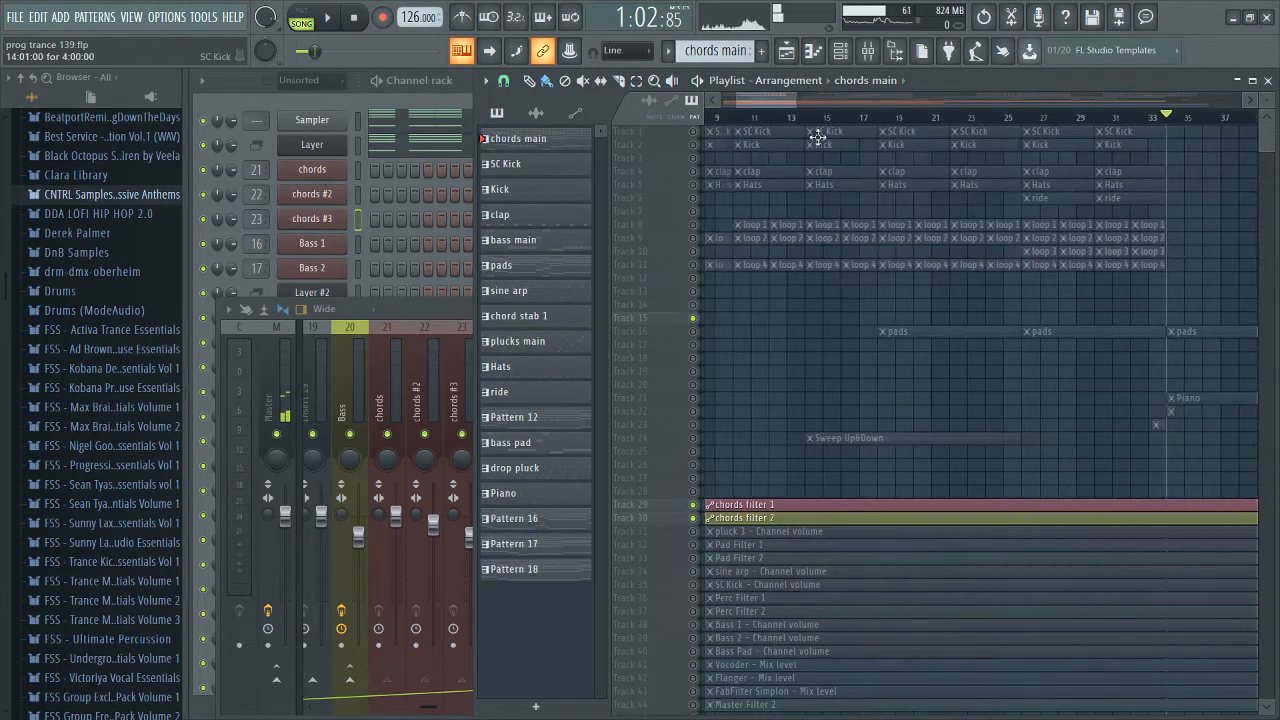
left_click(879, 118)
scroll(800, 200, "left", 4)
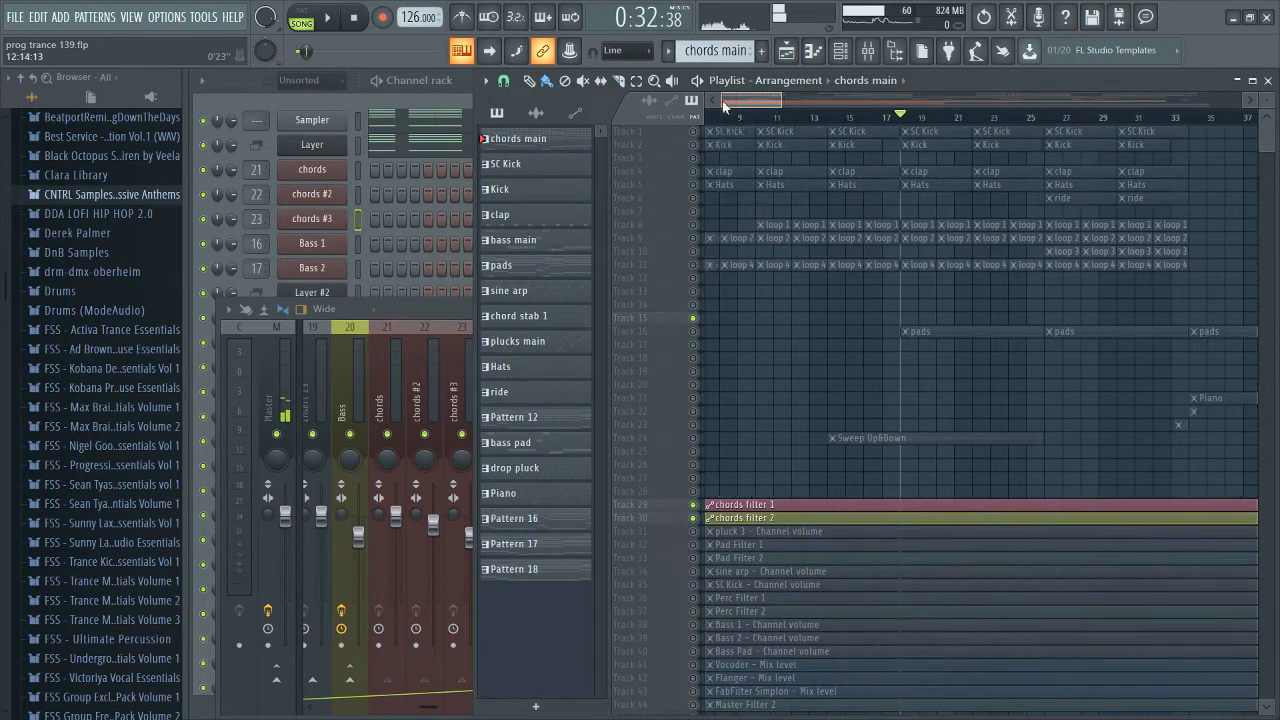
scroll(821, 305, "down", 2)
Step: Open FabFilter Simplon on the chords mixer track and try to turn down its Filter 1 frequency
left_click(455, 306)
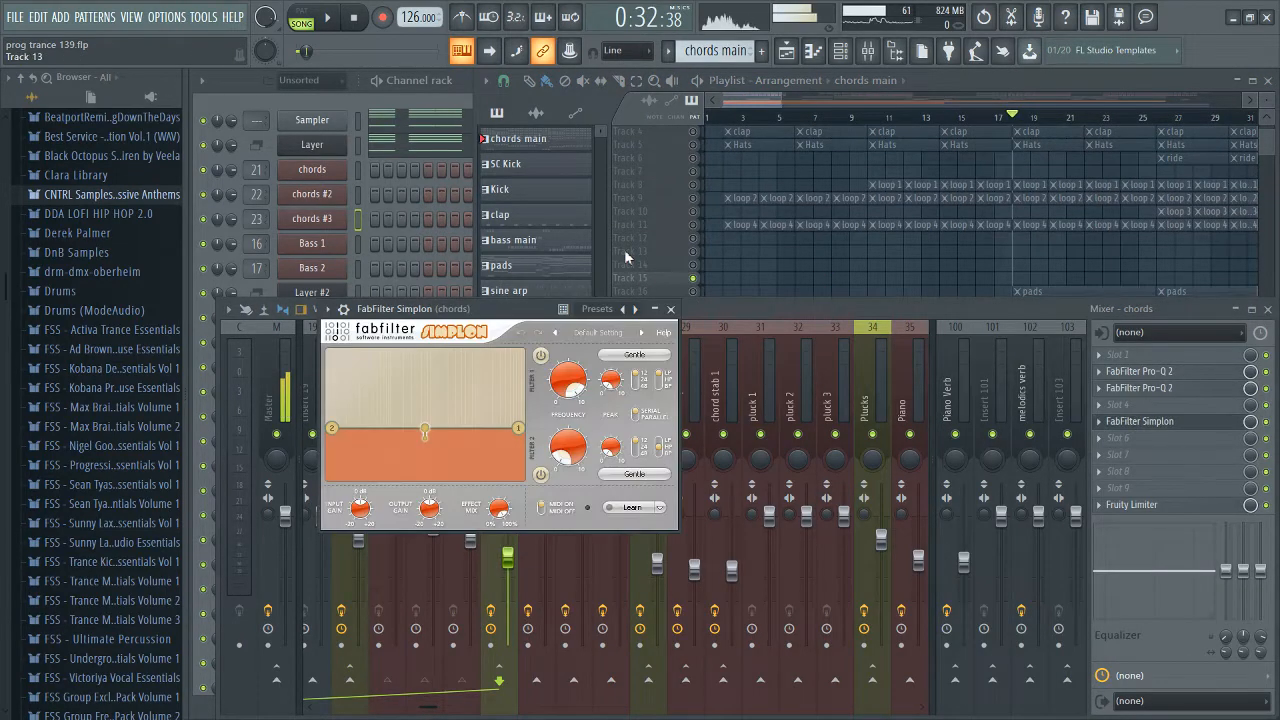
left_click(1140, 421)
left_click_drag(520, 322, 854, 300)
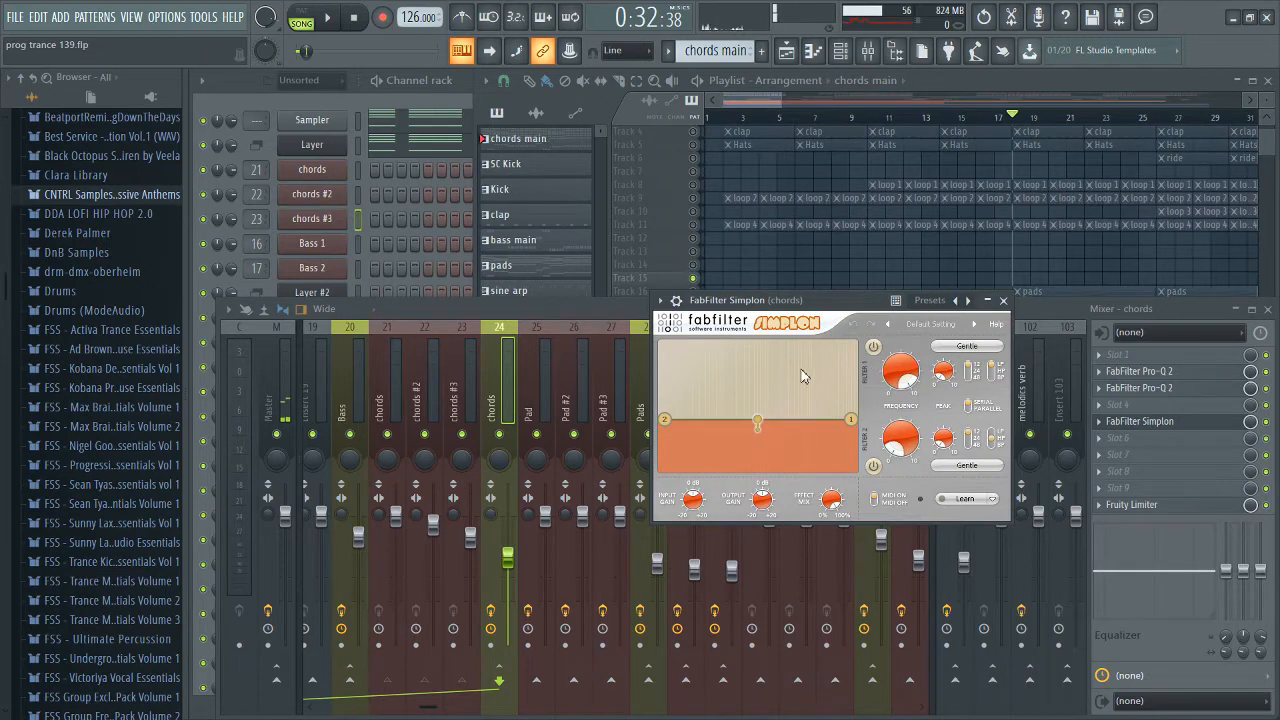
left_click_drag(897, 386, 898, 489)
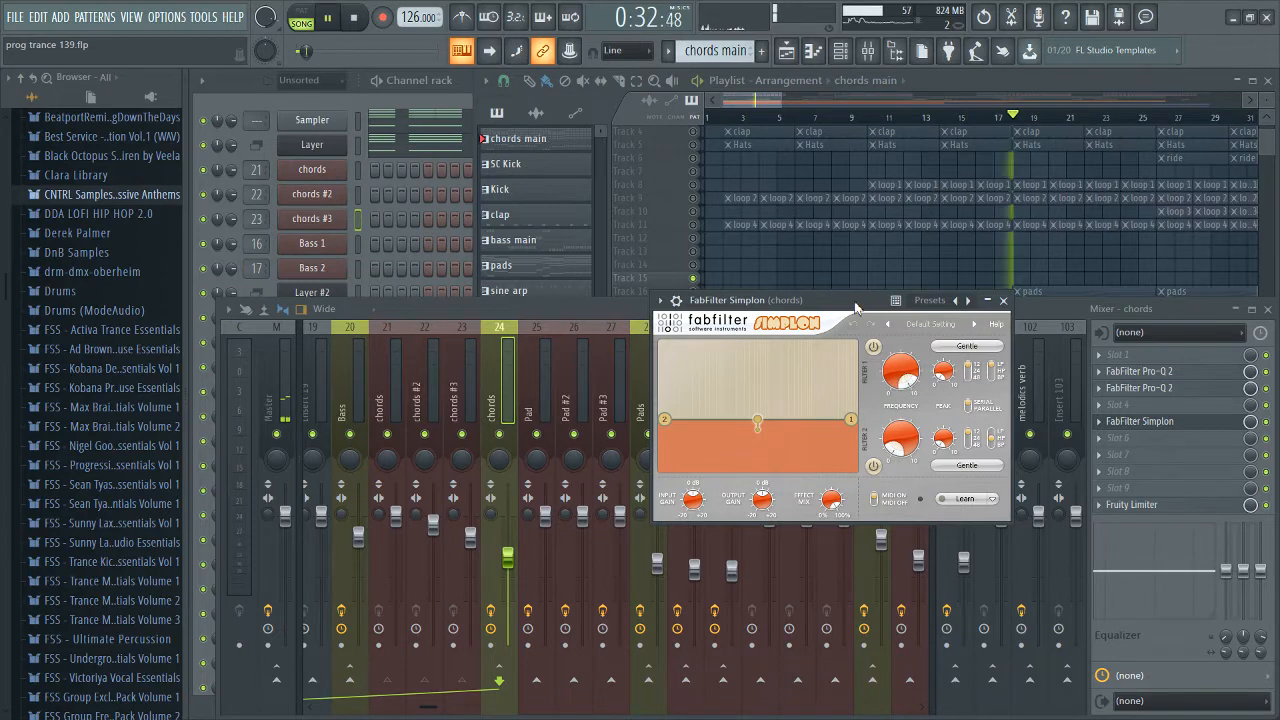
Step: Switch playback from song to pattern mode and briefly audition the chords main pattern with the mixer in view
left_click(839, 127)
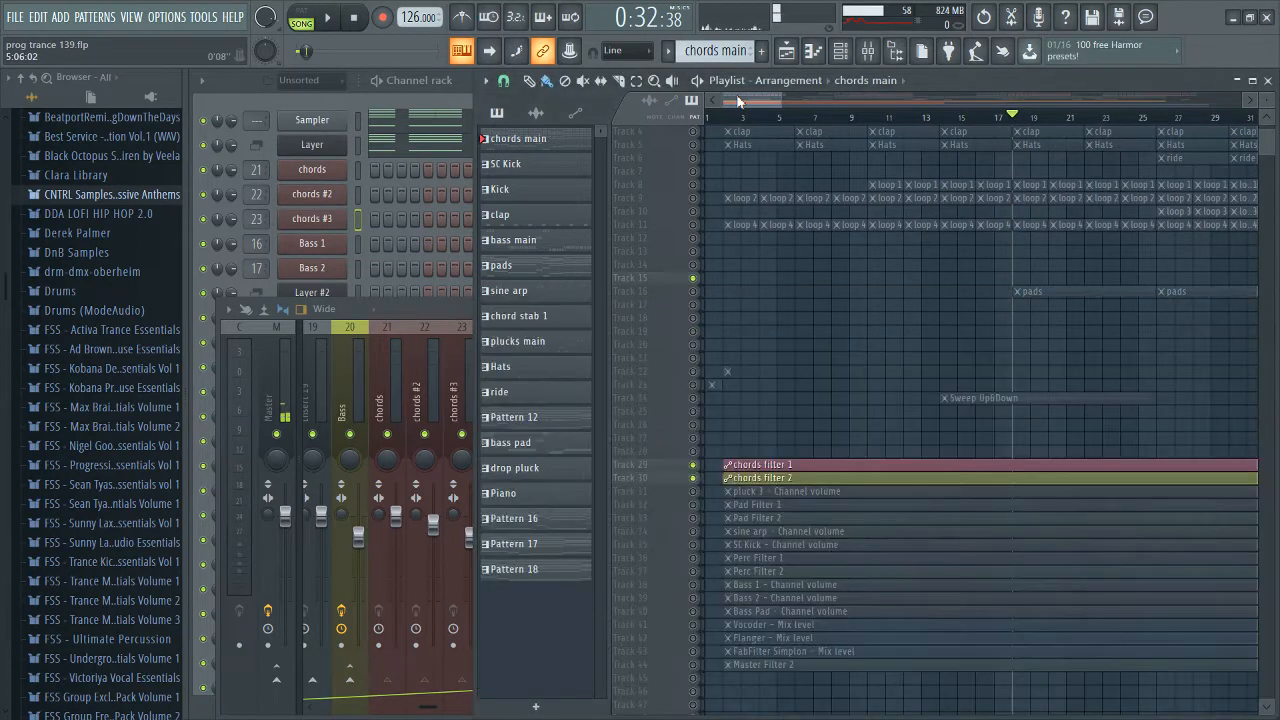
scroll(817, 353, "down", 3)
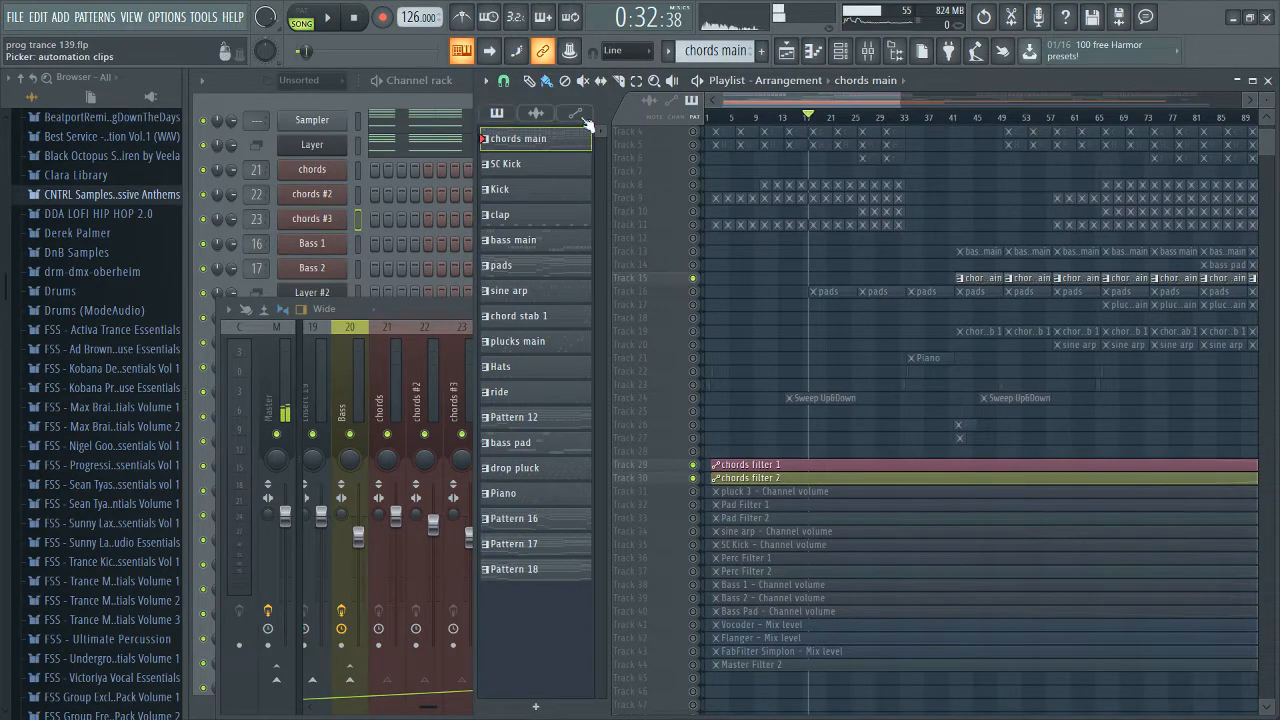
left_click(1083, 116)
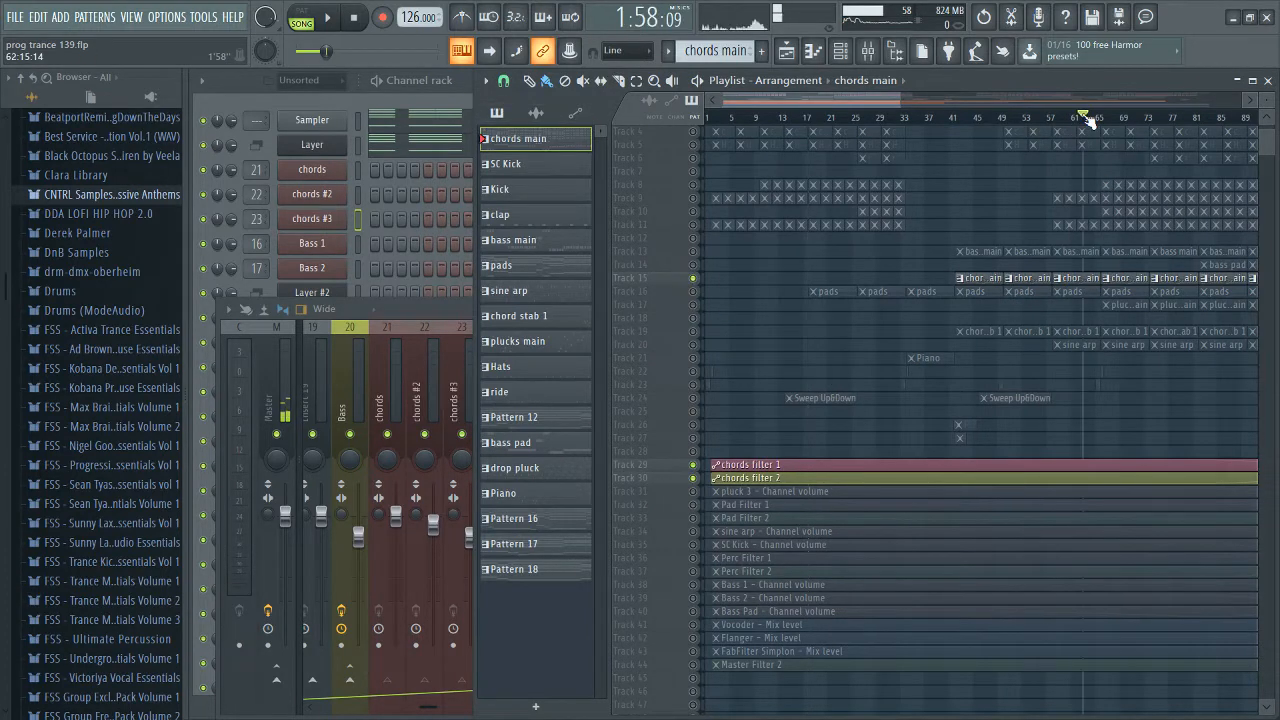
left_click(301, 22)
left_click(457, 308)
key("space")
key("space")
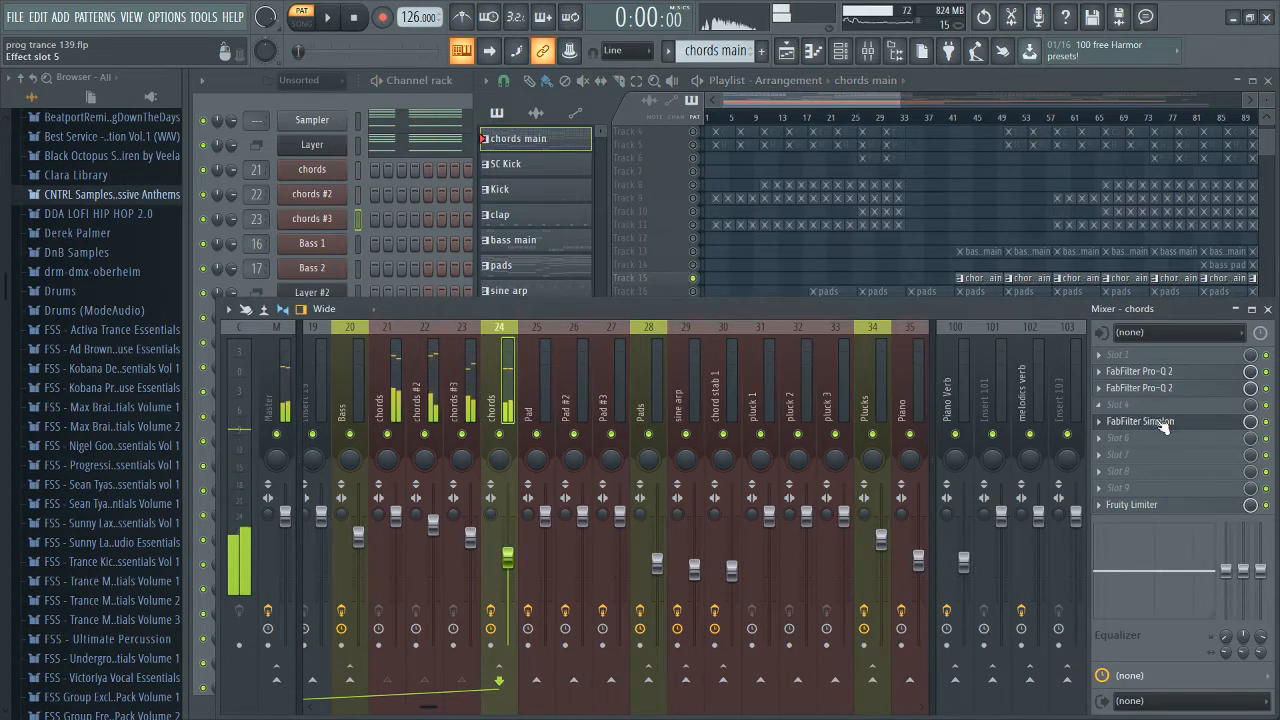
Step: Play the chords main pattern while sweeping the Filter 1 frequency in FabFilter Simplon on the chords mixer track
left_click(1140, 421)
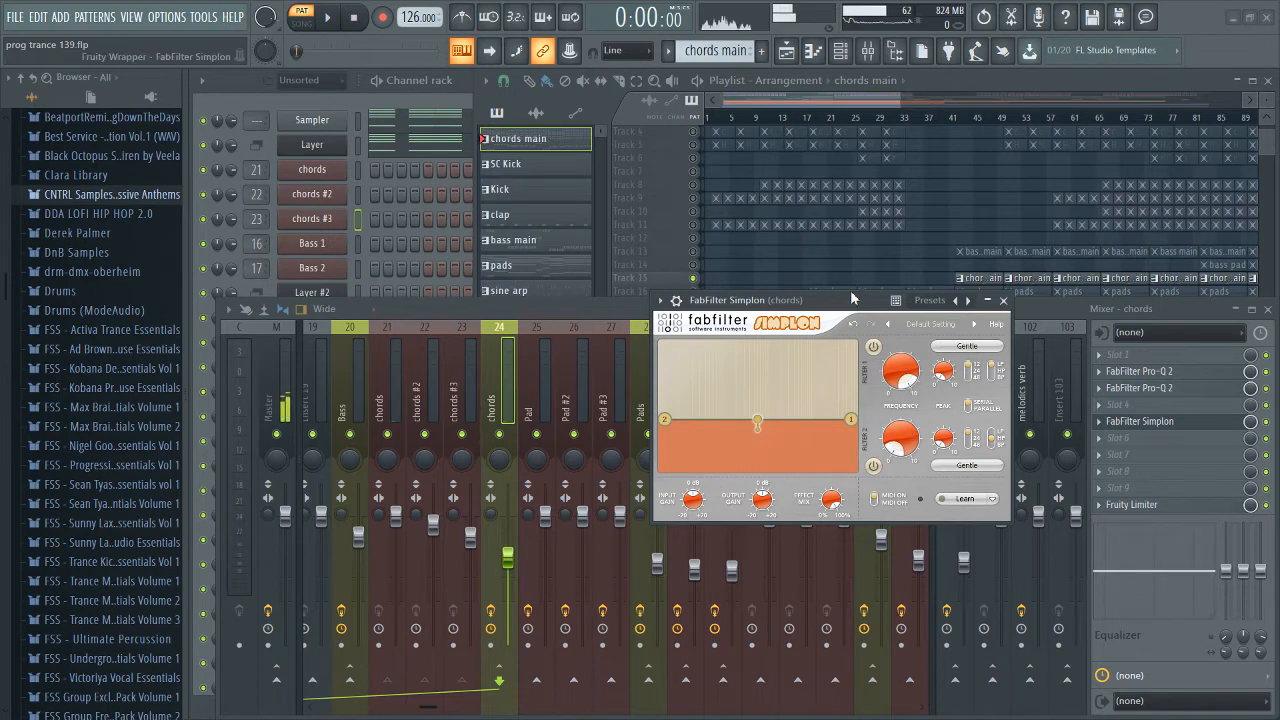
key("space")
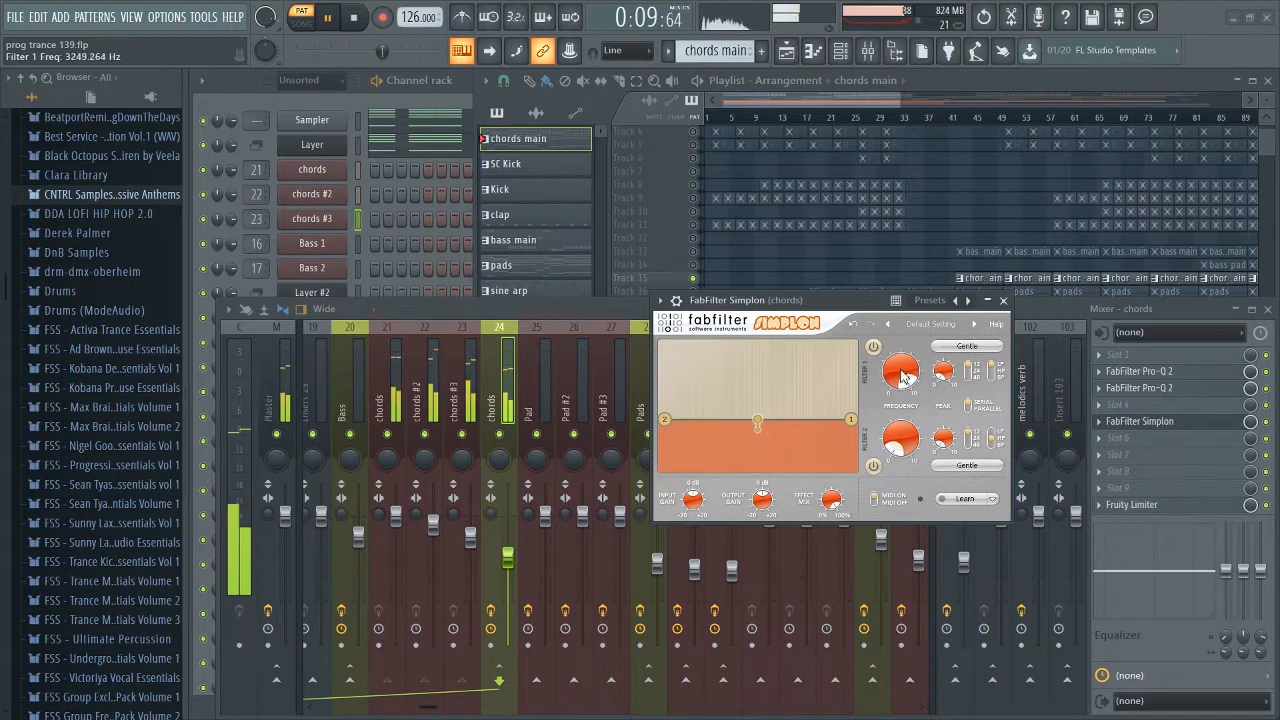
key("space")
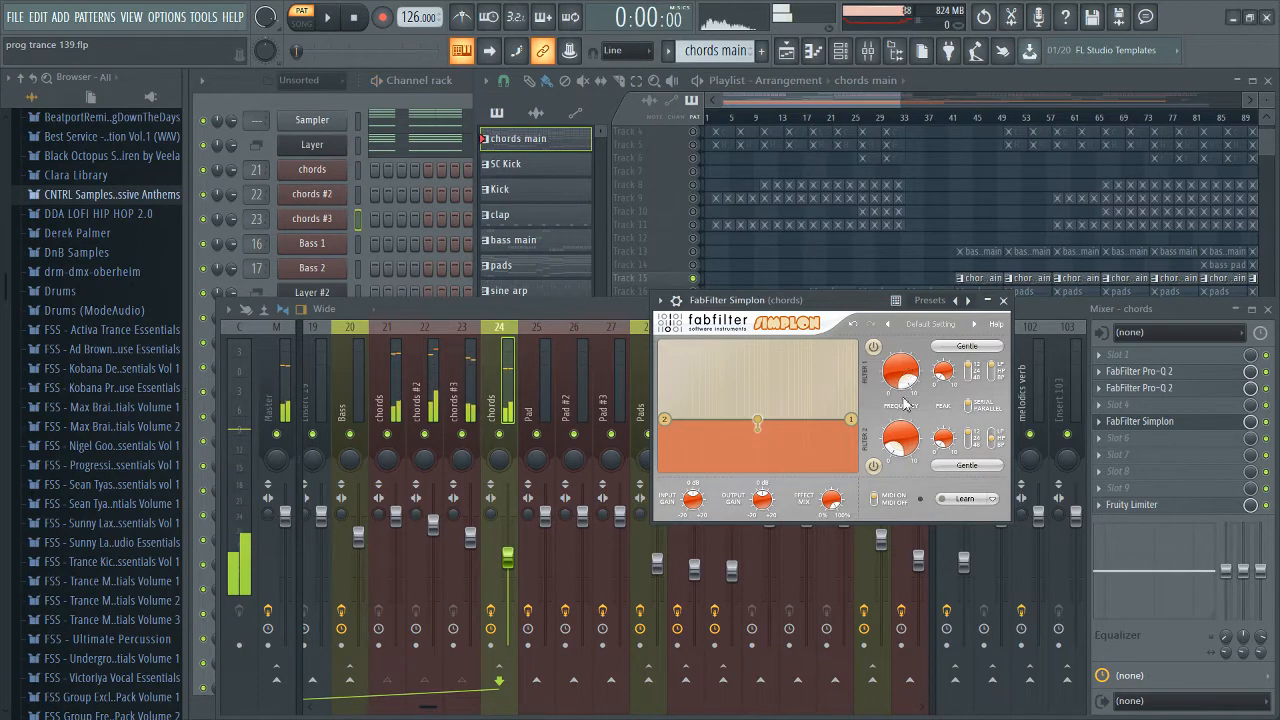
Step: Close FabFilter Simplon and review the full arrangement in the playlist
left_click(1140, 421)
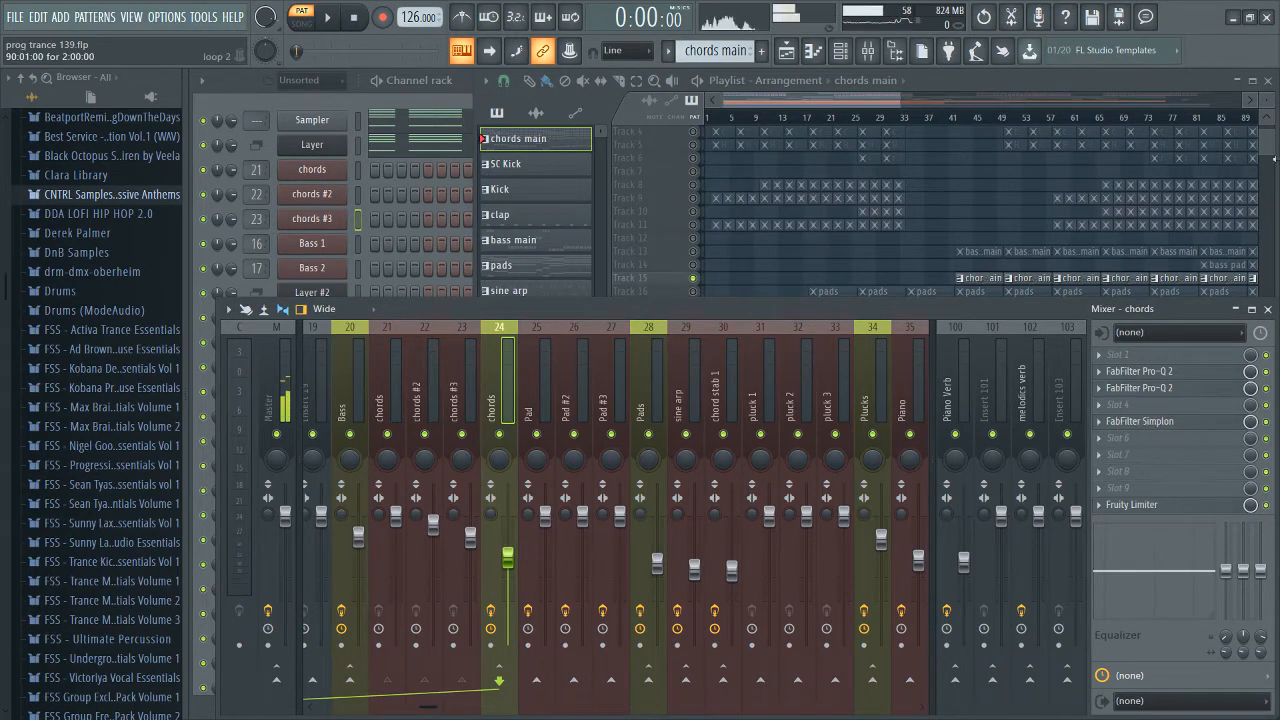
left_click(1267, 156)
scroll(922, 355, "down", 3)
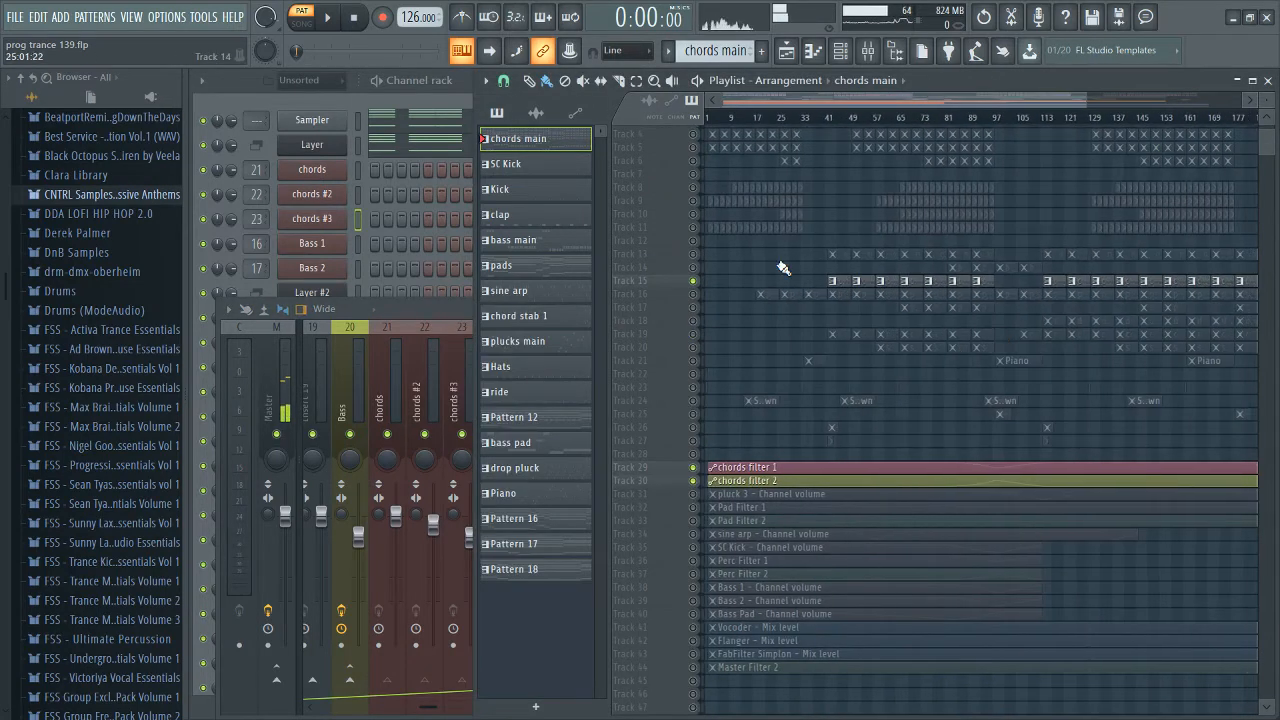
scroll(783, 268, "down", 2)
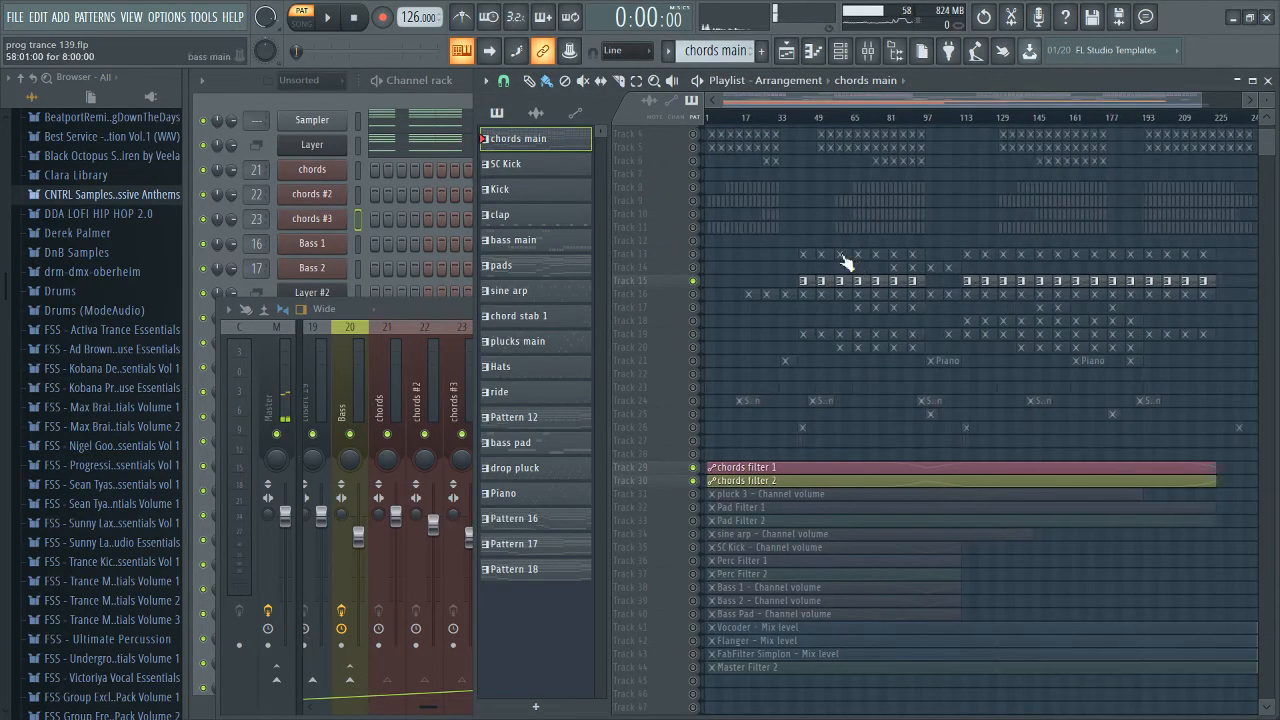
Step: Inspect the curve of the first FabFilter Pro-Q 2 on the chords mixer track
left_click(476, 304)
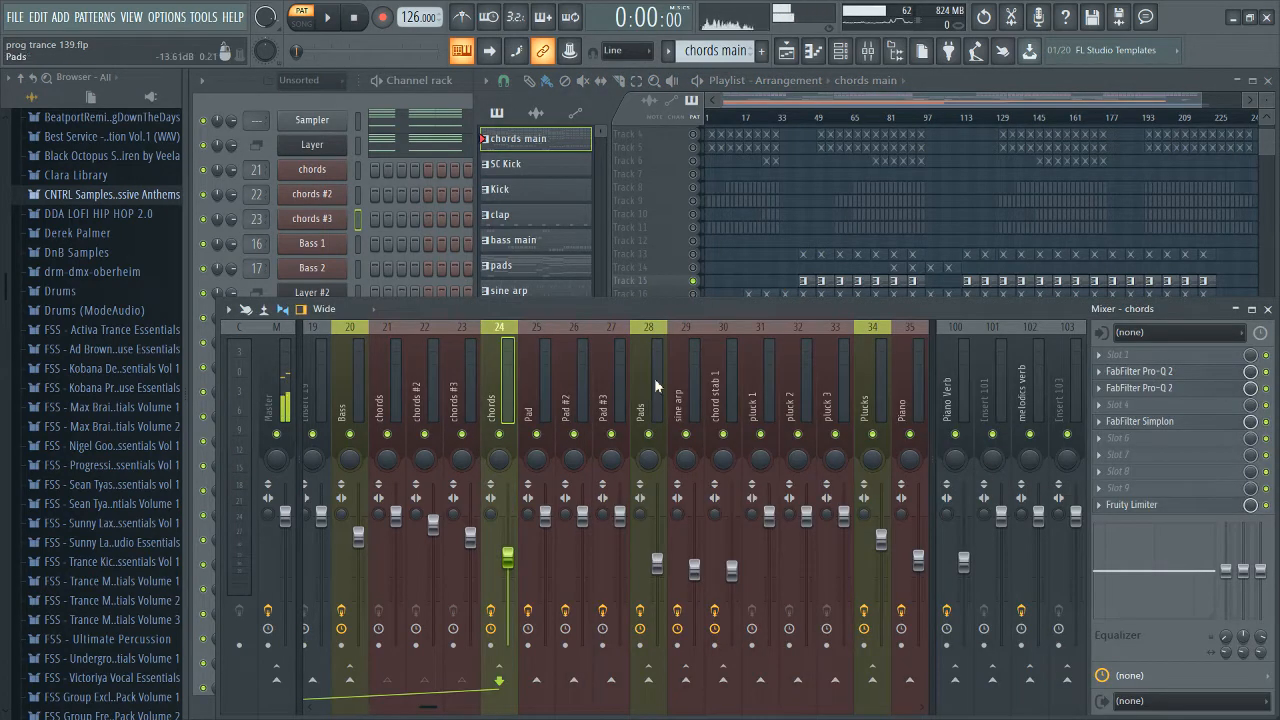
left_click(1208, 374)
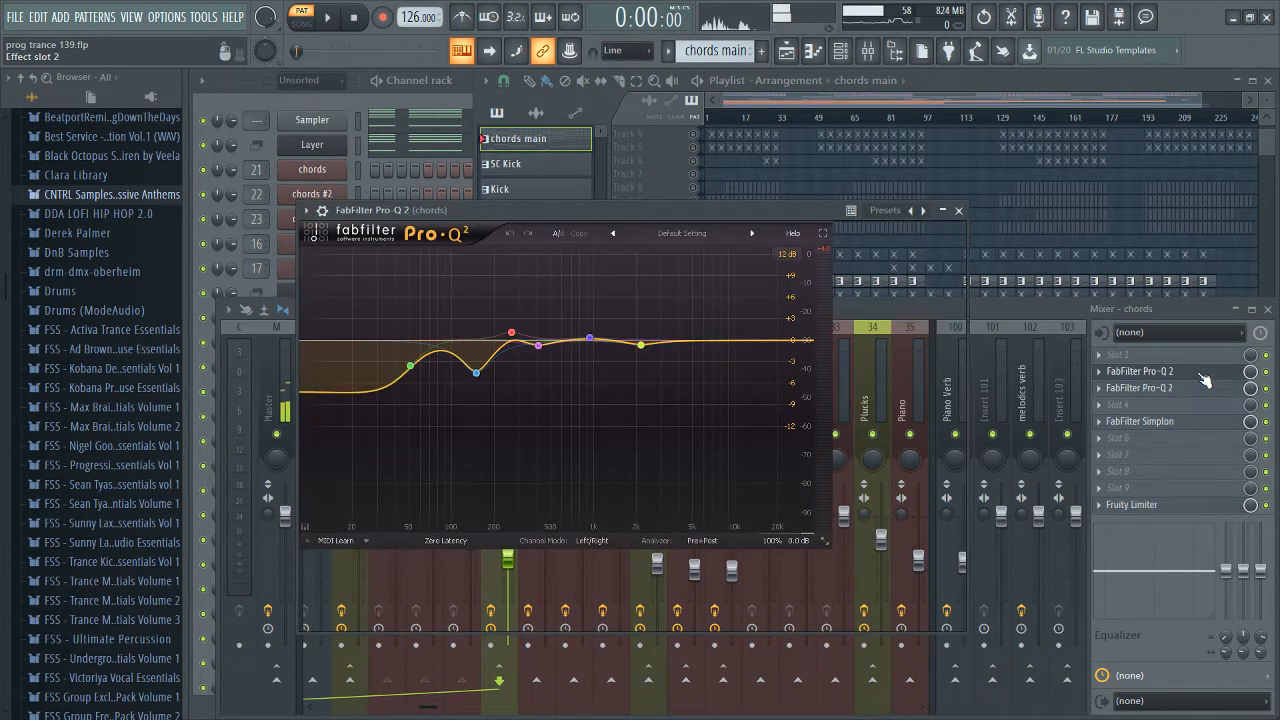
left_click(1205, 376)
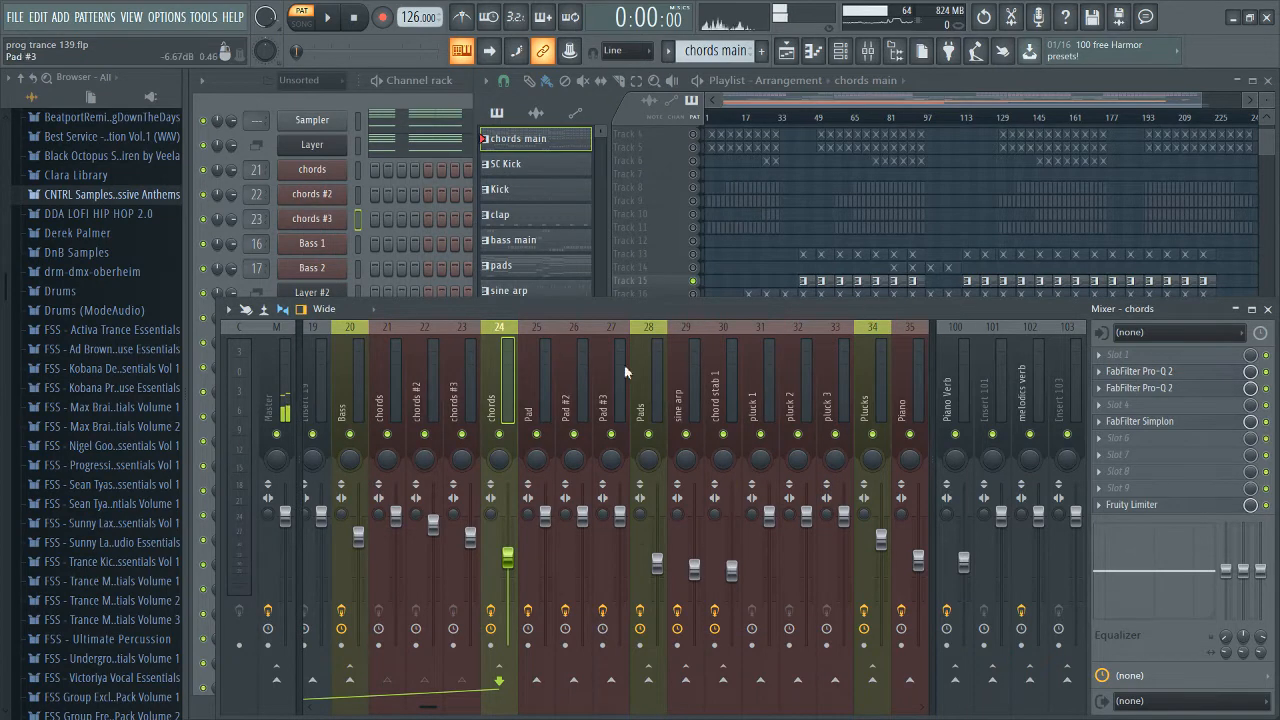
Step: Select the loop 2 mixer track and inspect the low-cut curve in its Fruity parametric EQ 2
scroll(638, 398, "up", 6)
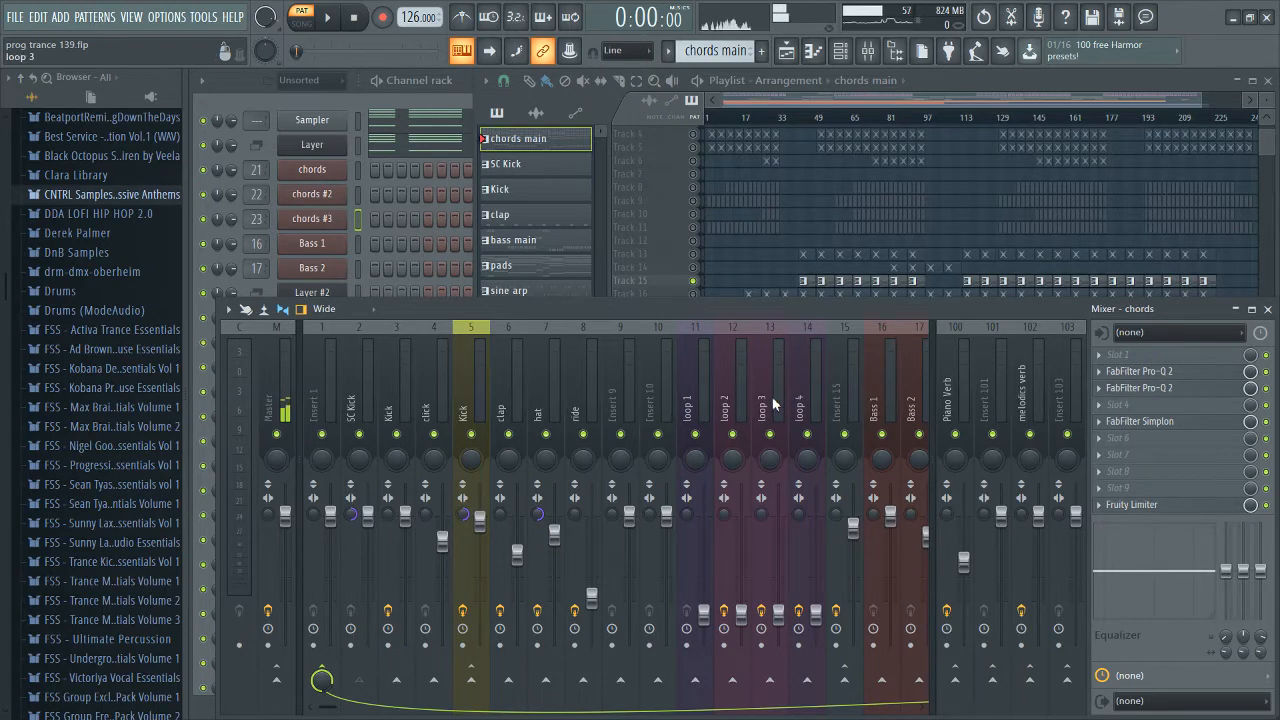
left_click(722, 404)
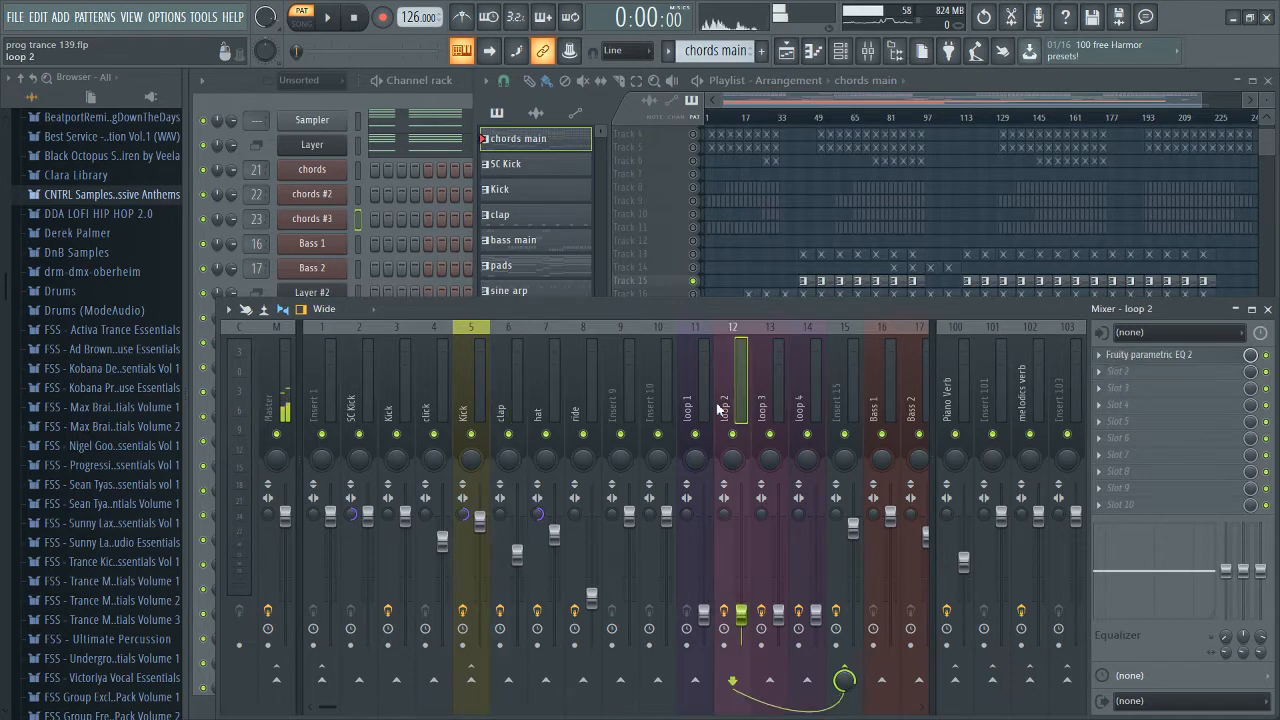
left_click(700, 392)
left_click(722, 400)
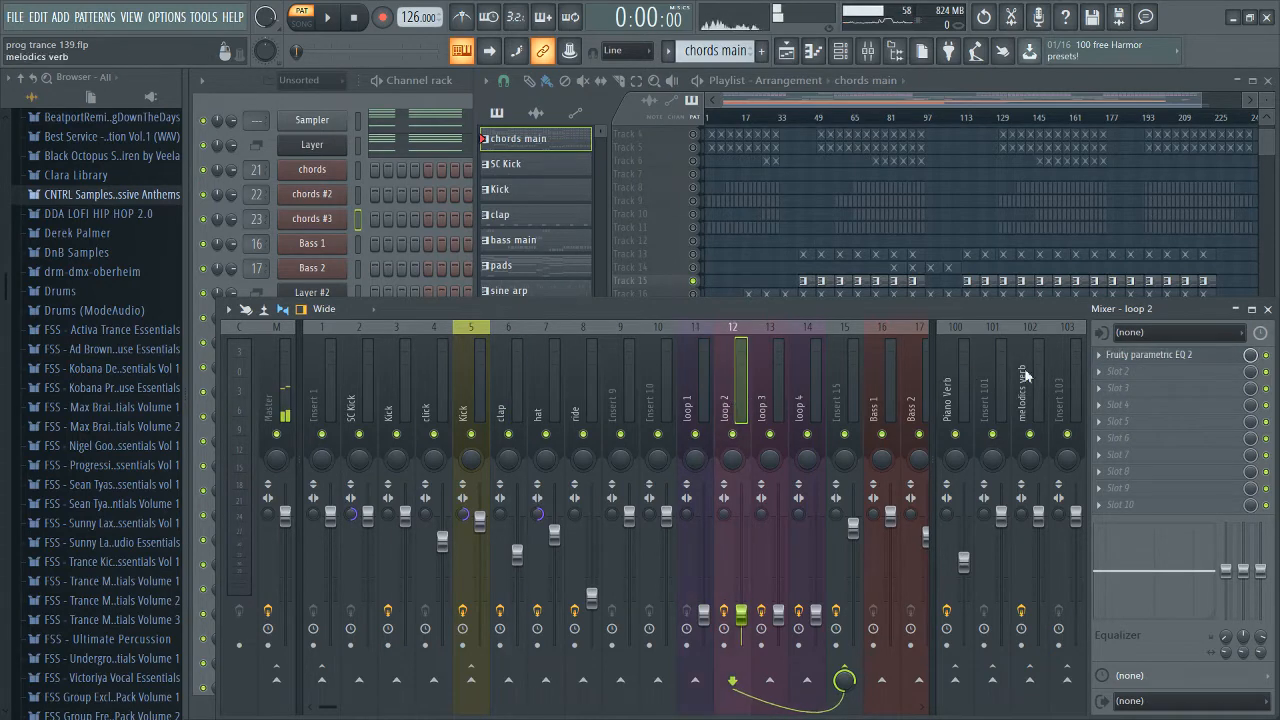
left_click(1150, 355)
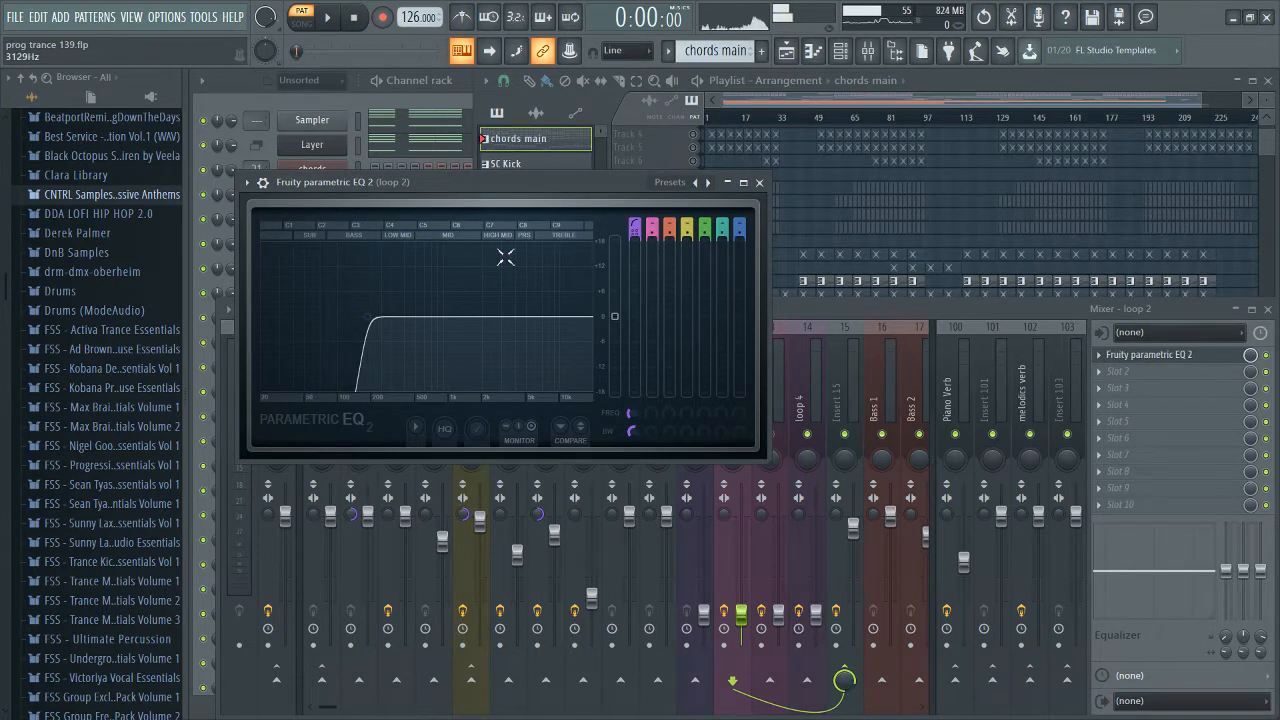
left_click_drag(490, 189, 653, 226)
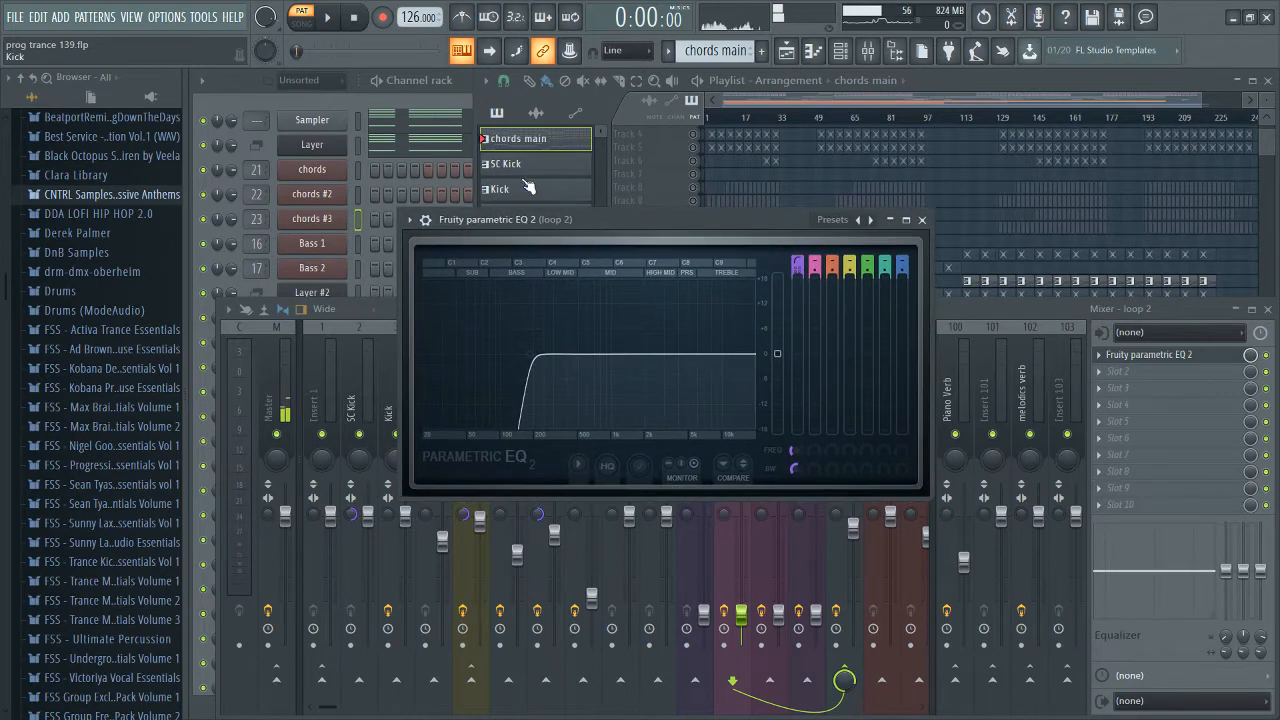
left_click(1130, 357)
Step: Recheck the Fruity parametric EQ 2 on the loop 2 mixer track and close it again
scroll(643, 373, "down", 5)
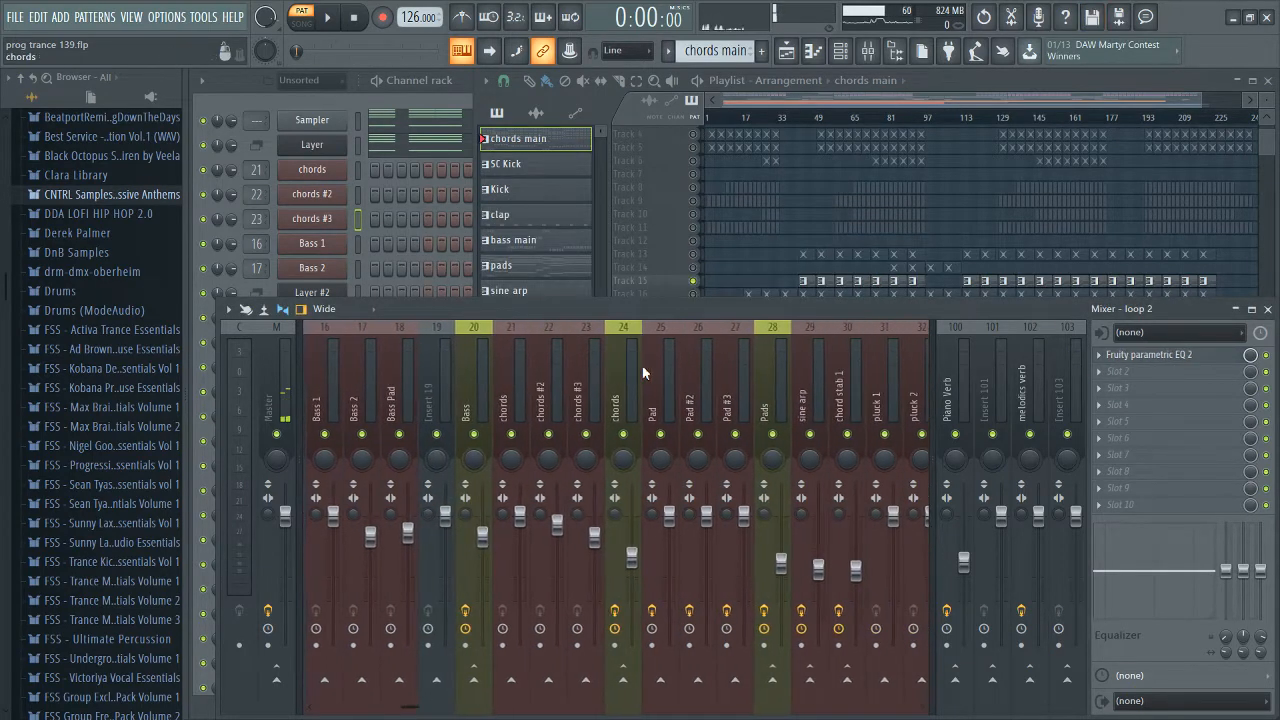
scroll(643, 373, "up", 3)
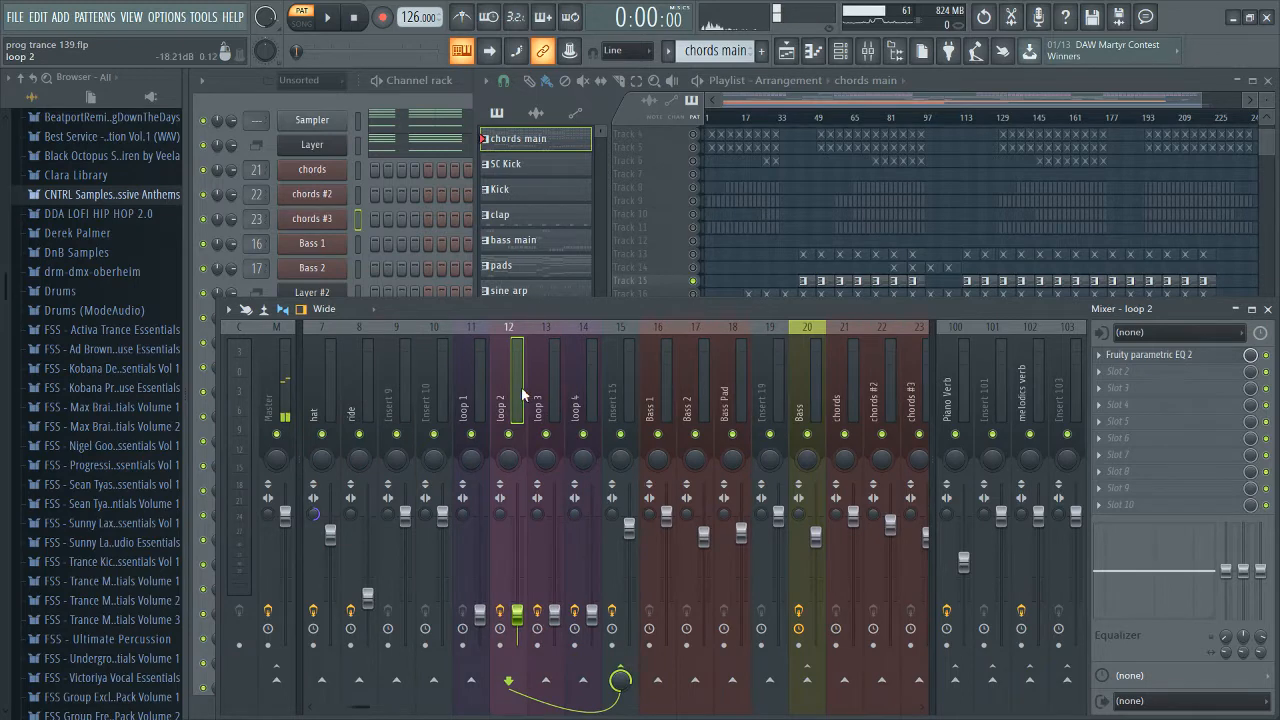
left_click(1115, 360)
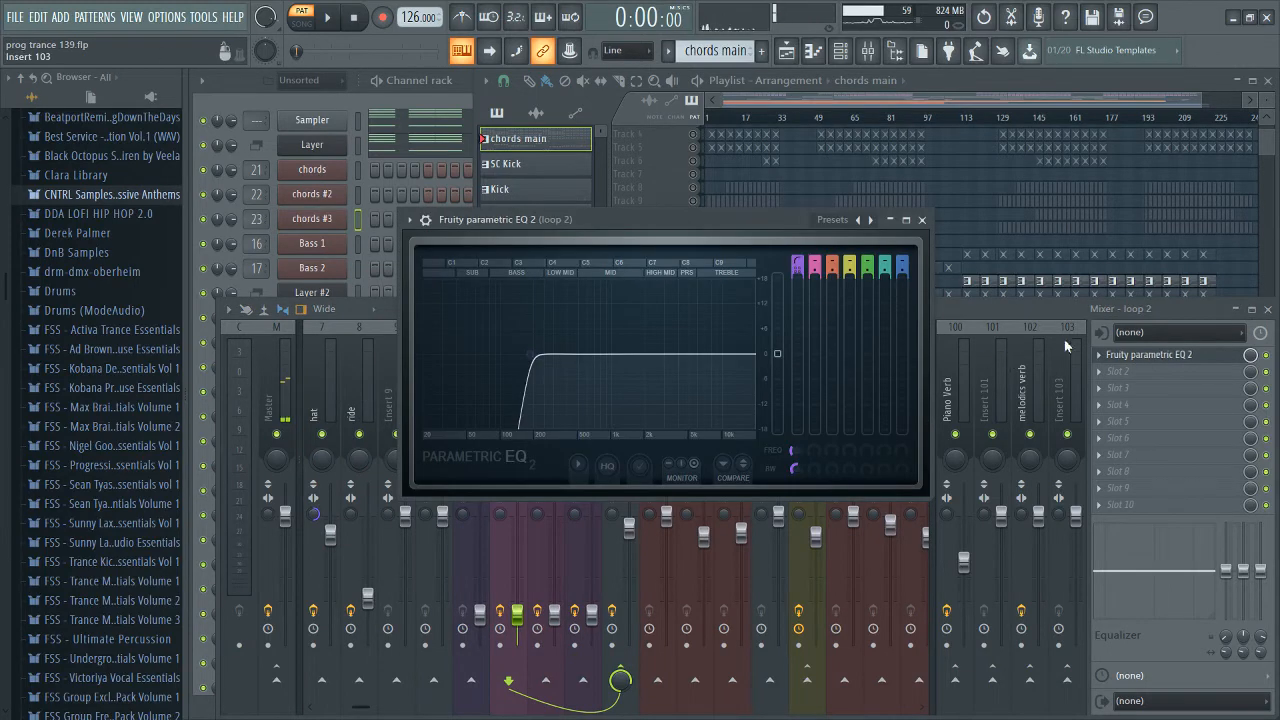
left_click(1137, 358)
Step: Select the Pads mixer track and examine its effect chain
scroll(617, 409, "down", 9)
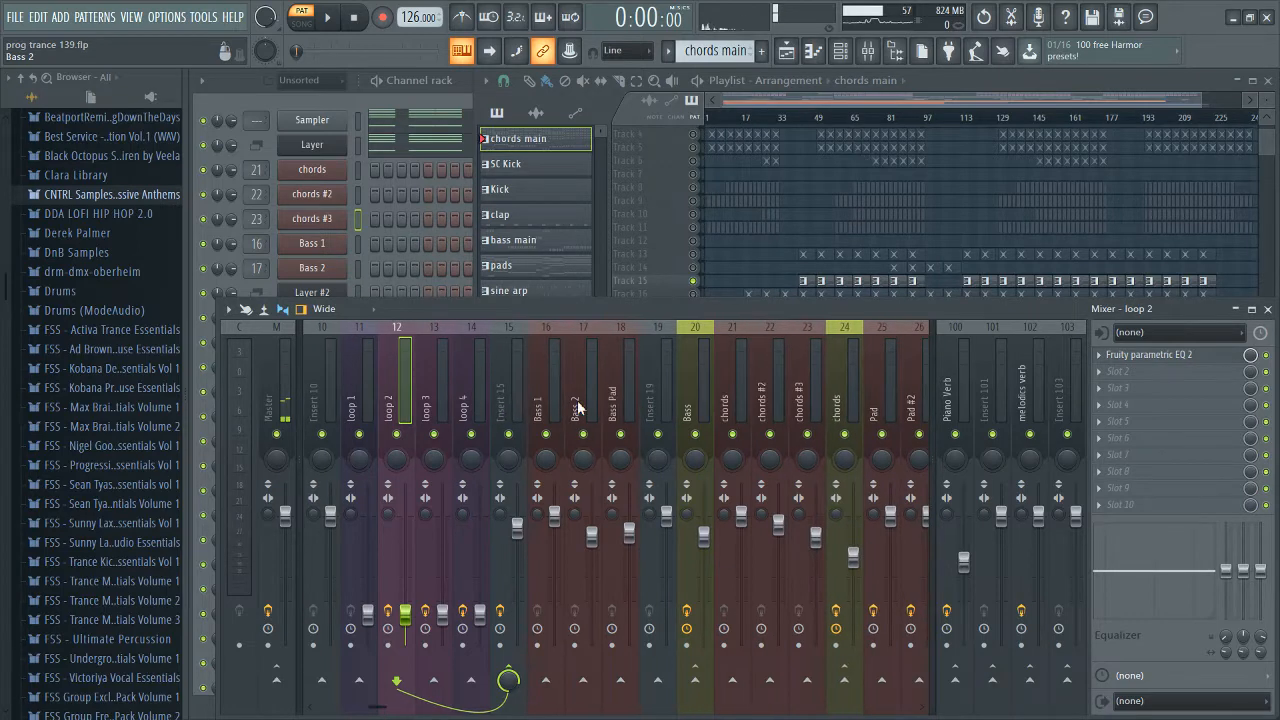
scroll(665, 395, "down", 3)
left_click(665, 395)
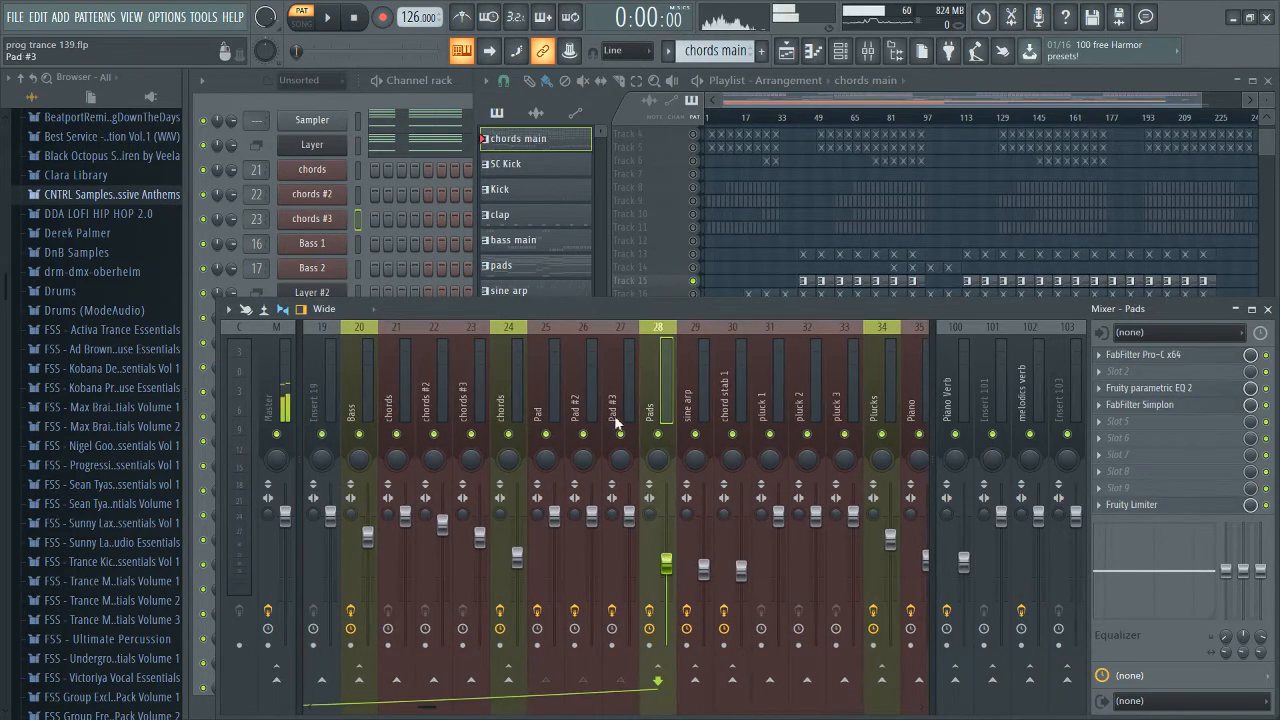
left_click(1178, 393)
left_click(1175, 391)
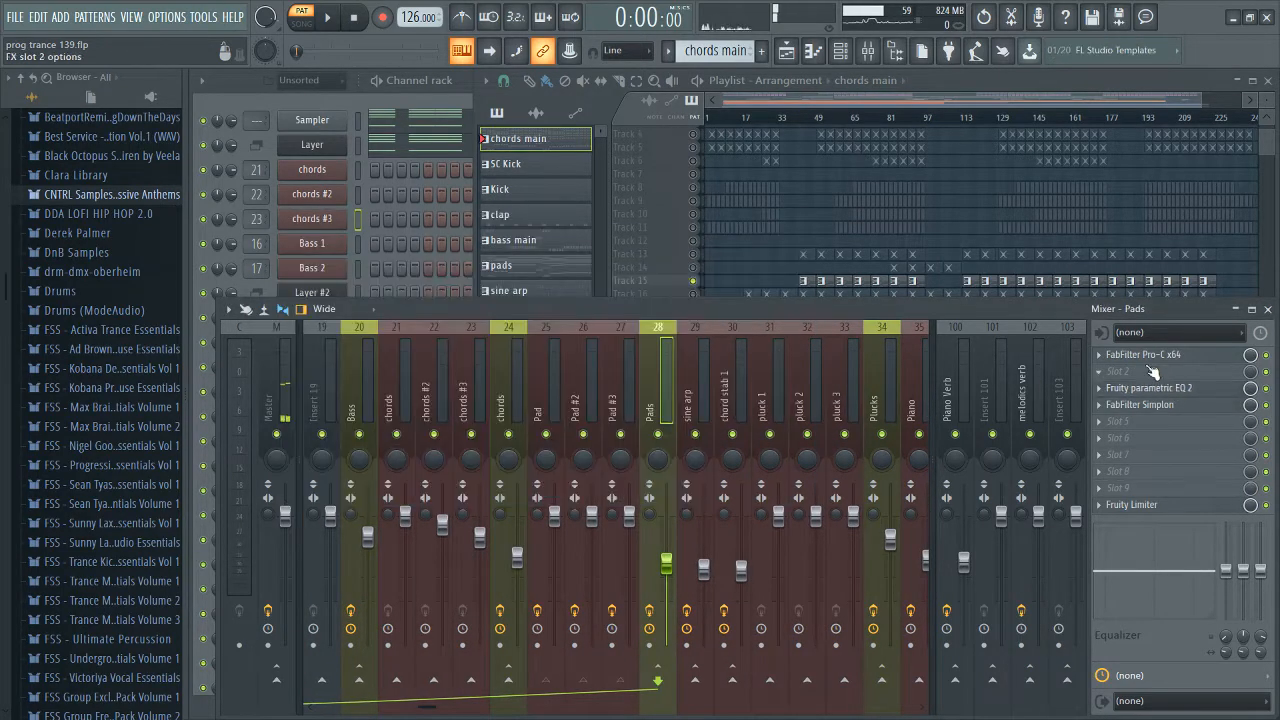
scroll(686, 372, "down", 3)
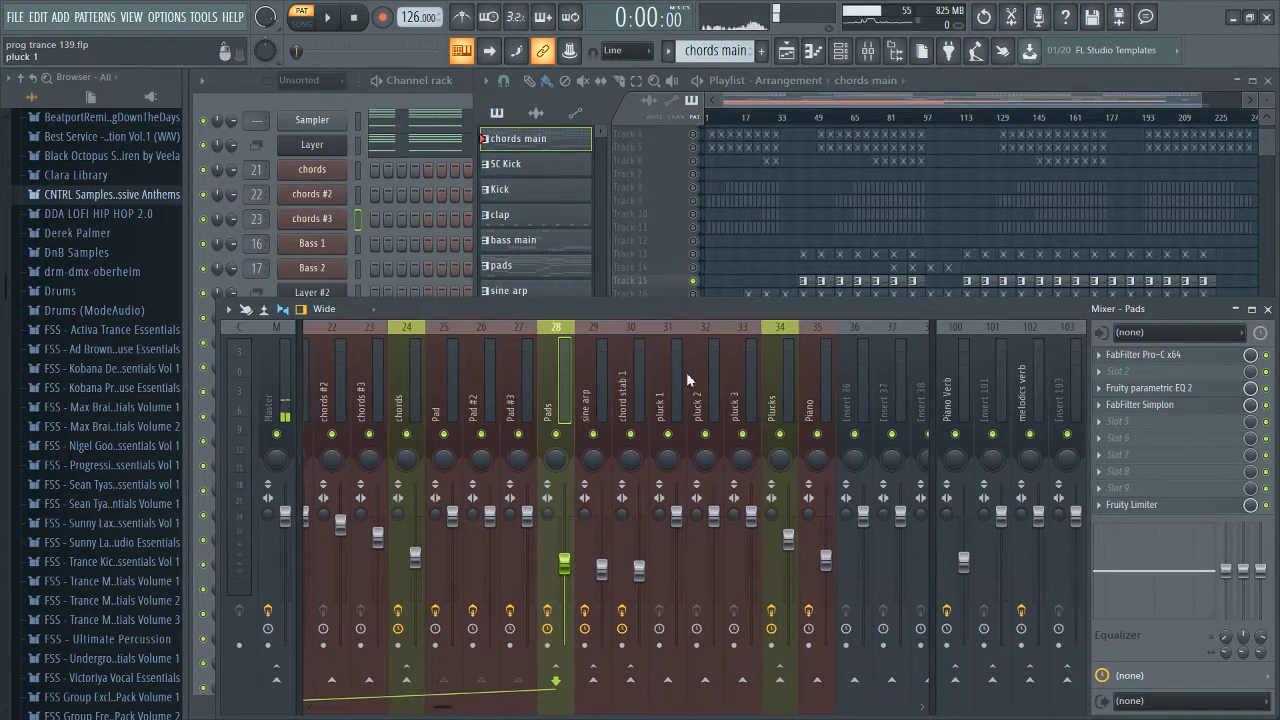
Step: Make pads the active pattern from its clip at bar 42 and solo the pads track in the playlist
right_click(755, 270)
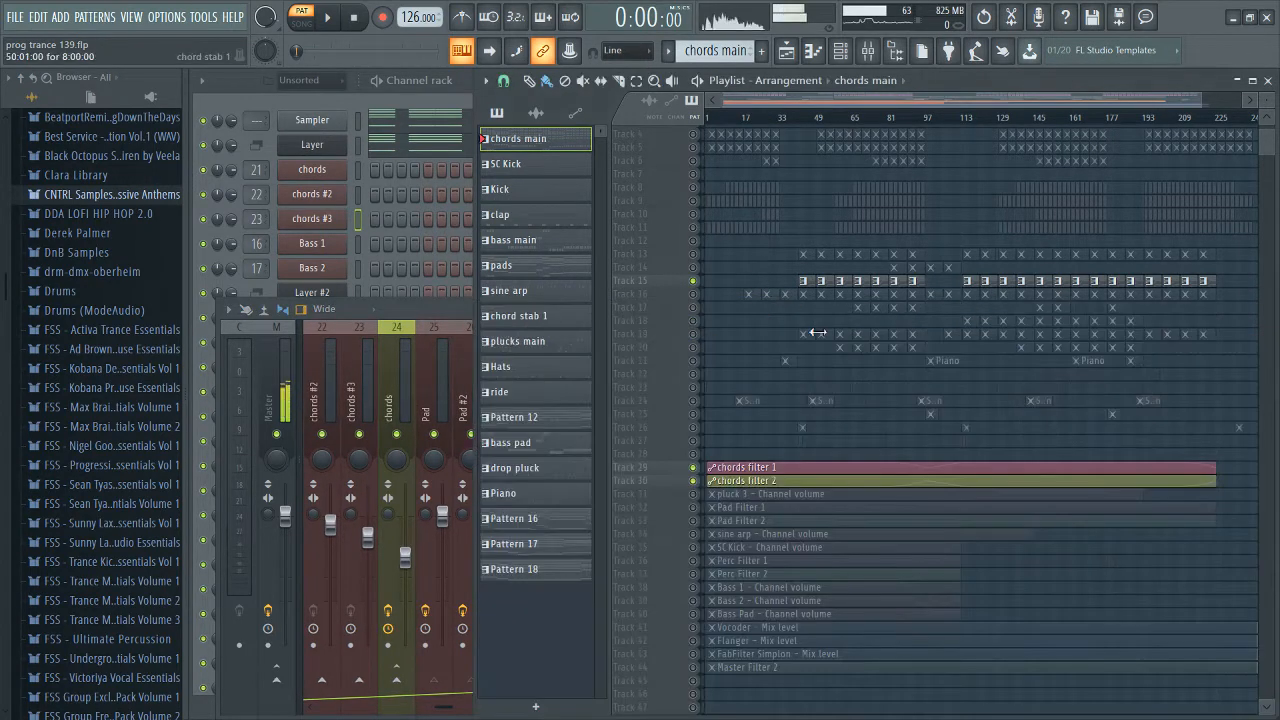
scroll(815, 330, "up", 4)
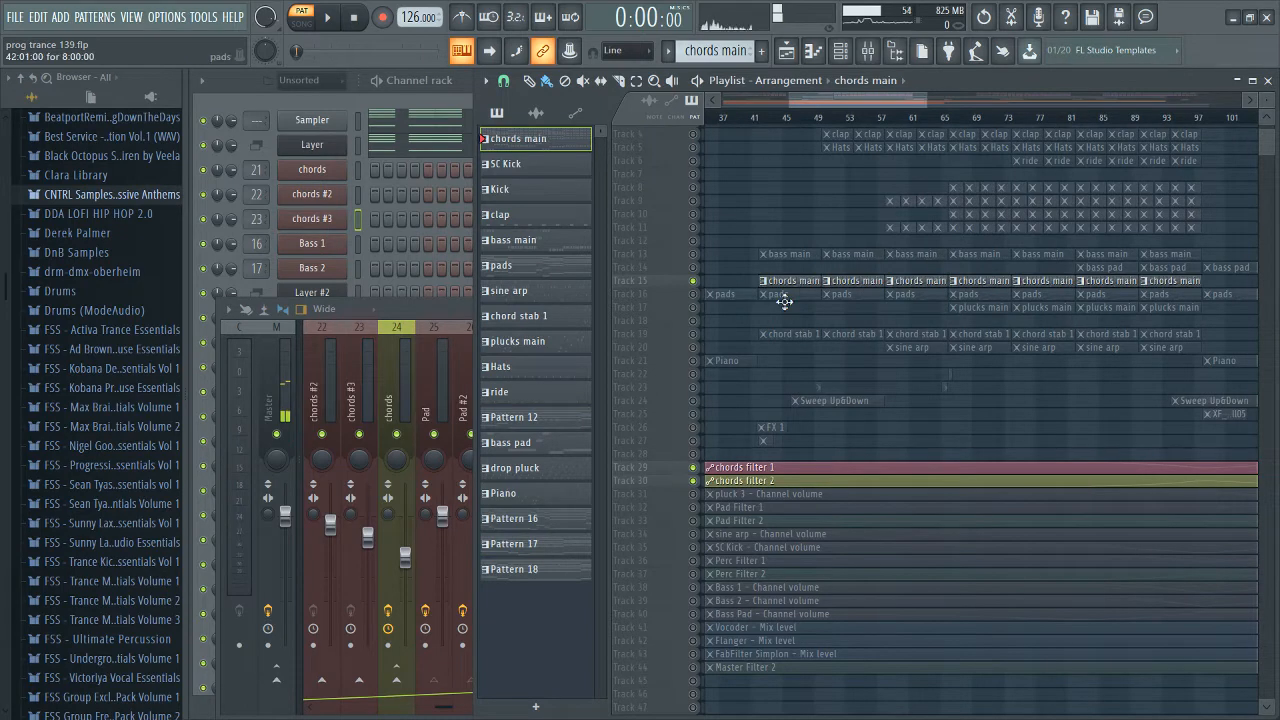
left_click(785, 300)
scroll(803, 118, "down", 3)
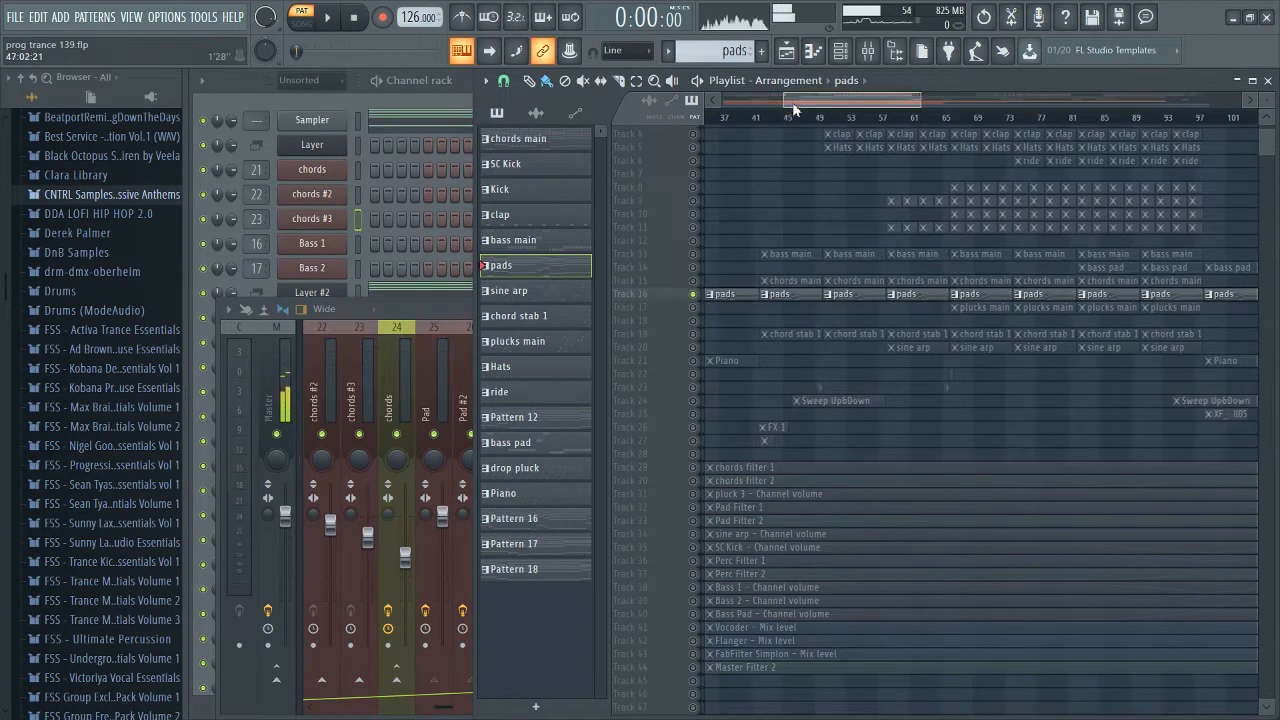
Step: Unmute the Pad Filter 1 and Pad Filter 2 automation tracks and audition the pads from bar 34 in song mode
scroll(966, 210, "up", 1)
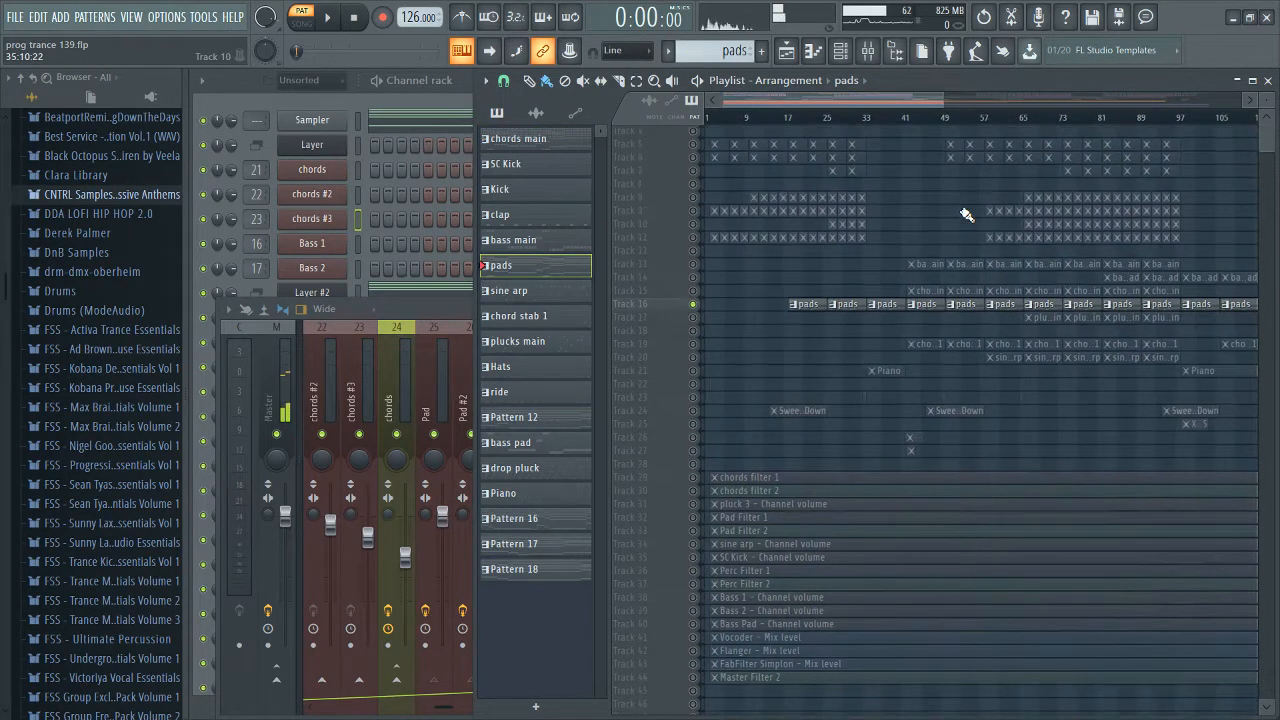
scroll(920, 214, "down", 4)
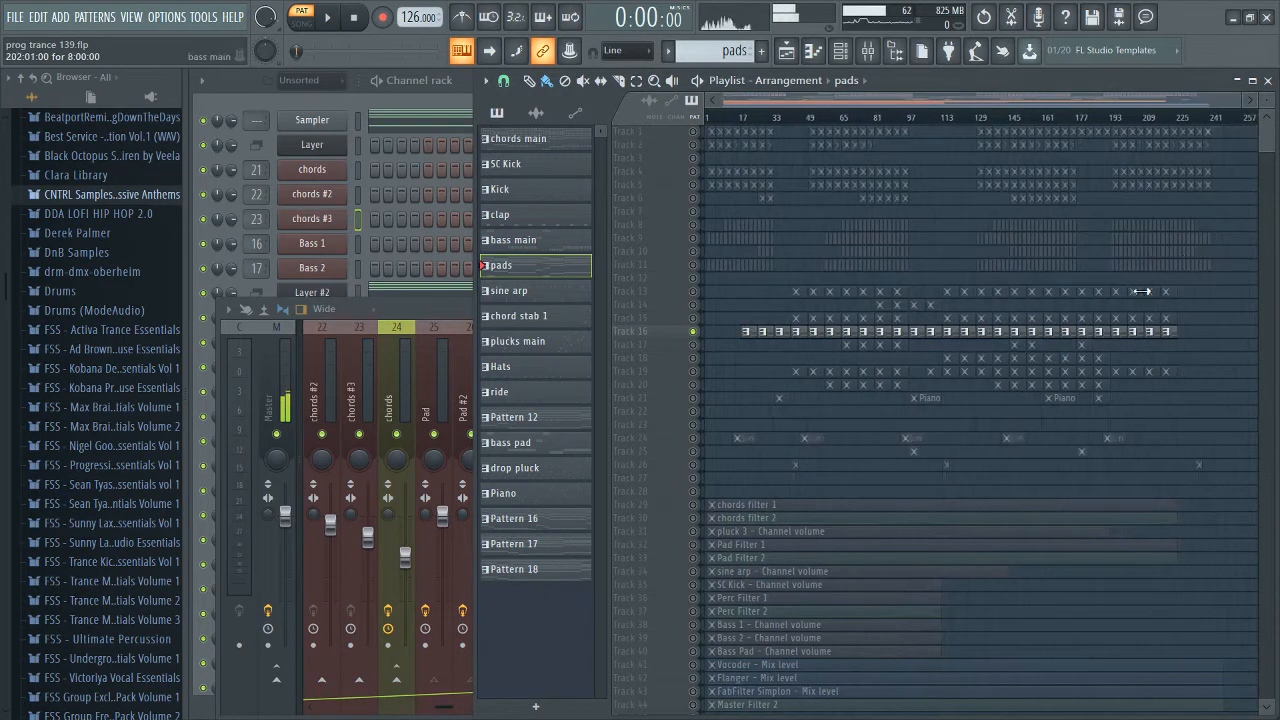
scroll(843, 251, "down", 2)
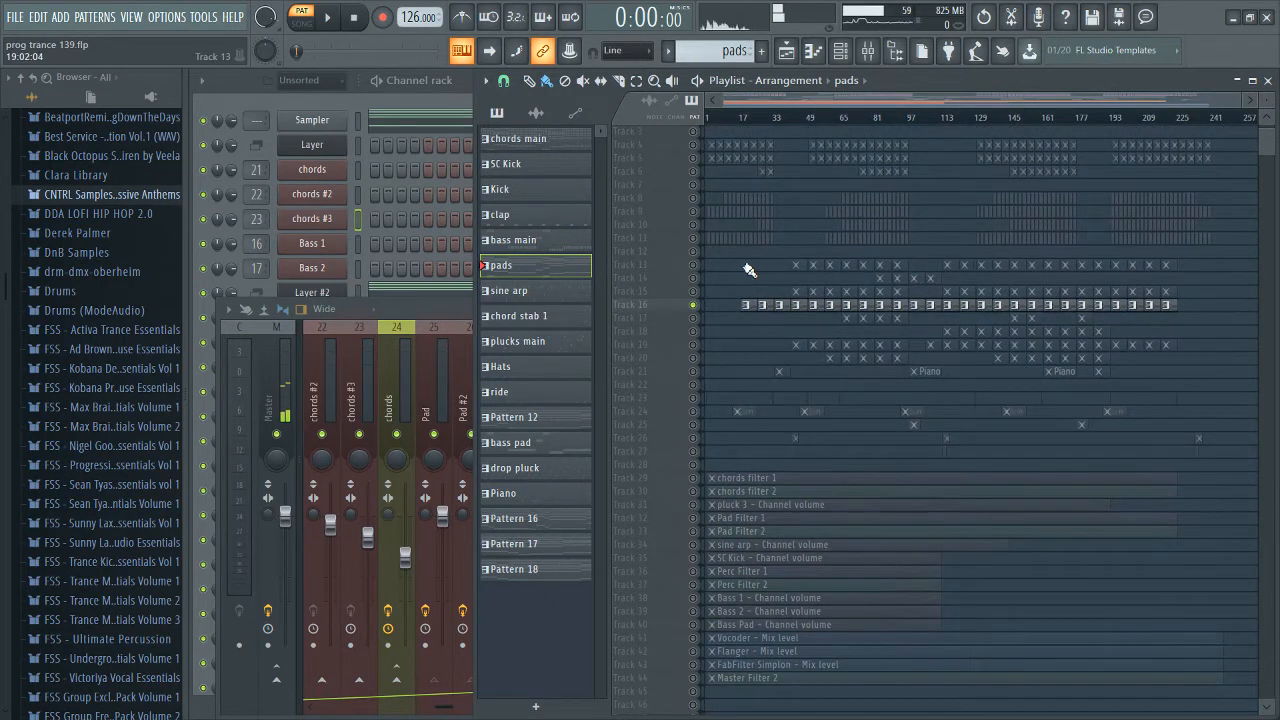
scroll(809, 250, "up", 6)
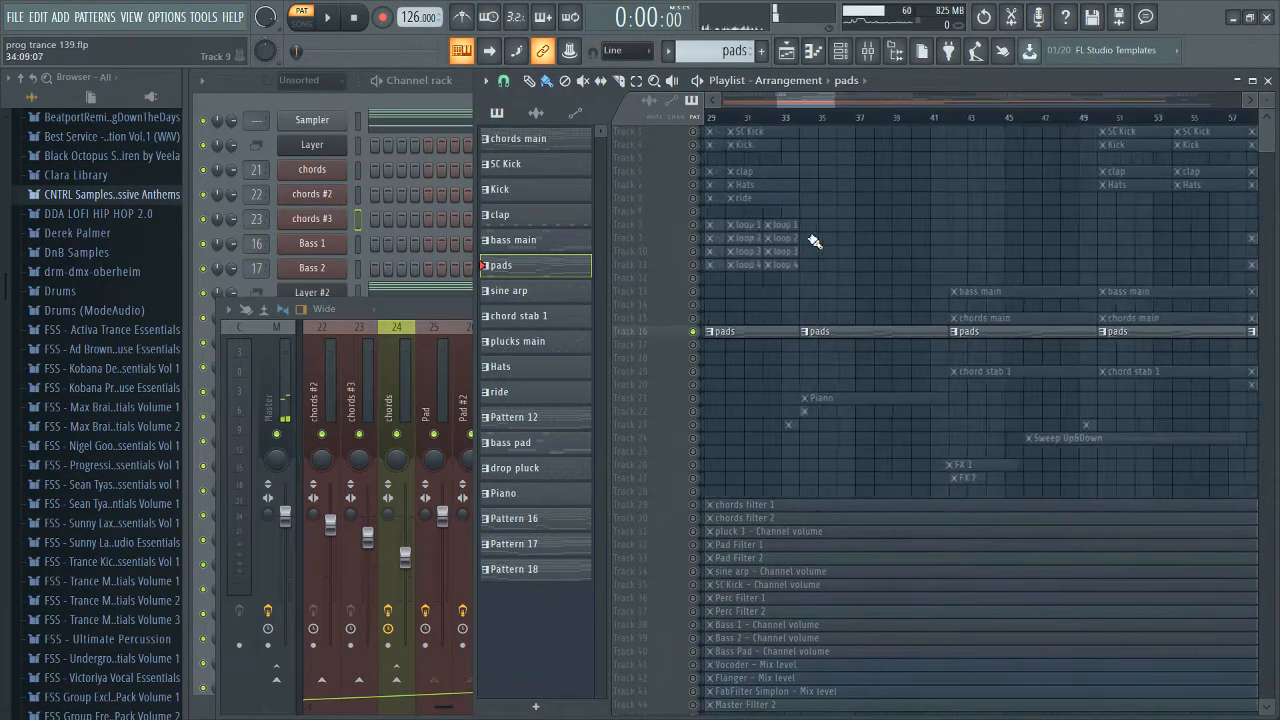
left_click(803, 118)
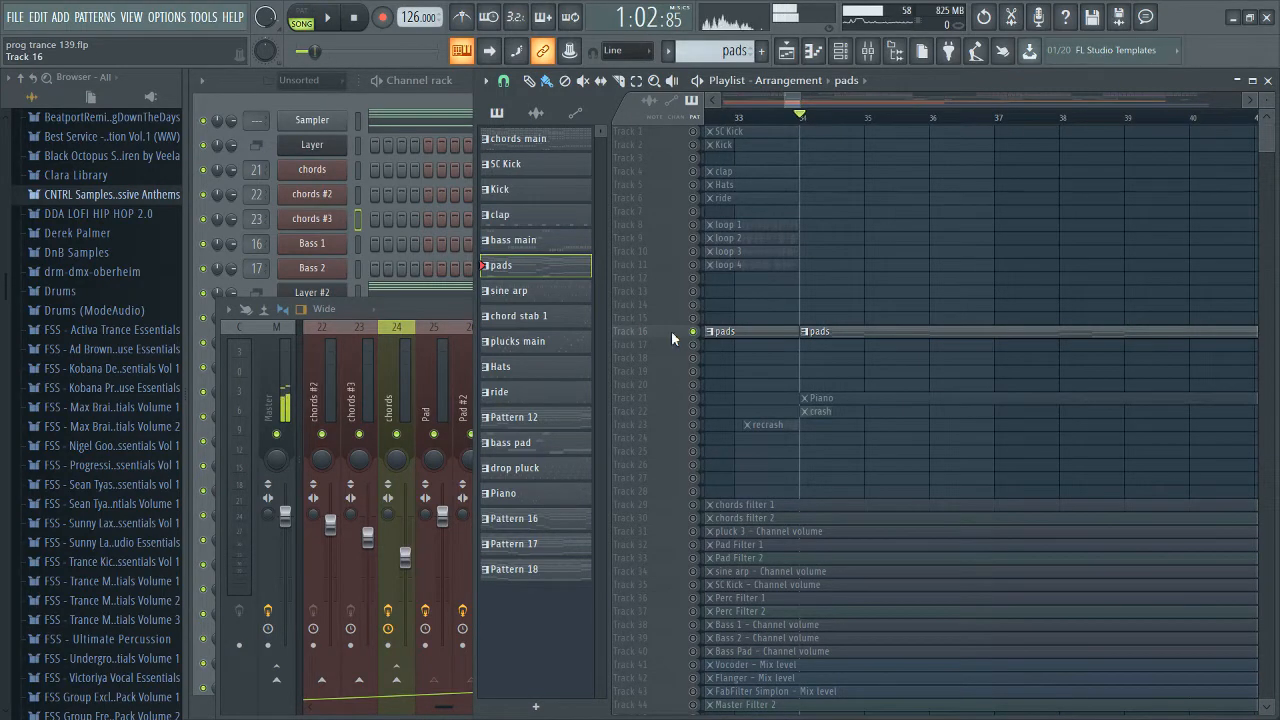
scroll(826, 408, "down", 3)
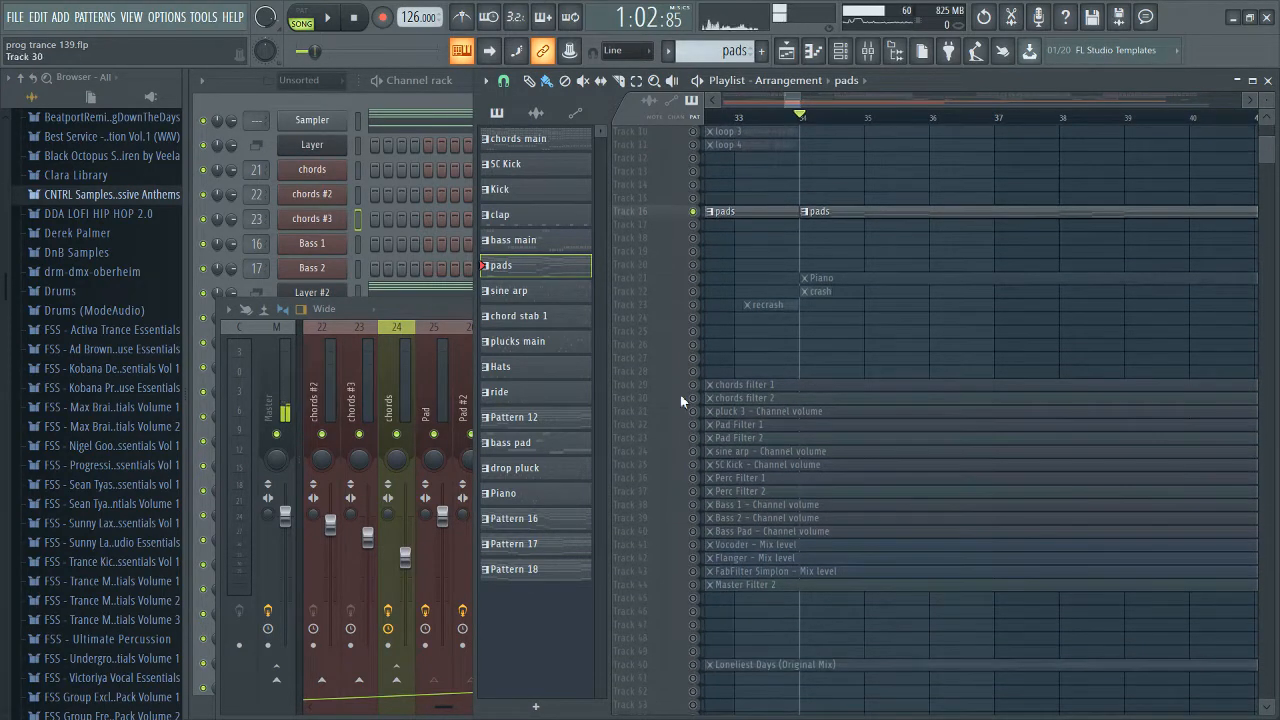
left_click_drag(693, 438, 693, 425)
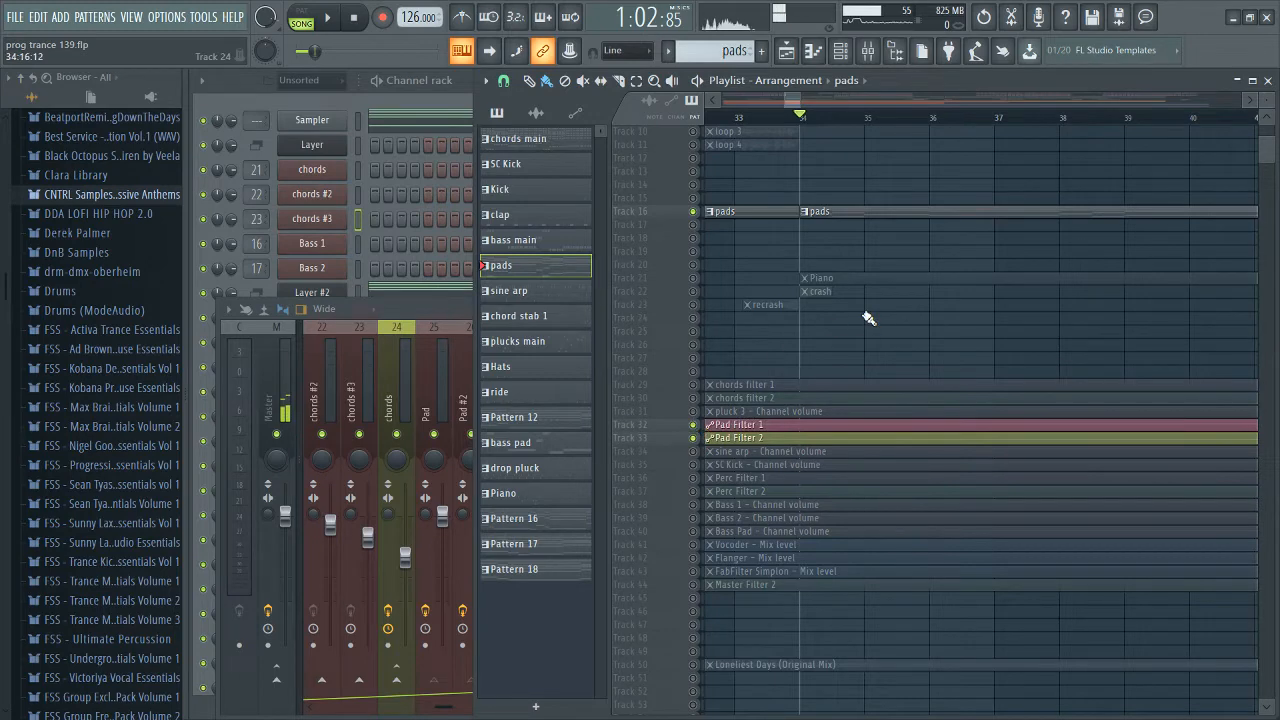
key("space")
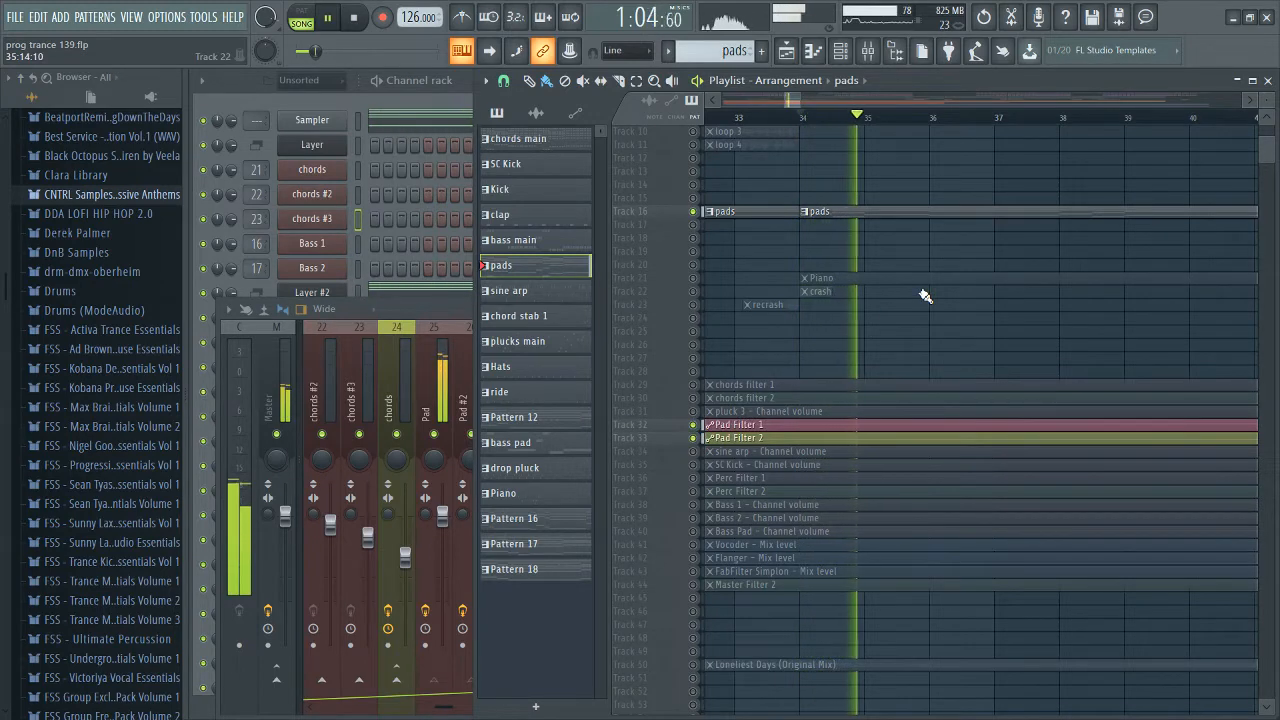
key("space")
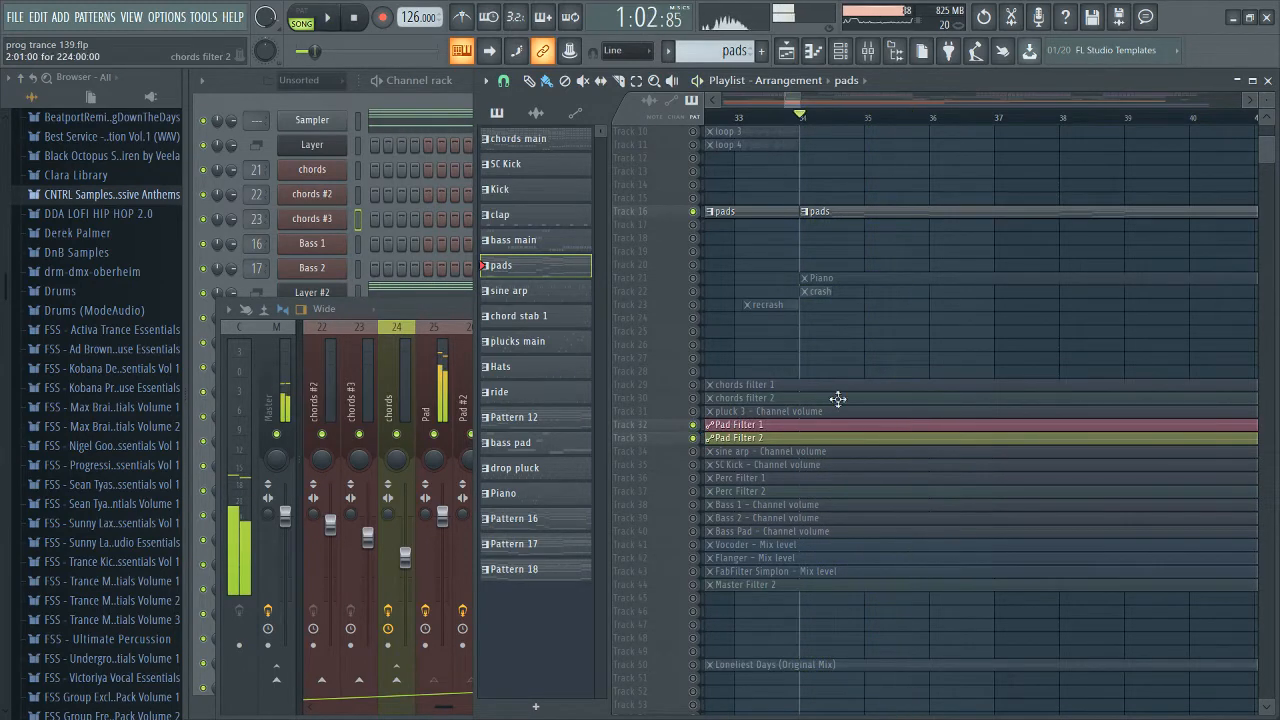
Step: Unmute the chords main and bass main tracks along with the chords filter 1 and chords filter 2 automation tracks
left_click_drag(799, 101, 843, 114)
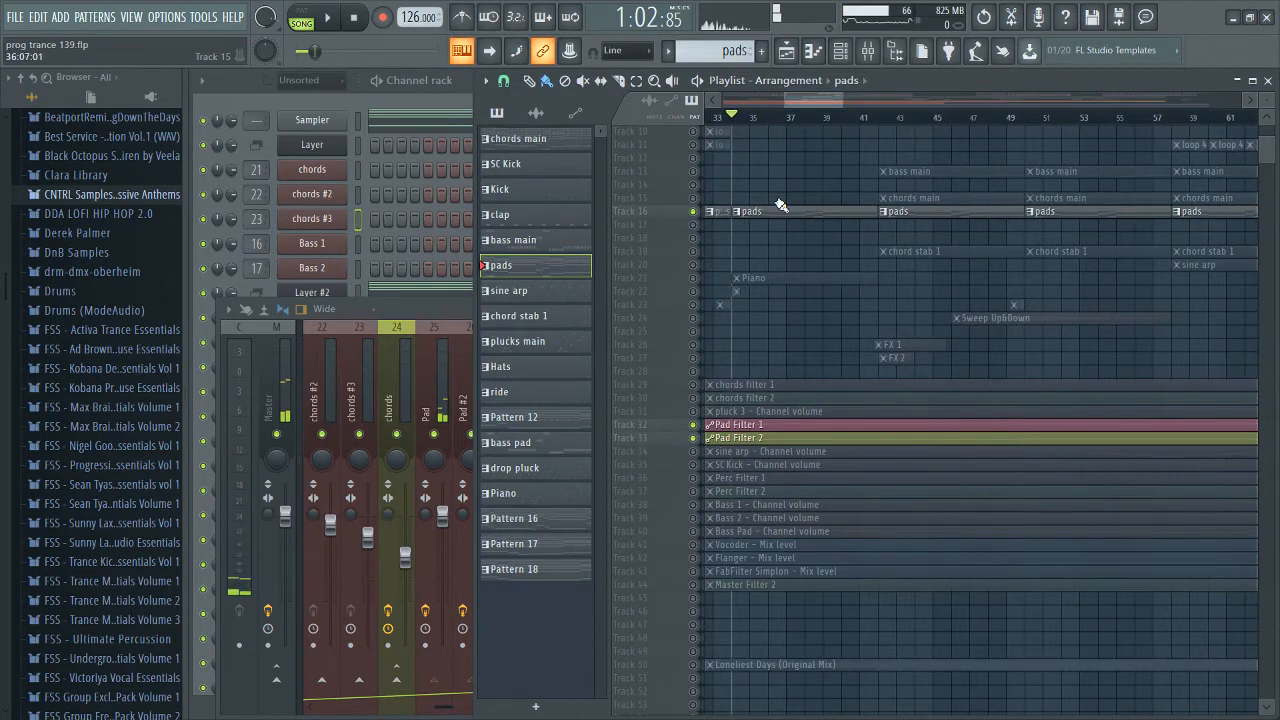
left_click(693, 198)
left_click(693, 171)
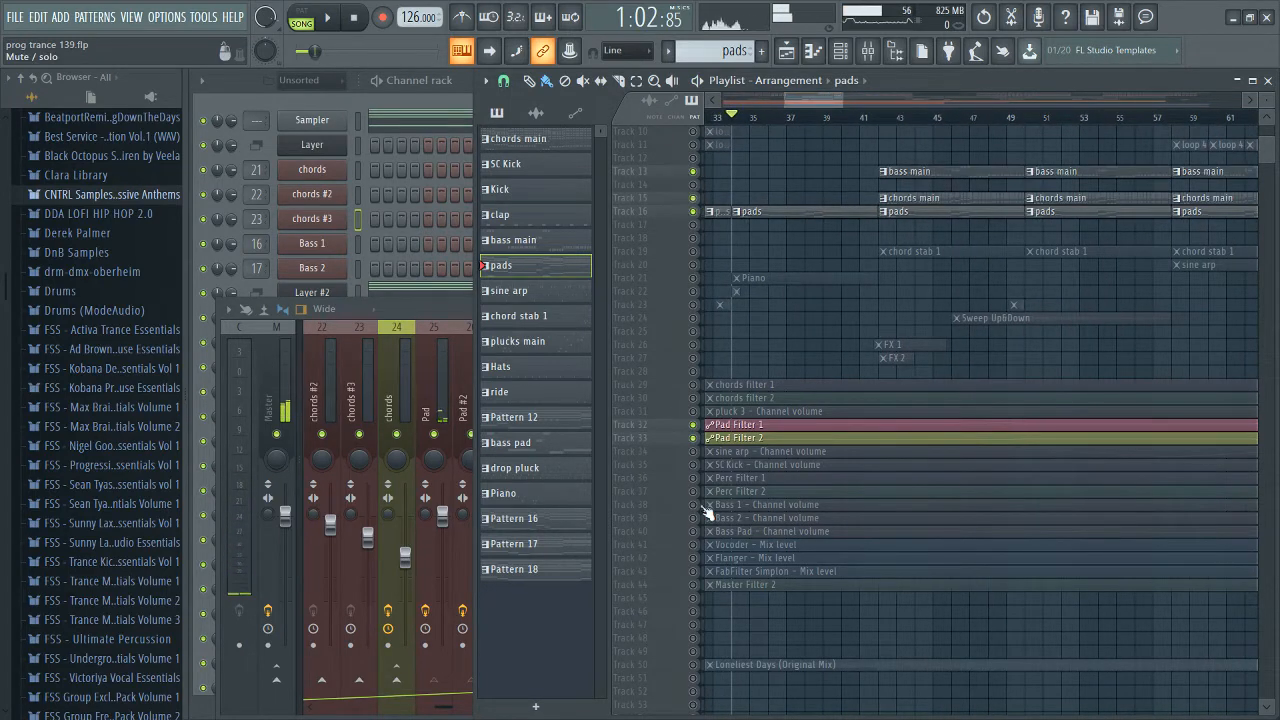
left_click(693, 385)
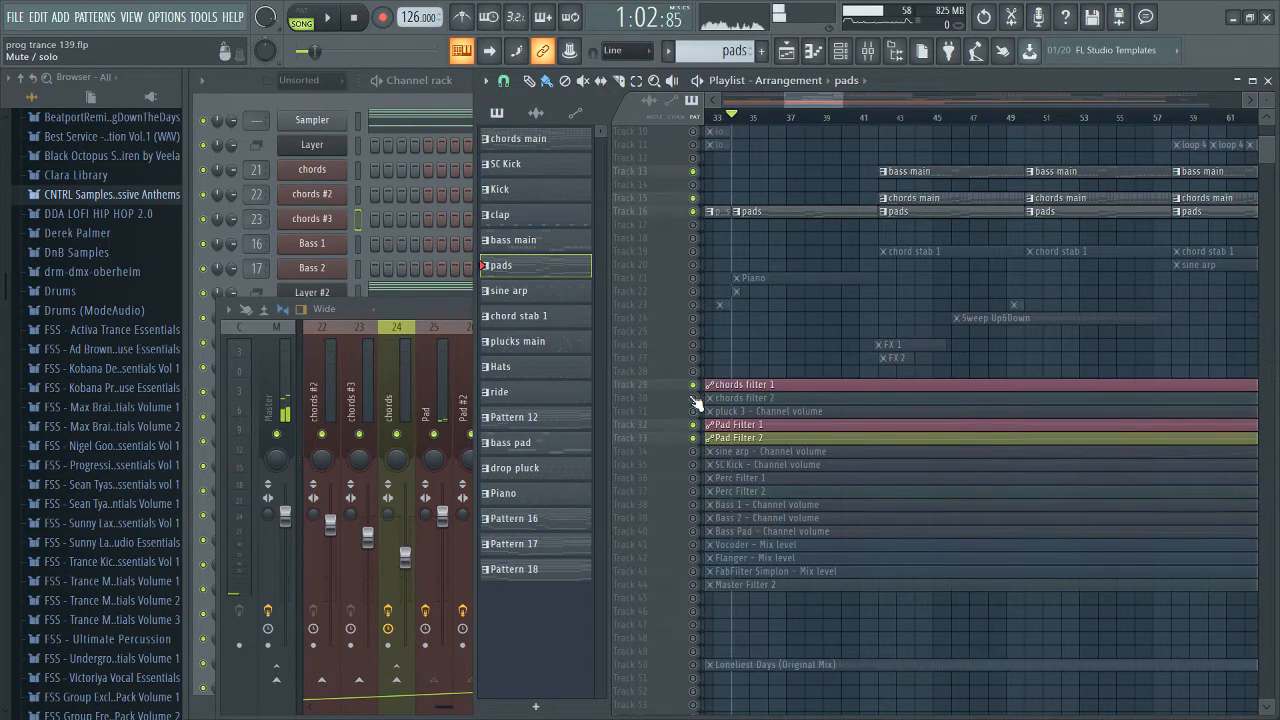
left_click(693, 398)
Step: Briefly play the chords, bass and pads together from bar 42
left_click(880, 117)
key("space")
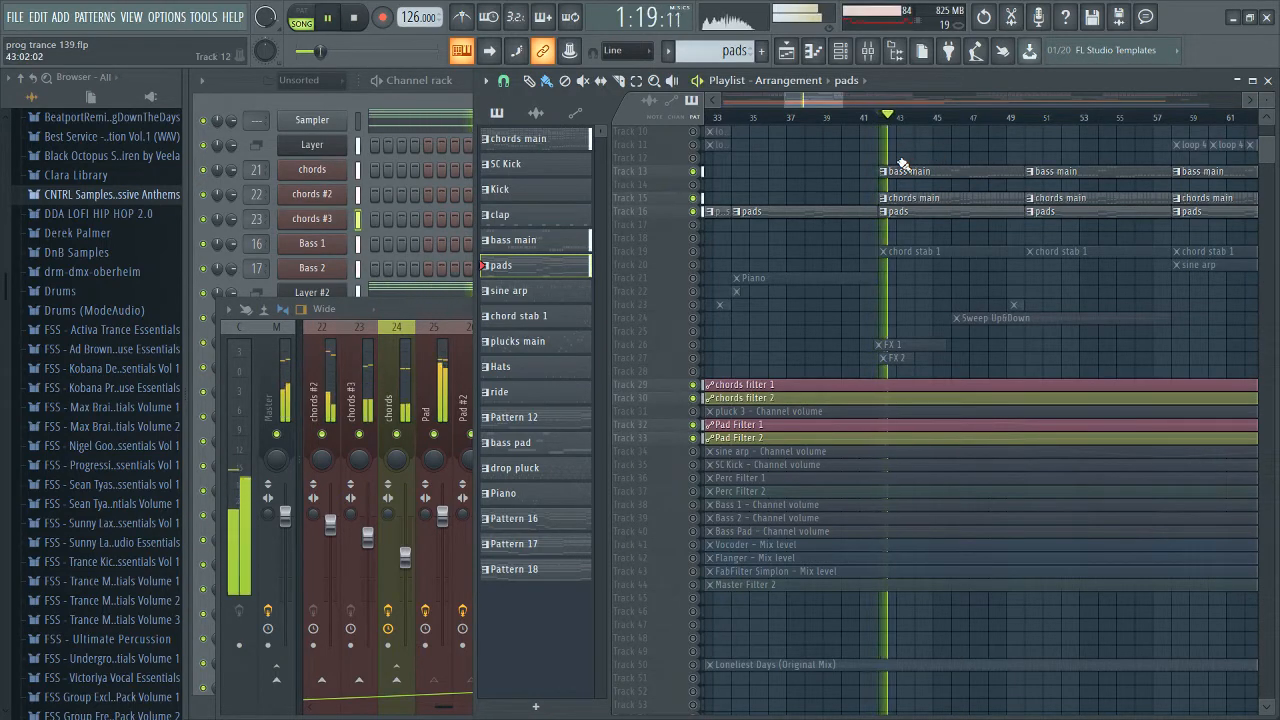
key("space")
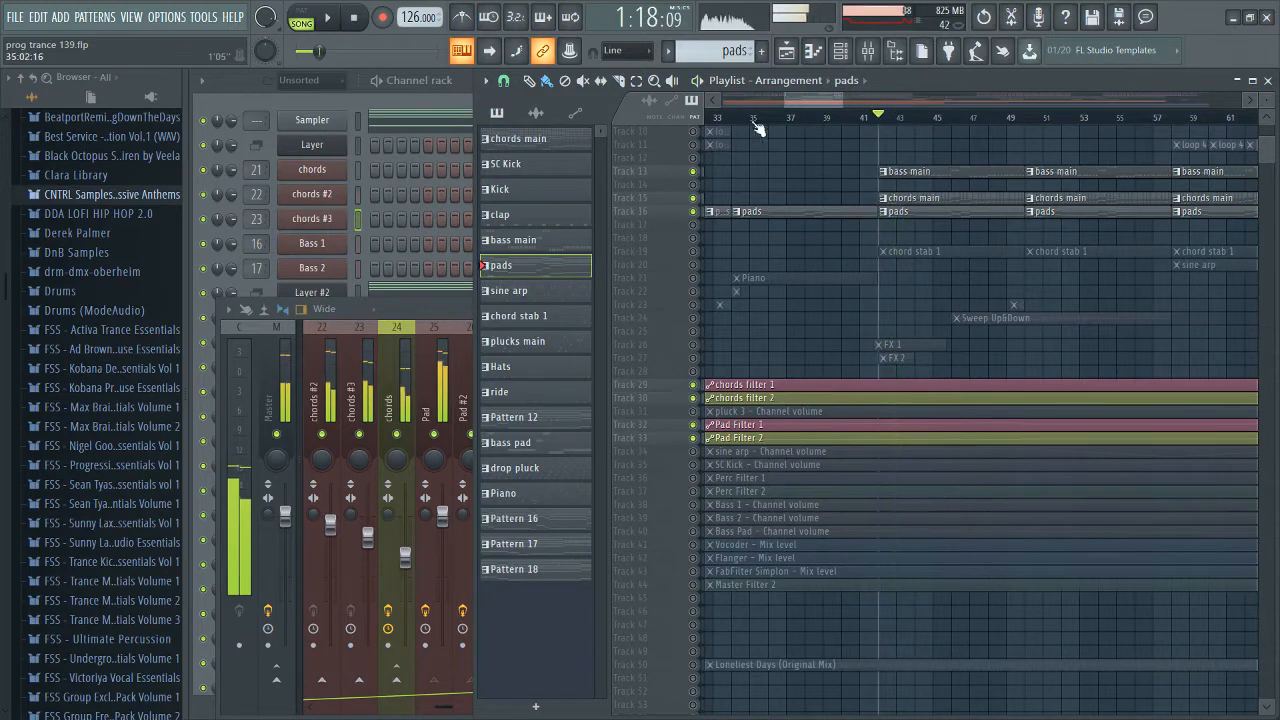
Step: Move the playhead to bar 34 and restore all muted playlist tracks to active
left_click(733, 118)
right_click(694, 212)
right_click(694, 212)
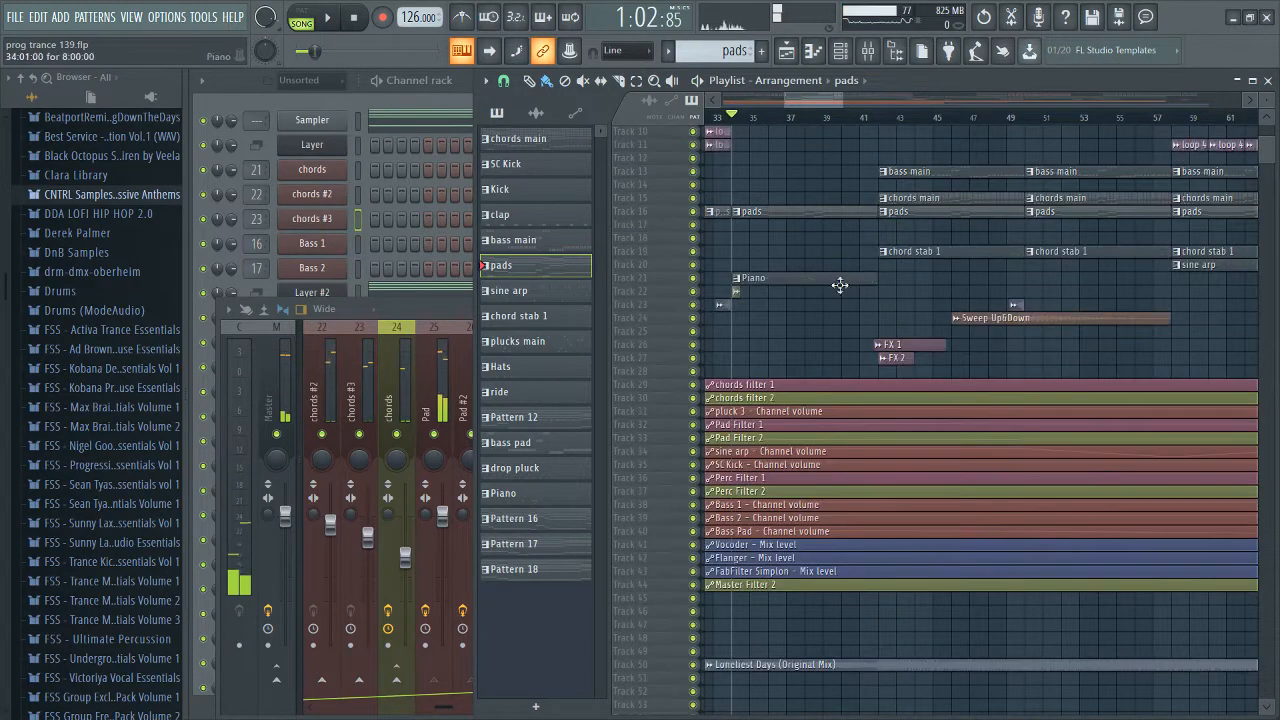
scroll(840, 282, "up", 1)
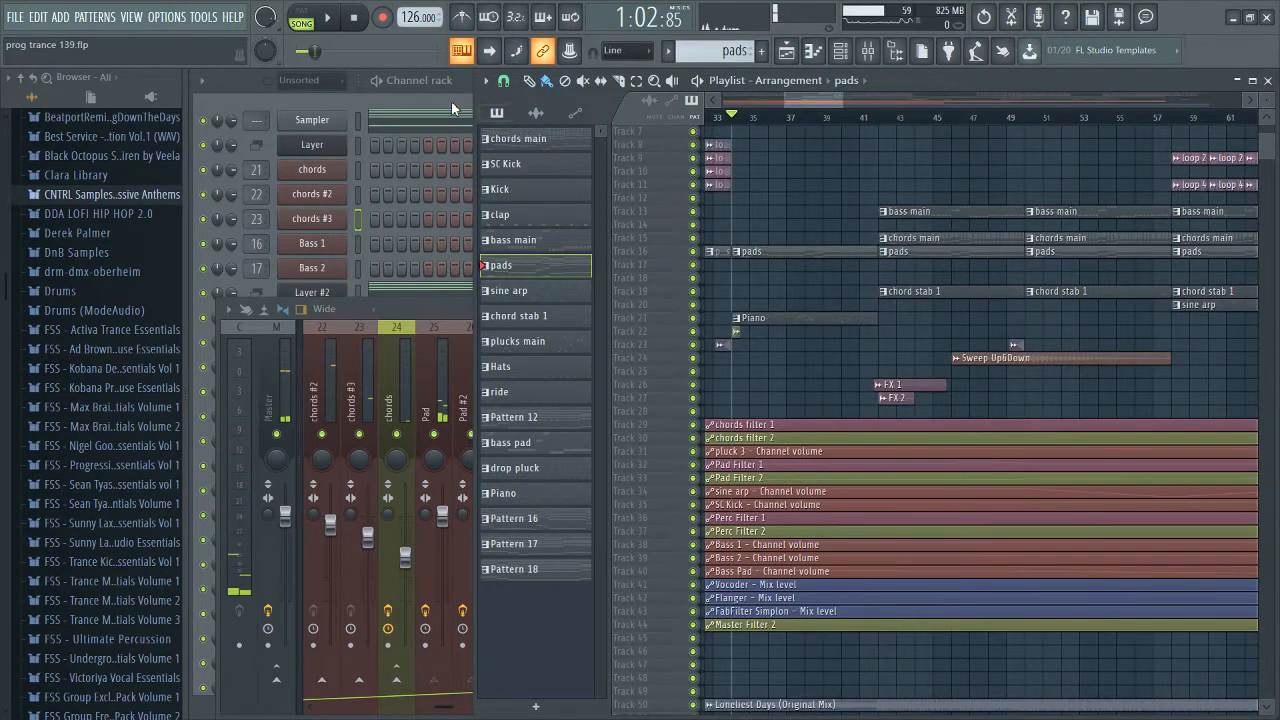
Step: Examine the Fruity parametric EQ 2 curve on the Pads mixer track, then close the EQ
key("F6")
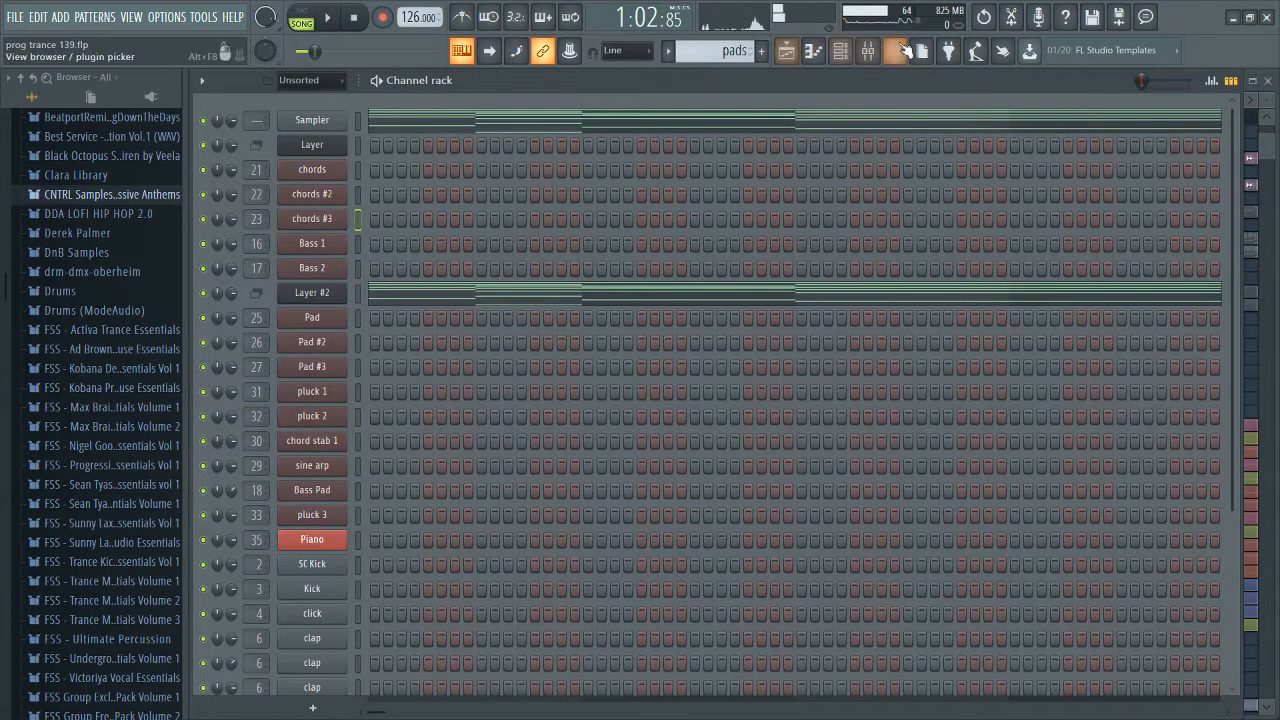
left_click(868, 50)
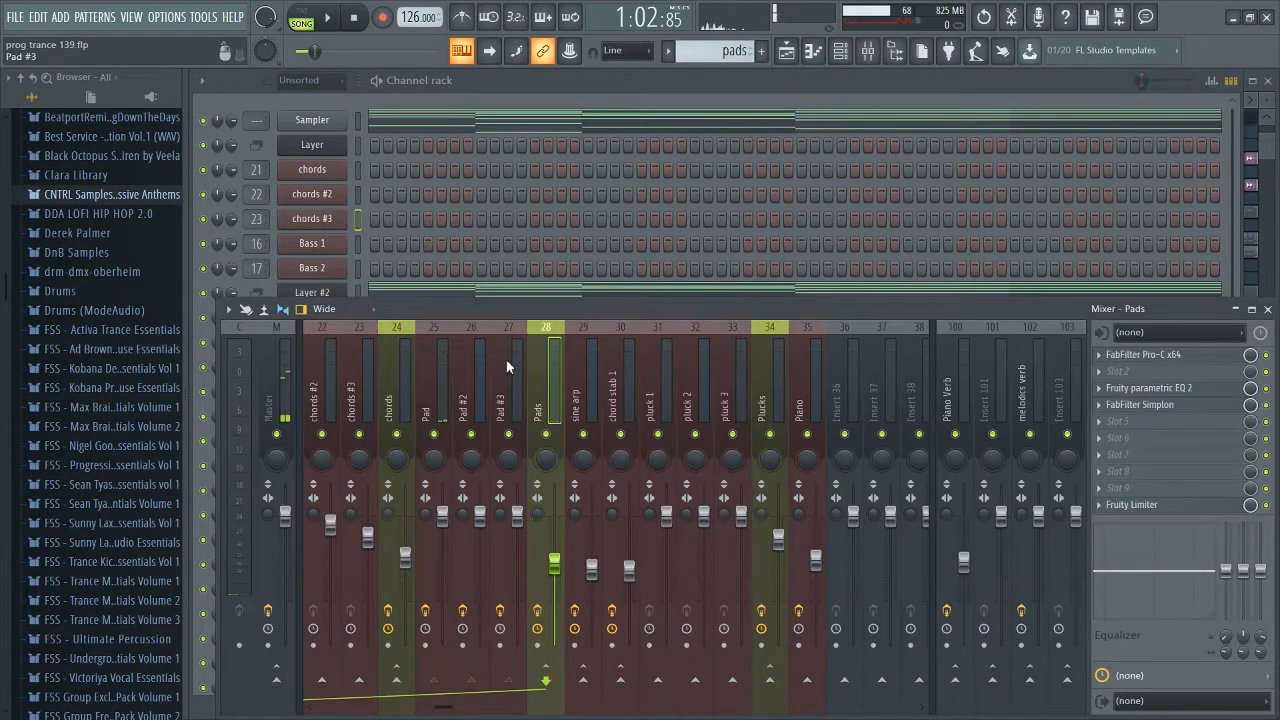
scroll(506, 367, "up", 3)
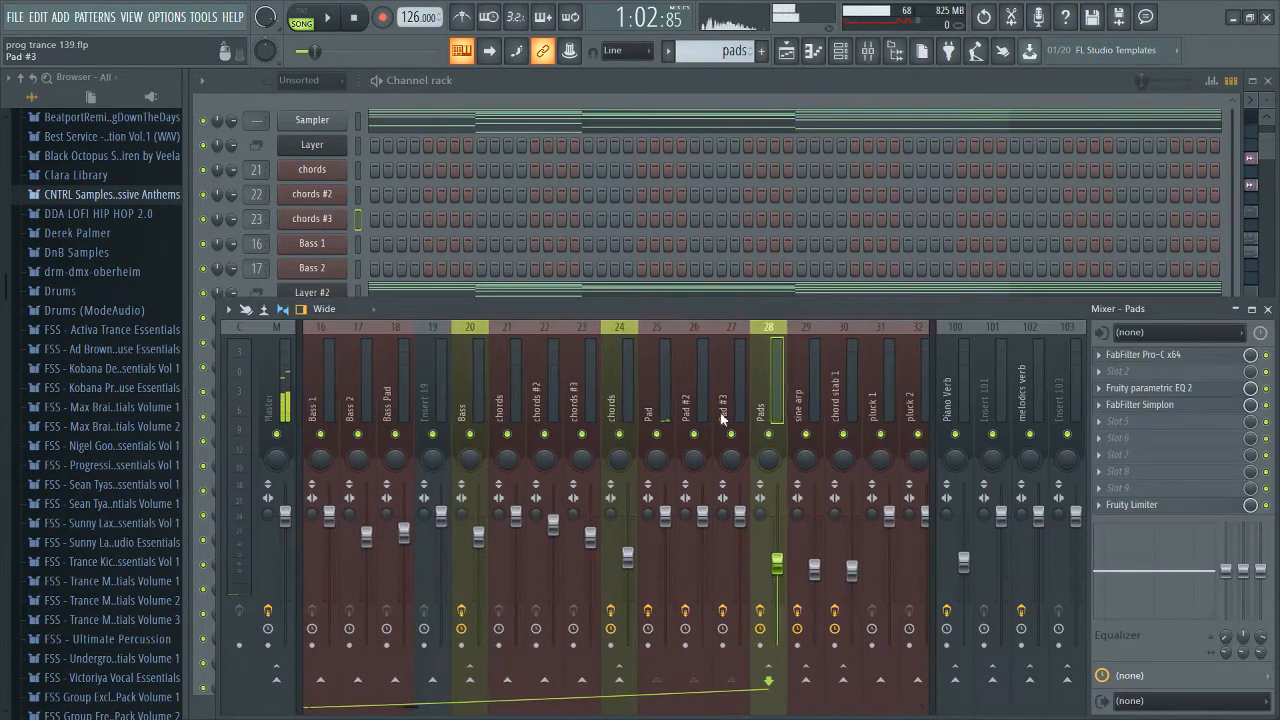
left_click(1155, 390)
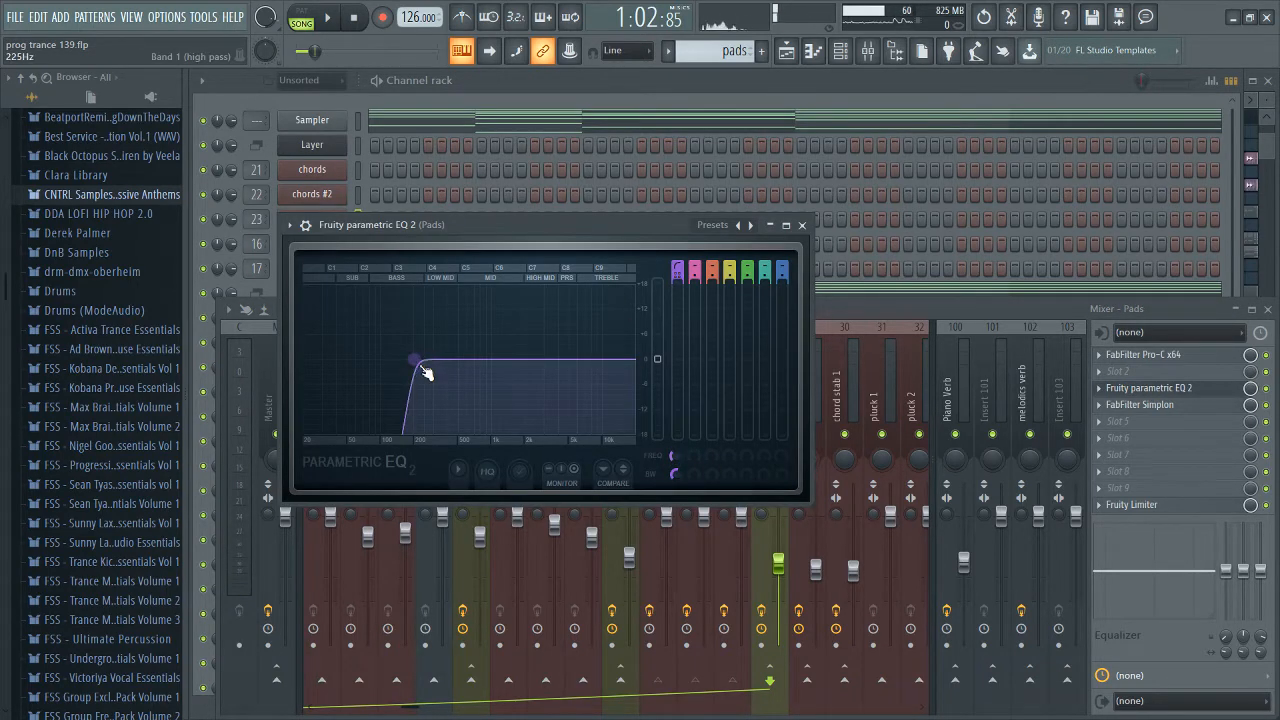
left_click(1160, 390)
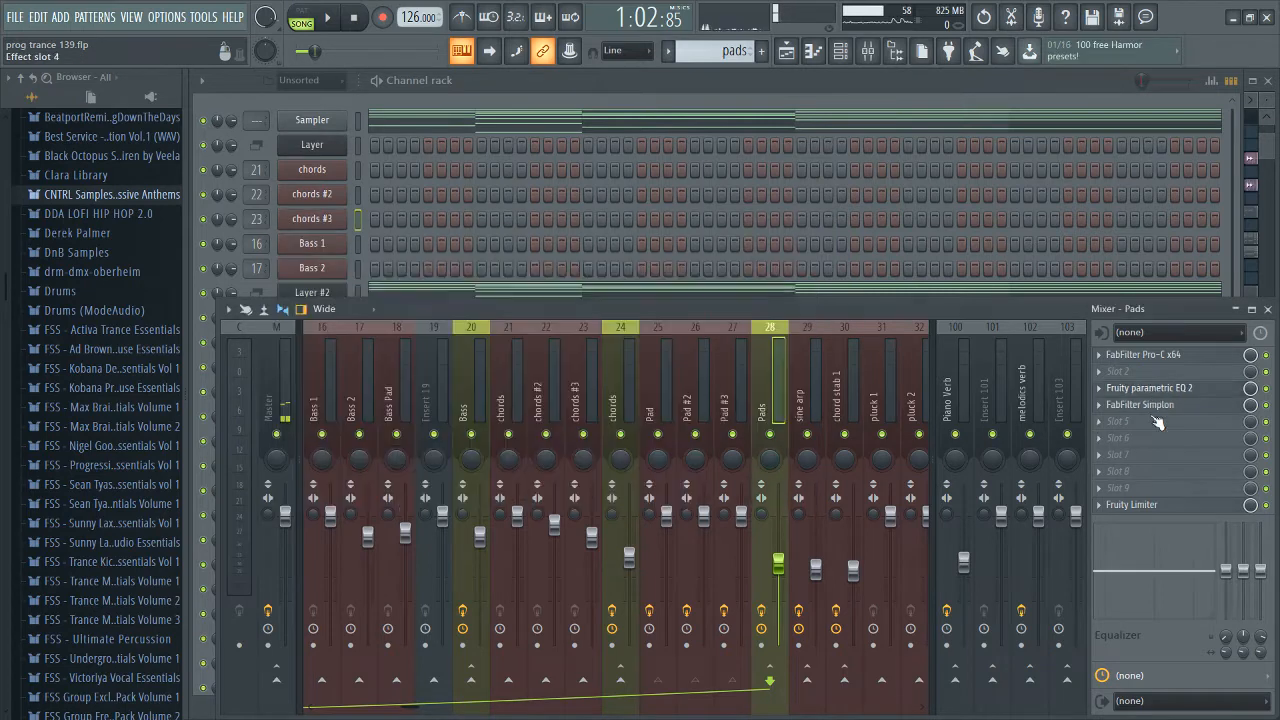
Step: Examine the two filters in FabFilter Simplon on the Pads mixer track, then return to the playlist
left_click(1140, 404)
left_click_drag(433, 251, 637, 280)
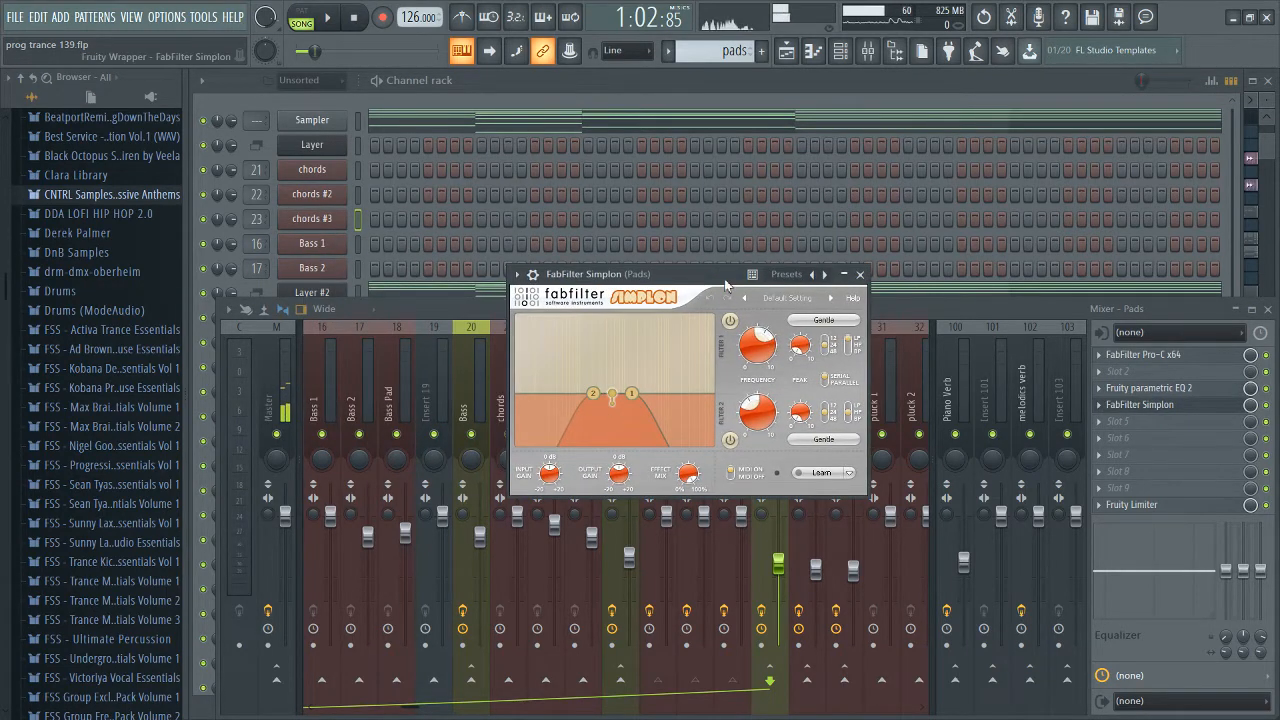
left_click_drag(728, 276, 731, 278)
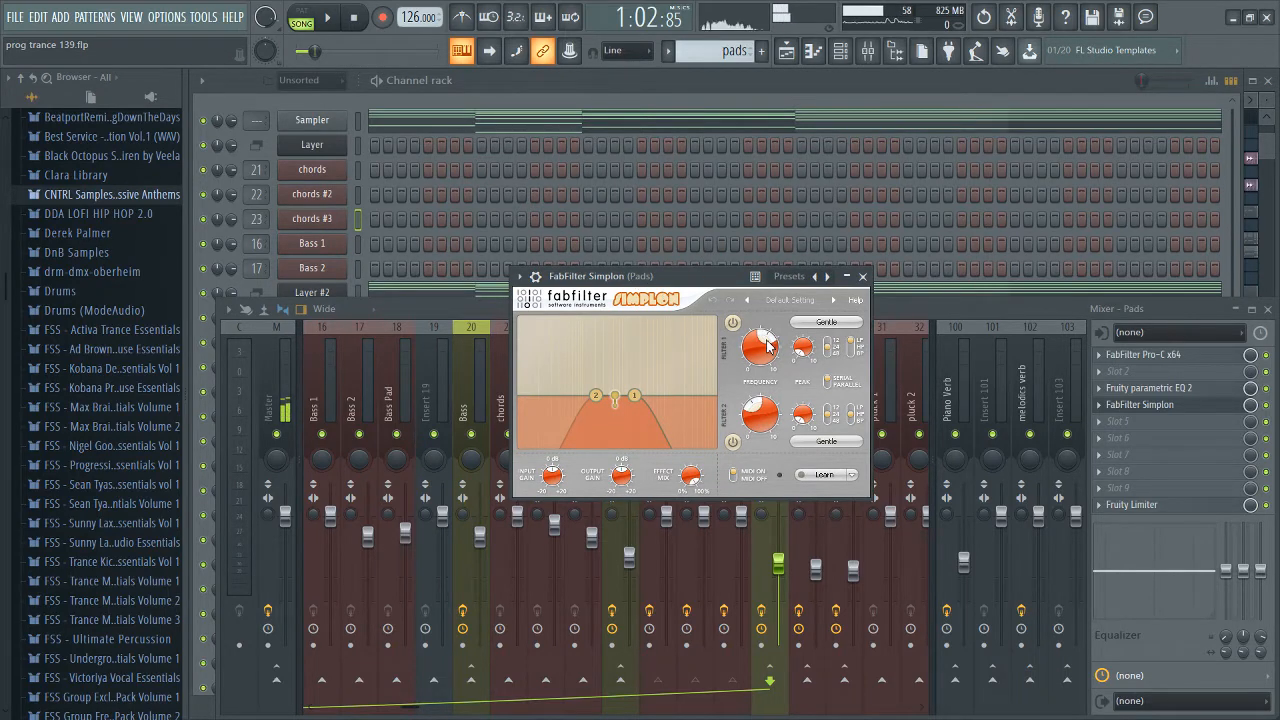
key("ctrl+z")
left_click(1267, 171)
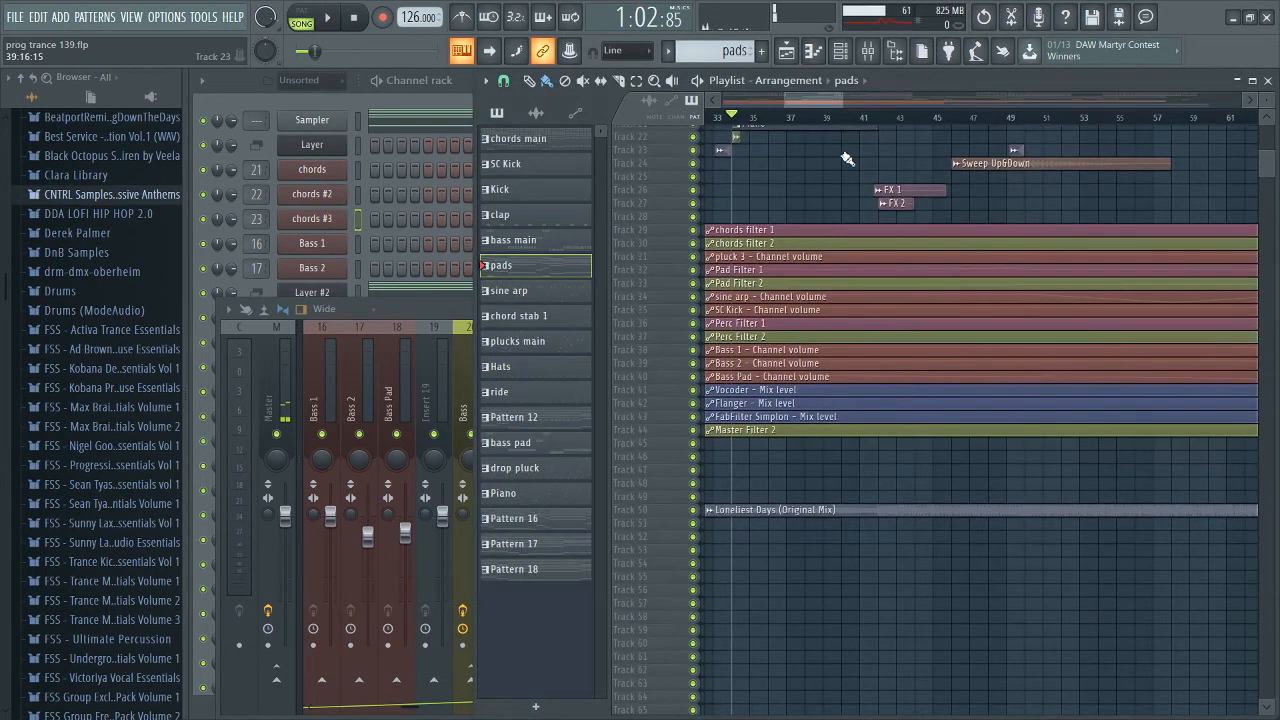
Step: Make the playlist tracks taller and play from bar 40 while watching the Pads track's FabFilter Simplon
left_click(838, 119)
left_click_drag(1267, 101, 1267, 88)
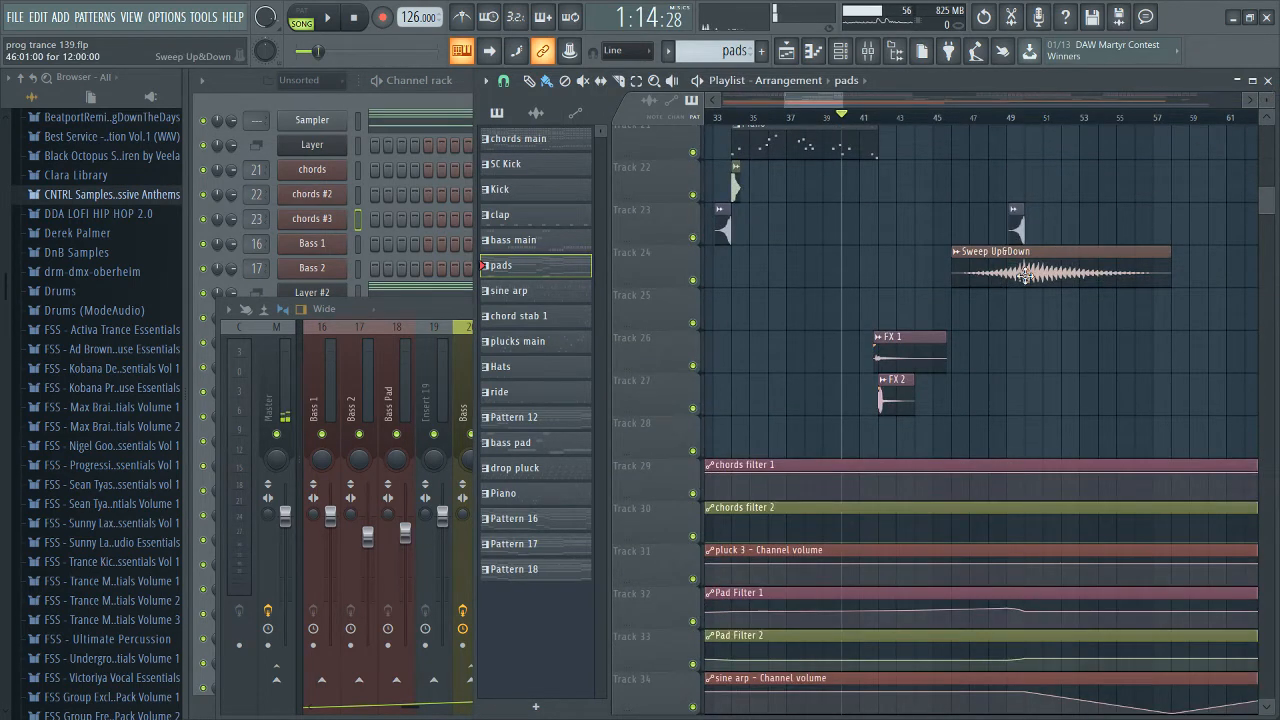
left_click(436, 306)
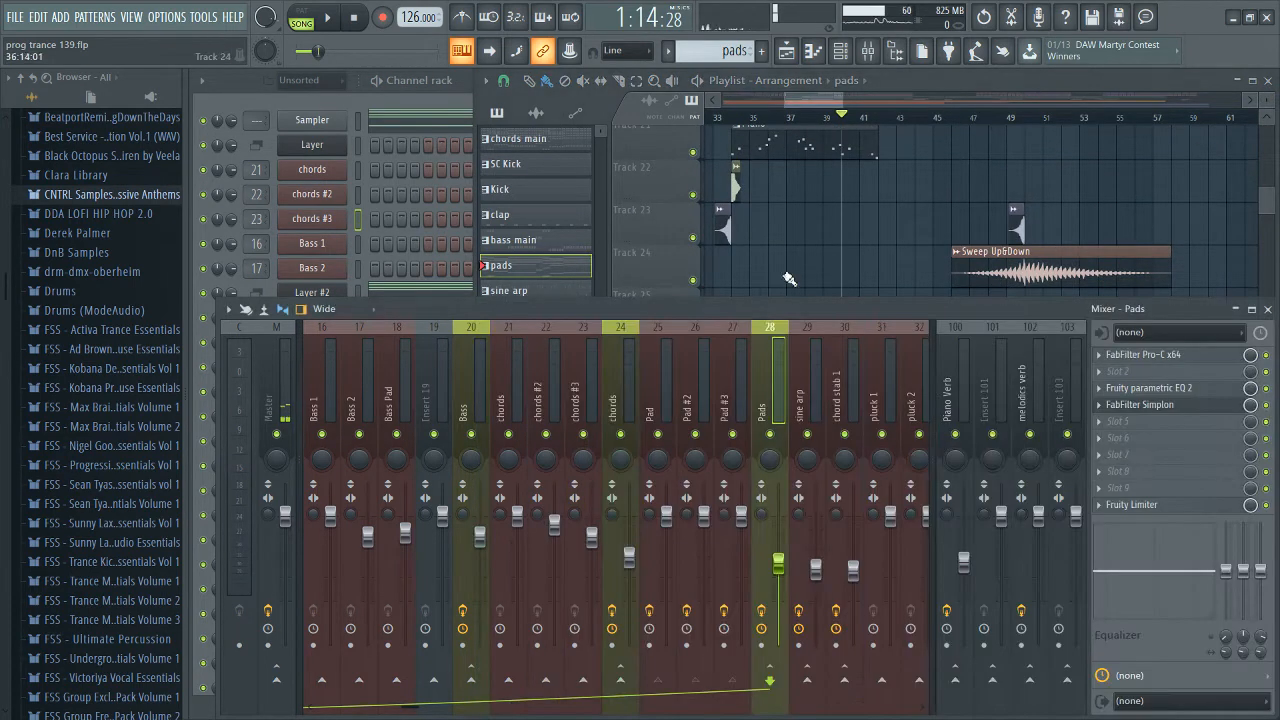
left_click(1150, 404)
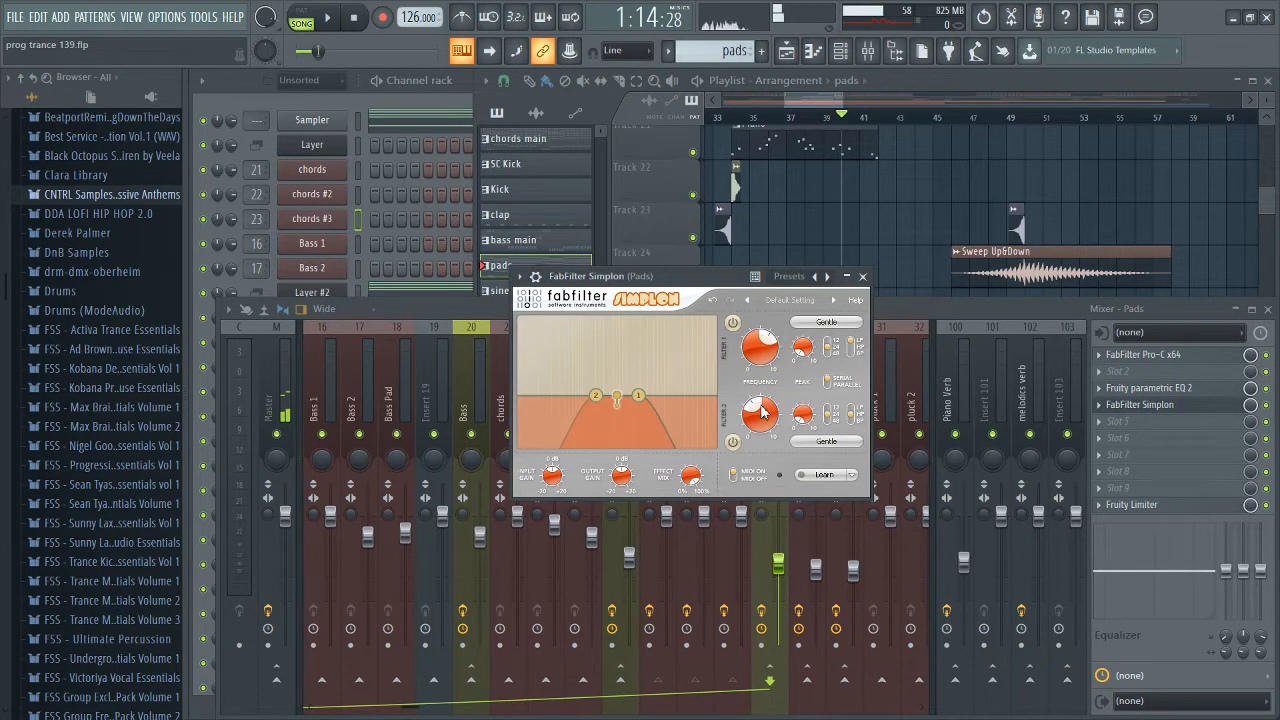
key("space")
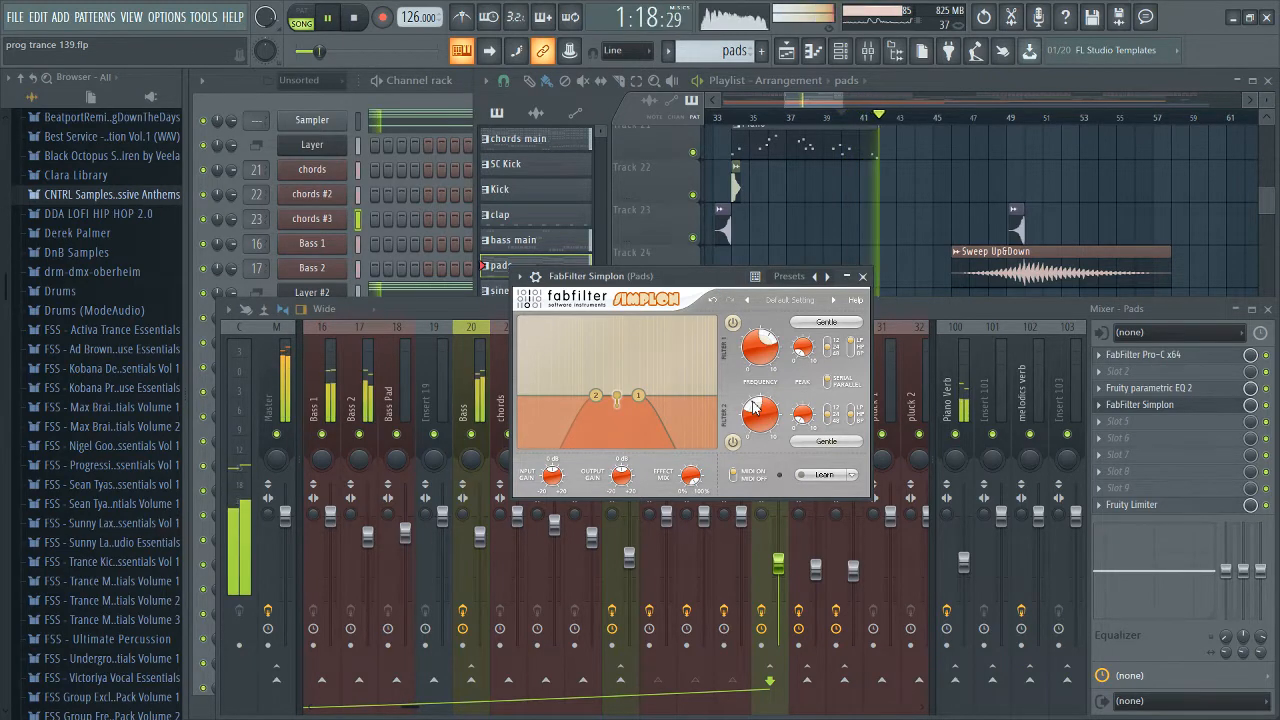
key("space")
Step: Solo the Loneliest Days (Original Mix) audio track in the playlist and play it from bar 40
right_click(929, 218)
scroll(923, 371, "down", 10)
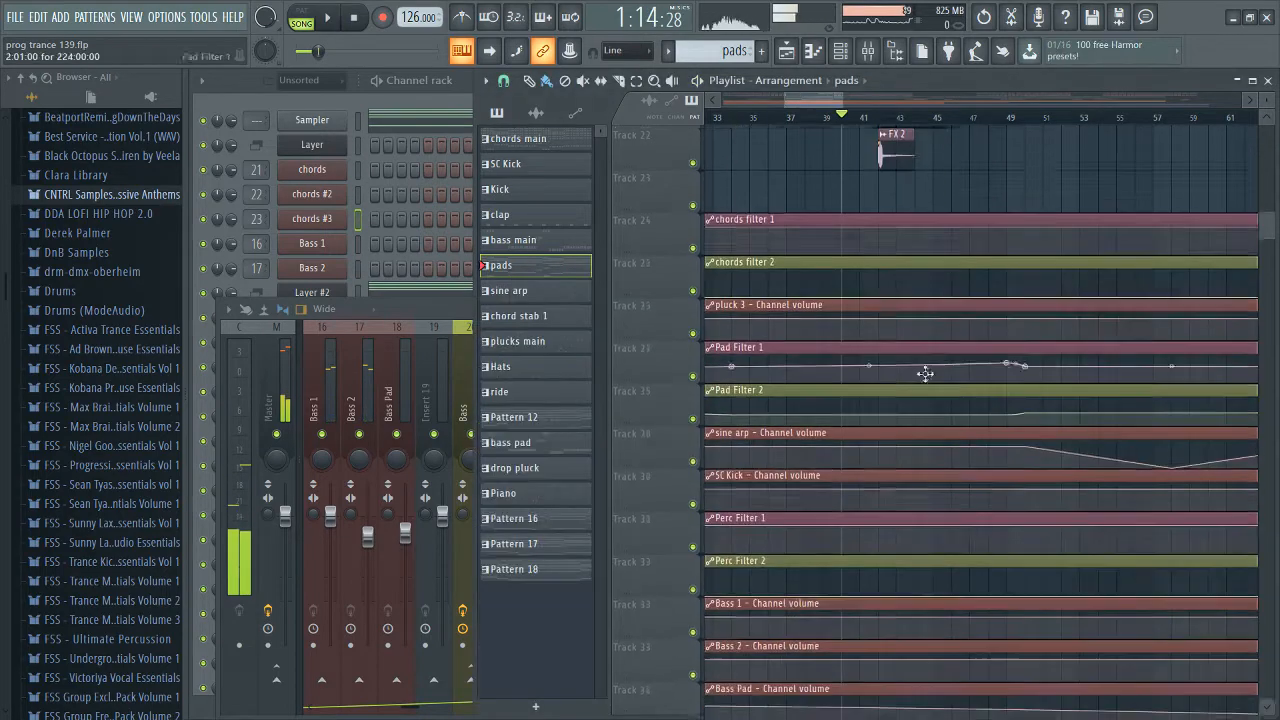
right_click(692, 451)
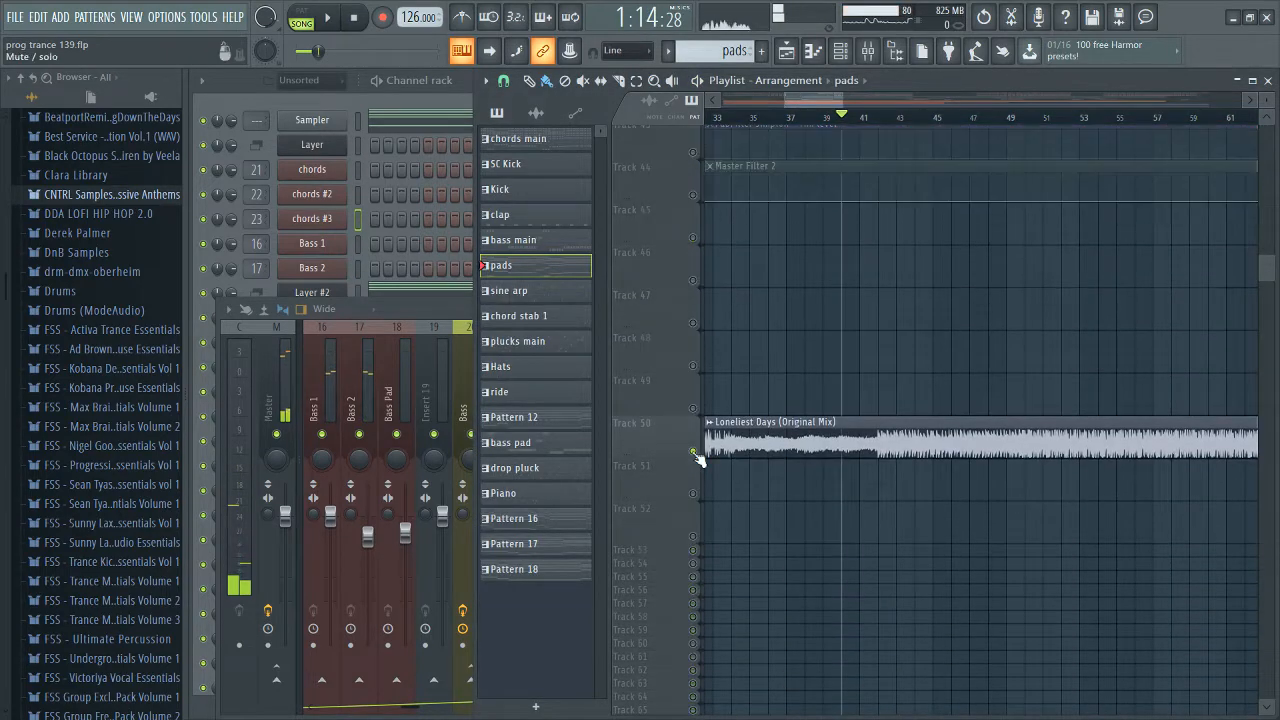
key("space")
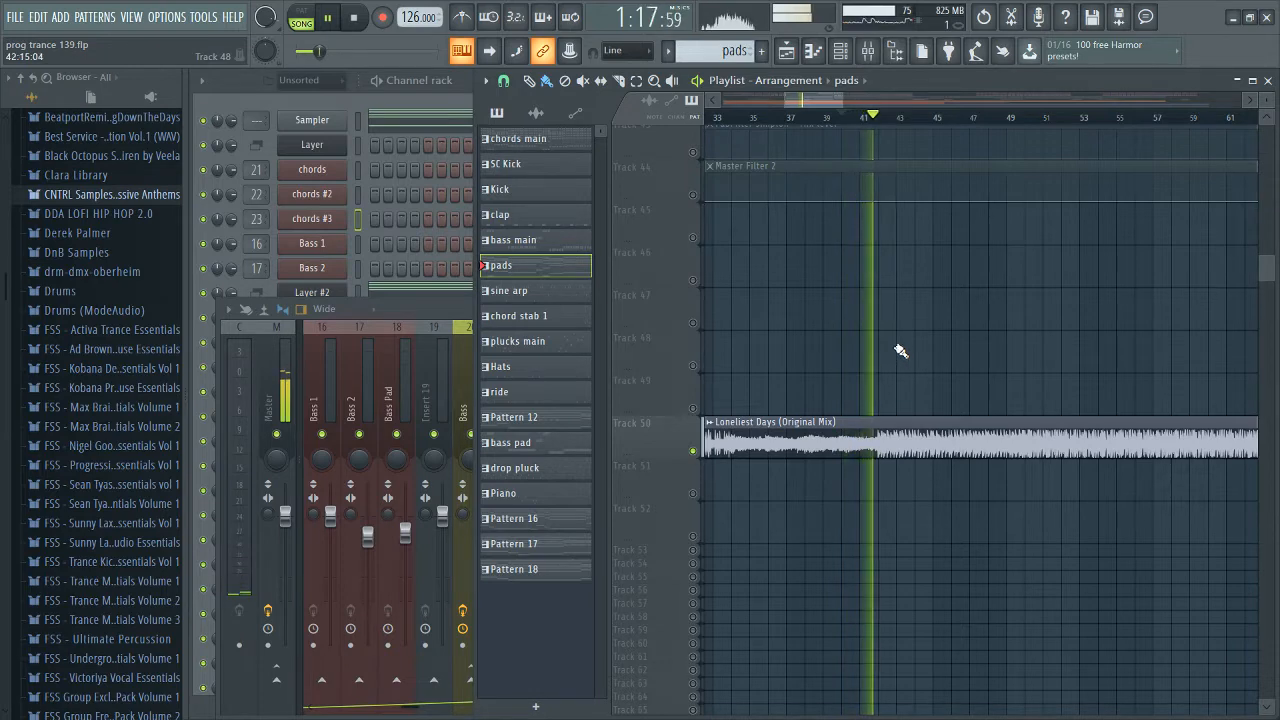
scroll(986, 355, "up", 2)
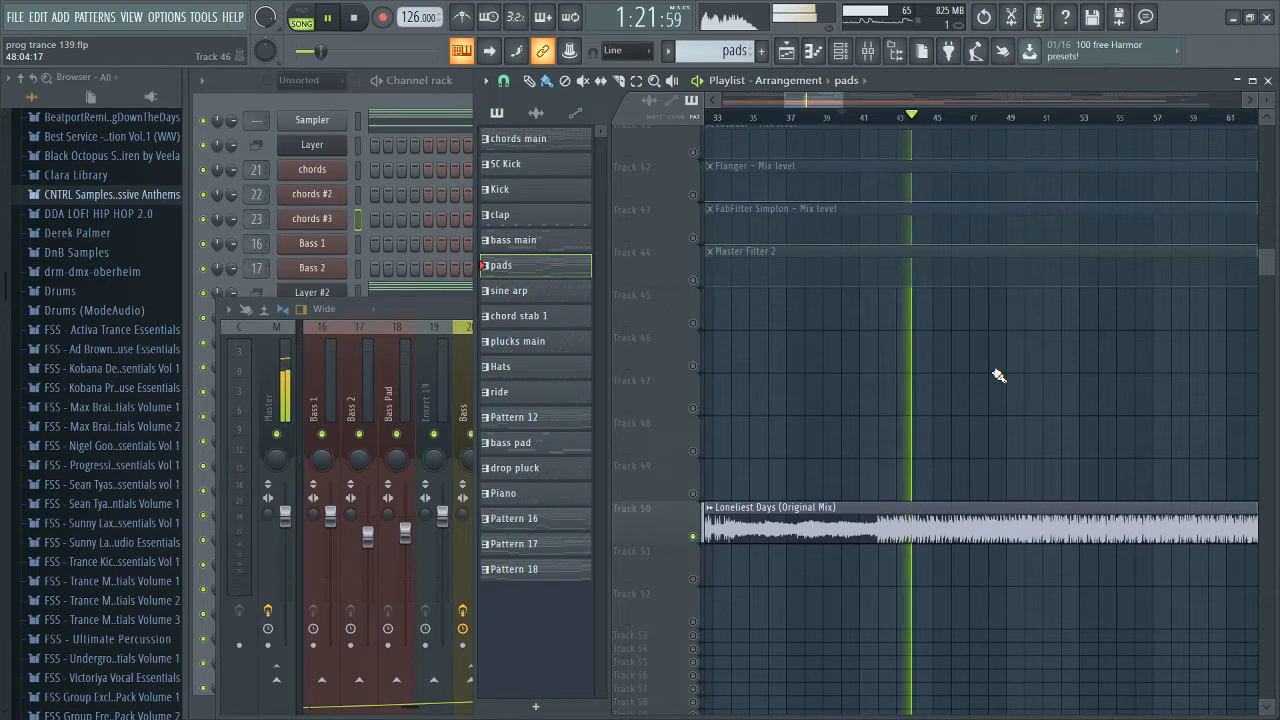
scroll(1000, 374, "up", 1)
scroll(1000, 374, "up", 10)
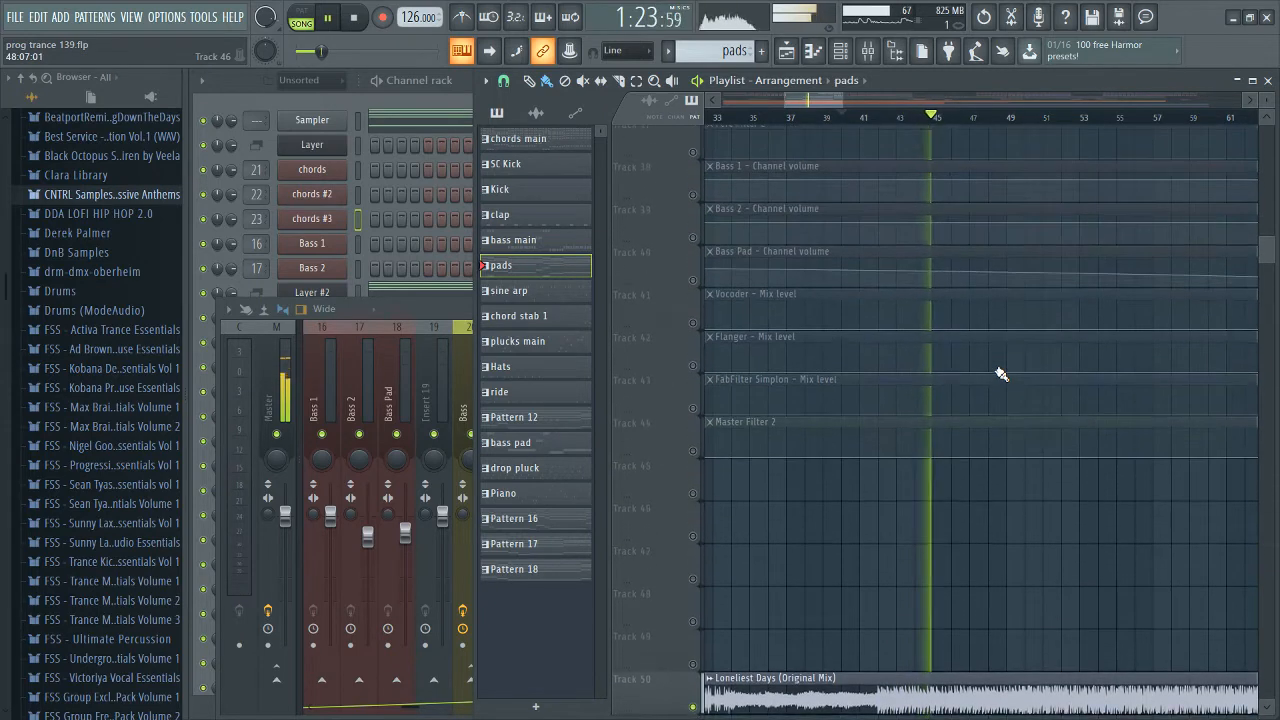
scroll(1000, 374, "up", 5)
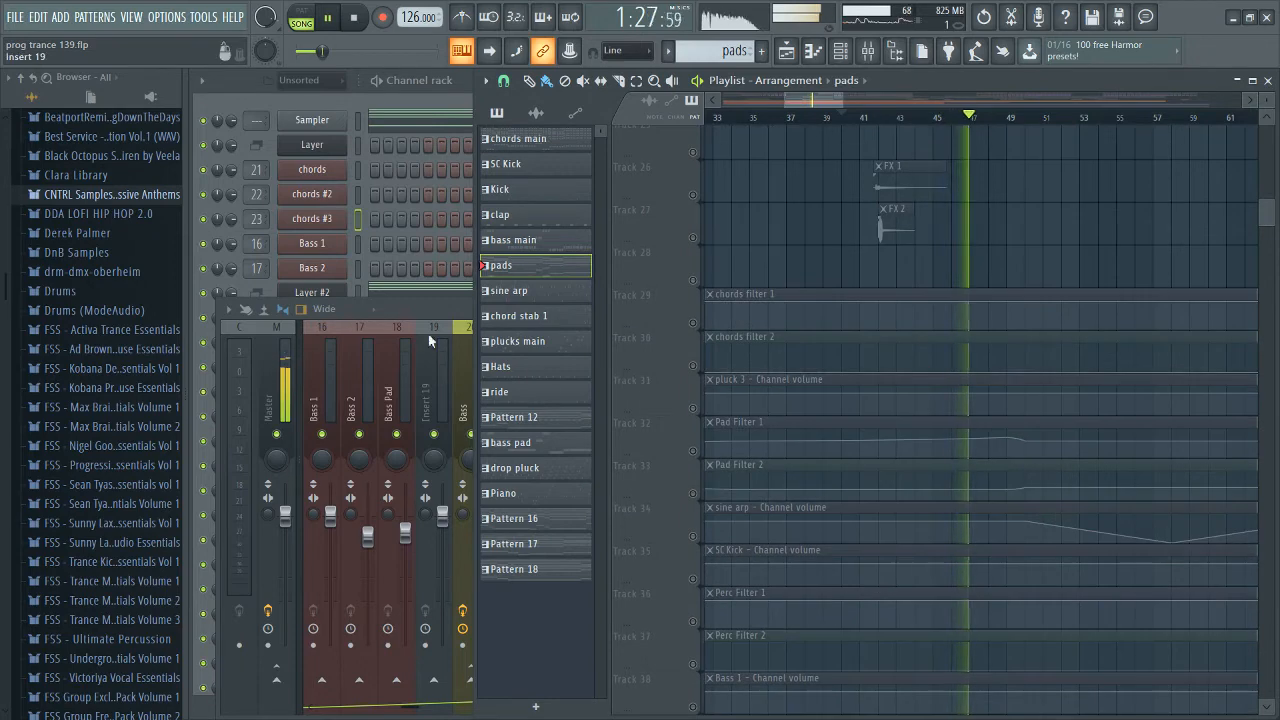
Step: Unmute the Pad Filter 1 and pluck 3 channel volume automation tracks during playback
key("F9")
left_click(769, 280)
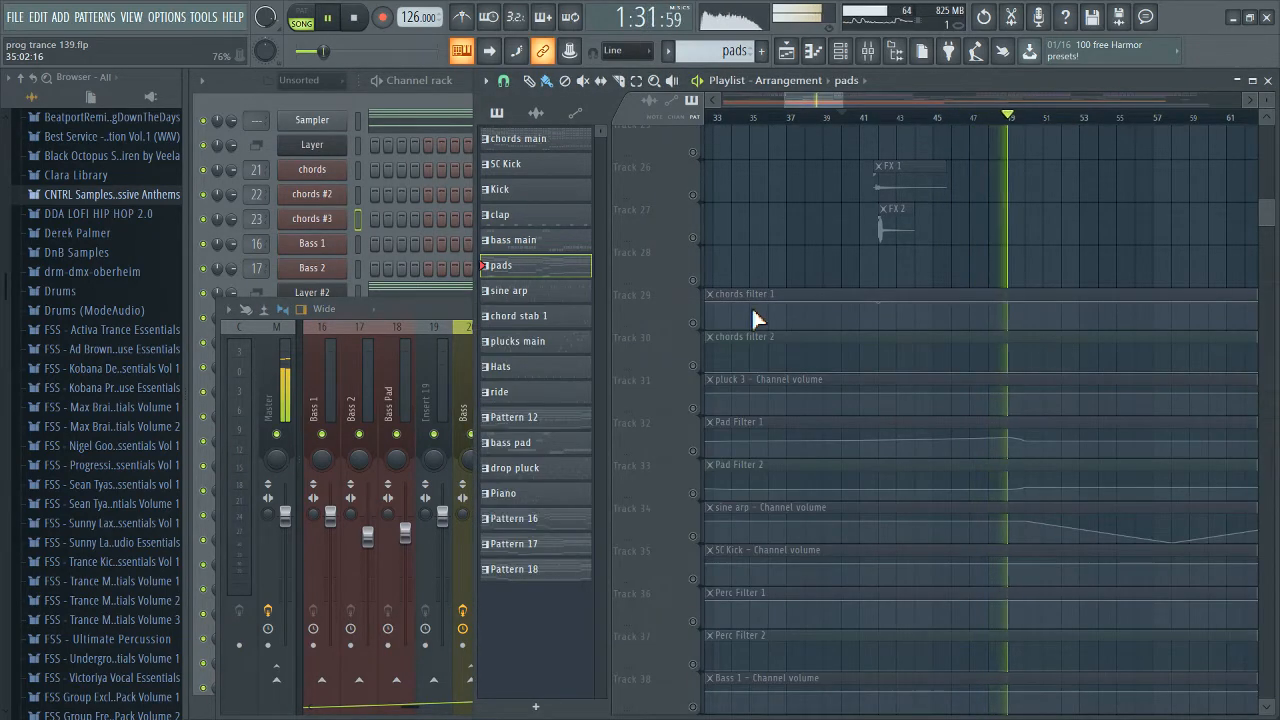
key("F9")
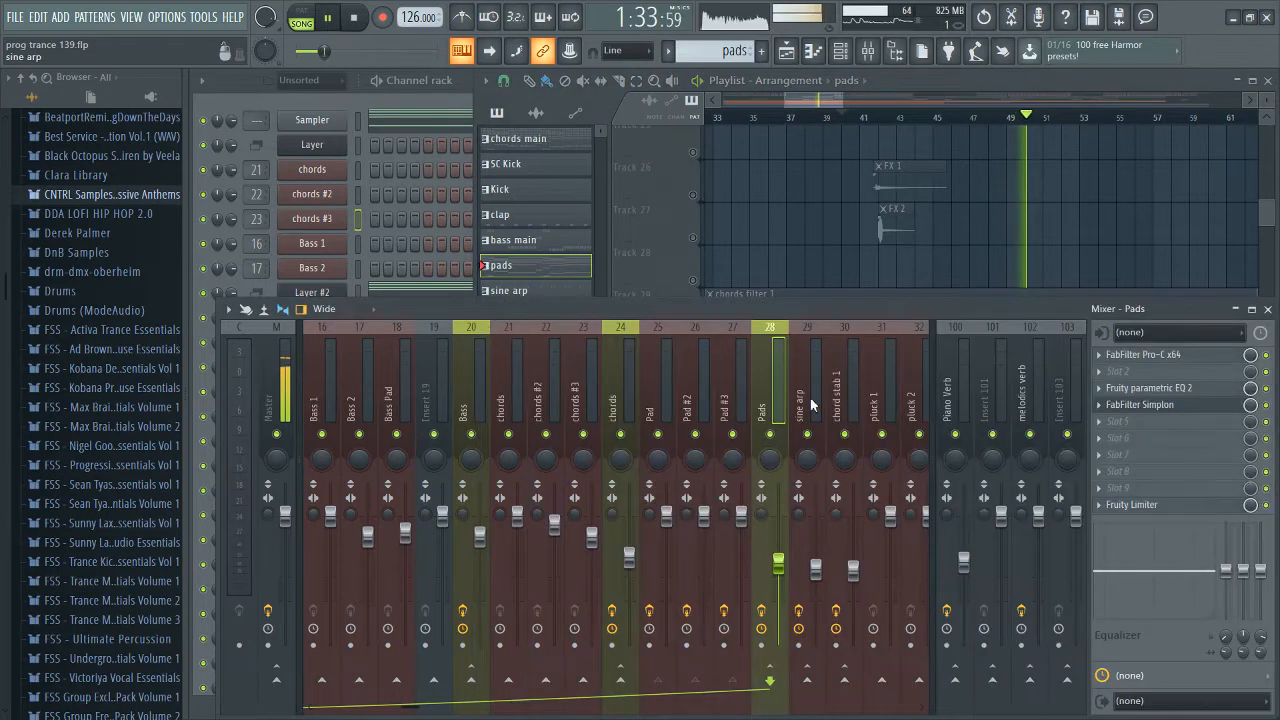
key("F5")
left_click_drag(697, 443, 694, 398)
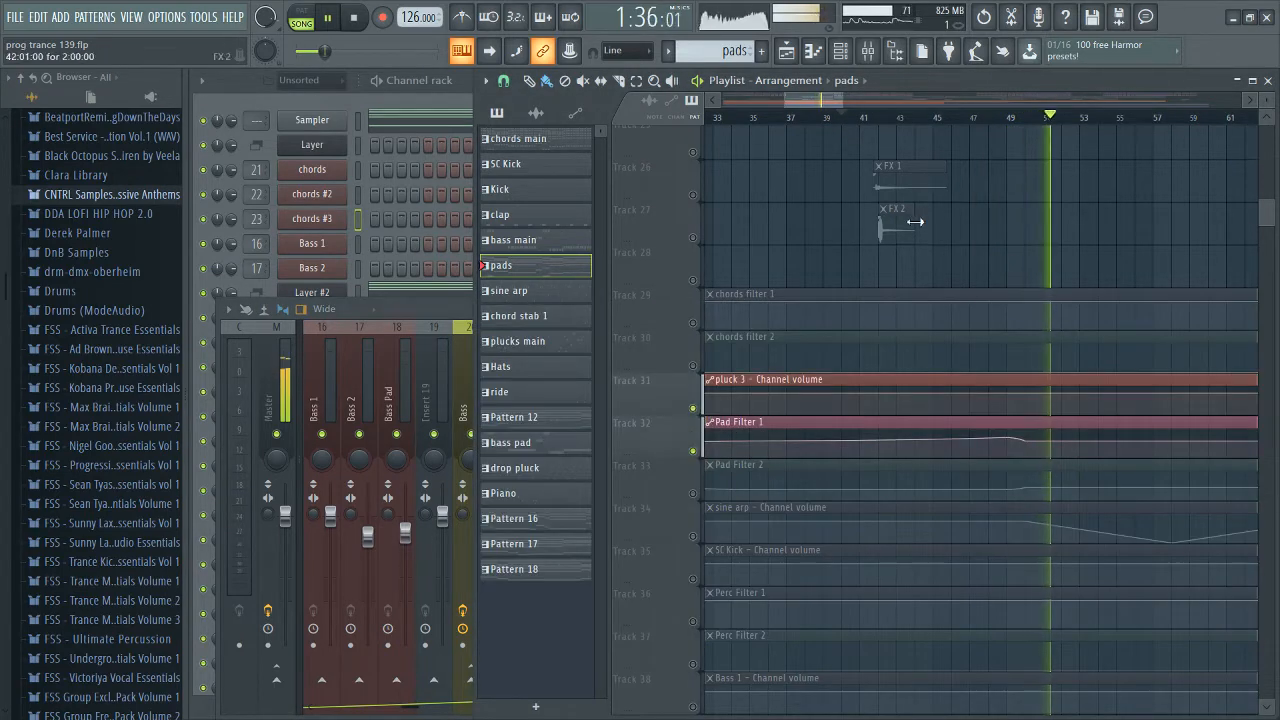
Step: Play from bar 45 and watch how Pad Filter 1 moves the Pads track's FabFilter Simplon, then stop playback
left_click(432, 306)
left_click(1104, 405)
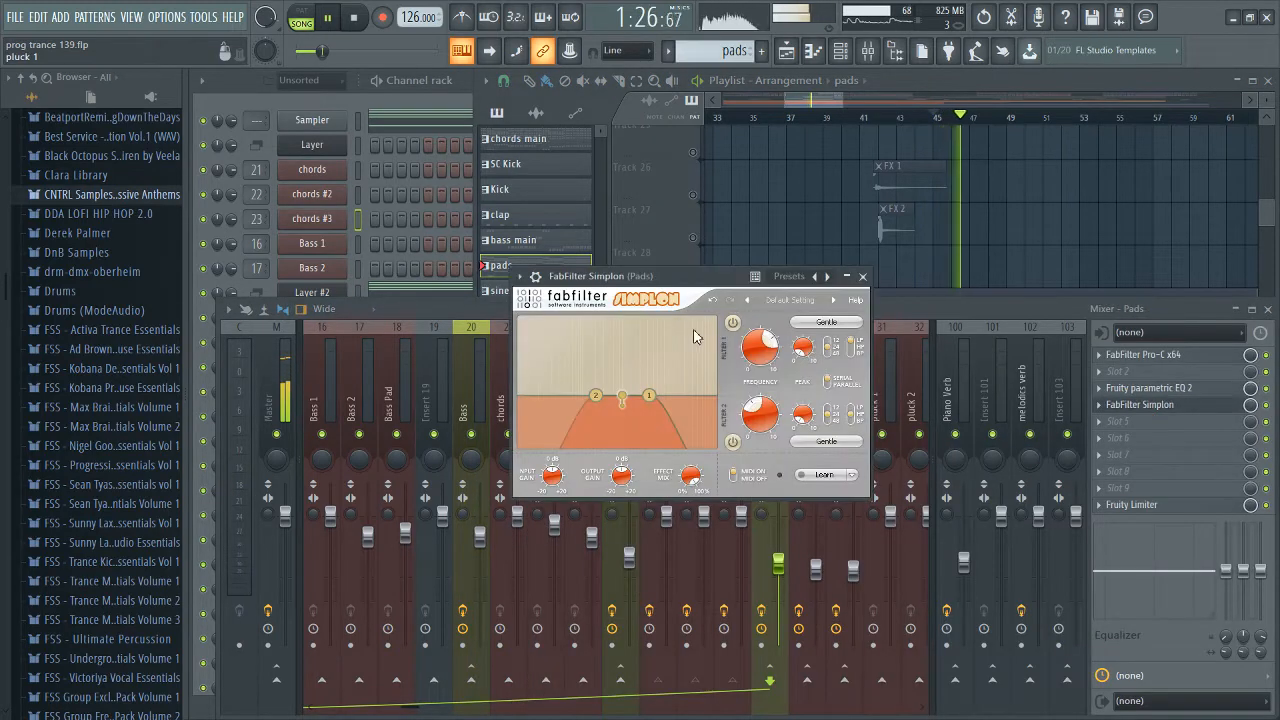
left_click_drag(692, 285, 695, 284)
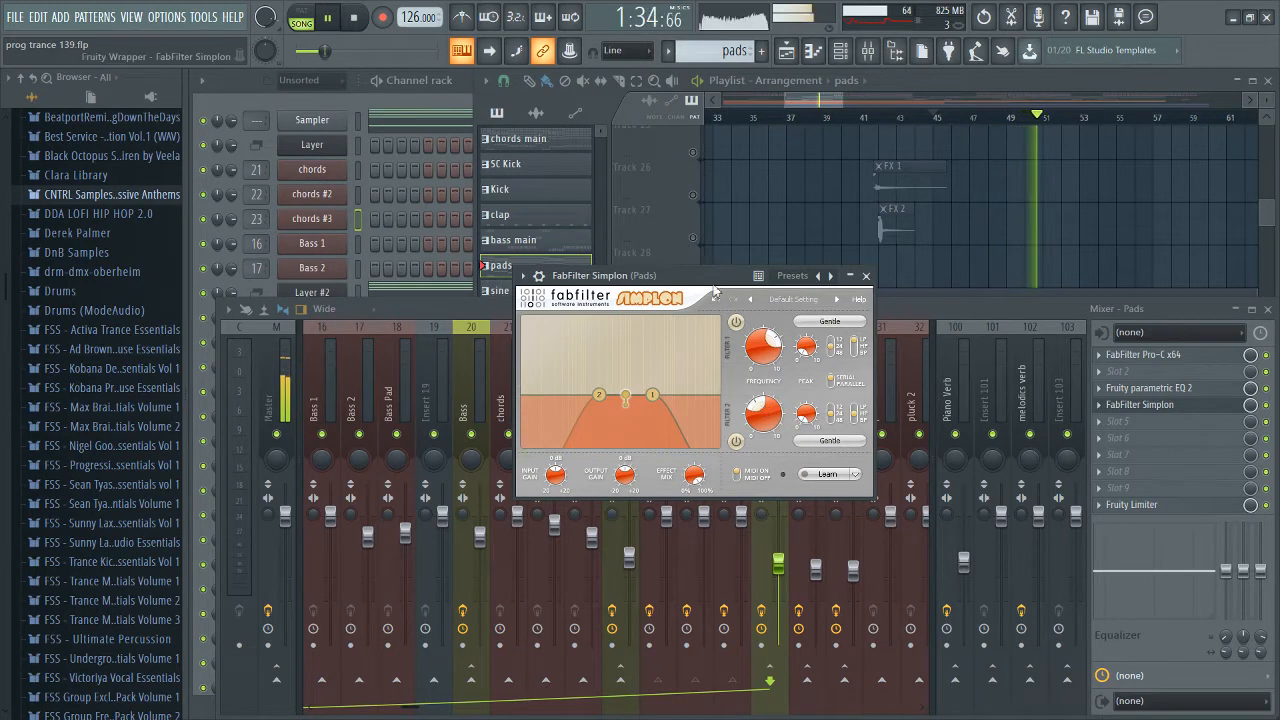
left_click(1270, 222)
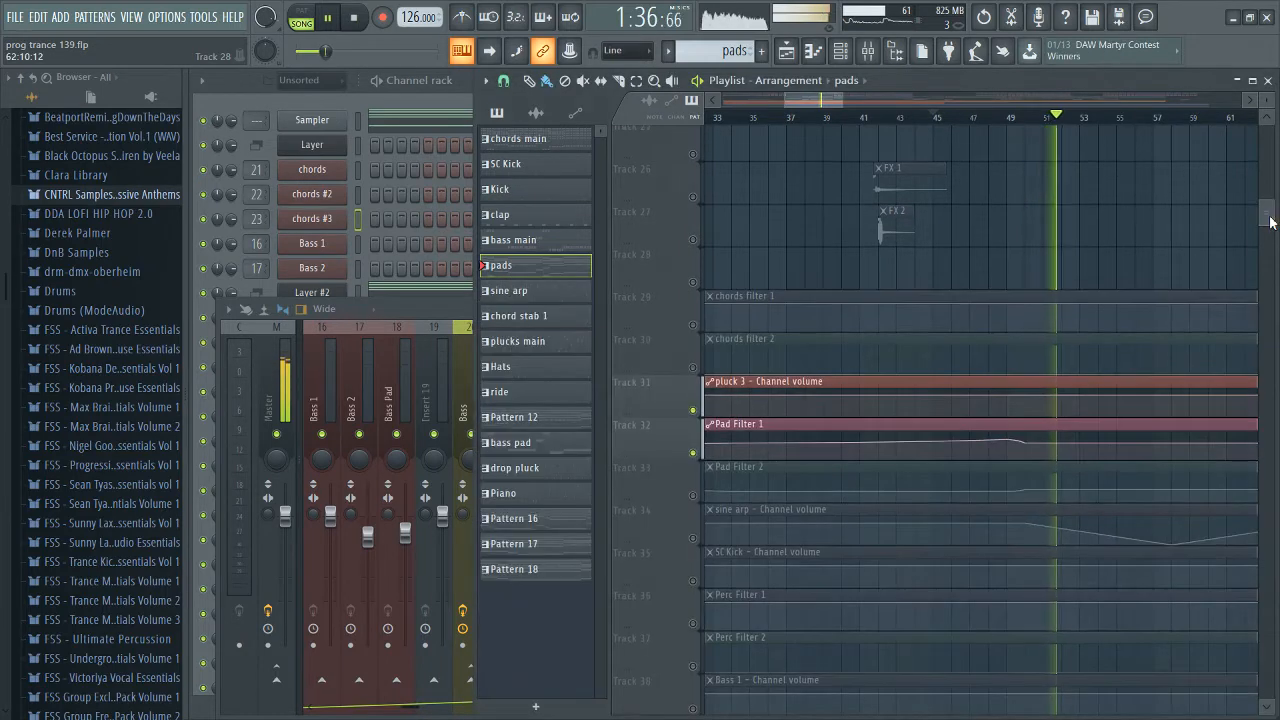
key("space")
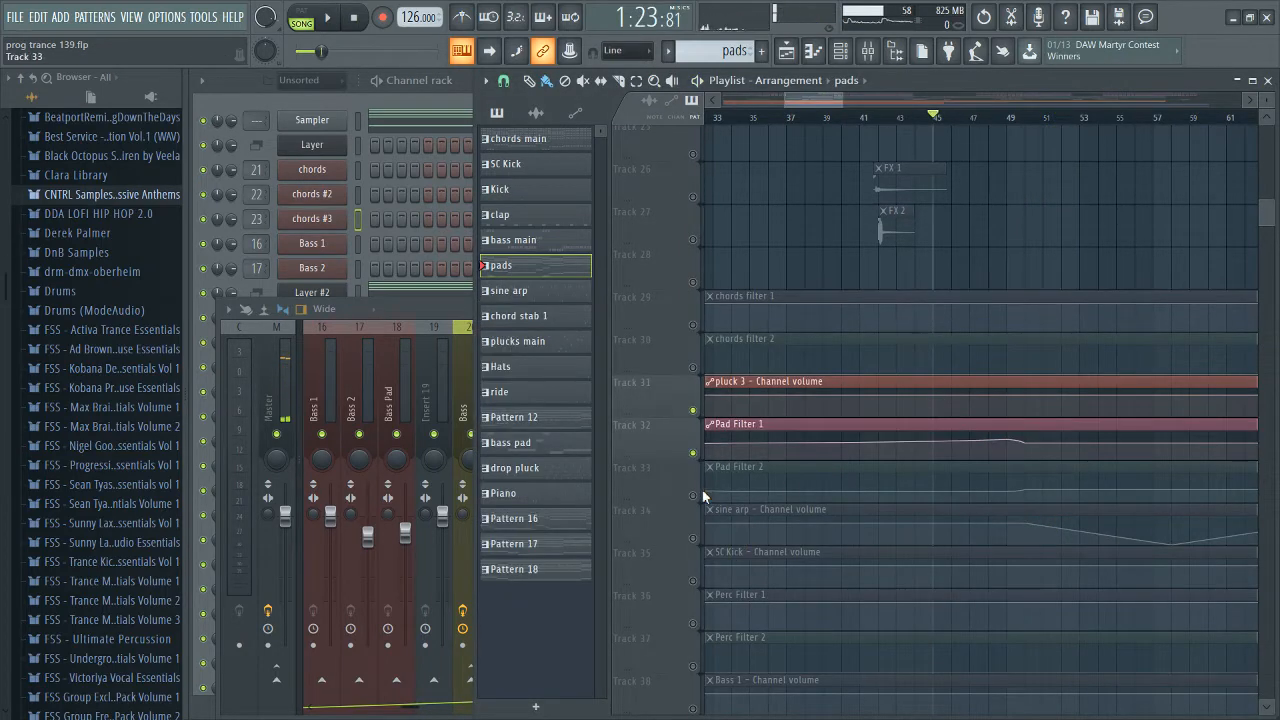
Step: Unmute the Pad Filter 2 automation track and play from bar 45 while watching FabFilter Simplon on the Pads track
left_click(694, 495)
key("space")
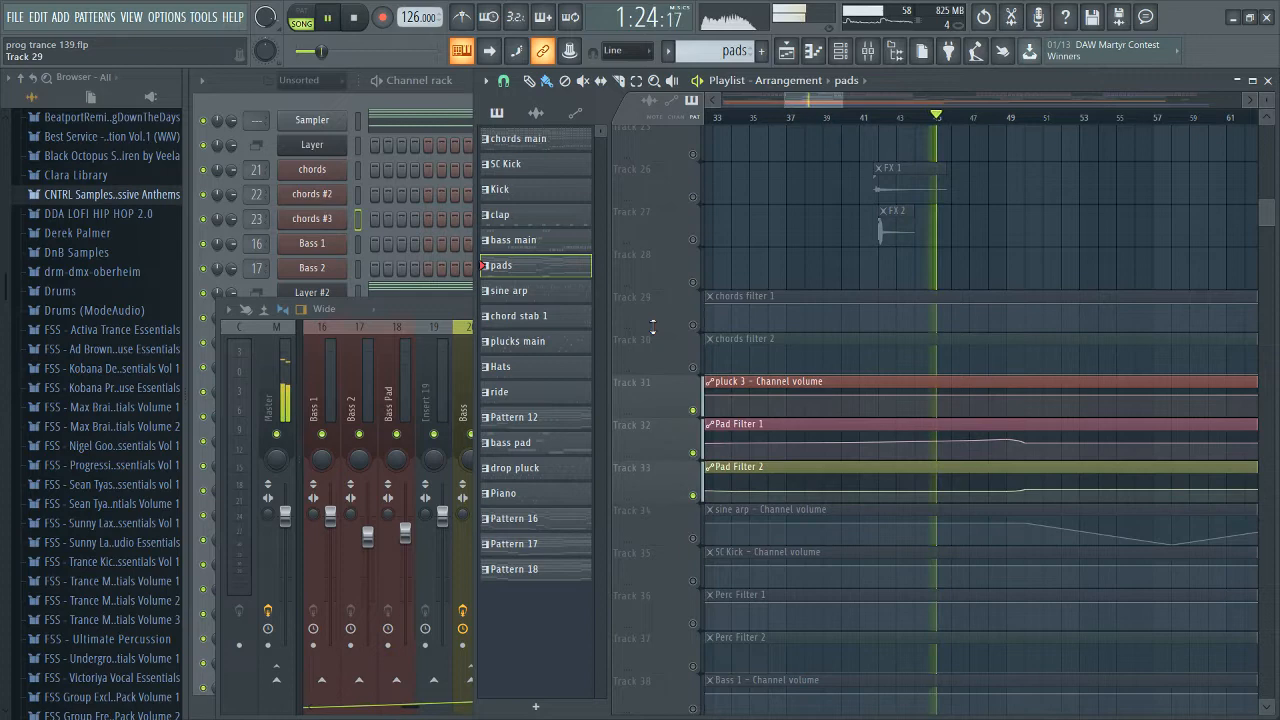
left_click(466, 310)
left_click(1140, 404)
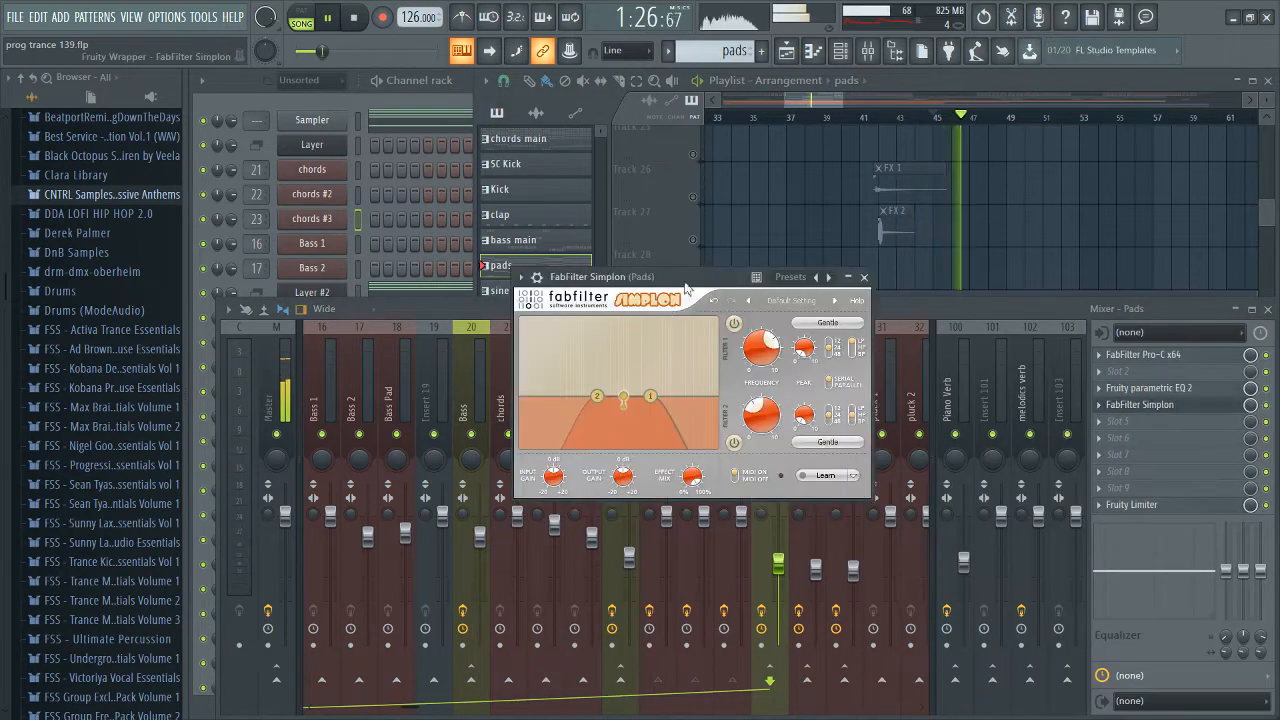
left_click_drag(685, 288, 703, 298)
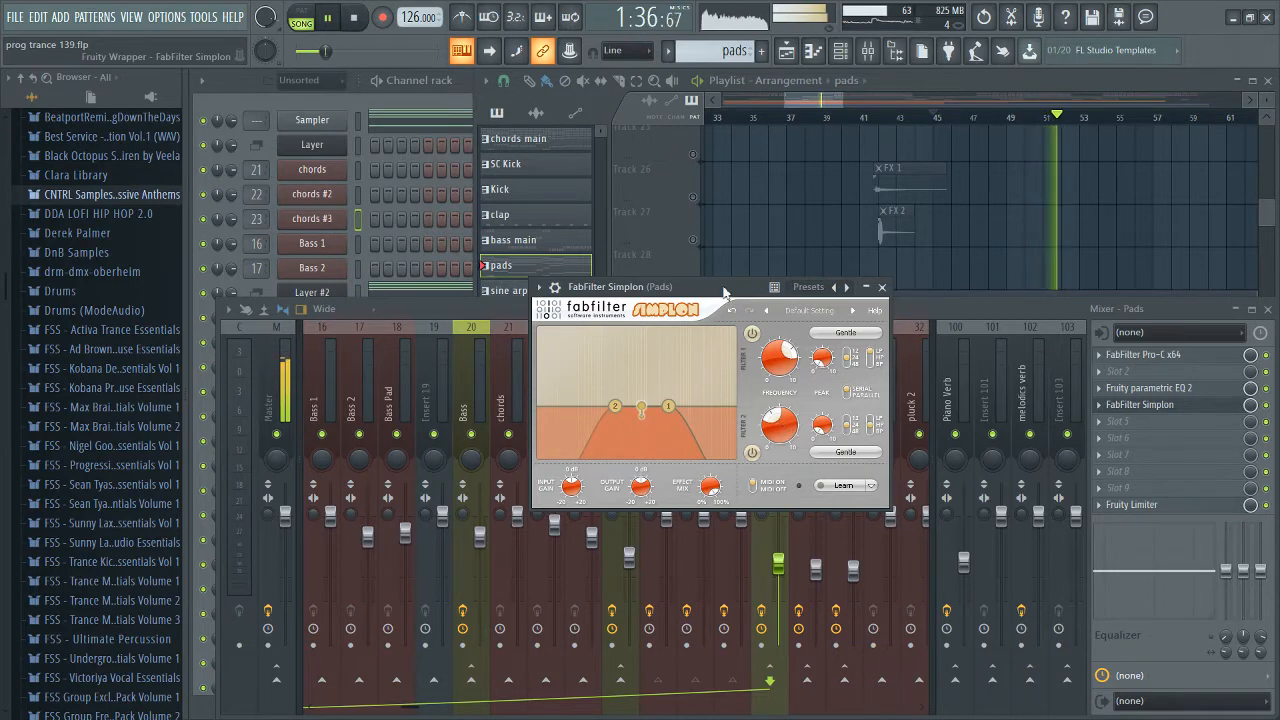
key("space")
Step: Compare the Pad Filter 1 and Pad Filter 2 automation curves with the clips across bars 1 to 85 of the arrangement
left_click(1262, 226)
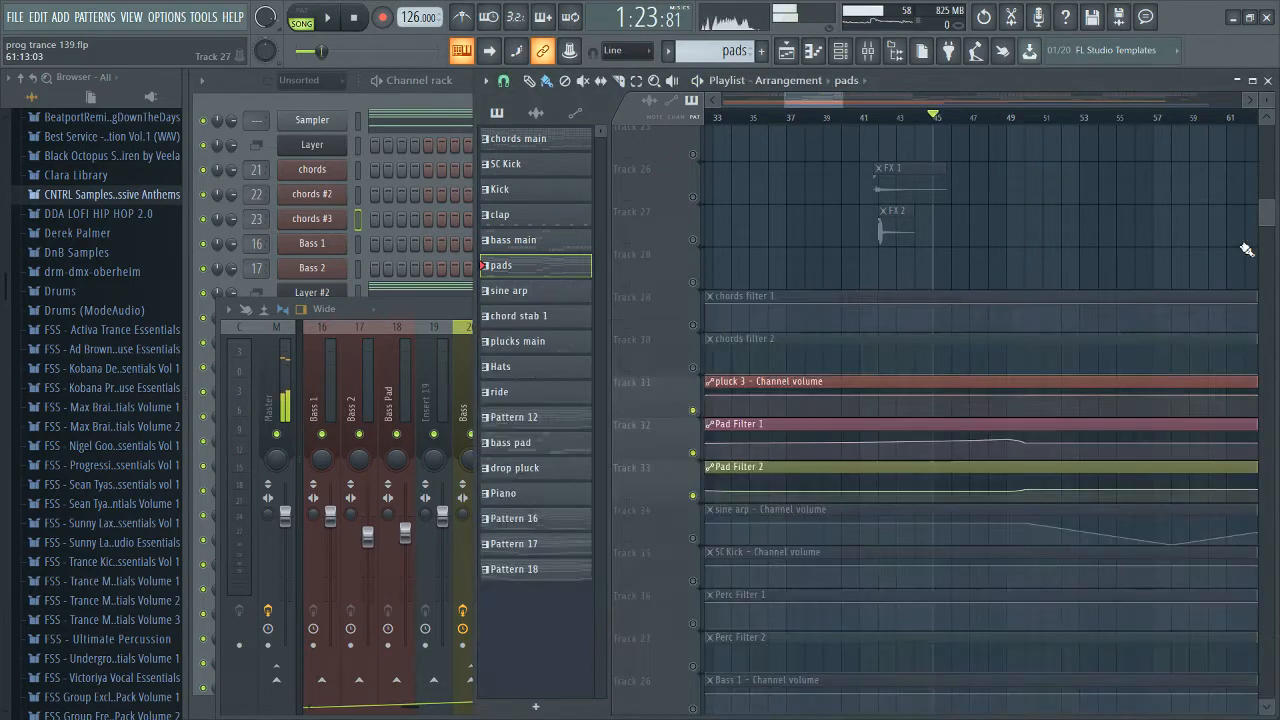
scroll(1100, 374, "down", 4)
scroll(1000, 325, "down", 3)
scroll(938, 315, "up", 4)
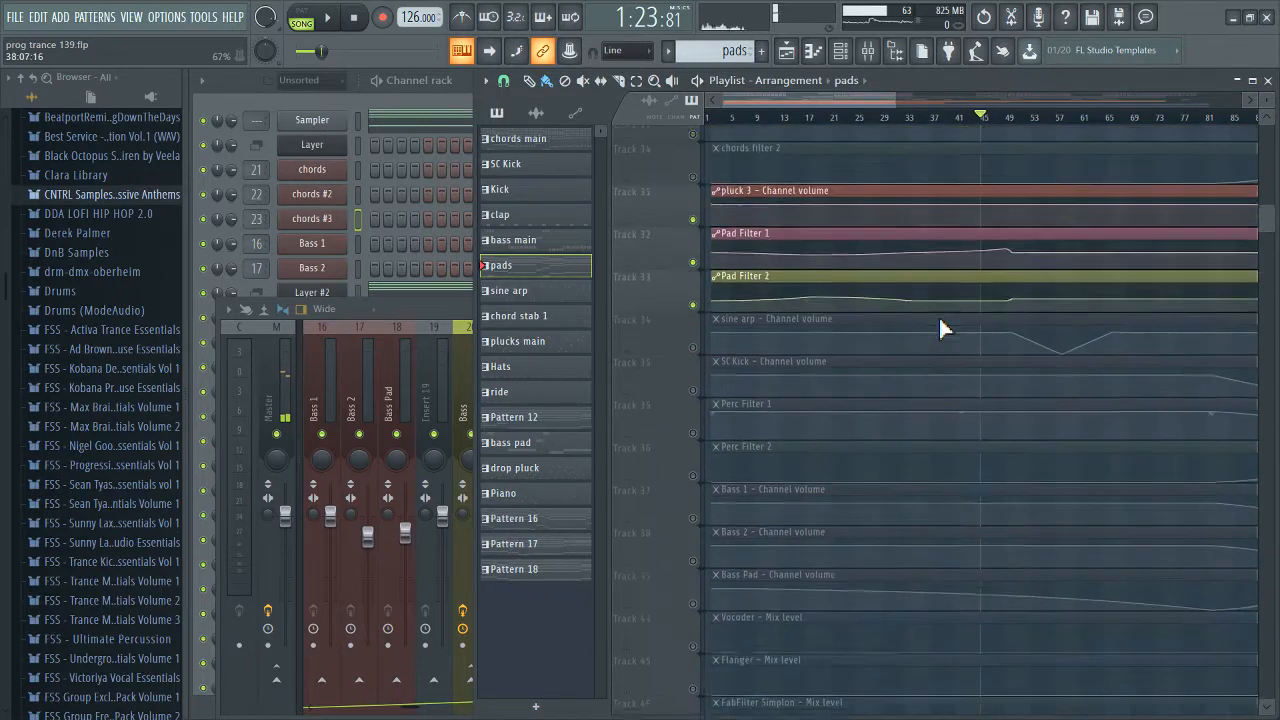
scroll(1009, 200, "up", 6)
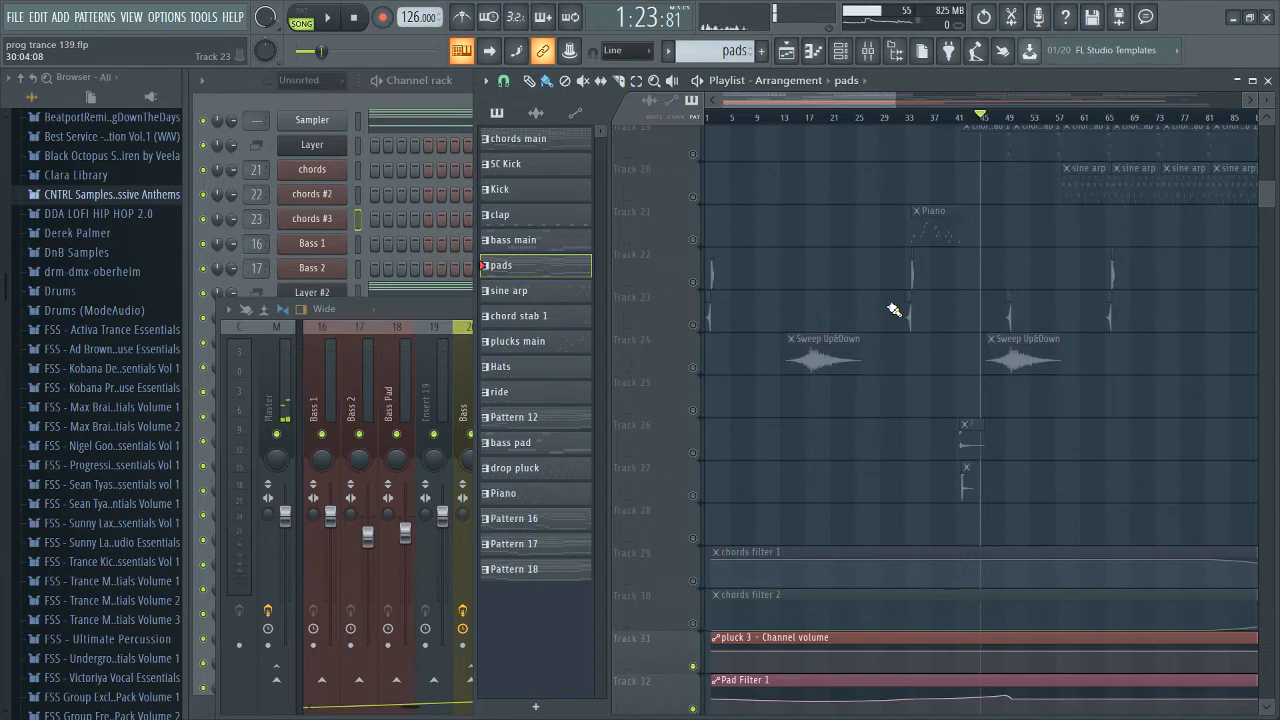
scroll(925, 345, "down", 8)
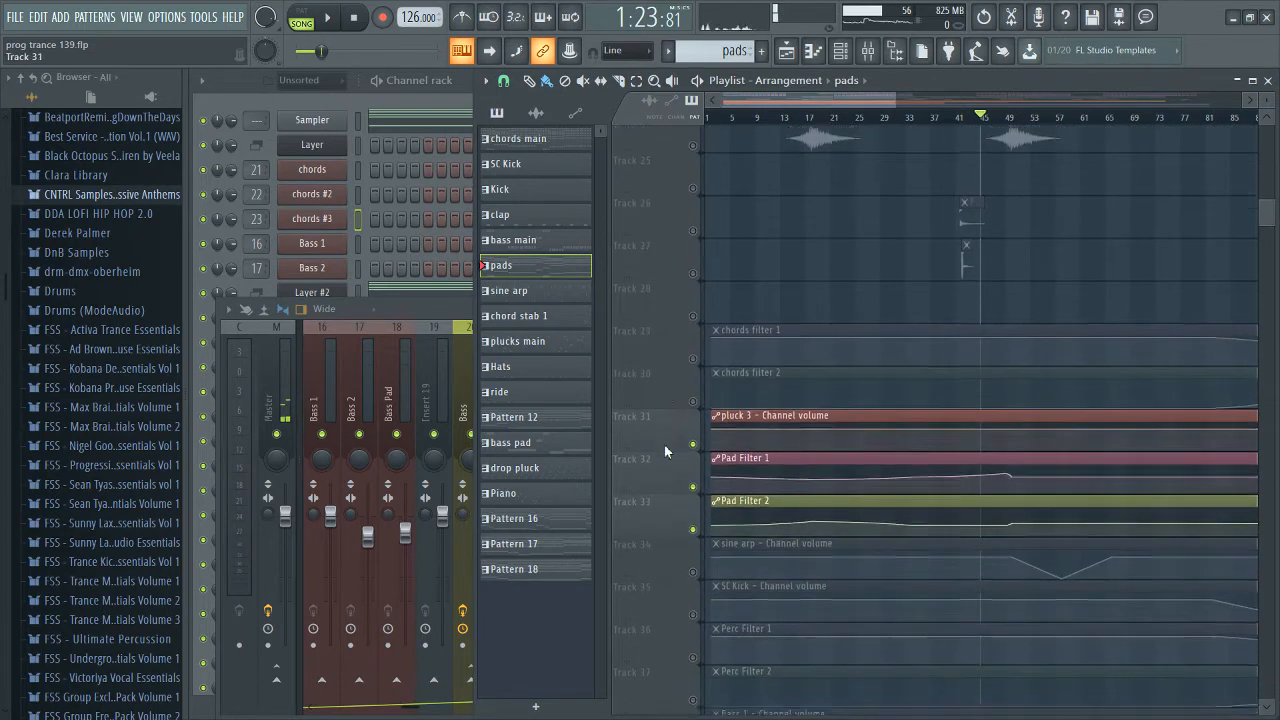
scroll(665, 452, "up", 1)
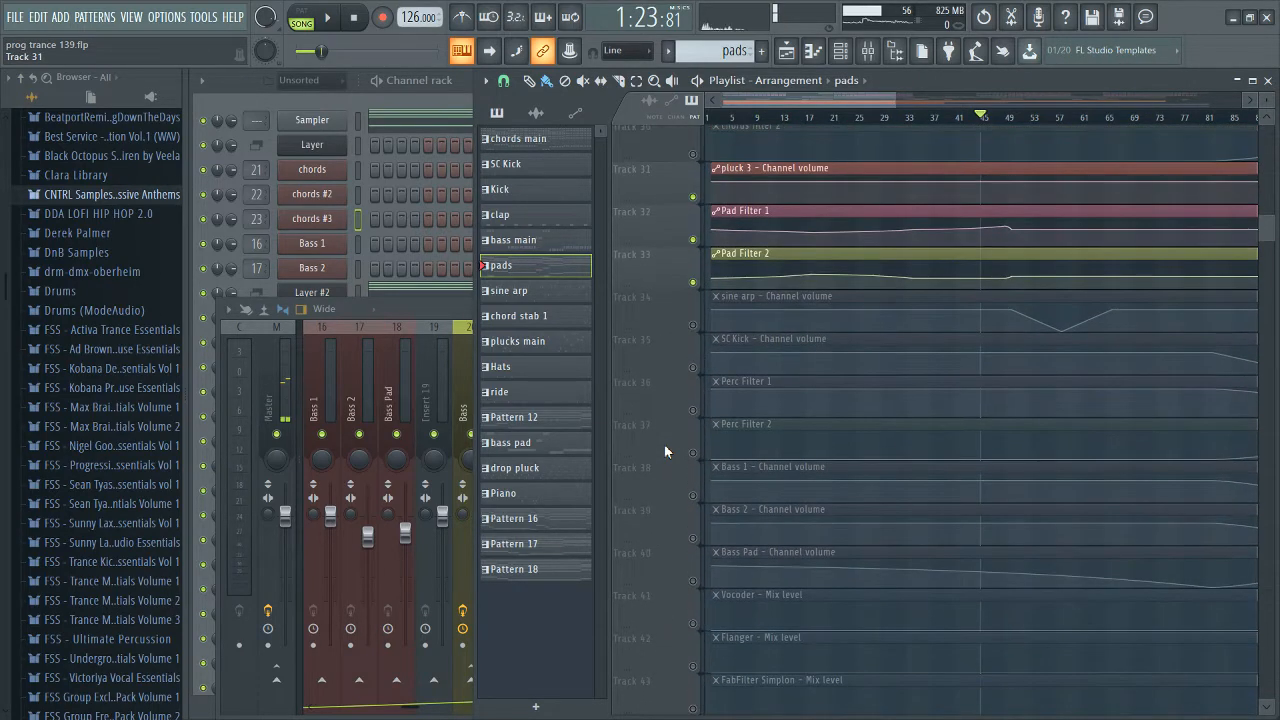
Step: Move the song position to bar 34 with the Pad Filter automation tracks in view
left_click(473, 322)
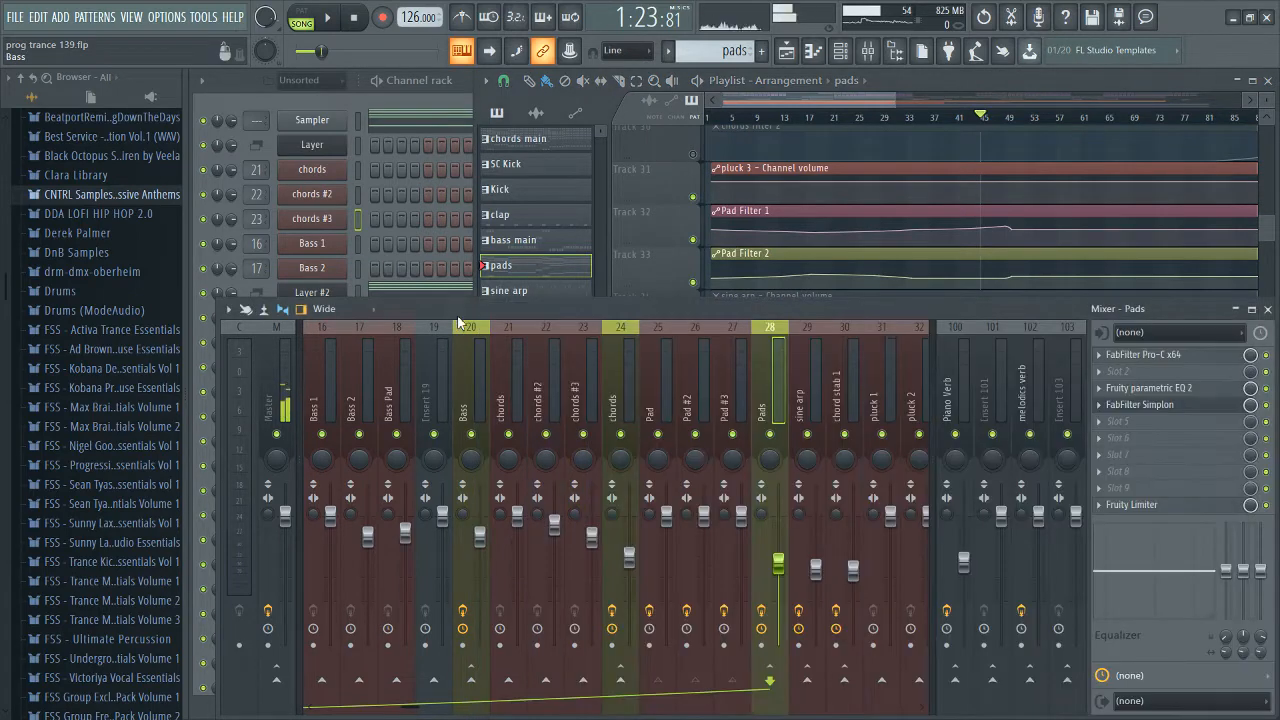
left_click(667, 247)
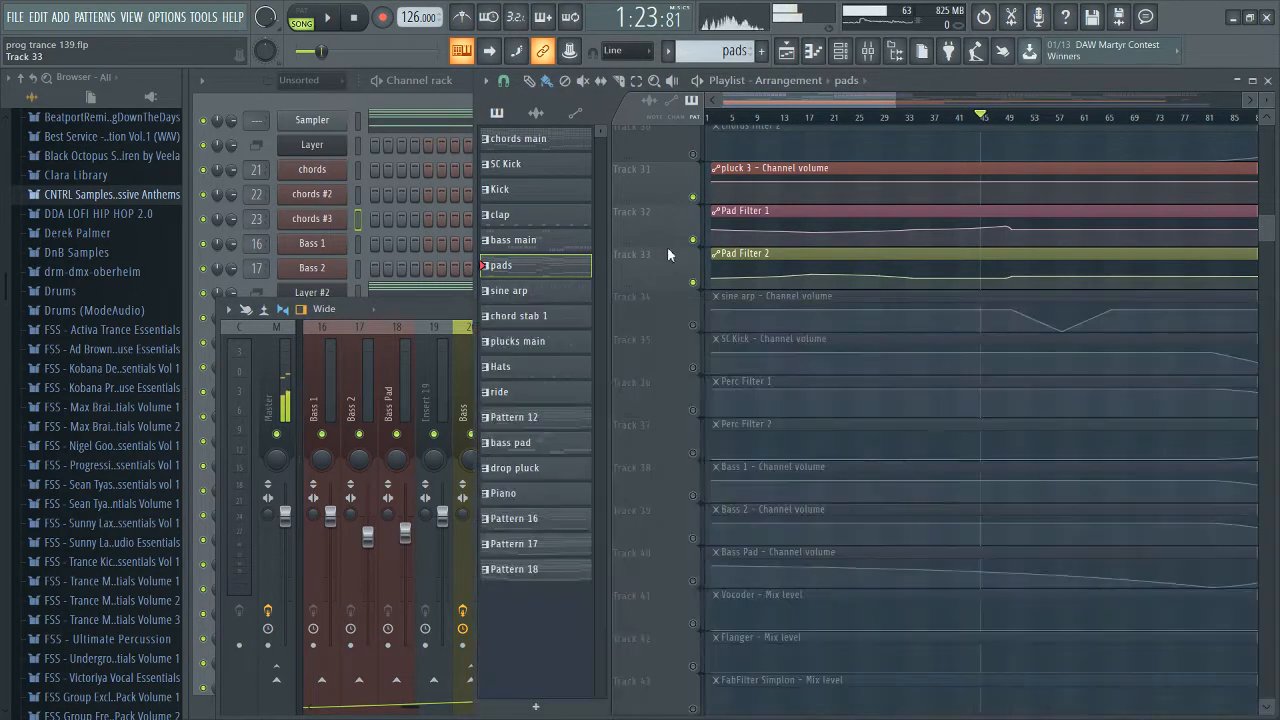
scroll(870, 245, "up", 2)
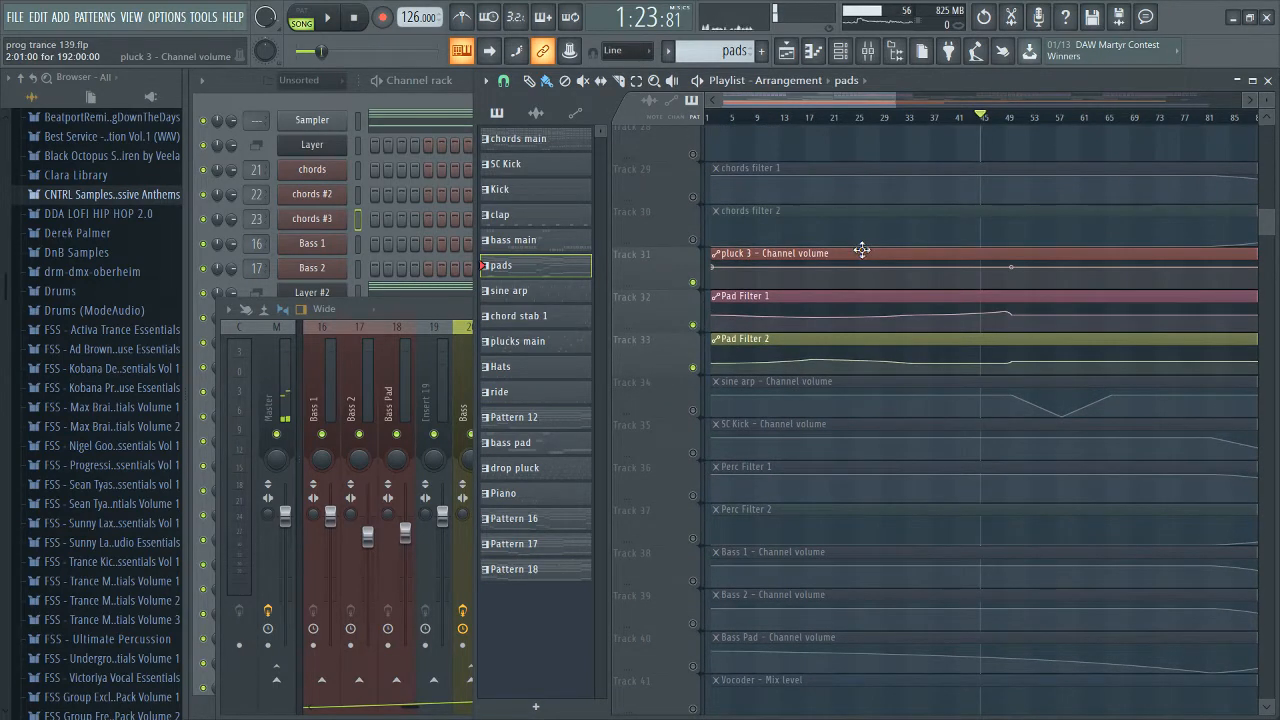
scroll(893, 271, "up", 1)
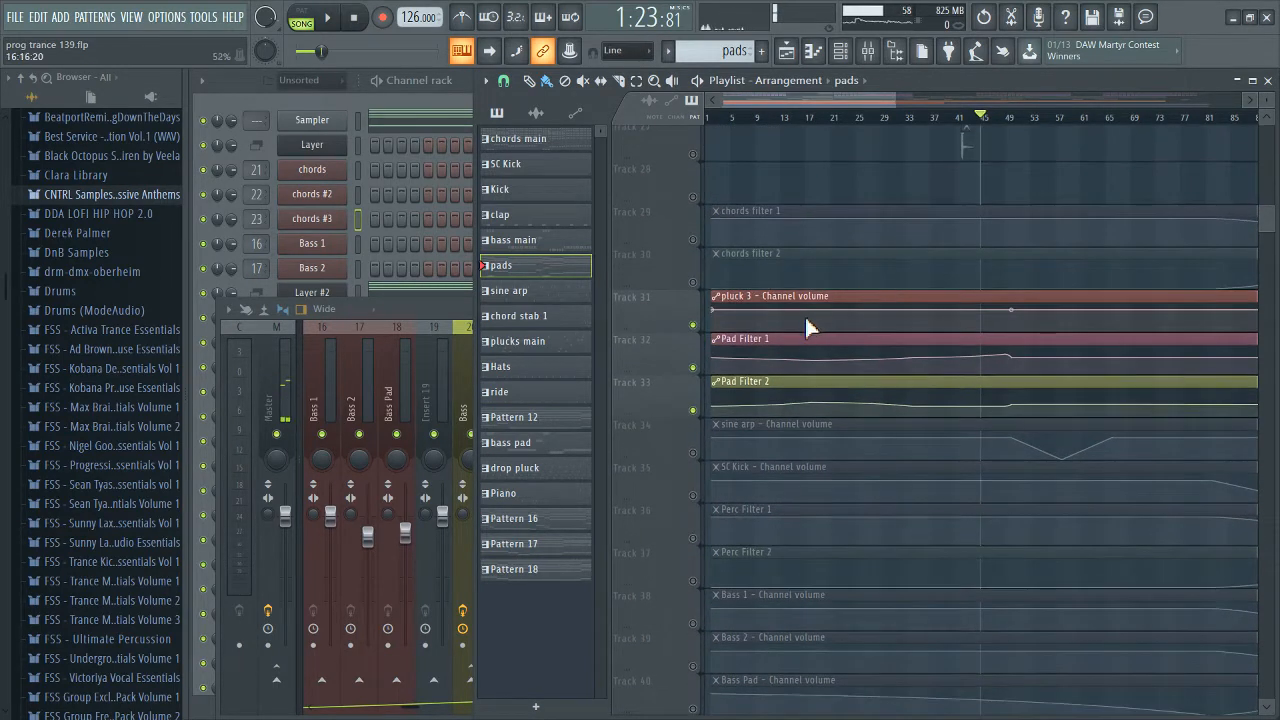
scroll(919, 310, "up", 5, "ctrl")
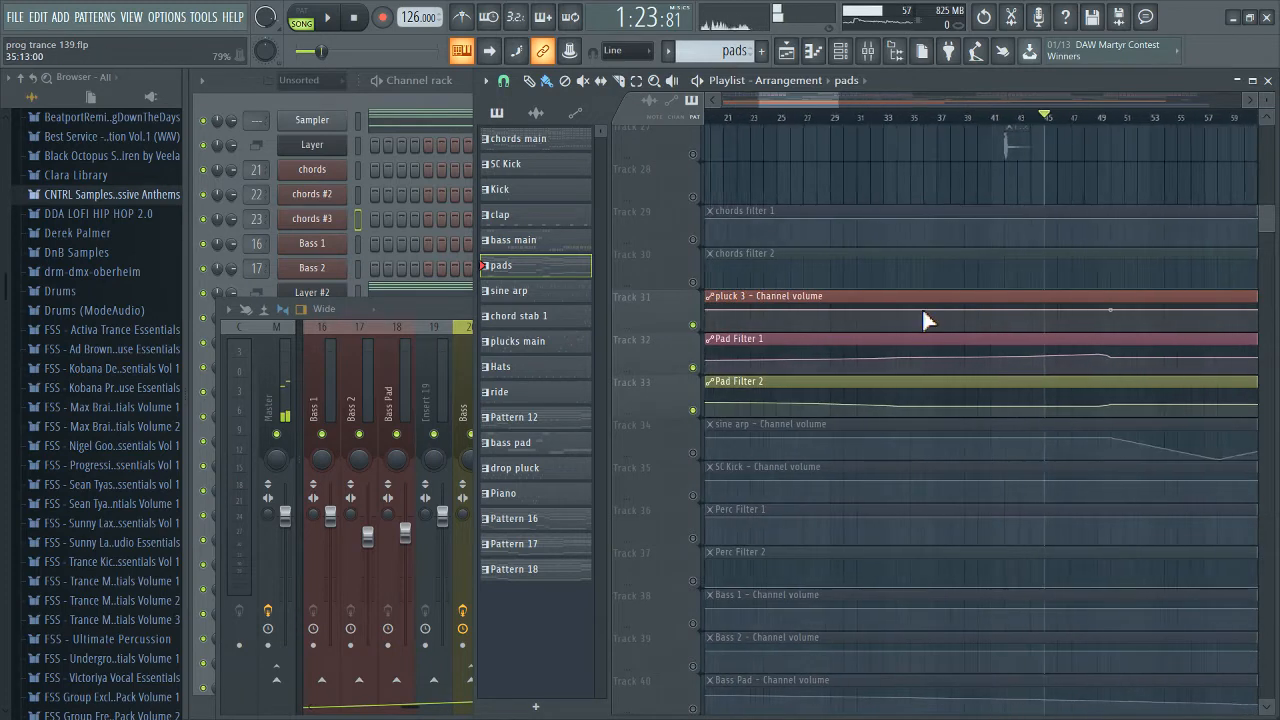
left_click(858, 119)
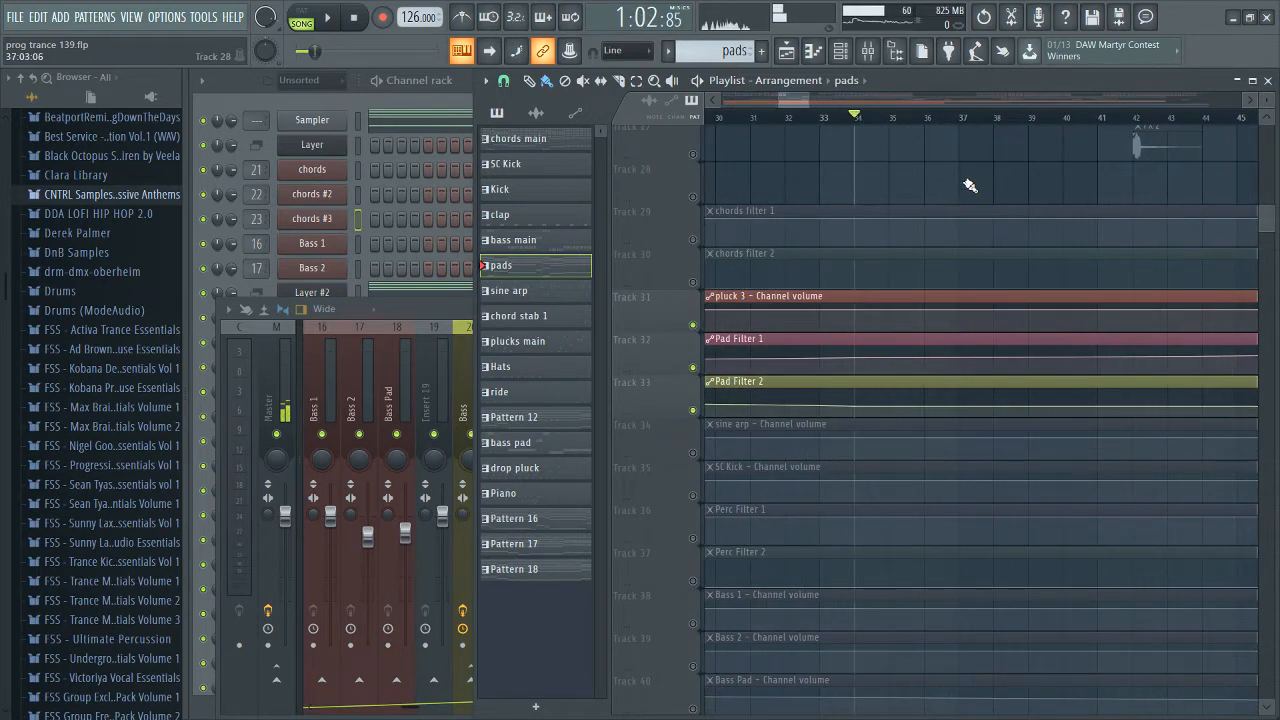
Step: Examine the Pad Filter 1 and Pad Filter 2 curves around bar 34 and across the whole arrangement
scroll(755, 186, "down", 3, "ctrl")
scroll(860, 240, "up", 6)
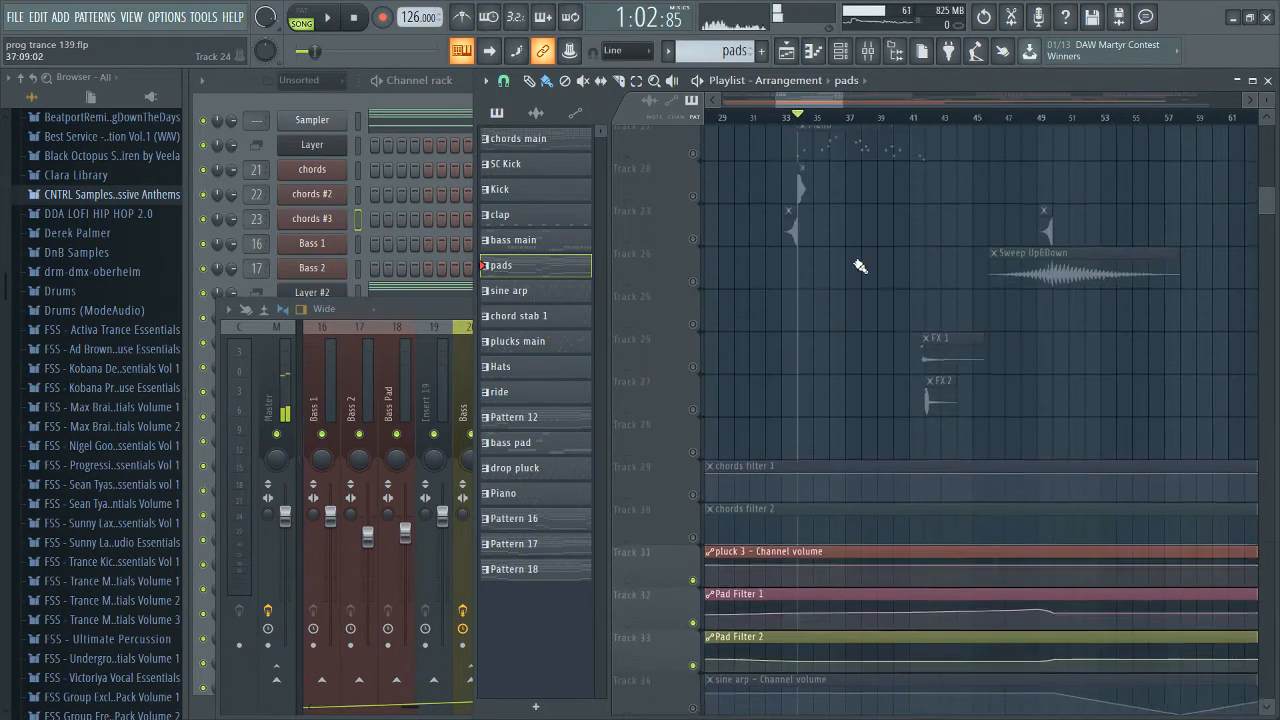
scroll(847, 325, "down", 2)
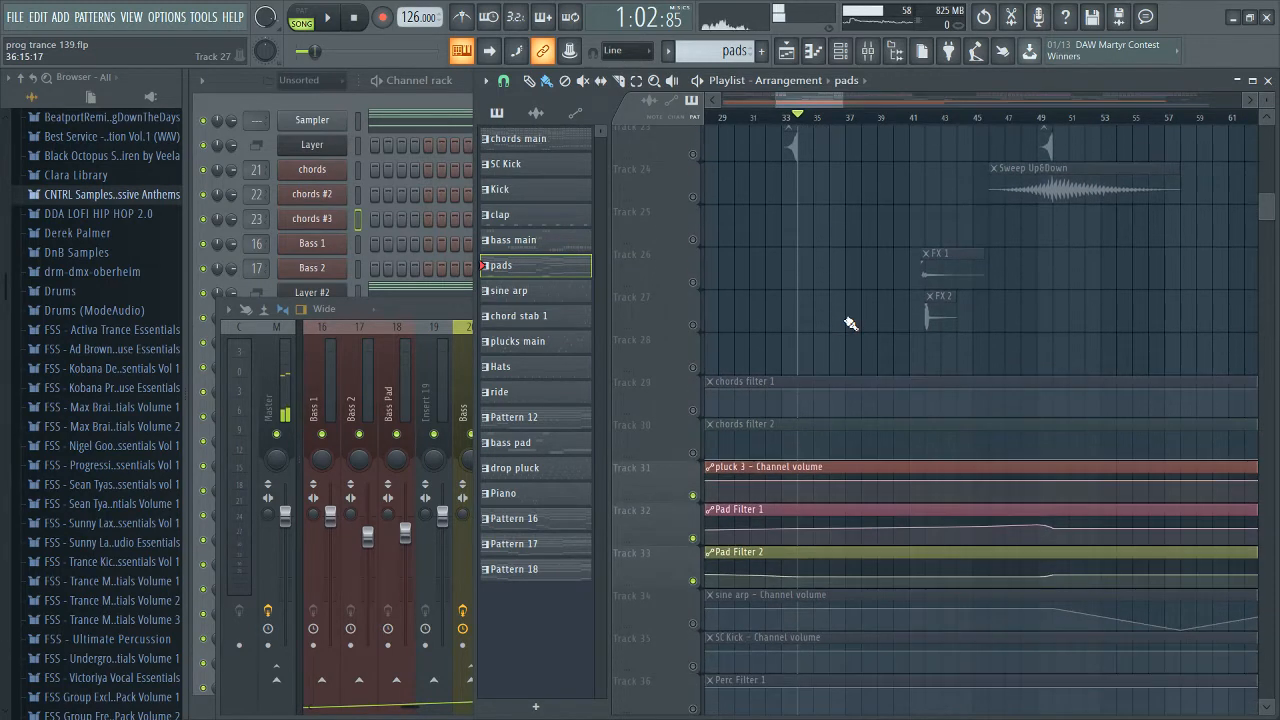
scroll(848, 313, "down", 6, "ctrl")
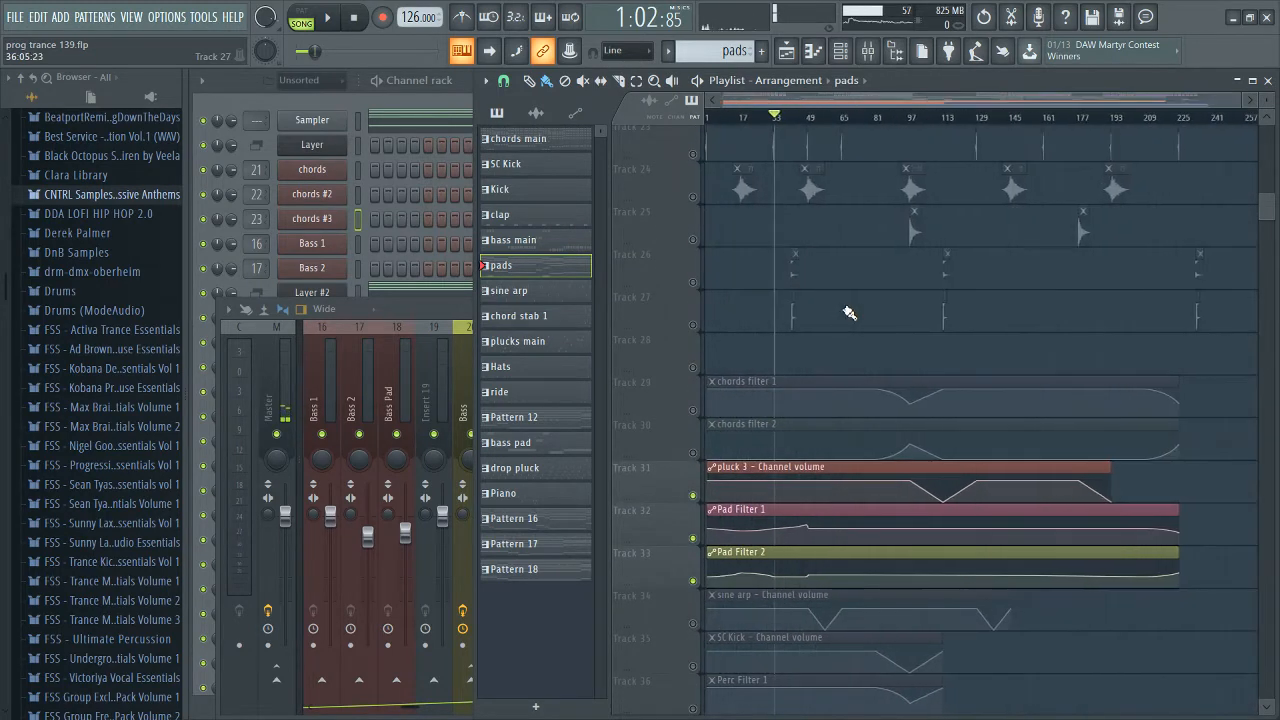
scroll(790, 300, "down", 1)
scroll(790, 300, "up", 6, "ctrl")
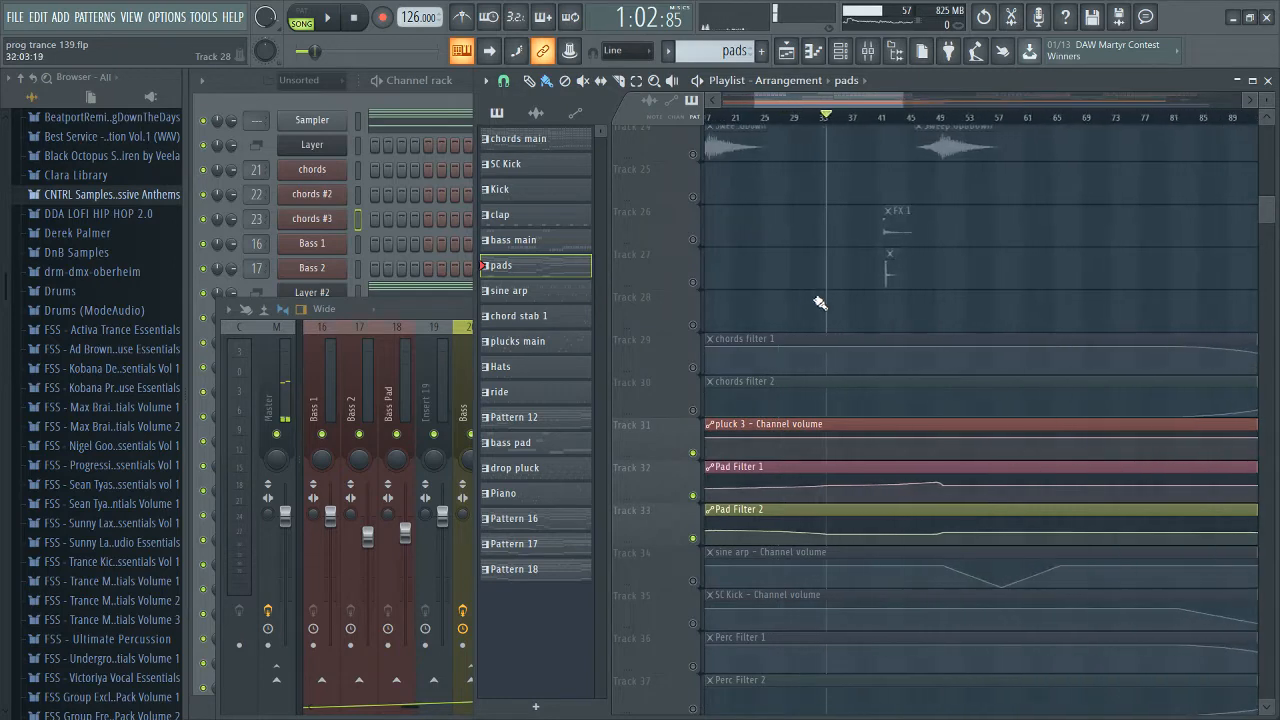
scroll(813, 304, "up", 3, "ctrl")
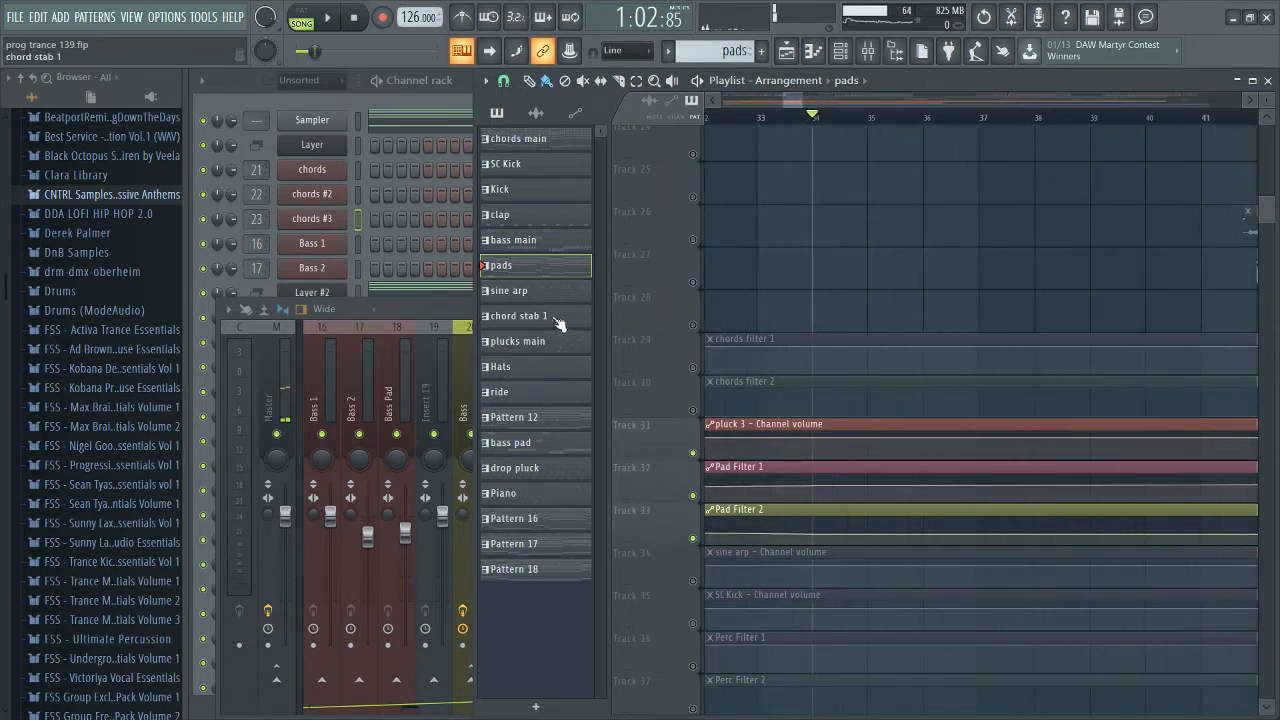
Step: Inspect FabFilter Simplon and the low cut in Fruity Parametric EQ 2 on the Pads mixer track
left_click(463, 321)
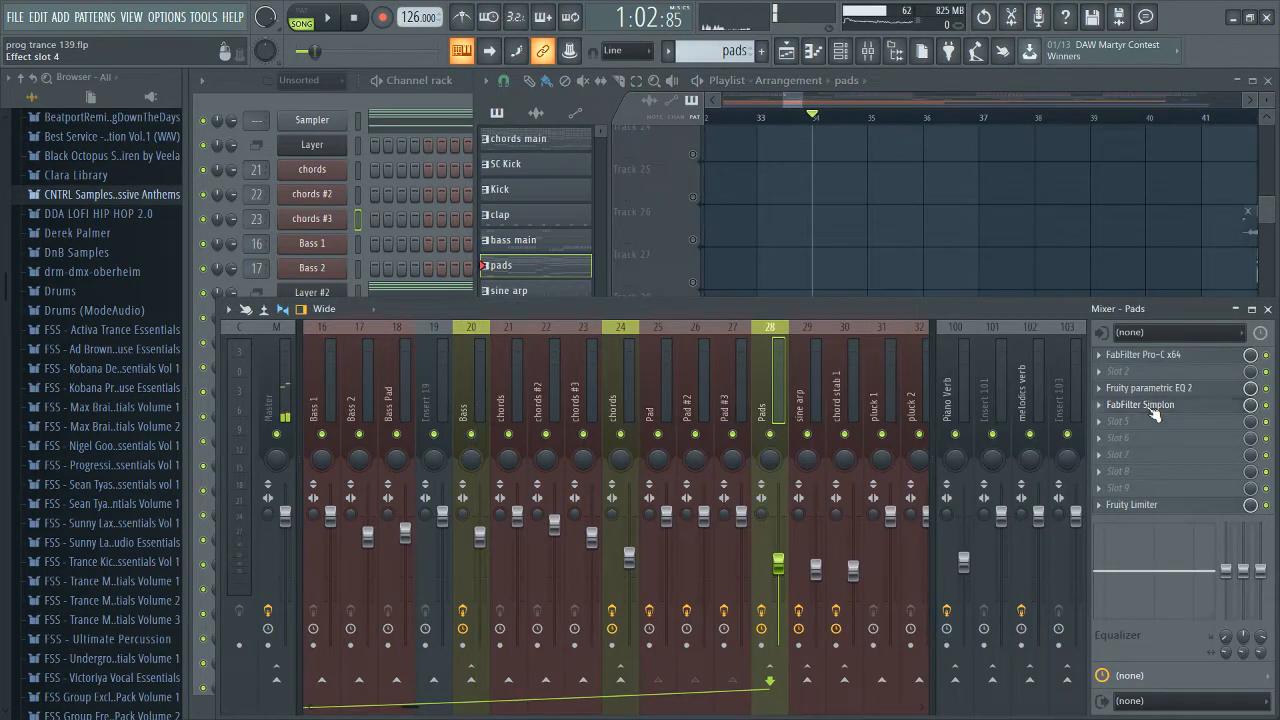
left_click(1145, 405)
left_click_drag(689, 292, 696, 290)
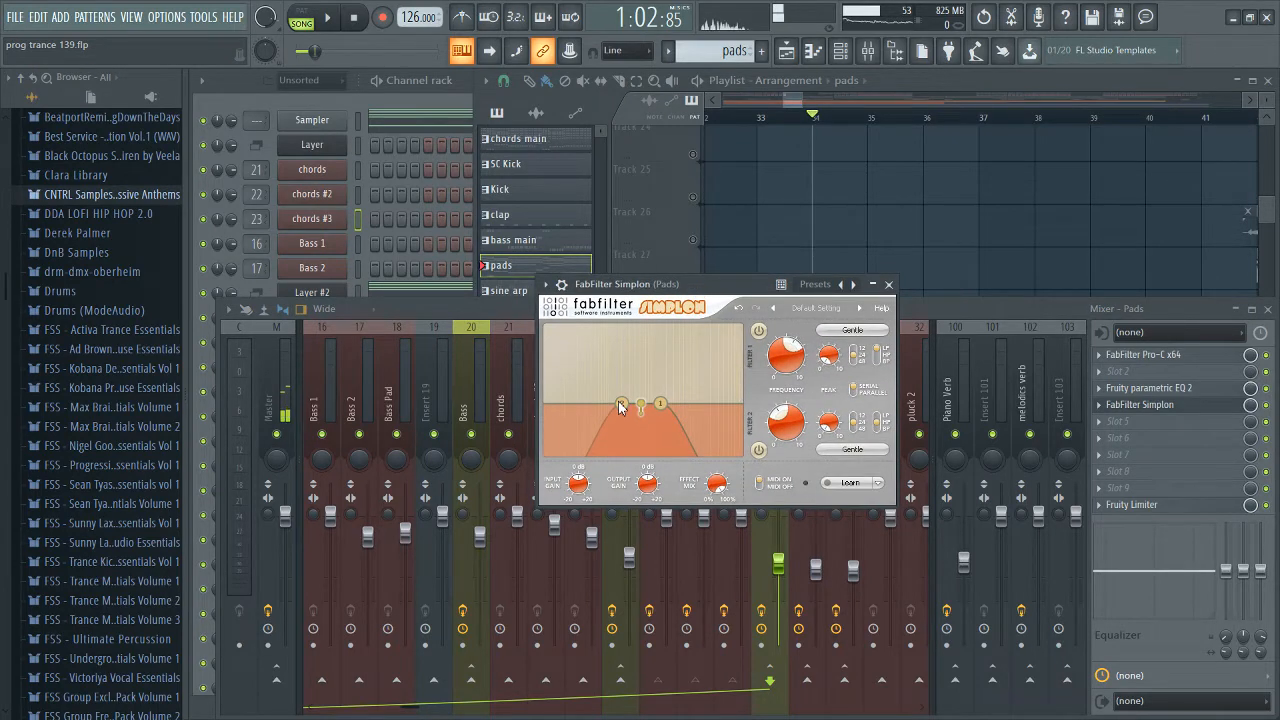
left_click(1135, 388)
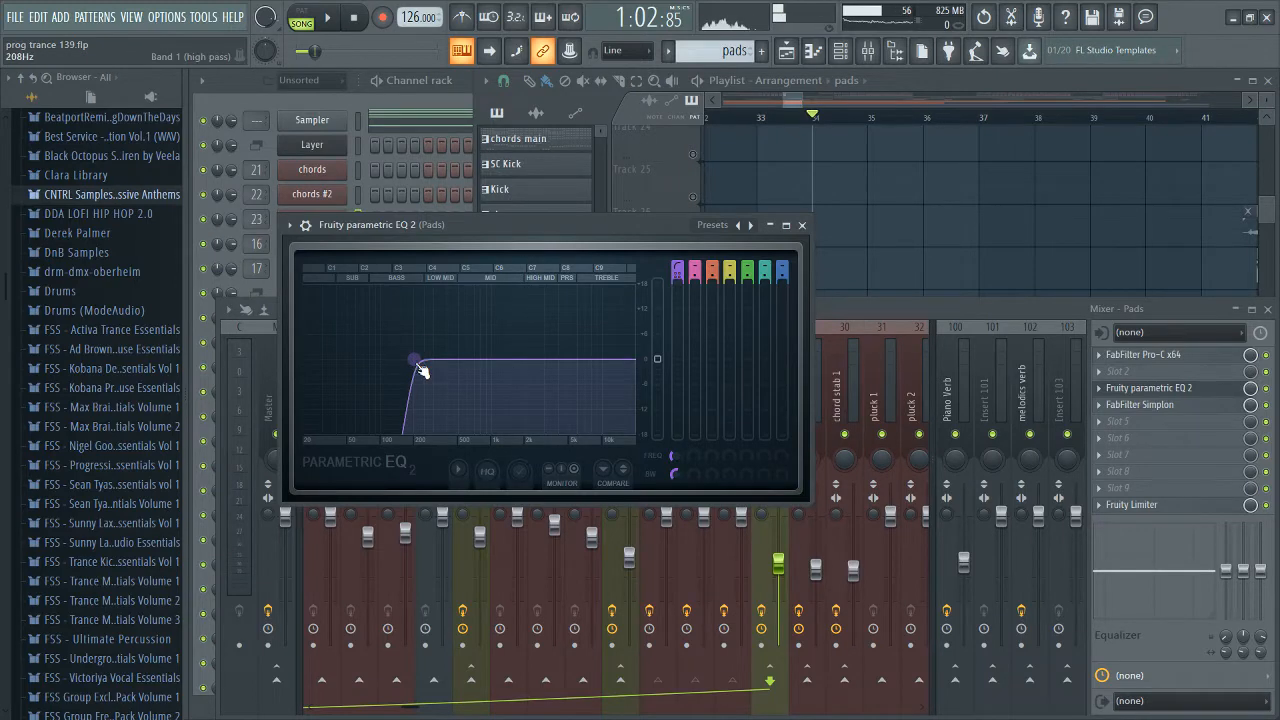
left_click_drag(419, 370, 485, 372)
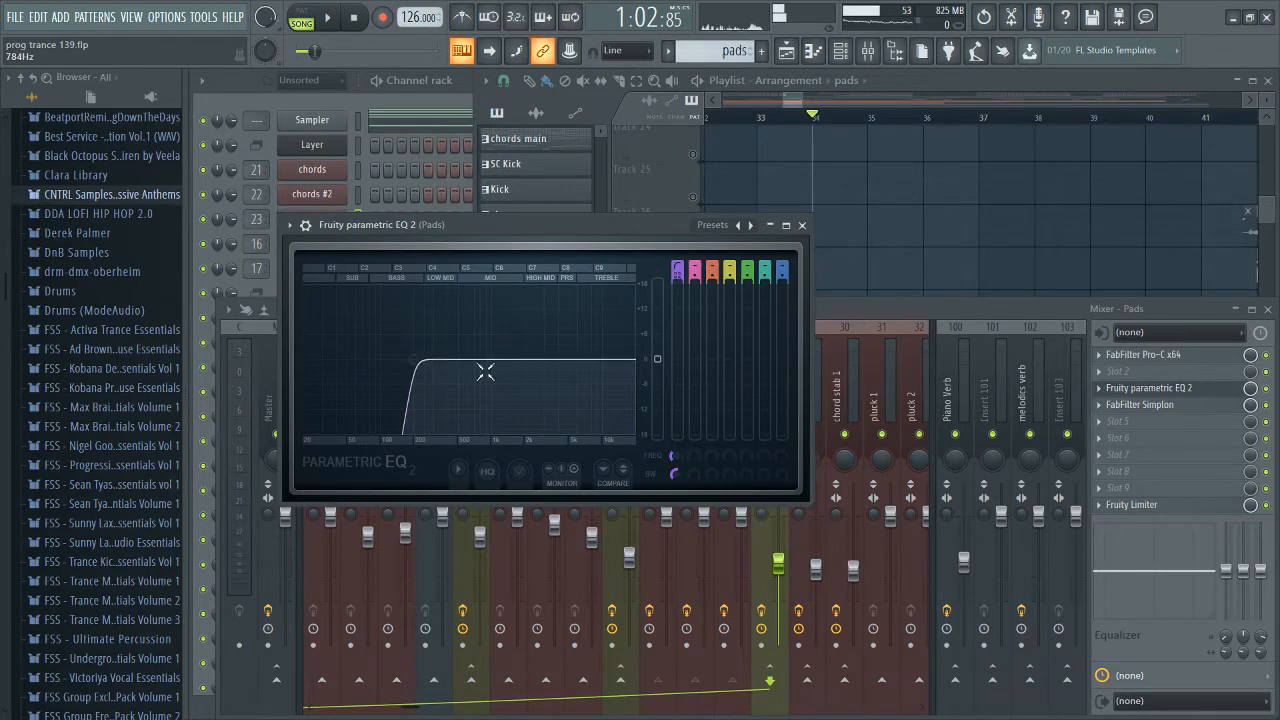
left_click(1180, 392)
left_click(1182, 393)
left_click(1182, 393)
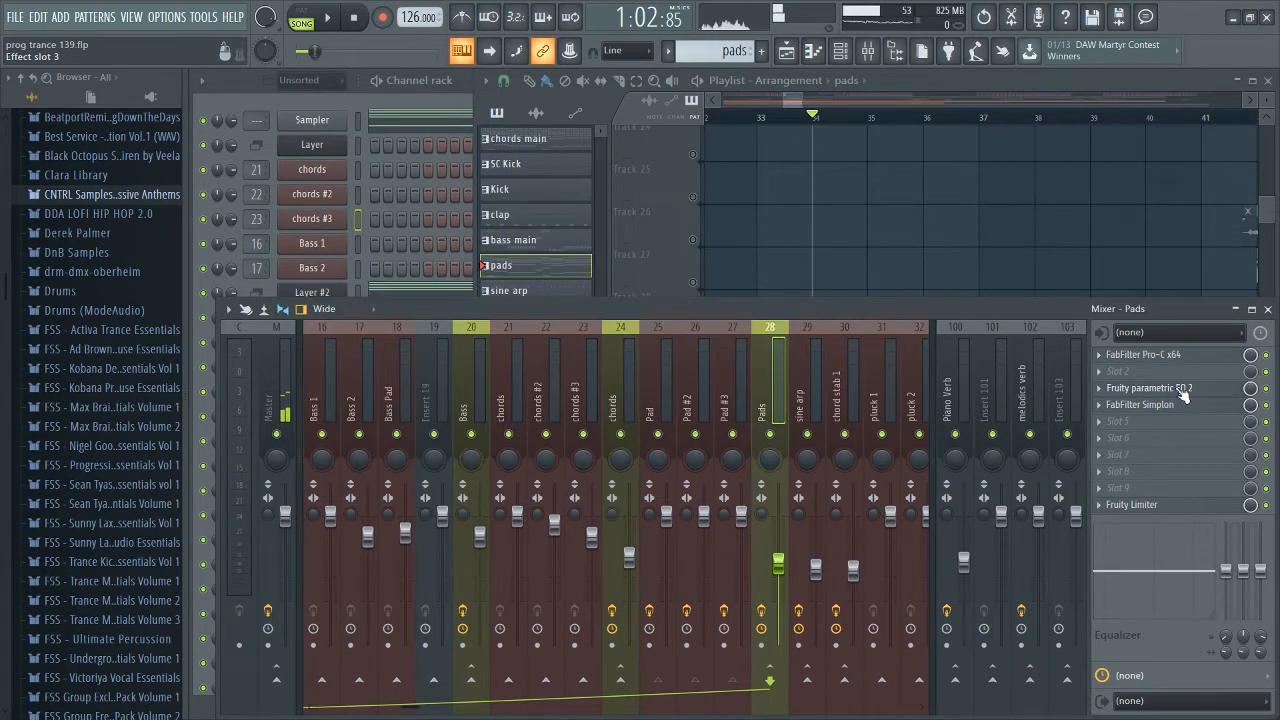
Step: Reopen FabFilter Simplon on the Pads track, play the pads pattern in pattern mode, then stop playback
left_click(1160, 405)
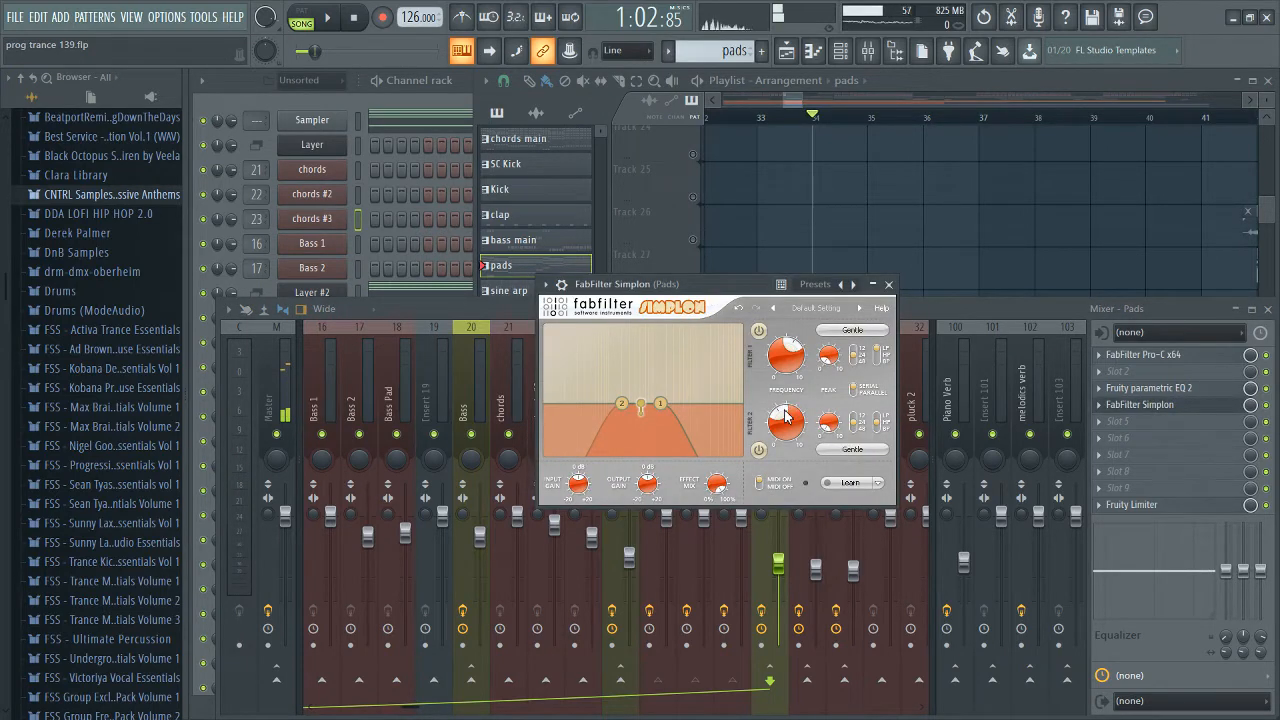
left_click_drag(725, 286, 838, 333)
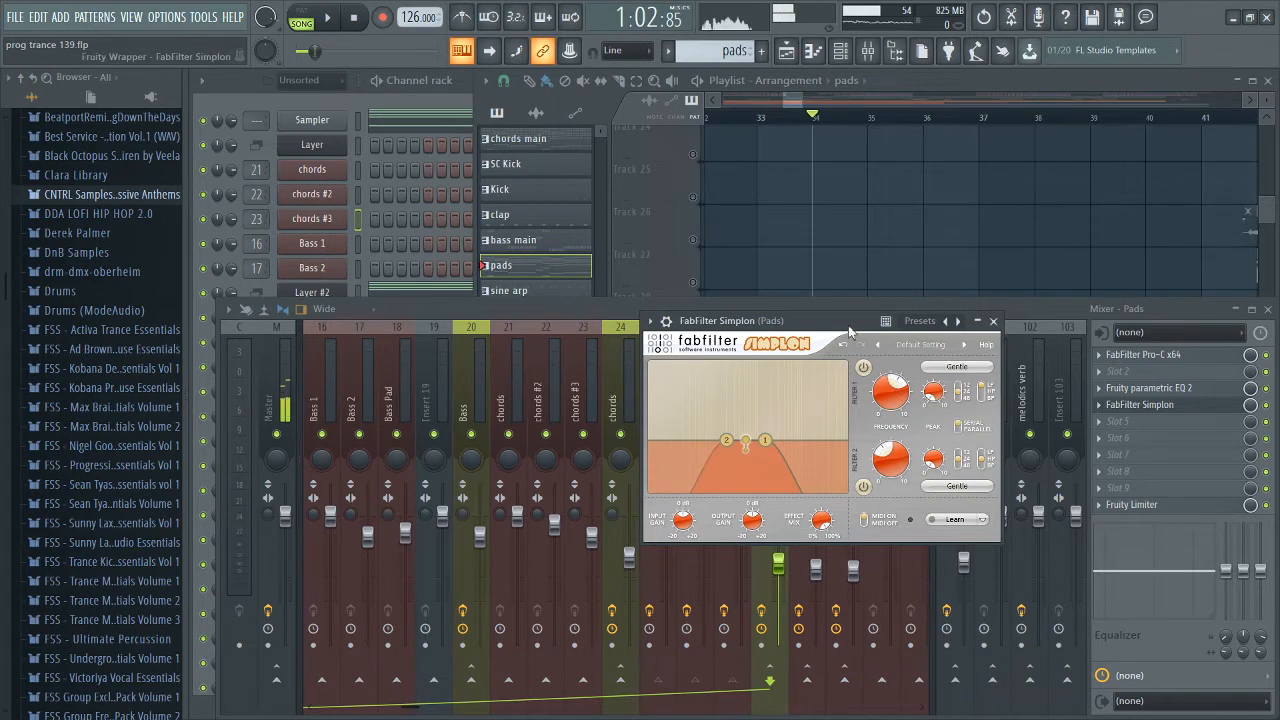
left_click(300, 18)
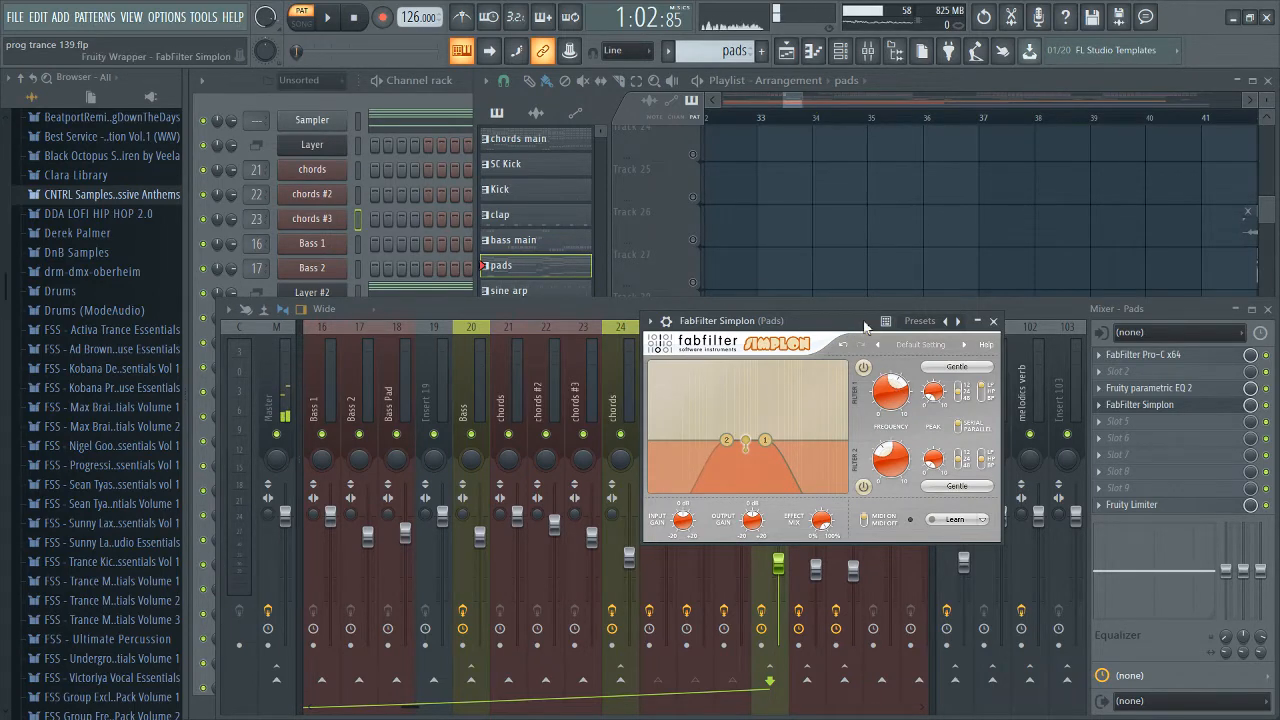
key("space")
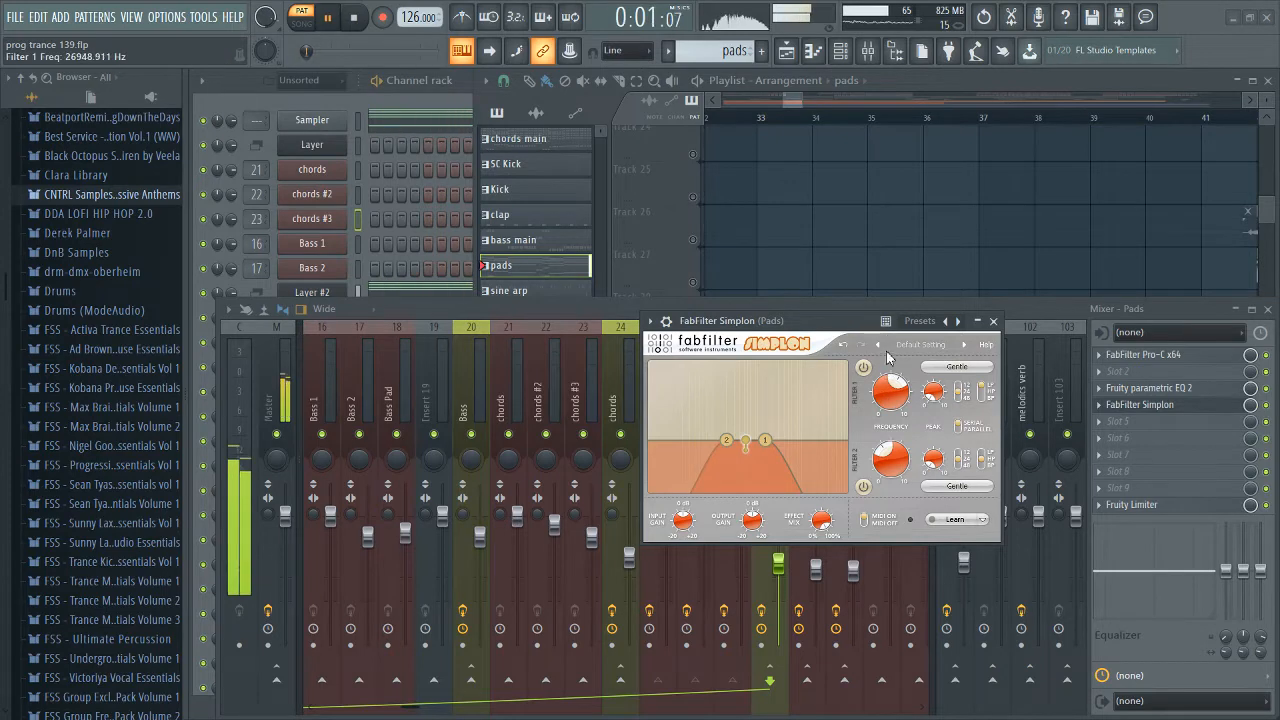
key("space")
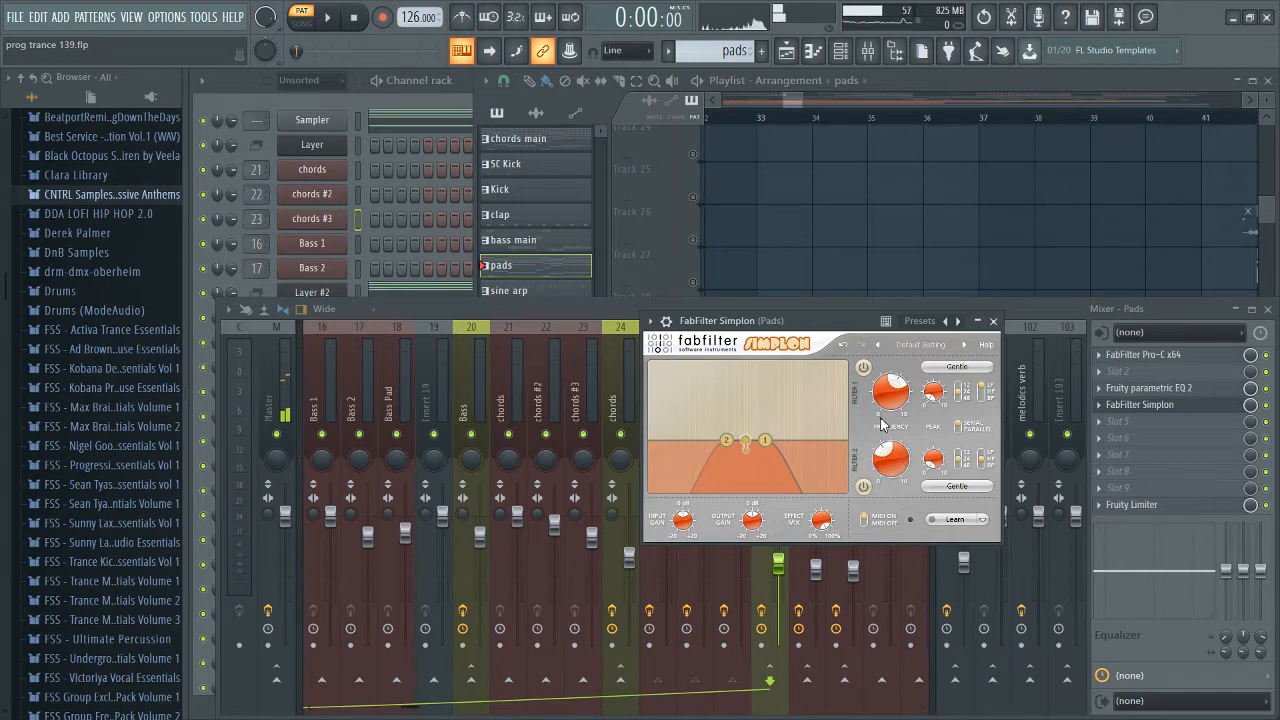
Step: Play the pads pattern again while checking Simplon's two filter frequencies, then stop and close the plugin
key("space")
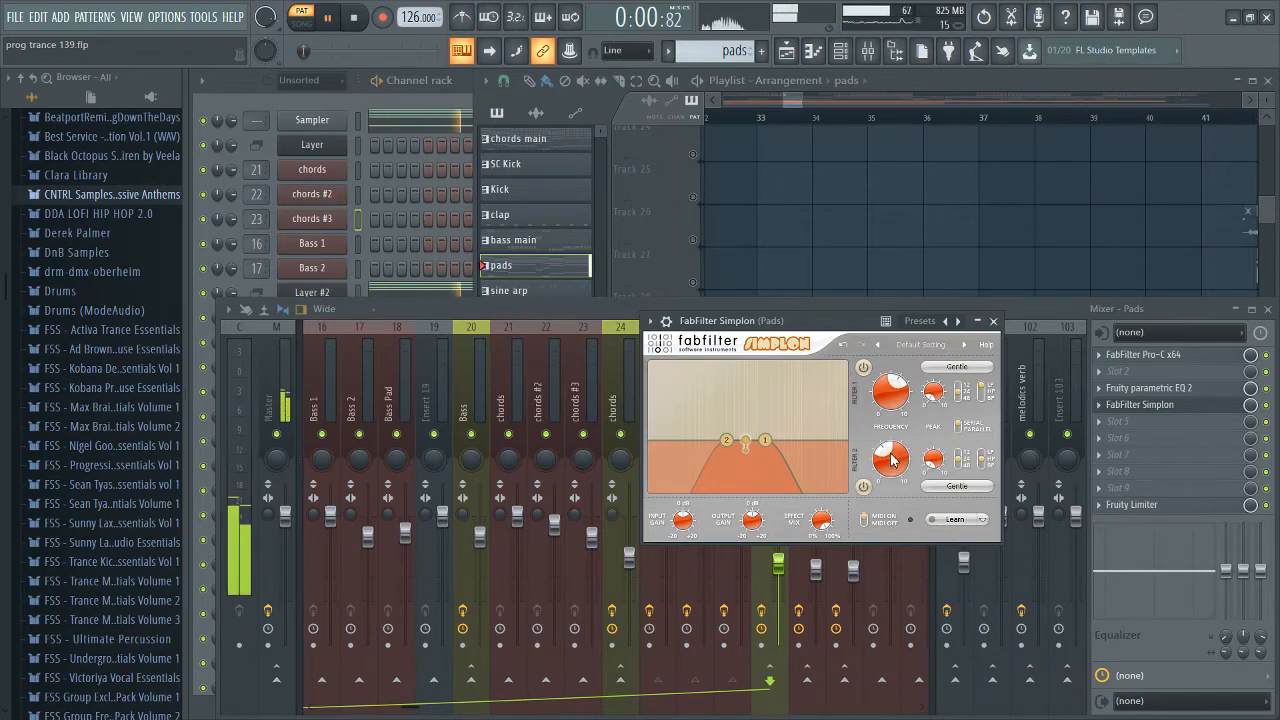
left_click_drag(893, 425, 911, 402)
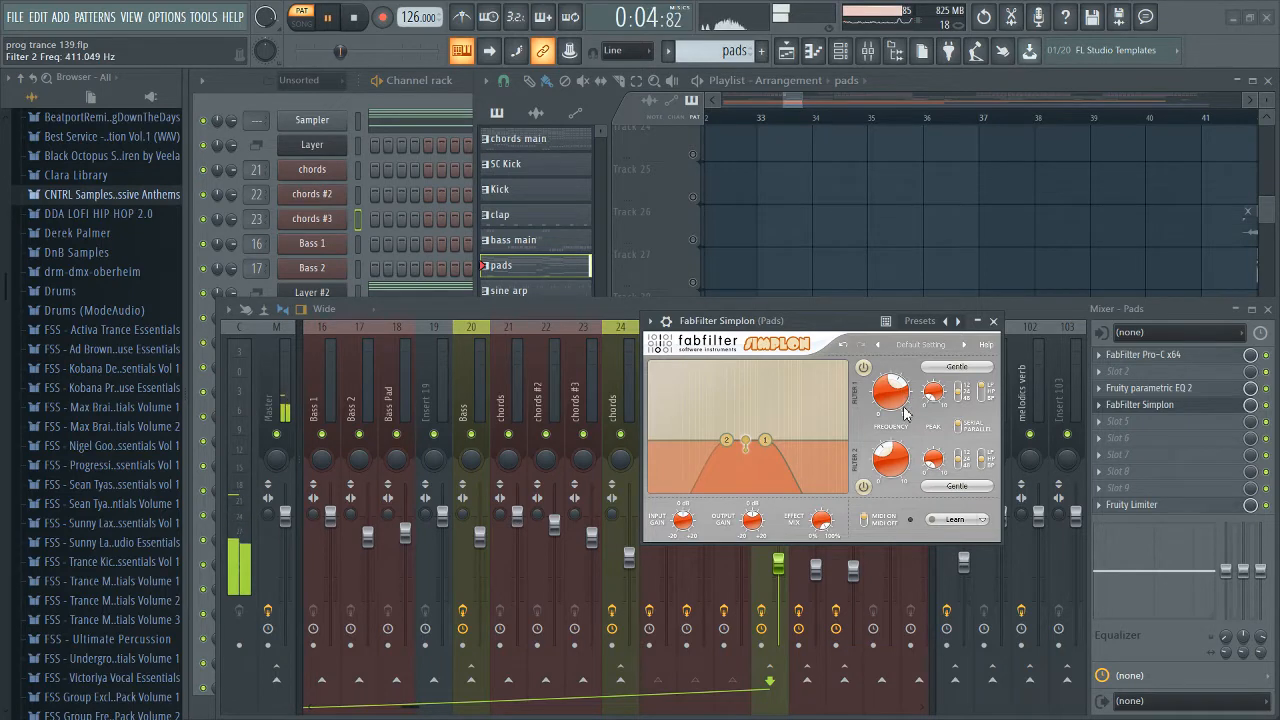
key("space")
left_click(998, 324)
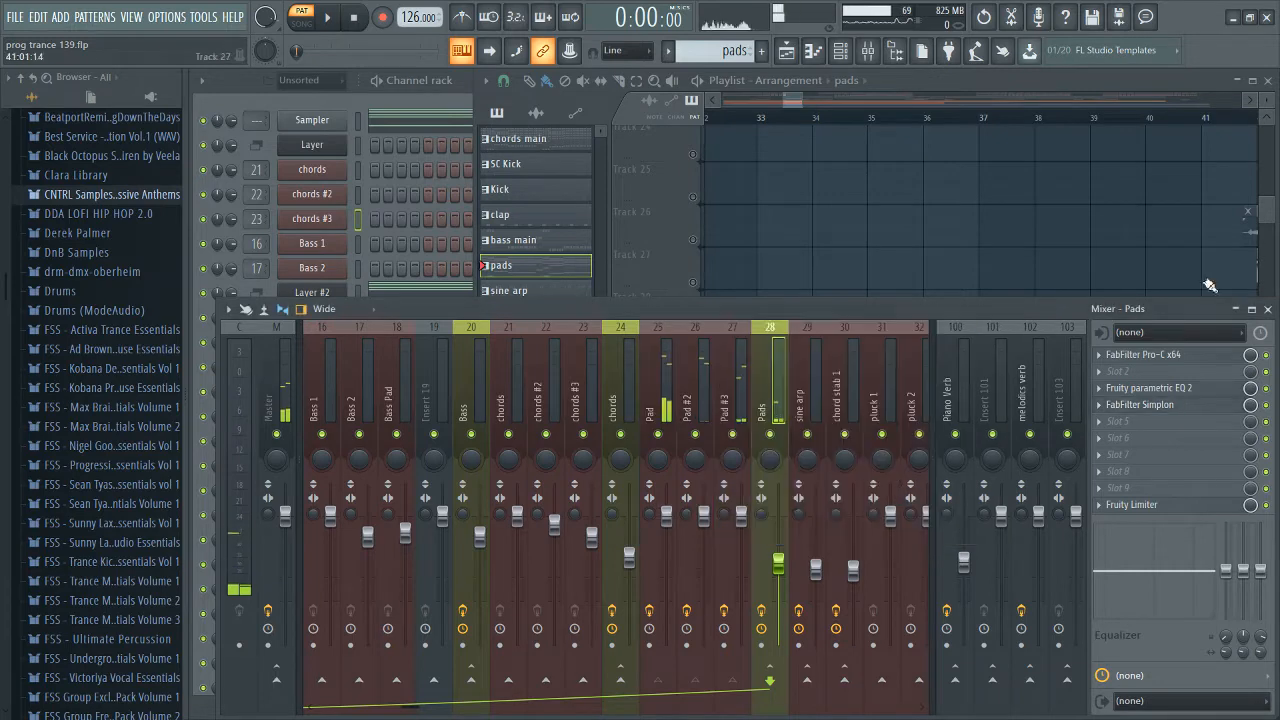
Step: Return to song mode at bar 37 and compare the pad filter automation with the pads clips
left_click(1265, 212)
left_click(993, 120)
key("l")
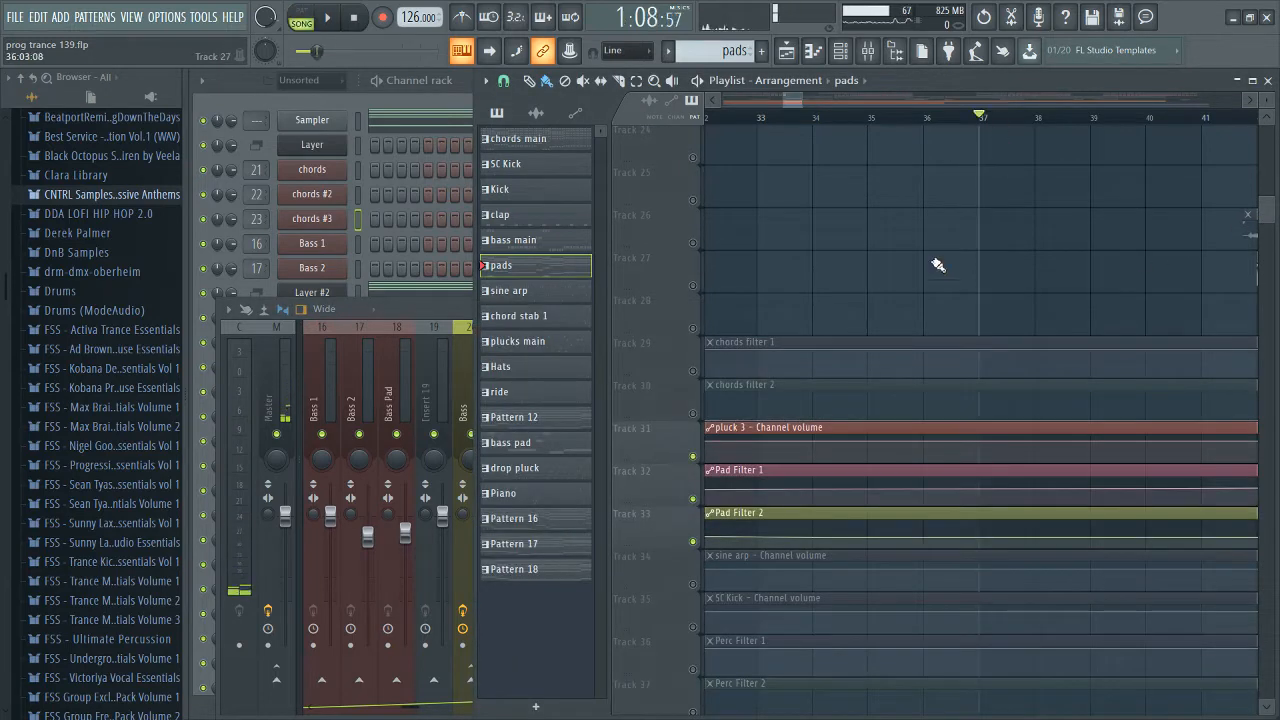
scroll(860, 265, "down", 8)
scroll(880, 267, "down", 2)
scroll(890, 272, "down", 4)
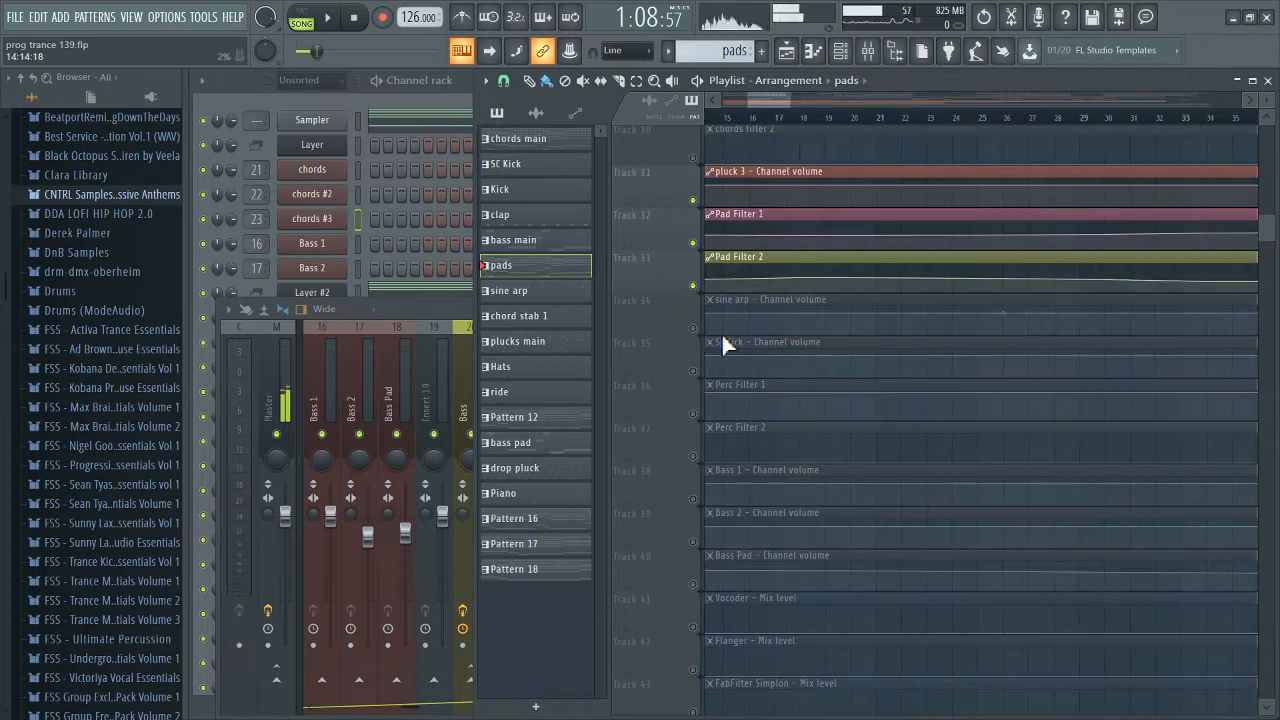
scroll(803, 280, "up", 10)
scroll(806, 221, "up", 6)
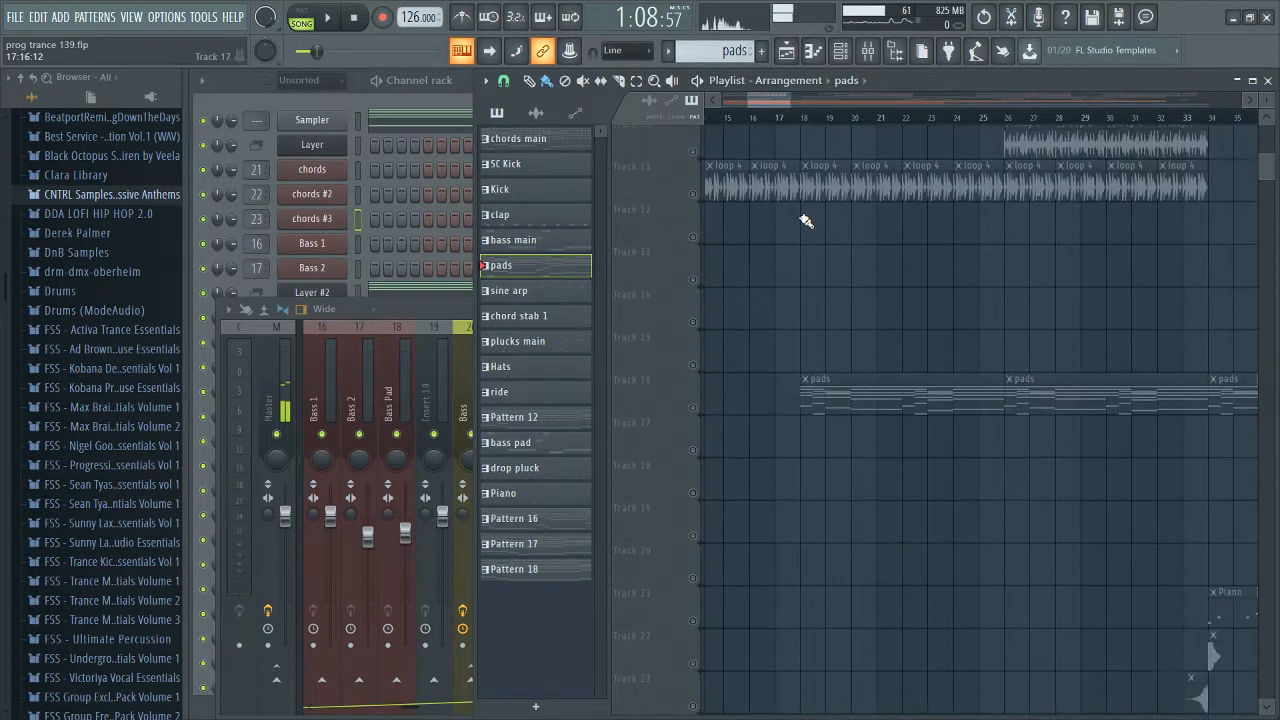
scroll(802, 226, "down", 13)
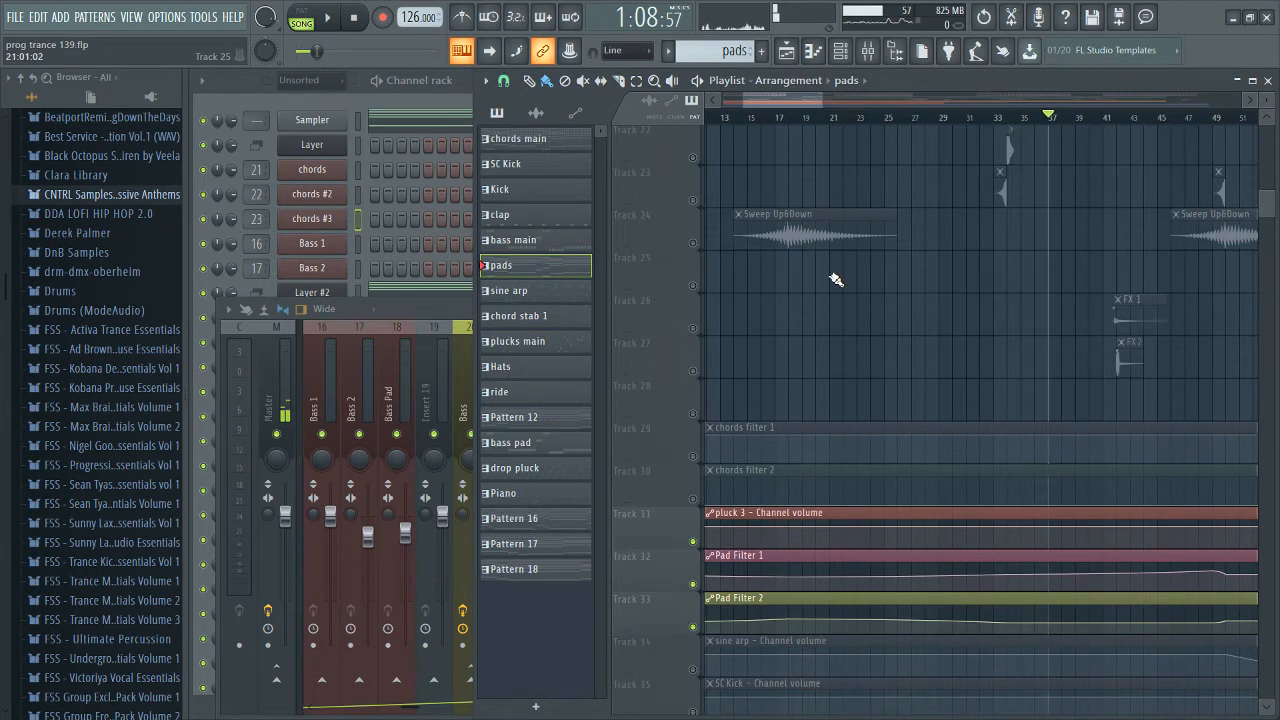
Step: Move the song position to bar 17 and examine the pad filter automation there
left_click(778, 128)
scroll(760, 203, "up", 3)
scroll(878, 211, "up", 3)
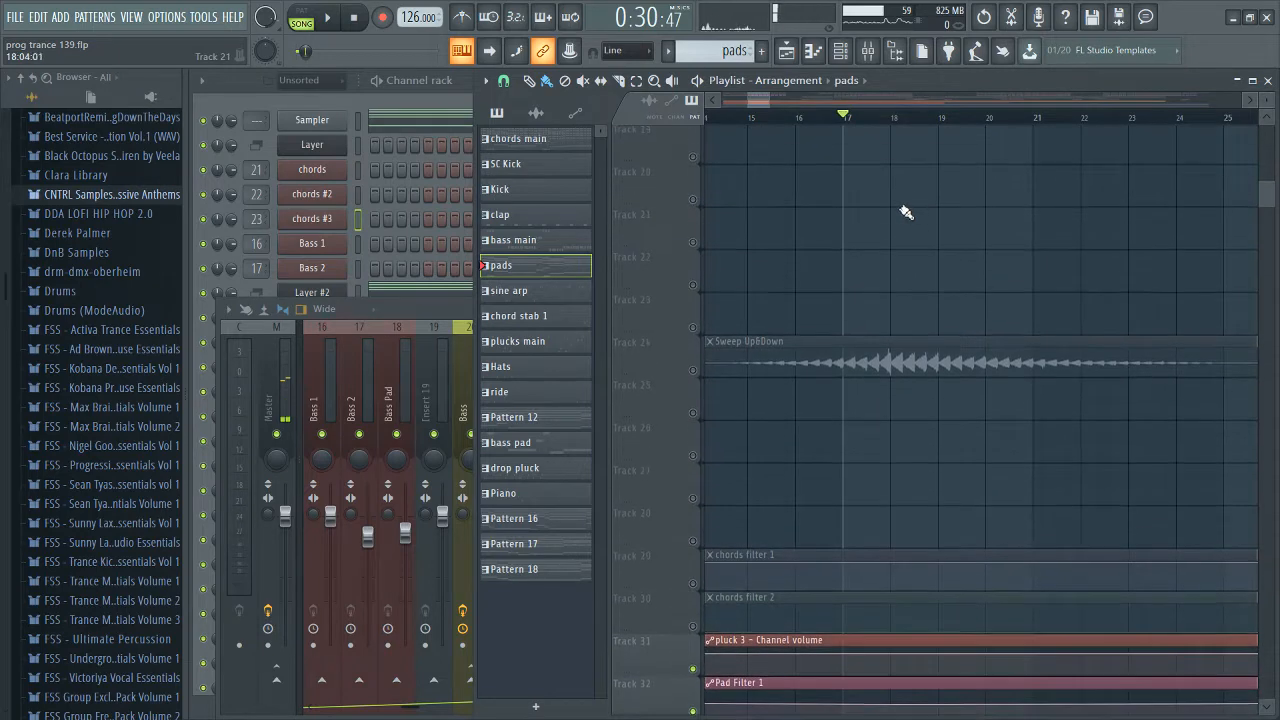
scroll(905, 215, "down", 4)
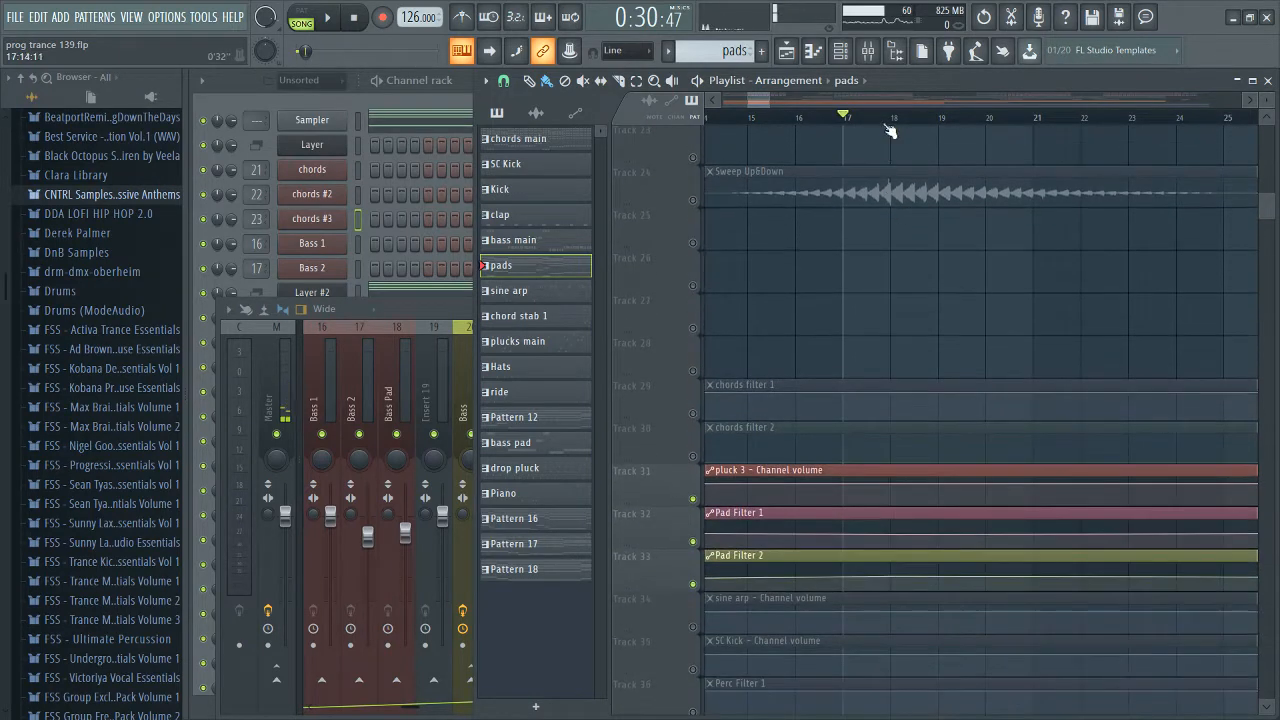
Step: Play the arrangement from bar 18, where the first pads clip starts, then stop playback
scroll(888, 283, "up", 13)
scroll(888, 285, "up", 9)
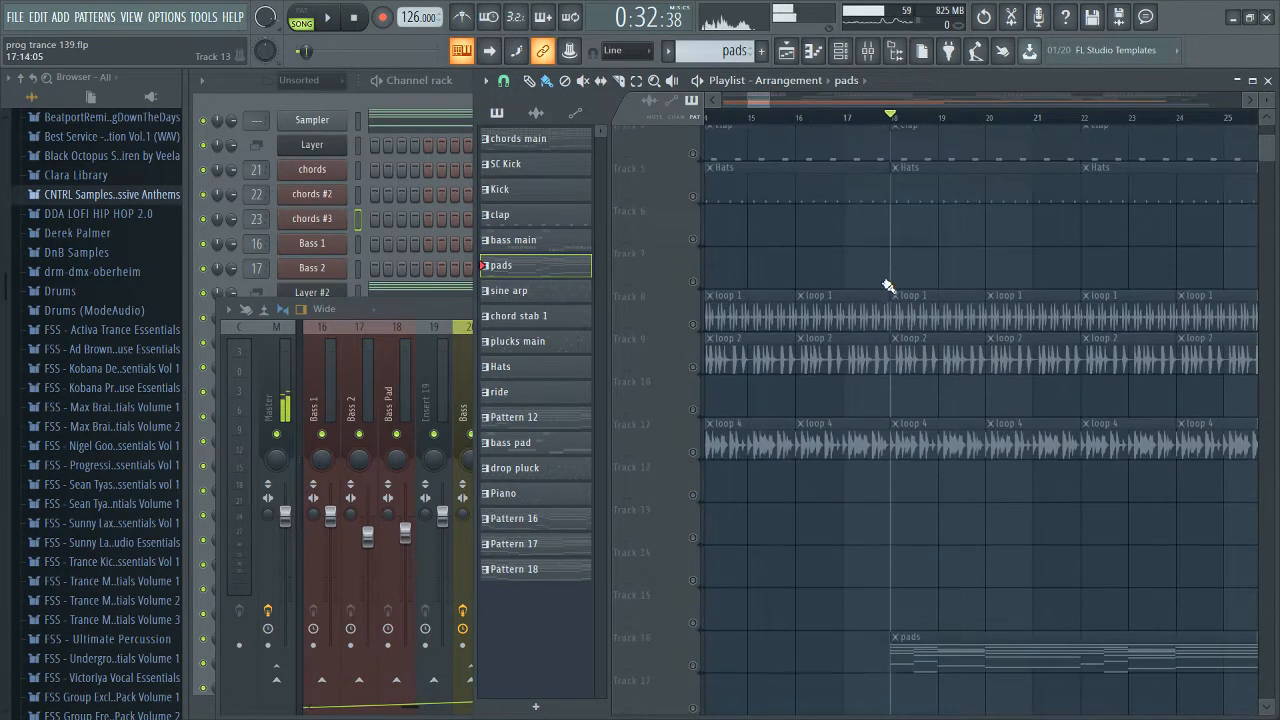
scroll(868, 300, "down", 5)
key("space")
scroll(890, 290, "down", 20)
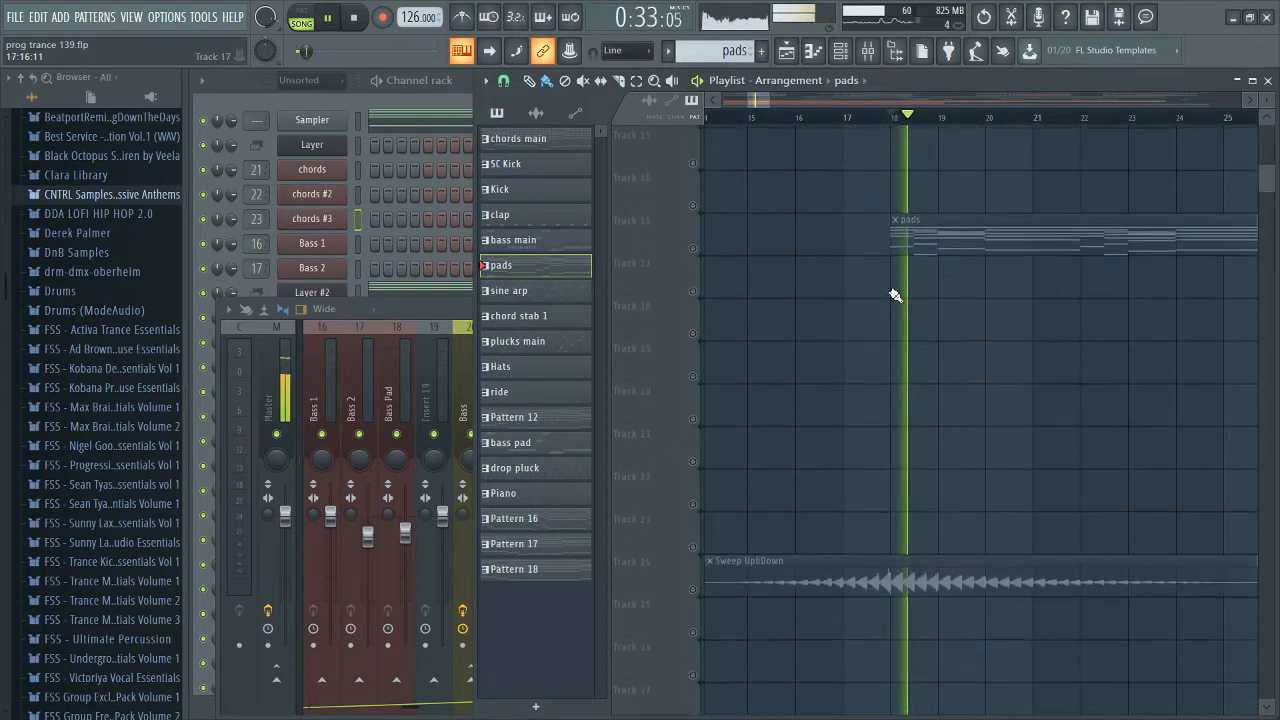
key("space")
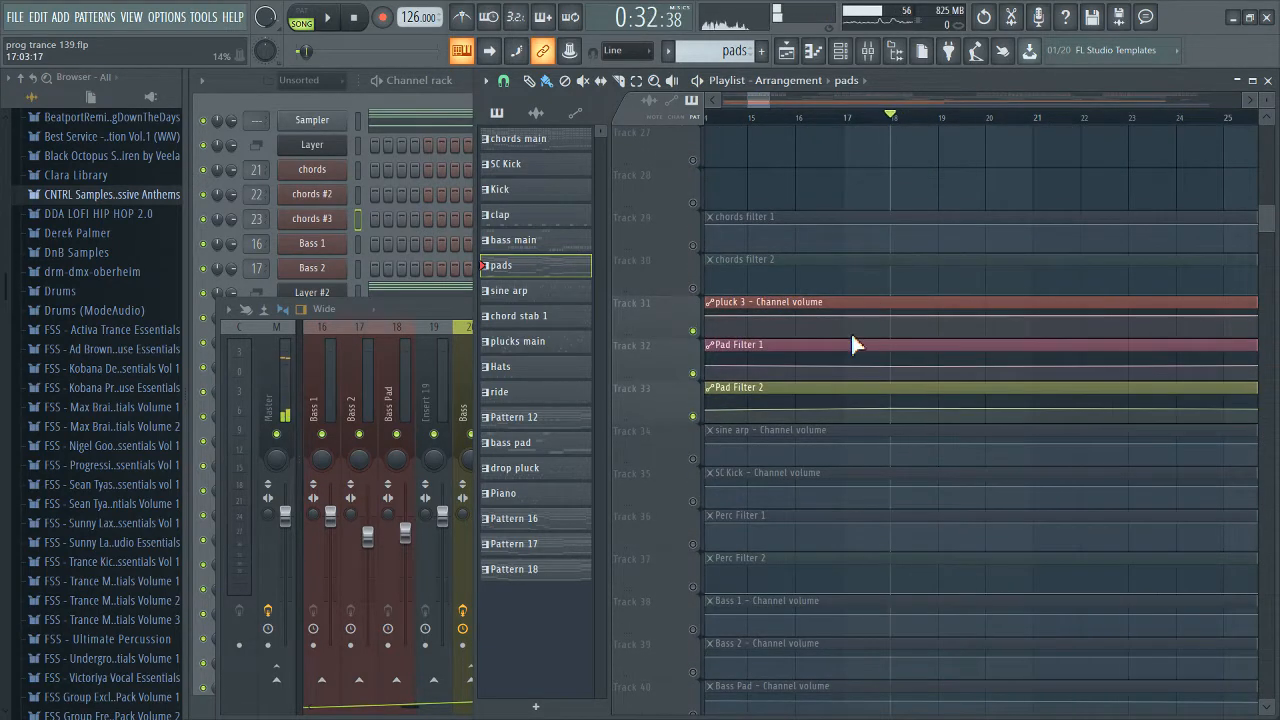
Step: Move the song position to bar 34 and examine the Pad Filter 1 and Pad Filter 2 automation around it
scroll(858, 371, "down", 6)
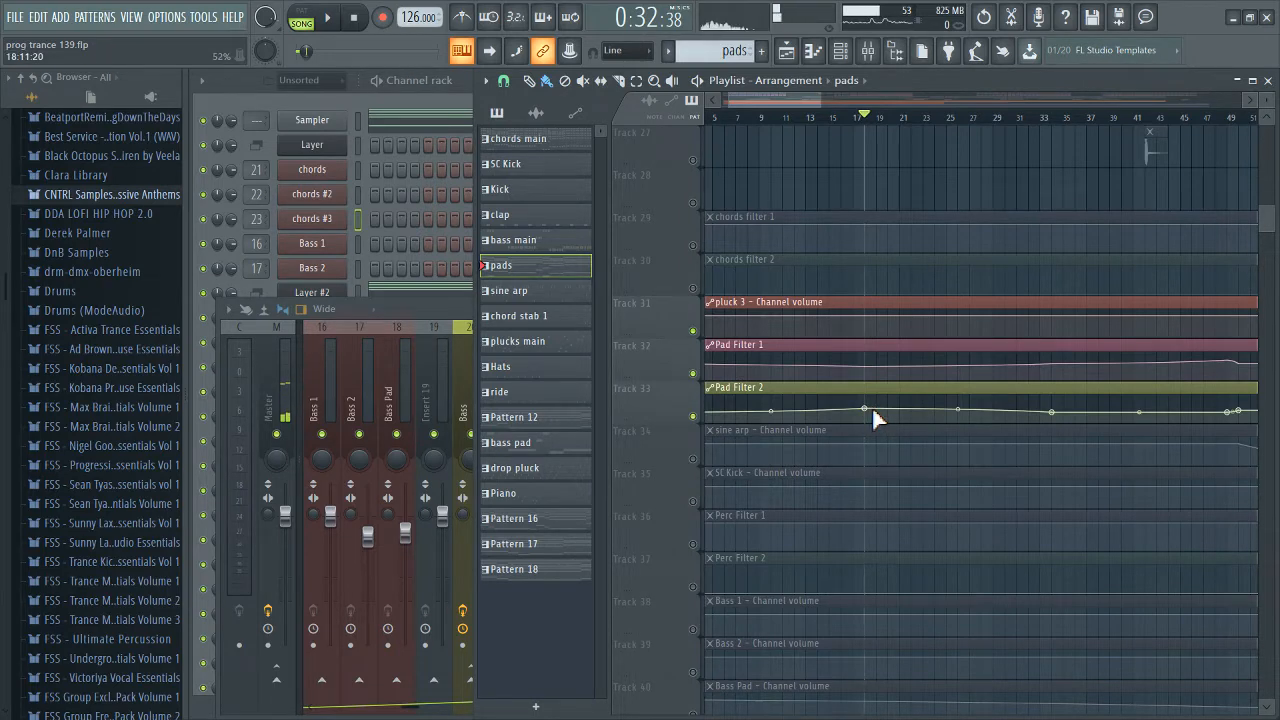
scroll(890, 180, "down", 2)
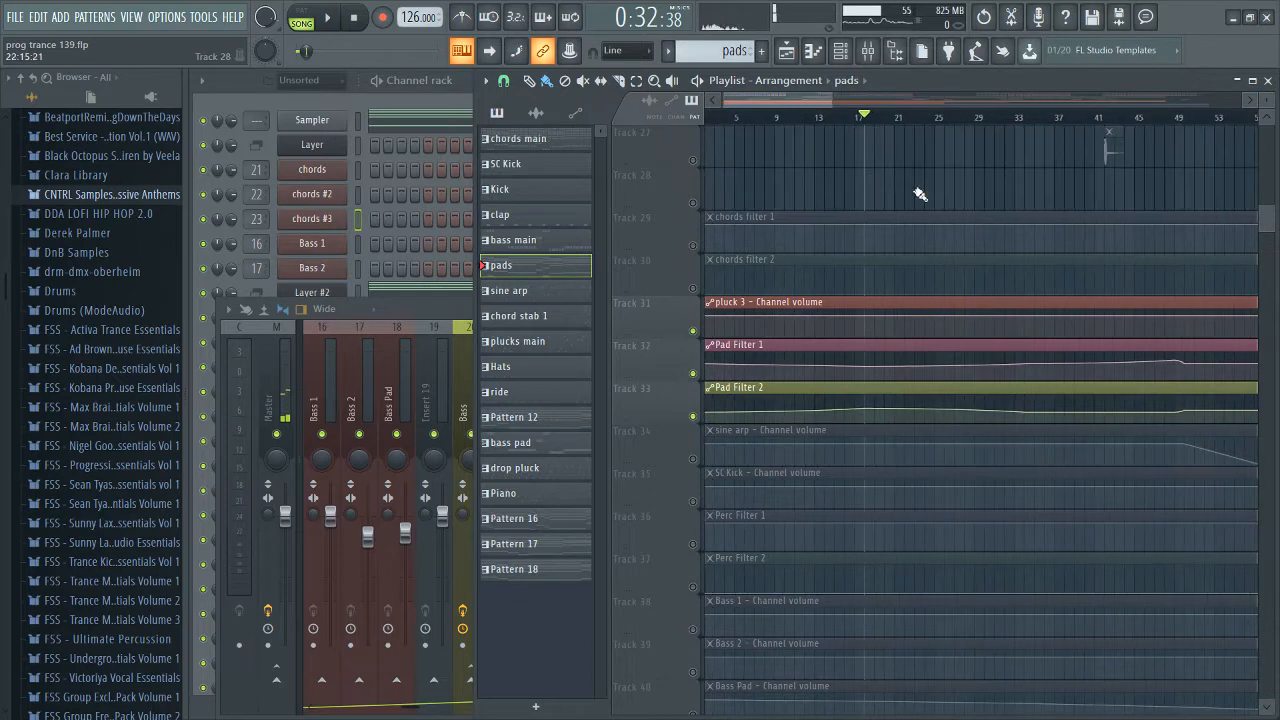
scroll(1088, 399, "up", 4)
scroll(1030, 390, "up", 2)
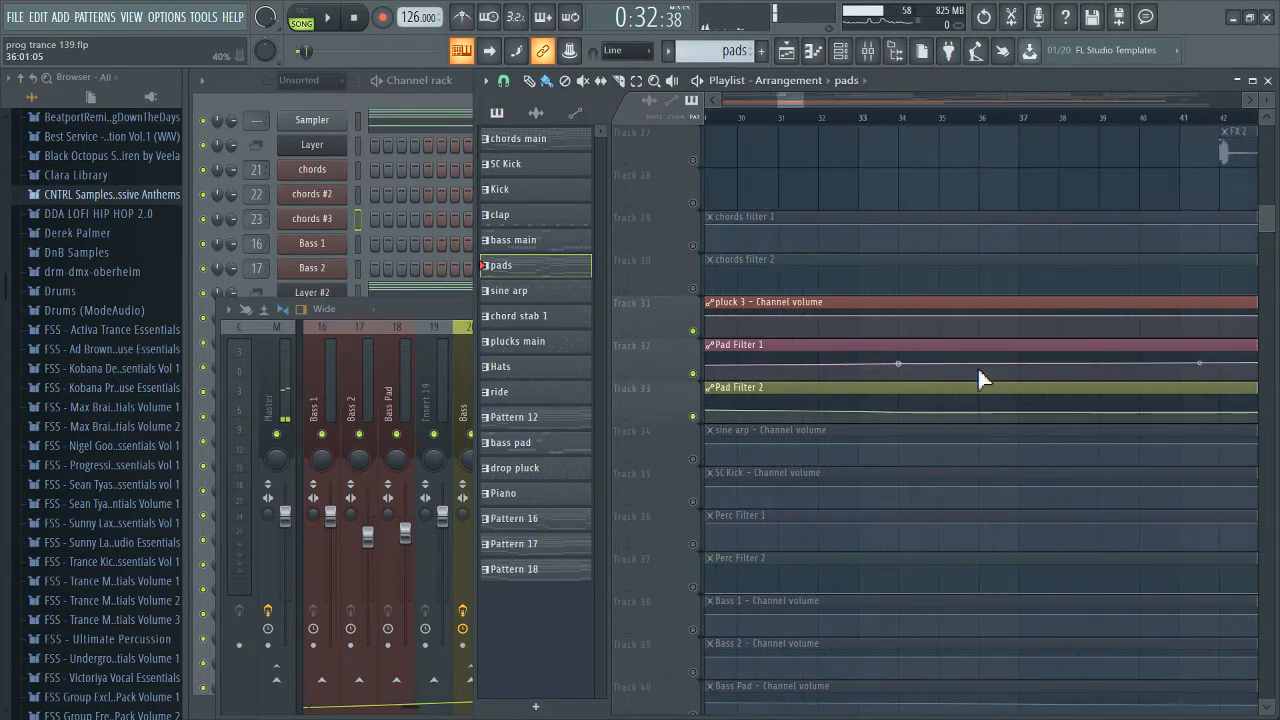
left_click(900, 116)
scroll(970, 190, "up", 1)
scroll(845, 249, "down", 4)
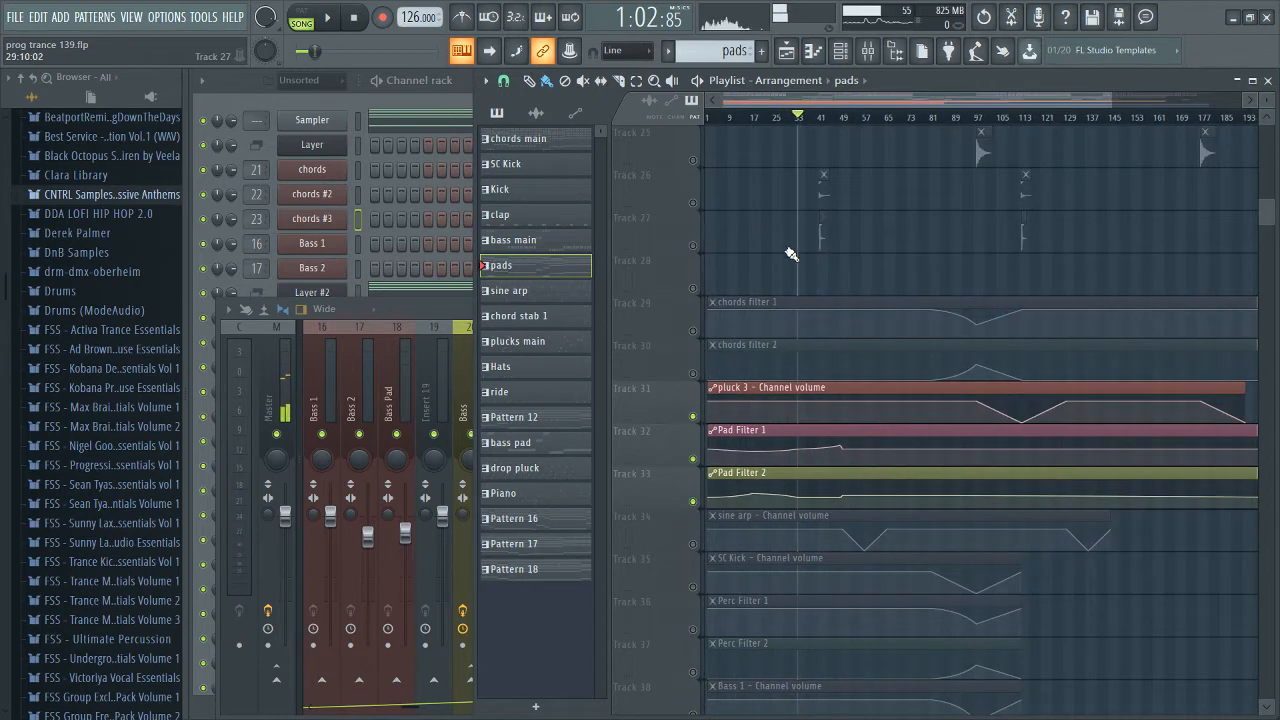
scroll(792, 252, "up", 4)
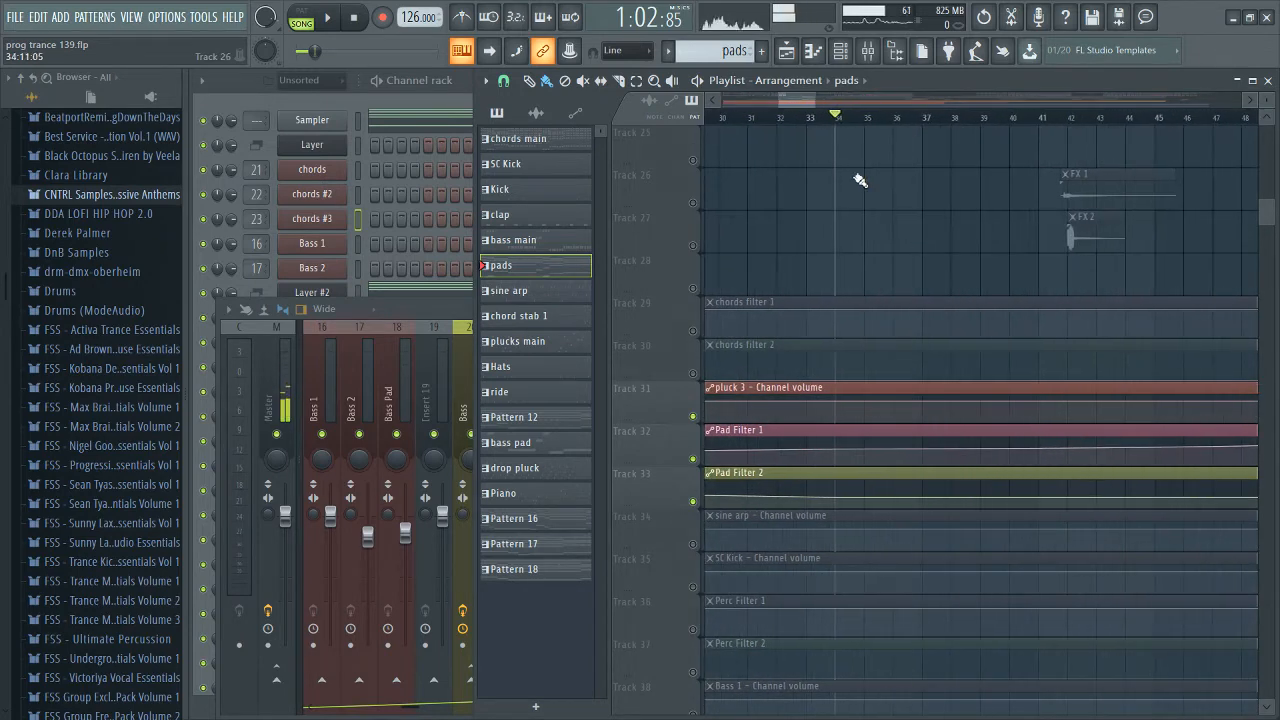
Step: Check the FabFilter Simplon settings on the Pads mixer track, then close the plugin and return to the playlist
left_click(425, 320)
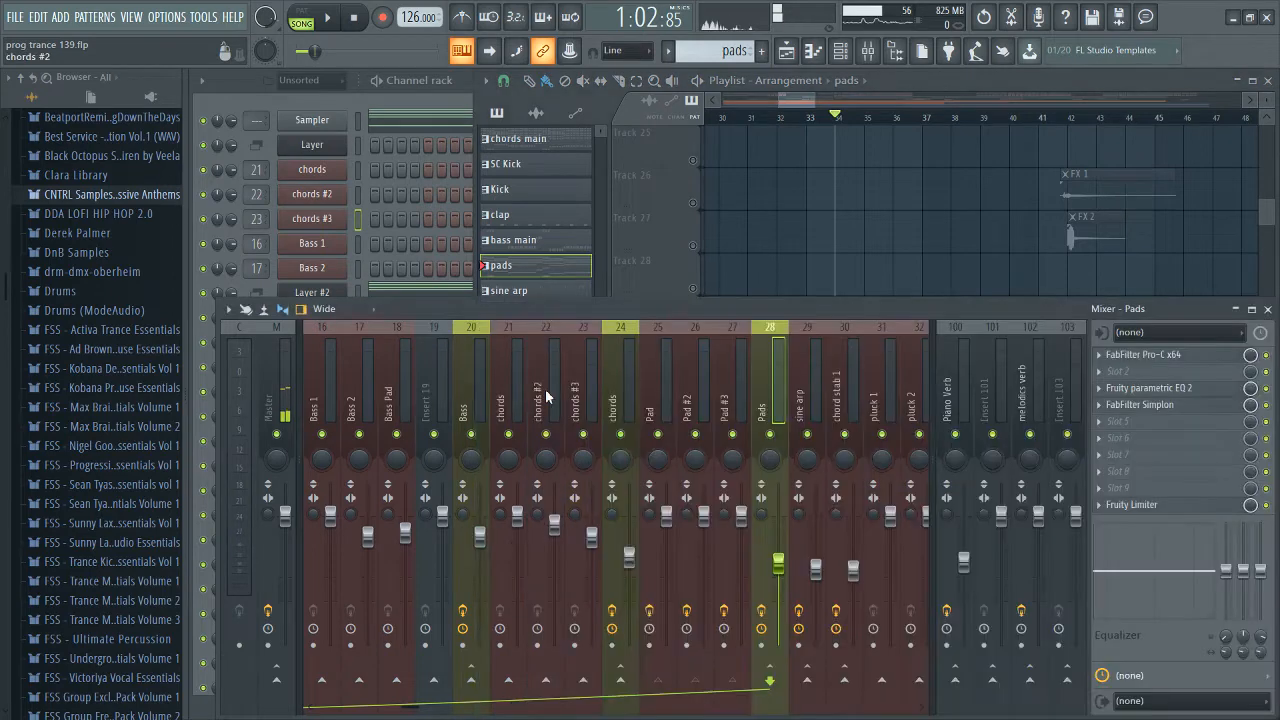
left_click(1145, 405)
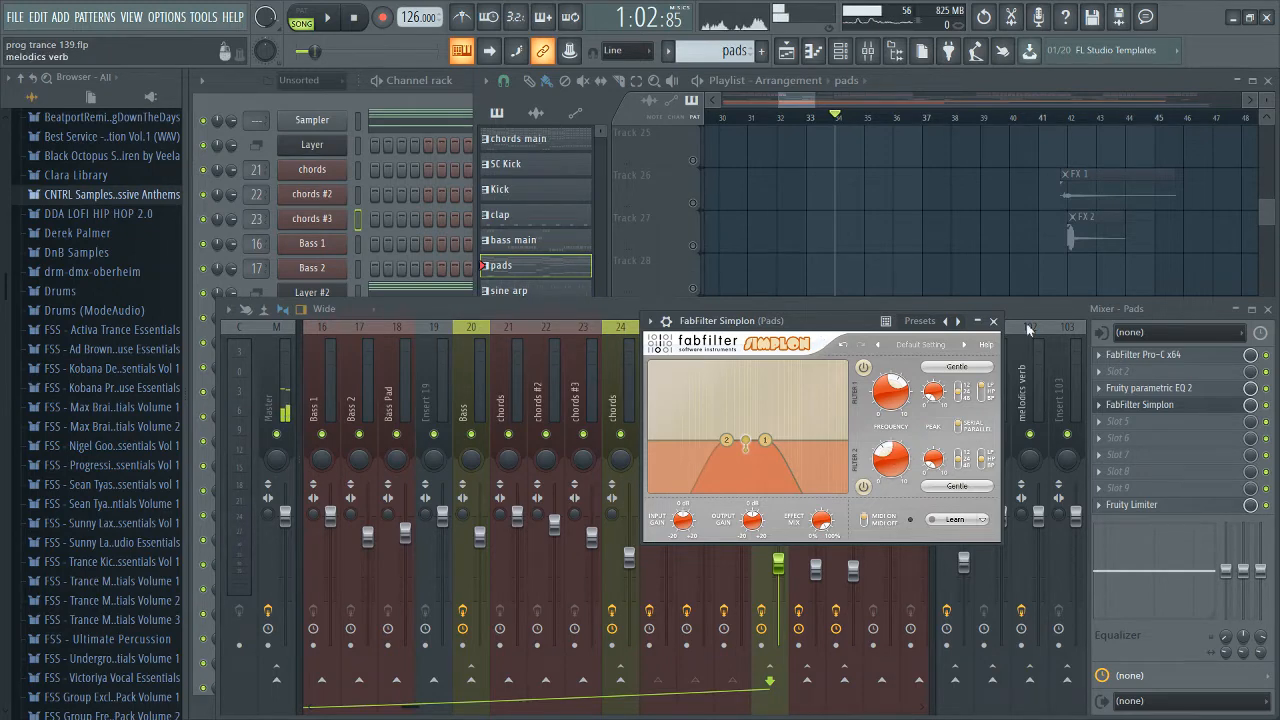
left_click(1176, 410)
left_click(894, 270)
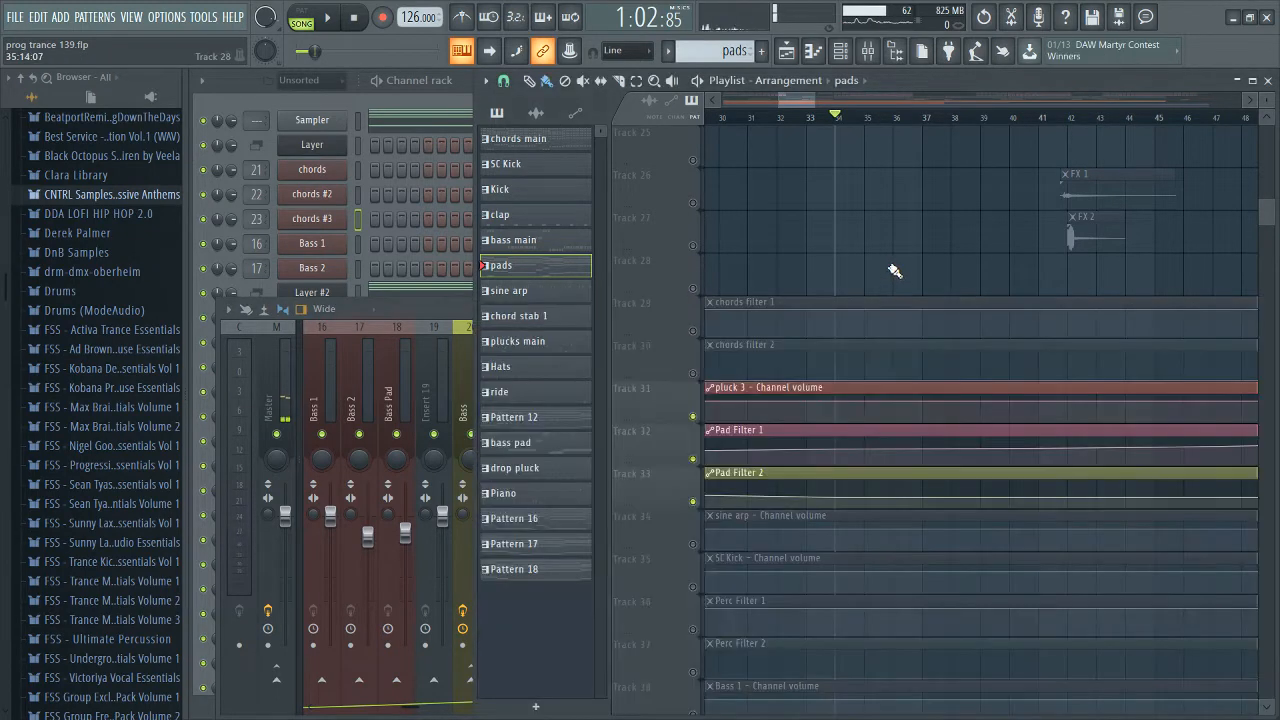
Step: Play the arrangement from bar 34 with the Loneliest Days reference track in view, then stop playback
scroll(897, 248, "down", 3)
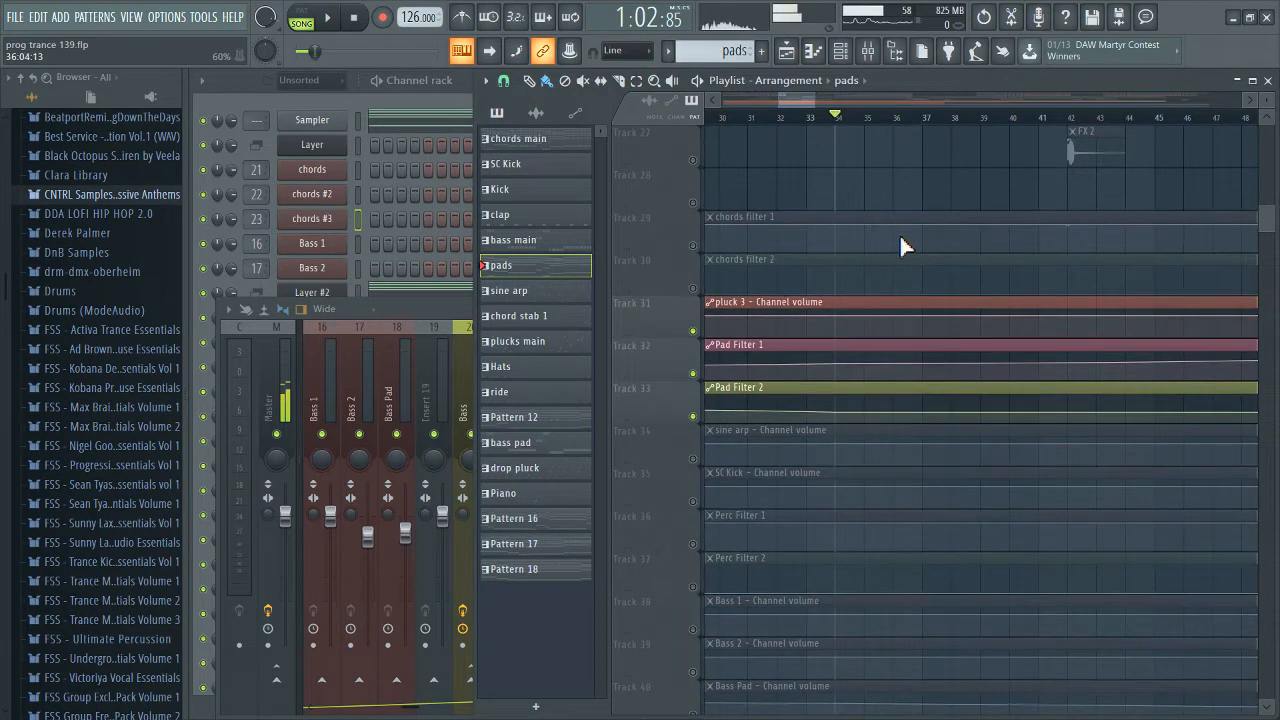
scroll(899, 245, "down", 12)
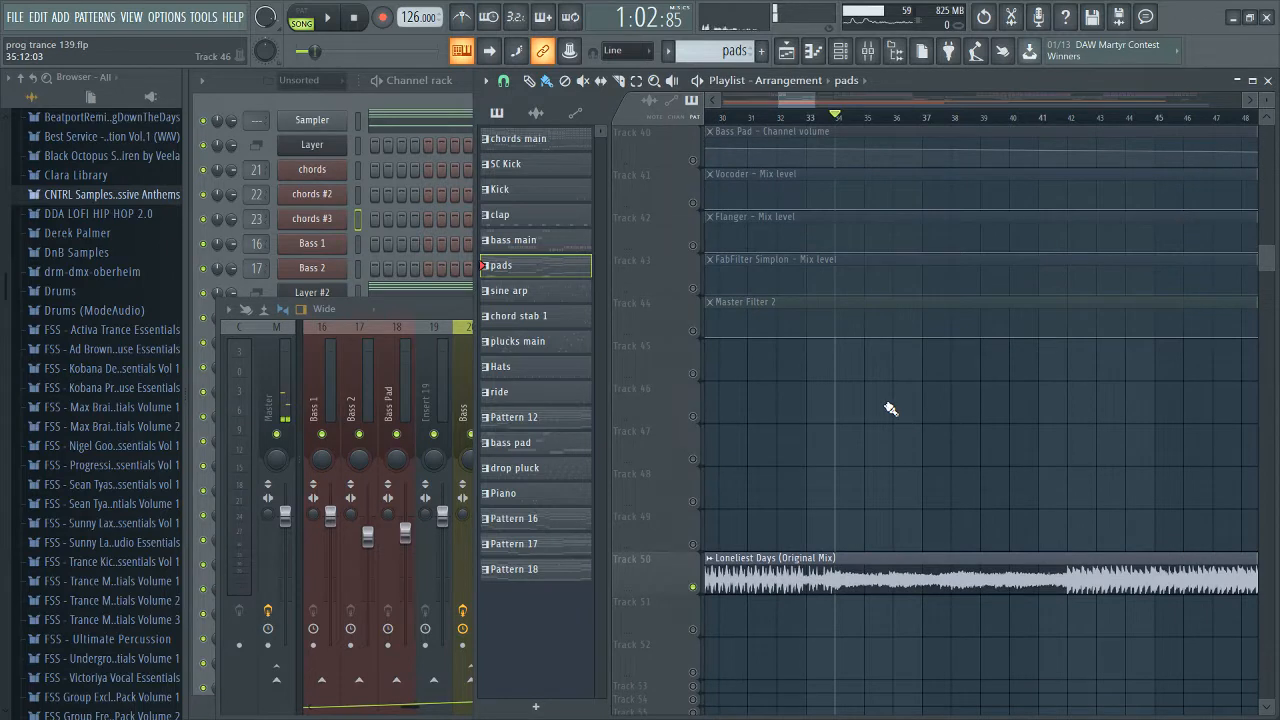
key("space")
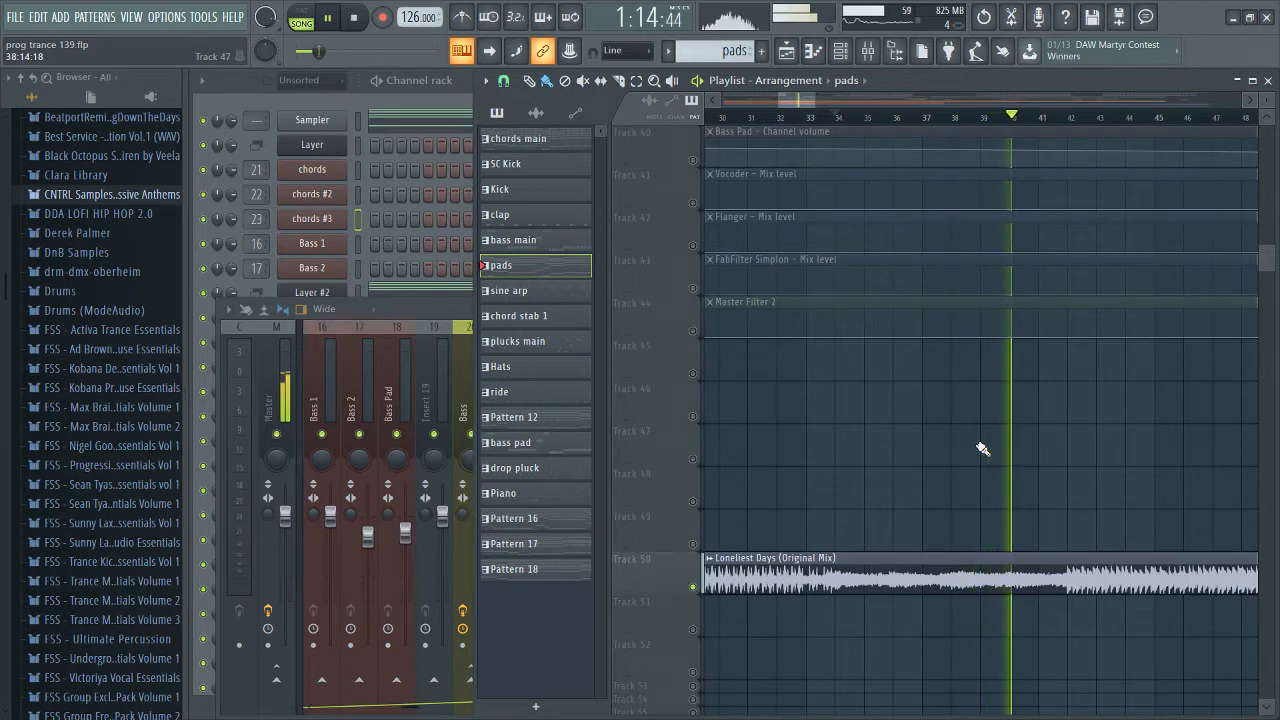
key("space")
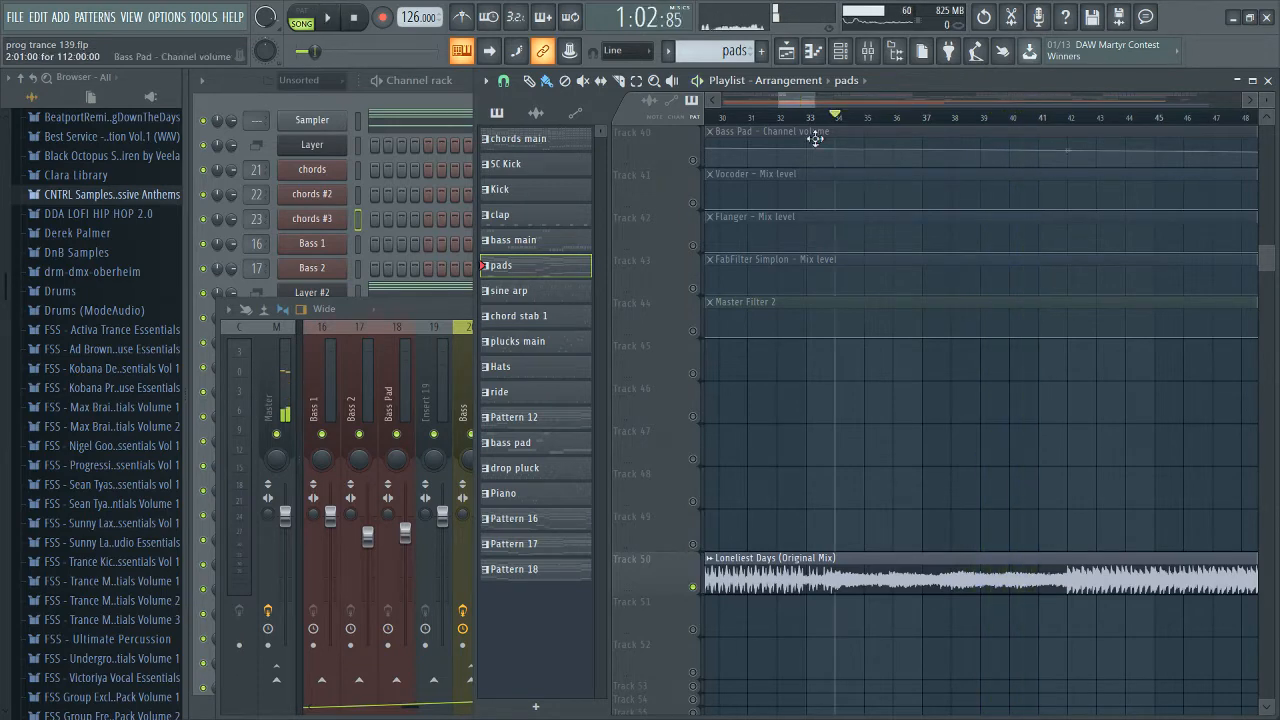
Step: Find the second break in the playlist and move the song position to bar 98, where the Piano clip starts
left_click_drag(800, 105, 820, 107)
scroll(870, 420, "down", 10)
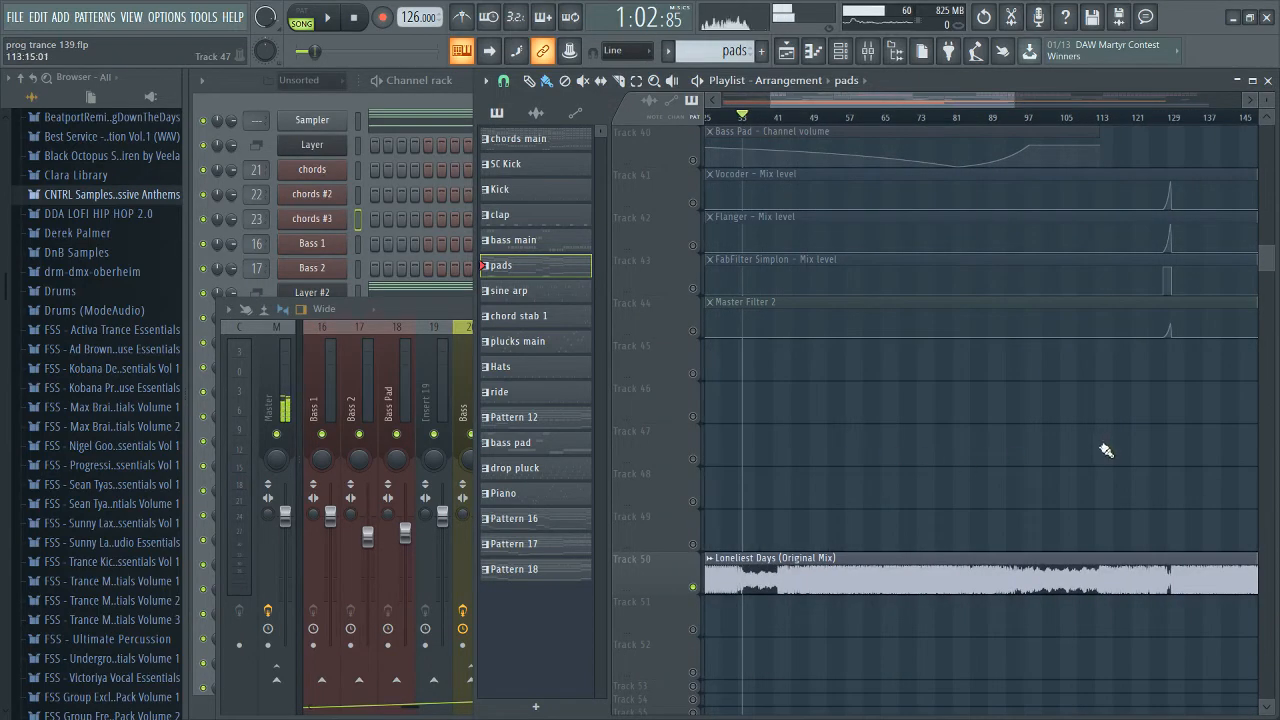
scroll(1106, 452, "up", 4)
scroll(1106, 455, "up", 3)
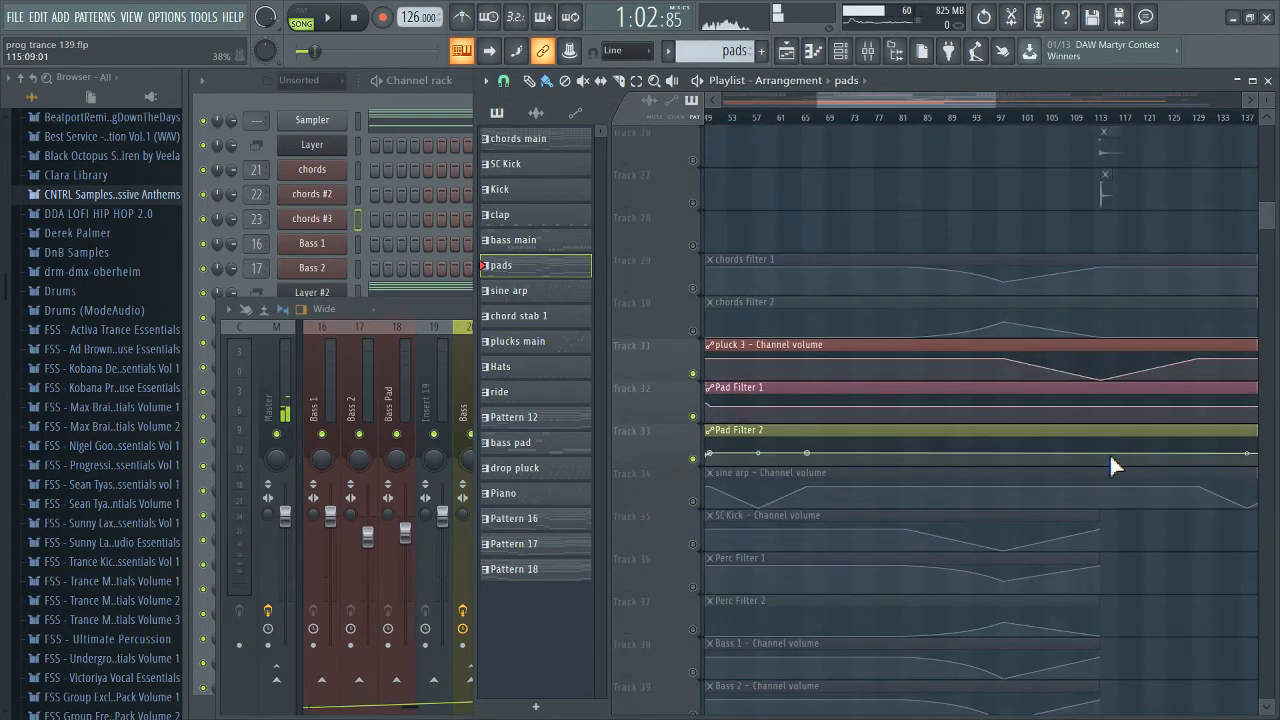
scroll(1111, 602, "up", 2)
scroll(934, 323, "up", 5)
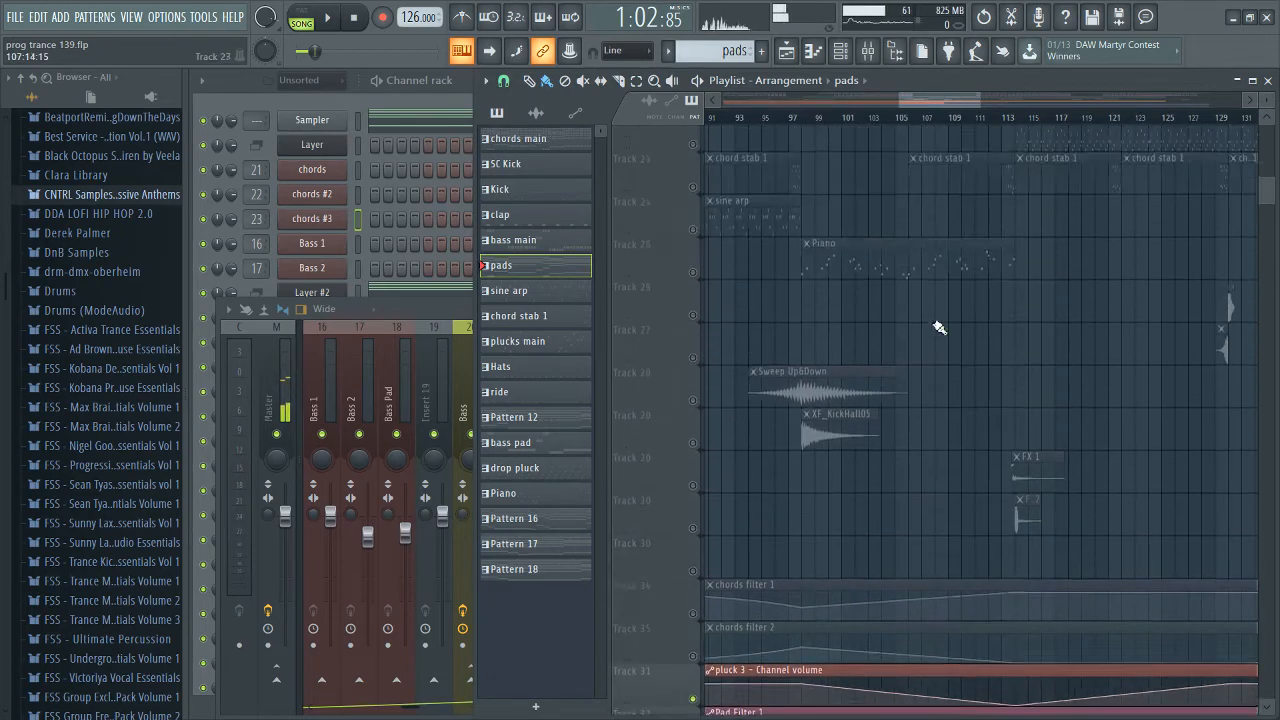
scroll(944, 333, "down", 2)
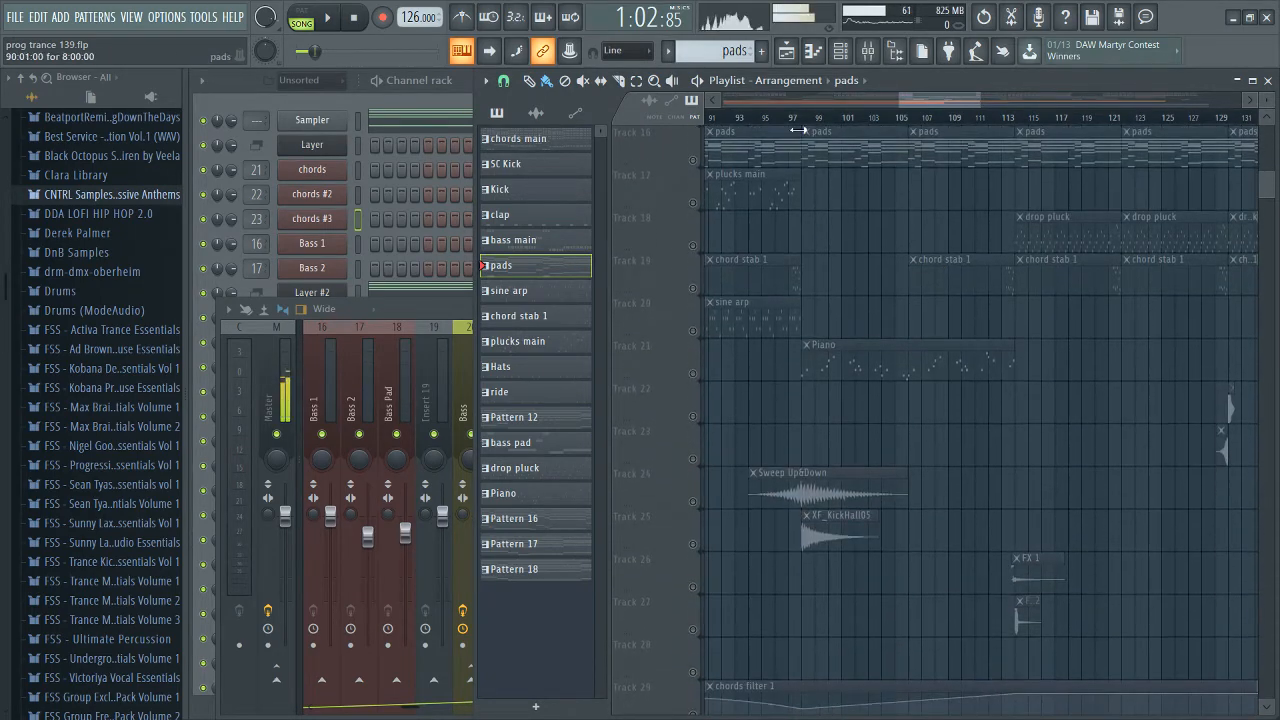
scroll(893, 433, "down", 5)
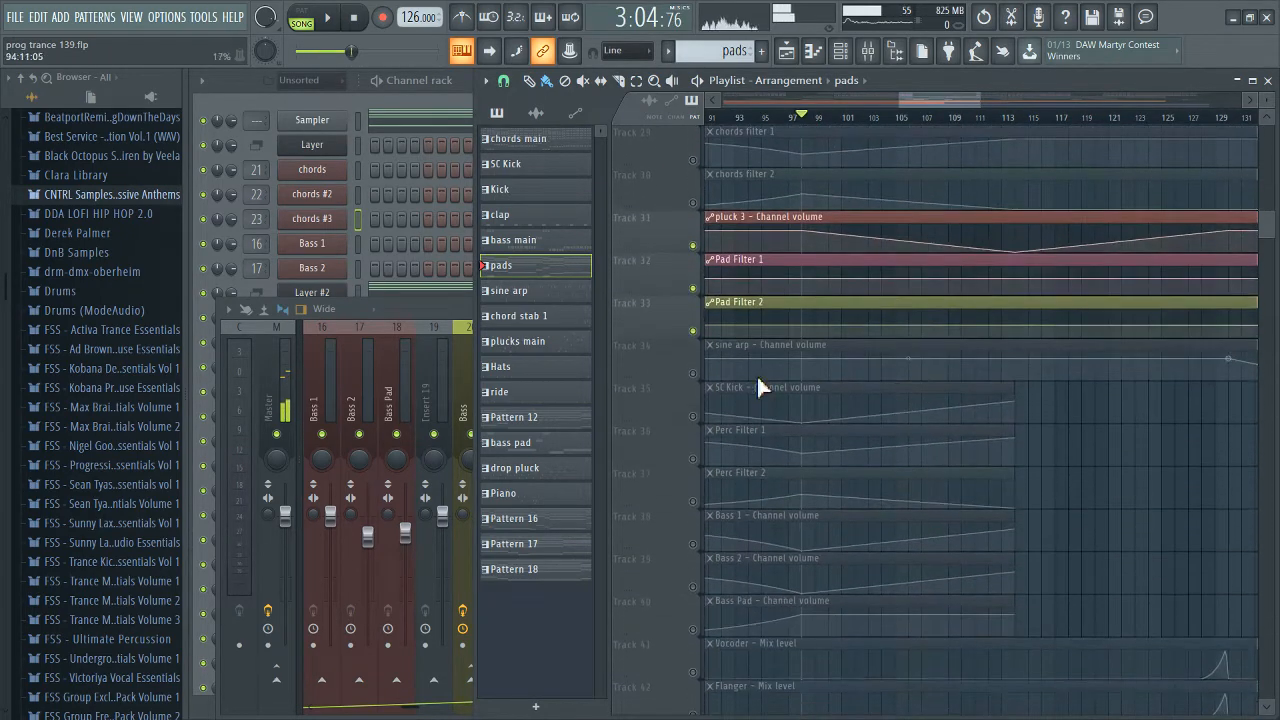
Step: Compare the automation clips around bar 98 with the Loneliest Days waveform and the break's pattern clips
scroll(1101, 451, "down", 1)
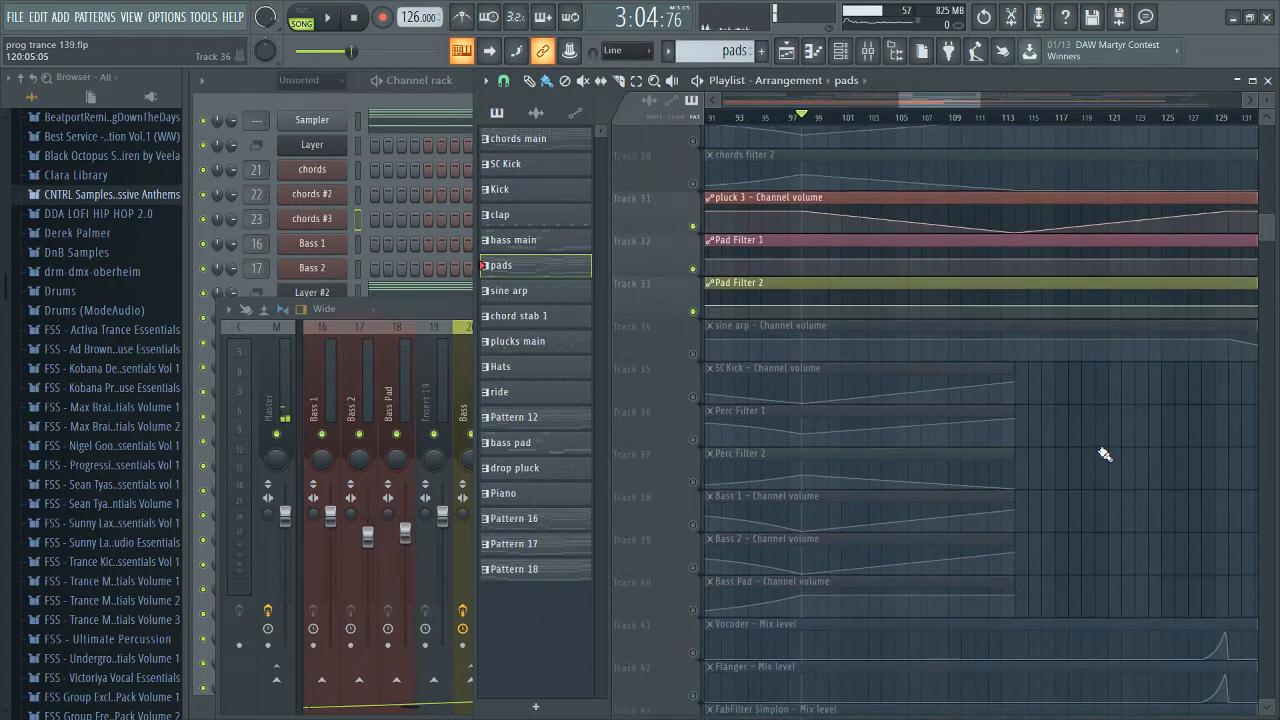
scroll(1101, 451, "down", 1)
scroll(1097, 444, "down", 4)
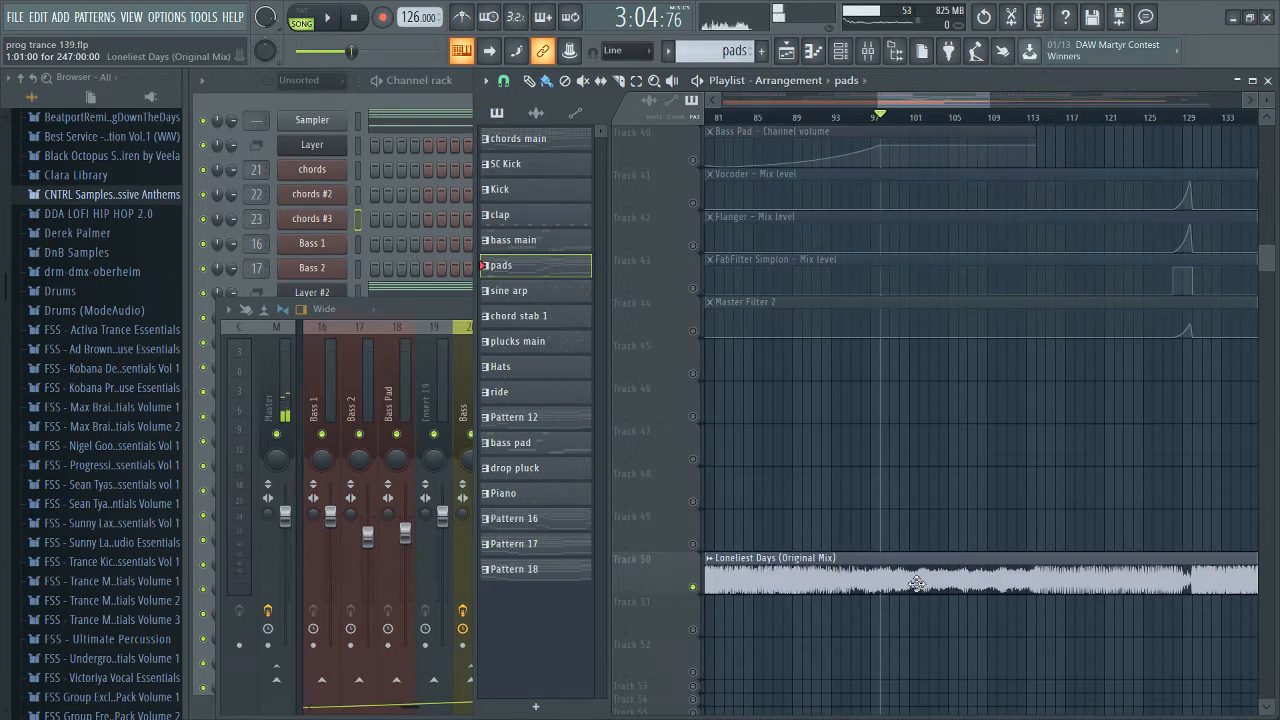
scroll(920, 509, "up", 6)
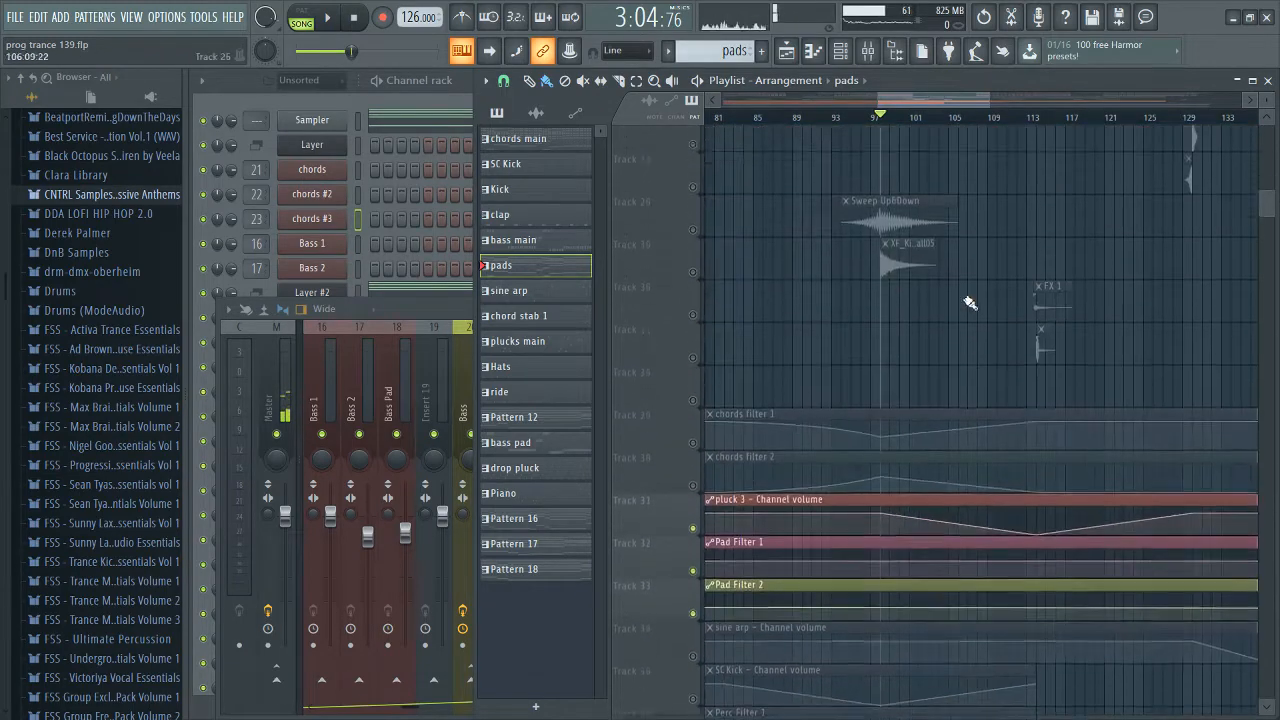
scroll(878, 290, "up", 5)
scroll(916, 304, "up", 3)
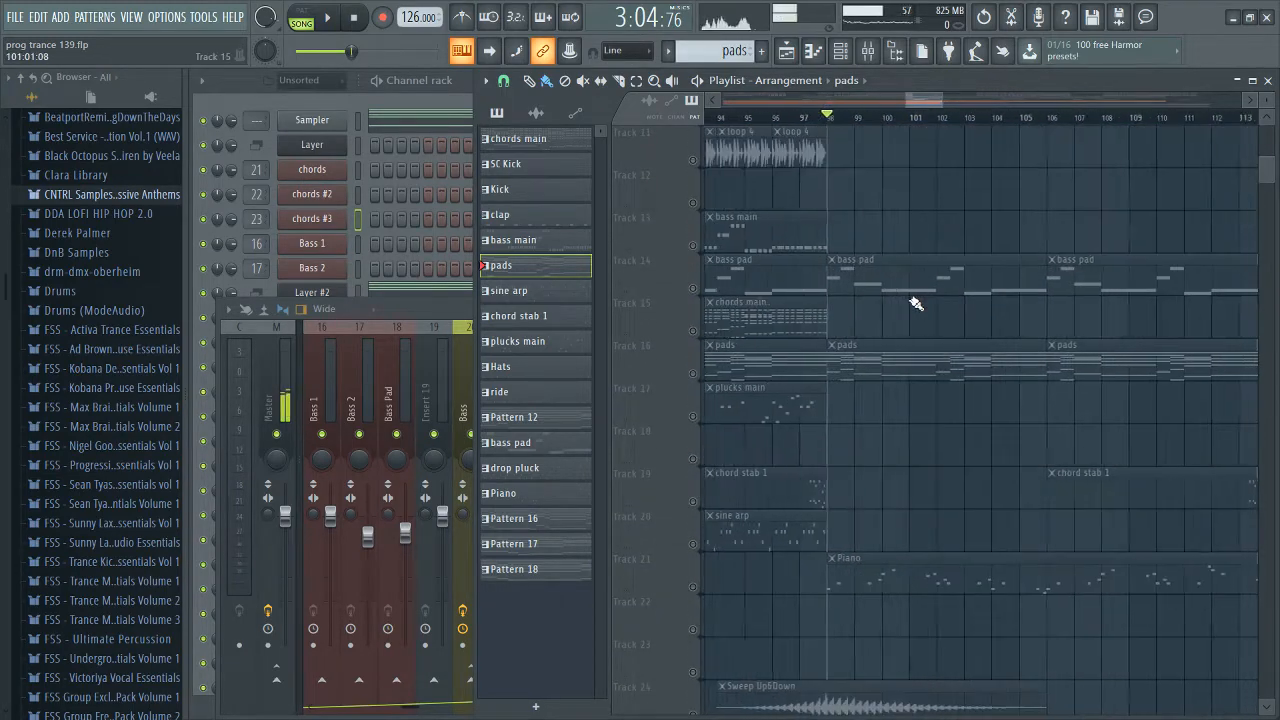
Step: Select the bass pad pattern from its clip at bar 98 and check its channel in the channel rack
left_click(908, 284)
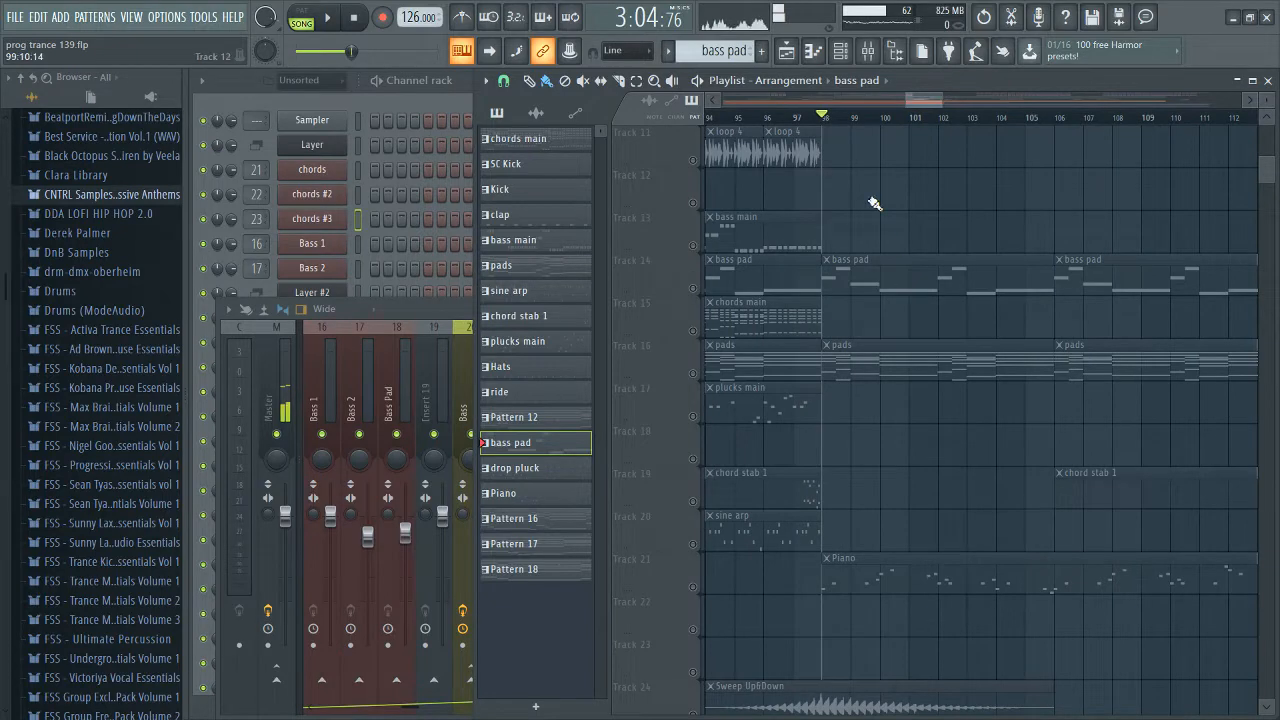
left_click(443, 93)
left_click(1271, 176)
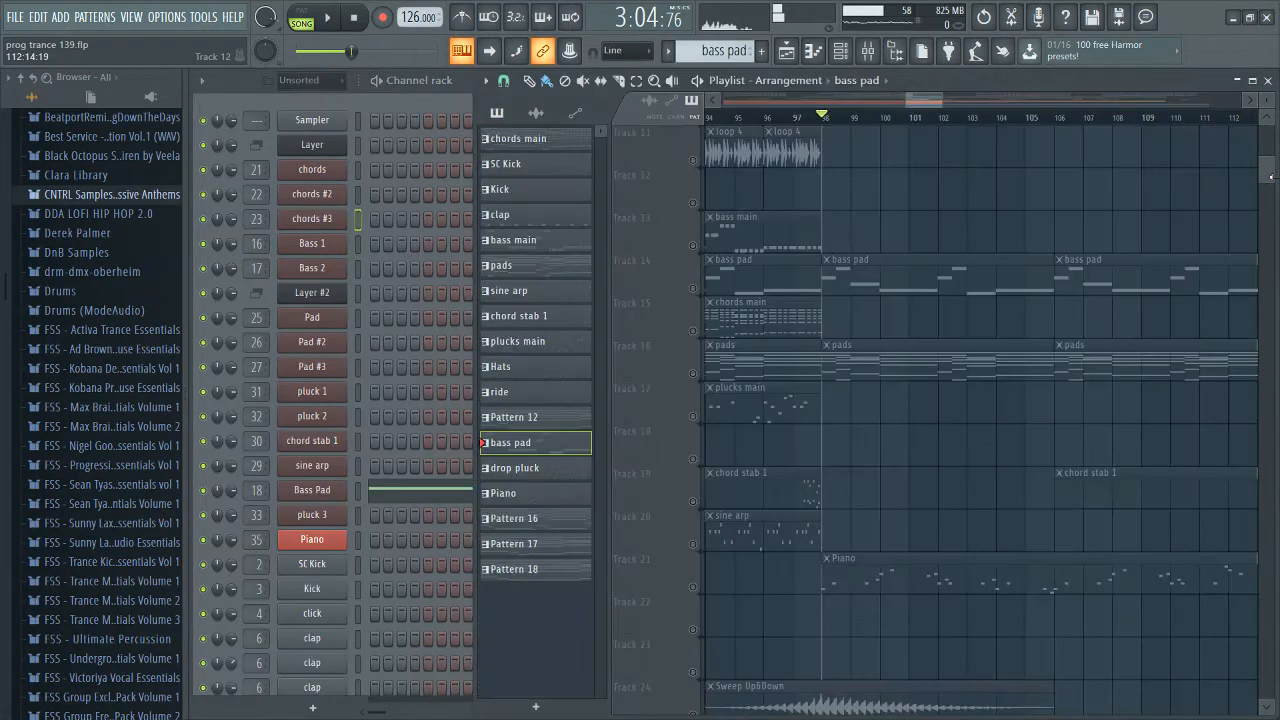
Step: Play the break from bar 98 while viewing the automation and reference tracks, then stop playback
scroll(960, 400, "down", 5)
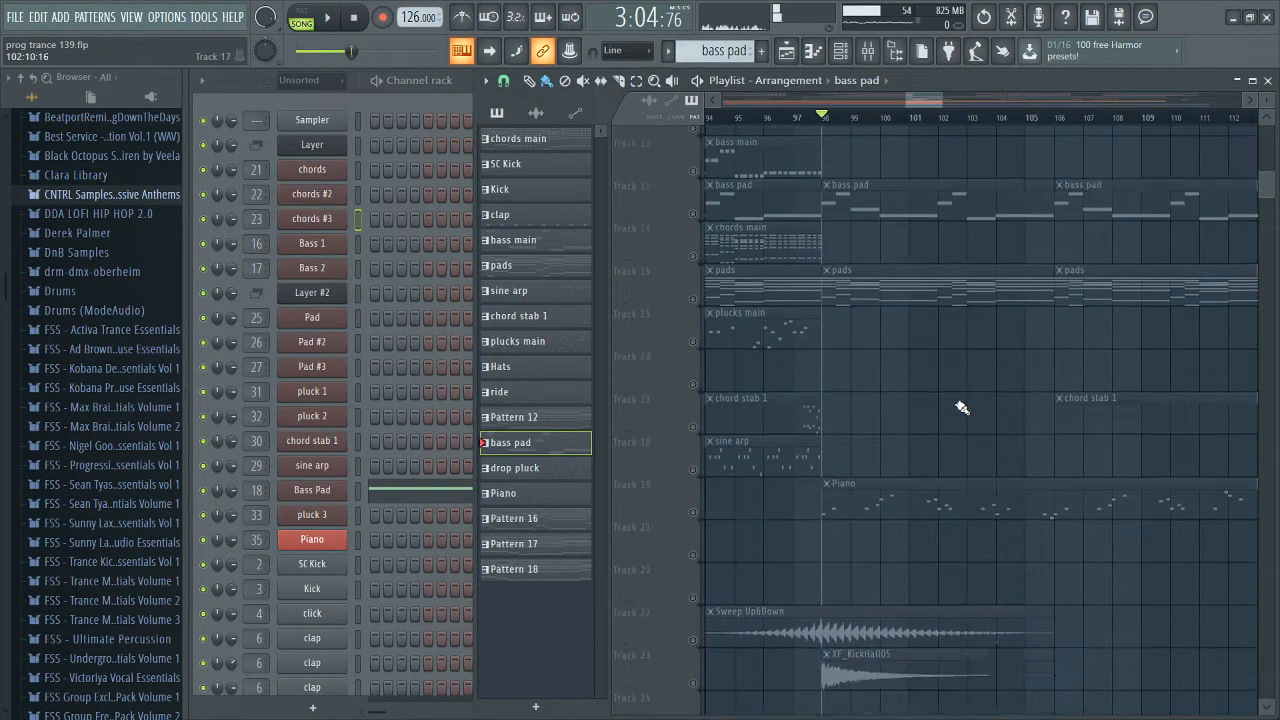
key("space")
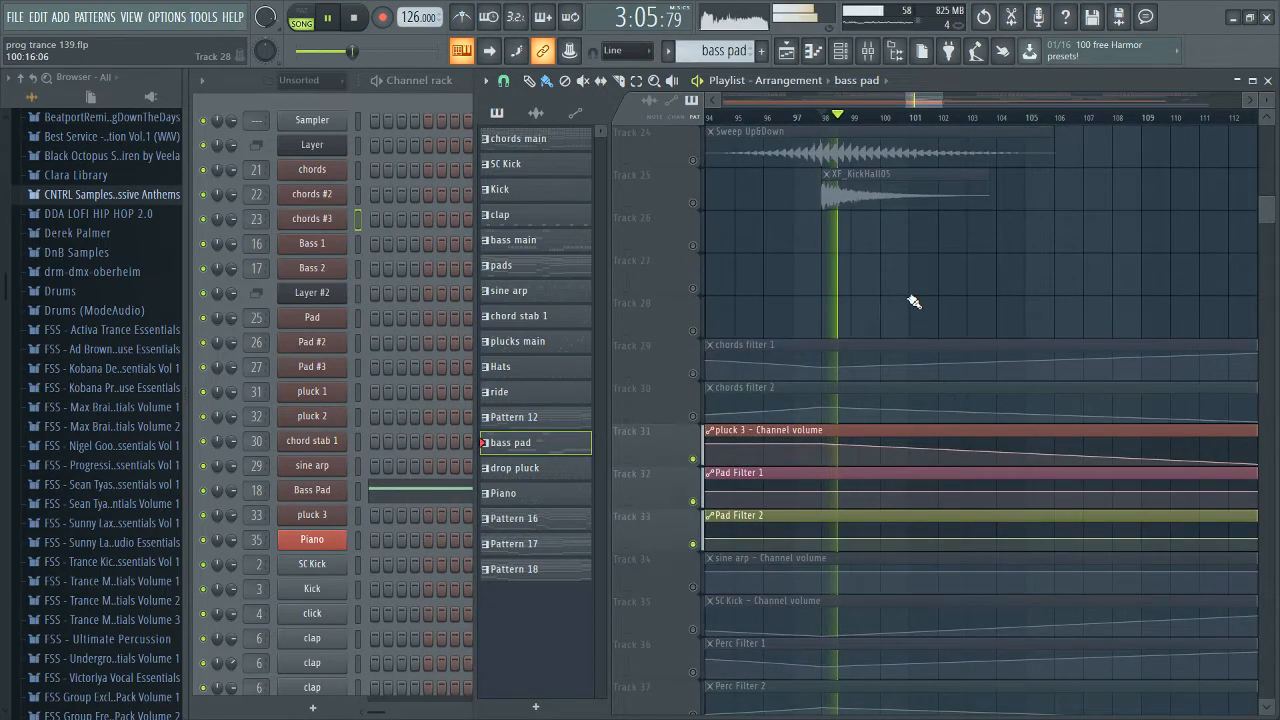
scroll(914, 300, "down", 2)
scroll(935, 322, "down", 4)
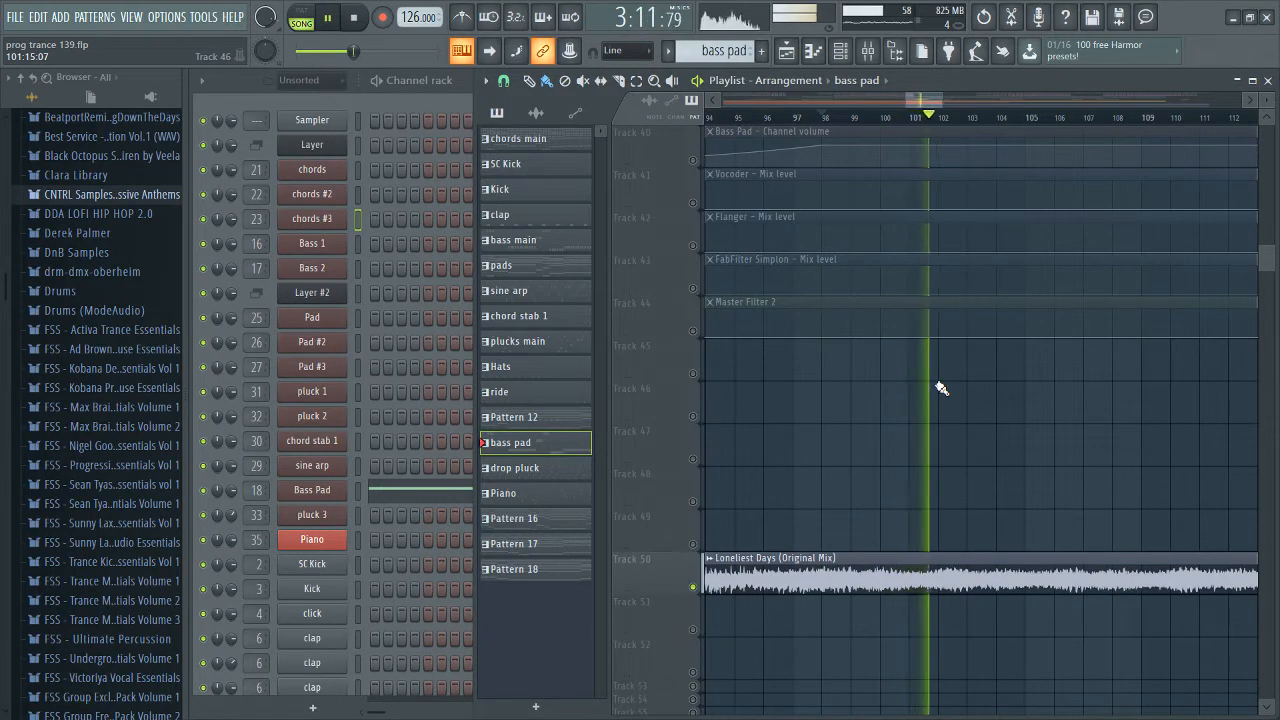
key("space")
Step: Examine the bass pad, pads and Piano clips in the break alongside the automation tracks below them
scroll(1091, 374, "up", 10)
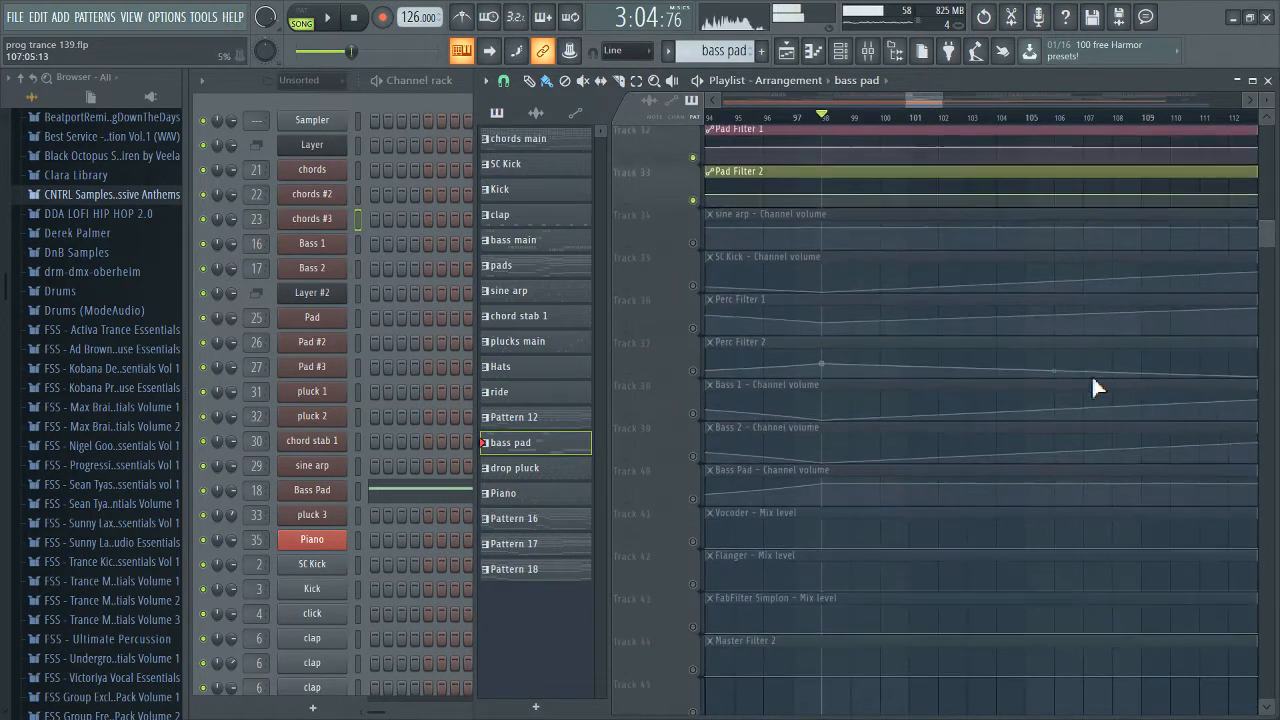
scroll(957, 282, "up", 8)
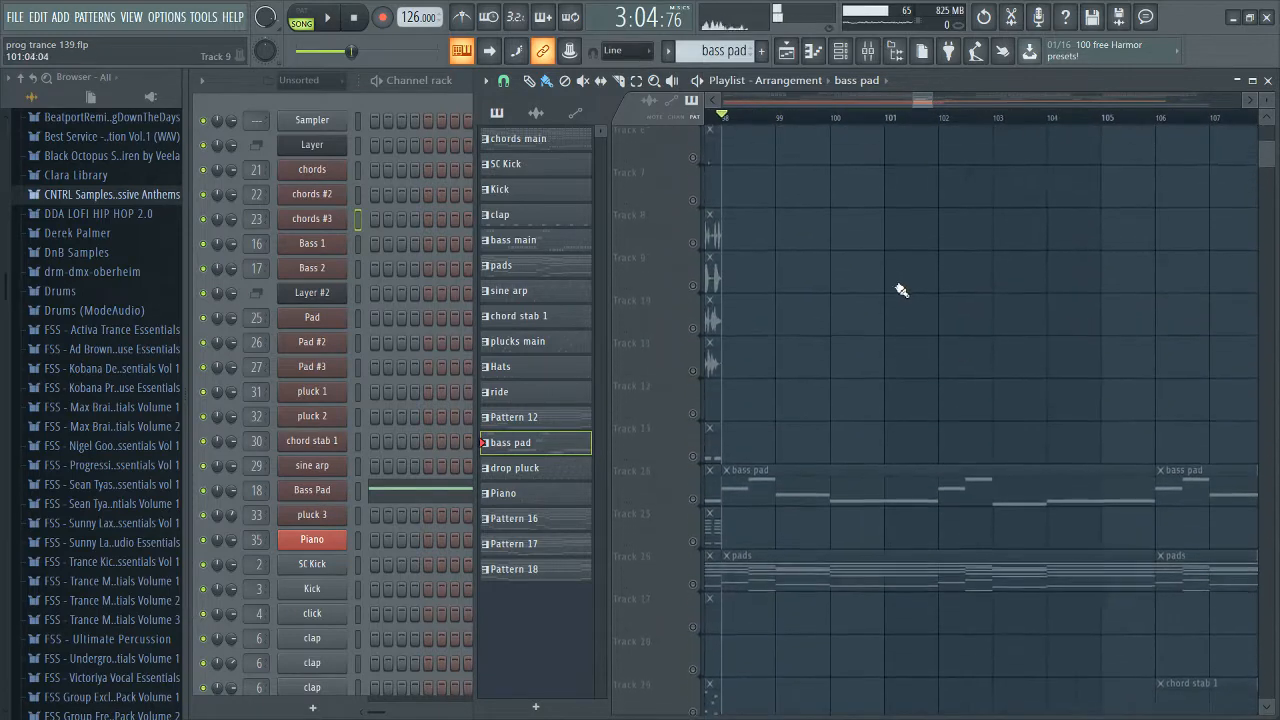
scroll(897, 287, "down", 9)
scroll(871, 370, "down", 5)
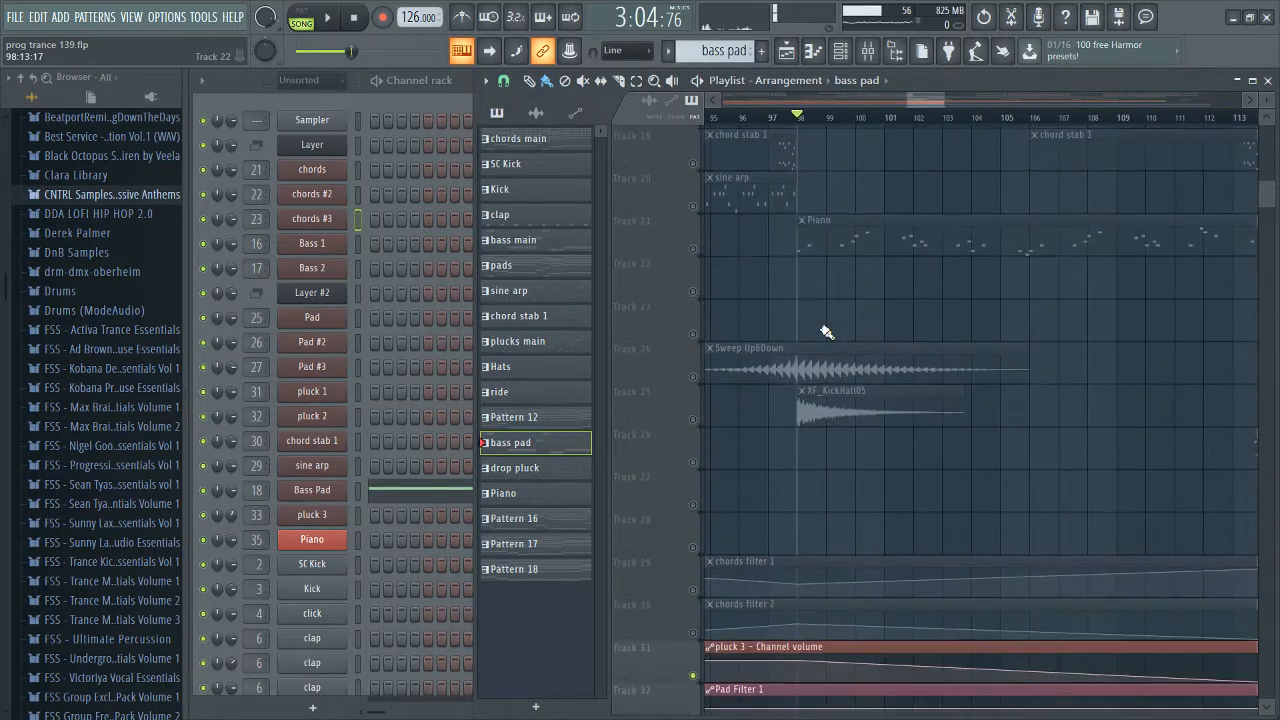
scroll(860, 330, "up", 5)
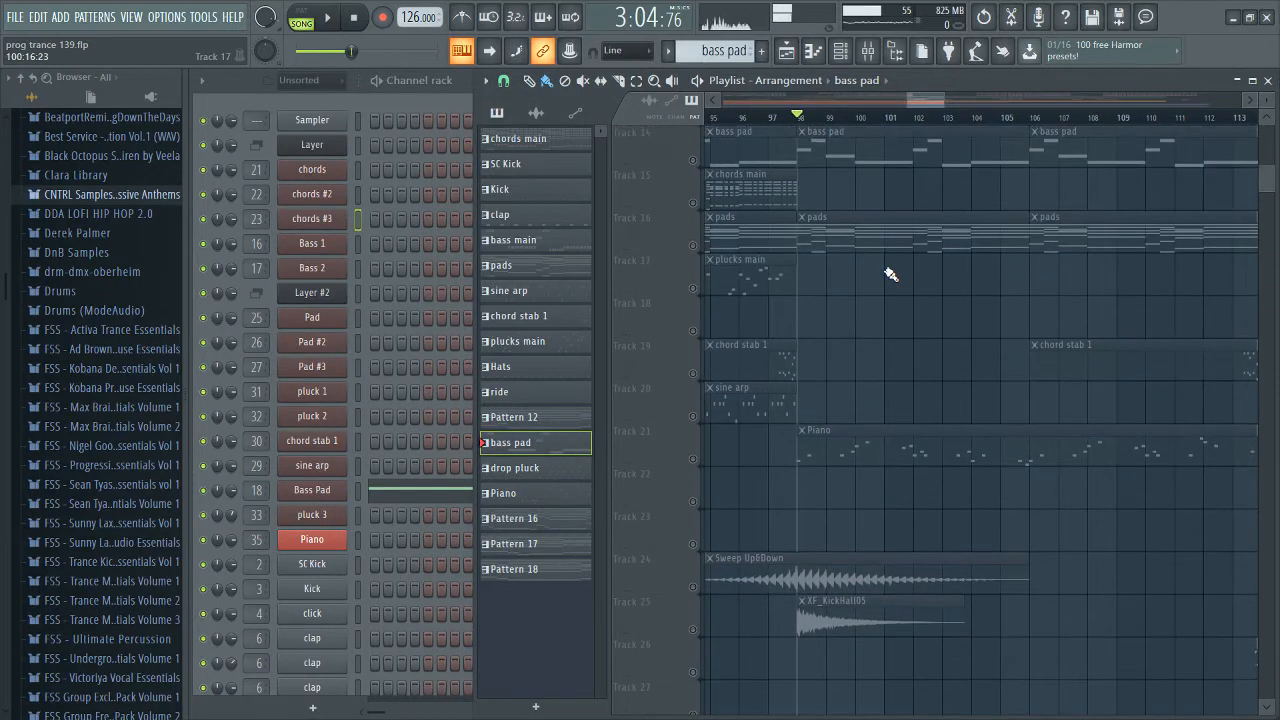
scroll(900, 340, "down", 4)
scroll(860, 220, "up", 3)
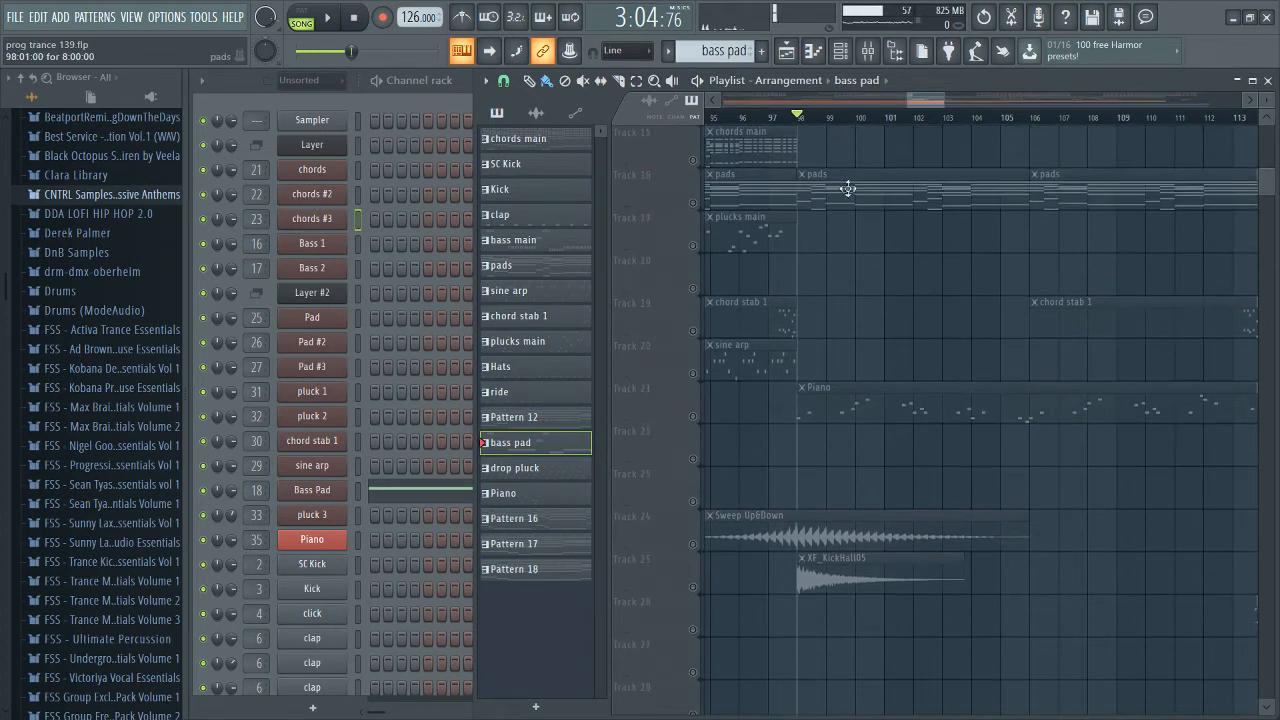
Step: Switch to pattern mode with the pads pattern selected and open the Pad channel's Sylenth1 instrument
left_click(881, 201)
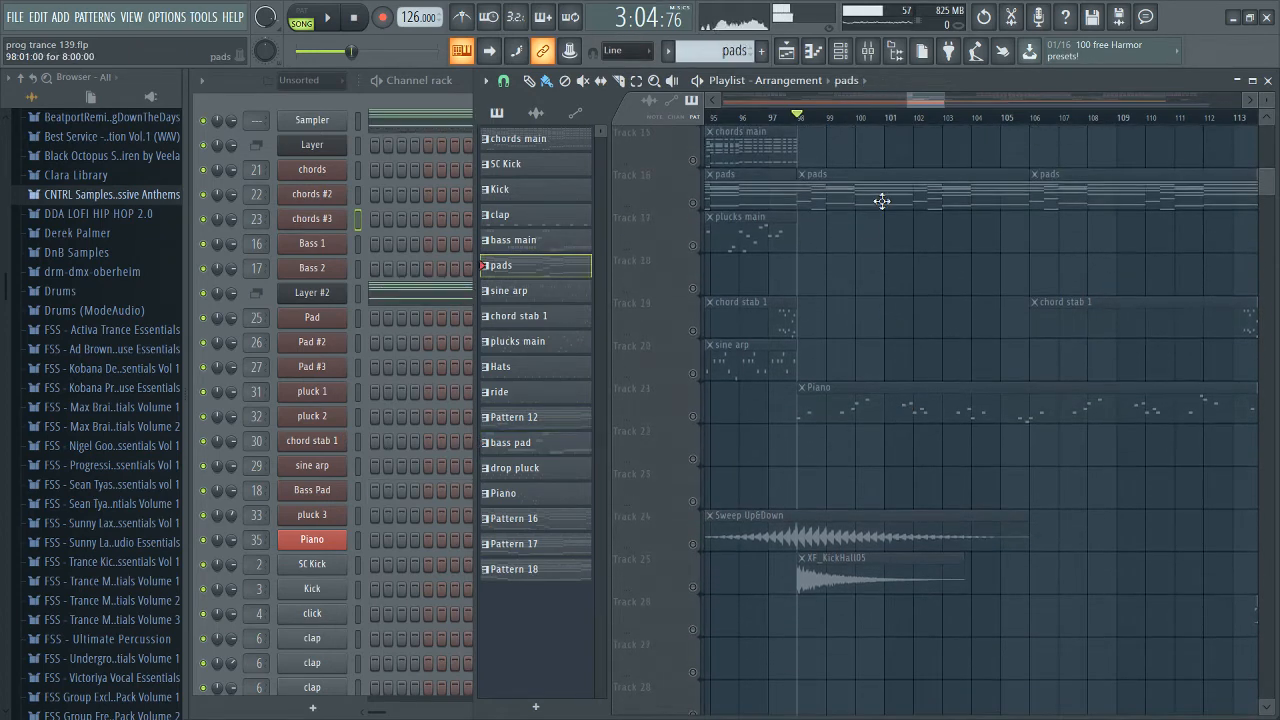
left_click(441, 93)
left_click_drag(1269, 185, 1269, 178)
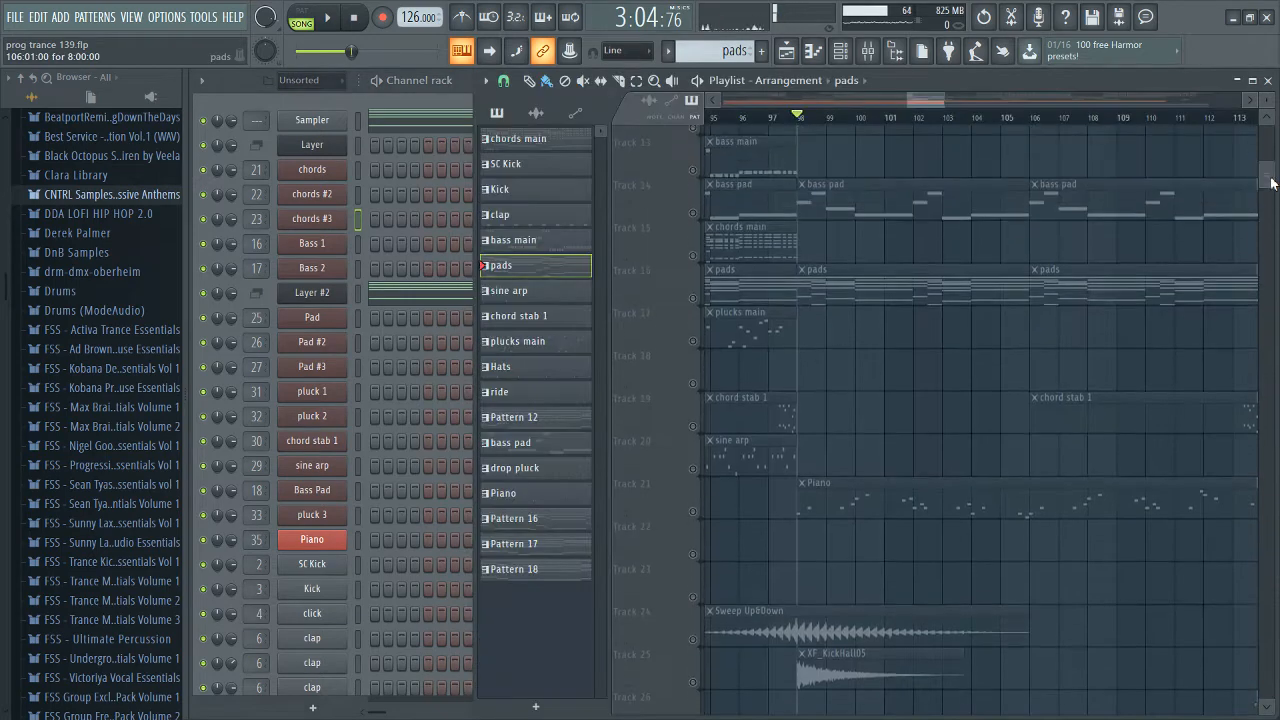
left_click(467, 99)
left_click(301, 11)
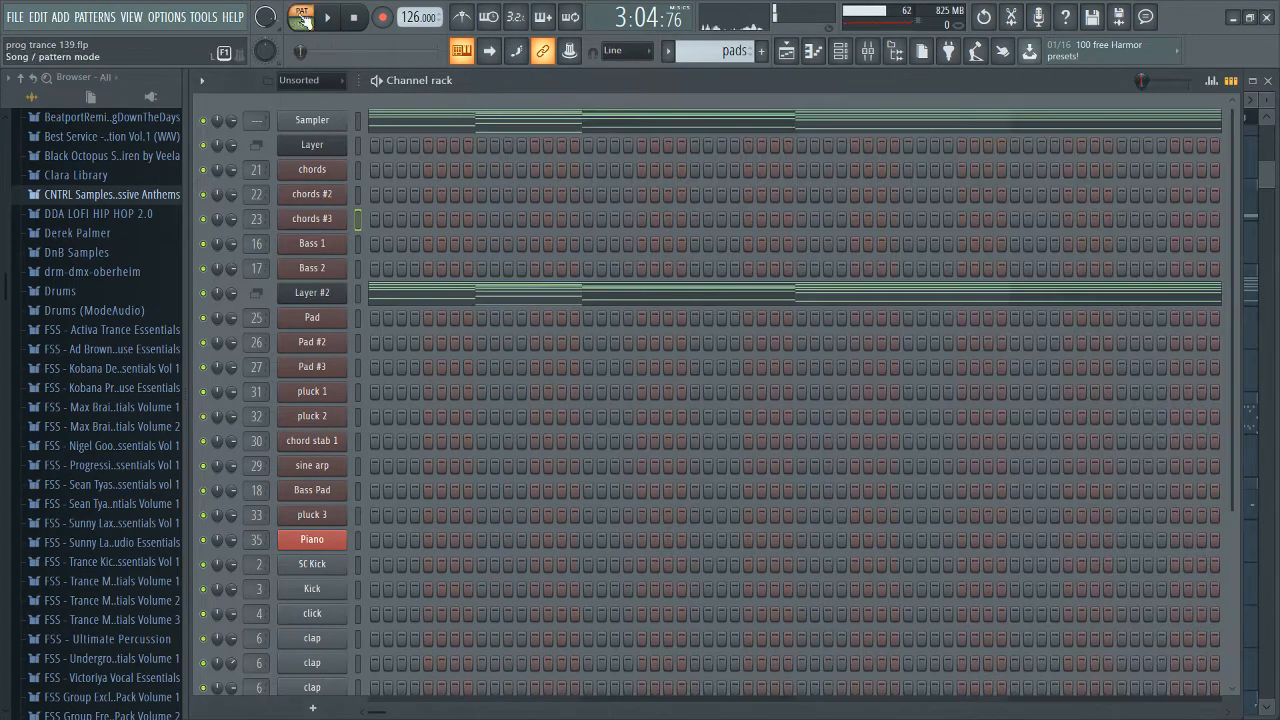
left_click(330, 318)
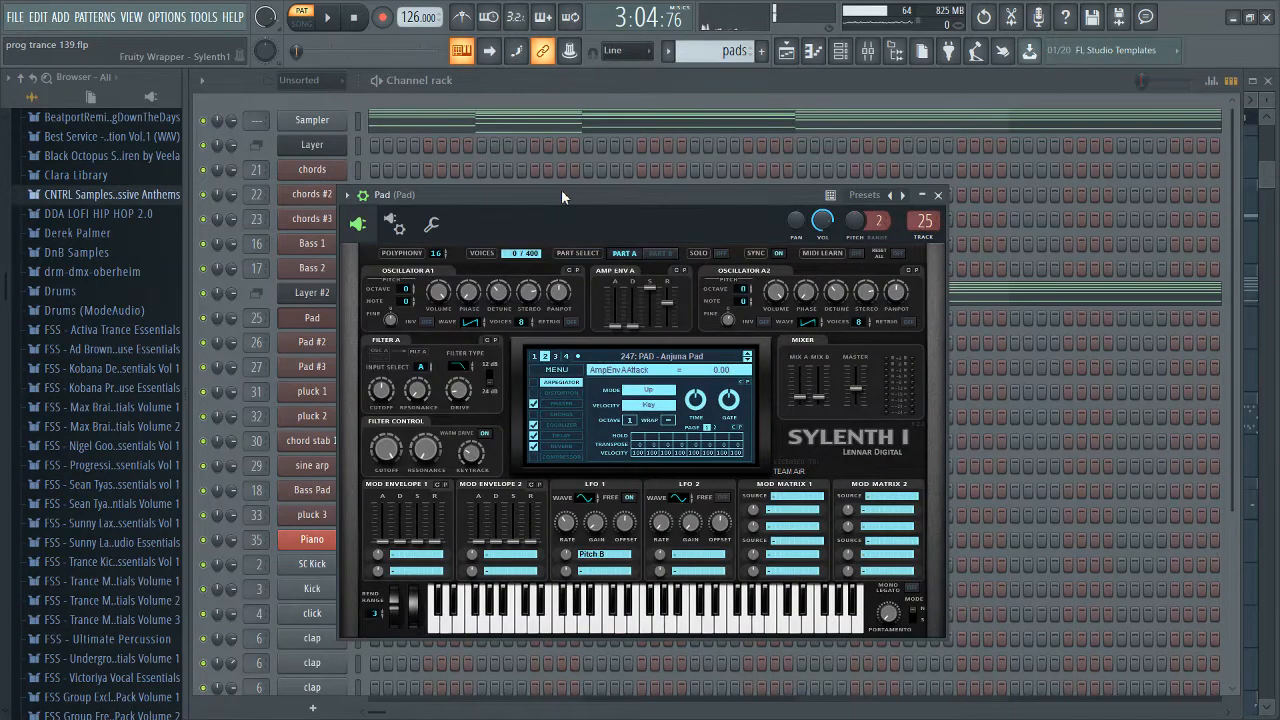
Step: Raise the filter control cutoff of the Pad channel's Sylenth1 to 21341.28 Hz
left_click_drag(561, 189, 759, 235)
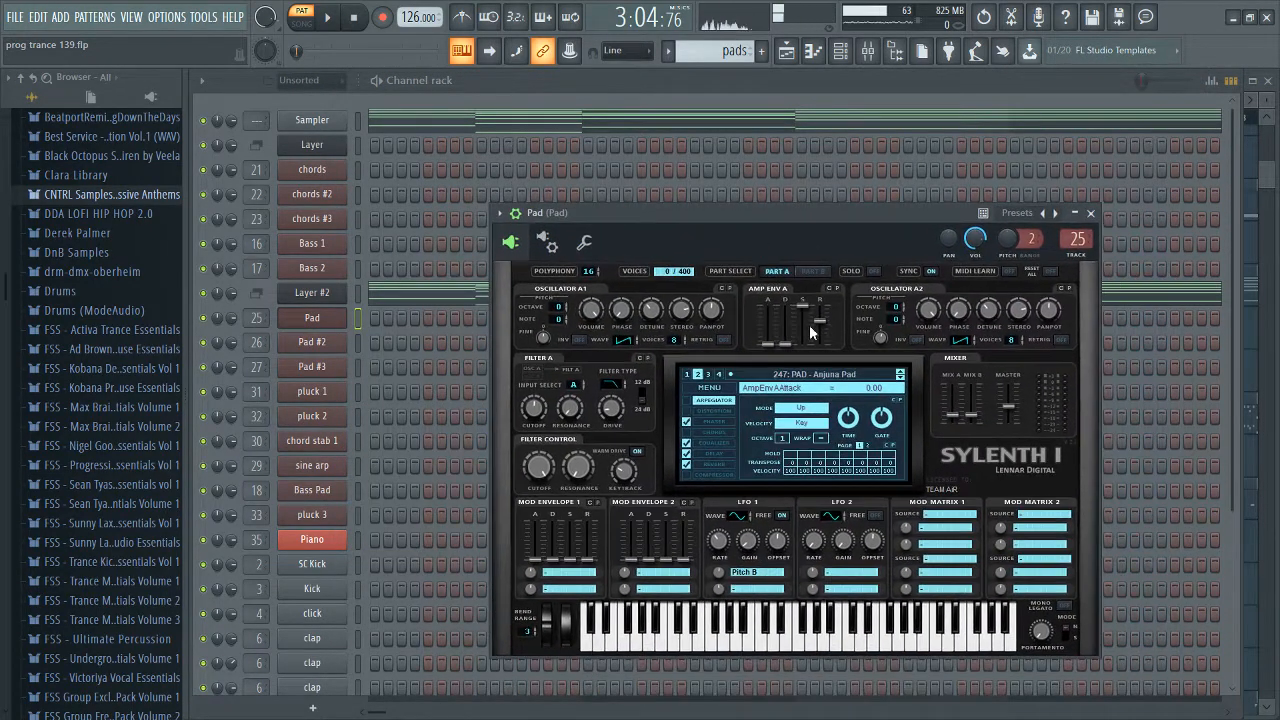
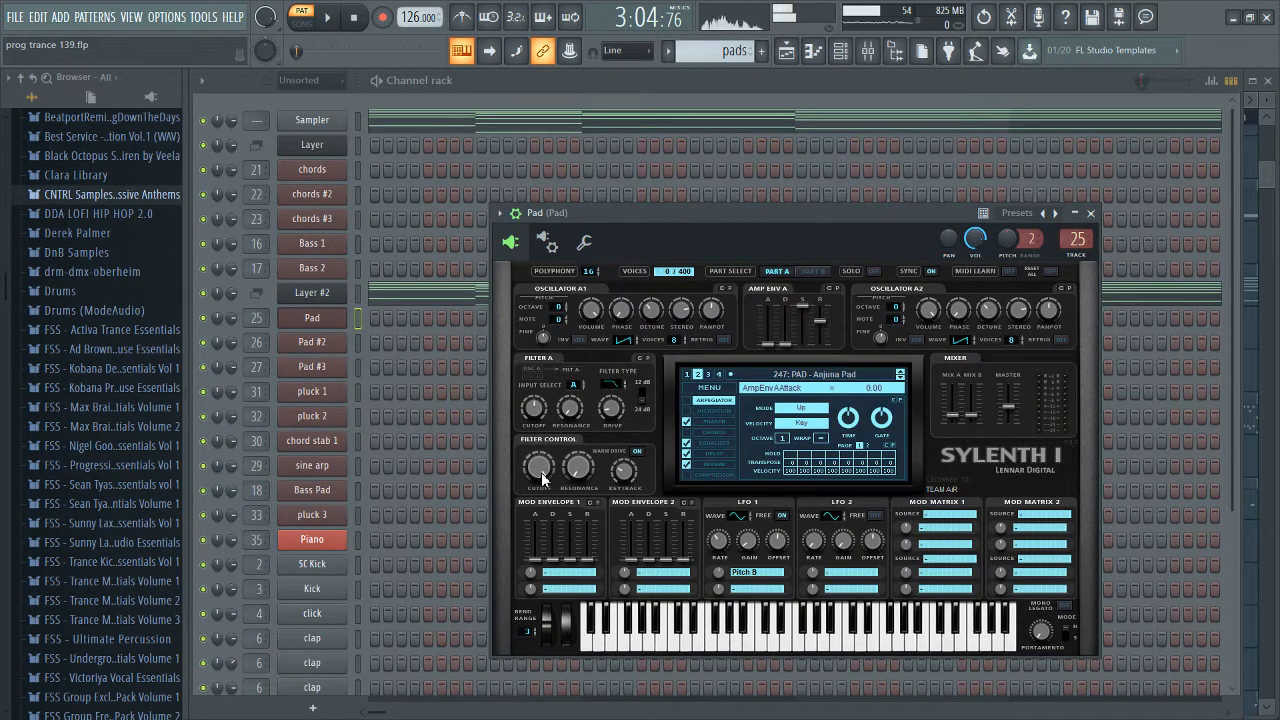
left_click(541, 472)
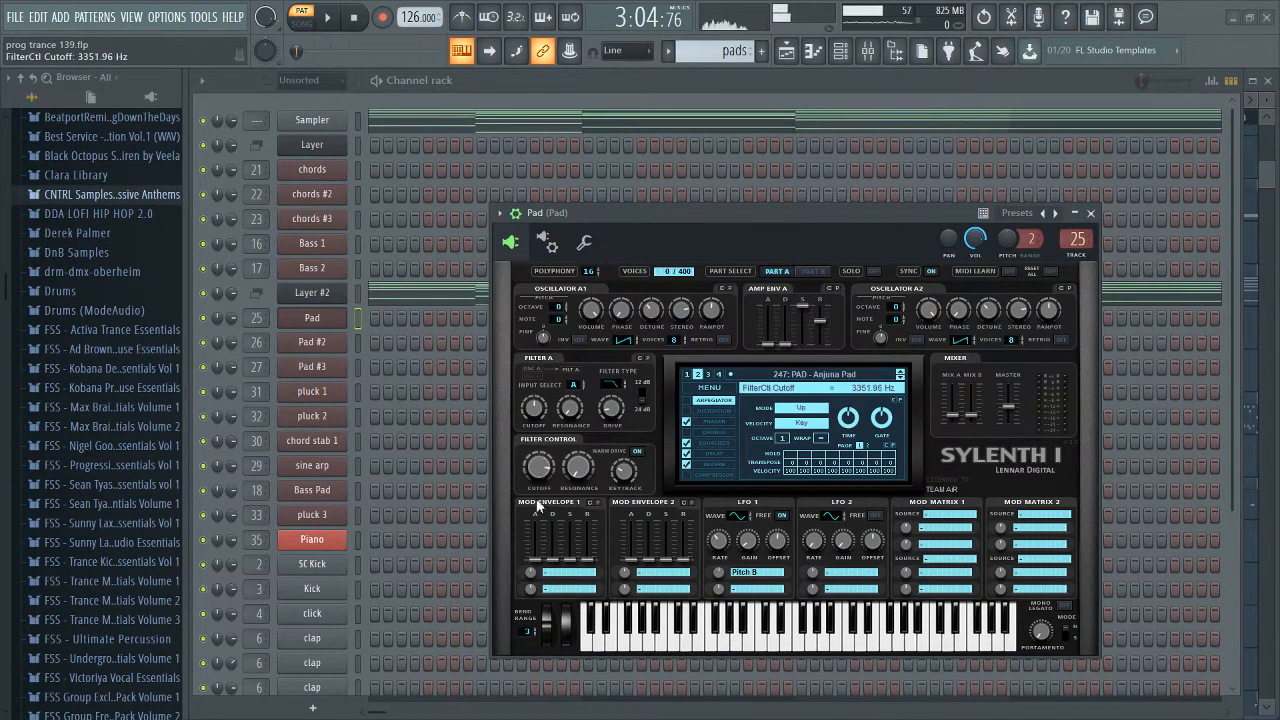
left_click_drag(538, 506, 547, 403)
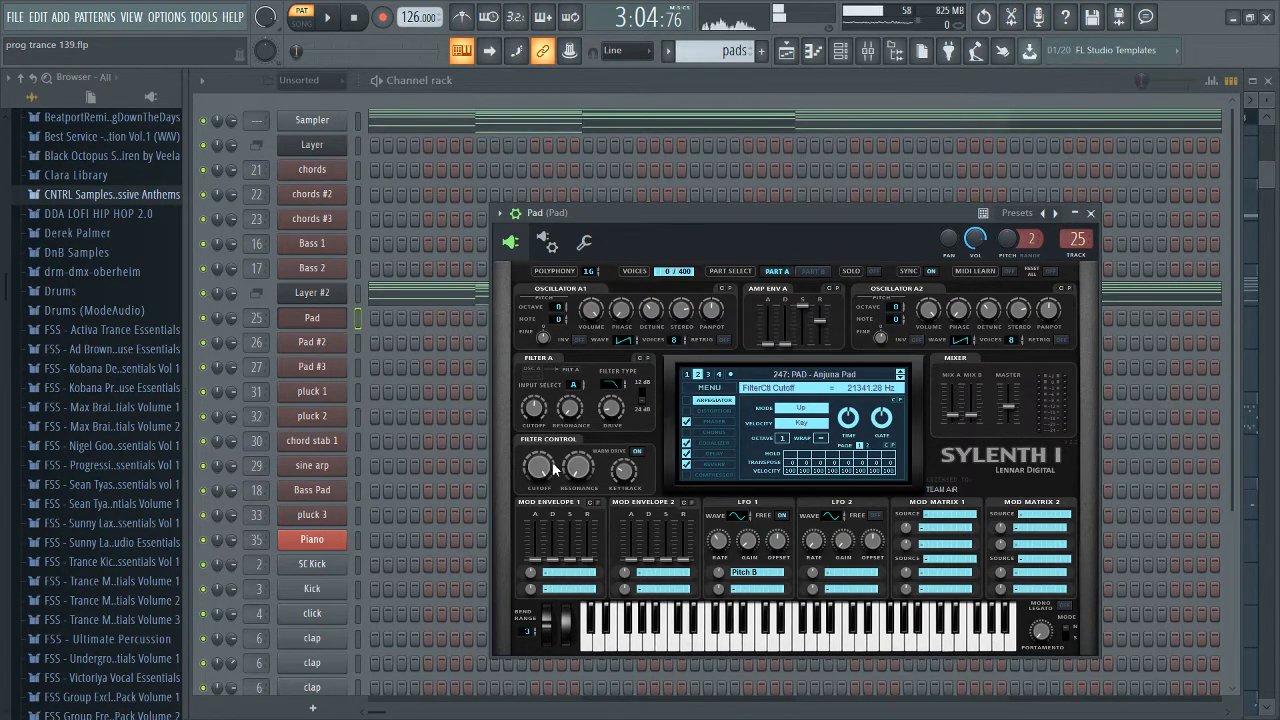
left_click_drag(702, 212, 706, 216)
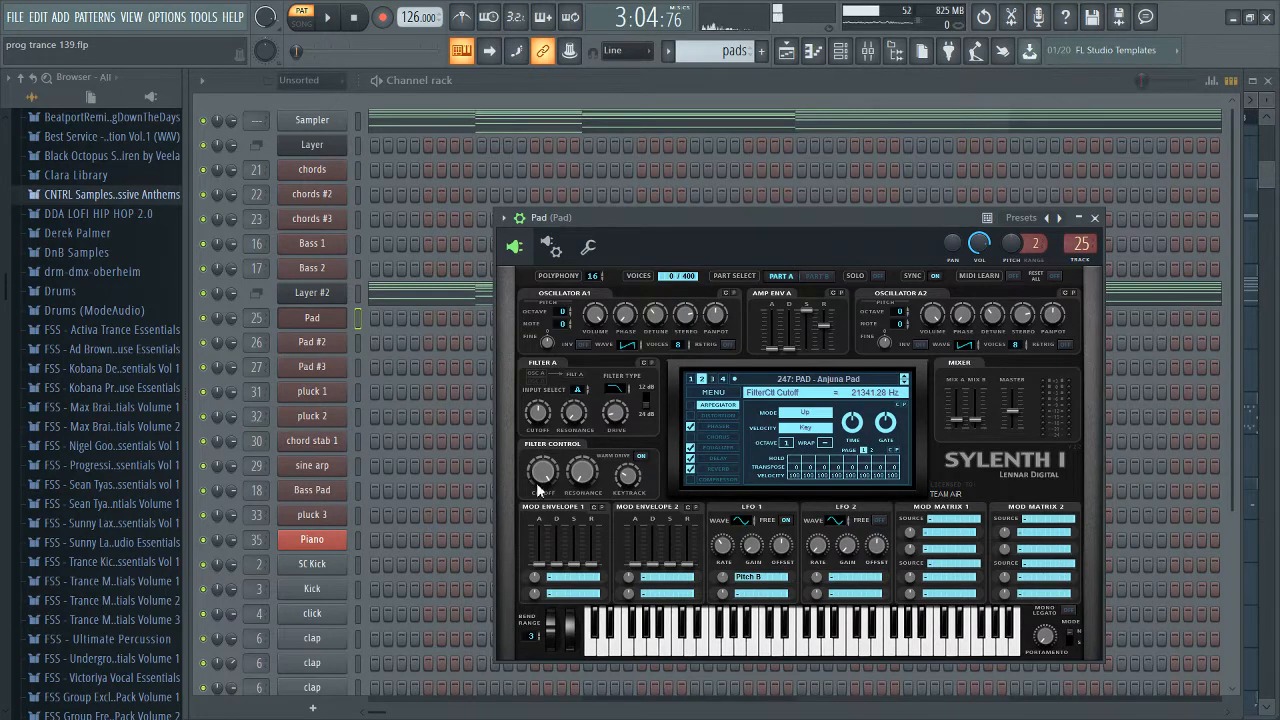
Step: Open the Pad #2 channel's Sylenth1 instrument in place of Pad, view its Emotional Pad preset, and close it
left_click(312, 318)
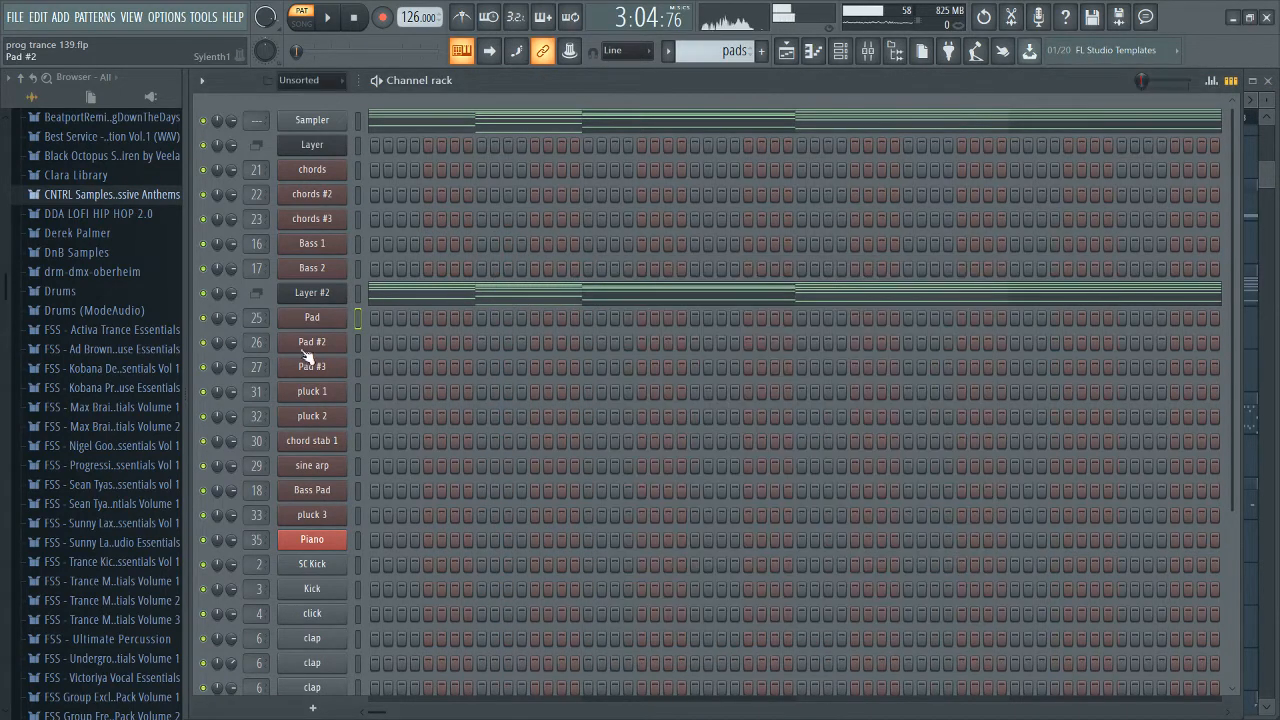
left_click(312, 342)
left_click_drag(614, 228, 634, 229)
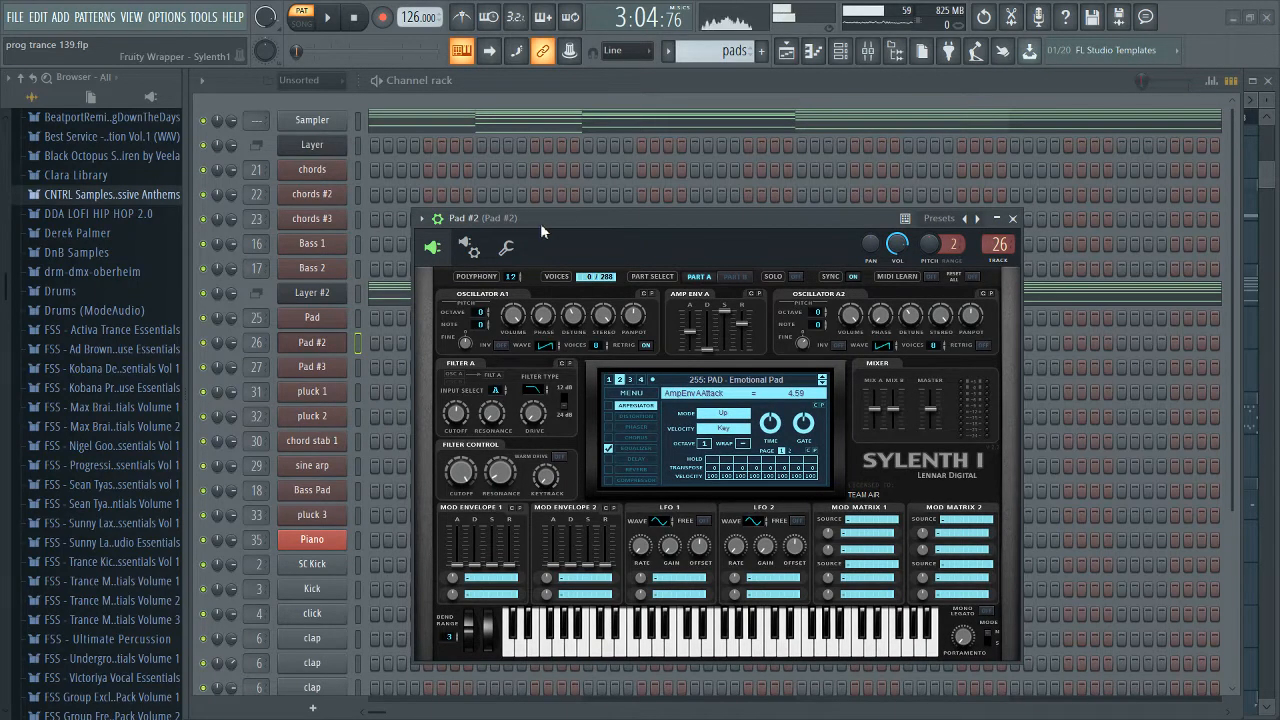
left_click(313, 349)
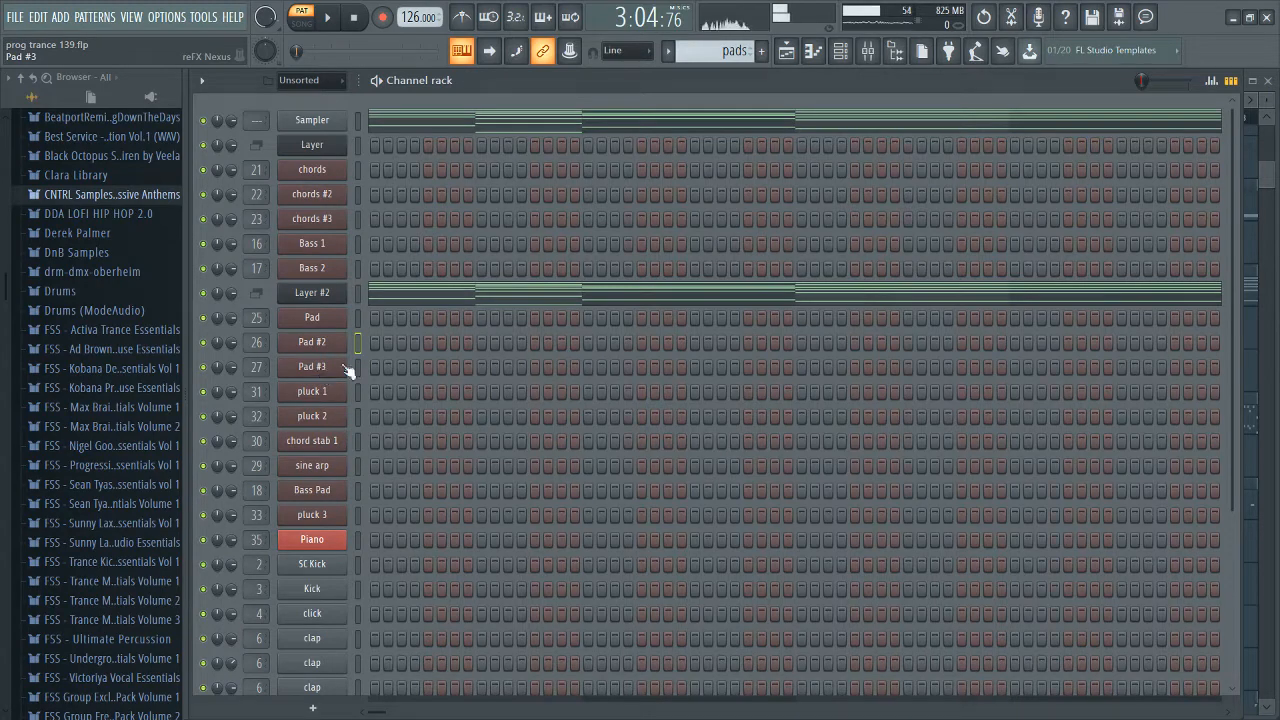
Step: Open Pad #3's Nexus instrument and browse the Epic Pads presets around PD Huge Ambient 1
left_click(344, 367)
left_click_drag(626, 191, 639, 265)
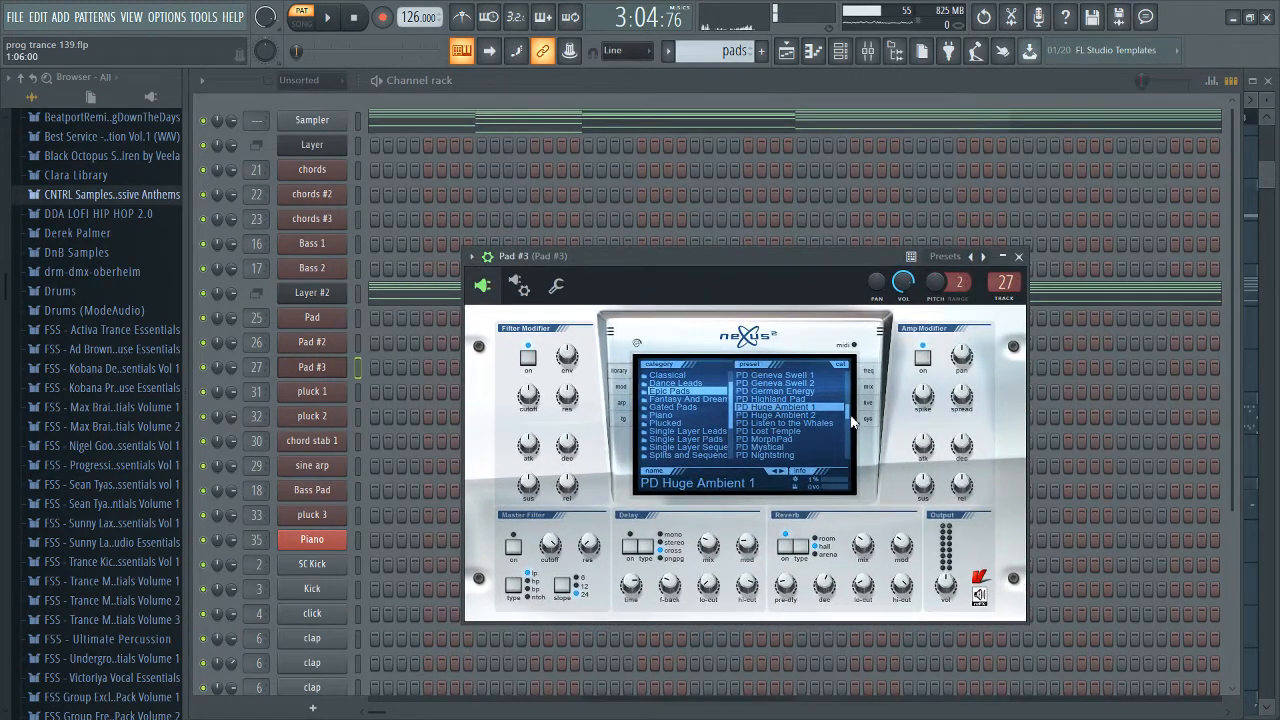
scroll(846, 411, "down", 10)
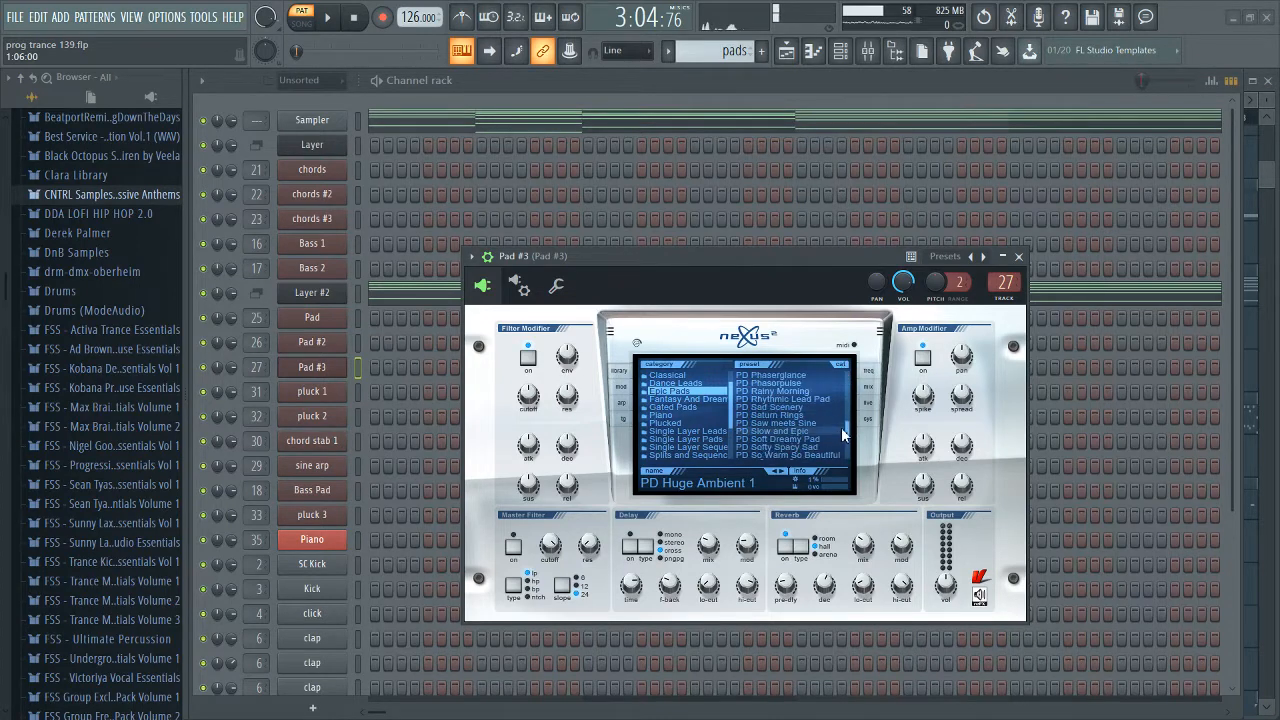
left_click_drag(853, 462, 850, 418)
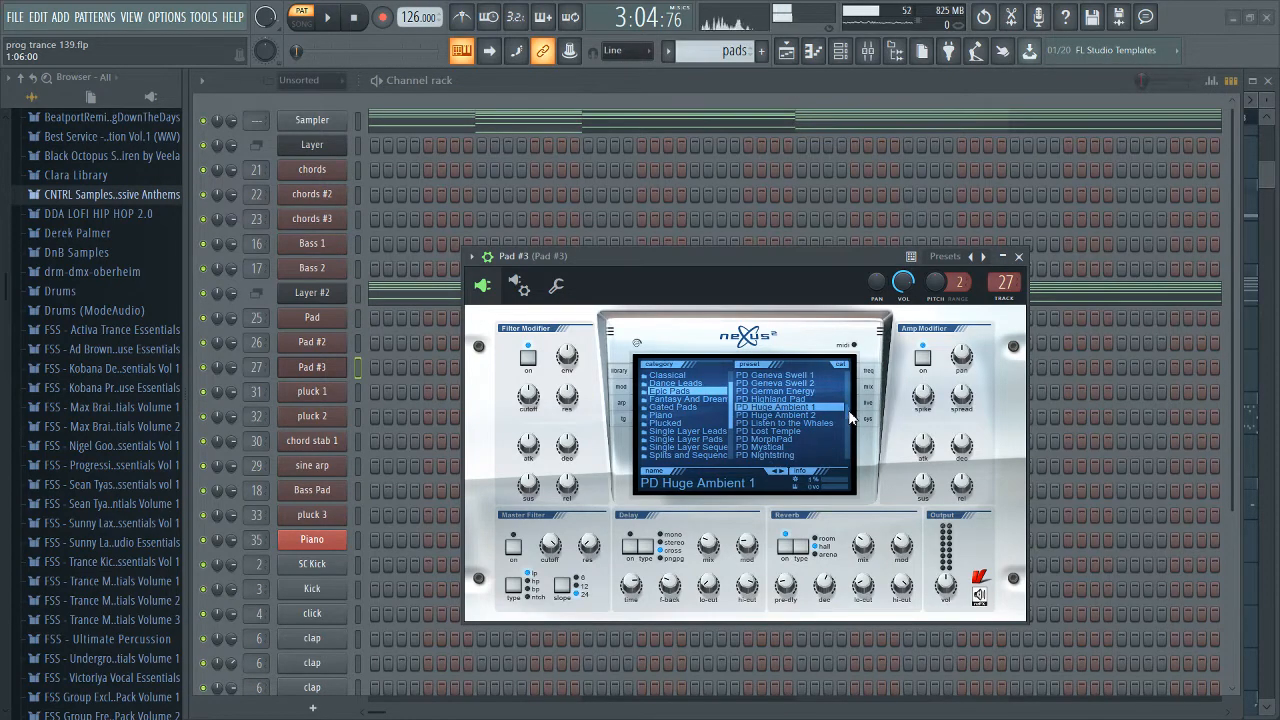
left_click_drag(771, 286, 783, 257)
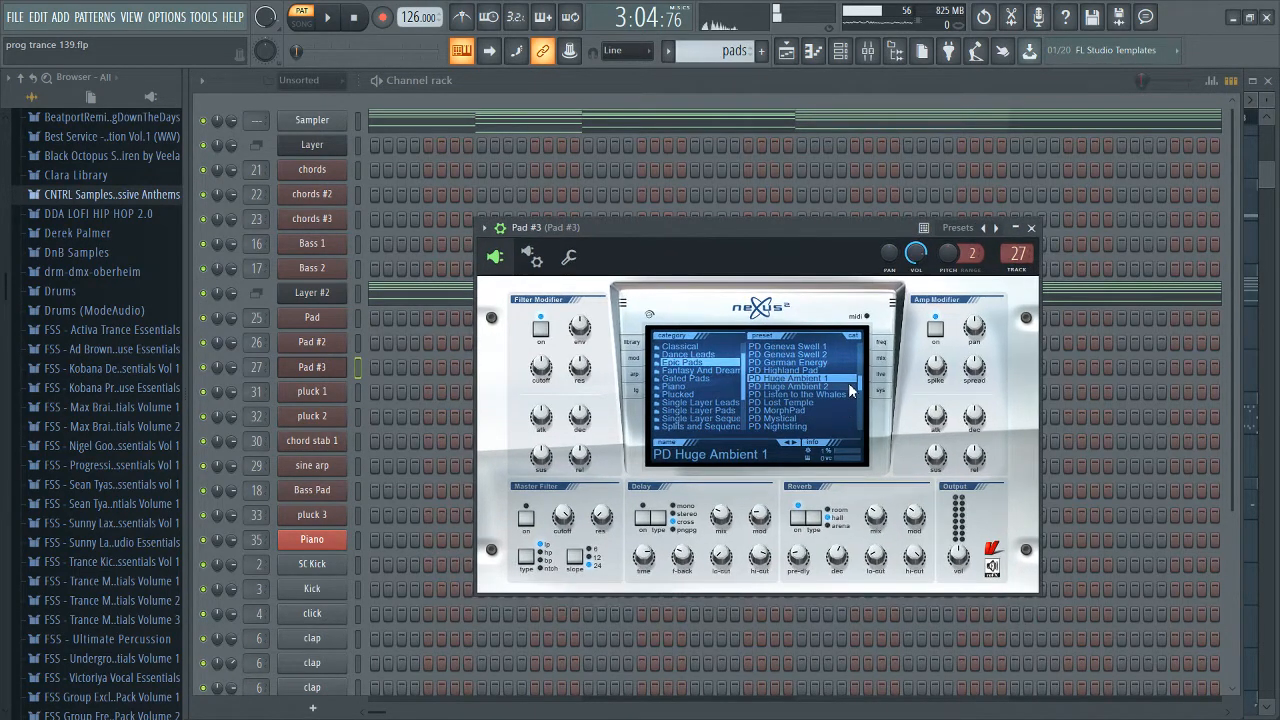
left_click_drag(861, 383, 864, 387)
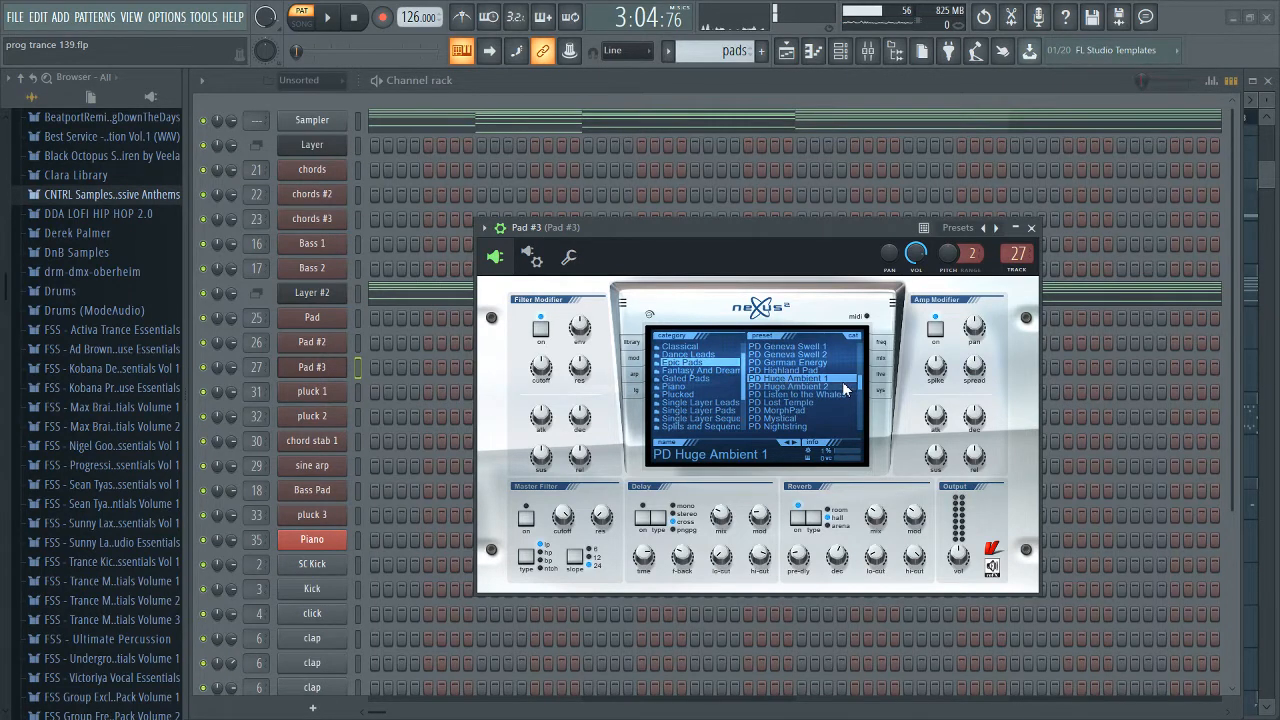
left_click_drag(862, 384, 863, 381)
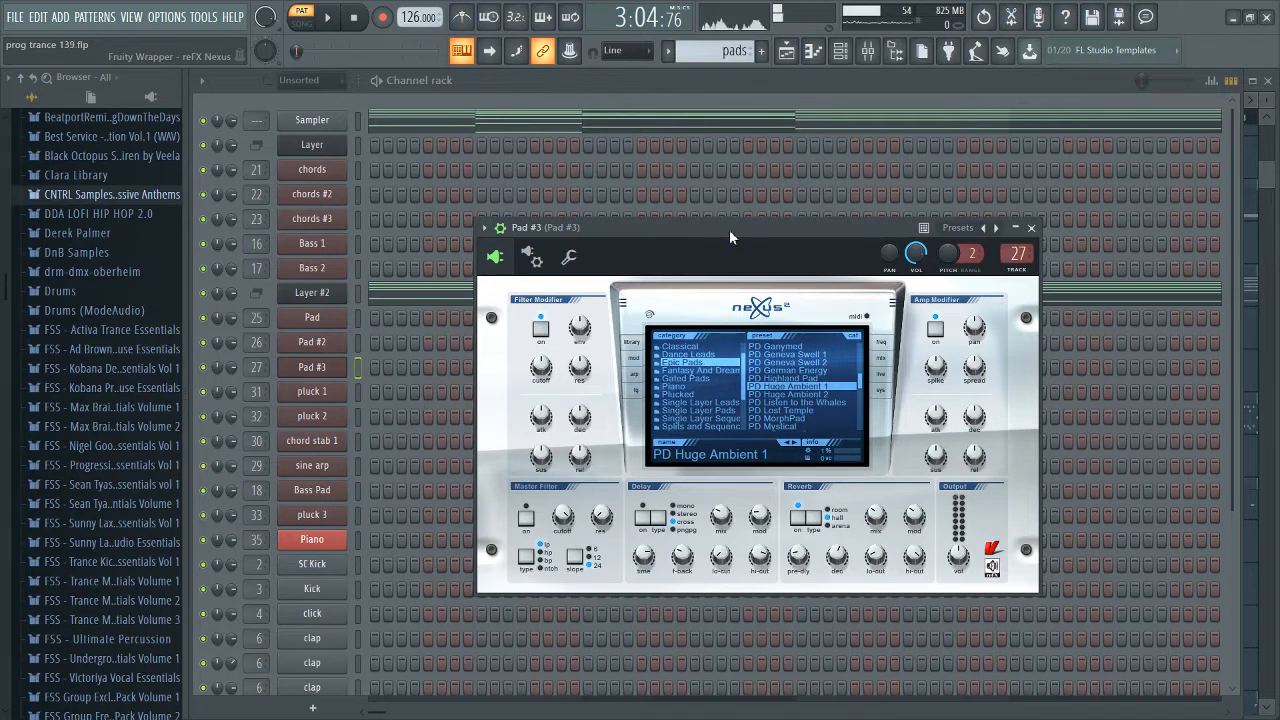
left_click_drag(729, 229, 736, 240)
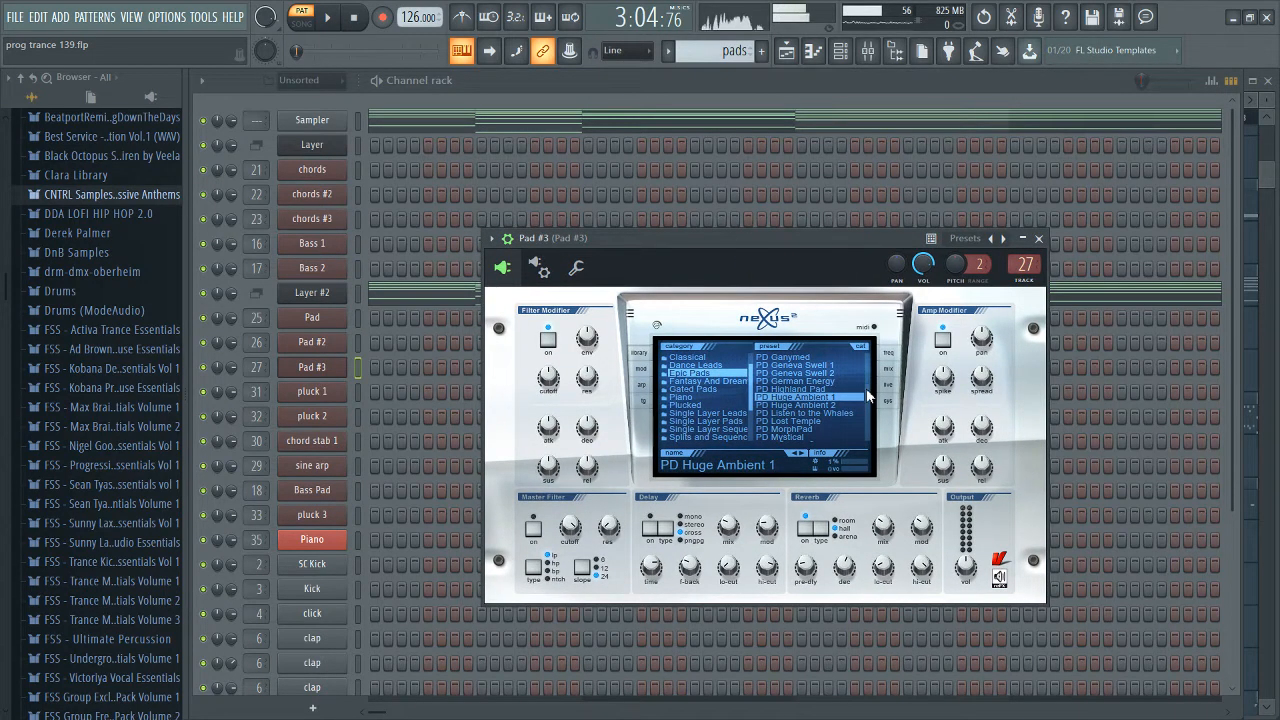
scroll(863, 388, "up", 1)
scroll(864, 385, "down", 1)
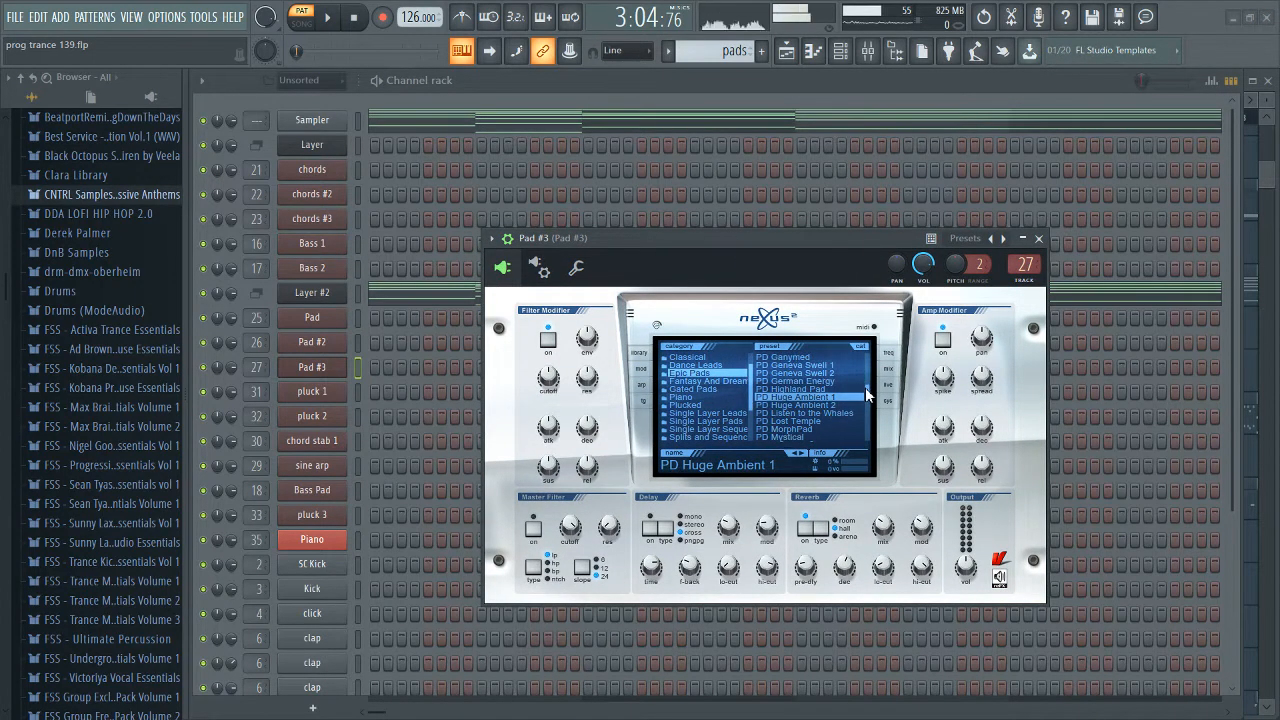
left_click_drag(772, 245, 716, 248)
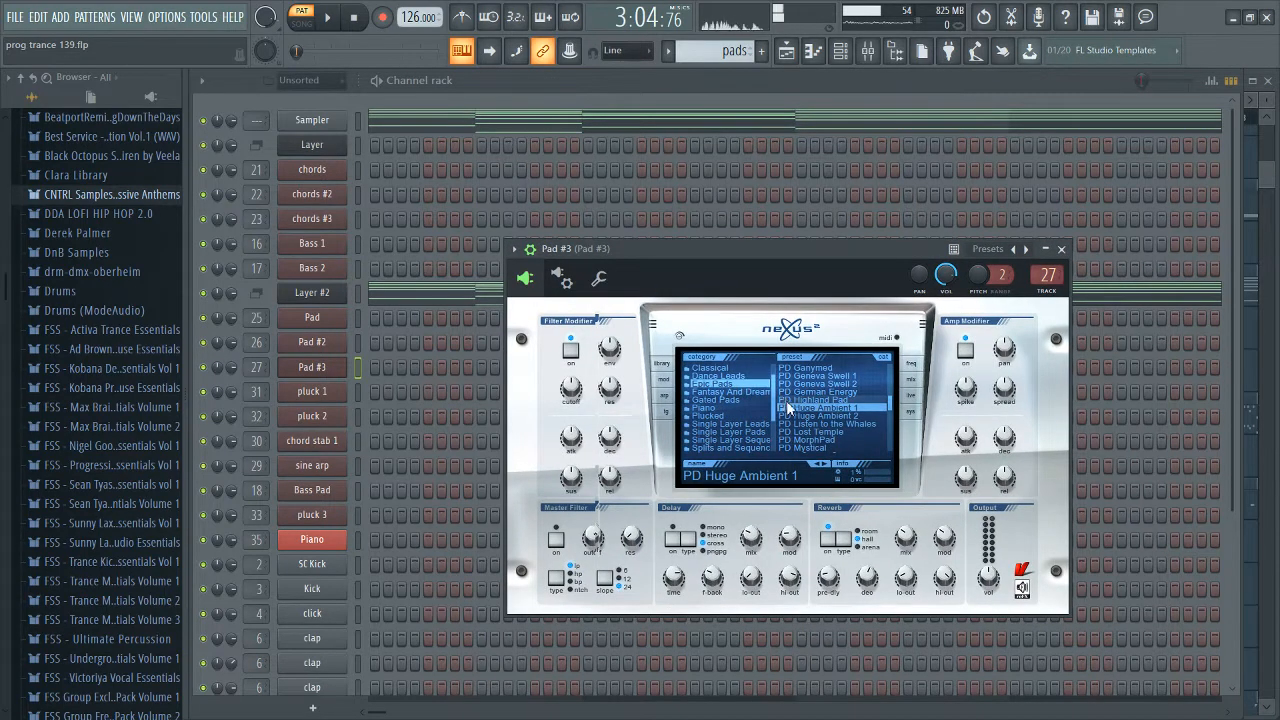
Step: Check the root note in Pad #3's miscellaneous functions, then bring up the Pad channel's instrument
left_click(601, 281)
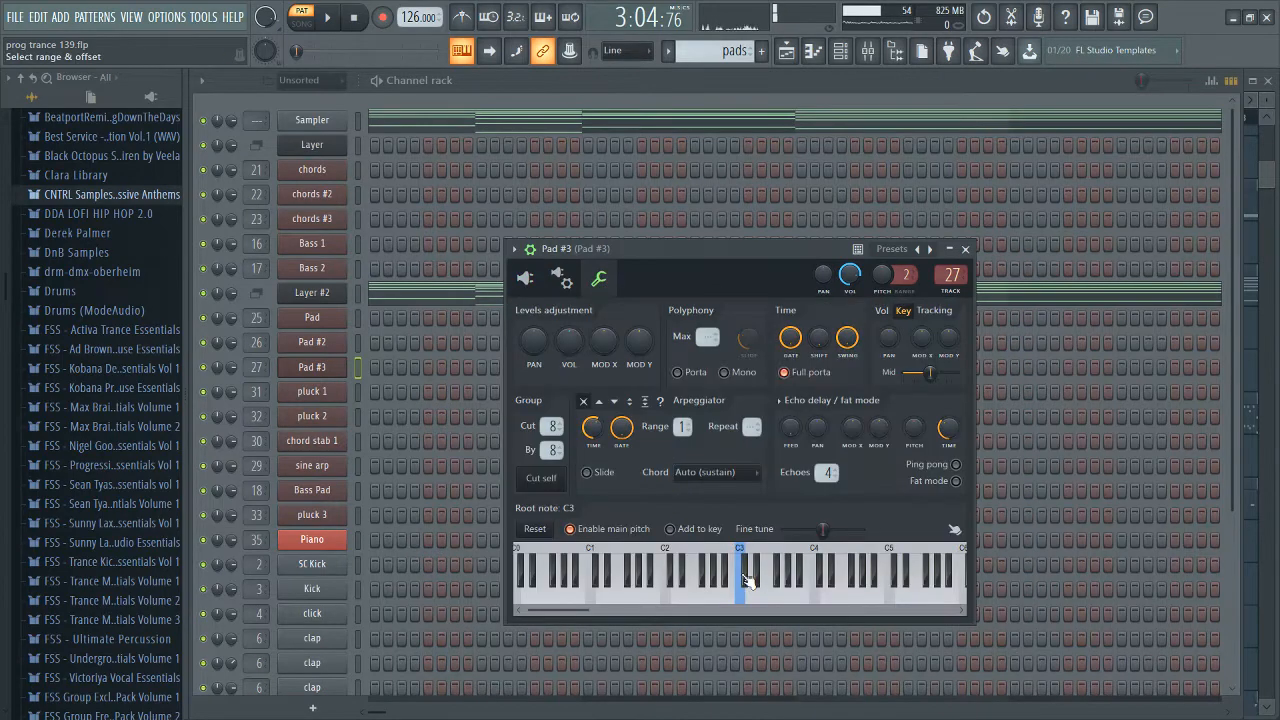
left_click(322, 317)
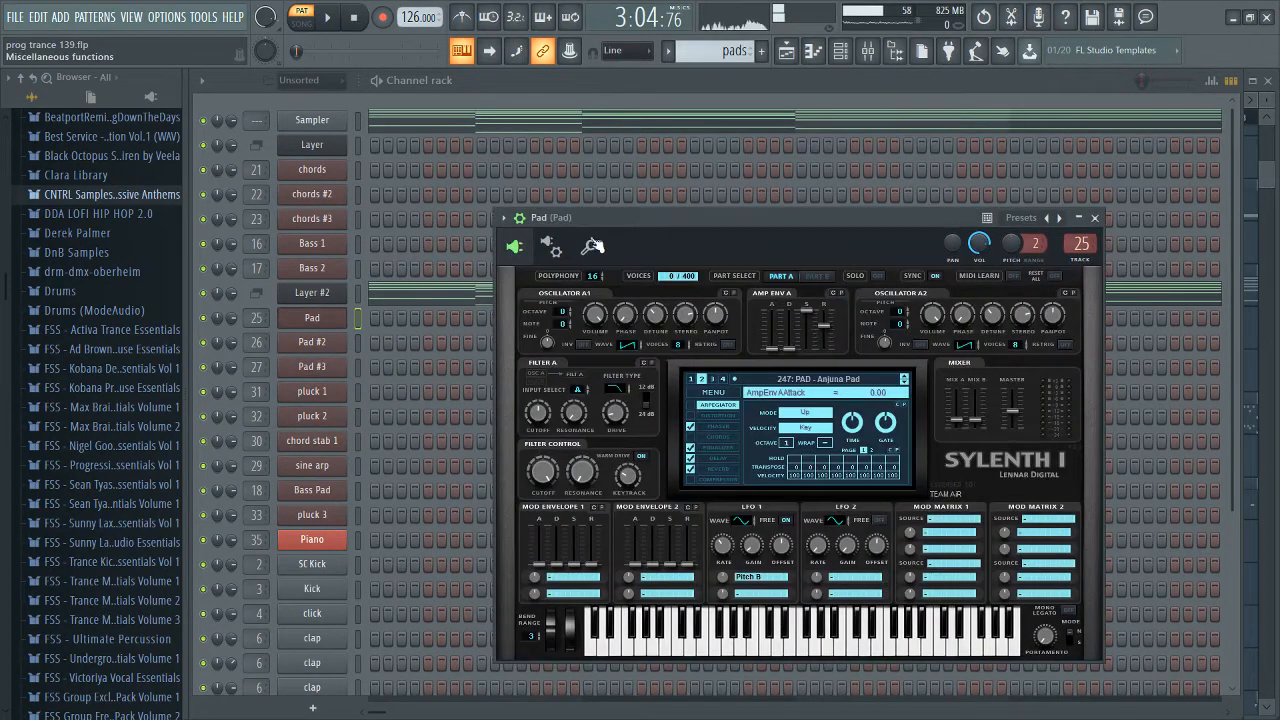
left_click(520, 219)
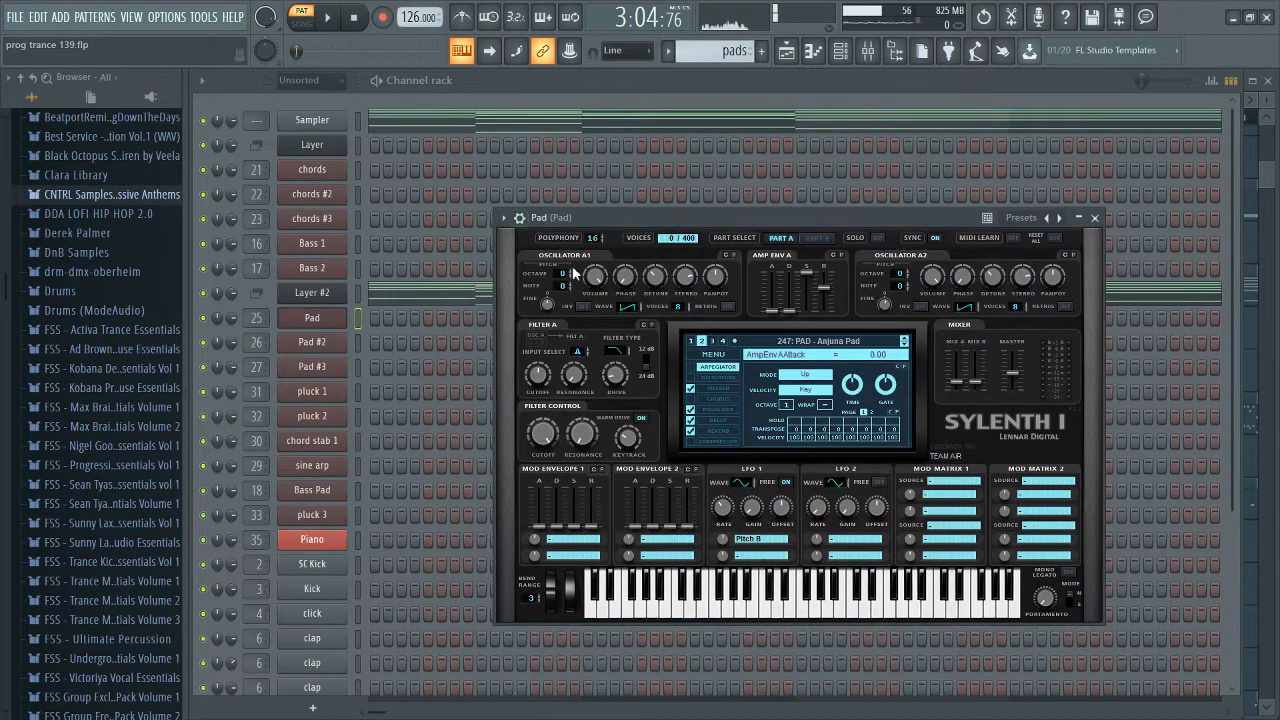
left_click(519, 217)
Step: In the Pad channel's miscellaneous functions, try root note C5 and return it to C4
left_click(588, 247)
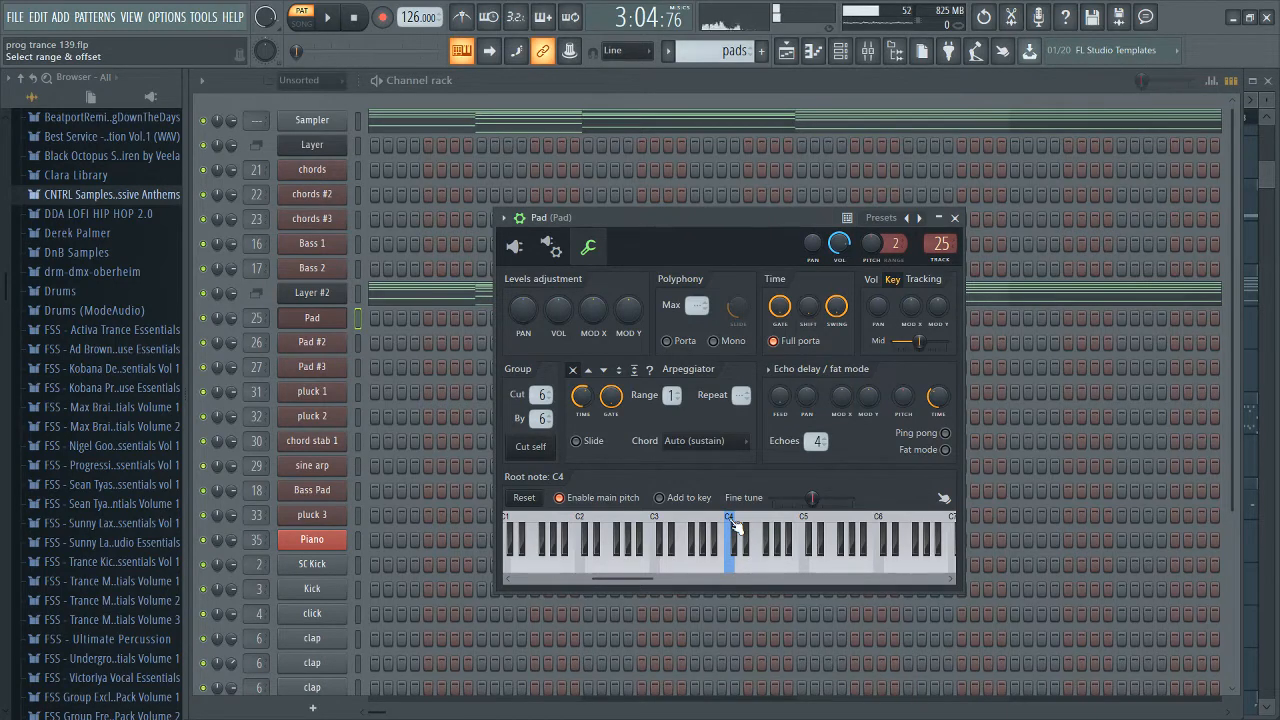
left_click(805, 530)
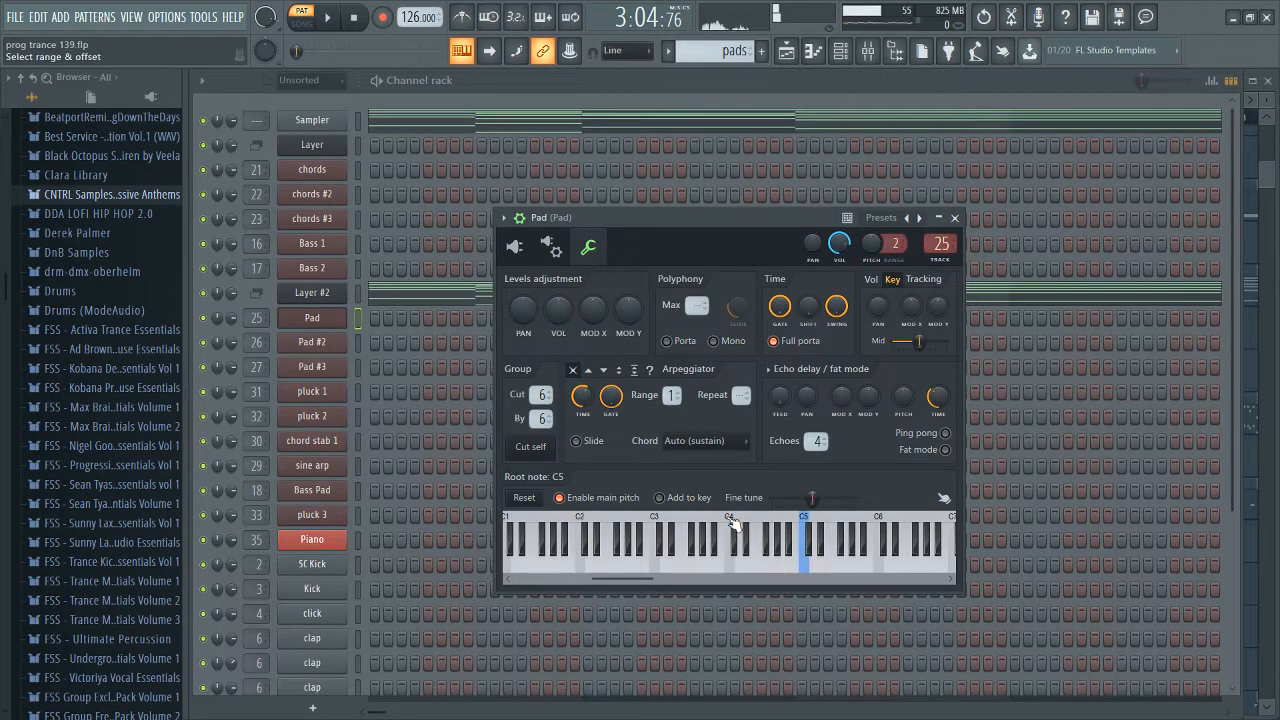
left_click(731, 525)
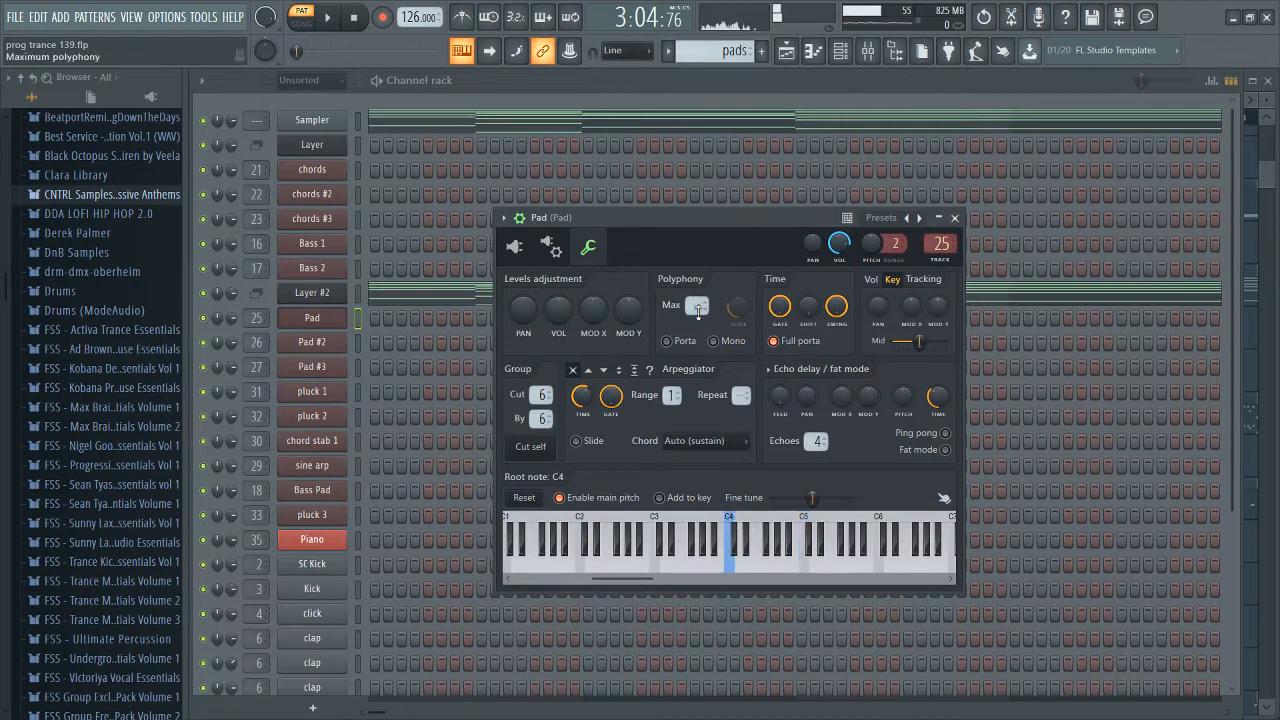
Step: Mute Pad #2 and Pad #3, then audition the pads pattern with the Pad channel's root note set to C5
left_click(206, 343)
left_click(204, 367)
left_click(333, 315)
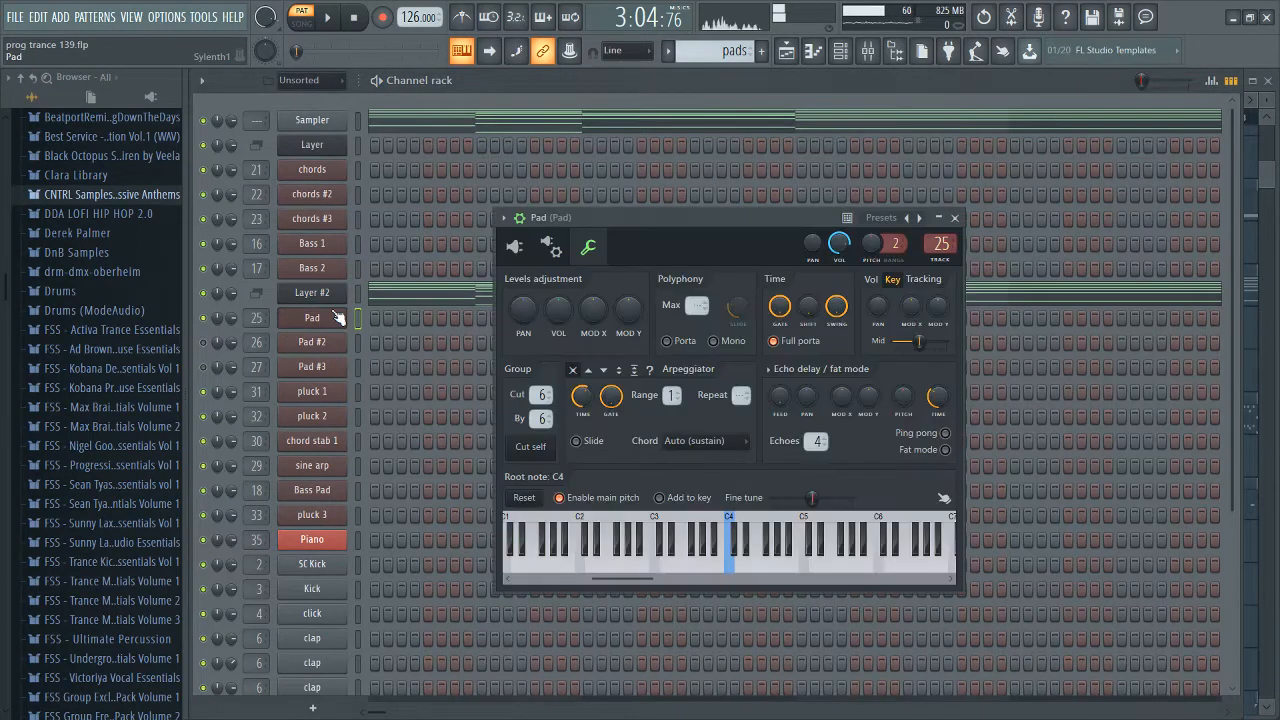
left_click(806, 525)
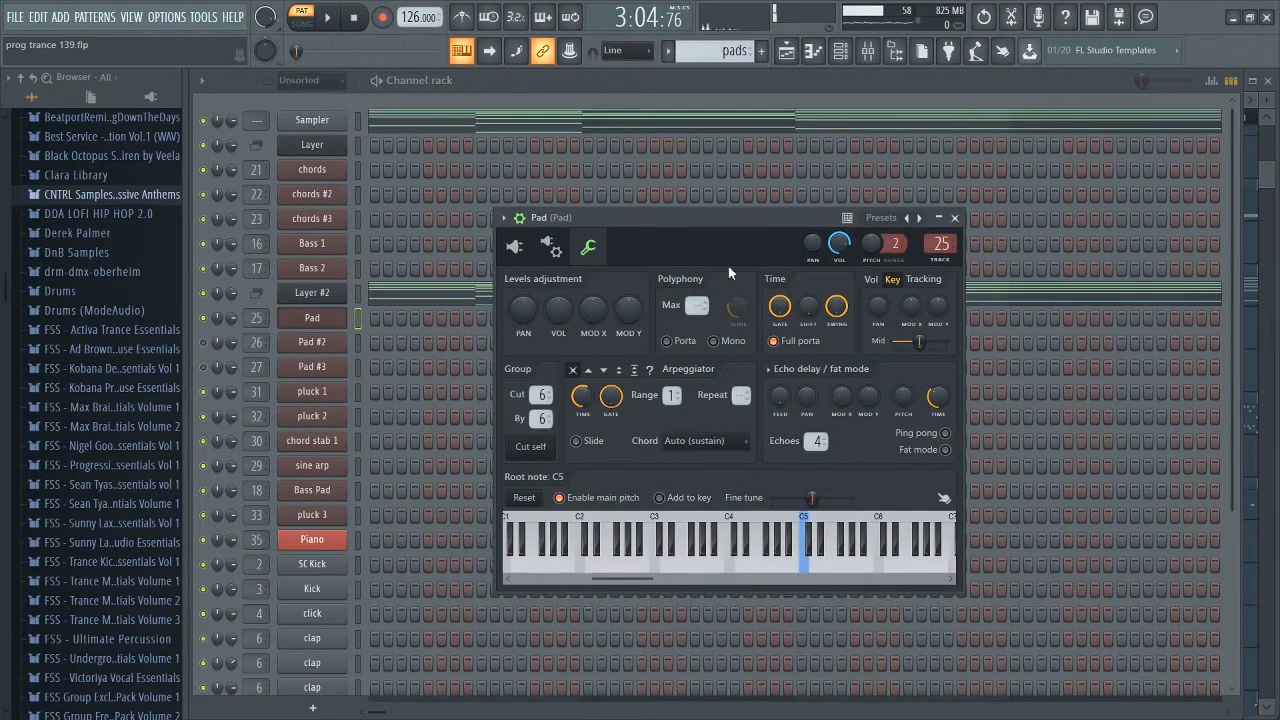
key("space")
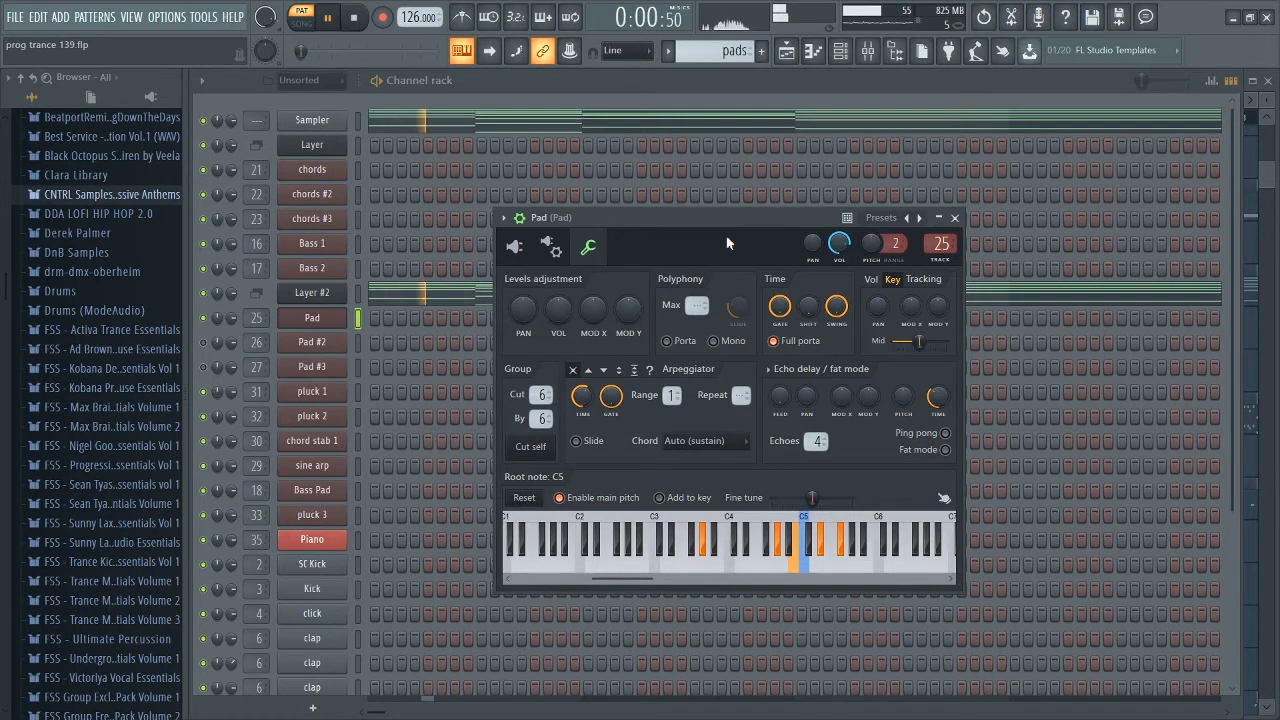
key("space")
Step: Set the Pad channel's root note back to C4, audition the pattern again, and close the channel window
left_click(731, 526)
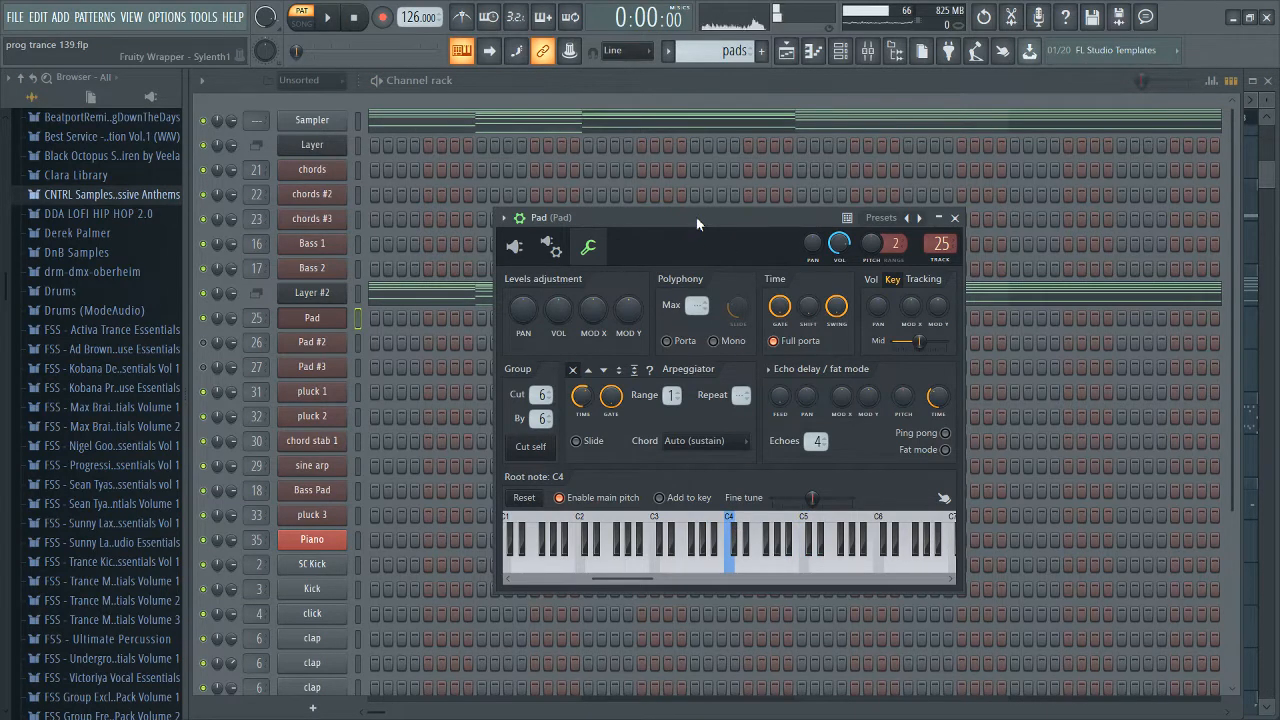
key("space")
key("space")
left_click(324, 323)
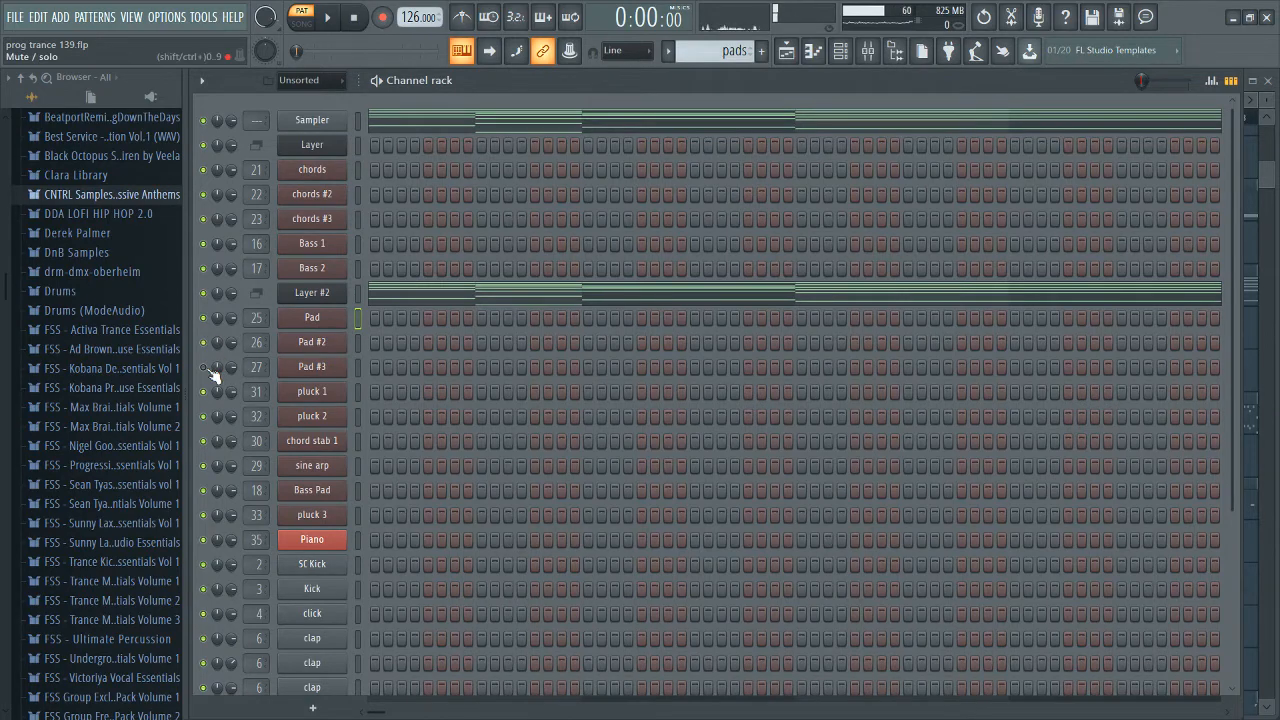
Step: Open Pad #2's miscellaneous functions and check its root note
left_click(336, 343)
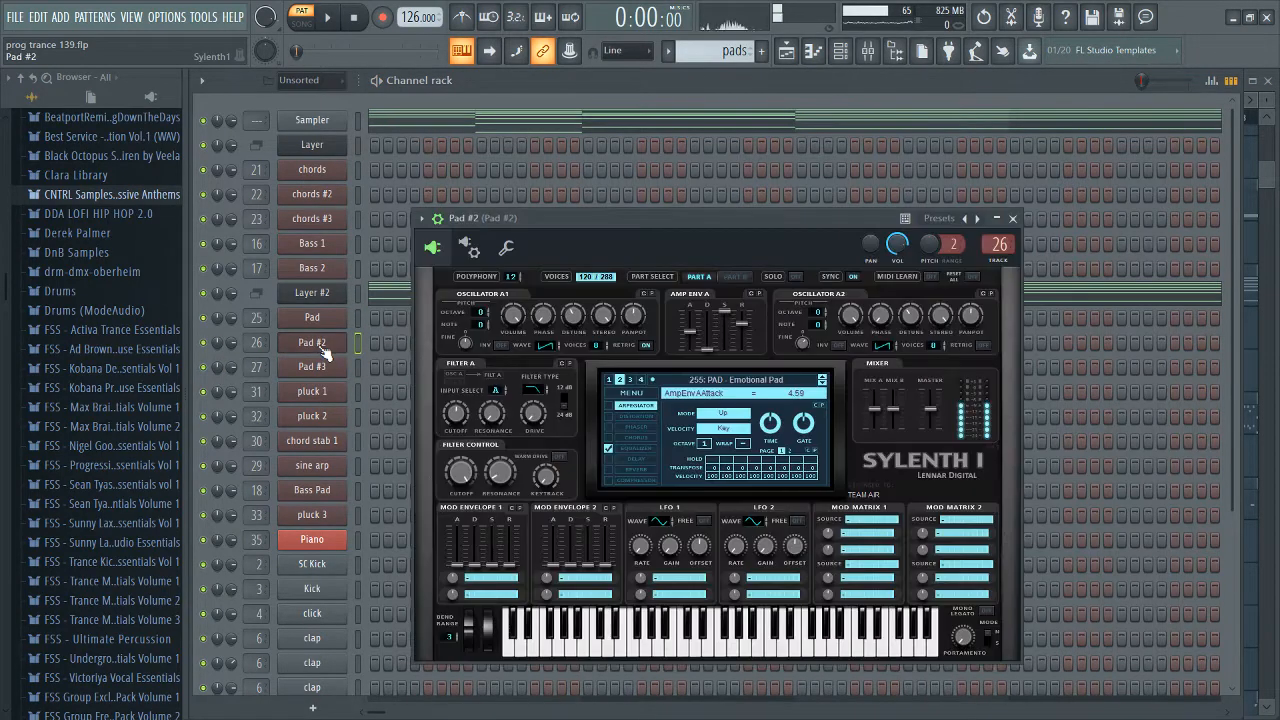
left_click(504, 250)
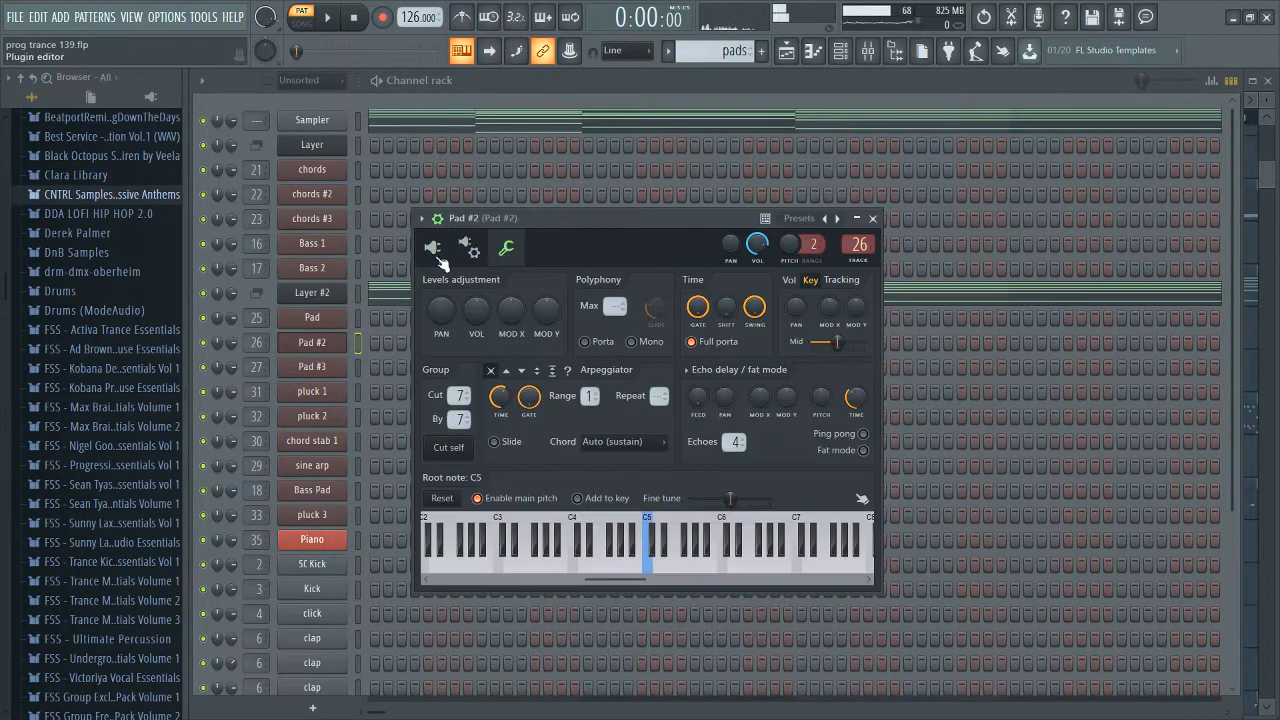
left_click_drag(535, 216, 612, 240)
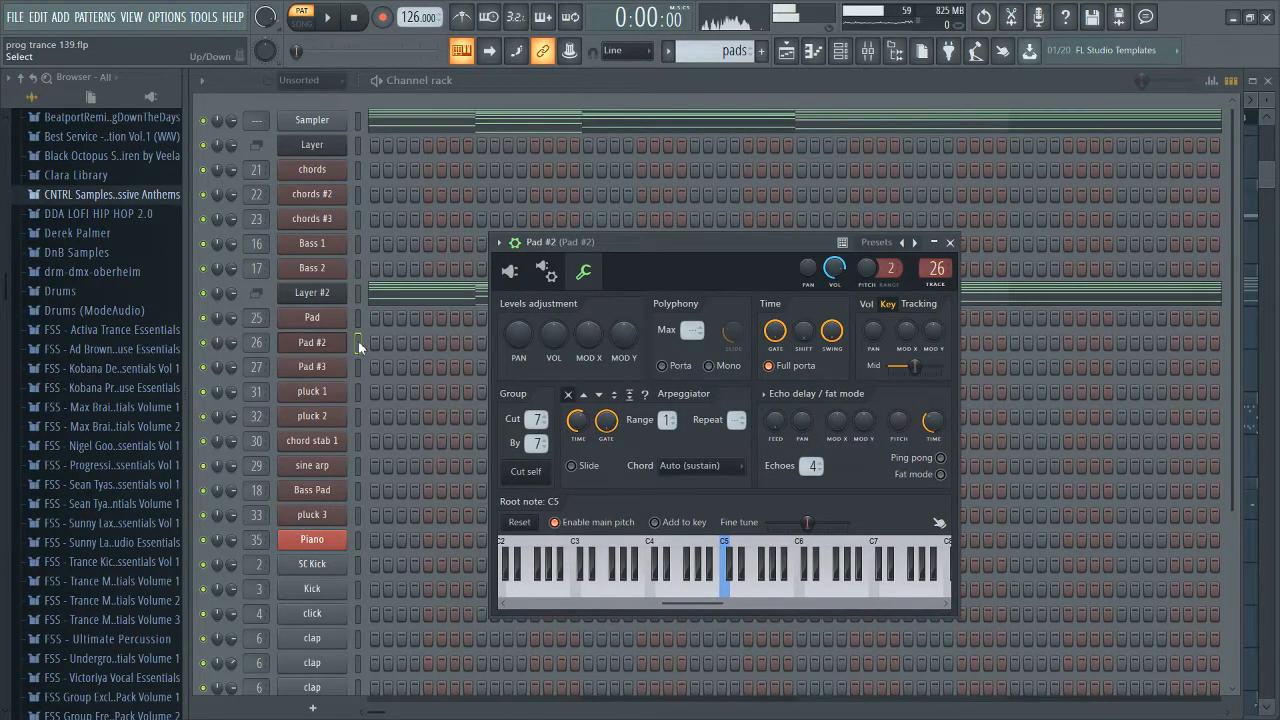
left_click_drag(633, 250, 614, 217)
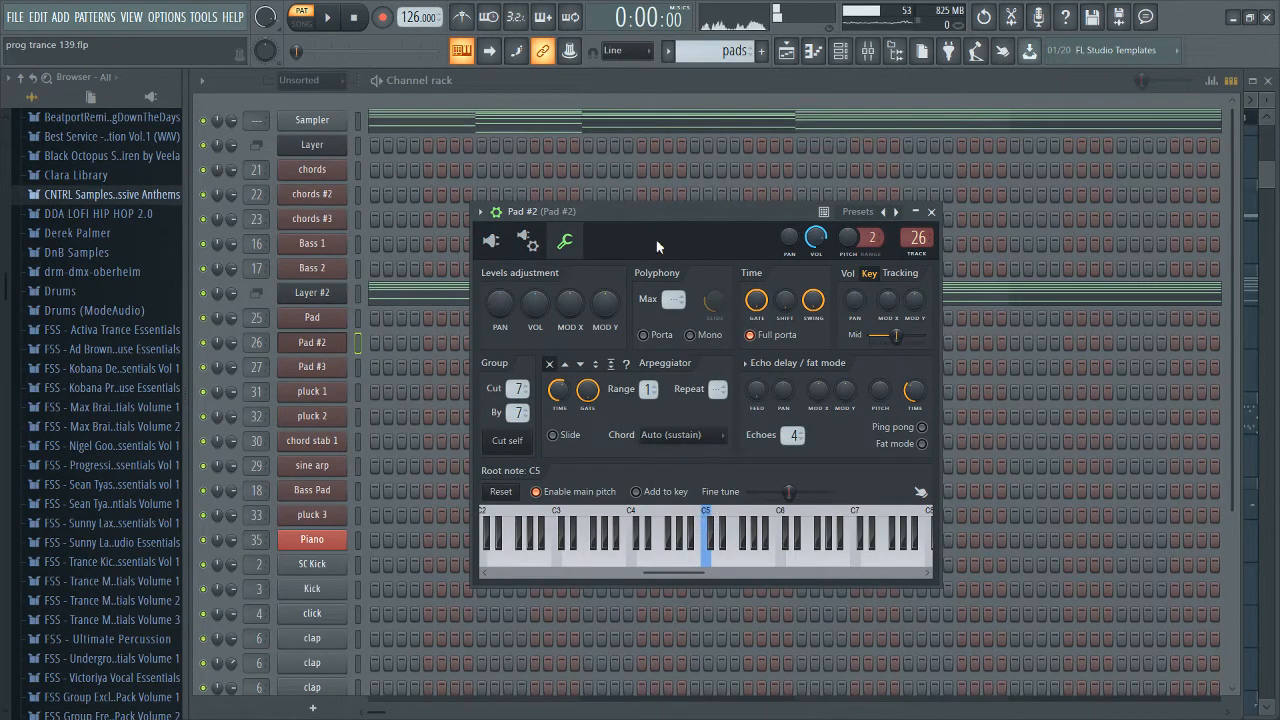
left_click_drag(668, 212, 709, 219)
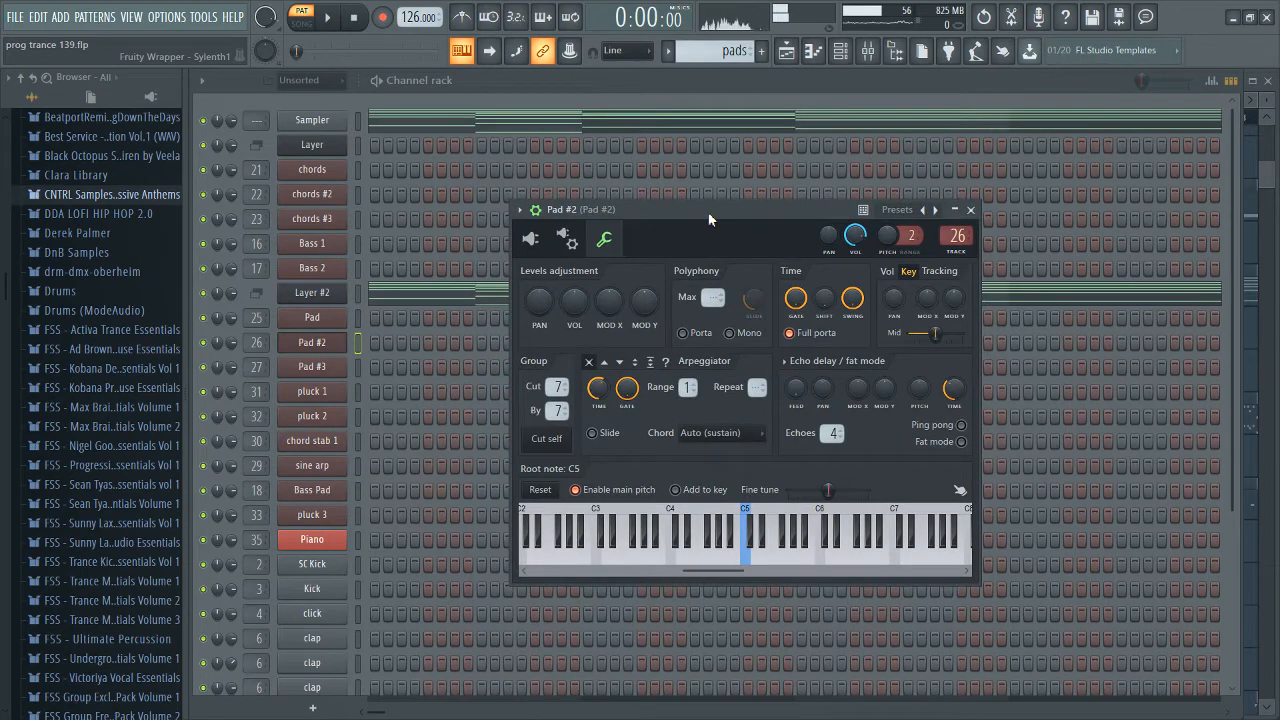
Step: Close Pad #2 and open Pad #3's miscellaneous functions to compare its root note
left_click(323, 347)
left_click(322, 367)
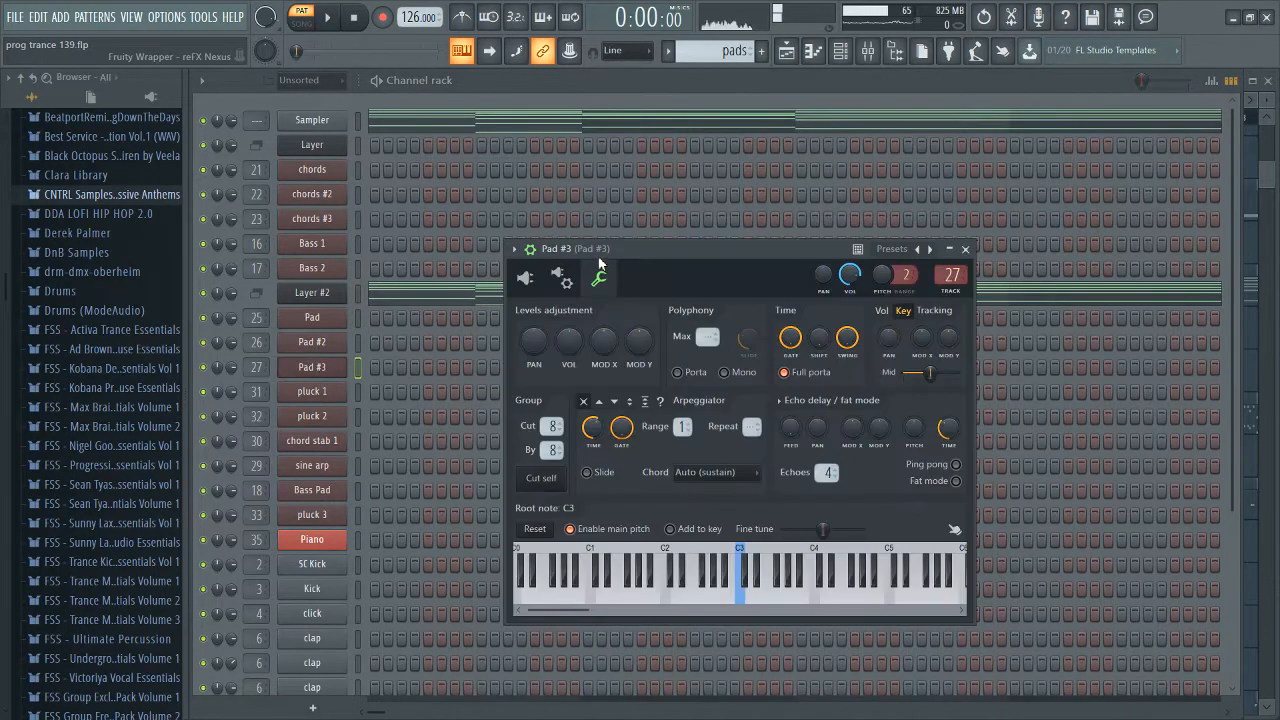
left_click_drag(599, 263, 546, 292)
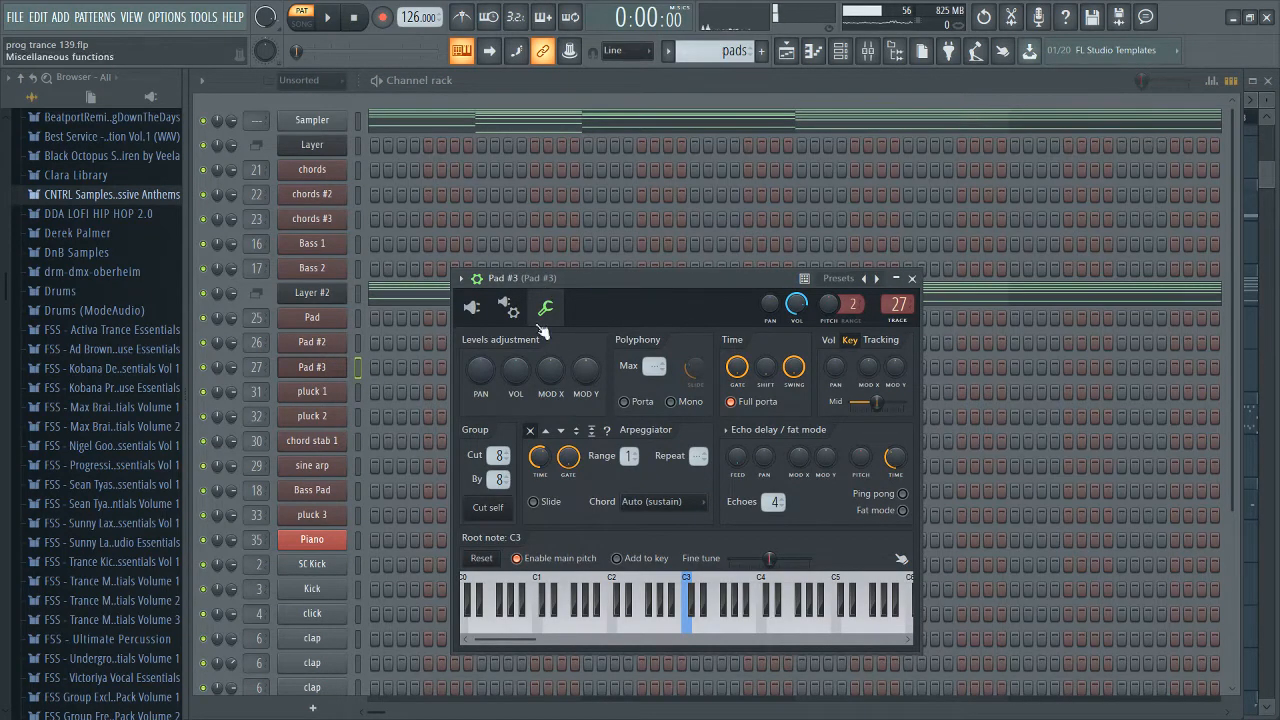
Step: View Pad #3's Nexus preset and return to the channel's miscellaneous functions
left_click(472, 307)
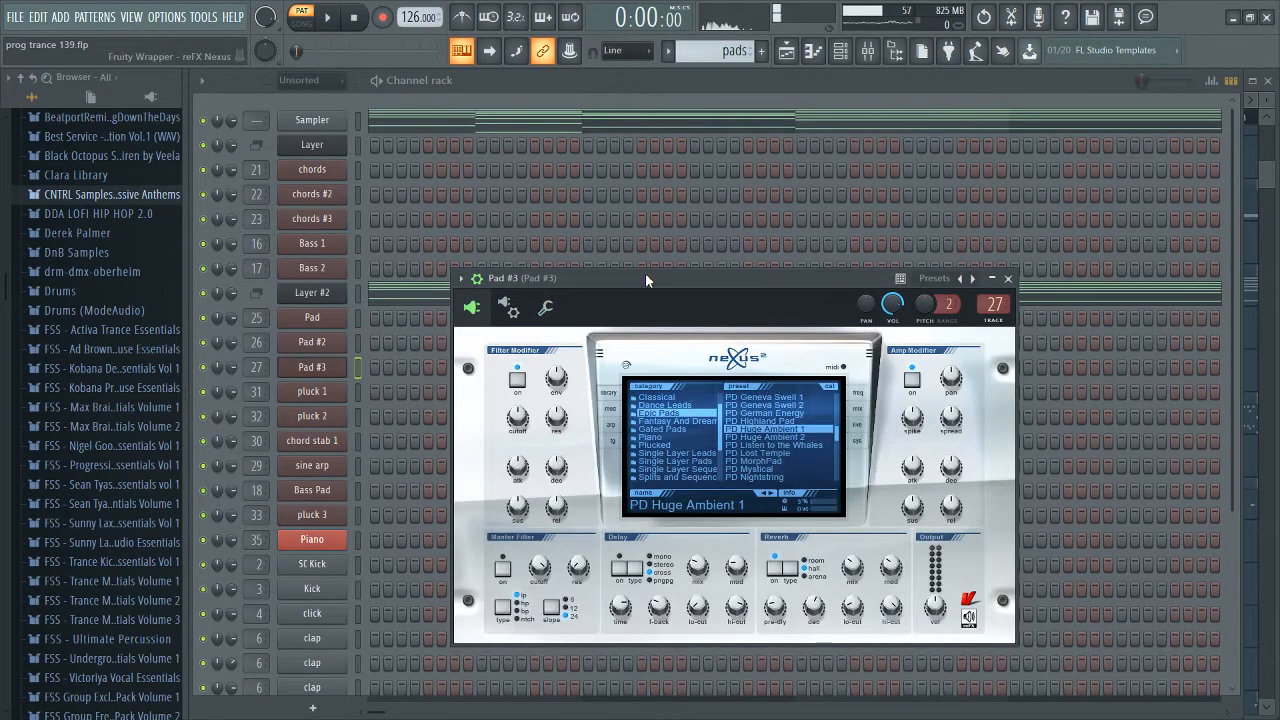
left_click_drag(648, 283, 742, 244)
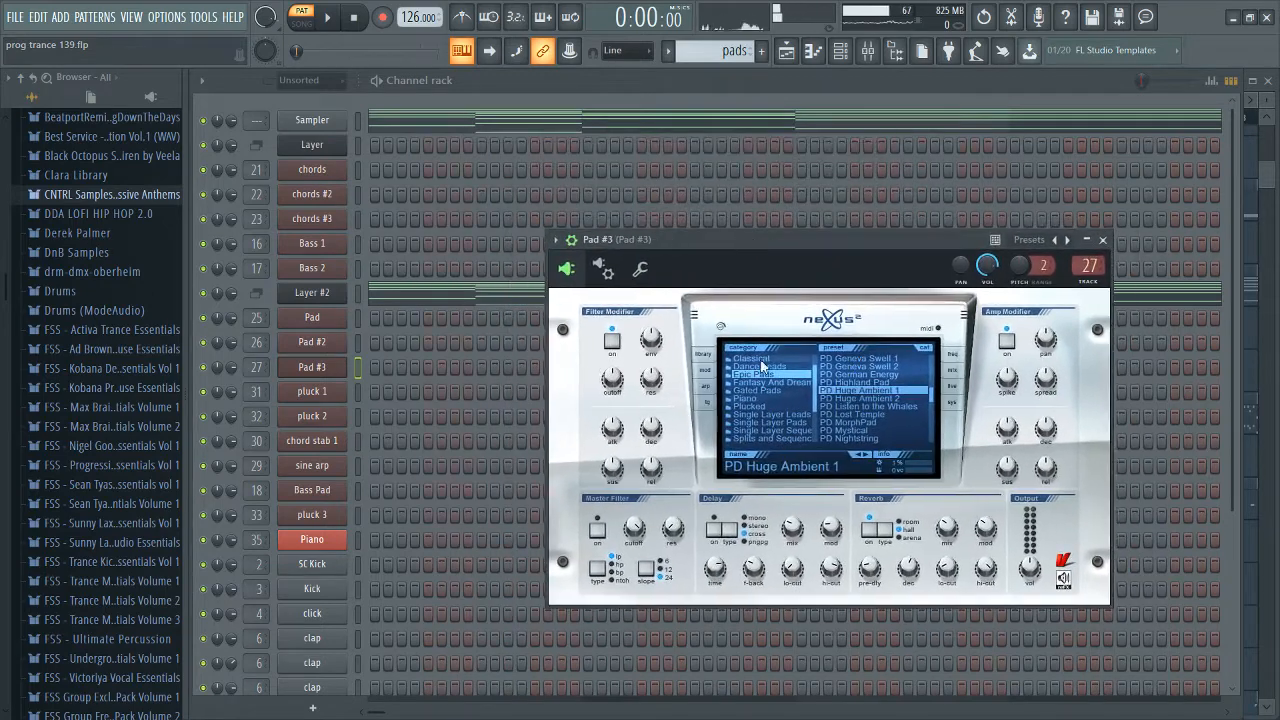
left_click(642, 272)
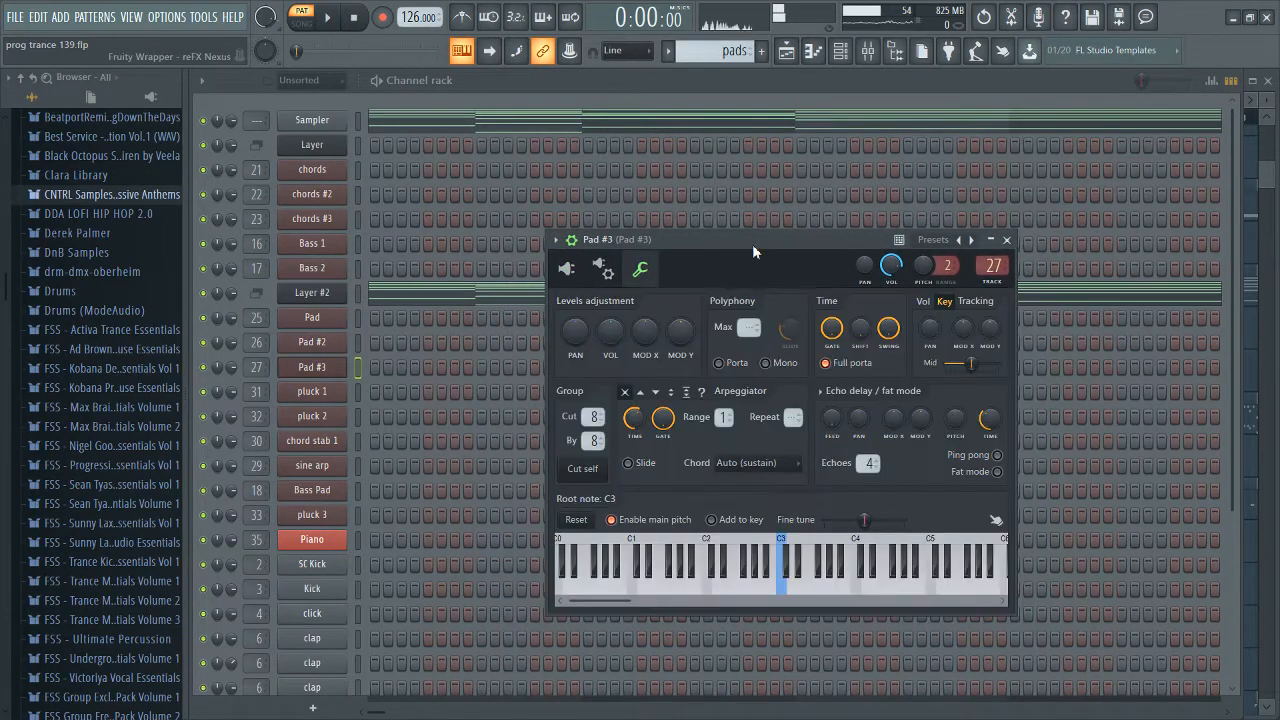
Step: Mute Pad and Pad #2, audition Pad #3 alone in the pads pattern, and open its Nexus preset
left_click(202, 342)
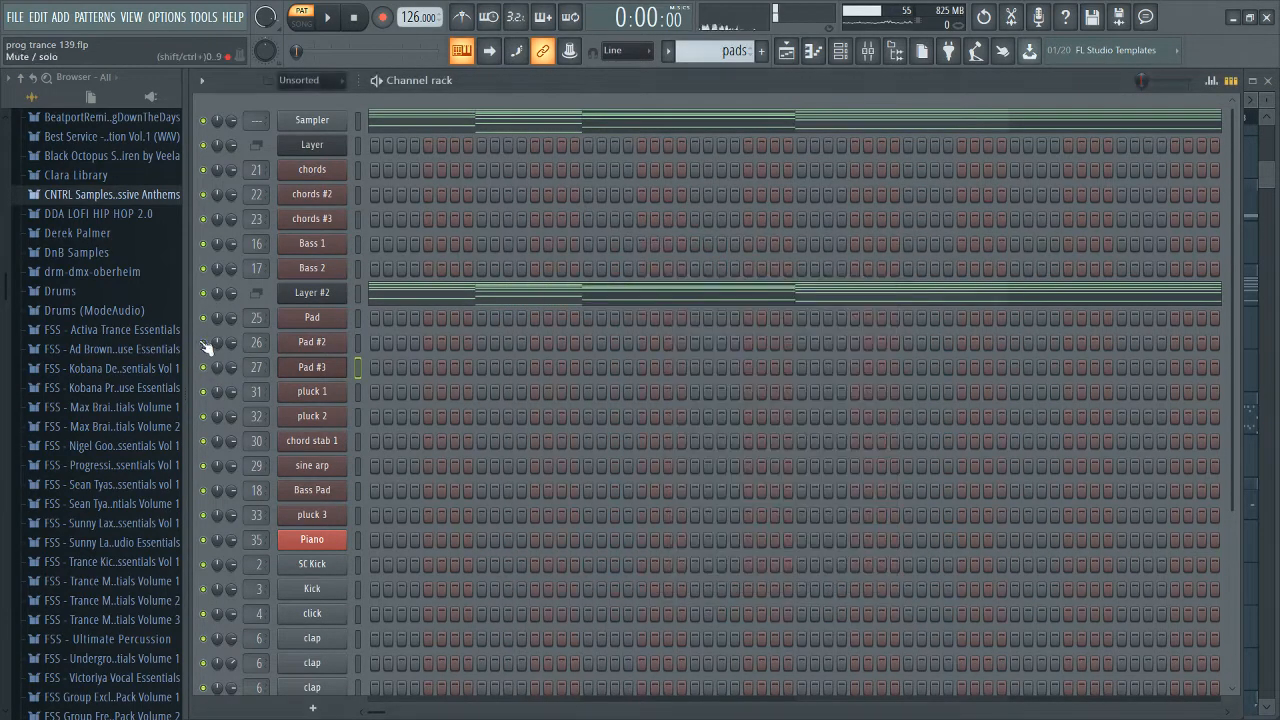
key("space")
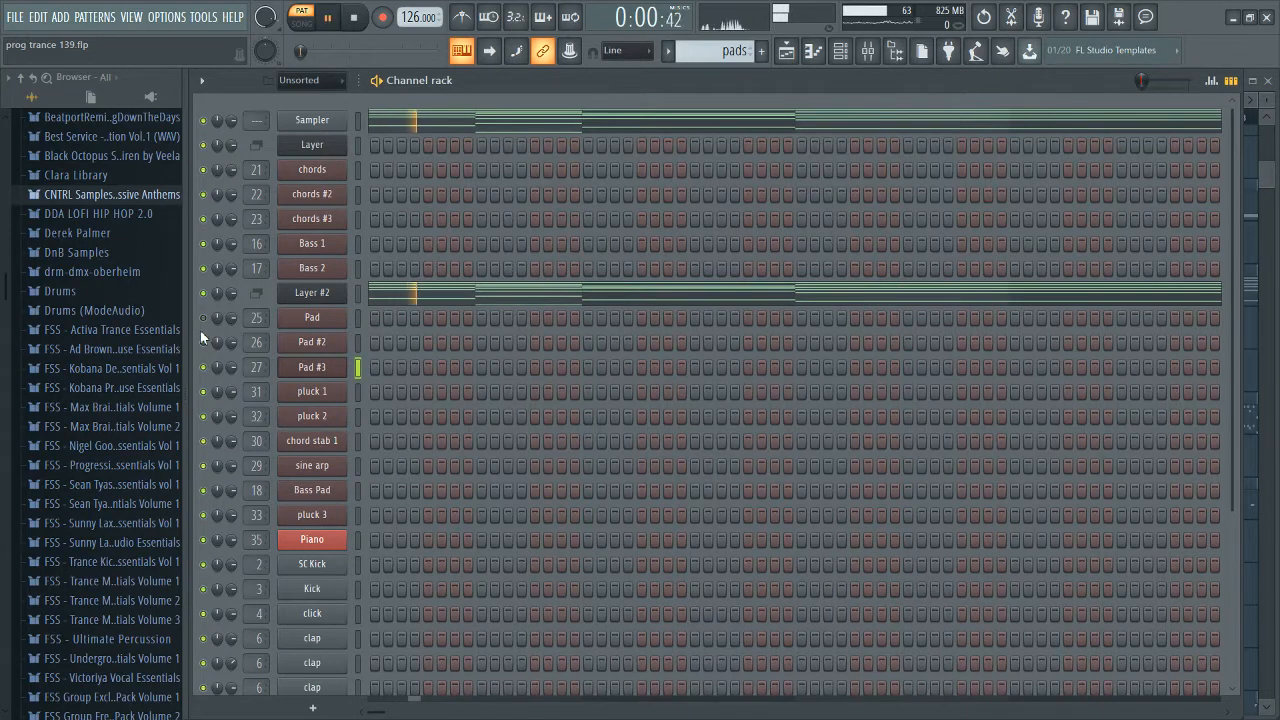
left_click(305, 370)
key("space")
left_click(566, 268)
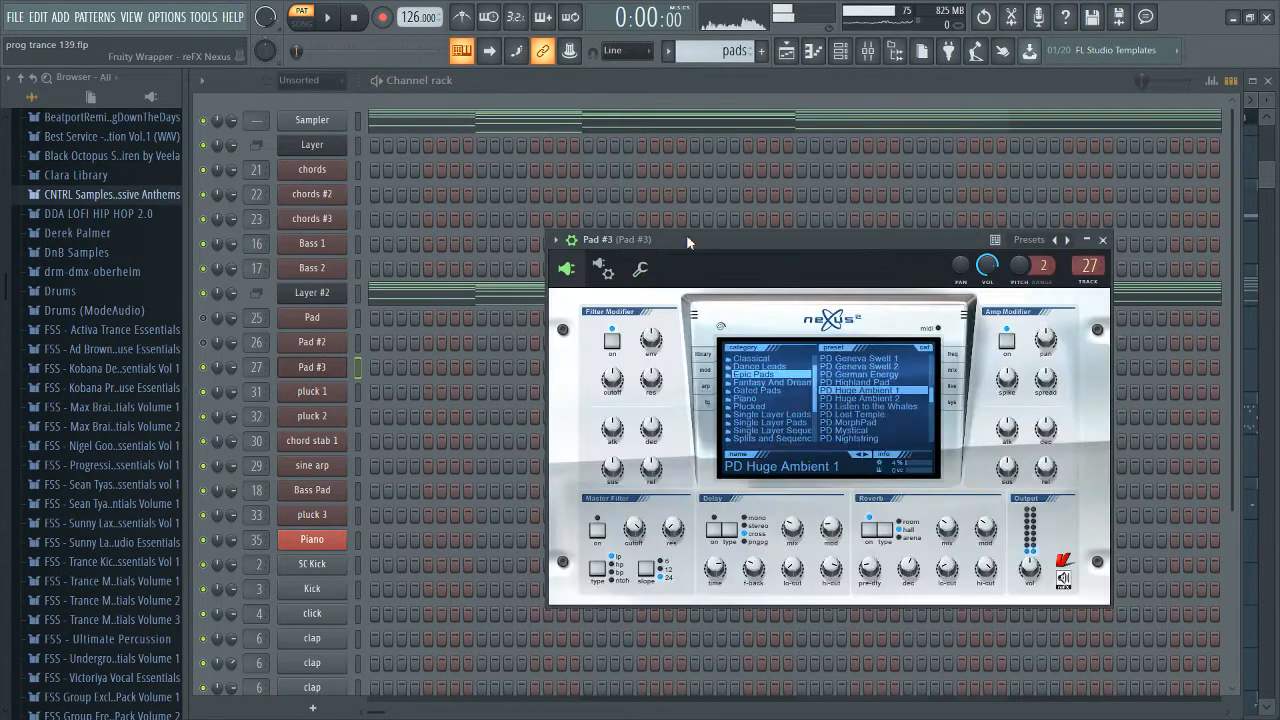
Step: Audition Pad #2 alone, with Pad and Pad #3 muted, then unmute all three pads and audition them together
left_click(208, 369)
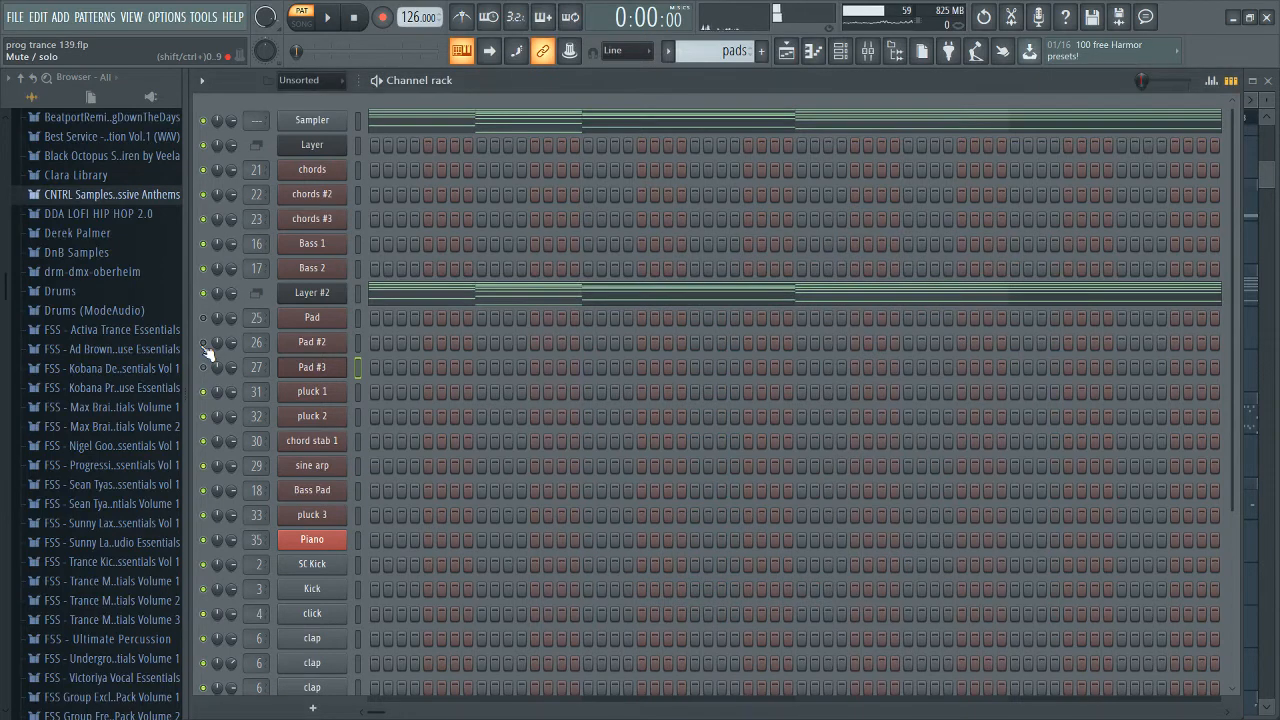
key("space")
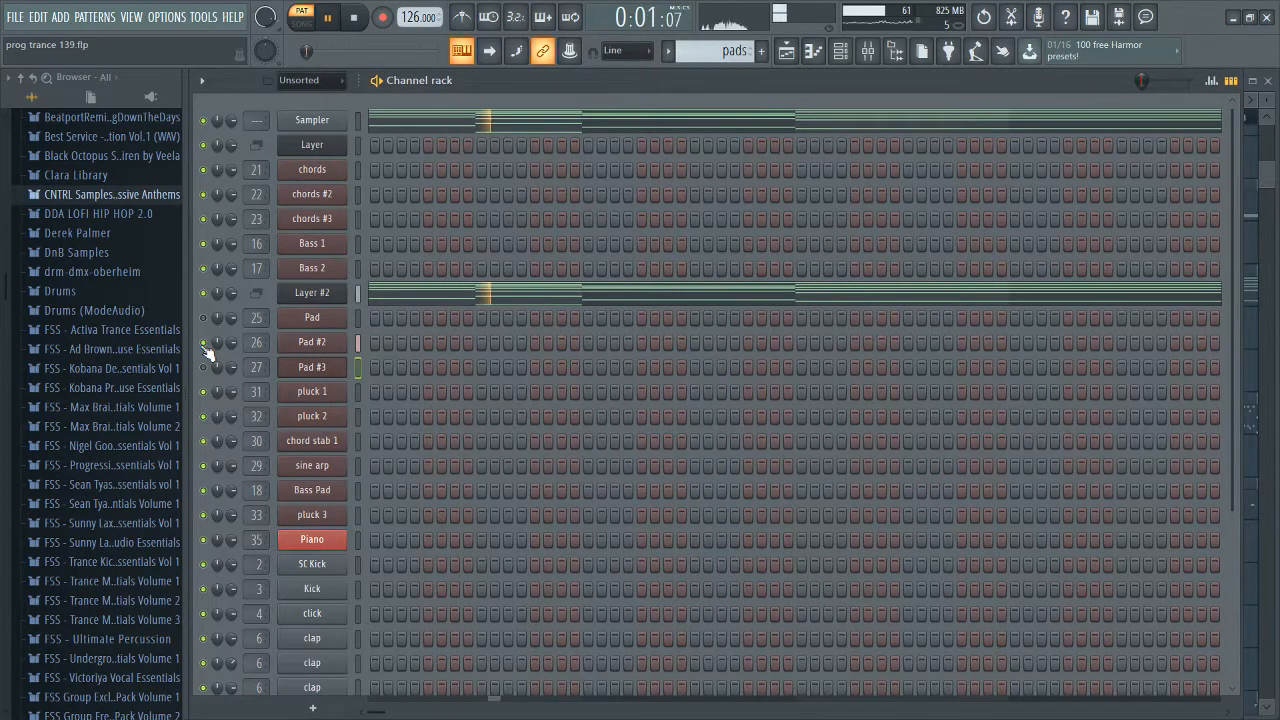
left_click(204, 367)
key("space")
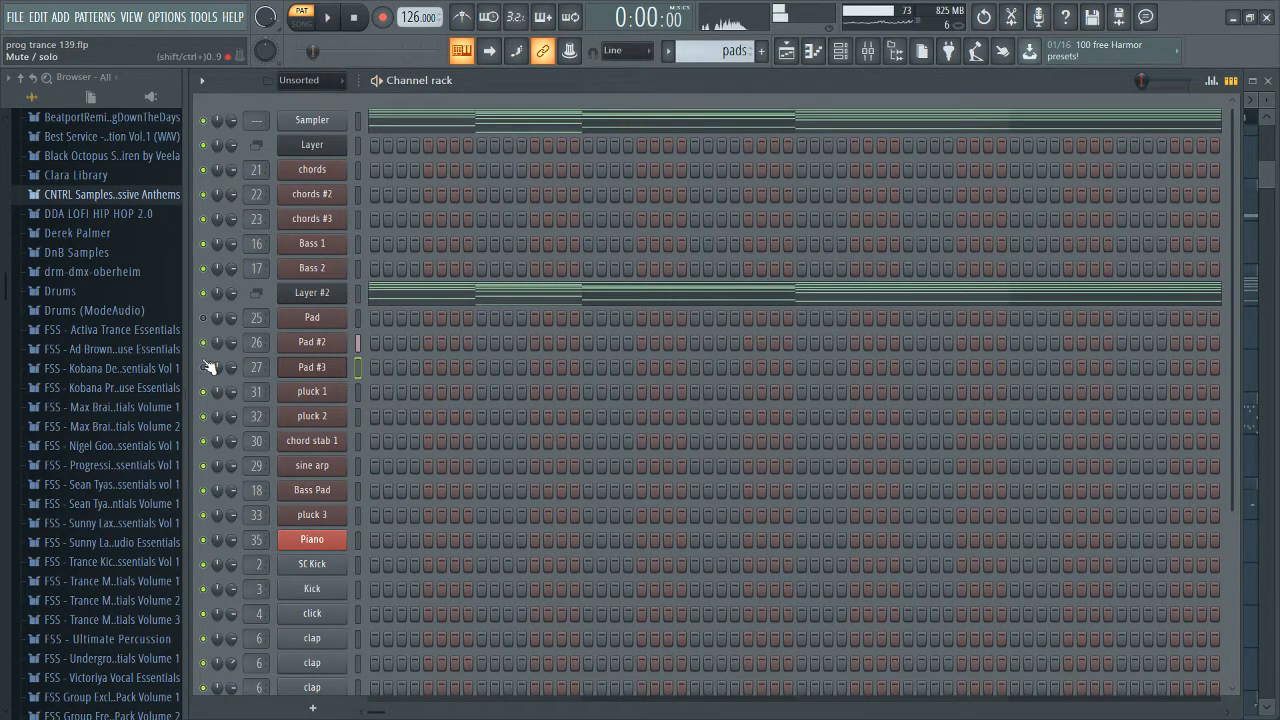
key("space")
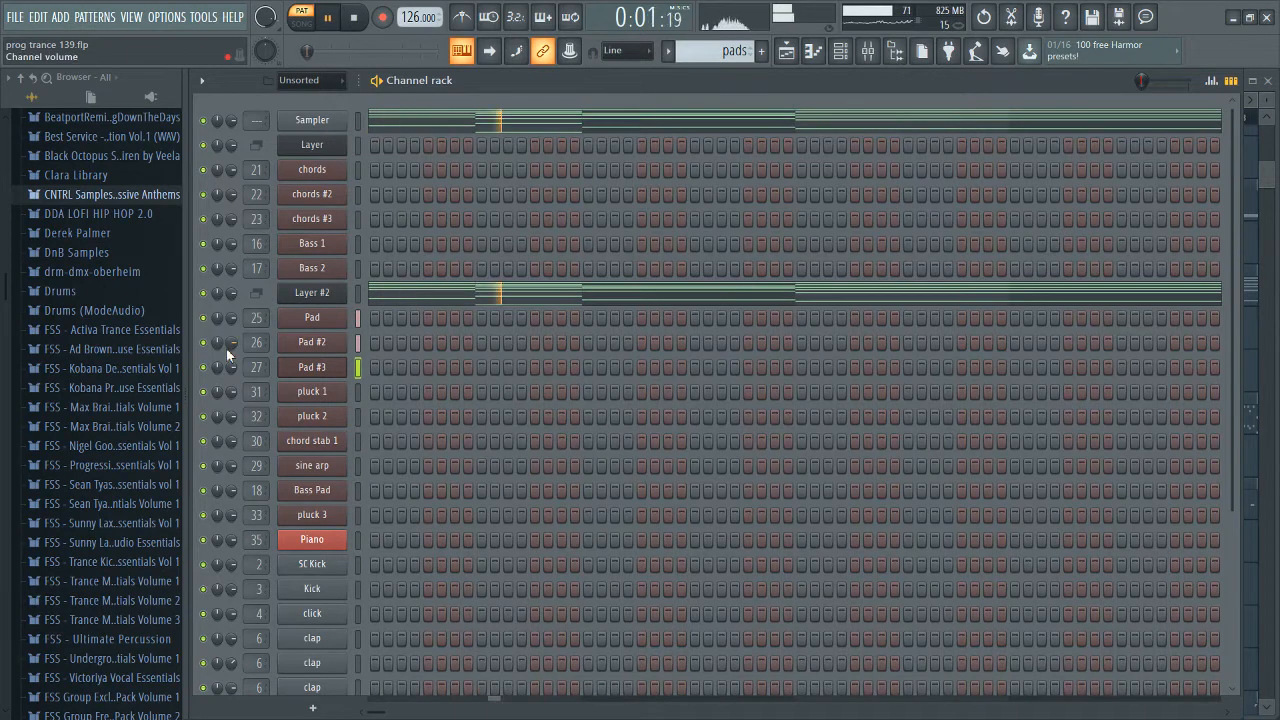
key("space")
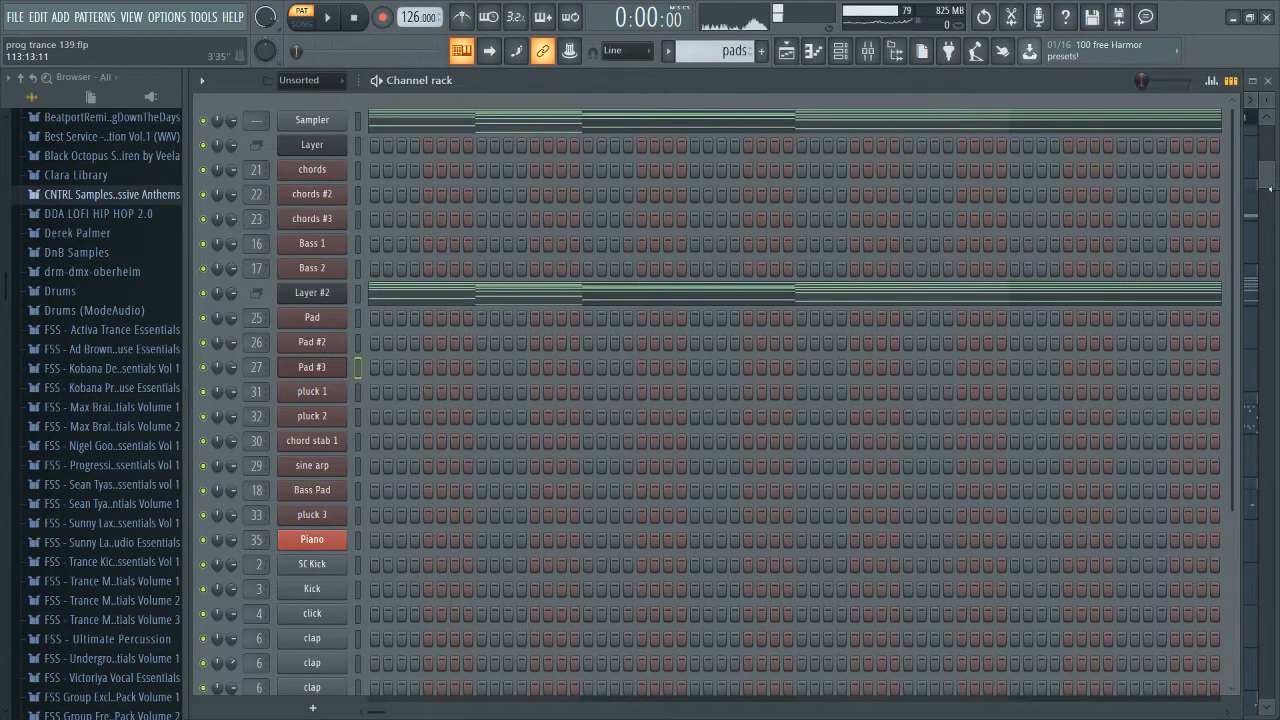
Step: Bring up the playlist and mixer, then inspect the FabFilter Pro-C compressor on the Pads mixer track
key("F5")
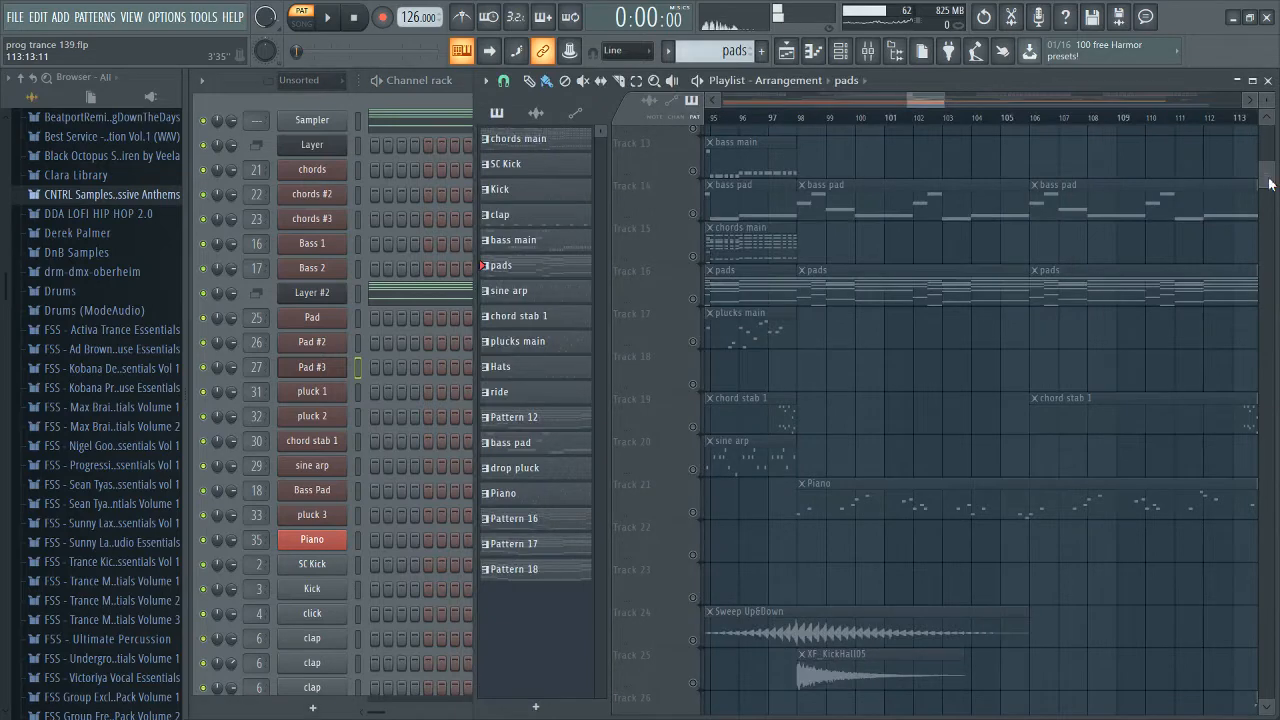
left_click(857, 53)
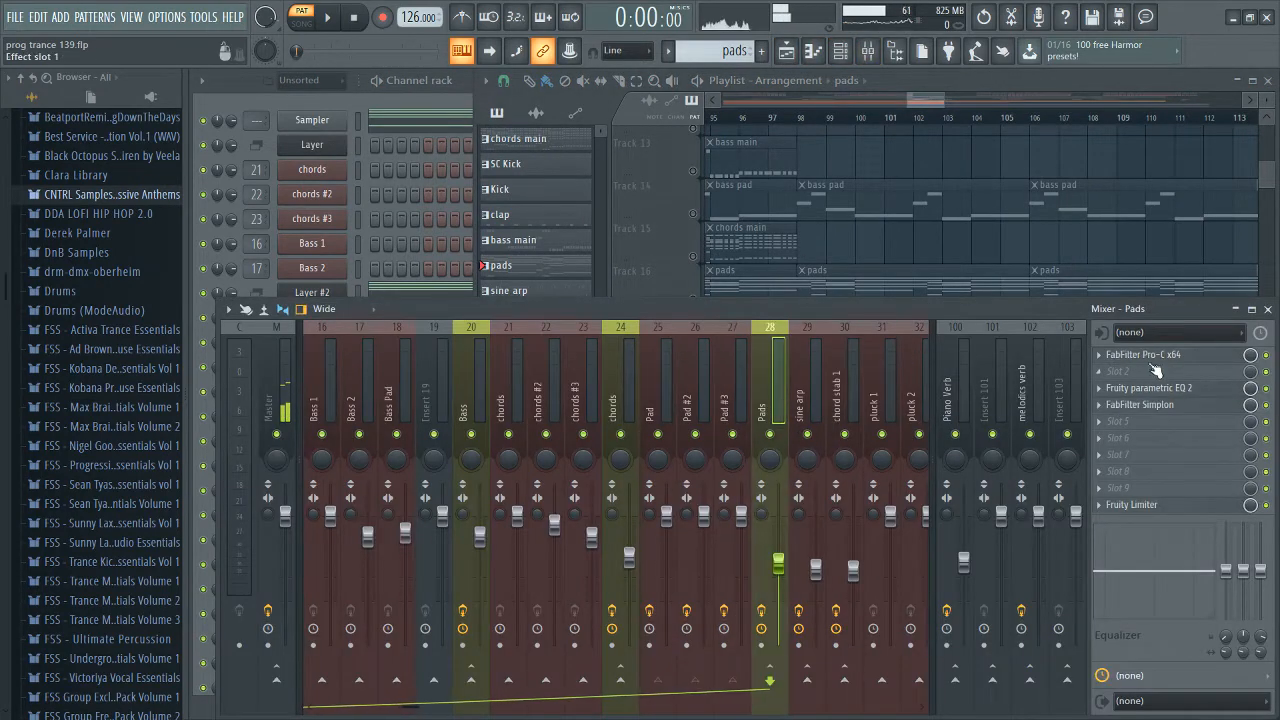
left_click(1143, 357)
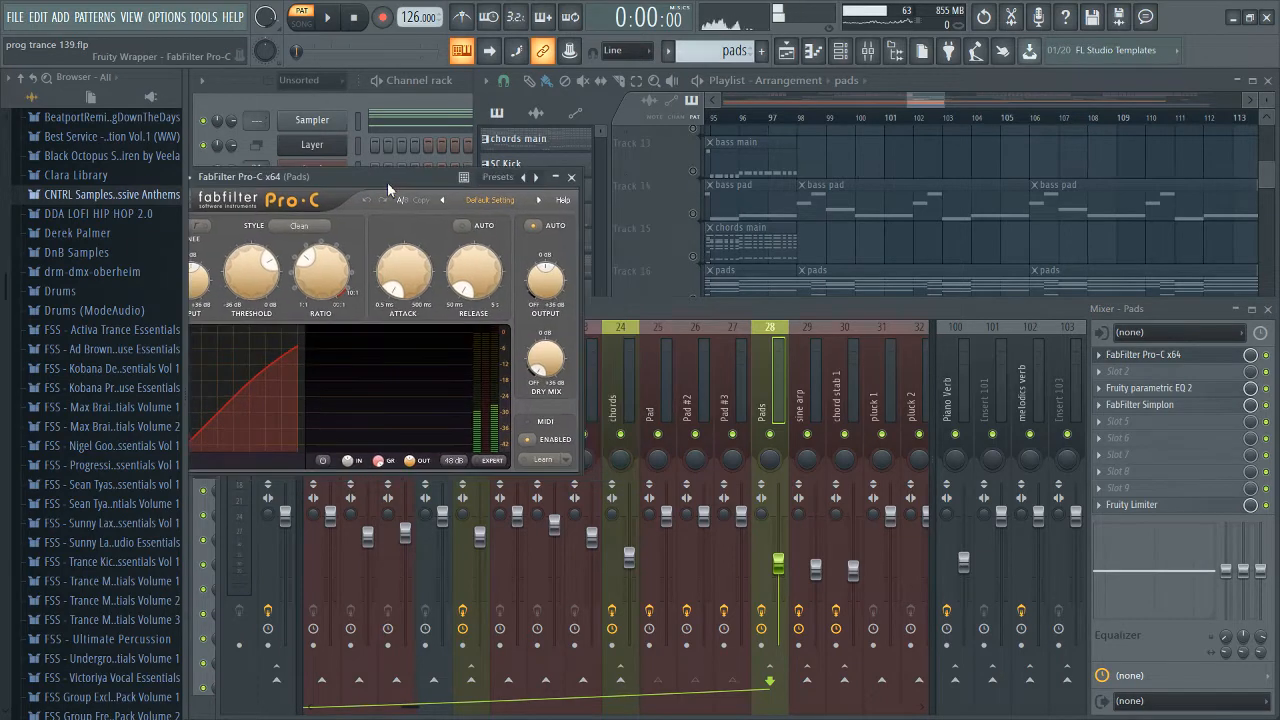
left_click_drag(387, 182, 532, 225)
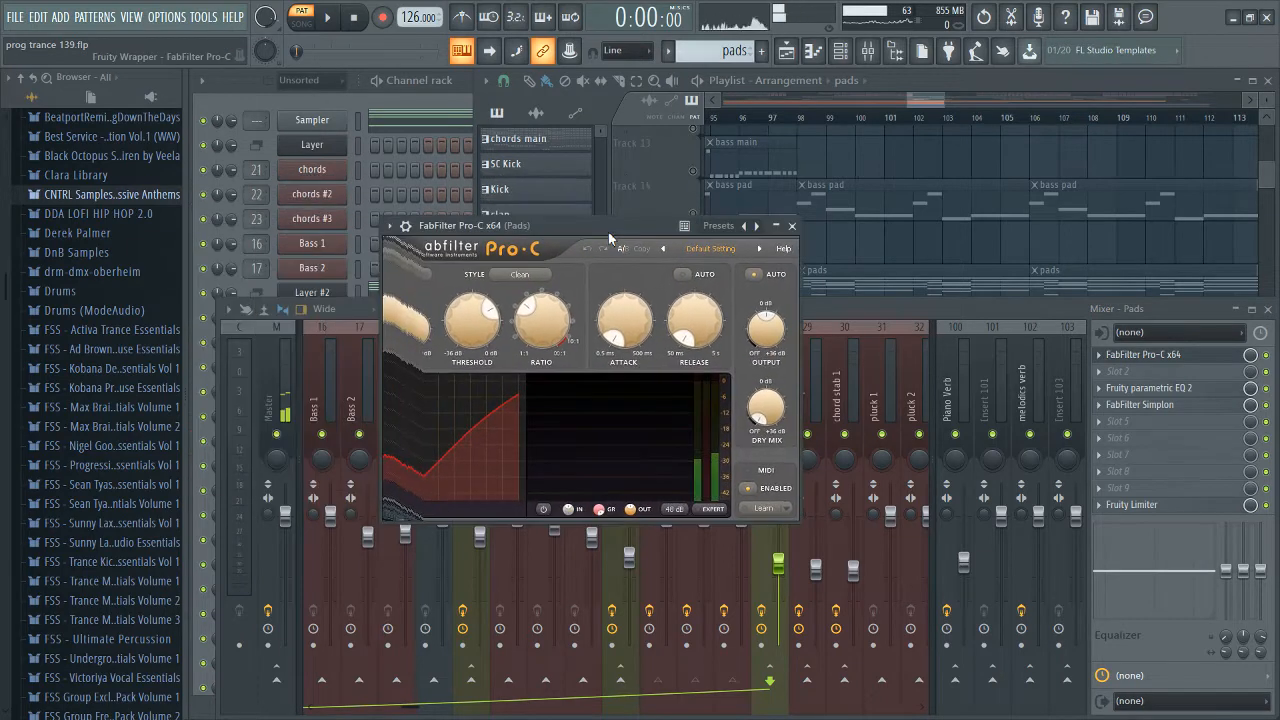
left_click(1153, 362)
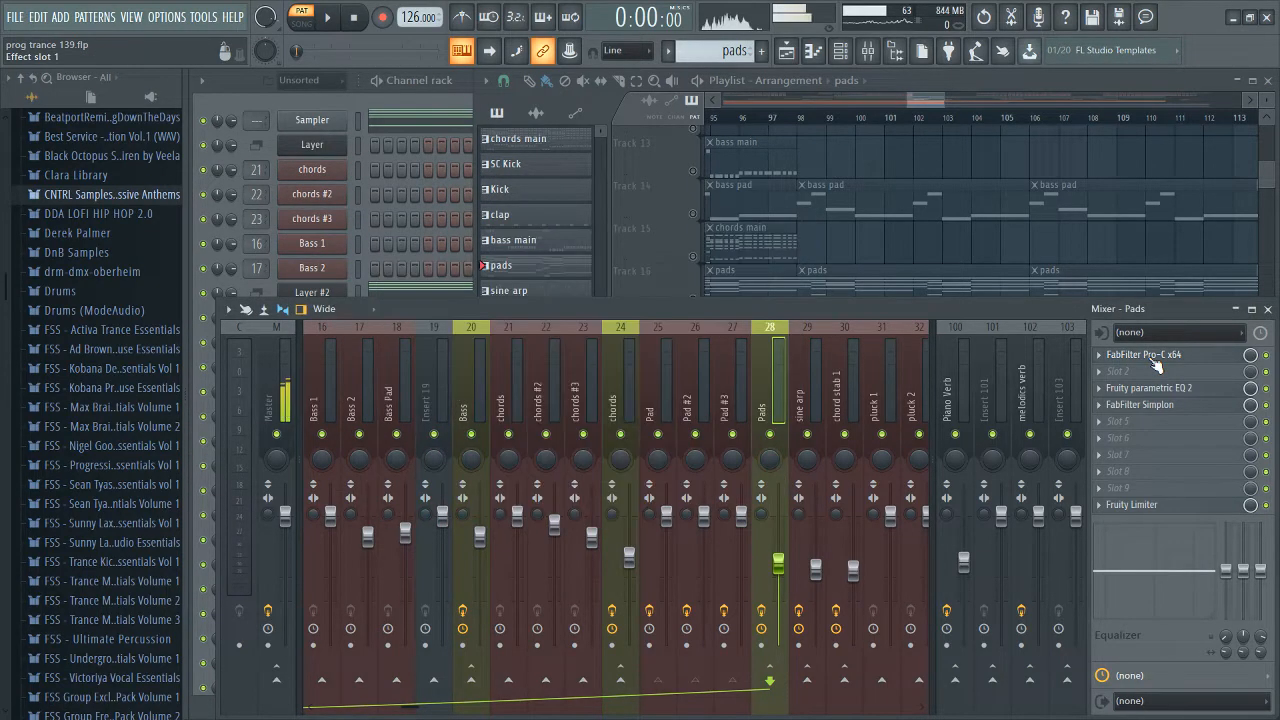
left_click(1153, 362)
left_click_drag(609, 231, 691, 262)
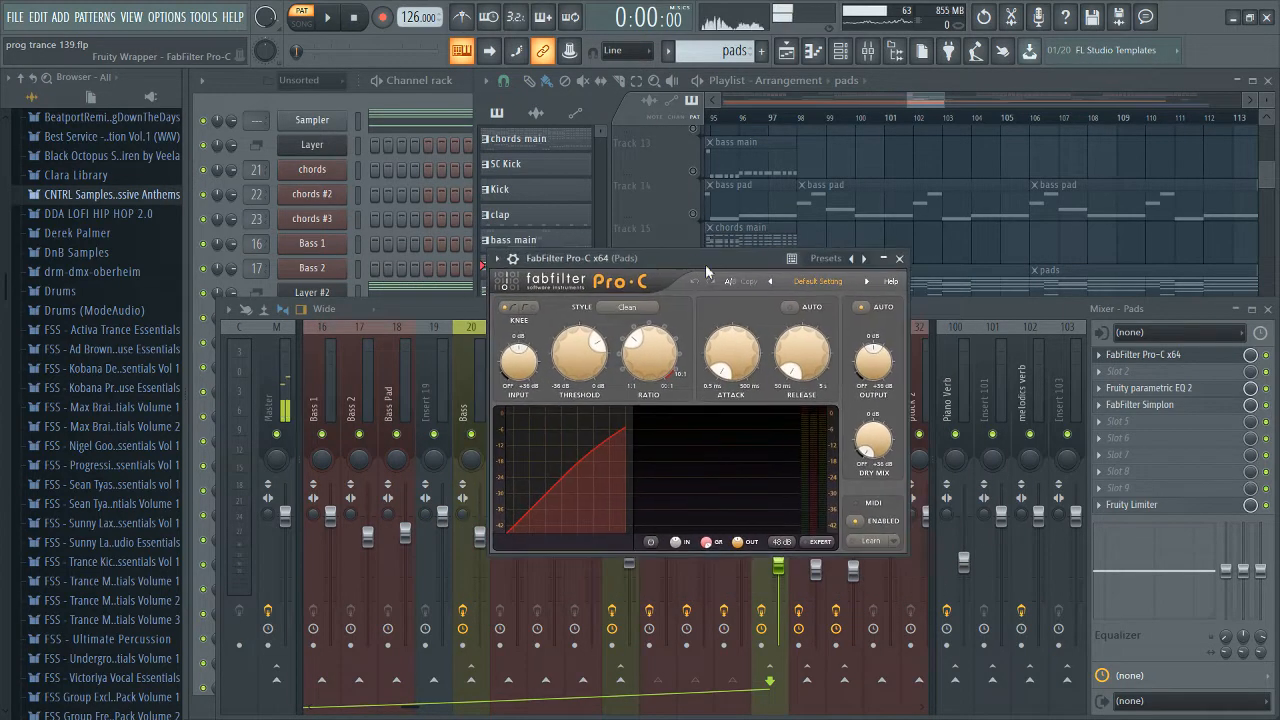
left_click(1150, 355)
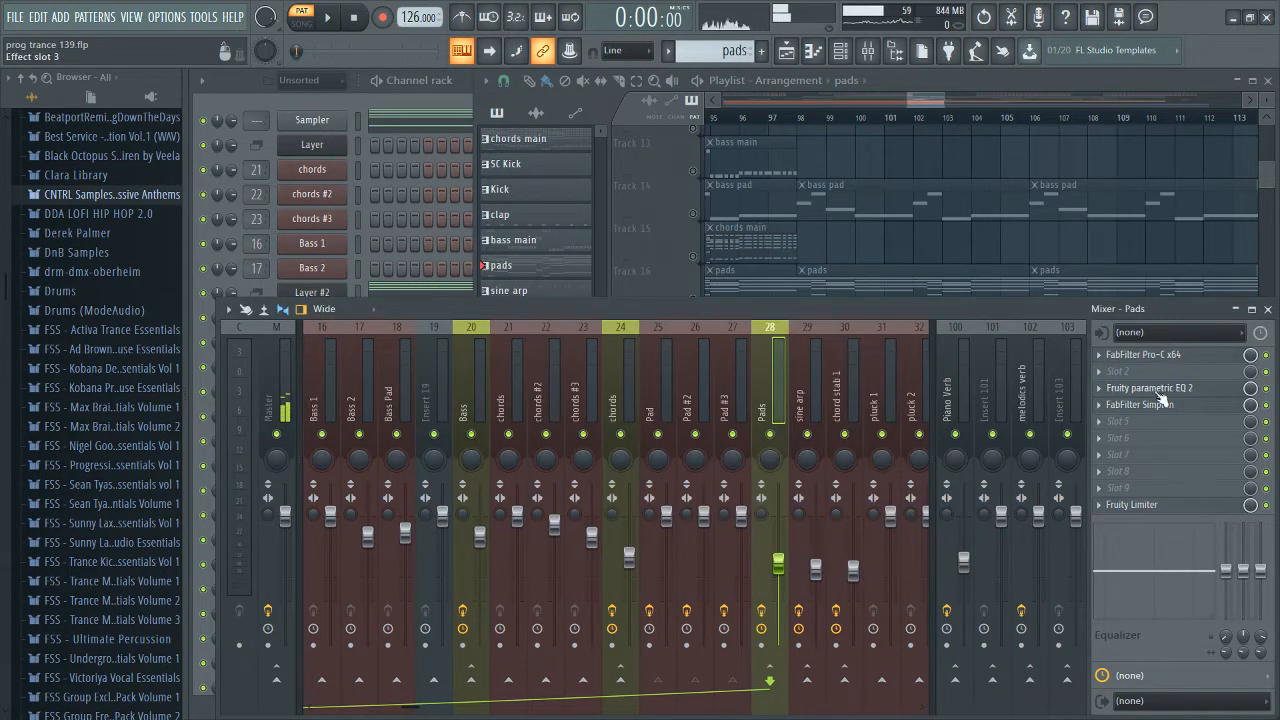
Step: Inspect the Fruity parametric EQ 2 low cut and the FabFilter Simplon filter on the Pads mixer track
left_click(1125, 388)
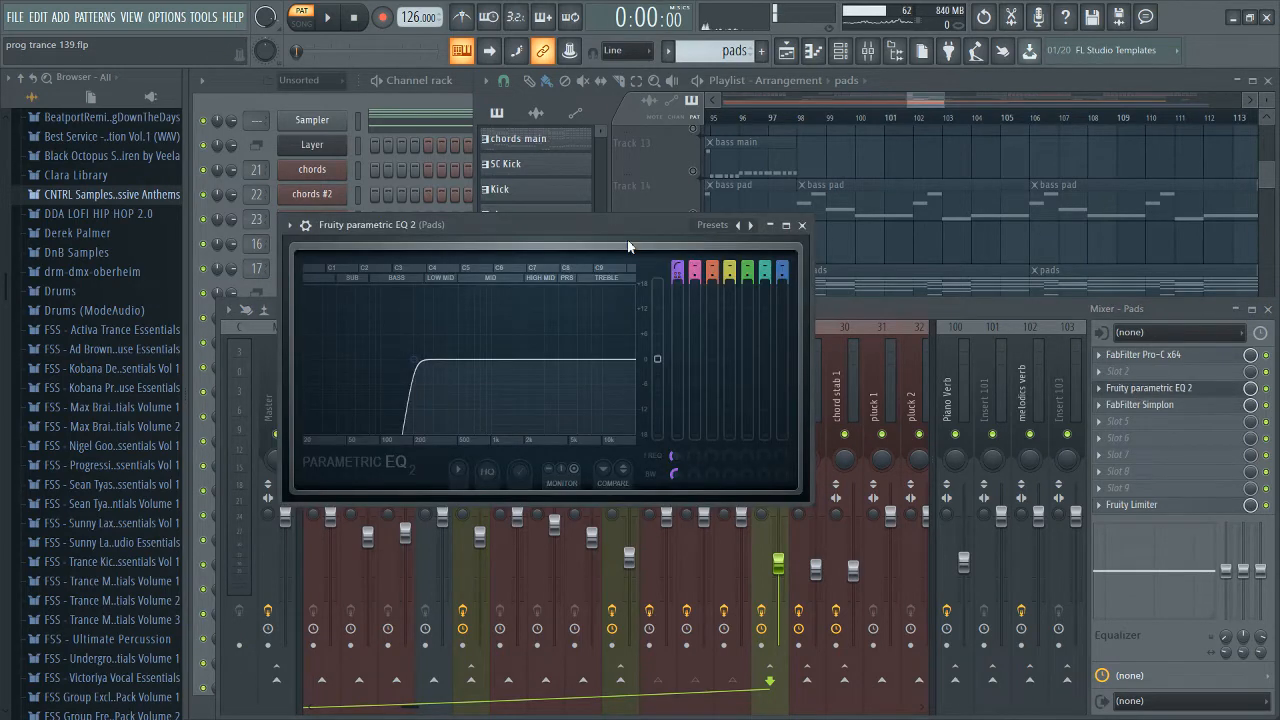
left_click_drag(627, 239, 858, 301)
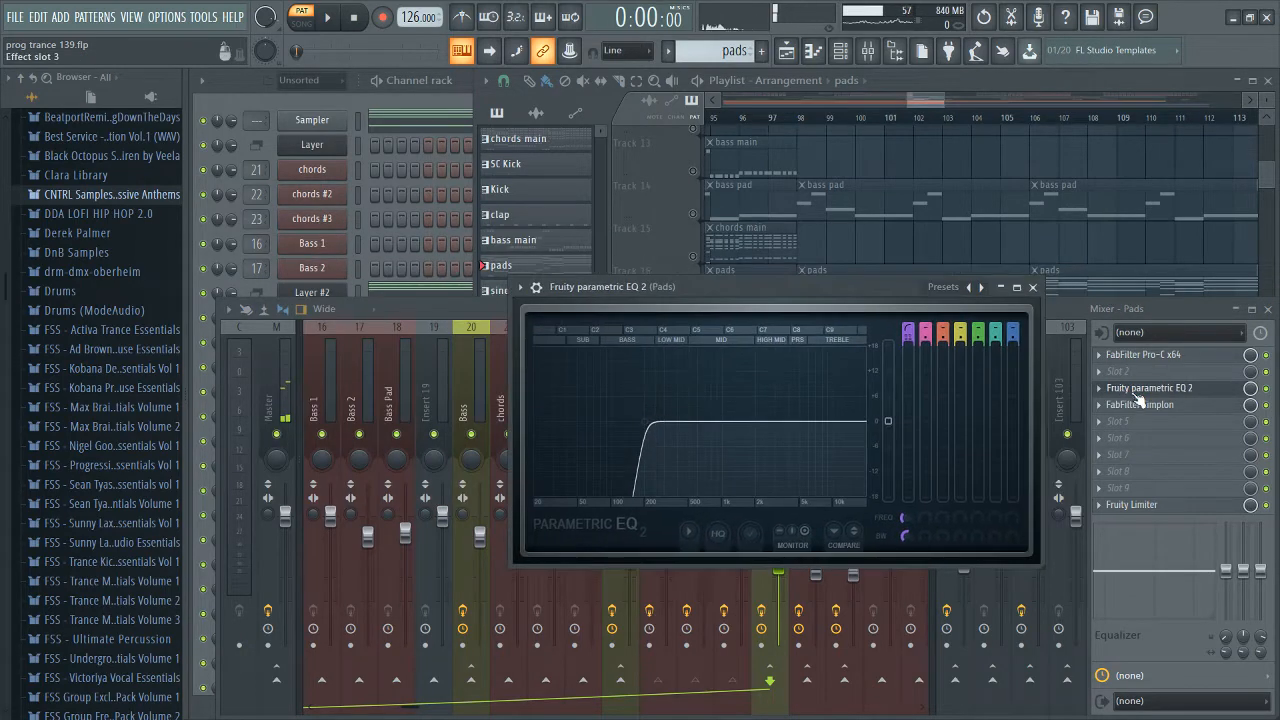
left_click(1138, 392)
left_click(1138, 405)
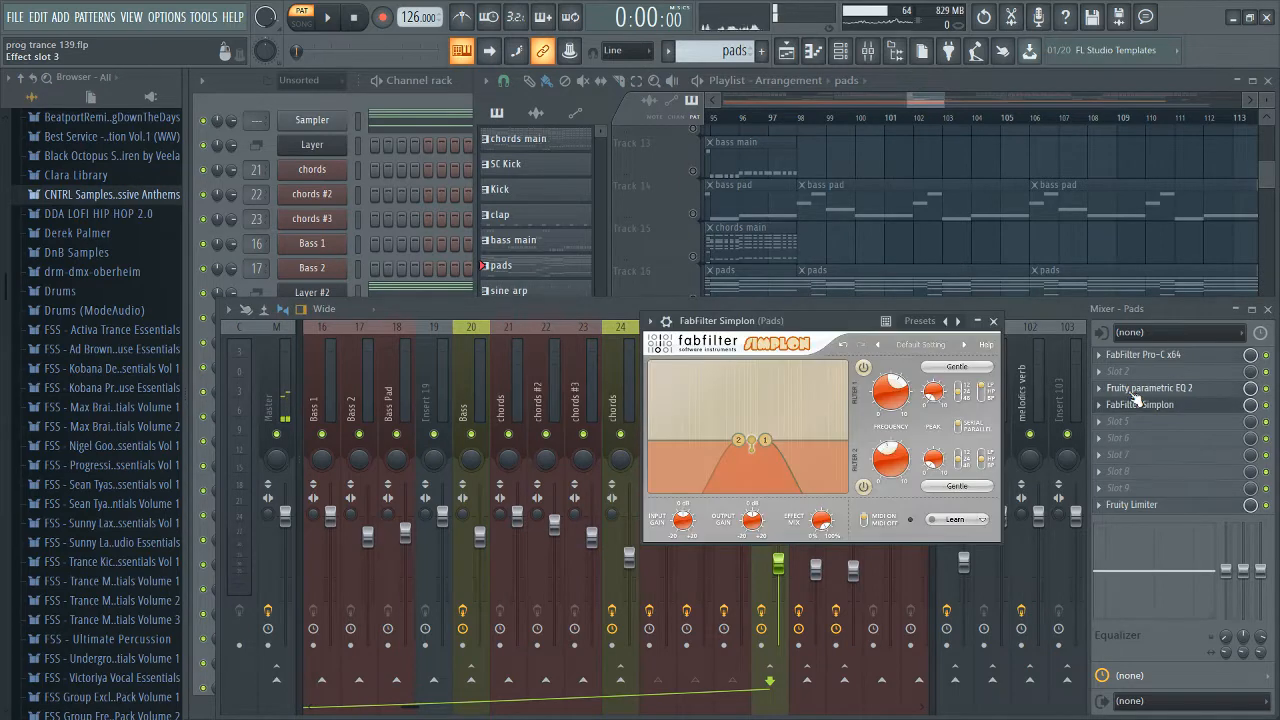
left_click(1138, 405)
Step: Inspect the Fruity Limiter on the Pads track, close it, and look over the neighbouring mixer tracks
left_click(1138, 508)
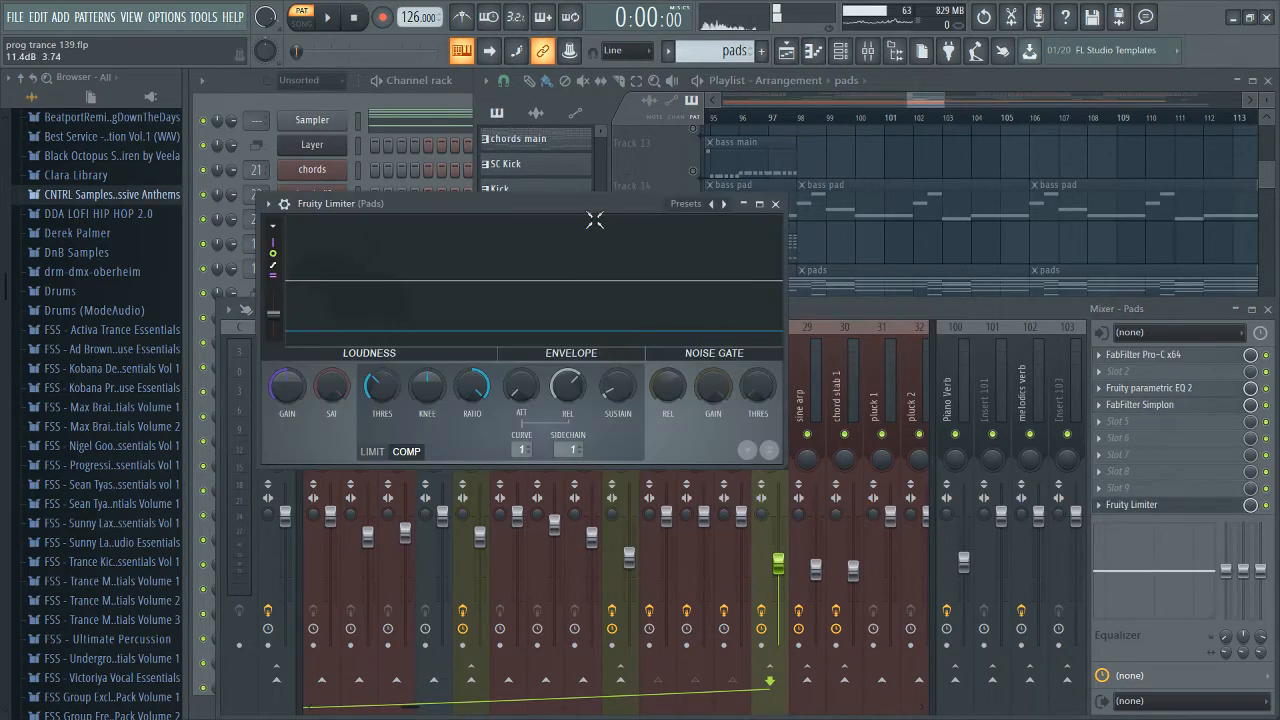
left_click_drag(591, 217, 745, 280)
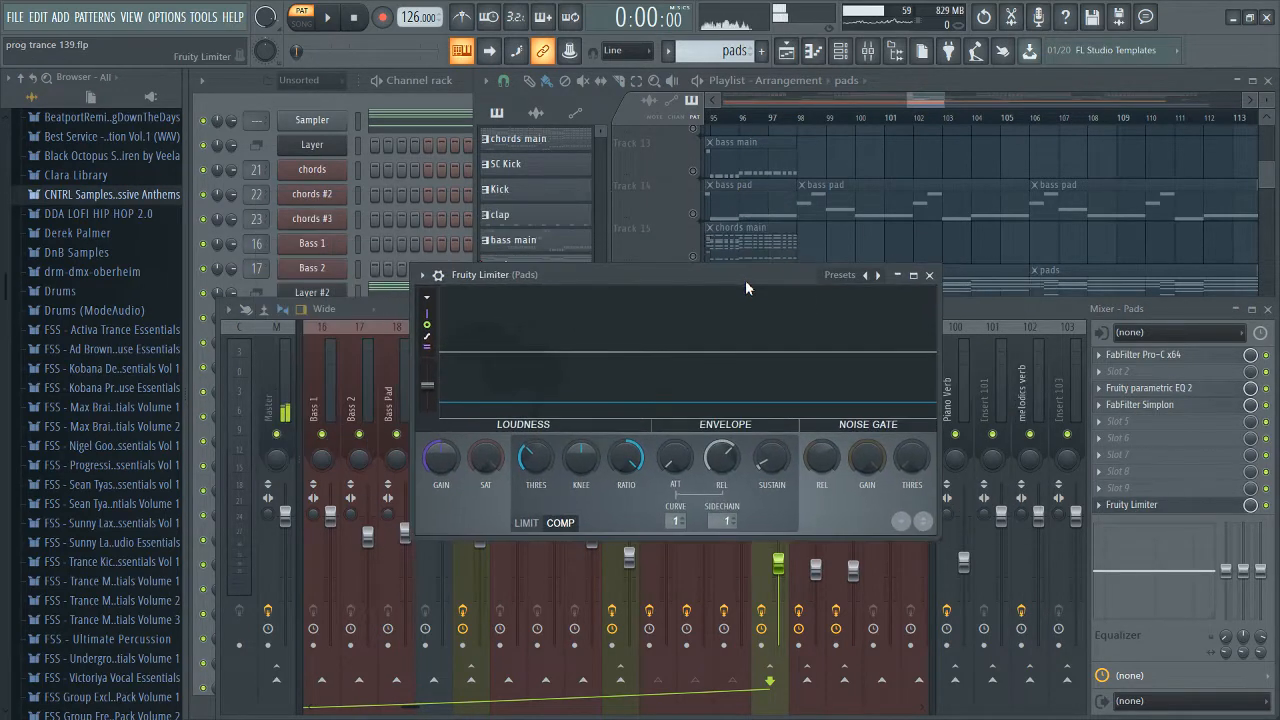
left_click(1130, 505)
scroll(740, 360, "down", 5)
scroll(766, 375, "up", 6)
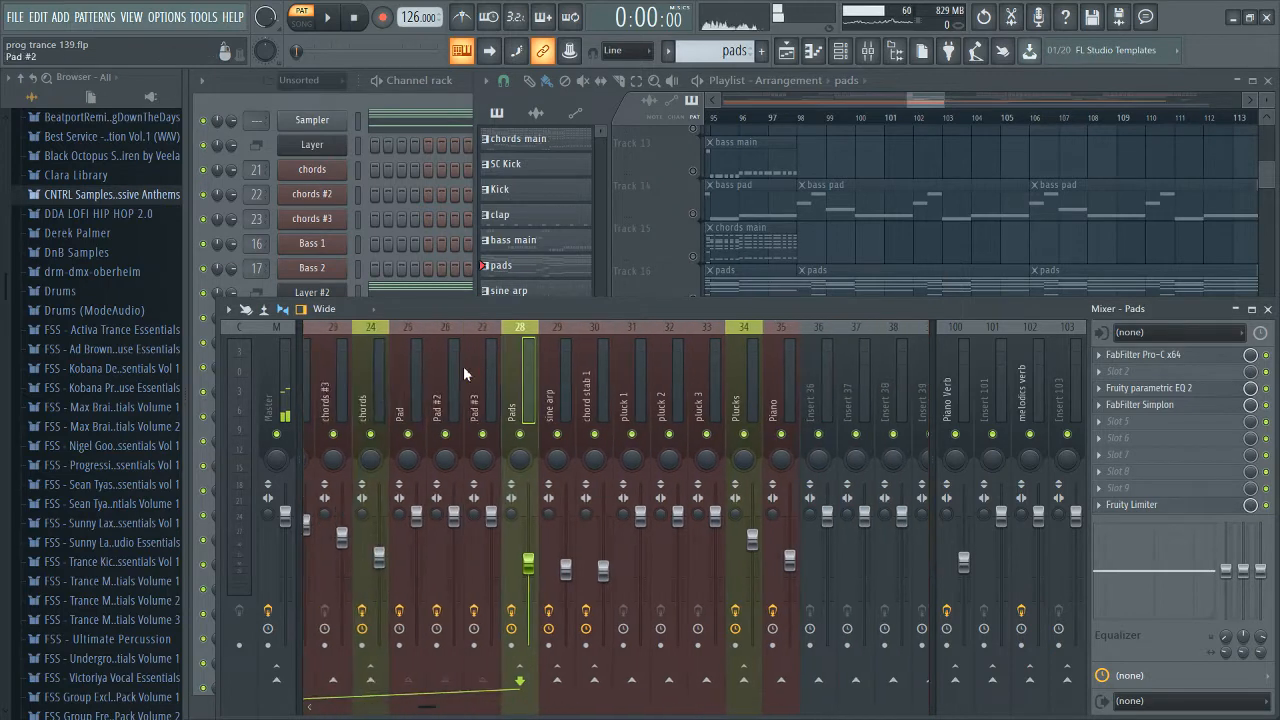
scroll(550, 382, "down", 6)
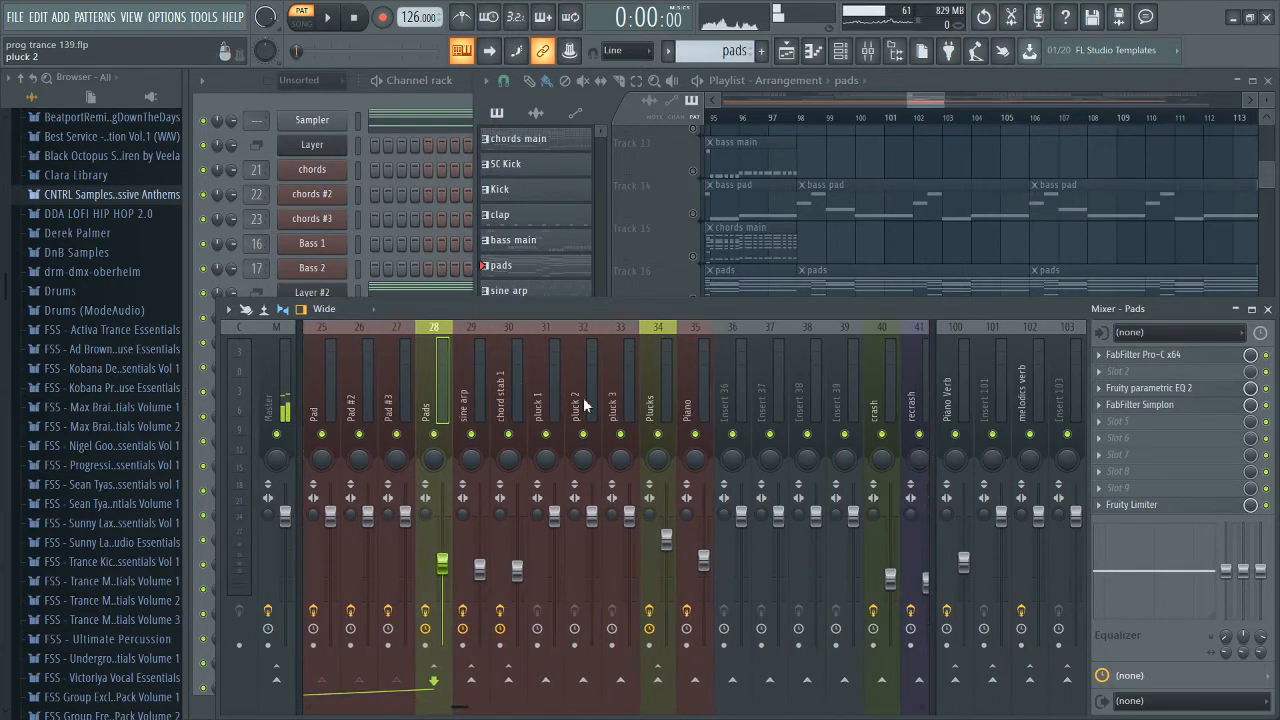
Step: Select the bass pad pattern in the playlist and show its notes in the channel rack
left_click(921, 232)
scroll(914, 257, "up", 5)
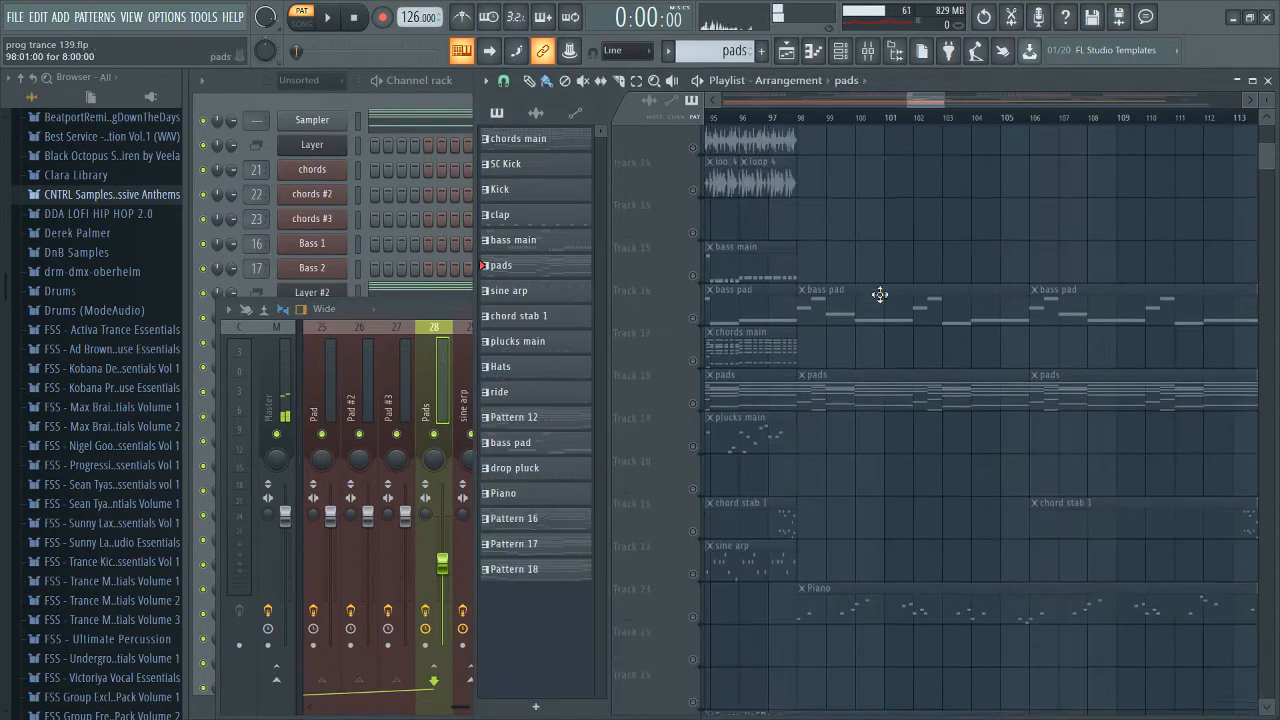
left_click(880, 461)
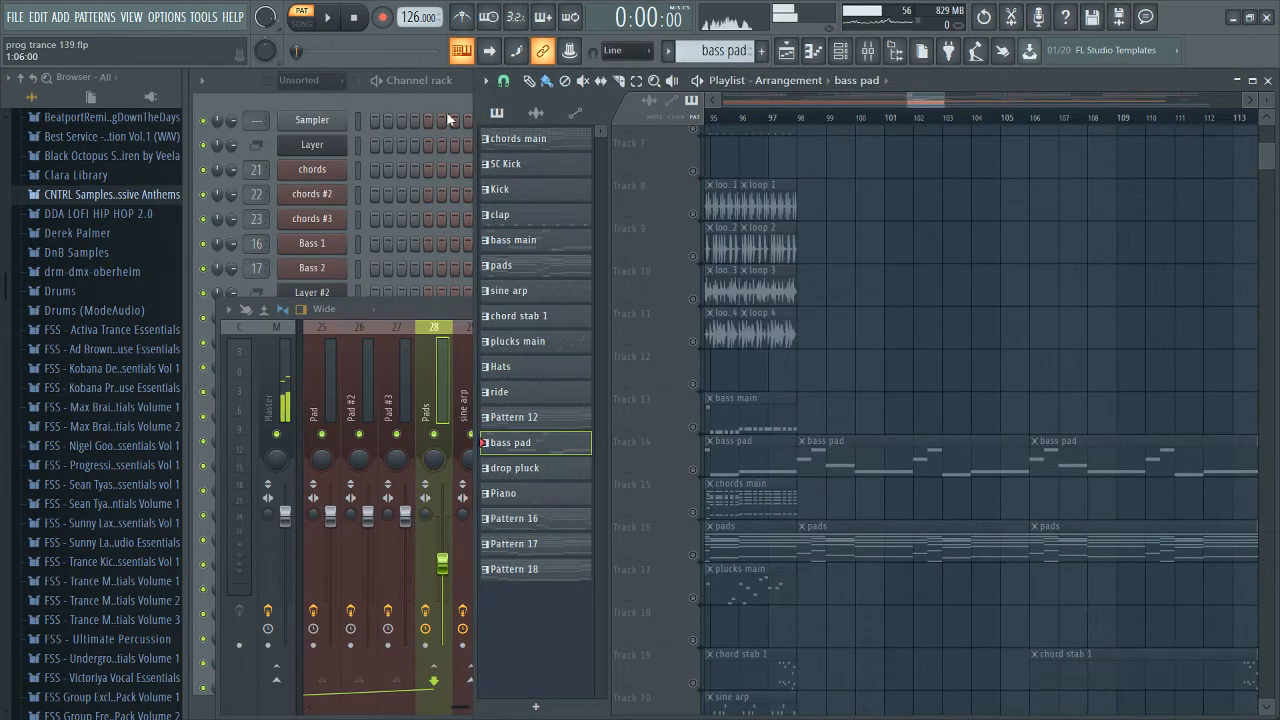
left_click(446, 111)
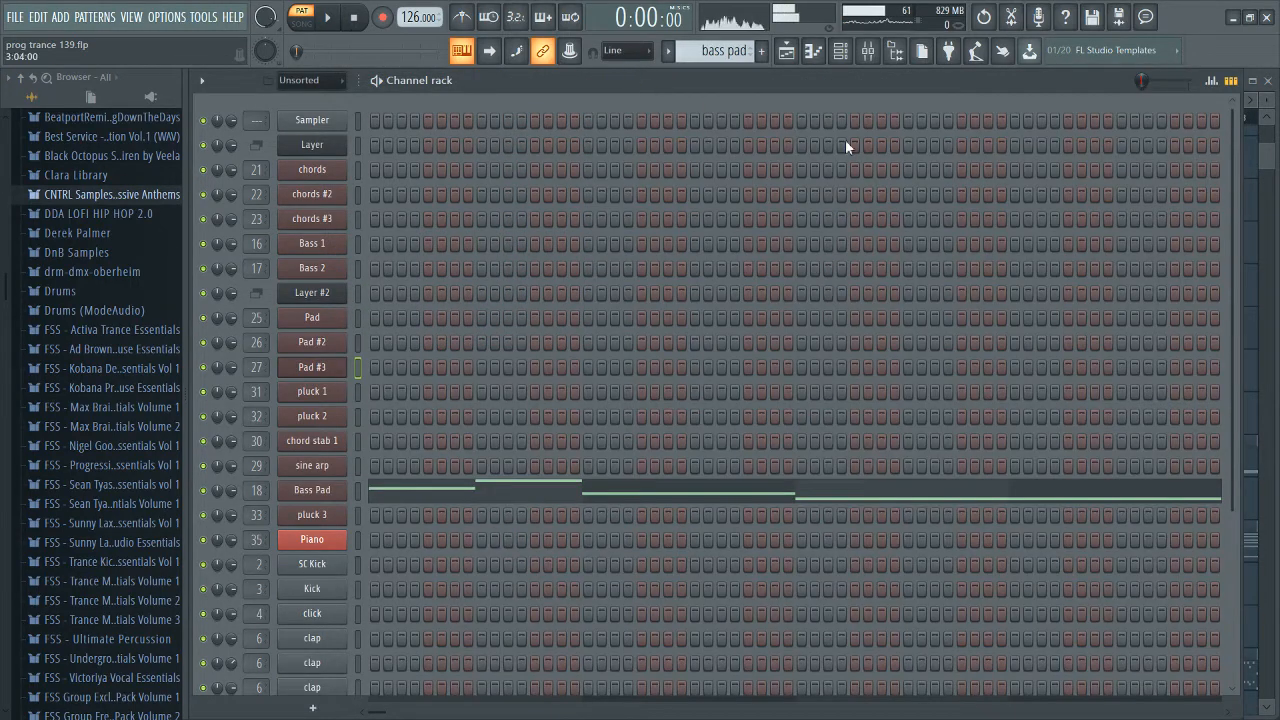
left_click(1262, 167)
left_click(425, 102)
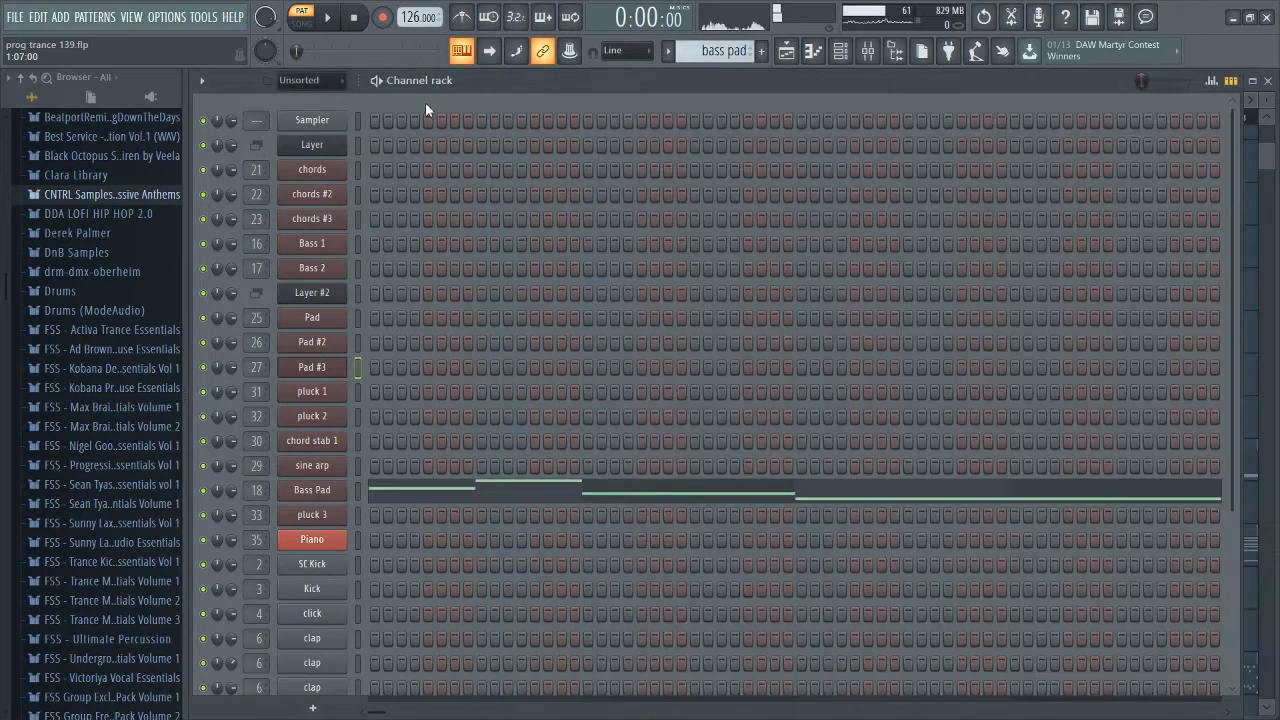
Step: Audition the bass pad pattern with the mixer open and locate the Bass Pad mixer track
left_click(867, 51)
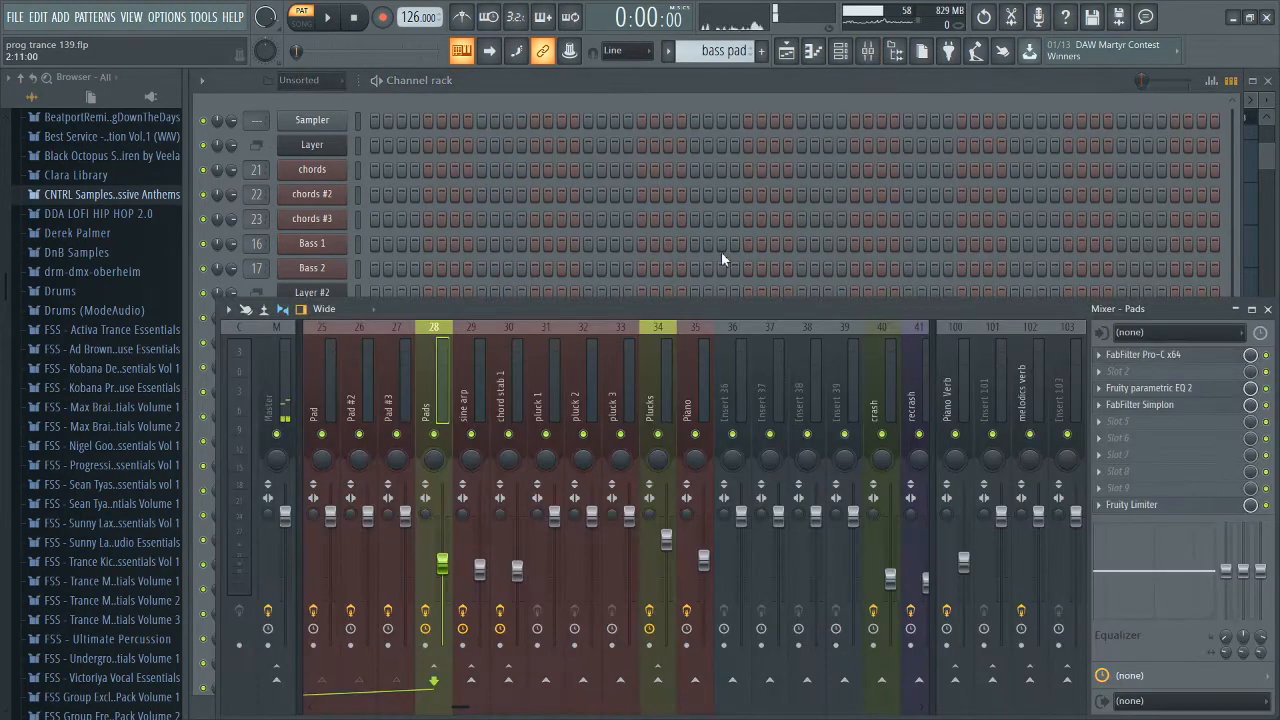
key("space")
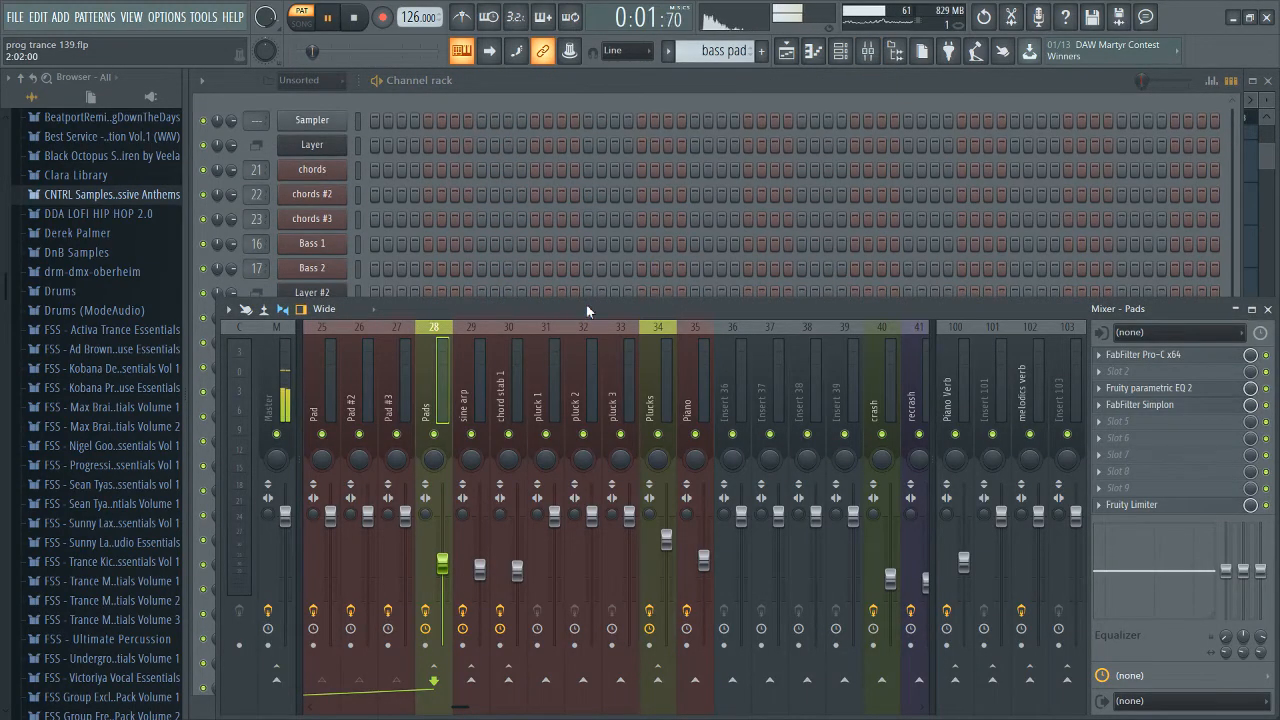
scroll(448, 388, "up", 5)
scroll(448, 388, "up", 3)
key("space")
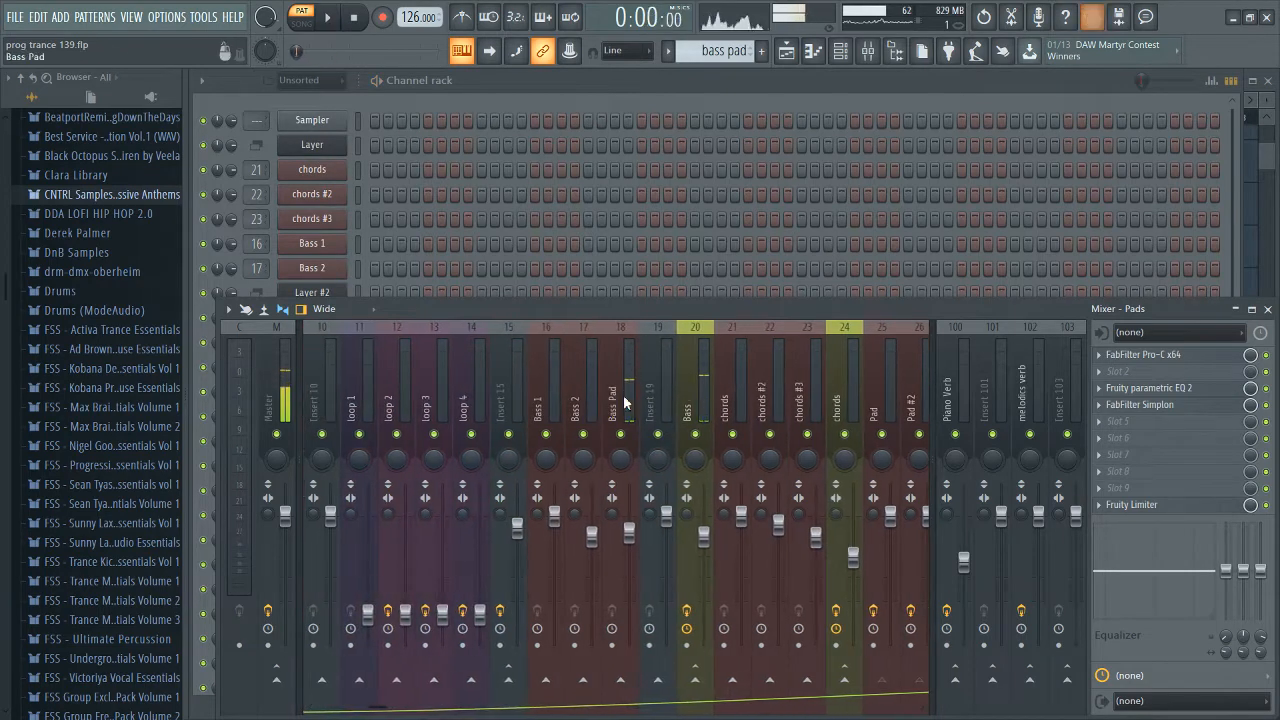
Step: Check the effect slots of the Bass Pad and Bass mixer tracks, then return to the channel rack
left_click(621, 400)
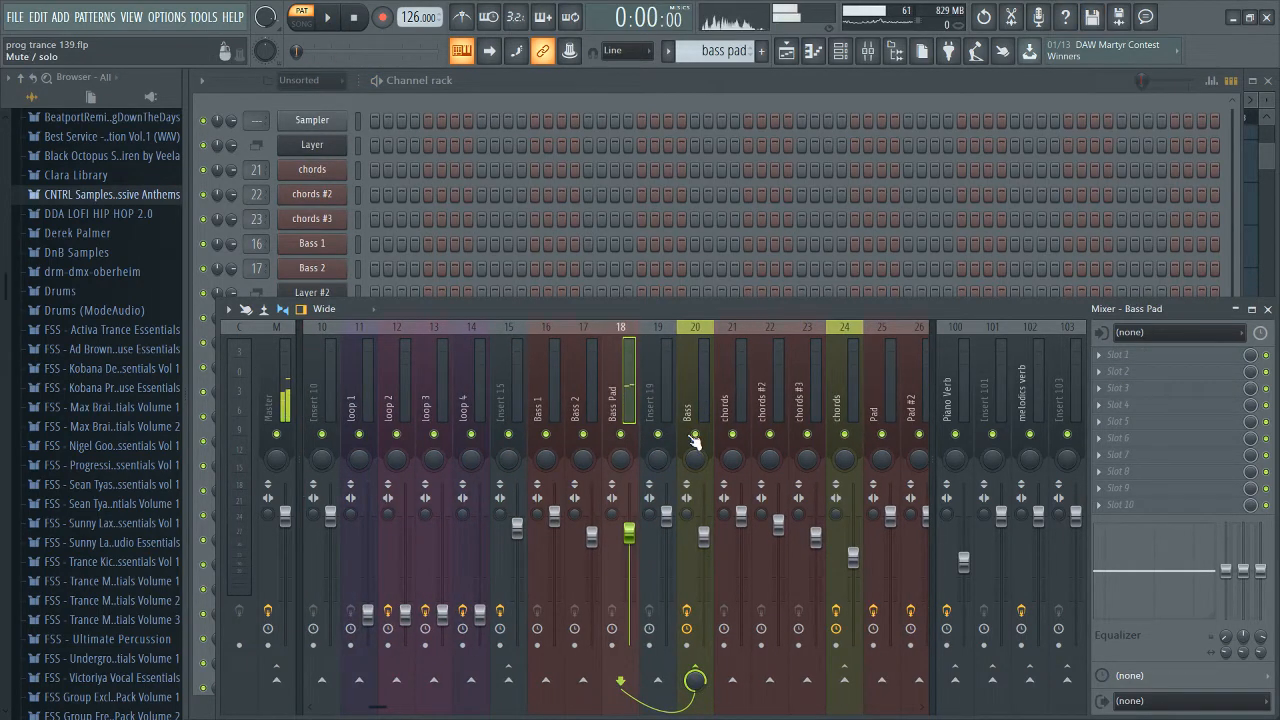
left_click(700, 396)
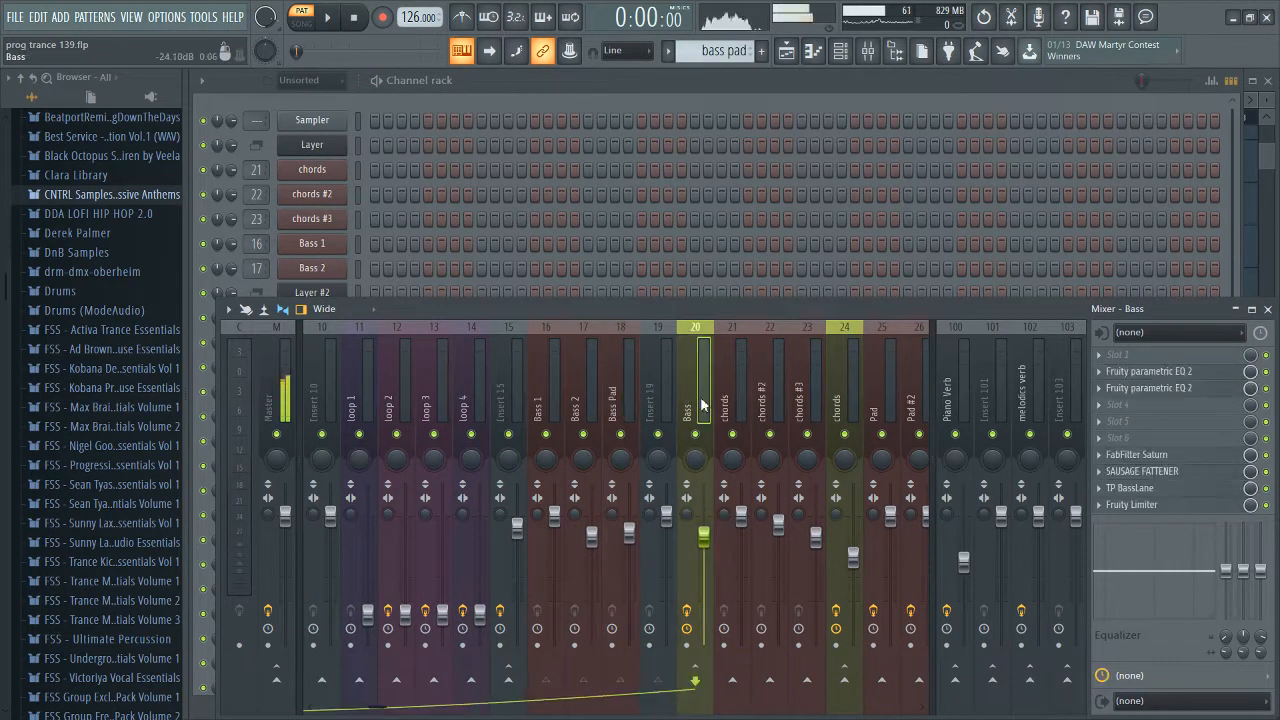
key("F9")
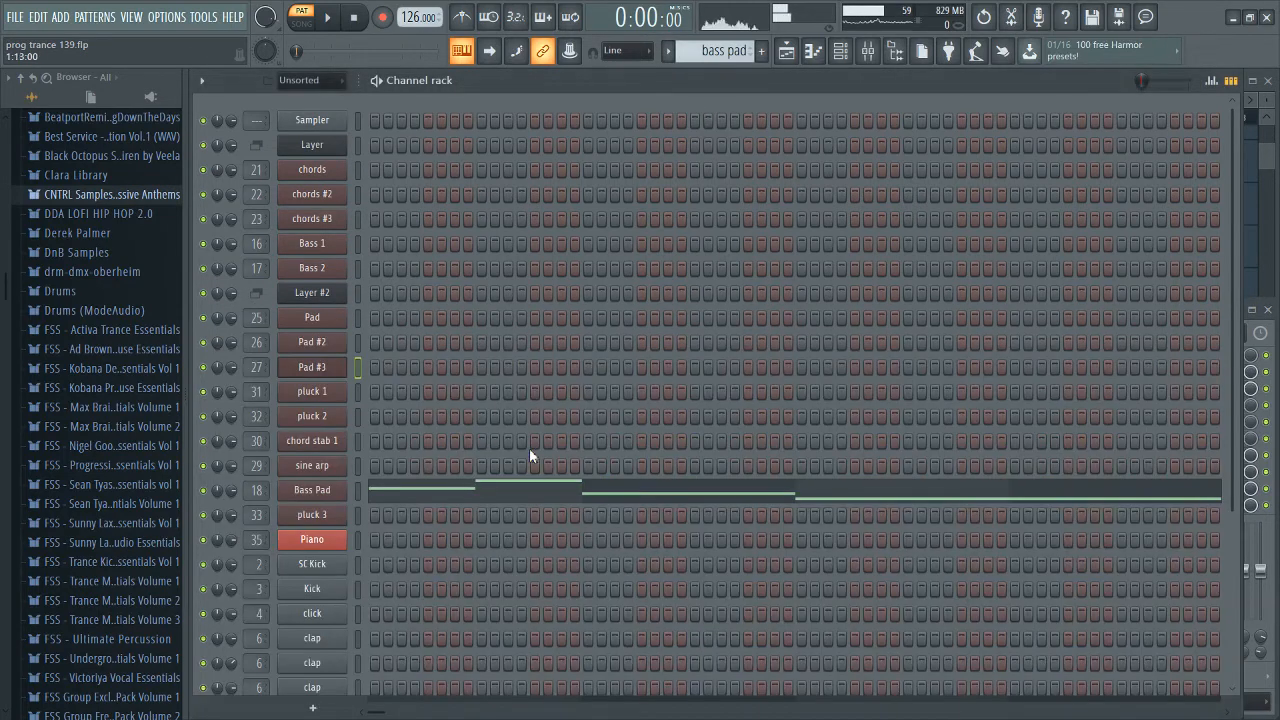
Step: Open the Bass Pad channel's Serum instrument and inspect the oscillator A wave, unison and detune settings and the filter
left_click(324, 497)
left_click_drag(545, 177, 737, 140)
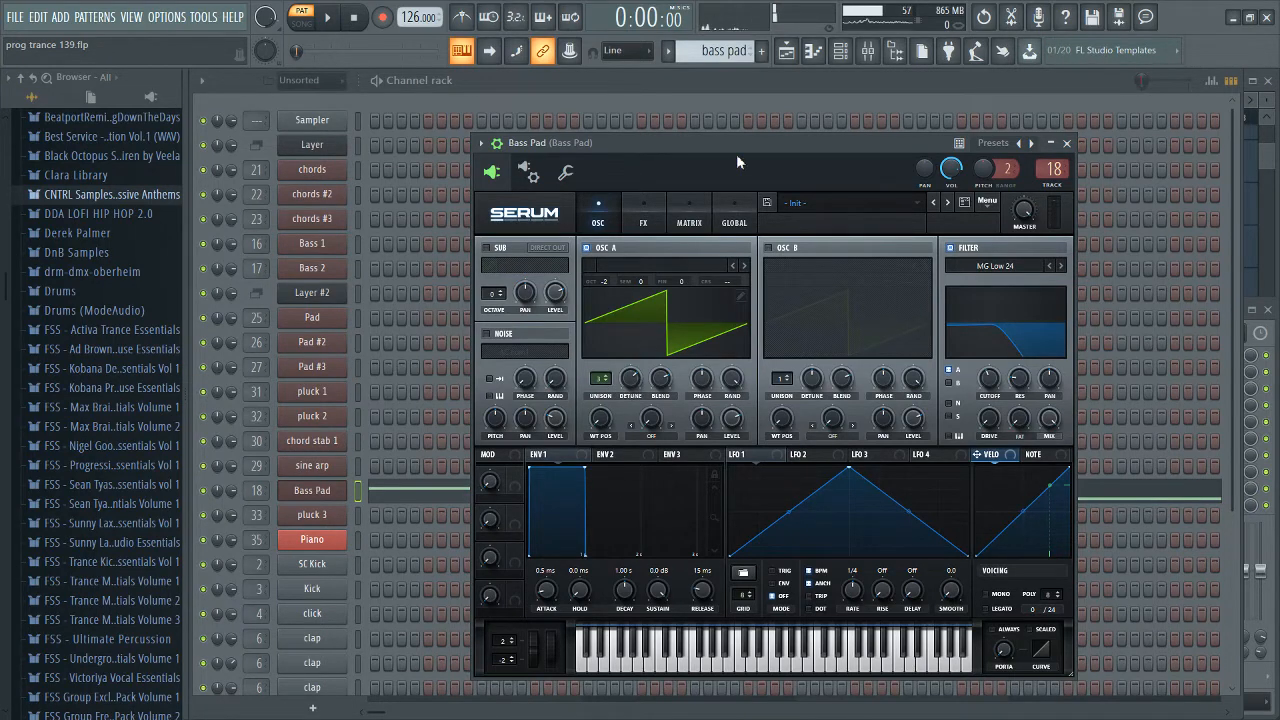
left_click_drag(739, 150, 747, 176)
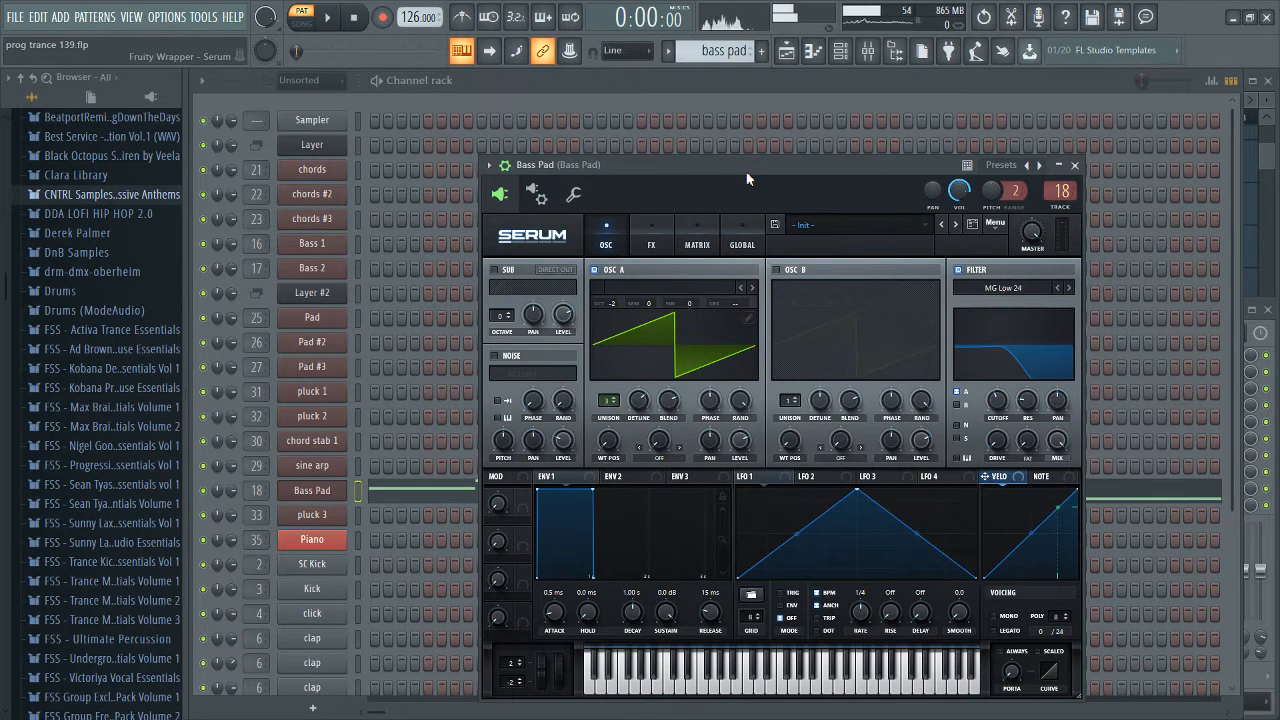
left_click_drag(748, 176, 758, 174)
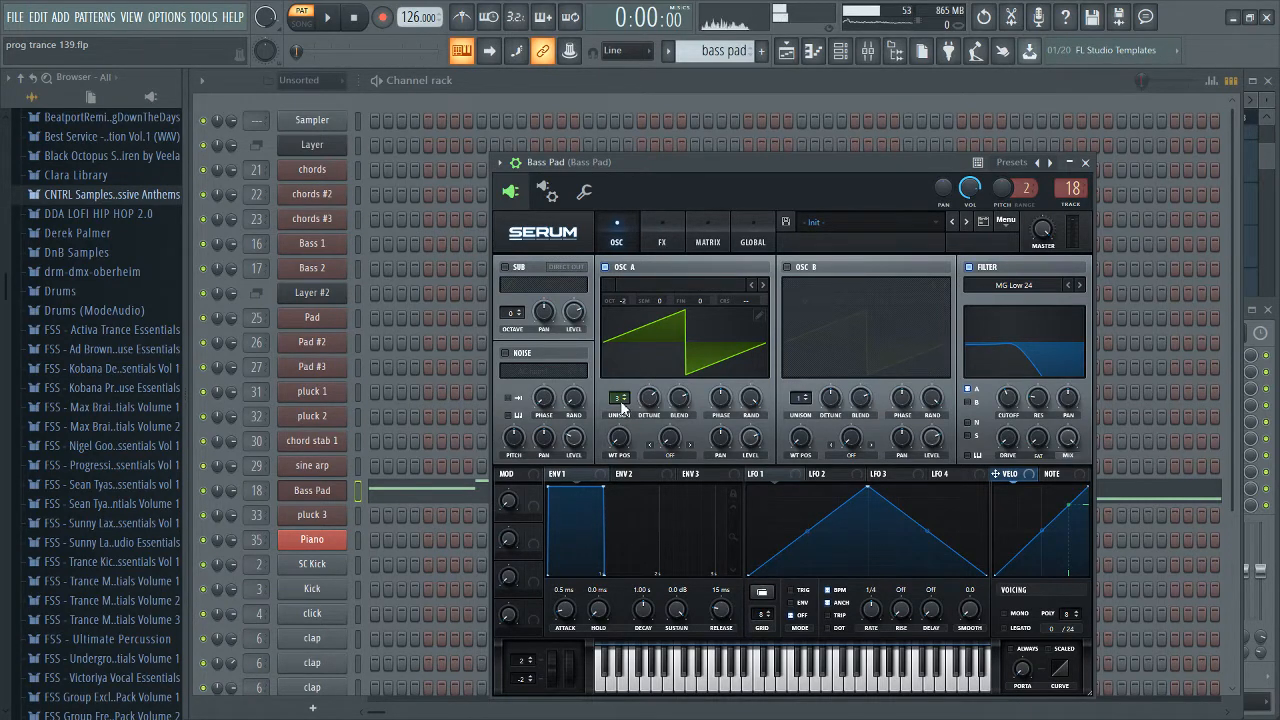
left_click_drag(641, 413, 648, 406)
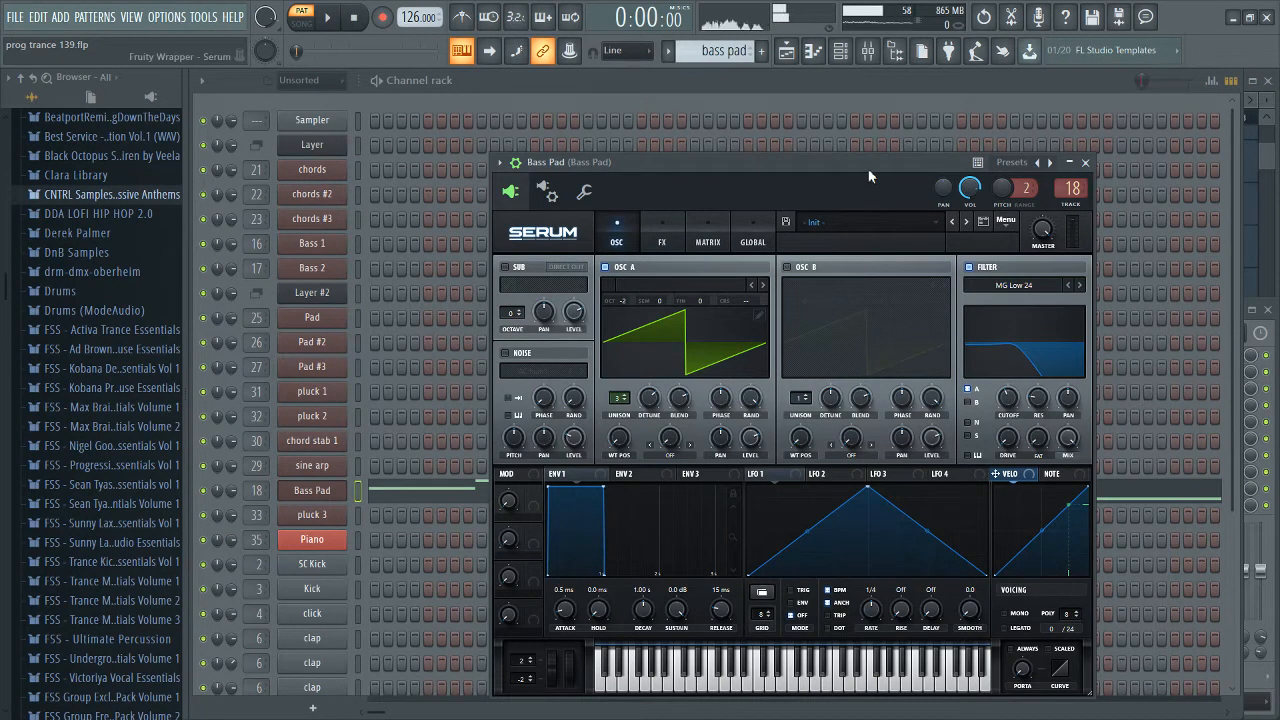
Step: Audition the Bass Pad patch by playing several test notes with its Serum window open
key("q")
key("b")
key("x")
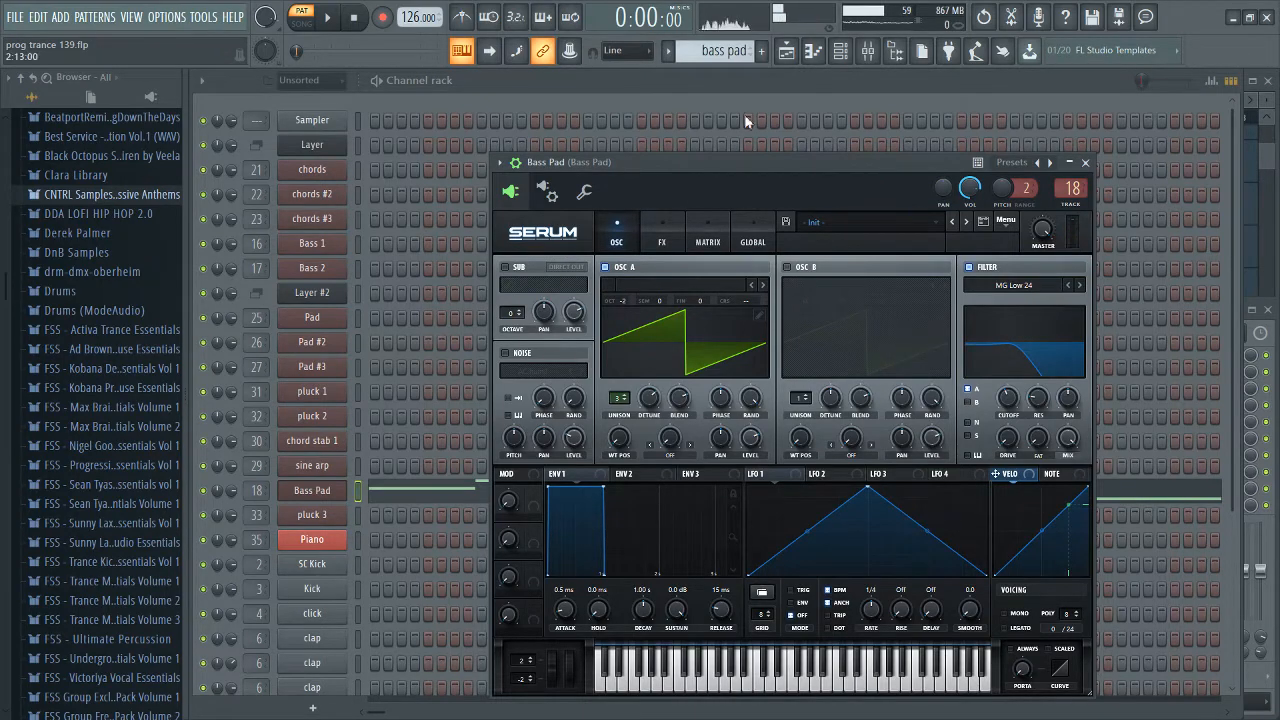
left_click_drag(835, 170, 909, 169)
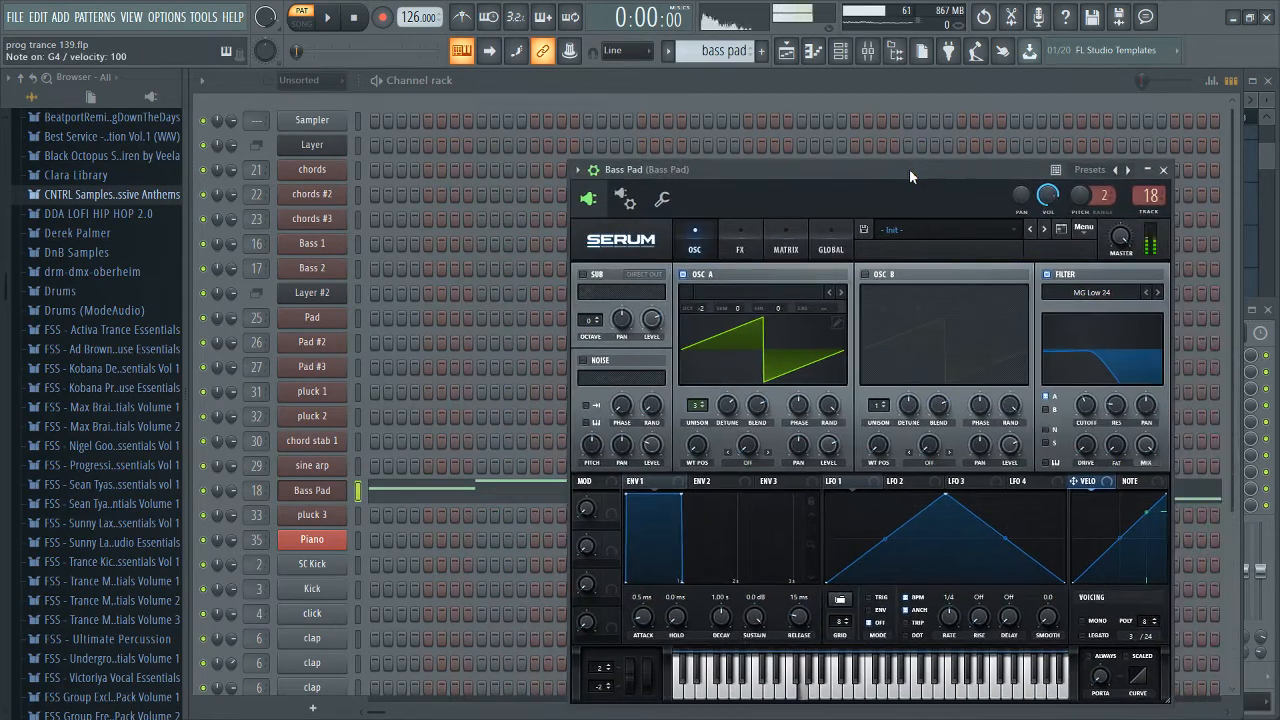
key("v")
key("x")
key("v")
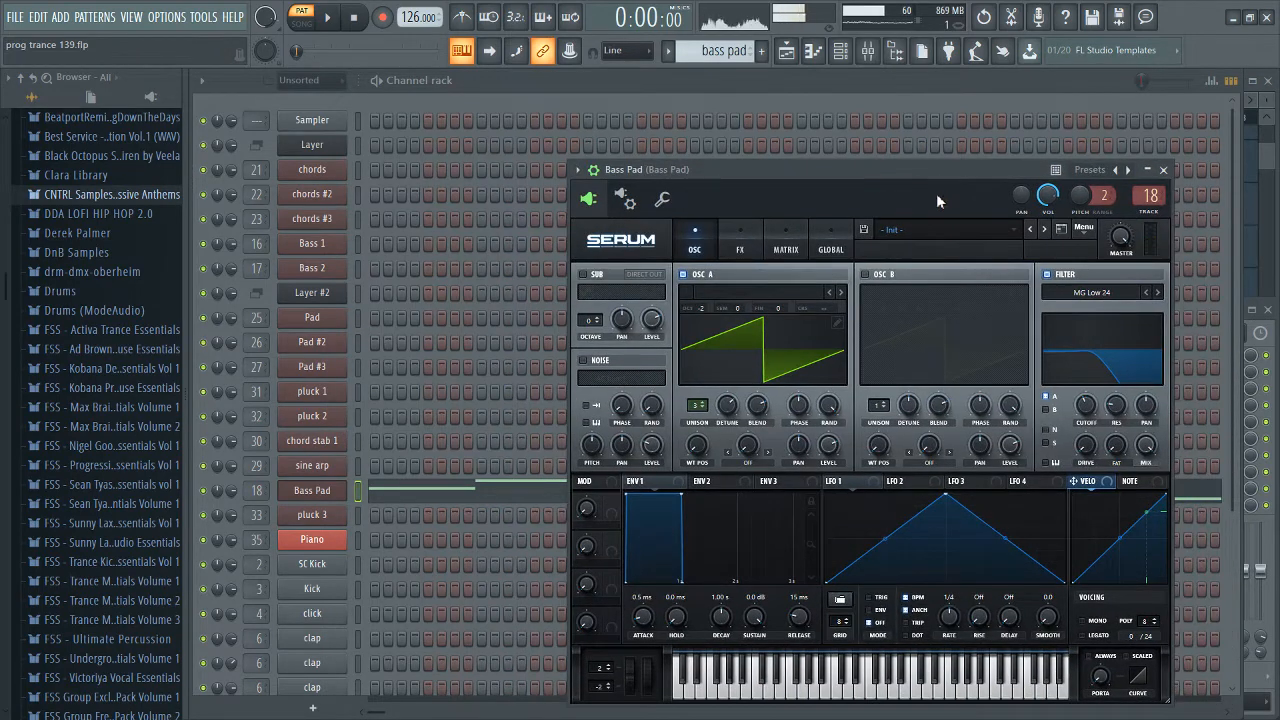
left_click_drag(908, 170, 738, 128)
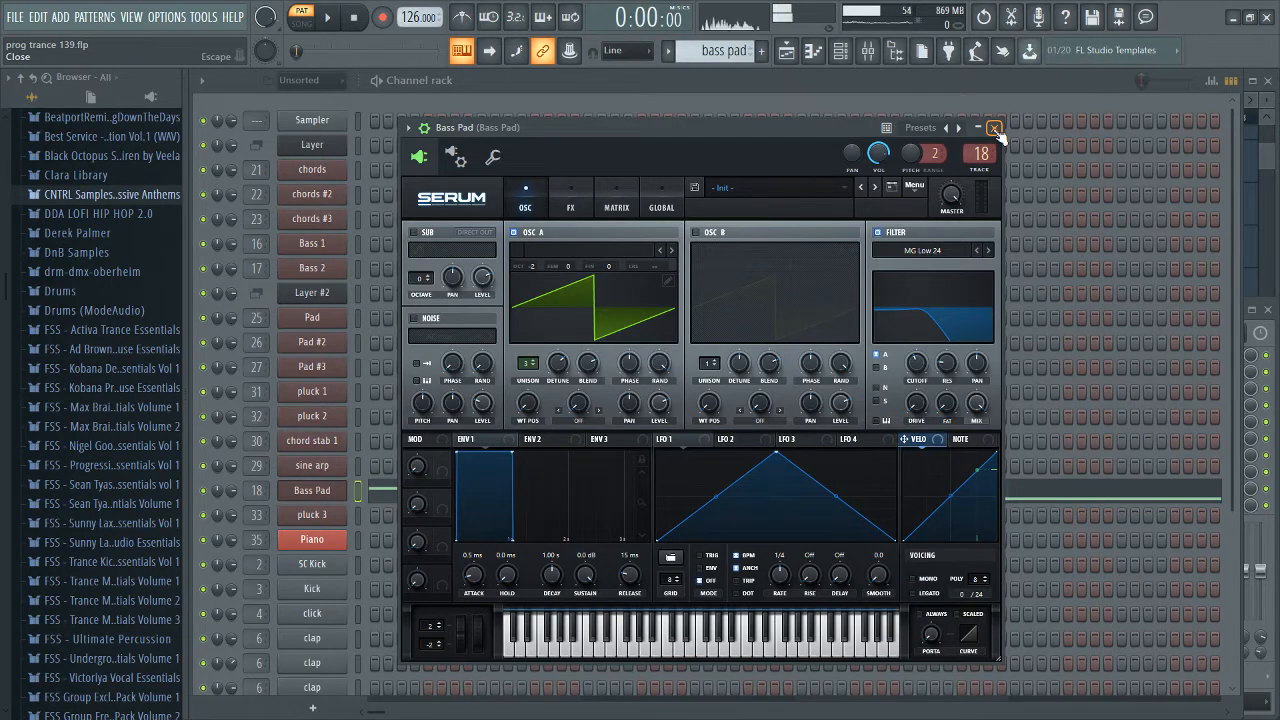
Step: Review the effects, modulation matrix and global settings pages of the Bass Pad's Serum patch
left_click_drag(762, 121, 837, 122)
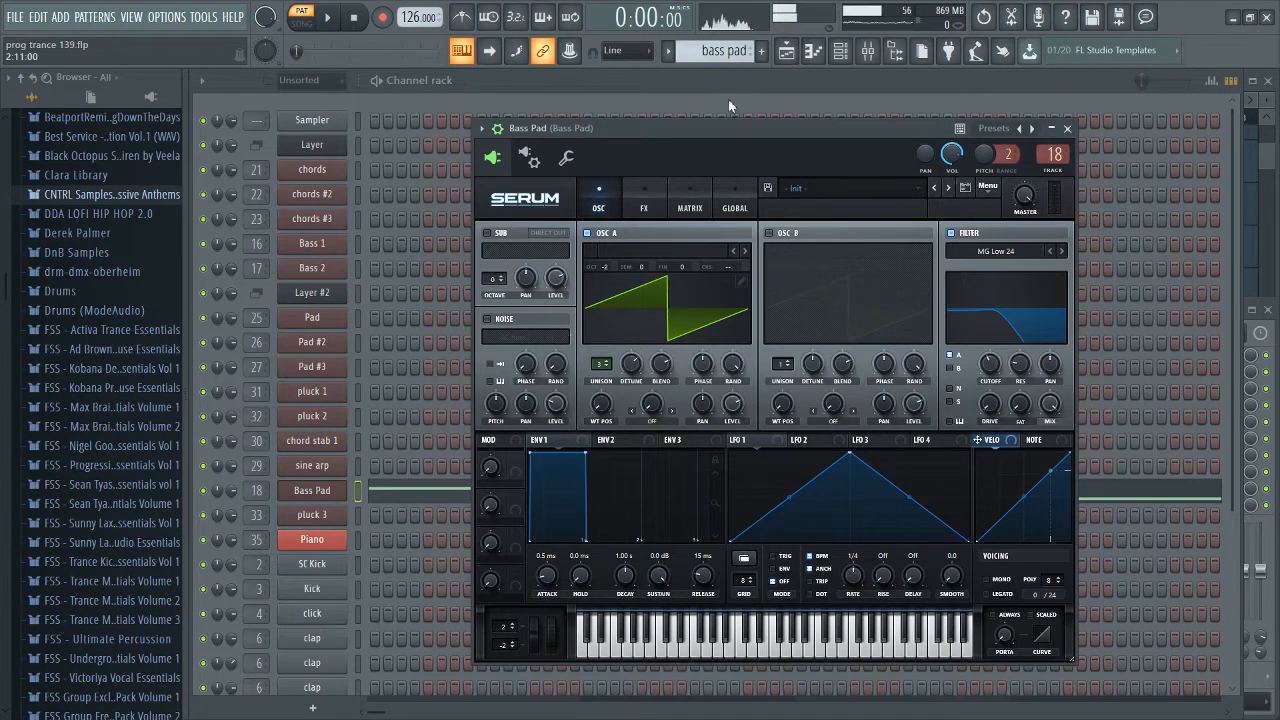
left_click_drag(732, 126, 712, 138)
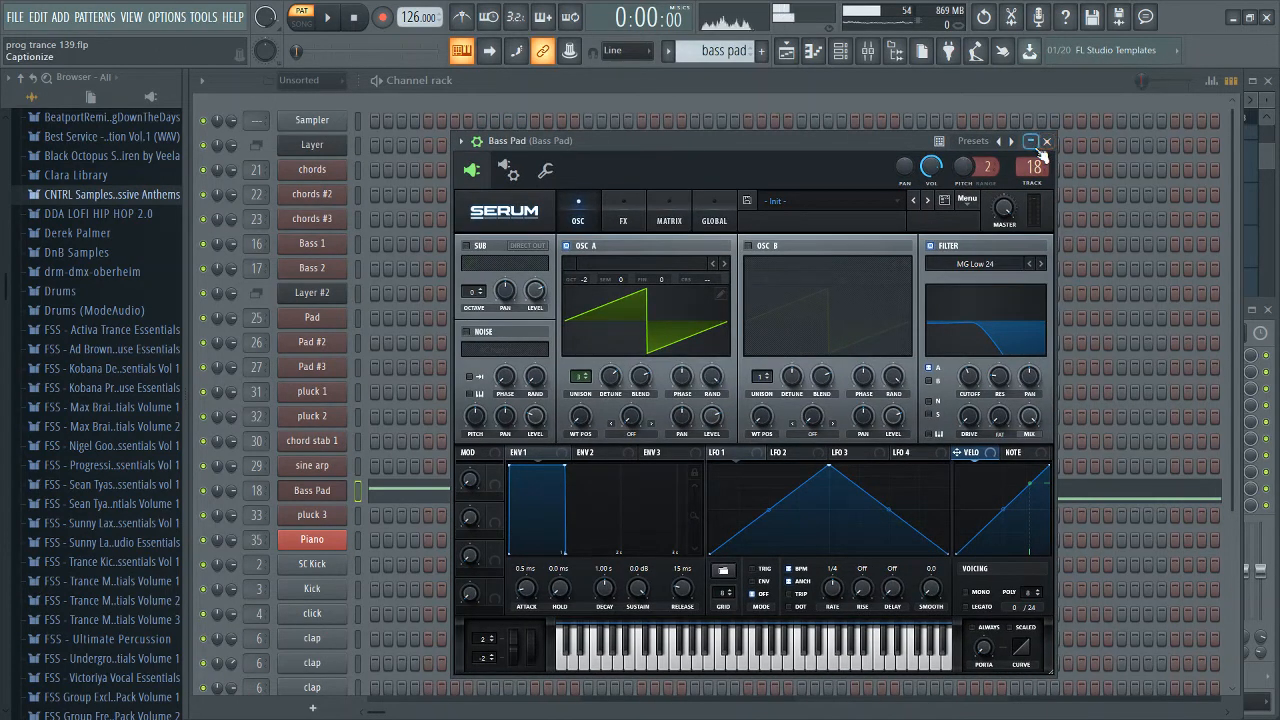
left_click(626, 228)
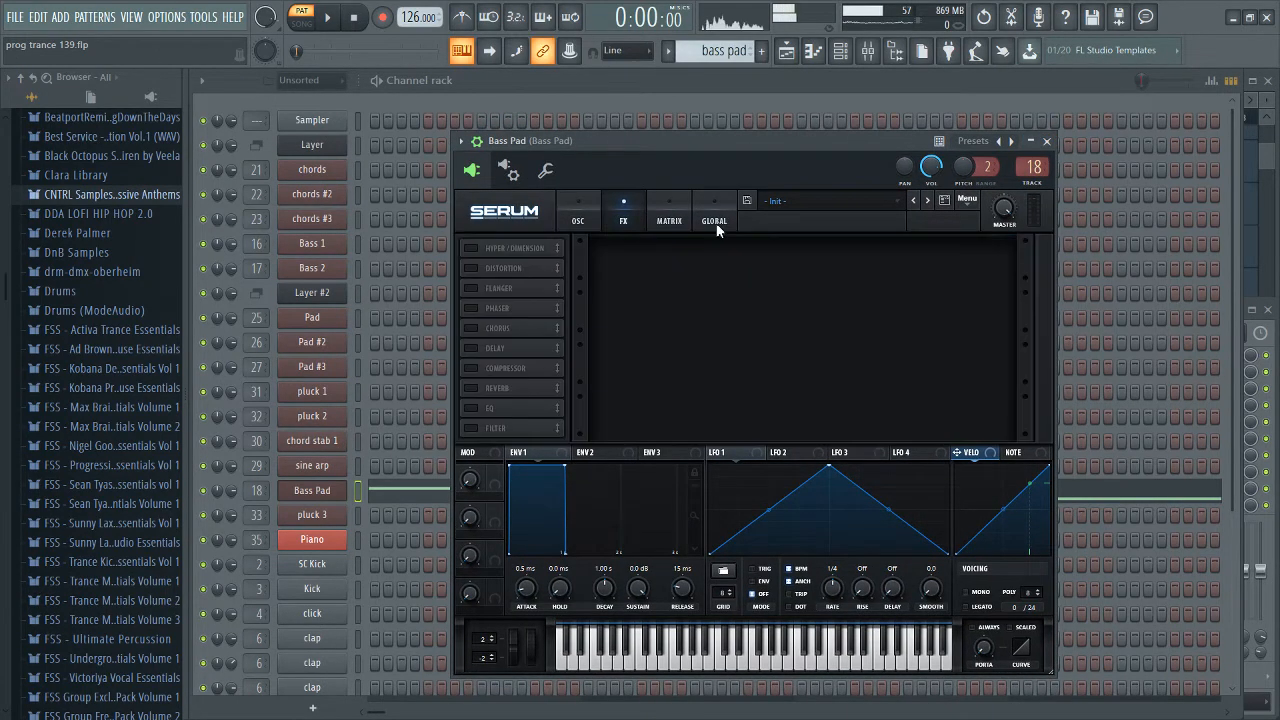
left_click(669, 220)
left_click(714, 220)
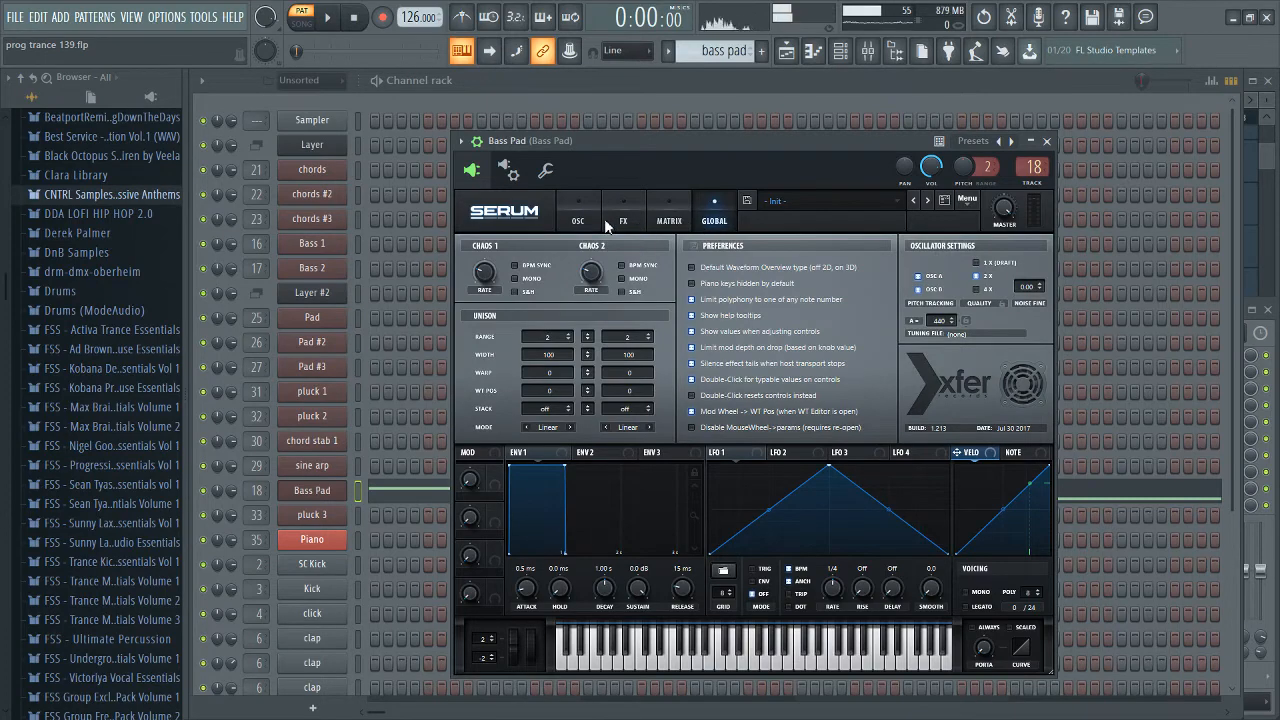
Step: Reduce the unison width to 33 for oscillator A and 37 for oscillator B, audition the sound, and return to the playlist
left_click_drag(653, 146, 706, 153)
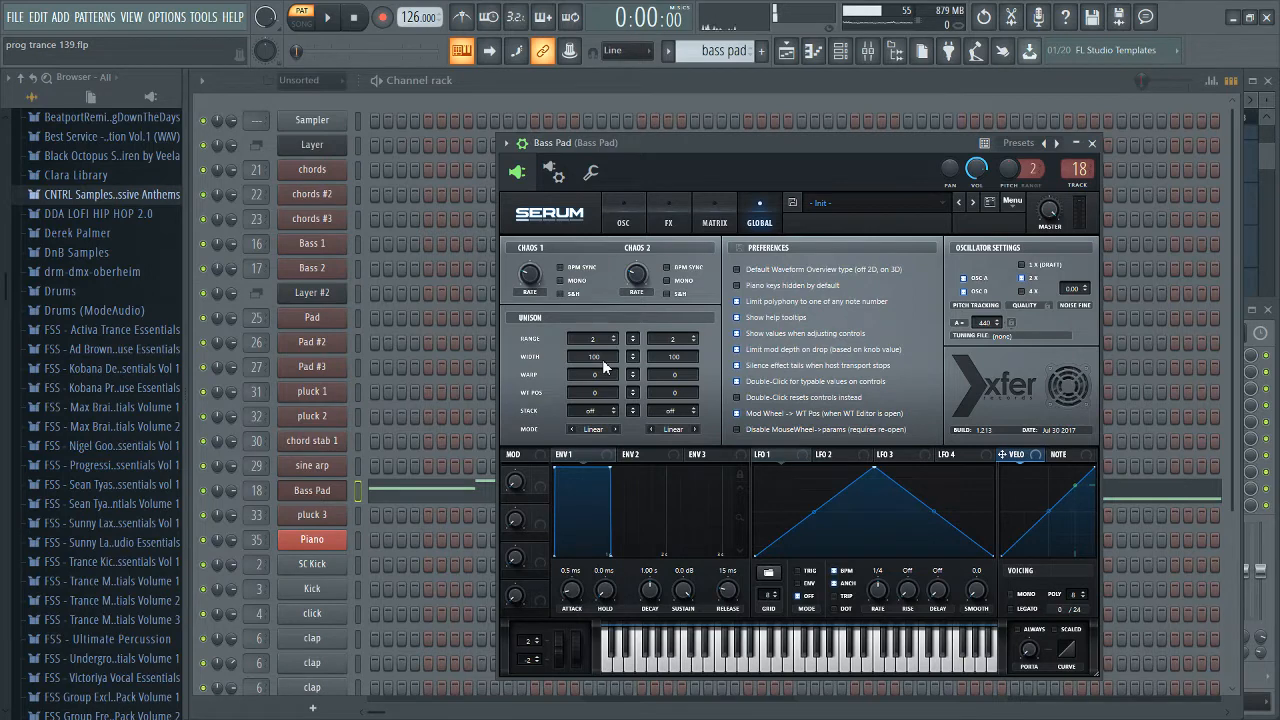
left_click_drag(602, 360, 682, 470)
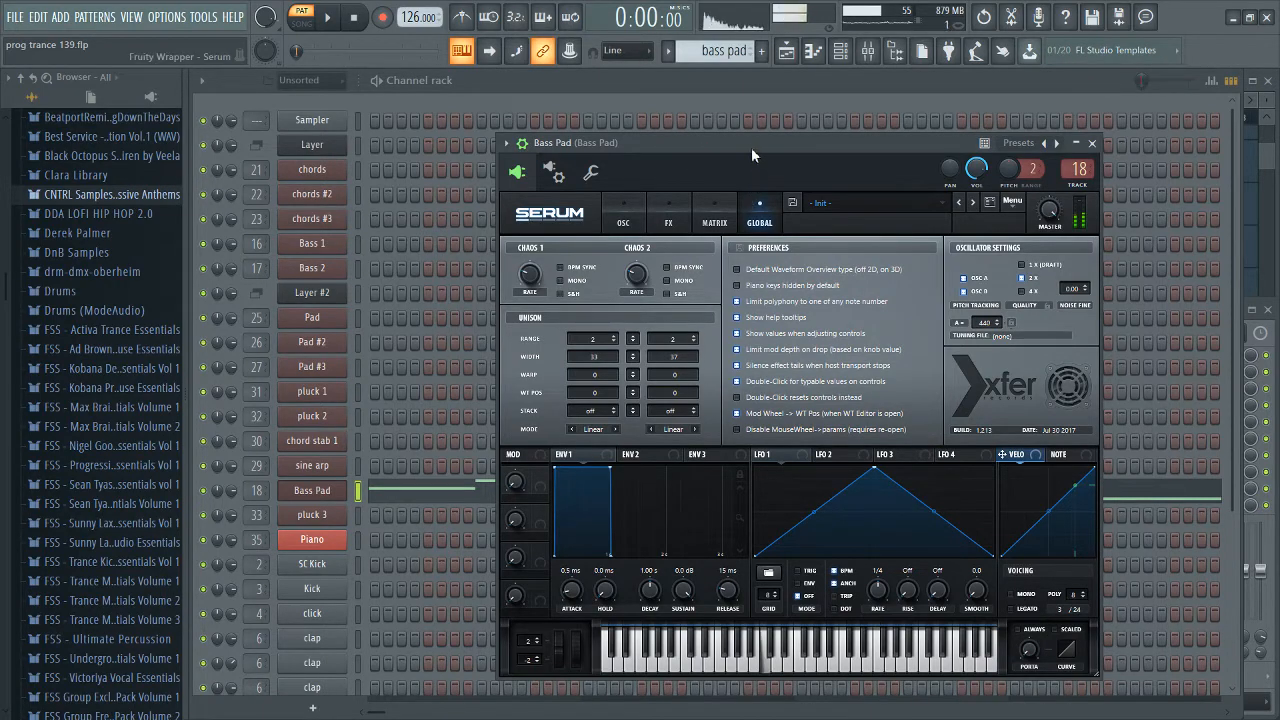
mouse_move(750, 141)
left_mouse_down()
mouse_move(859, 176)
mouse_move(714, 110)
mouse_move(755, 155)
left_mouse_up()
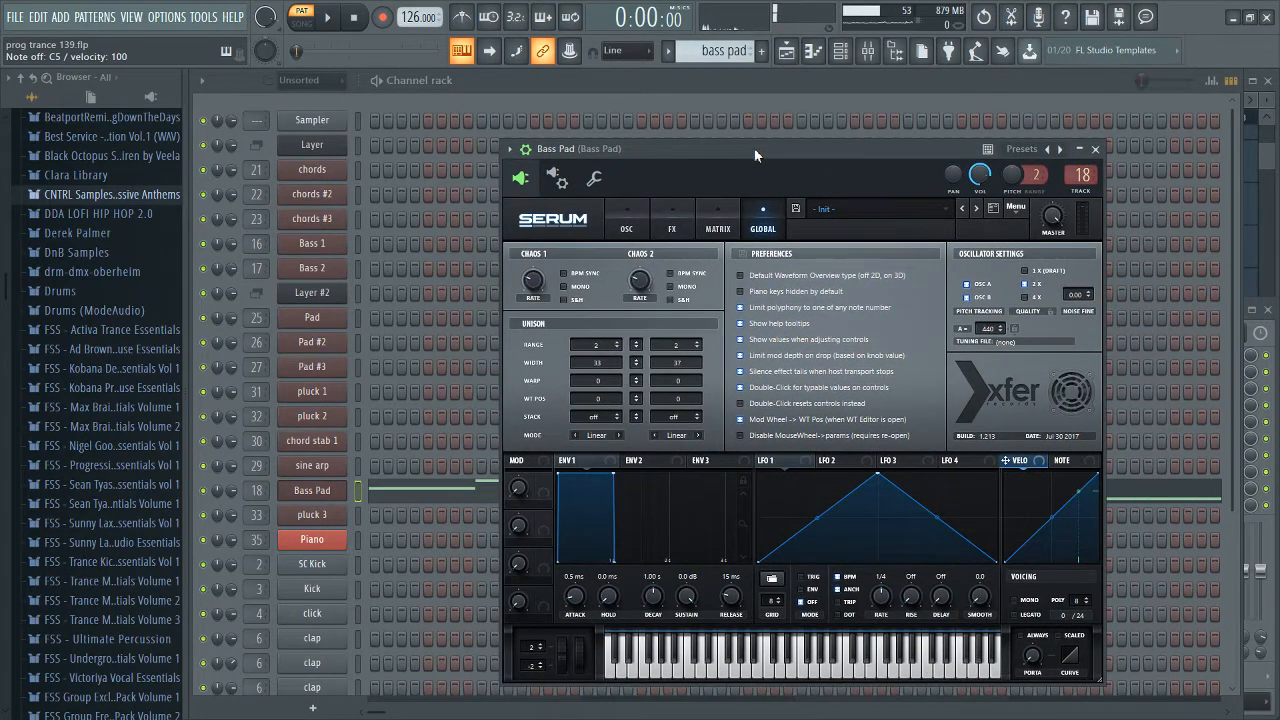
key("F5")
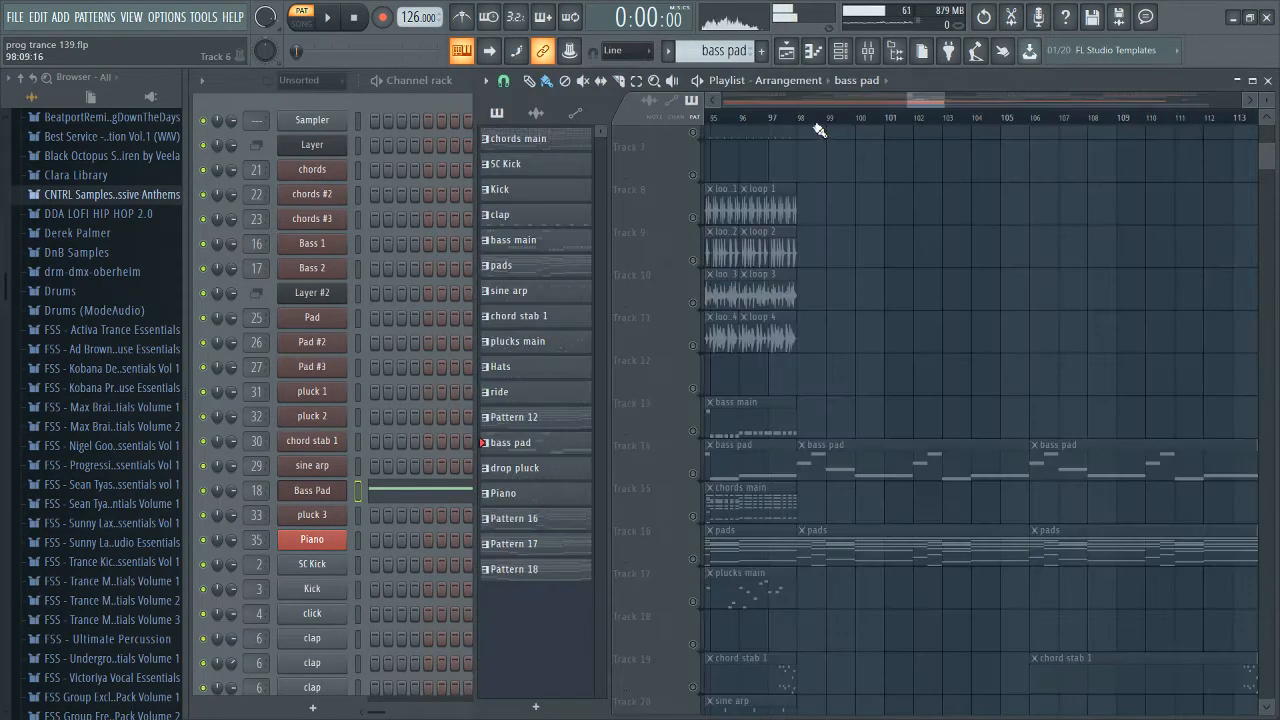
Step: Reopen the Bass Pad's Serum global settings, set both unison widths to 100, and close the instrument
left_click(310, 491)
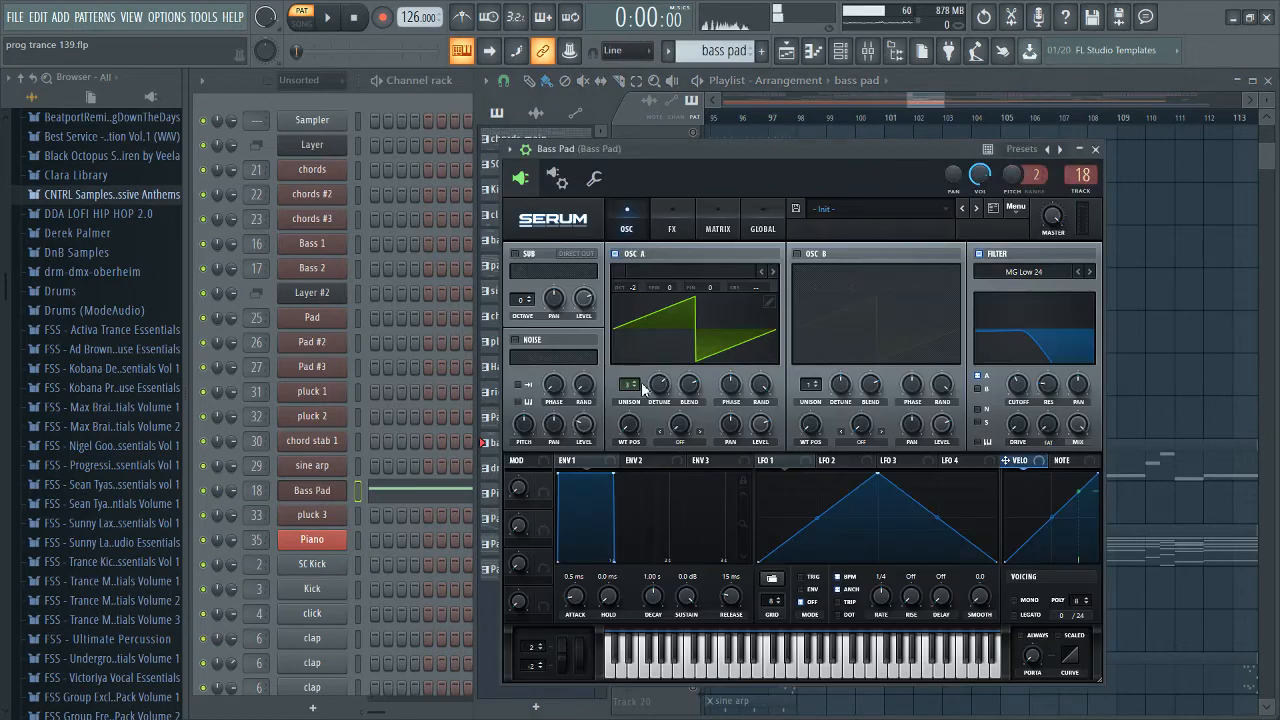
left_click(594, 179)
left_click(521, 178)
left_click(763, 228)
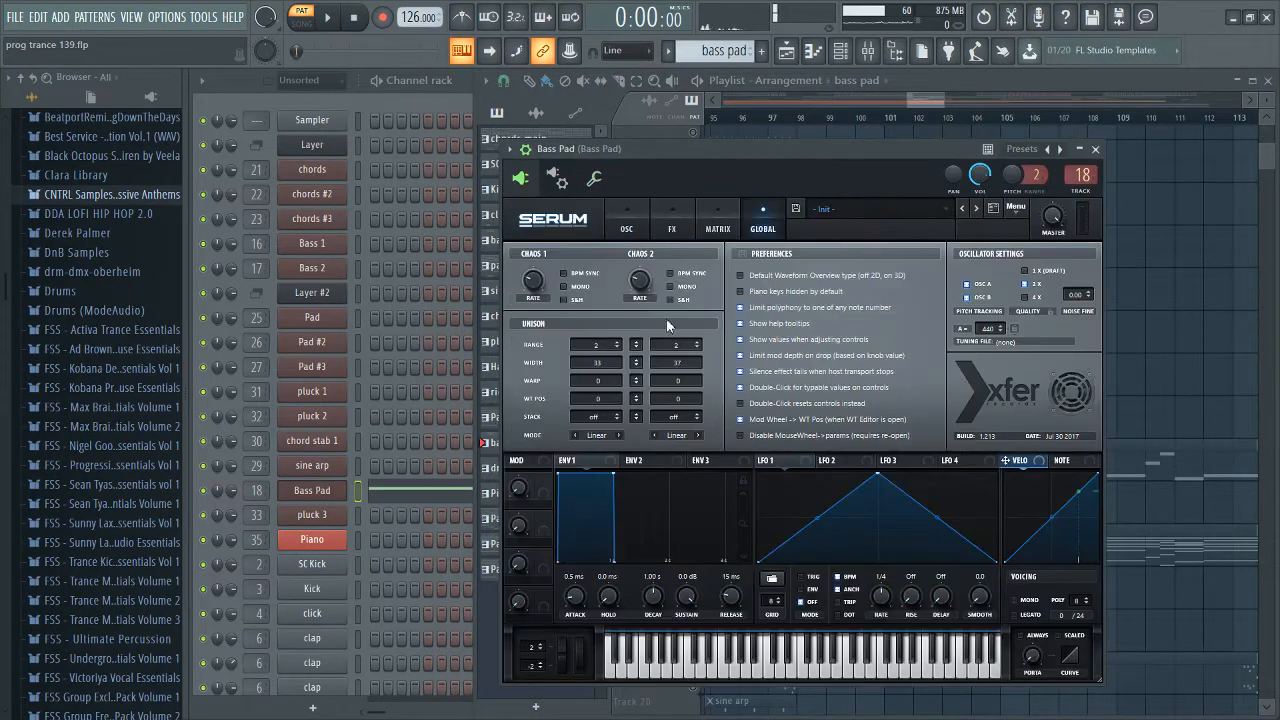
left_click_drag(597, 364, 664, 218)
left_click_drag(666, 364, 690, 225)
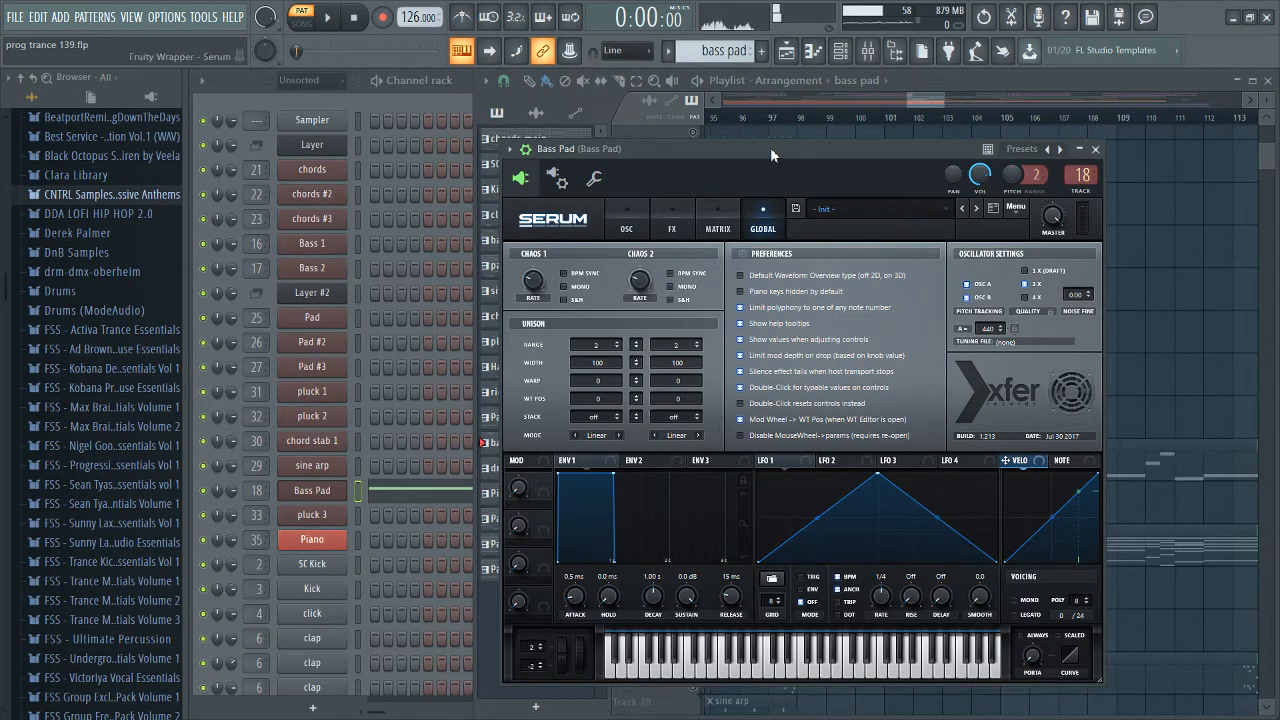
left_click_drag(771, 147, 762, 202)
left_click(1078, 212)
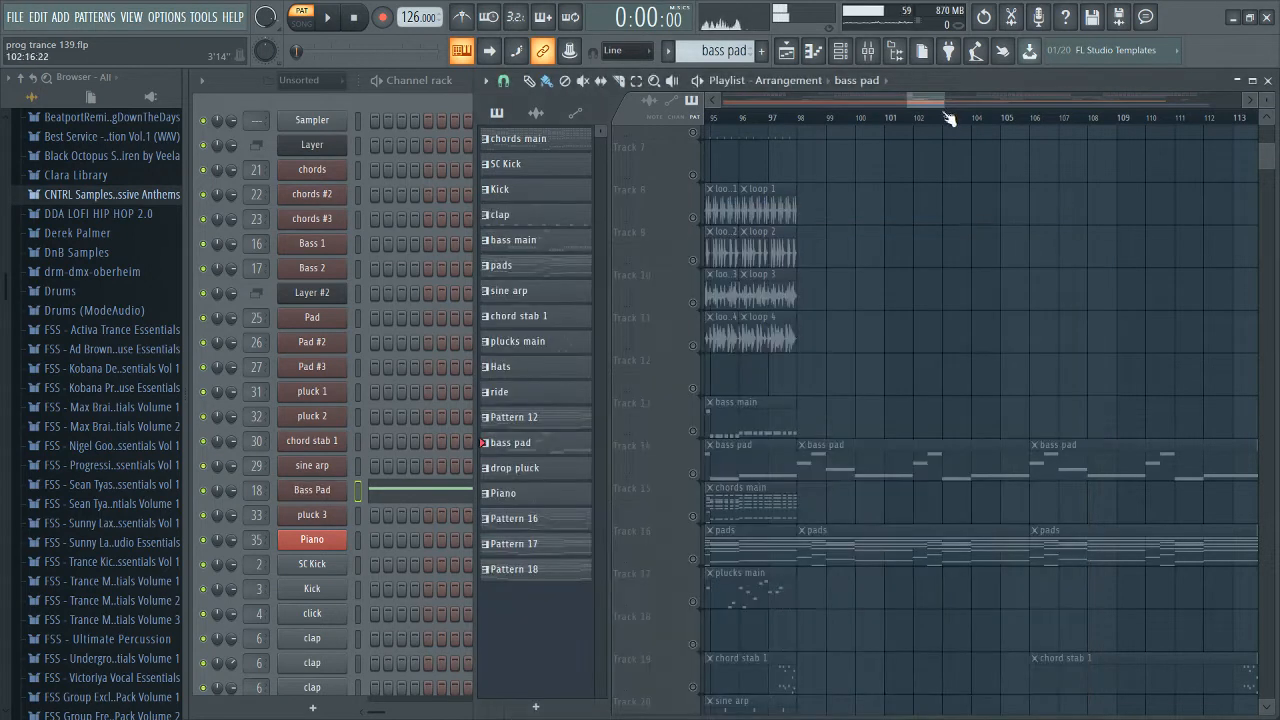
scroll(830, 270, "down", 4)
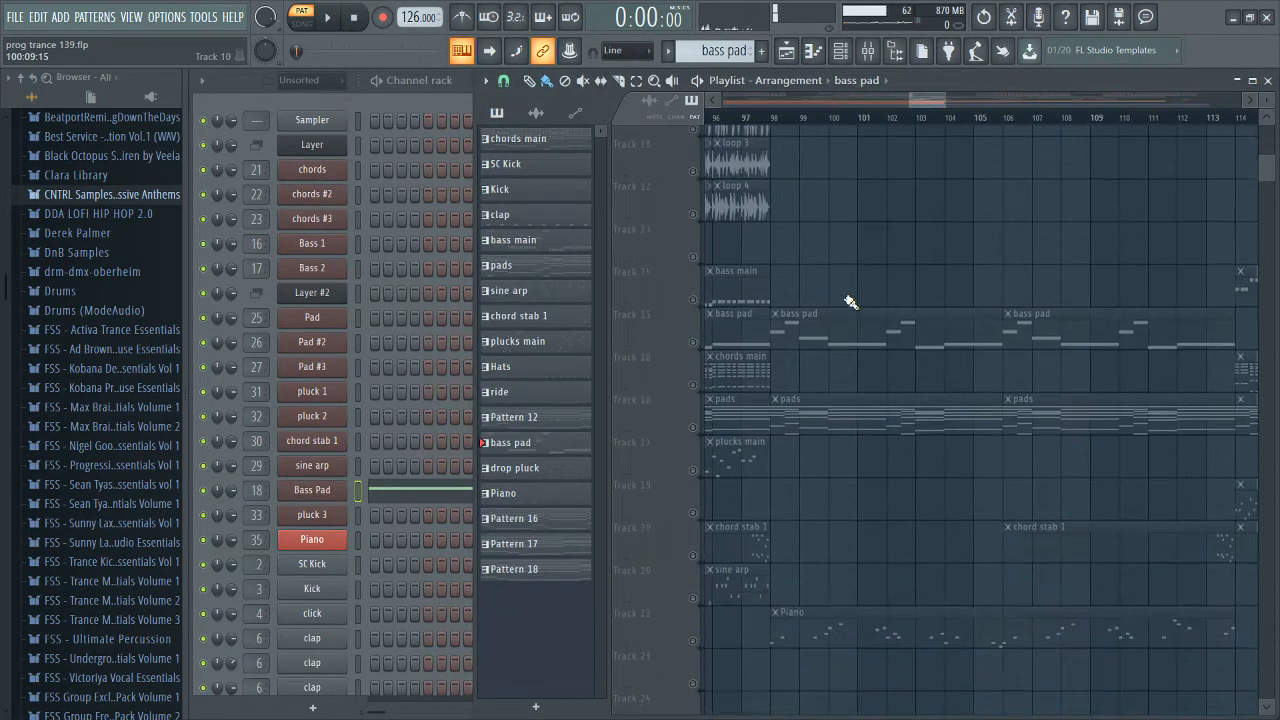
left_click(829, 289)
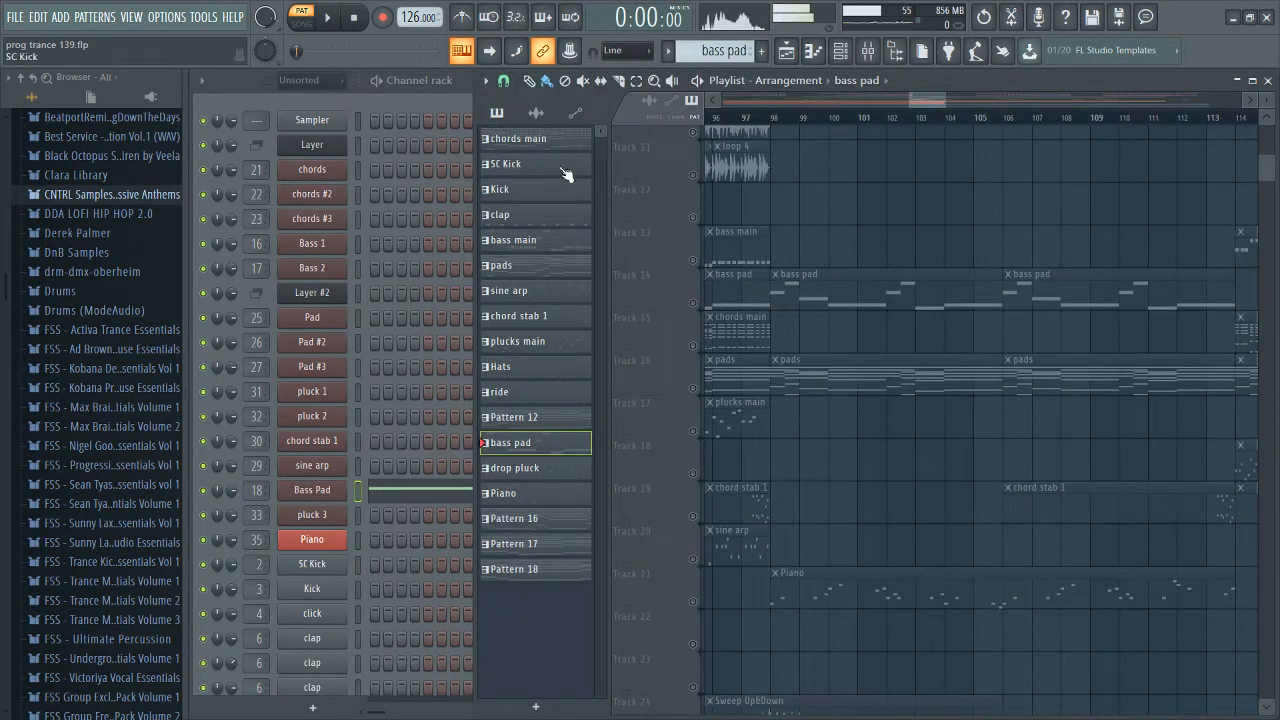
left_click(458, 102)
left_click(1266, 173)
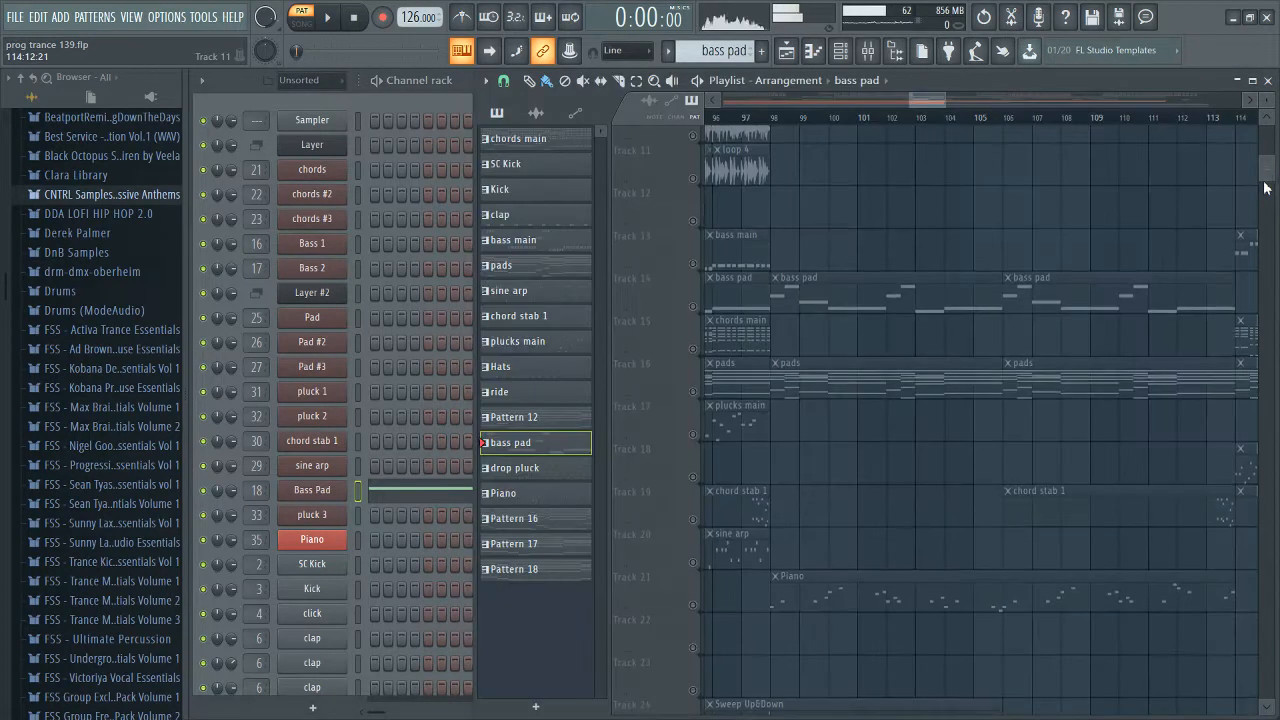
left_click(455, 113)
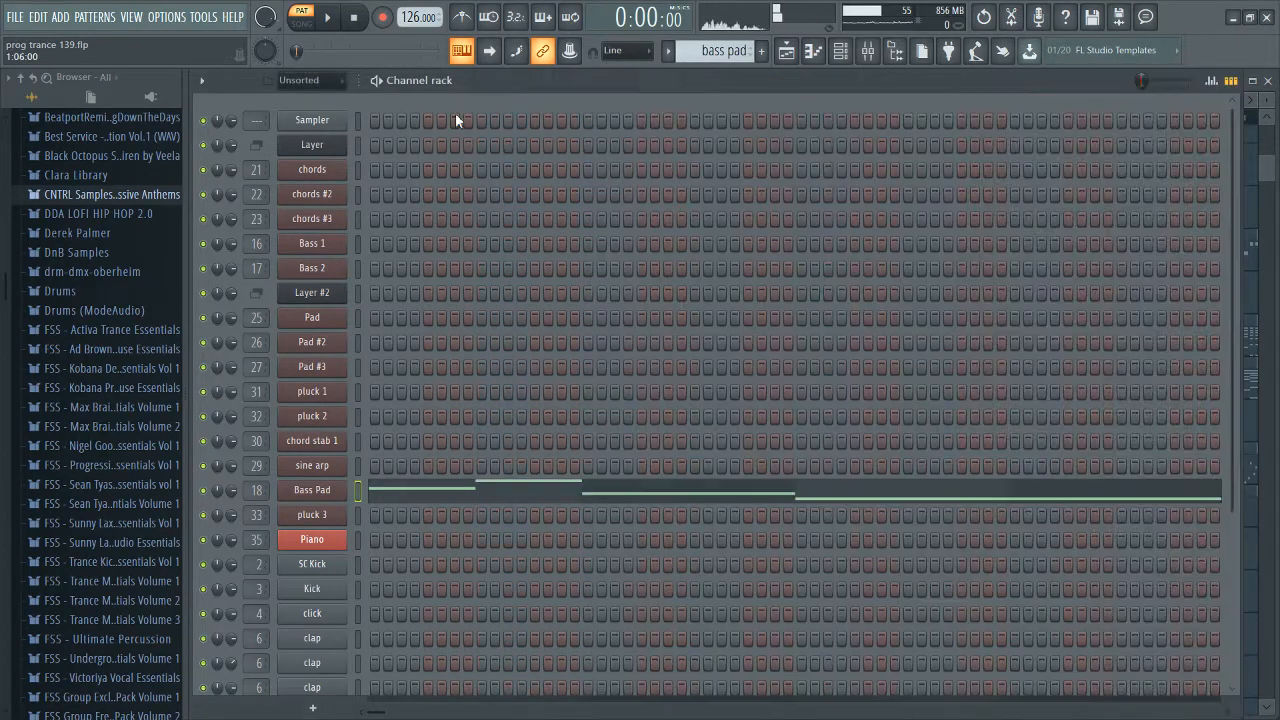
left_click(1266, 175)
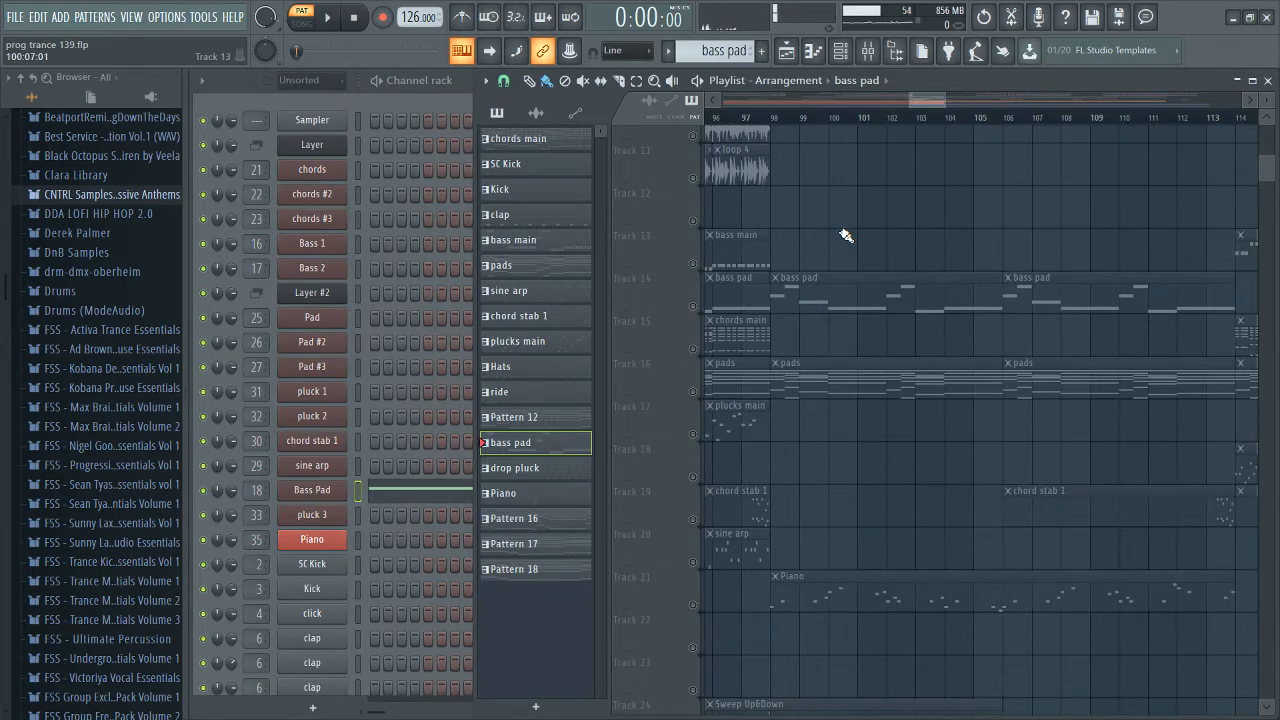
left_click(461, 105)
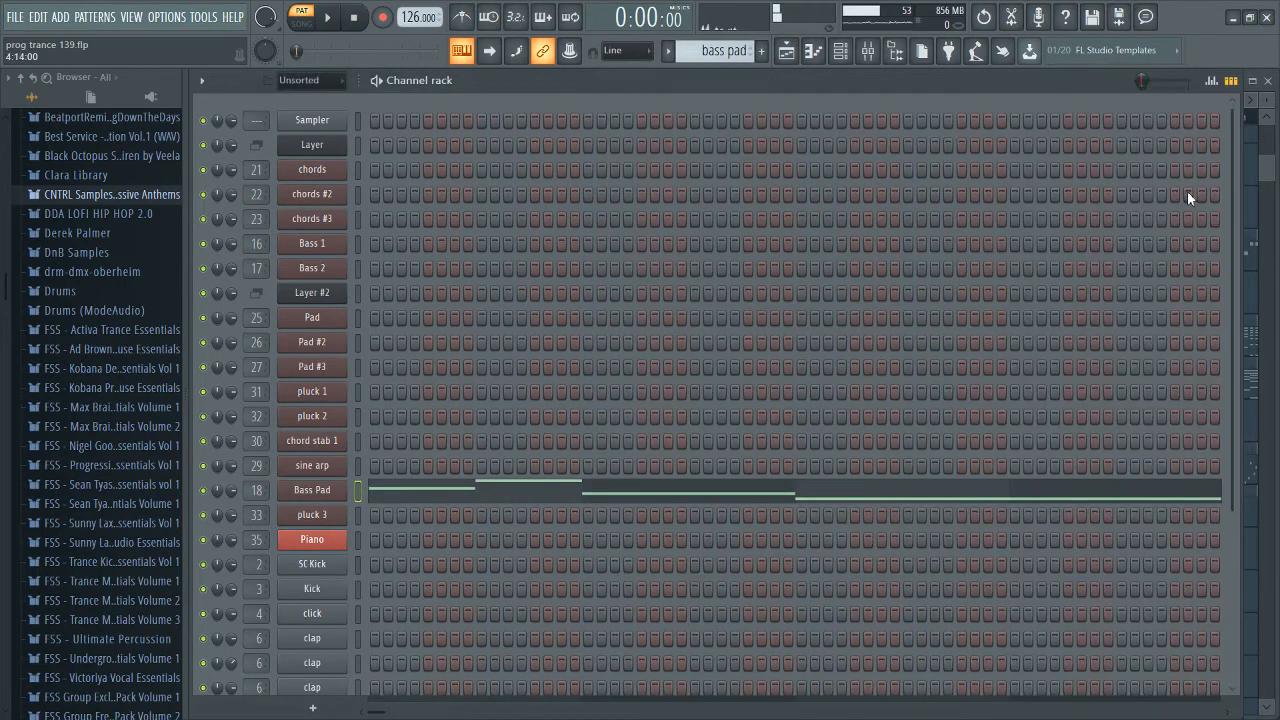
left_click(1272, 163)
Step: Examine where the bass pad clips sit in the playlist relative to the loops, bass main, chords and pads clips
scroll(838, 286, "down", 3)
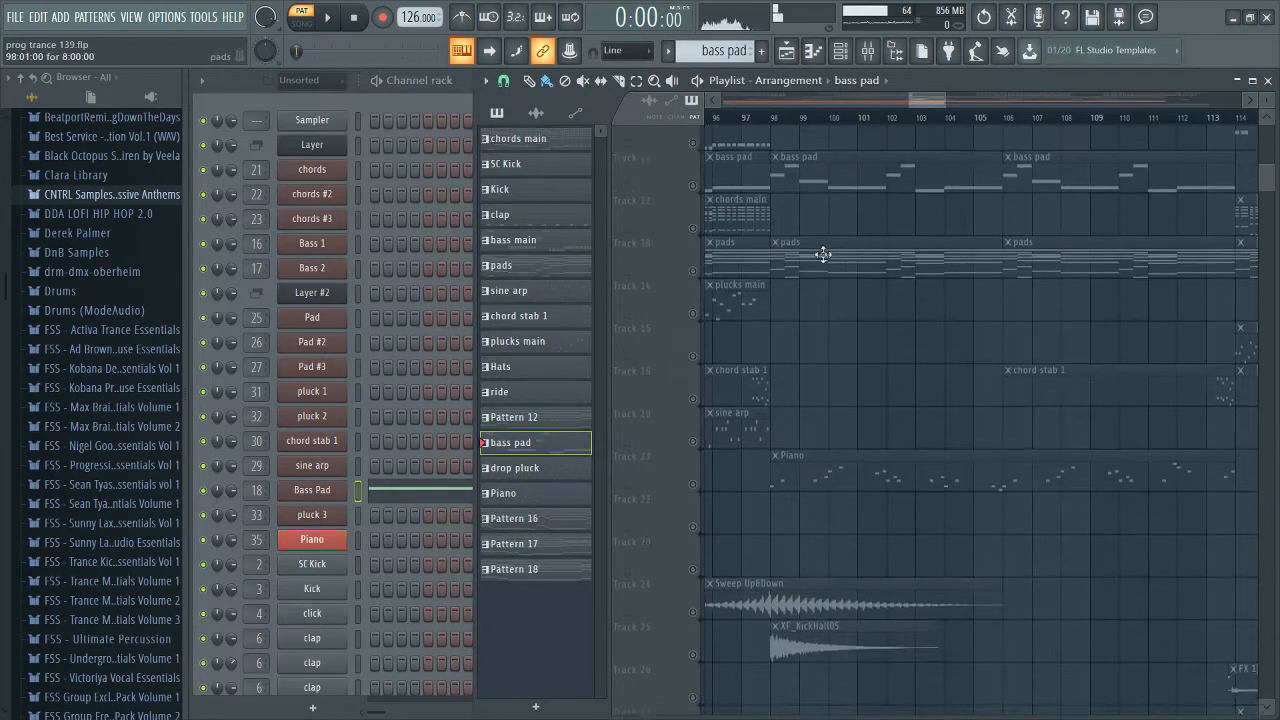
scroll(826, 254, "up", 2)
scroll(842, 258, "down", 5)
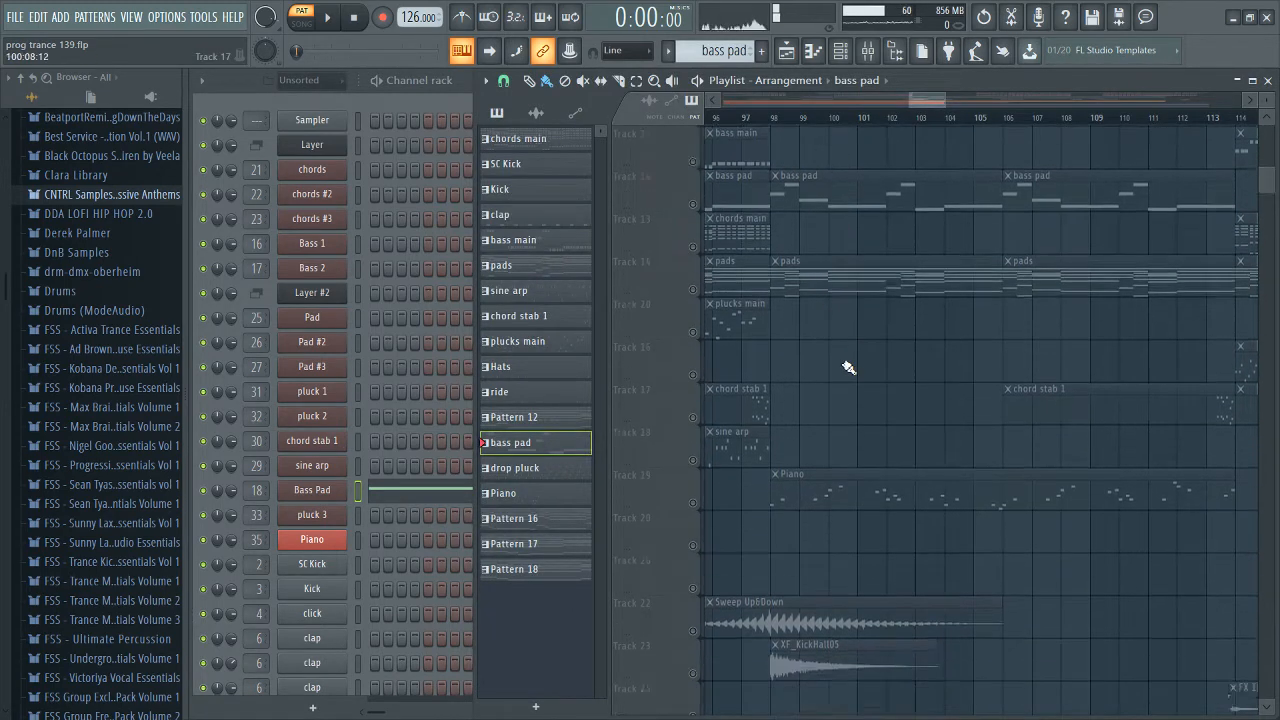
scroll(723, 329, "down", 2)
scroll(734, 300, "up", 5)
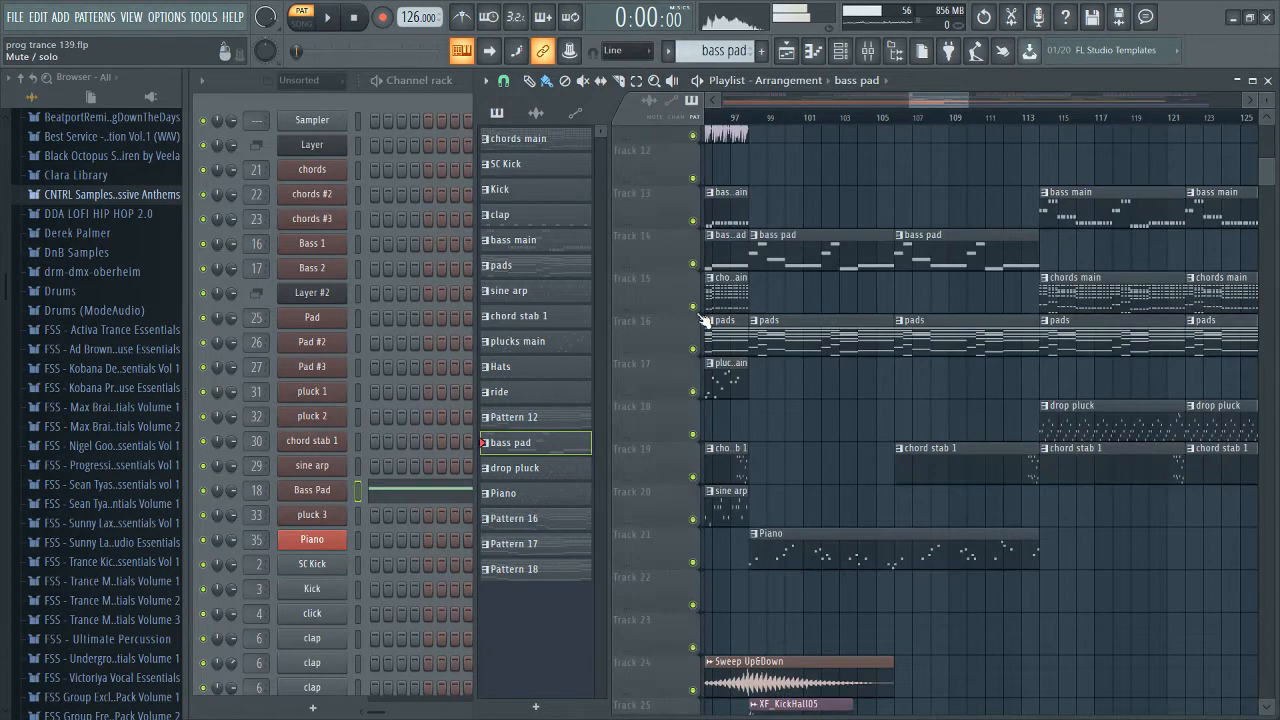
scroll(904, 243, "up", 4)
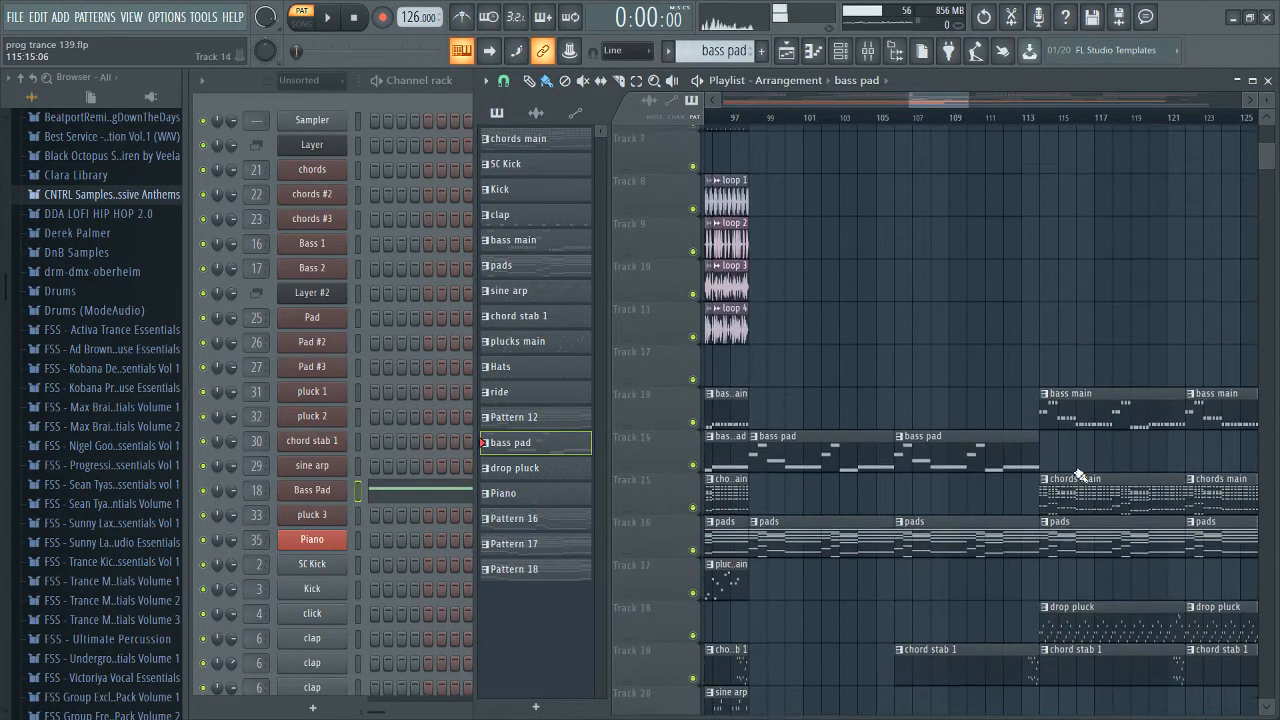
scroll(948, 286, "up", 7)
scroll(937, 259, "down", 10)
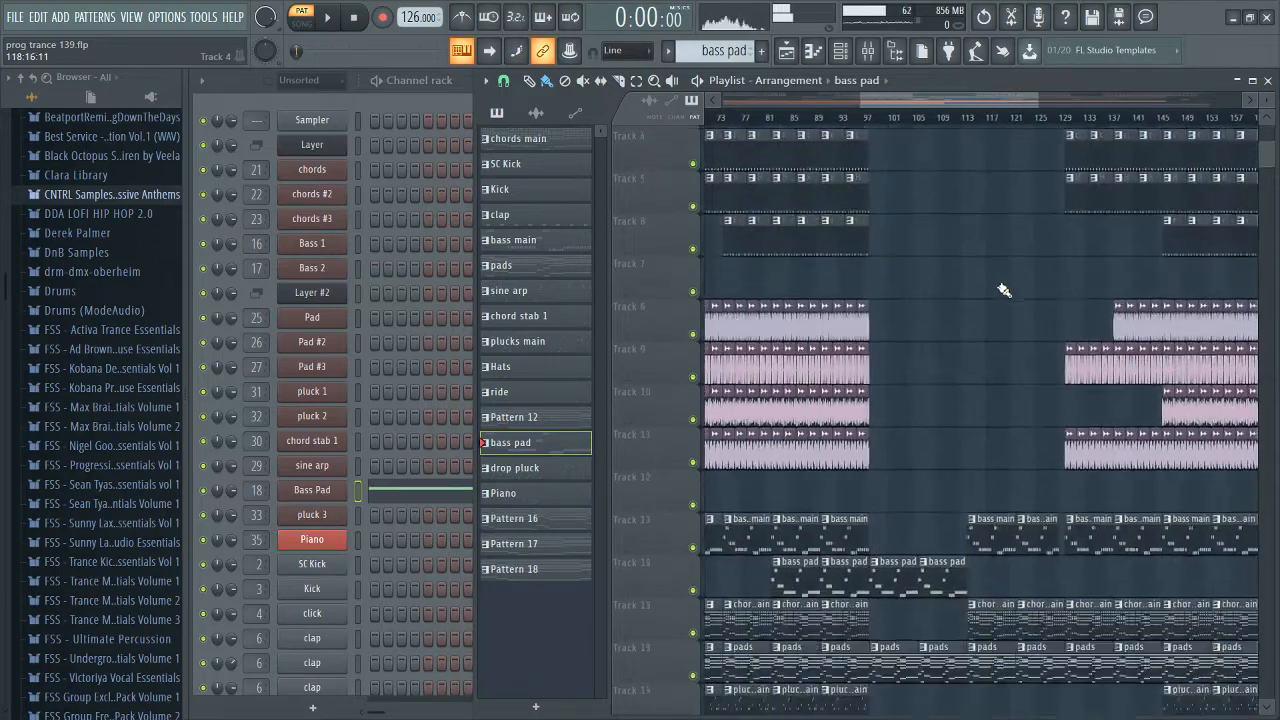
scroll(771, 331, "up", 5)
scroll(883, 537, "up", 5)
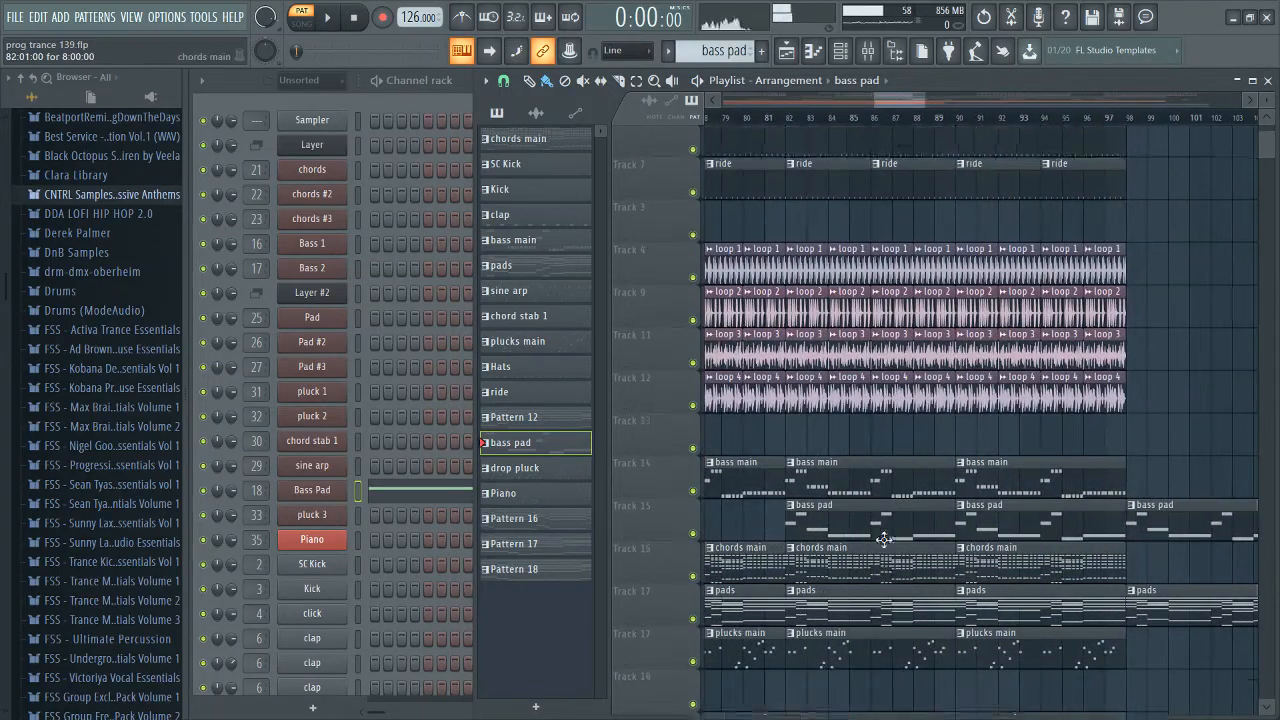
Step: Locate the first Piano clip on Track 21 of the playlist, starting at bar 34
scroll(870, 351, "down", 14)
scroll(868, 351, "down", 1)
scroll(868, 351, "down", 8)
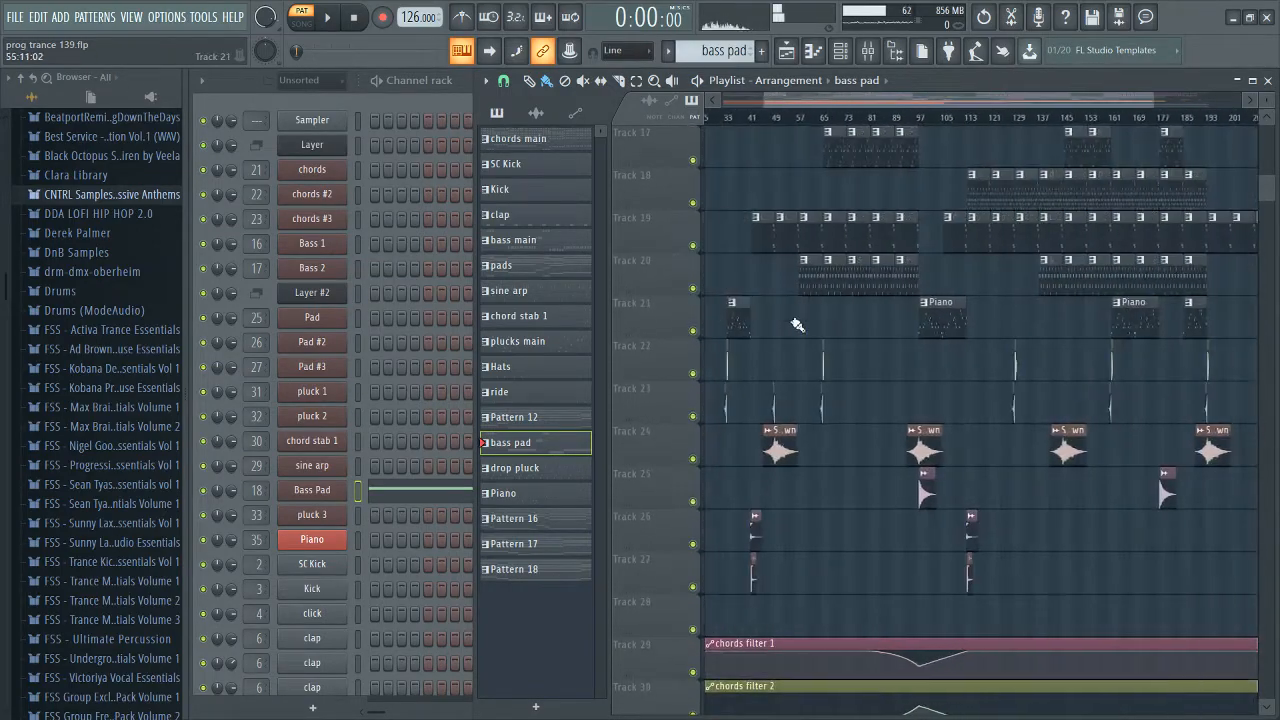
scroll(681, 303, "up", 5)
scroll(949, 345, "up", 1)
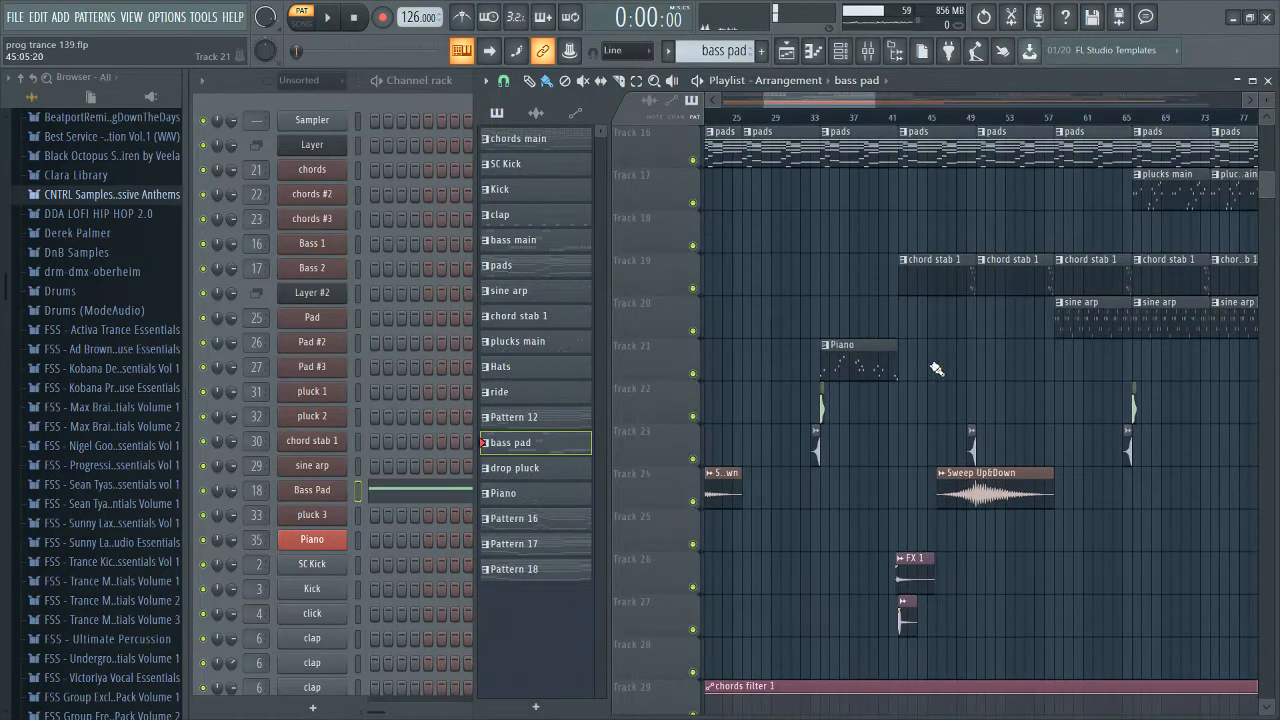
scroll(868, 382, "up", 6)
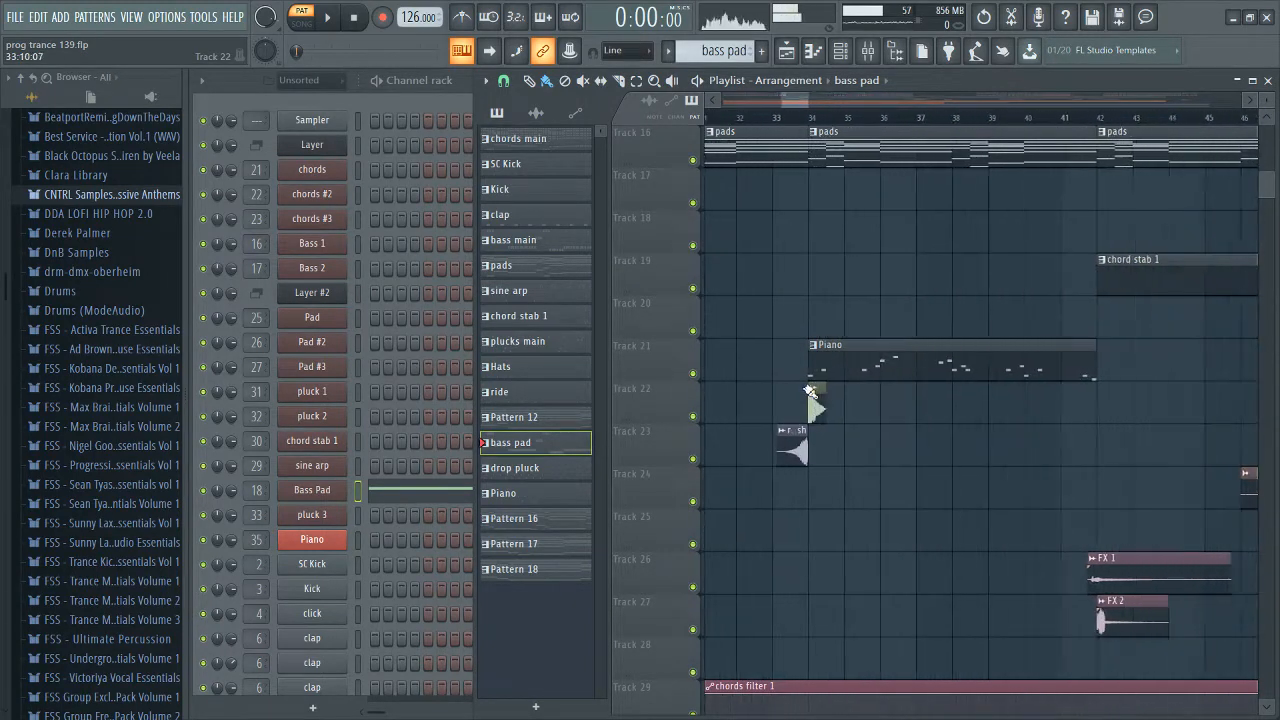
Step: Select the Piano pattern, play it back, and examine its full melody in the piano roll
left_click(868, 382)
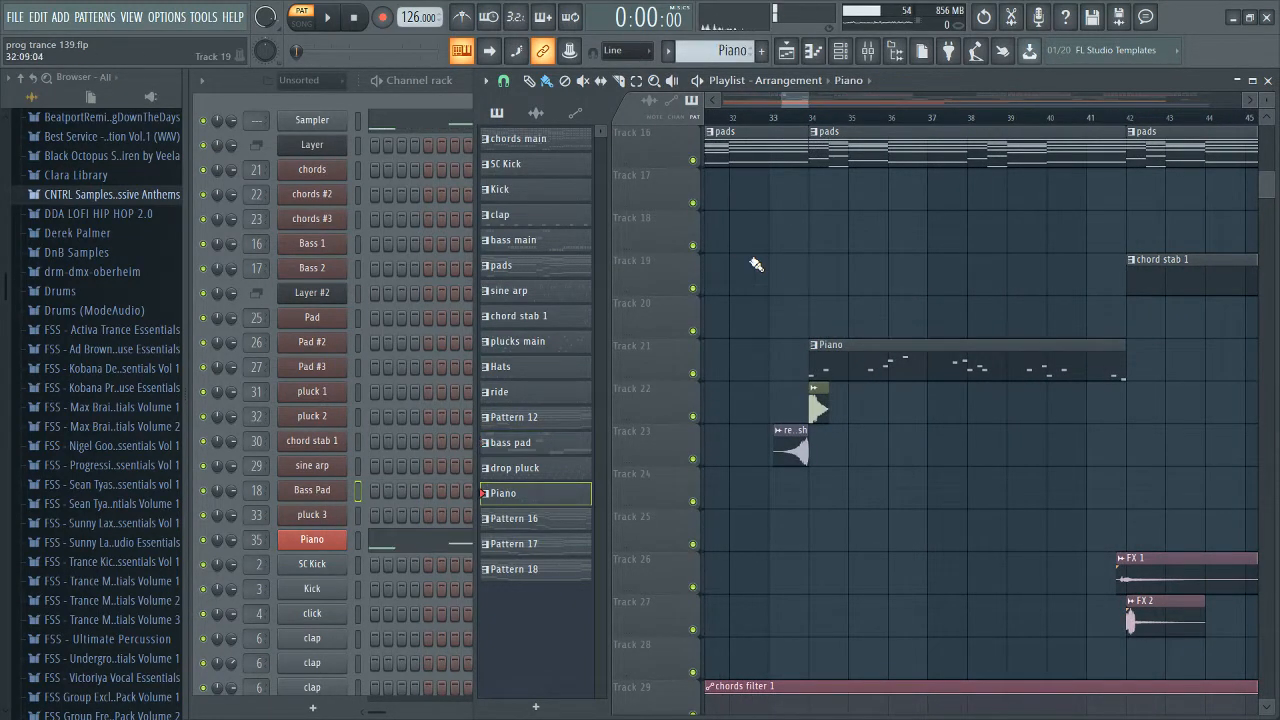
key("space")
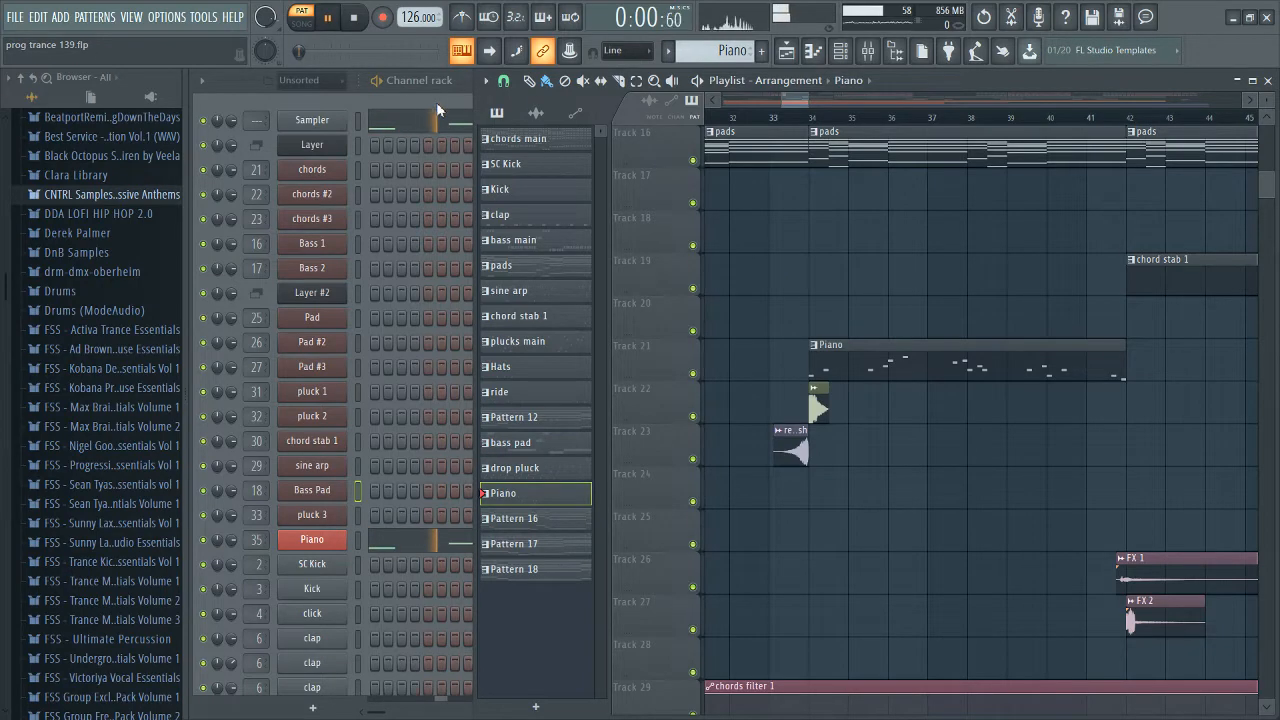
left_click(436, 102)
left_click(519, 540)
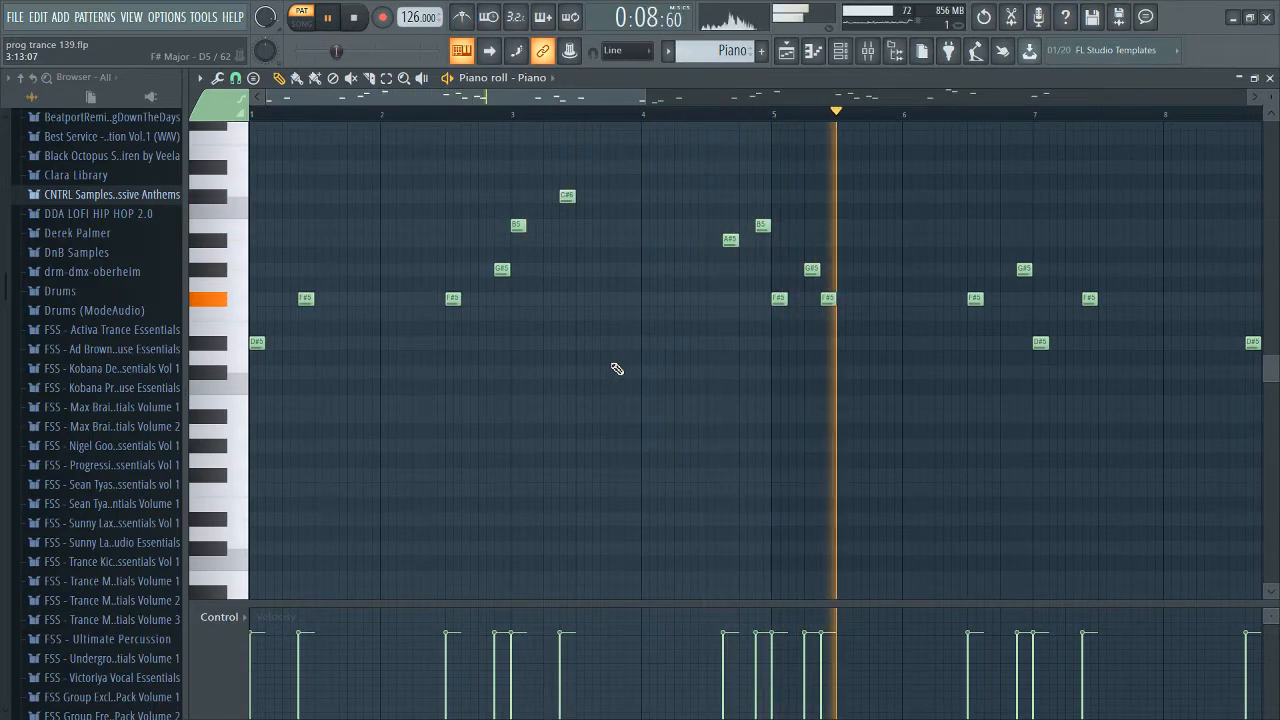
scroll(620, 367, "down", 2)
scroll(650, 365, "down", 3)
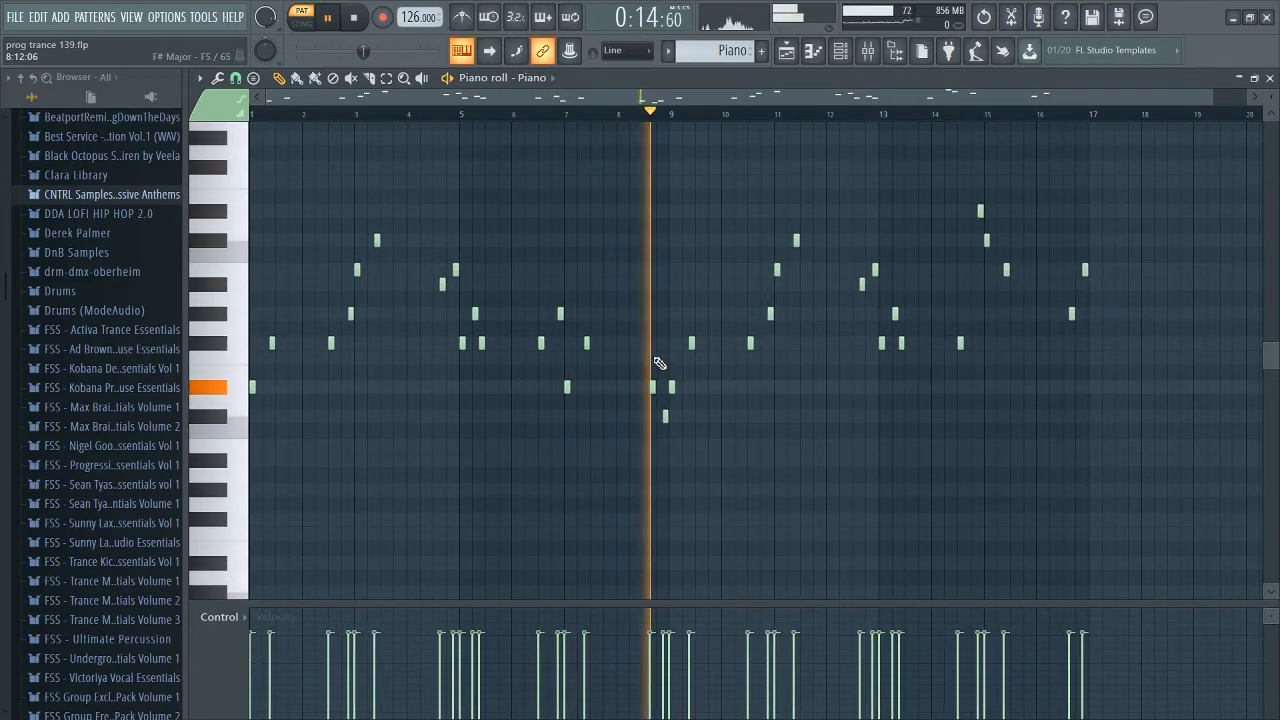
key("space")
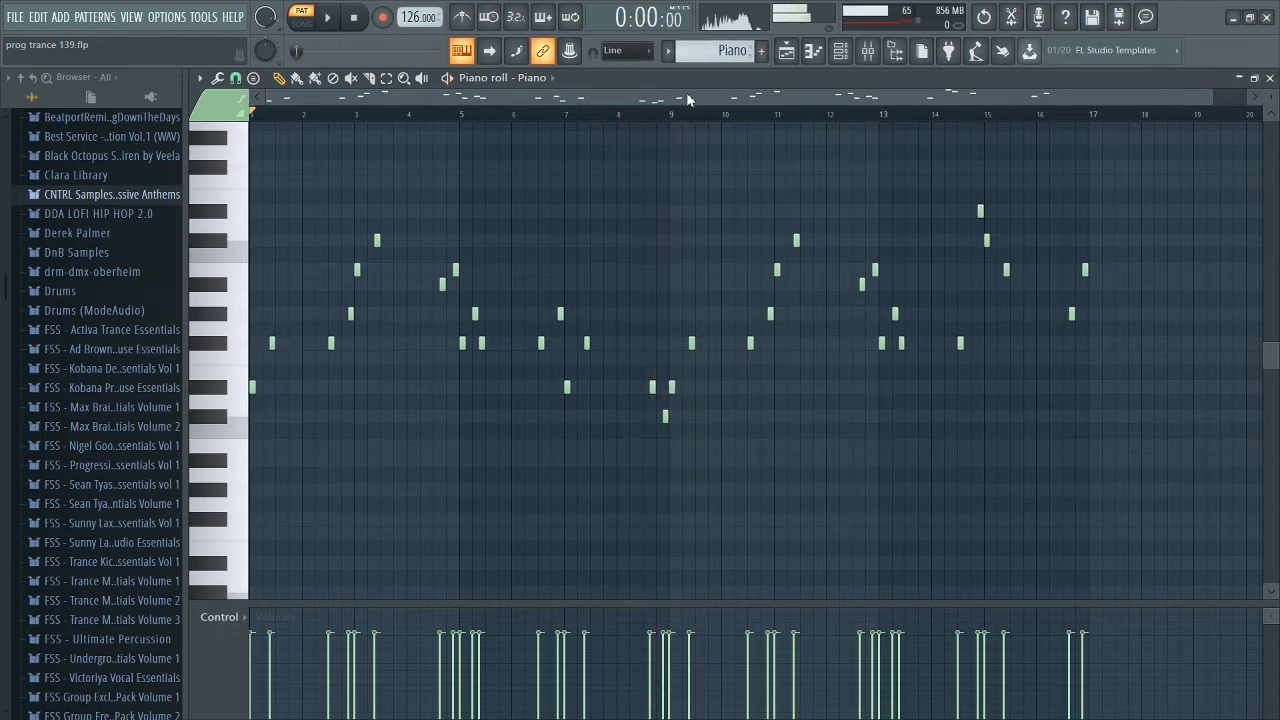
left_click_drag(1215, 97, 1049, 131)
left_click_drag(899, 99, 716, 129)
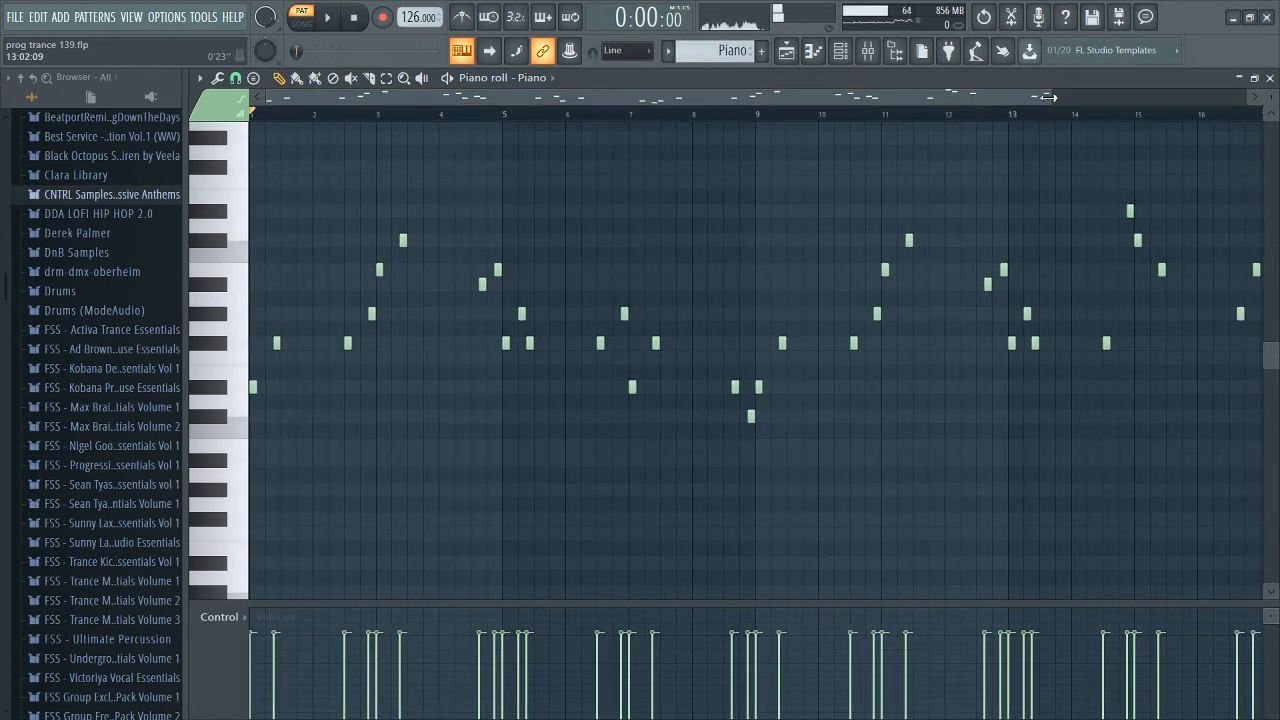
left_click_drag(1044, 95, 1053, 99)
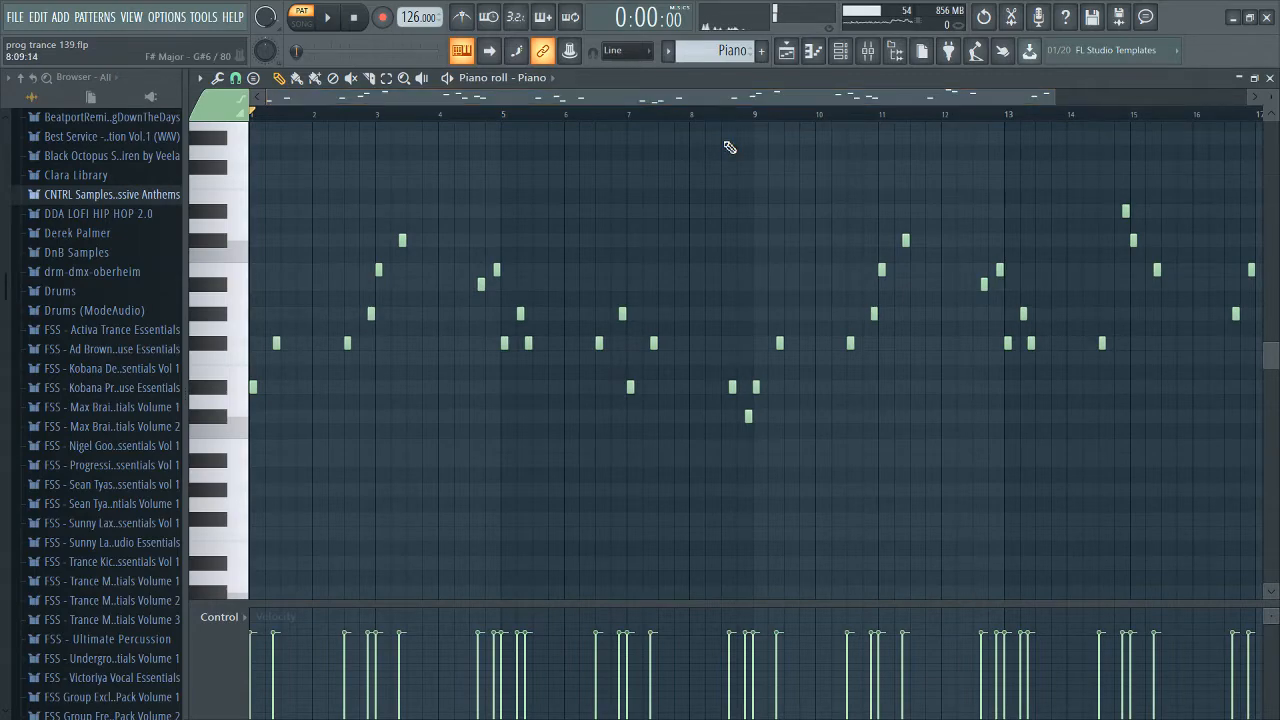
left_click_drag(792, 101, 580, 113)
Step: Return to the playlist, set the song position to bar 34, and compare the Piano clip with the pads clip above it
key("F6")
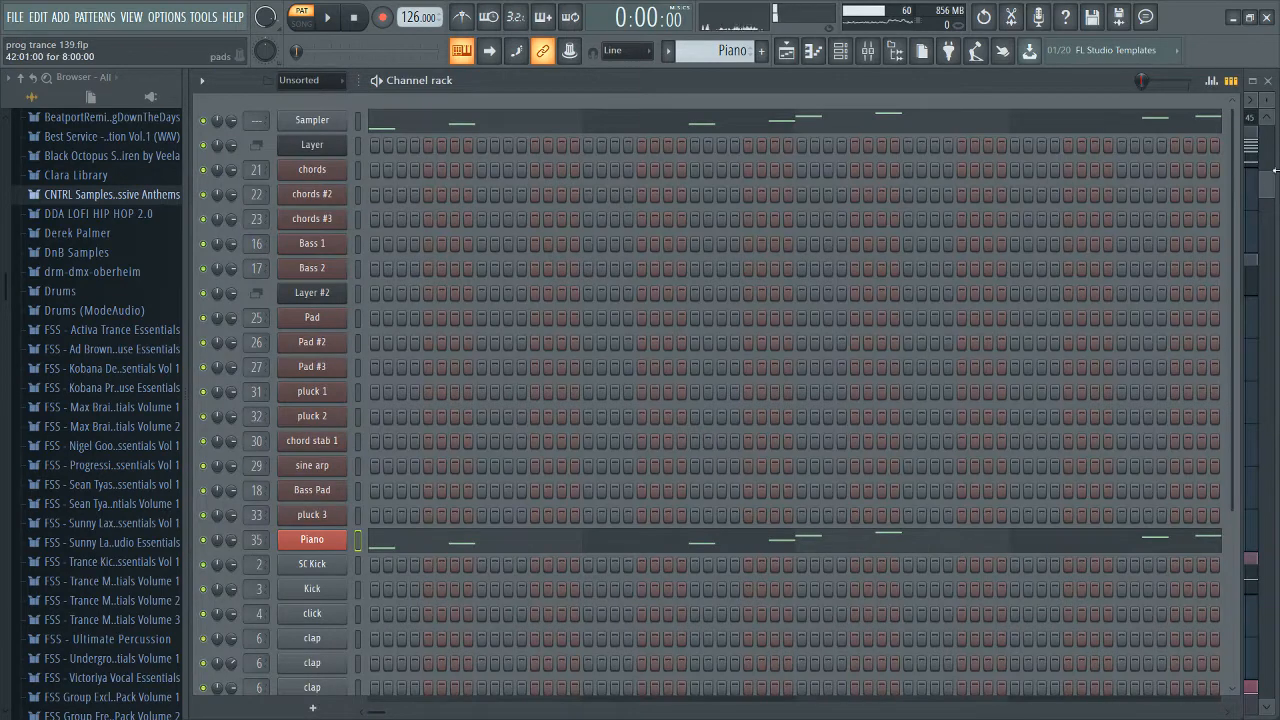
key("F5")
scroll(876, 318, "up", 2)
scroll(874, 316, "down", 1)
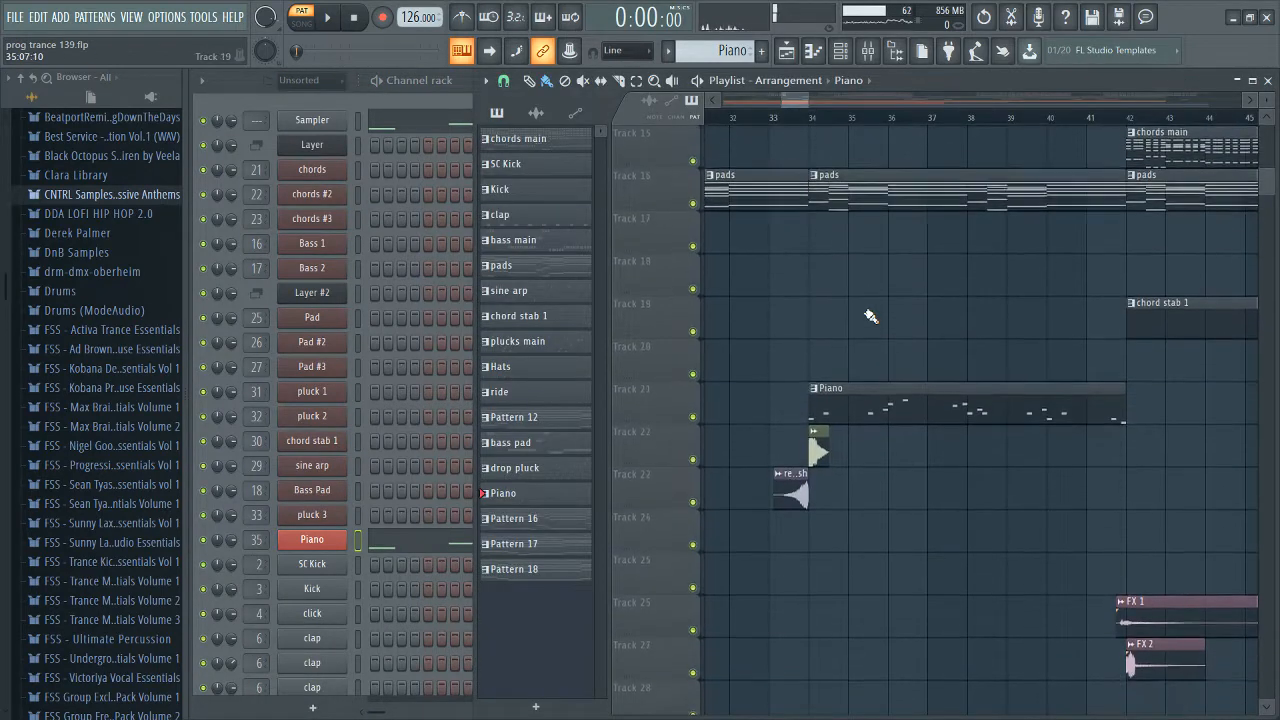
left_click(812, 119)
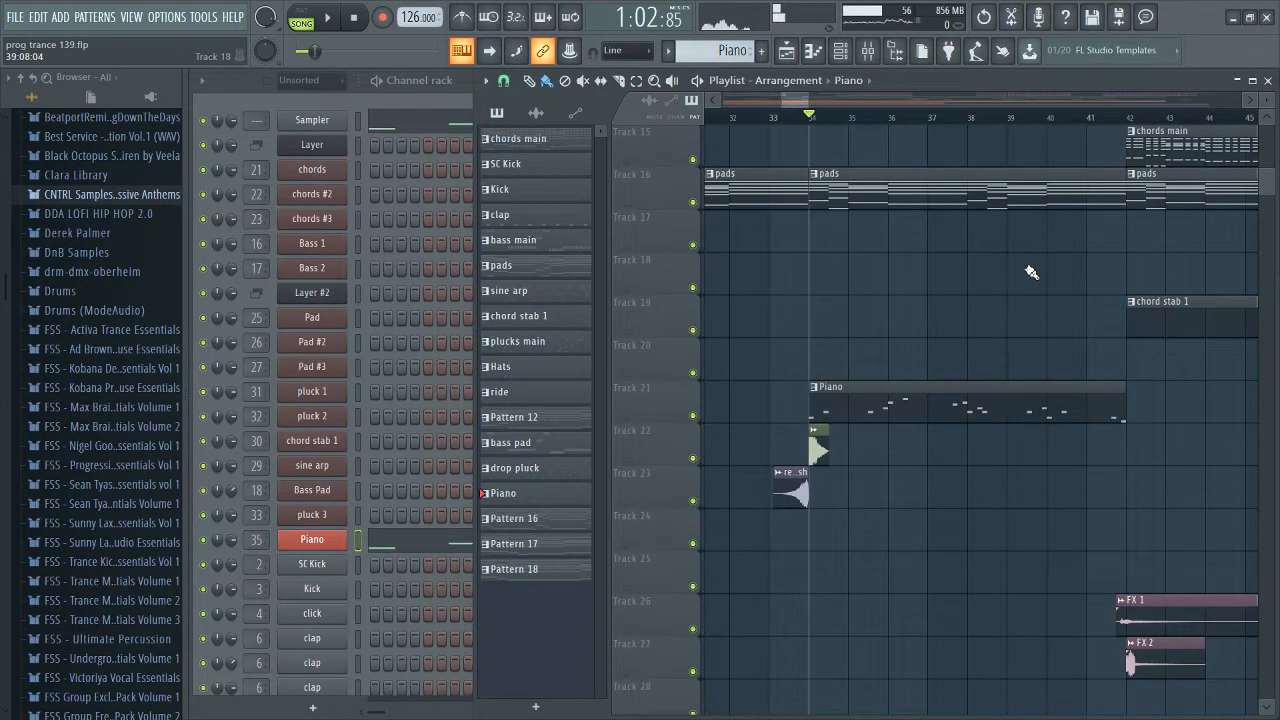
scroll(931, 355, "up", 2)
scroll(986, 334, "up", 1)
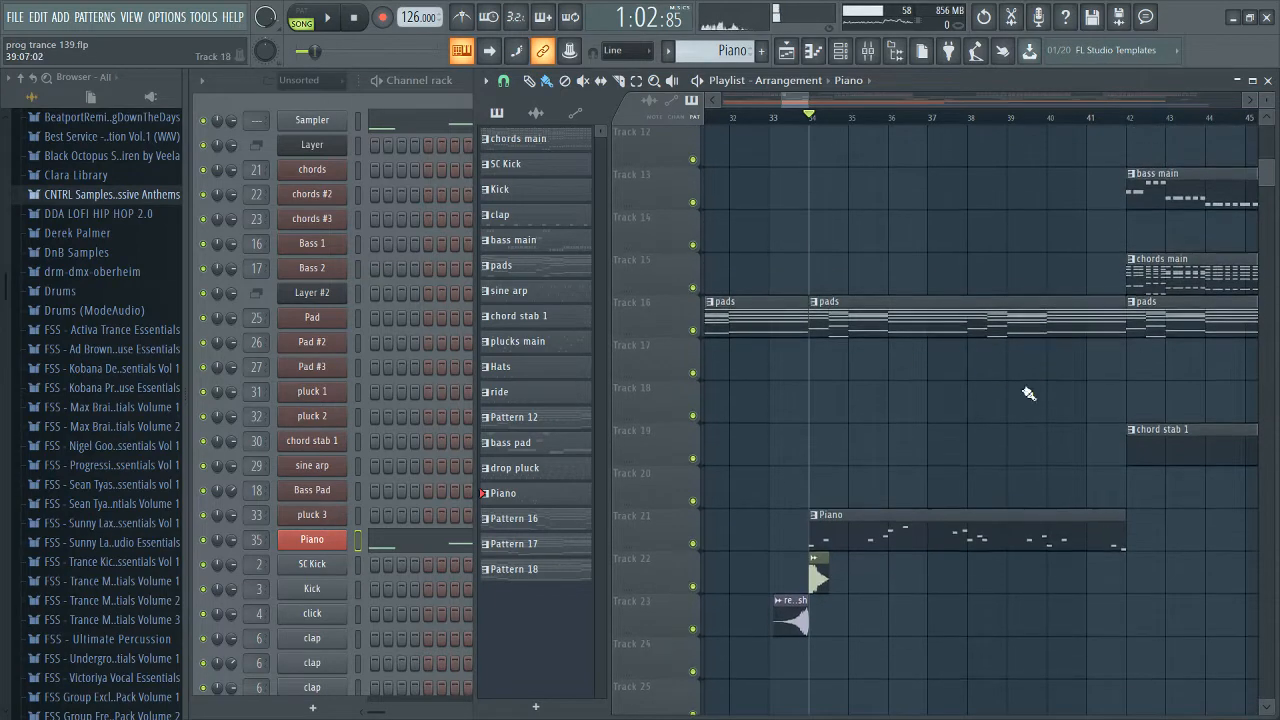
scroll(814, 457, "down", 4)
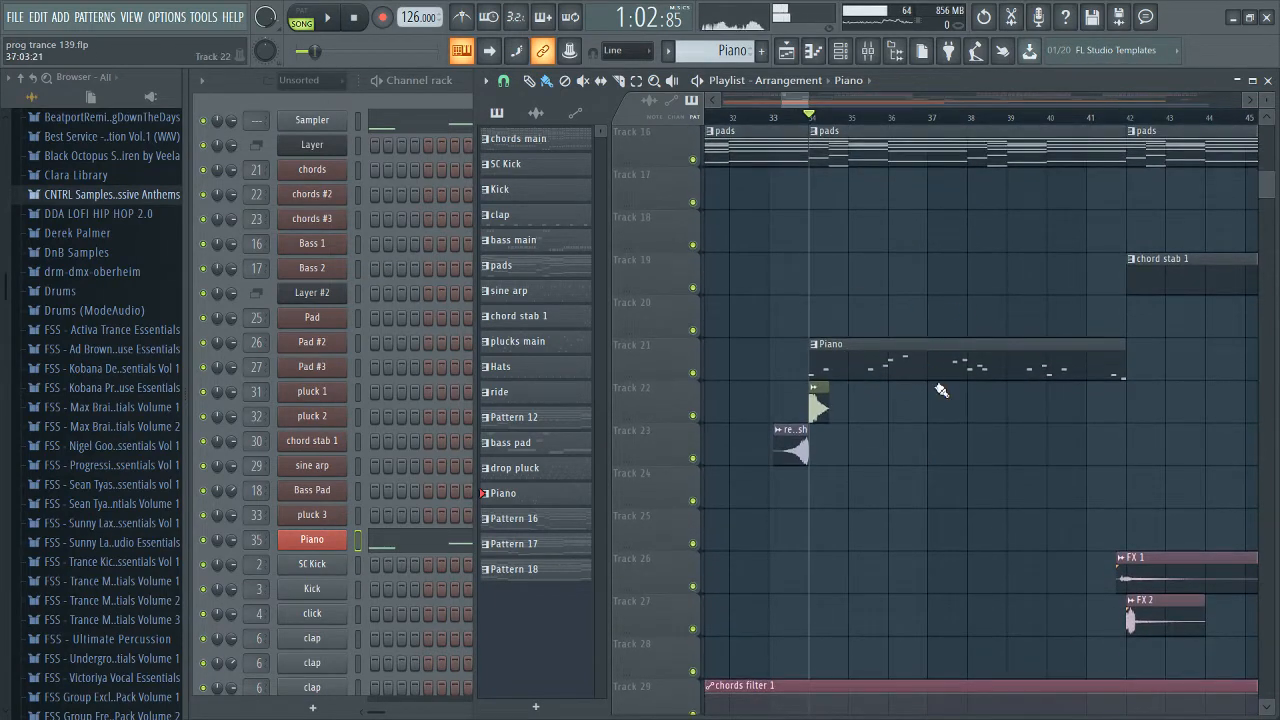
scroll(931, 314, "up", 4)
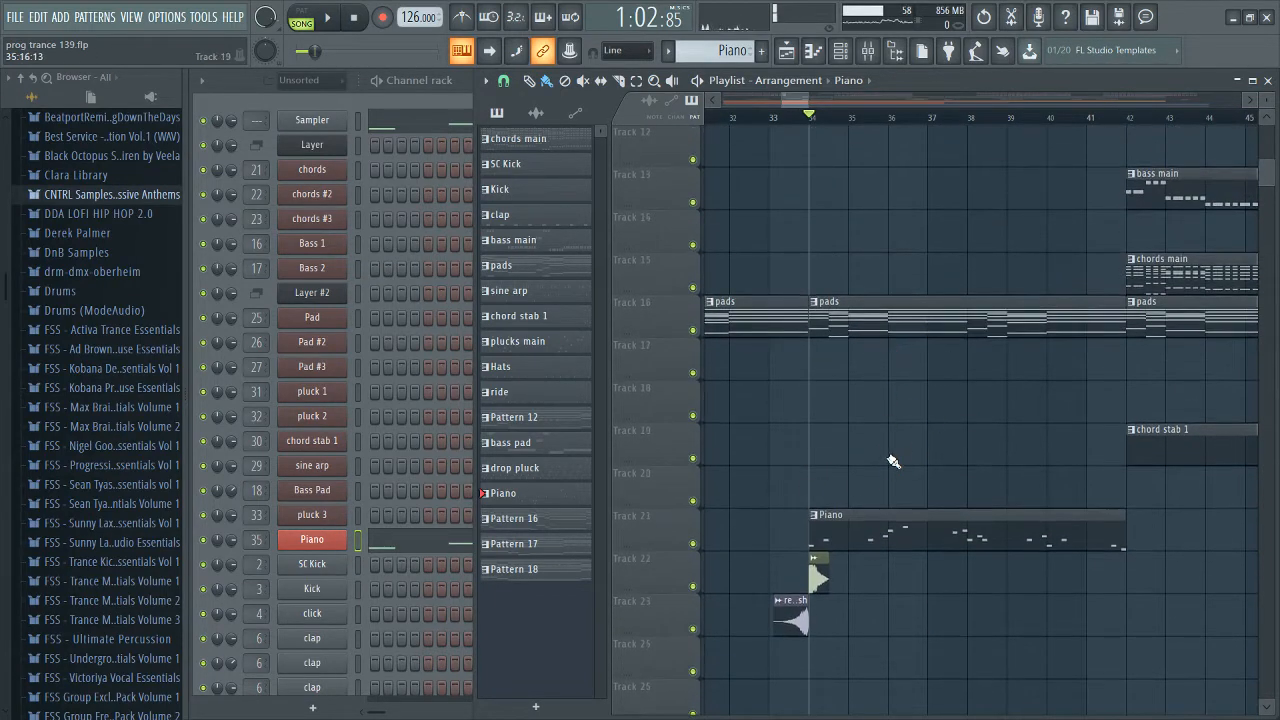
Step: Copy the Layer #2 notes from the pads pattern into the Piano pattern's Sampler channel, and view them as ghost notes behind the melody
left_click(825, 329)
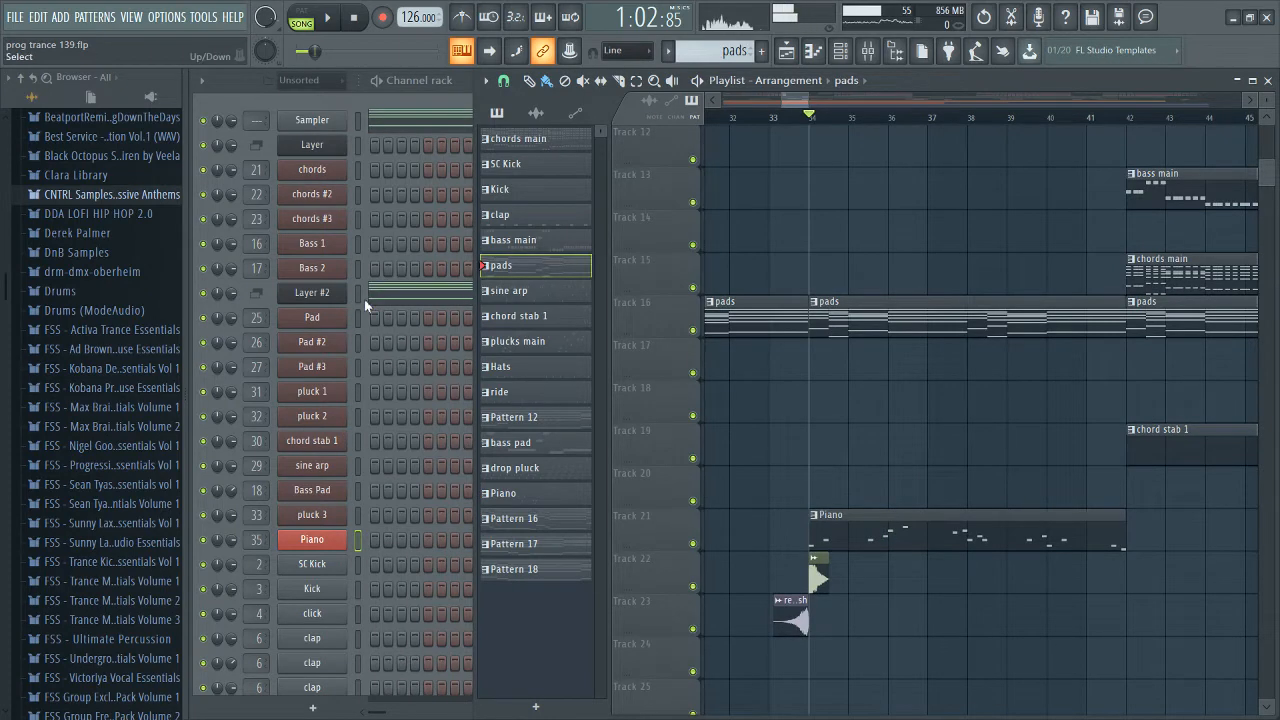
left_click(364, 299)
key("F5")
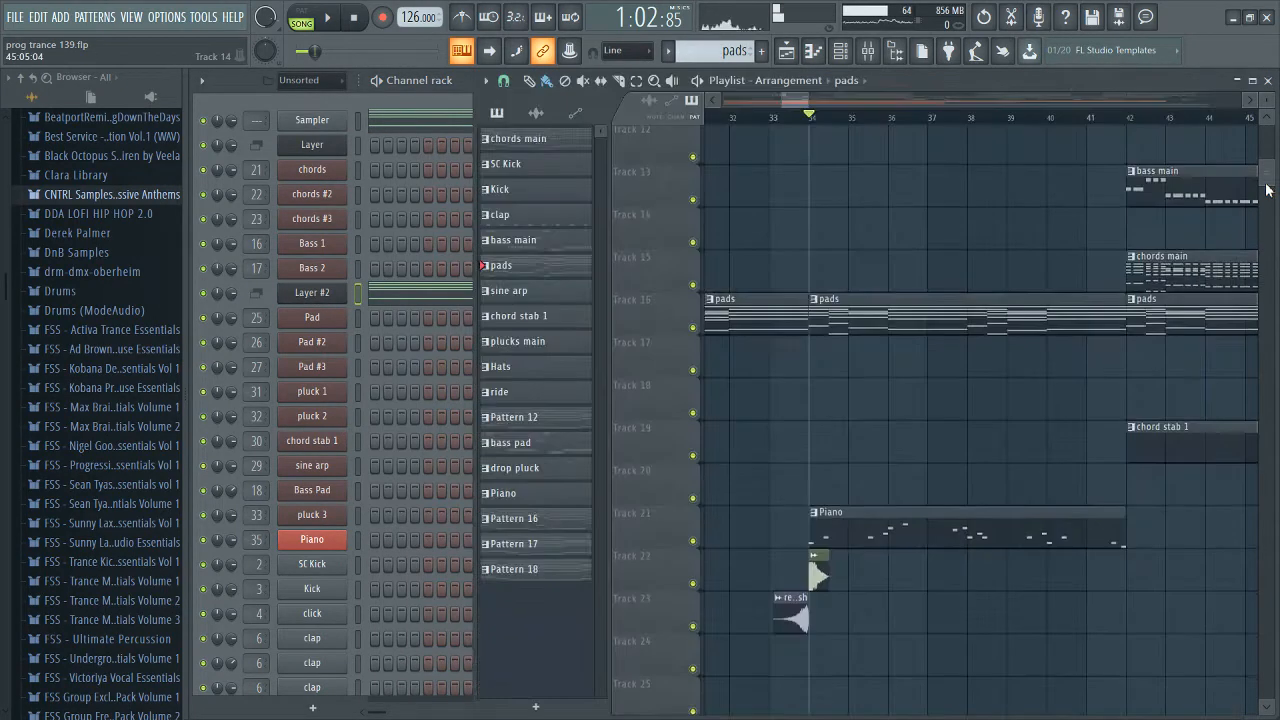
left_click(906, 546)
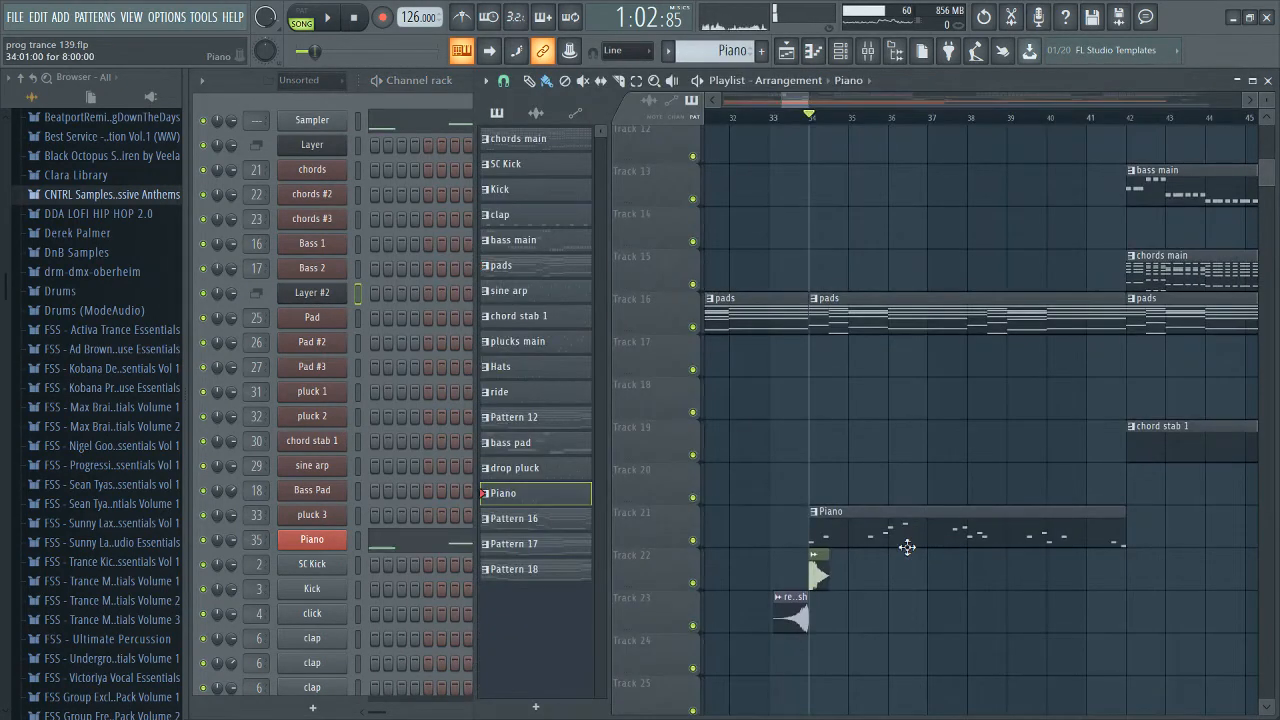
left_click(318, 128)
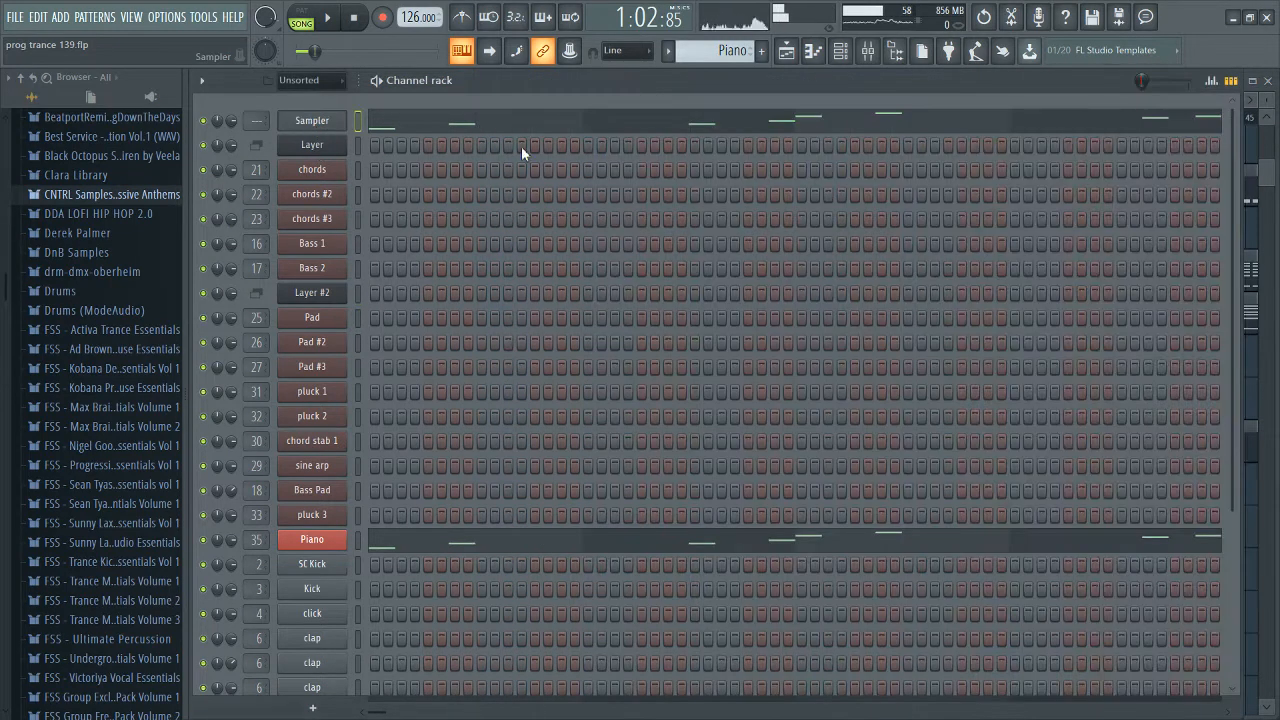
key("ctrl+v")
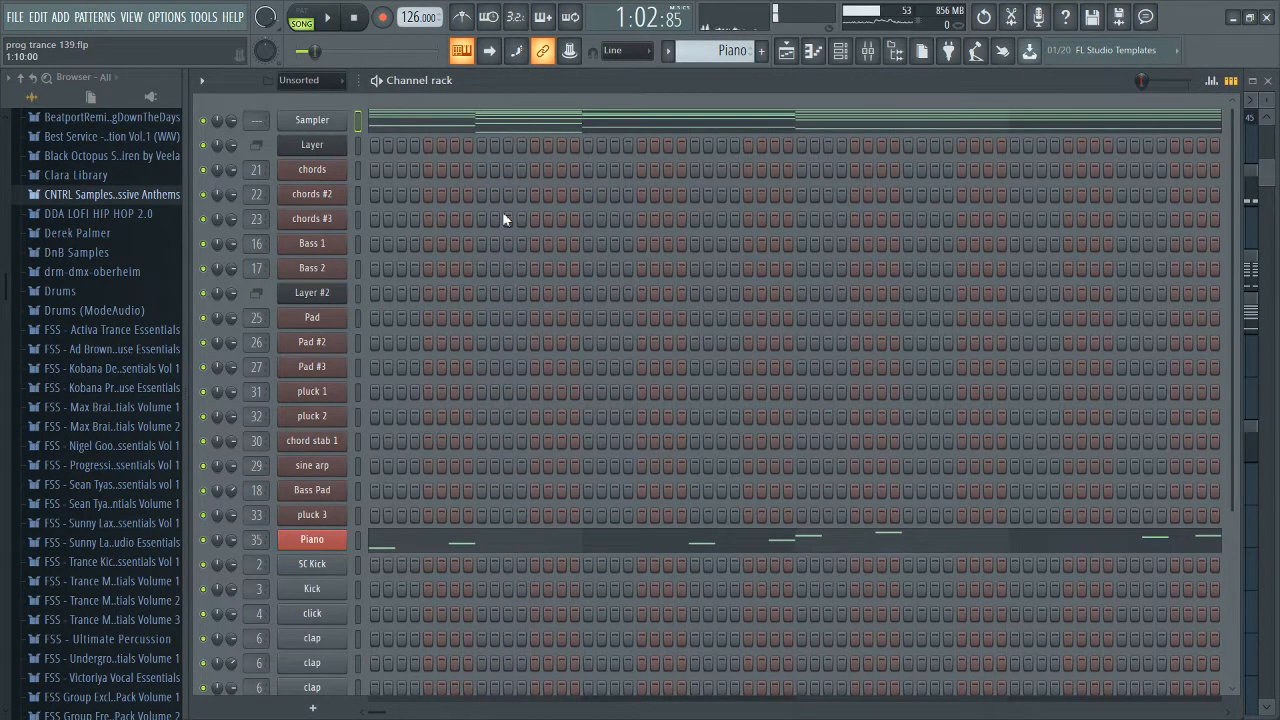
left_click(514, 548)
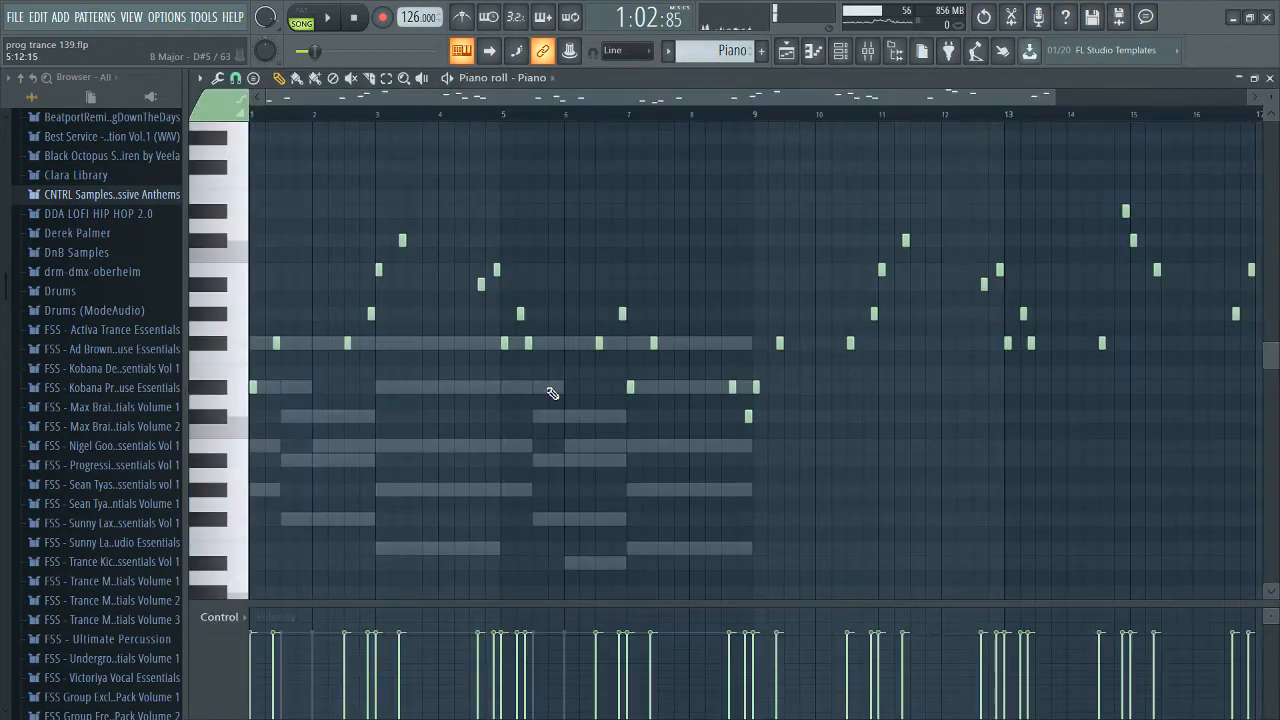
scroll(530, 385, "down", 1)
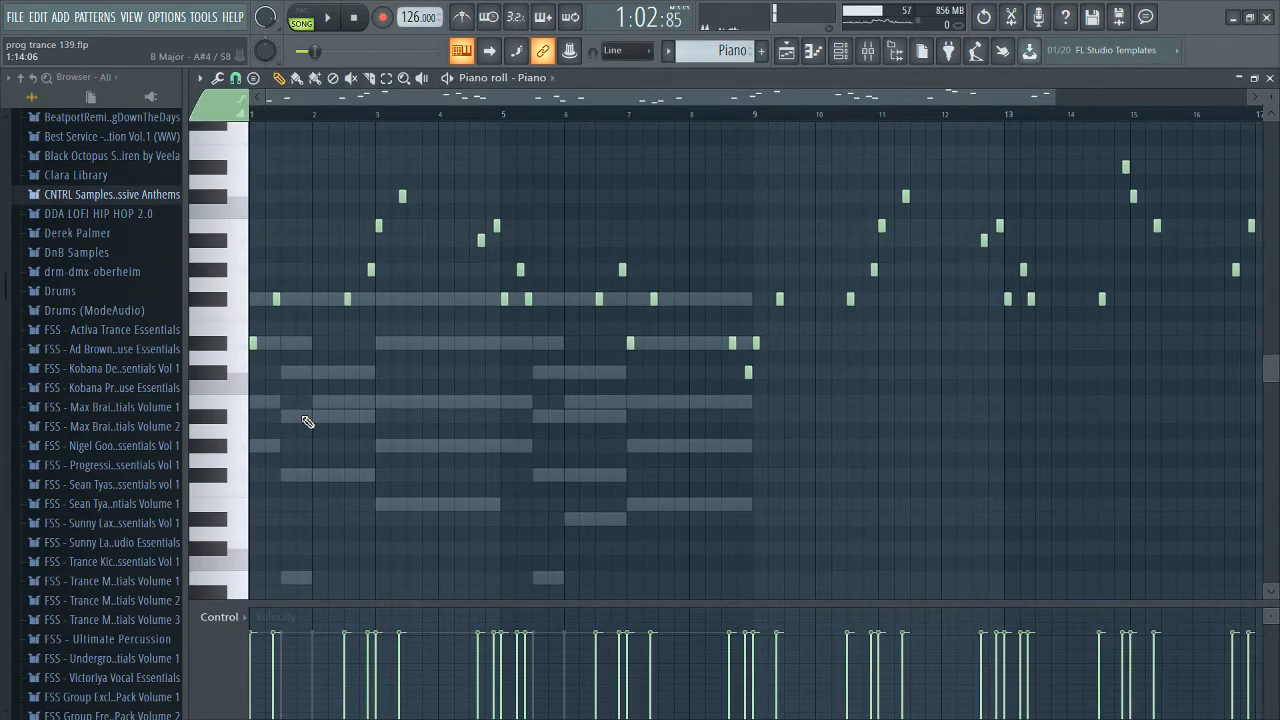
Step: Transpose all of the Sampler channel's chord notes up one octave
key("F6")
left_click(395, 122)
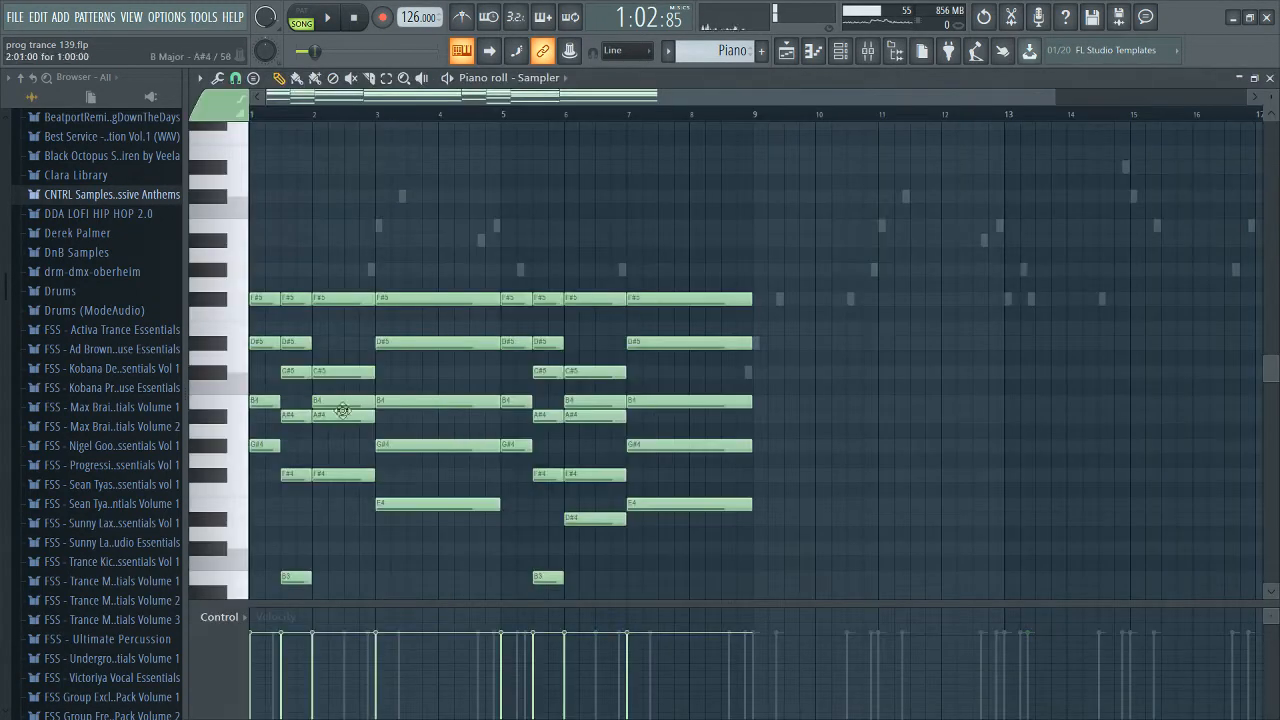
key("ctrl+a")
key("Up")
key("Up")
key("Up")
key("Up")
key("Up")
key("Up")
key("Up")
key("Up")
key("Up")
key("Up")
key("Up")
key("Up")
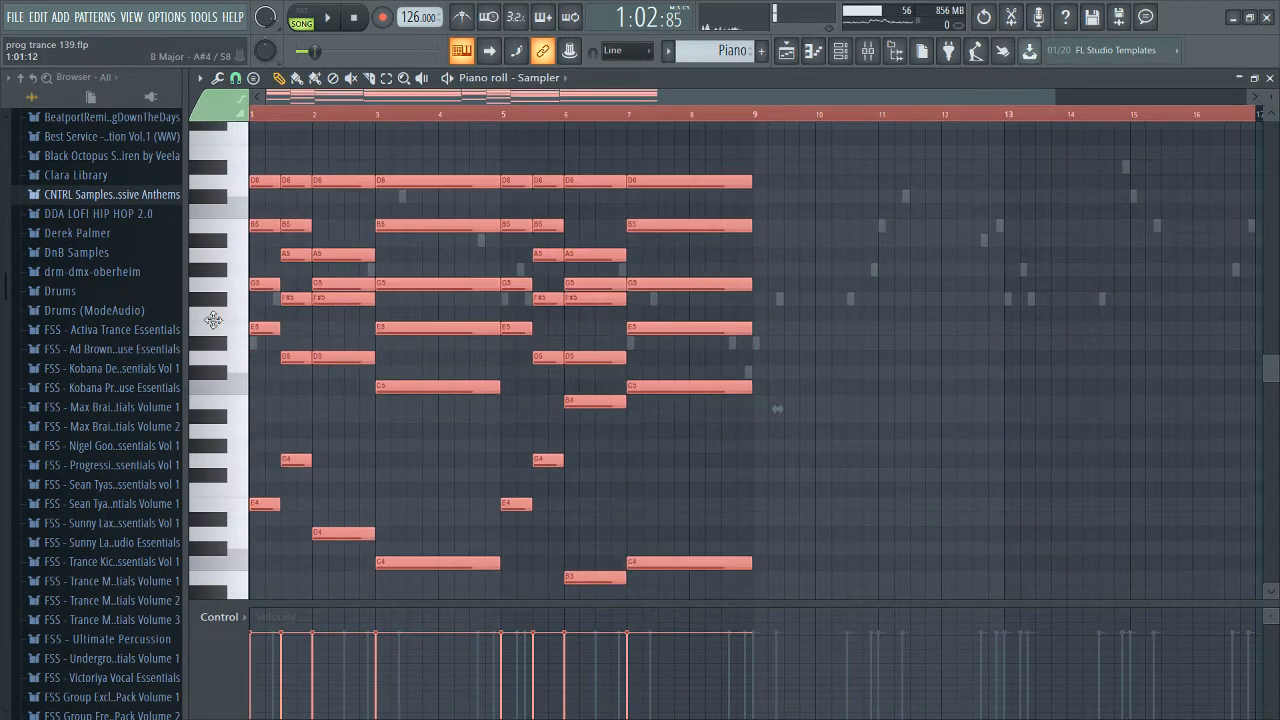
Step: Reopen the Piano channel's notes and inspect the opening bars against the ghosted chords
key("F6")
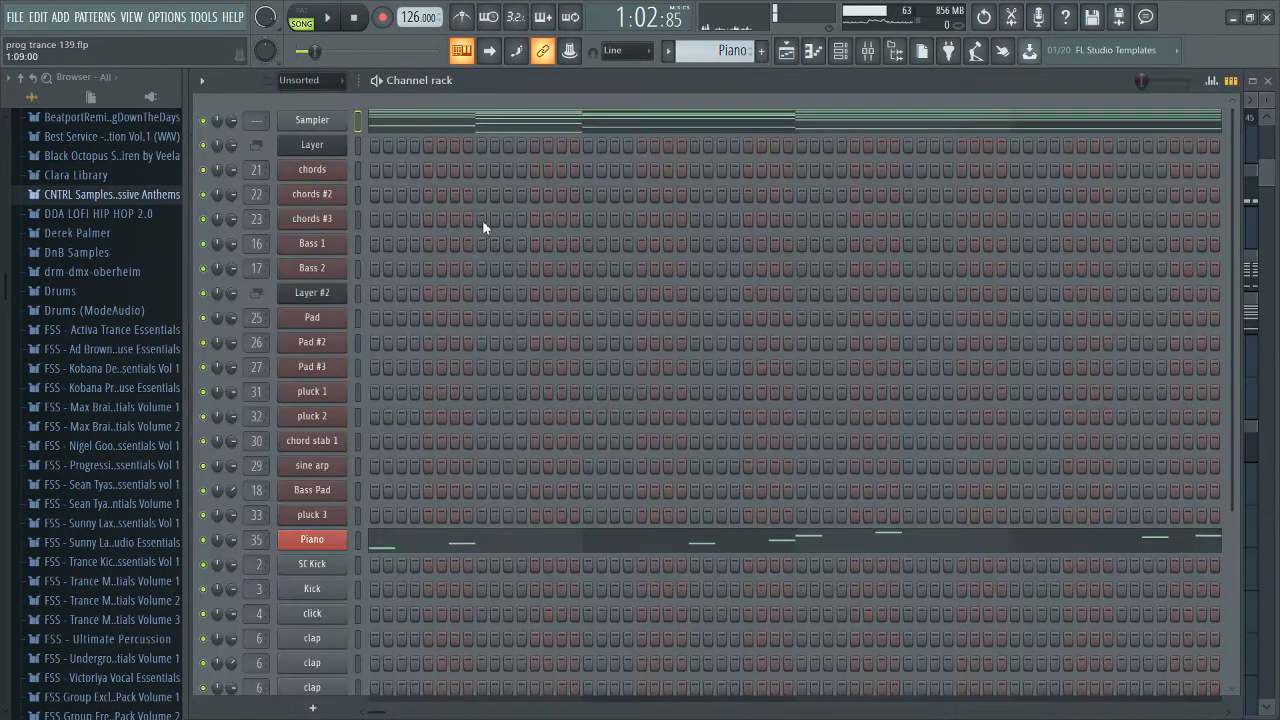
left_click(515, 530)
scroll(461, 418, "up", 5)
scroll(238, 466, "up", 3)
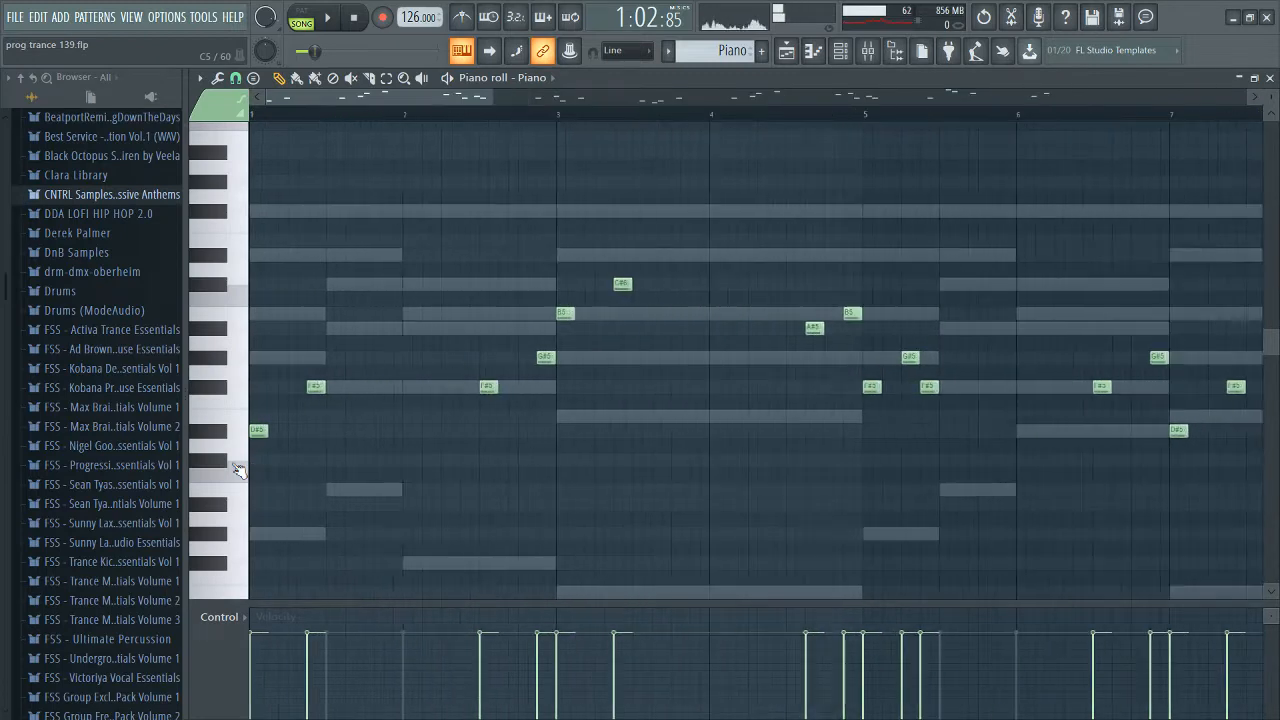
scroll(240, 450, "up", 3)
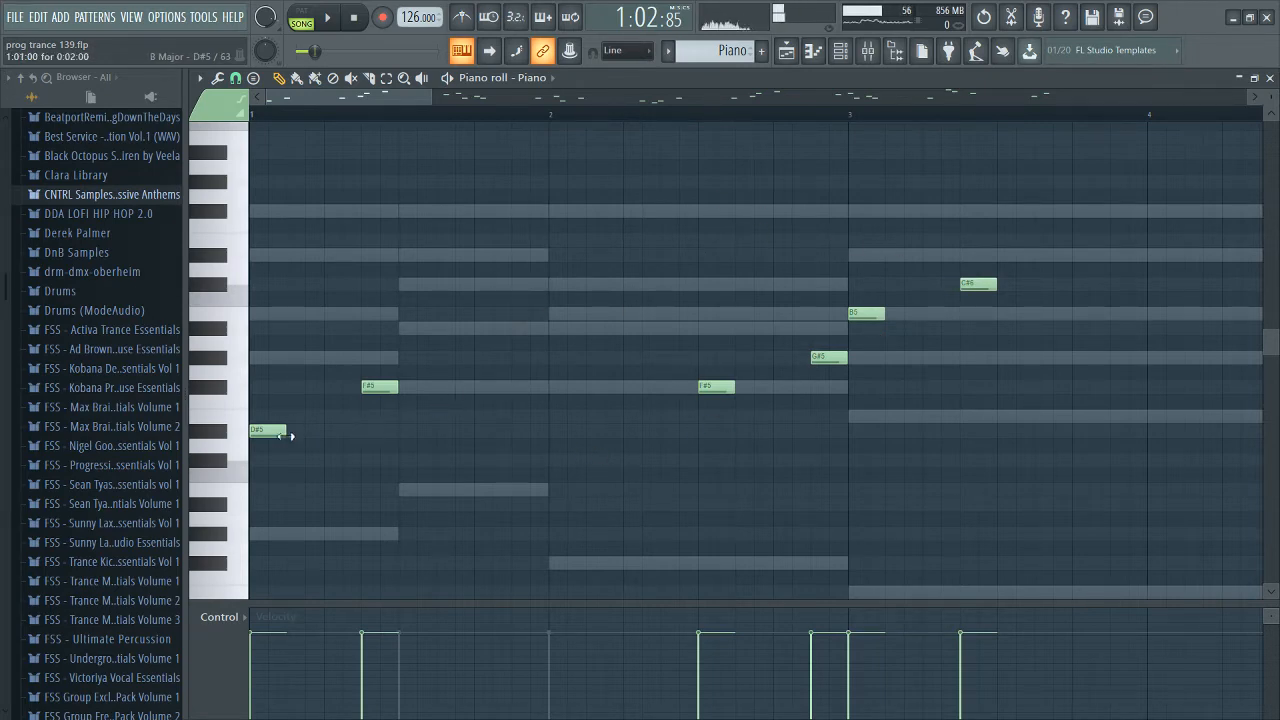
Step: Try extra melody notes on D#6 and F#6 over the first chord and delete them
left_click_drag(273, 268, 236, 251)
right_click(258, 259)
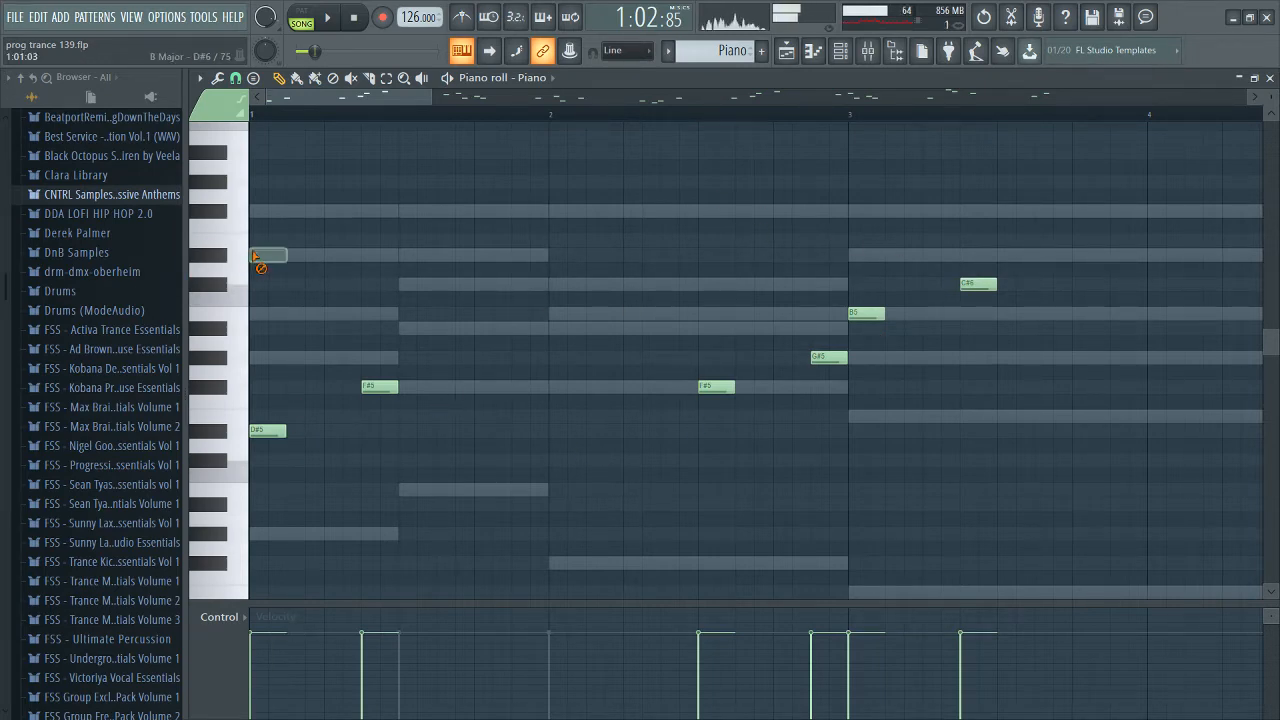
left_click(287, 257)
right_click(287, 259)
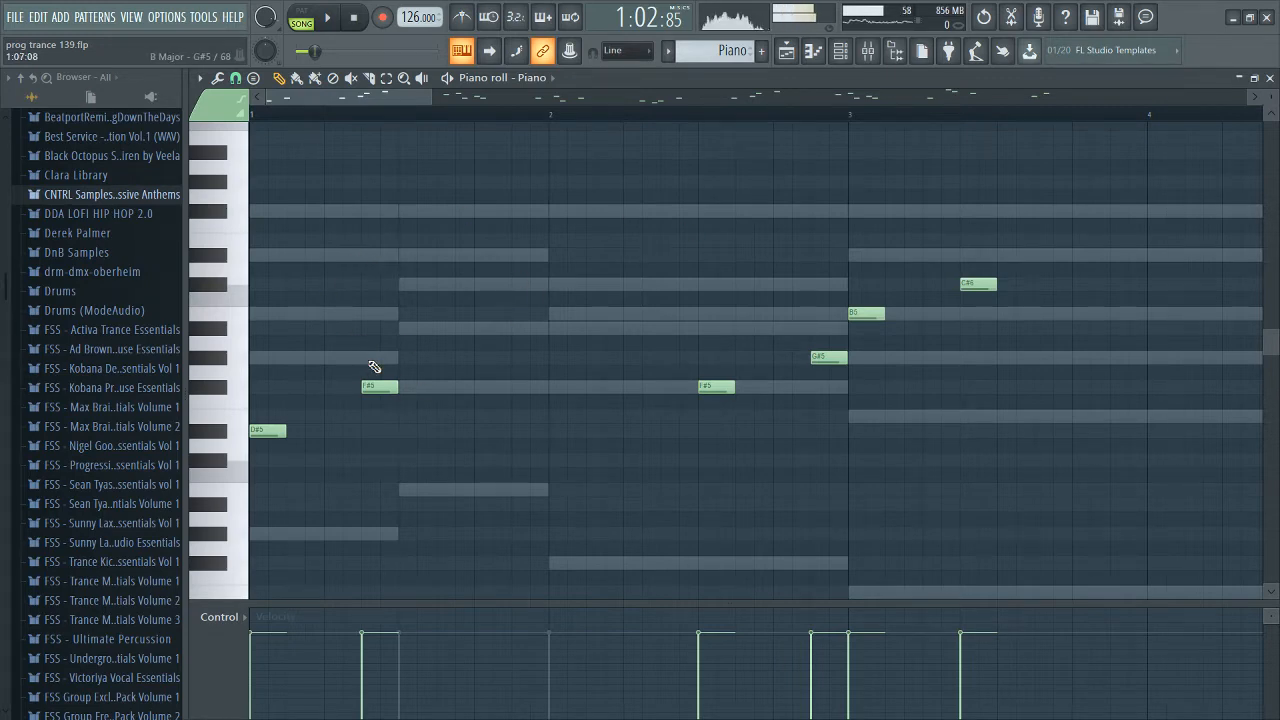
left_click(375, 212)
right_click(377, 212)
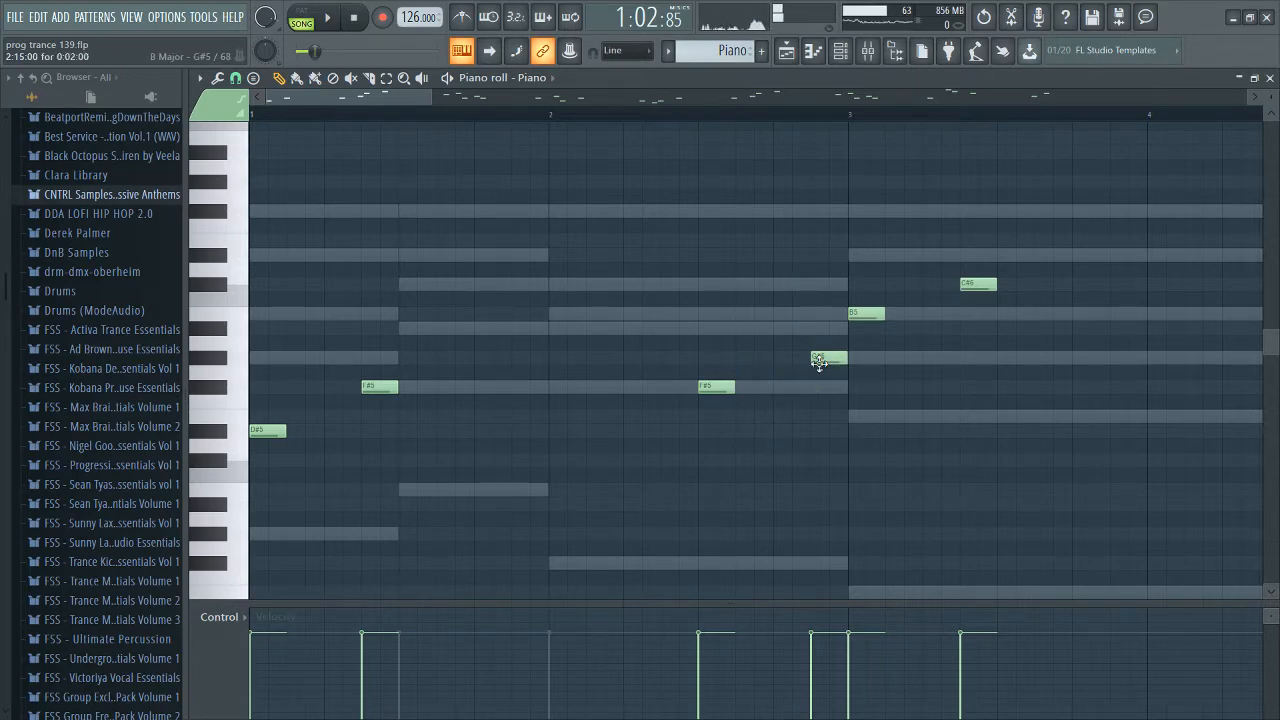
Step: Compare the rest of the piano melody with the ghosted chords, then re-examine its opening bars
scroll(829, 374, "down", 3)
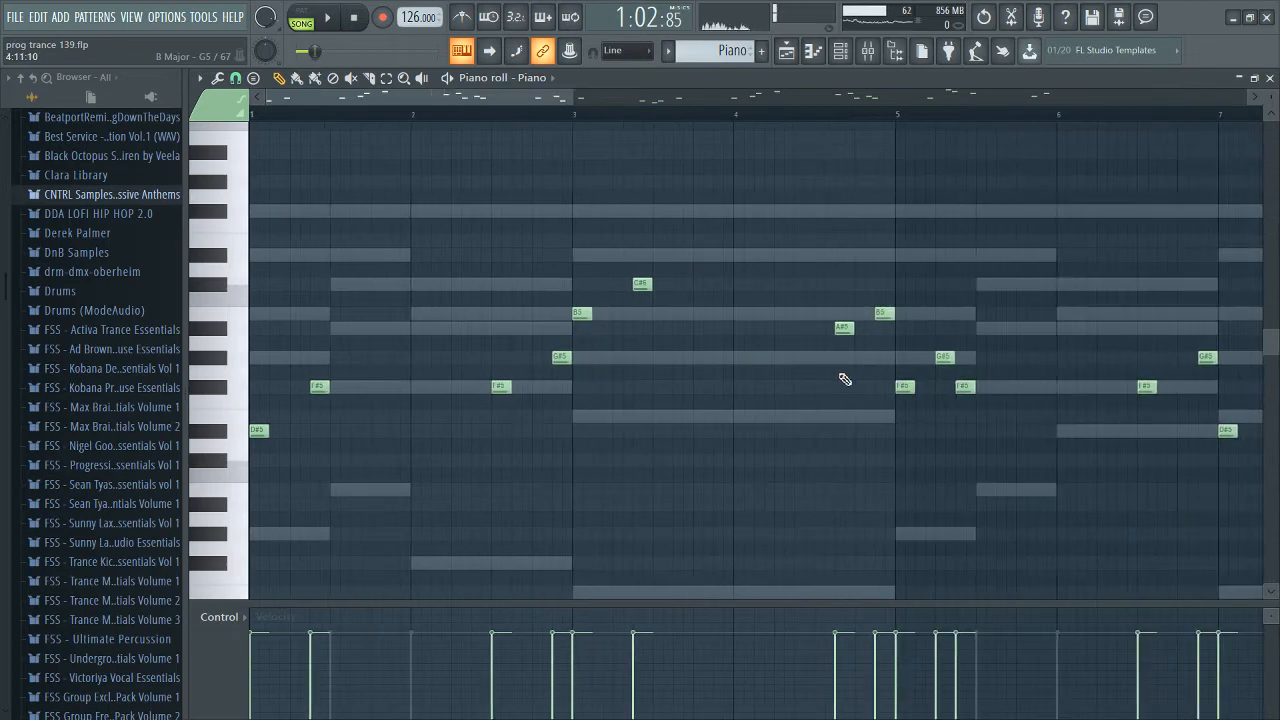
scroll(845, 379, "down", 4)
scroll(877, 356, "down", 2)
scroll(877, 350, "up", 3)
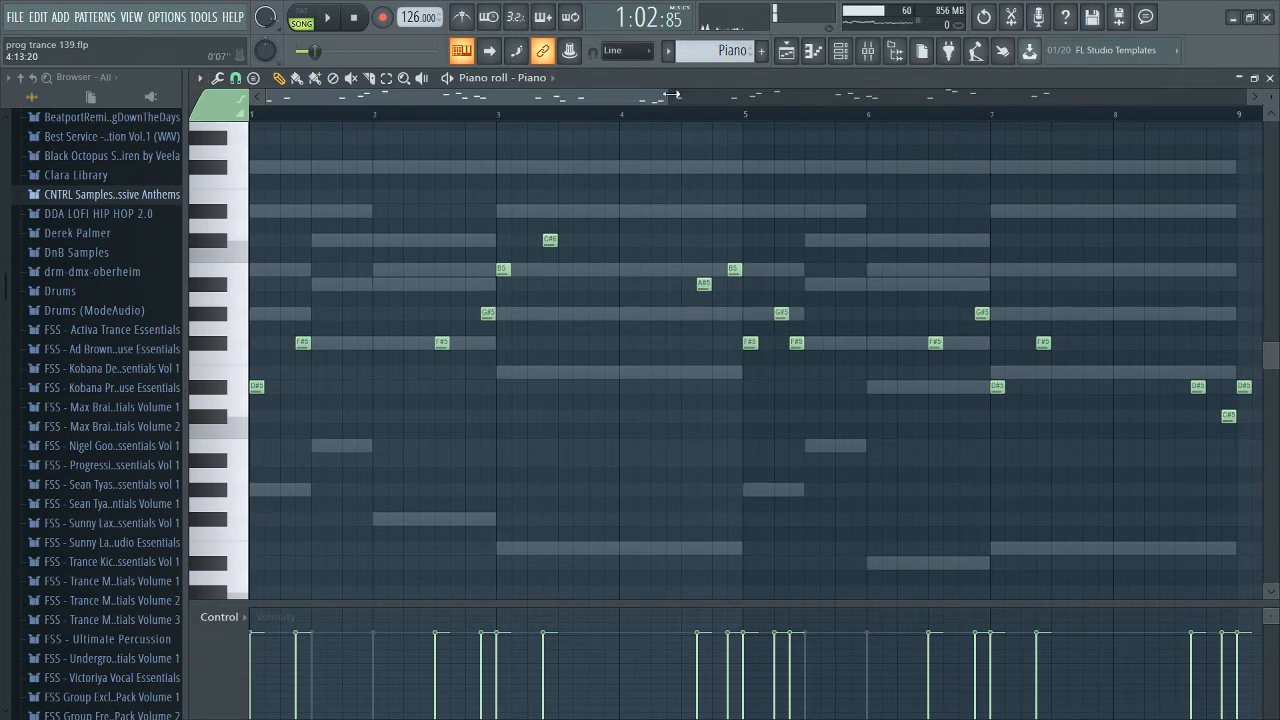
left_click_drag(670, 90, 394, 111)
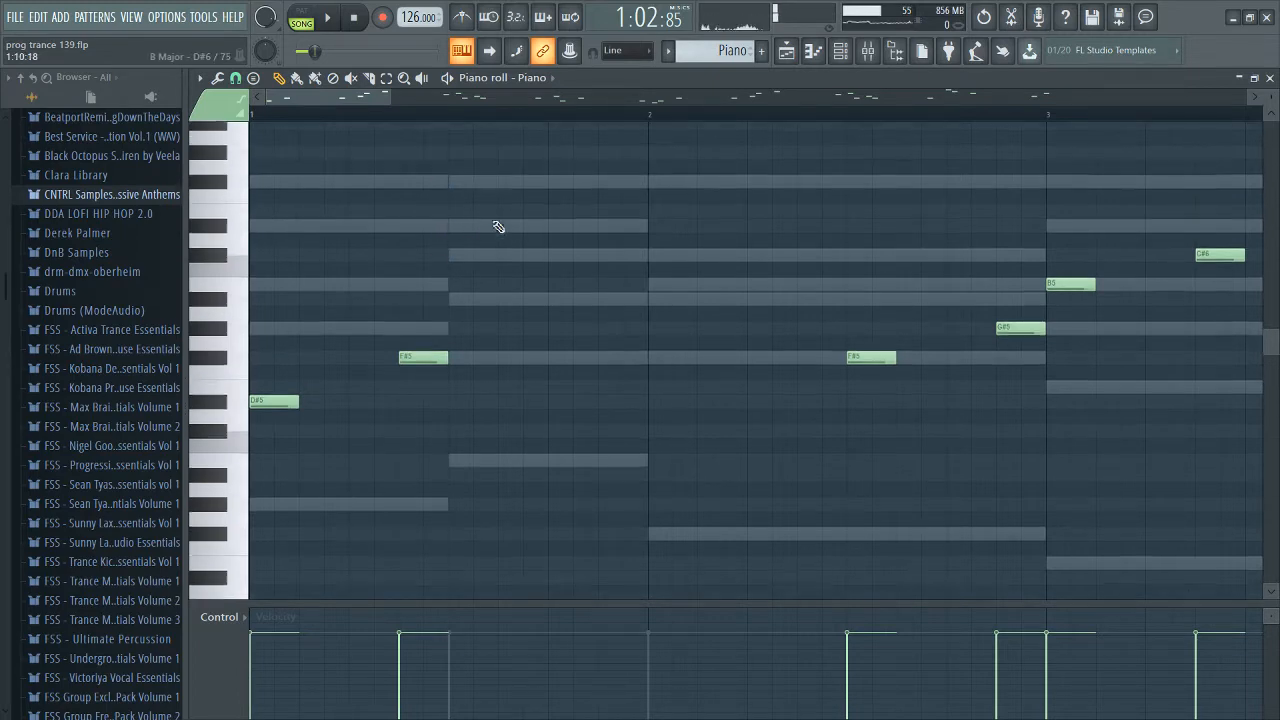
scroll(498, 227, "up", 2)
scroll(498, 227, "down", 2, "ctrl")
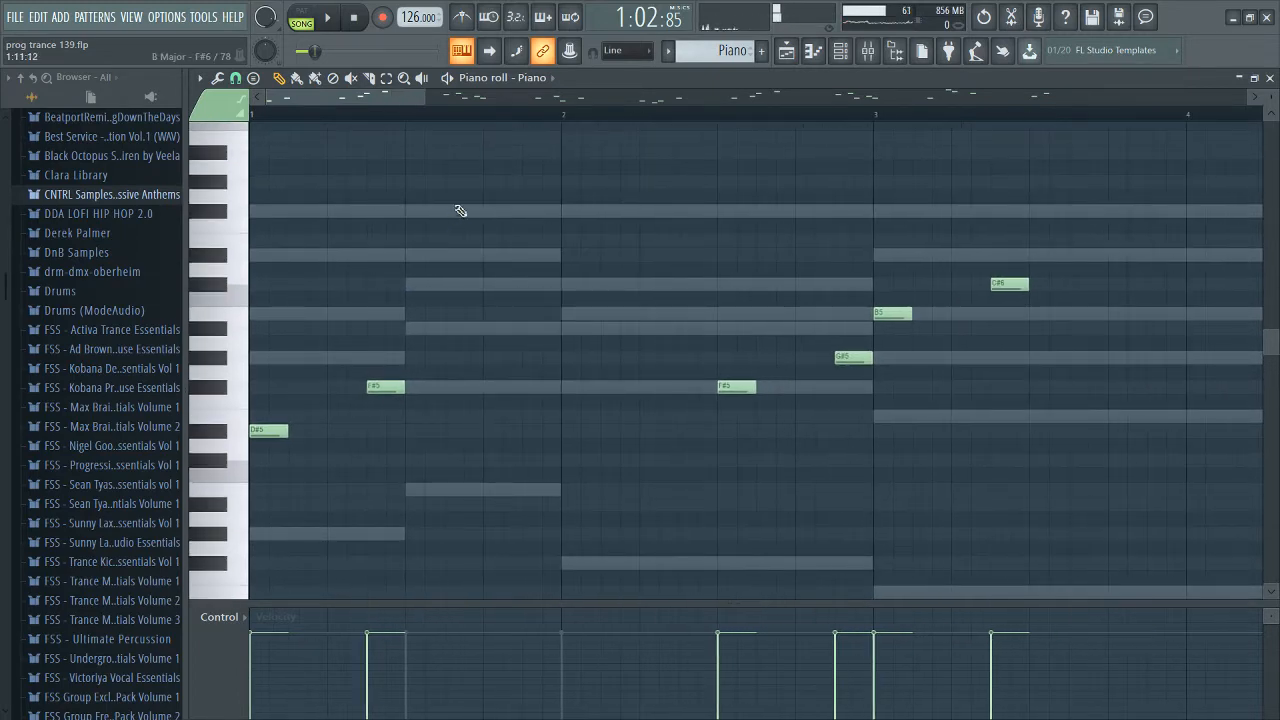
Step: Switch to the Sampler channel's notes, select all of them, and examine the chord voicings and bass notes
right_click(488, 257)
right_click(488, 257)
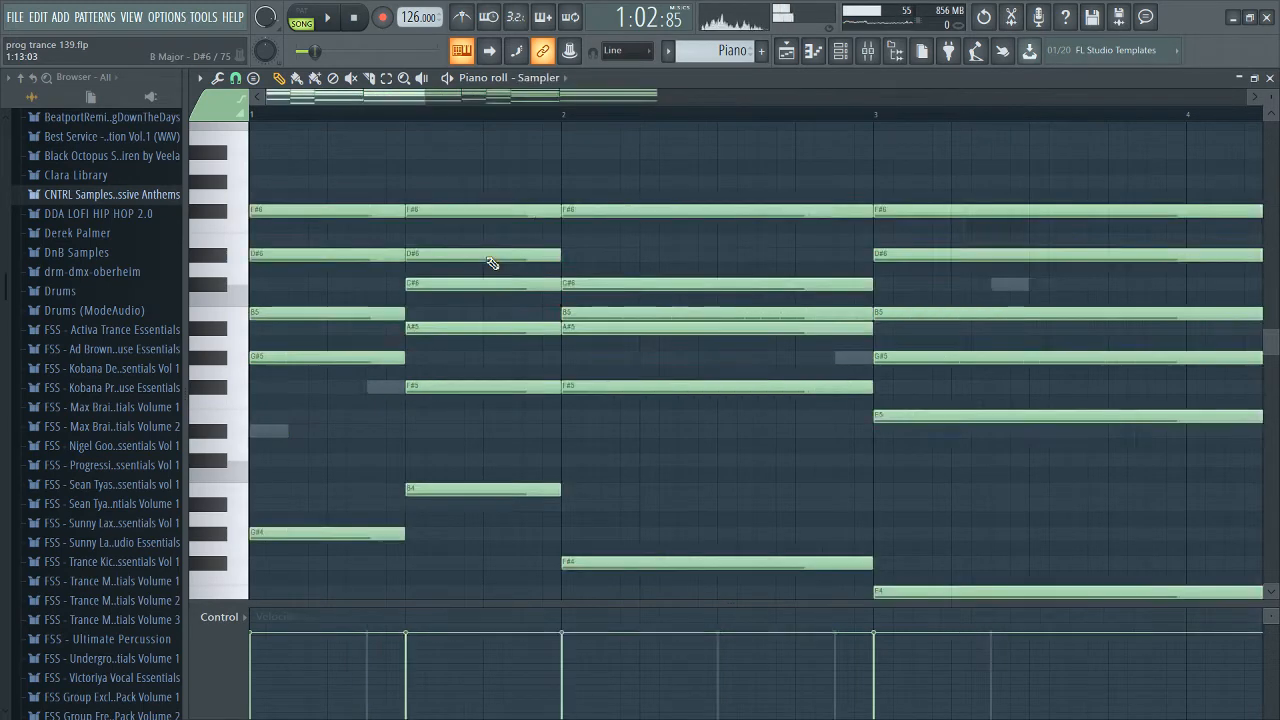
key("ctrl+a")
scroll(612, 340, "down", 5)
scroll(610, 340, "down", 2, "ctrl")
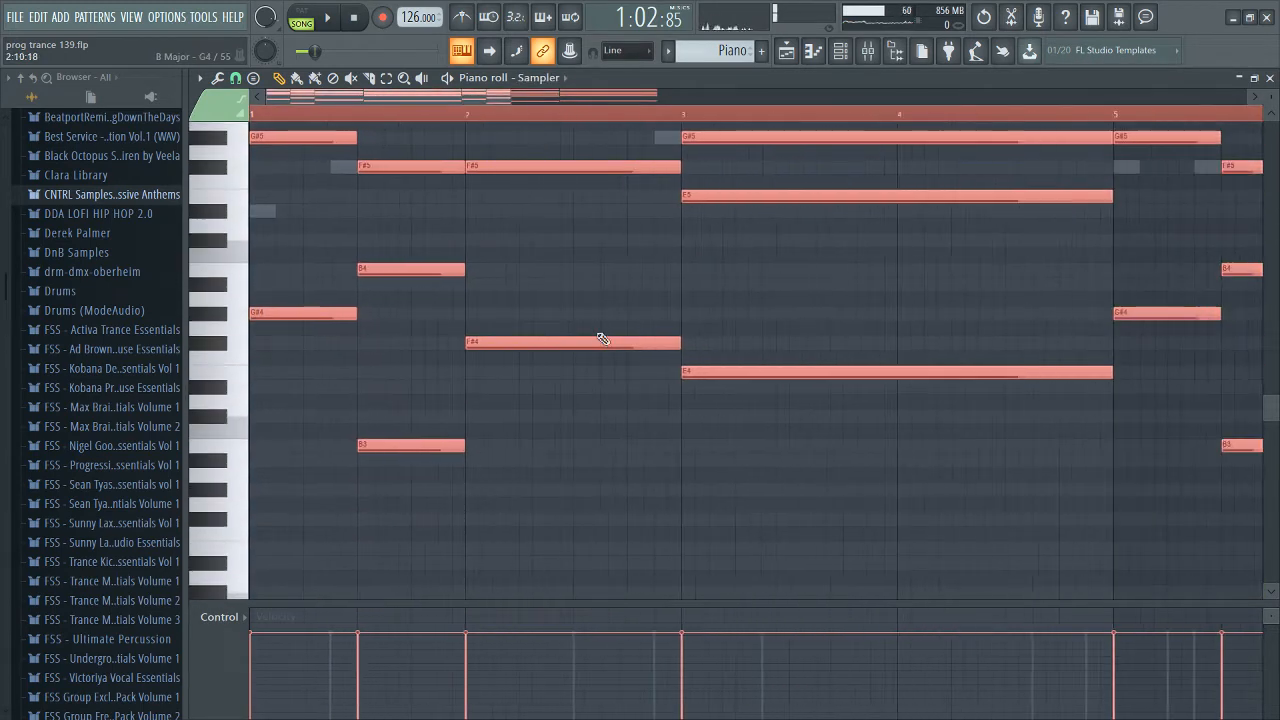
scroll(603, 338, "up", 6)
scroll(603, 338, "up", 2)
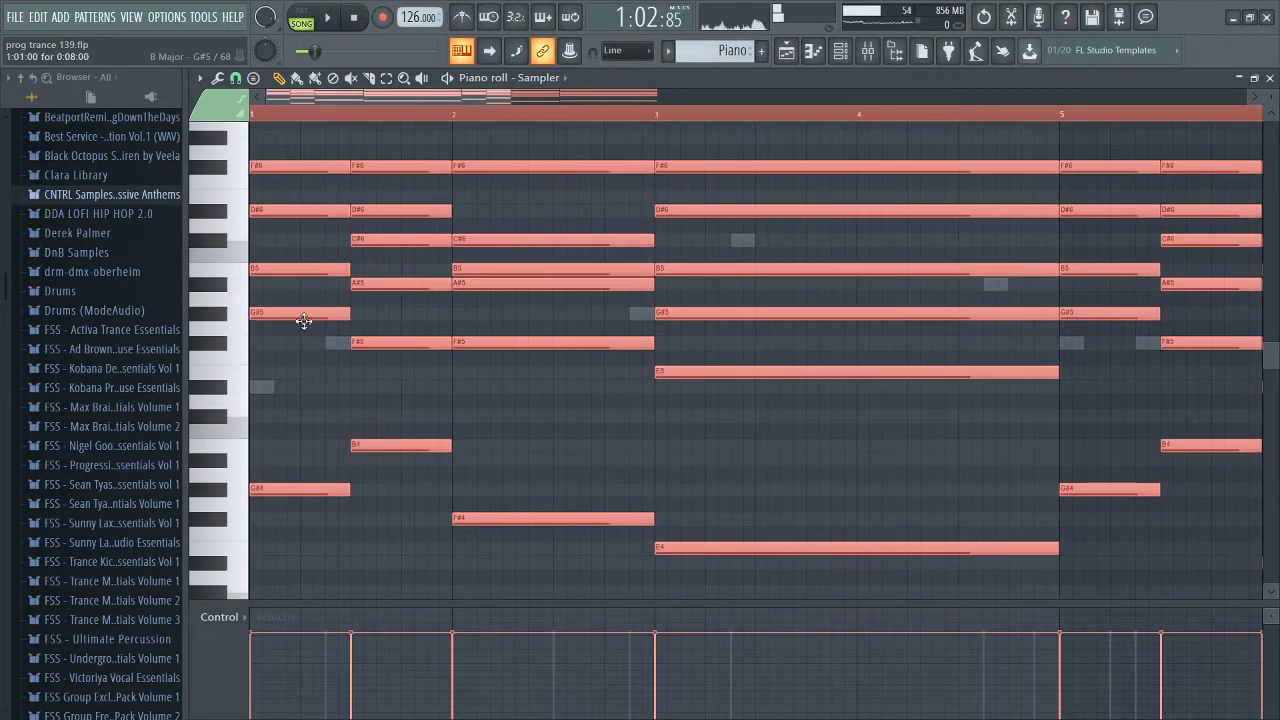
Step: Deselect the Sampler's notes and return to the Piano channel's melody over the ghosted chords
left_click(455, 311)
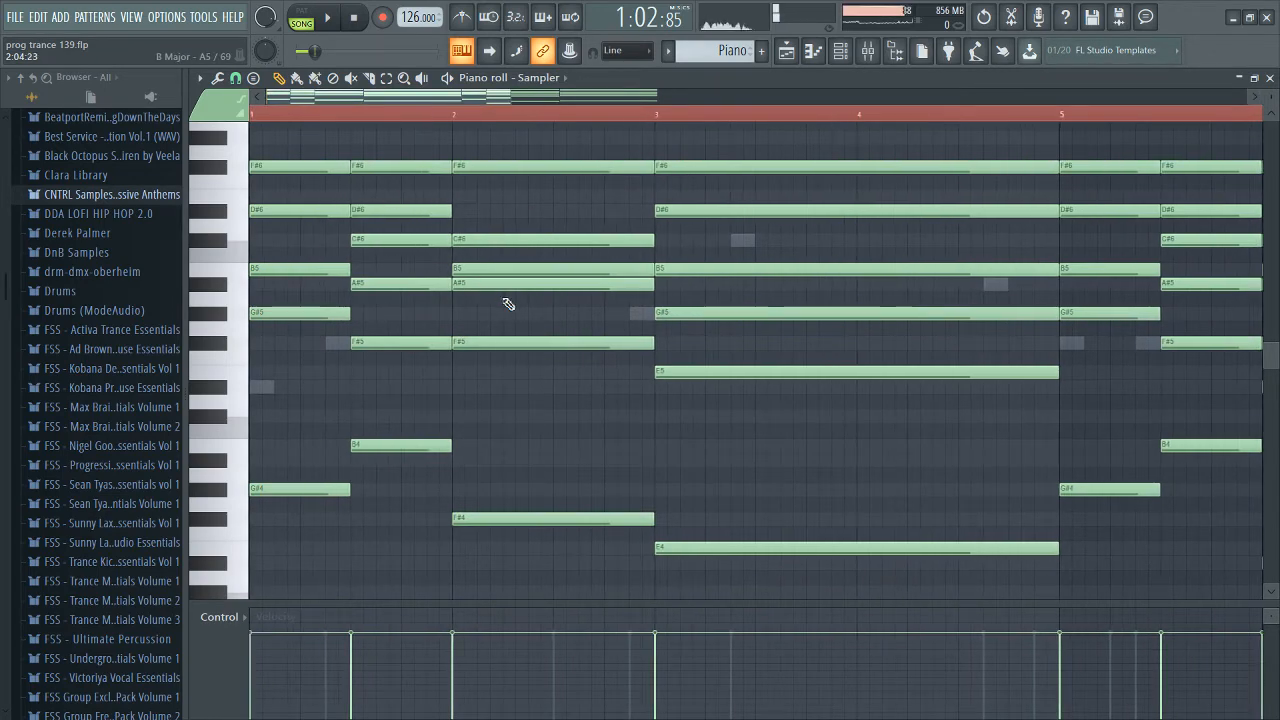
key("F6")
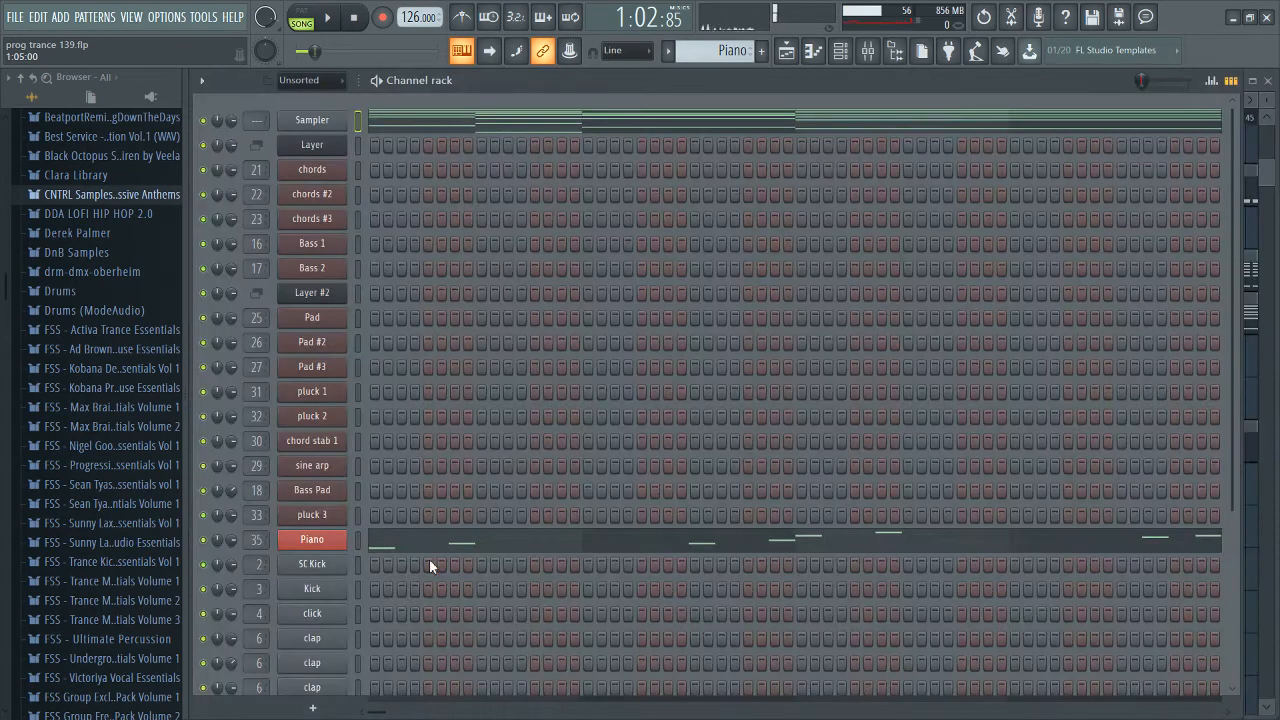
key("F7")
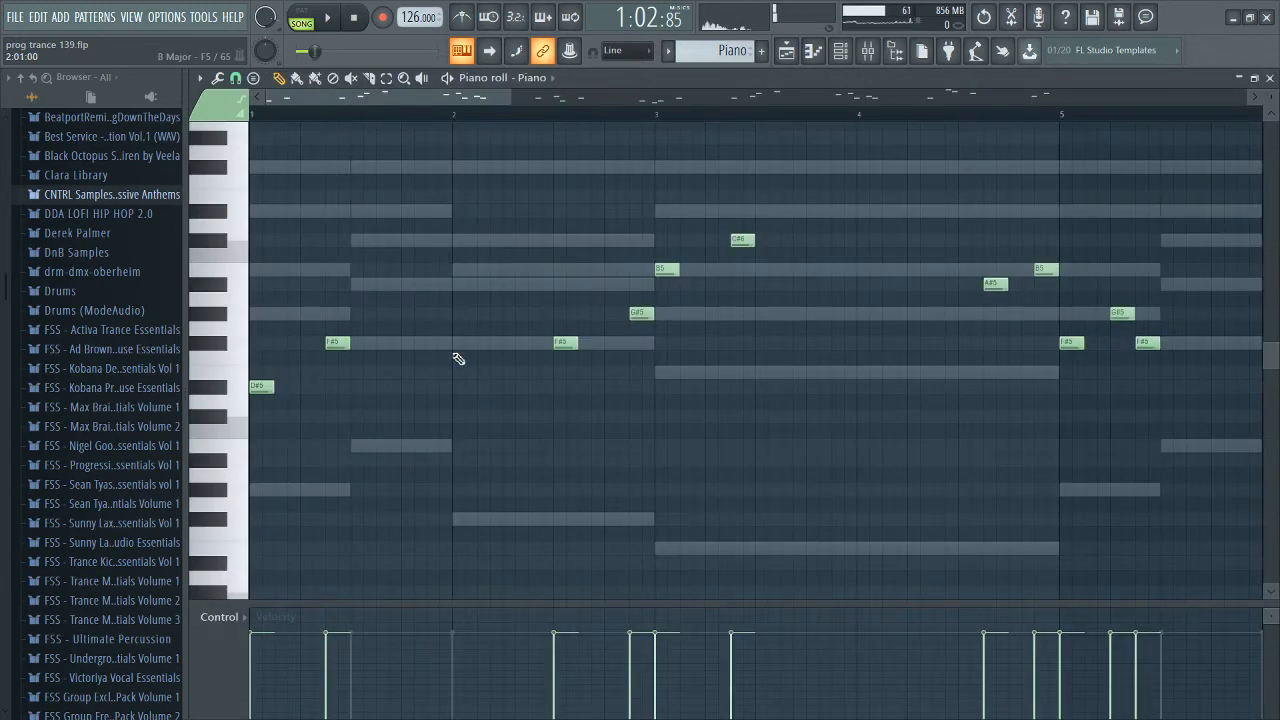
key("F6")
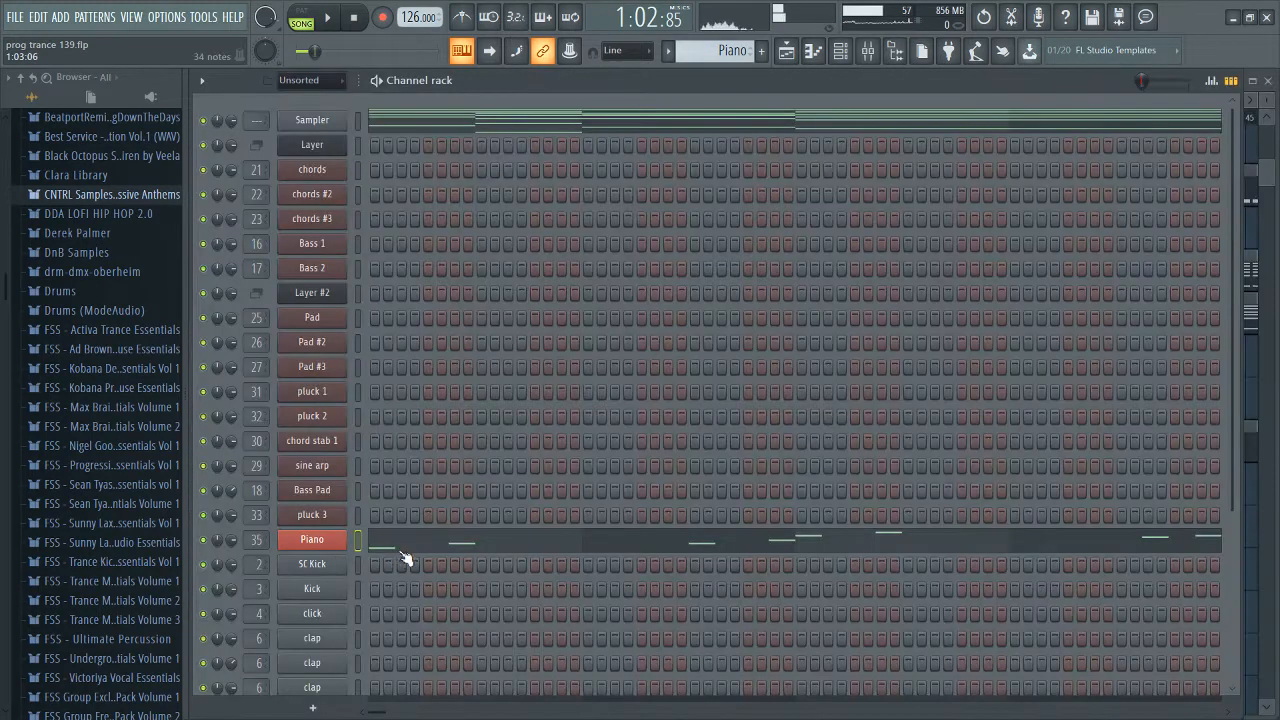
key("F7")
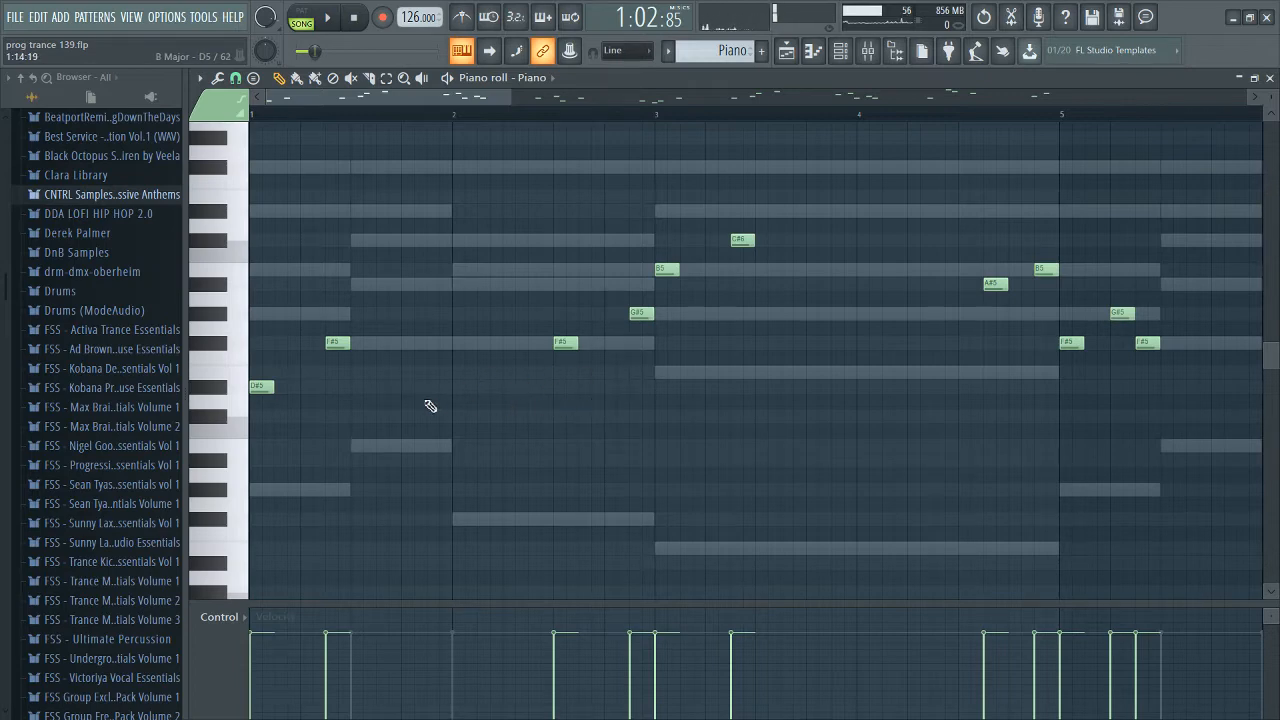
Step: Stack short B major scale notes D#5, E5, F#5, G#5, A#5, B5, C#6, D#6 and E6 at the end of bar 1
left_click(245, 406)
left_click(227, 413)
left_click_drag(443, 386, 443, 378)
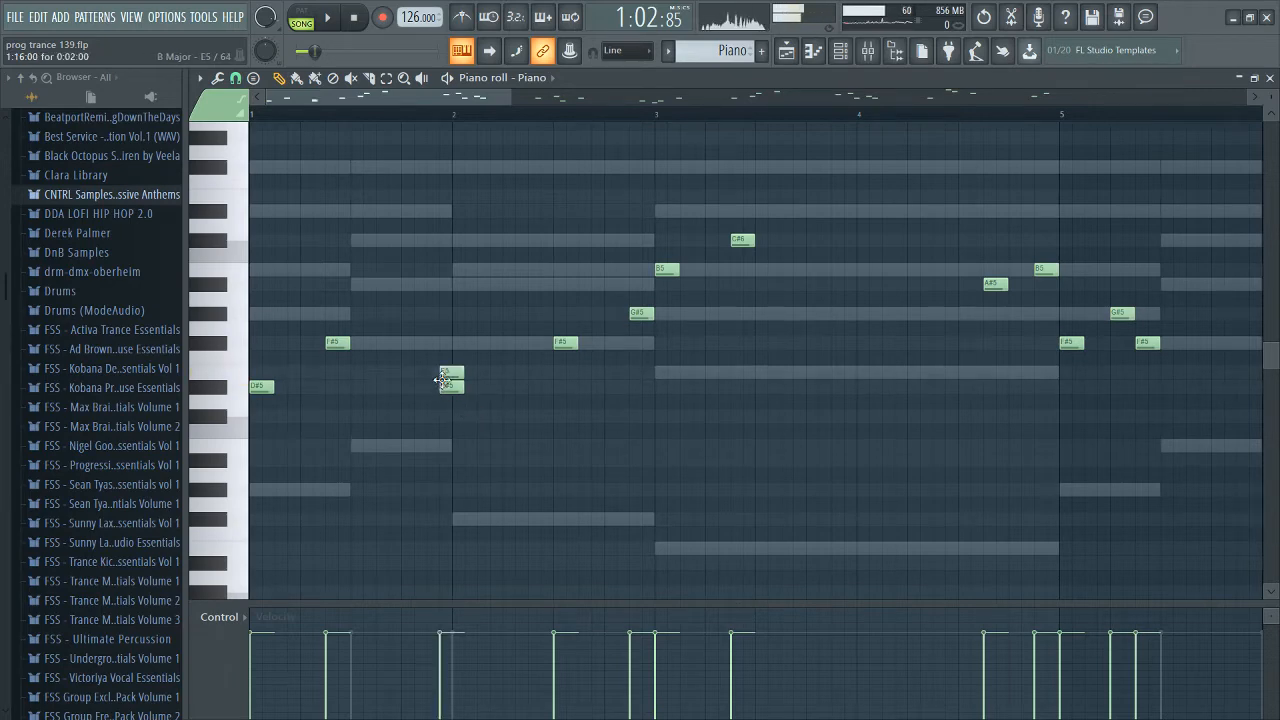
left_click(445, 342)
left_click(445, 313)
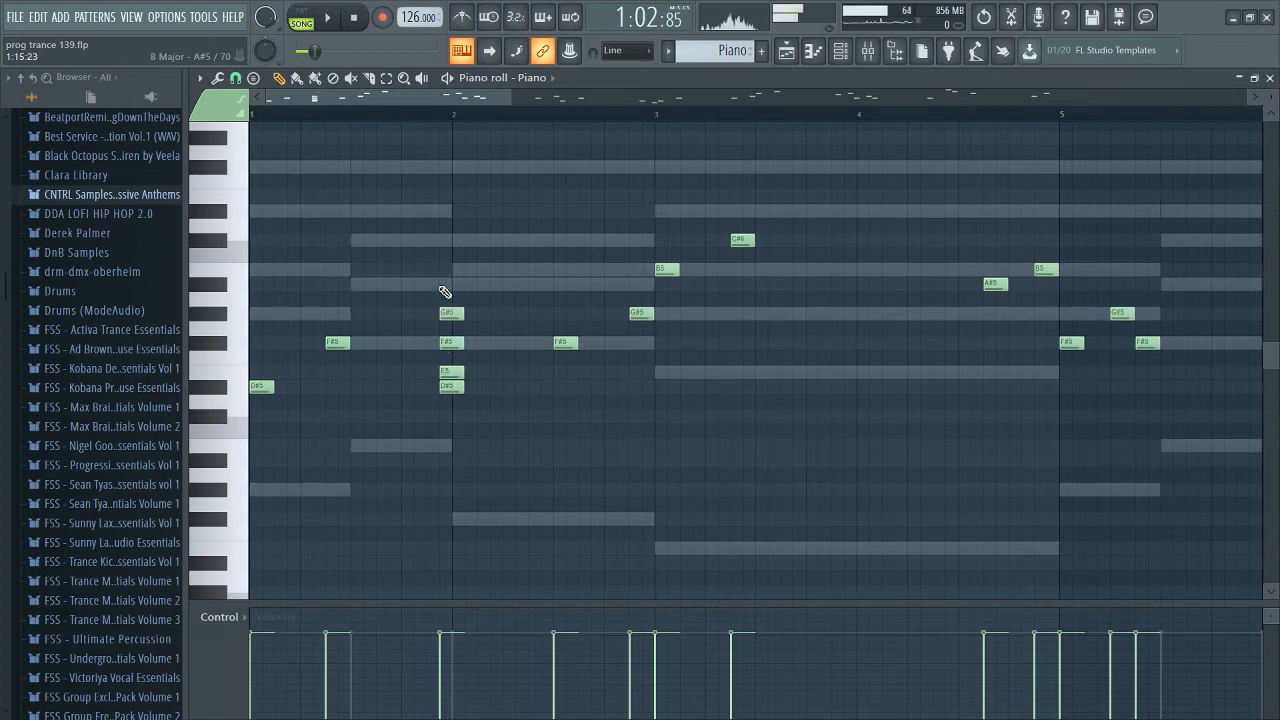
left_click(445, 283)
left_click(445, 269)
left_click(445, 239)
left_click(445, 210)
left_click(441, 195)
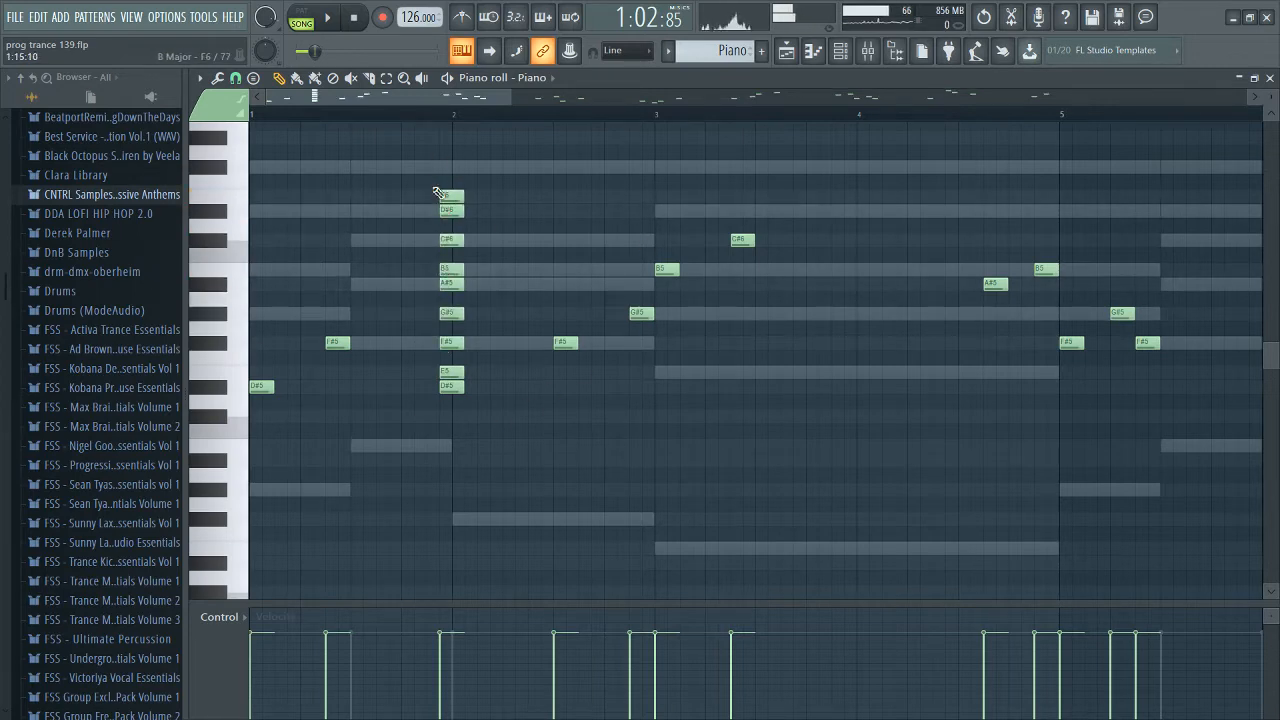
Step: Extend the note stack with C#5 and F#6, and select the whole stack
left_click_drag(446, 164, 471, 200)
left_click(443, 418)
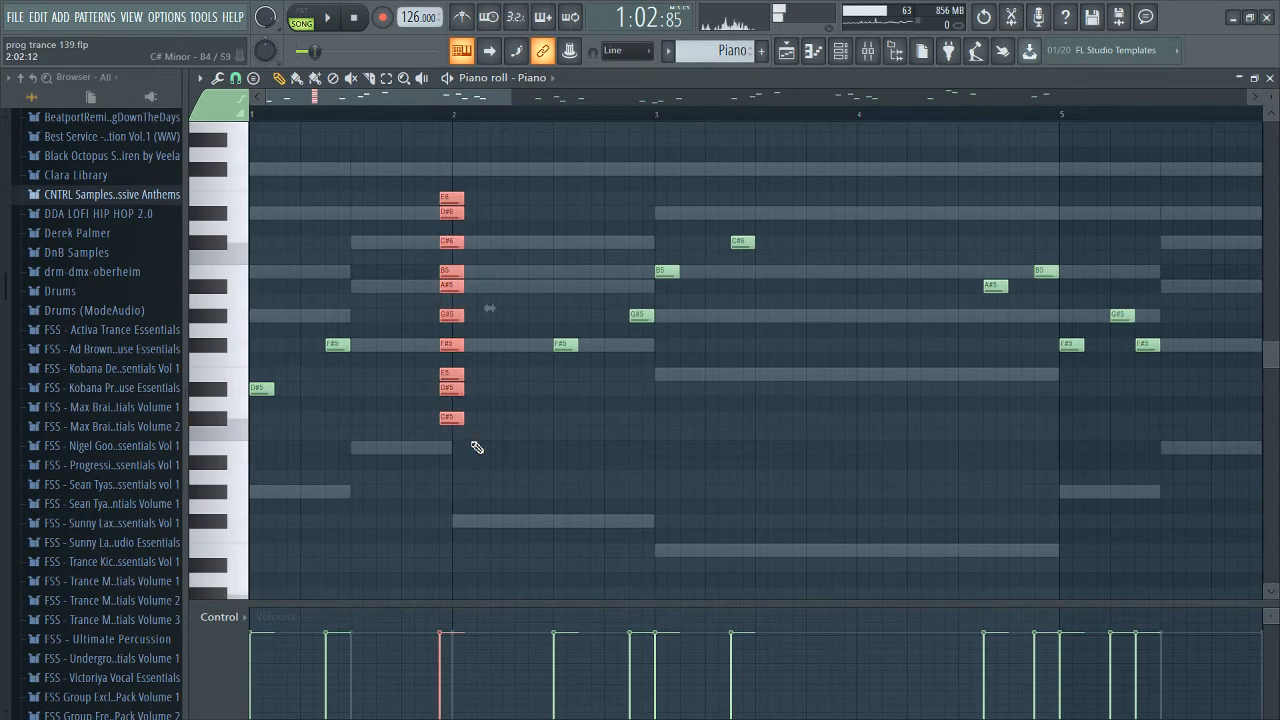
left_click(444, 167)
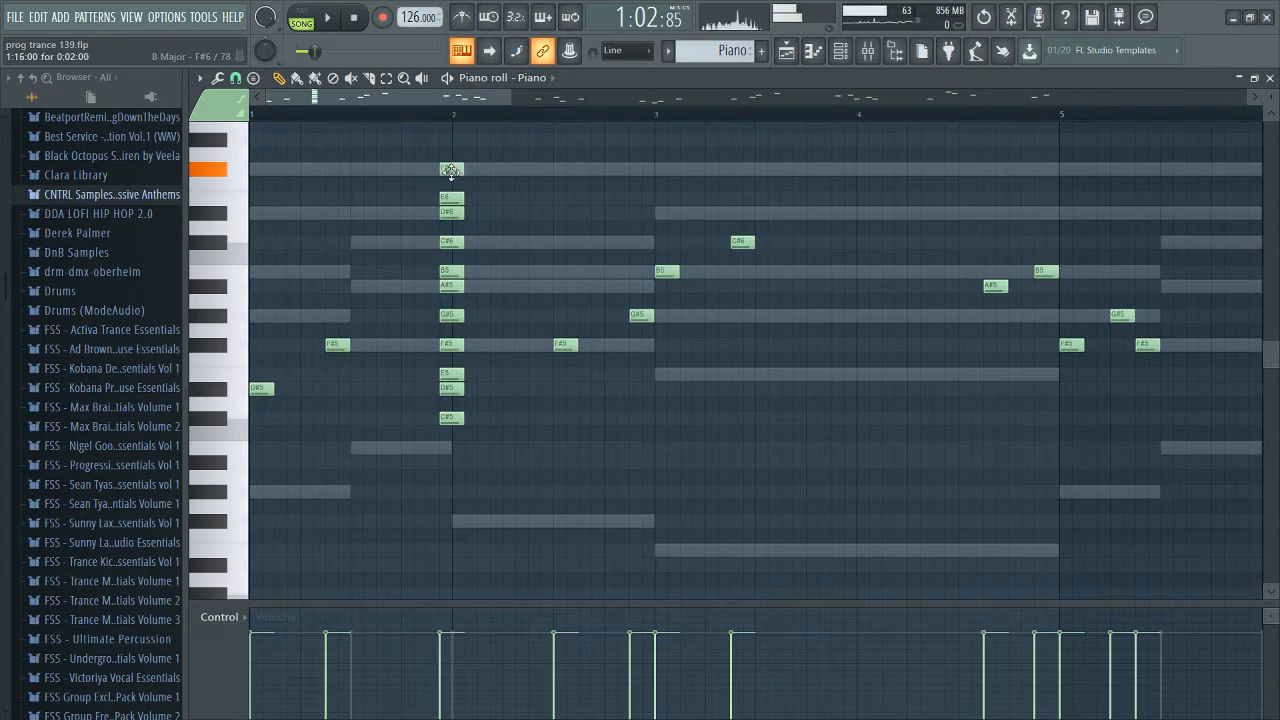
left_click_drag(441, 150, 466, 428)
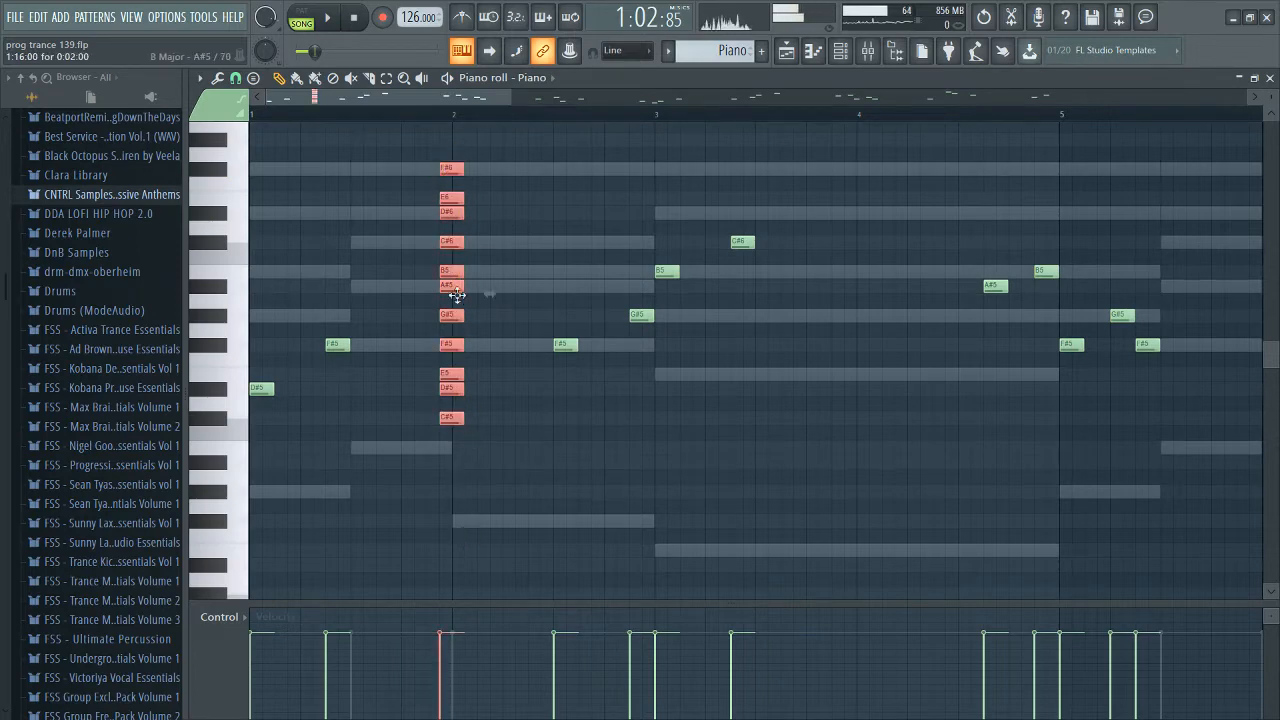
Step: Remove E6 and E5 from the stack and shift the remaining notes into the start of bar 2
right_click(456, 197)
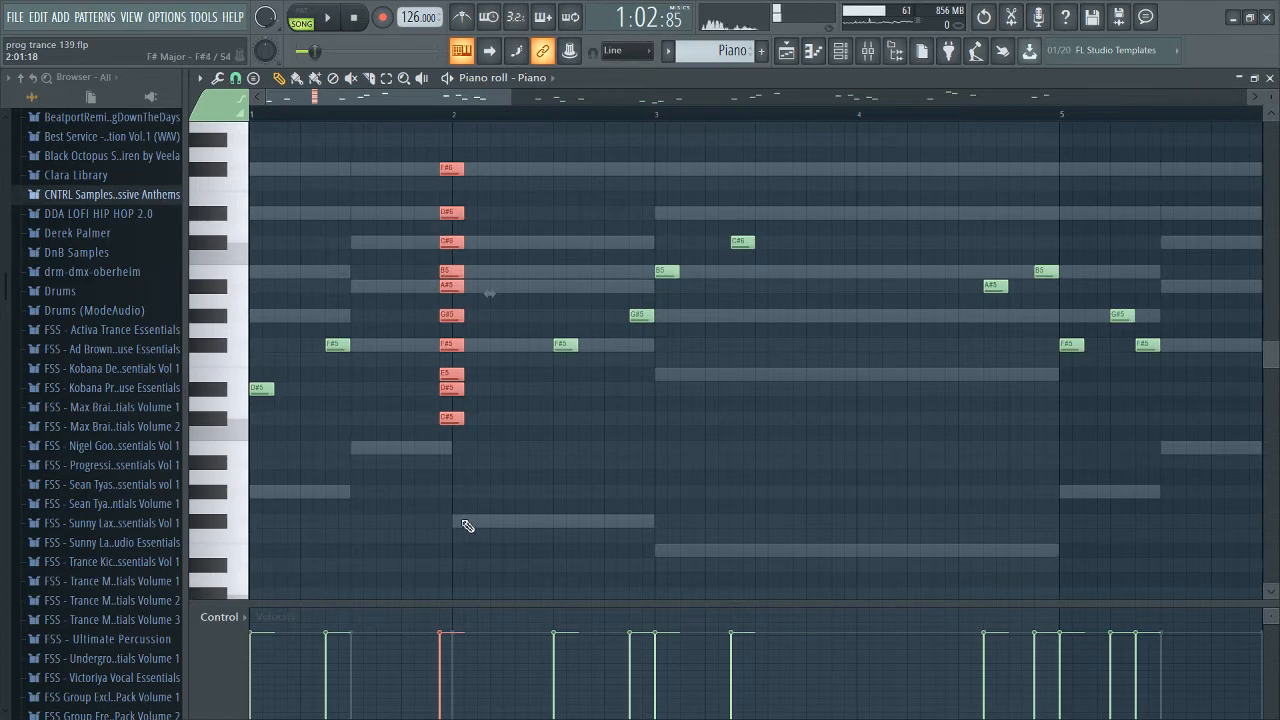
right_click(451, 374)
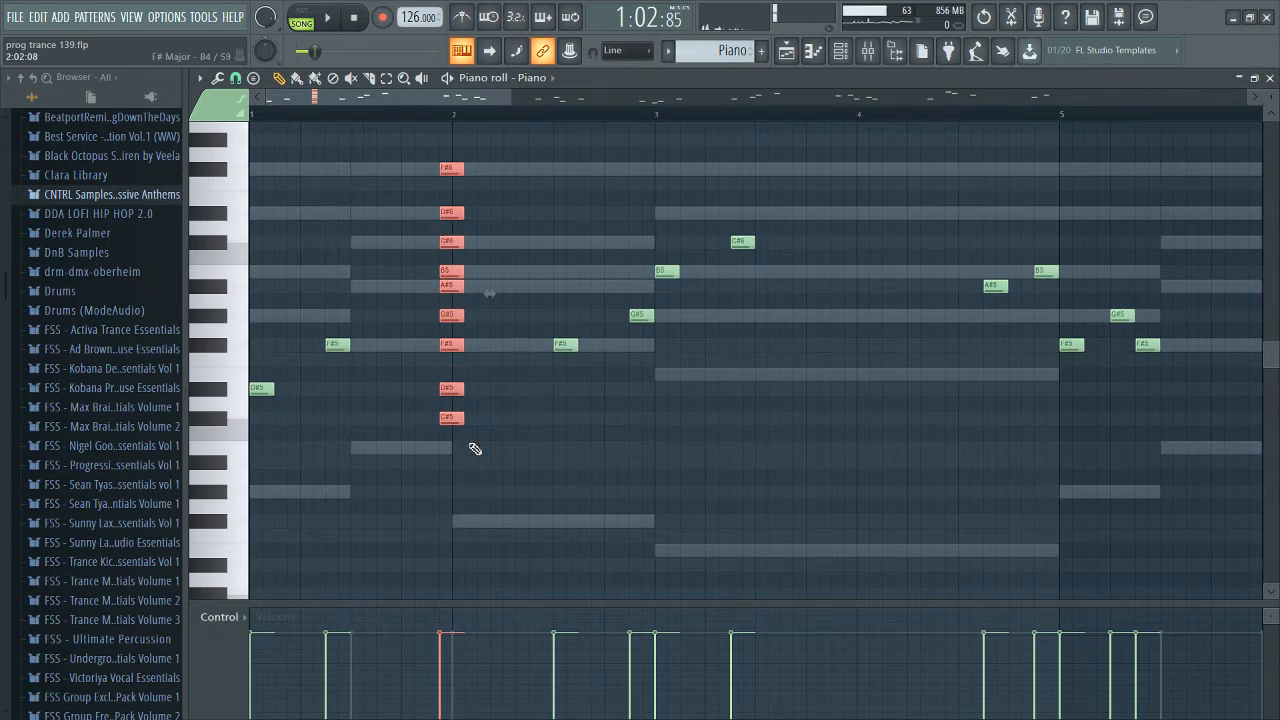
left_click_drag(452, 418, 490, 418)
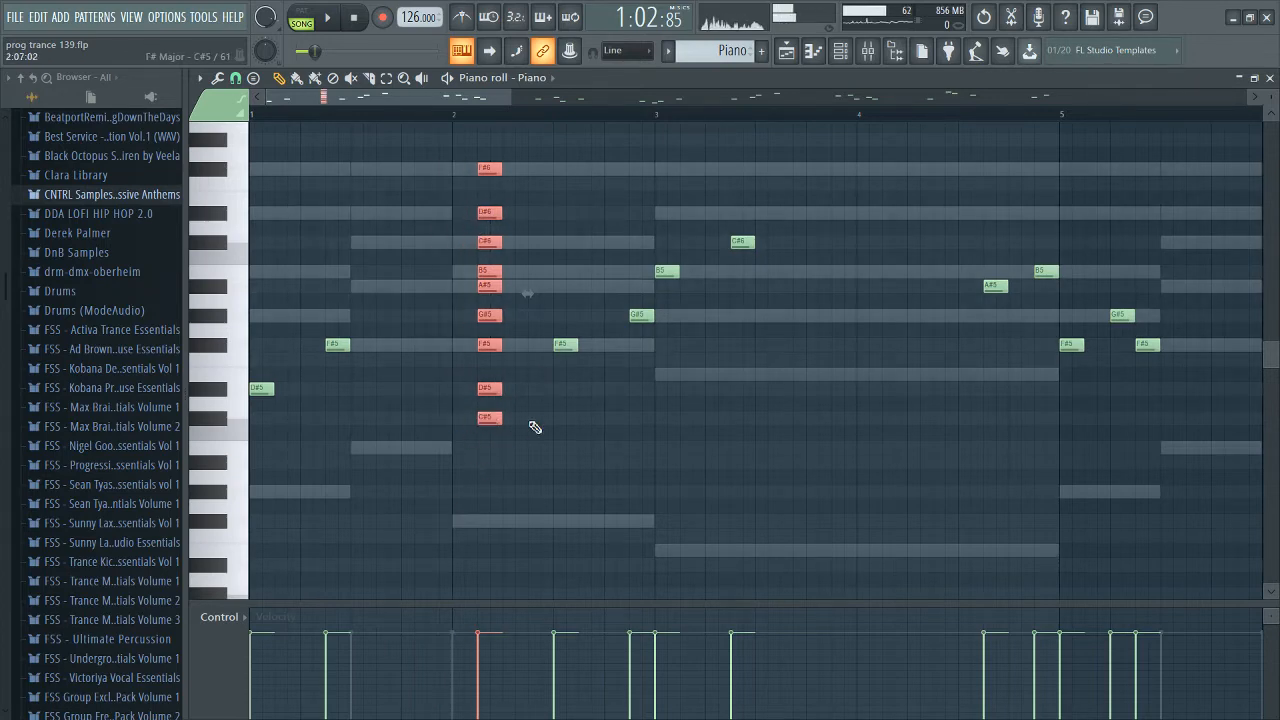
Step: Delete the stacked scale notes and examine the whole piano melody against the ghosted chords
scroll(535, 427, "down", 5)
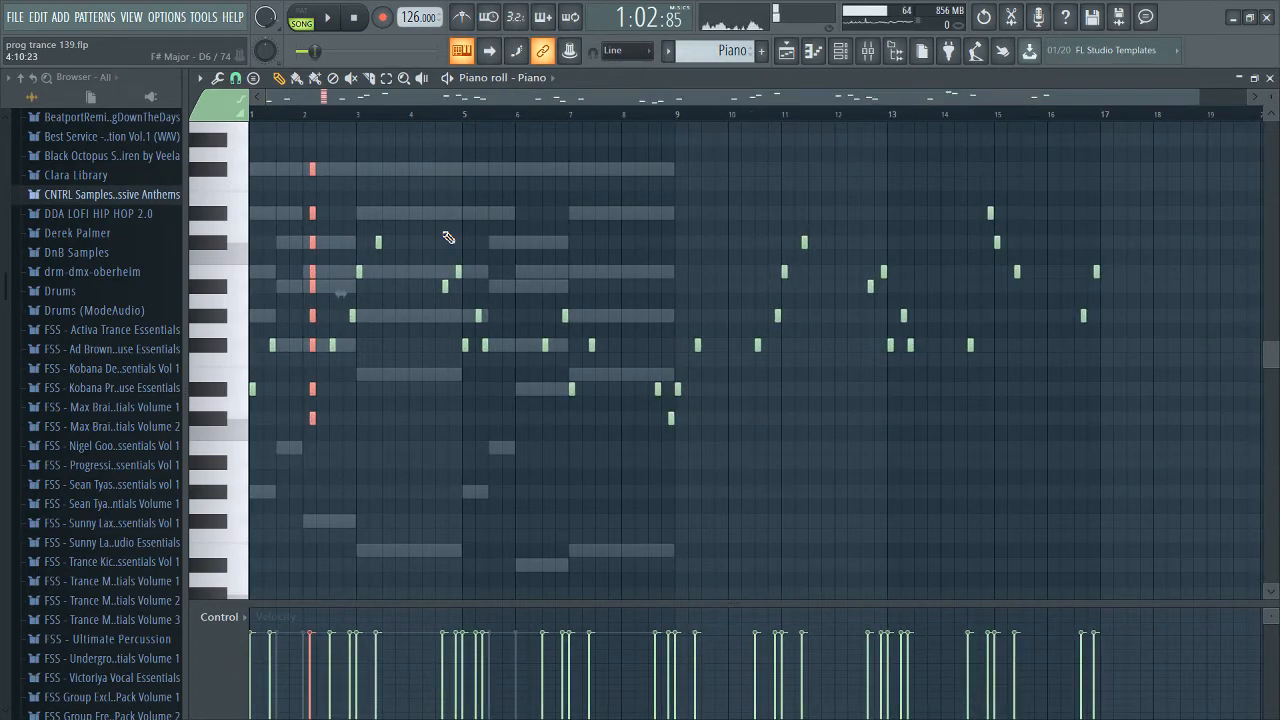
scroll(450, 360, "up", 5)
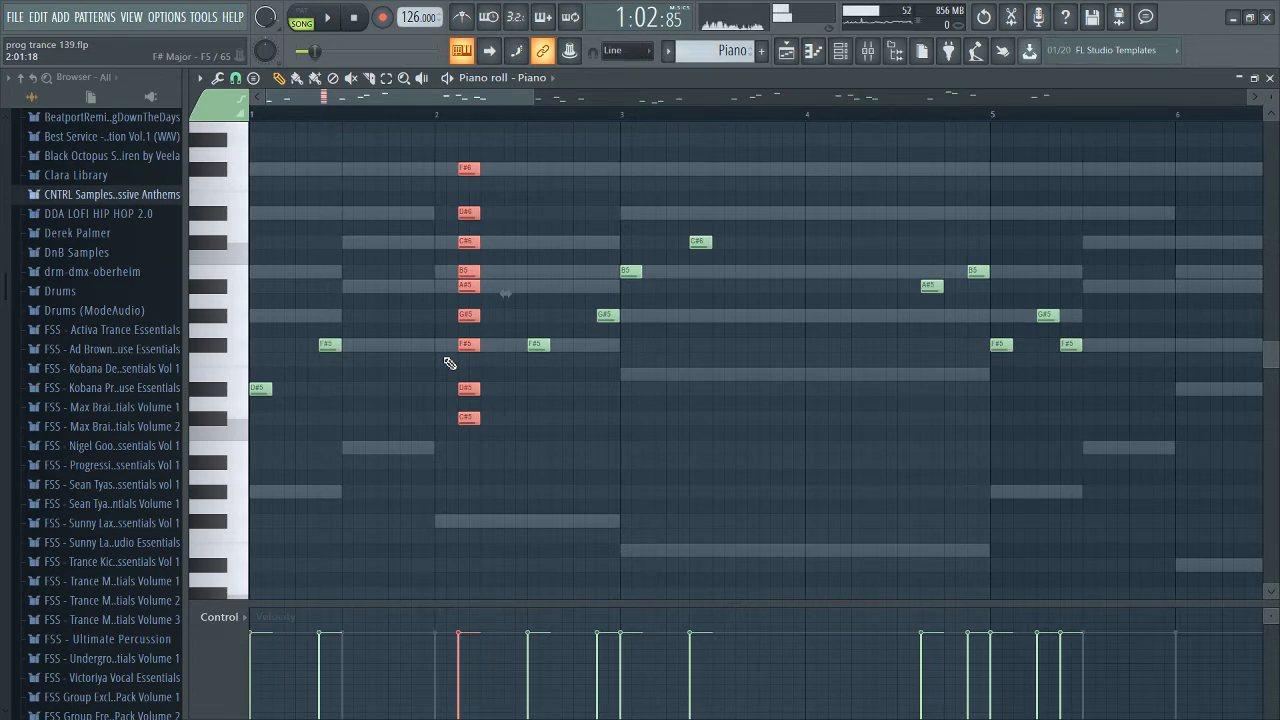
key("Delete")
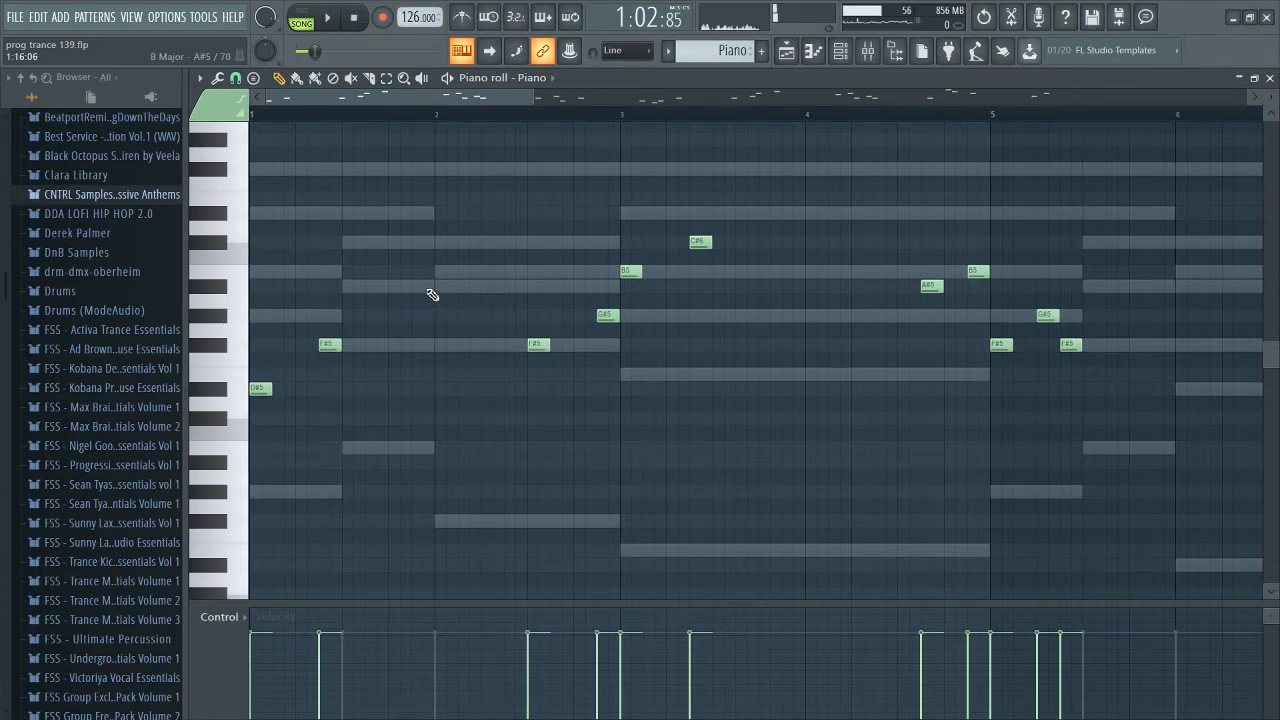
scroll(466, 380, "down", 3, "ctrl")
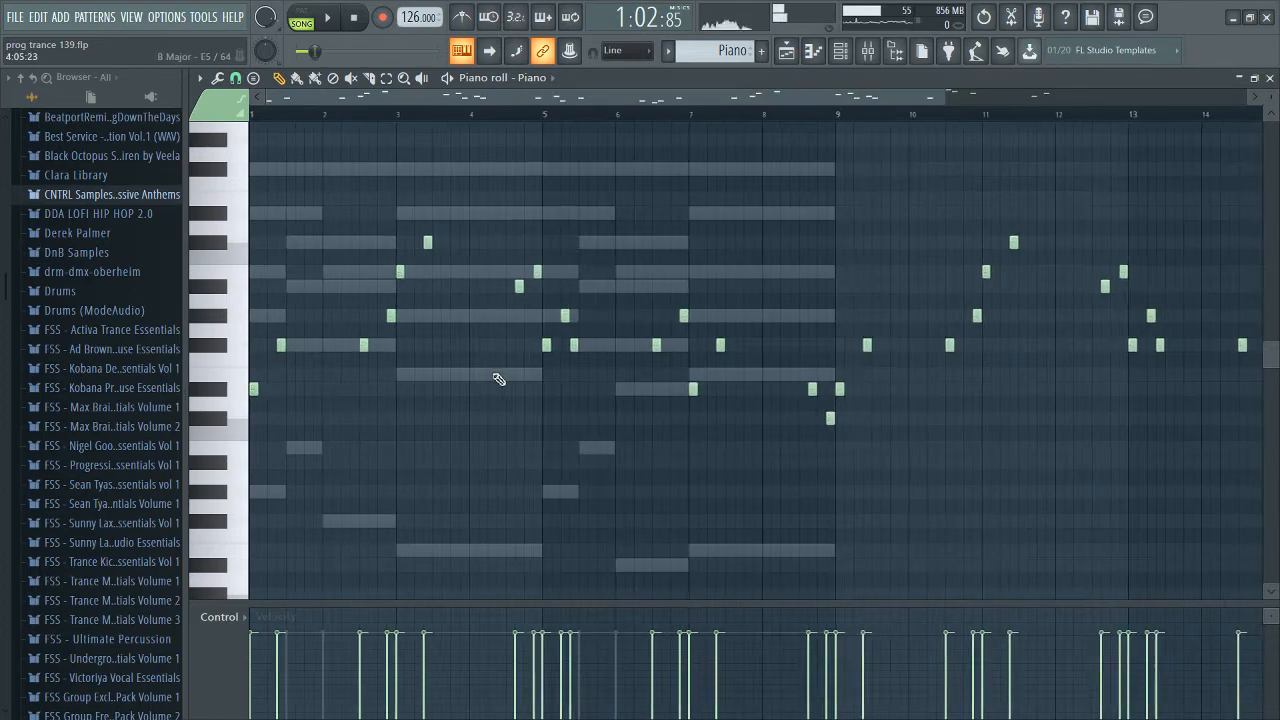
scroll(466, 380, "down", 2, "ctrl")
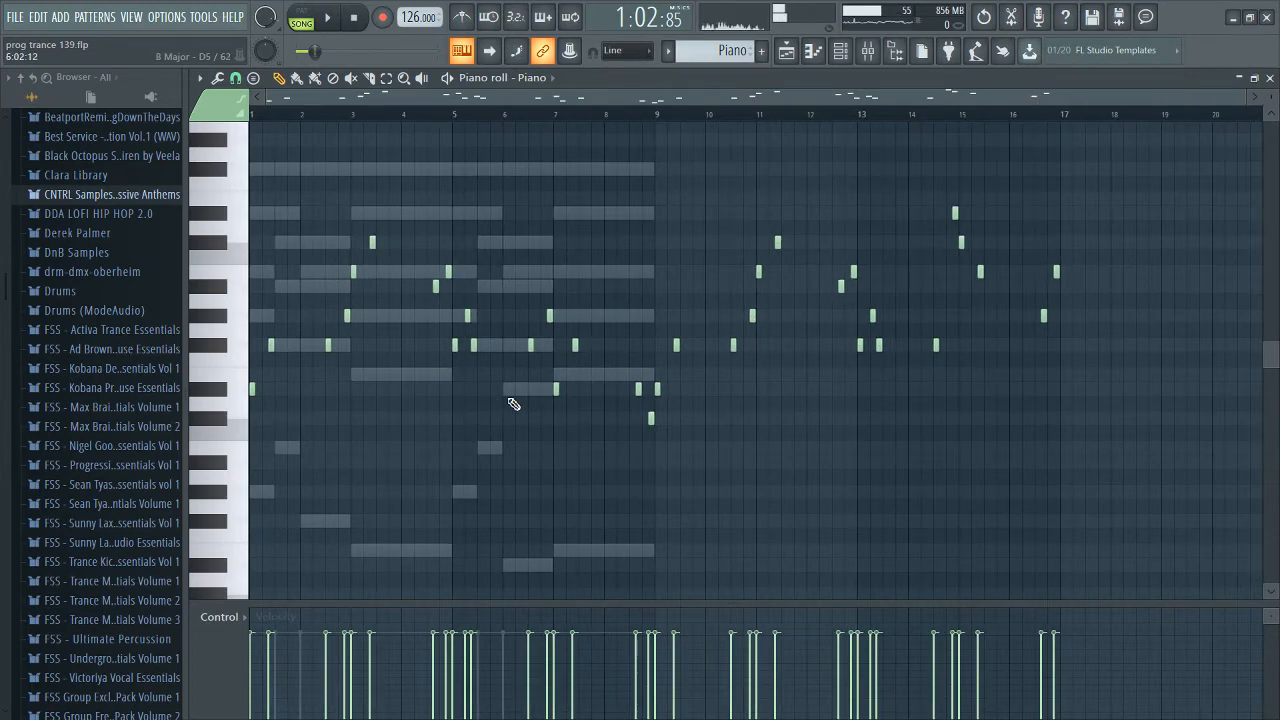
Step: Paste the piano melody into the Sampler channel in place of its chords
key("F6")
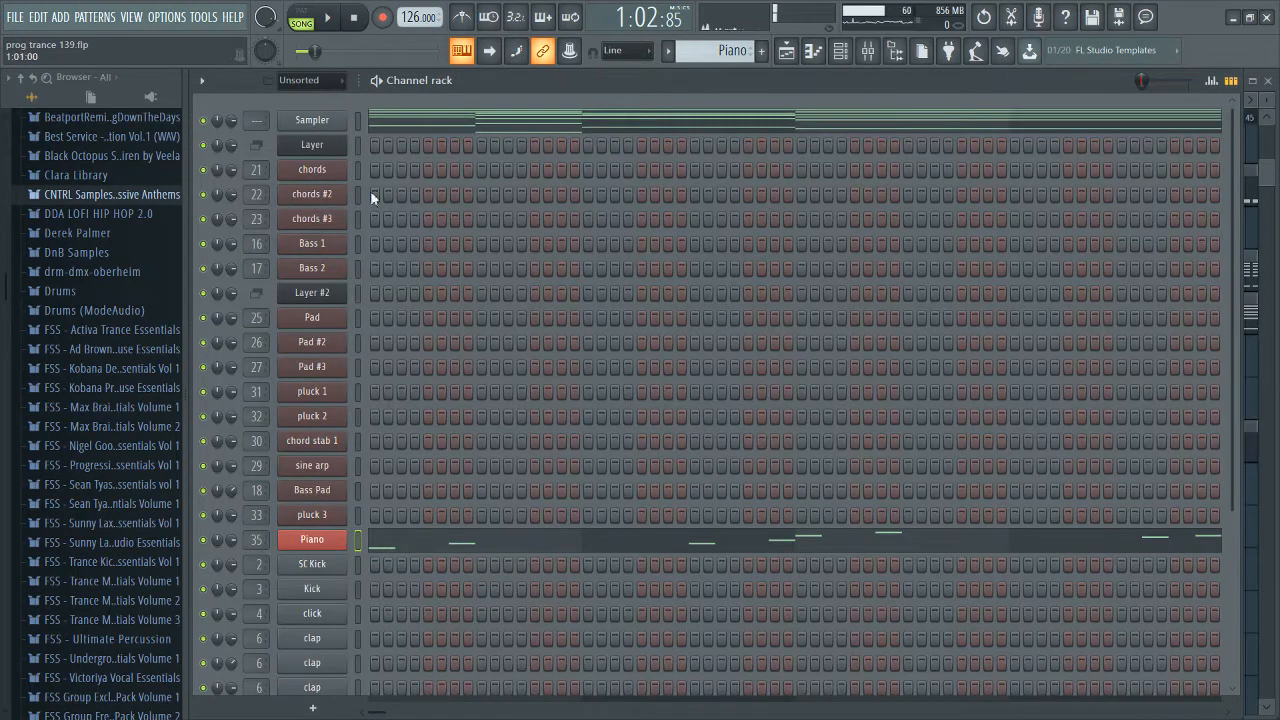
left_click(350, 122)
key("ctrl+v")
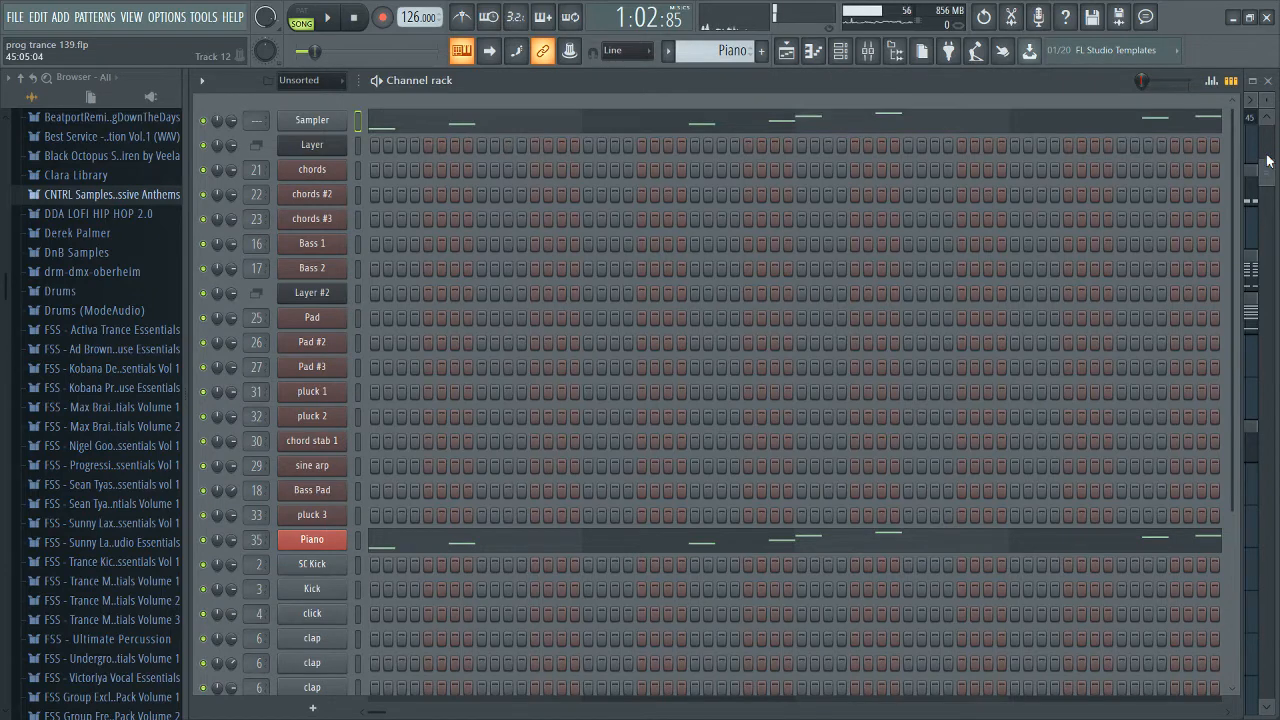
Step: Reopen the Piano channel's notes, examine the full melody without ghosted chords, and close the piano roll
left_click(673, 542)
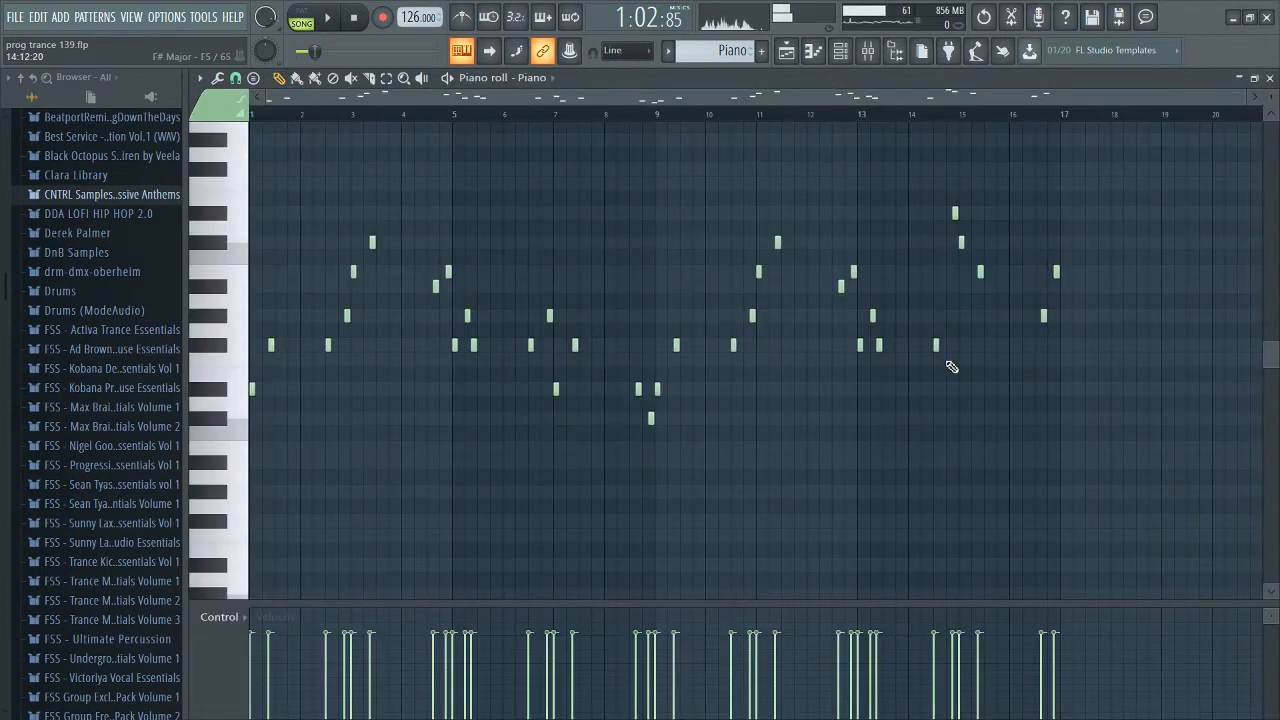
scroll(337, 400, "down", 1)
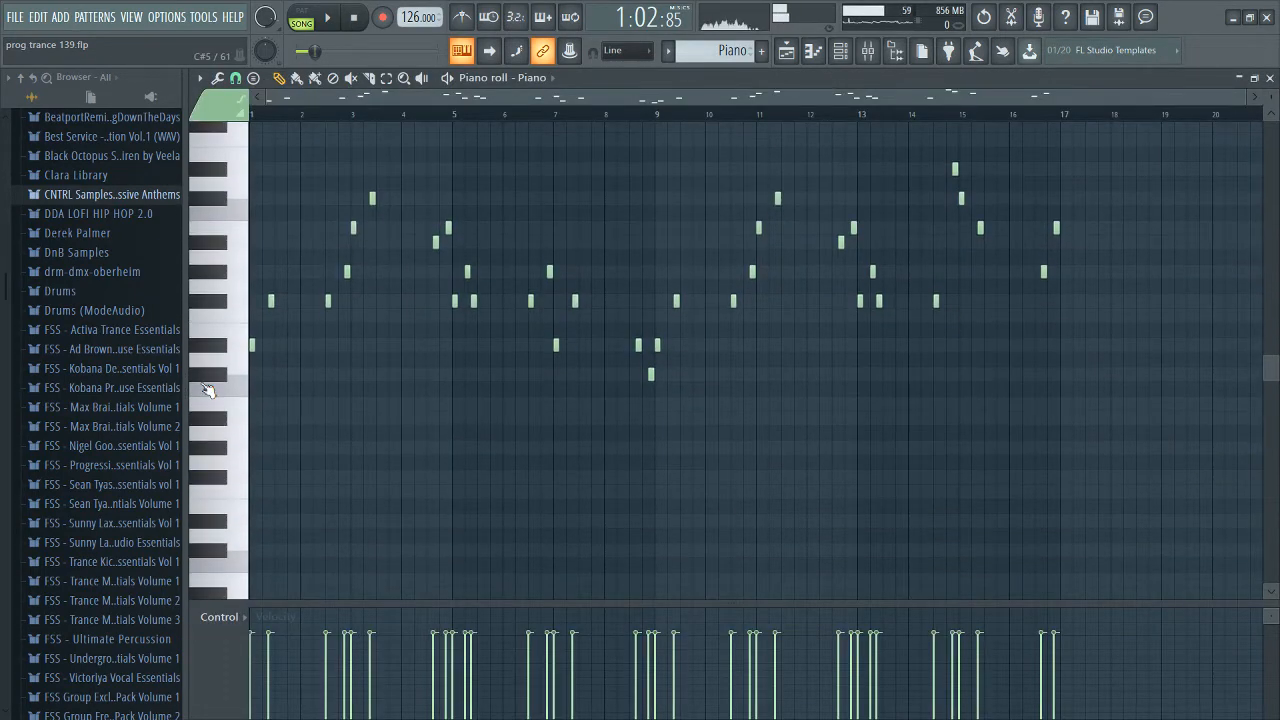
scroll(207, 390, "up", 2)
scroll(207, 390, "up", 1)
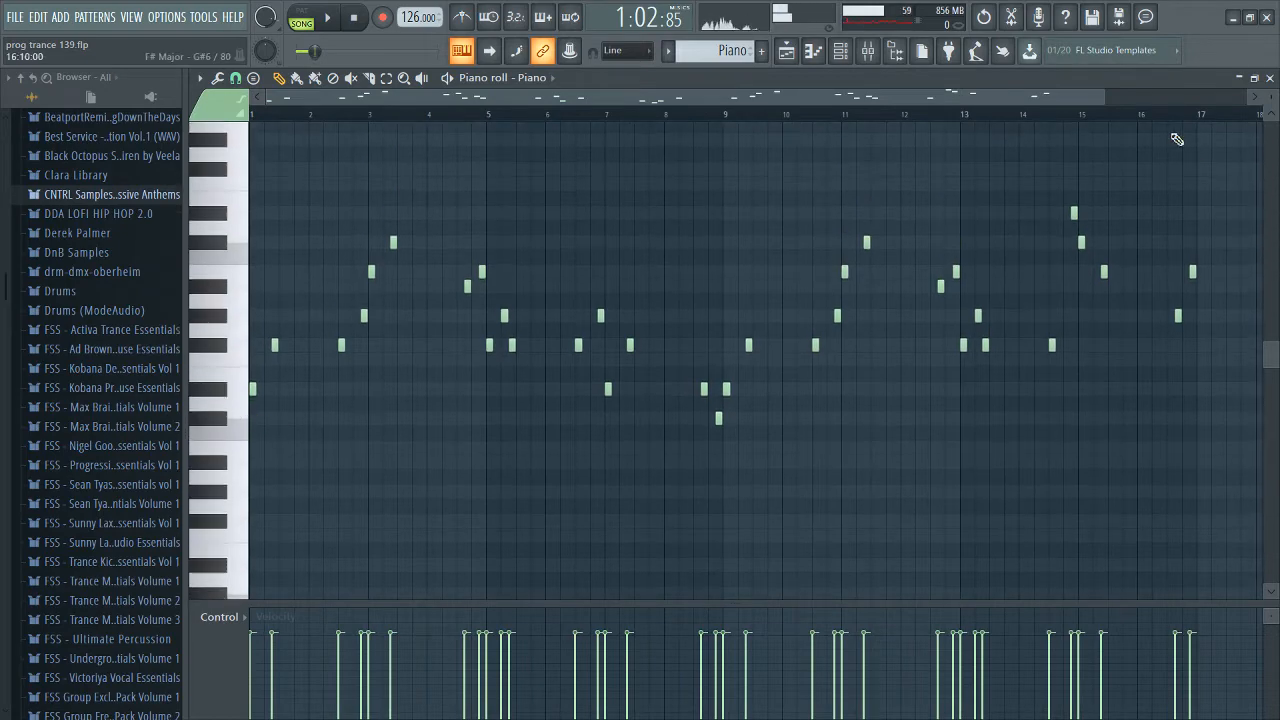
left_click(1271, 79)
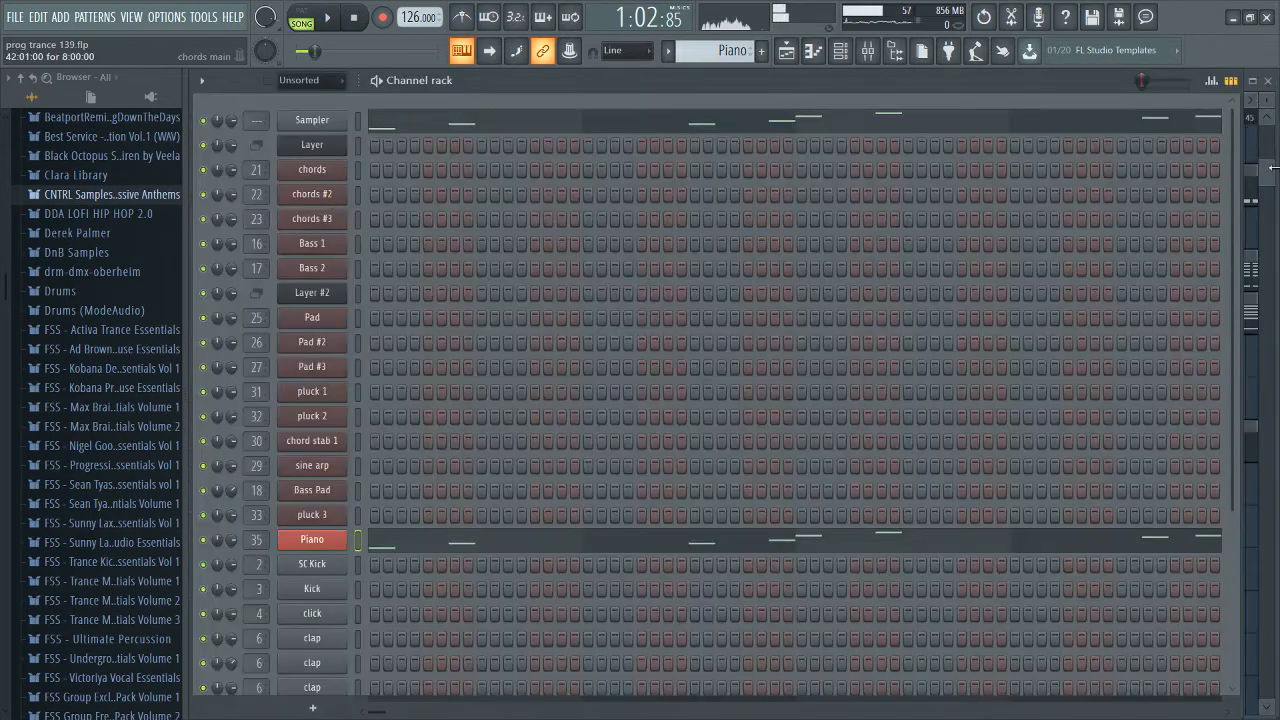
Step: Open the playlist and solo Track 50 with the Loneliest Days (Original Mix) reference audio
key("F5")
scroll(965, 397, "down", 4)
scroll(1090, 387, "down", 3)
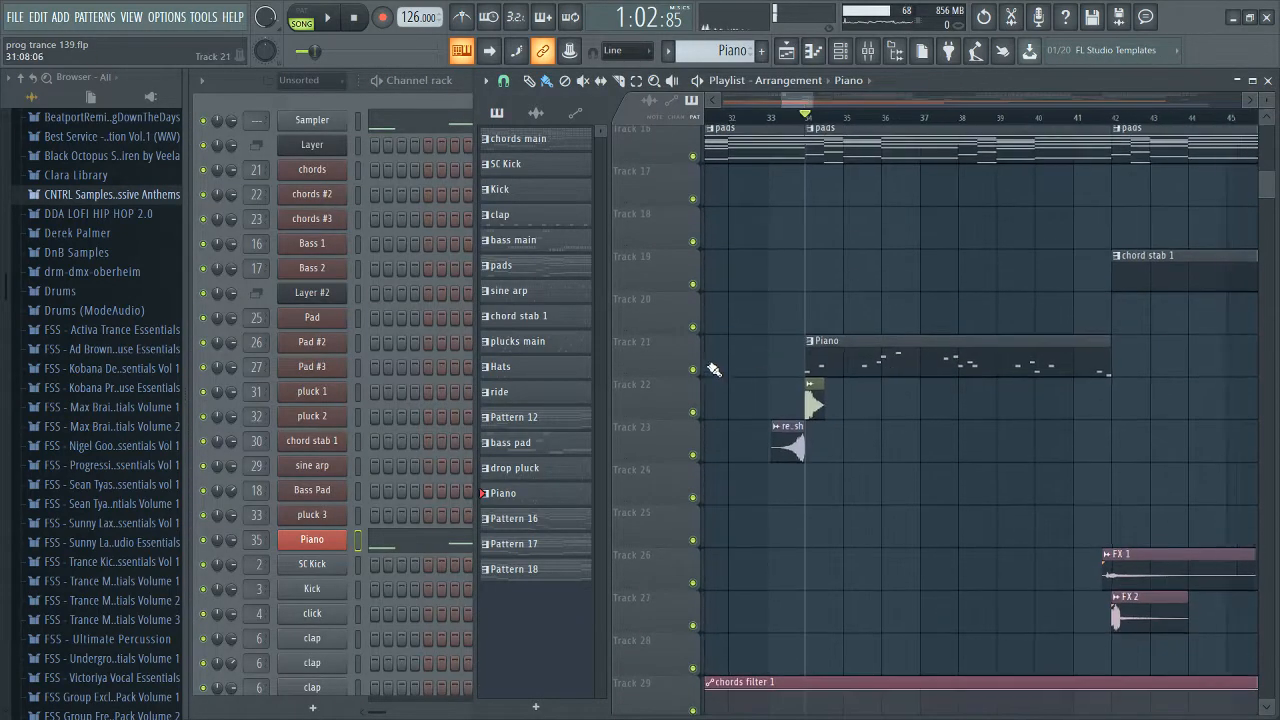
scroll(1080, 400, "up", 4)
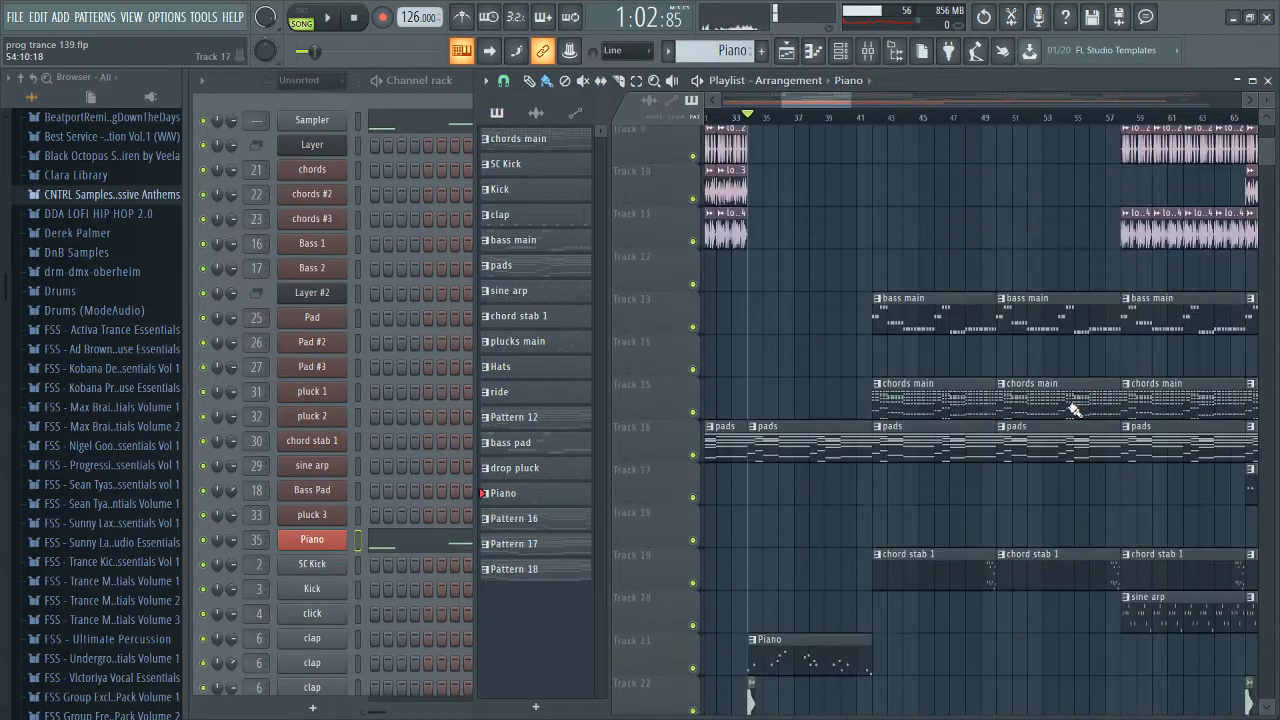
scroll(1057, 399, "down", 1)
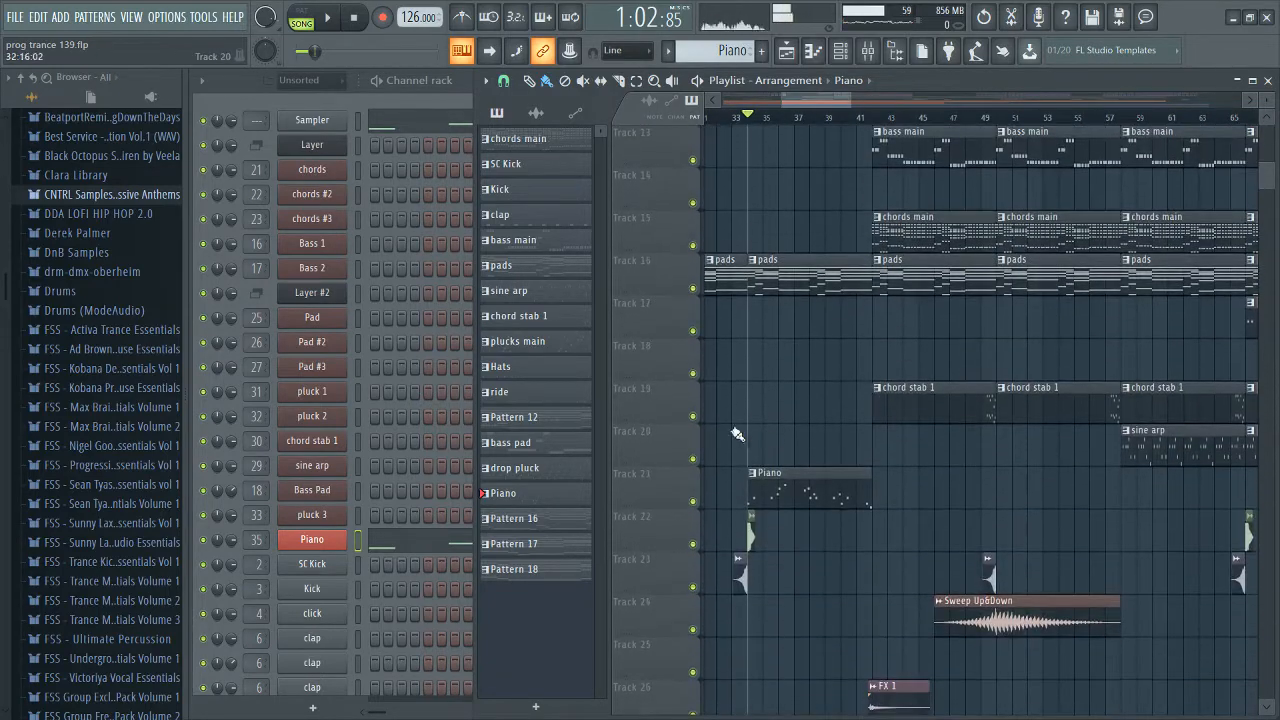
scroll(908, 428, "down", 12)
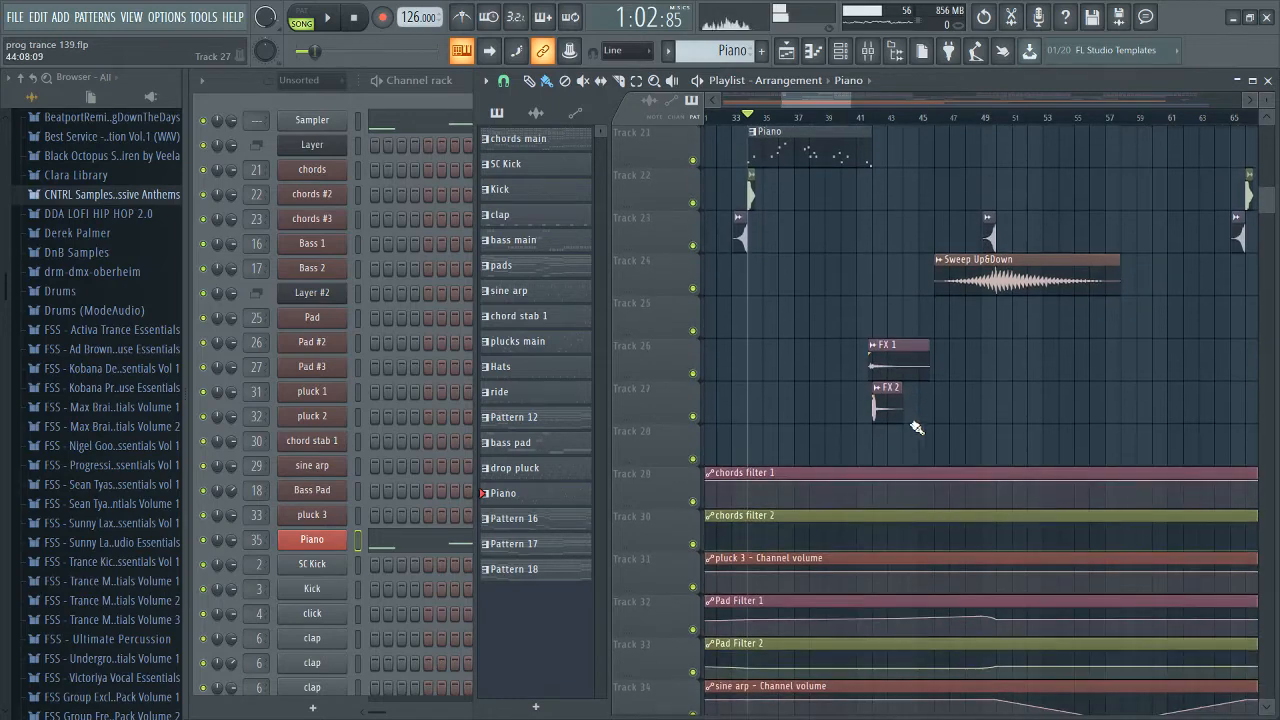
scroll(961, 494, "down", 7)
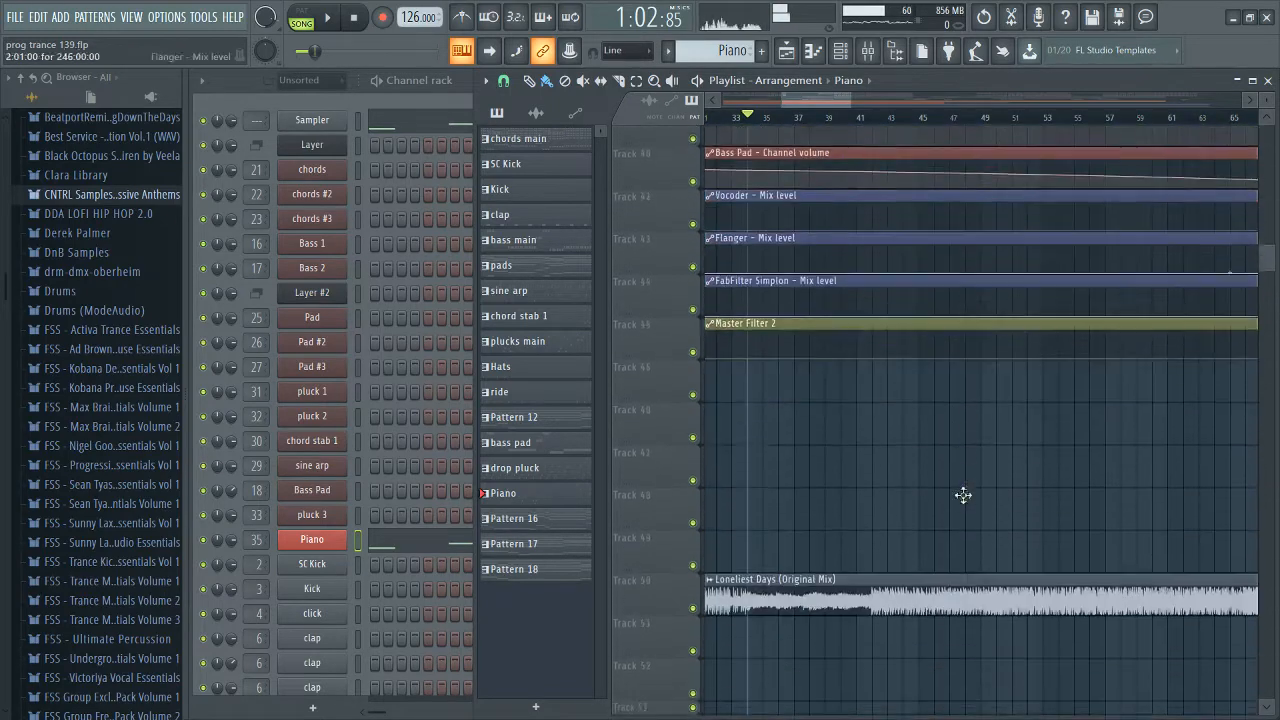
right_click(693, 588)
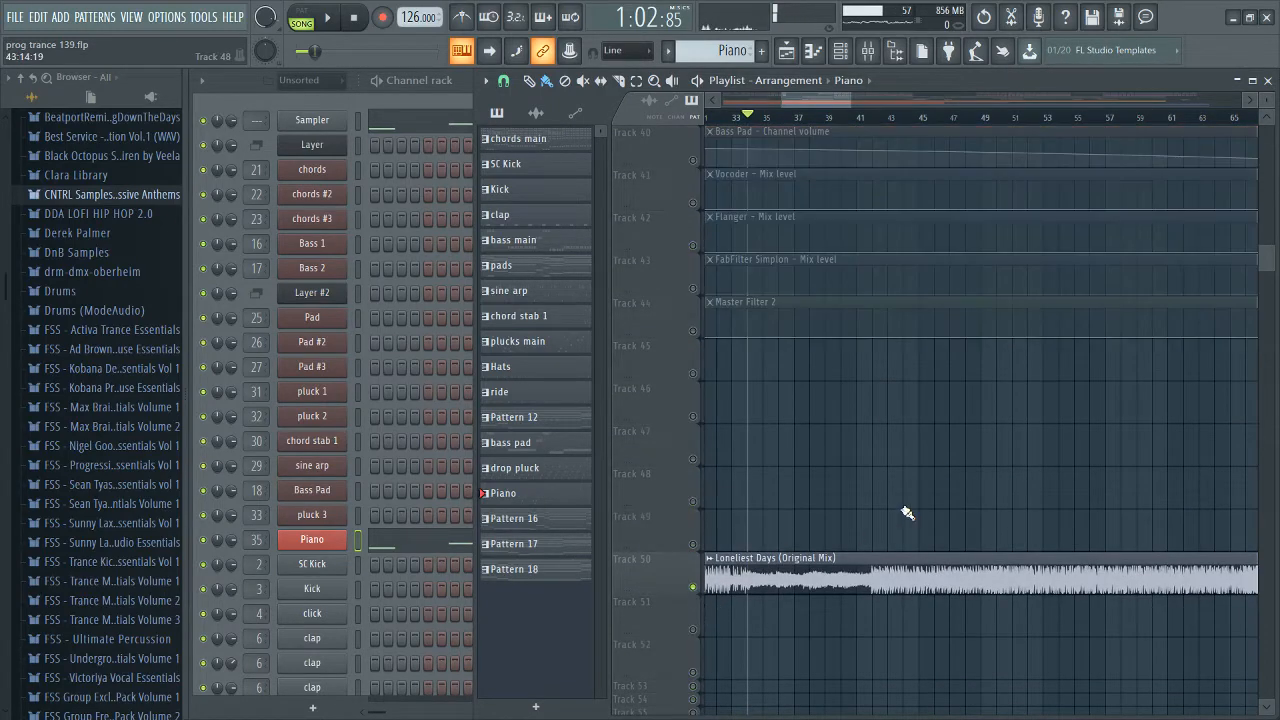
Step: Play the soloed reference briefly from about bar 49 and select the chord stab 1 clip on Track 19
scroll(1013, 475, "up", 5)
left_click(905, 118)
scroll(957, 385, "up", 9)
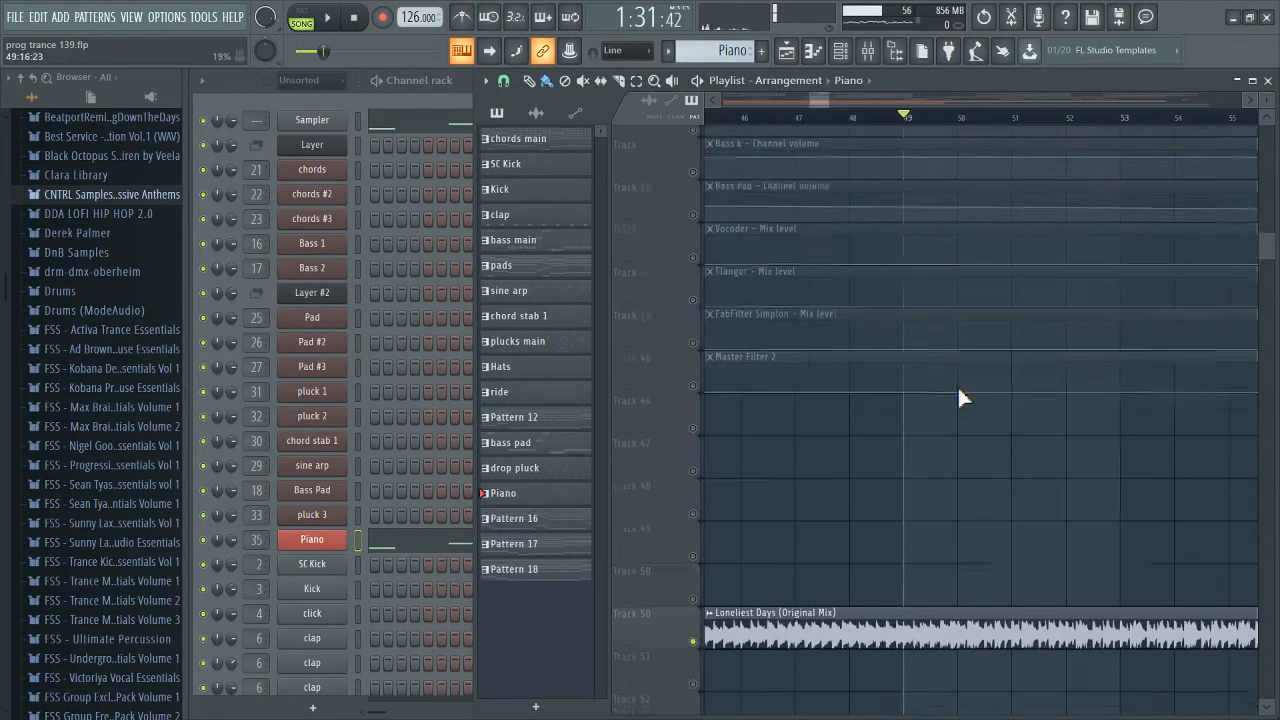
scroll(940, 350, "up", 6)
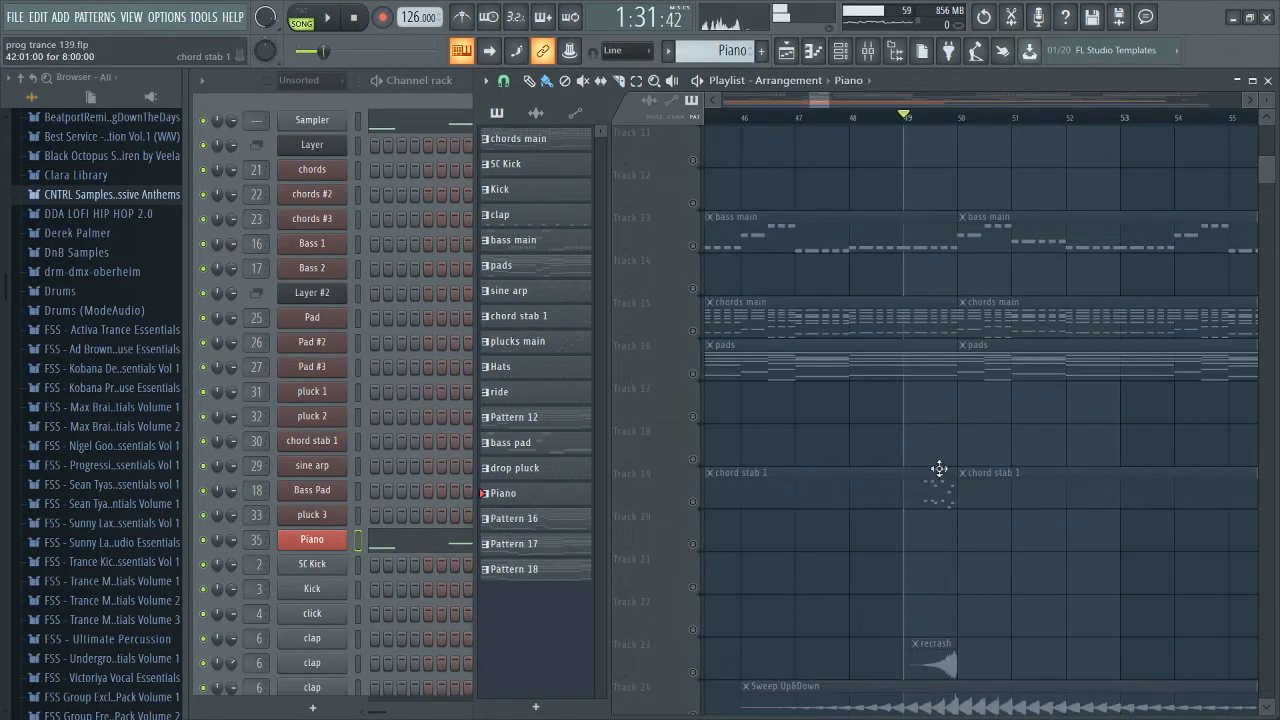
key("space")
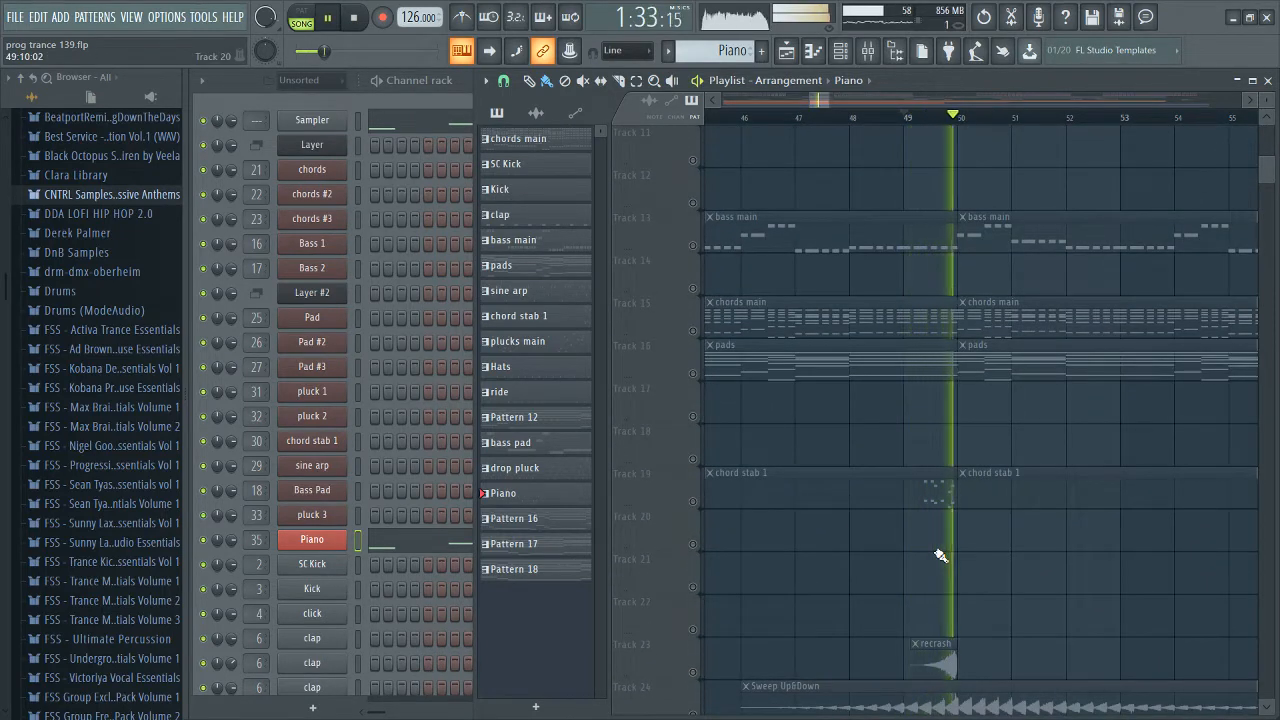
key("space")
left_click(797, 500)
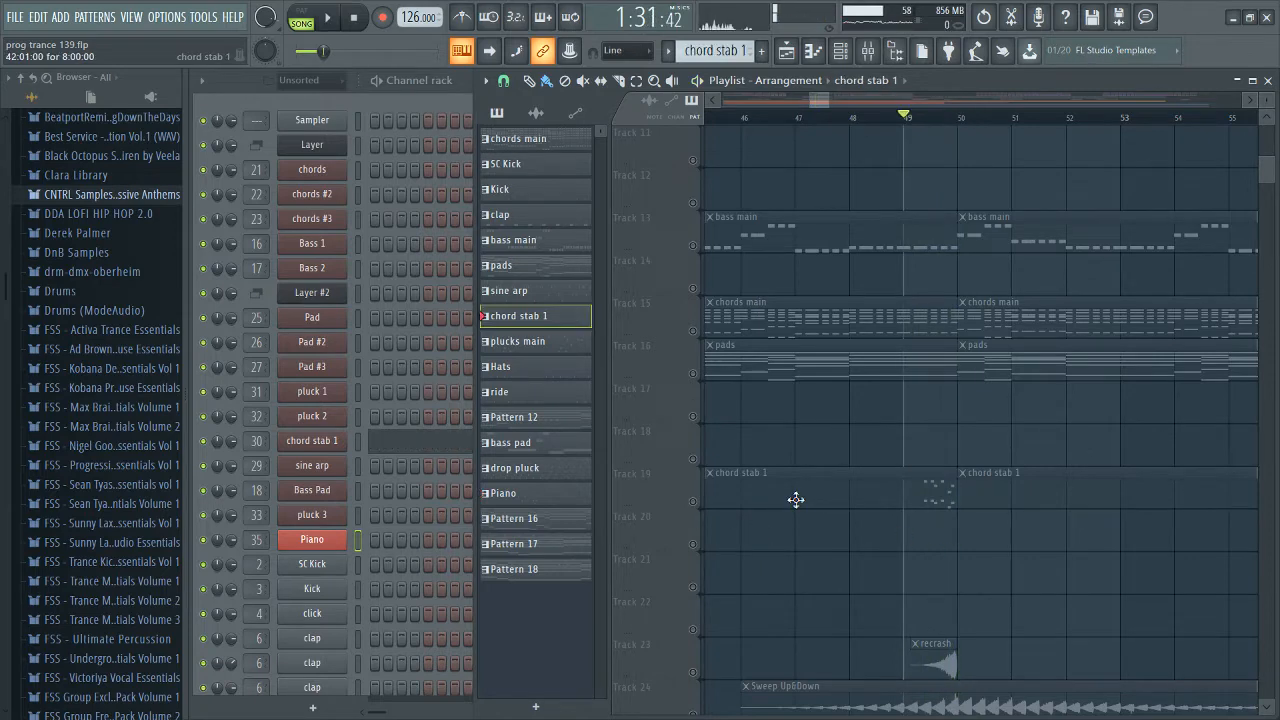
Step: Open the chord stab 1 channel's notes, switch playback to pattern mode and examine the stabs in bar 8
left_click(378, 440)
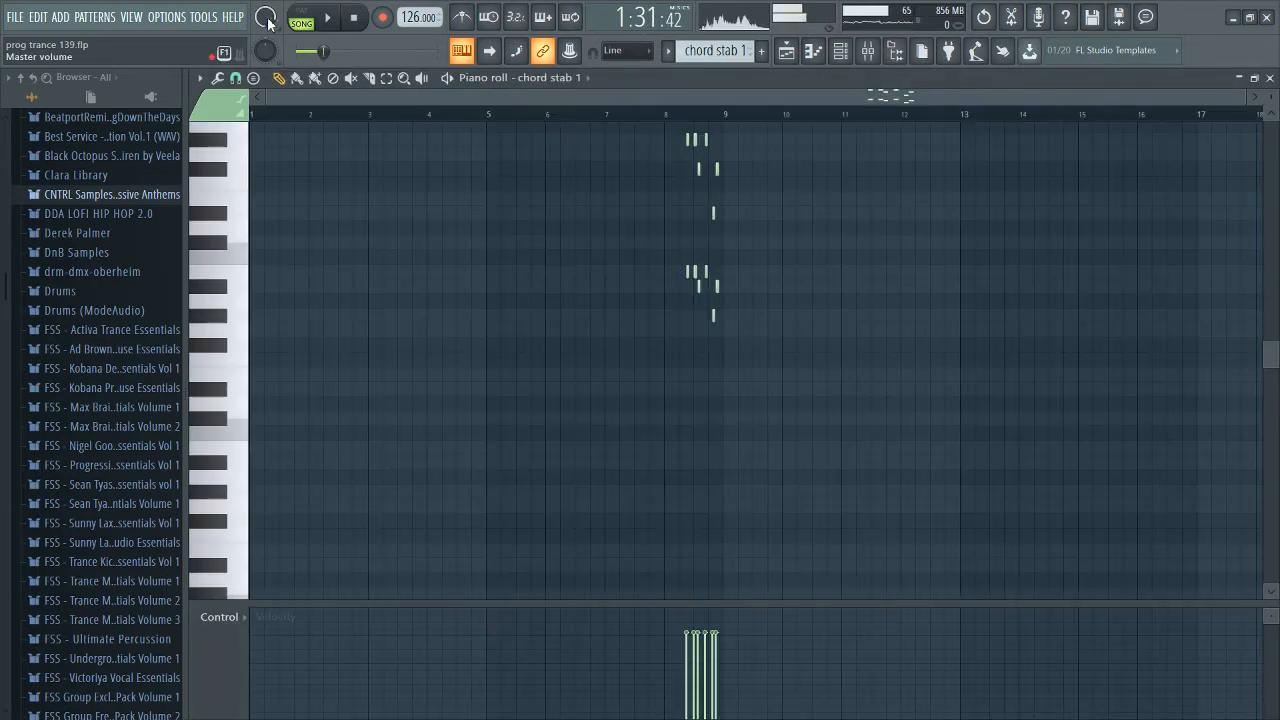
left_click(308, 26)
scroll(716, 276, "up", 2)
scroll(716, 280, "up", 4)
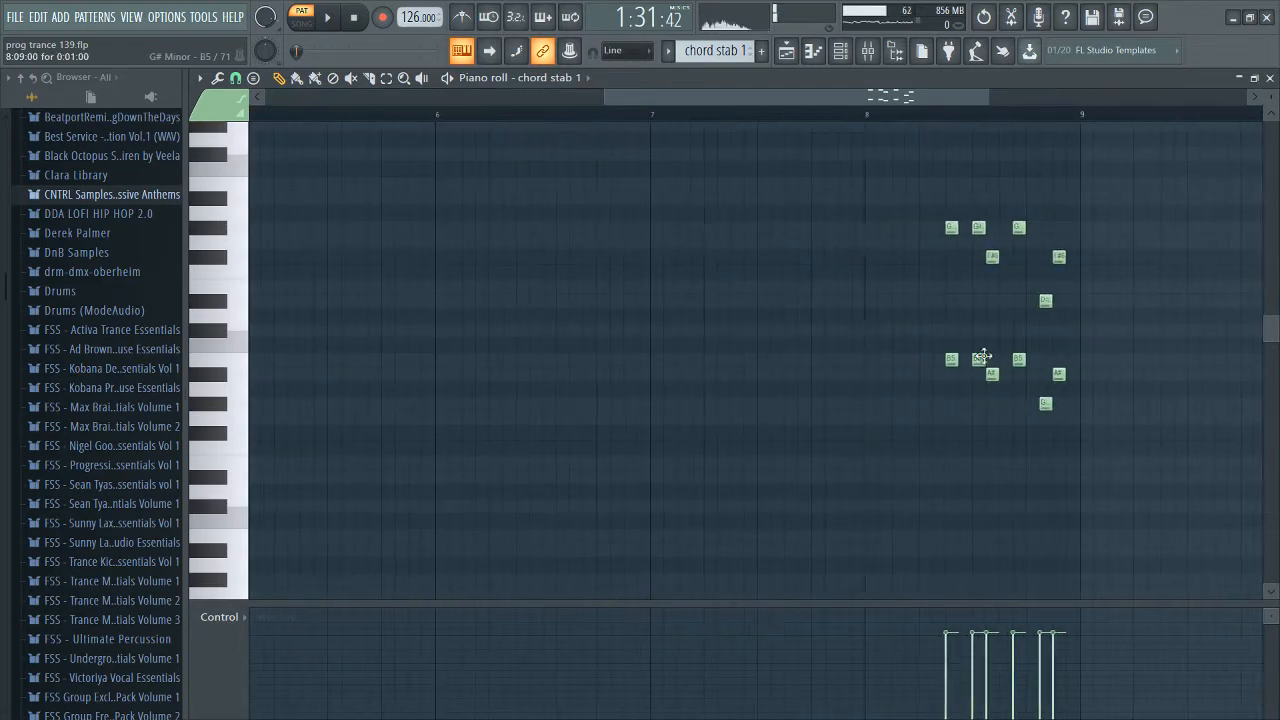
scroll(983, 357, "up", 4)
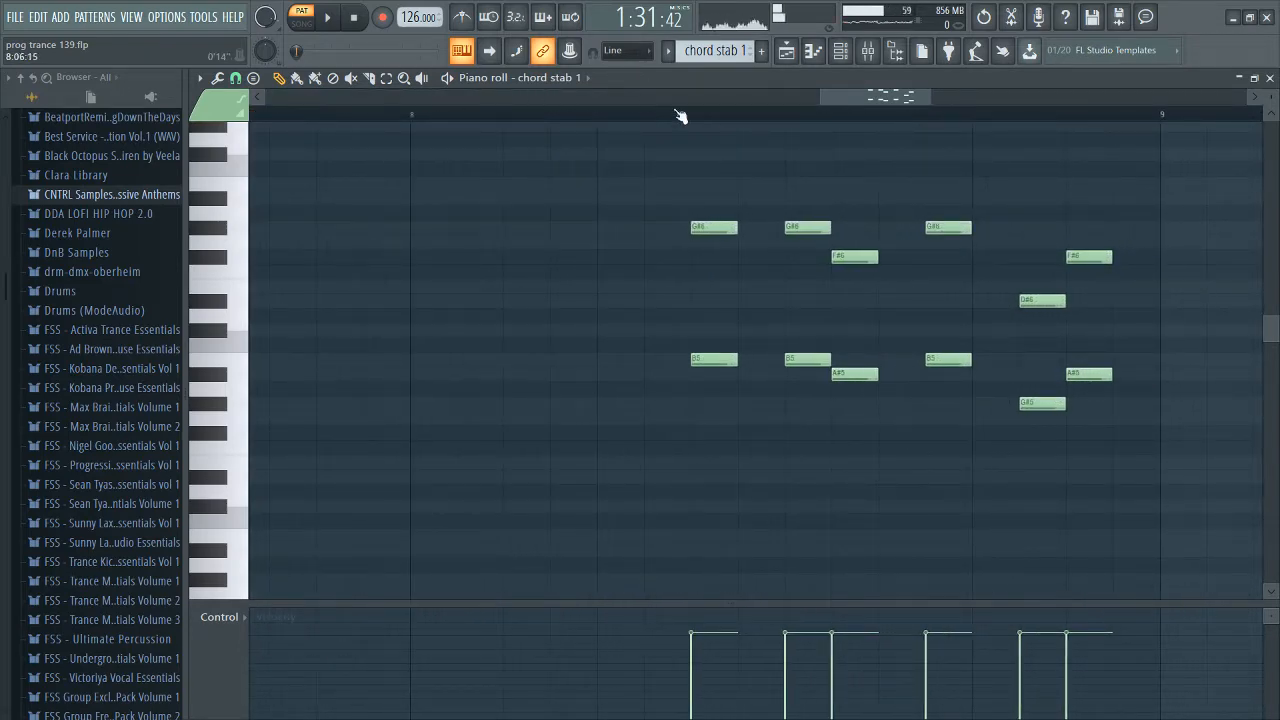
Step: Play the chord stab 1 pattern from the start of bar 8 and stop after the stabs
left_click(411, 114)
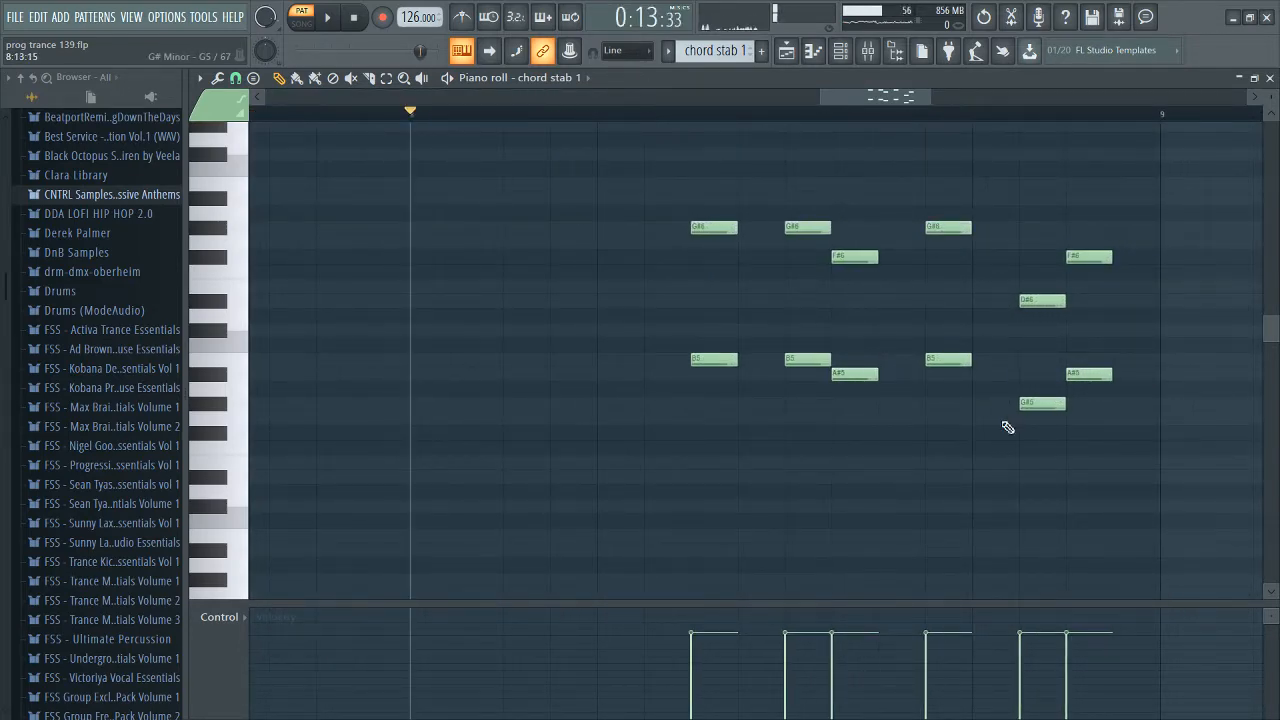
key("space")
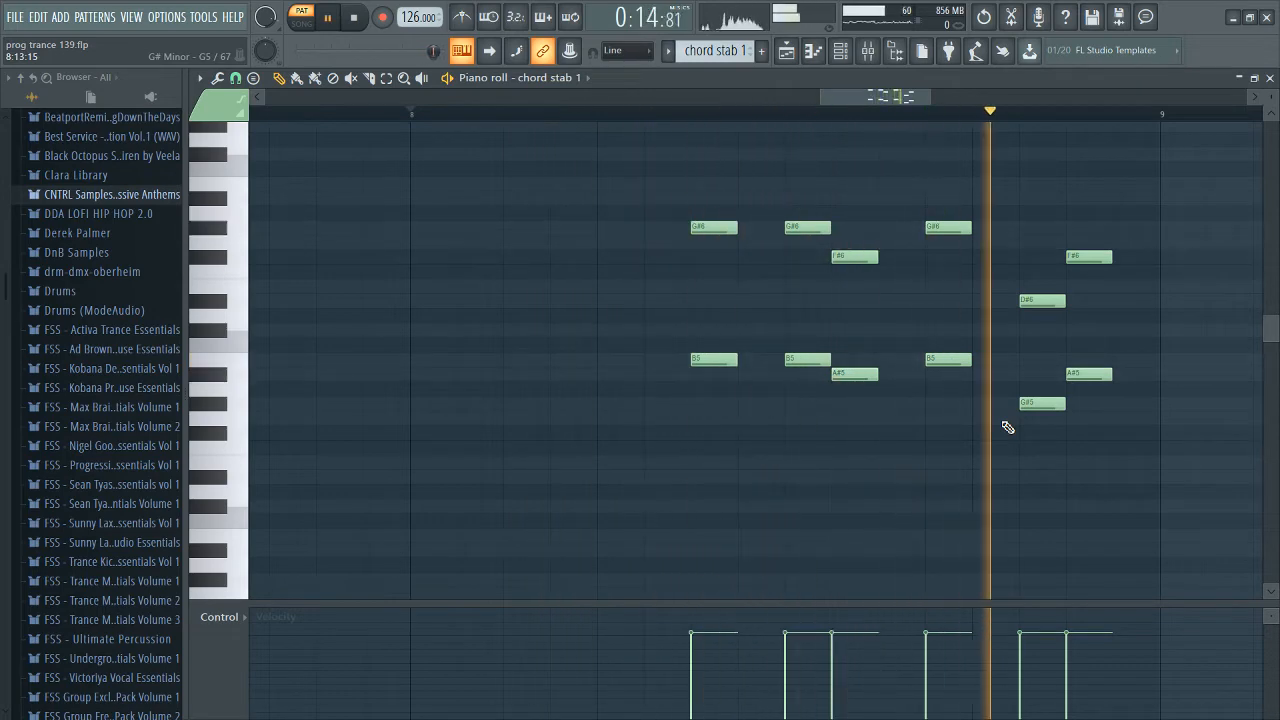
key("space")
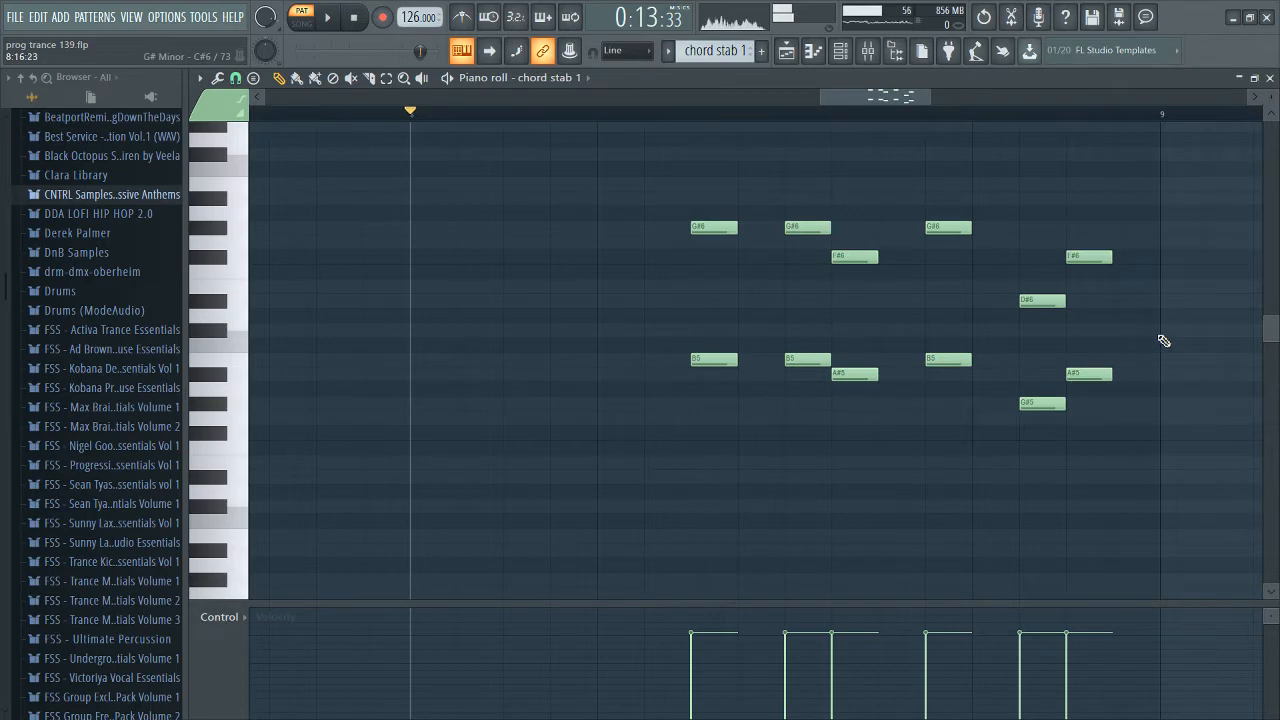
Step: Try moving the upper row of stab notes down one octave, from G#6 to G#5, and play the result
left_click_drag(1163, 341, 656, 134)
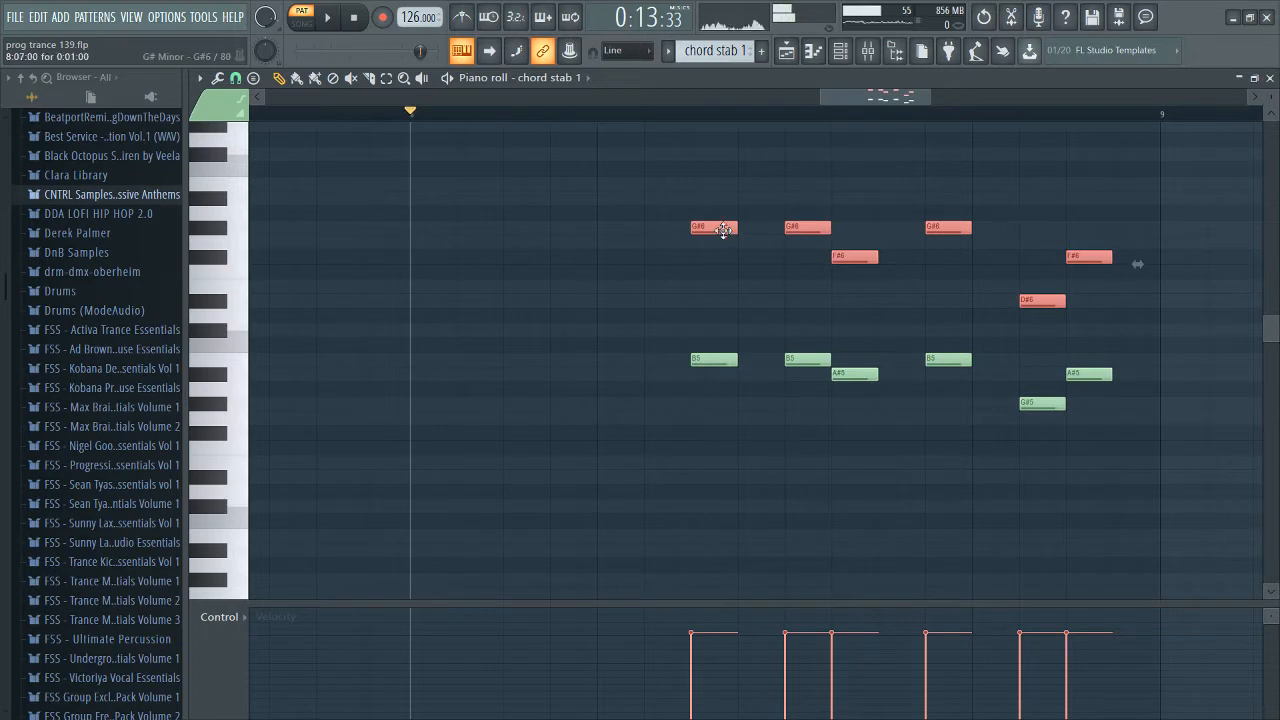
left_click_drag(724, 231, 712, 405)
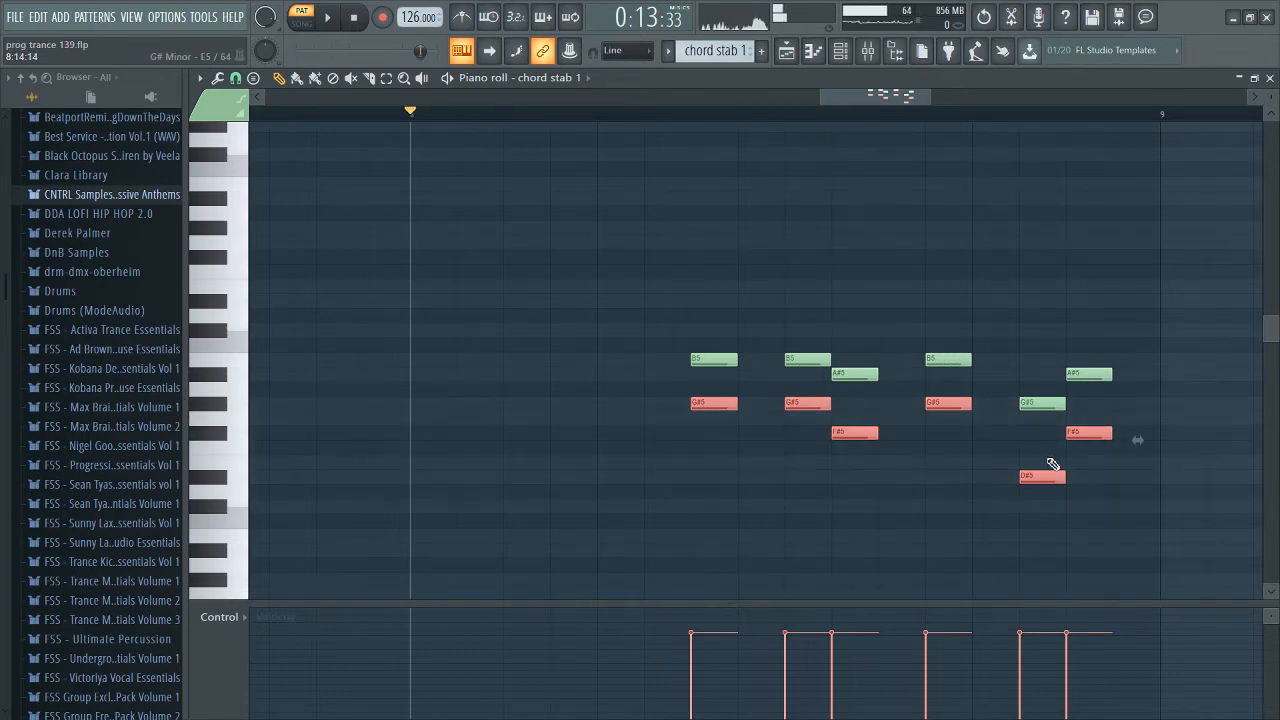
key("space")
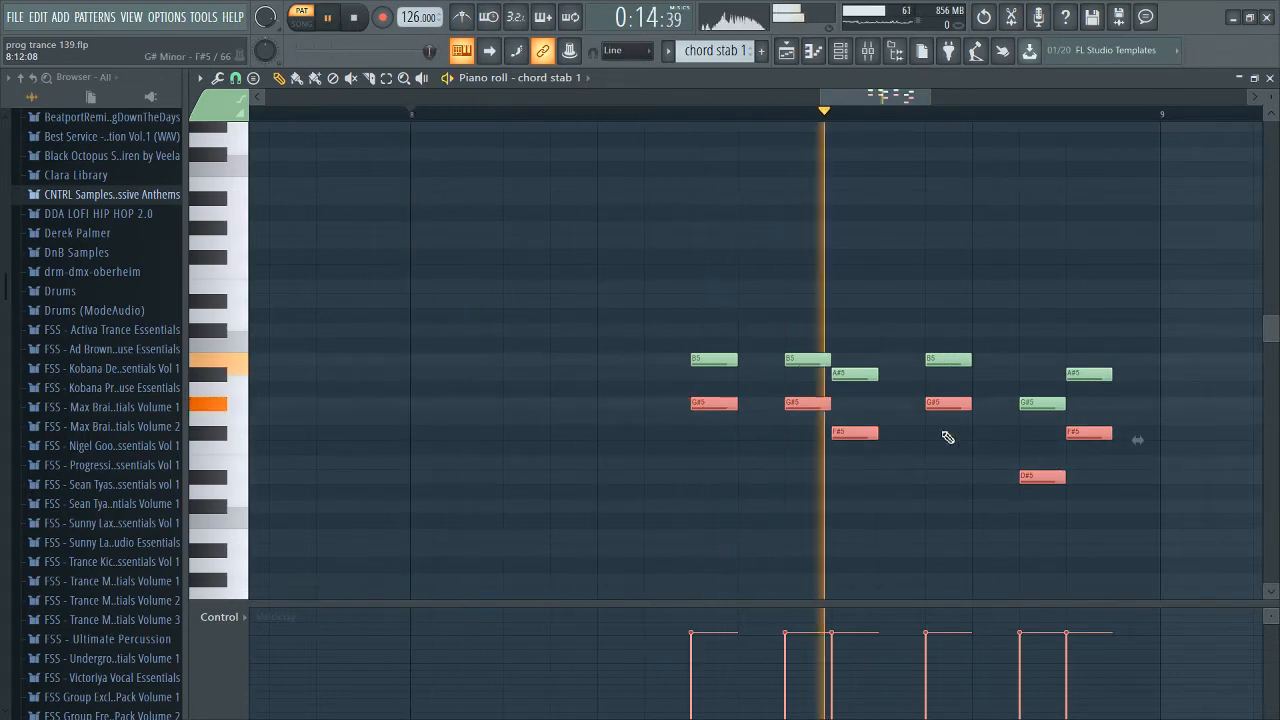
key("space")
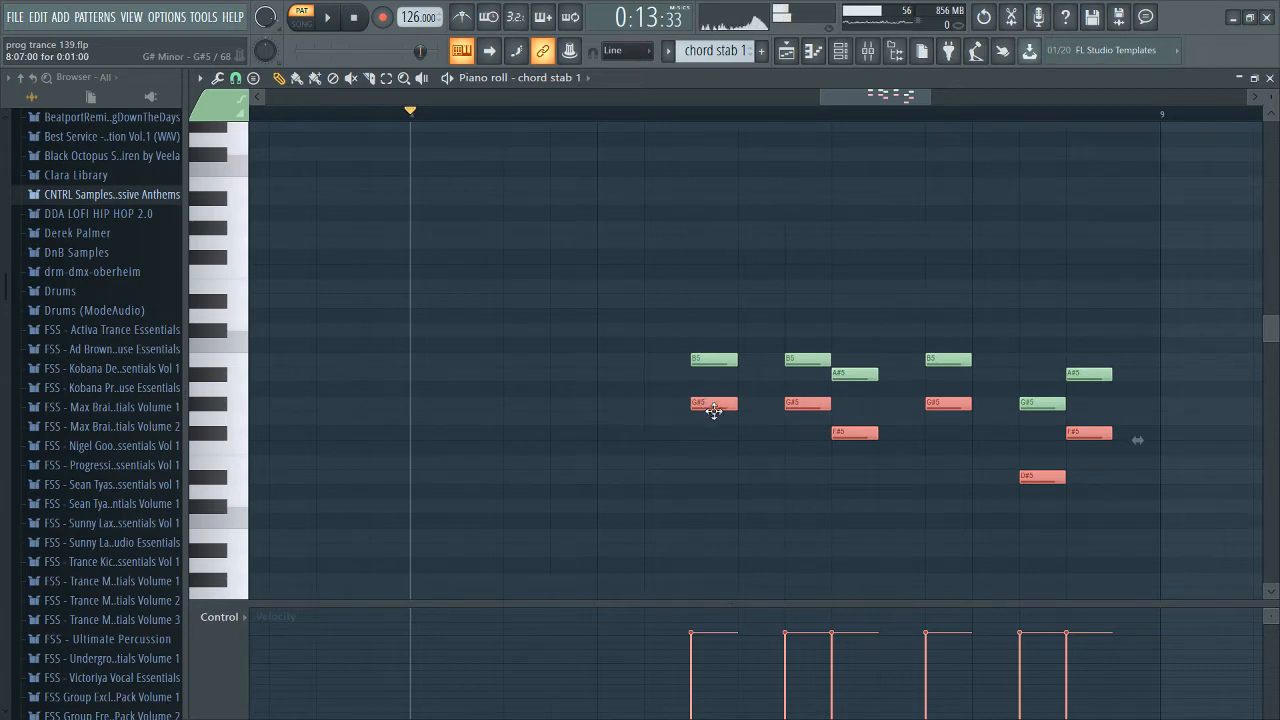
Step: Undo the octave moves of the upper stab notes, replay the original voicing and deselect the notes
left_click_drag(713, 411, 707, 233)
key("ctrl+z")
key("ctrl+z")
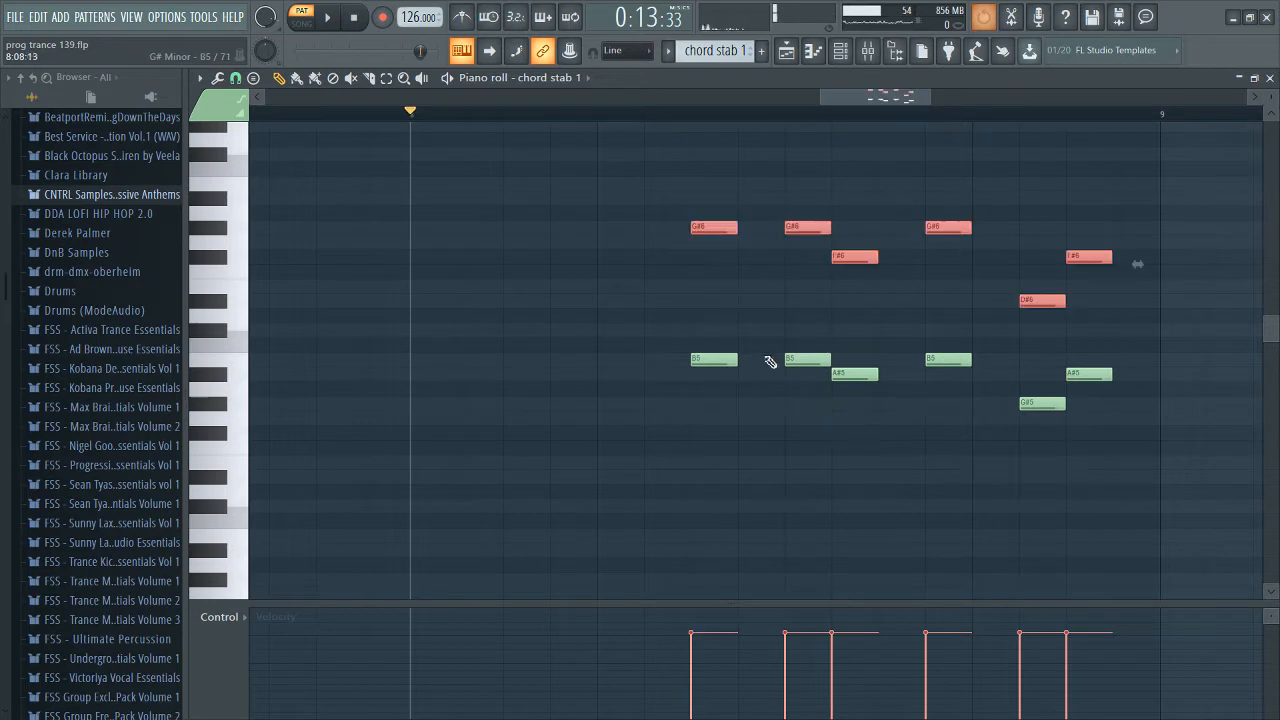
key("space")
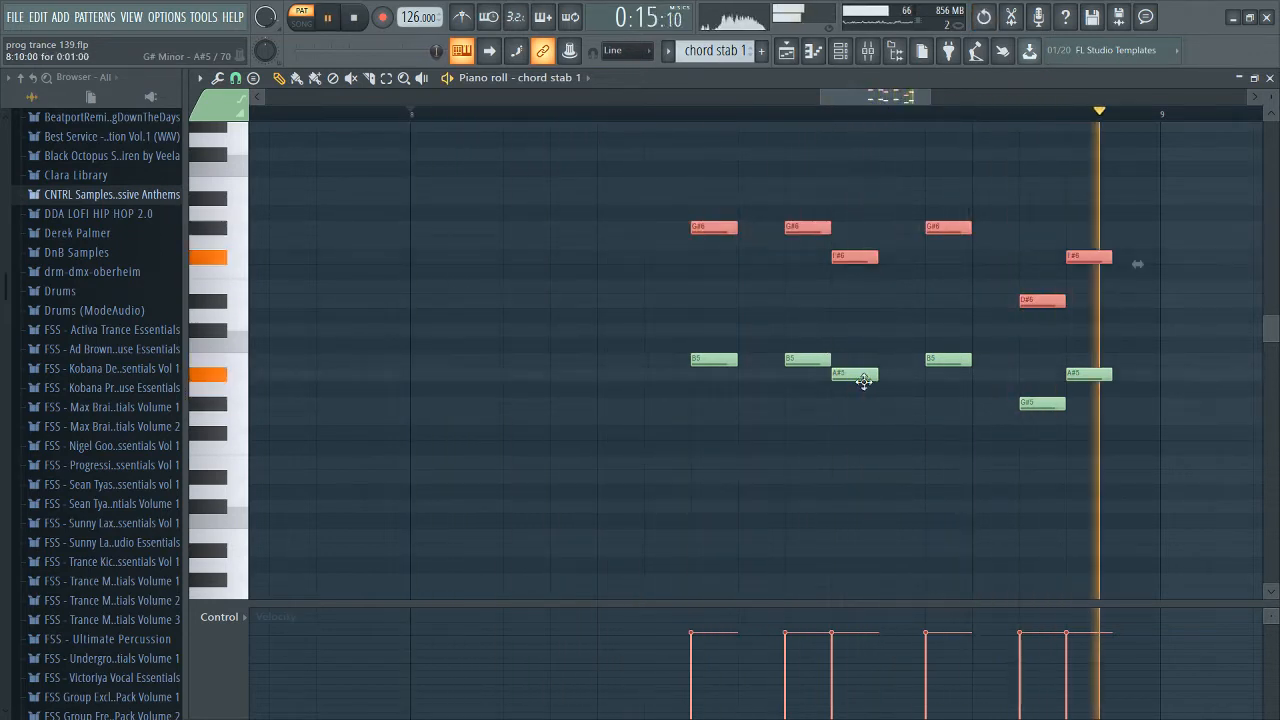
key("space")
left_click(891, 457, "ctrl")
Step: Examine the rhythm of the chord stabs leading into bar 9, and close the piano roll
scroll(664, 415, "down", 4)
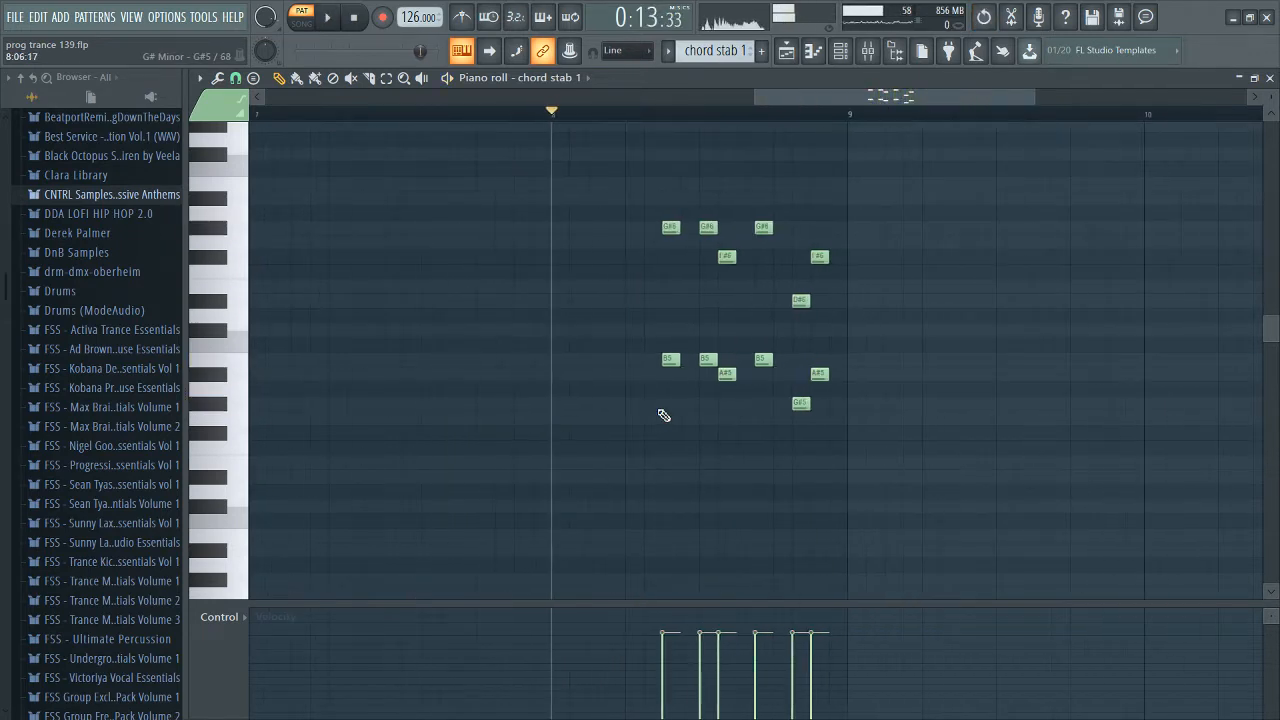
scroll(709, 420, "up", 4)
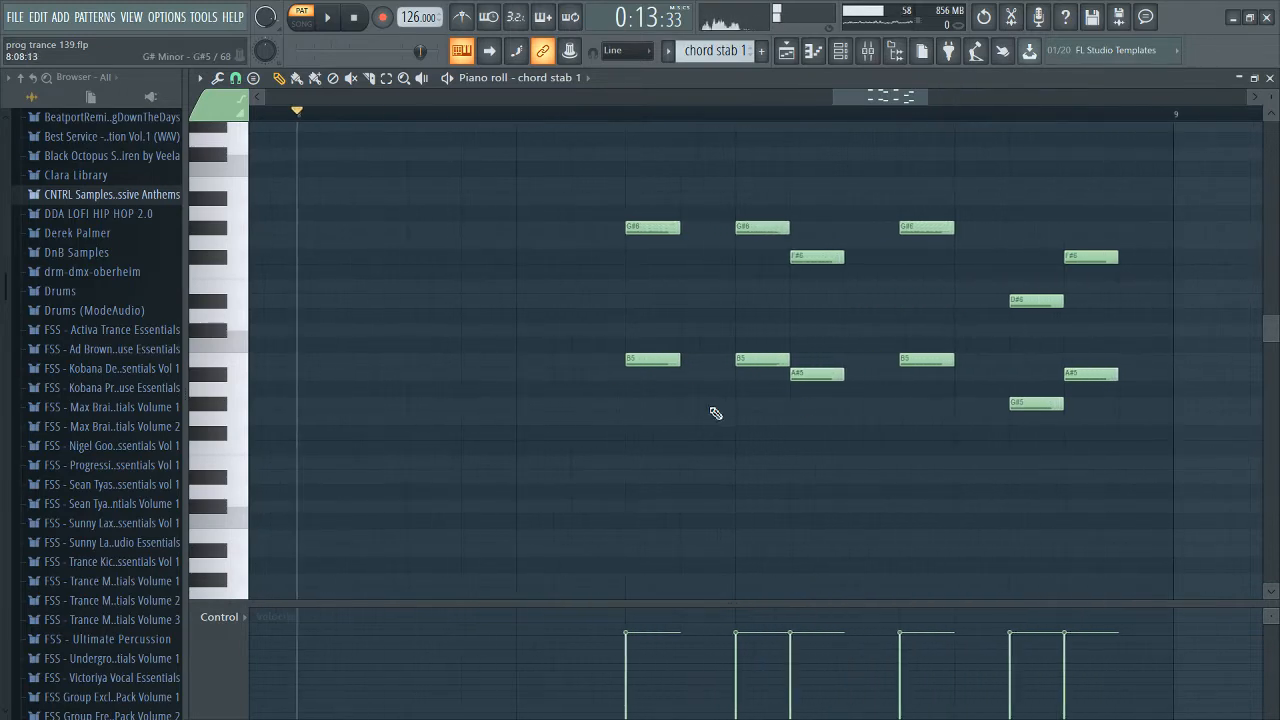
scroll(685, 415, "down", 3)
left_click_drag(934, 100, 941, 107)
key("F7")
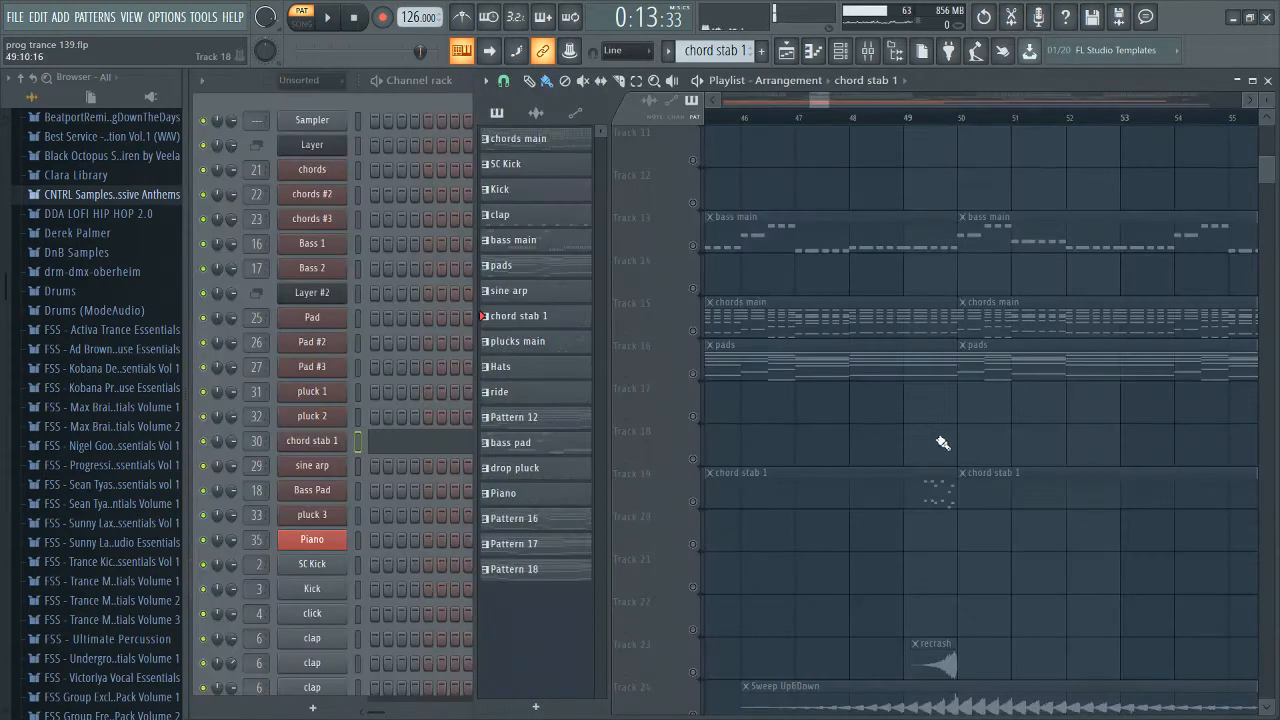
Step: Examine where the chord stab 1 clips on Track 19 repeat across the whole arrangement and around bars 41 to 81
scroll(878, 452, "down", 10)
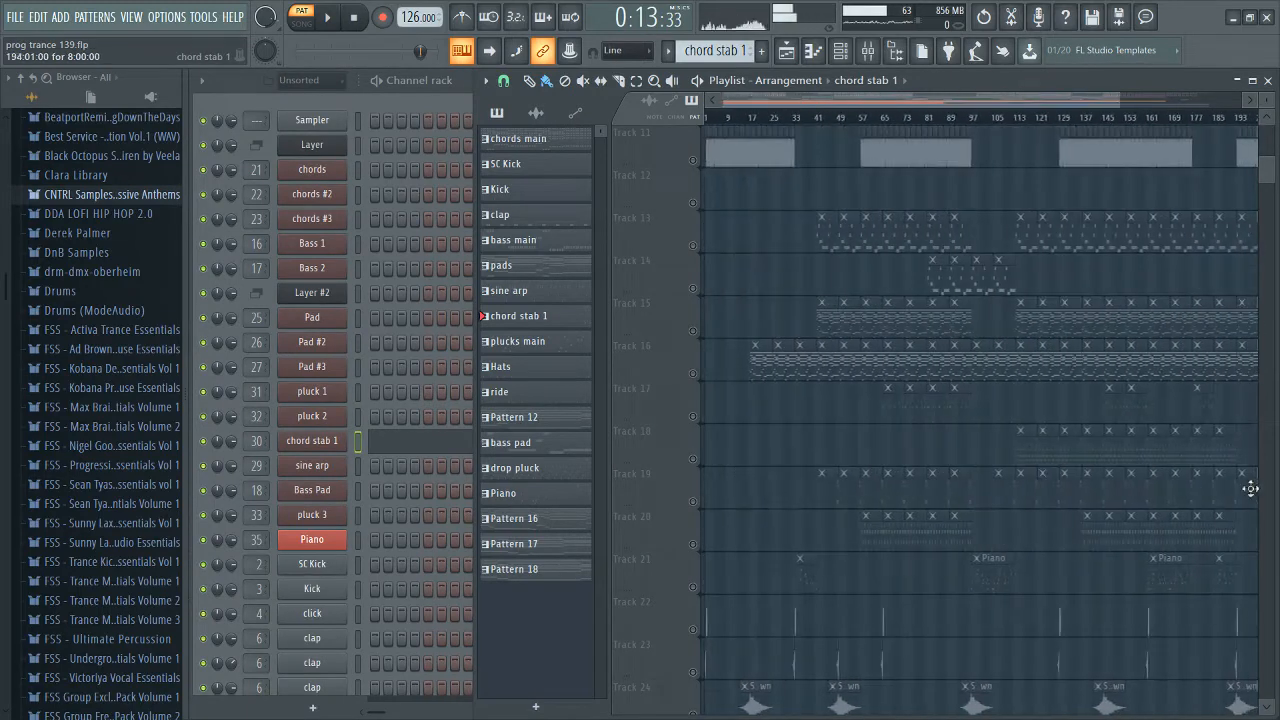
scroll(1026, 476, "down", 1)
scroll(1026, 476, "down", 1)
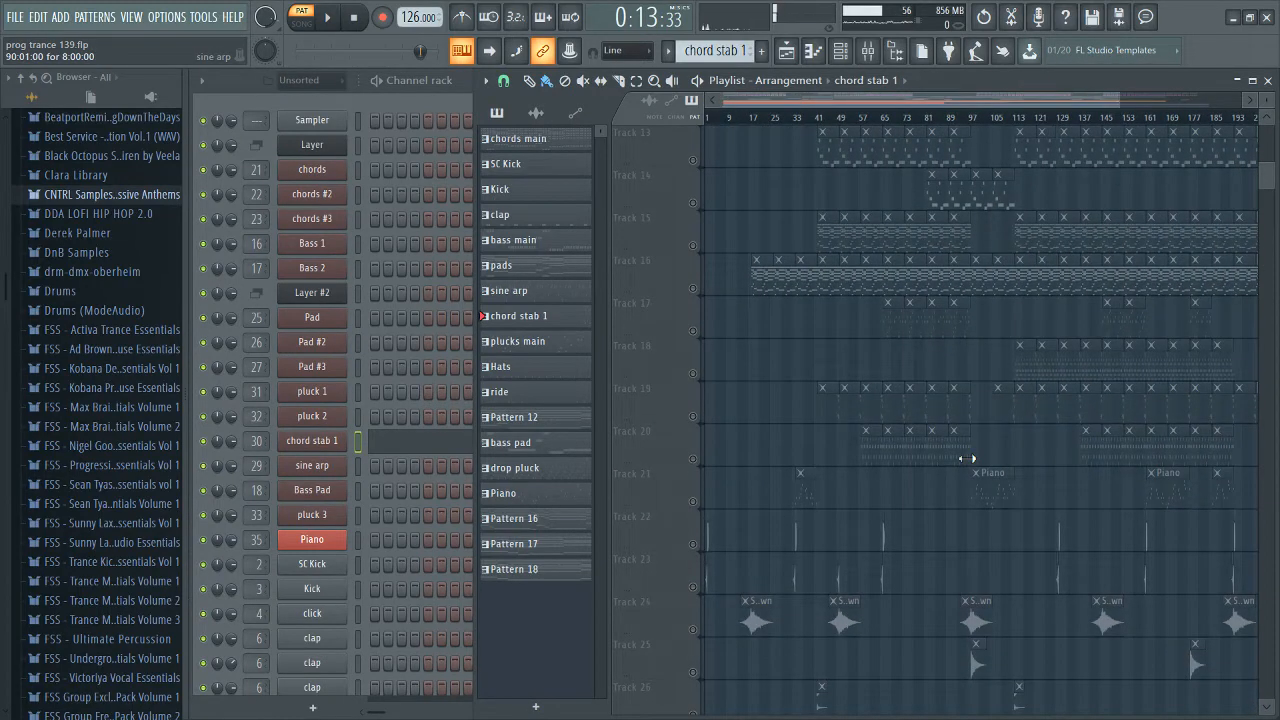
scroll(843, 443, "up", 8)
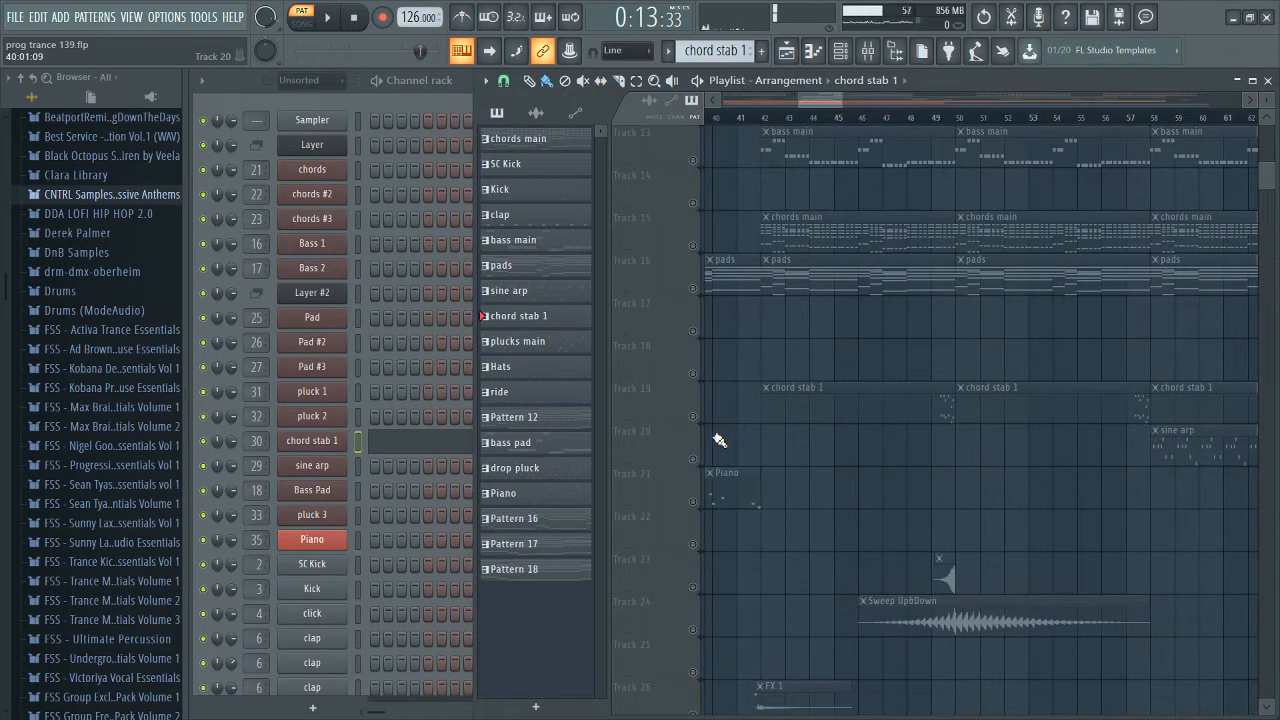
scroll(1006, 486, "down", 3)
scroll(1008, 478, "up", 2)
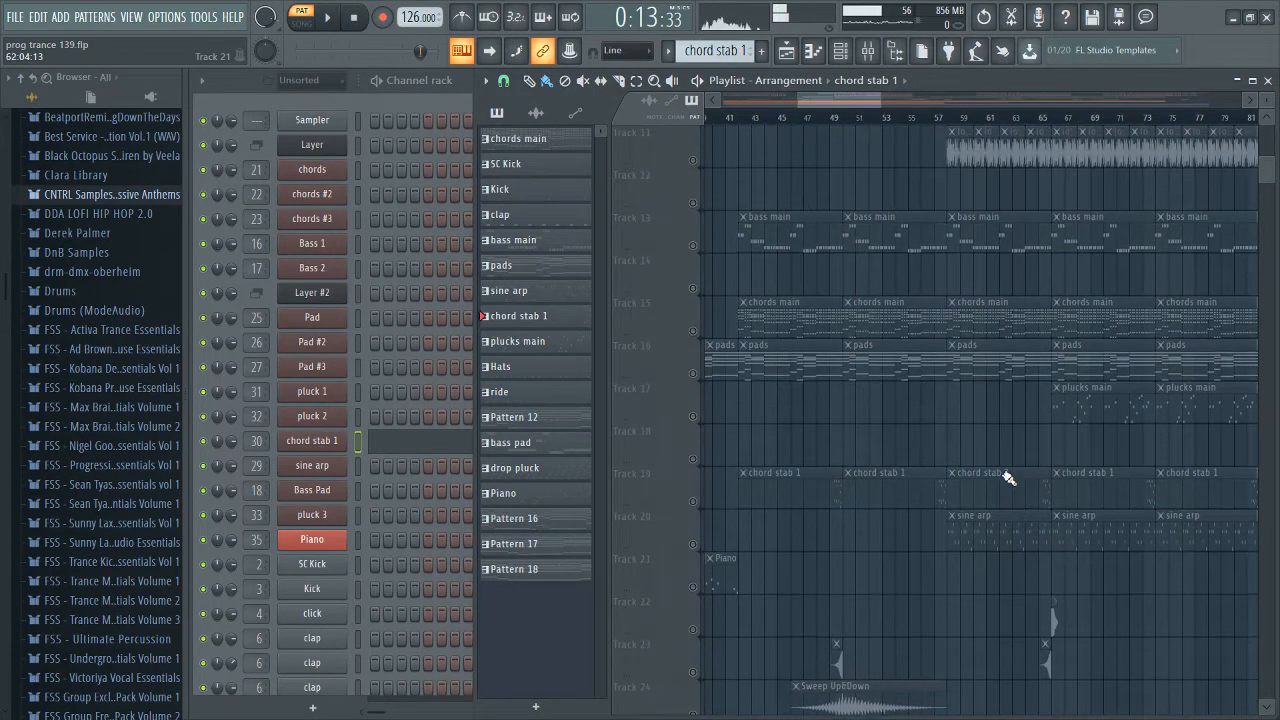
Step: Play the Loneliest Days (Original Mix) reference on Track 50 from about bar 57
scroll(1006, 476, "down", 10)
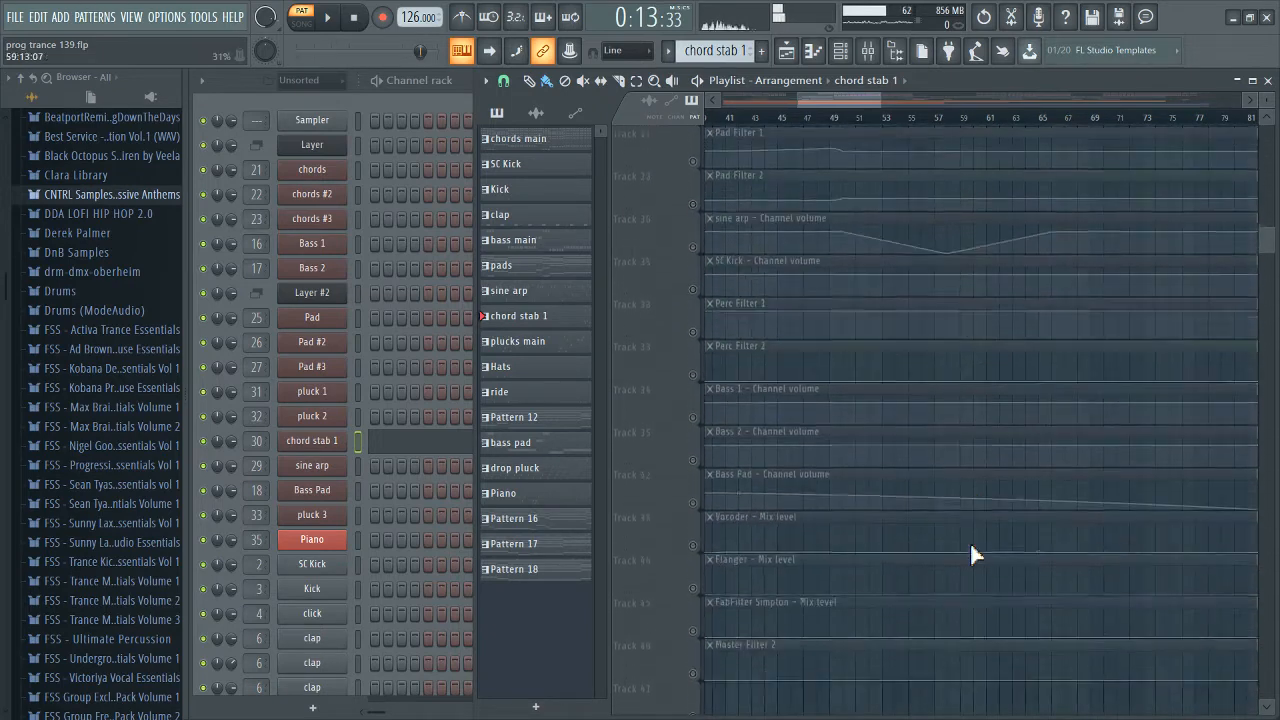
scroll(950, 535, "down", 8)
left_click(935, 118)
key("space")
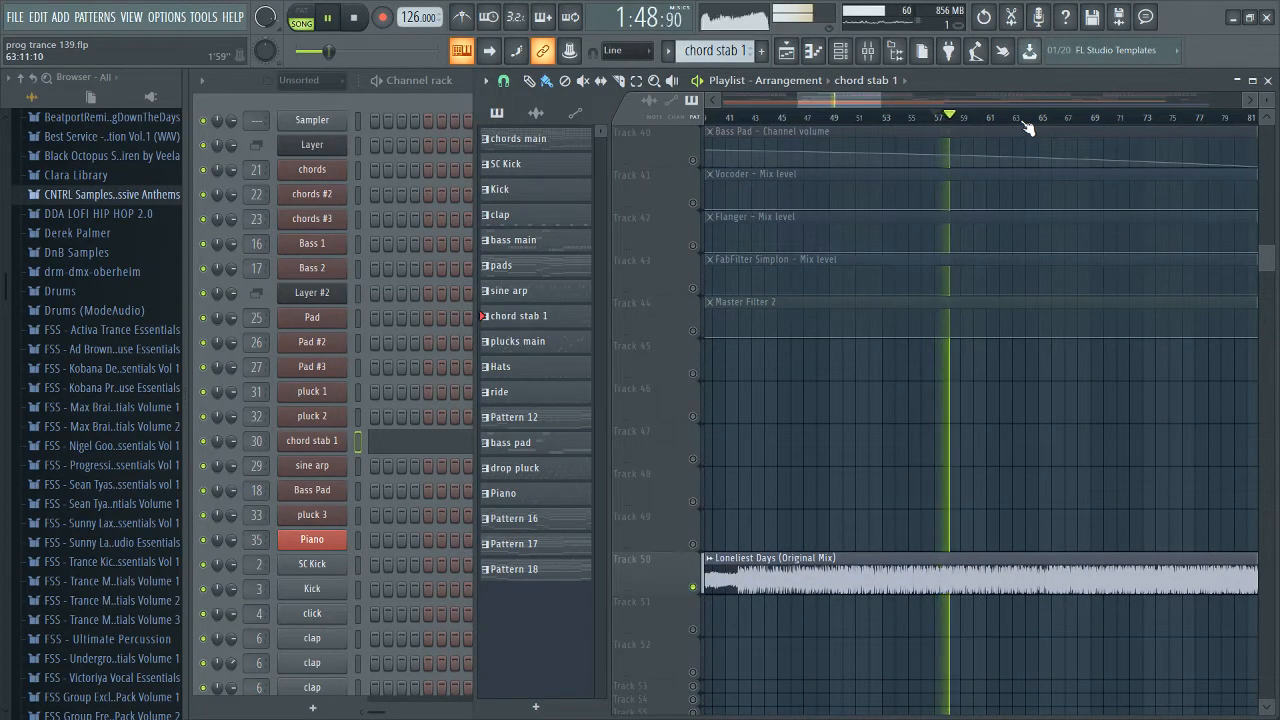
scroll(1171, 437, "up", 3, "ctrl")
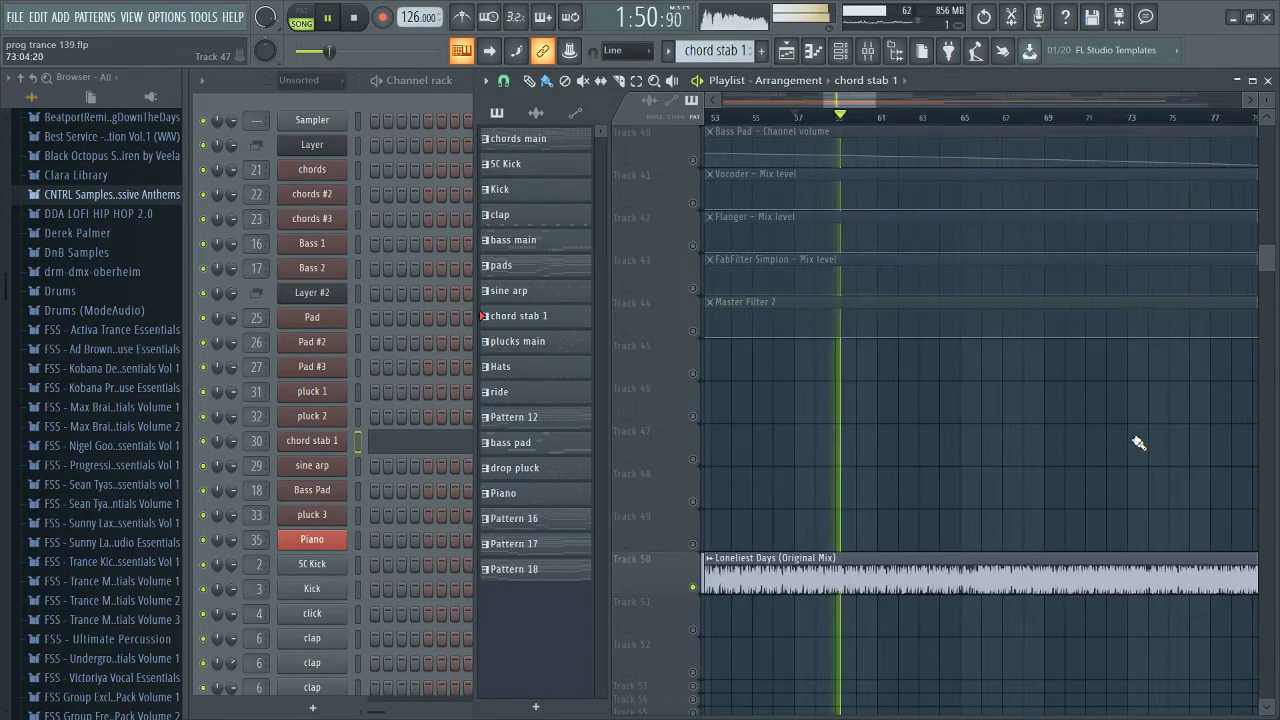
Step: Open the sine arp clip at bar 58 on Track 20 and examine its full eight-bar note pattern
scroll(1138, 450, "up", 8)
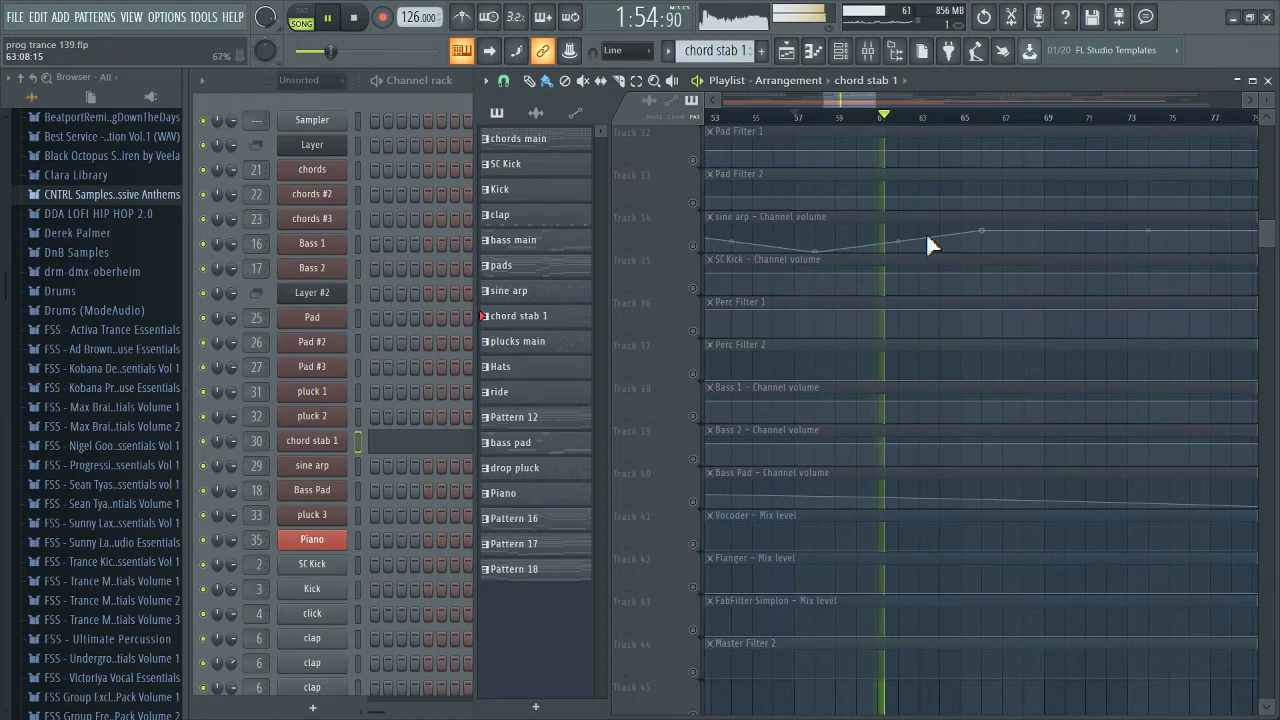
scroll(928, 245, "up", 10)
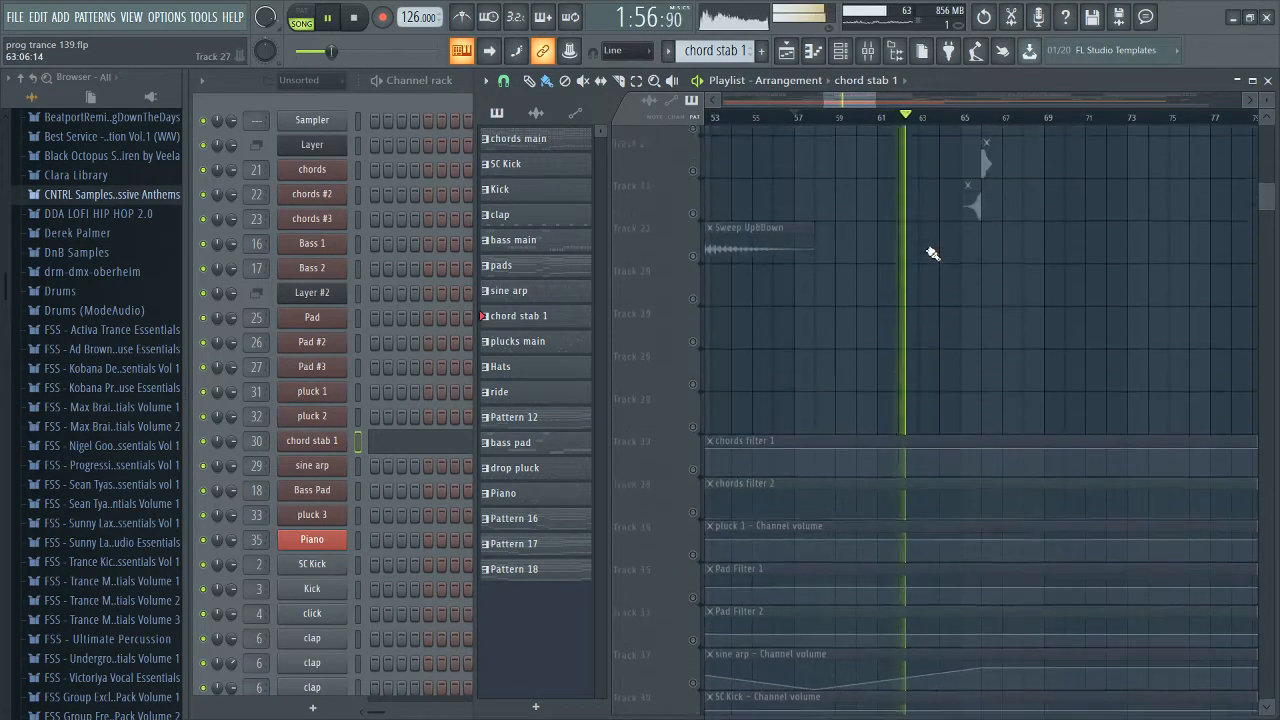
scroll(932, 254, "up", 5)
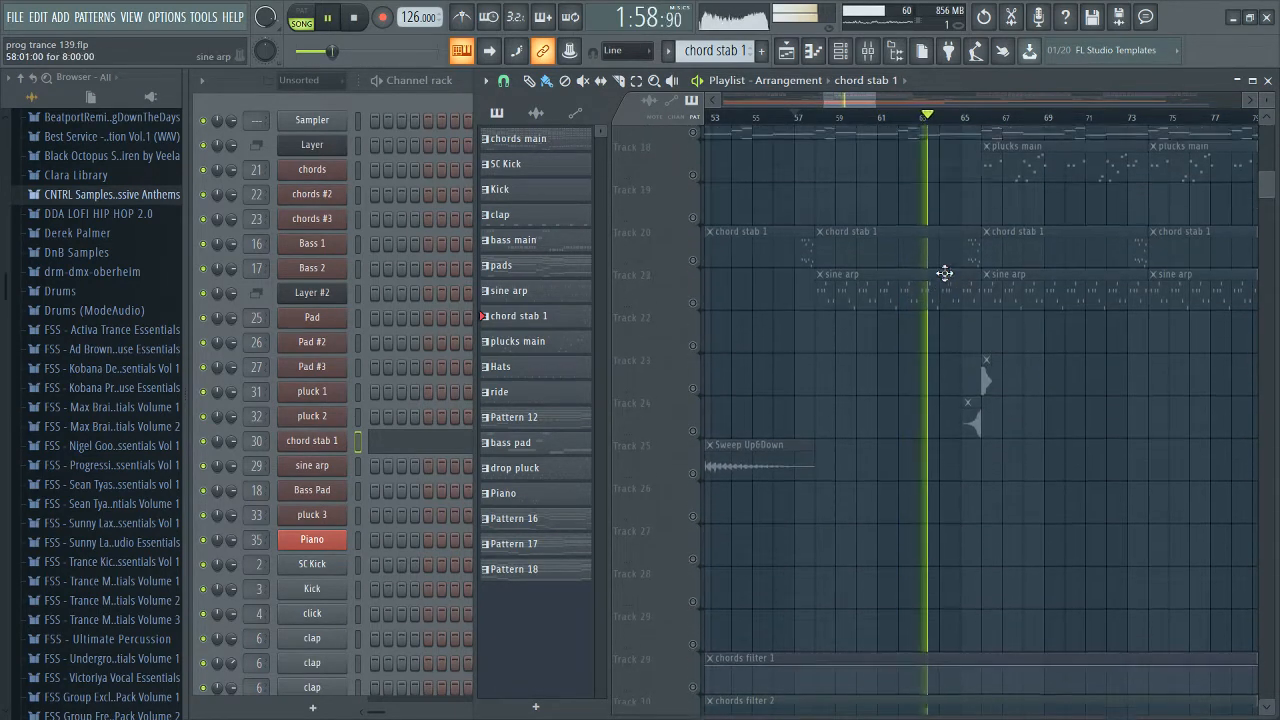
double_click(946, 289)
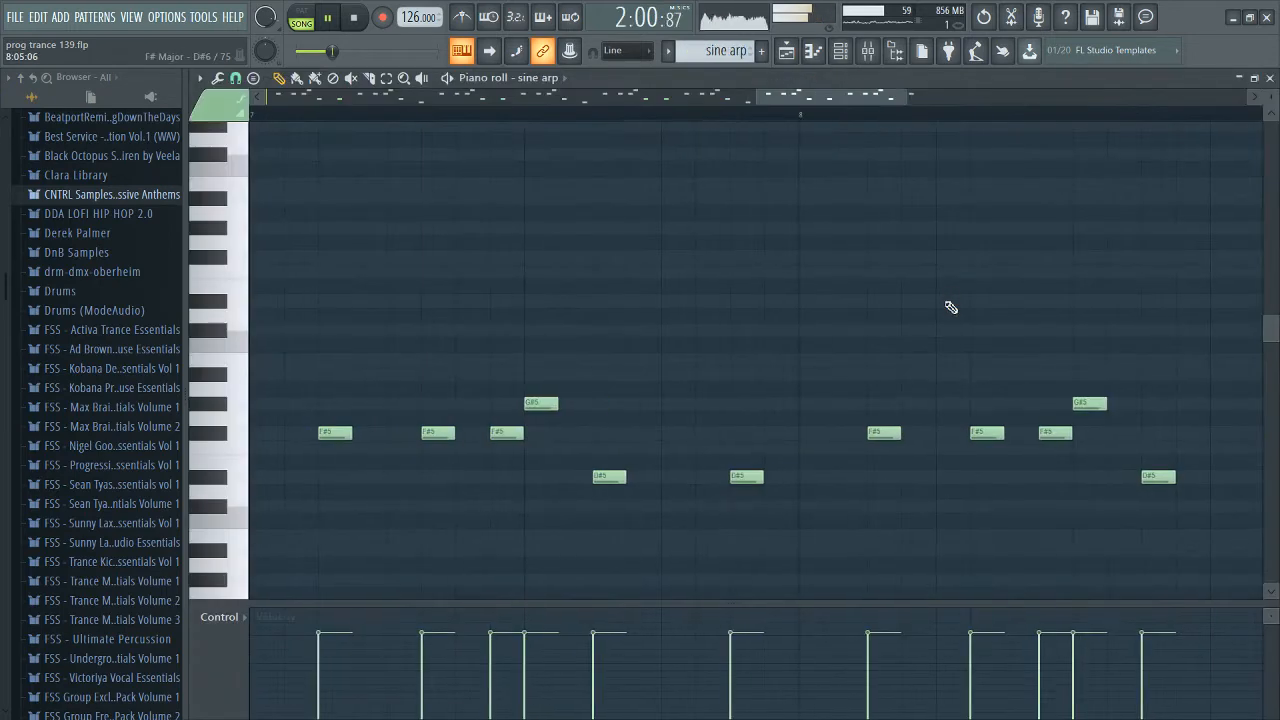
scroll(955, 307, "down", 5)
scroll(964, 307, "down", 7)
scroll(965, 309, "up", 3)
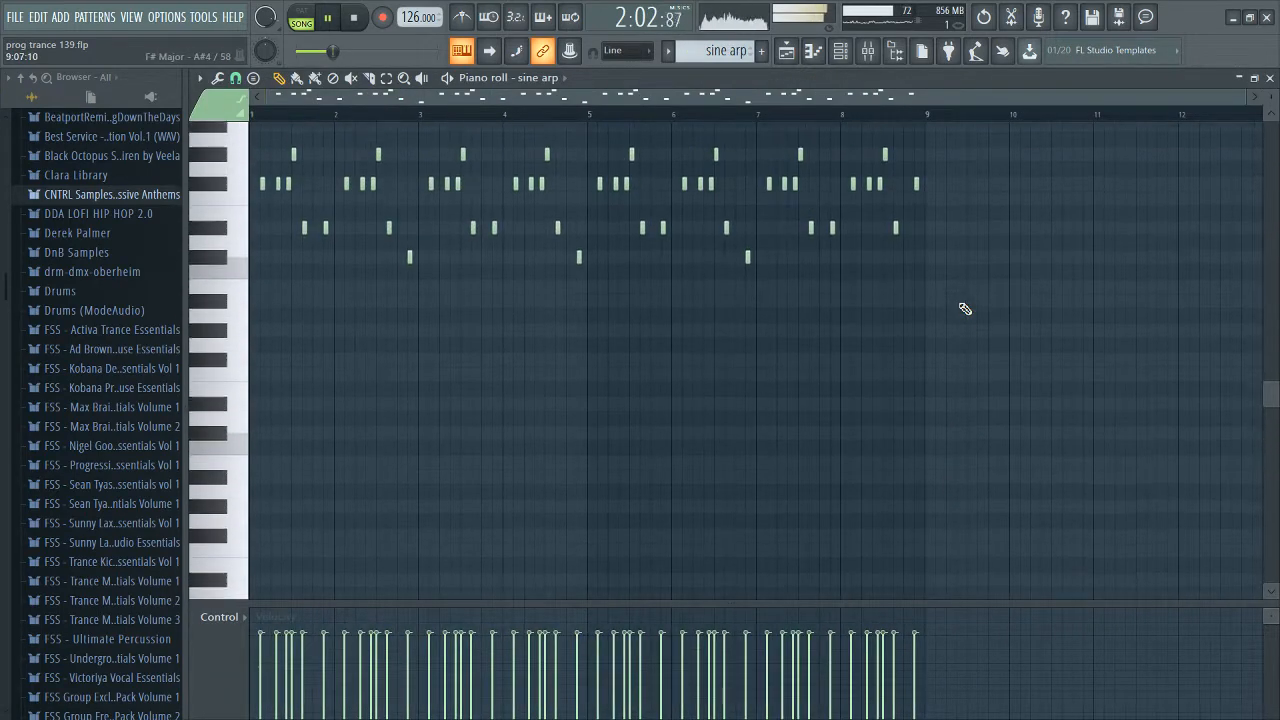
Step: Stop playback, close the sine arp piano roll and place the song position at bar 58 in the playlist
scroll(965, 309, "up", 1)
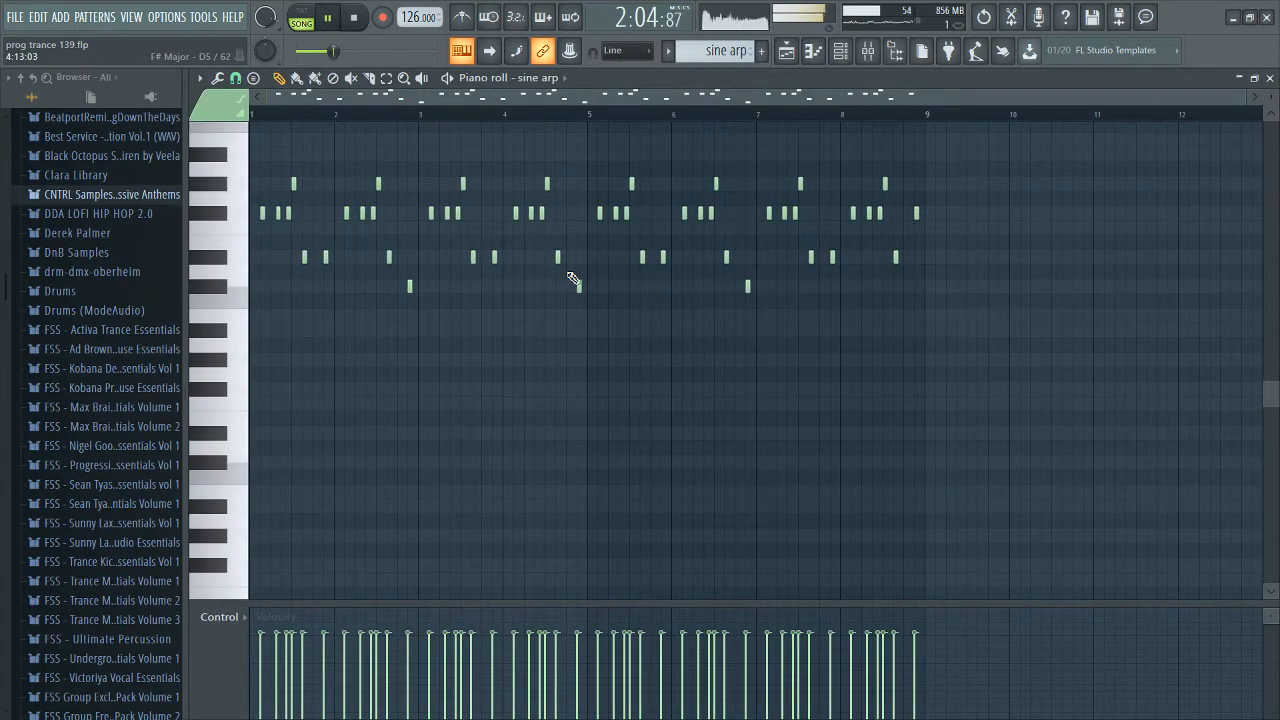
key("space")
left_click(1270, 78)
left_click(1270, 192)
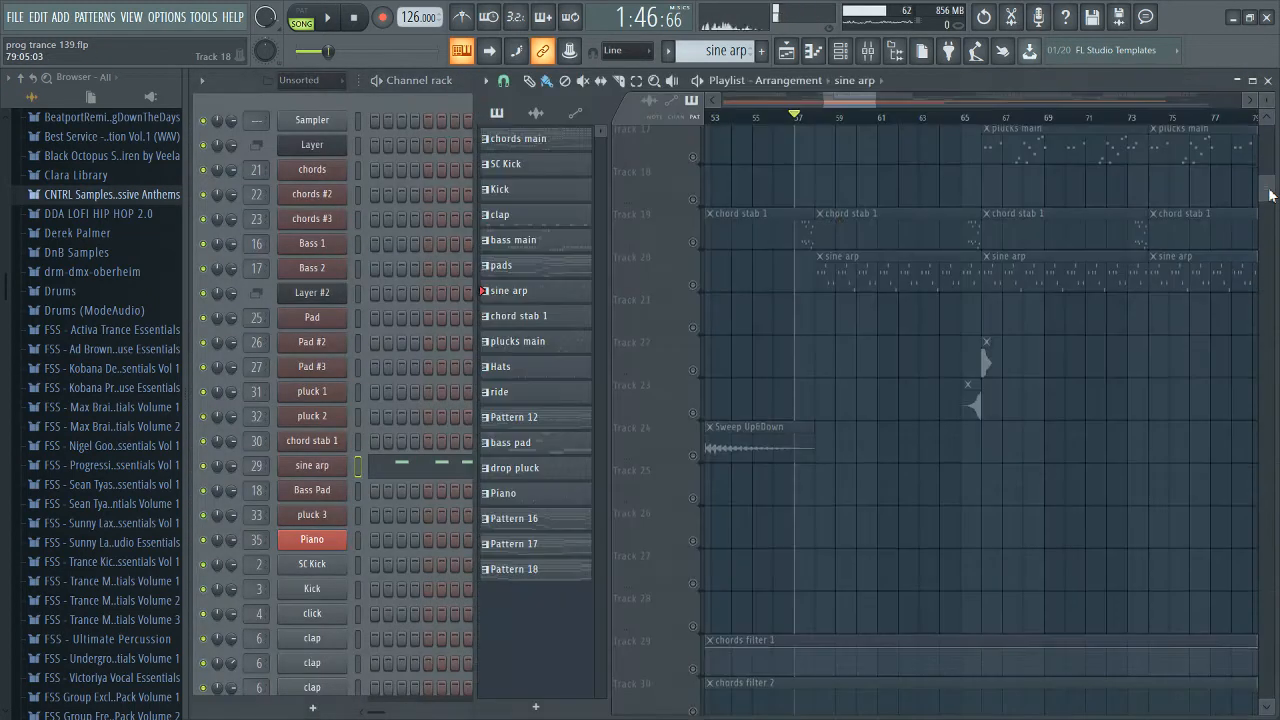
left_click(814, 120)
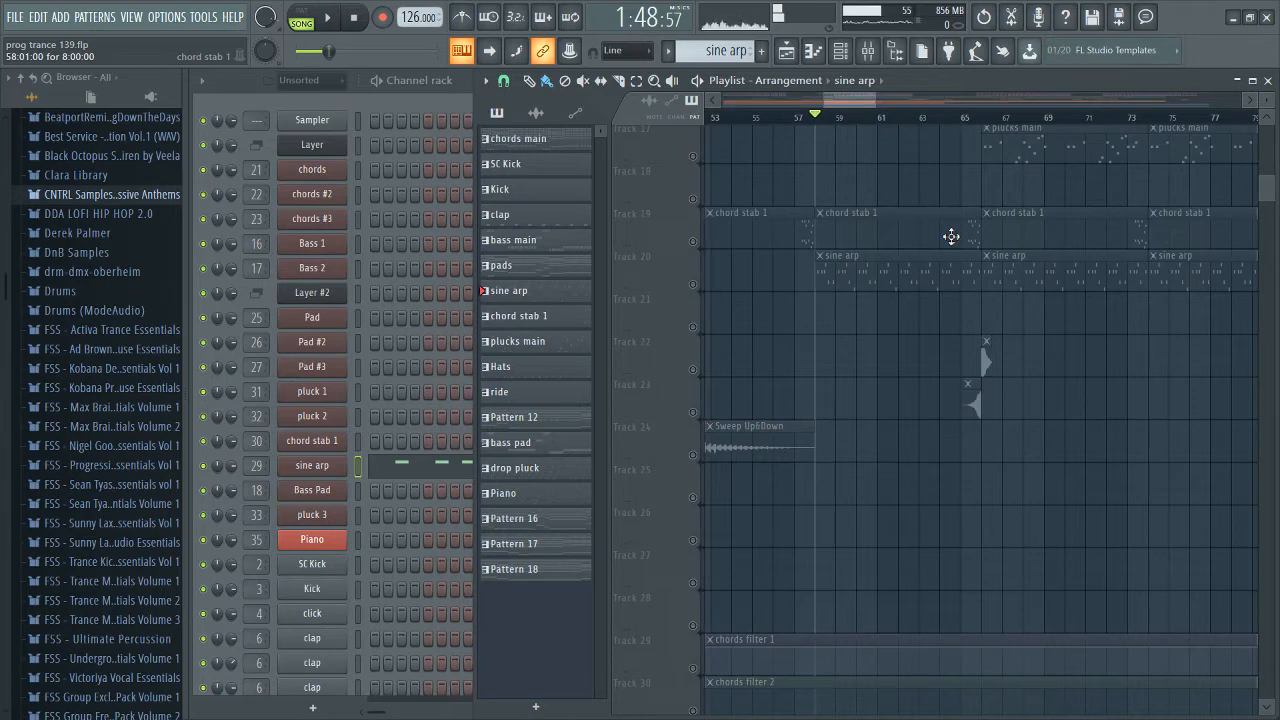
scroll(874, 297, "up", 3)
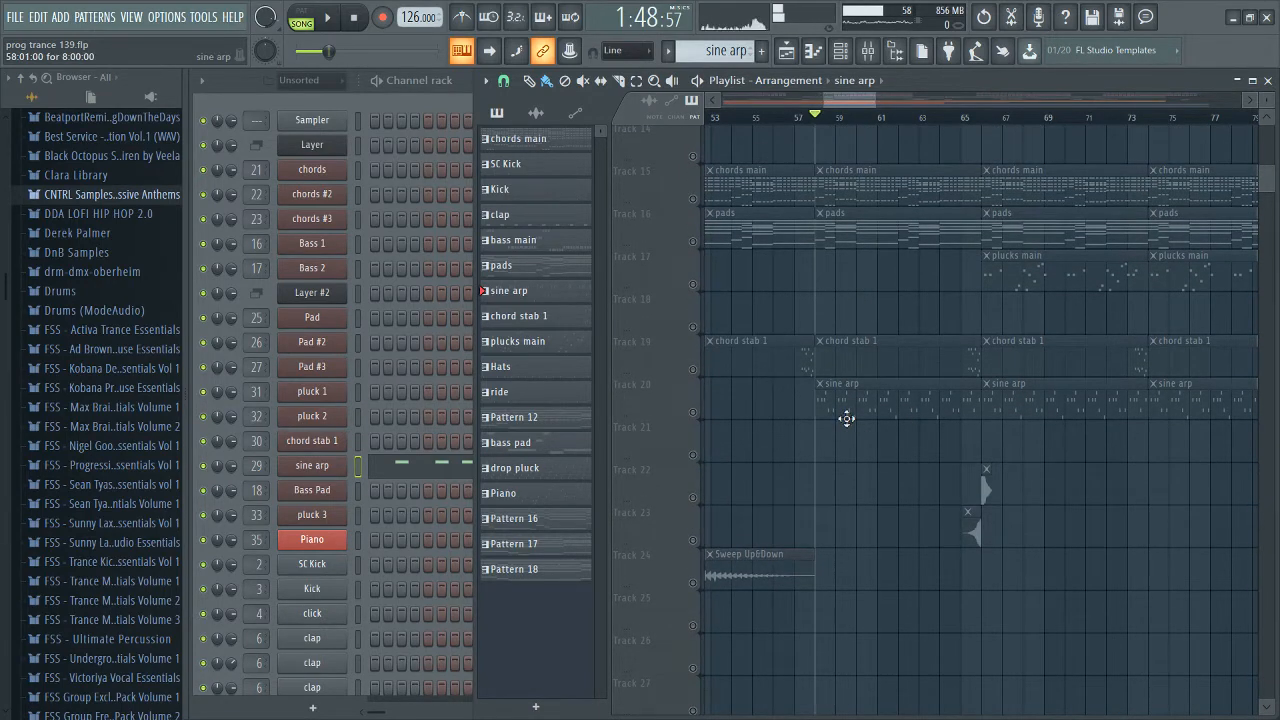
Step: Look over the sine arp channel's note pattern in the piano roll and return to the playlist
left_click(412, 104)
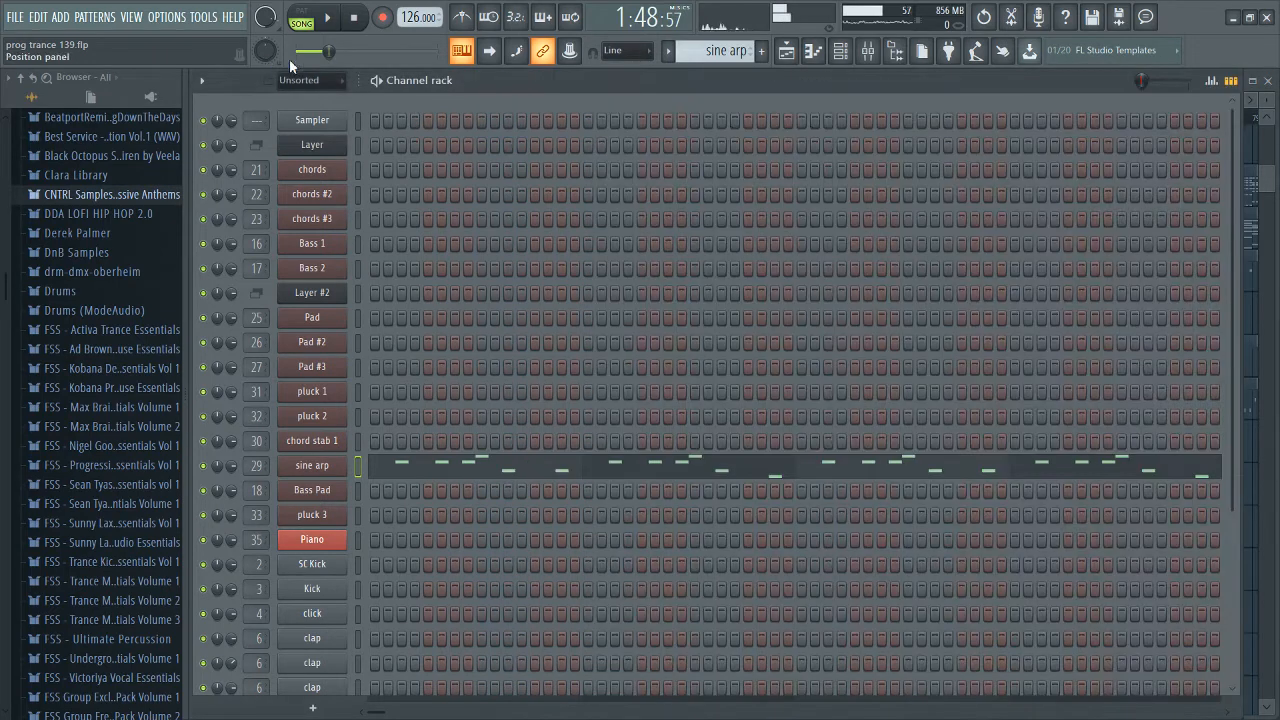
left_click(612, 478)
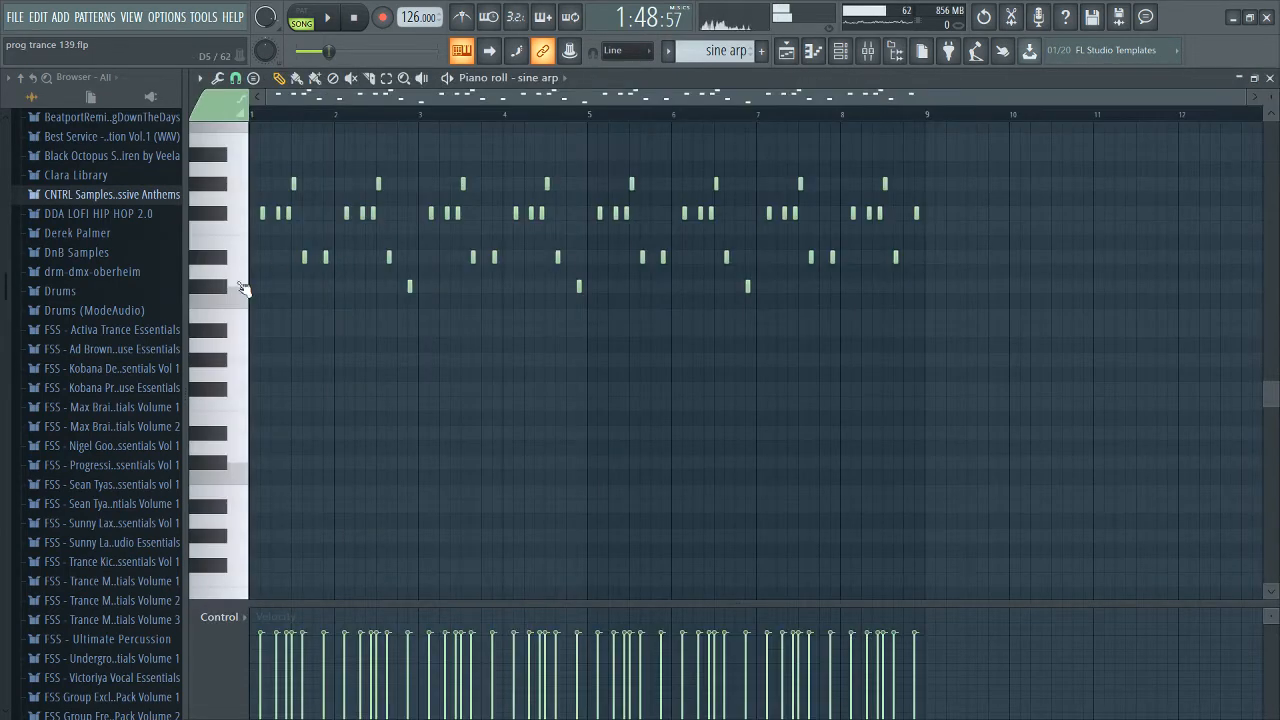
scroll(276, 312, "up", 5)
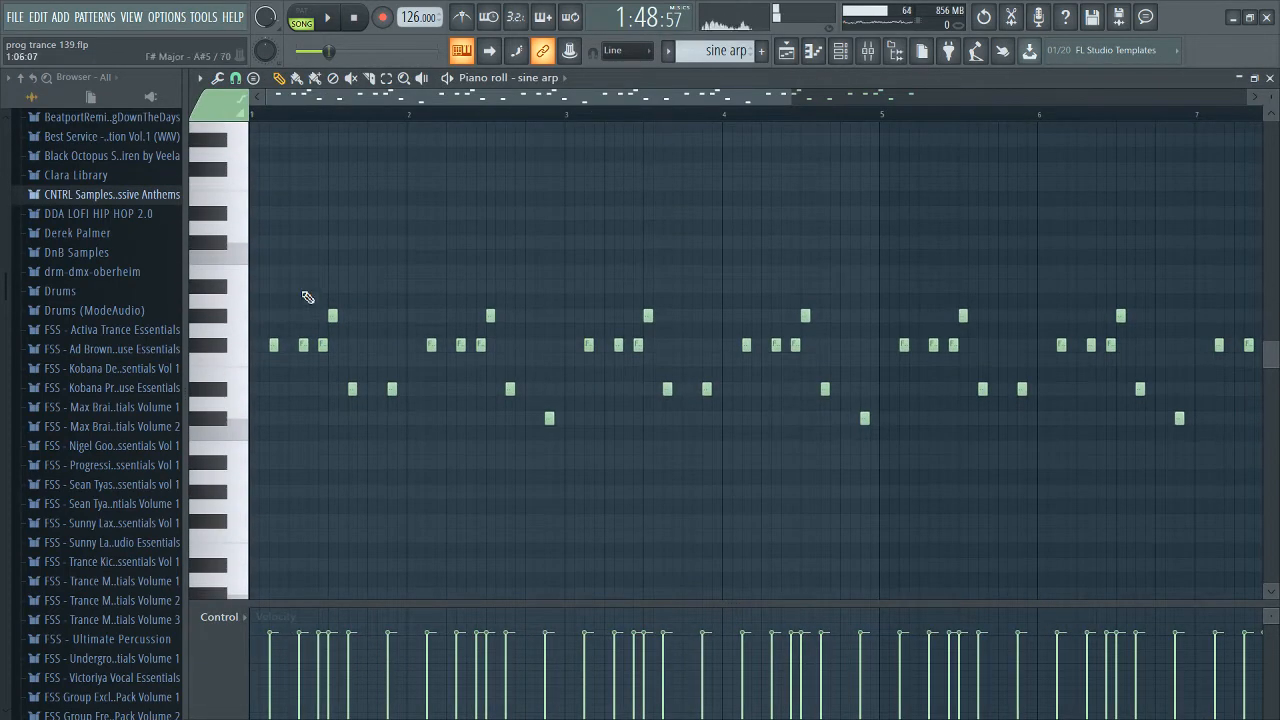
key("F7")
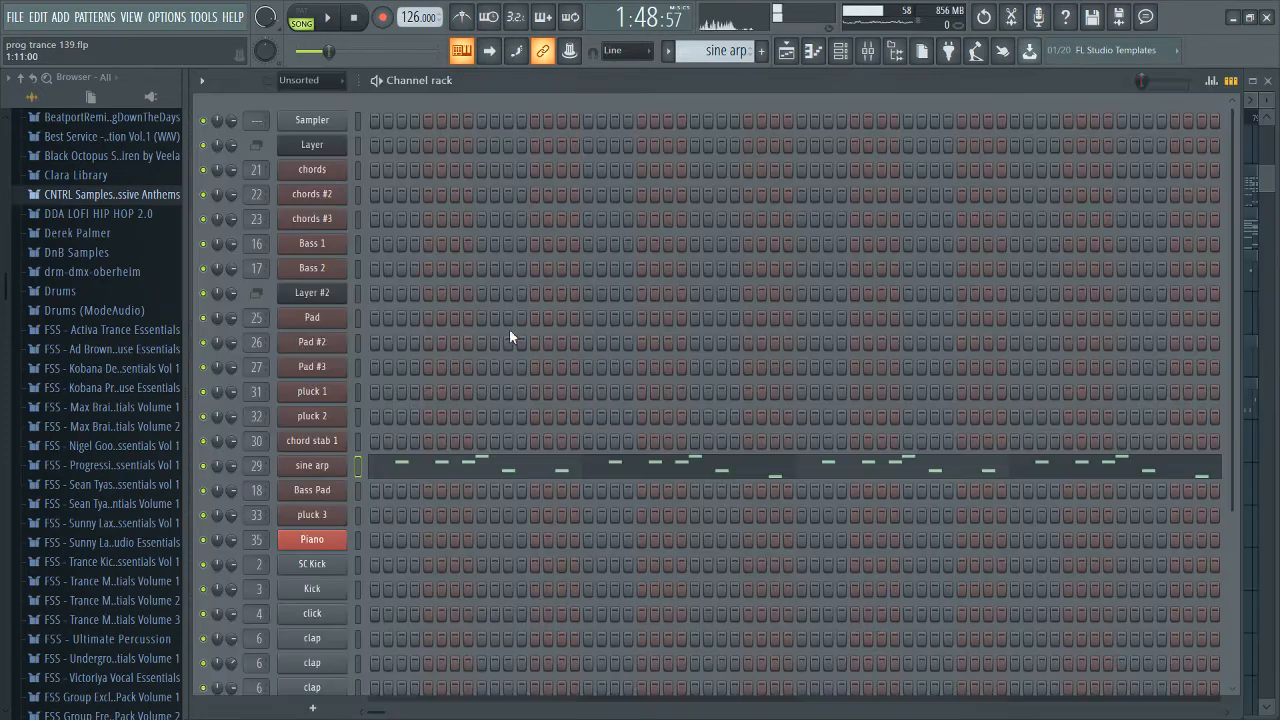
left_click(437, 478)
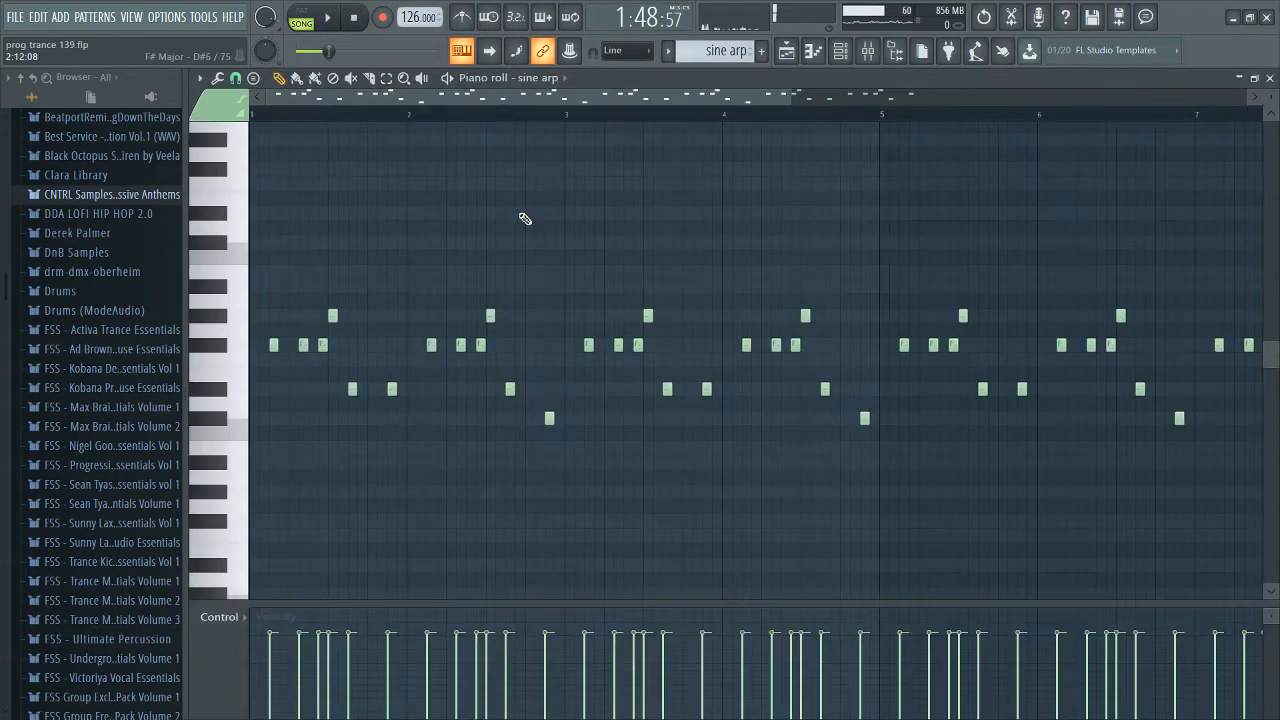
key("F7")
key("F5")
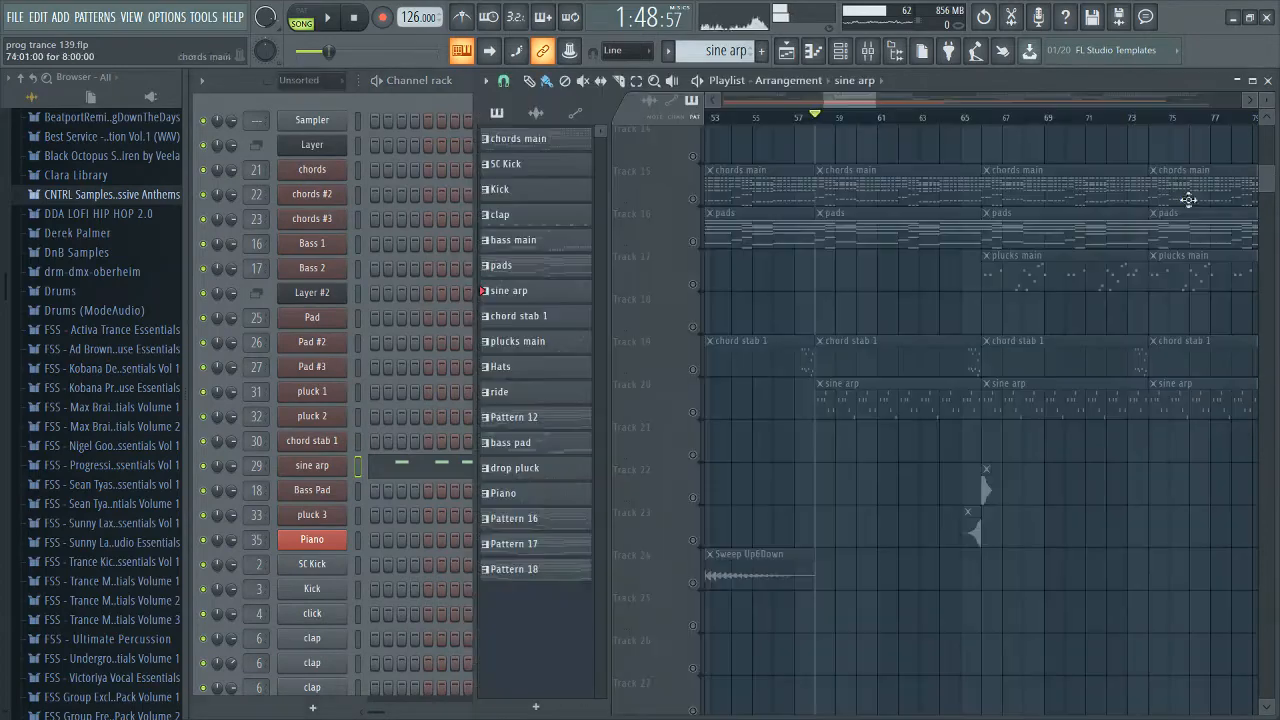
Step: Copy the Layer #2 chord notes from the pads pattern and paste them into the Sampler channel of the sine arp pattern
left_click(991, 234)
left_click(323, 289)
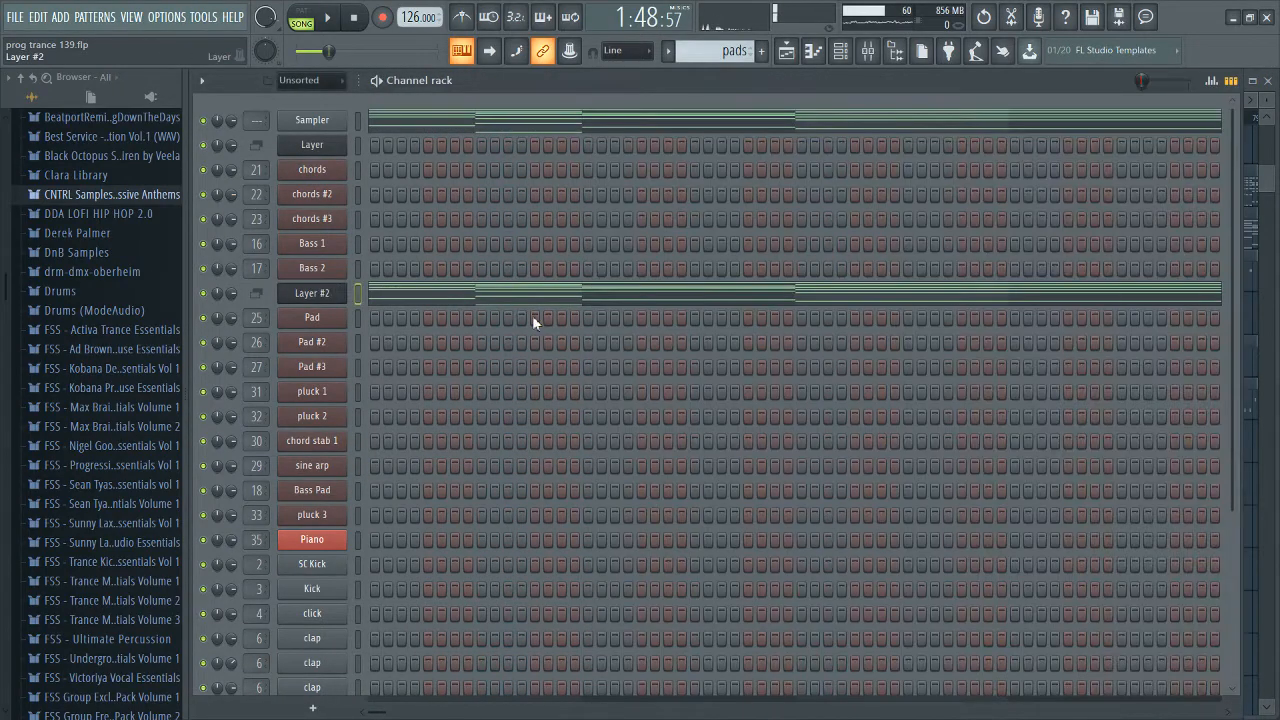
key("F5")
left_click(889, 392)
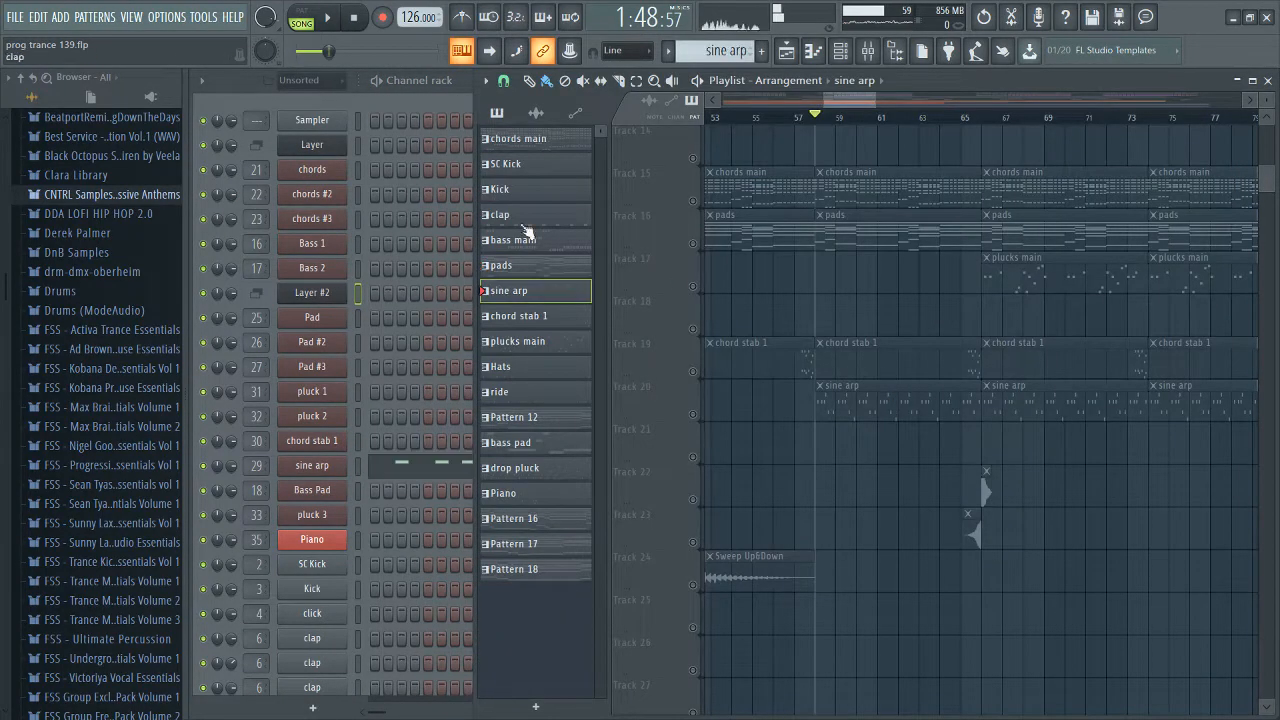
left_click(350, 110)
key("ctrl+v")
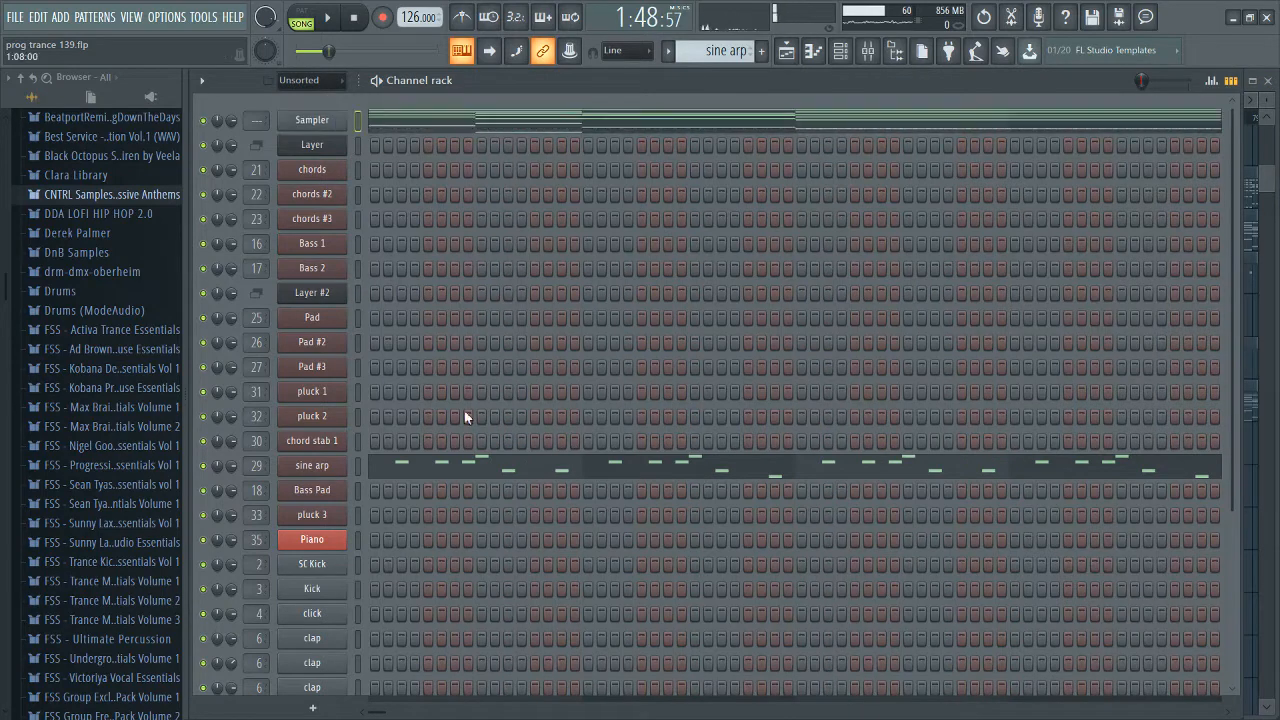
Step: Open the sine arp channel's notes and compare them with the pad chord ghost notes, sounding the F#5 key
left_click(510, 480)
scroll(391, 386, "down", 1)
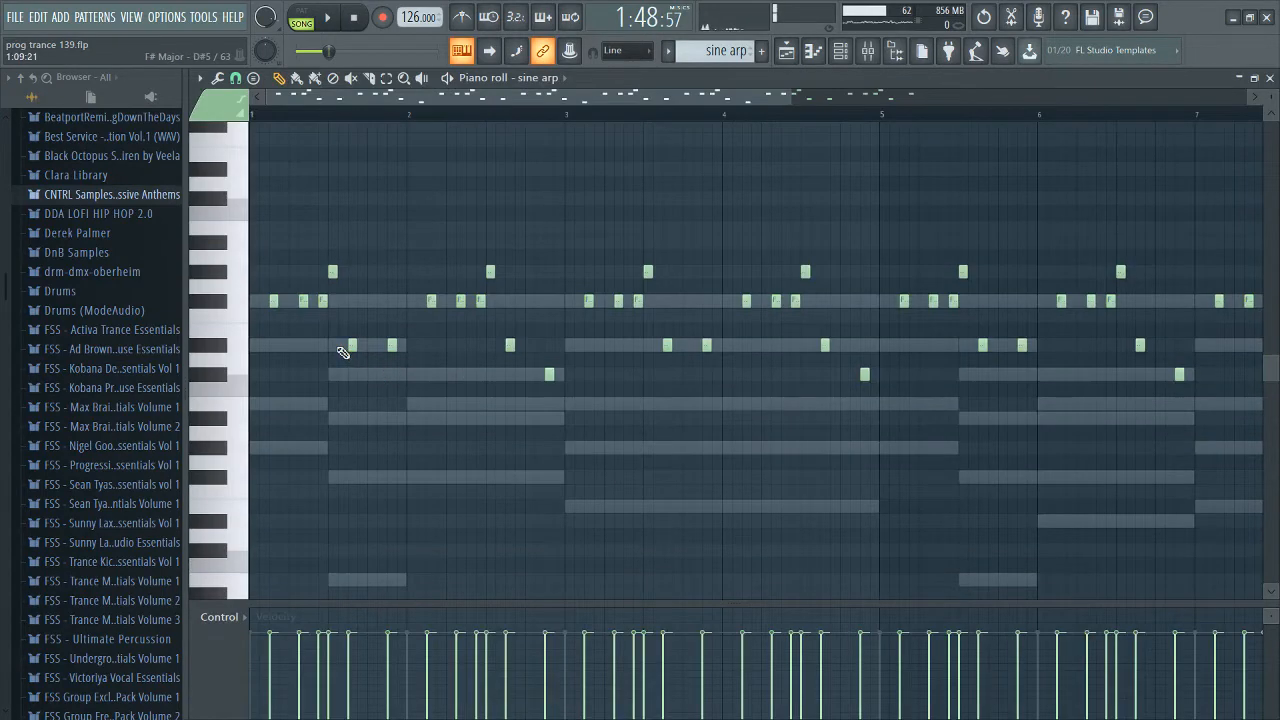
scroll(228, 323, "up", 5)
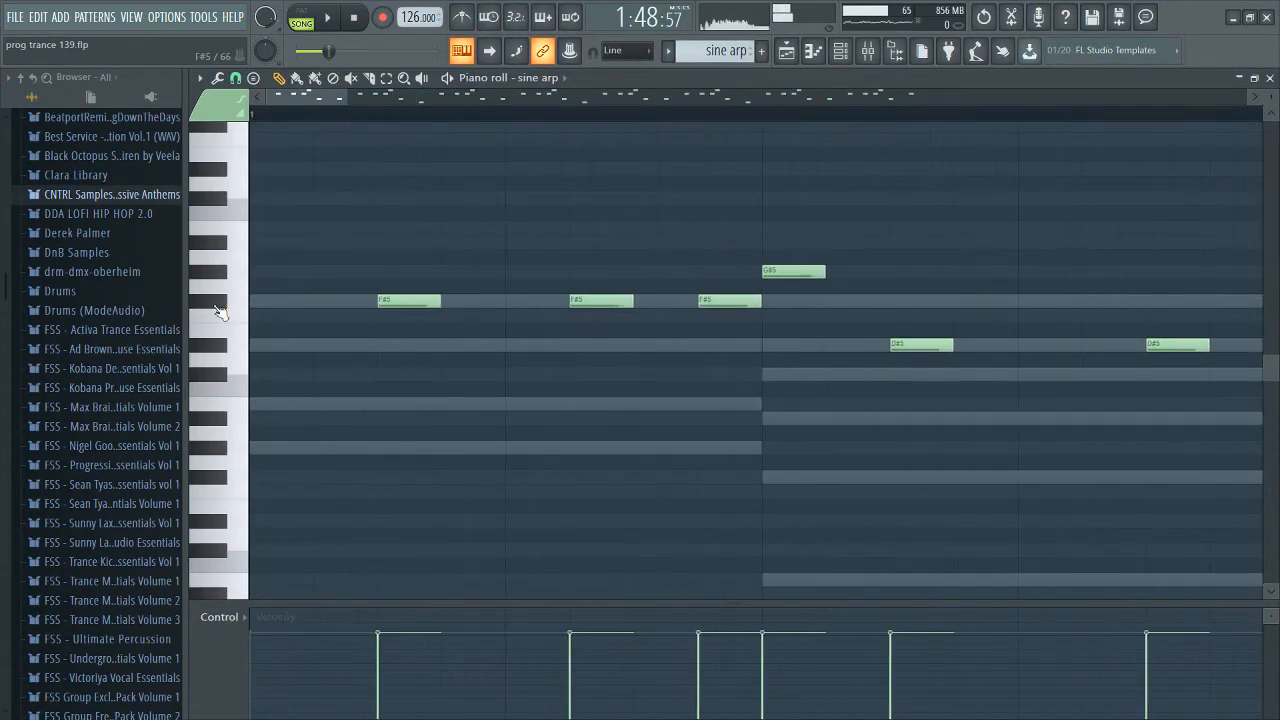
left_click(220, 310)
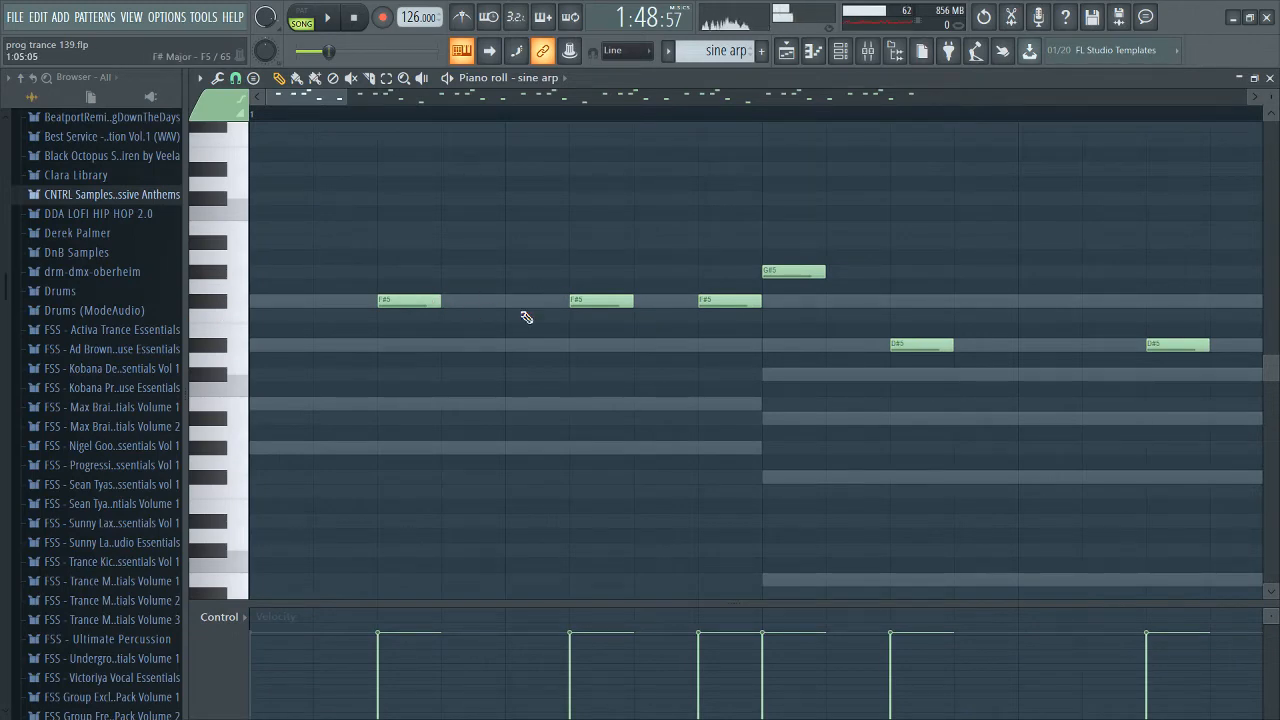
scroll(527, 318, "down", 6)
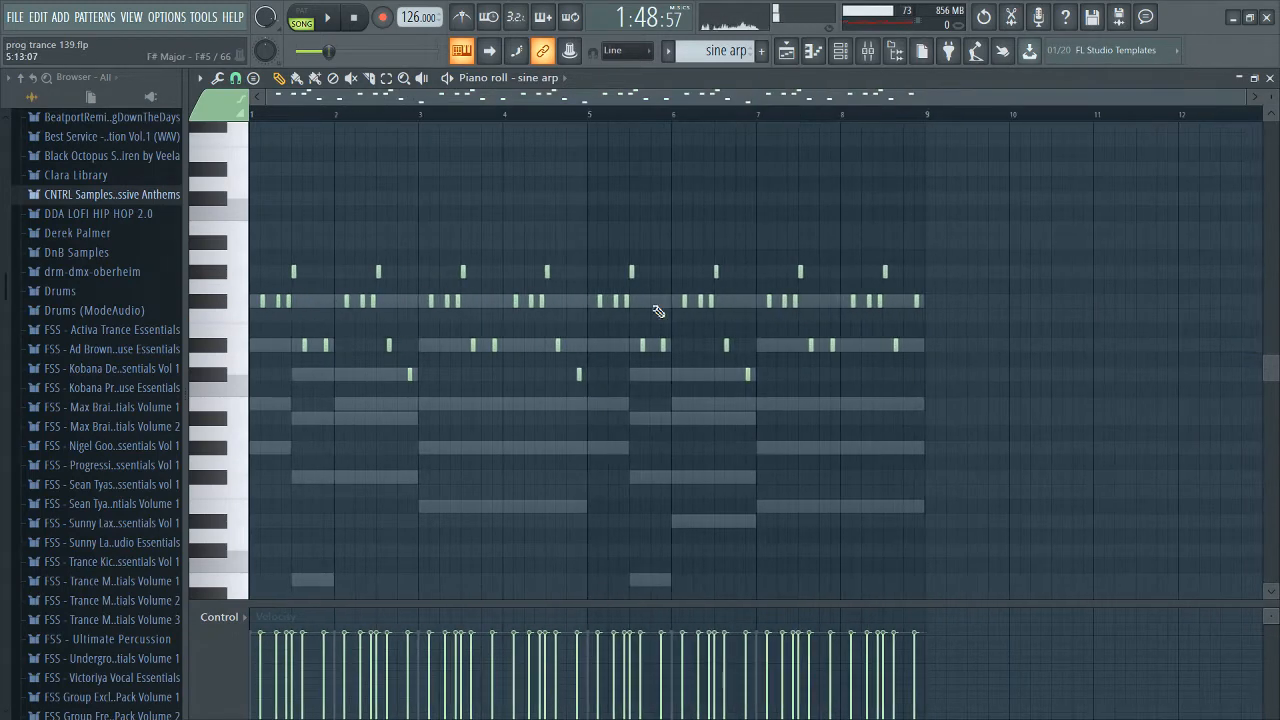
scroll(231, 341, "up", 5)
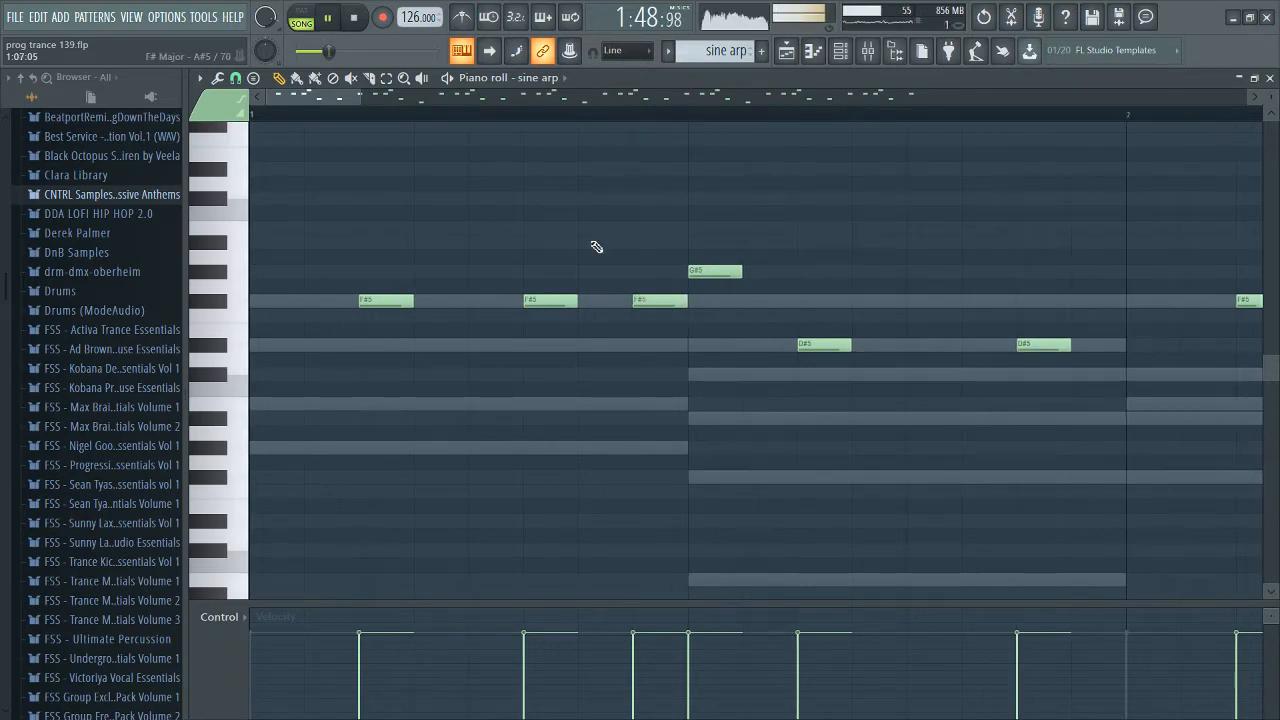
Step: Switch playback to pattern mode, listen to the start of the sine arp pattern and stop it
left_click(303, 22)
key("space")
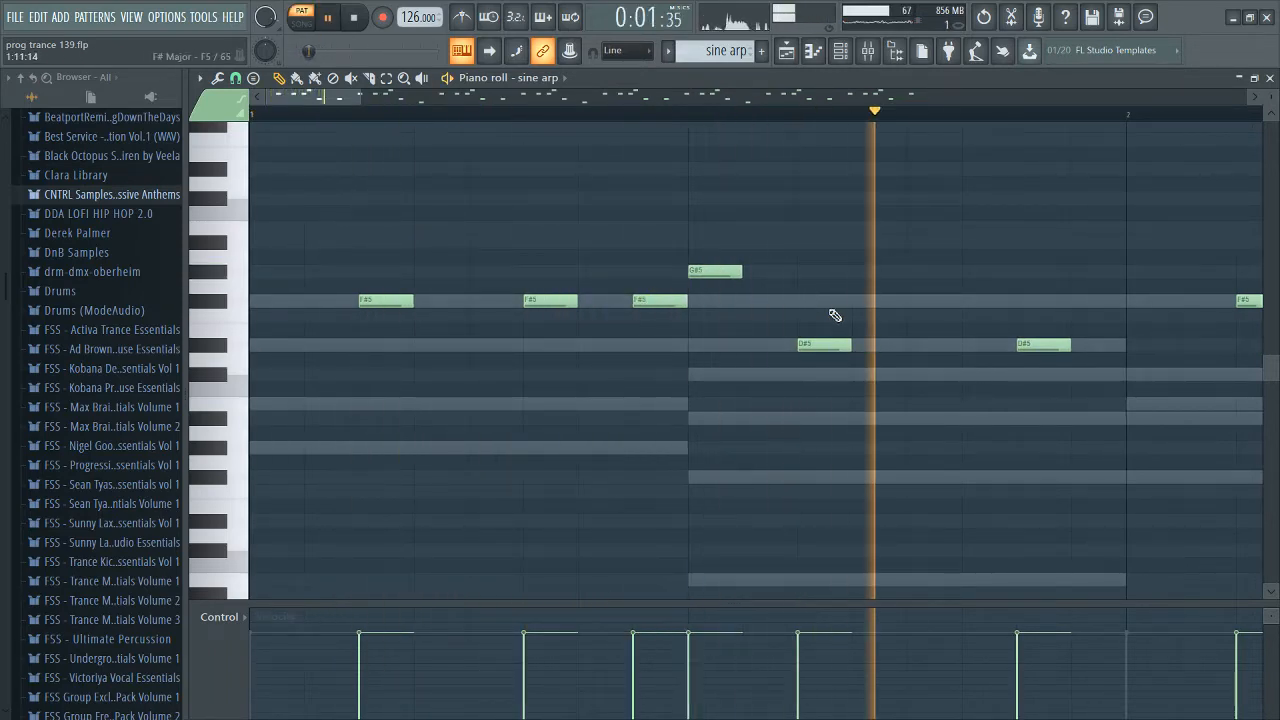
scroll(800, 302, "down", 2)
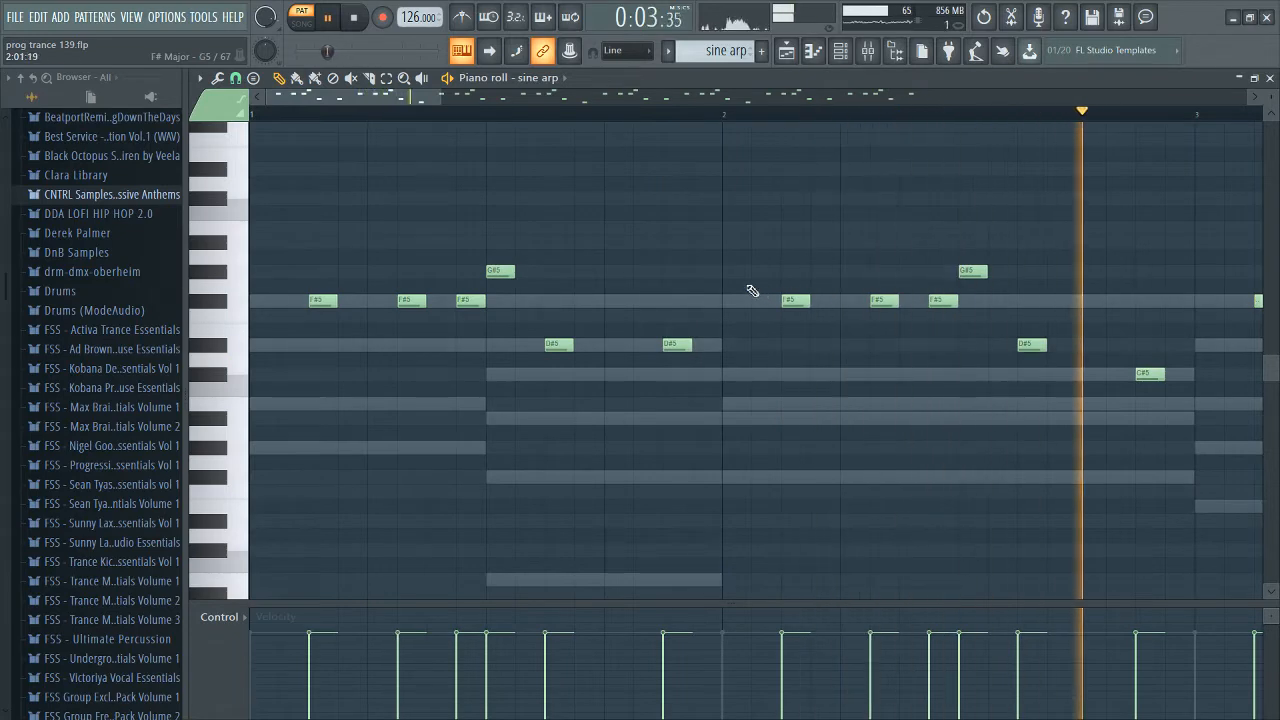
key("space")
Step: Examine how the arp notes in the first two bars line up with the ghost chords beneath them
left_click_drag(254, 206, 740, 412)
left_click(607, 392)
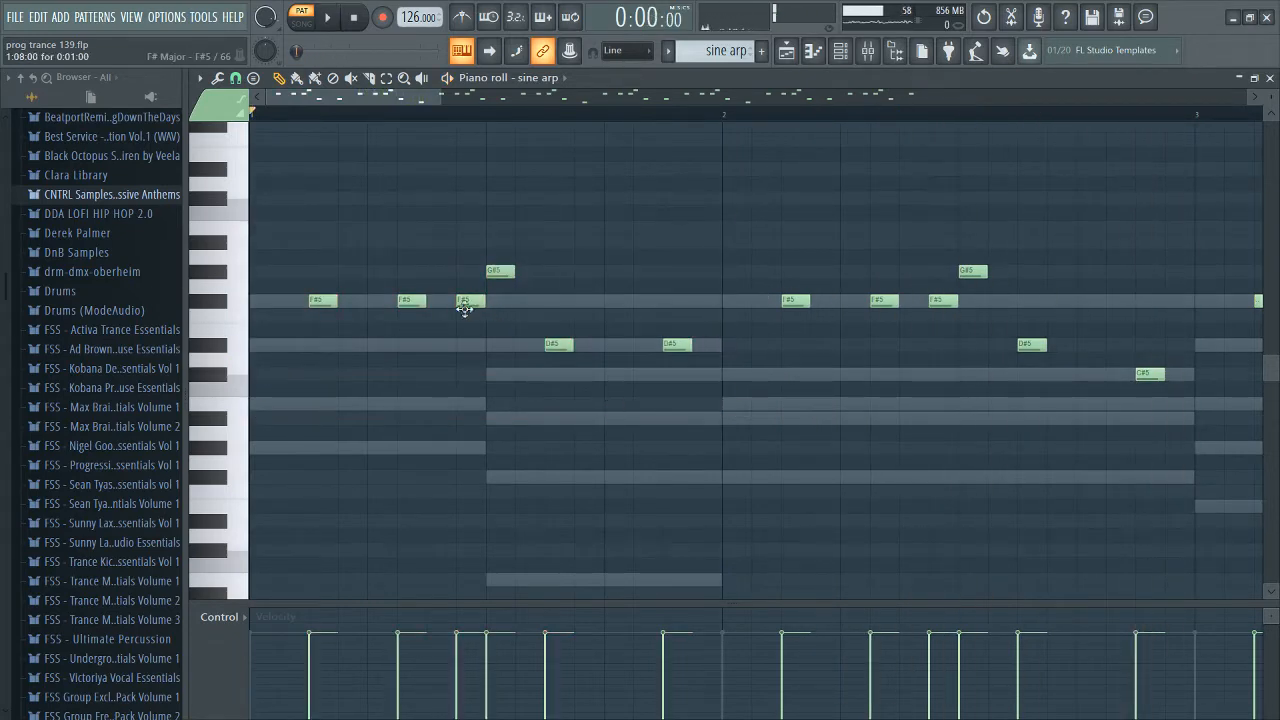
scroll(440, 314, "down", 3)
scroll(428, 291, "up", 2)
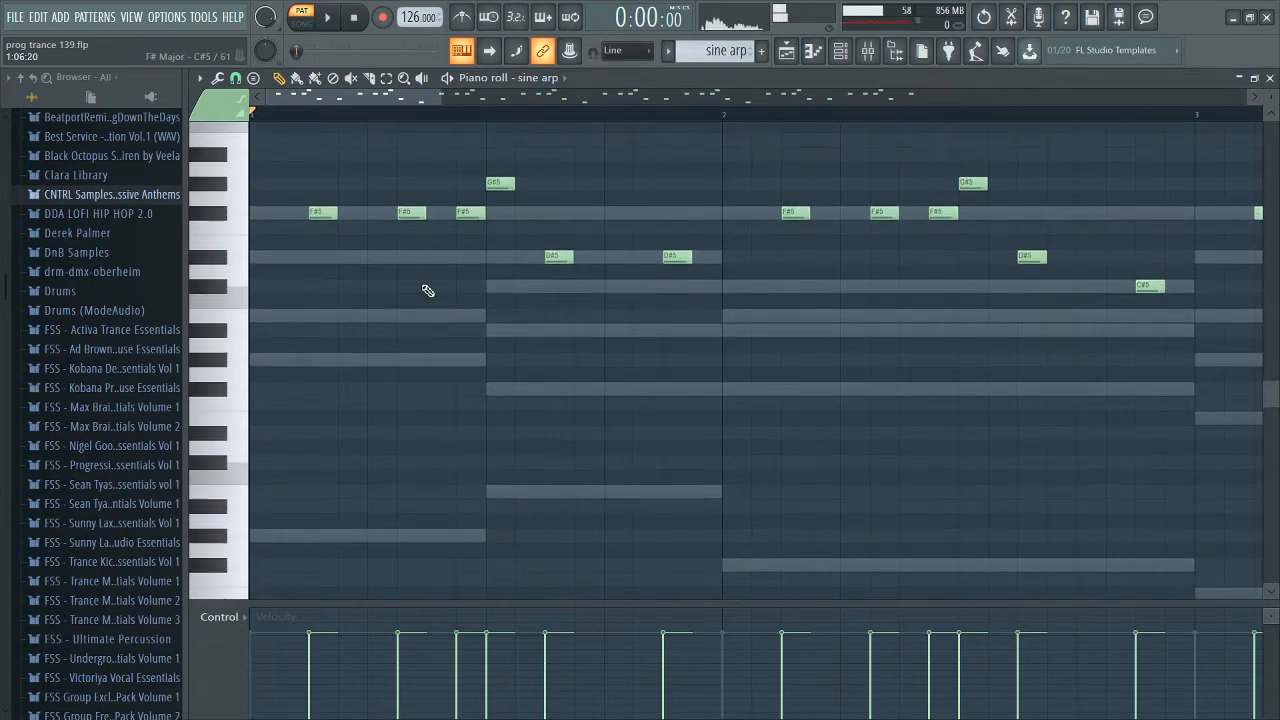
scroll(830, 297, "down", 2)
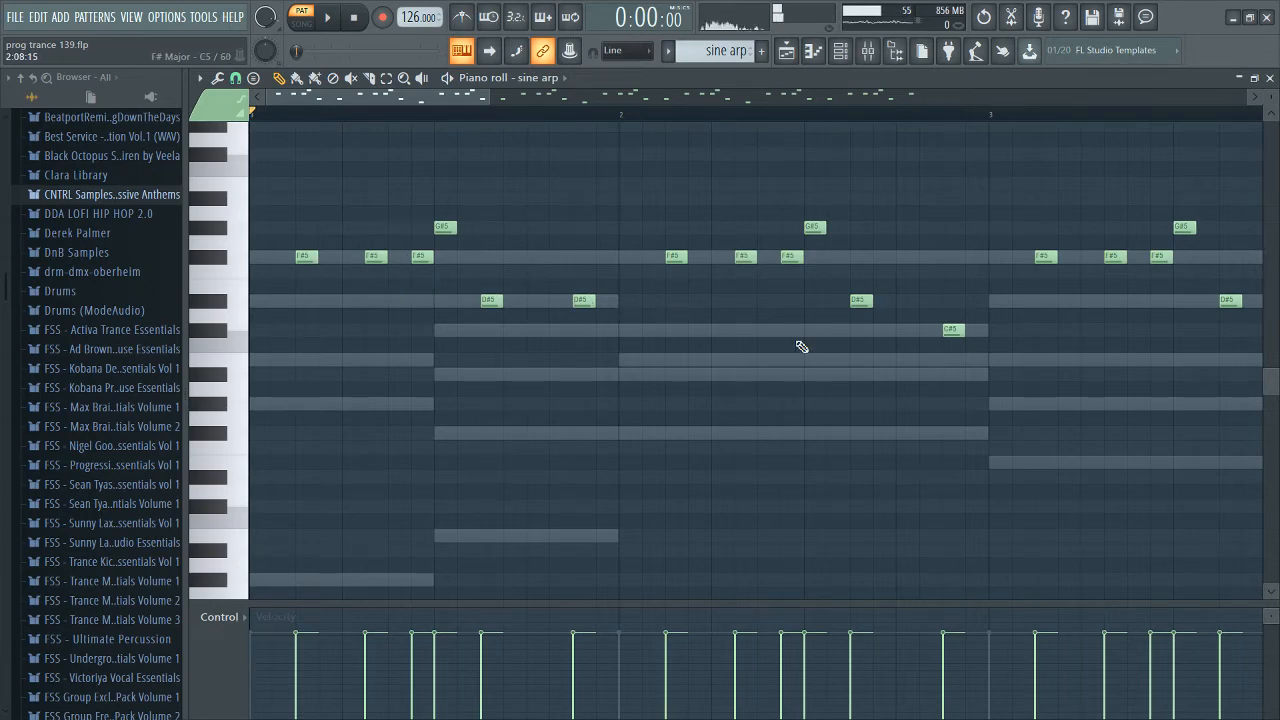
scroll(795, 348, "down", 1)
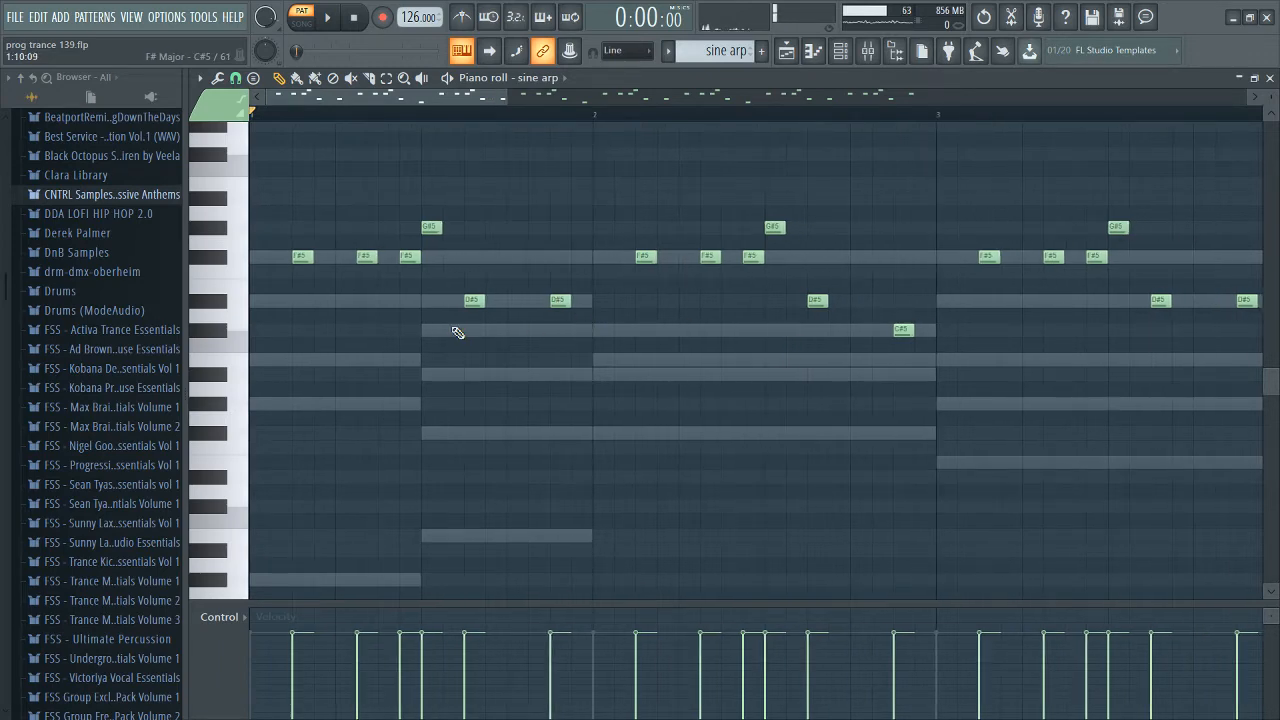
Step: Highlight the F#5, D#5 and G#5 arp notes in bar 1 in turn to examine the phrase, and clear the selection
left_click_drag(253, 183, 338, 290)
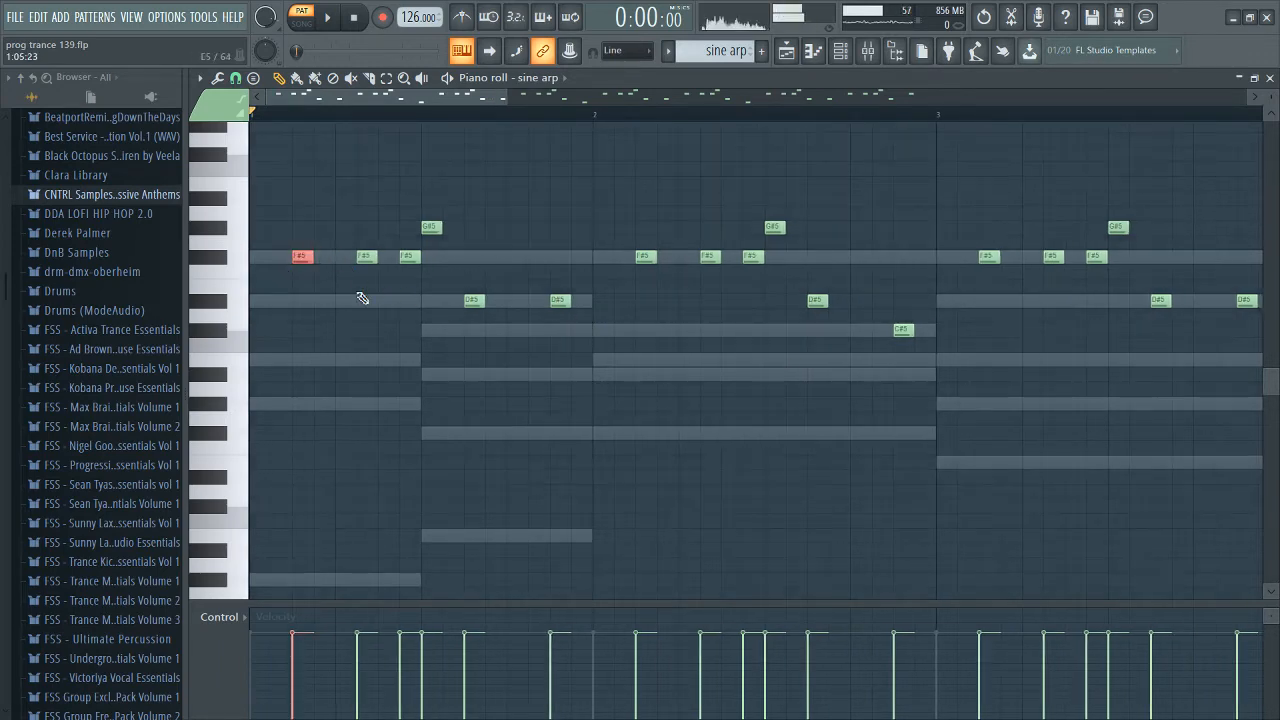
left_click_drag(451, 322, 586, 292)
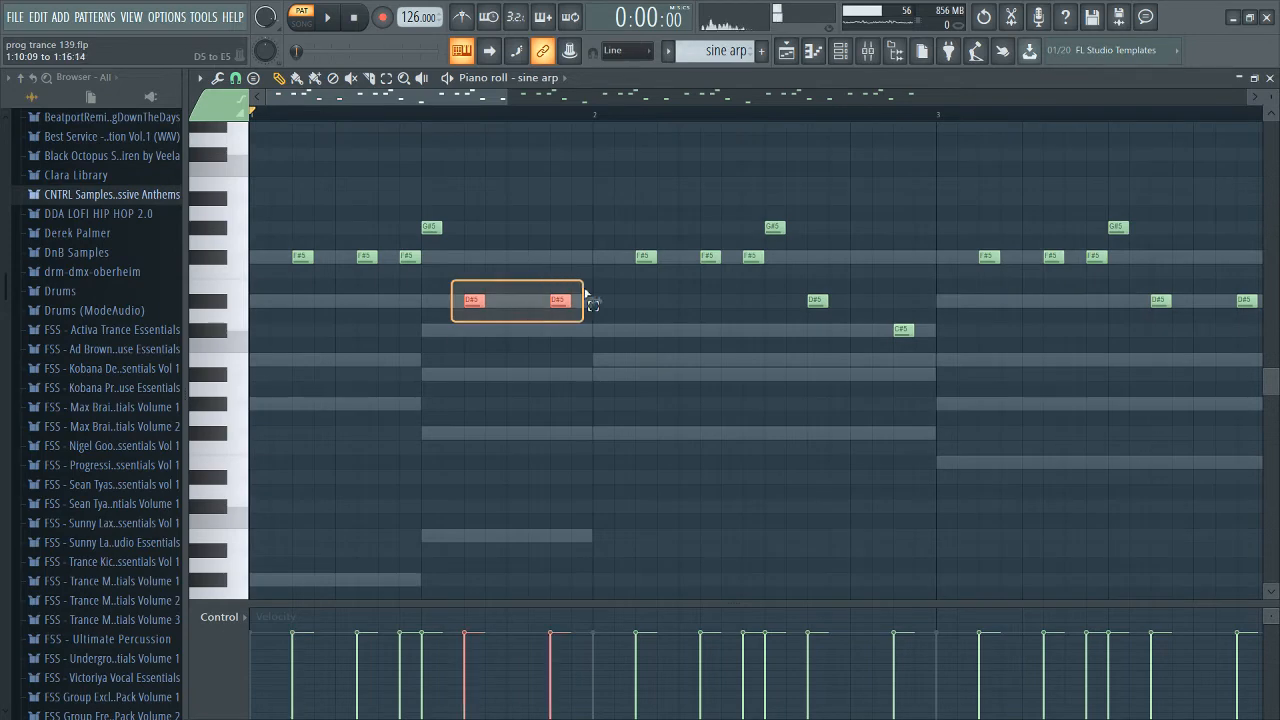
left_click_drag(264, 282, 326, 249)
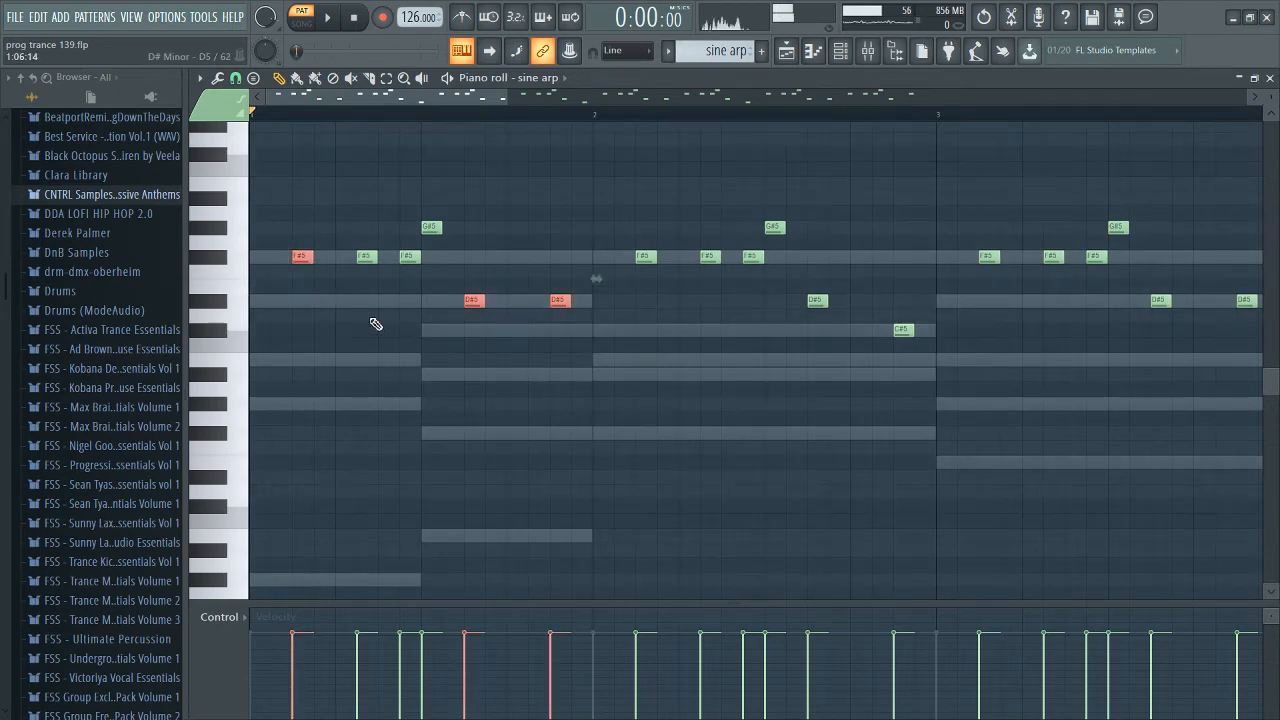
left_click_drag(357, 292, 426, 217)
right_click(444, 392)
scroll(641, 379, "down", 2)
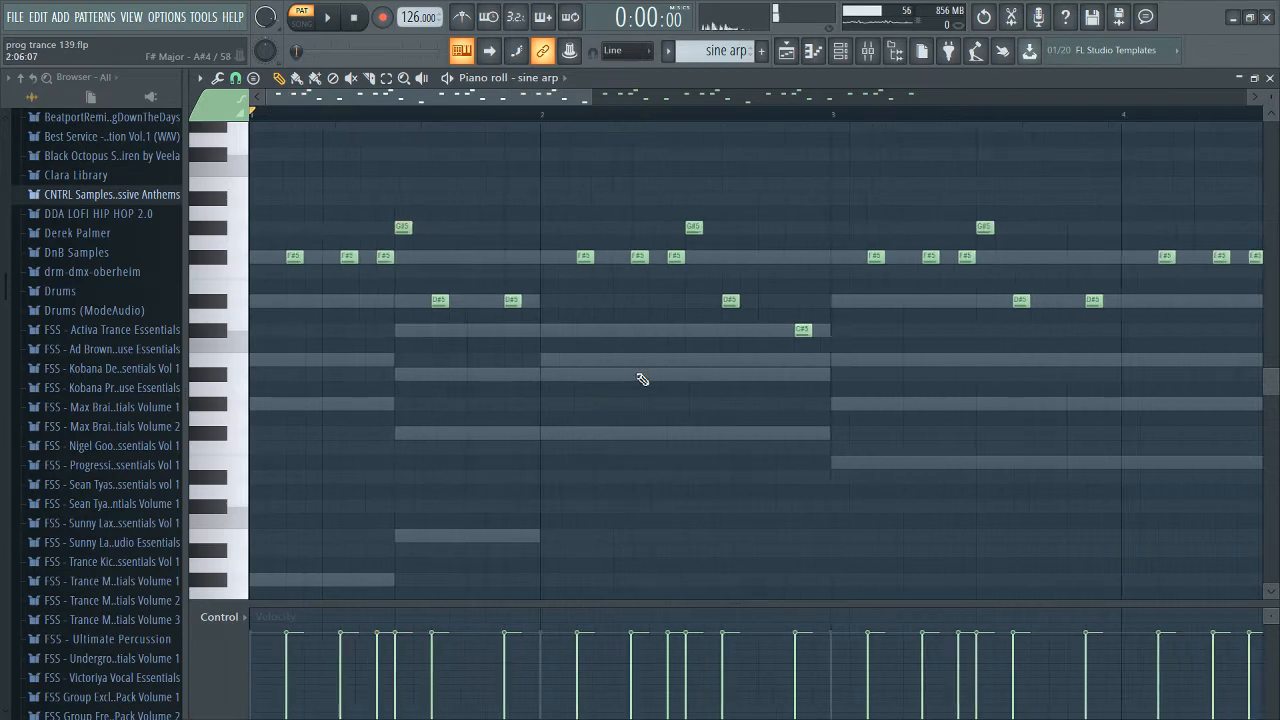
Step: Select the arp note groups of bars 1, 3, 5, 2, 4 and 8 one after another to compare the repeating and varied phrases
left_click_drag(278, 192, 503, 343)
left_click_drag(770, 228, 988, 350)
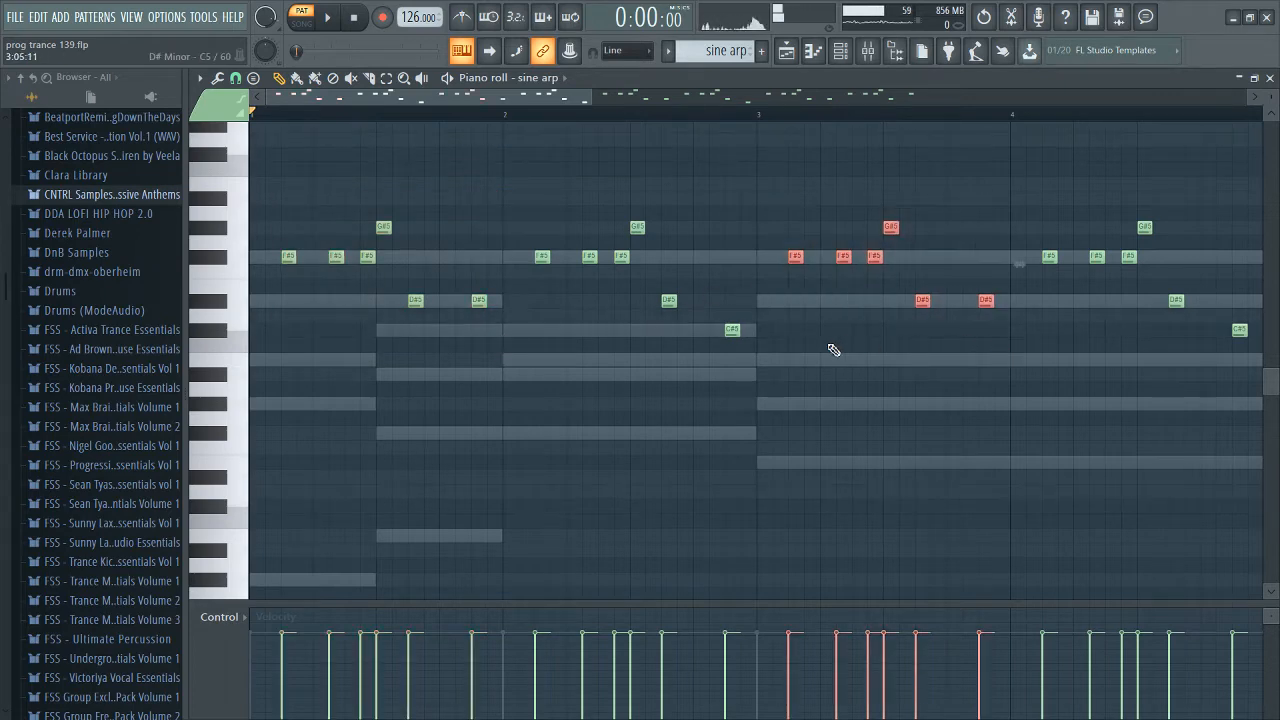
scroll(840, 330, "down", 2)
left_click_drag(878, 192, 1016, 344)
scroll(777, 366, "down", 2)
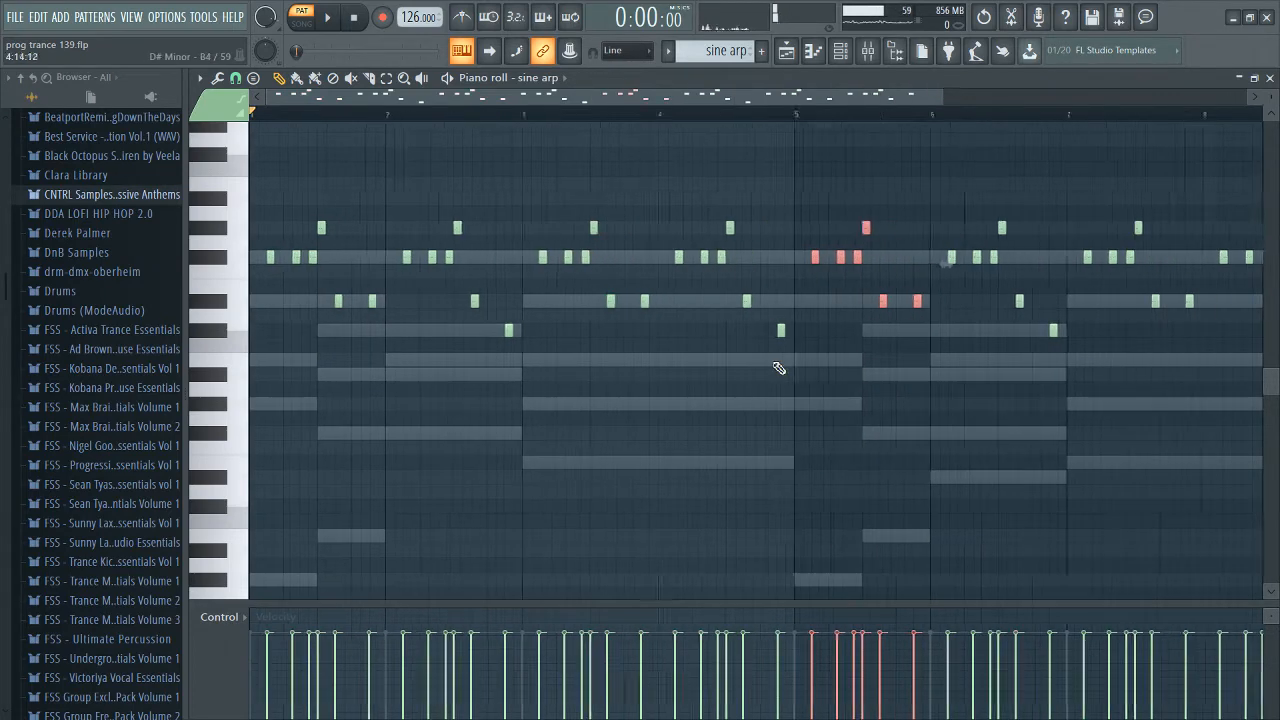
left_click_drag(357, 195, 481, 375)
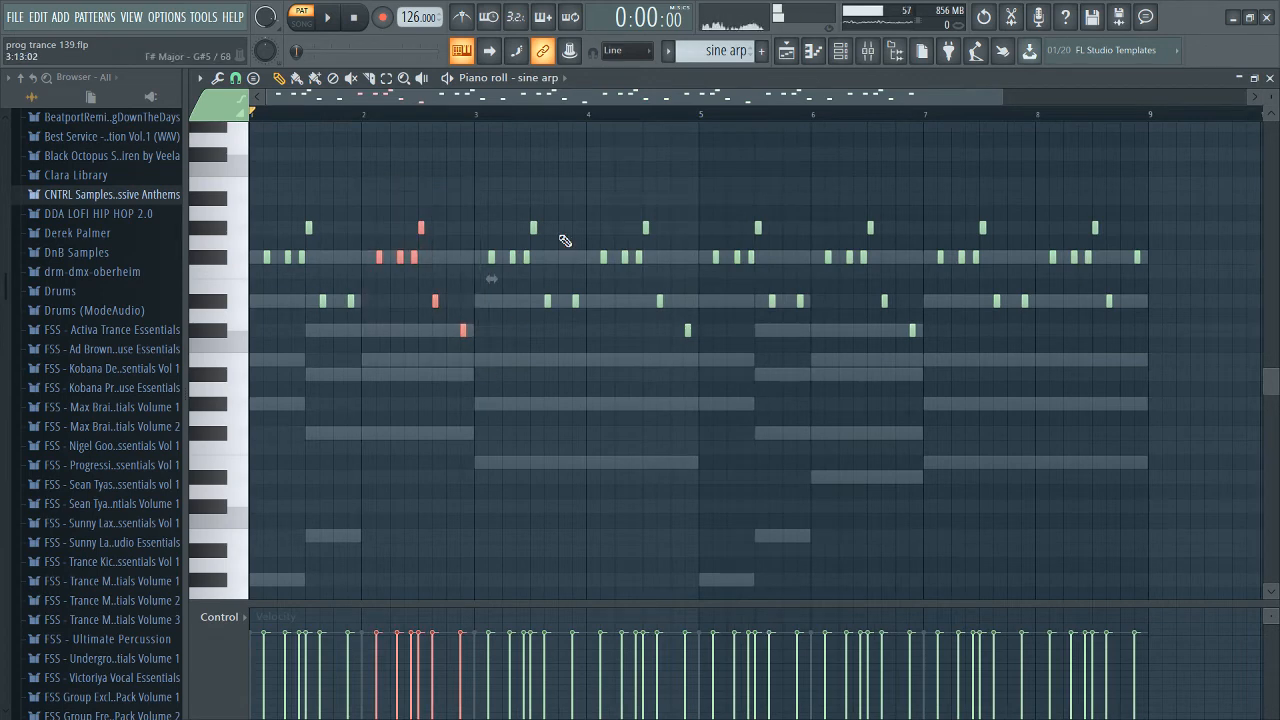
left_click_drag(590, 207, 707, 382)
left_click_drag(1046, 194, 1158, 330)
Step: Play the sine arp pattern briefly, stop it, deselect all notes and view the whole eight-bar phrase
left_click(1031, 112)
key("space")
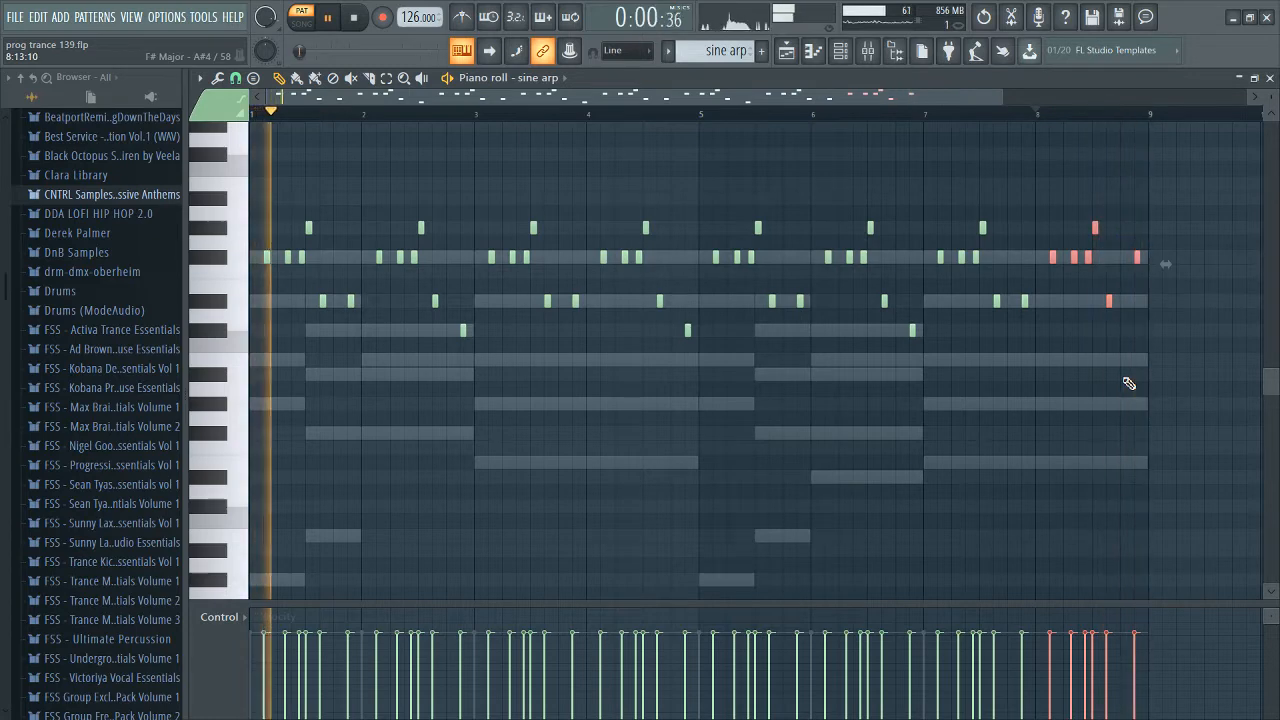
key("space")
left_click(852, 422, "ctrl")
left_click(353, 19)
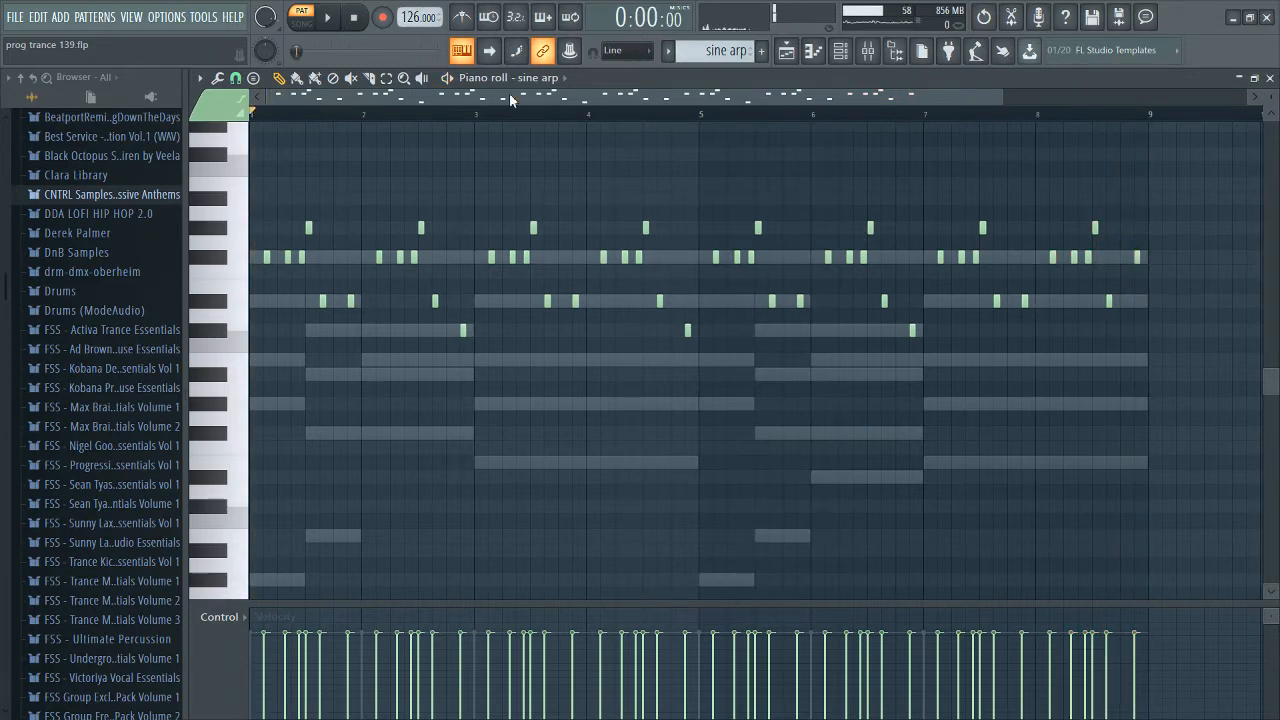
scroll(236, 289, "up", 1)
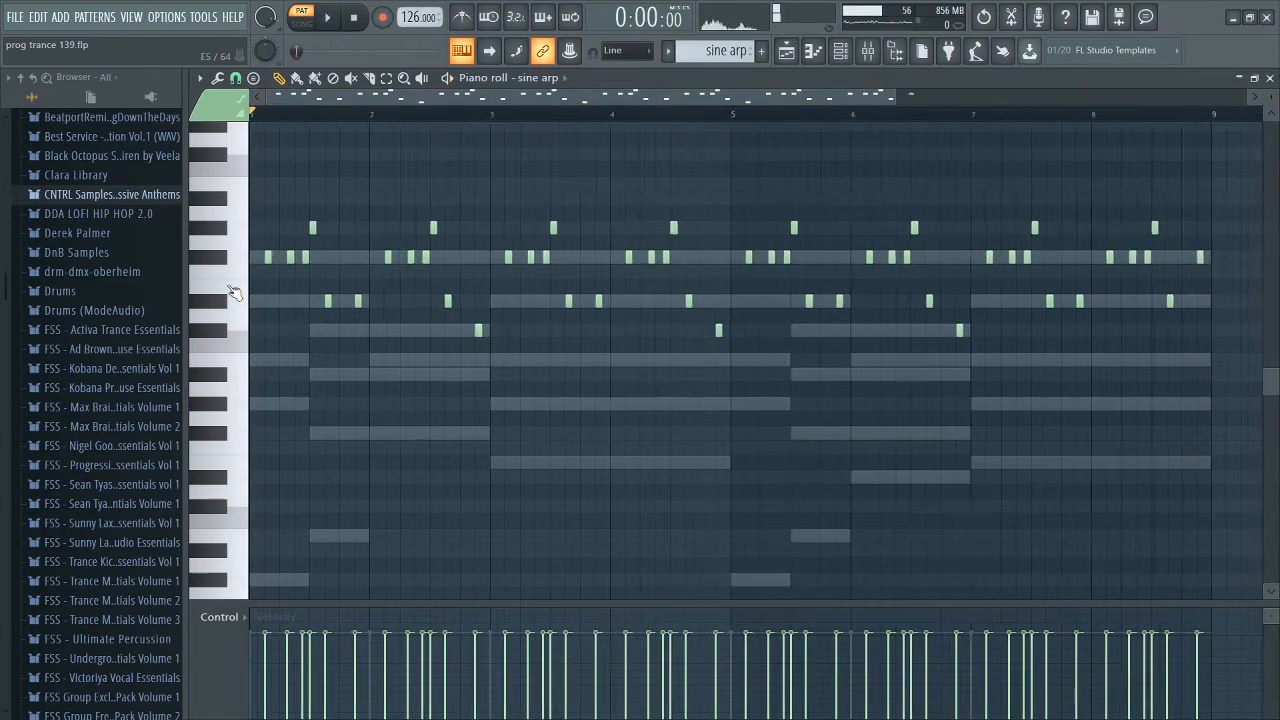
scroll(640, 310, "down", 1)
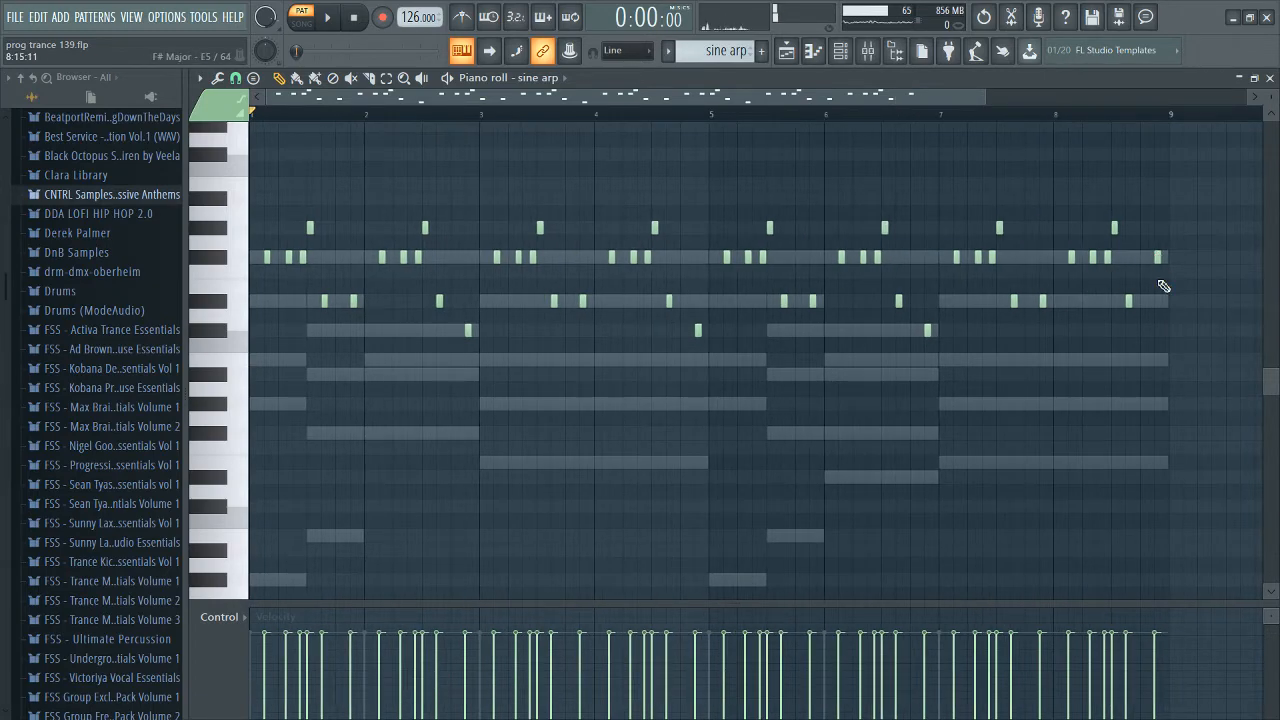
Step: Close the sine arp piano roll and cut the reference chord notes from the Sampler channel of this pattern
left_click(1270, 78)
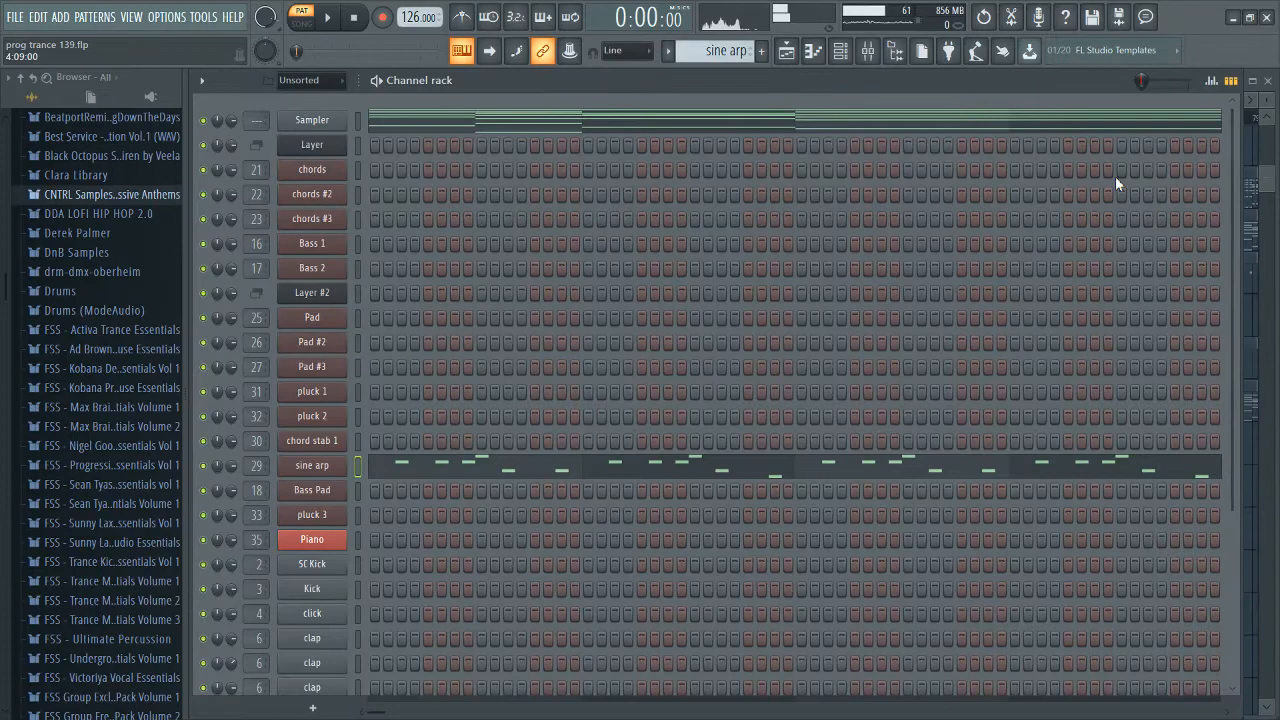
left_click(708, 126)
key("ctrl+x")
key("Escape")
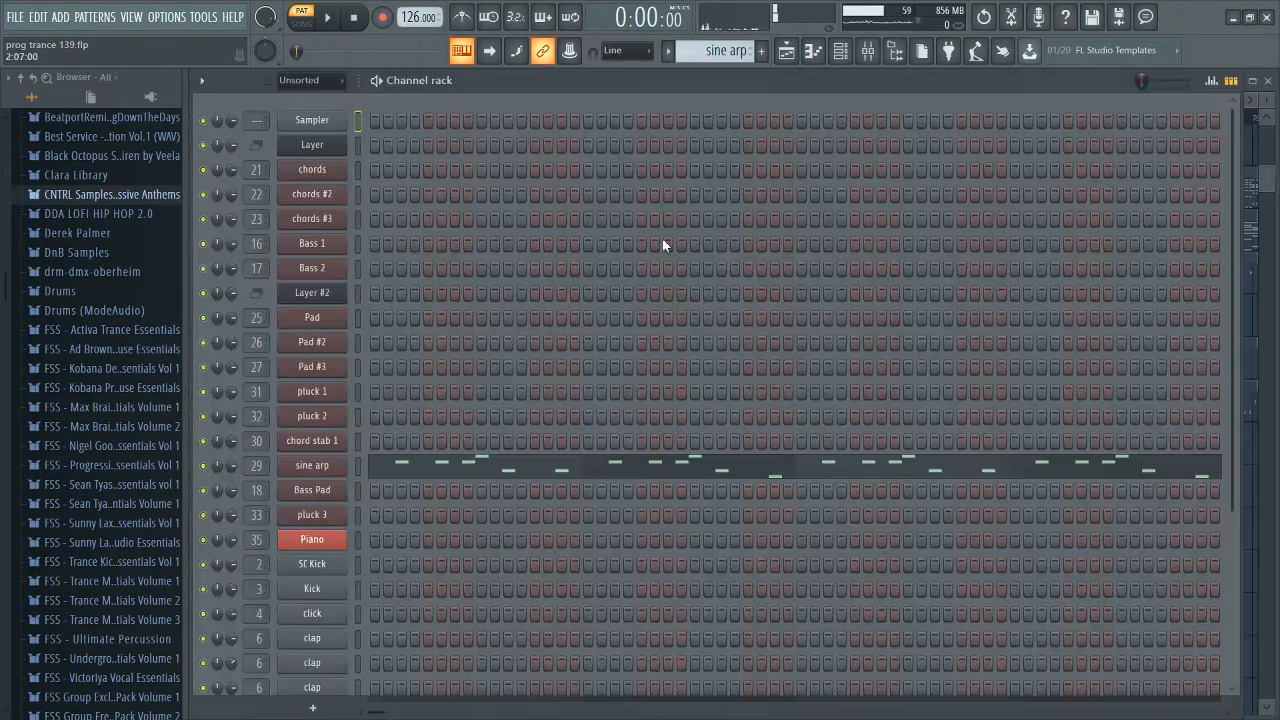
Step: Locate the sine arp clips in the playlist, open the sine arp channel's Sylenth1 patch and audition it with test notes
left_click(1271, 183)
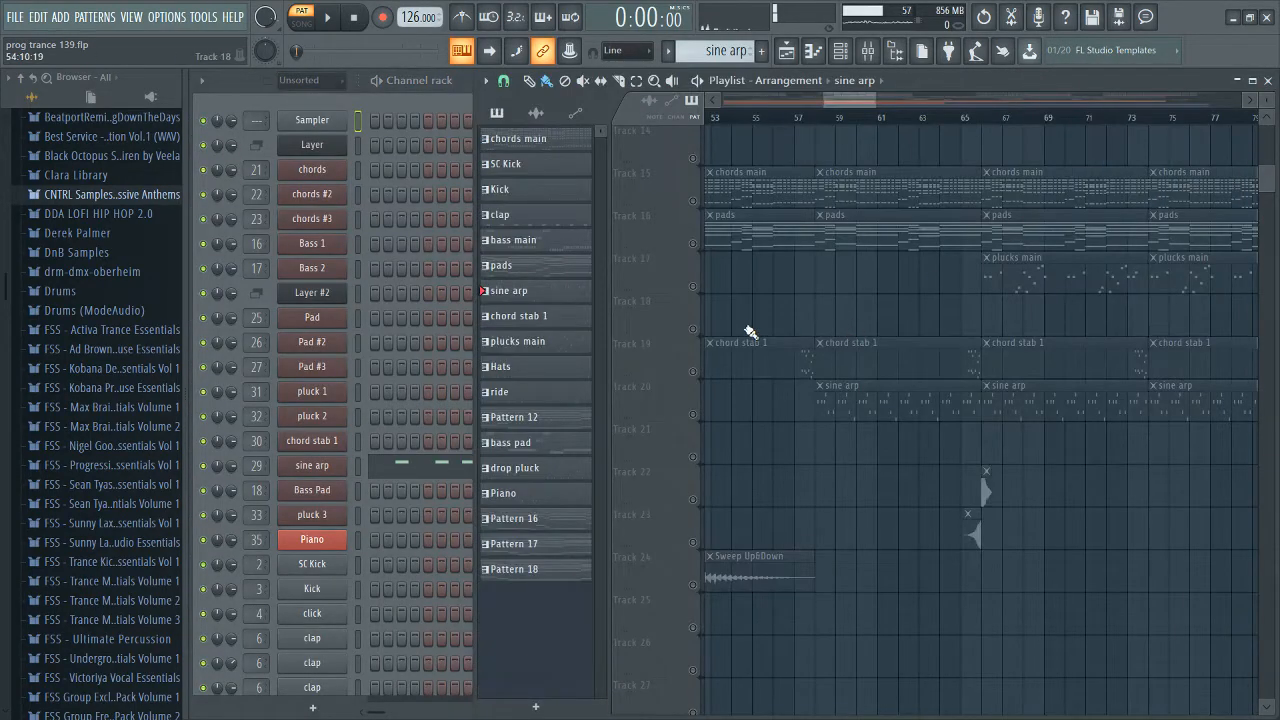
scroll(945, 358, "down", 3)
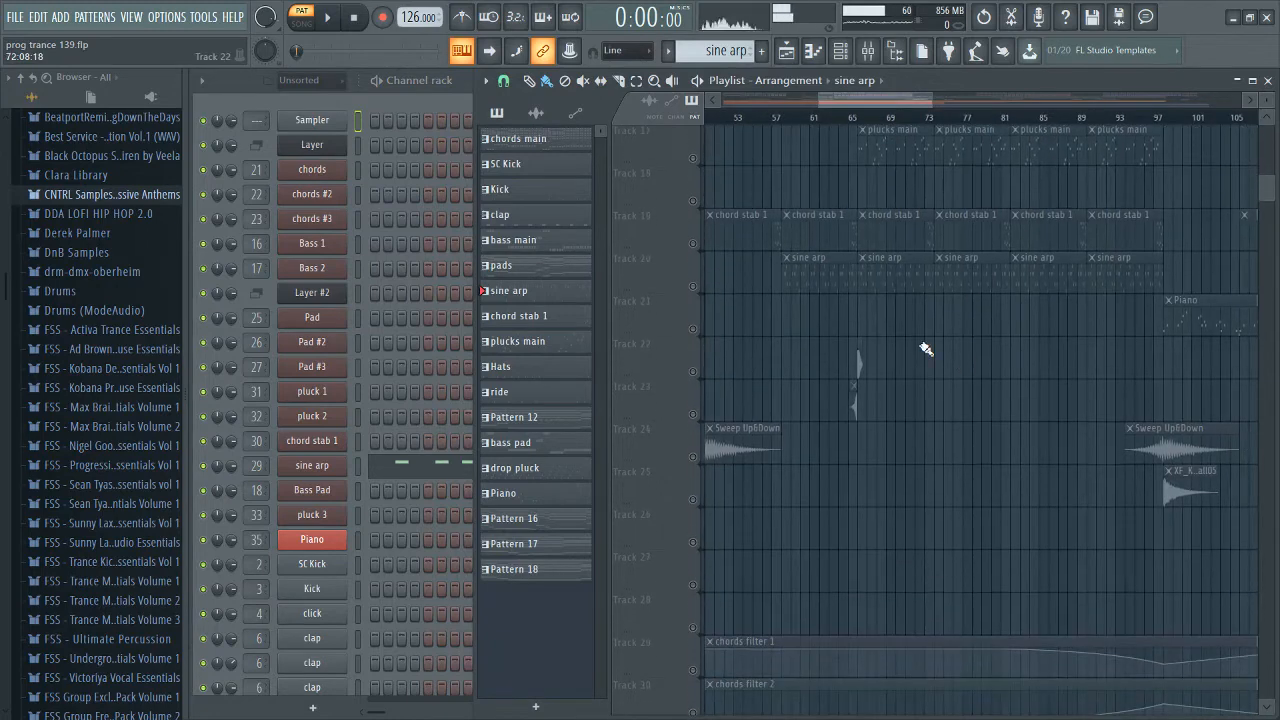
left_click(312, 468)
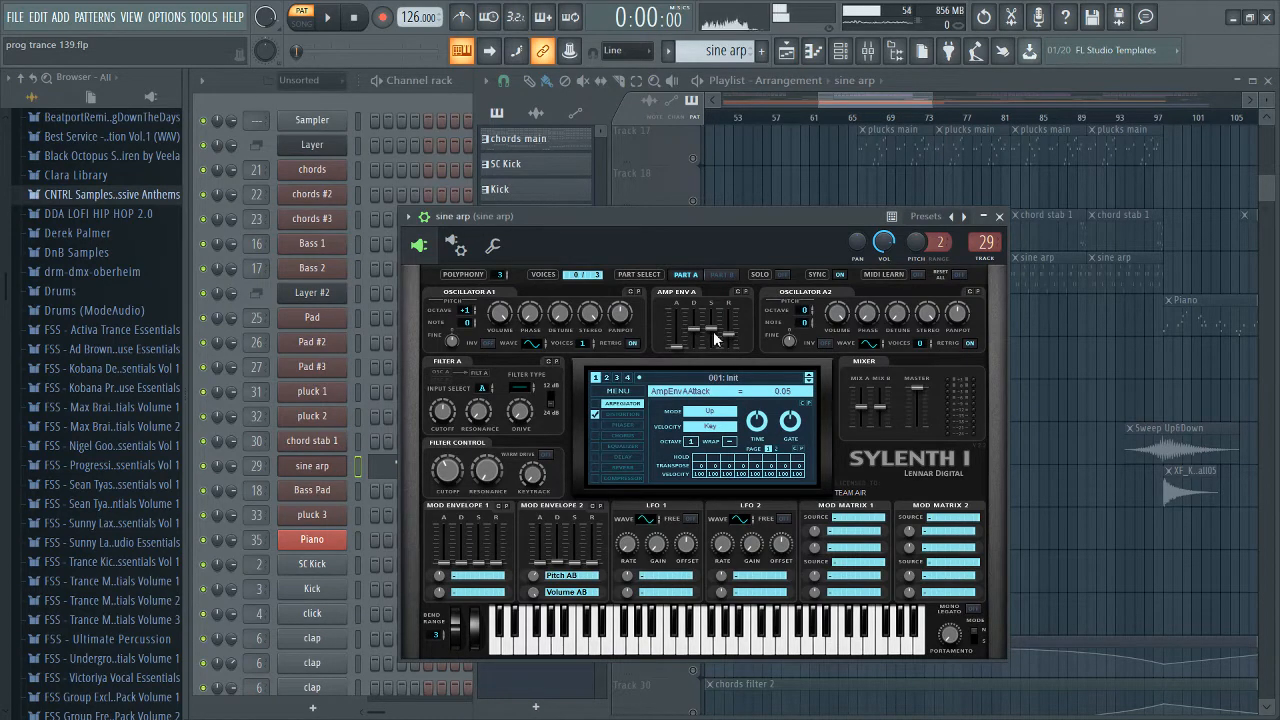
left_click_drag(691, 230, 764, 228)
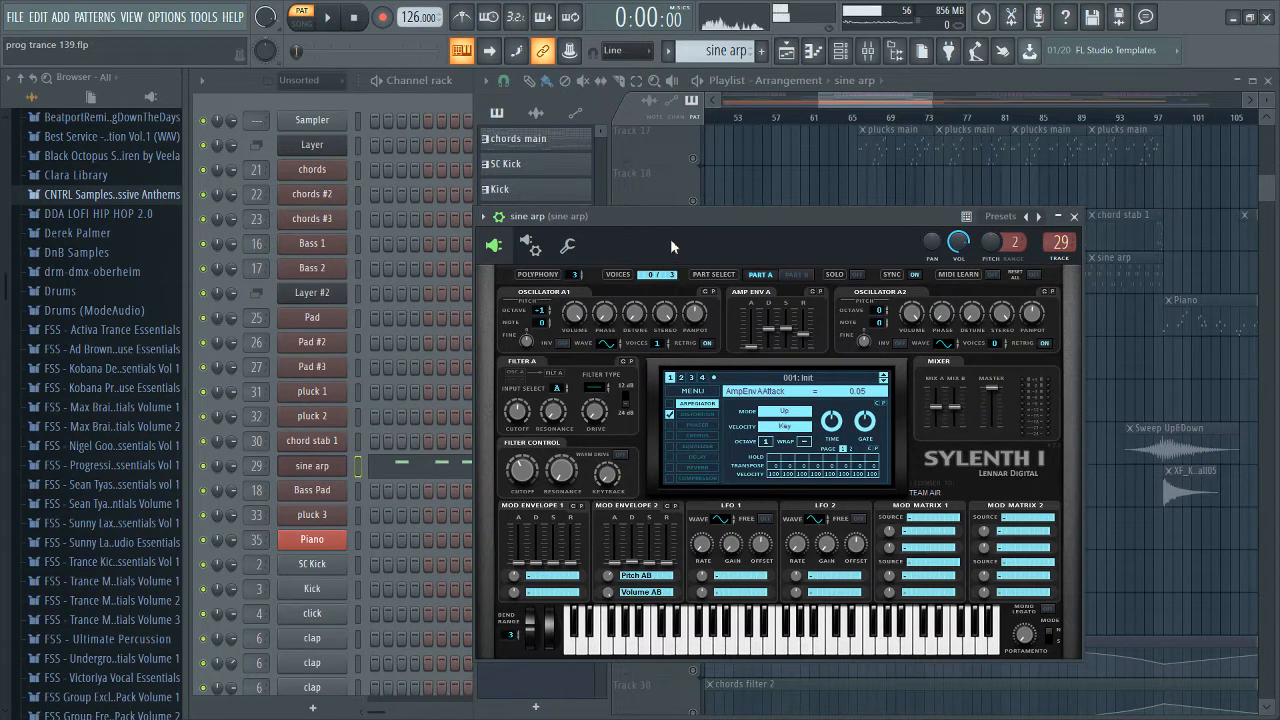
key("q")
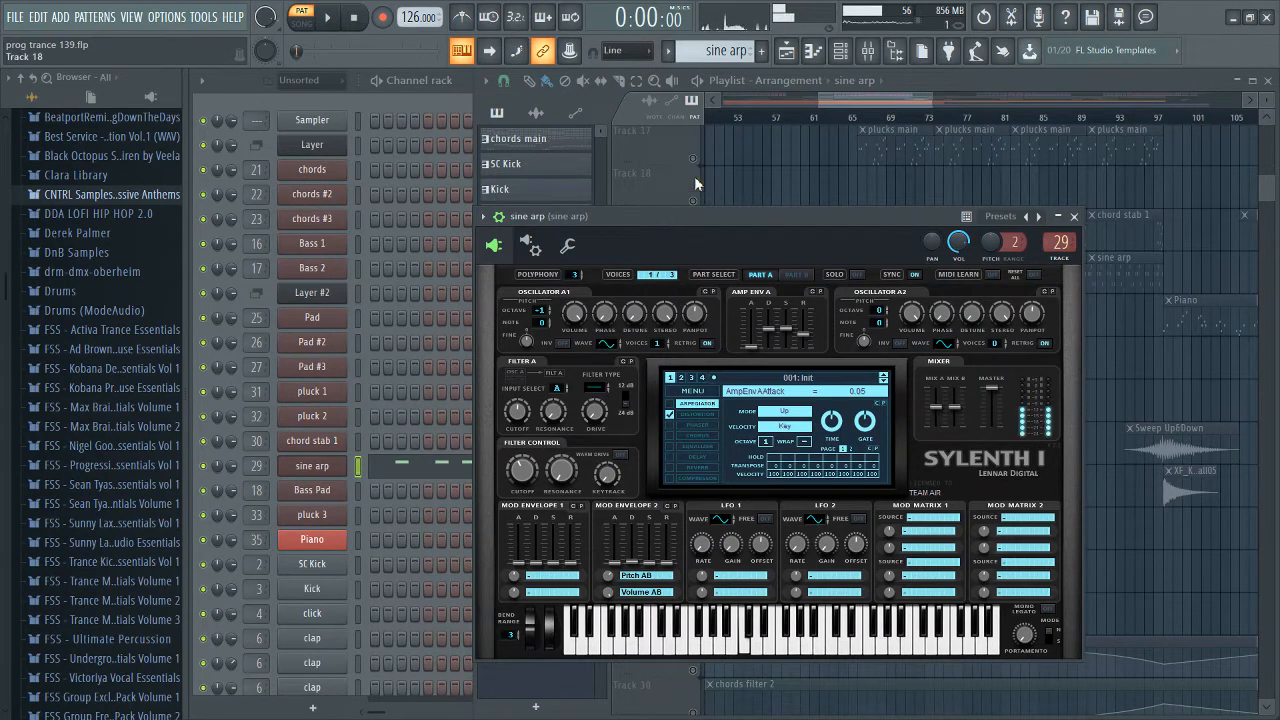
key("q")
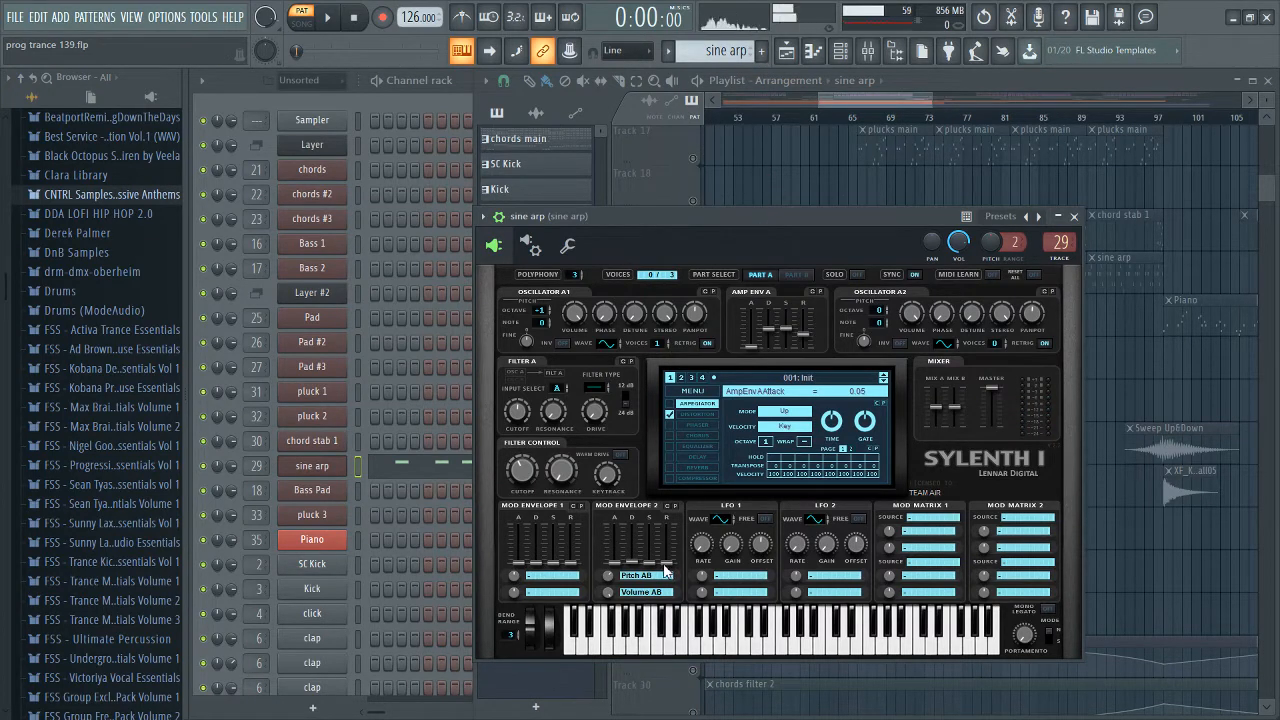
key("z")
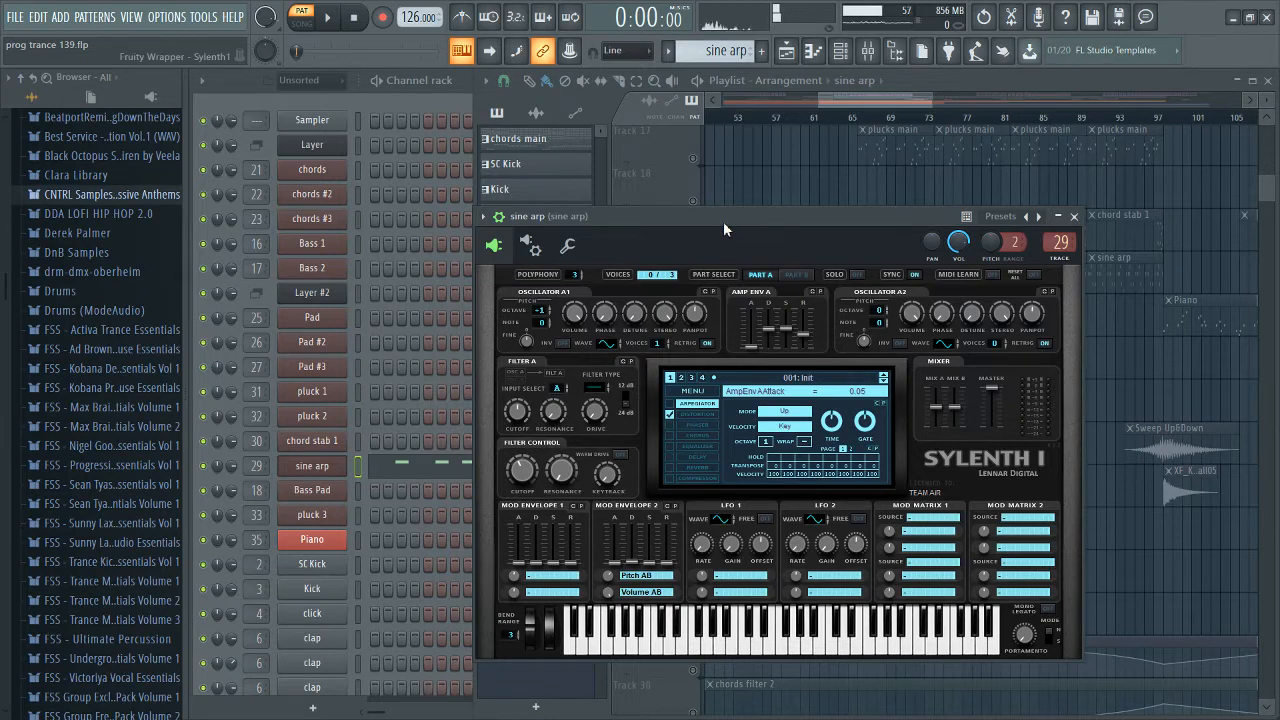
left_click_drag(723, 222, 726, 222)
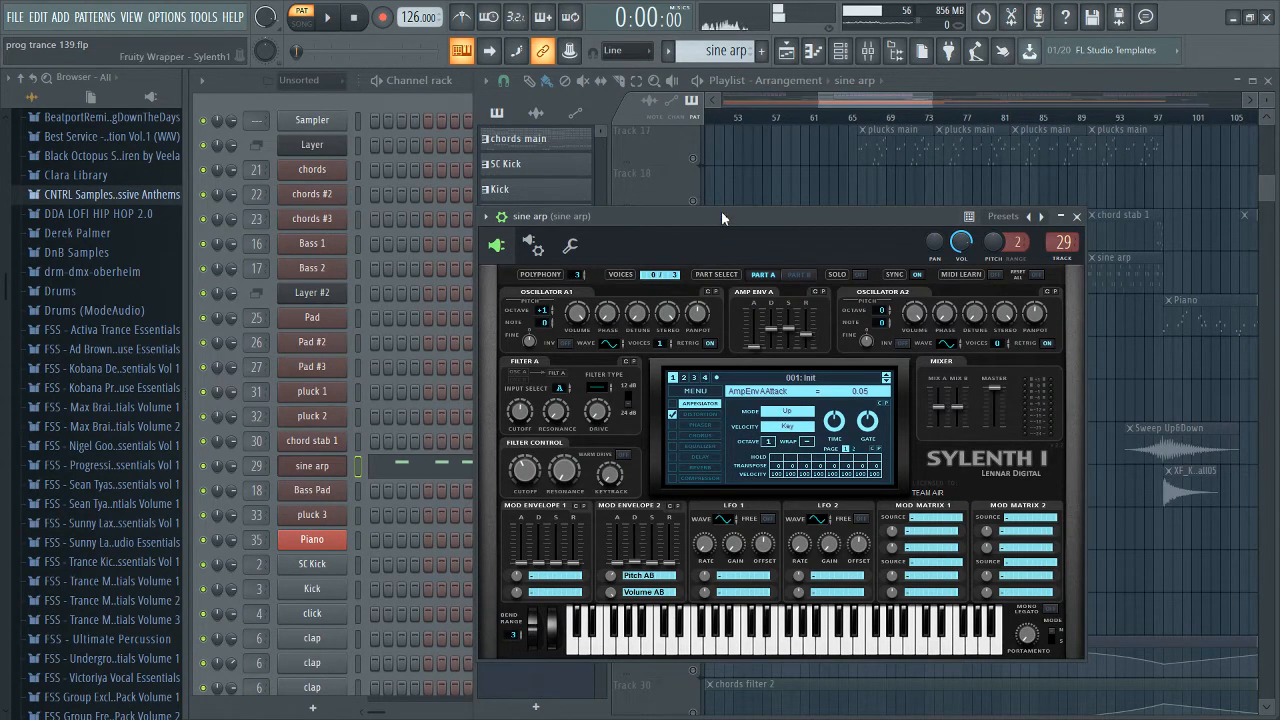
Step: Show the Distortion settings of the sine arp's Sylenth1 patch and play repeated test notes to hear the Decimate effect
left_click(698, 416)
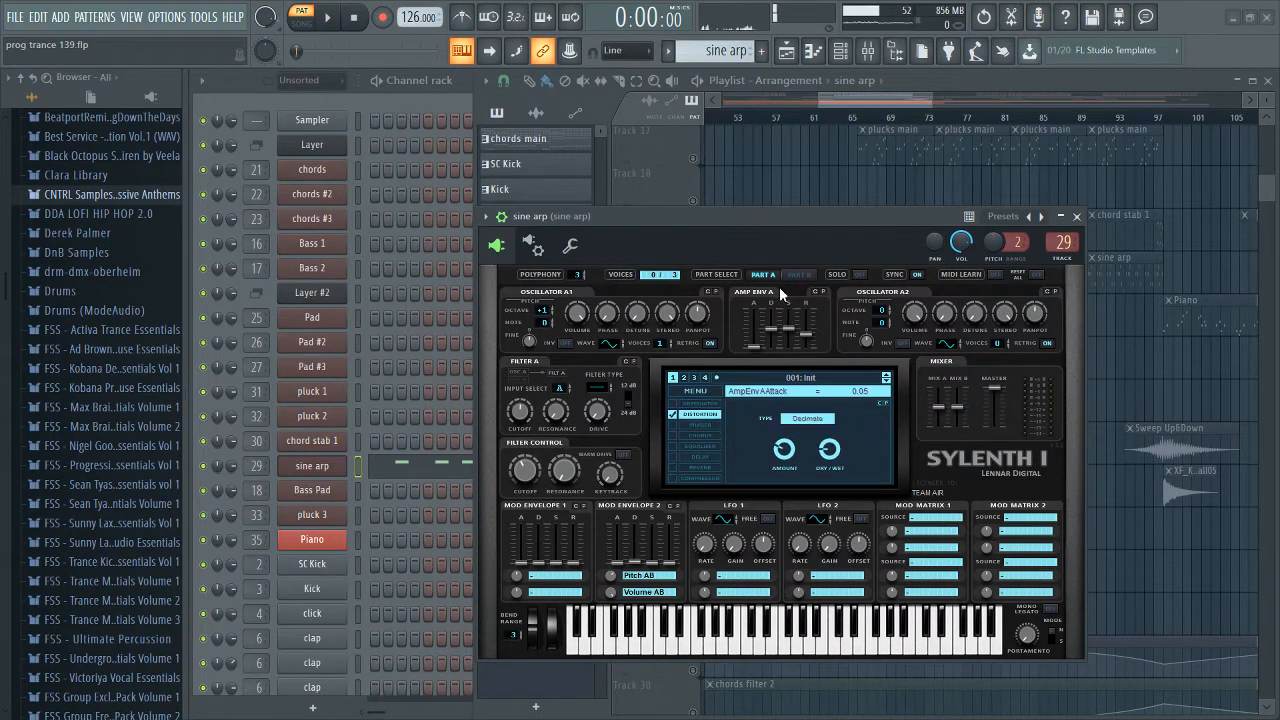
key("z")
key("z")
key("z")
key("z")
key("z")
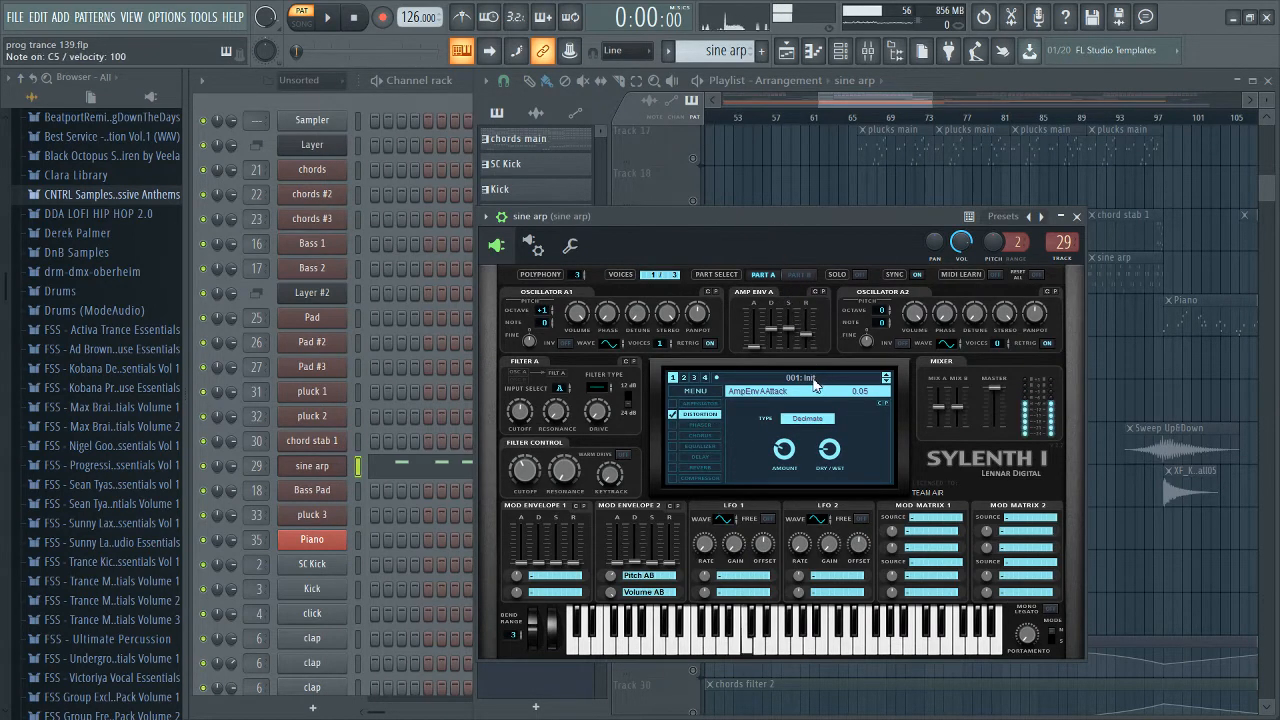
key("z")
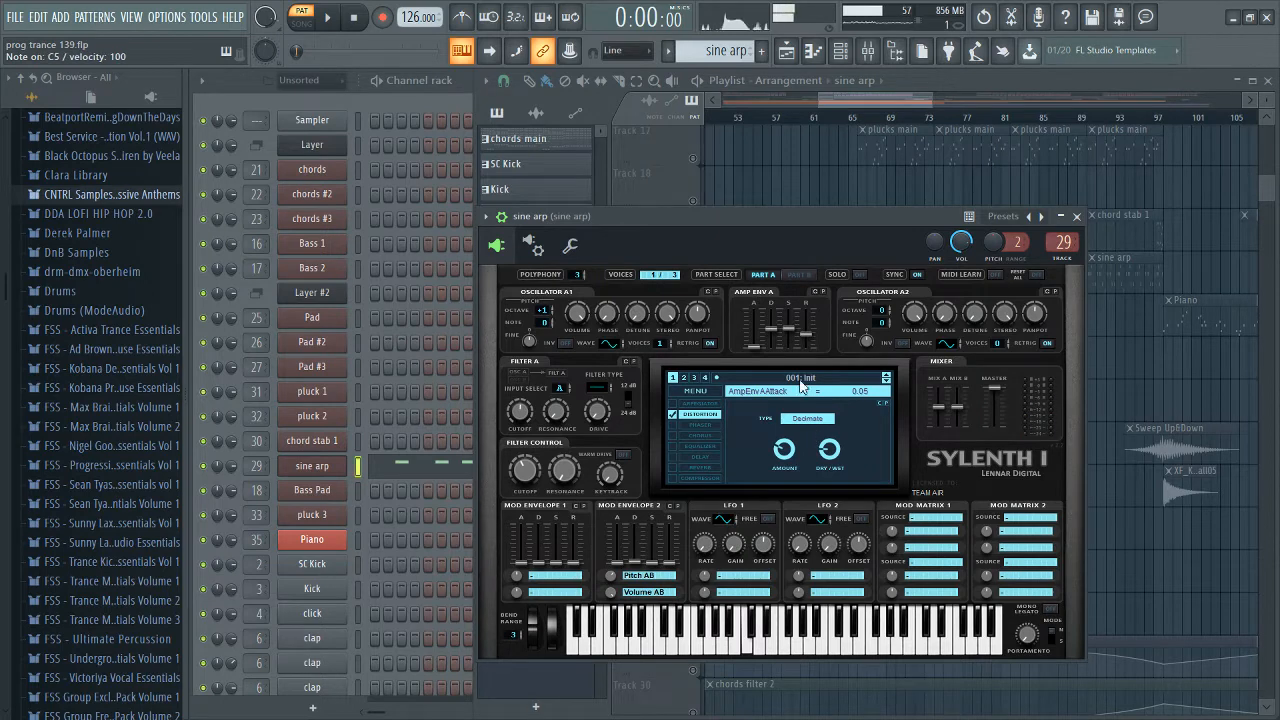
key("z")
key("z")
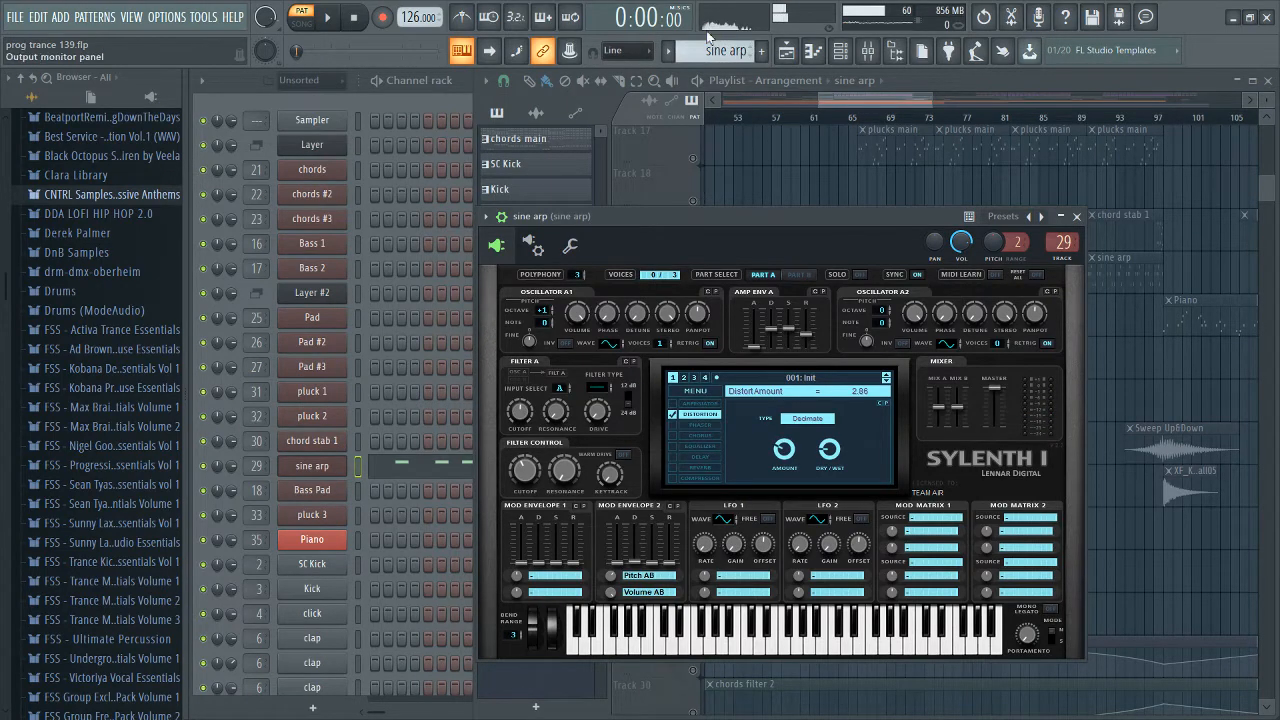
Step: Close the synth, open the mixer at the sine arp track and inspect its FabFilter Pro-C compressor during brief playback
left_click_drag(769, 223, 777, 204)
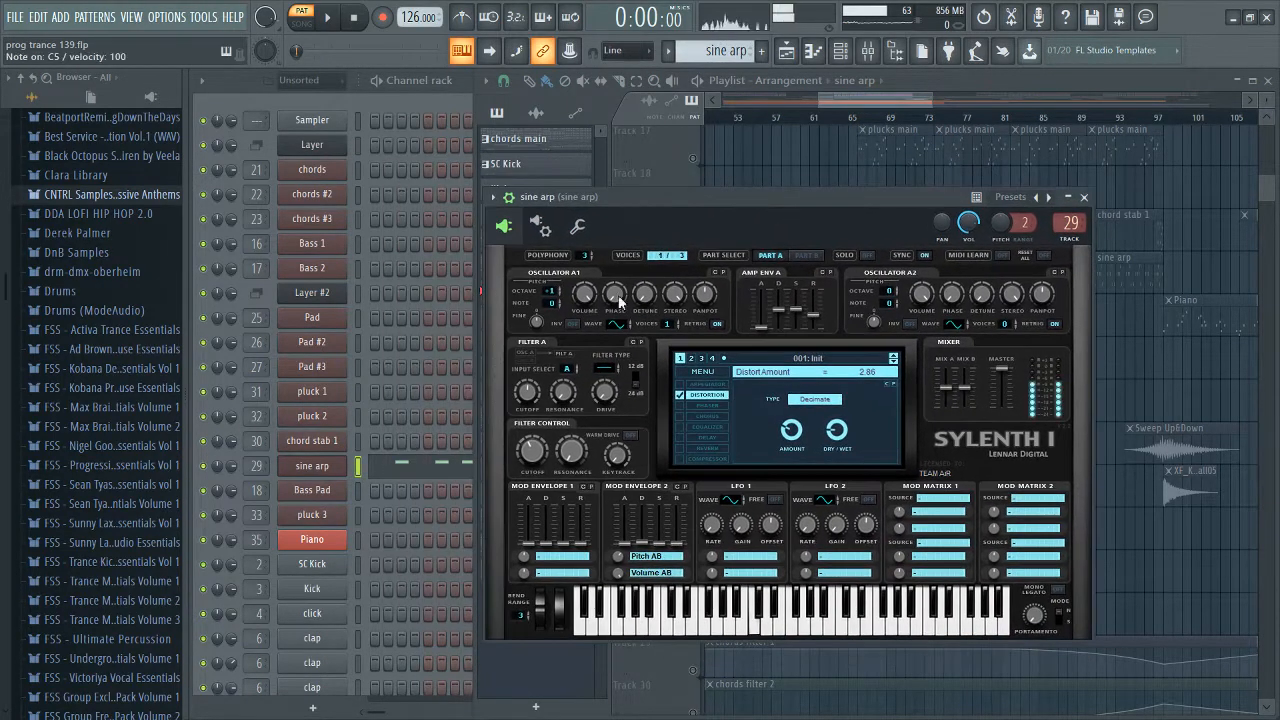
left_click(326, 467)
left_click(868, 50)
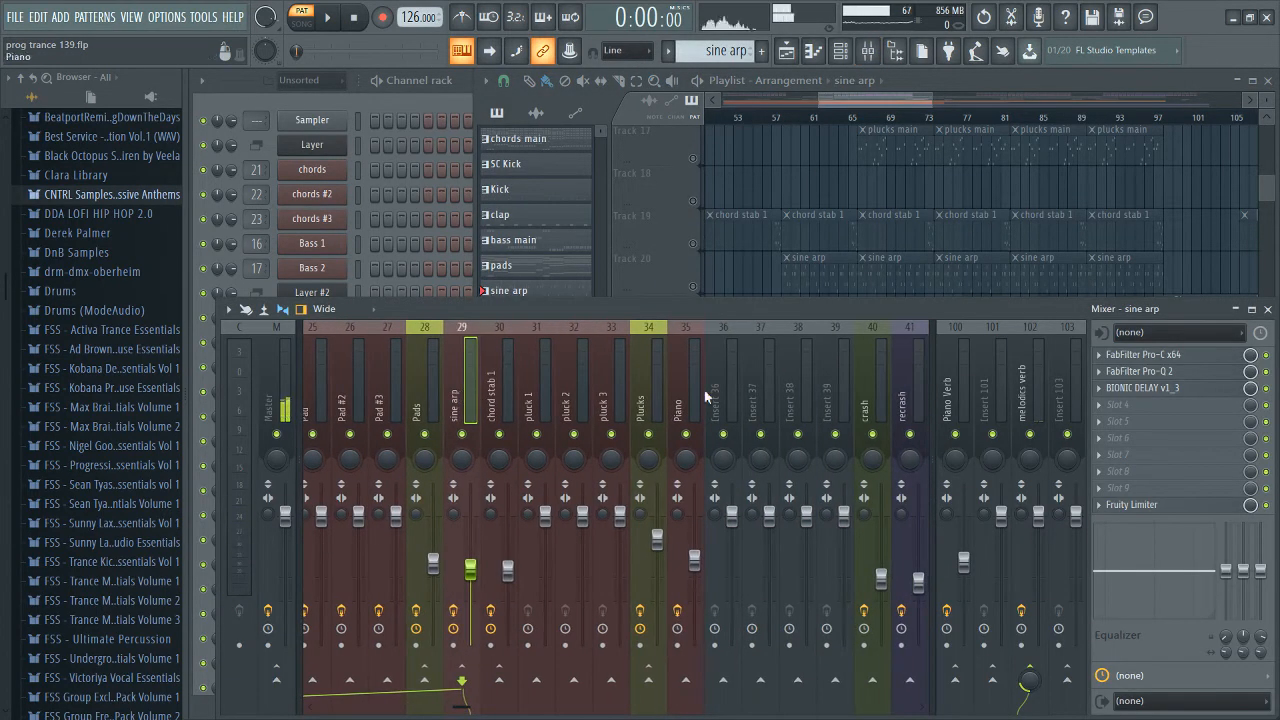
left_click(1145, 355)
key("space")
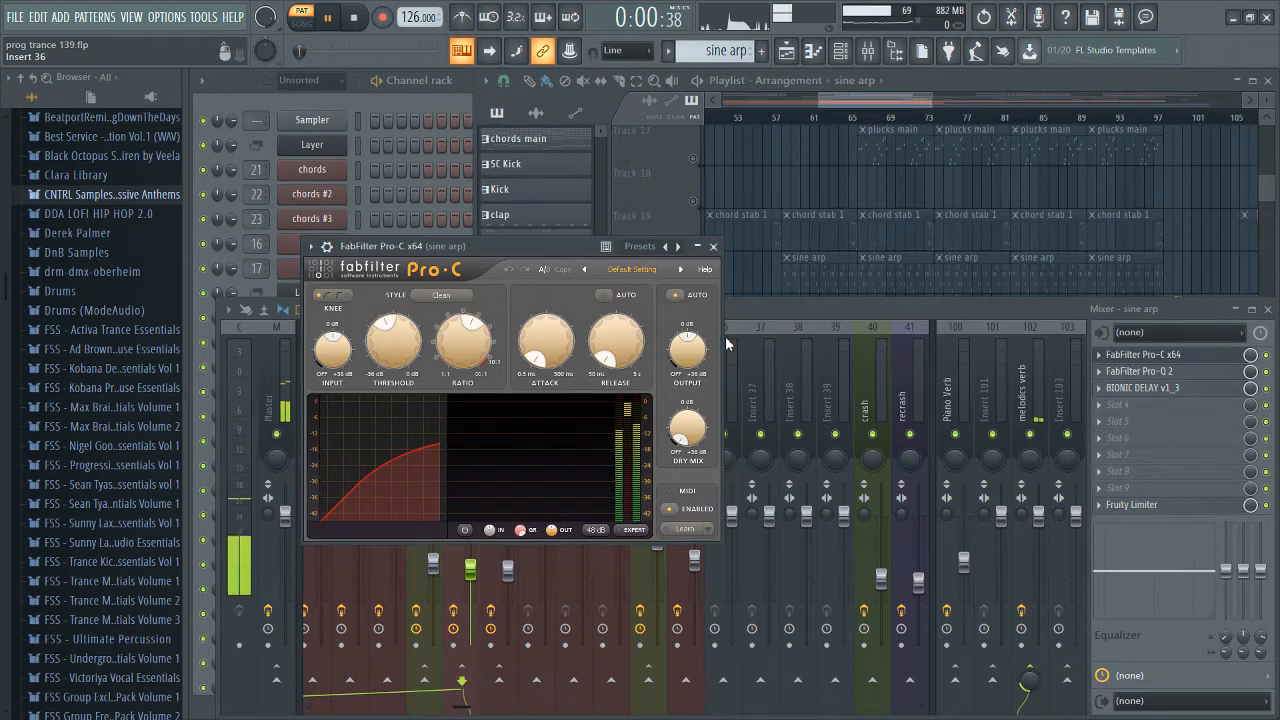
key("space")
left_click(1140, 355)
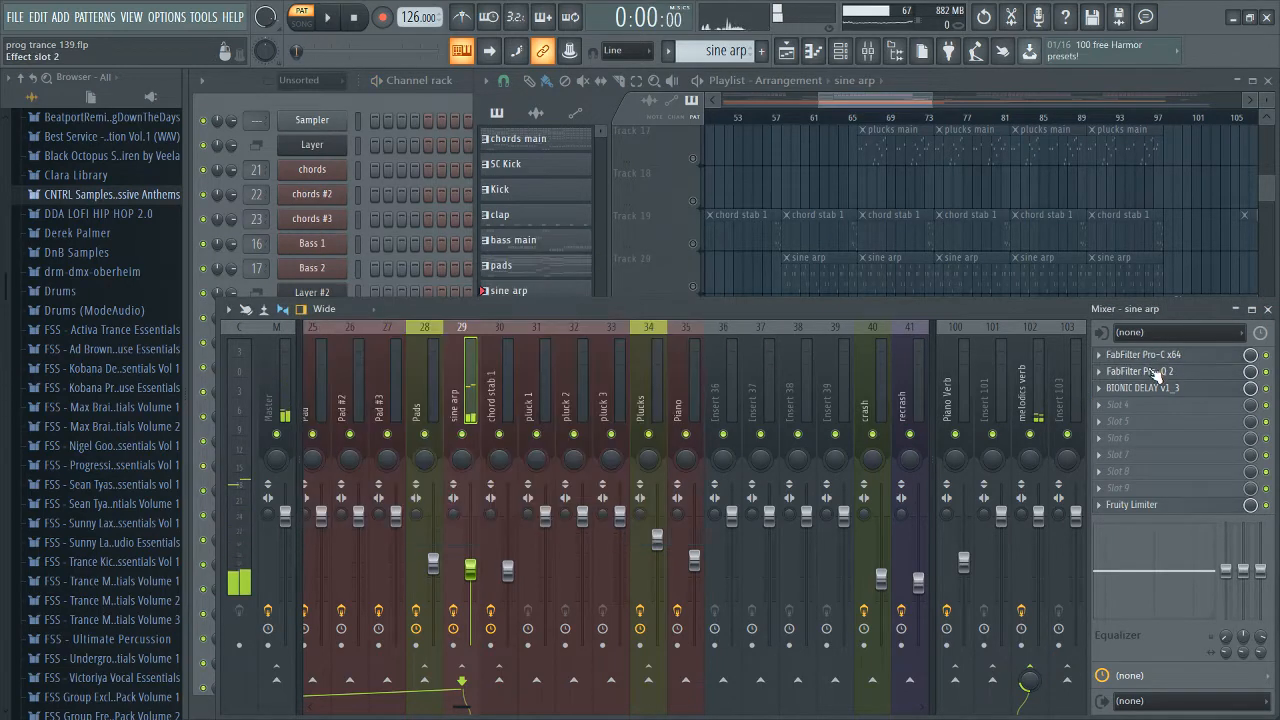
Step: Examine the FabFilter Pro-Q 2 curve on the sine arp track, start playback and close the equalizer
left_click(1140, 371)
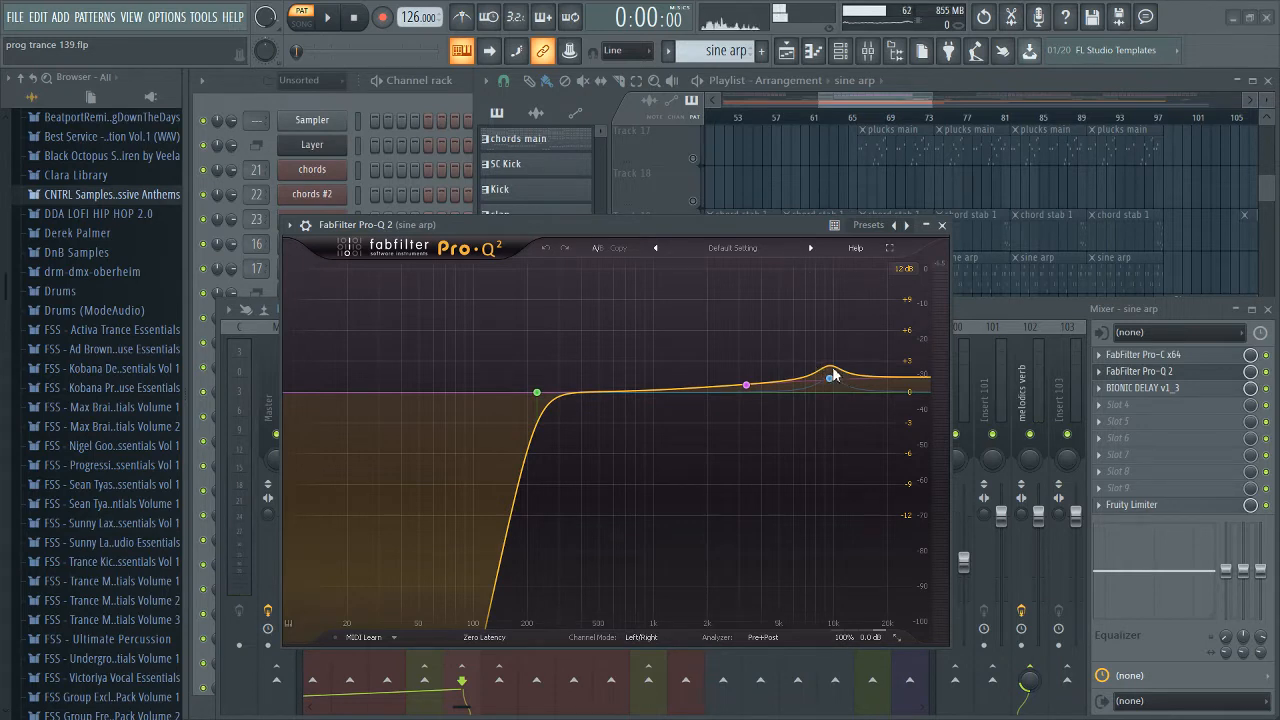
left_click(1123, 389)
key("space")
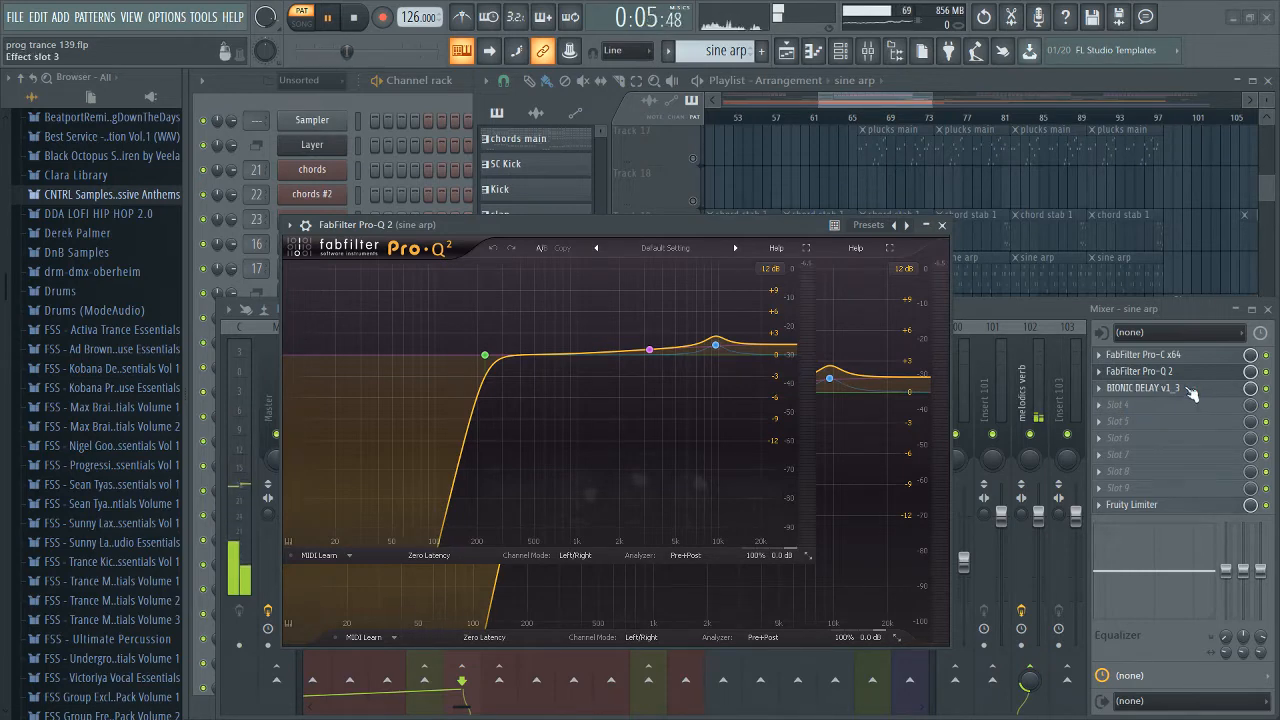
left_click(1148, 376)
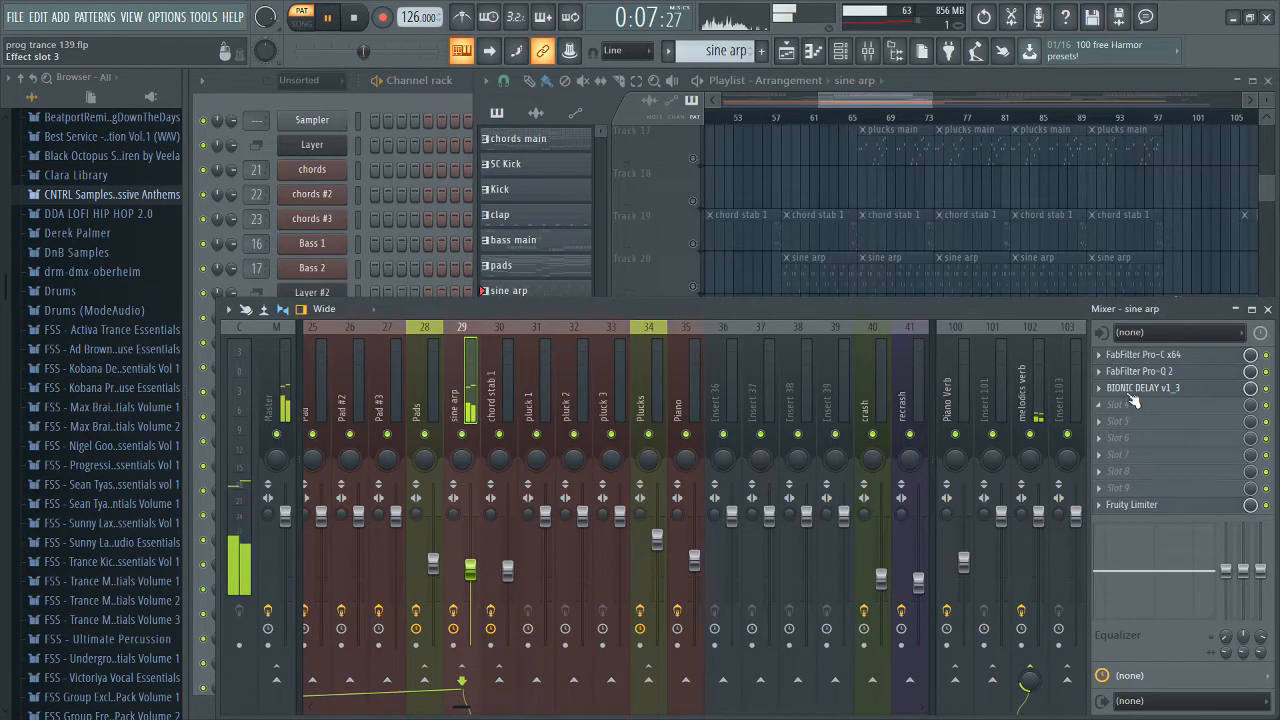
Step: Open the BIONIC DELAY on the sine arp track, stop playback and examine its feedback, groove, mix and filter settings
left_click(1140, 388)
left_click_drag(381, 272, 765, 298)
key("space")
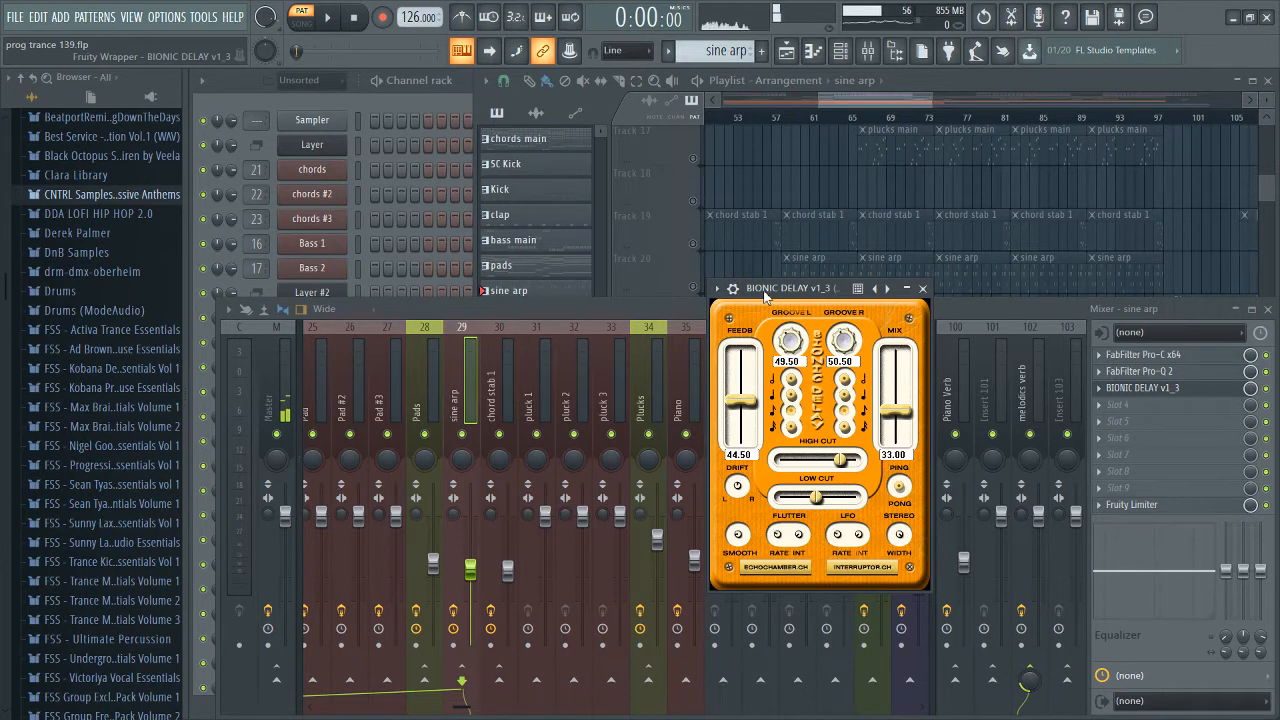
left_click_drag(770, 292, 711, 275)
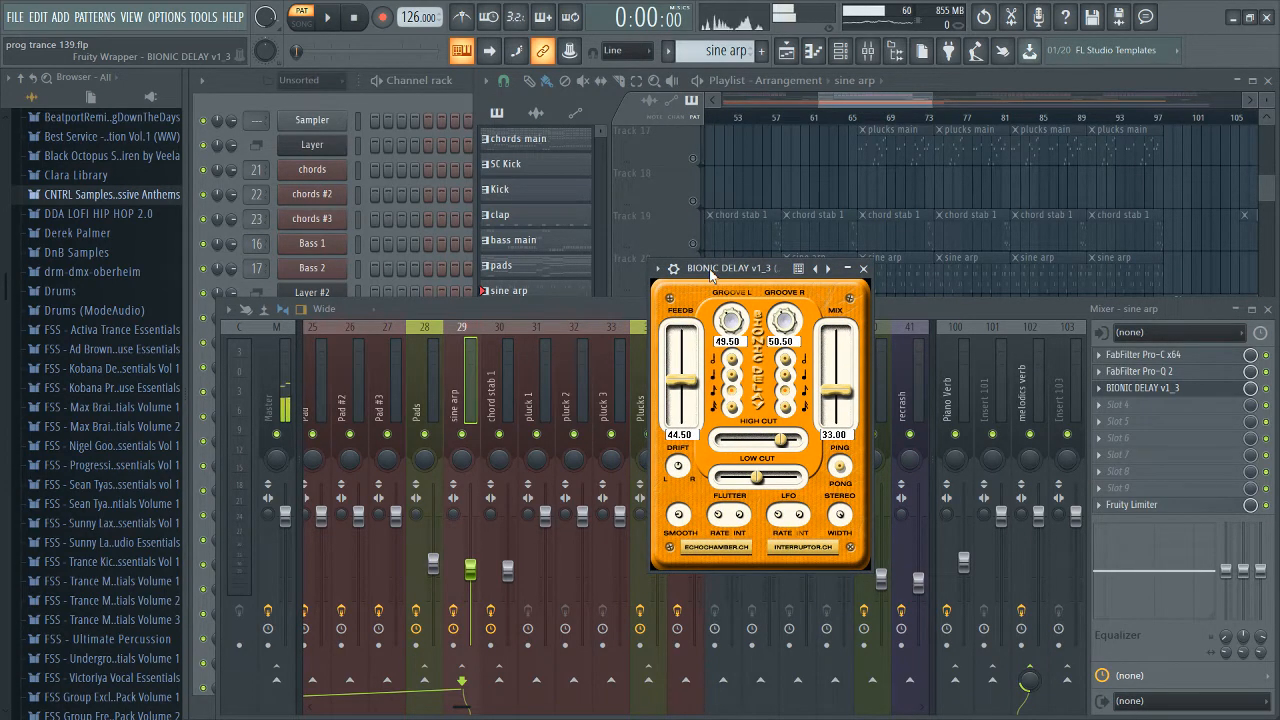
left_click_drag(711, 275, 781, 308)
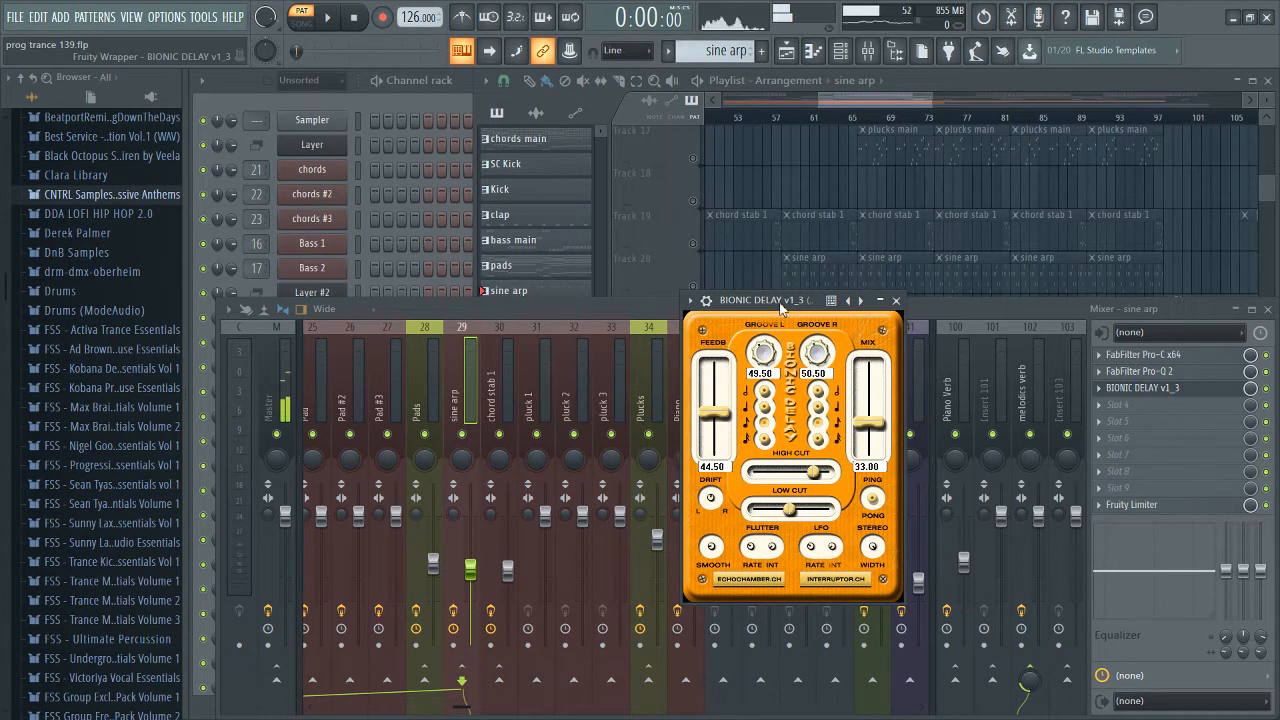
left_click_drag(781, 308, 771, 278)
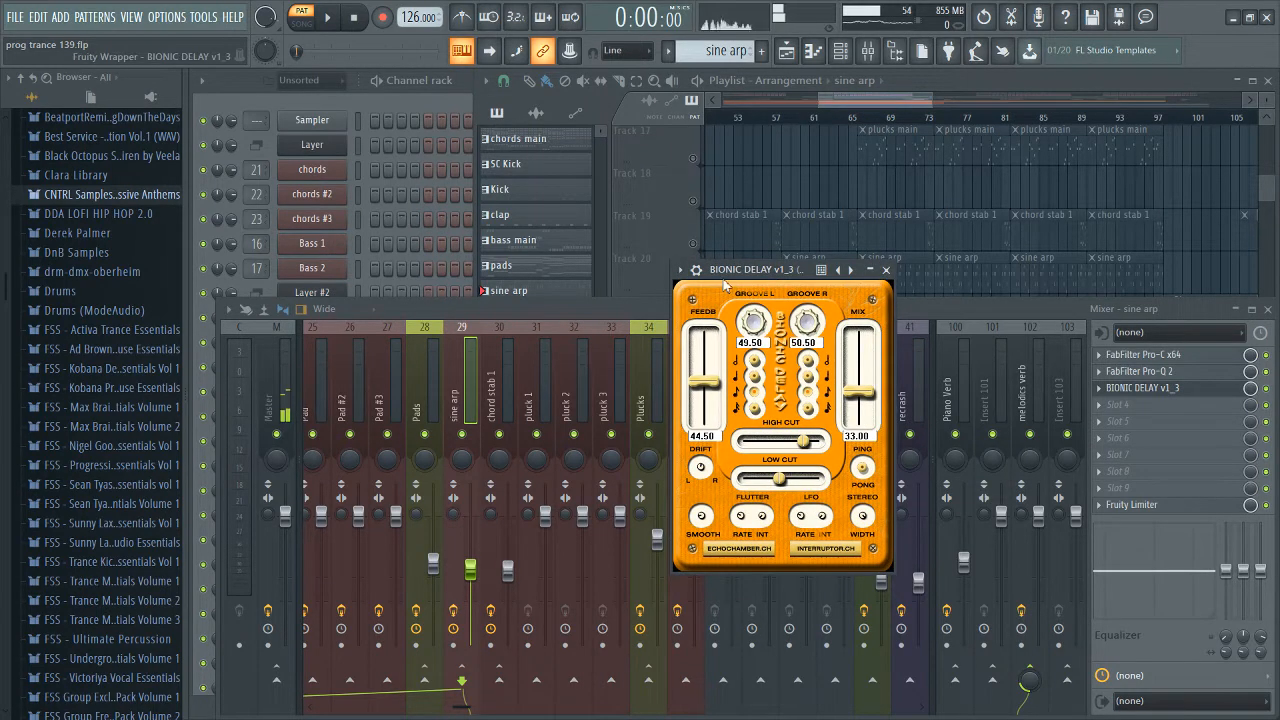
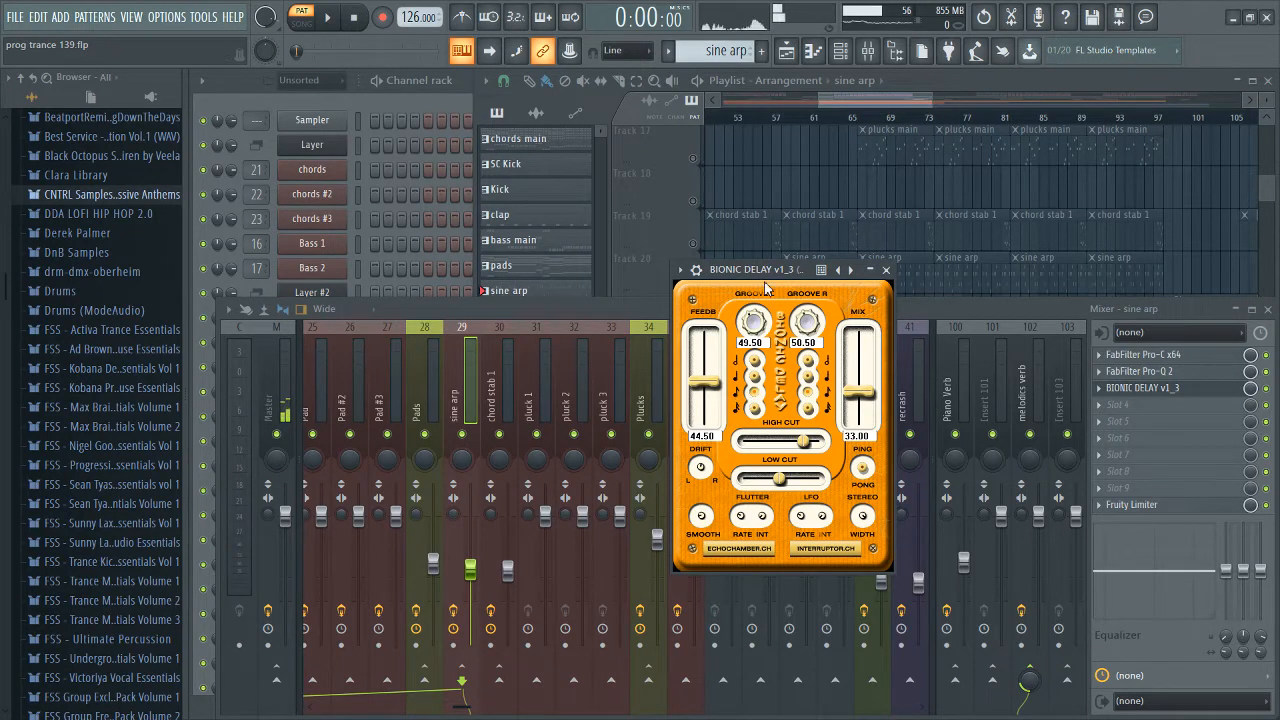
Step: Play test notes while reviewing the BIONIC DELAY's left and right note divisions, close it and check the Fruity Limiter
key("z")
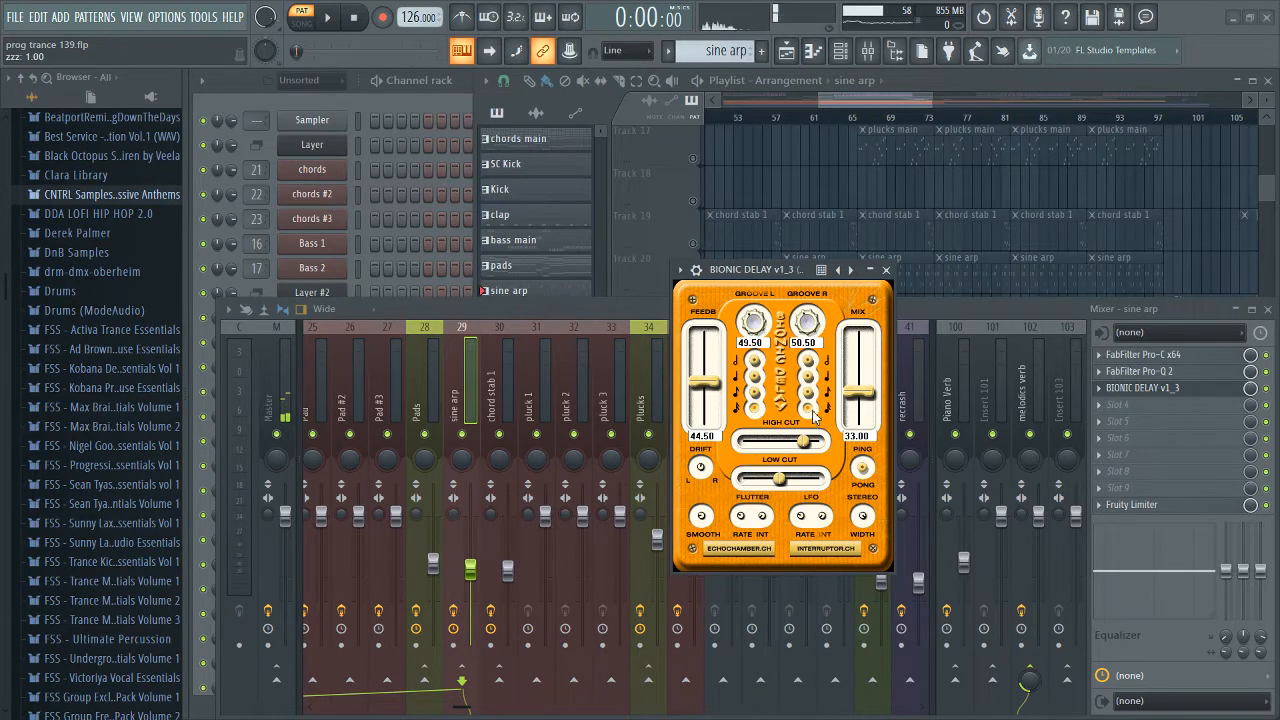
key("z")
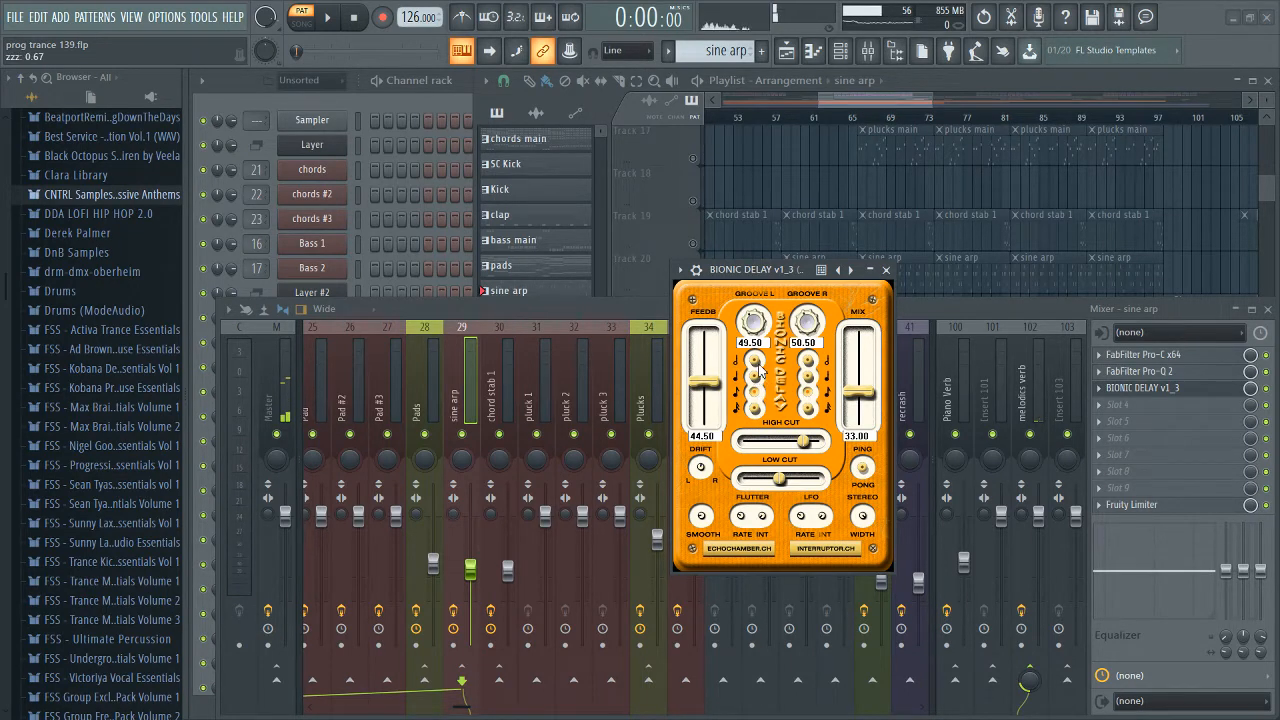
left_click_drag(768, 271, 845, 319)
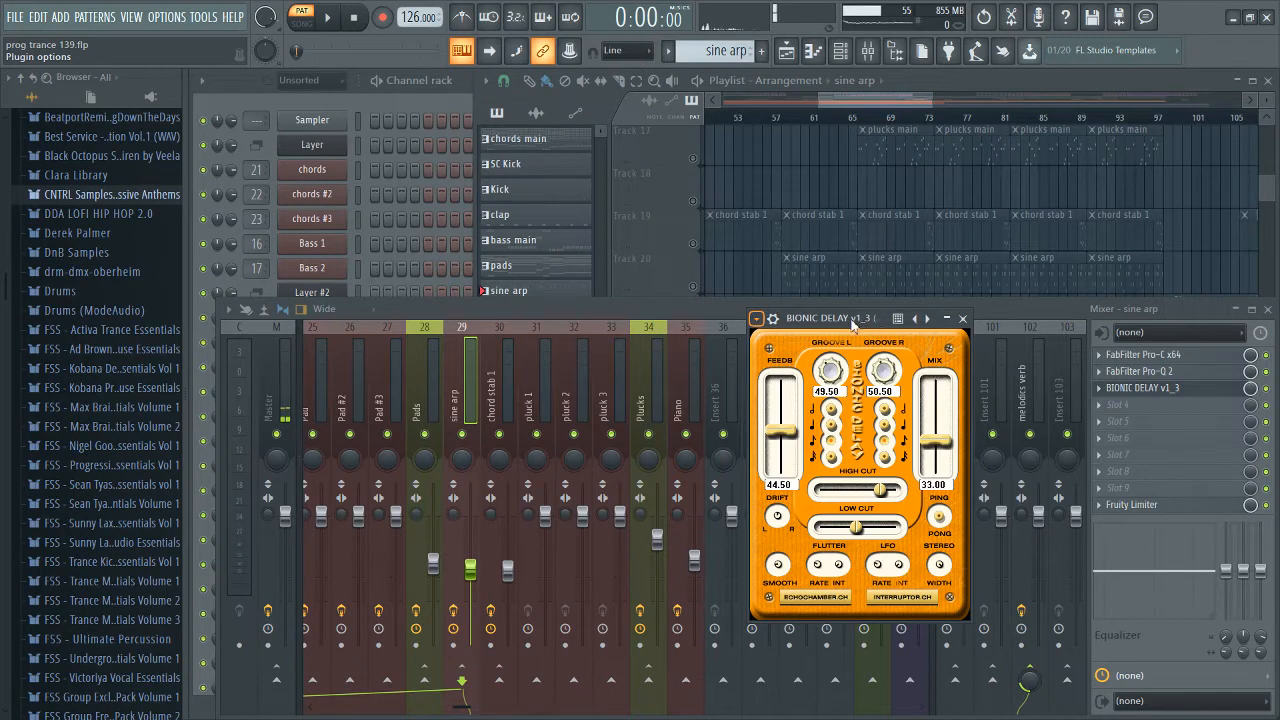
left_click(1135, 388)
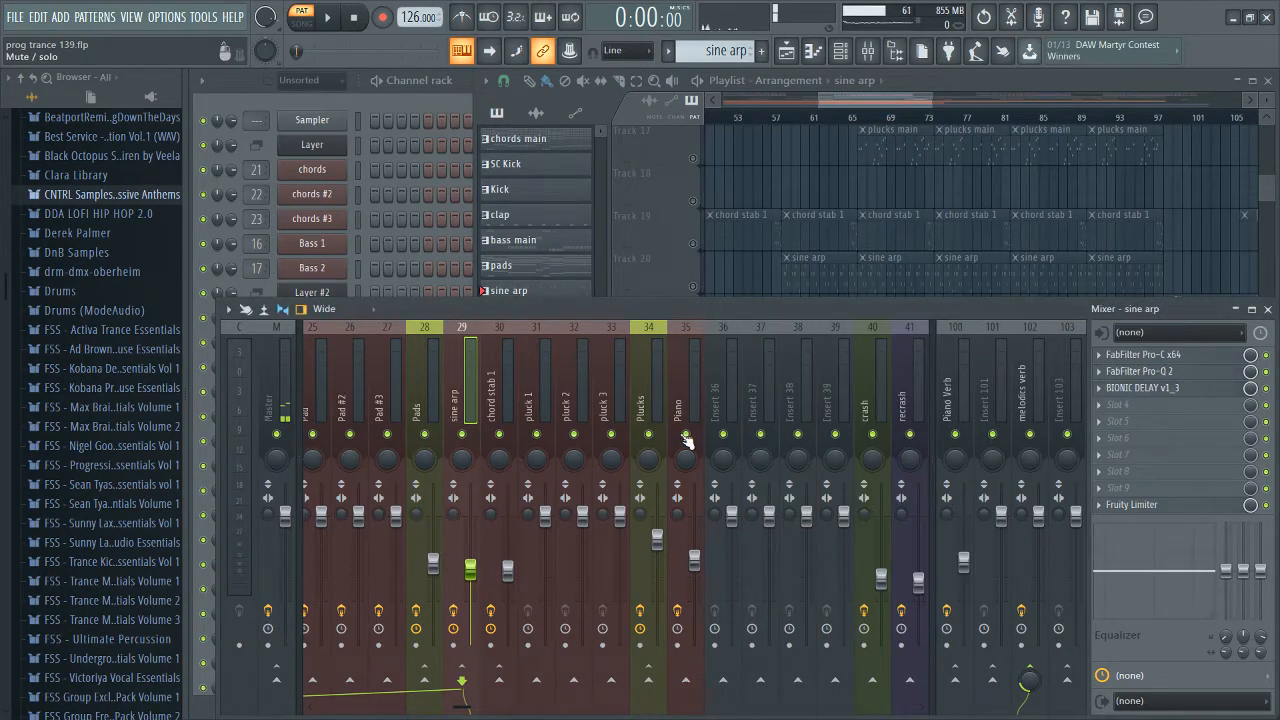
left_click(1137, 388)
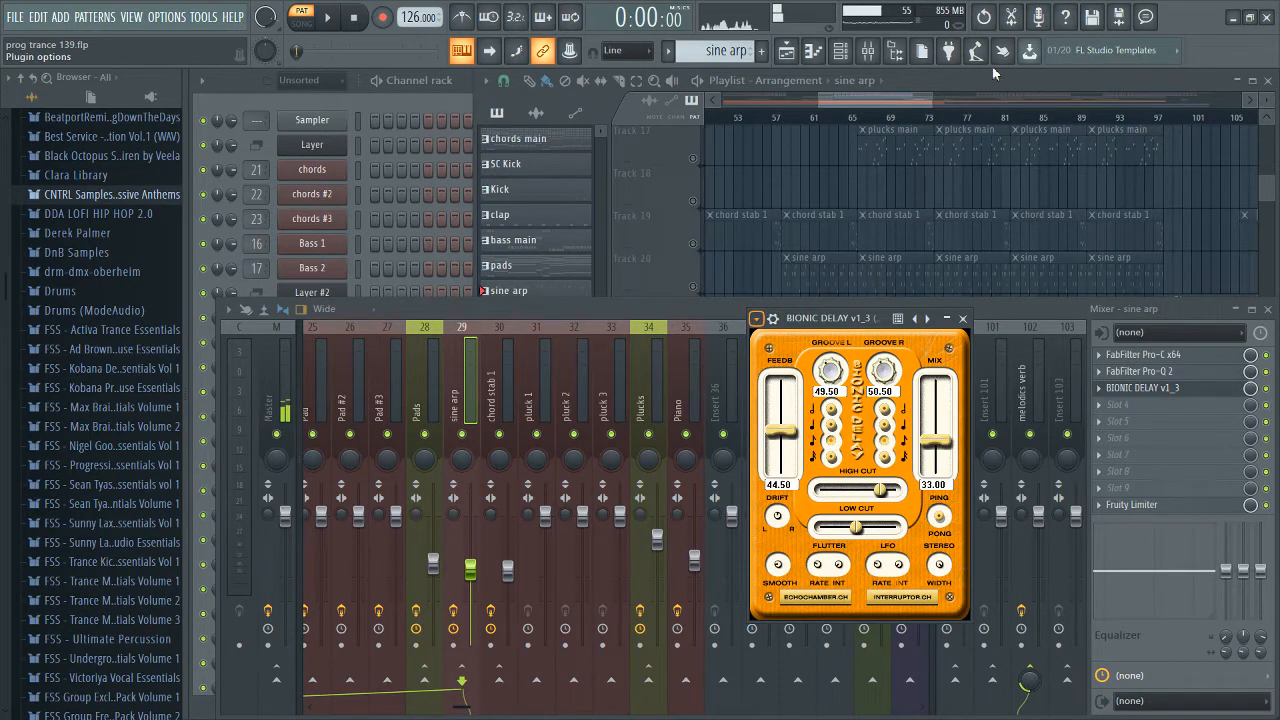
left_click(1140, 388)
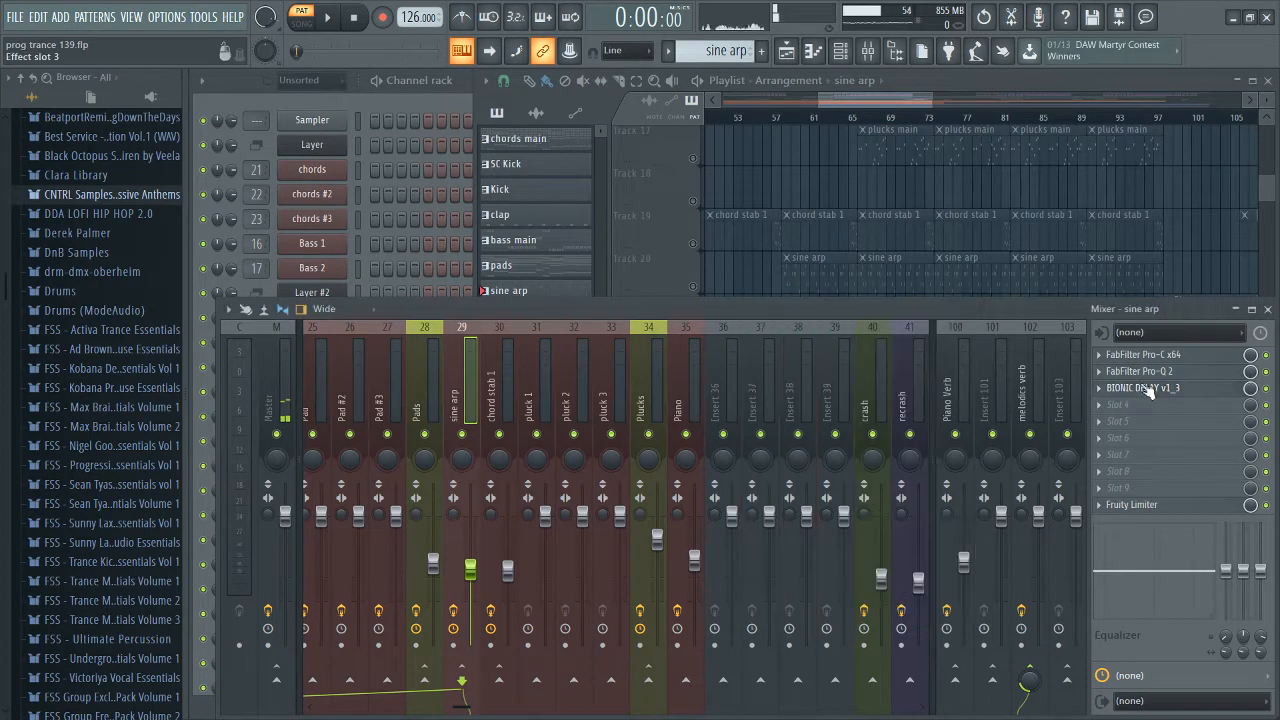
left_click(1160, 510)
left_click(1160, 510)
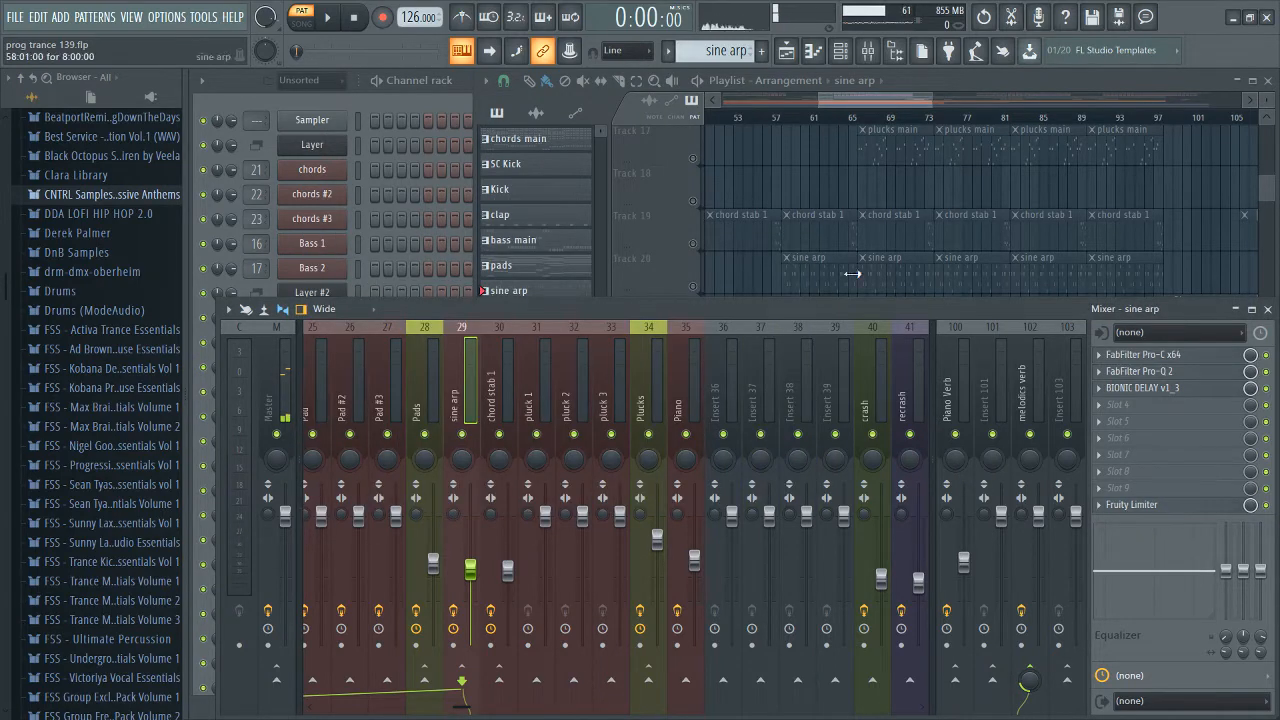
Step: Bring the playlist to the front and make chord stab 1 the active pattern
left_click(1166, 264)
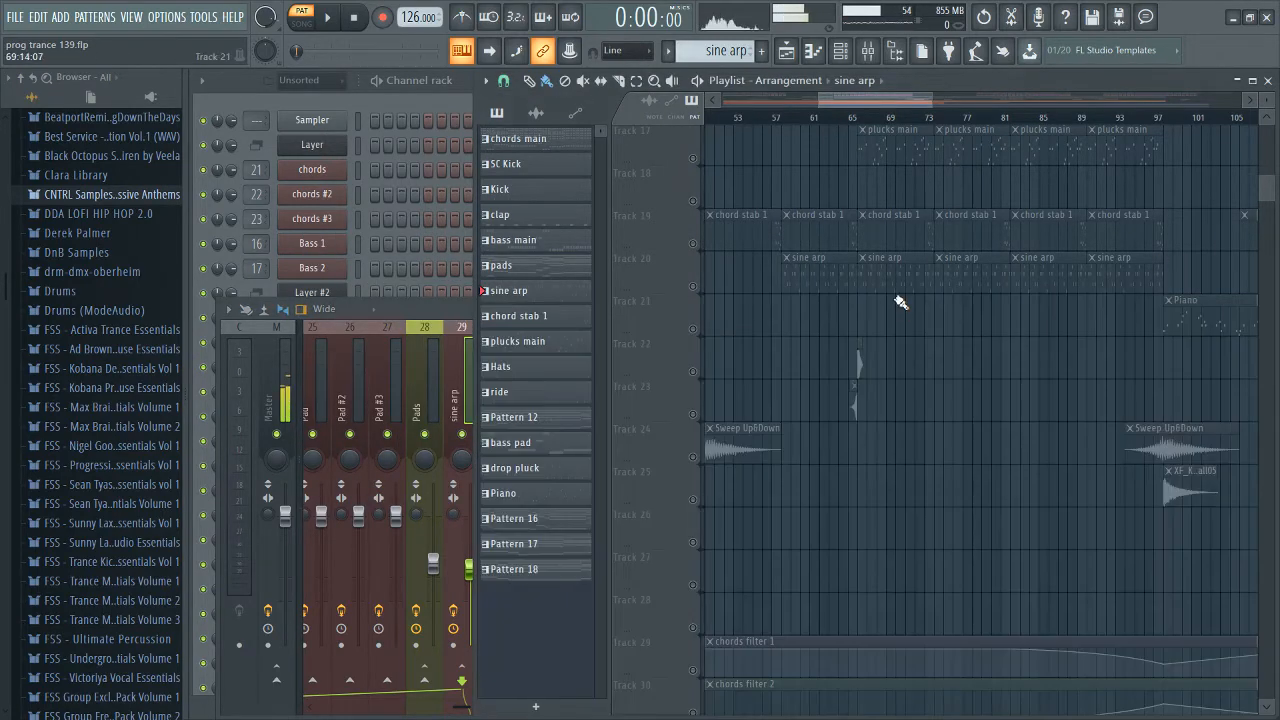
left_click(889, 237)
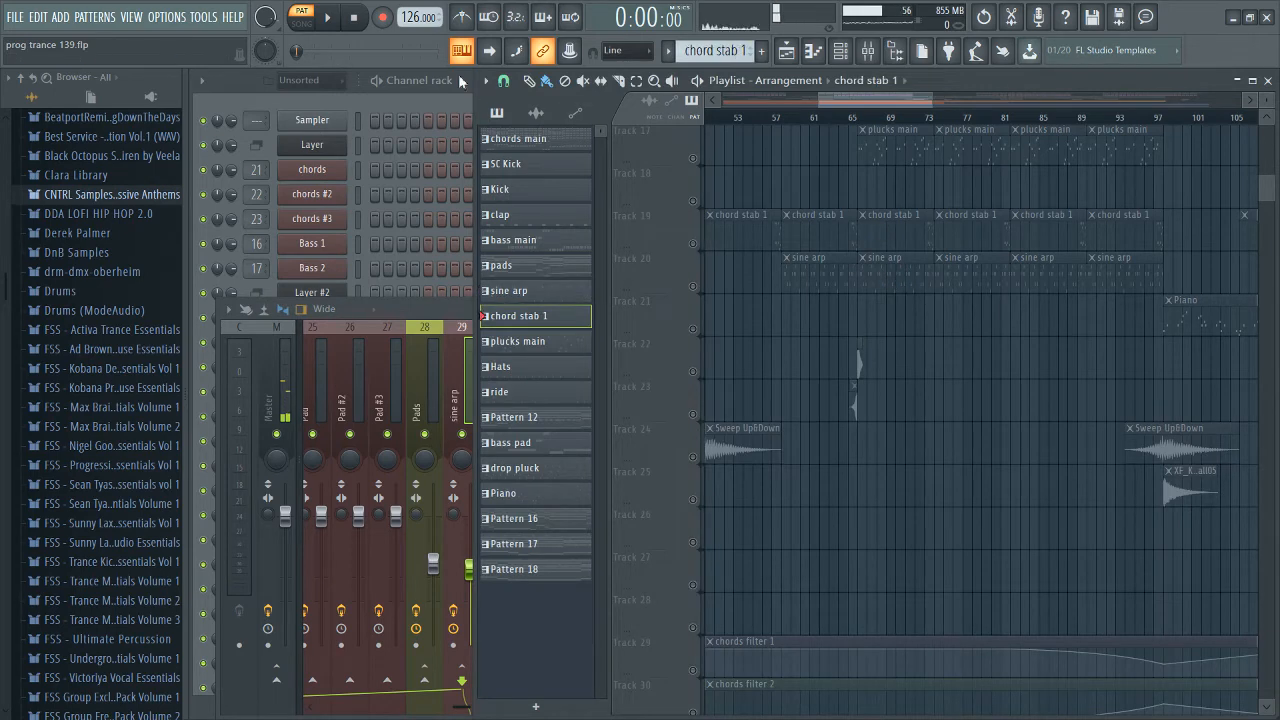
Step: Bring the mixer to the front and examine the FabFilter Pro-C and Pro-Q 2 settings on the chord stab 1 track
left_click(456, 307)
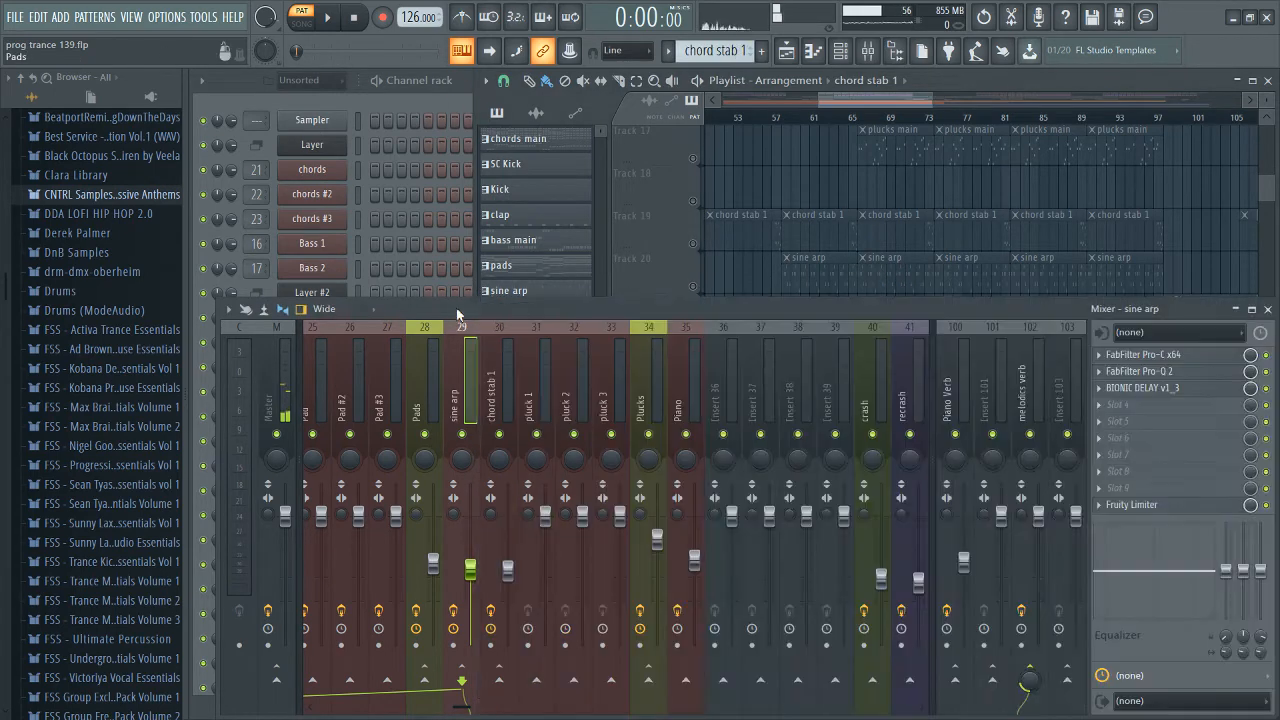
left_click(491, 410)
left_click(1150, 358)
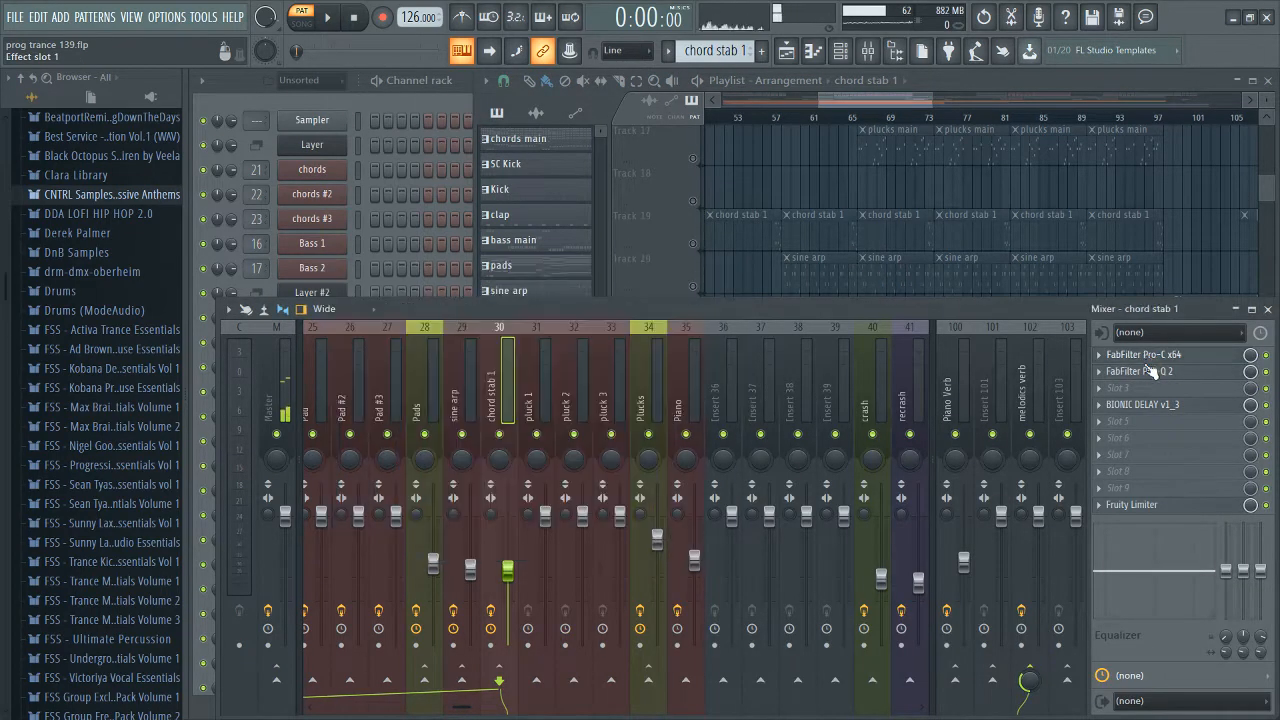
left_click(1149, 360)
left_click(1150, 372)
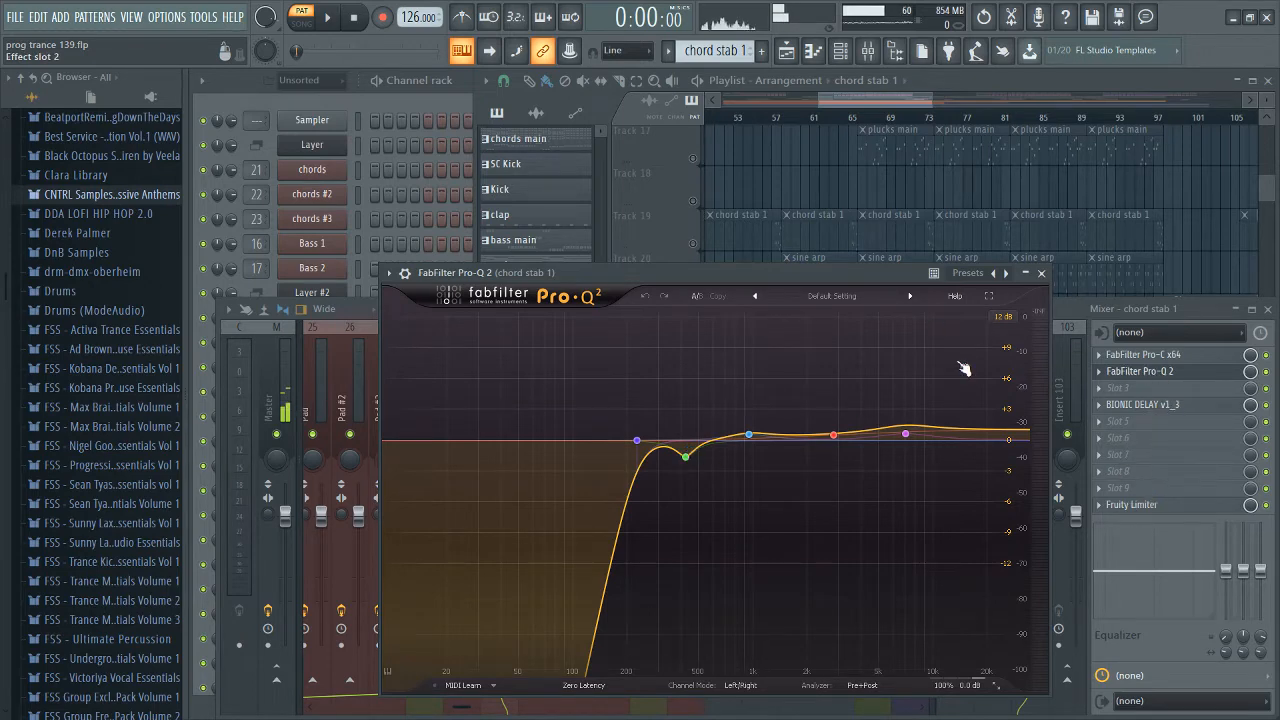
key("Escape")
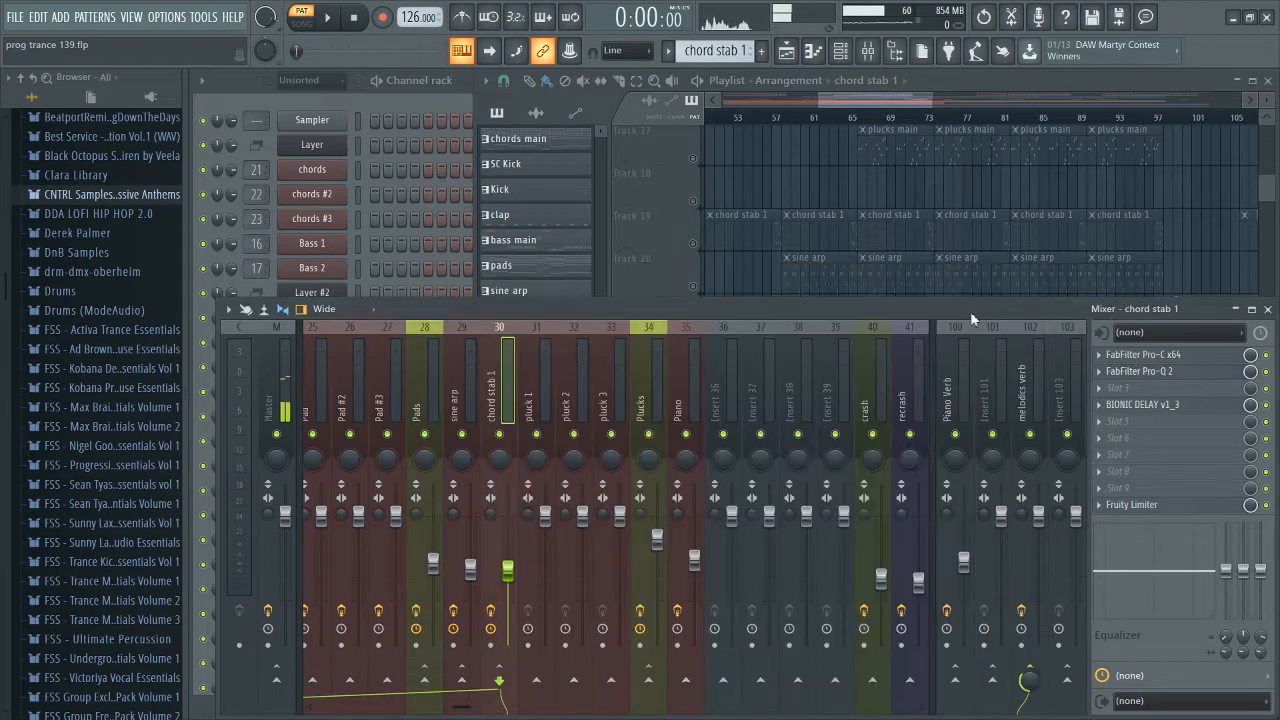
Step: Check the effect slots of the pluck 1, pluck 2 and pluck 3 mixer tracks and of their Plucks bus
scroll(557, 402, "down", 3)
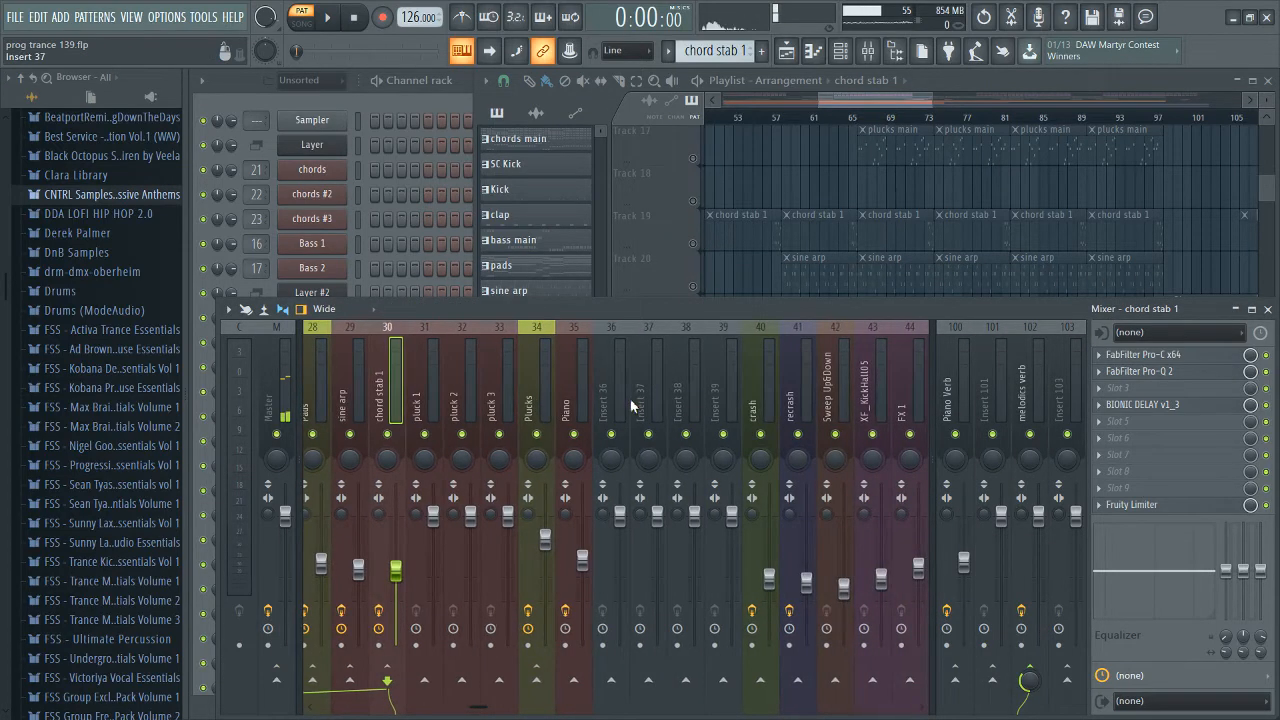
scroll(612, 402, "up", 3)
left_click(530, 406)
left_click(579, 404)
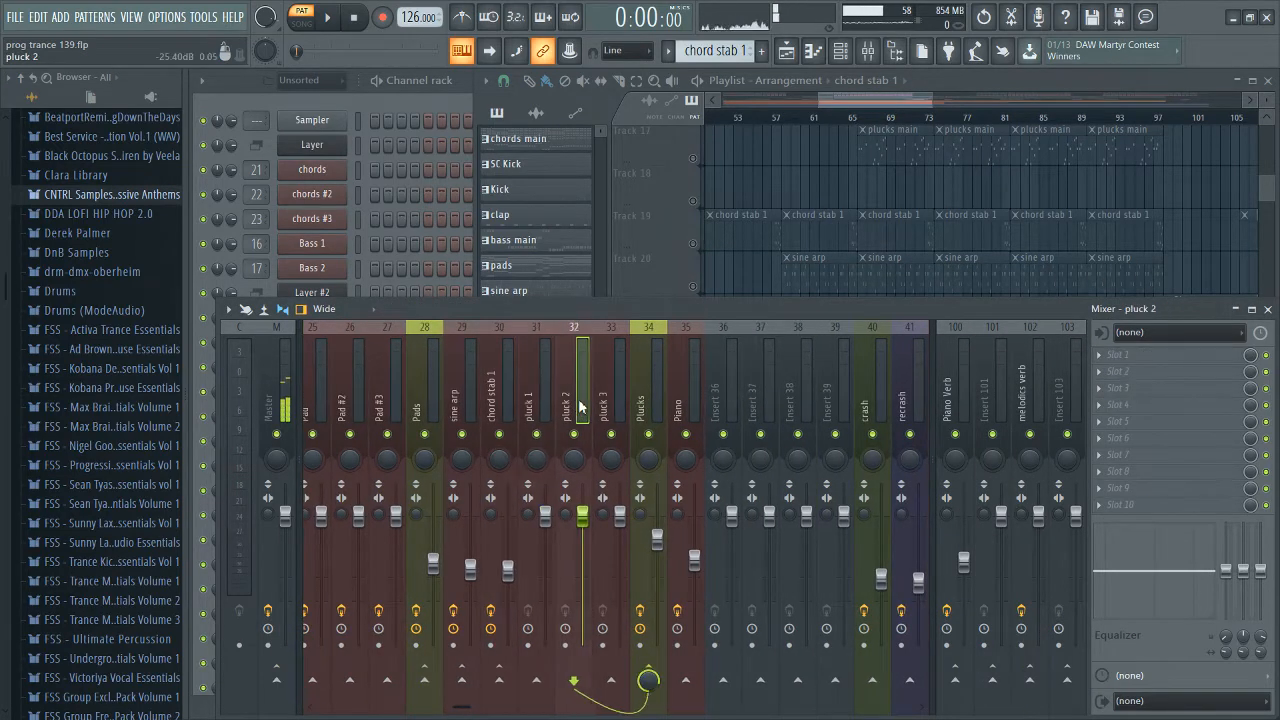
left_click(615, 401)
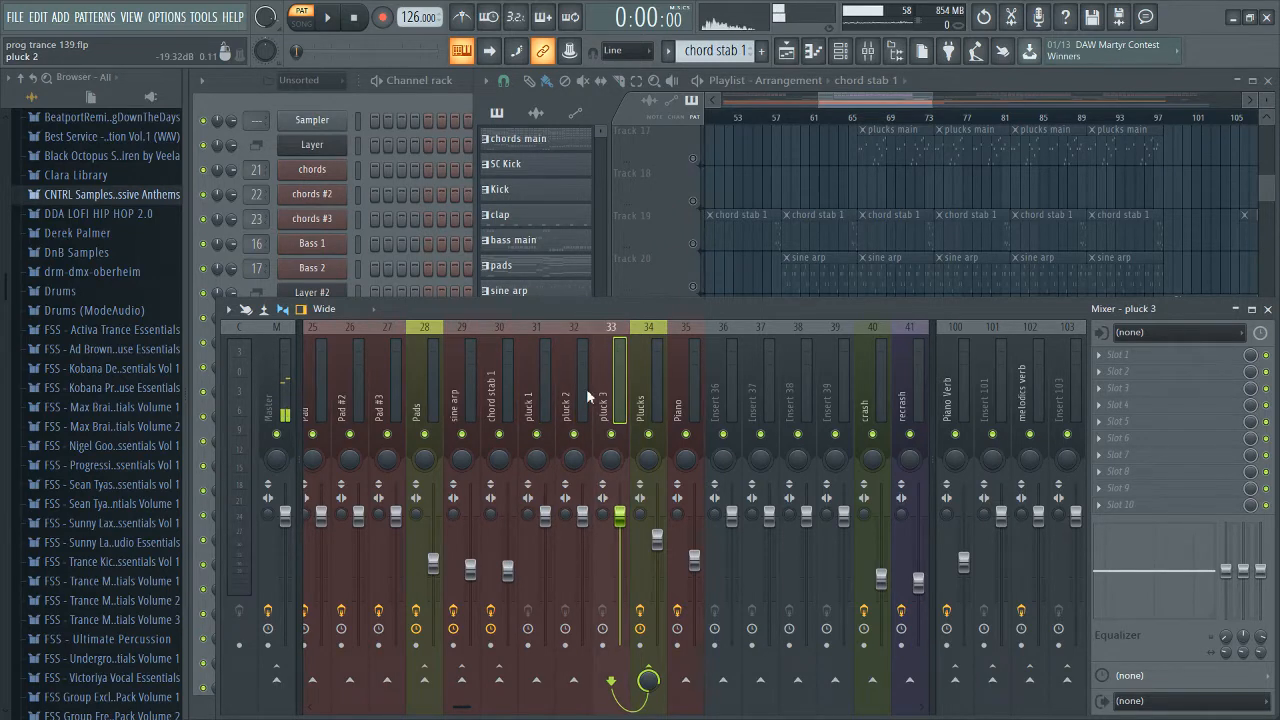
left_click(641, 402)
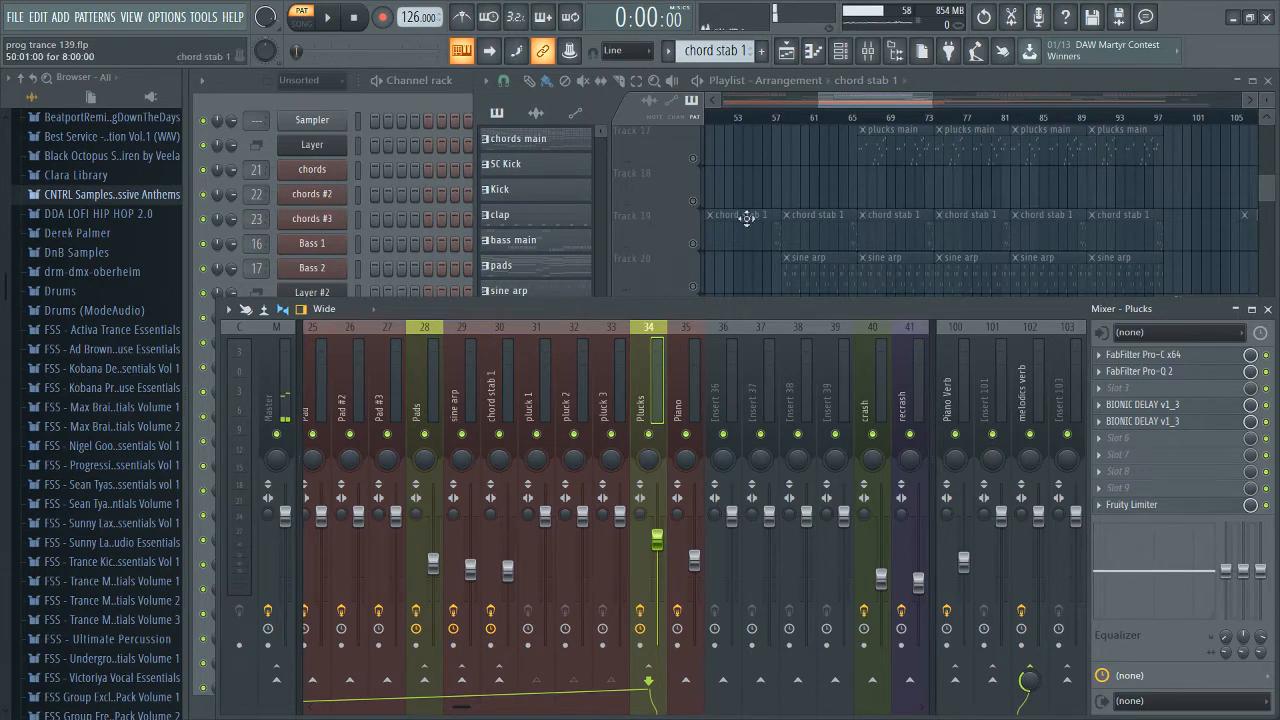
Step: Bring the playlist to the front, place the song position at bar 66 and look over the clip and automation tracks
left_click(812, 242)
scroll(900, 300, "up", 4)
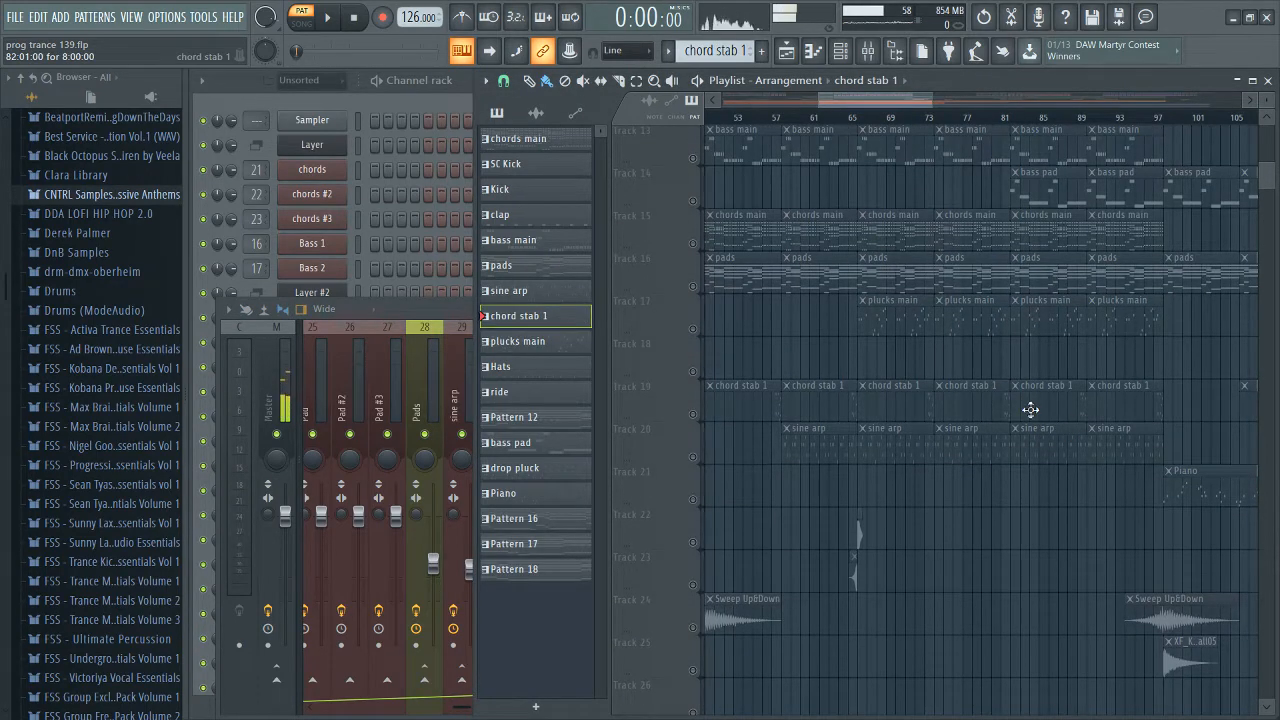
scroll(1100, 450, "up", 1, "ctrl")
scroll(1103, 450, "down", 2, "ctrl")
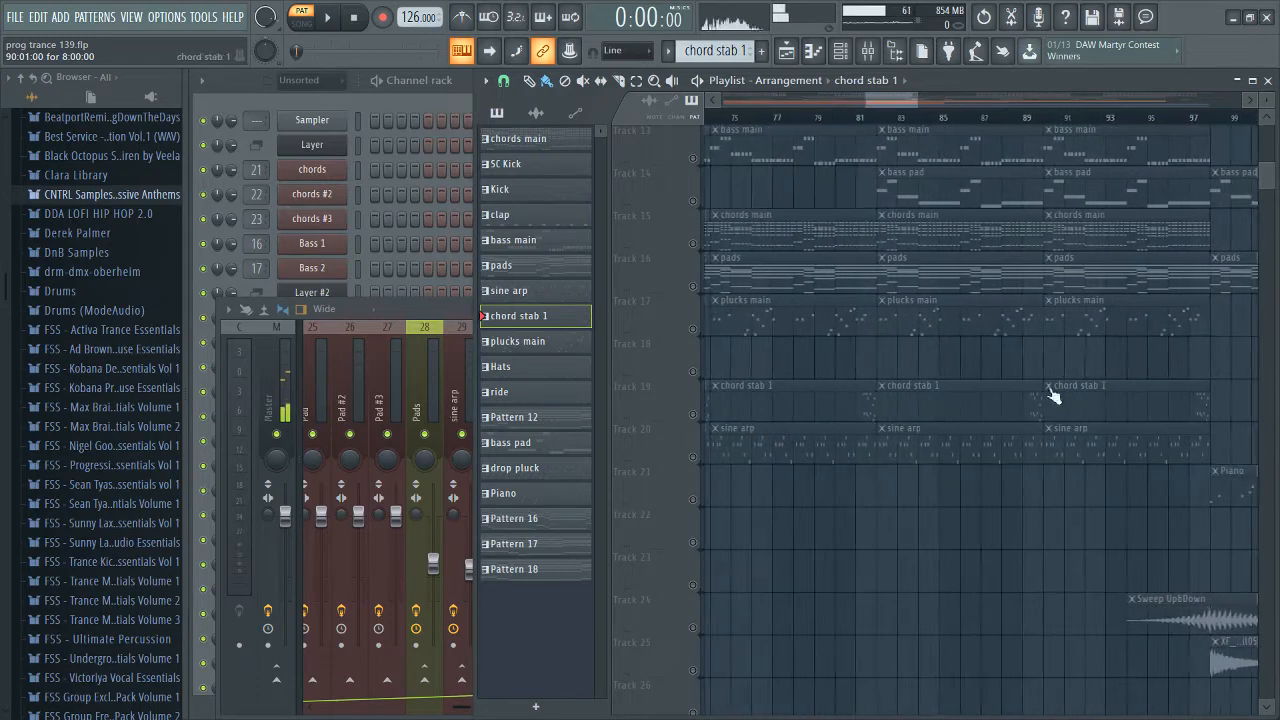
scroll(726, 383, "up", 4, "ctrl")
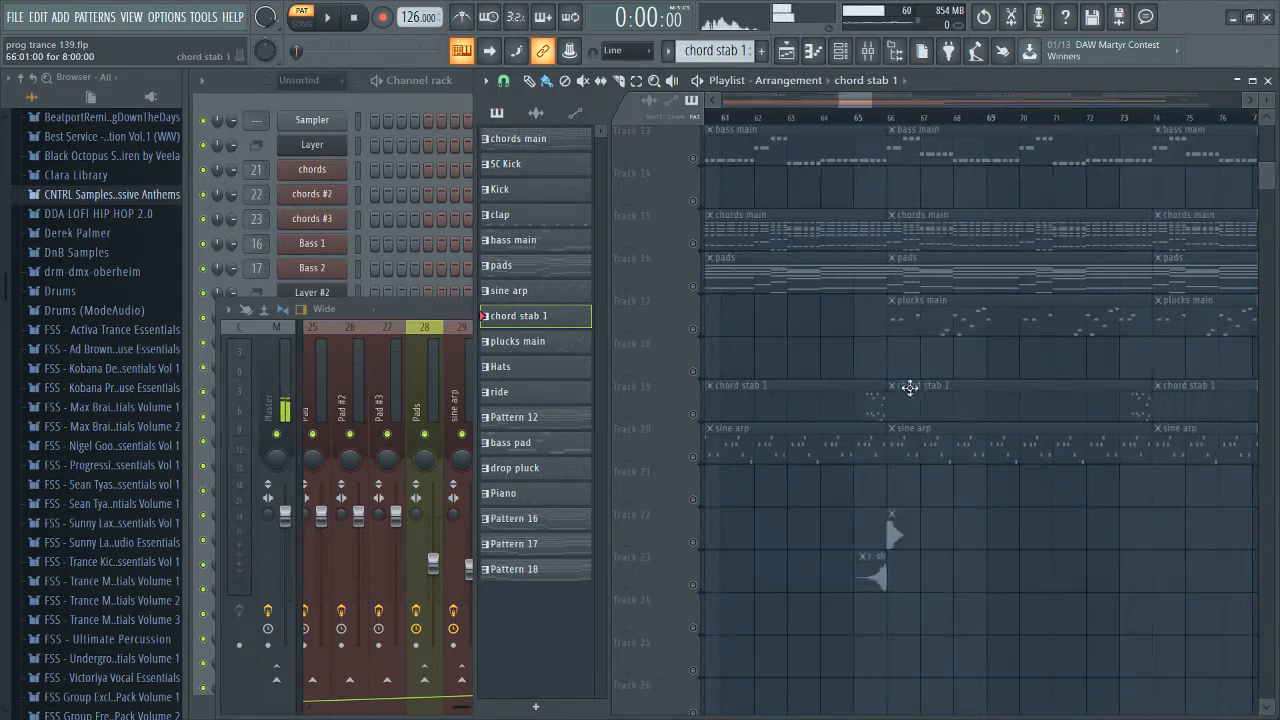
left_click(887, 118)
scroll(1000, 450, "down", 4)
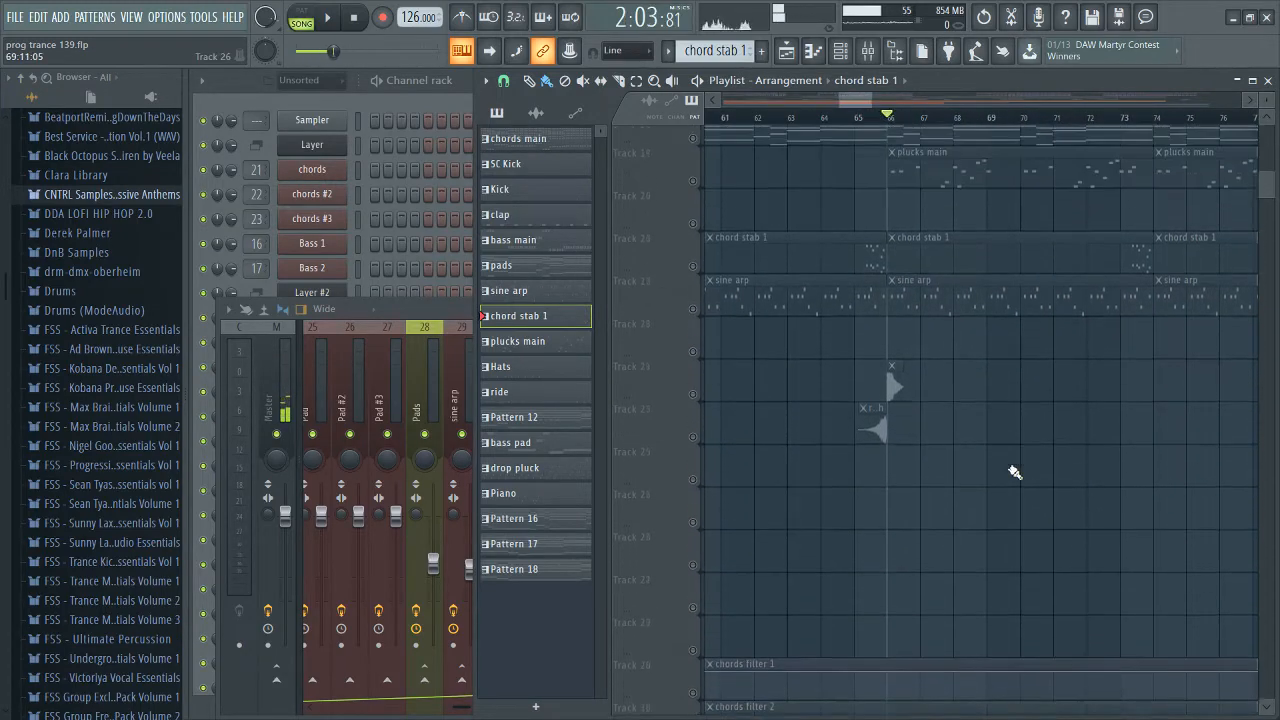
scroll(951, 432, "down", 10)
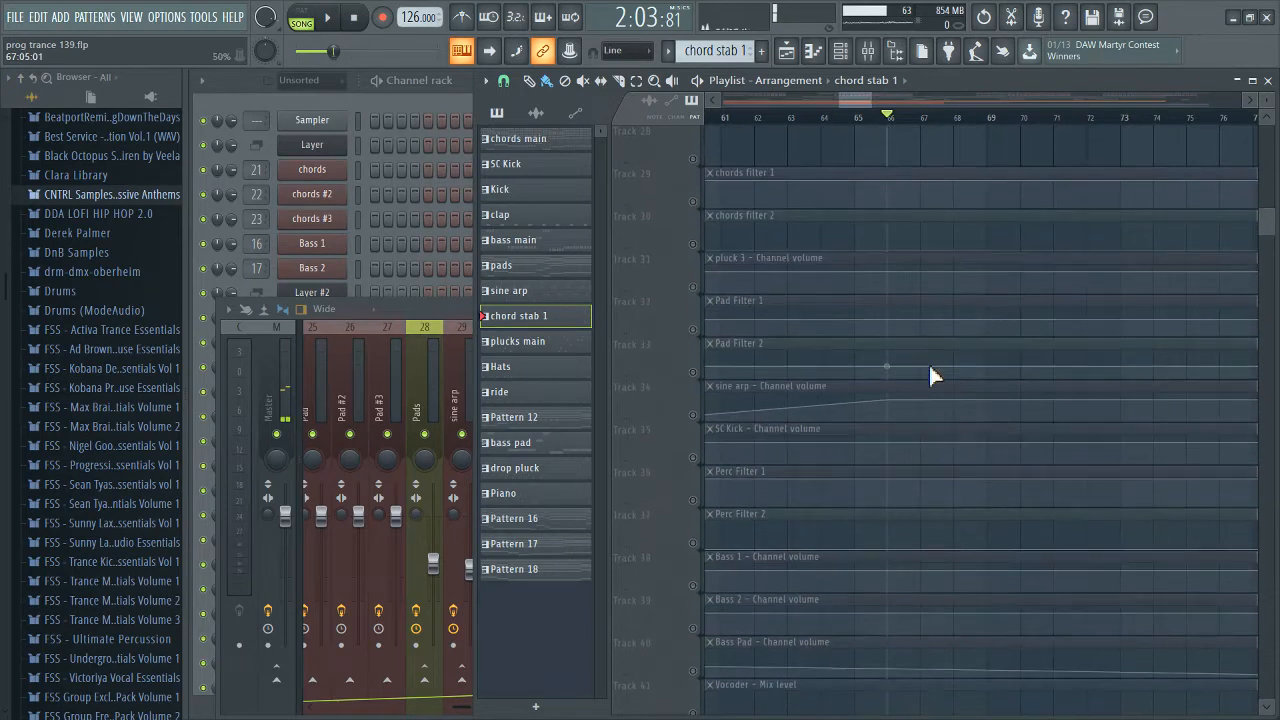
scroll(950, 304, "up", 12)
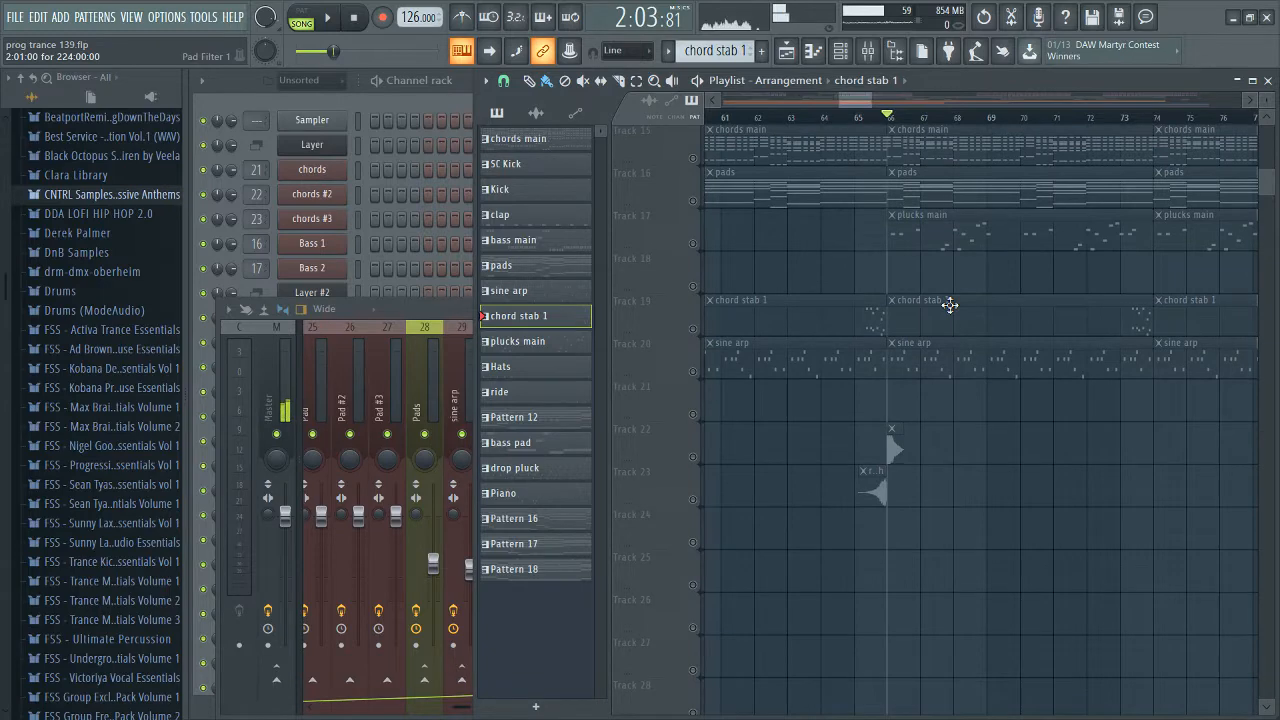
scroll(1010, 430, "down", 4)
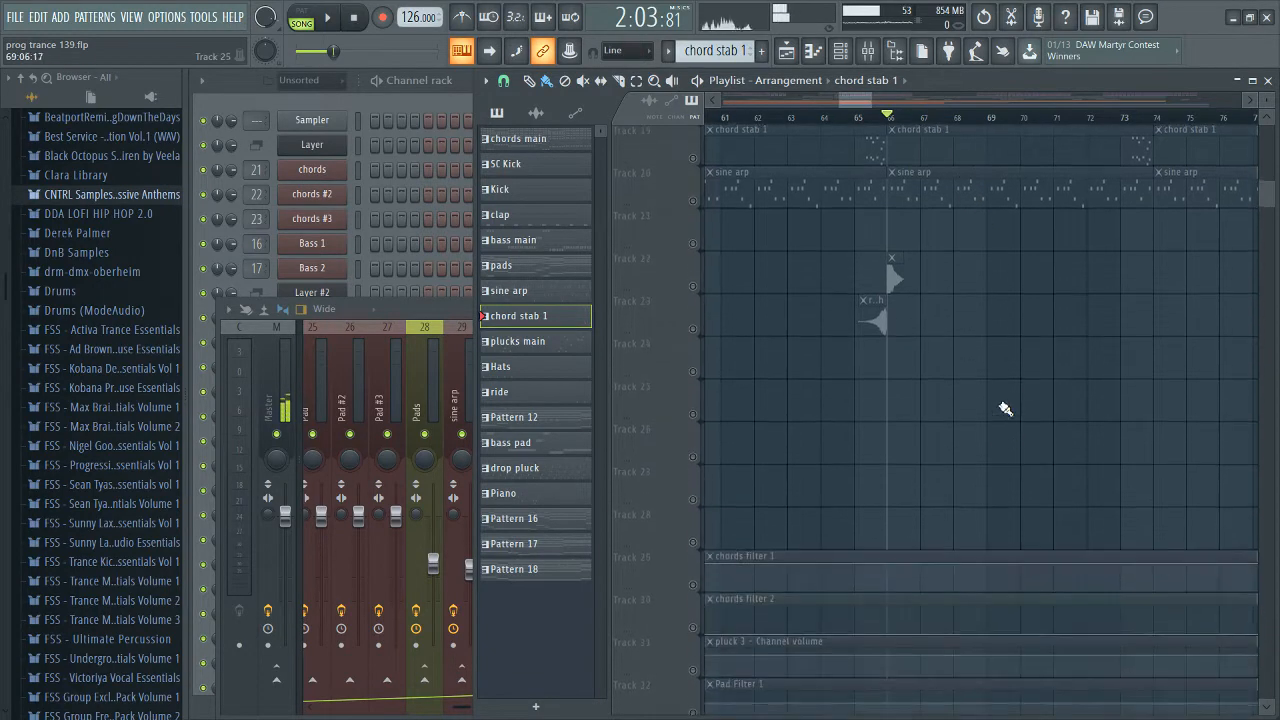
scroll(1000, 400, "down", 20)
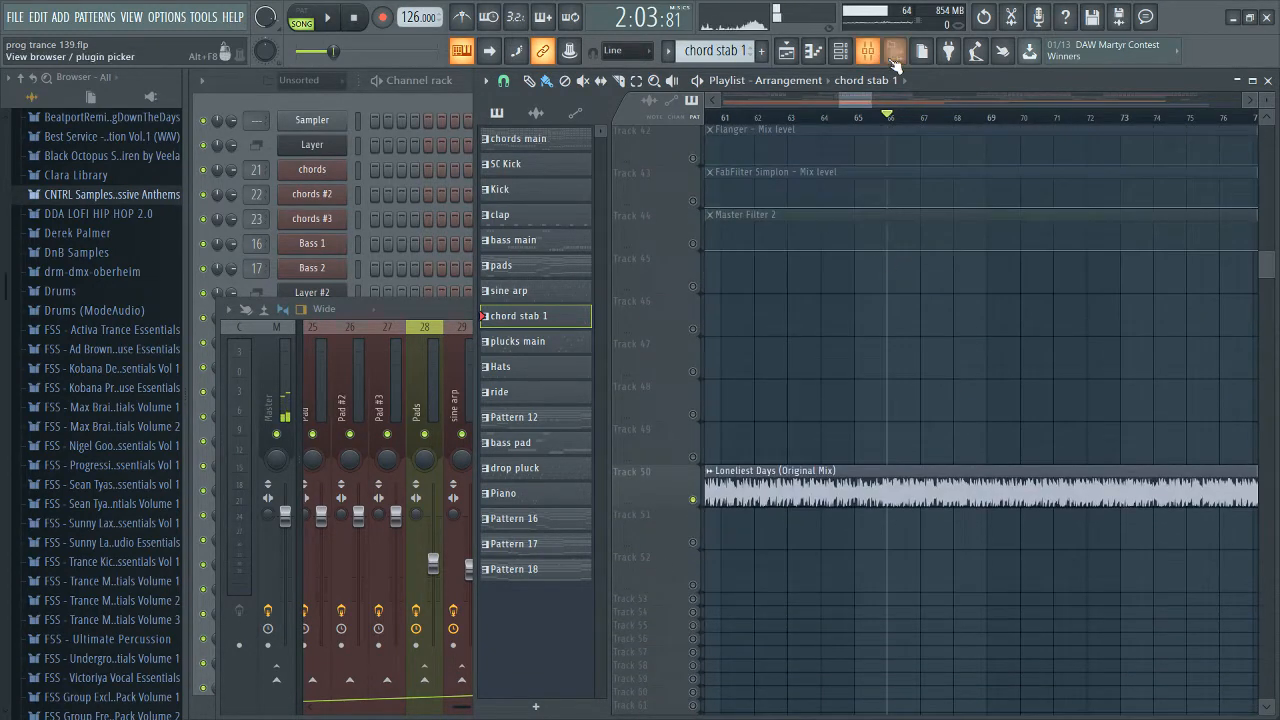
Step: Play the song from bar 66, view the plucks main clip's notes during playback, stop and return to the playlist
key("space")
scroll(1068, 428, "up", 13)
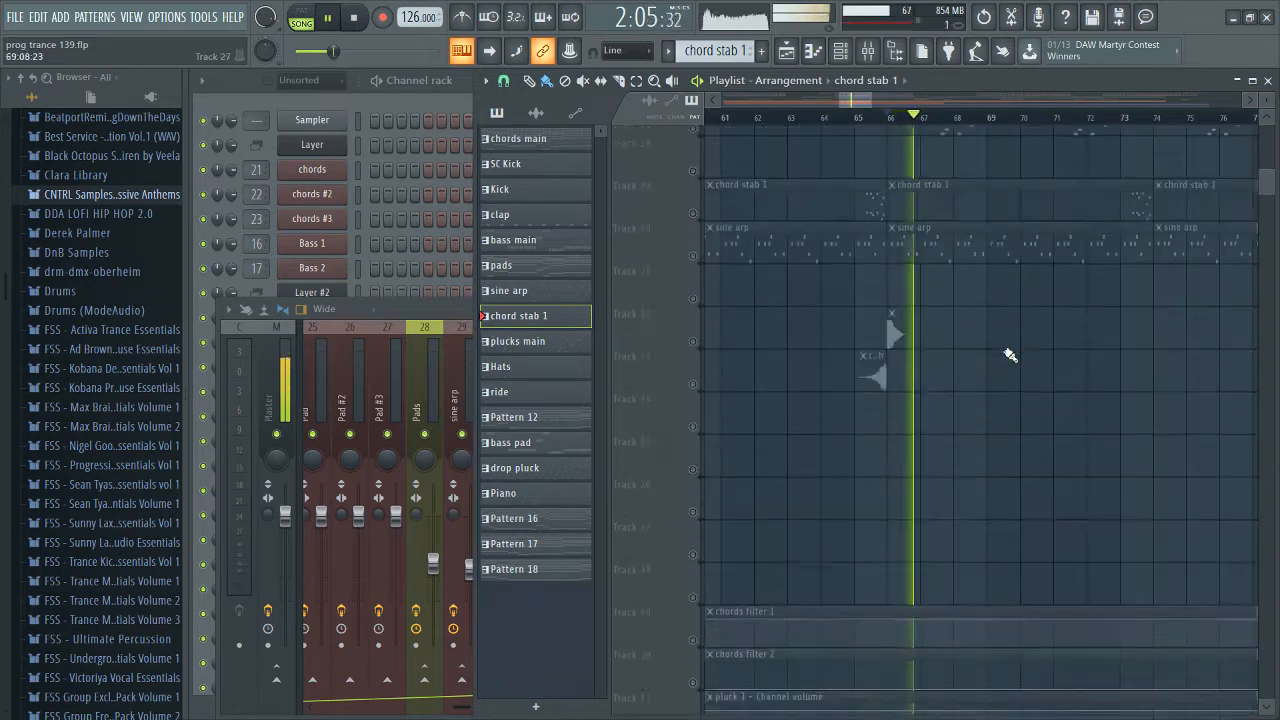
scroll(1008, 360, "up", 5)
double_click(957, 540)
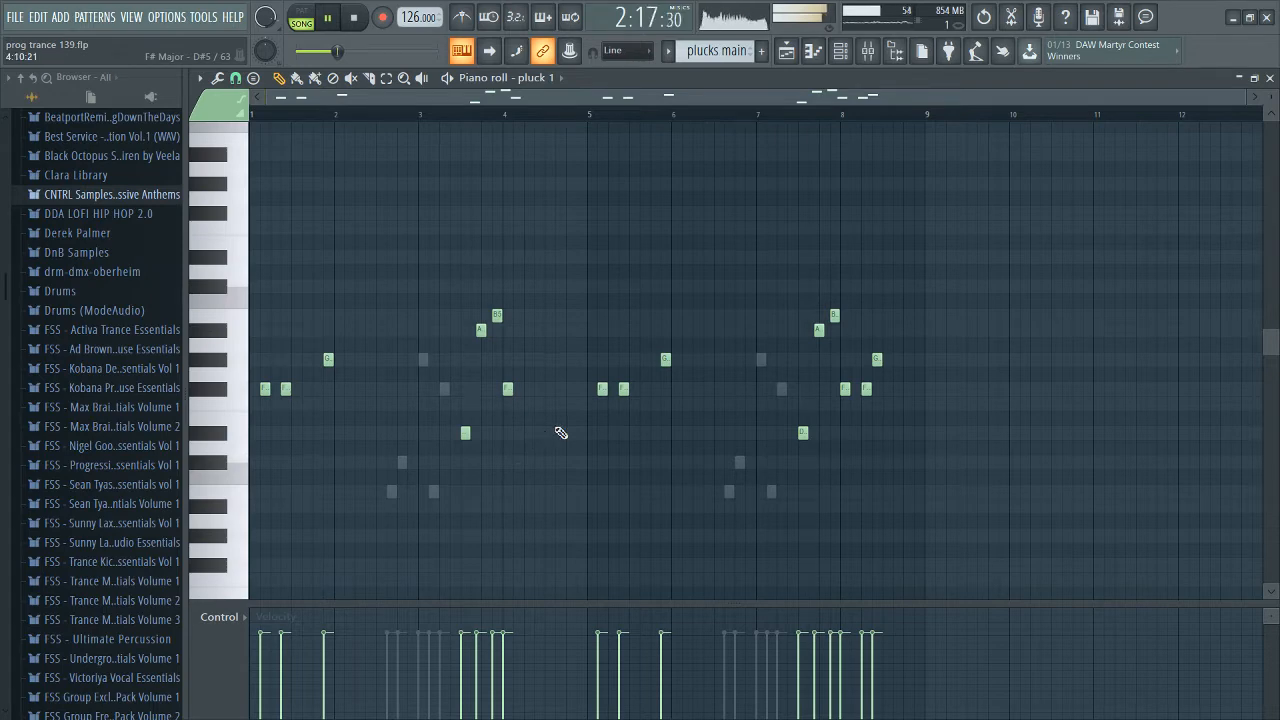
key("Escape")
key("space")
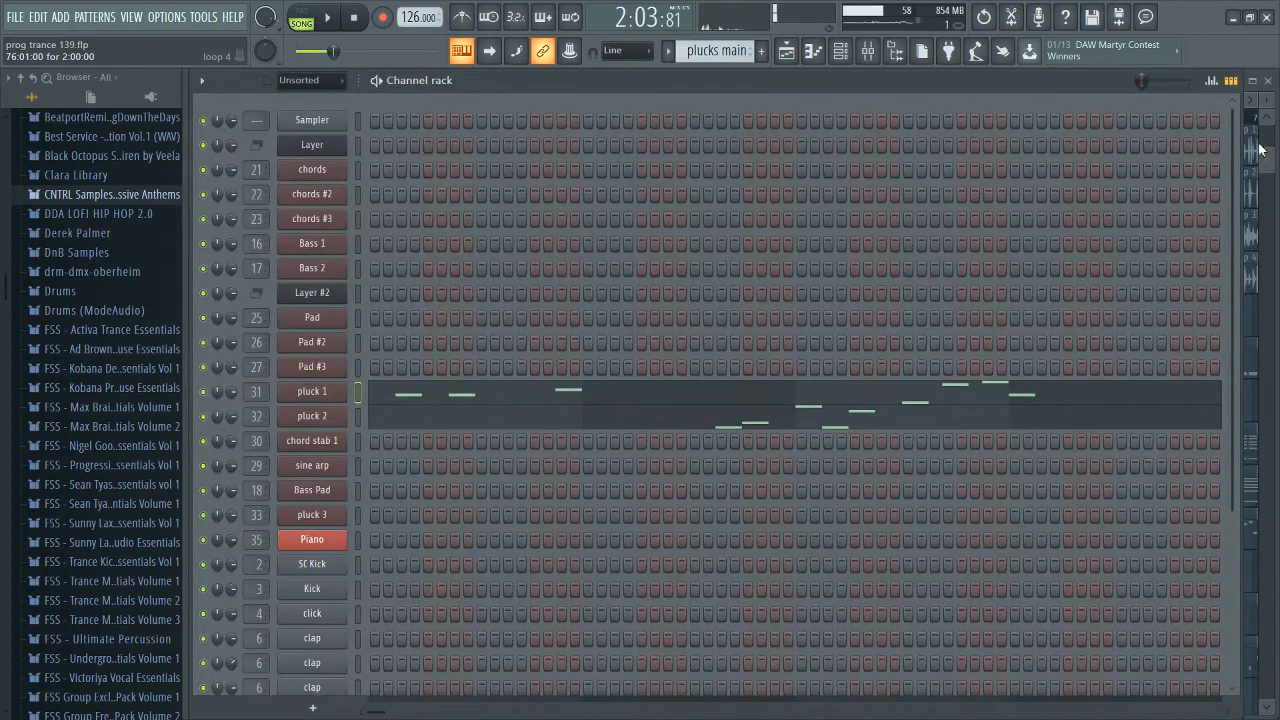
key("F5")
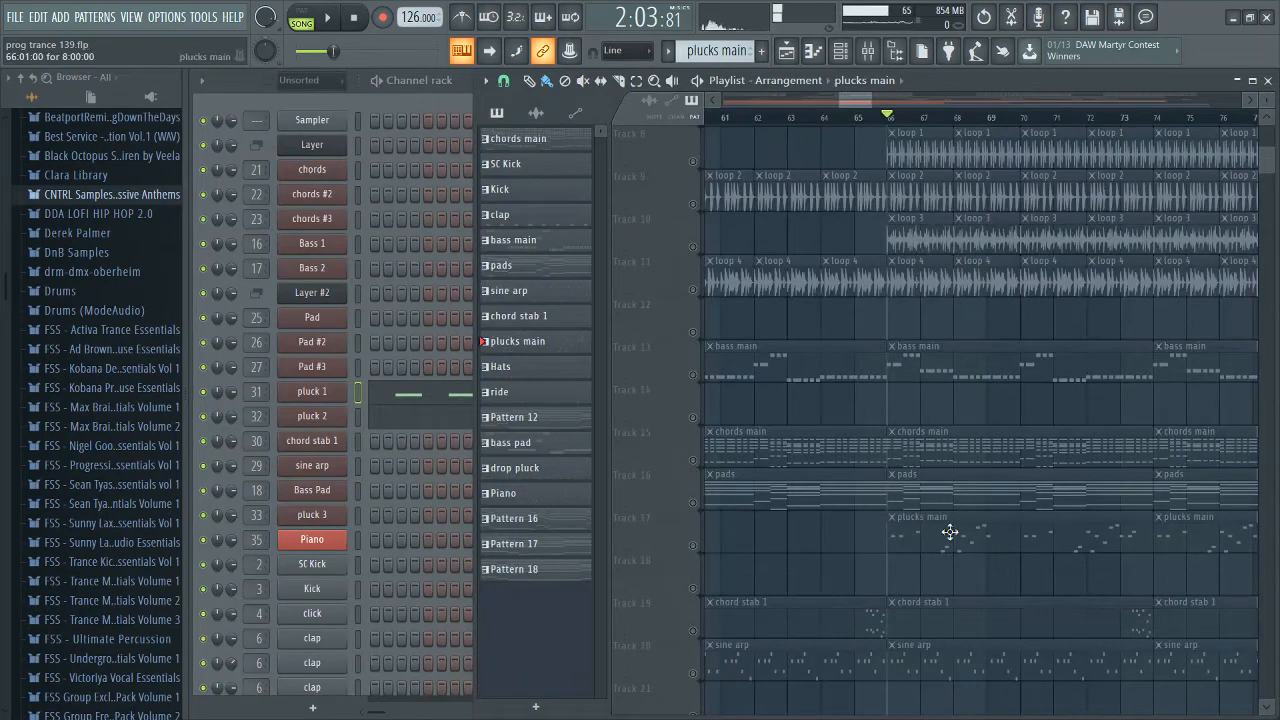
Step: Reopen the pluck 1 piano roll, switch playback to pattern mode and focus on the opening notes
left_click(451, 92)
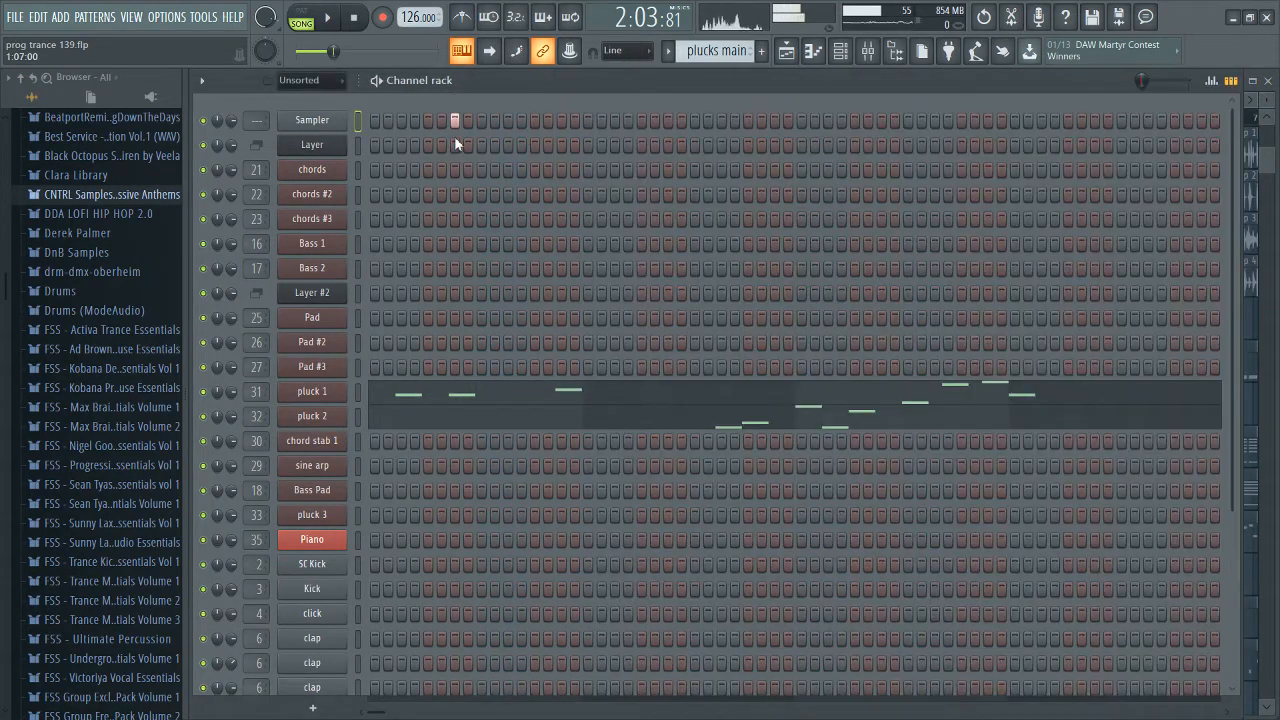
key("F7")
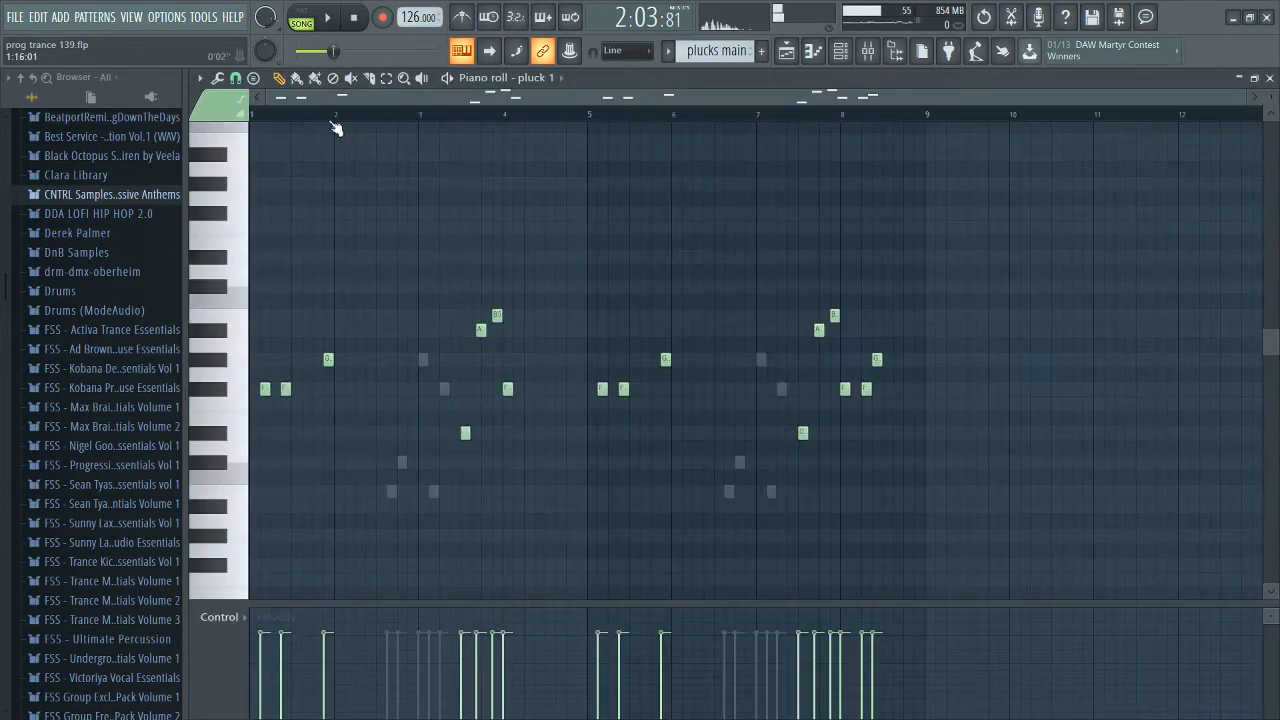
left_click(303, 24)
scroll(320, 380, "down", 3)
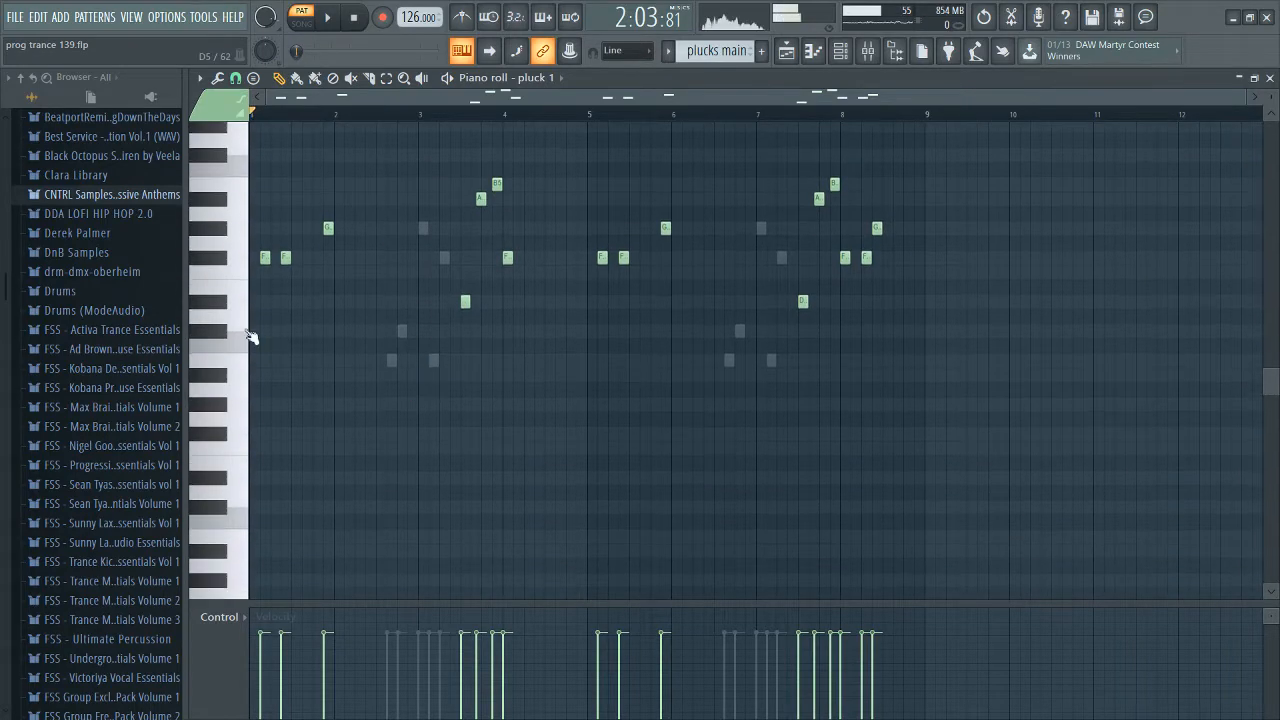
scroll(218, 326, "up", 5)
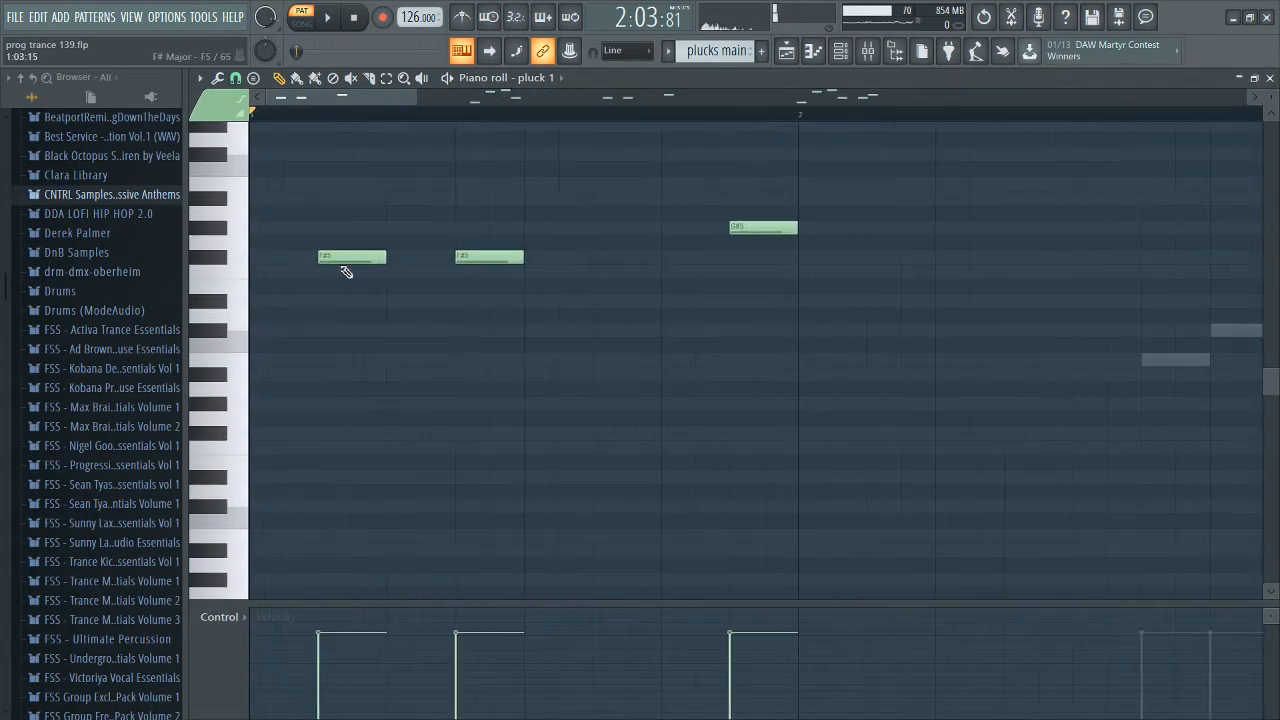
Step: Highlight the first two F#5 notes of pluck 1, clear the selection and examine the rest of the phrase
left_click_drag(309, 262, 714, 266)
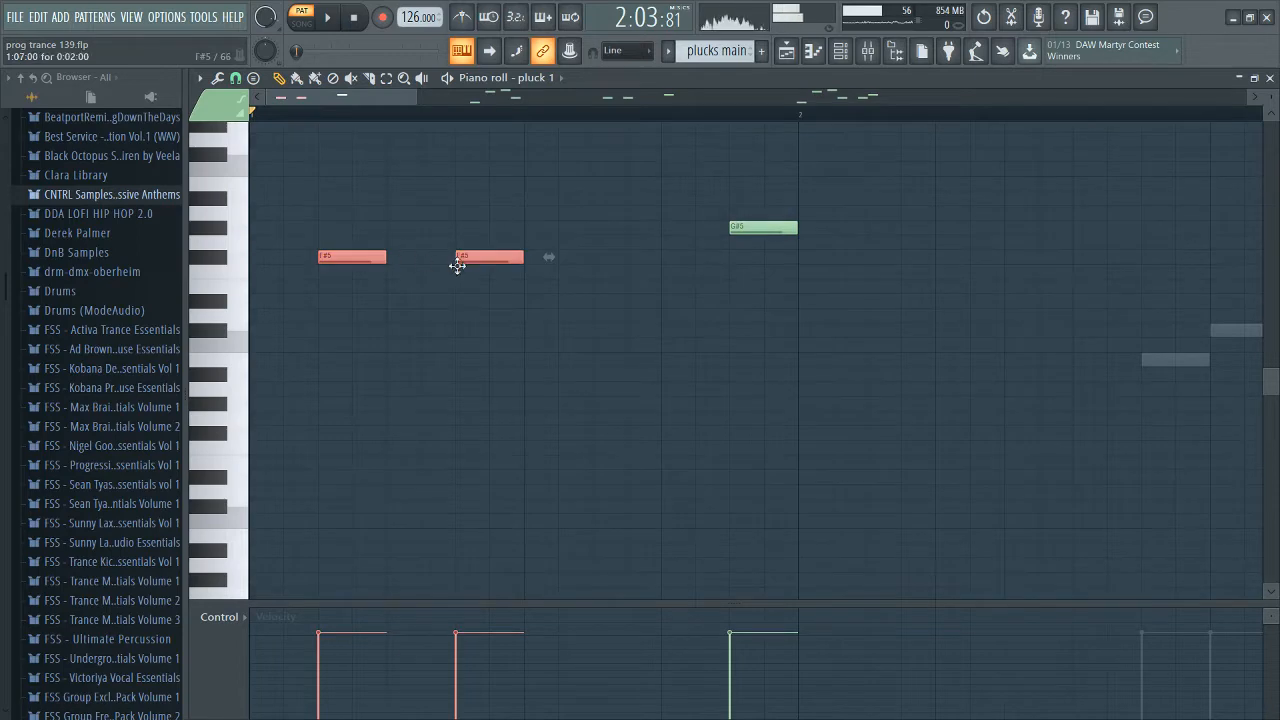
left_click_drag(322, 278, 531, 260)
left_click_drag(566, 303, 360, 223)
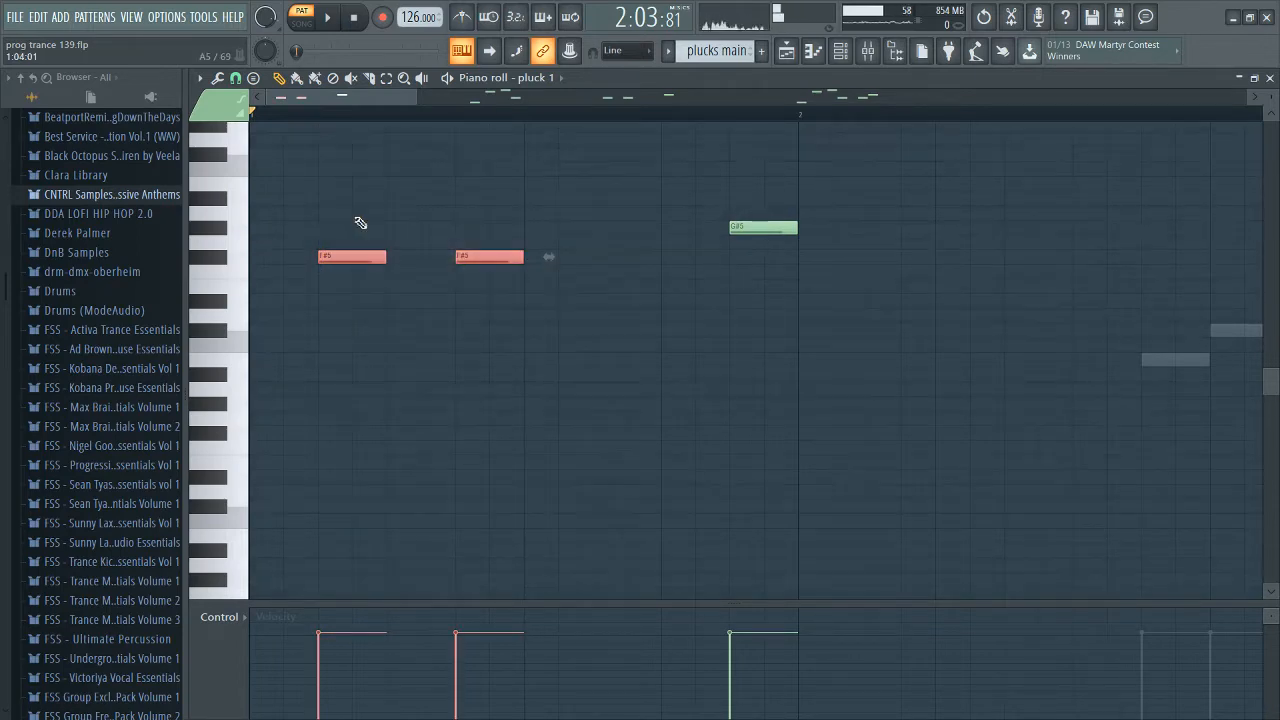
left_click(305, 268)
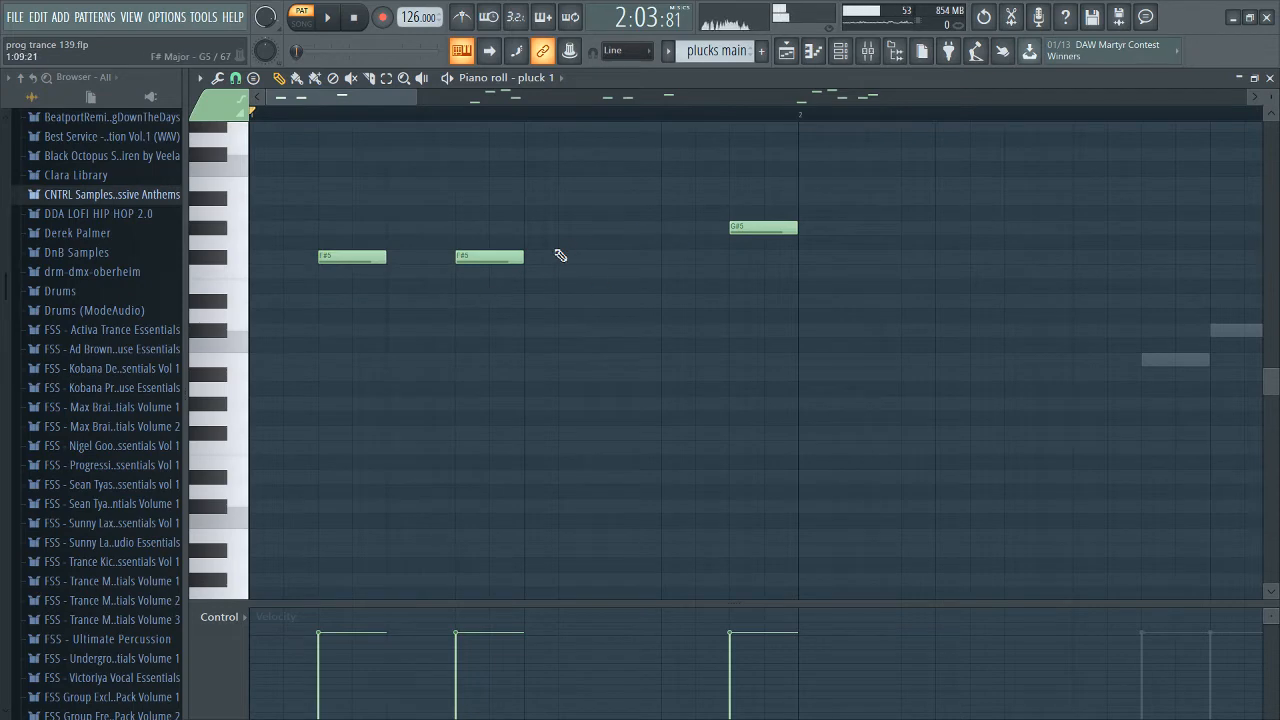
scroll(737, 266, "down", 5)
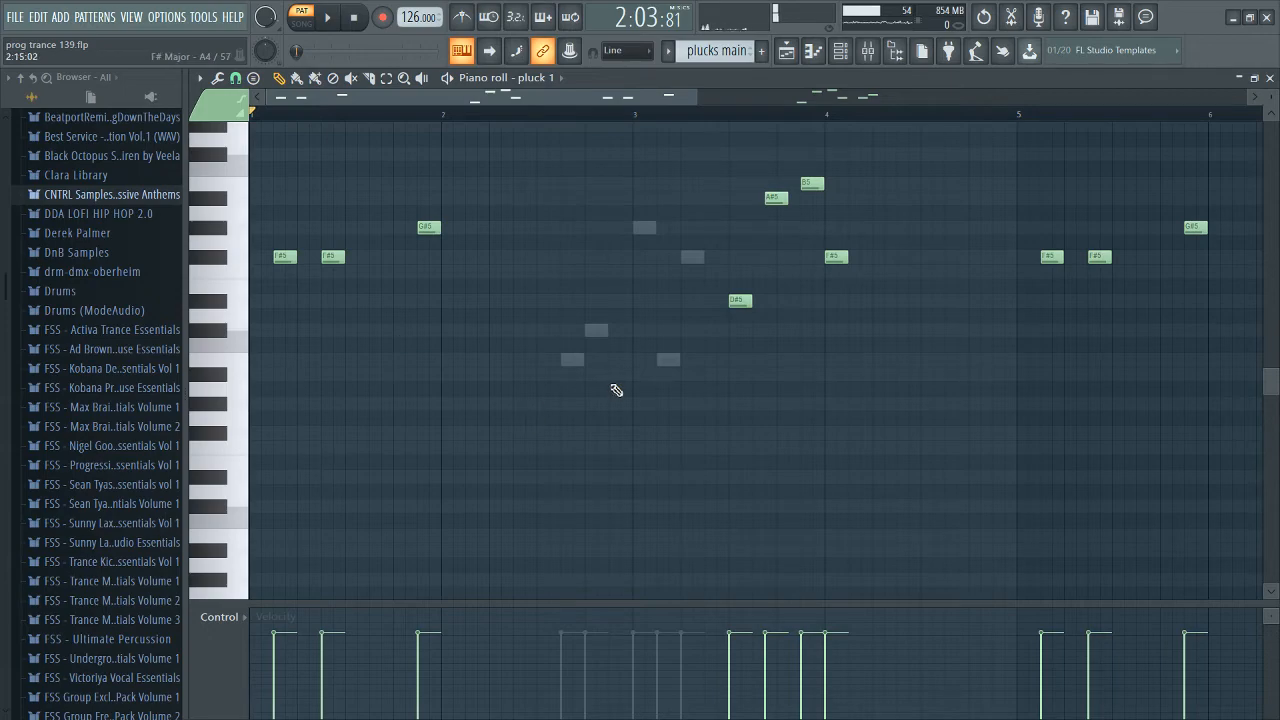
Step: Show the channel rack and open the Sylenth1 patches of pluck 1 and pluck 2
key("F6")
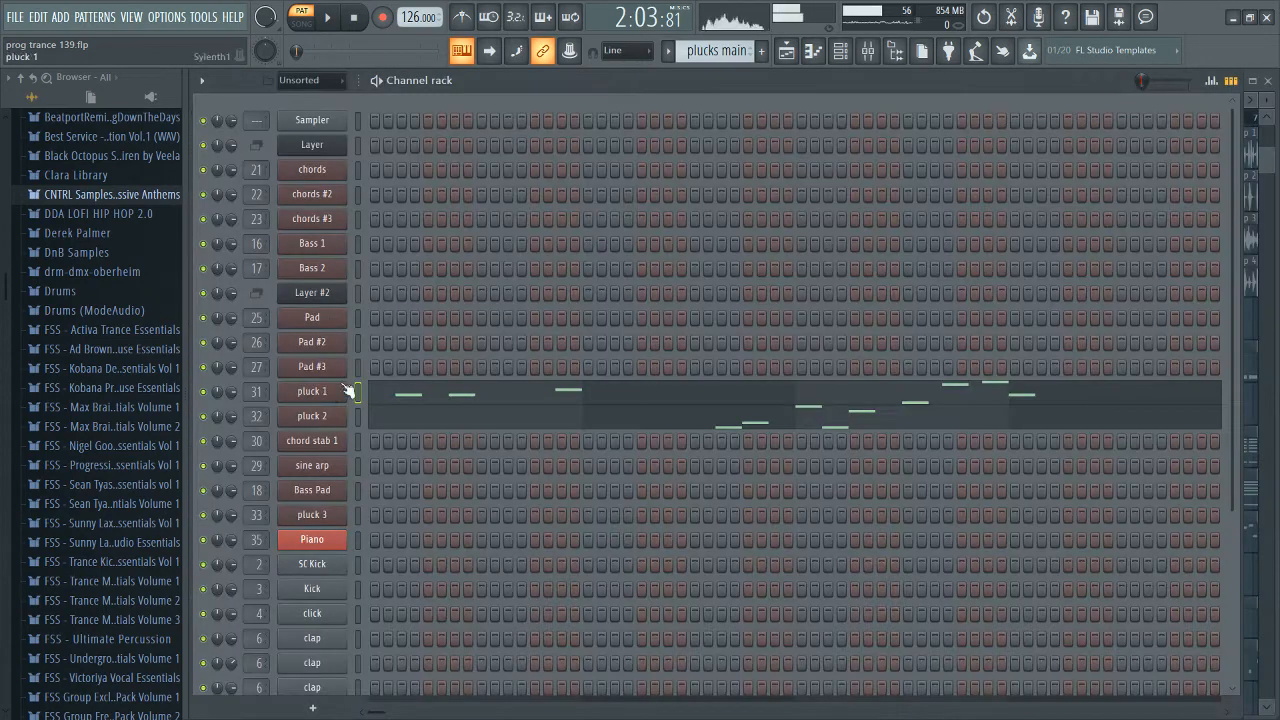
left_click(325, 393)
left_click_drag(759, 167, 781, 213)
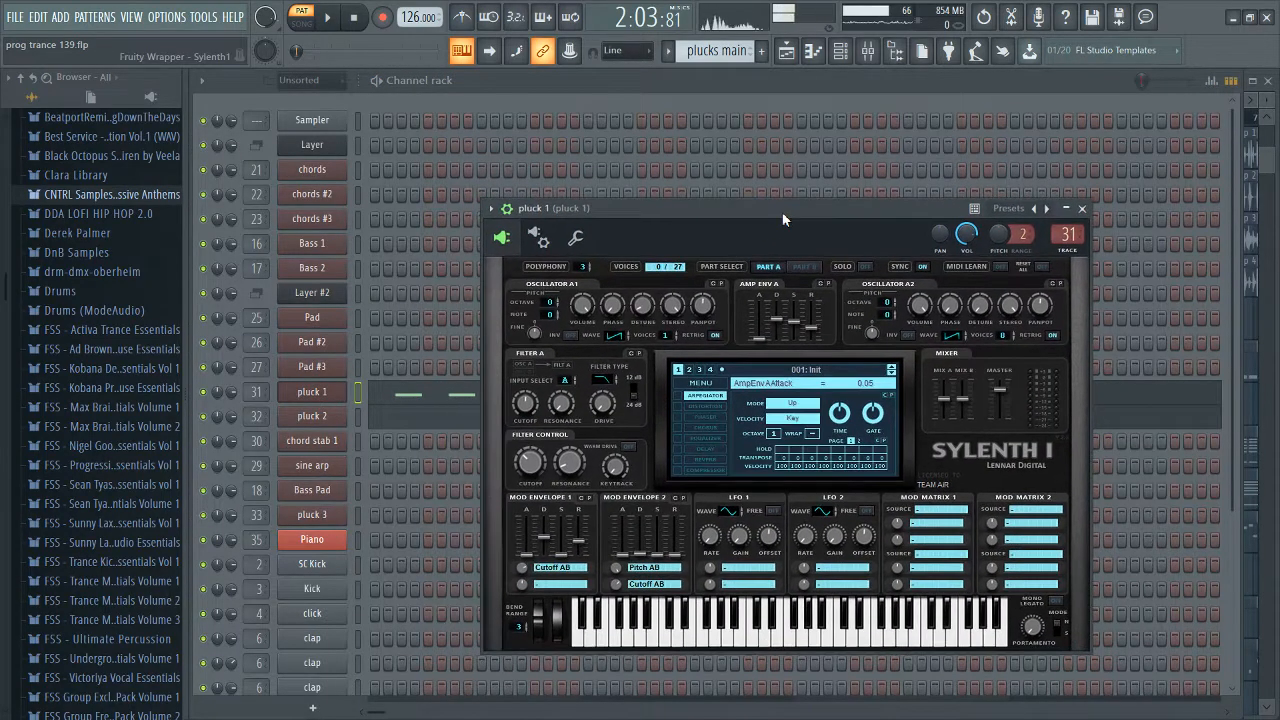
left_click(318, 416)
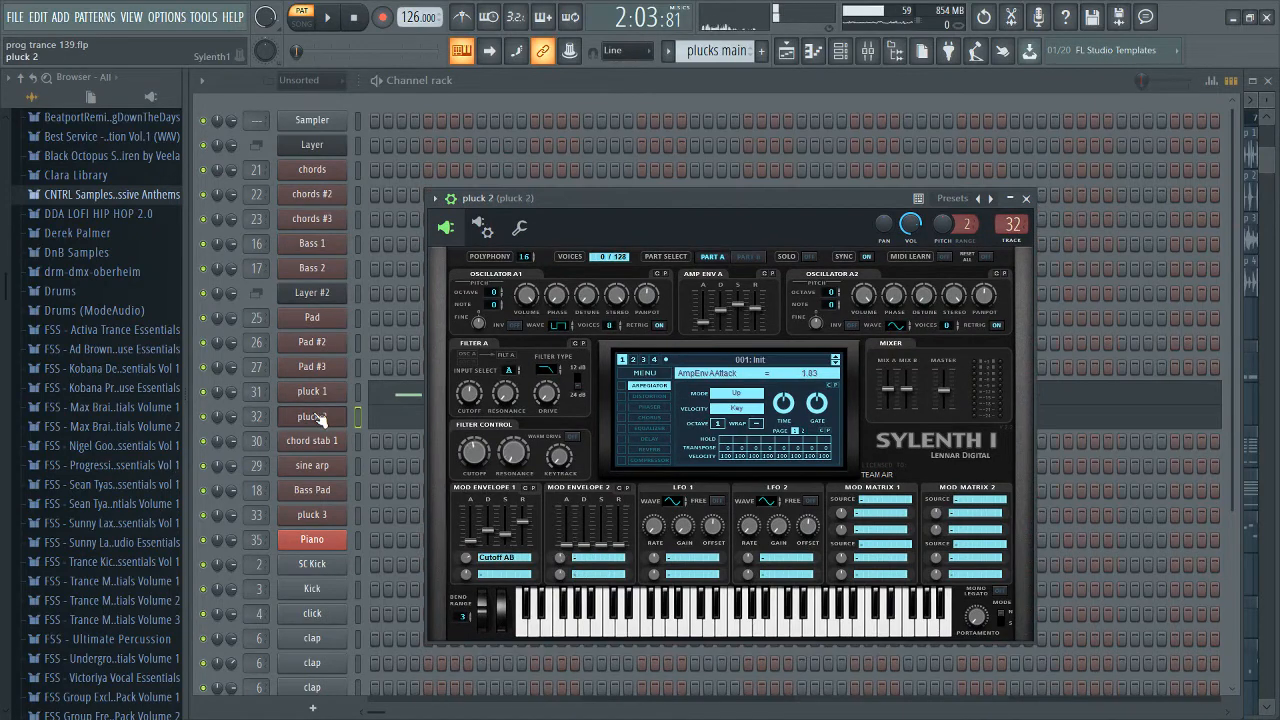
Step: Return to the pluck 1 Sylenth1 patch and examine its oscillator, amp envelope and filter settings while playing test notes
left_click(313, 392)
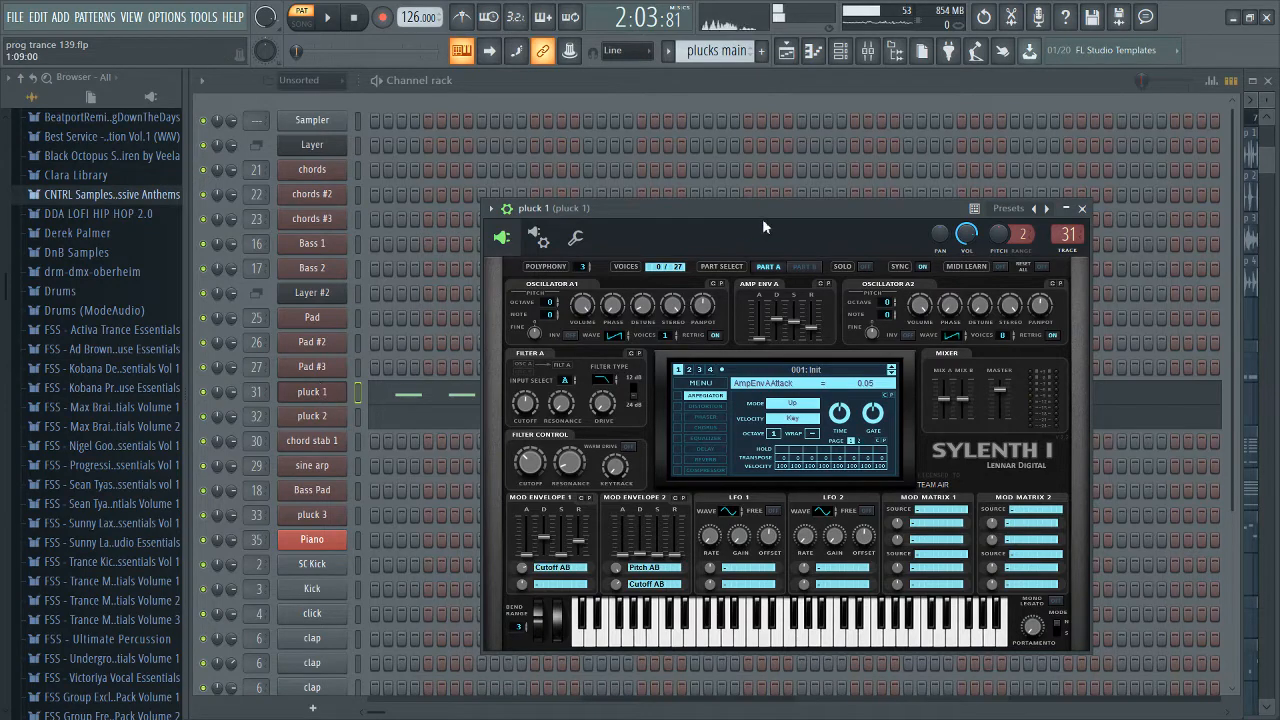
left_click_drag(762, 218, 796, 220)
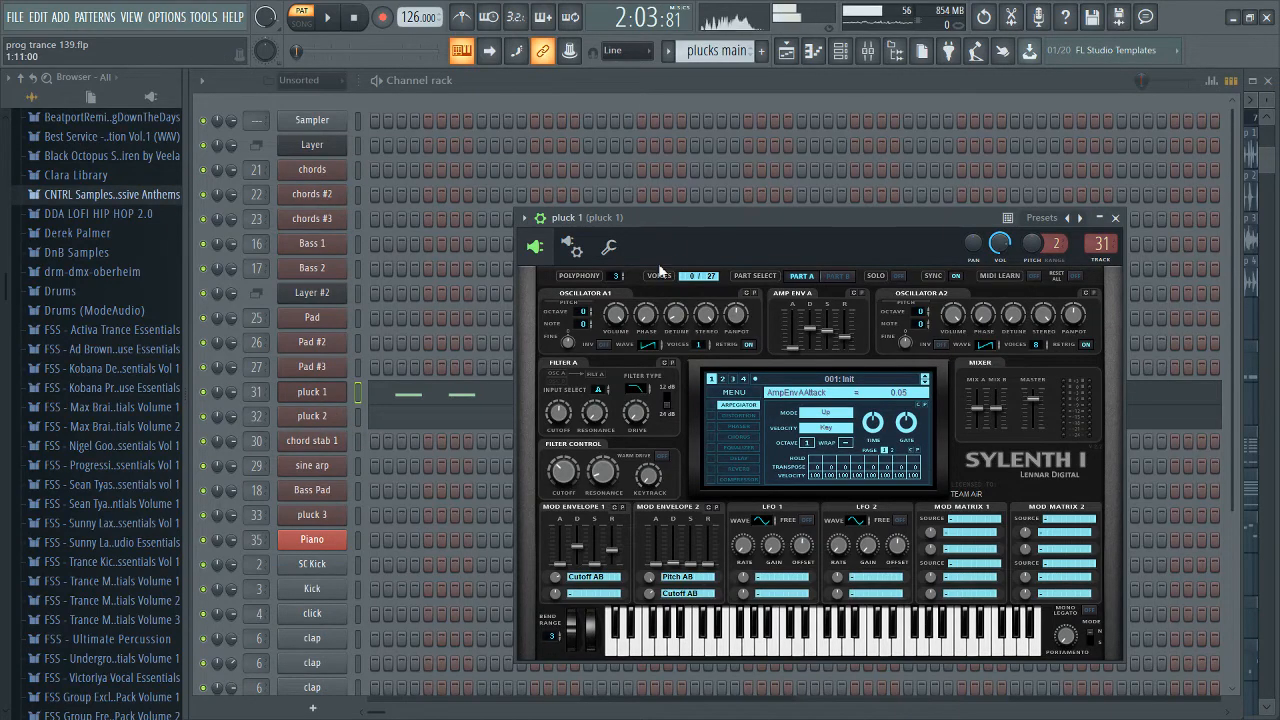
left_click_drag(681, 217, 704, 246)
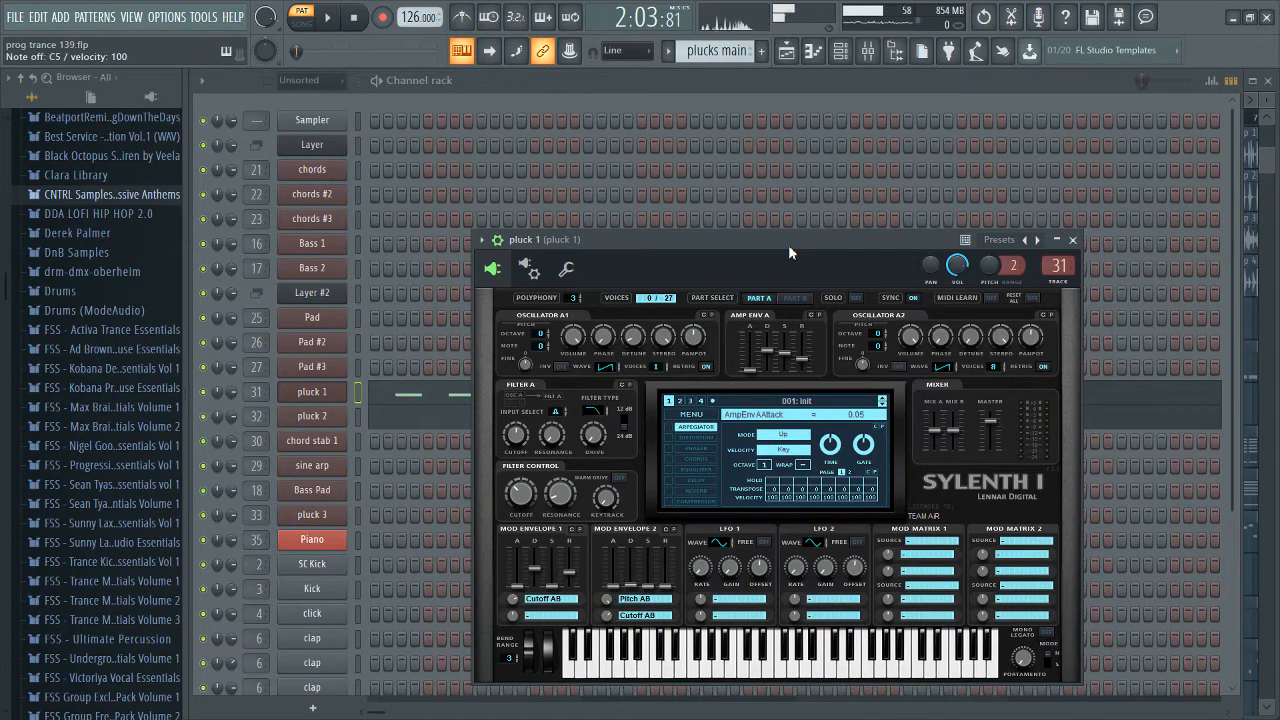
mouse_move(789, 247)
left_mouse_down()
mouse_move(827, 236)
mouse_move(788, 238)
left_mouse_up()
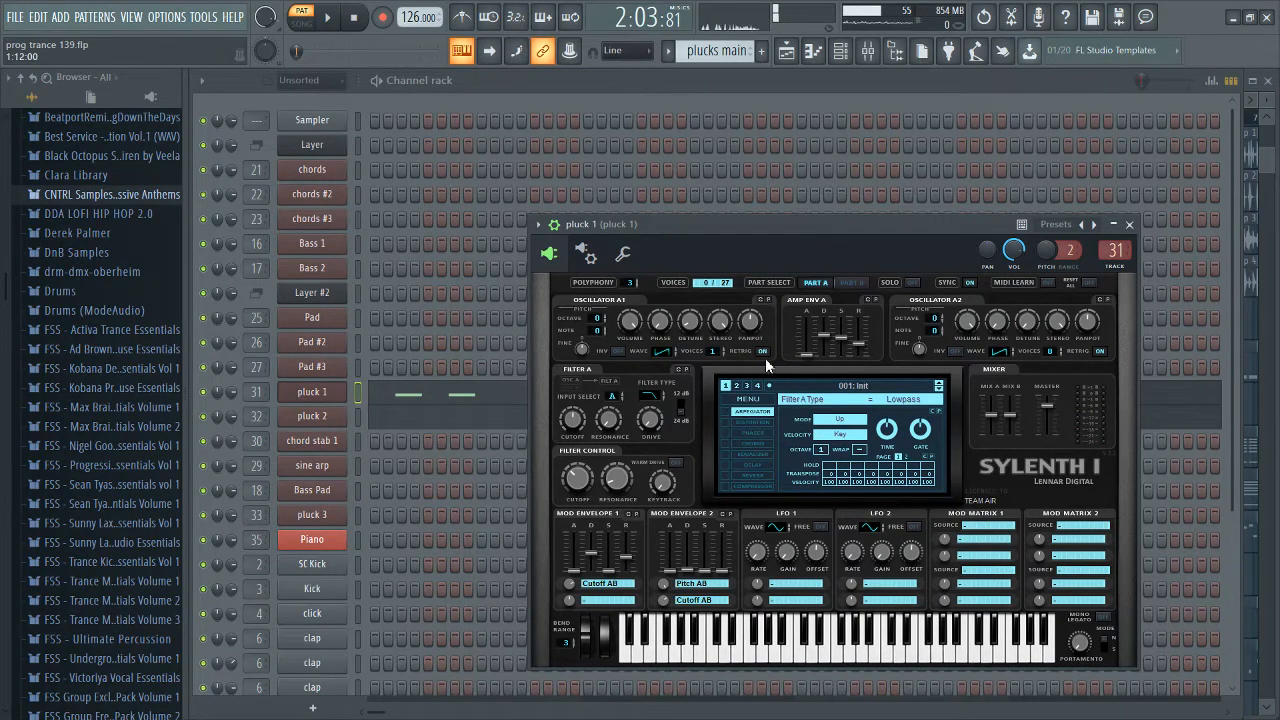
Step: Check the detune of oscillators A1 and A2 in the pluck 1 patch and close it
left_click(695, 325)
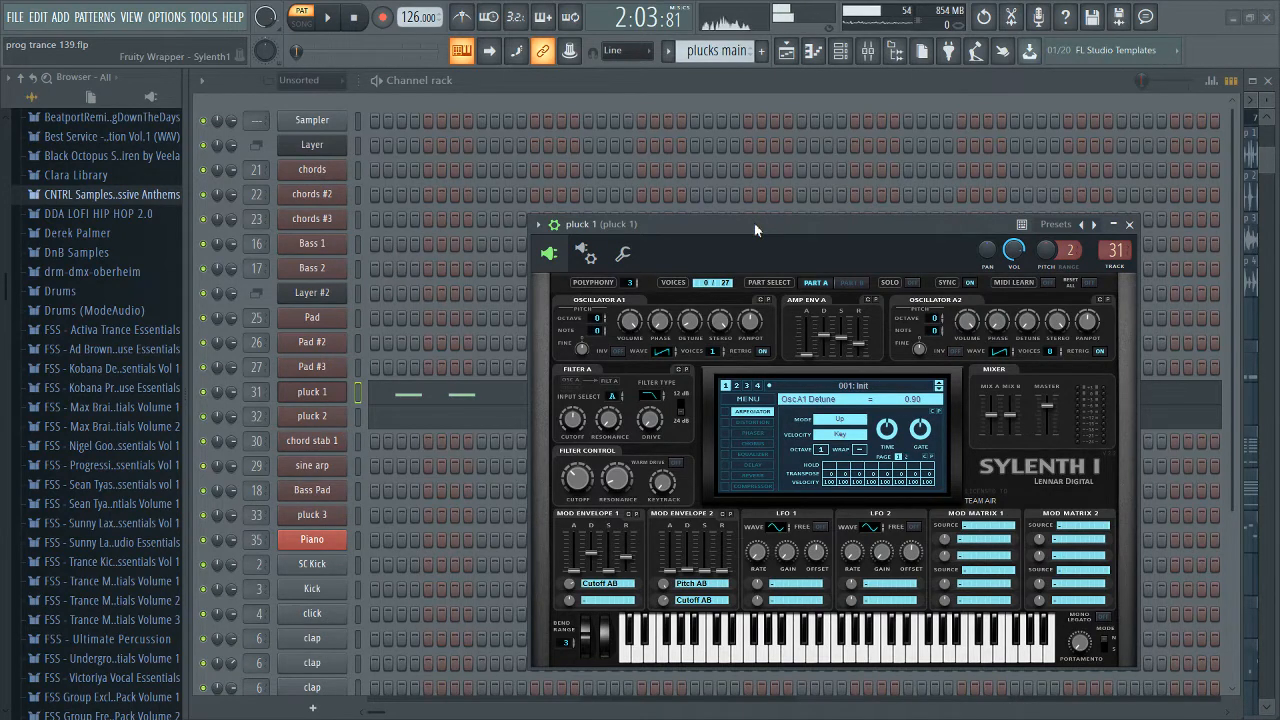
left_click(1027, 320)
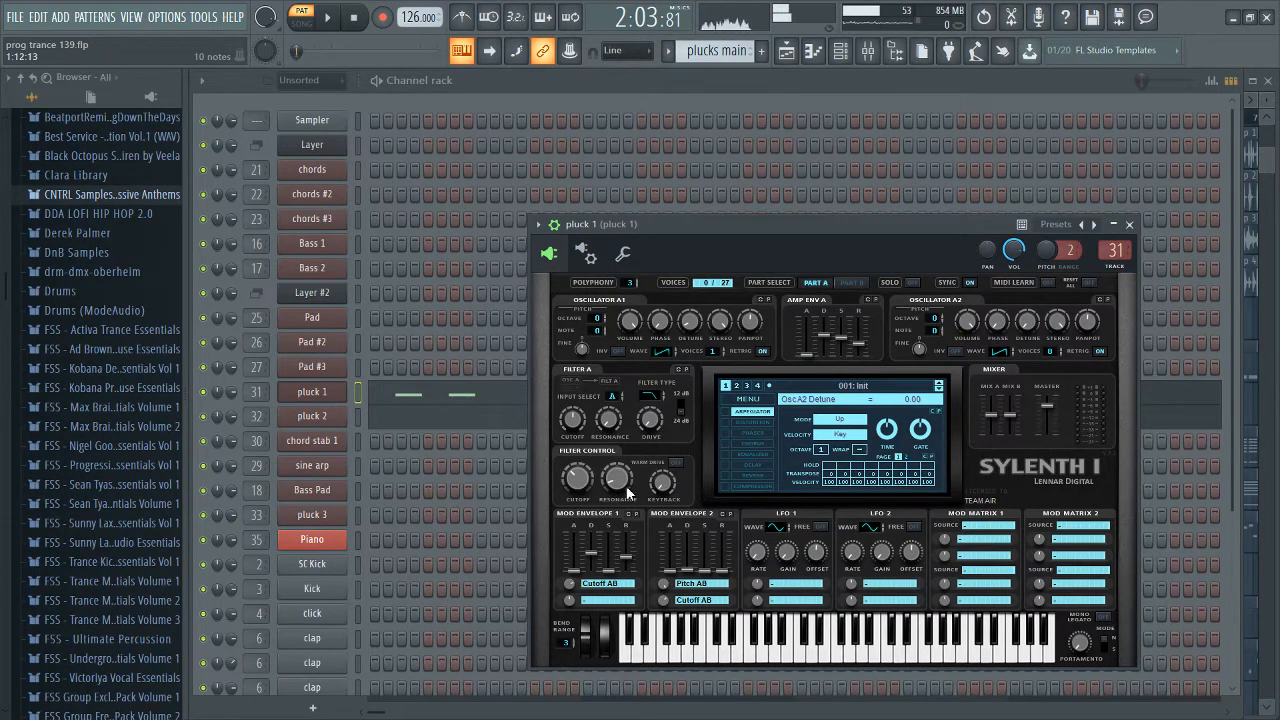
left_click(312, 392)
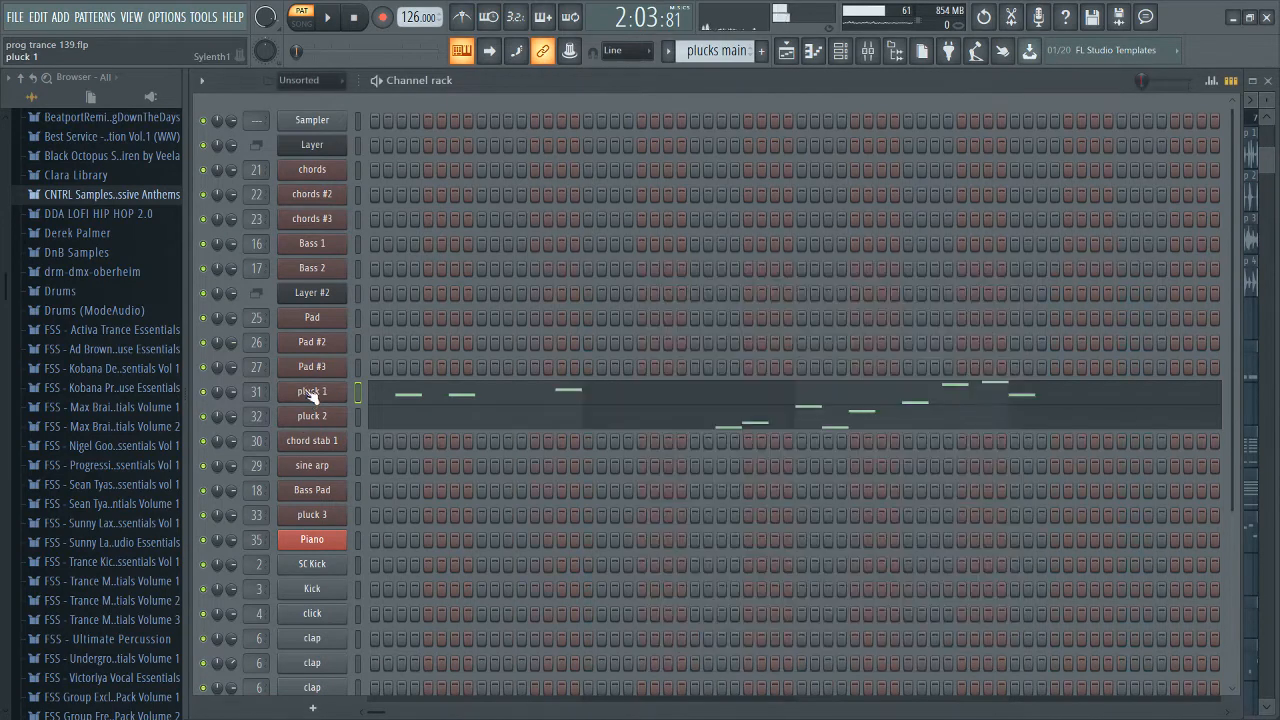
Step: Open the pluck 2 Sylenth1 patch, play test notes and reposition its window over the channel rack
left_click(312, 416)
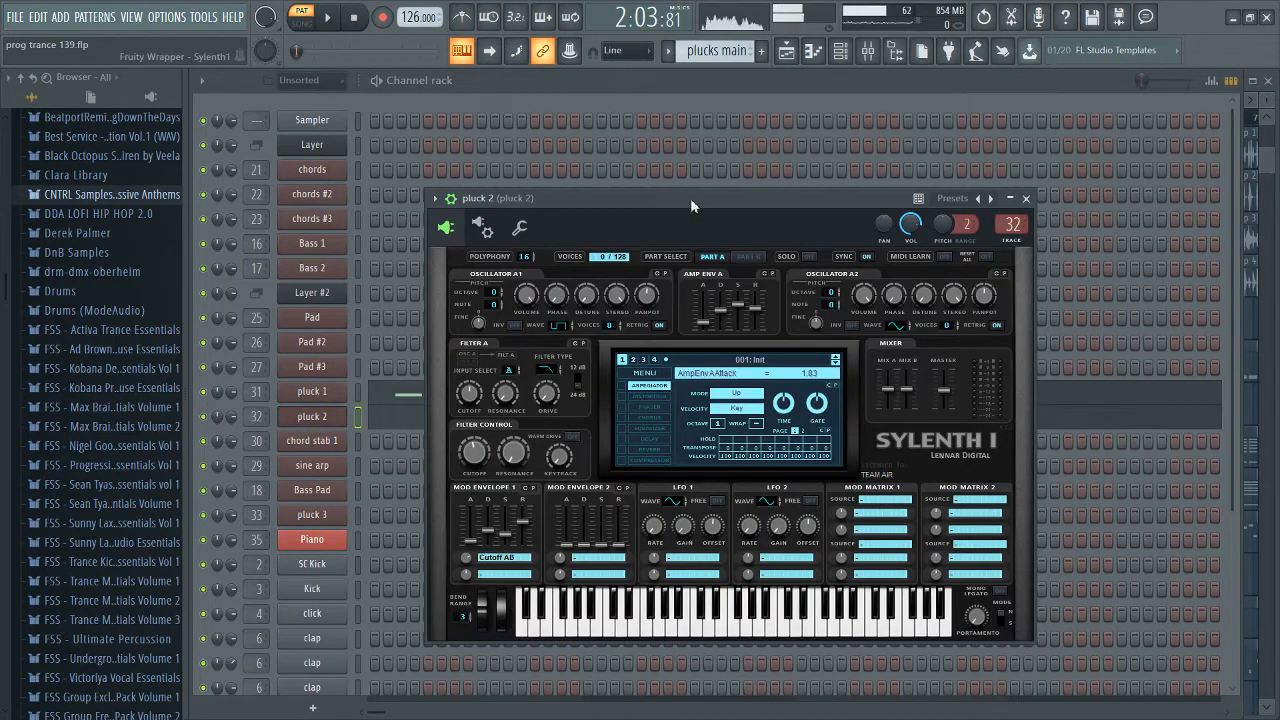
key("z")
key("z")
key("b")
key("q")
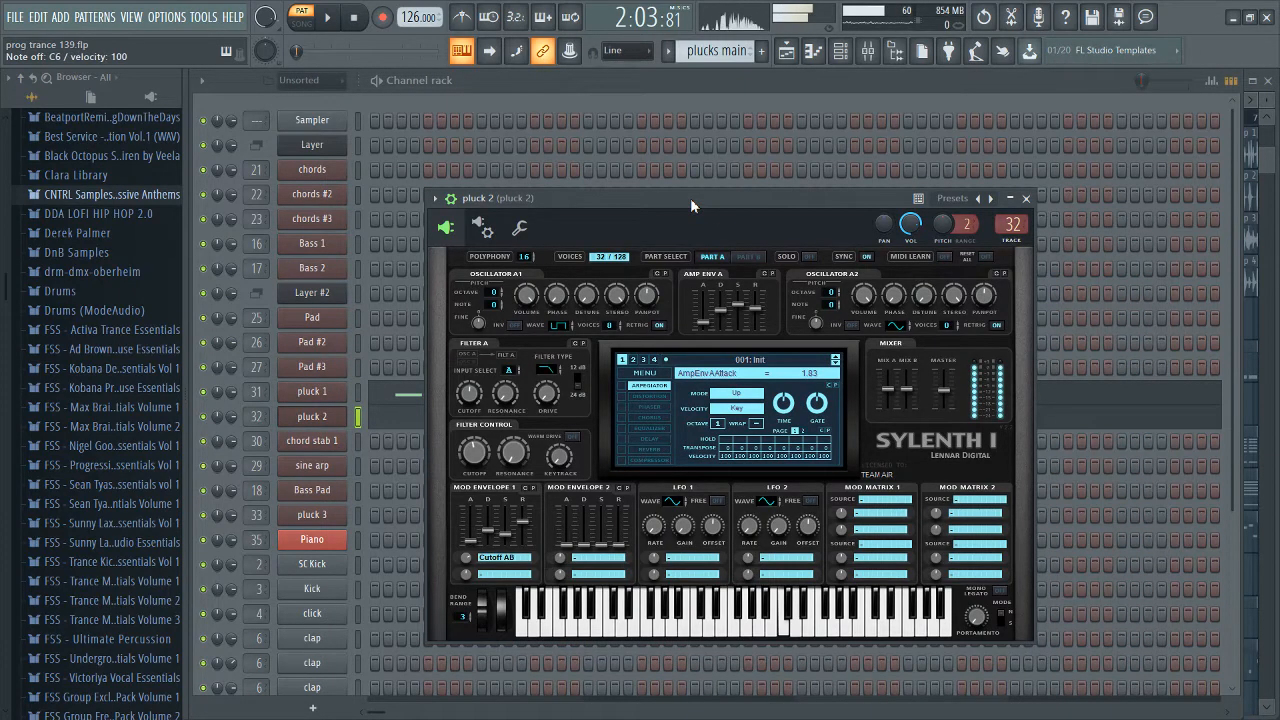
left_click_drag(690, 198, 722, 217)
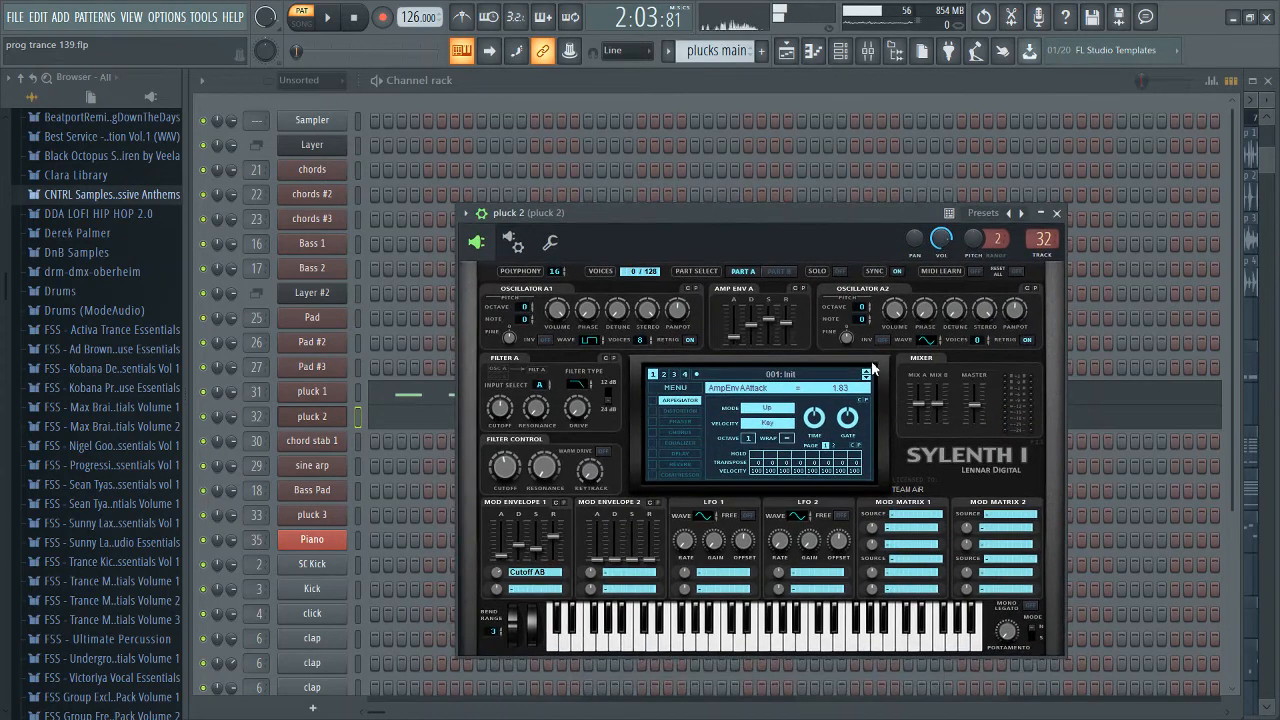
Step: Inspect pluck 2's oscillator A1 waveform and amp envelope attack while playing a test note
left_click(597, 342)
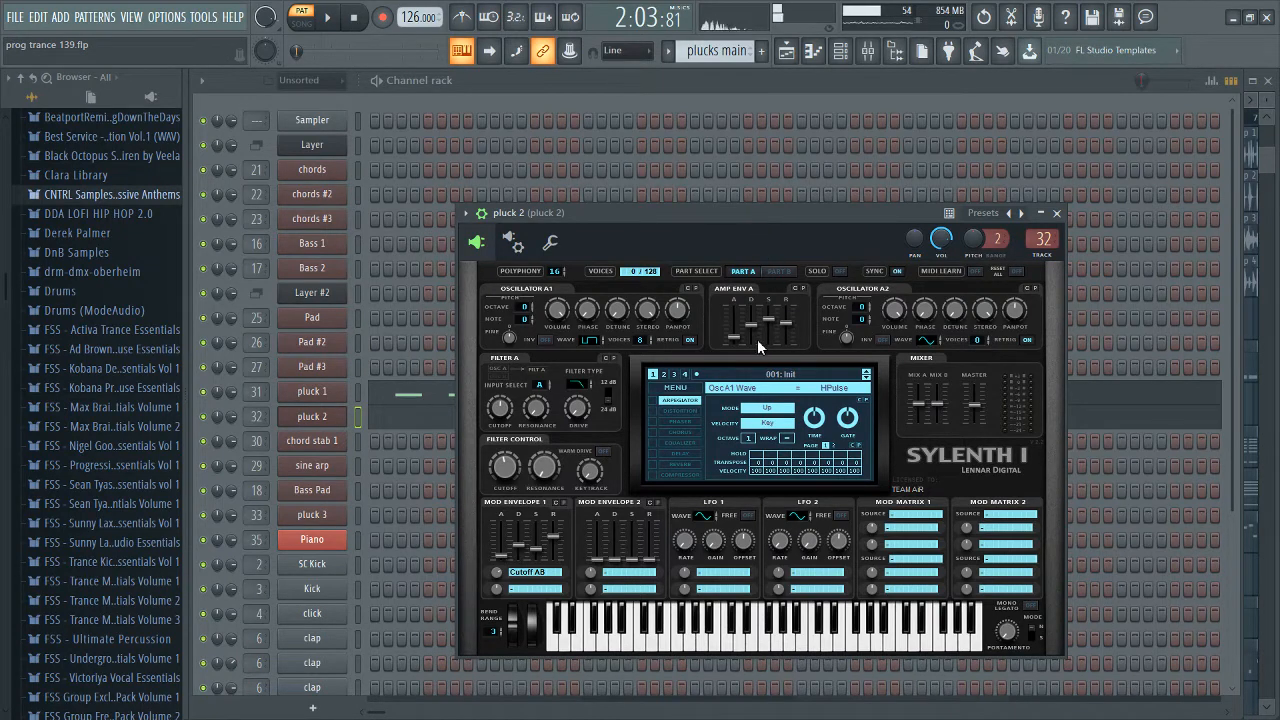
key("q")
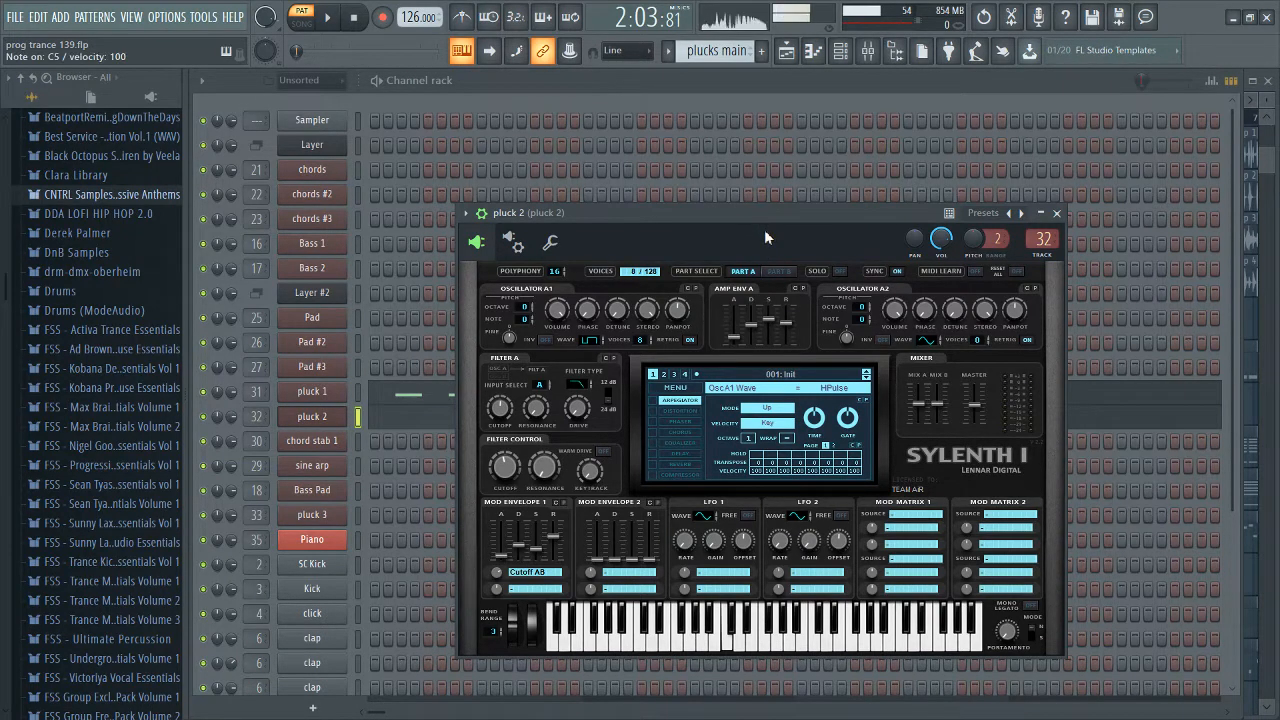
left_click(736, 339)
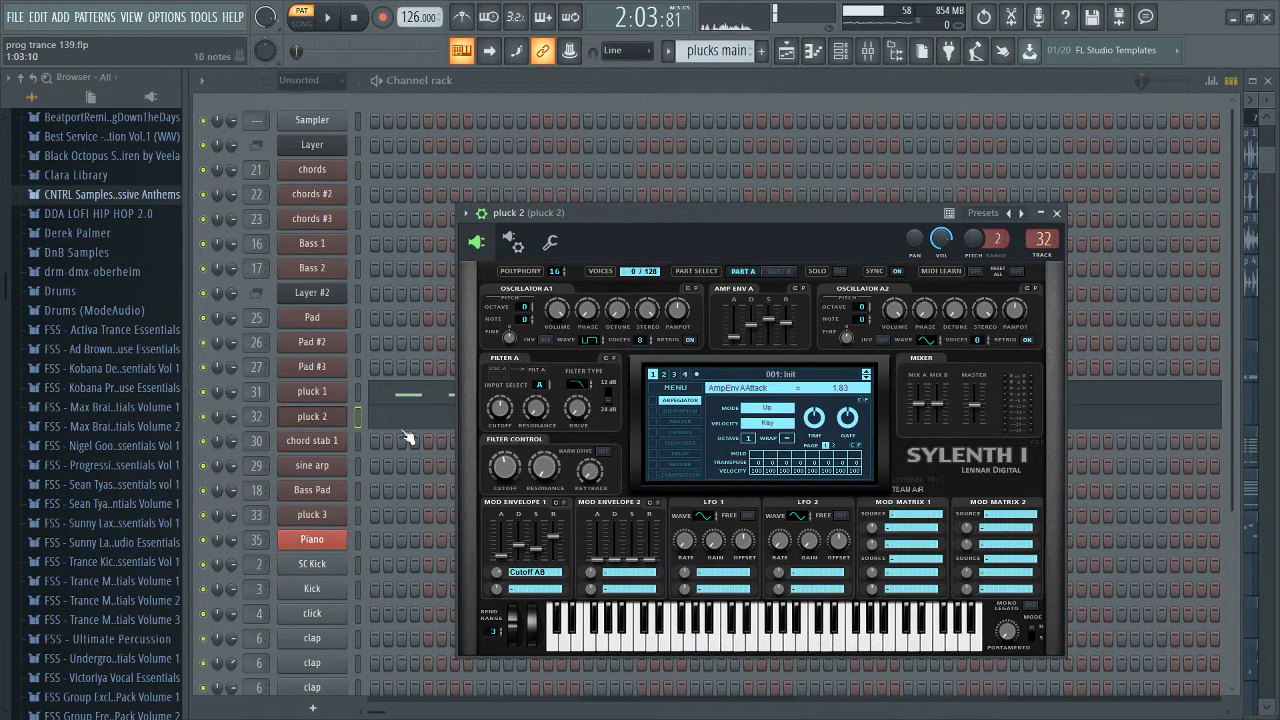
Step: Inspect pluck 2's filter type, filter control cutoff and mod envelope 1 attack, play a test note and close the patch
left_click(582, 388)
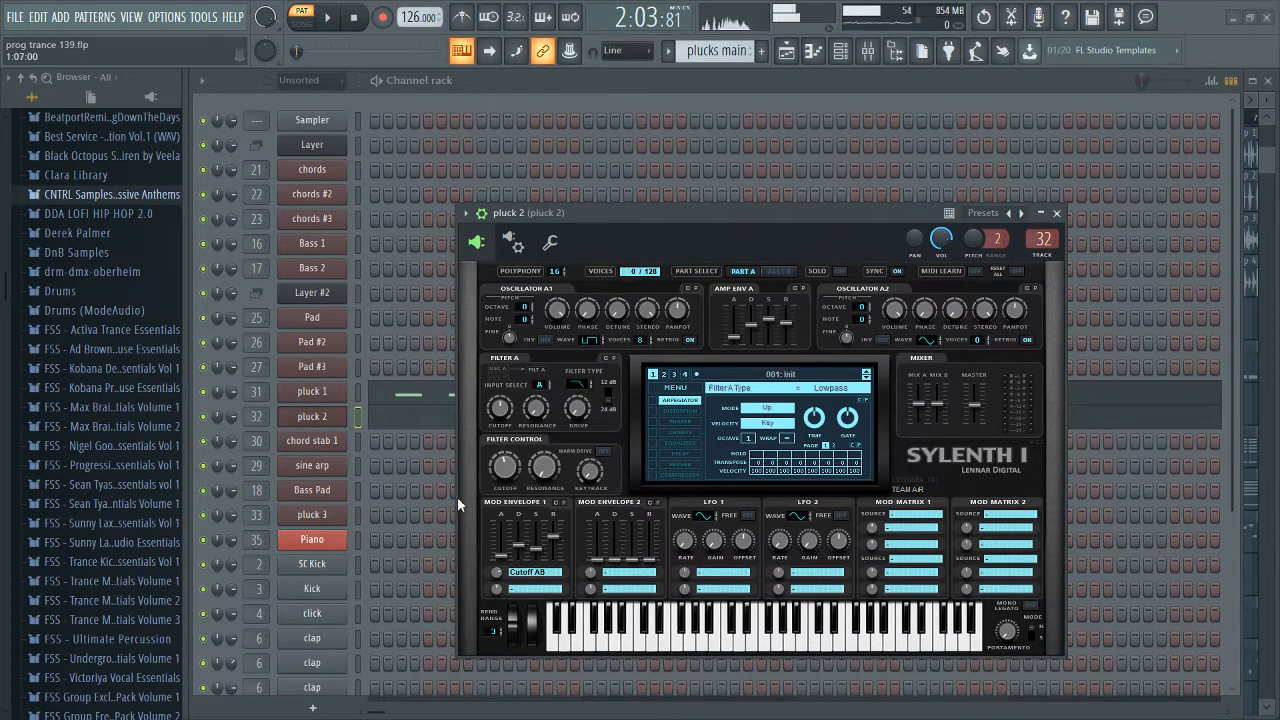
left_click(505, 466)
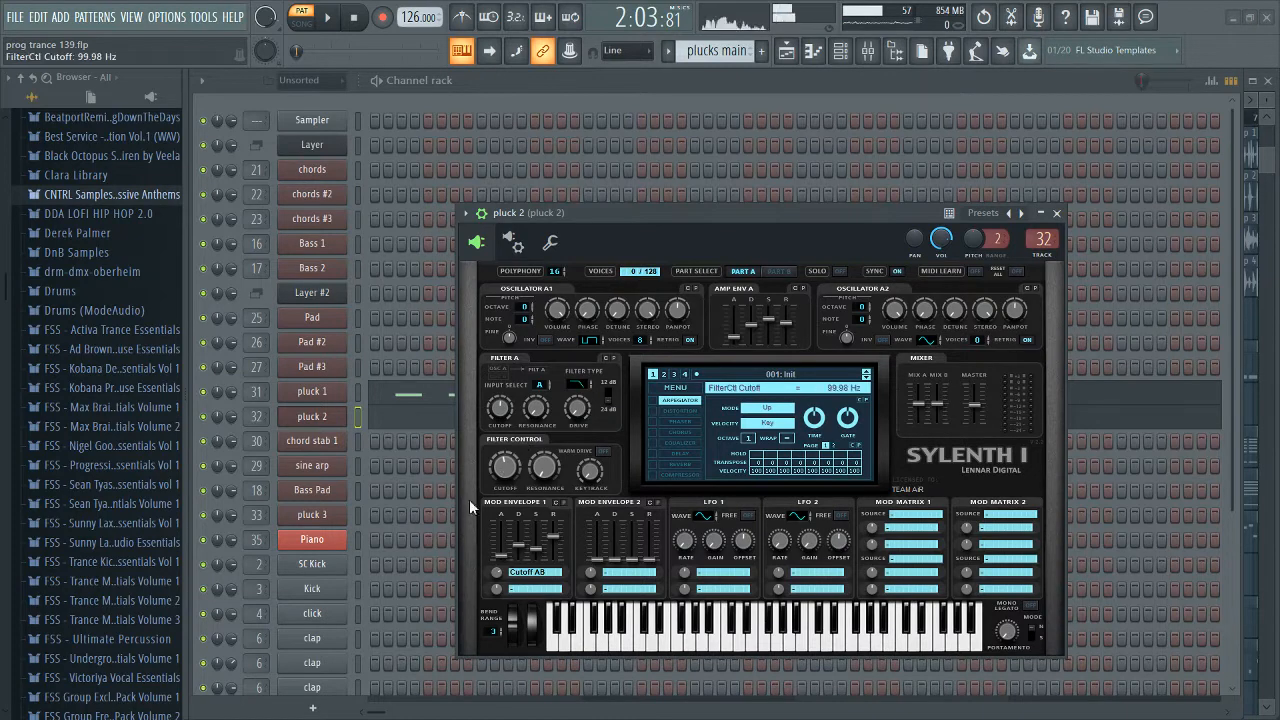
left_click(500, 555)
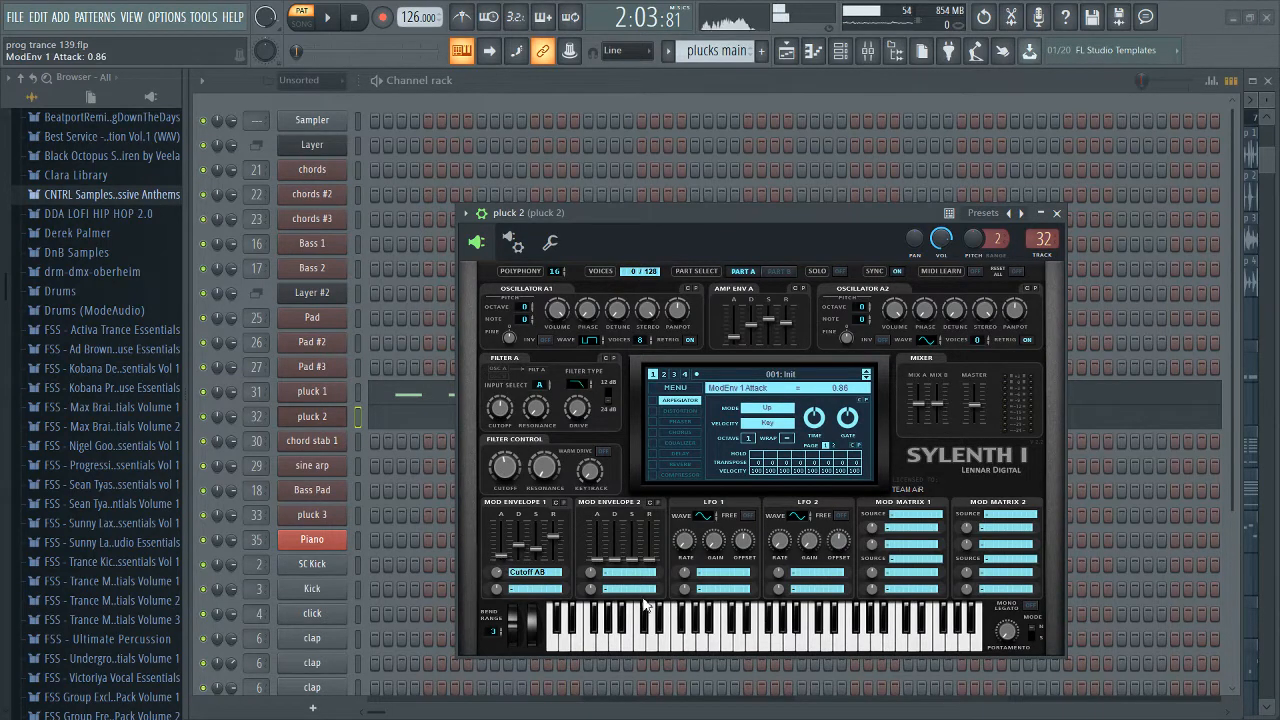
left_click(687, 214)
key("z")
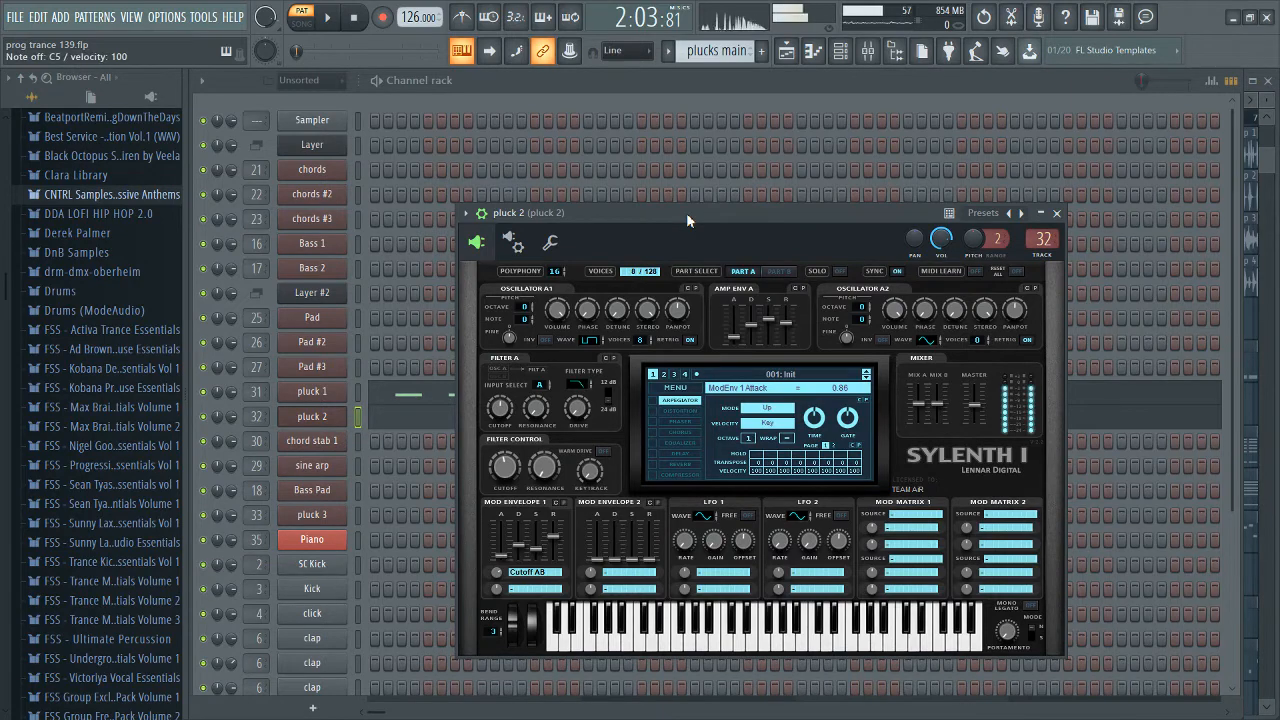
left_click_drag(686, 212, 735, 212)
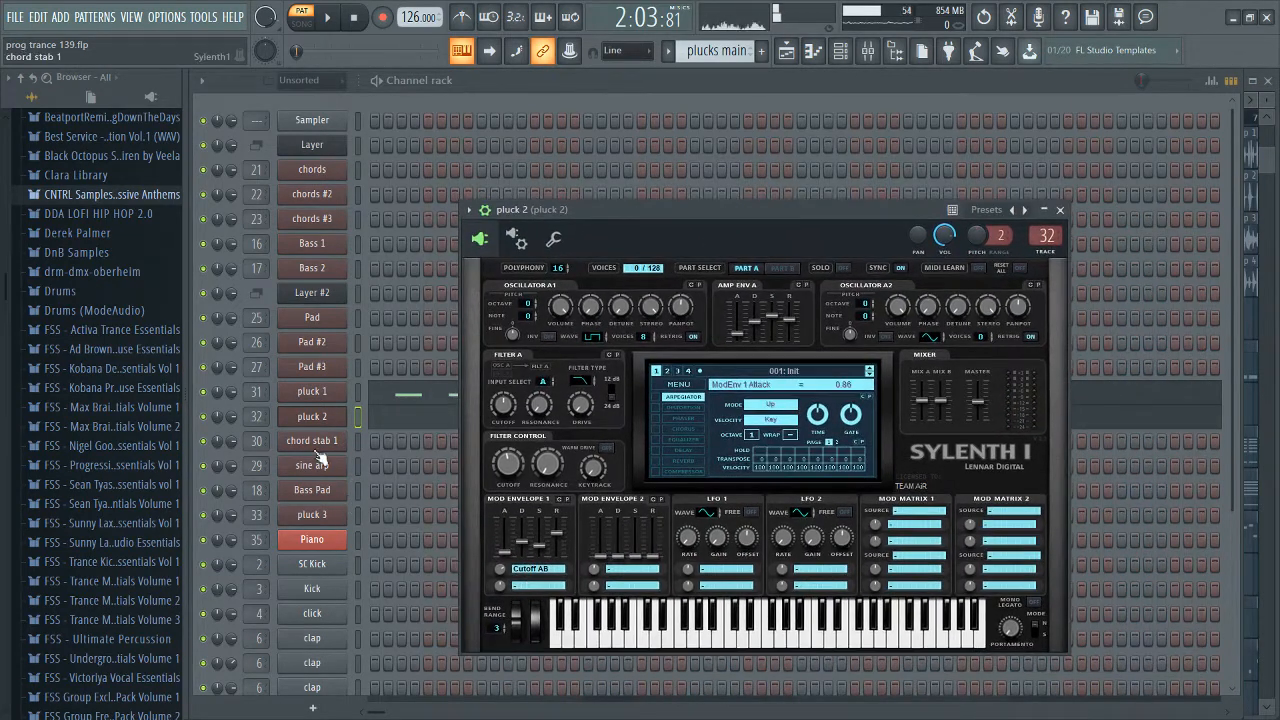
left_click(312, 421)
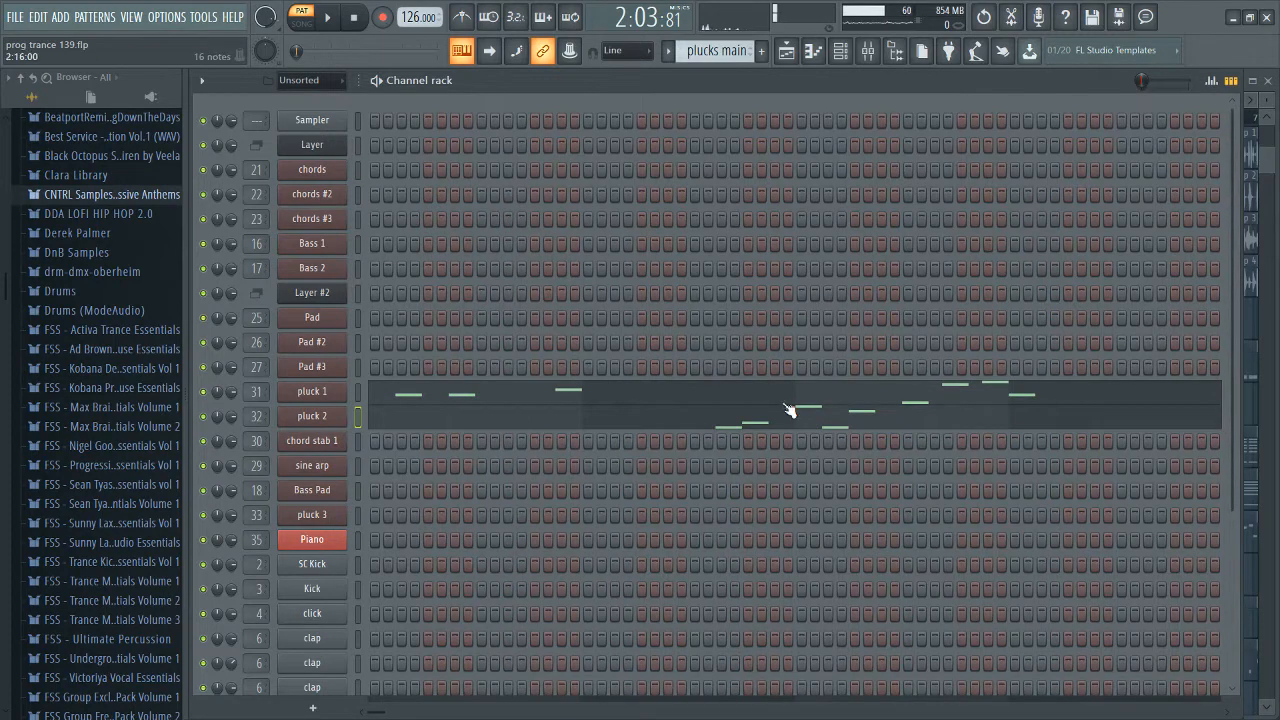
Step: Show the playlist, look down its tracks and bring up the pluck 3 track in the mixer
key("F5")
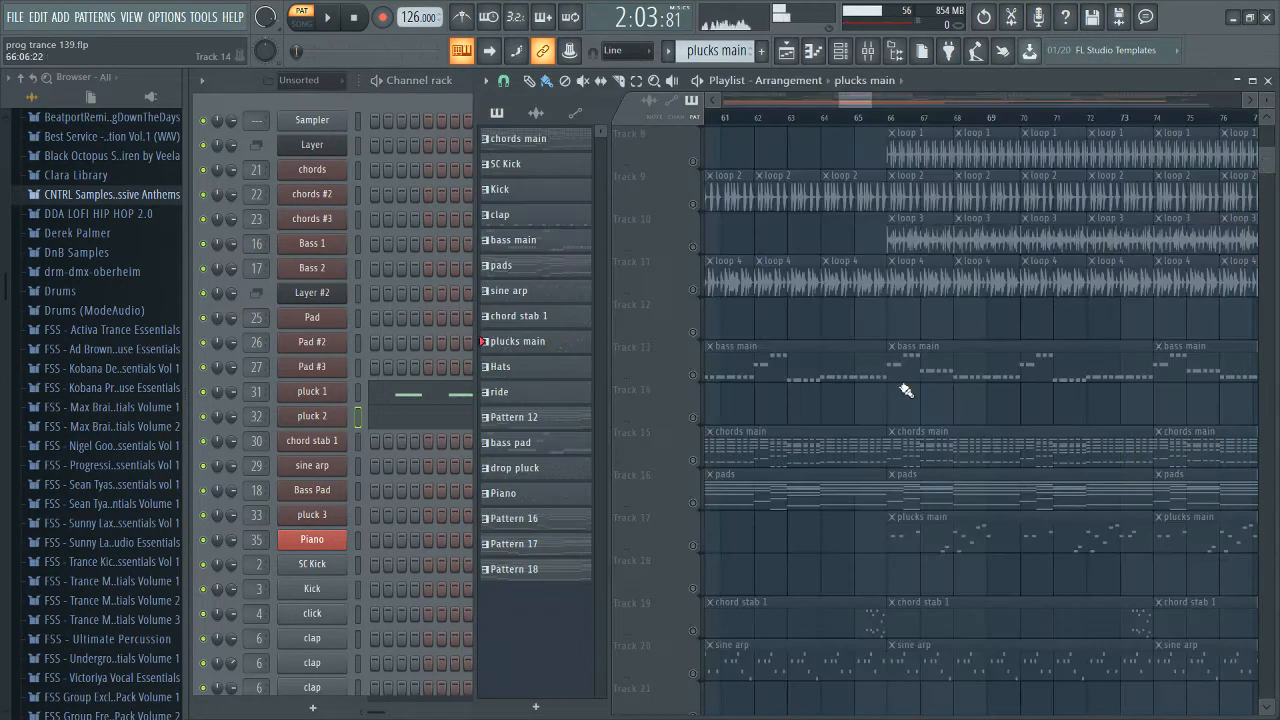
scroll(897, 373, "down", 3)
scroll(823, 340, "down", 4)
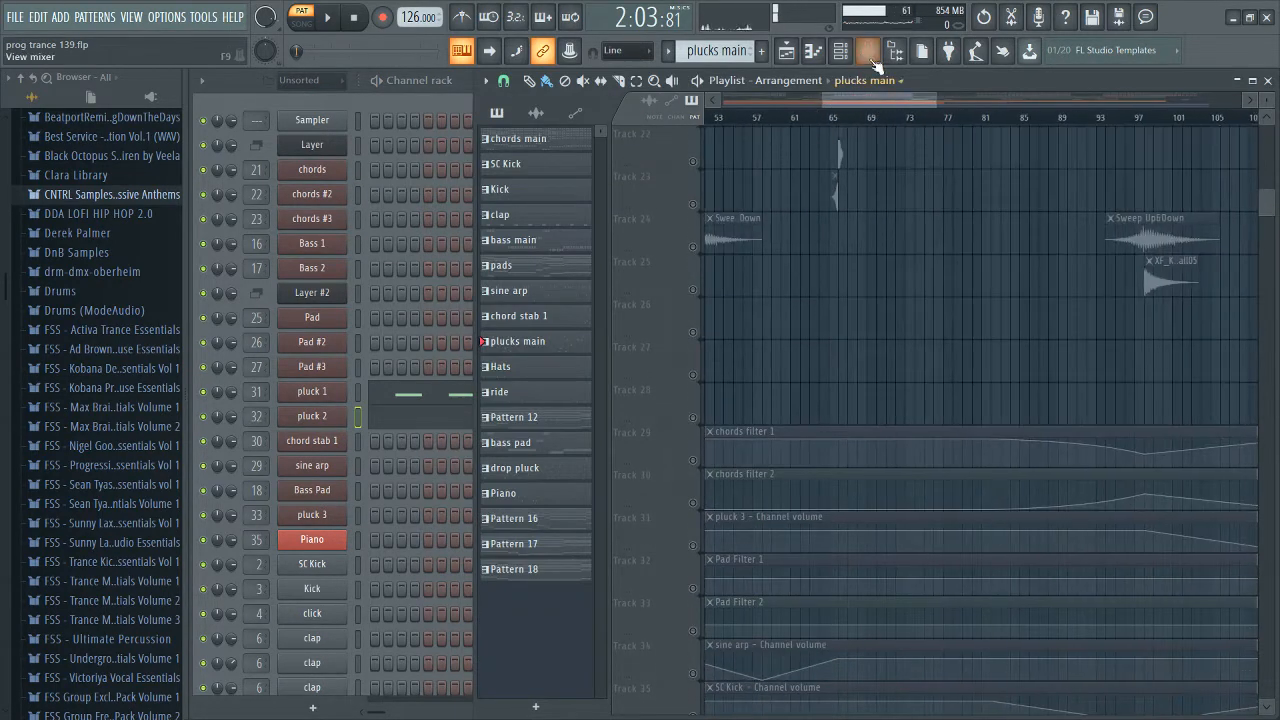
left_click(868, 51)
left_click(606, 413)
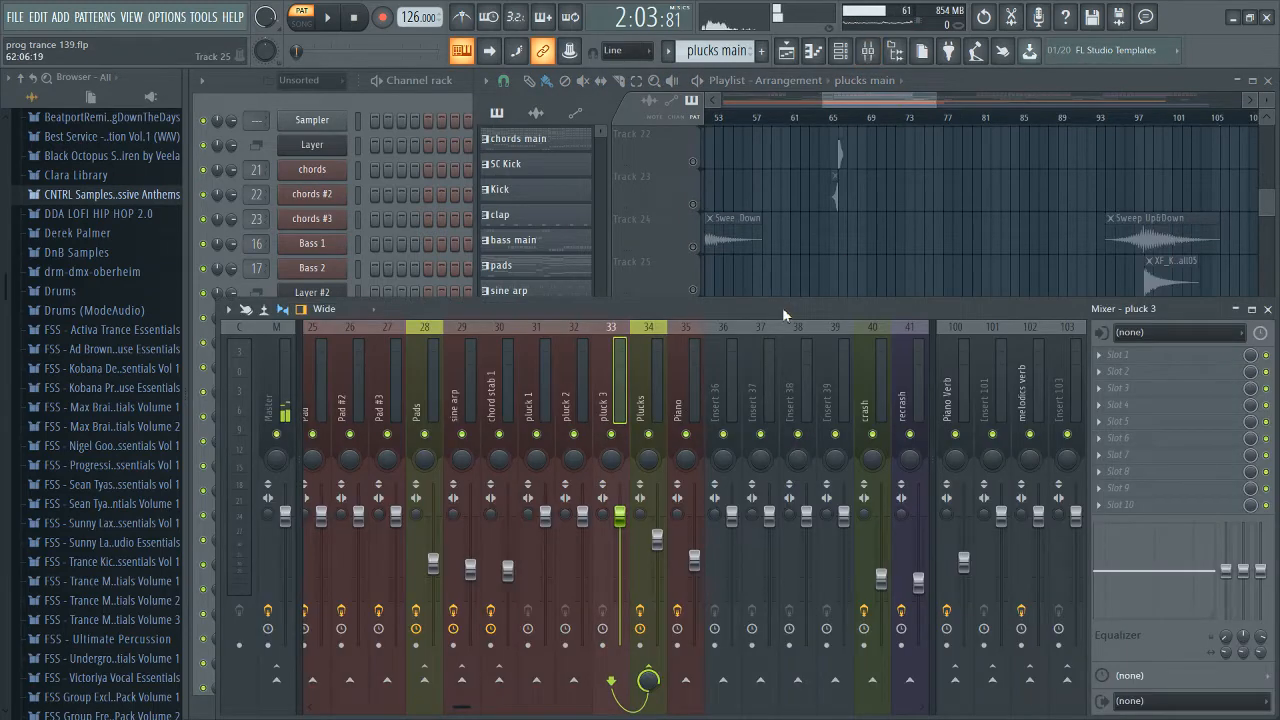
Step: Examine where the plucks main and drop pluck clips sit in the playlist arrangement
scroll(937, 275, "up", 3)
scroll(938, 277, "up", 3)
key("F9")
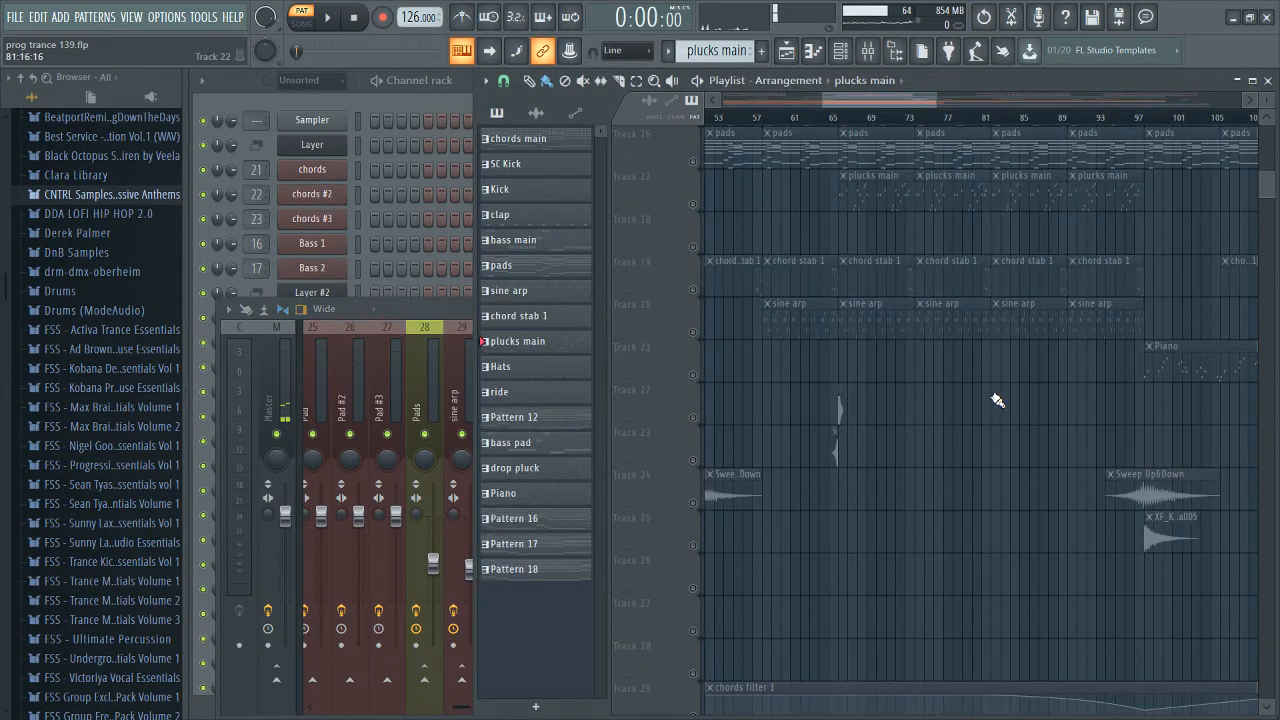
scroll(997, 400, "right", 6)
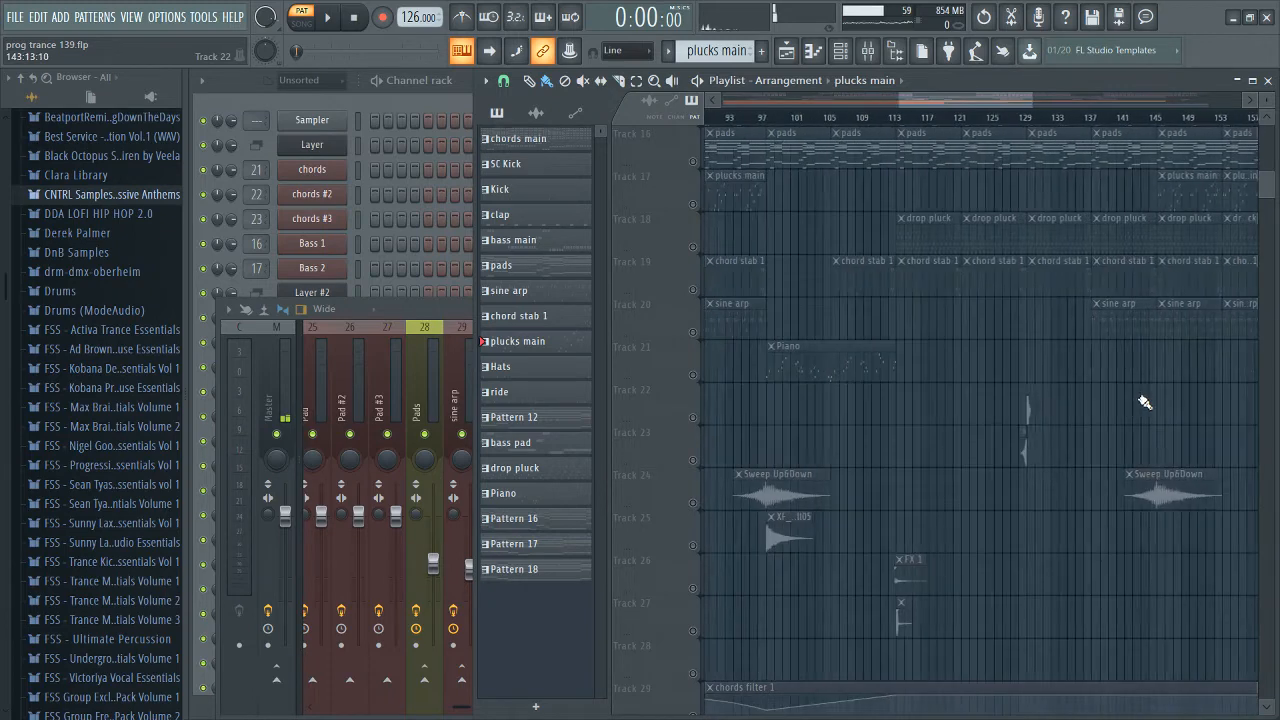
Step: Return to the mixer, select the Plucks track and view its FabFilter Pro-C and Pro-Q 2 effects
left_click(425, 105)
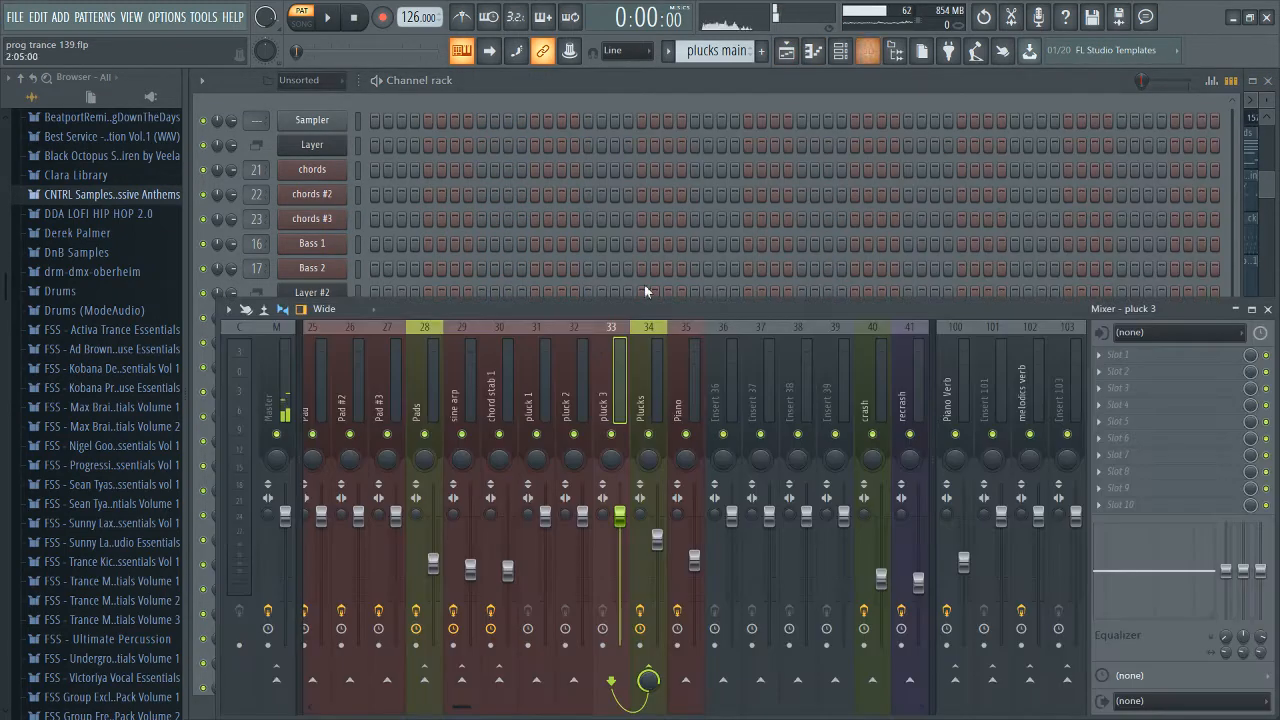
left_click(868, 50)
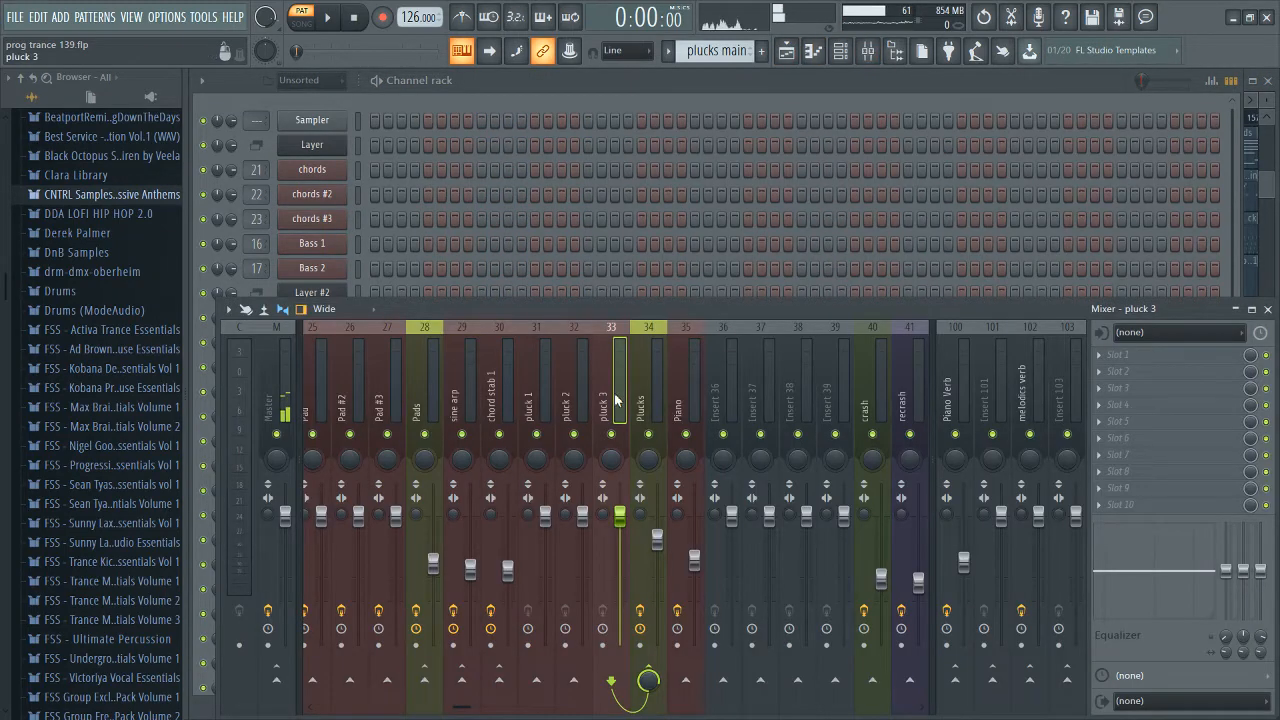
left_click(636, 388)
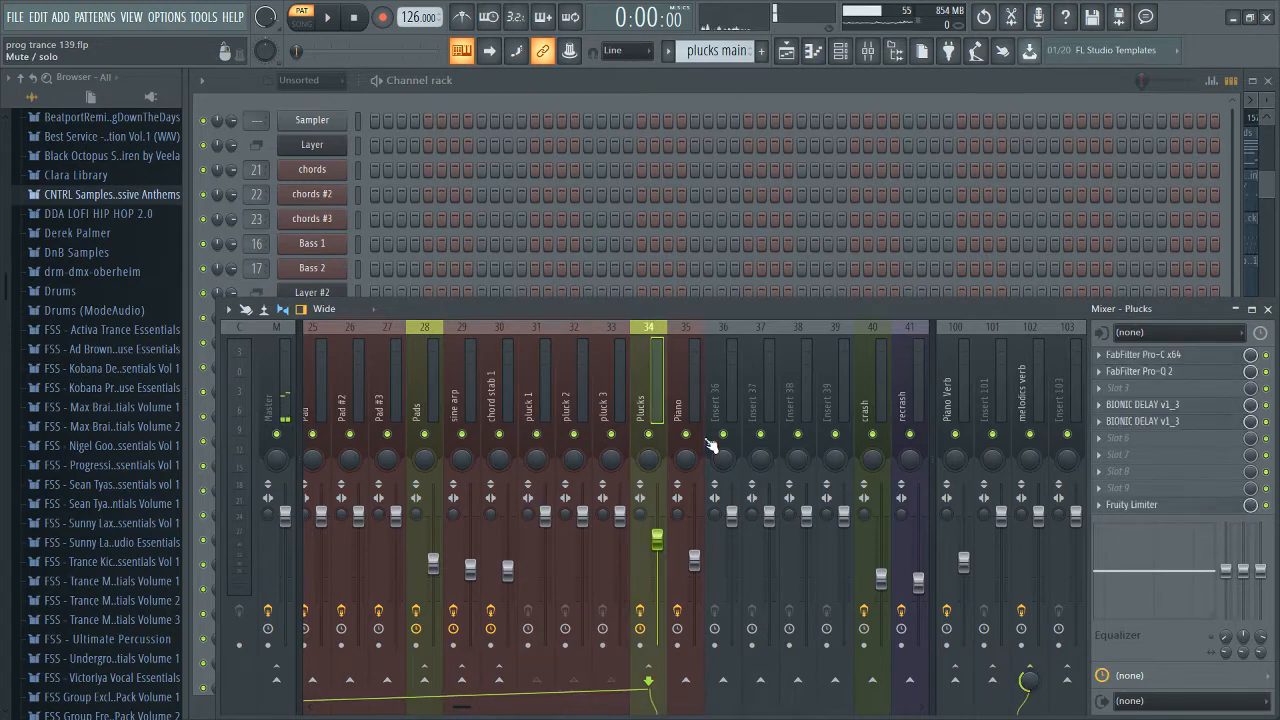
left_click(1140, 355)
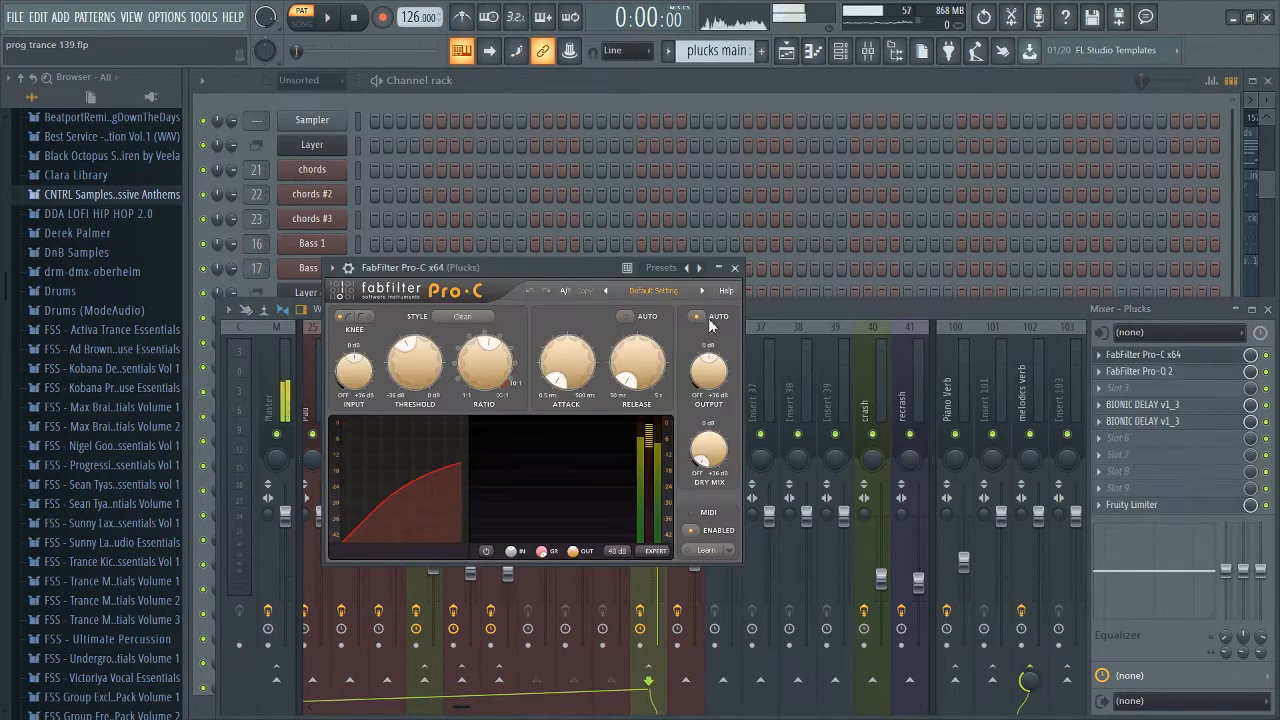
left_click(1155, 358)
left_click(1132, 373)
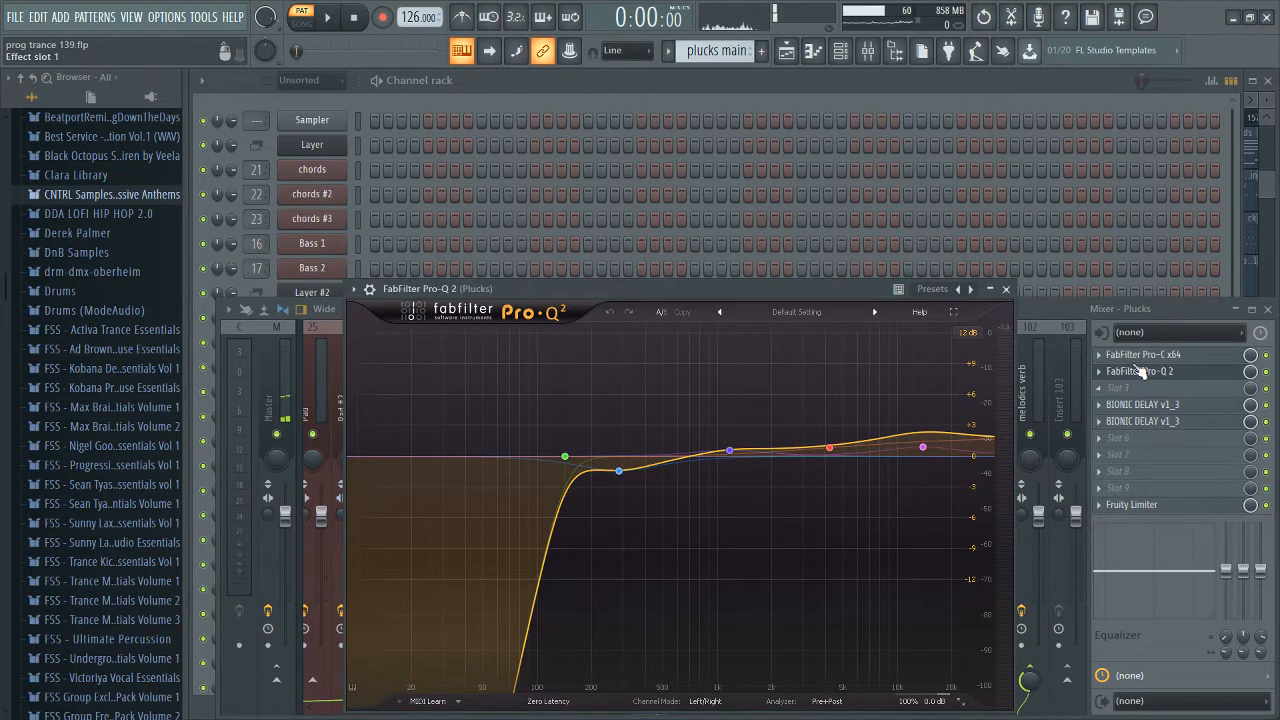
Step: Review the Plucks track's FabFilter Pro-C settings again and examine its Fruity Limiter, closing each effect
left_click(1140, 357)
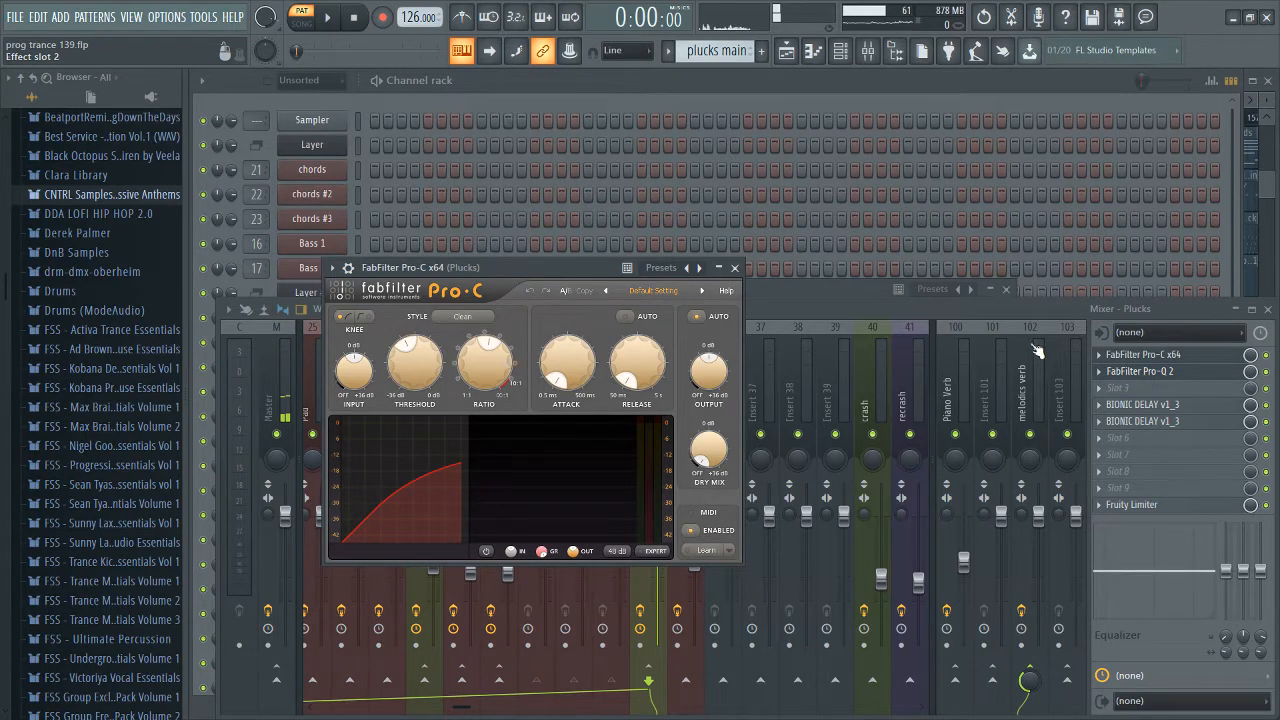
left_click(1127, 356)
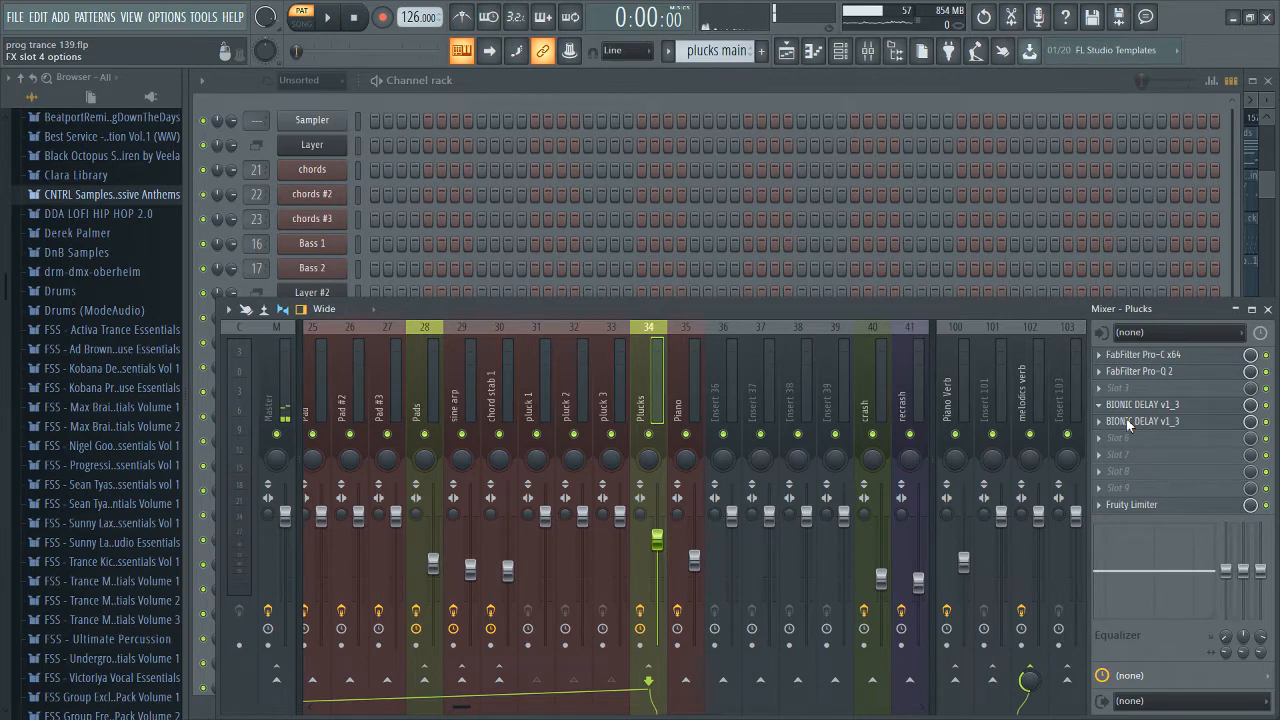
left_click(1150, 508)
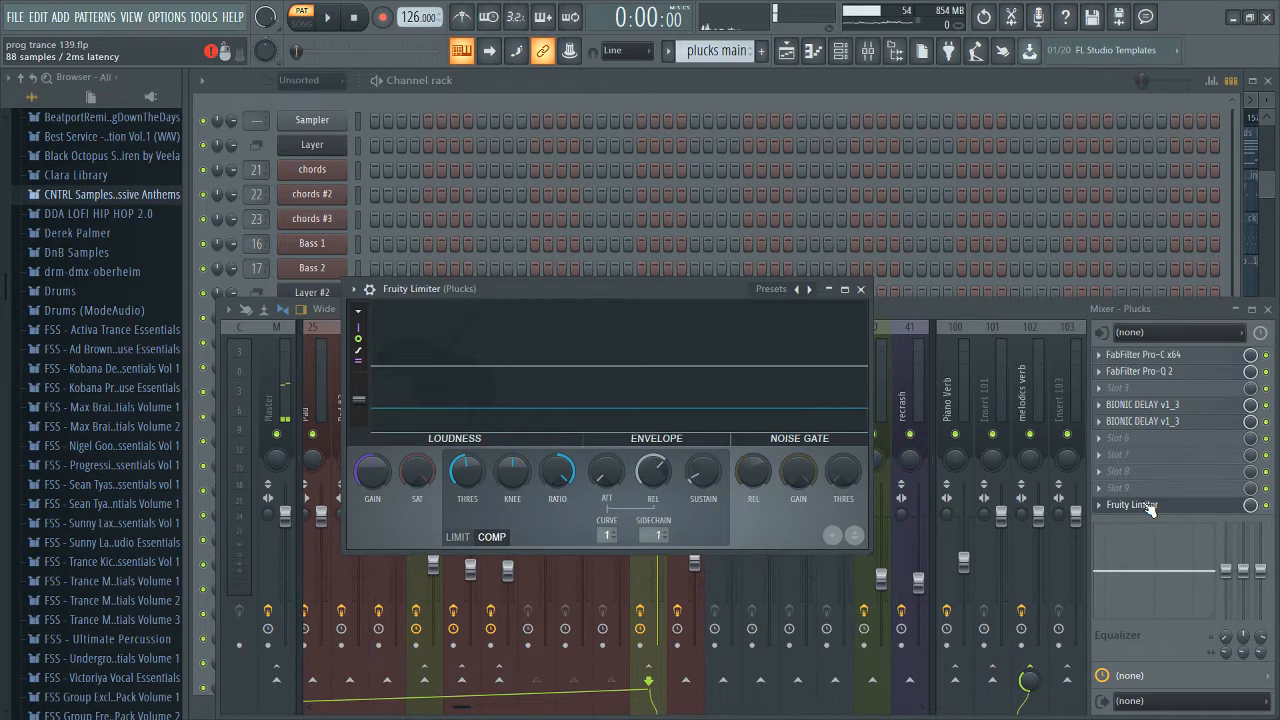
left_click(1150, 508)
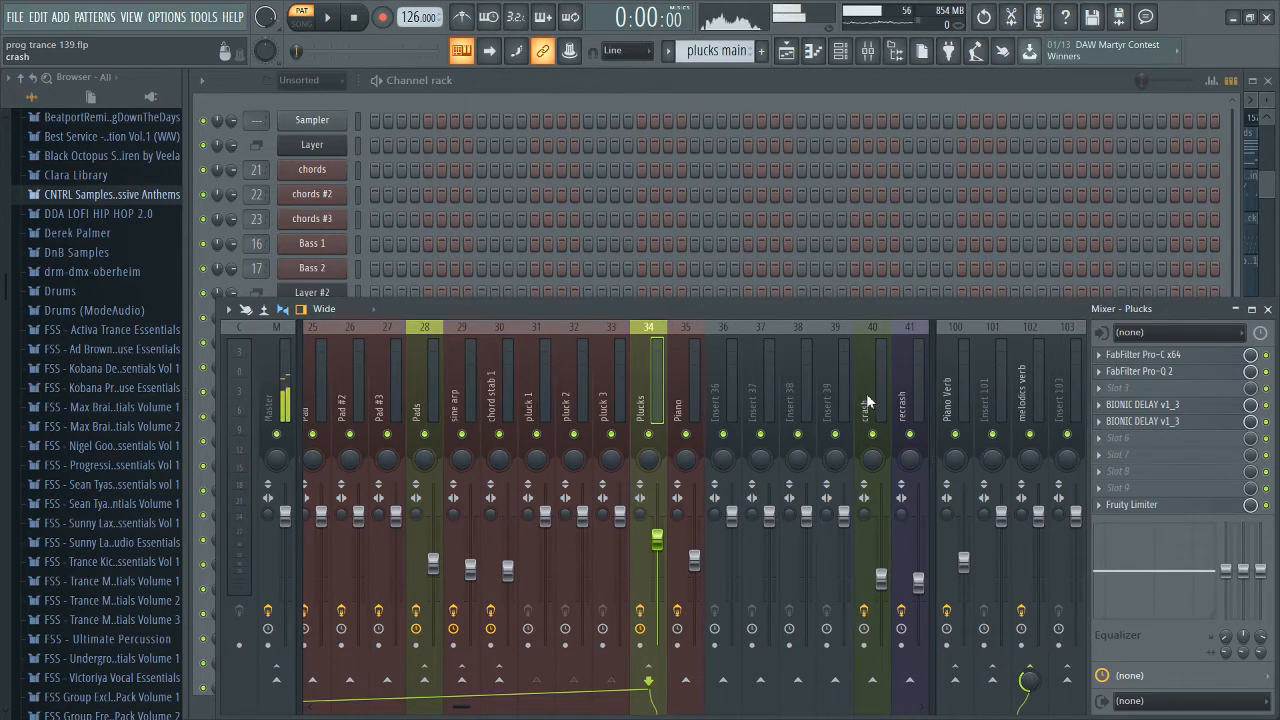
Step: Look through the mixer's send tracks and view the effects on Piano Verb and melodics verb
scroll(868, 400, "right", 3)
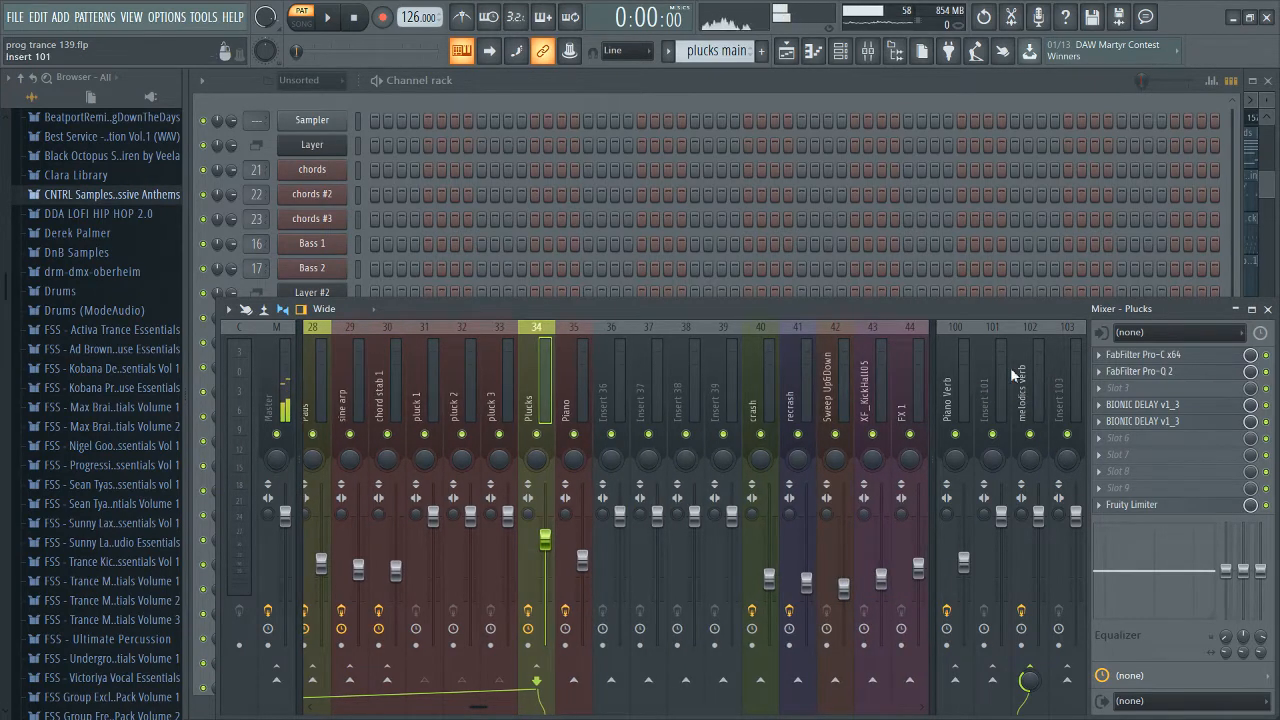
left_click(993, 370)
left_click(959, 381)
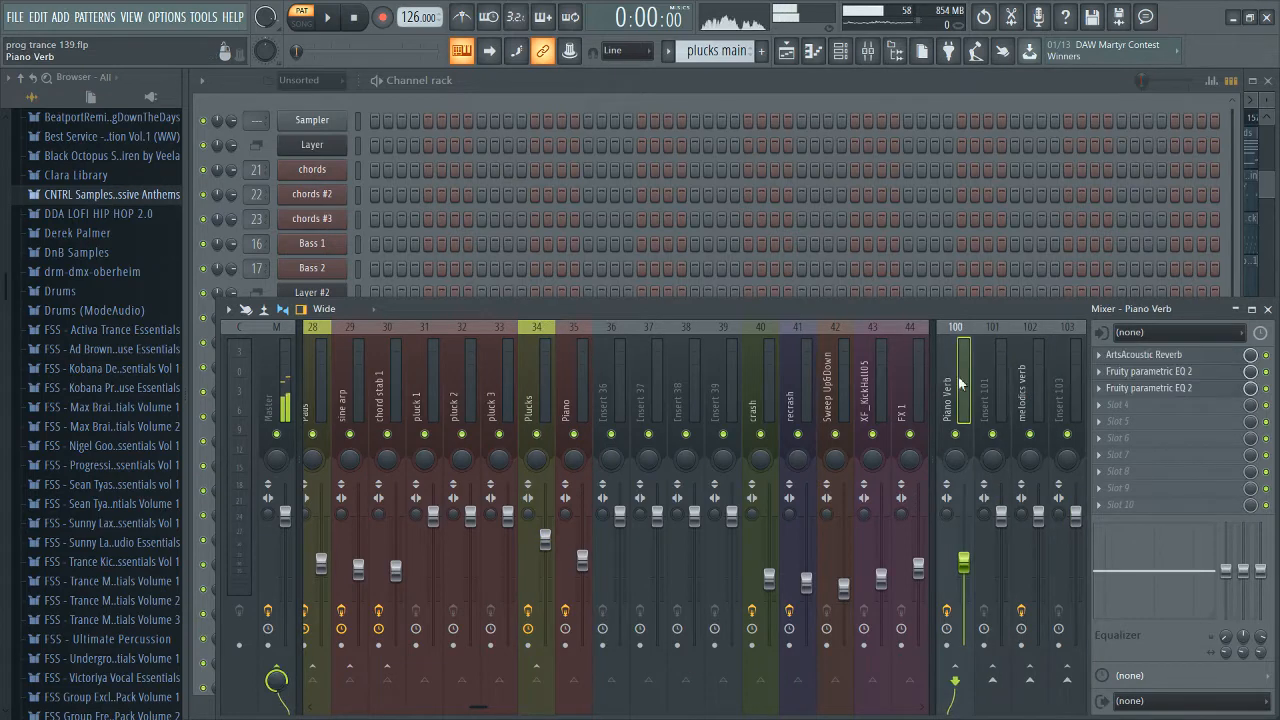
left_click(1030, 385)
left_click(1067, 385)
left_click(960, 385)
left_click(1030, 395)
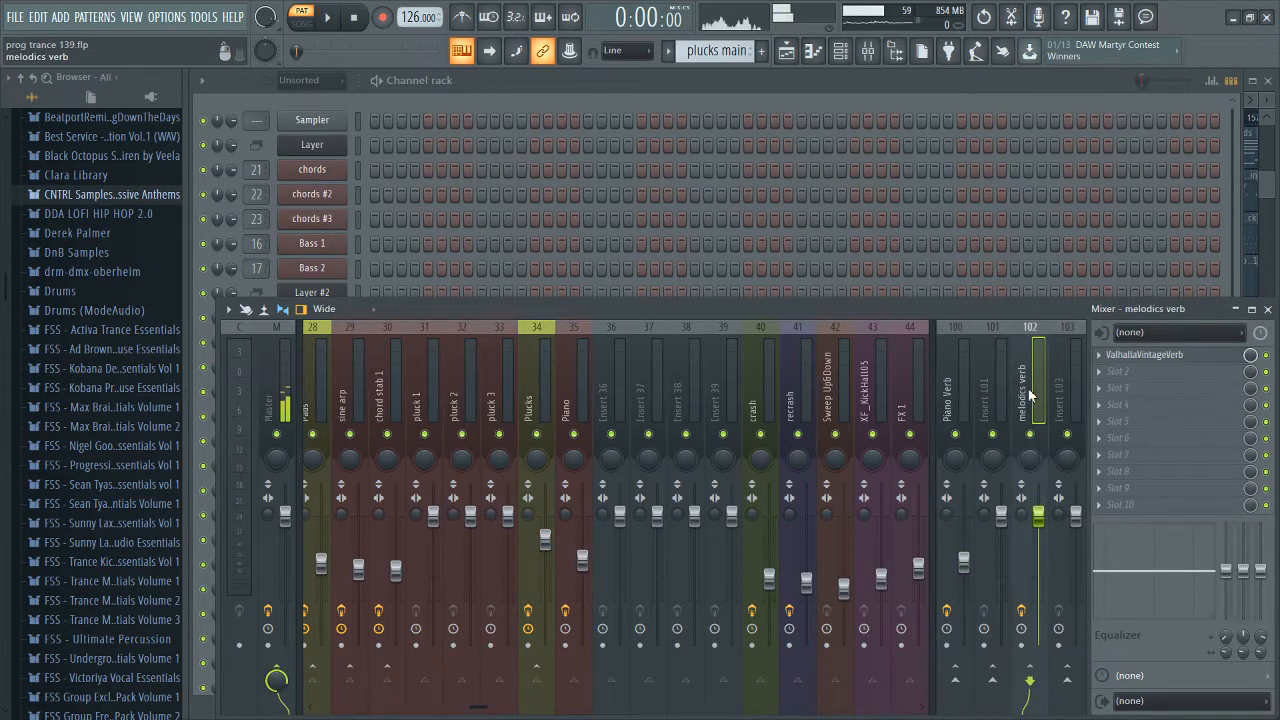
Step: Compare the Piano Verb and melodics verb sends once more and show the Piano mixer track's effects and routing
left_click(993, 385)
left_click(960, 385)
left_click(1030, 390)
left_click(993, 385)
left_click(964, 390)
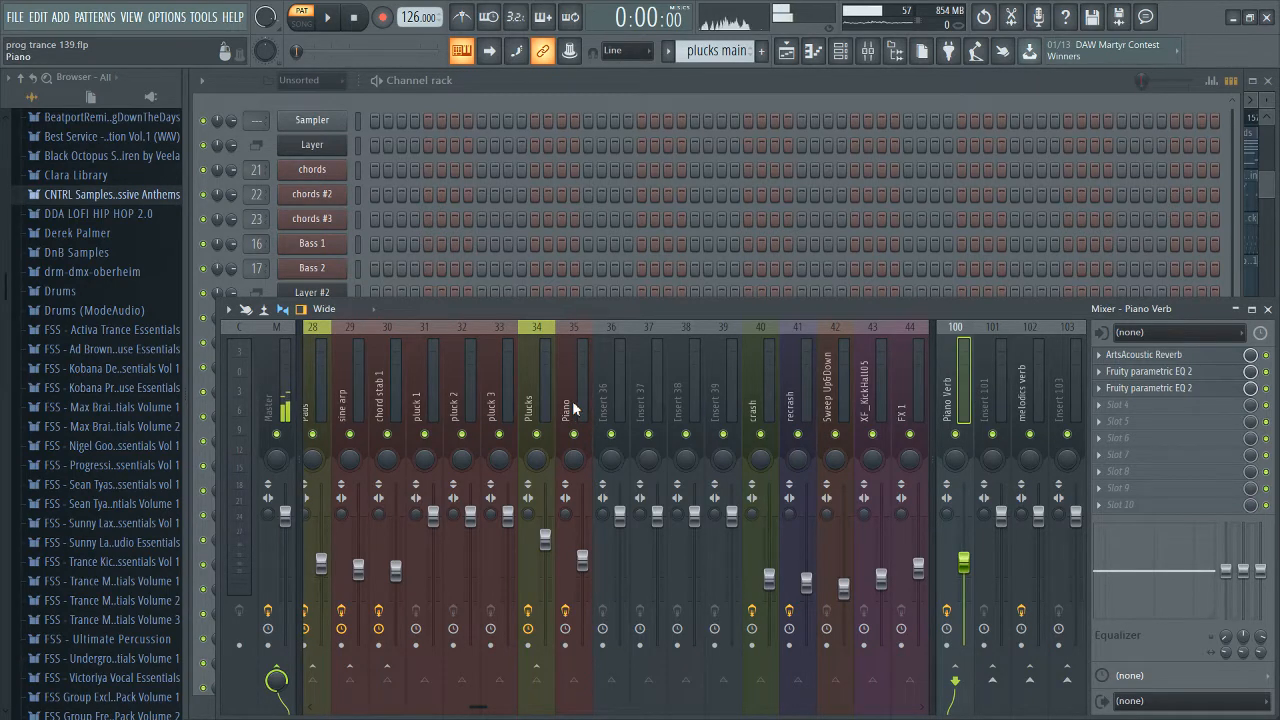
left_click(1067, 390)
left_click(1030, 400)
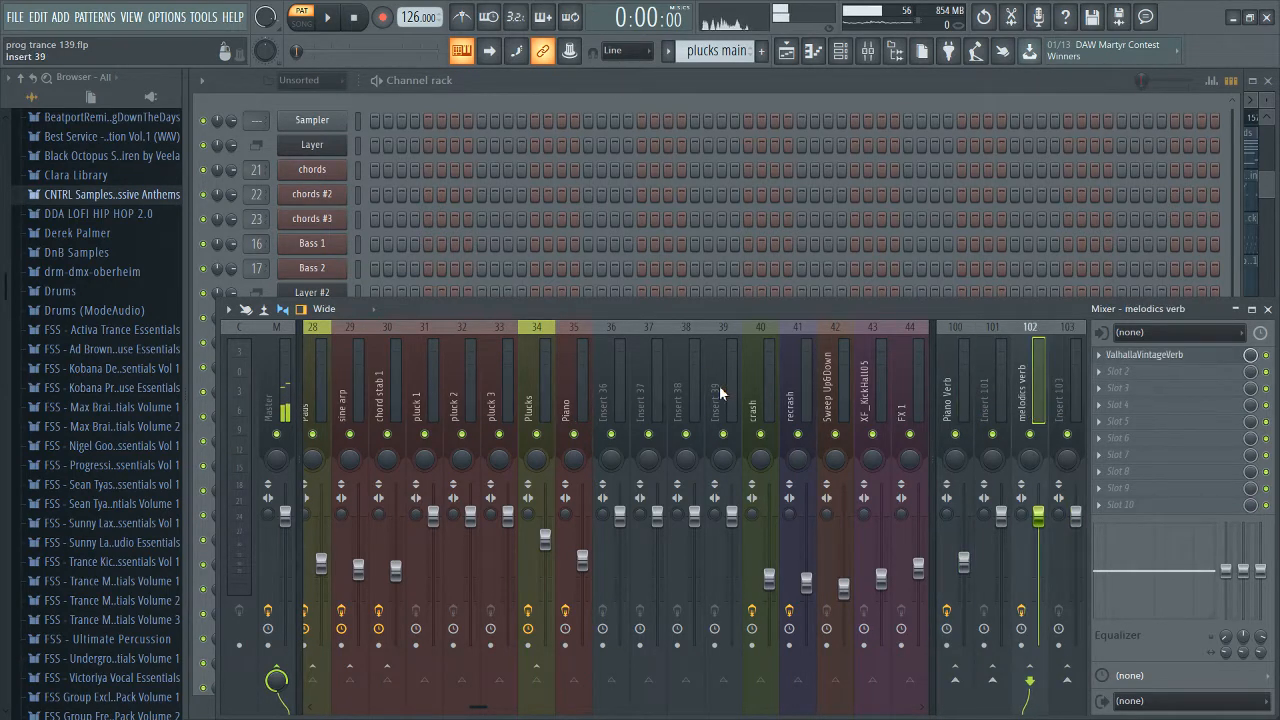
left_click(568, 400)
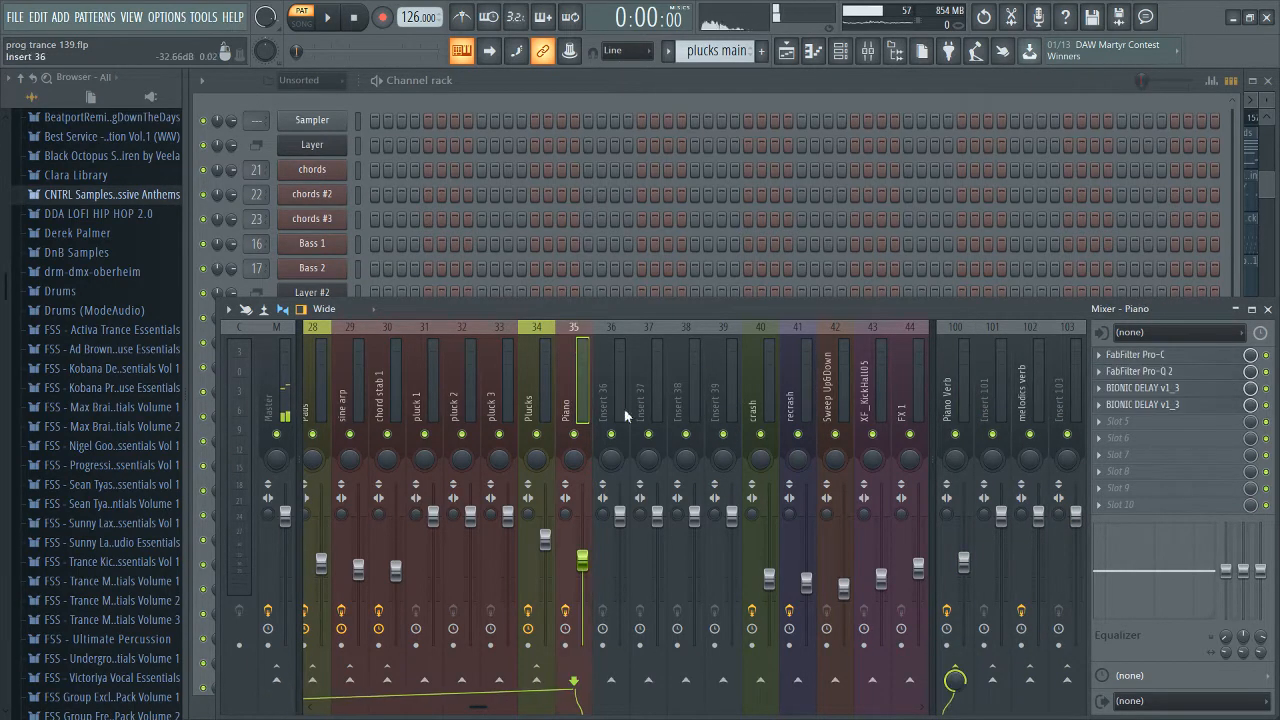
Step: Compare the Plucks track with the melodics verb send and view the send's ValhallaVintageVerb settings, closing the reverb again
left_click(541, 411)
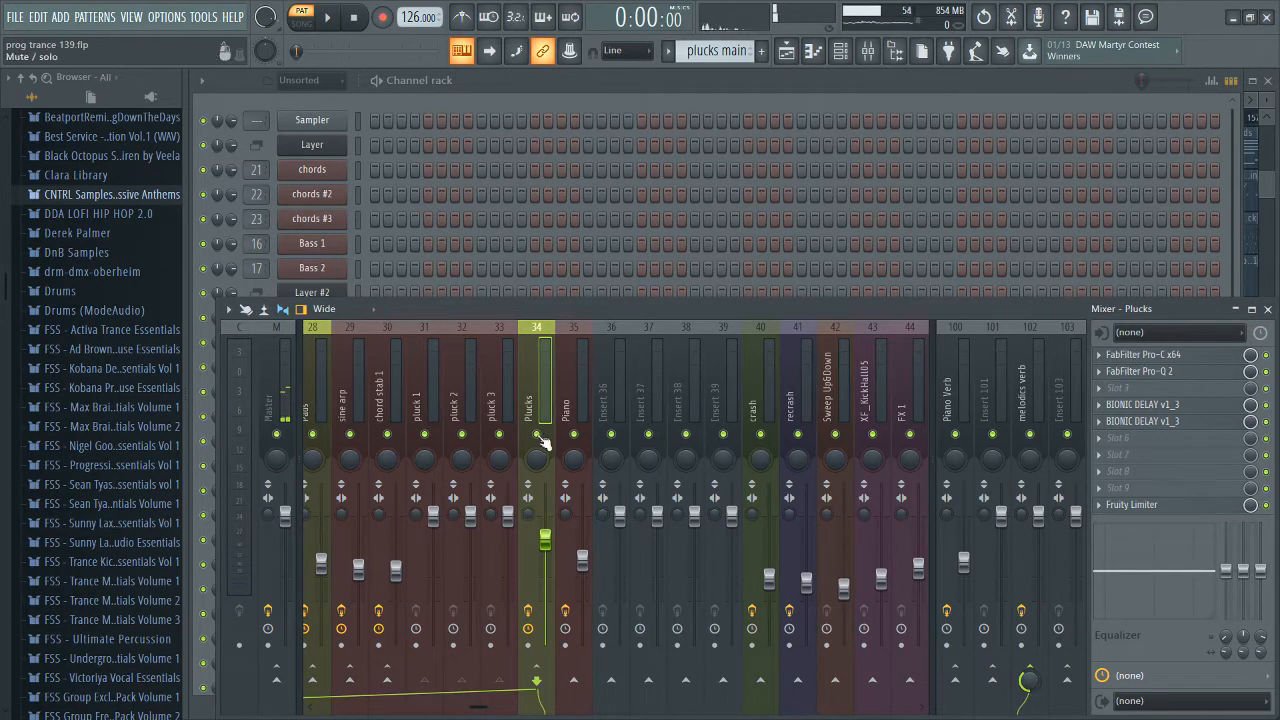
left_click(1038, 412)
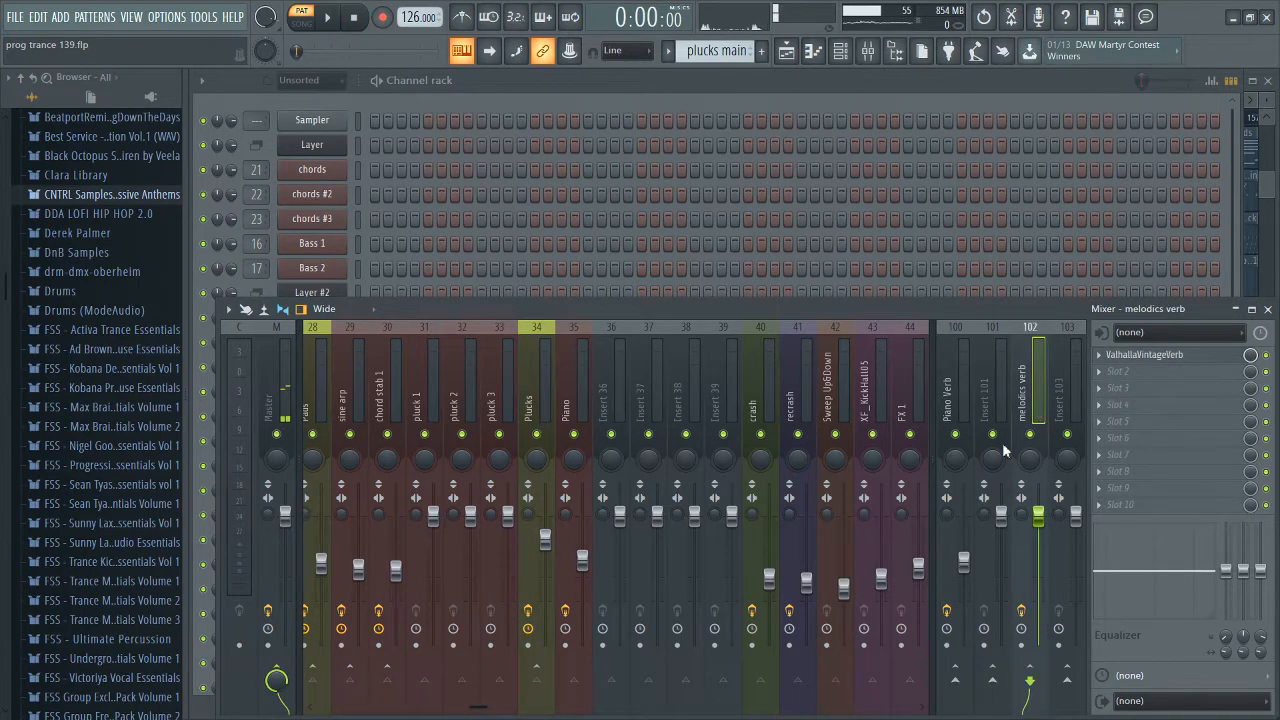
left_click(533, 405)
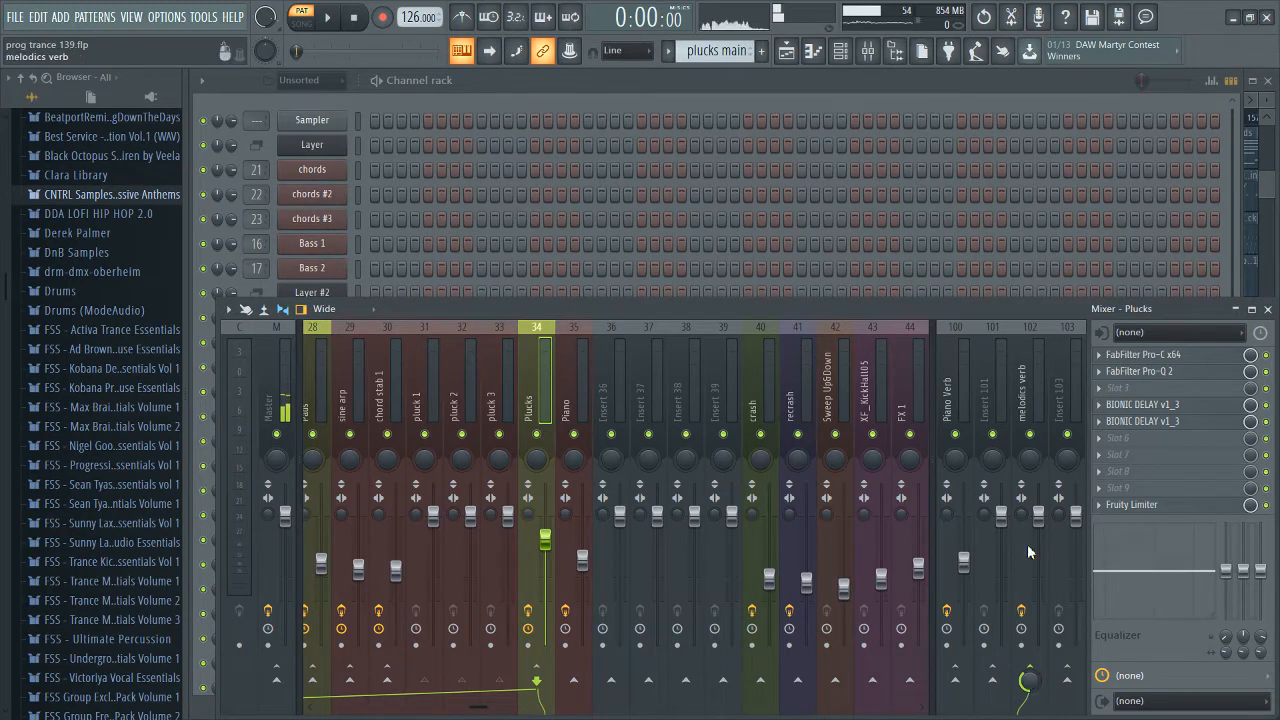
left_click(1038, 420)
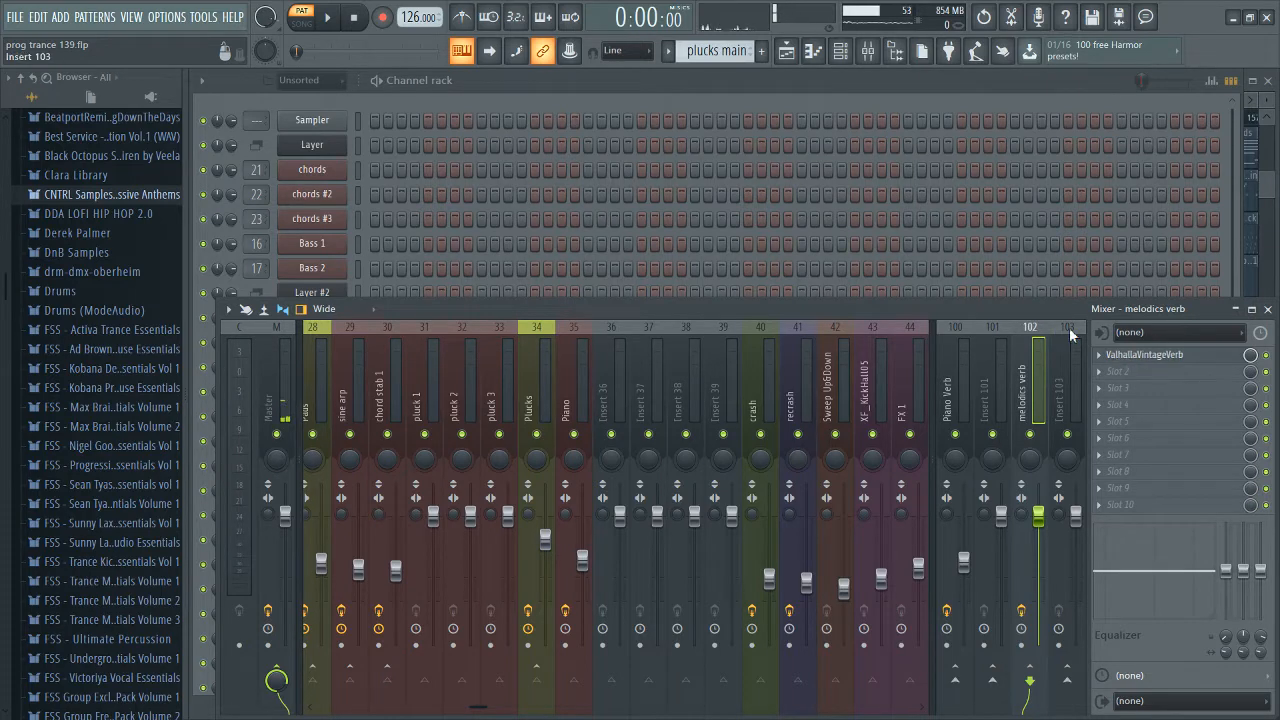
left_click(1131, 358)
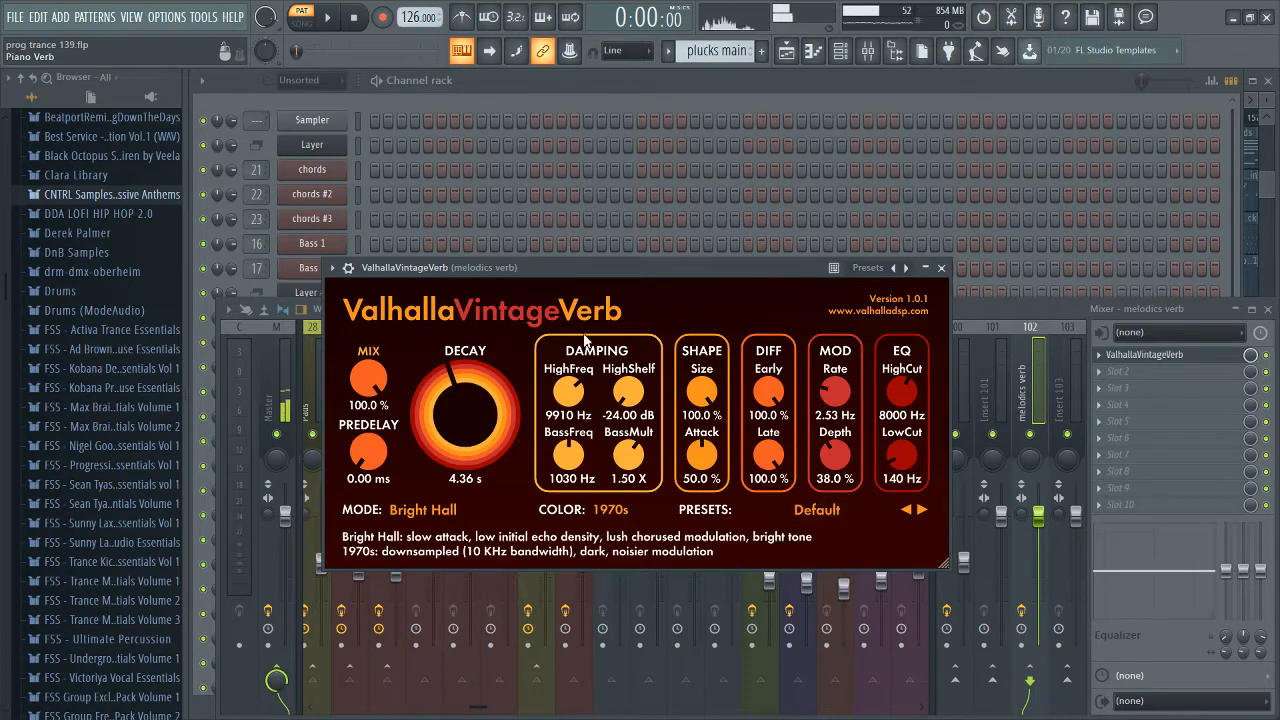
left_click(1146, 359)
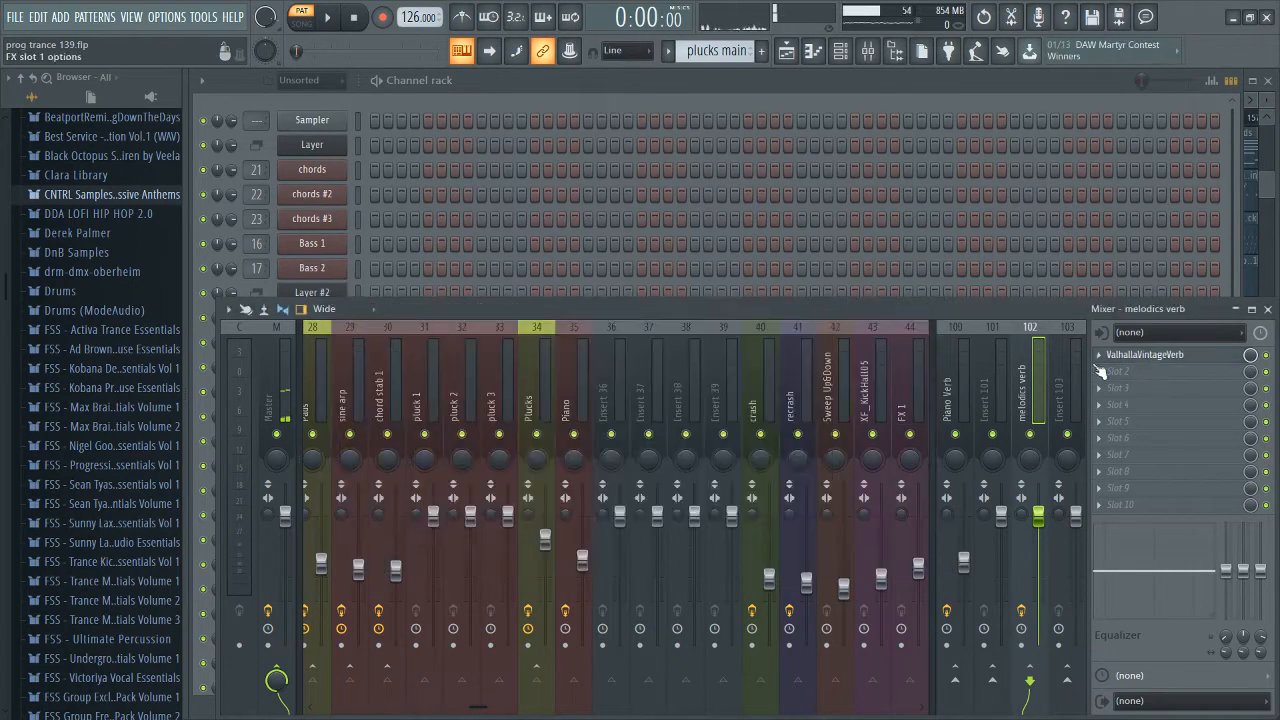
Step: Play the plucks main pattern briefly while checking the levels on the Plucks track and the melodics verb send
left_click(546, 401)
key("space")
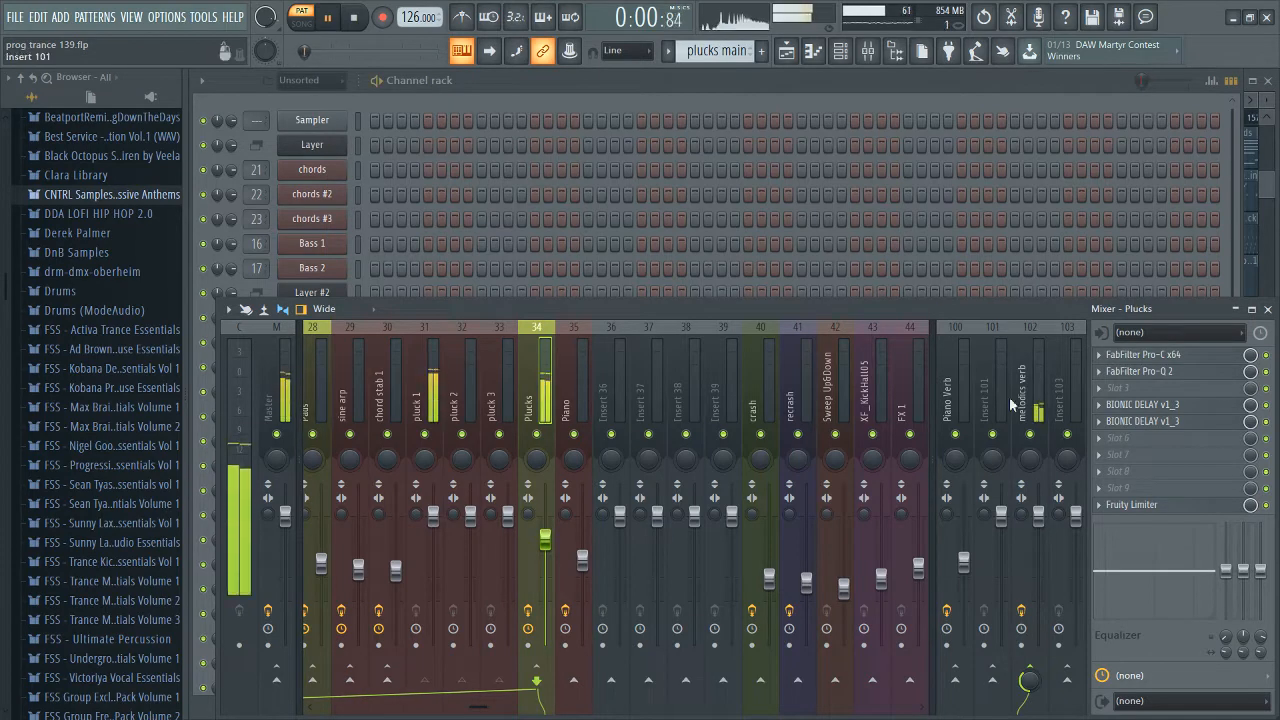
left_click(1040, 412)
key("space")
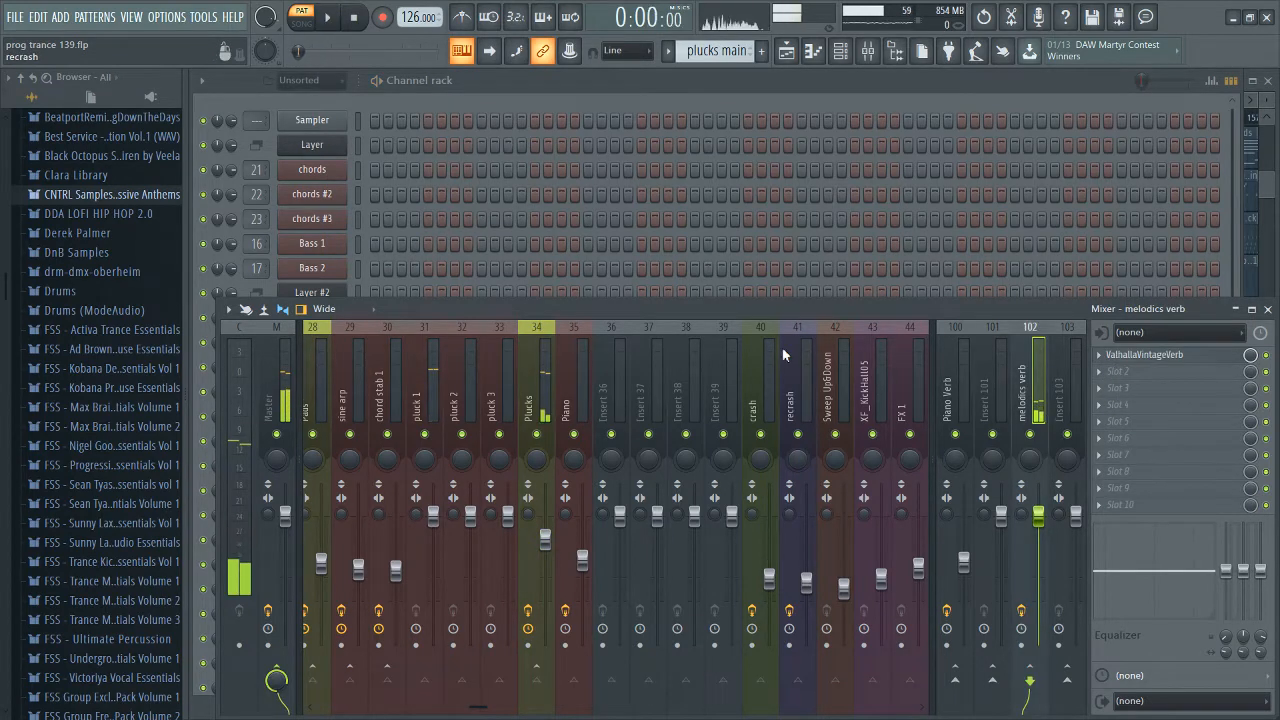
Step: Make Piano the active pattern from its clip in the playlist and return to the mixer
key("F5")
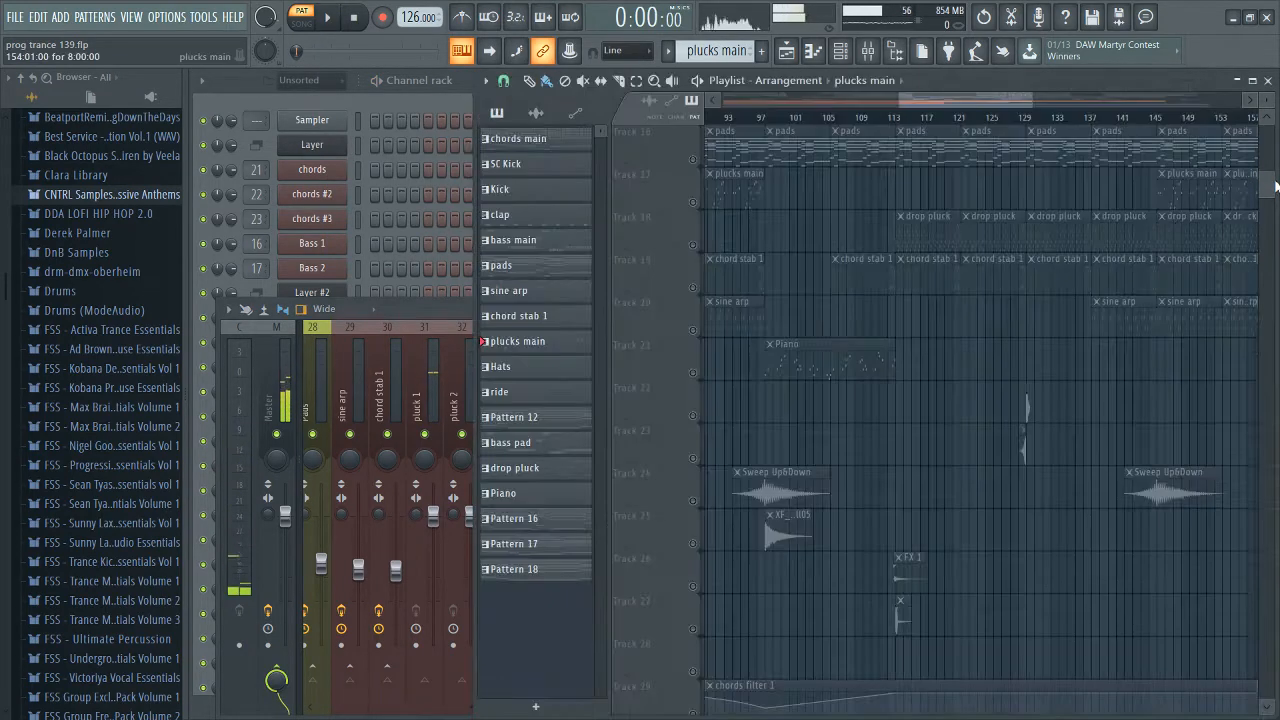
left_click(830, 352)
left_click(451, 318)
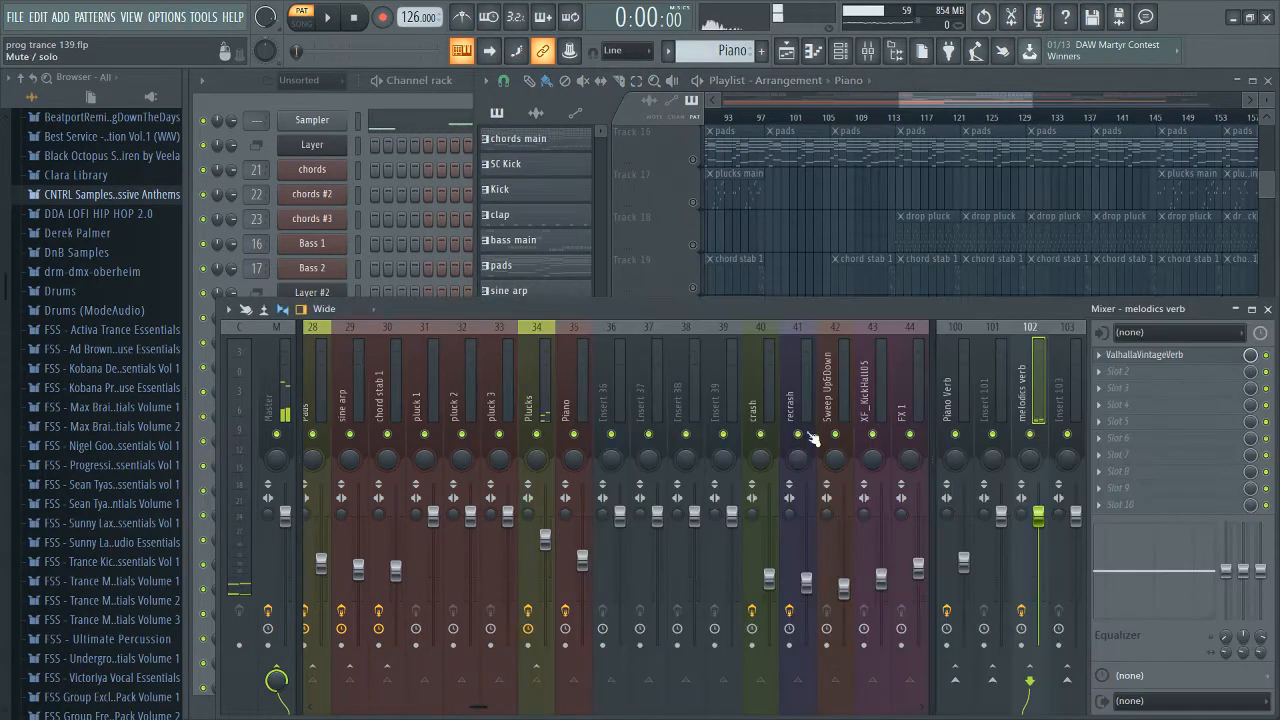
Step: Compare the send routing of the Plucks and Piano tracks and show the effects on Piano Verb
left_click(950, 396)
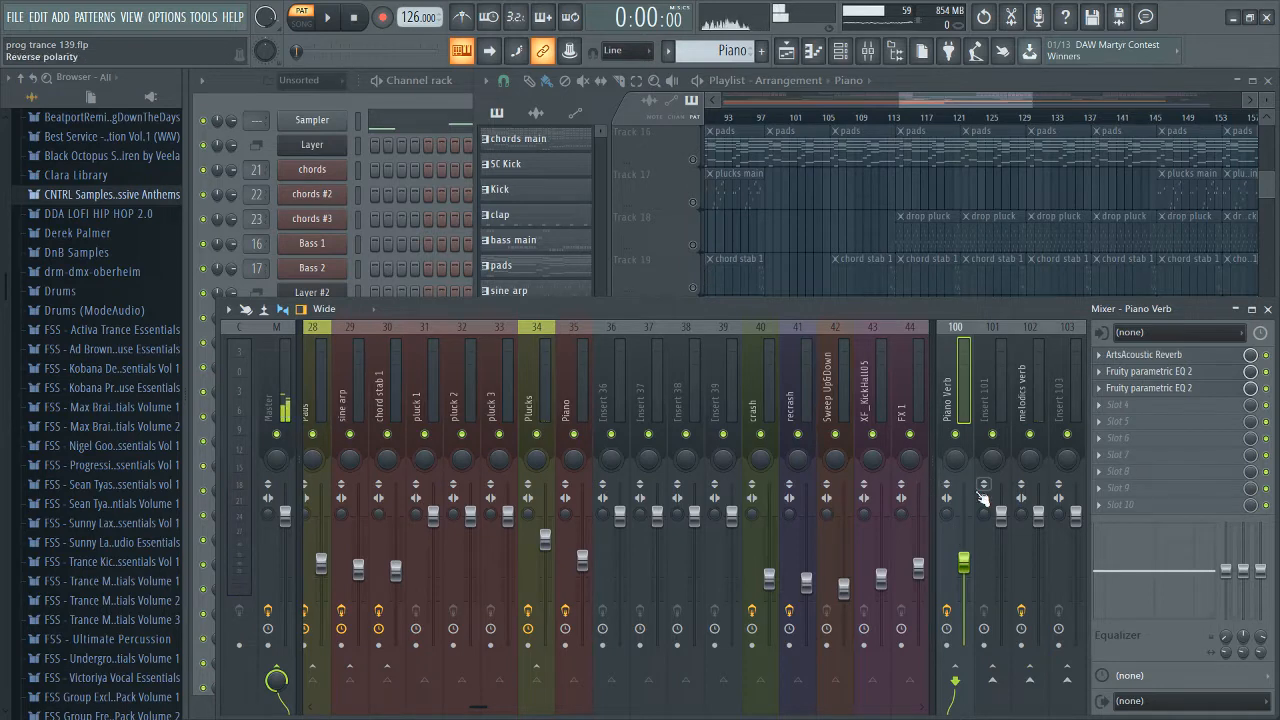
left_click(524, 410)
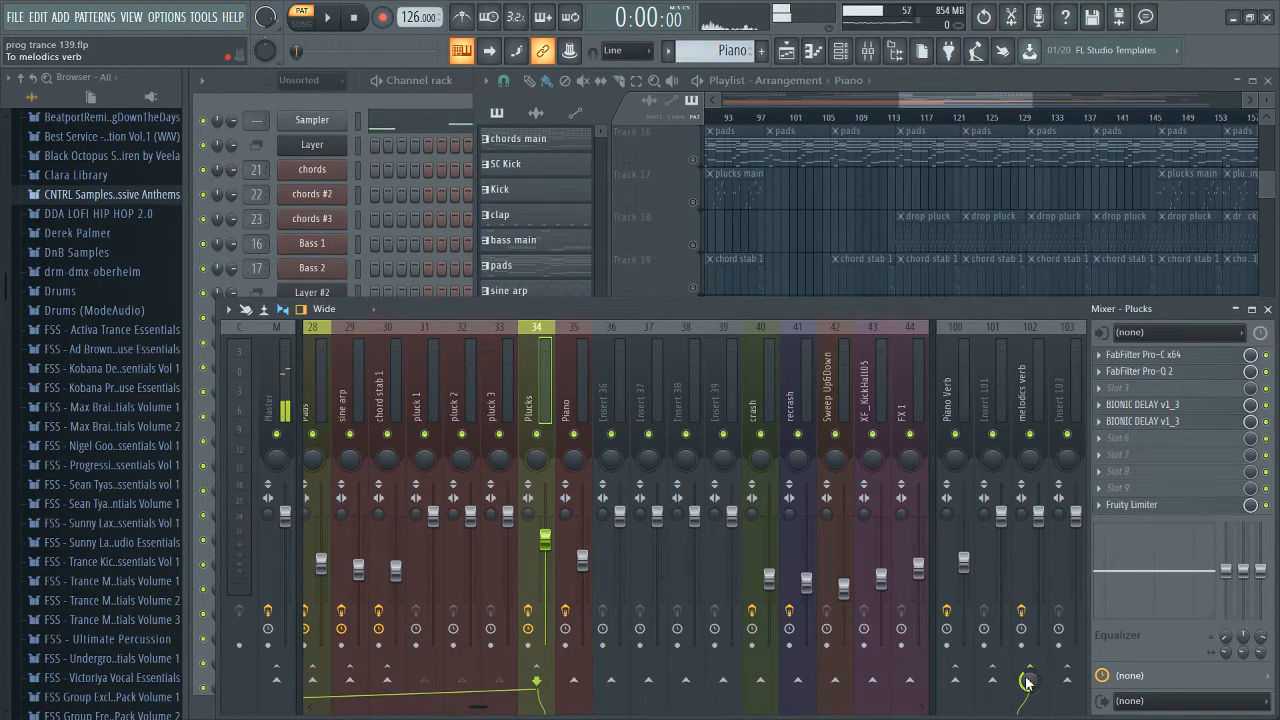
left_click(957, 410)
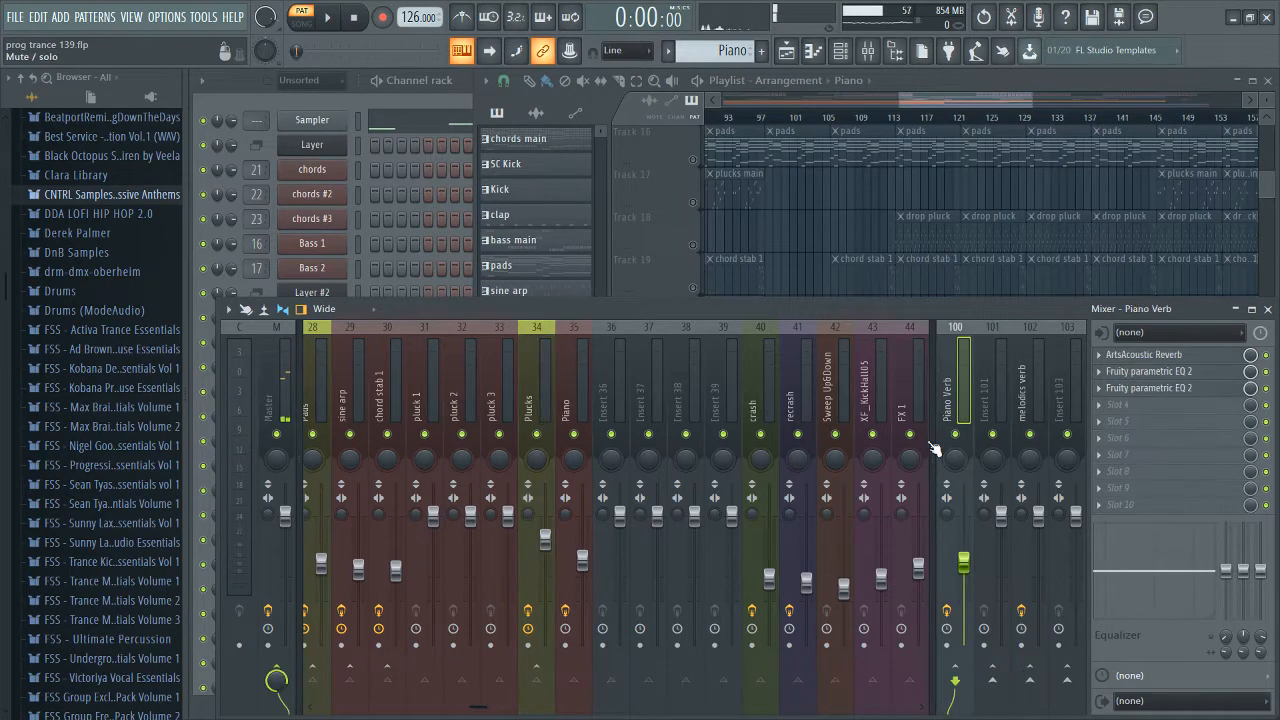
left_click(574, 420)
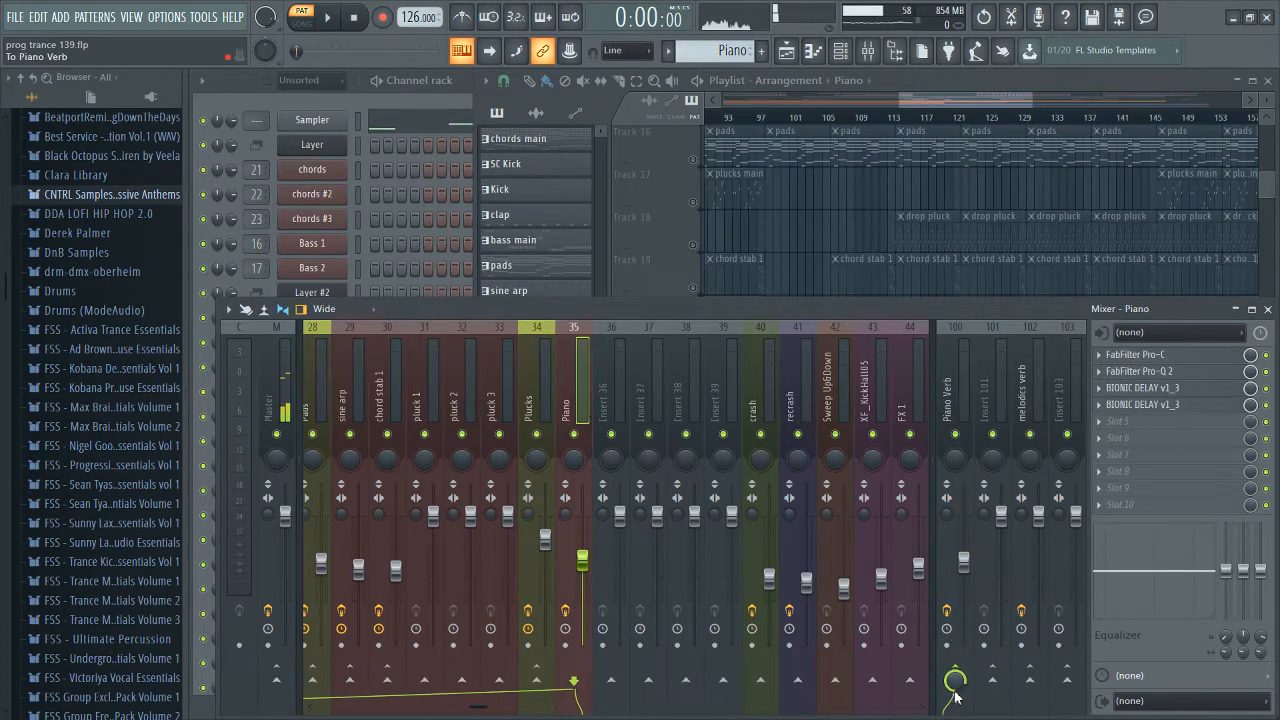
left_click(964, 566)
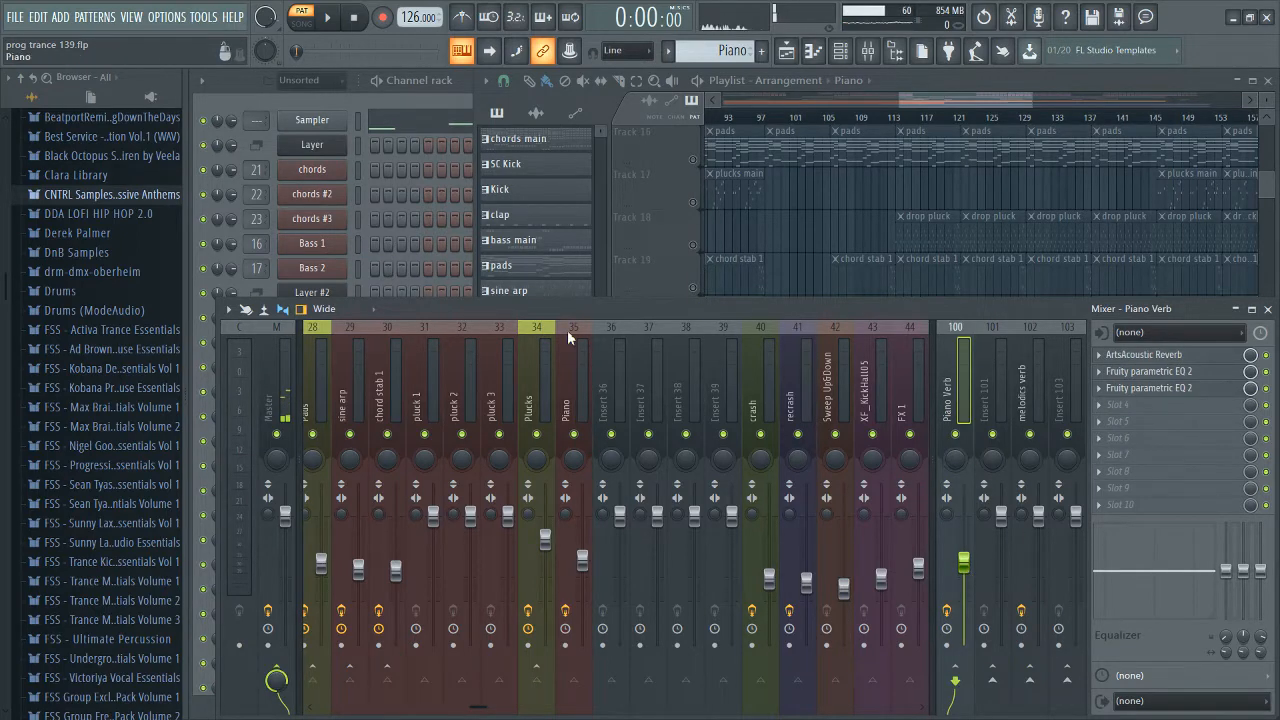
Step: Examine the ArtsAcoustic Reverb settings on the Piano Verb send, repositioning its window, and close it
left_click(1138, 365)
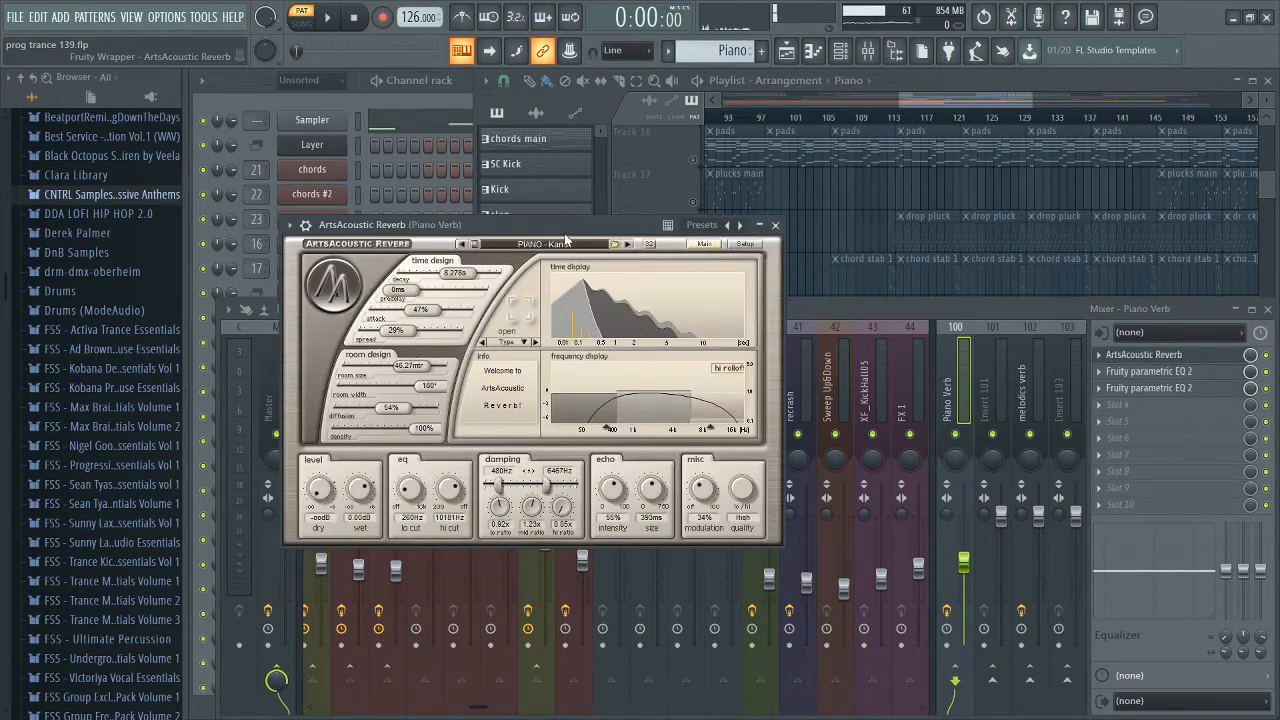
key("space")
left_click_drag(578, 243, 753, 262)
key("space")
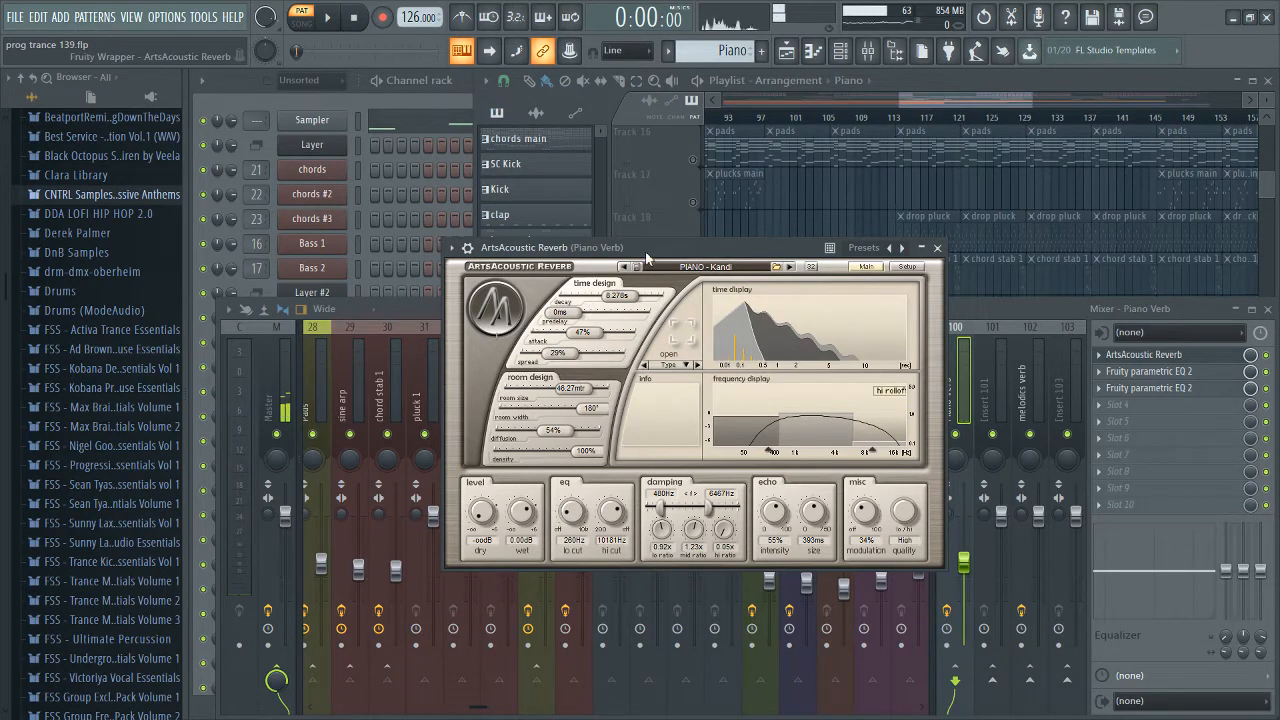
left_click_drag(643, 251, 661, 263)
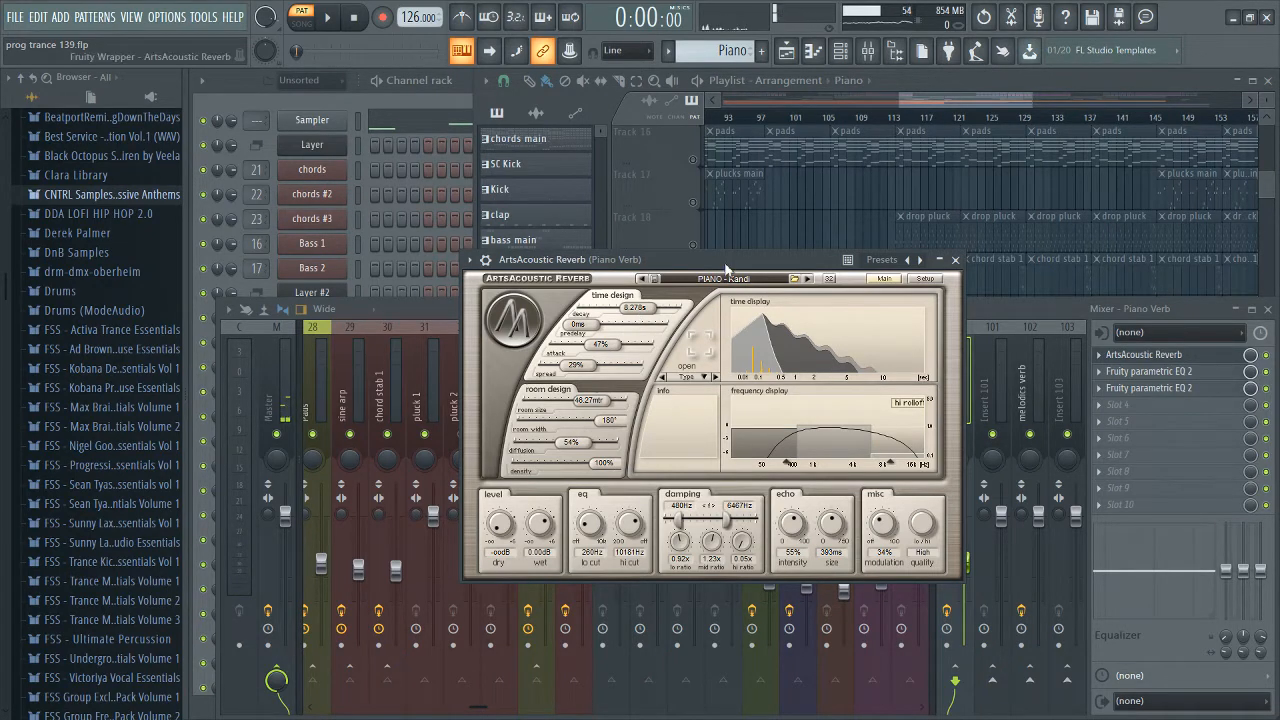
left_click_drag(727, 266, 730, 267)
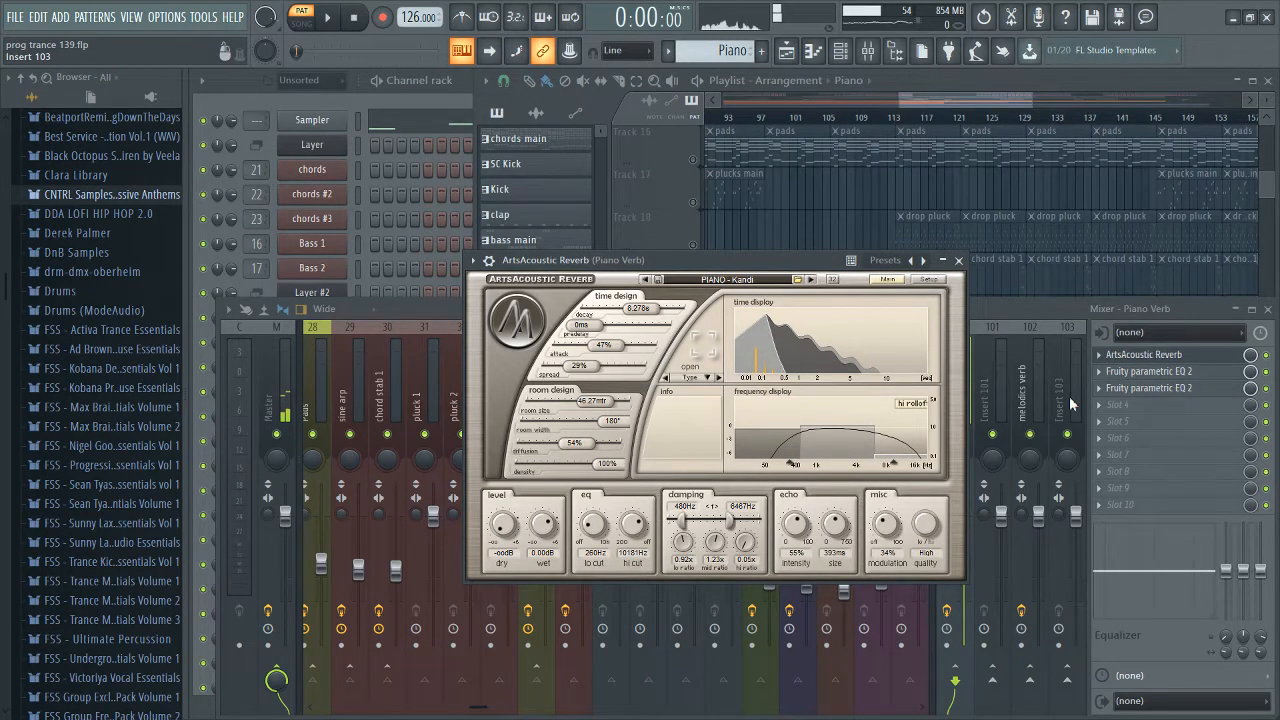
left_click(1143, 355)
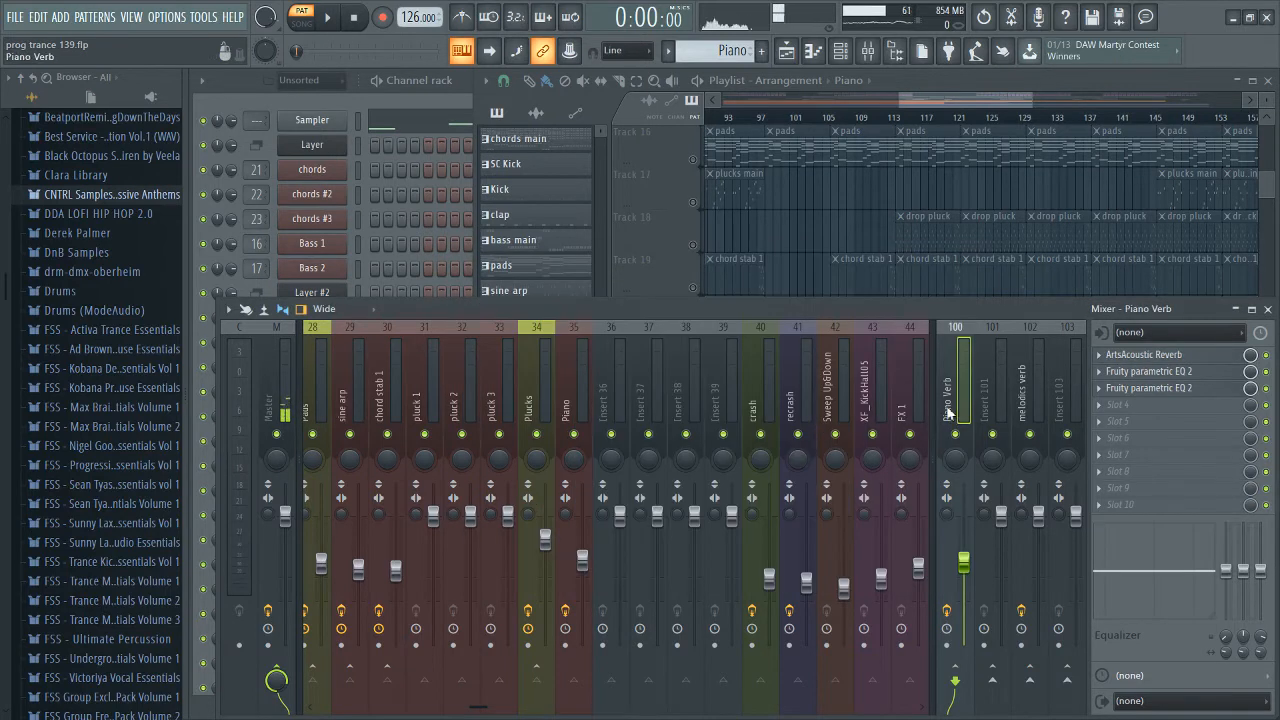
Step: Solo the crash and recrash clips' Track 22 and Track 23 together in the playlist
scroll(643, 387, "down", 3)
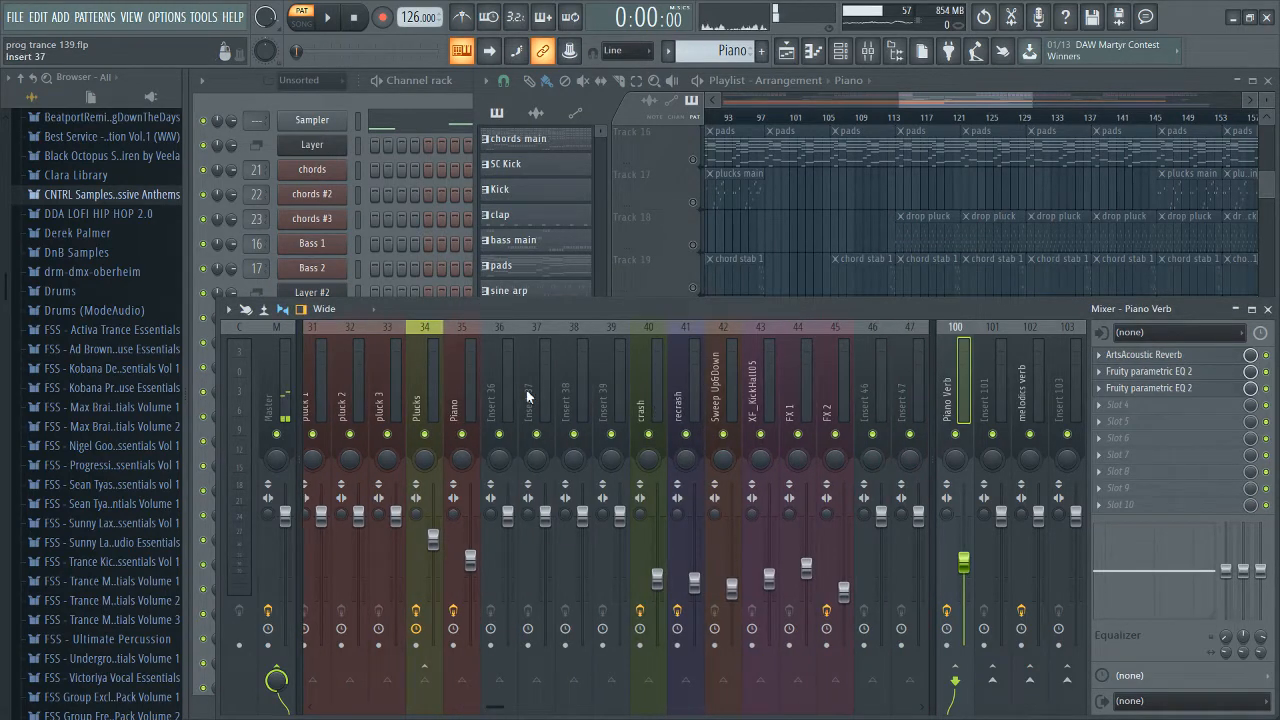
left_click(862, 212)
scroll(936, 472, "down", 4)
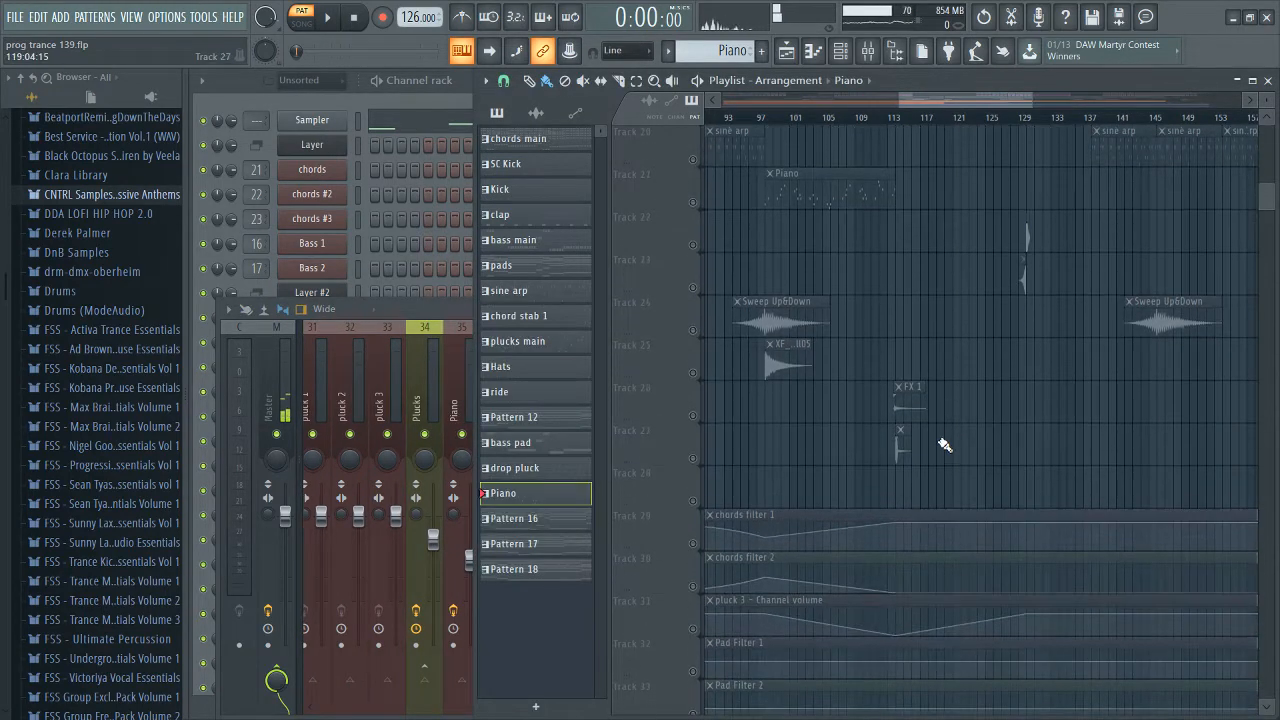
scroll(940, 450, "up", 5)
scroll(951, 429, "down", 6)
scroll(1035, 434, "down", 6)
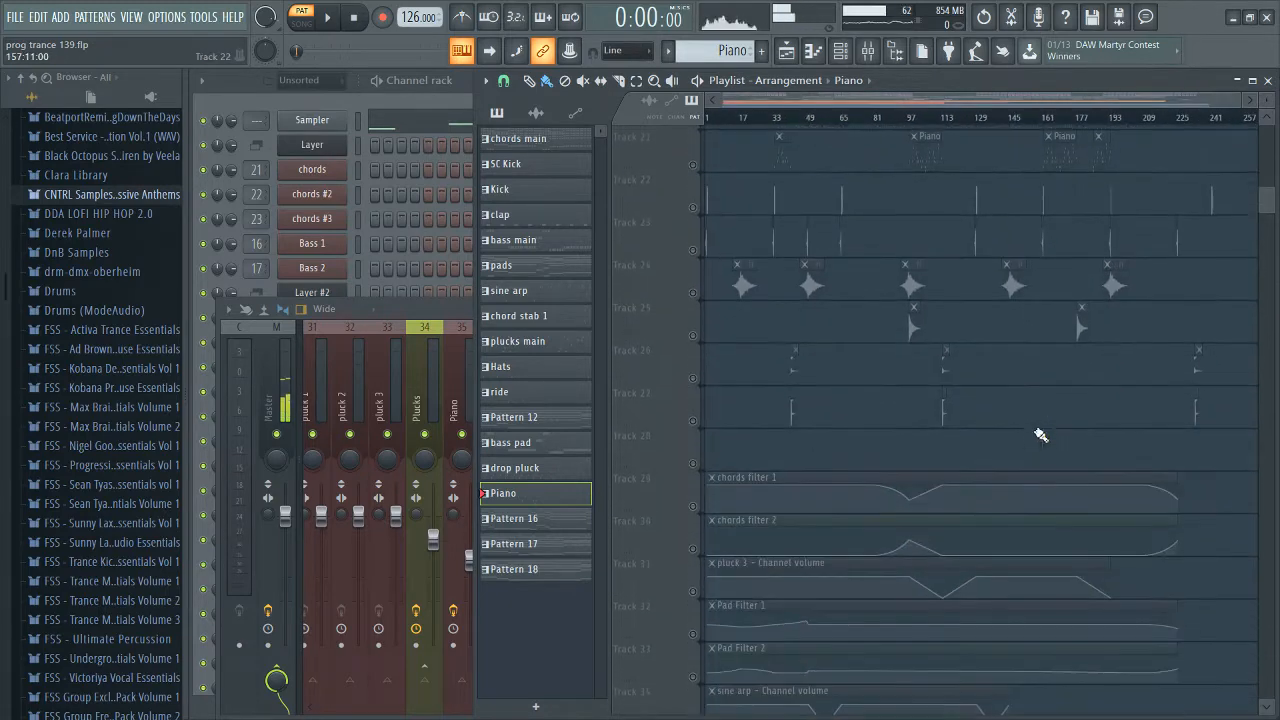
scroll(695, 255, "up", 10)
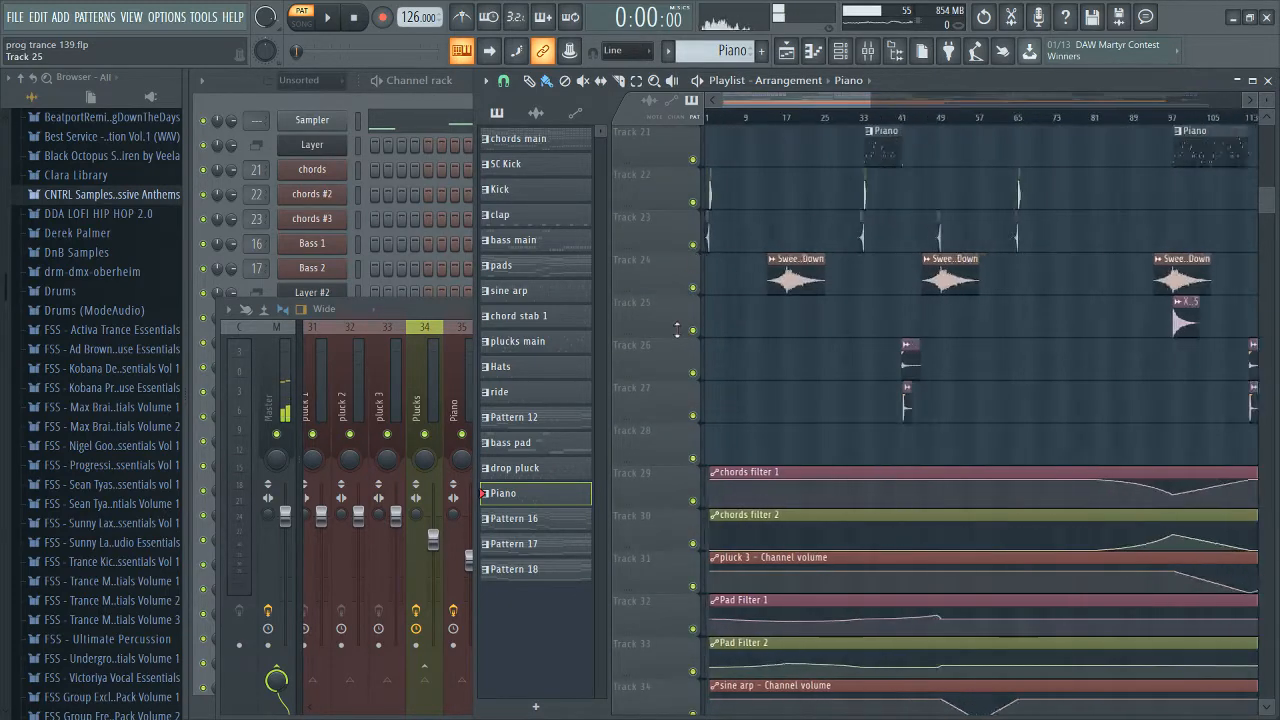
left_click(692, 244, "ctrl")
left_click(692, 202)
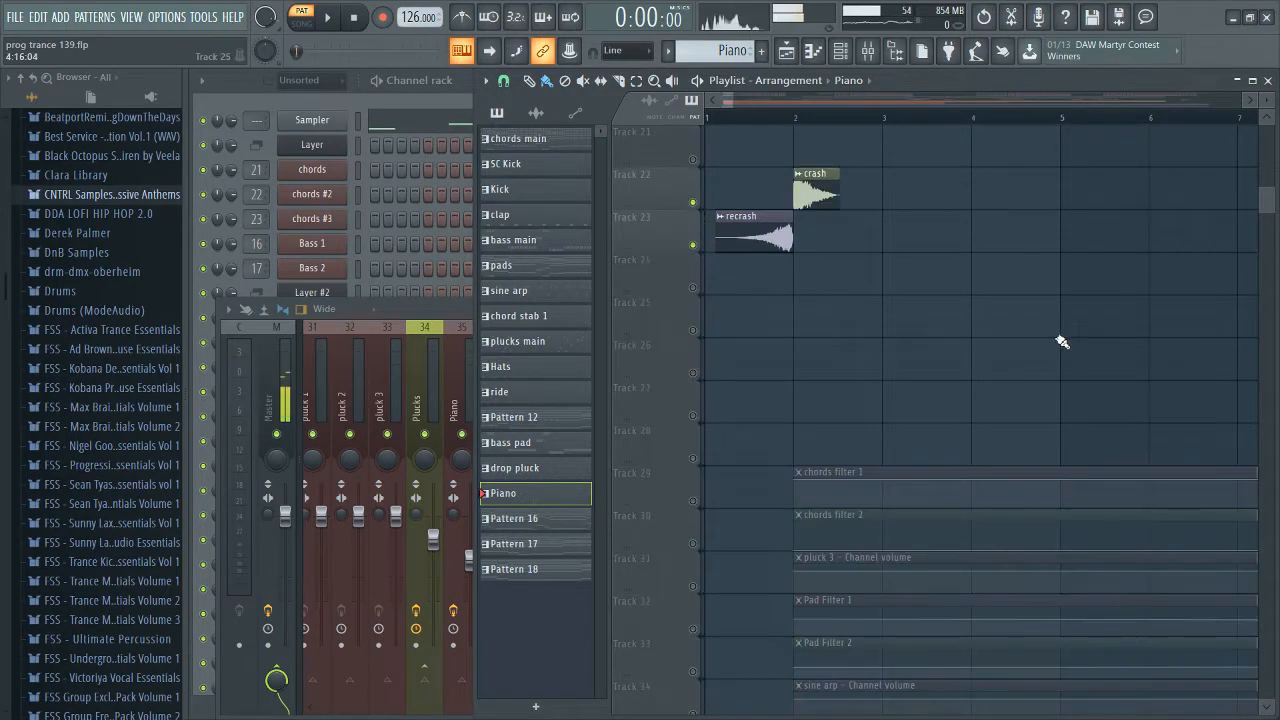
Step: Play the arrangement in song mode from the start to hear the first recrash and crash clips
scroll(1000, 350, "down", 6)
scroll(968, 358, "down", 4)
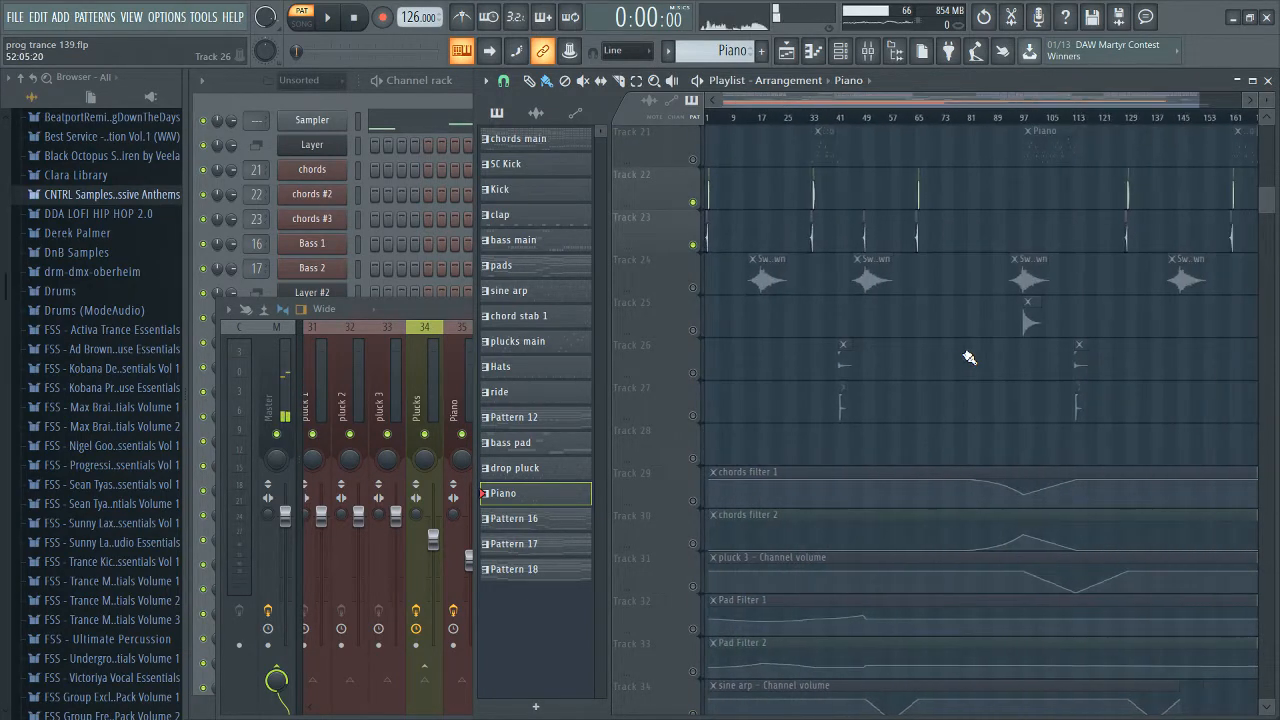
scroll(672, 319, "up", 10)
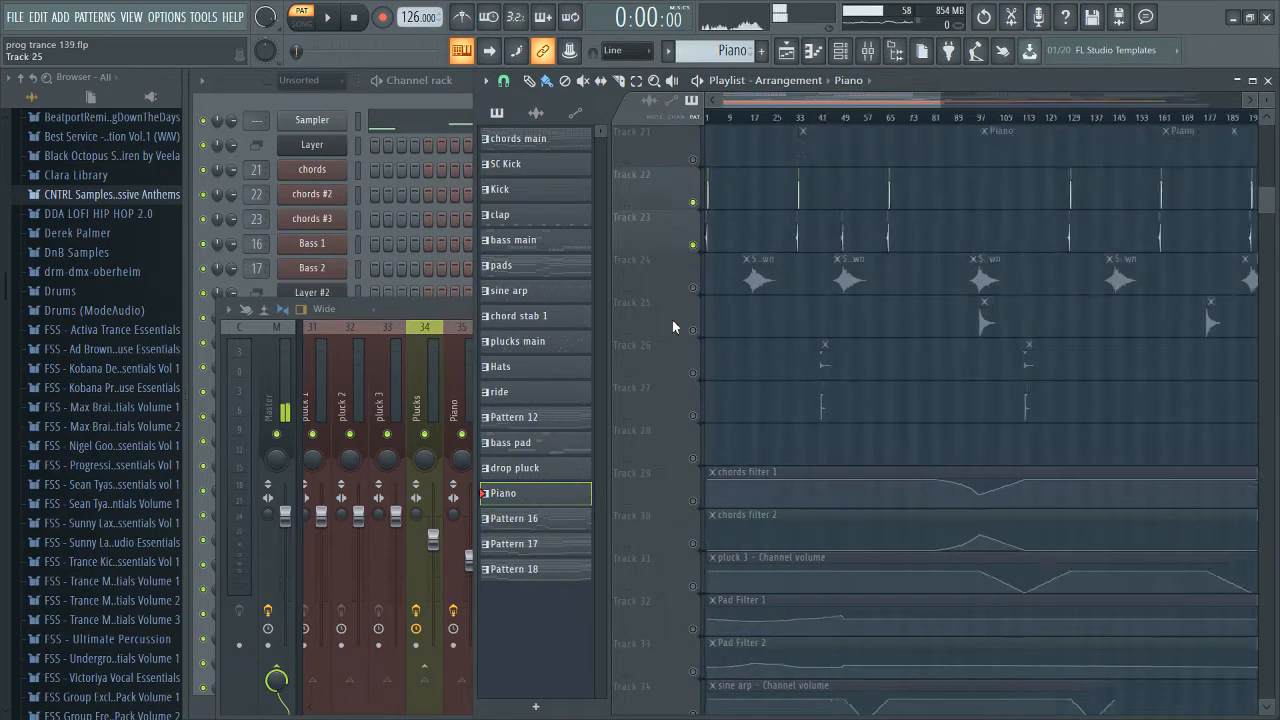
scroll(671, 319, "up", 1)
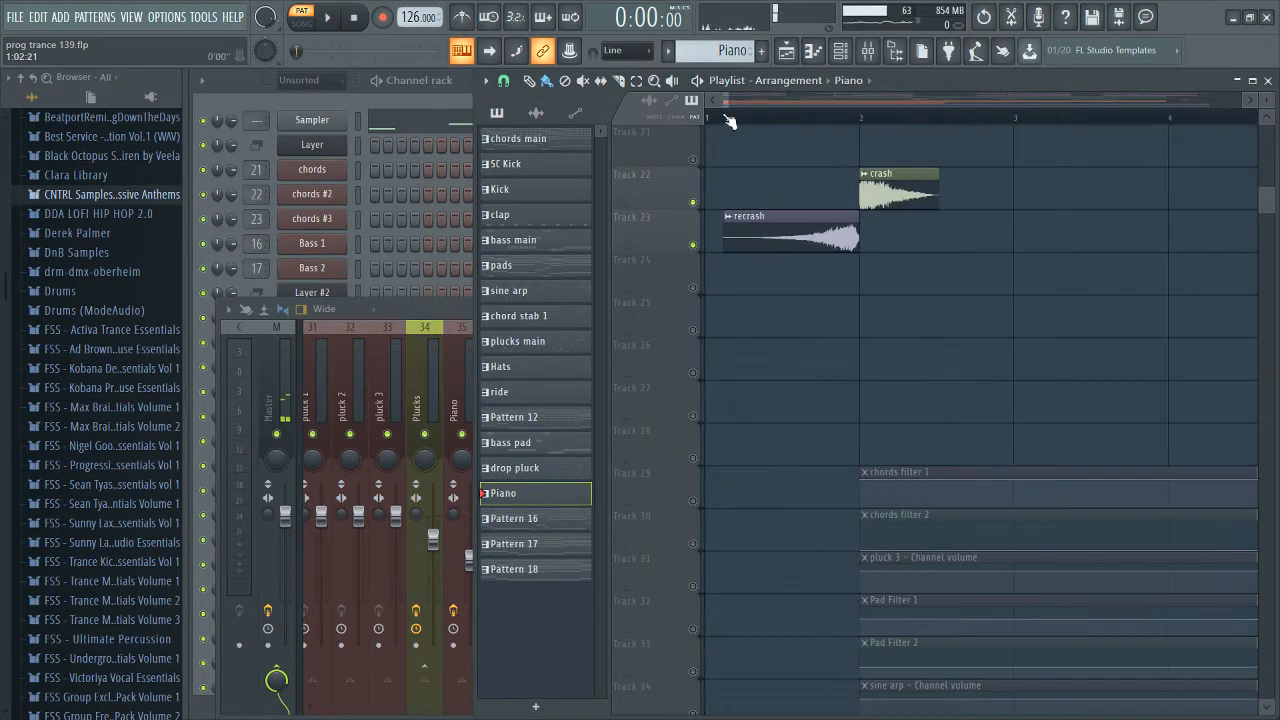
key("space")
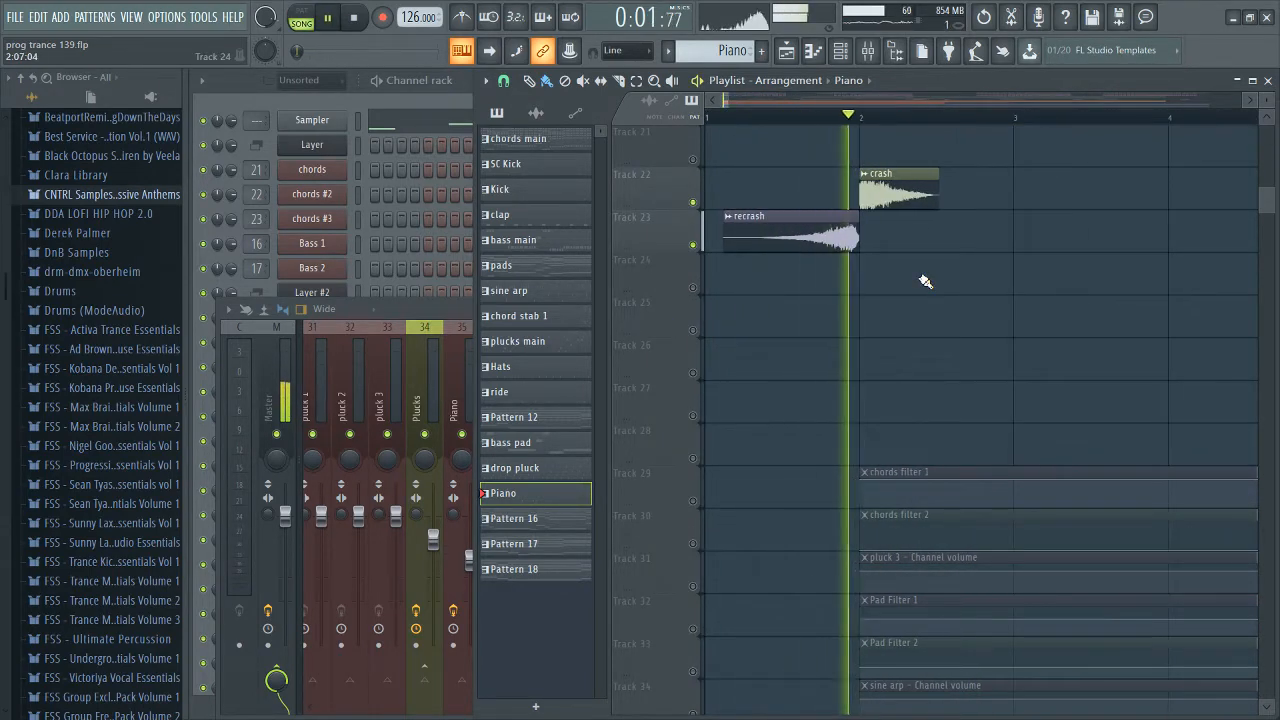
Step: Show the mixer effects on the crash and recrash tracks and view recrash's Fruity parametric EQ 2, closing it again
left_click(428, 328)
left_click(688, 400)
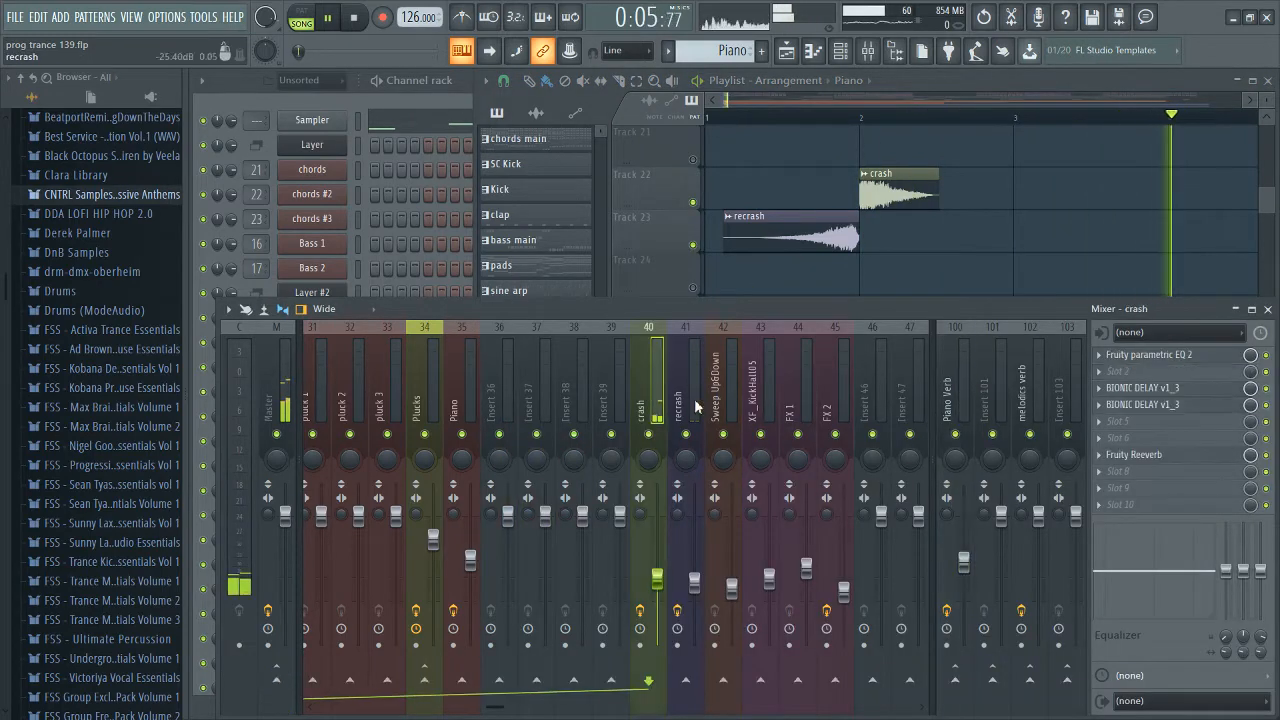
left_click(1140, 355)
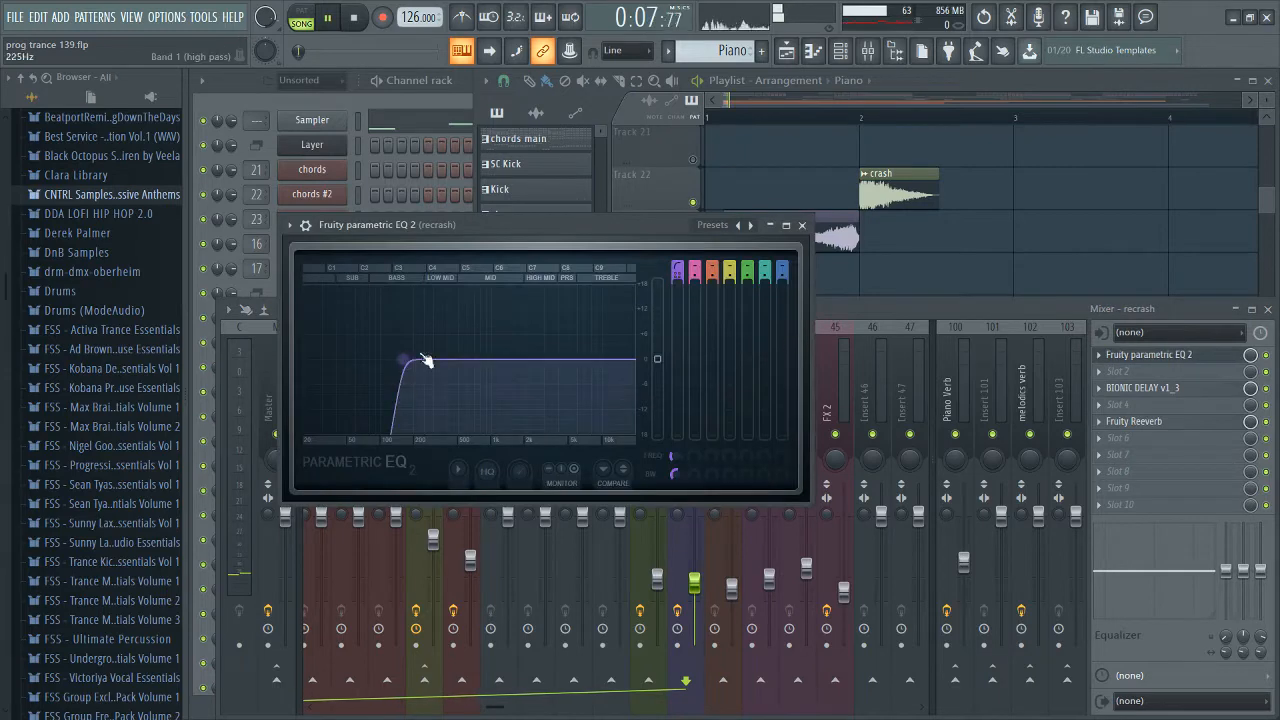
left_click(1143, 355)
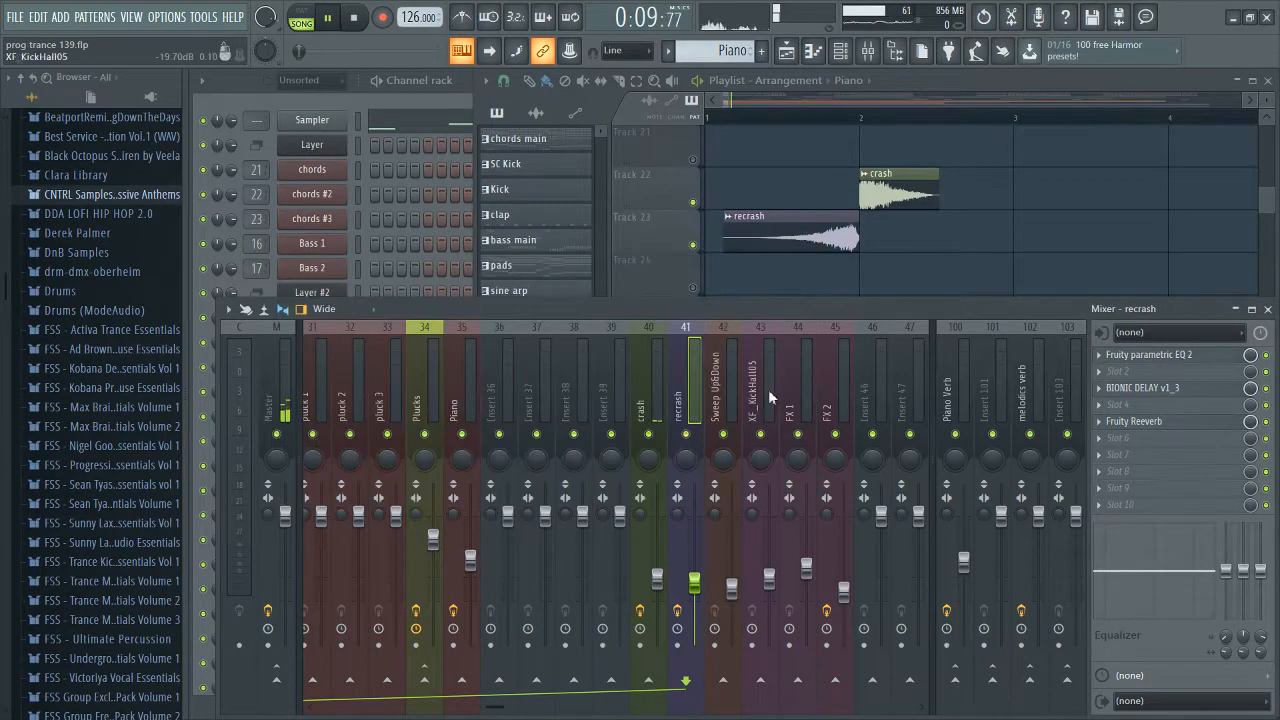
Step: Show the Sweep Up&Down mixer track's effect slots, stop playback and solo Track 24 in the playlist
left_click(717, 410)
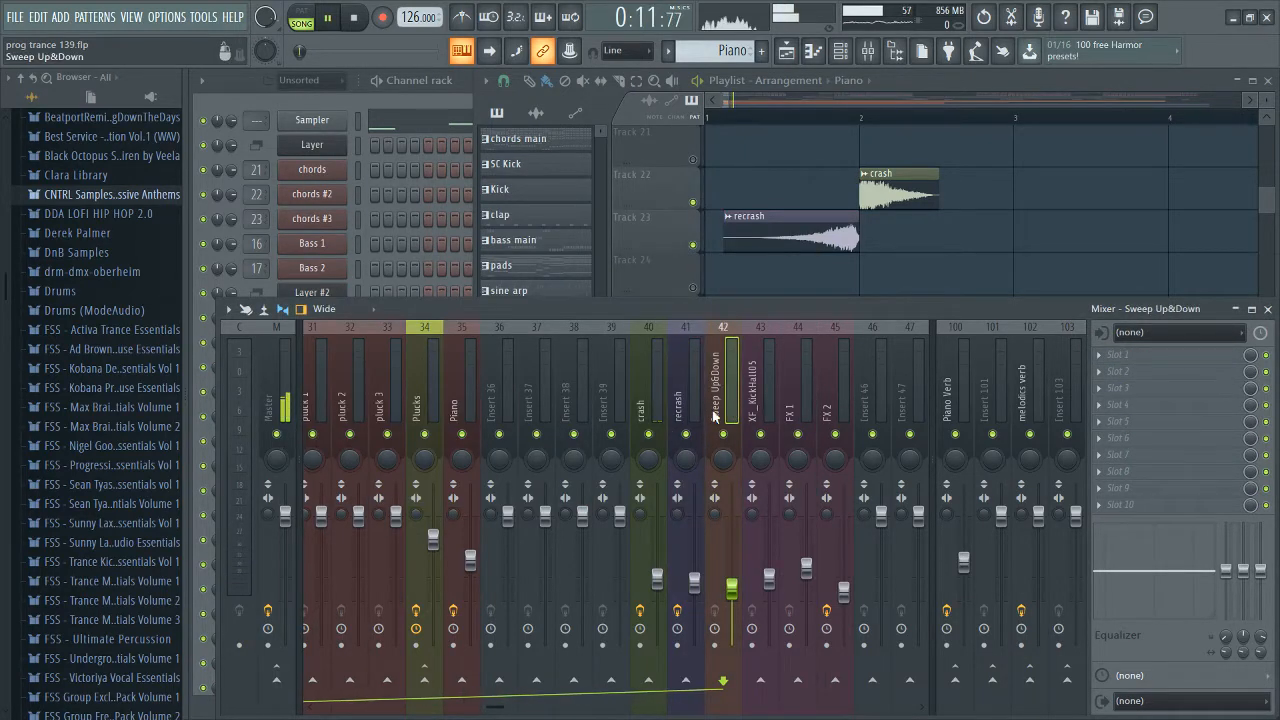
right_click(852, 292)
scroll(777, 332, "down", 3)
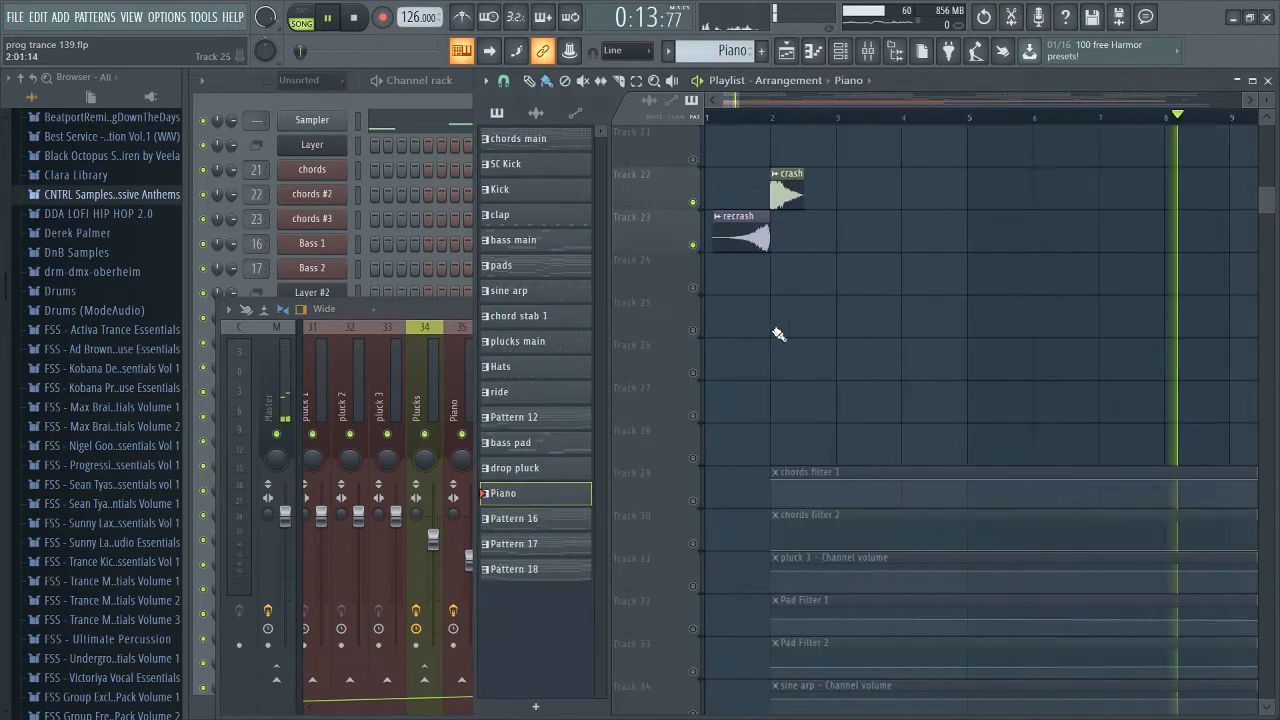
scroll(888, 329, "up", 4)
scroll(854, 338, "down", 3)
key("space")
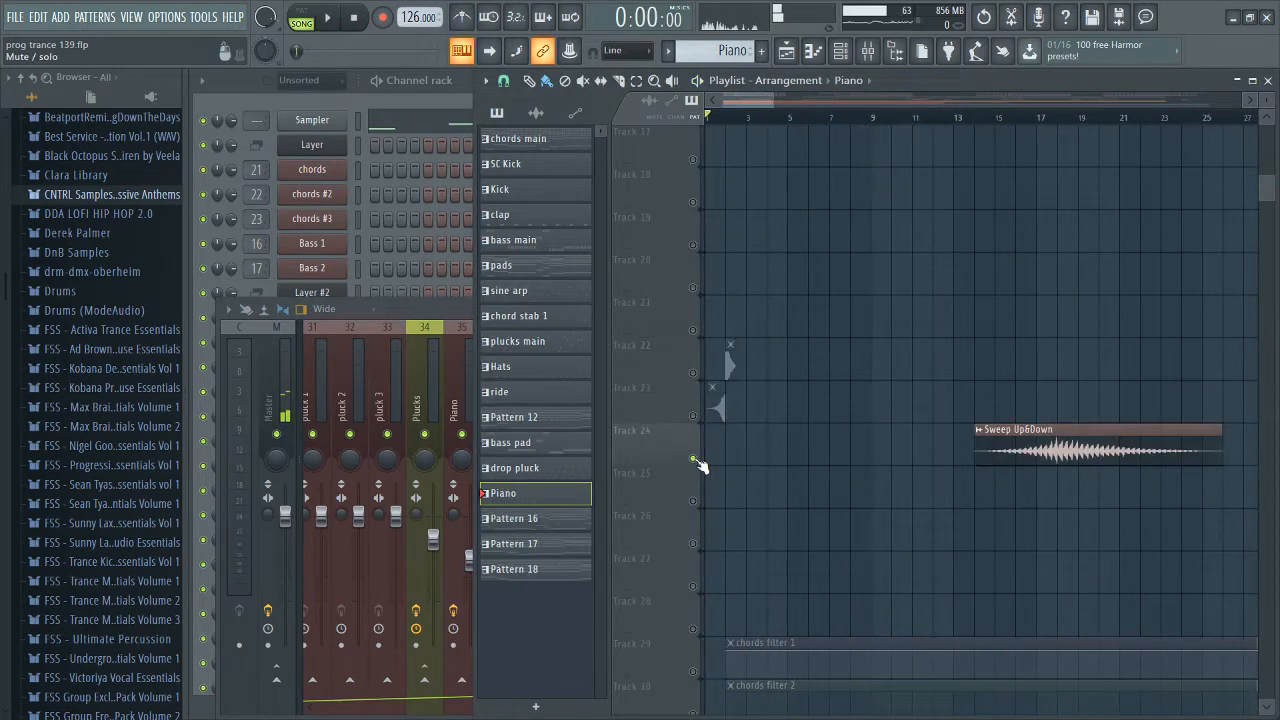
Step: Play the soloed Sweep Up&Down clip on Track 24 from bar 16, stopping after a short listen
left_click(967, 119)
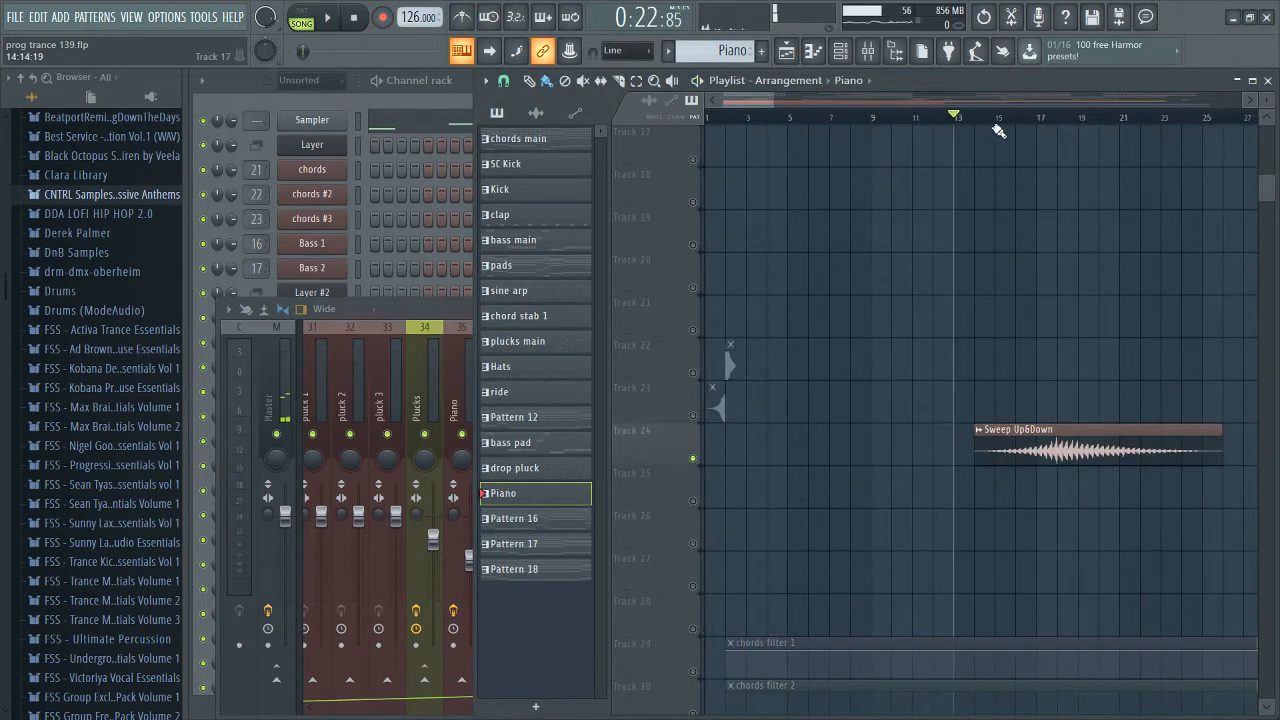
left_click(975, 119)
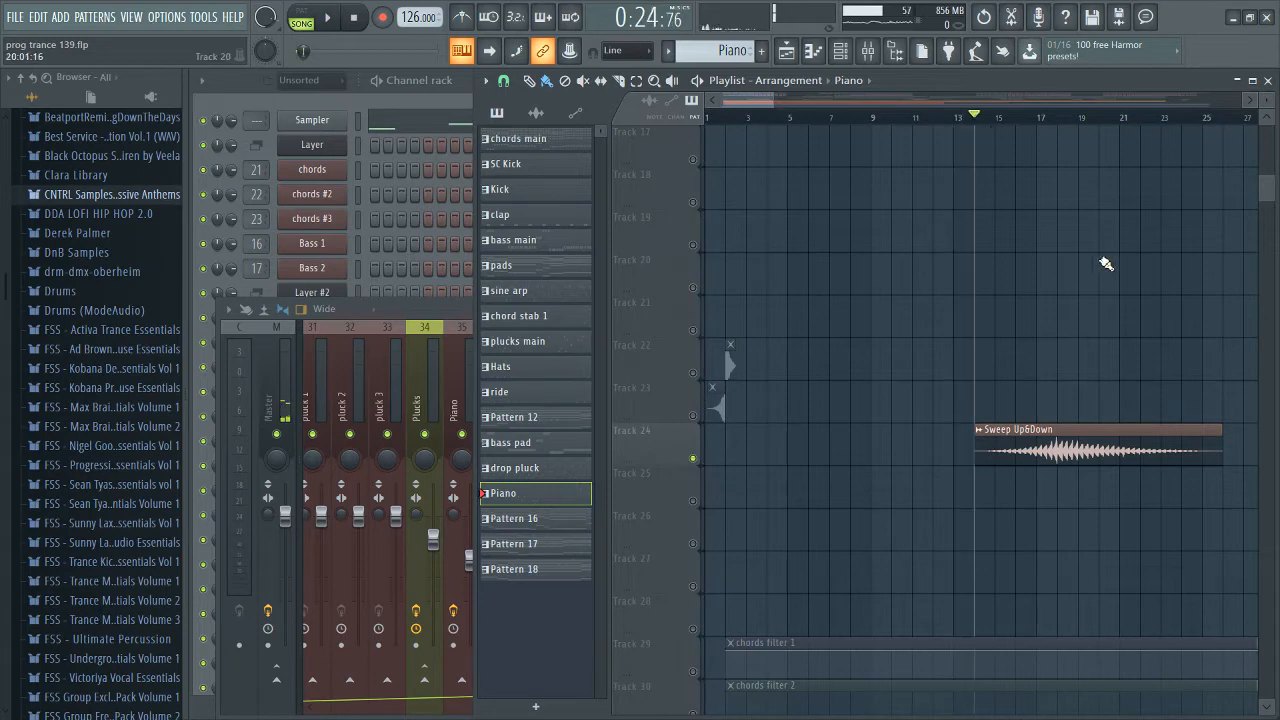
left_click(1017, 118)
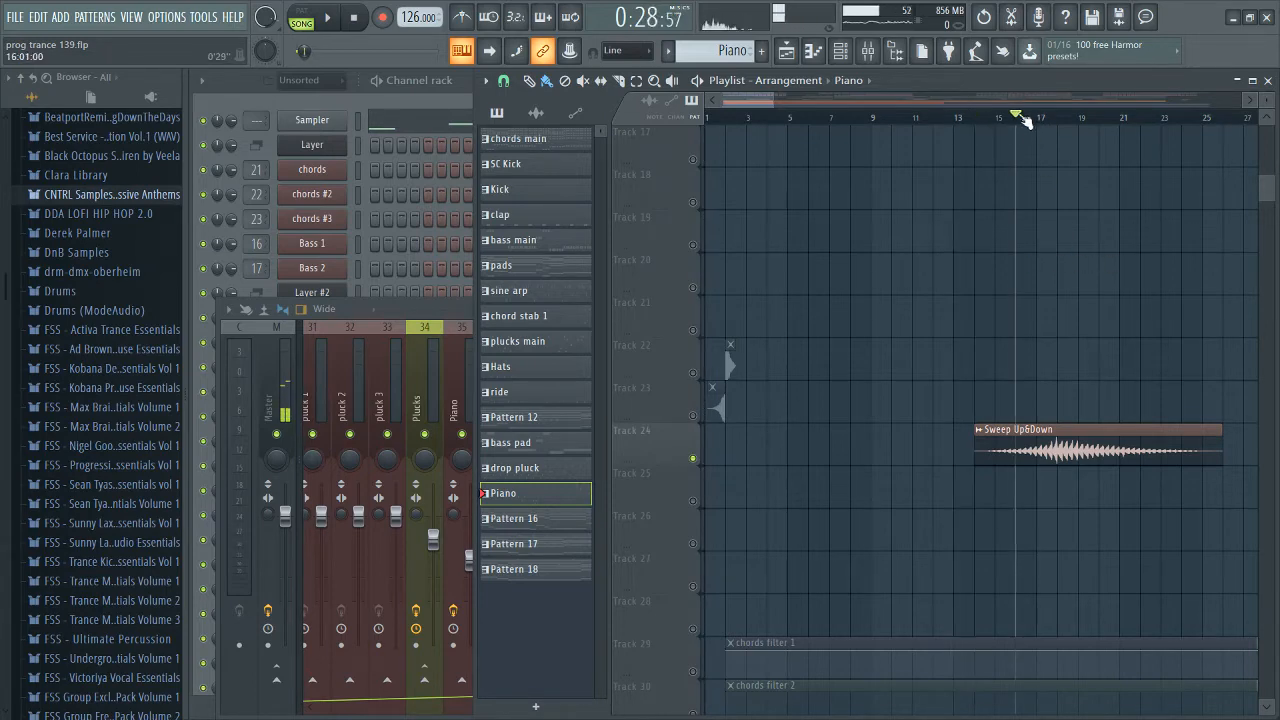
key("space")
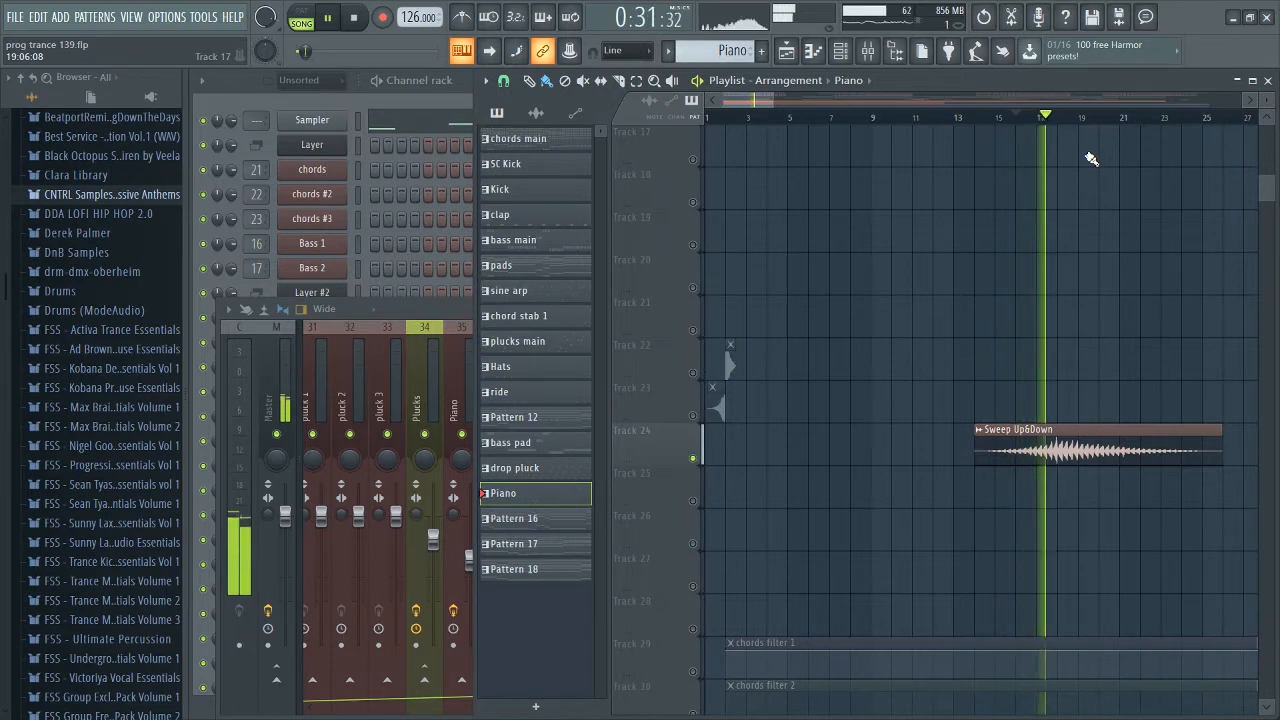
key("space")
Step: Show the Sweep Up&Down mixer track's effect slots again and look over its repeated clips along Track 24
left_click(454, 309)
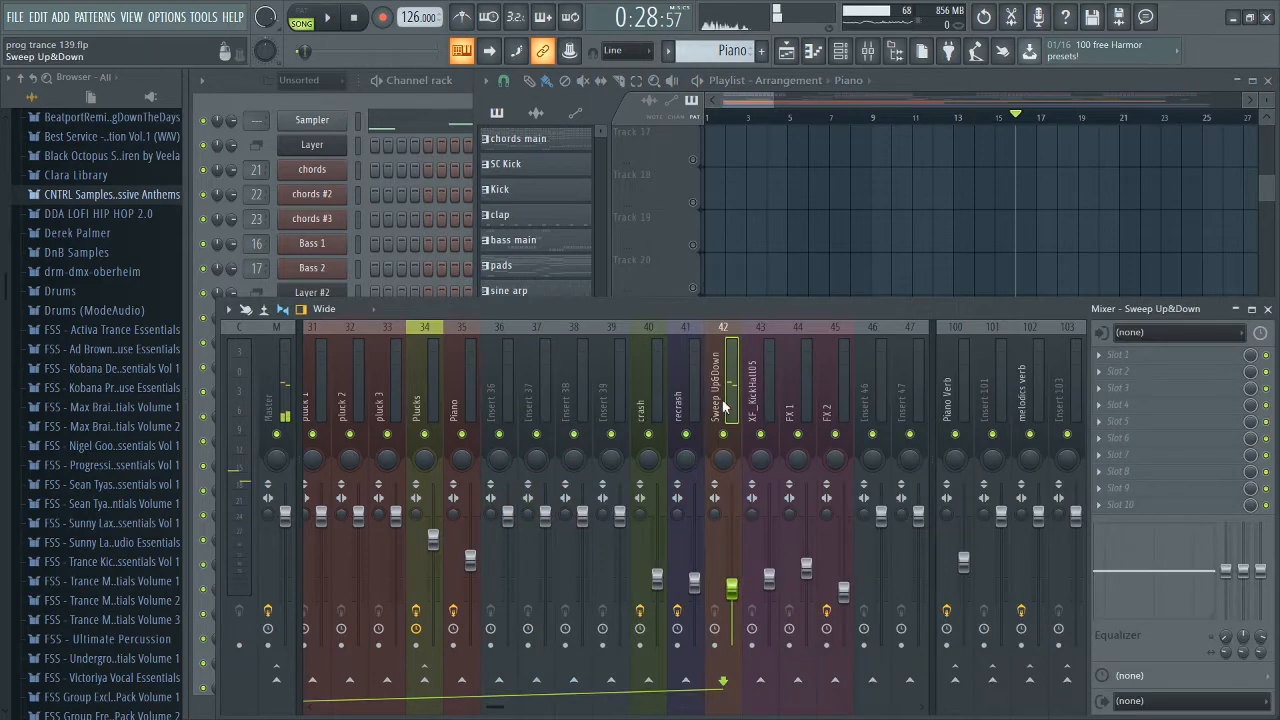
right_click(1011, 270)
scroll(826, 312, "down", 3)
scroll(837, 437, "down", 3)
scroll(832, 400, "down", 3)
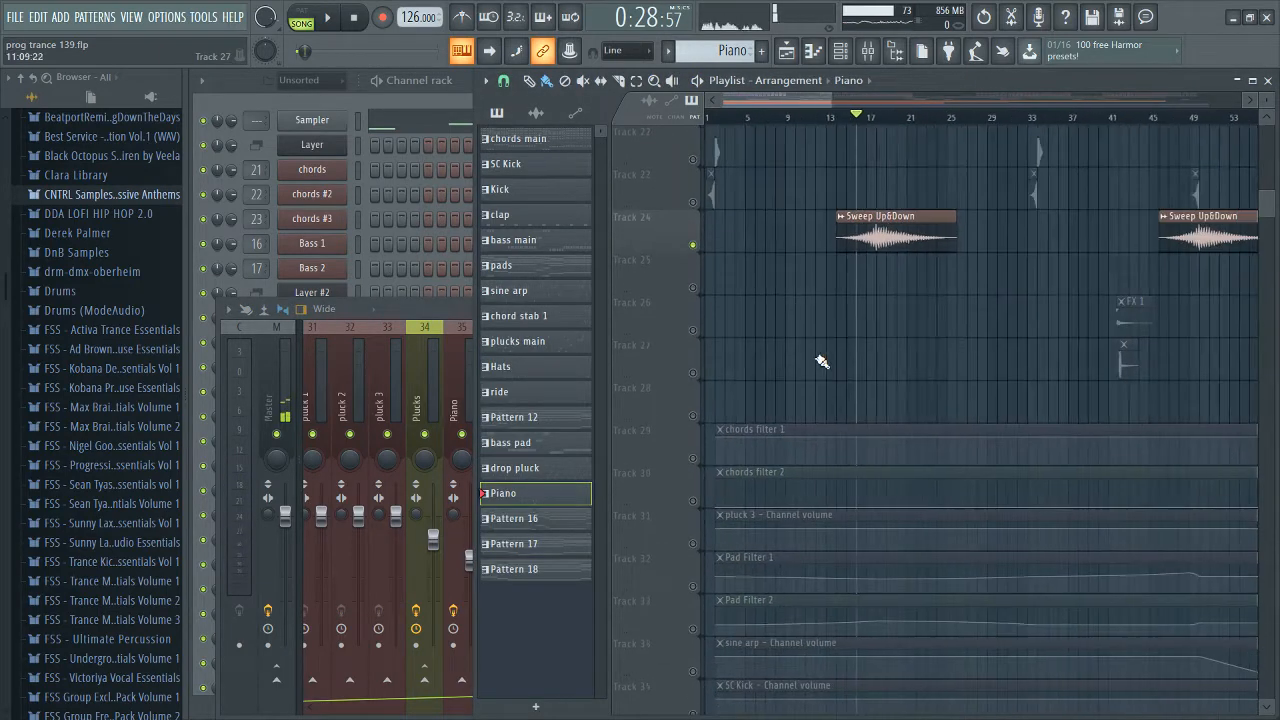
scroll(1066, 329, "up", 4)
scroll(1082, 375, "up", 4)
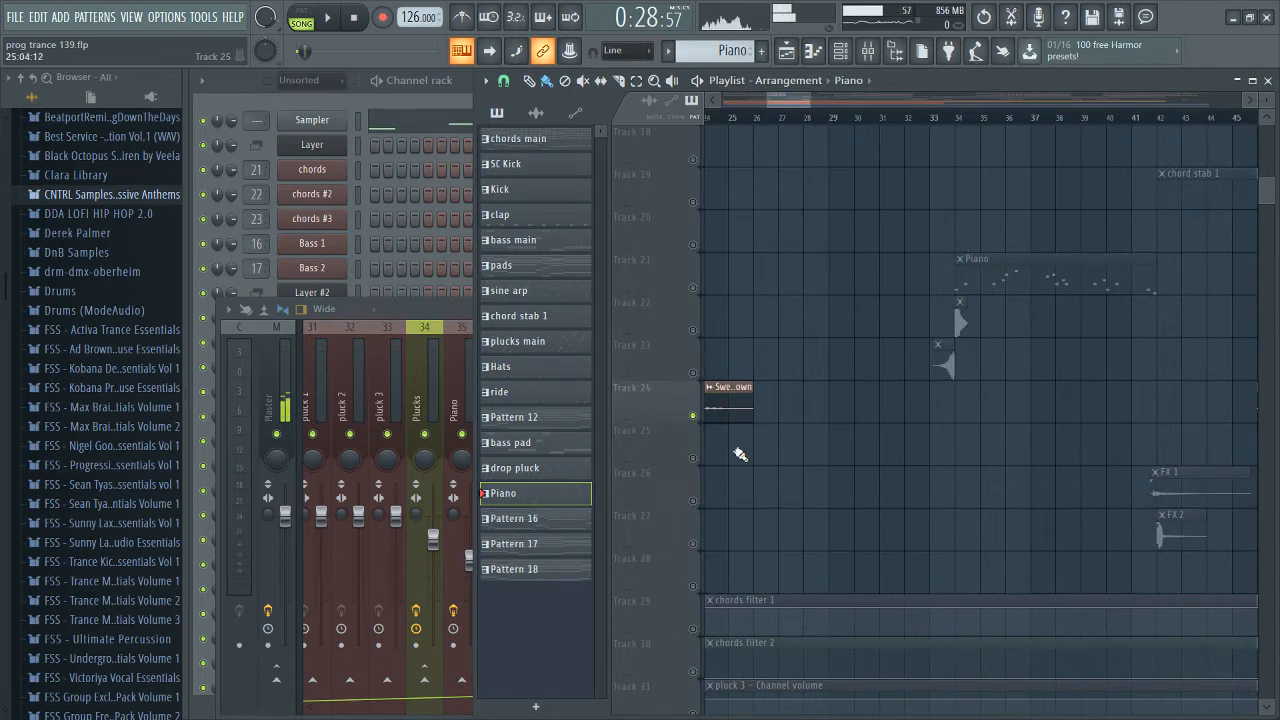
scroll(762, 447, "down", 3)
left_click(453, 304)
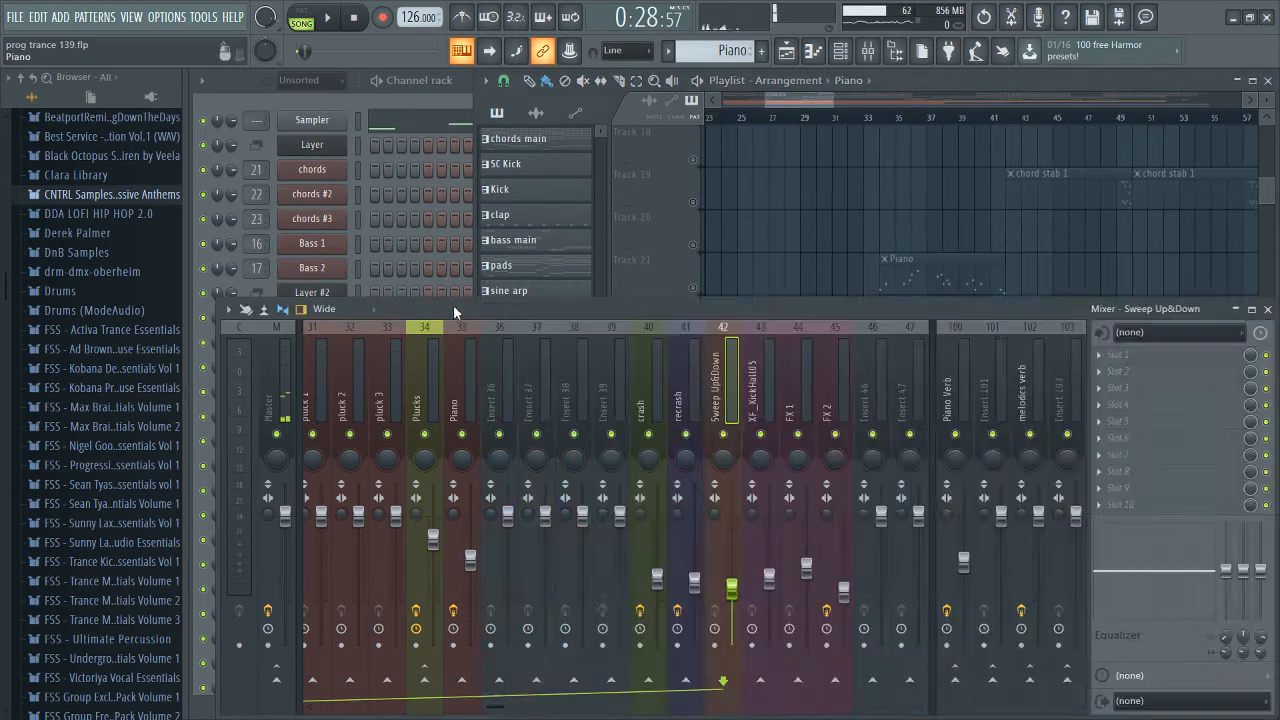
right_click(1030, 252)
Step: Examine the FX 1 and FX 2 clips around bar 42 against the layers that start there
scroll(1083, 436, "down", 3)
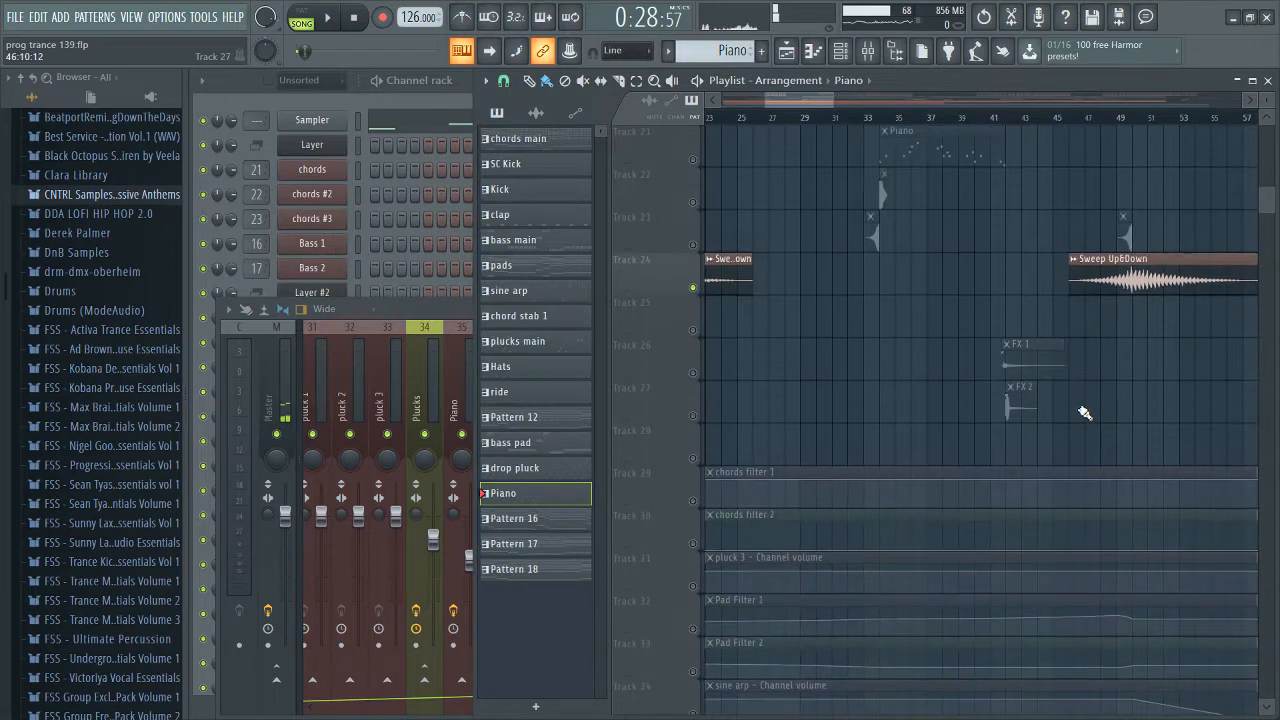
scroll(1086, 414, "up", 4)
scroll(846, 283, "up", 5)
scroll(866, 395, "up", 5)
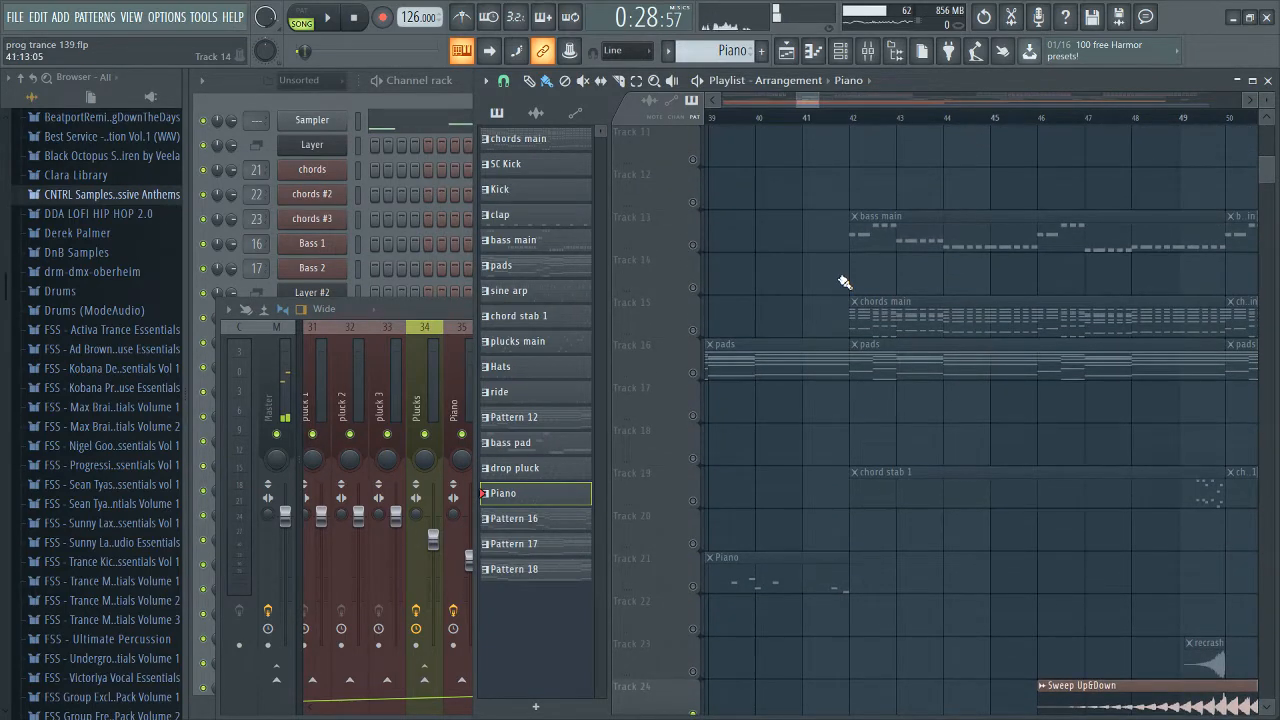
scroll(906, 350, "down", 5)
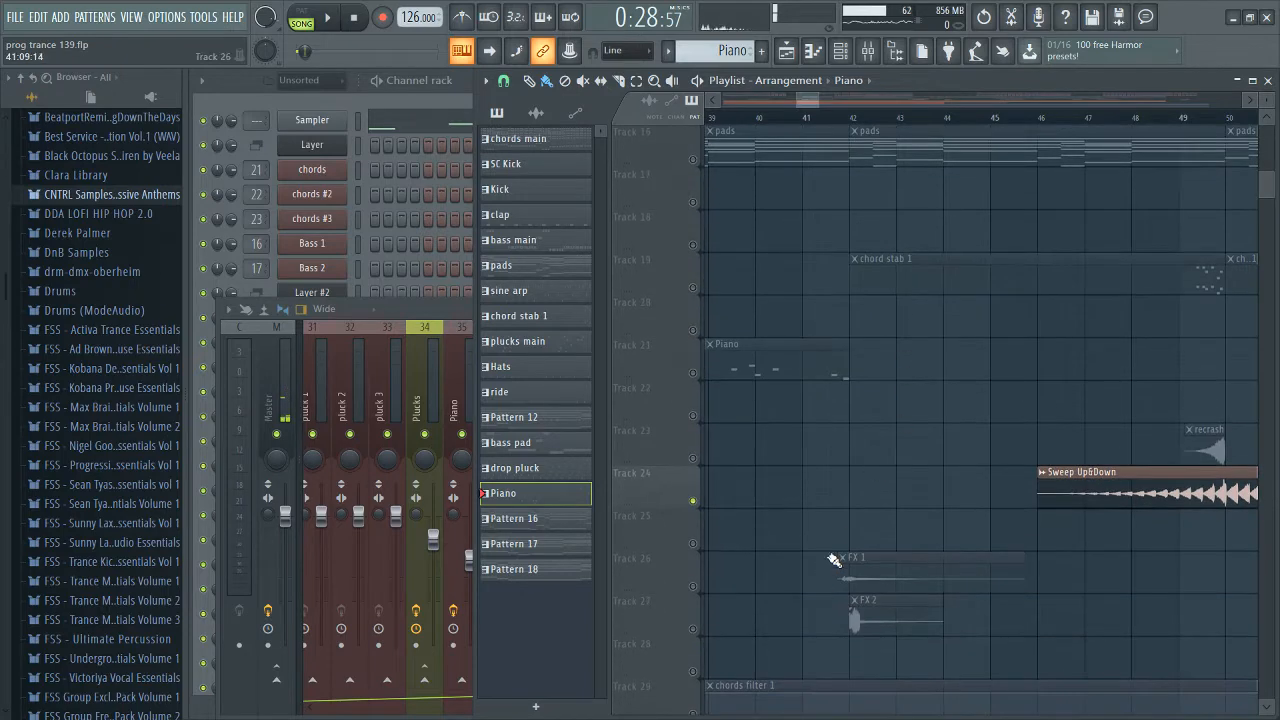
scroll(842, 513, "up", 1)
scroll(840, 420, "down", 20)
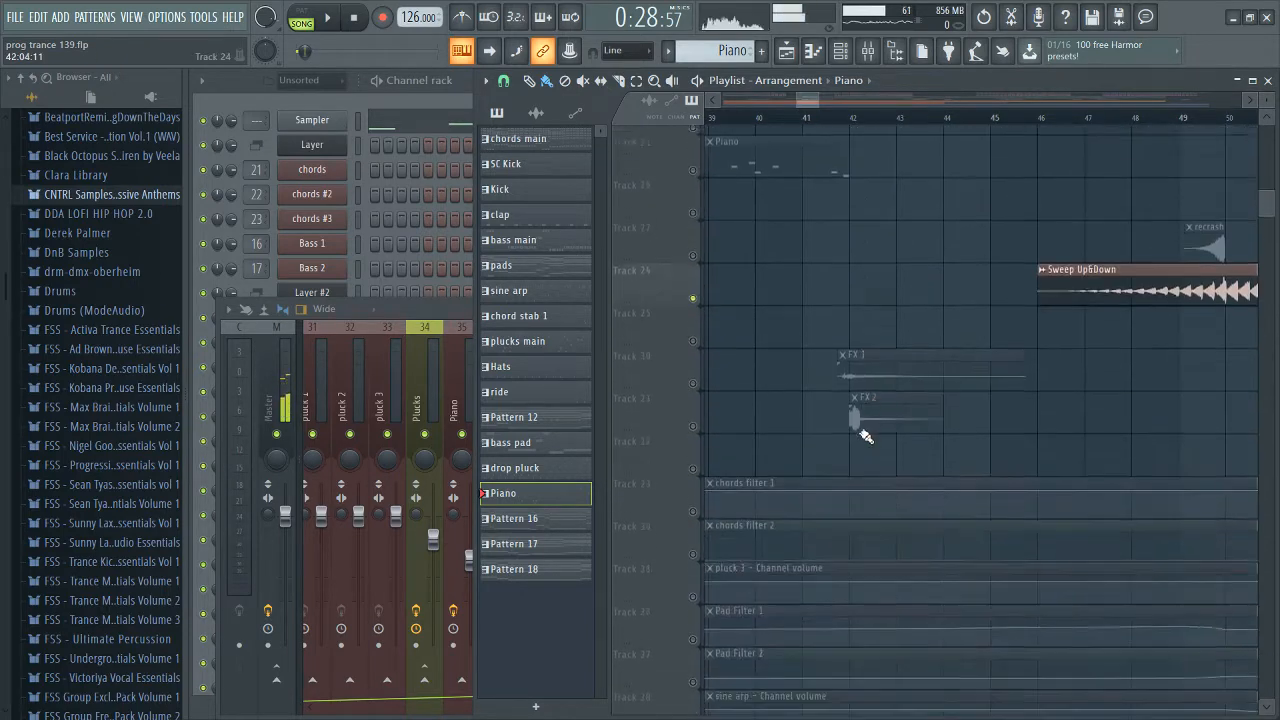
Step: Solo the Loneliest Days (Original Mix) audio on Track 50 and play it briefly from bar 34
scroll(758, 528, "down", 4)
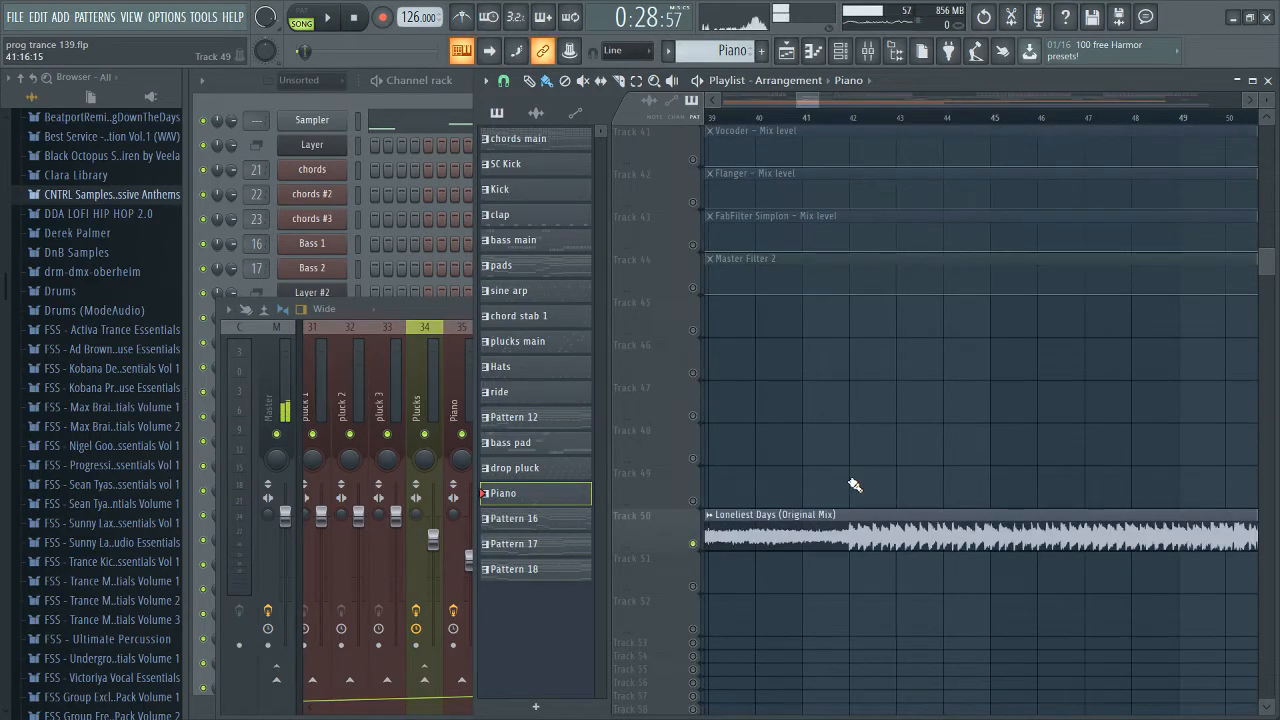
scroll(880, 485, "down", 3)
left_click(786, 120)
scroll(845, 268, "up", 20)
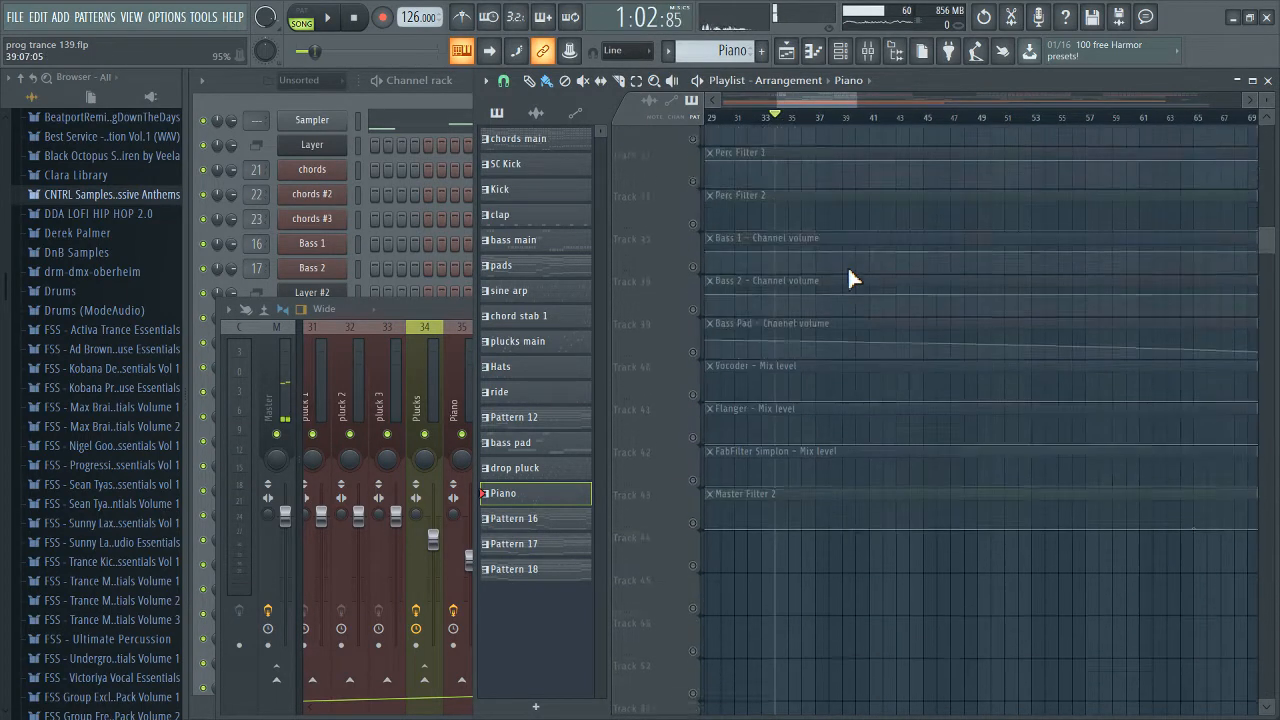
scroll(792, 326, "up", 3)
scroll(790, 328, "up", 6)
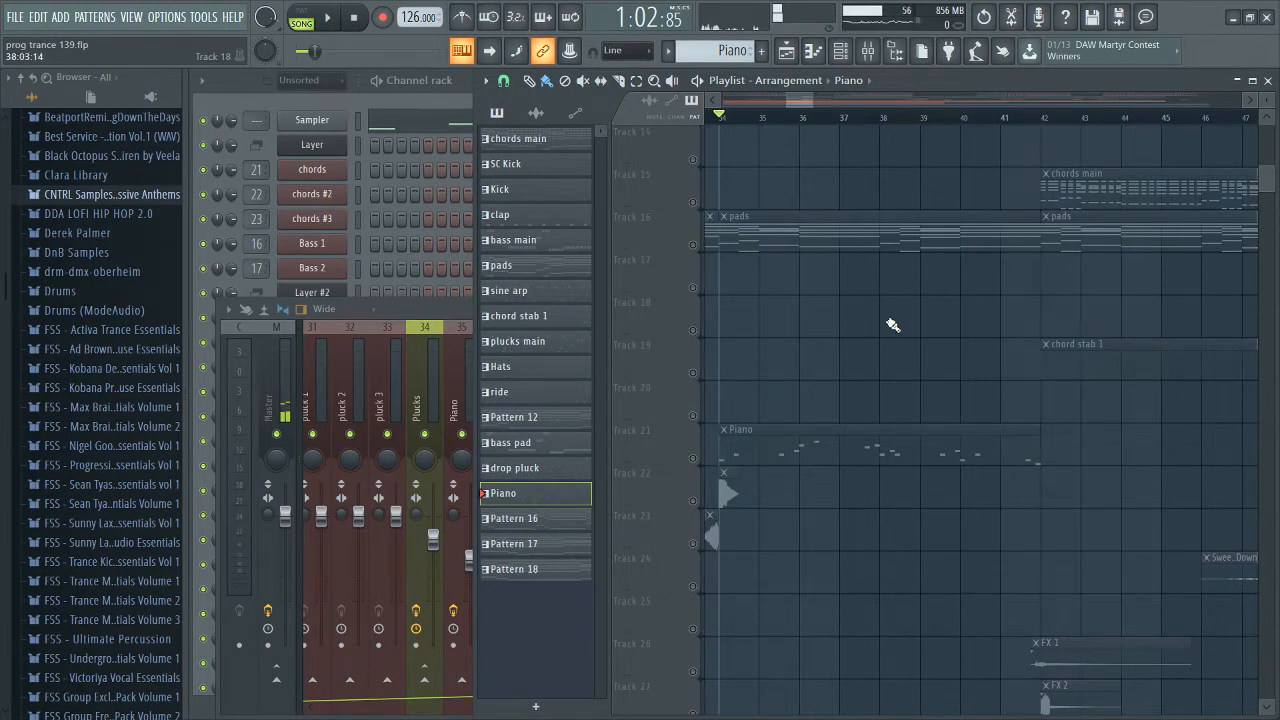
scroll(964, 409, "down", 4)
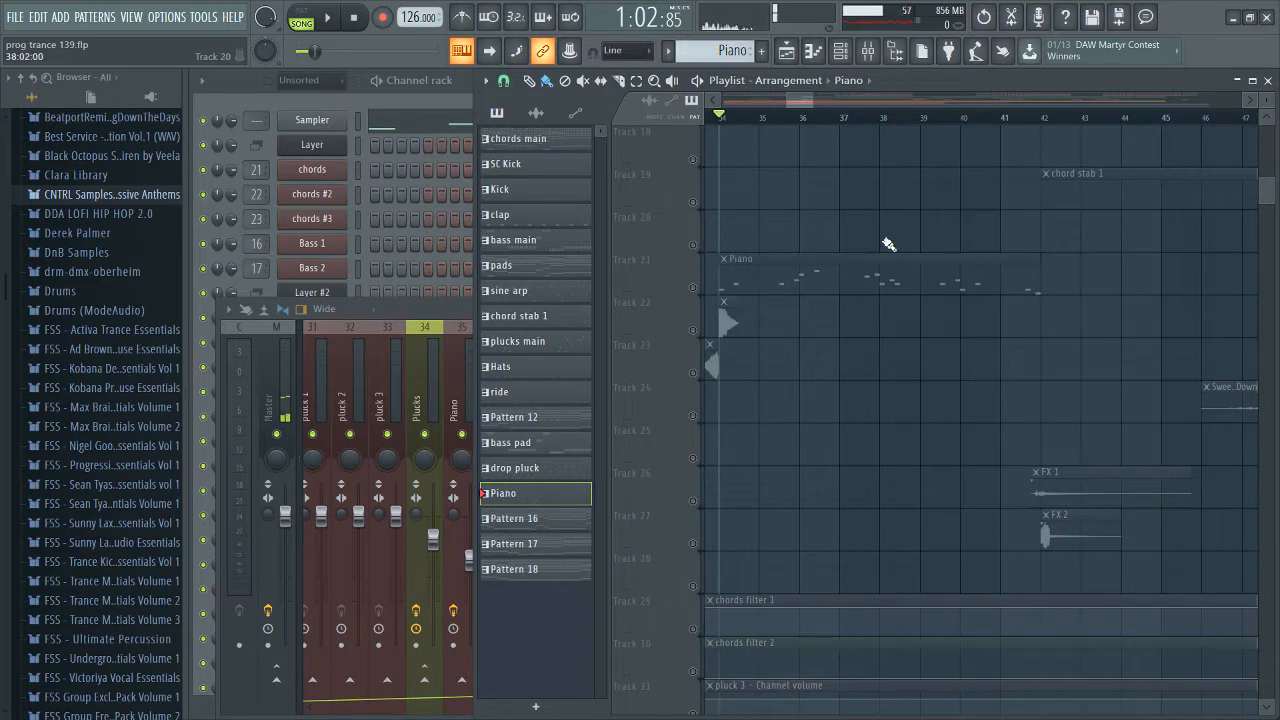
key("space")
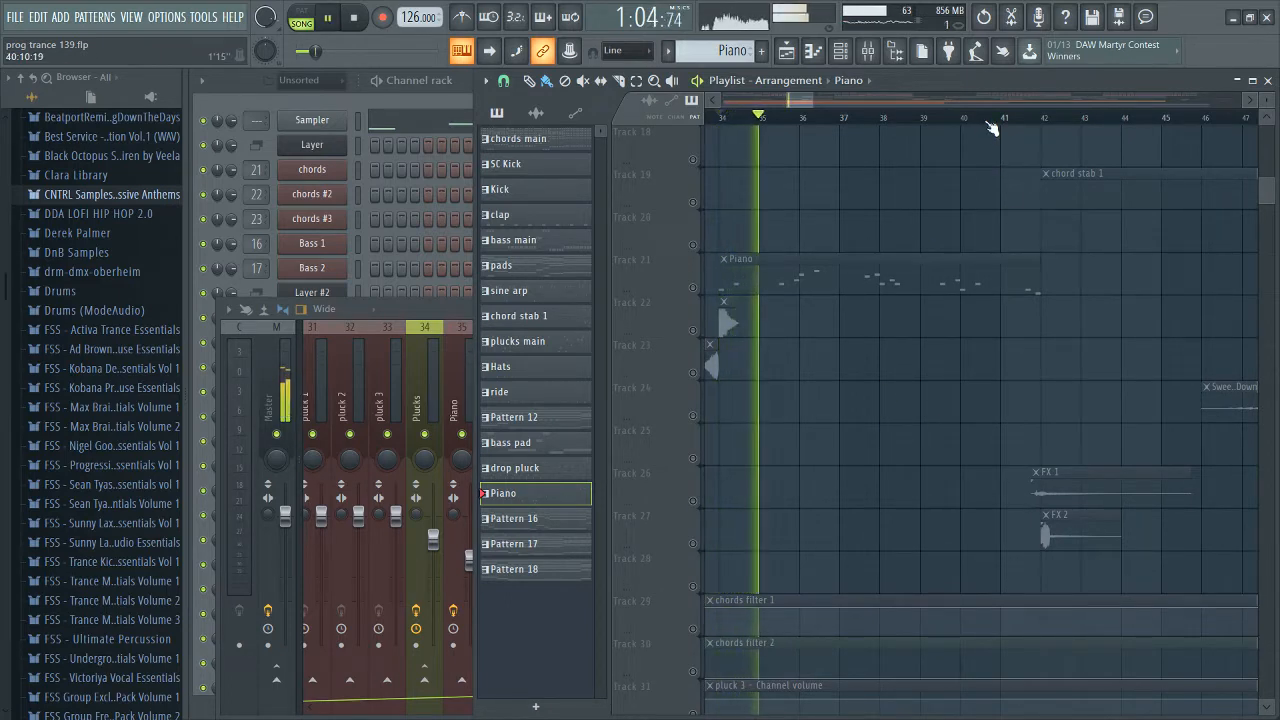
key("space")
Step: Place the playhead at bar 41 and view the FX 1 clip's sample settings, closing them again
left_click(997, 125)
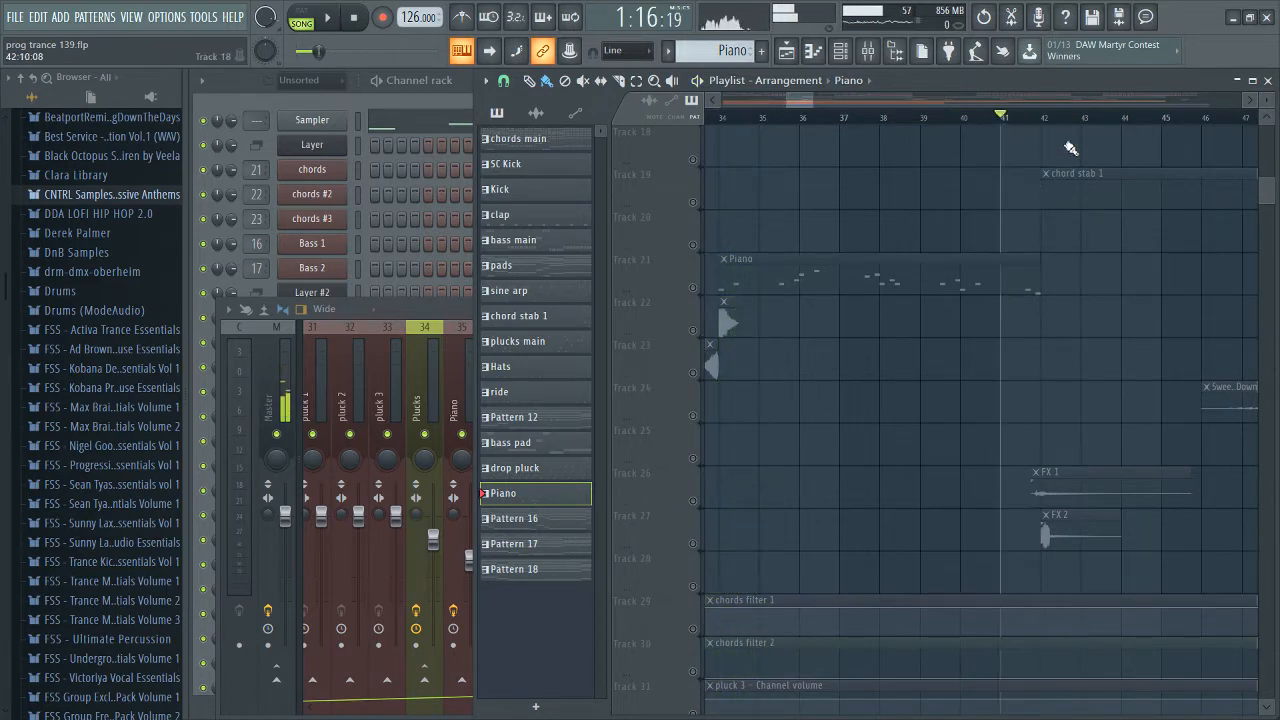
scroll(1071, 150, "up", 5)
scroll(1089, 217, "down", 5)
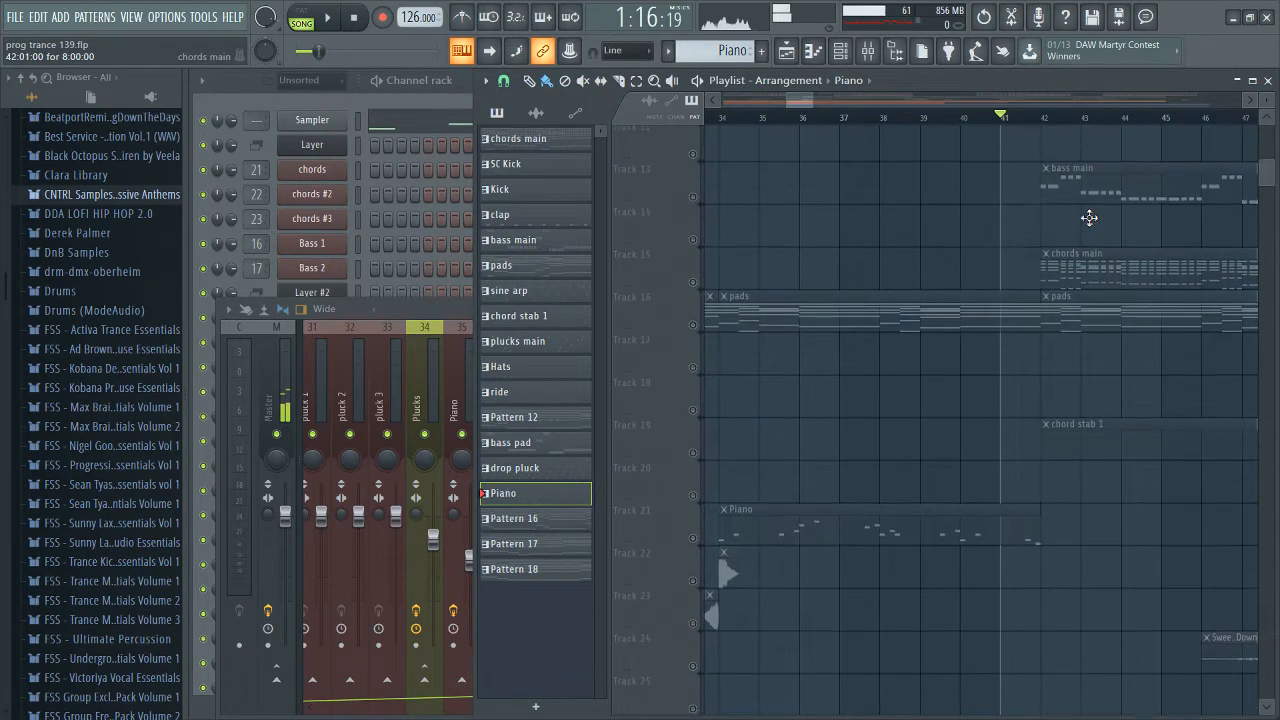
scroll(1135, 548, "up", 4)
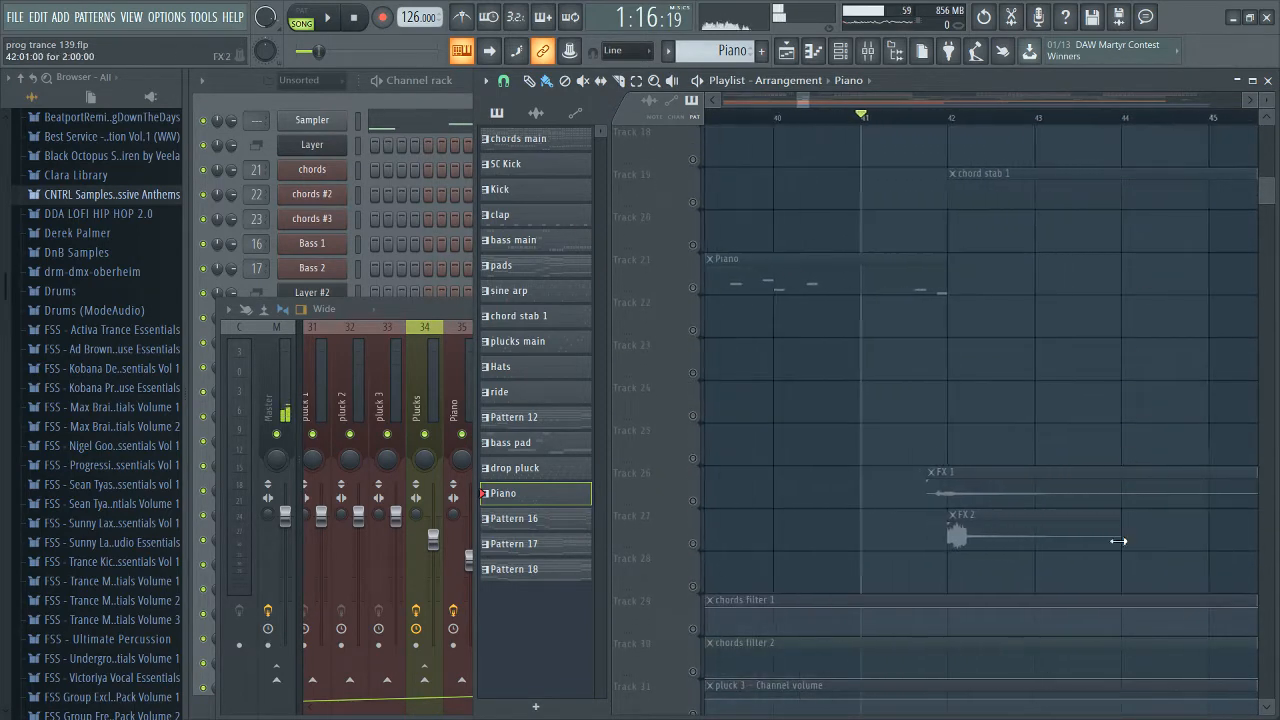
scroll(991, 506, "down", 5)
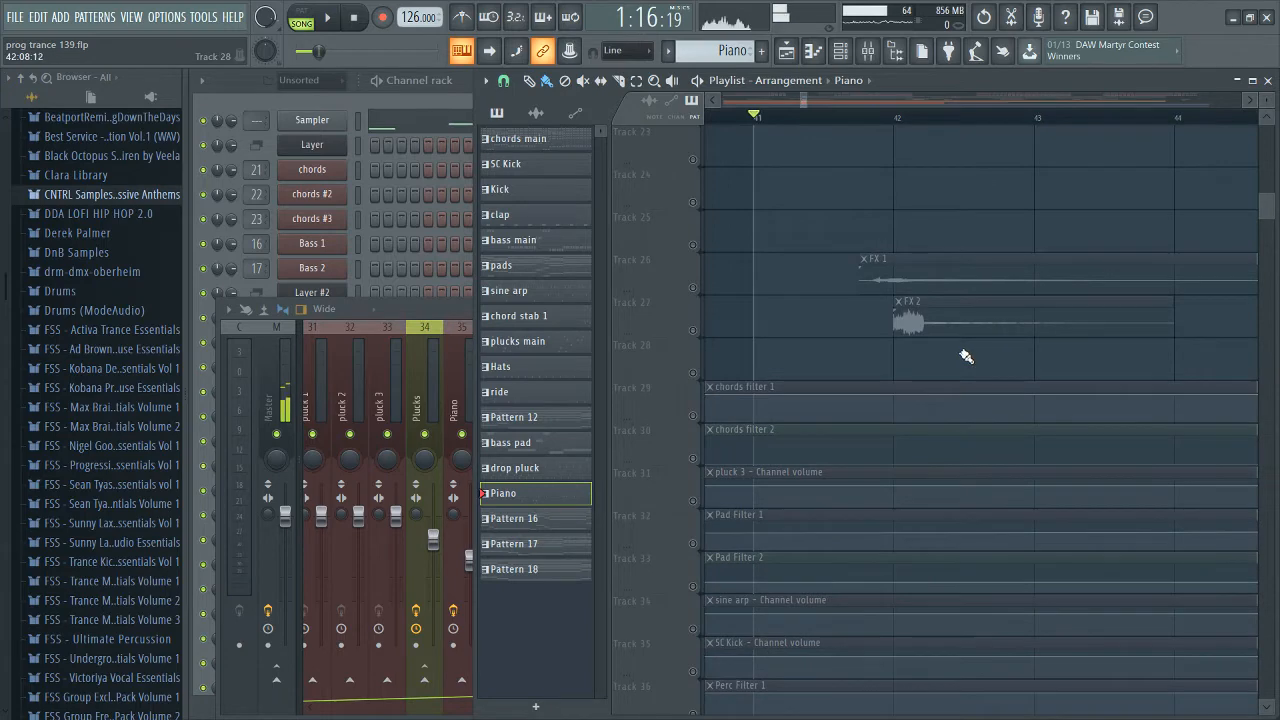
double_click(950, 289)
left_click_drag(450, 163, 658, 257)
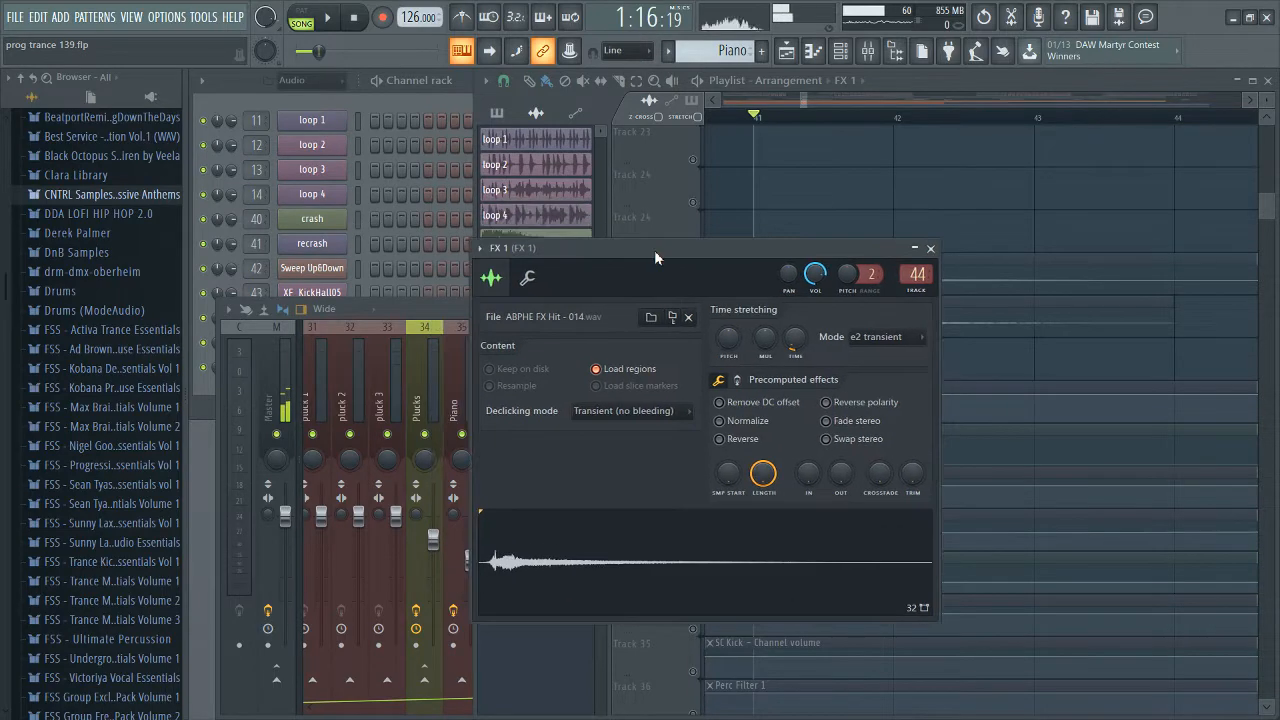
mouse_move(750, 247)
left_mouse_down()
mouse_move(743, 356)
mouse_move(762, 275)
mouse_move(697, 320)
mouse_move(739, 311)
mouse_move(763, 243)
left_mouse_up()
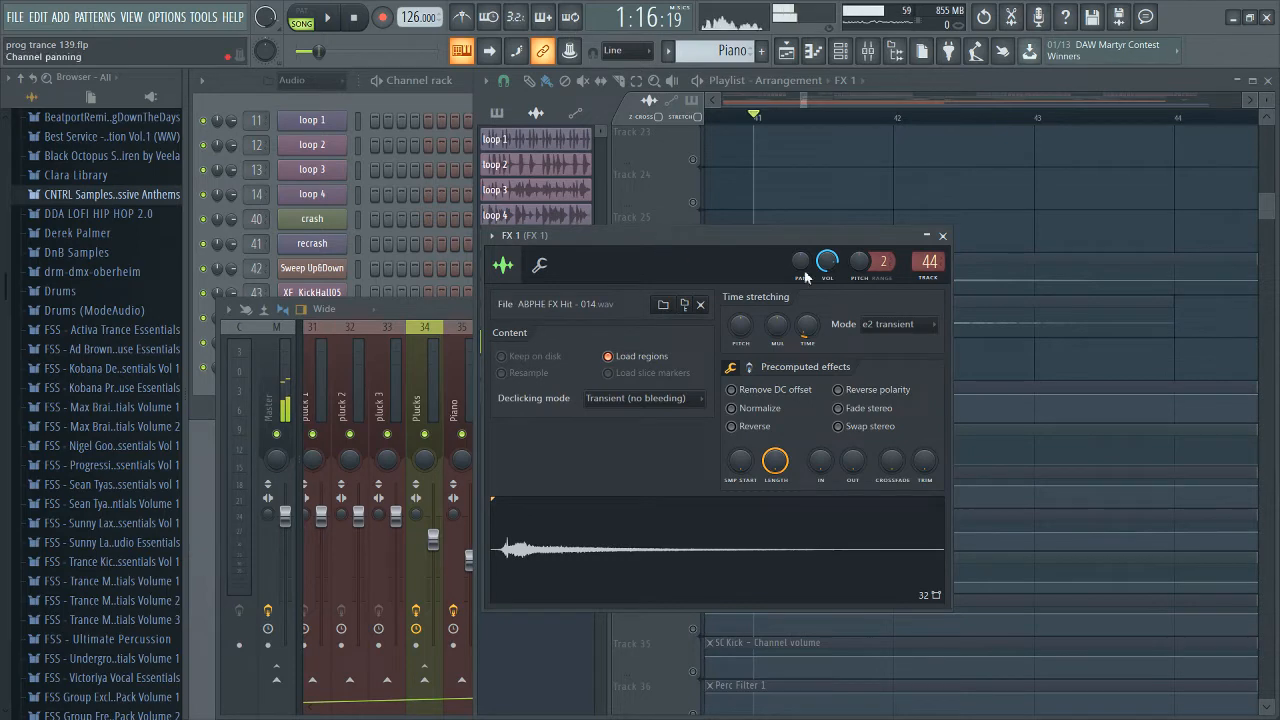
left_click(945, 239)
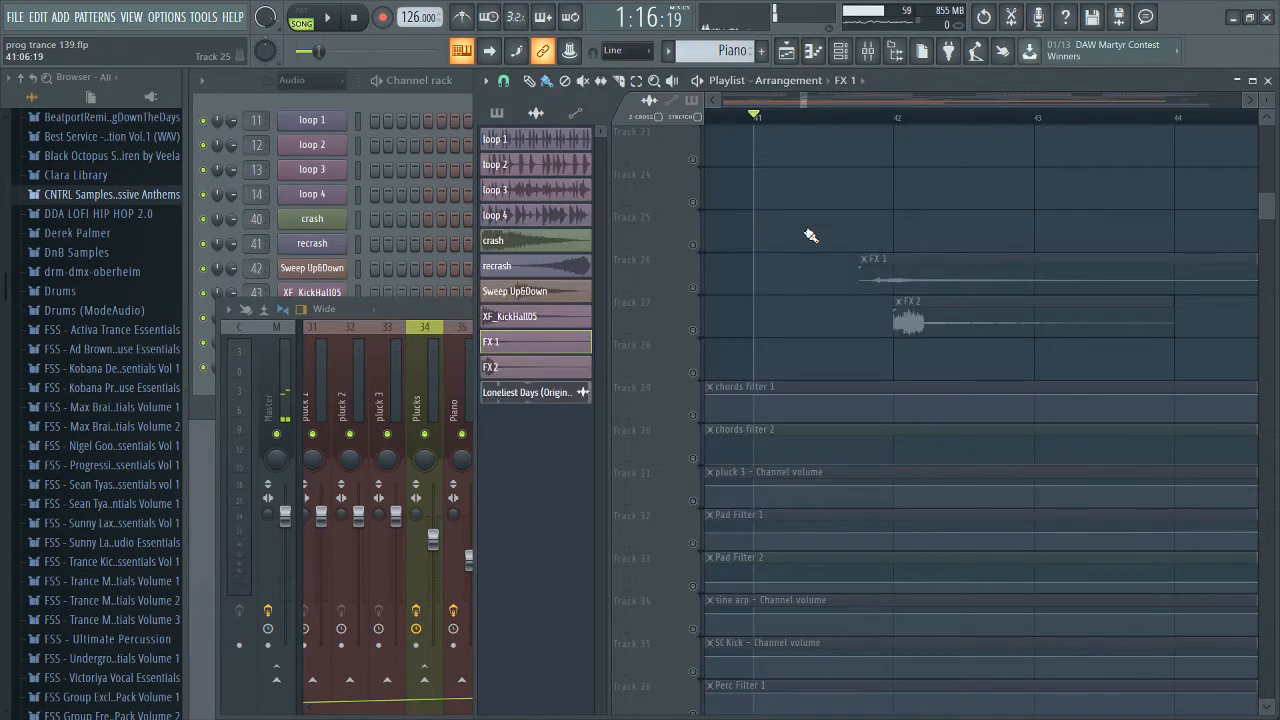
Step: View the FX 2 clip's sample settings on Track 27 and close them
left_click(934, 329)
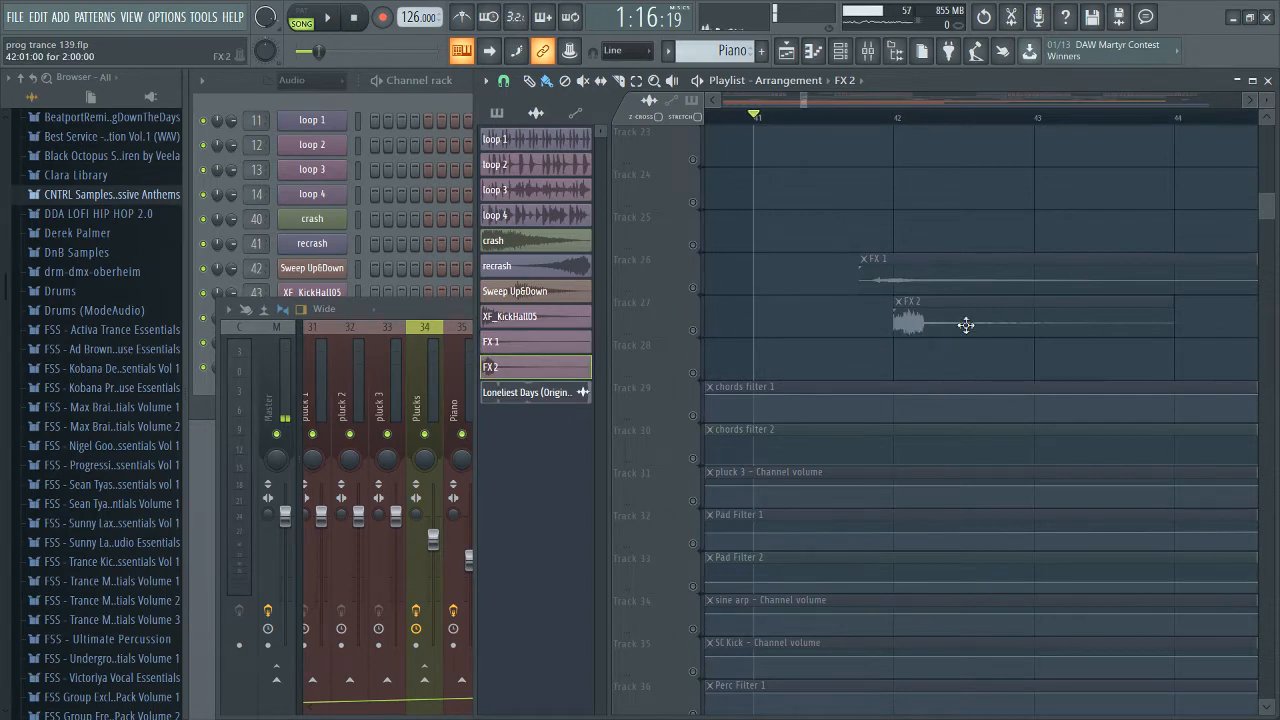
double_click(966, 325)
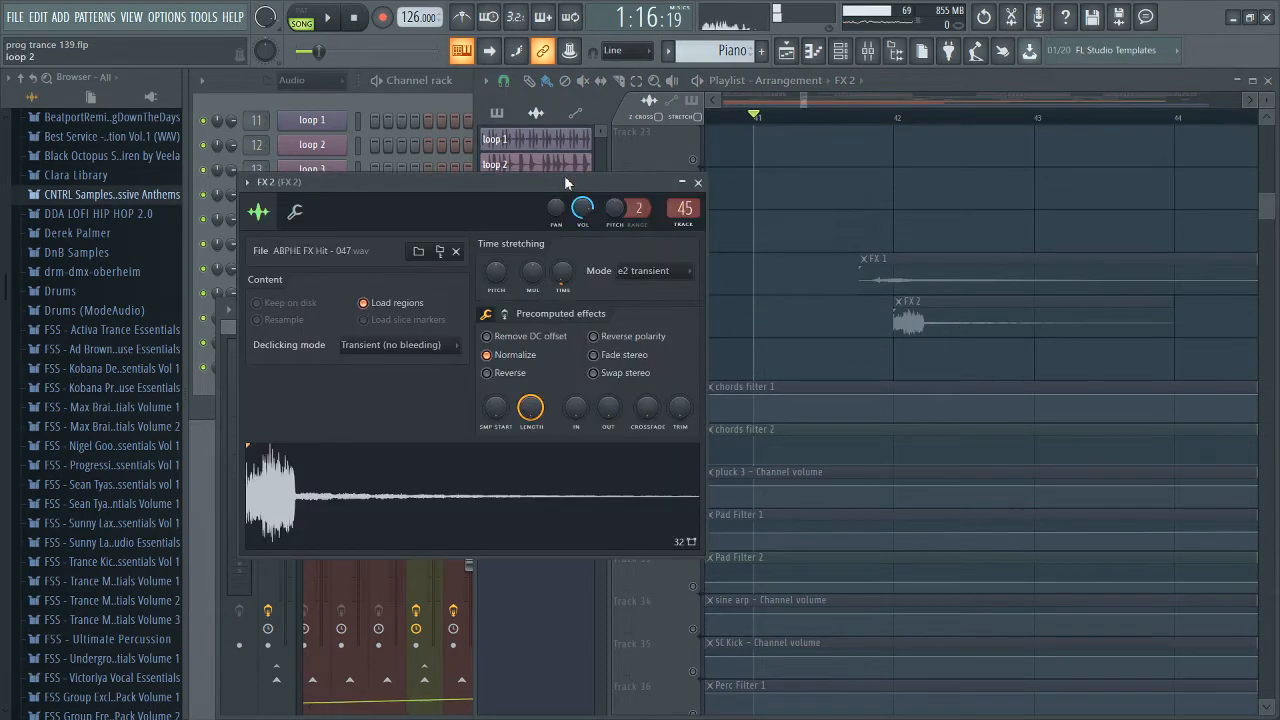
left_click(698, 182)
Step: Enable Track 27 and Track 26 together and play FX 1 and FX 2 from bar 41
left_click(693, 330)
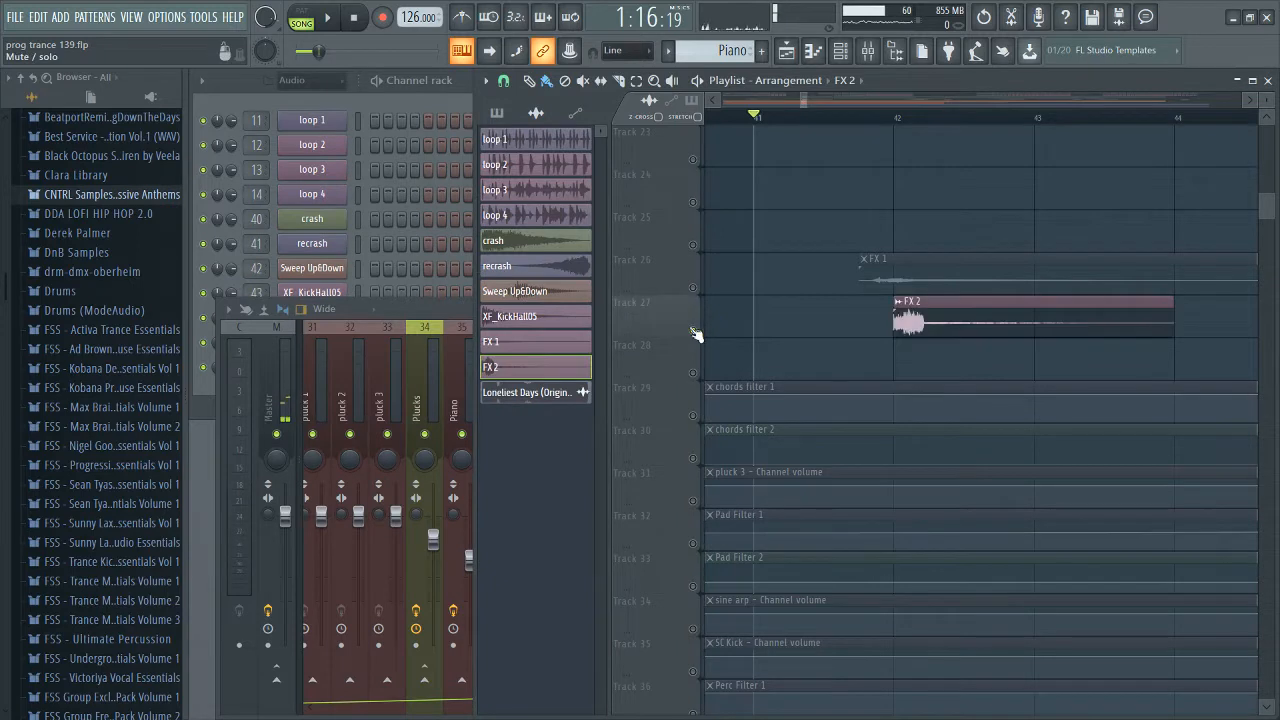
left_click(693, 288)
key("space")
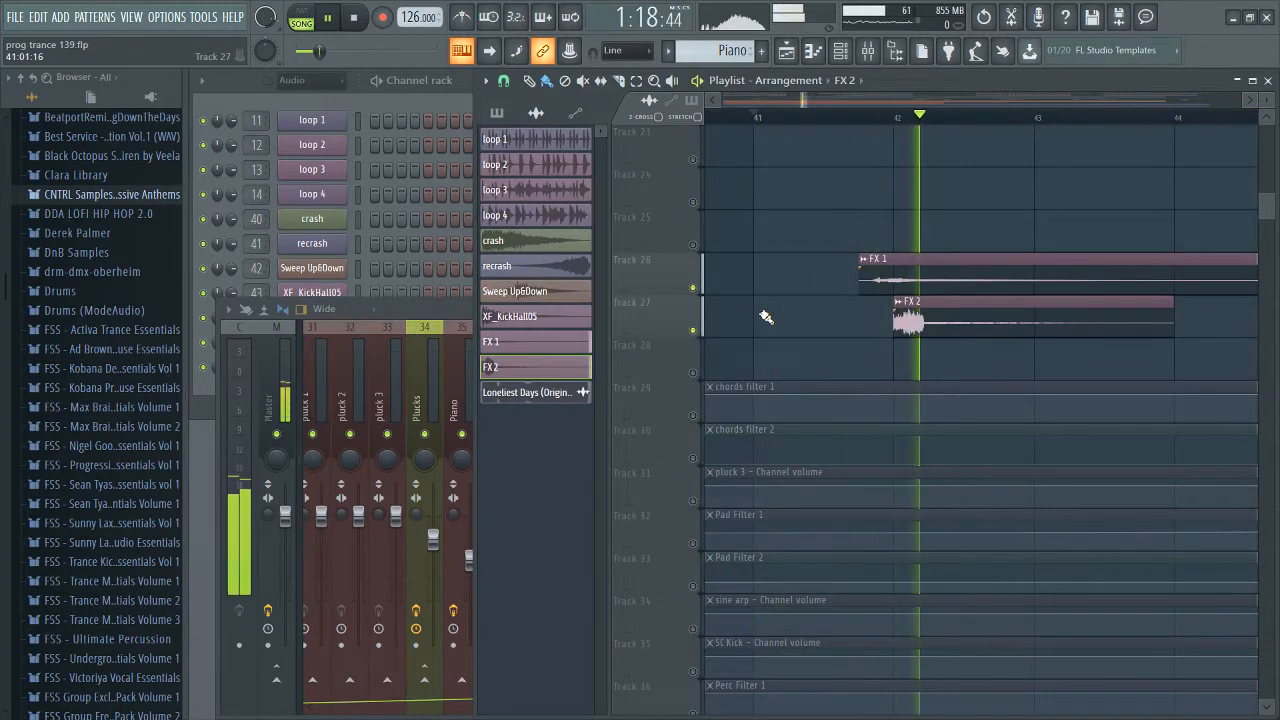
key("space")
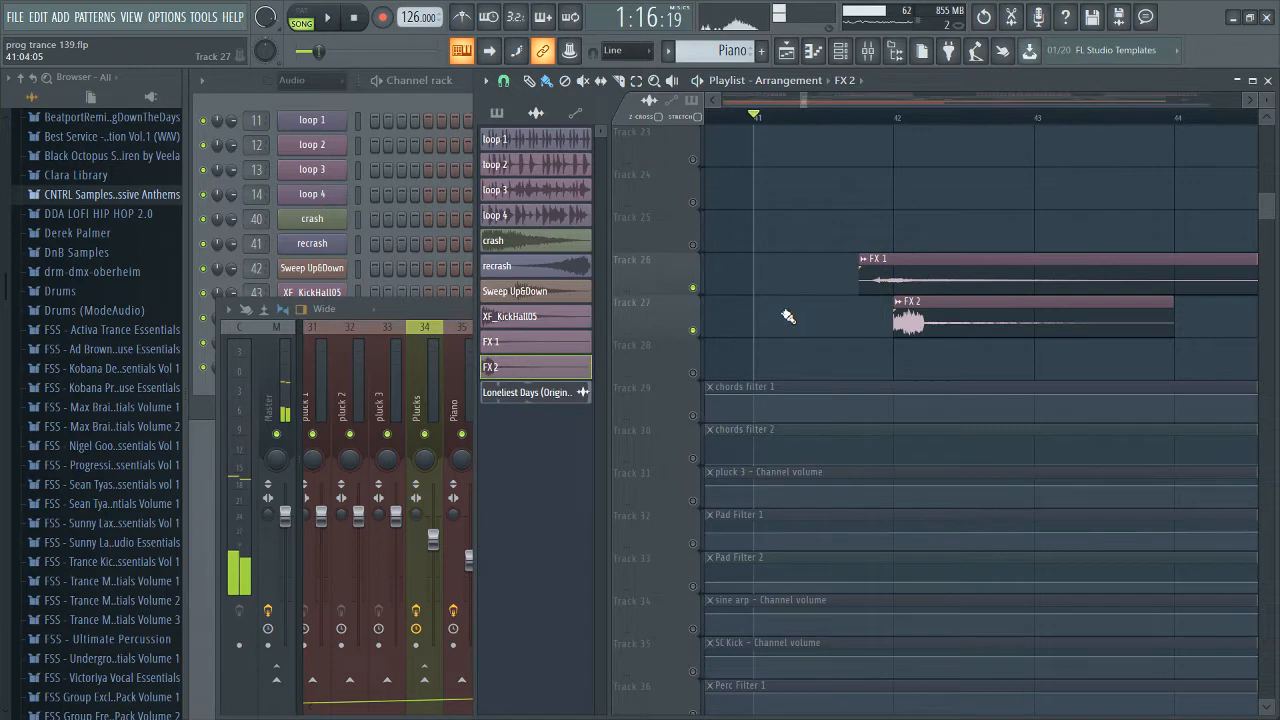
Step: Turn all playlist tracks back on and examine where FX 1 and FX 2 recur around bar 114
right_click(694, 331)
scroll(810, 321, "down", 10)
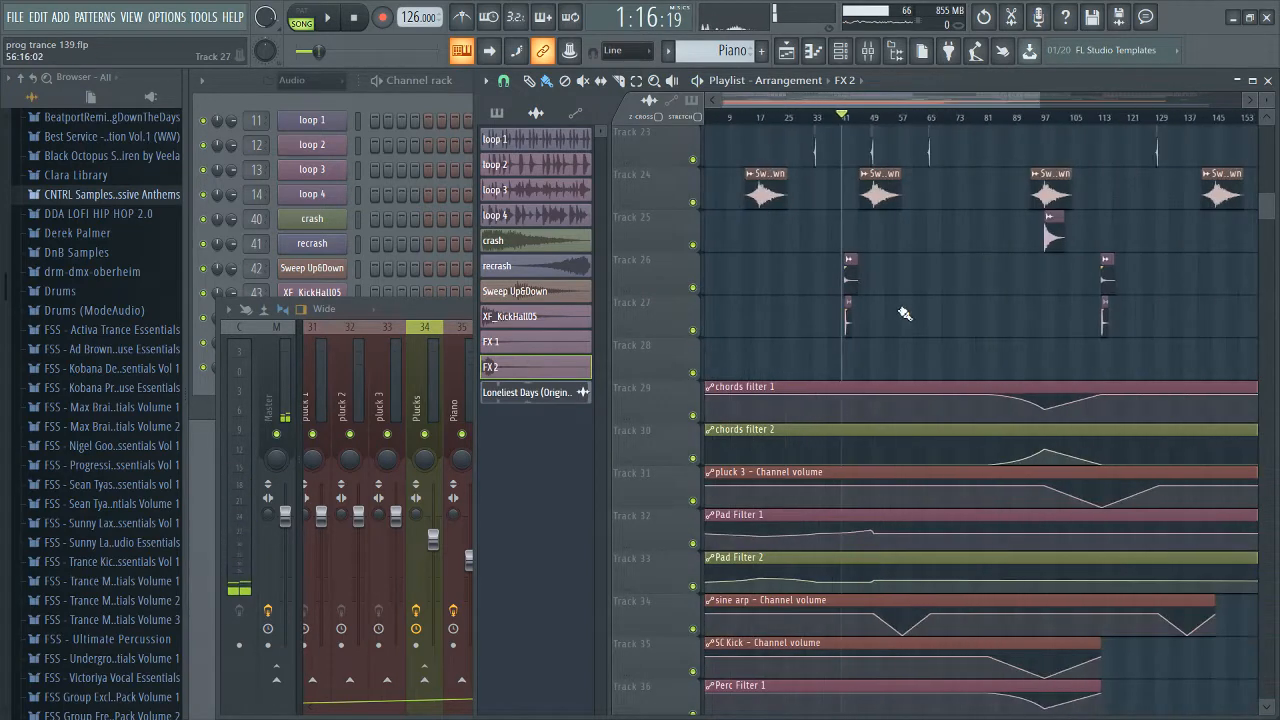
scroll(935, 300, "down", 5)
scroll(1085, 298, "up", 5)
scroll(1050, 320, "up", 4, "ctrl")
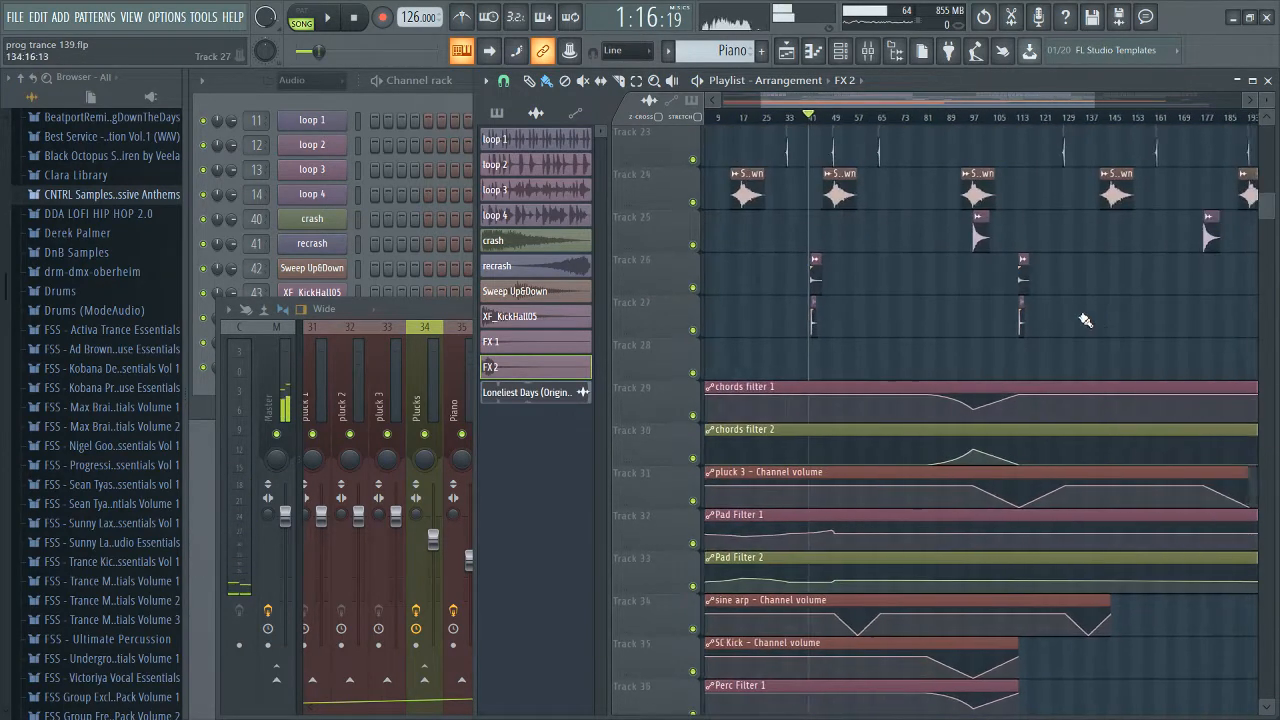
scroll(1000, 325, "up", 4, "ctrl")
scroll(980, 334, "up", 7)
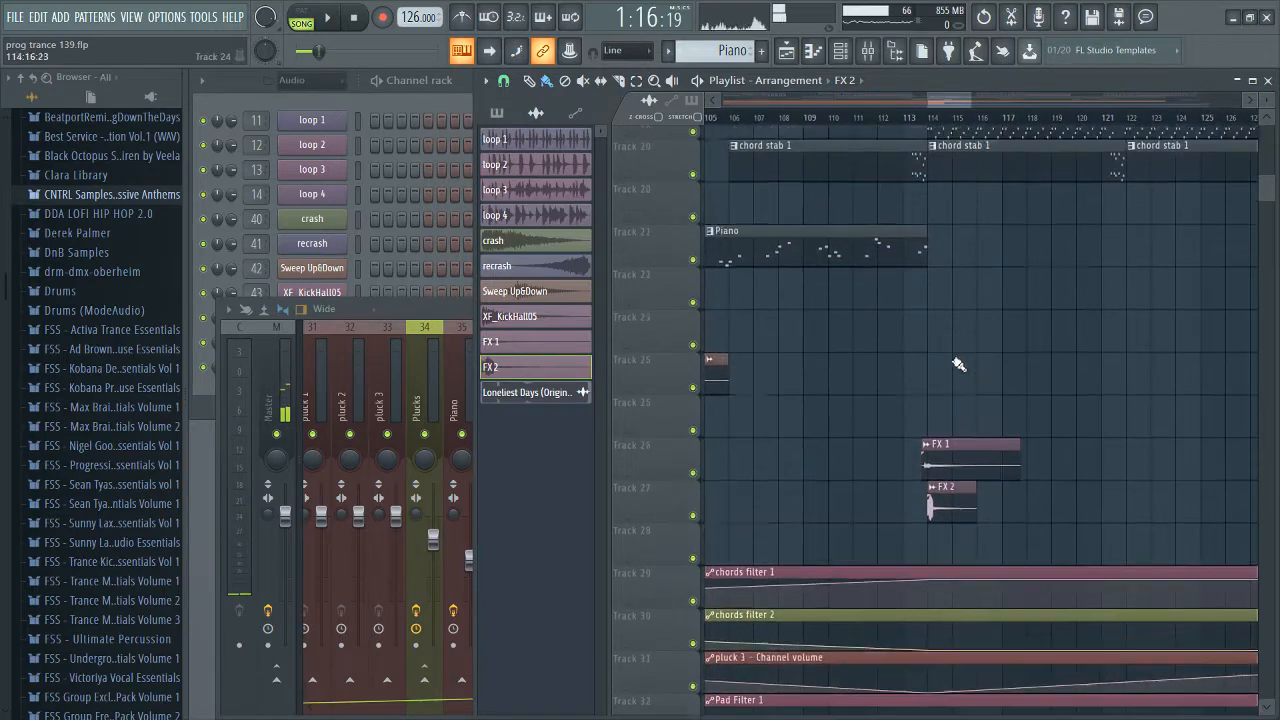
scroll(991, 263, "down", 8)
scroll(1031, 263, "down", 6, "ctrl")
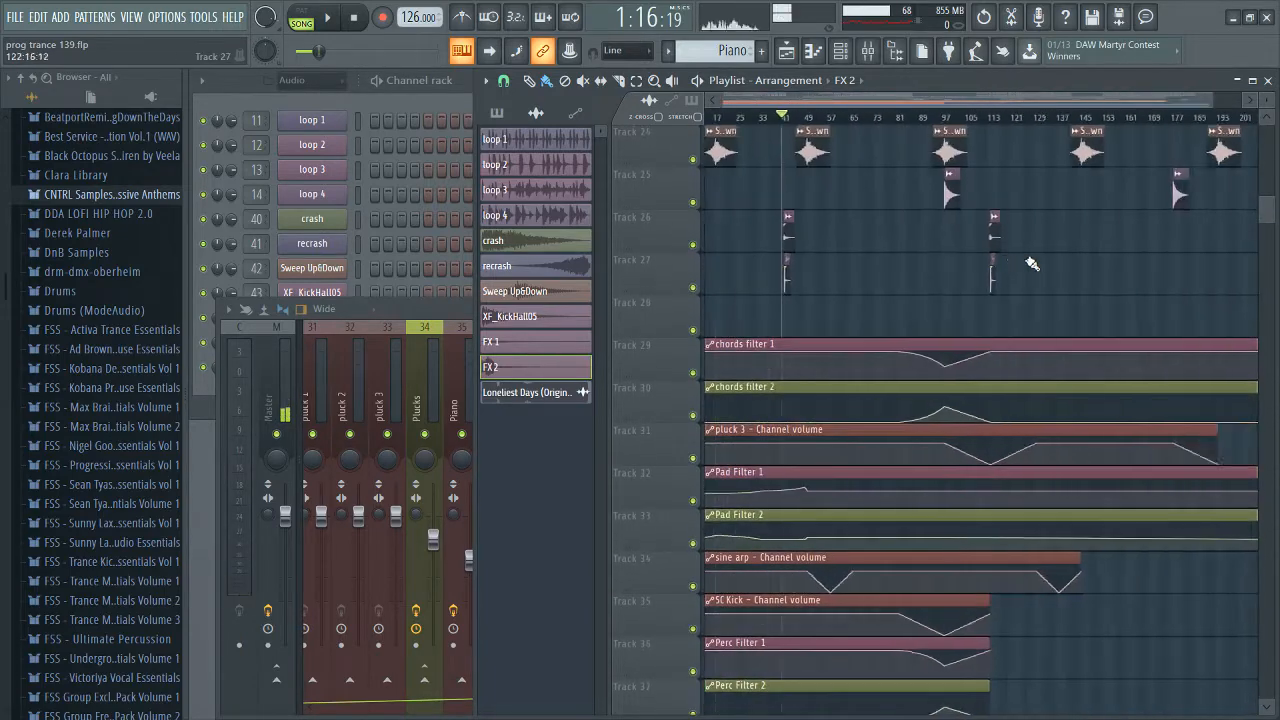
Step: Locate the XF_KickHall05 clip on Track 25 at bar 98 and make it the active clip
scroll(873, 255, "up", 2)
scroll(950, 308, "up", 7, "ctrl")
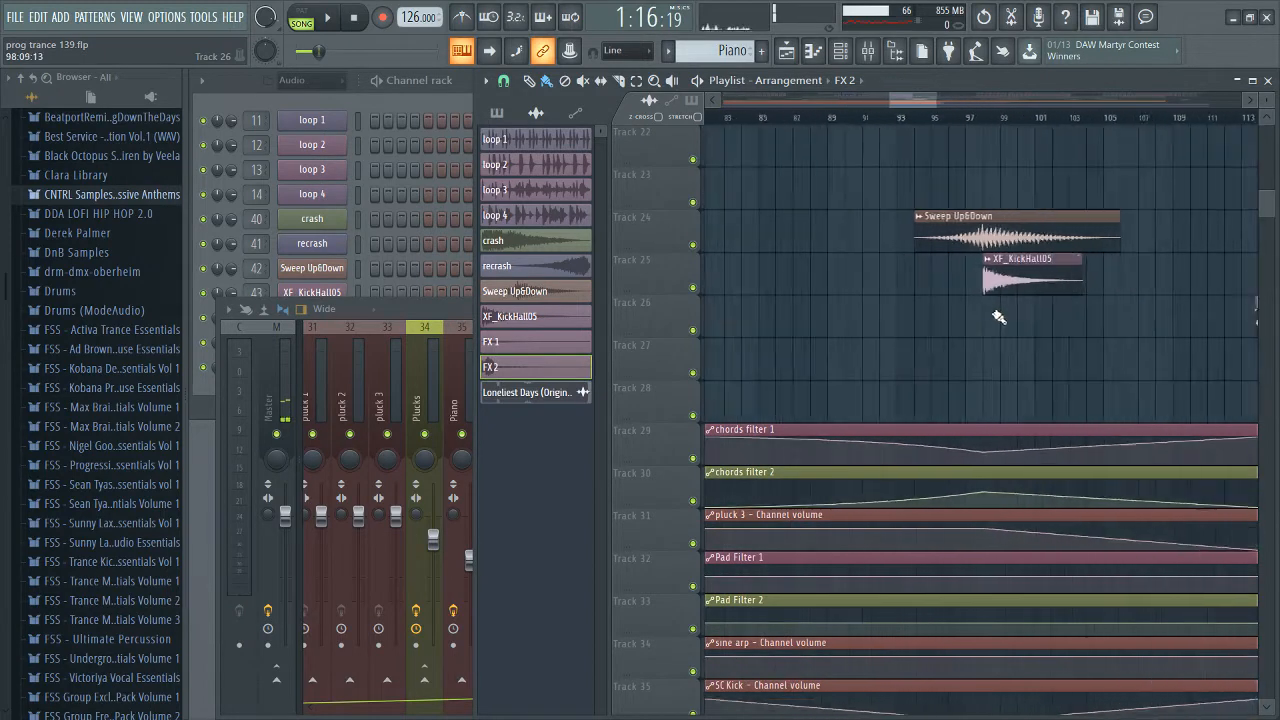
left_click(1043, 272)
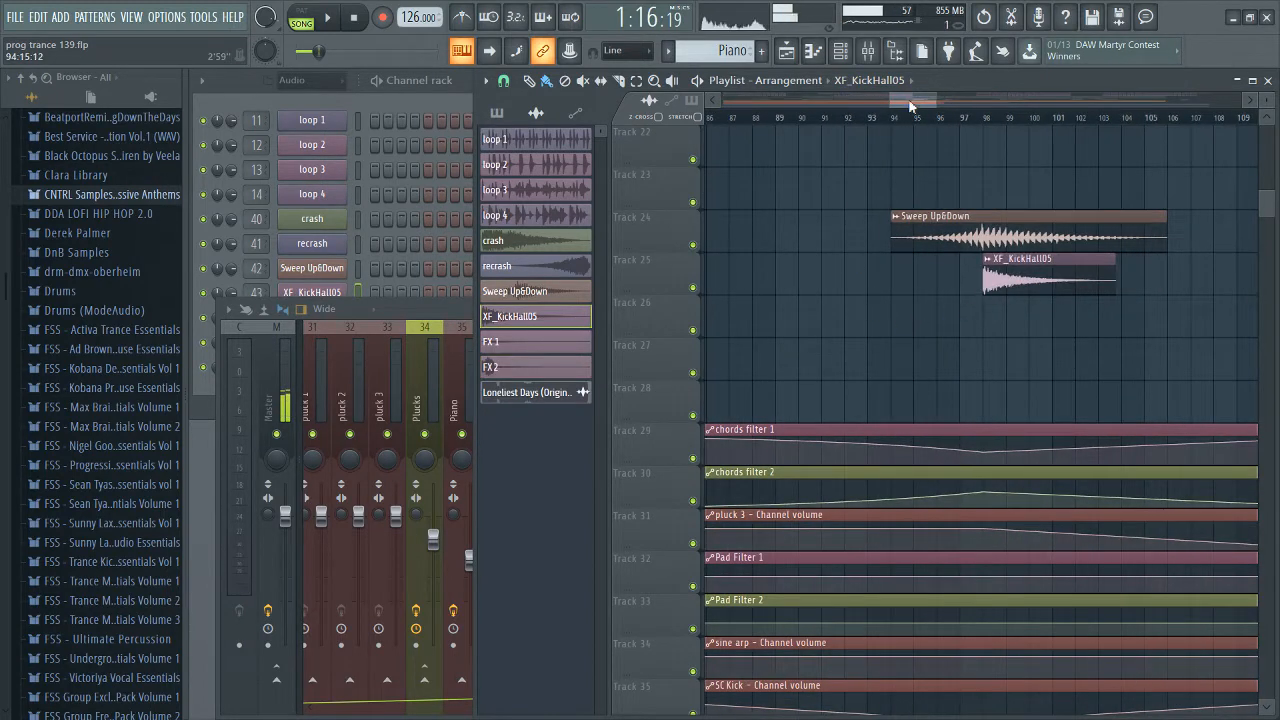
Step: Examine where the crash, recrash, sweep, impact and FX clips on Tracks 22 to 27 fall across the arrangement
left_click_drag(912, 104, 960, 116)
scroll(991, 251, "up", 4)
scroll(943, 366, "down", 6, "ctrl")
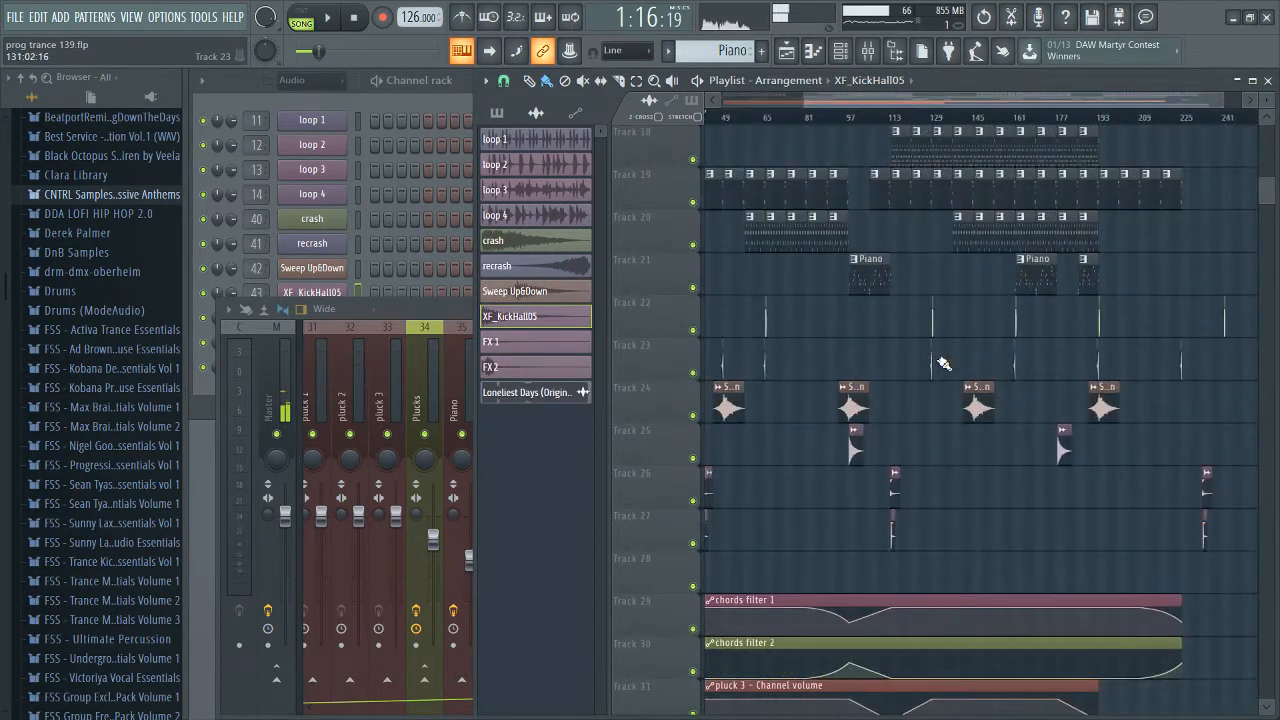
scroll(1100, 366, "down", 2, "ctrl")
scroll(1080, 357, "down", 3)
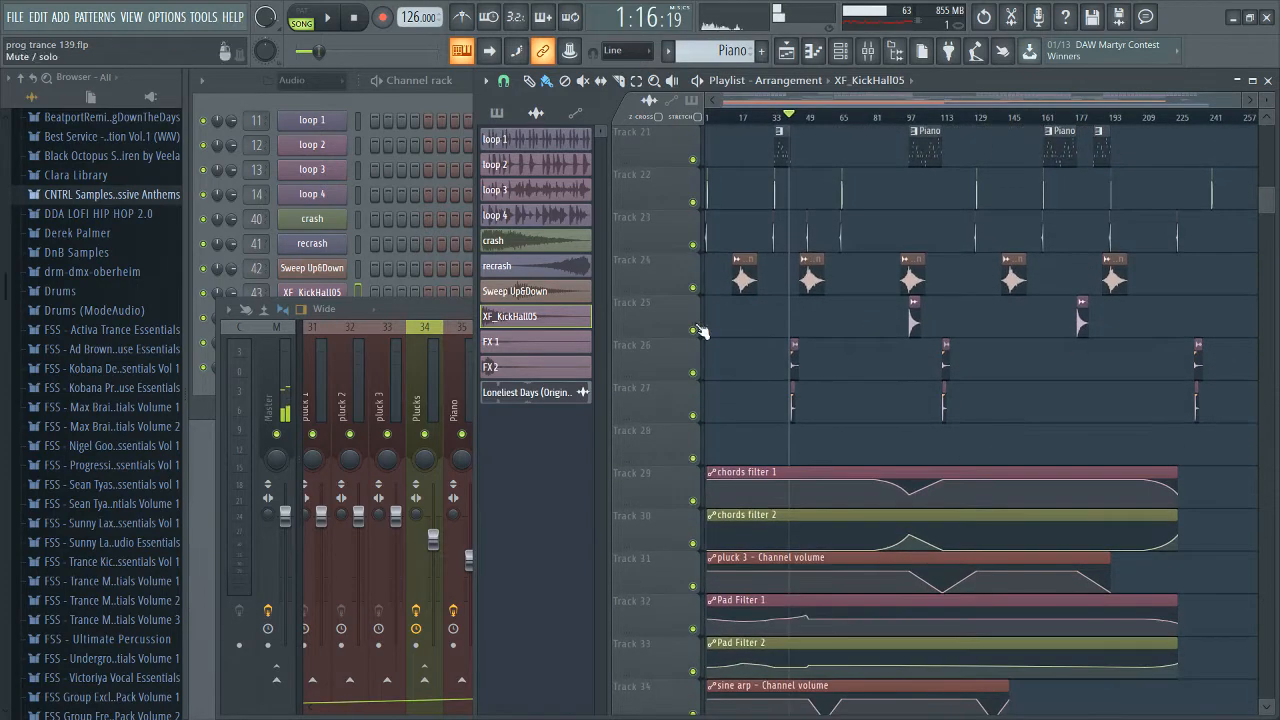
scroll(709, 290, "up", 3, "ctrl")
left_click_drag(747, 118, 608, 112)
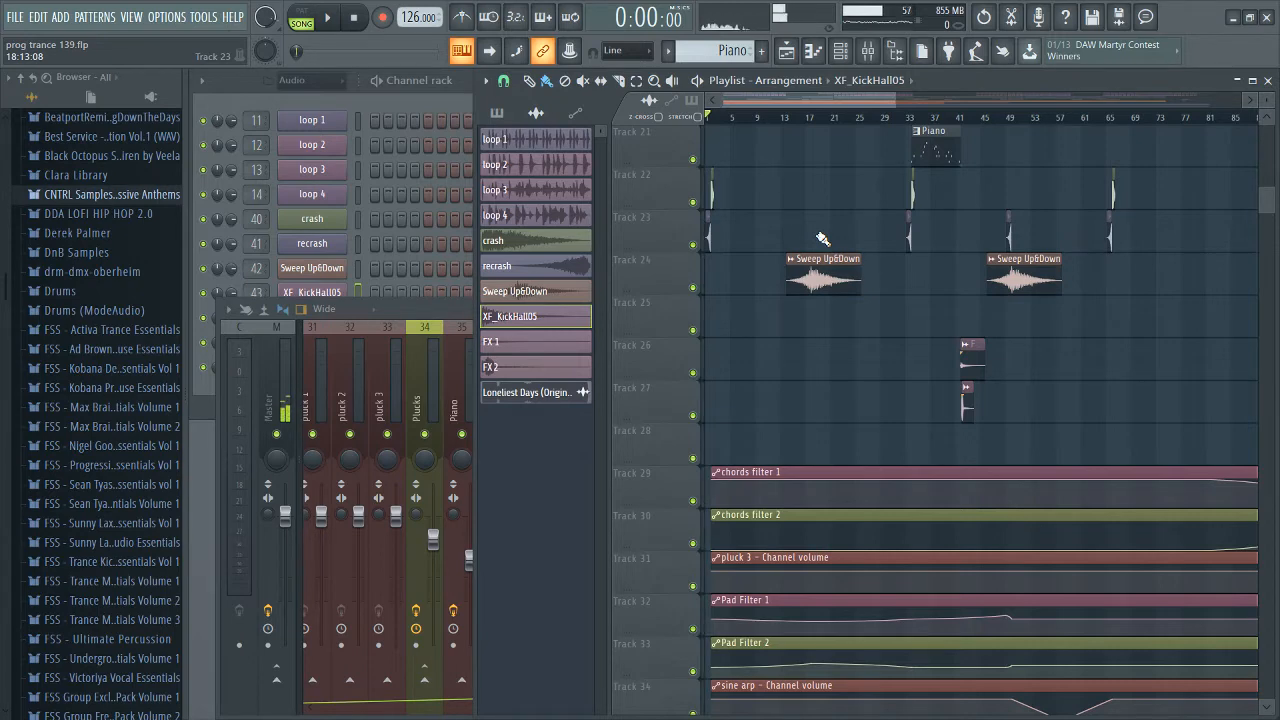
scroll(890, 295, "down", 2, "ctrl")
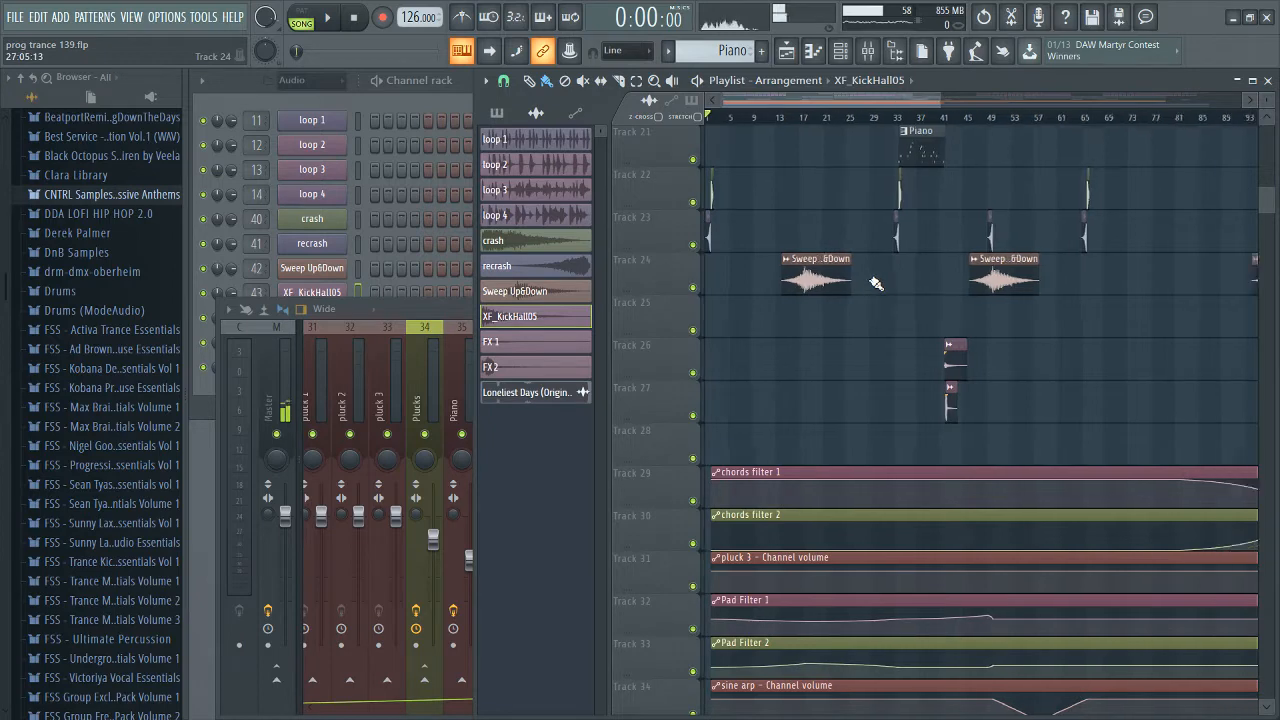
scroll(950, 348, "up", 2)
scroll(1000, 350, "down", 4)
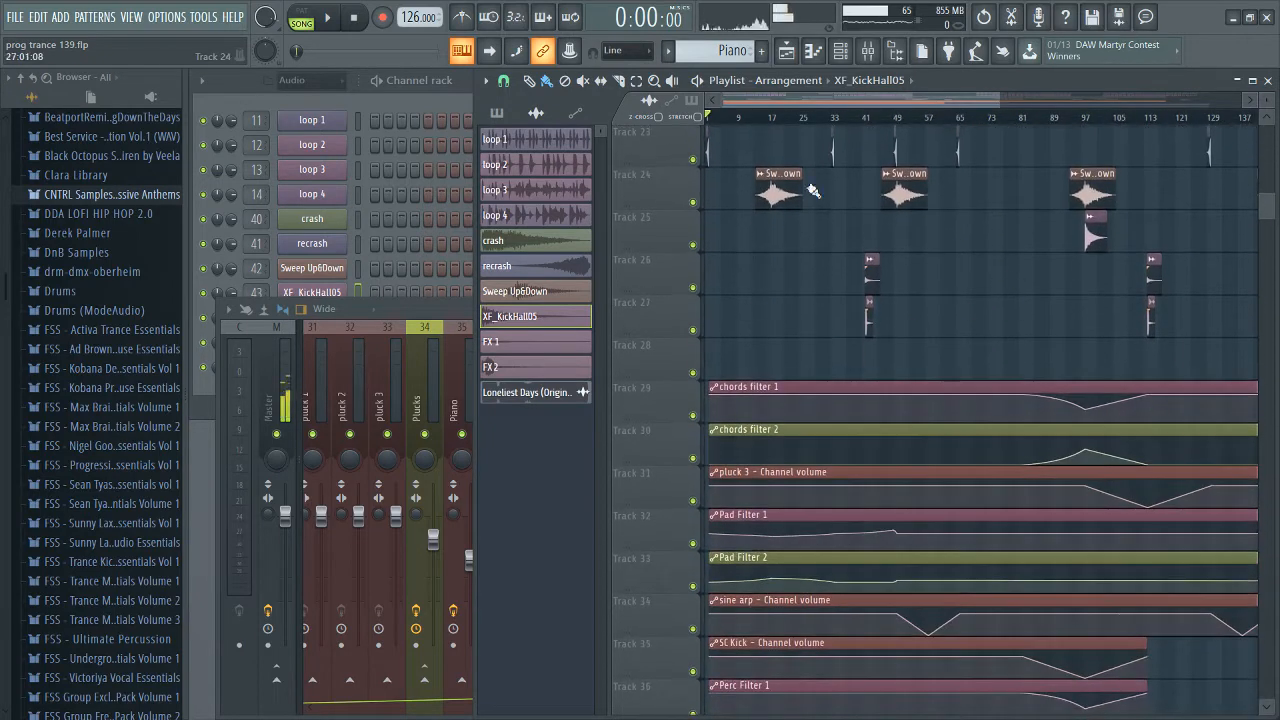
scroll(813, 205, "up", 2)
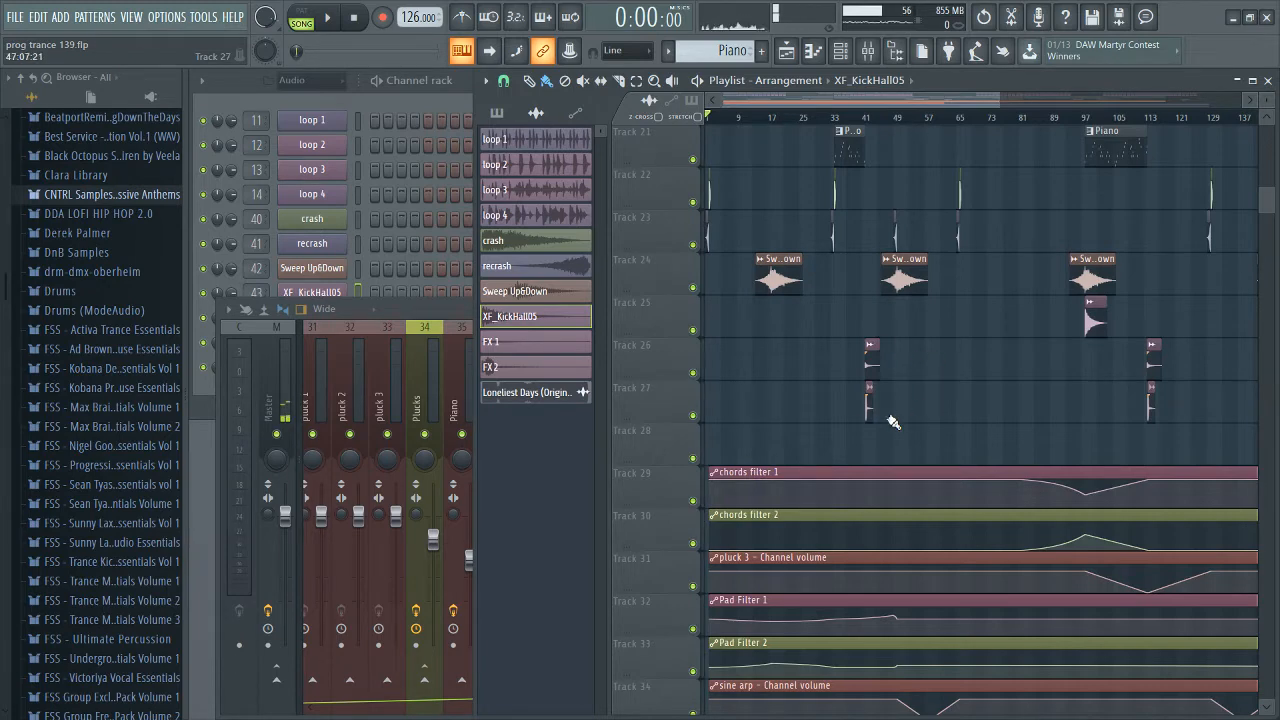
Step: Examine the filter, volume and mix level automation clips from Track 29 down to Track 41
scroll(800, 392, "down", 2, "ctrl")
scroll(851, 346, "down", 5)
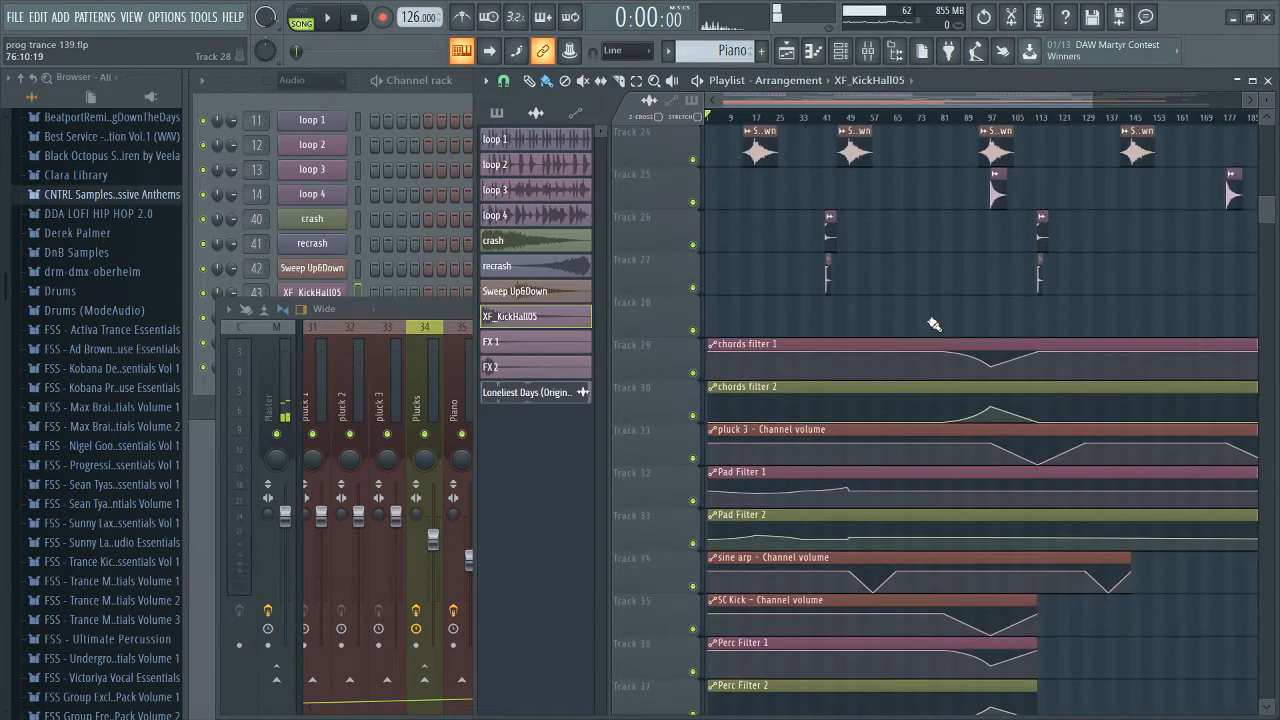
scroll(930, 314, "down", 2)
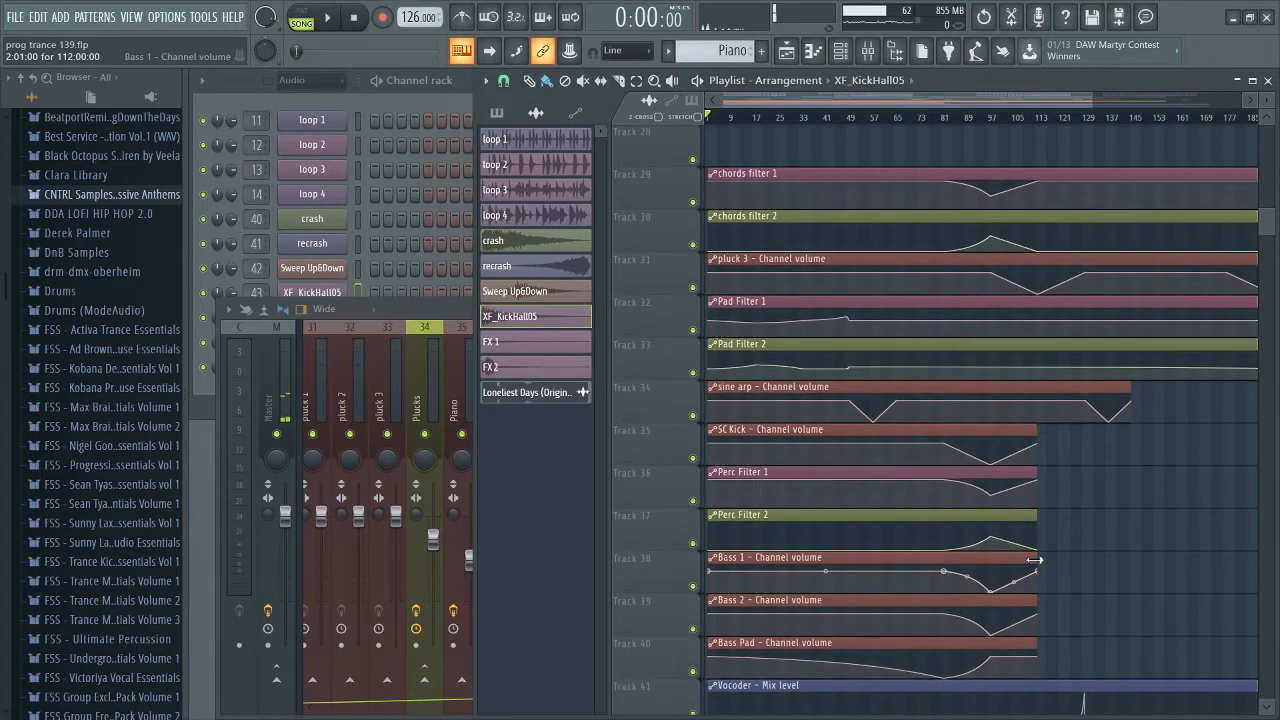
scroll(880, 434, "up", 4, "ctrl")
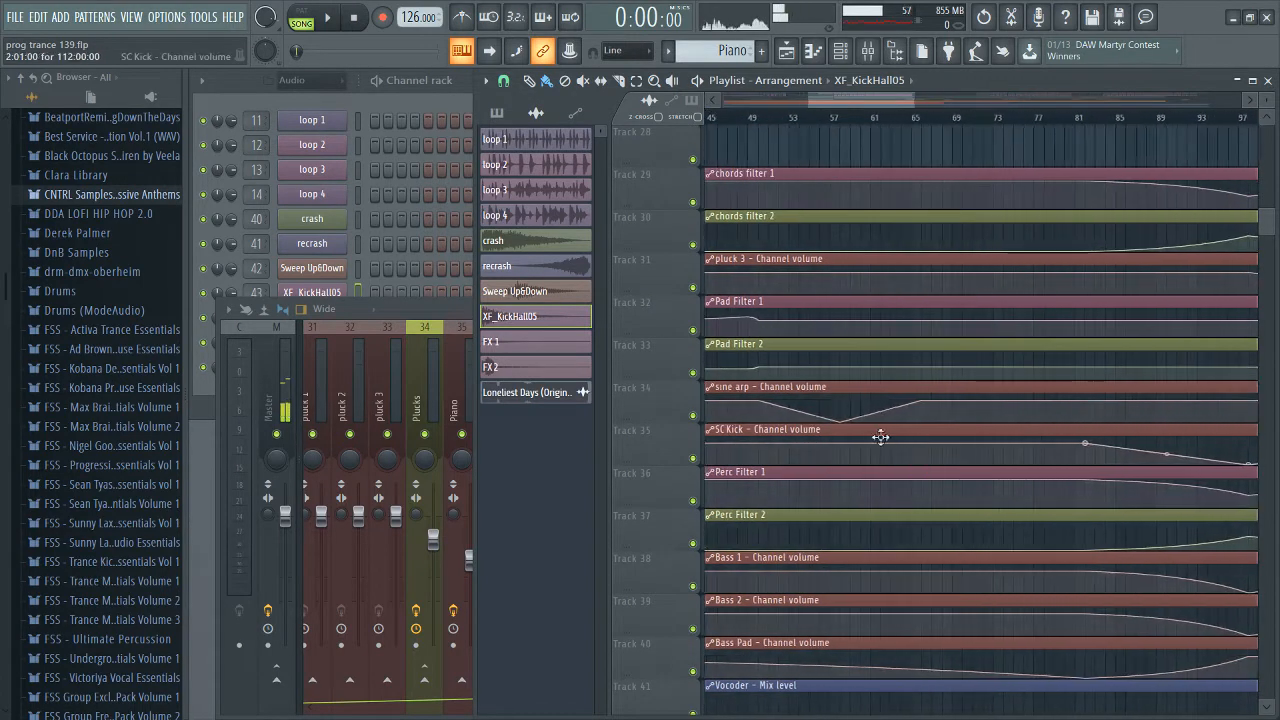
Step: Solo the Loneliest Days (Original Mix) clip on Track 50 and play it from bar 58
scroll(840, 418, "up", 9)
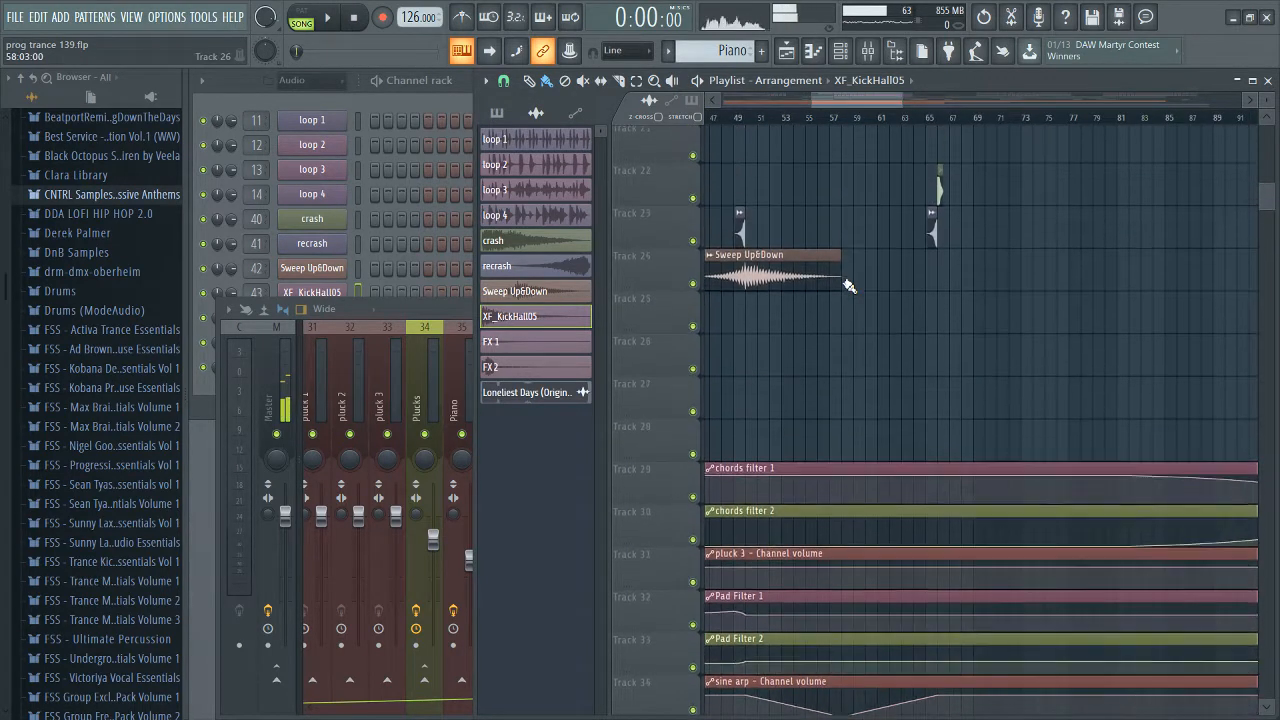
scroll(850, 287, "up", 1)
scroll(848, 260, "up", 2, "ctrl")
scroll(848, 240, "up", 2)
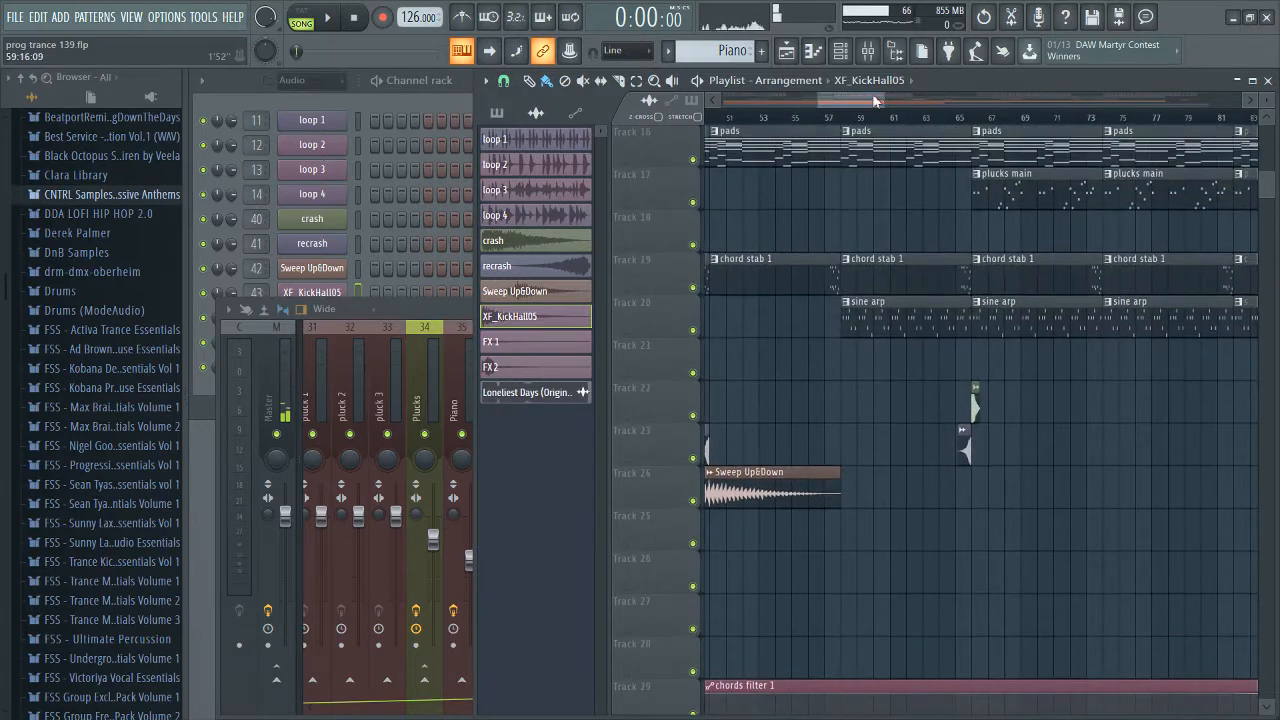
left_click(843, 118)
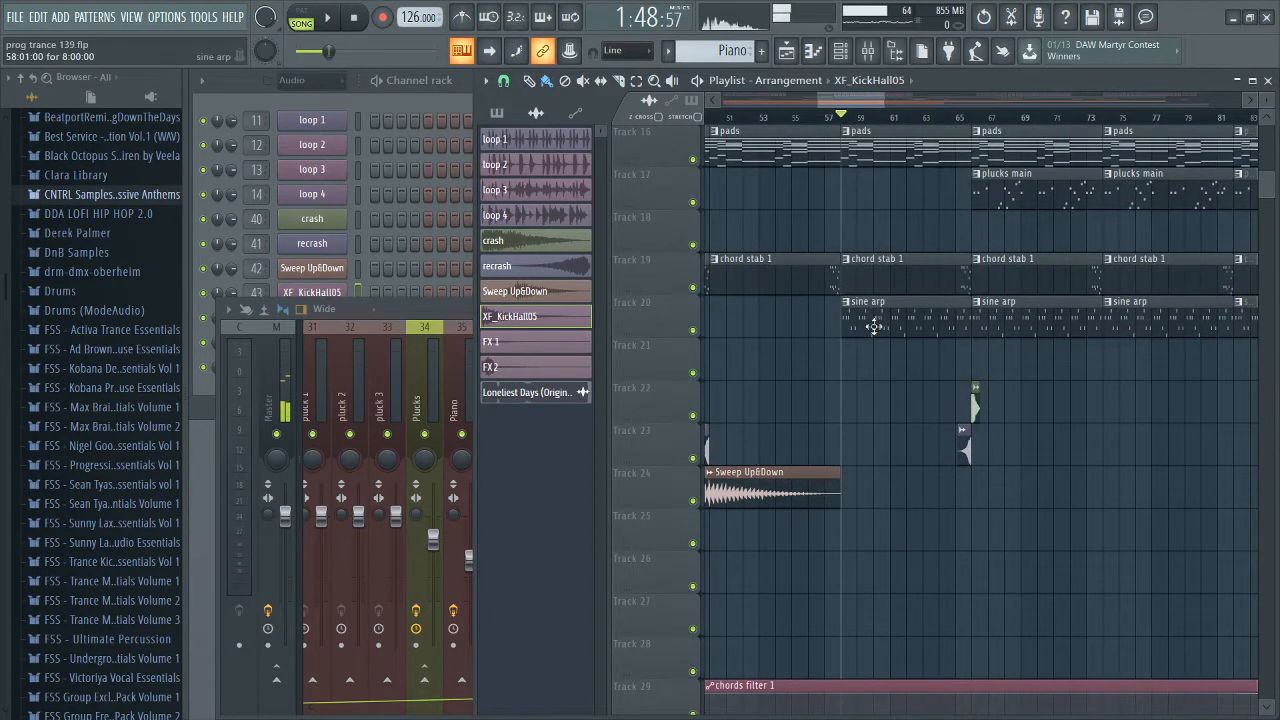
scroll(880, 330, "down", 6)
scroll(895, 440, "down", 16)
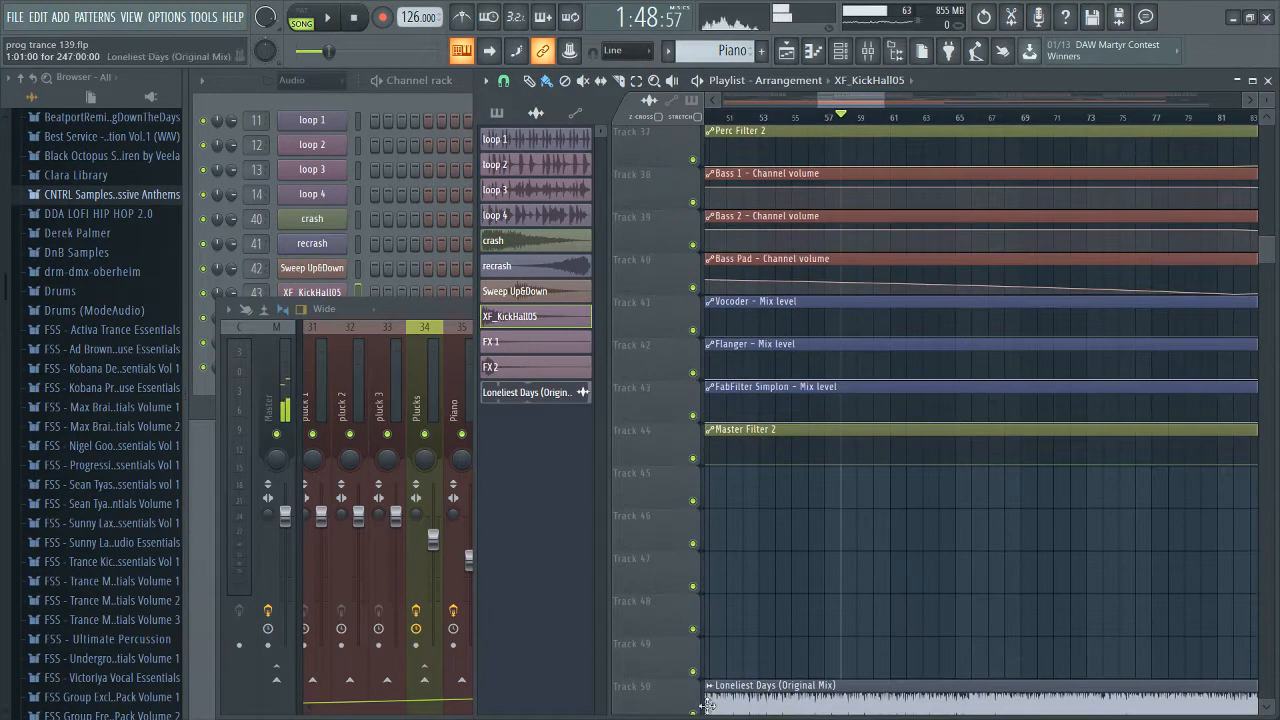
right_click(694, 673)
key("space")
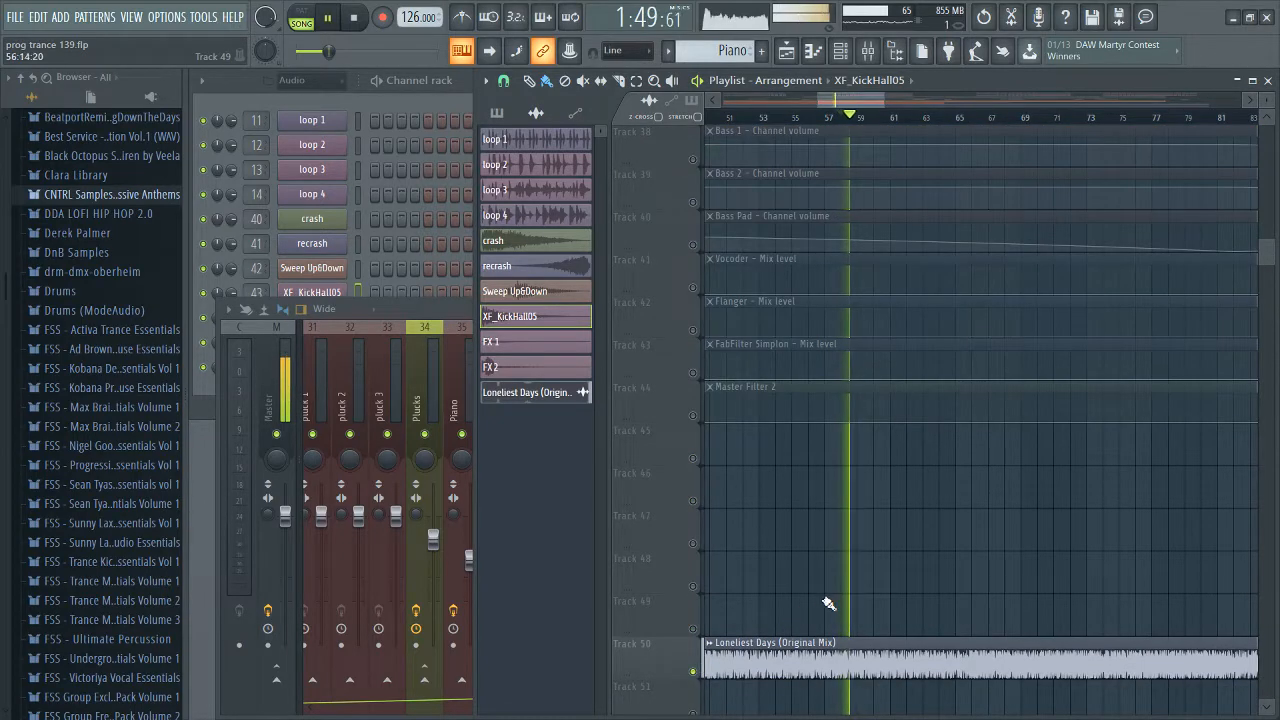
Step: Replay the soloed song from bar 58 while viewing the sine arp volume automation on Track 34
scroll(887, 593, "up", 1)
key("space")
scroll(853, 266, "up", 5)
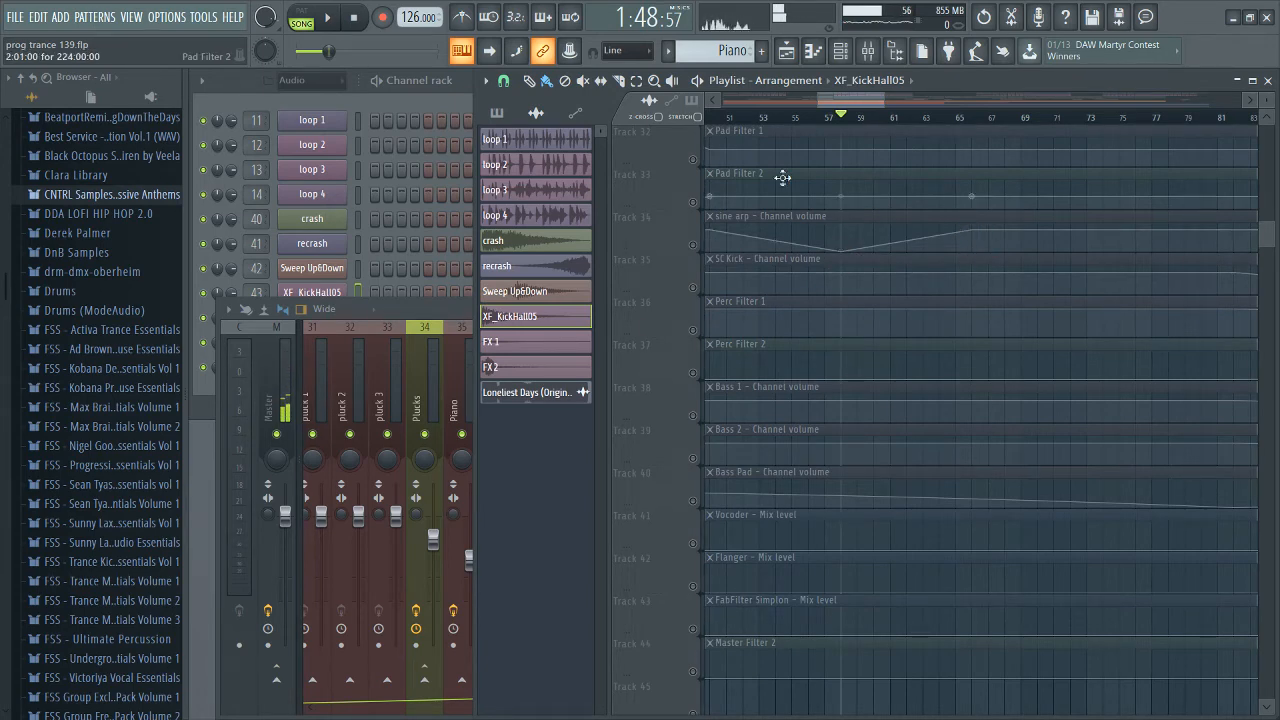
key("space")
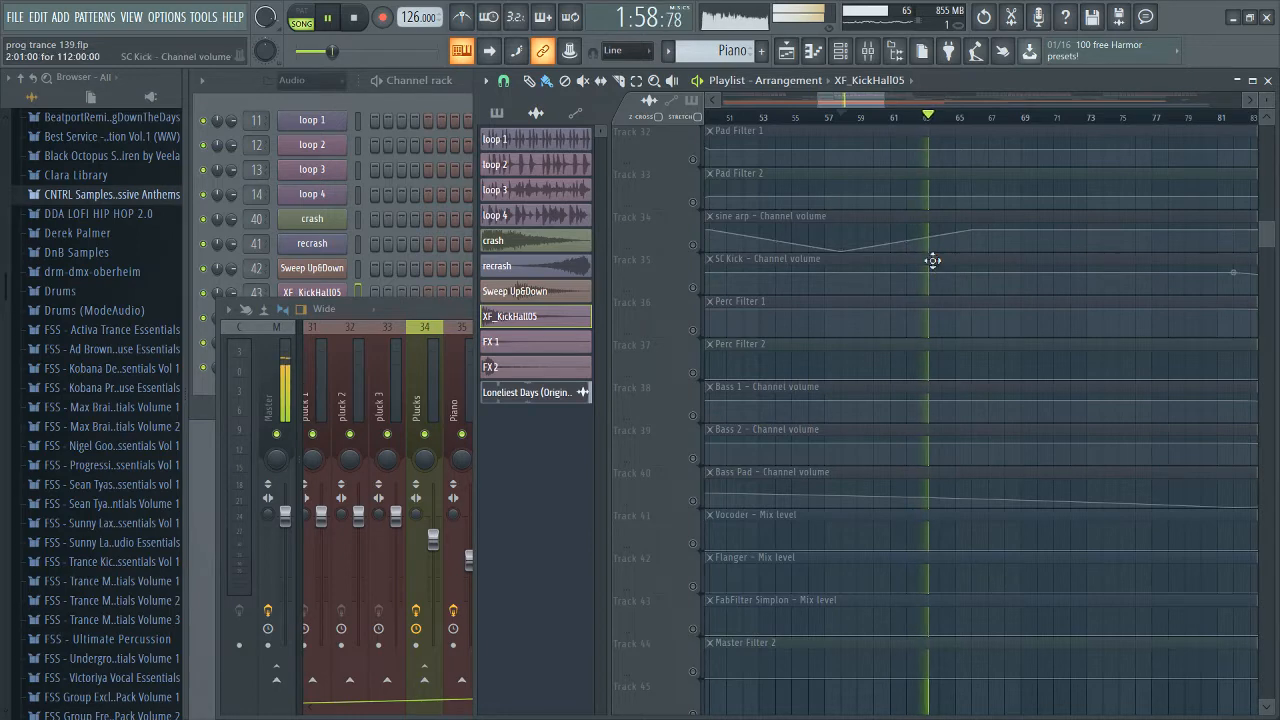
key("space")
Step: Move the playback position to bar 82 and briefly play the soloed song from there
scroll(821, 529, "down", 4)
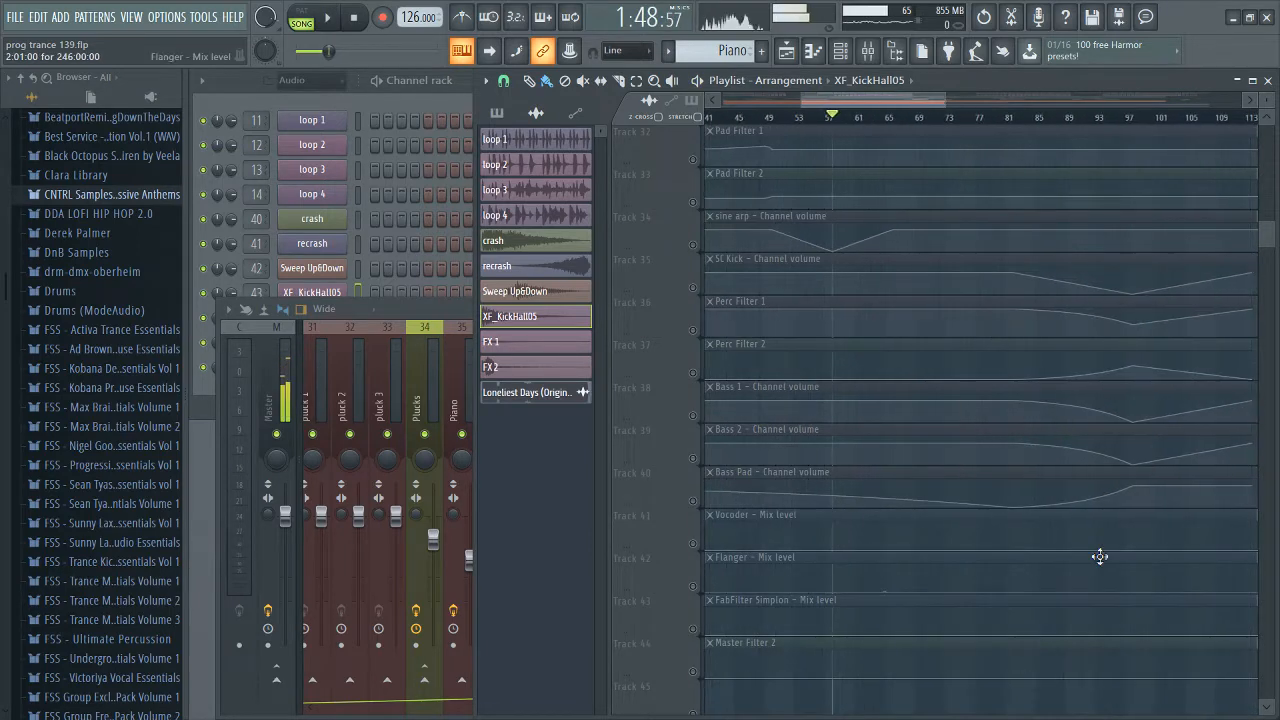
scroll(1118, 571, "up", 5)
left_click(864, 121)
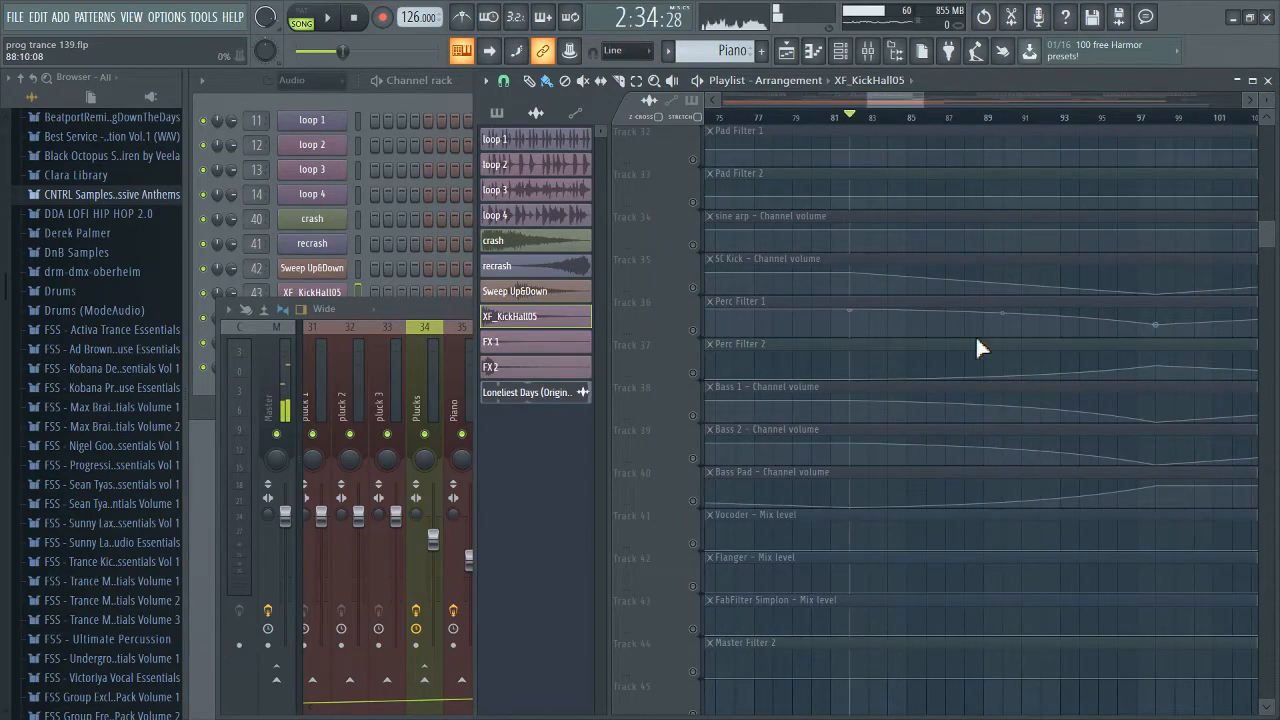
key("space")
key("space")
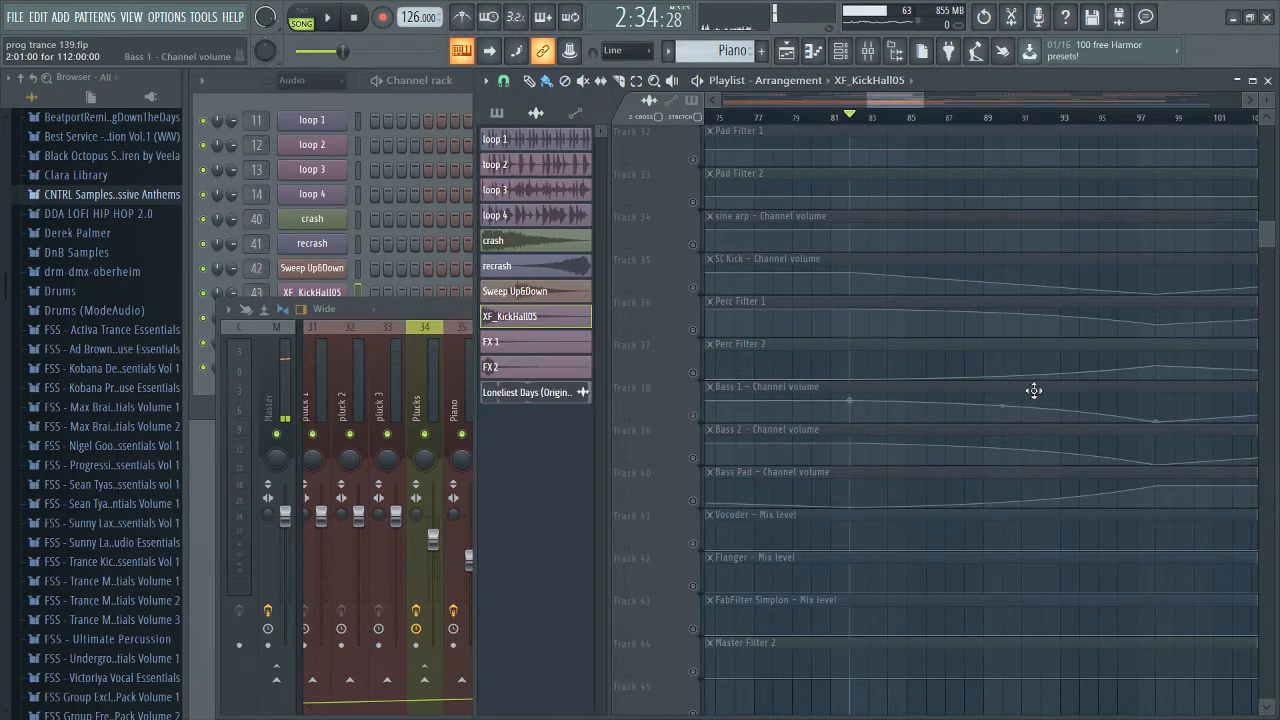
Step: Examine the bass pad pattern at bar 82 and the percussion, bass and bass pad automation running towards bar 98
scroll(1030, 385, "up", 3)
scroll(1026, 383, "up", 10)
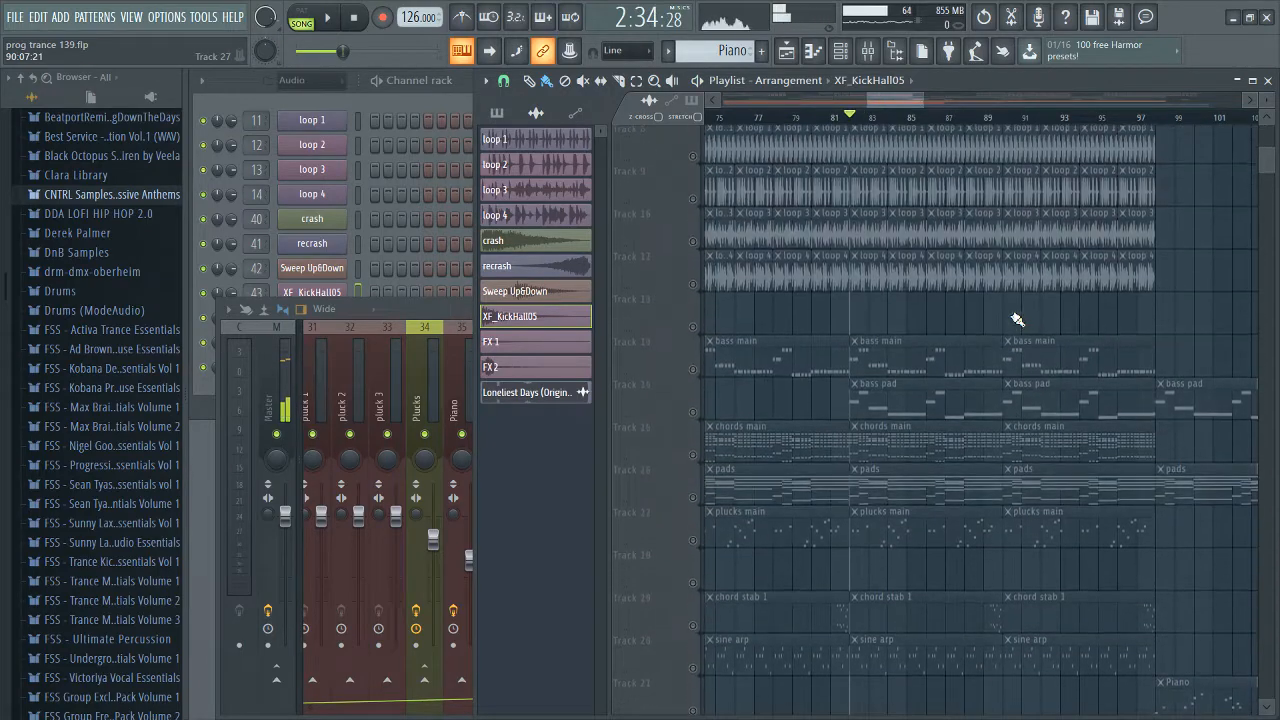
scroll(1026, 340, "down", 5)
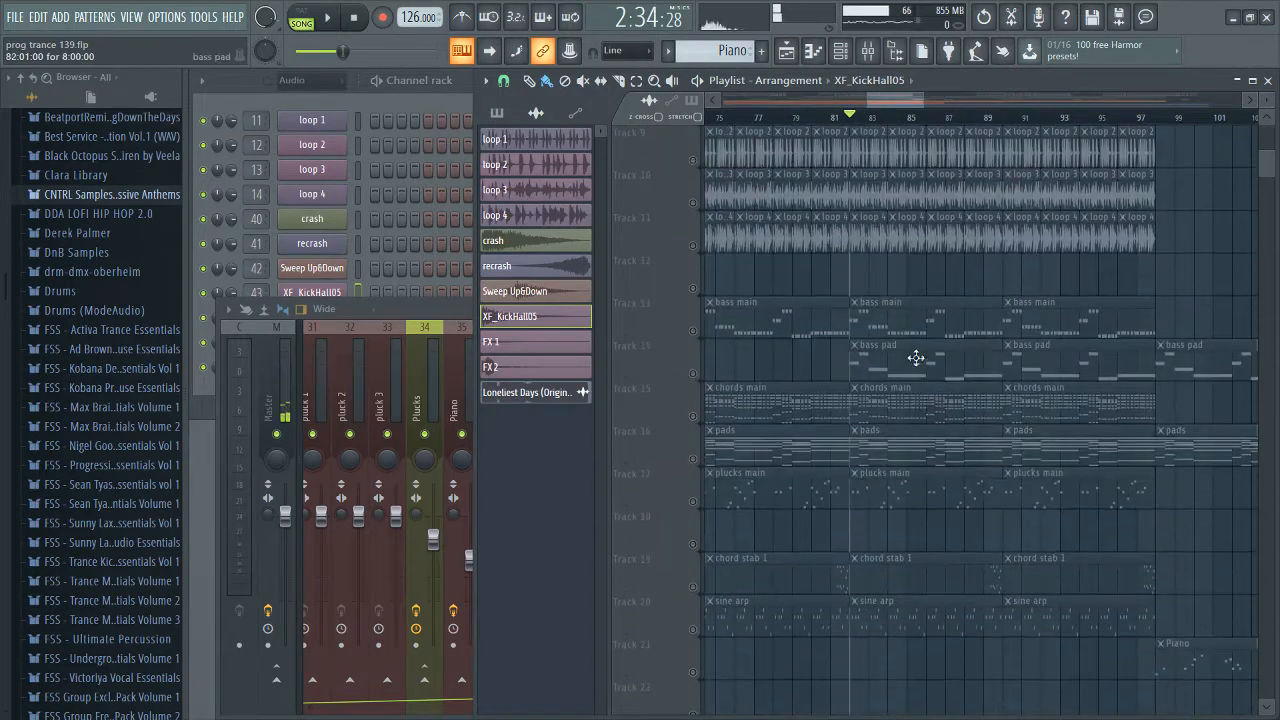
scroll(1042, 372, "down", 12)
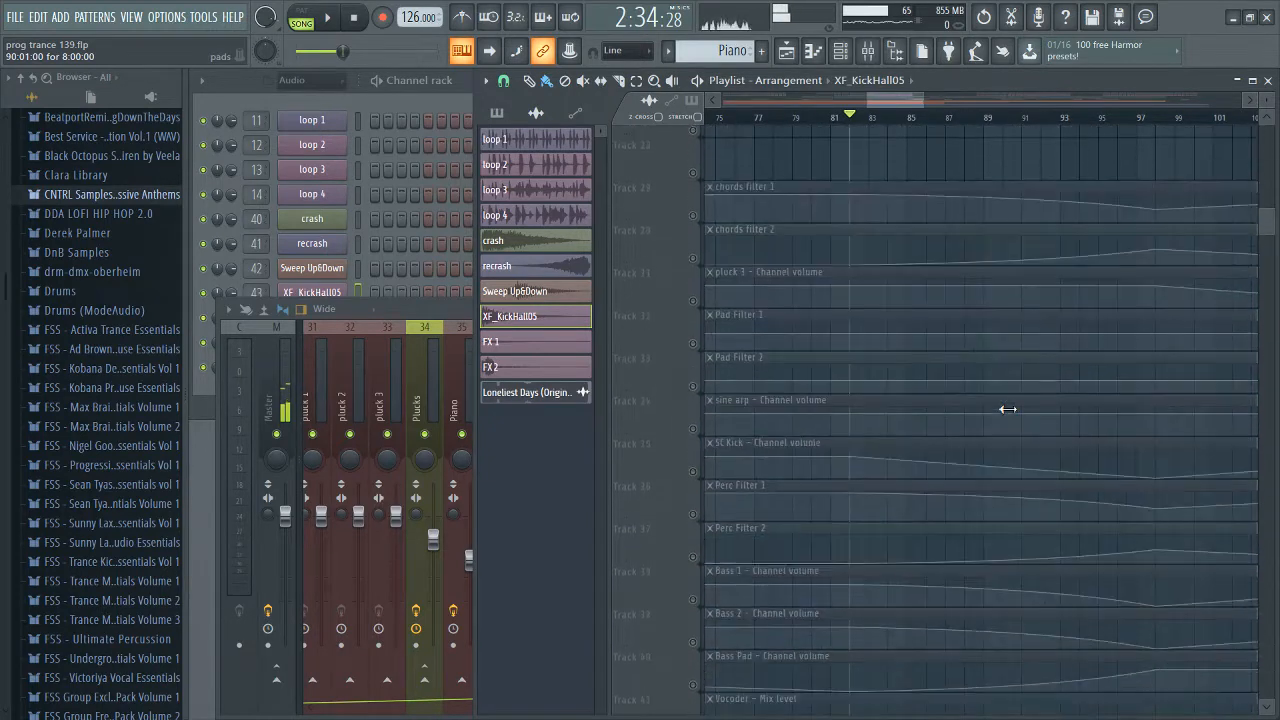
scroll(962, 420, "down", 2)
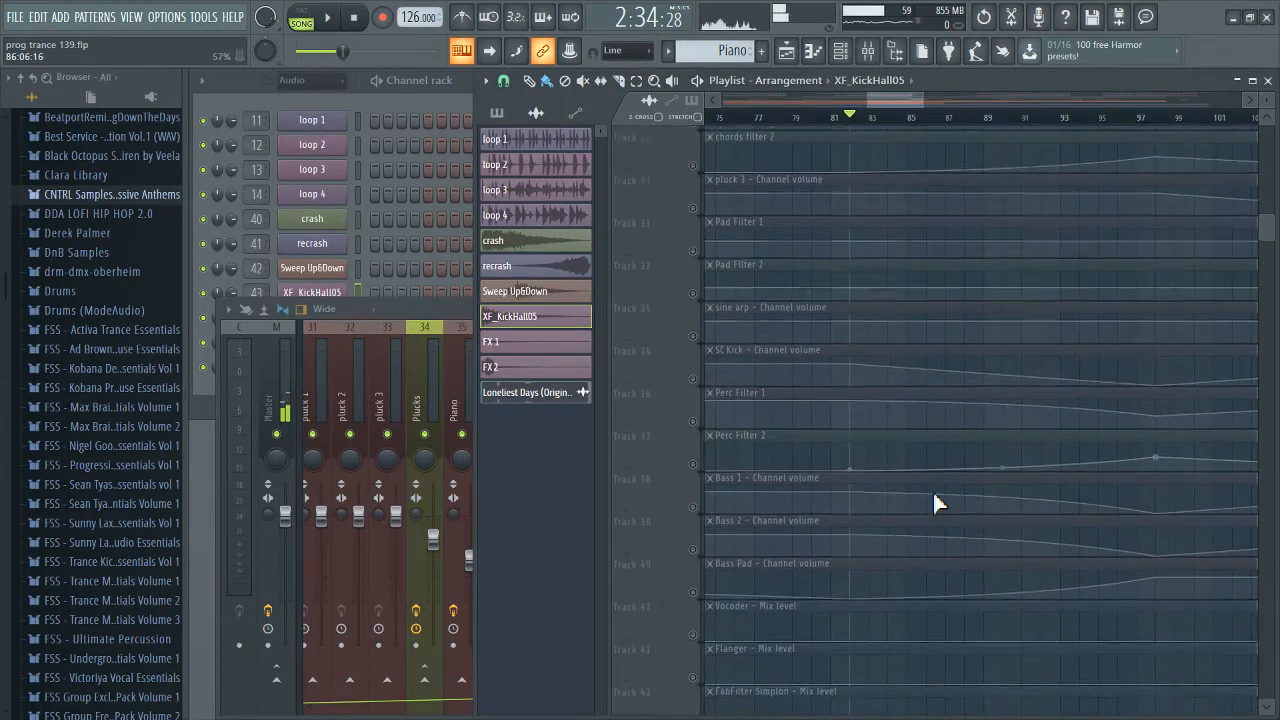
scroll(932, 490, "down", 1)
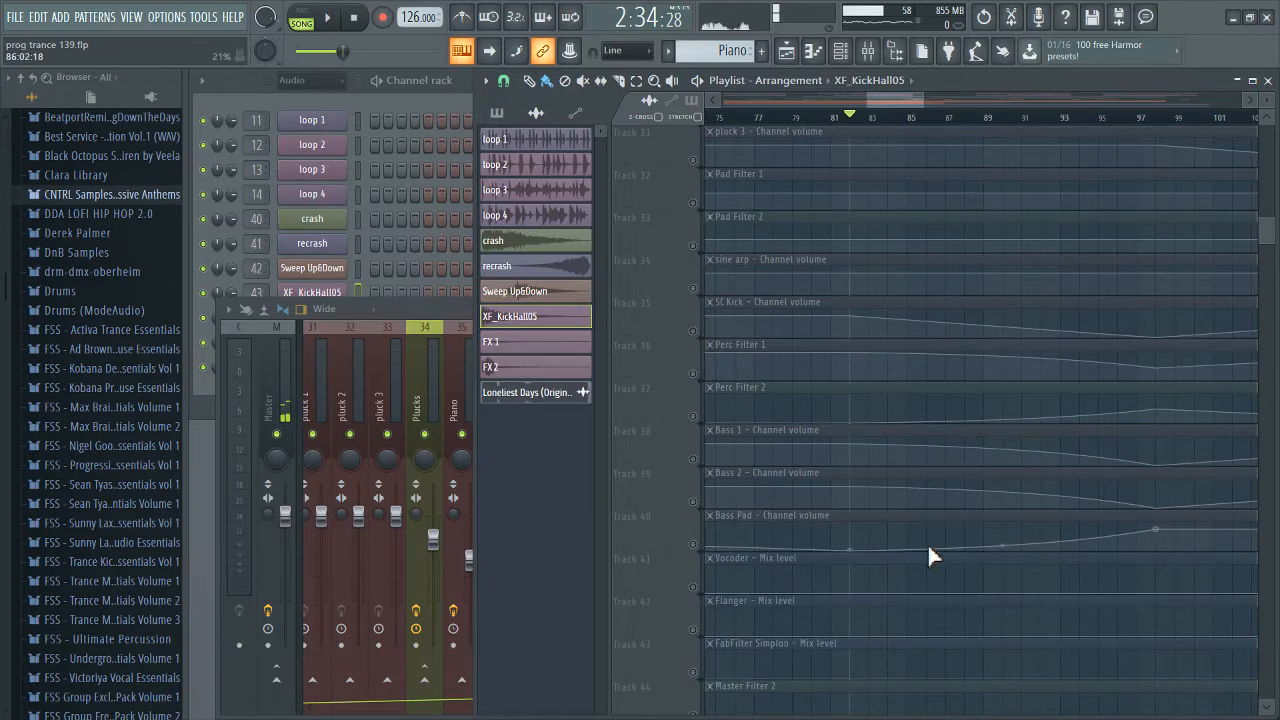
right_click(1003, 418)
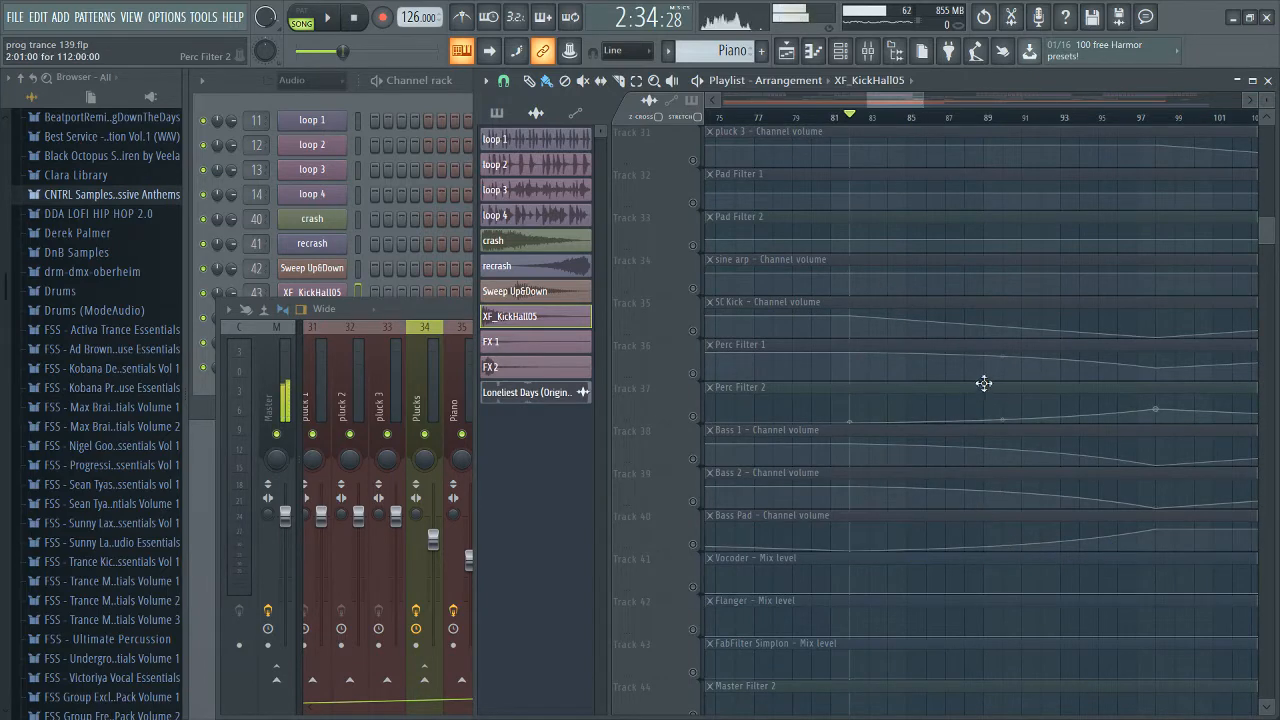
Step: View the effects loaded on mixer Insert 15 and return to the playlist
key("F9")
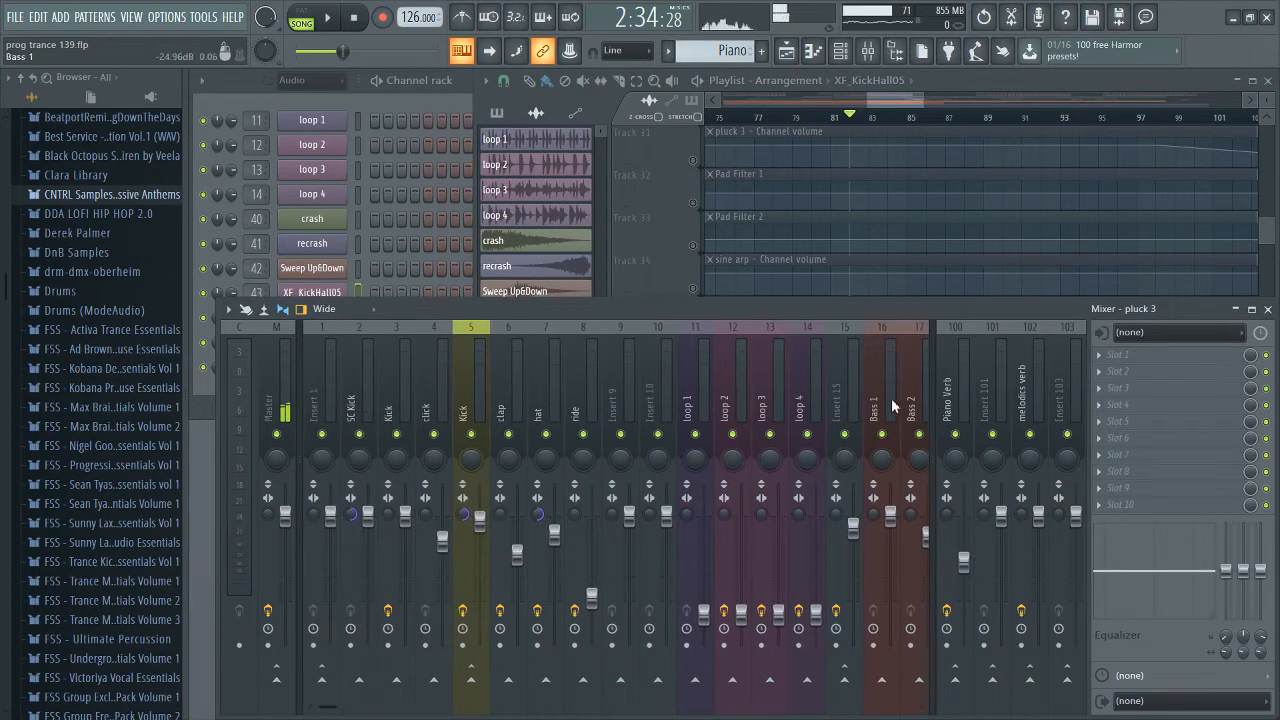
left_click(852, 391)
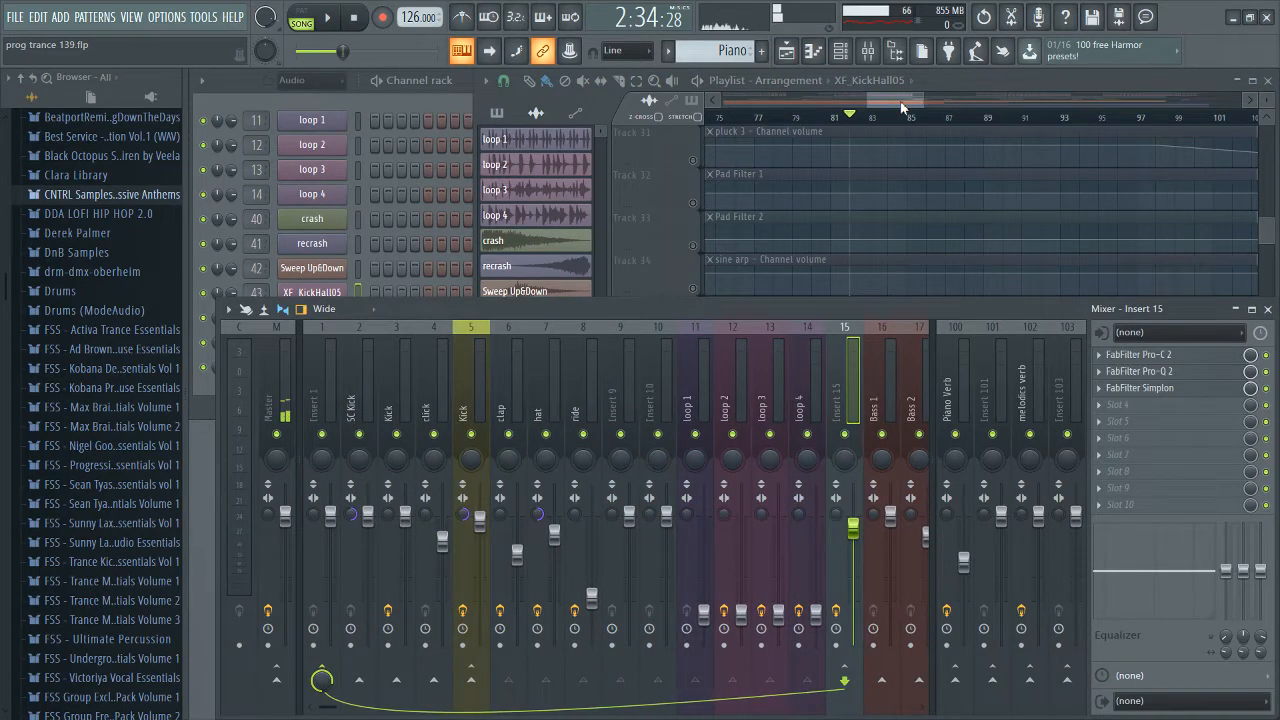
left_click(1039, 214)
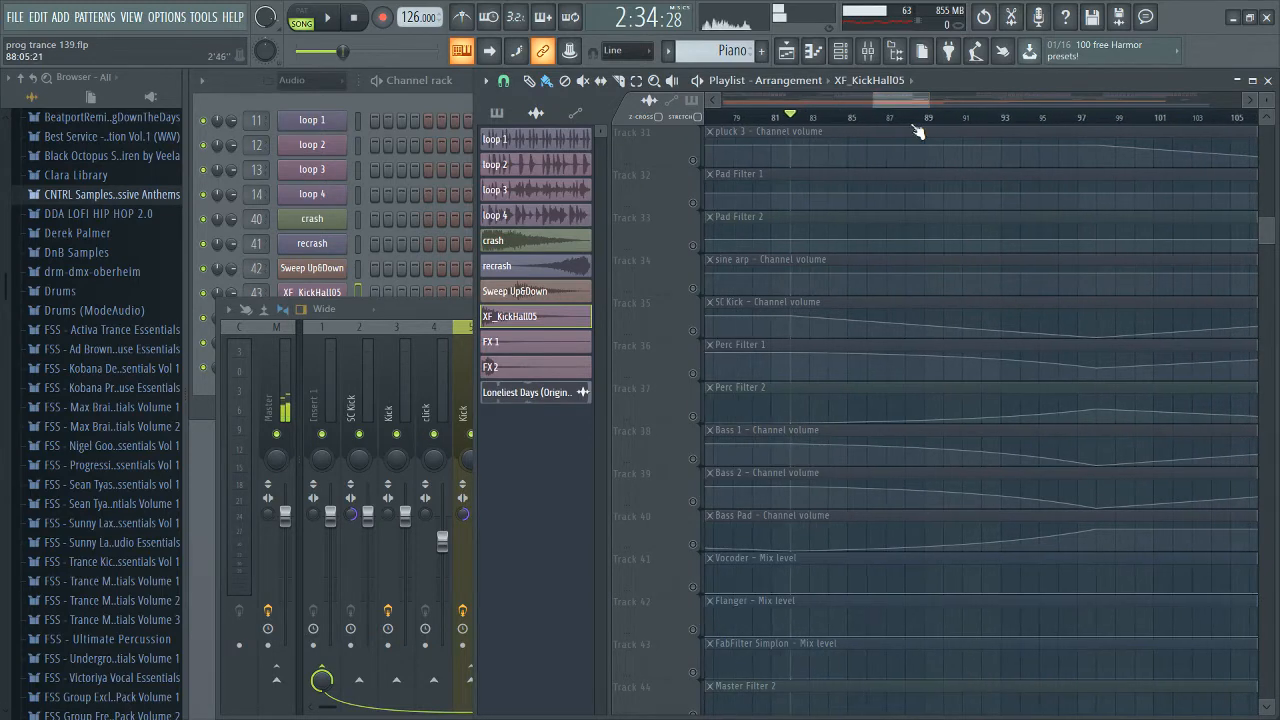
Step: Move the playback position to bar 93 and enable the Bass 2 and Bass 1 volume automation on Tracks 39 and 38
left_click(1003, 118)
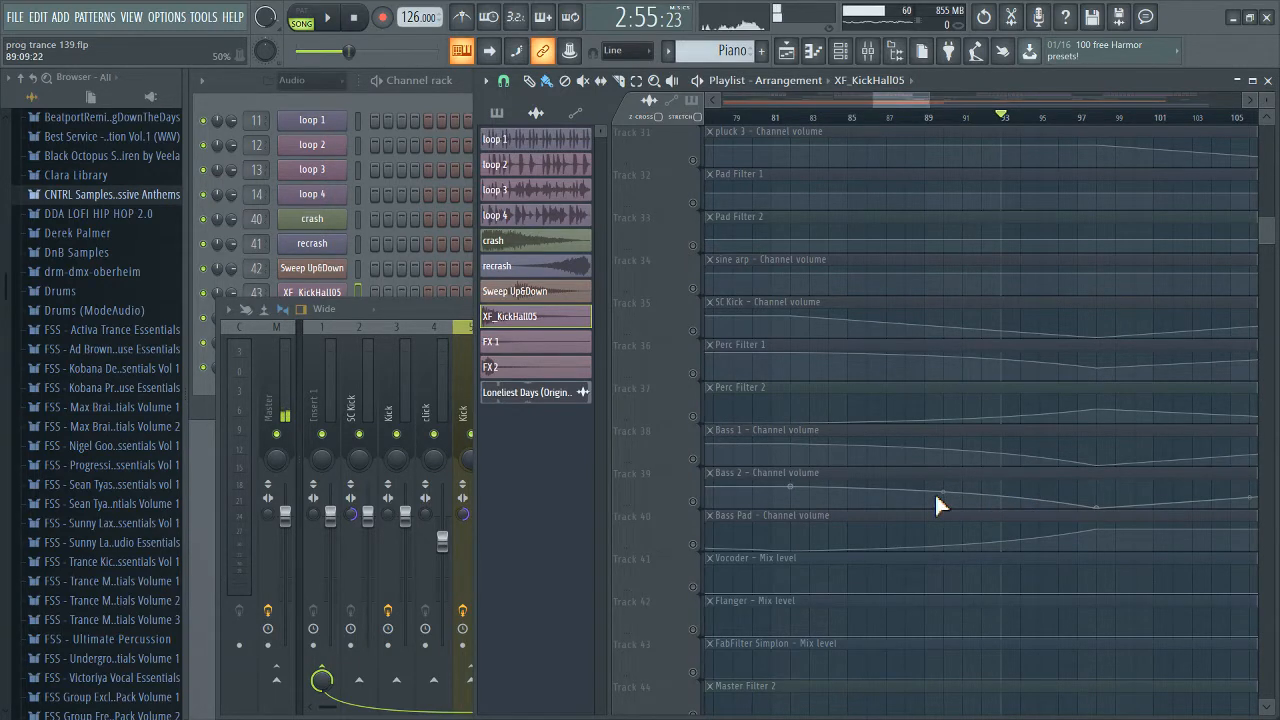
left_click(466, 331)
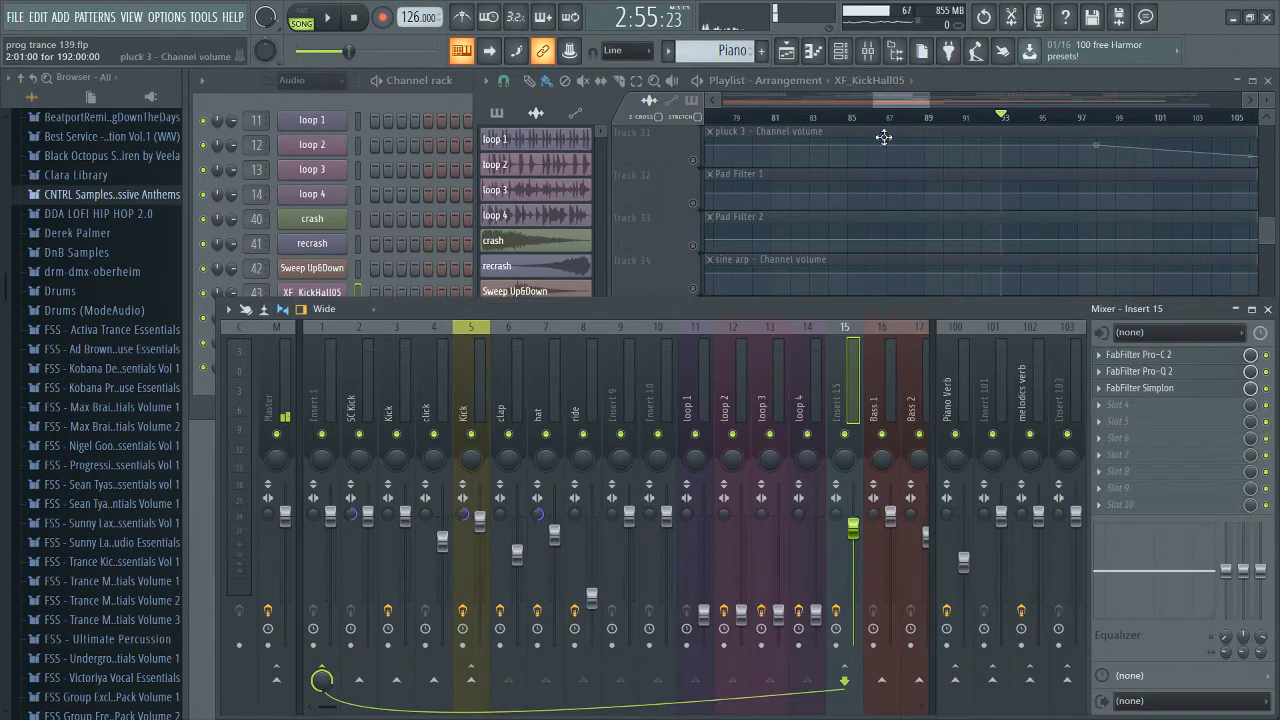
left_click(885, 103)
left_click(693, 501)
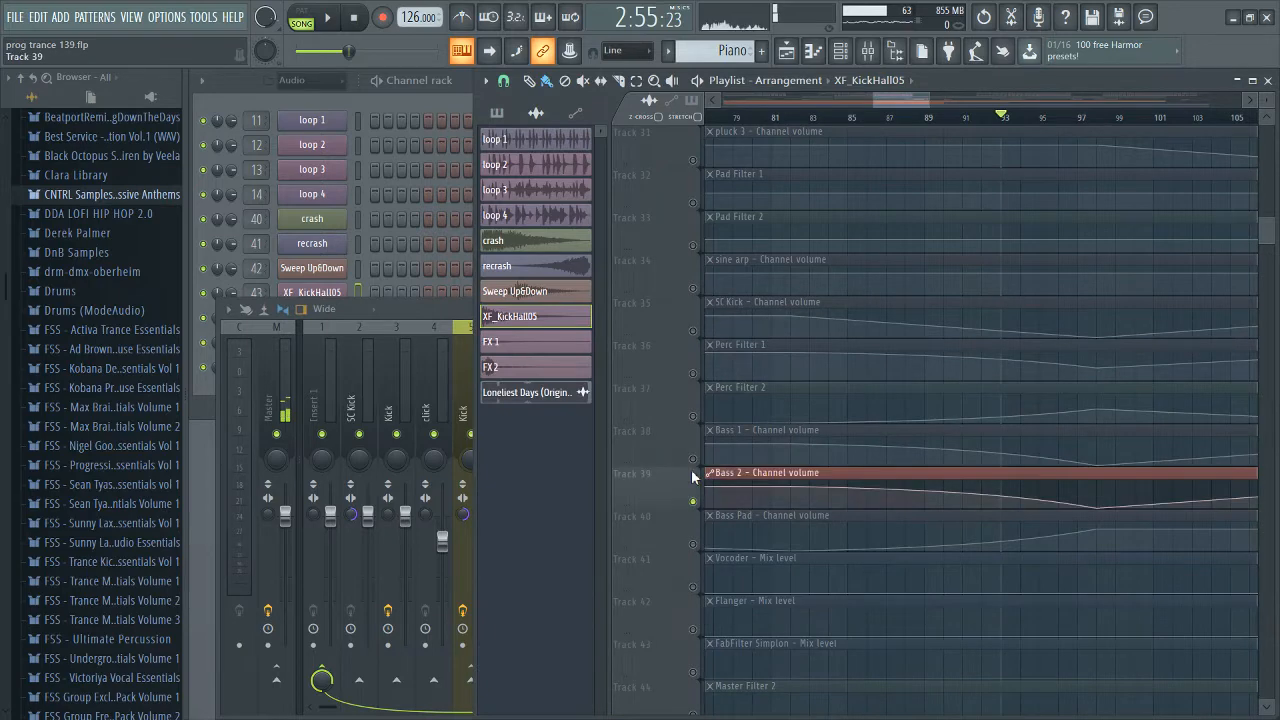
left_click(693, 459)
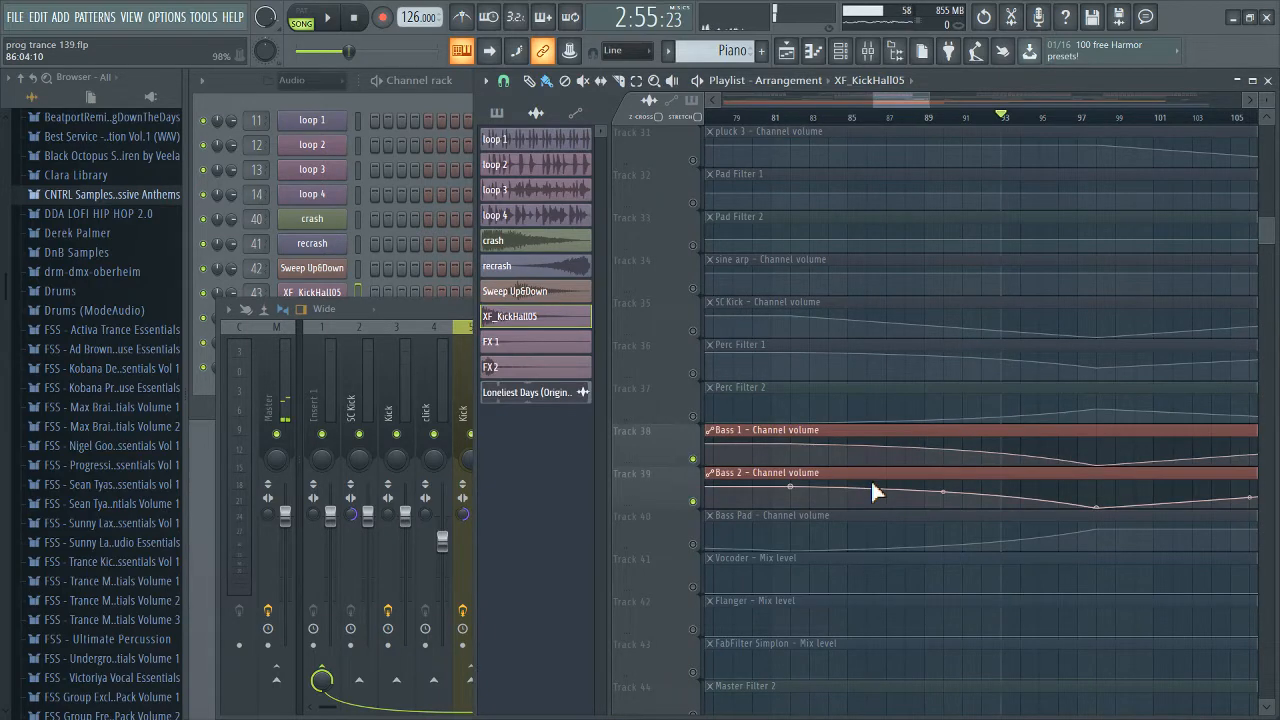
Step: Turn all playlist tracks back on and solo the Loneliest Days (Original Mix) clip on Track 50
right_click(694, 460)
right_click(694, 460)
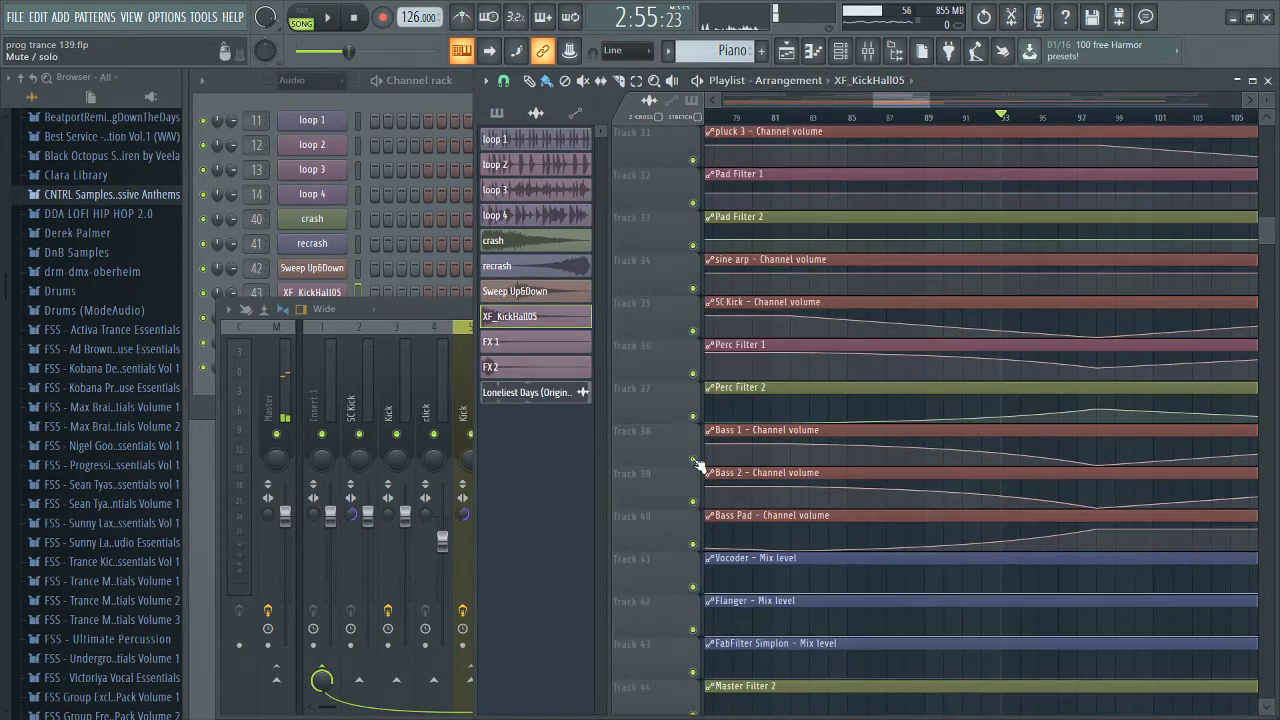
scroll(979, 579, "down", 2)
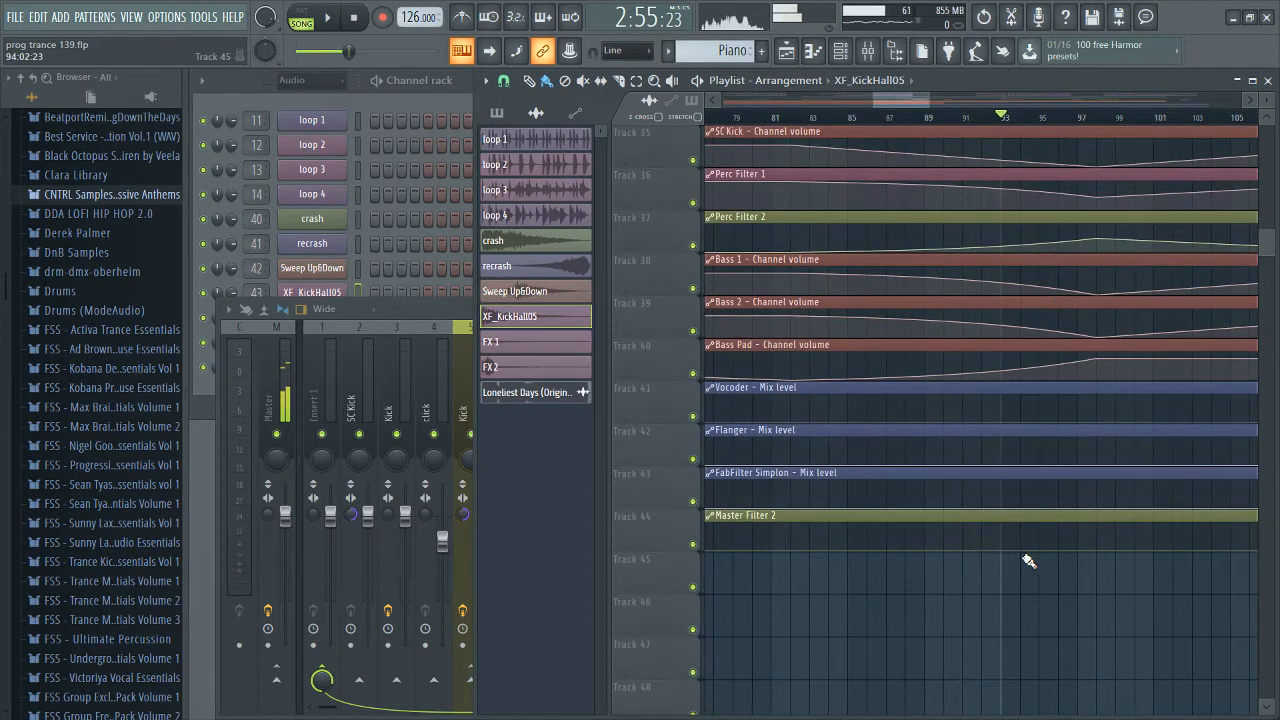
scroll(1023, 557, "down", 3)
right_click(694, 588)
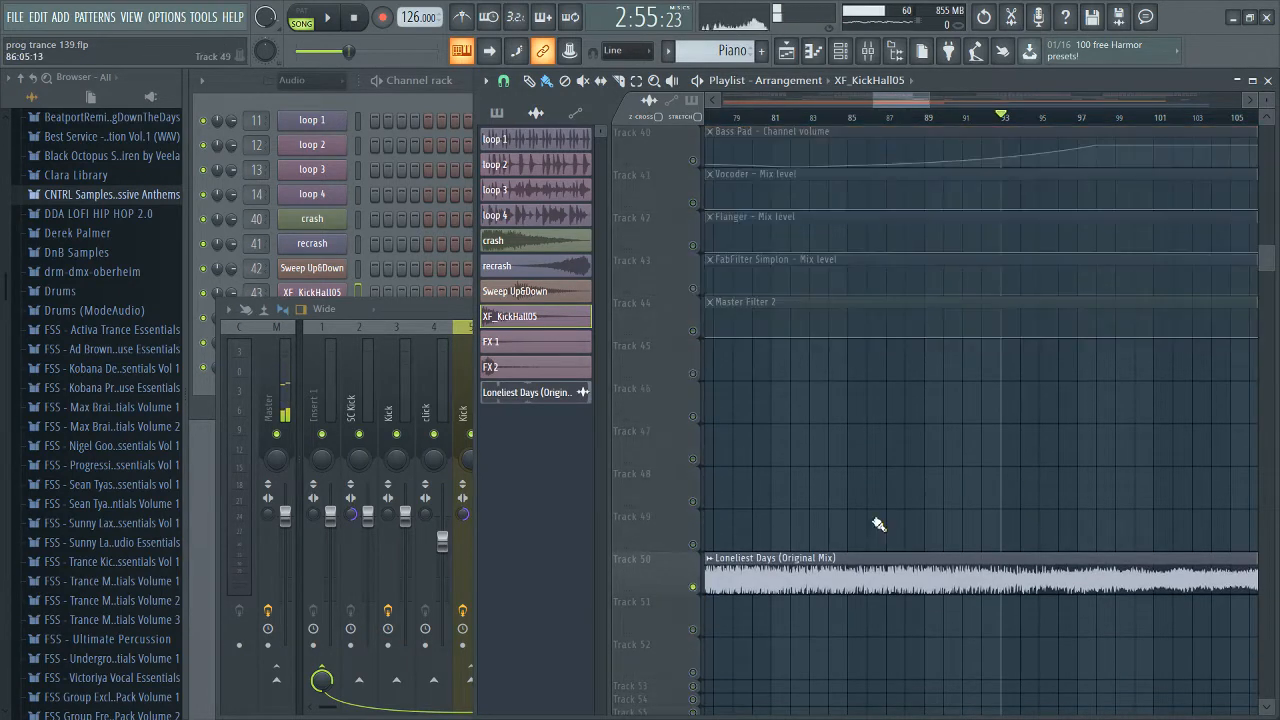
Step: Play the reference track from bar 81, skip ahead to bar 98, and stop playback
scroll(883, 508, "up", 4)
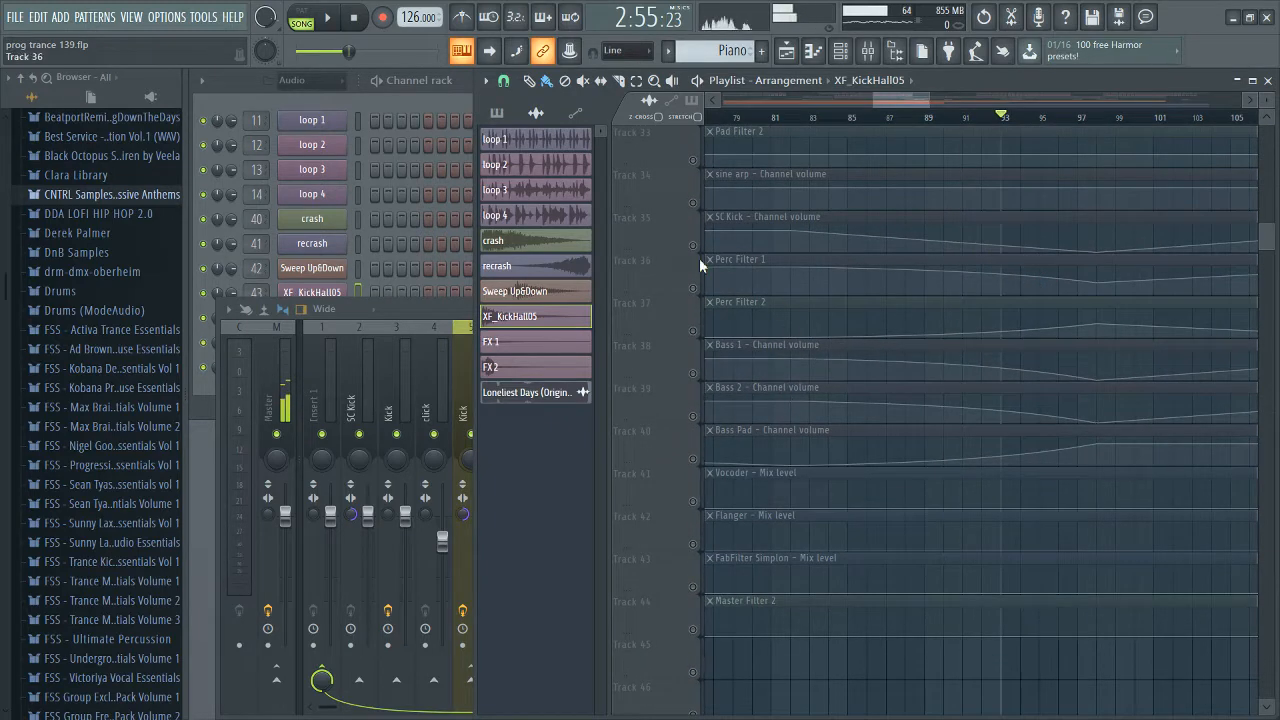
left_click(784, 121)
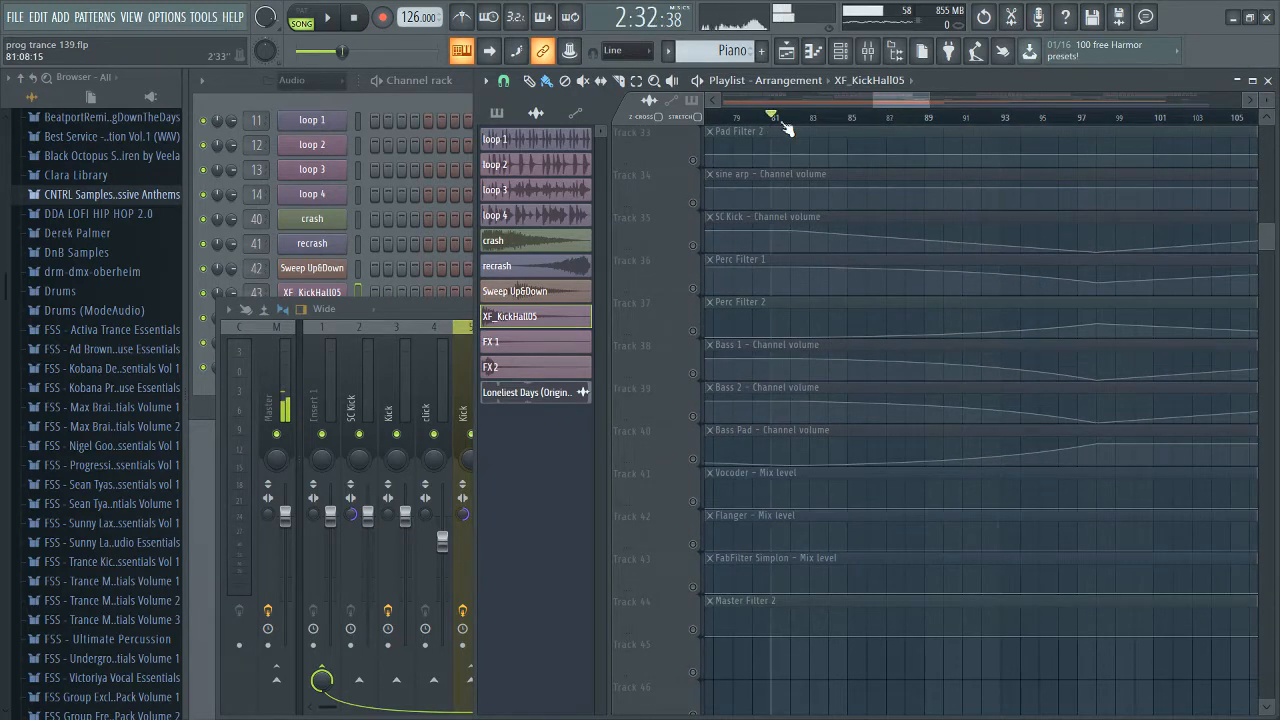
key("space")
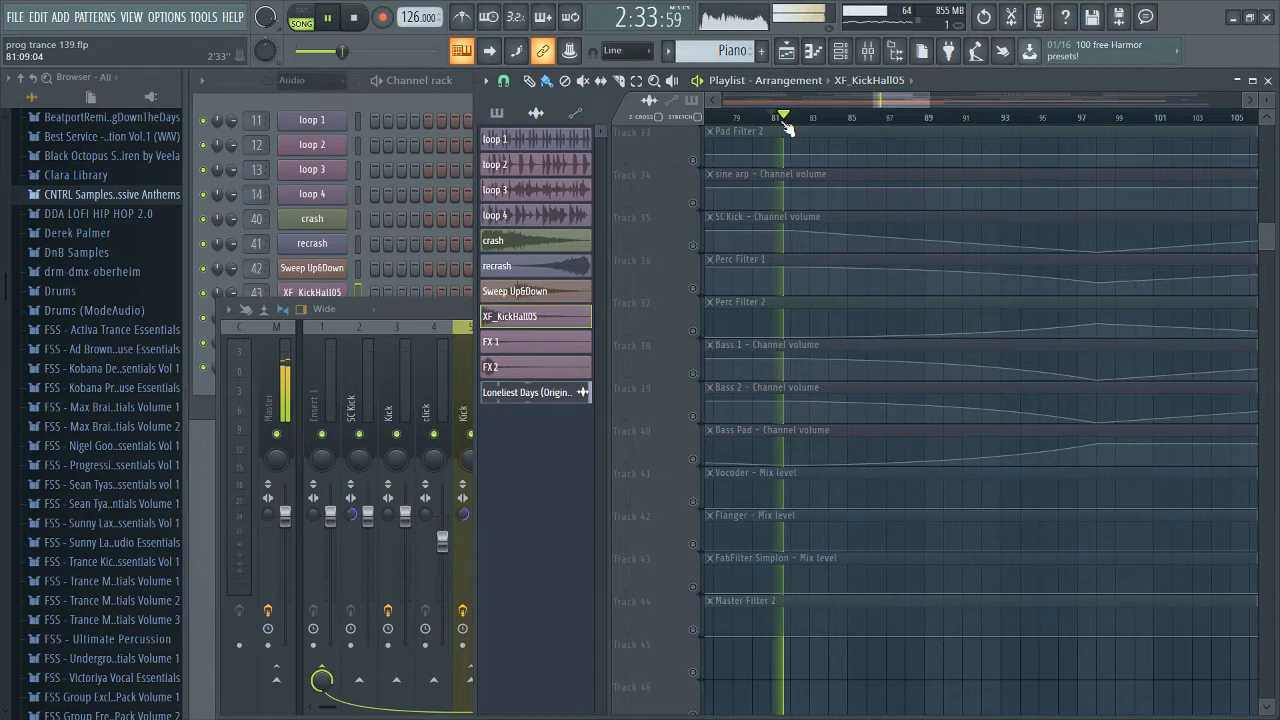
left_click(1098, 118)
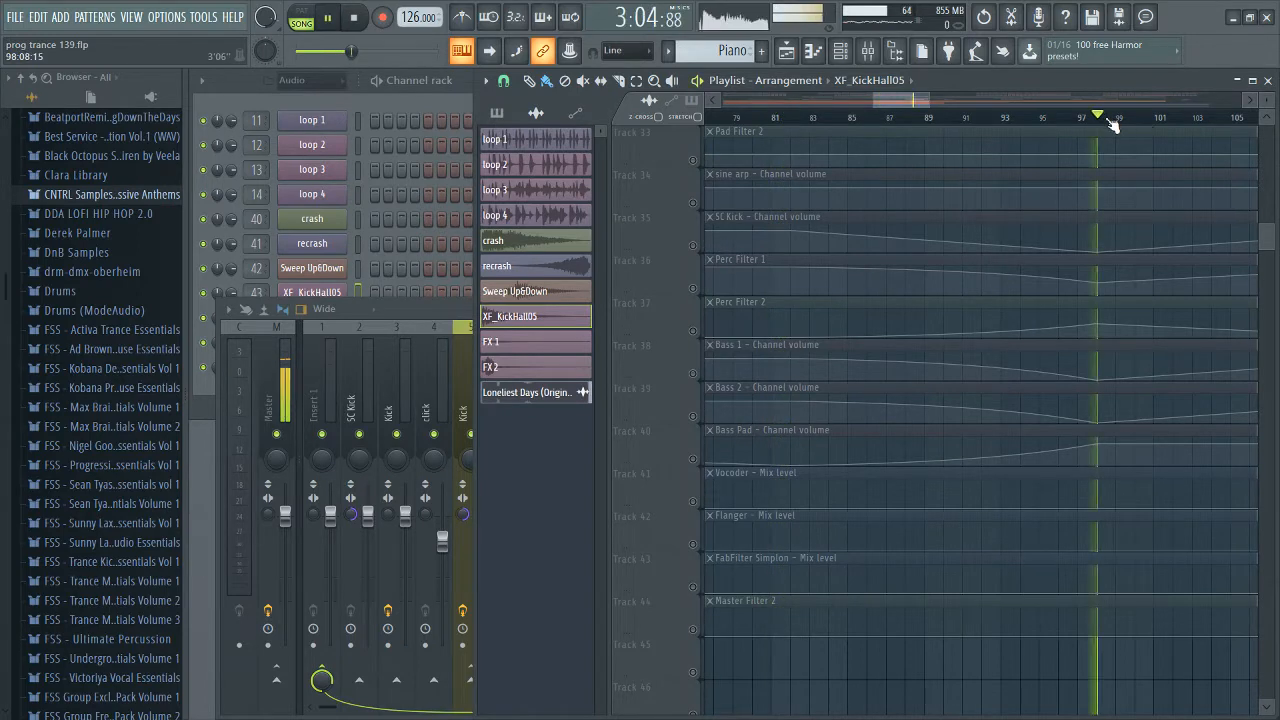
key("space")
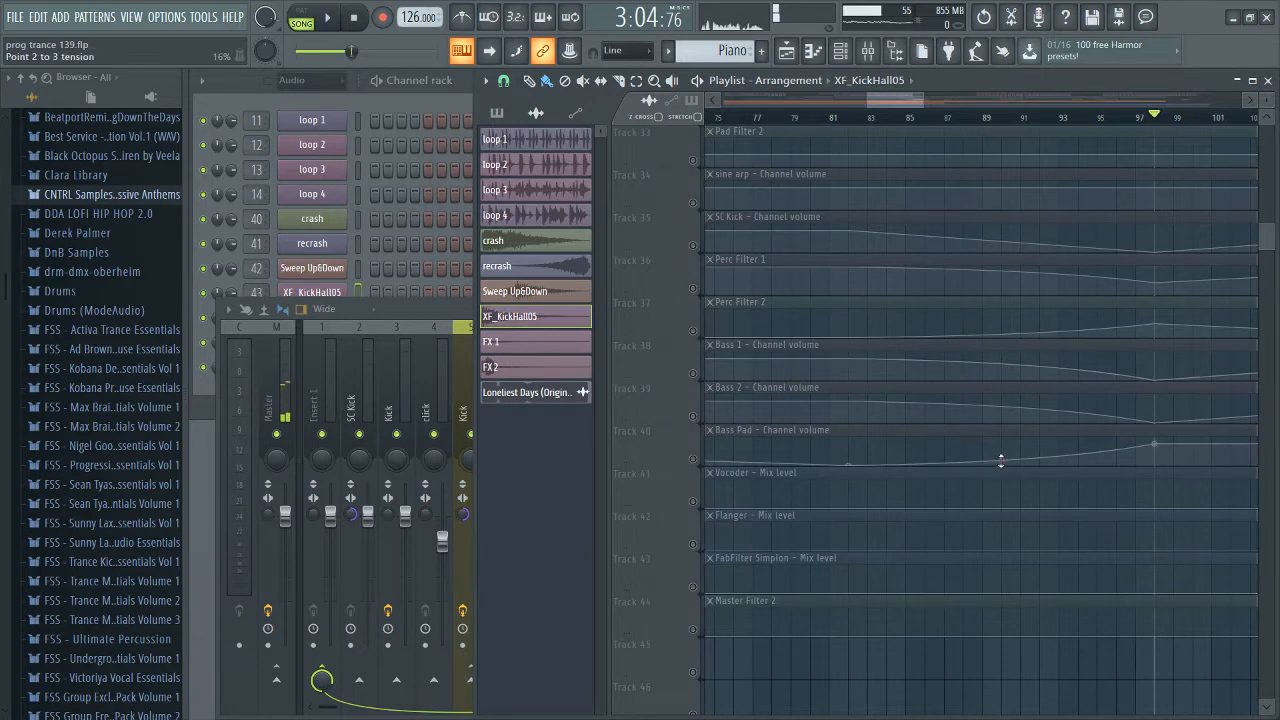
Step: Adjust the curve tension of the Bass 2 channel volume automation leading down to bar 98
scroll(1120, 500, "up", 2)
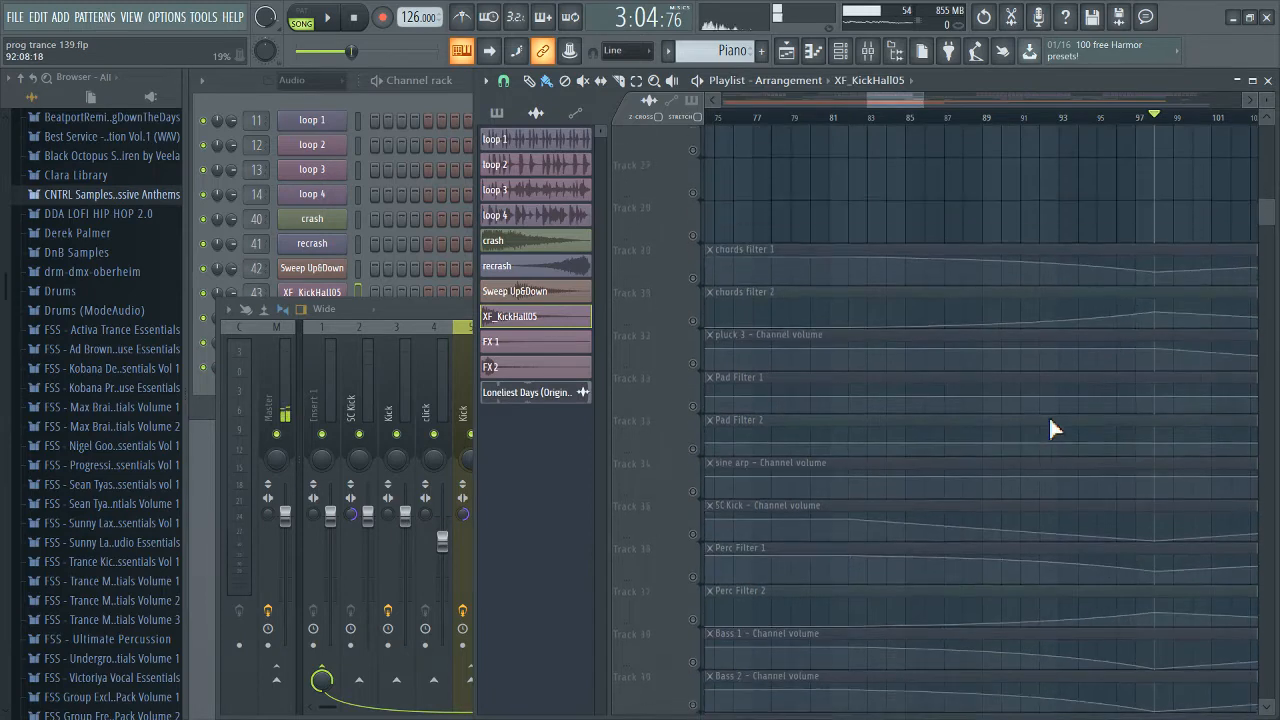
scroll(985, 390, "down", 3)
scroll(1016, 440, "down", 3)
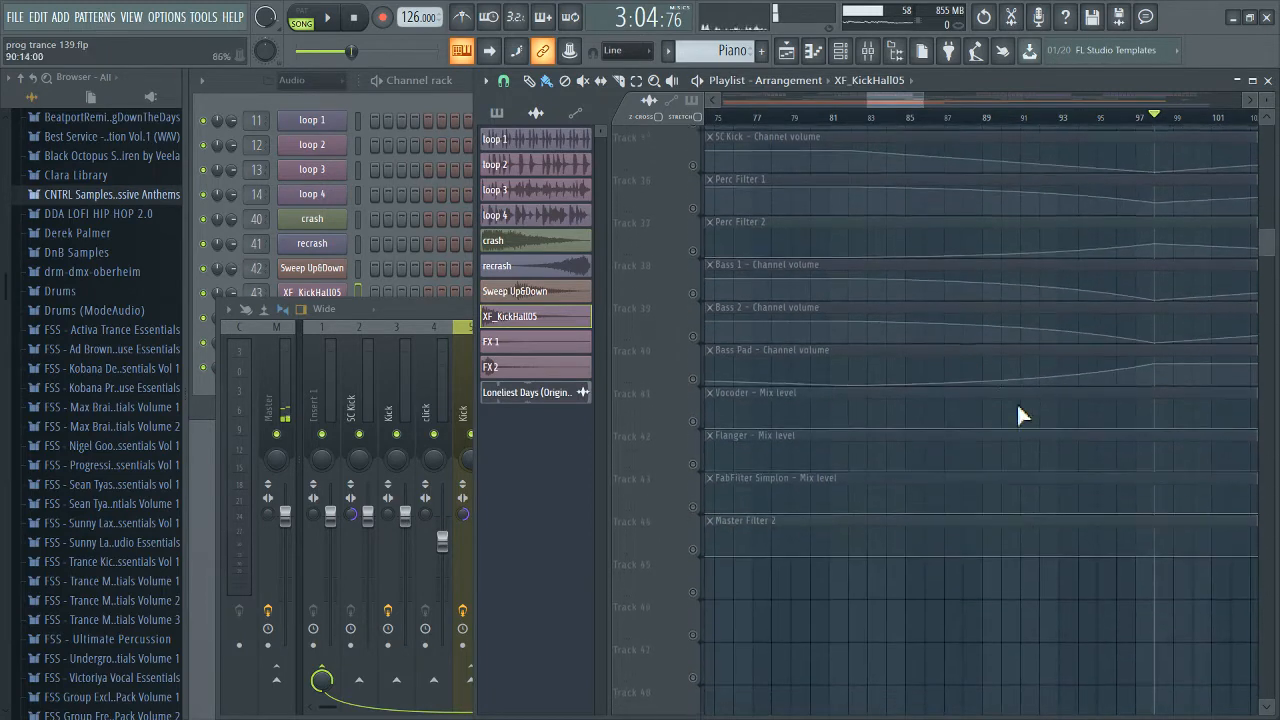
mouse_move(1001, 319)
left_mouse_down()
mouse_move(1001, 300)
mouse_move(1001, 322)
left_mouse_up()
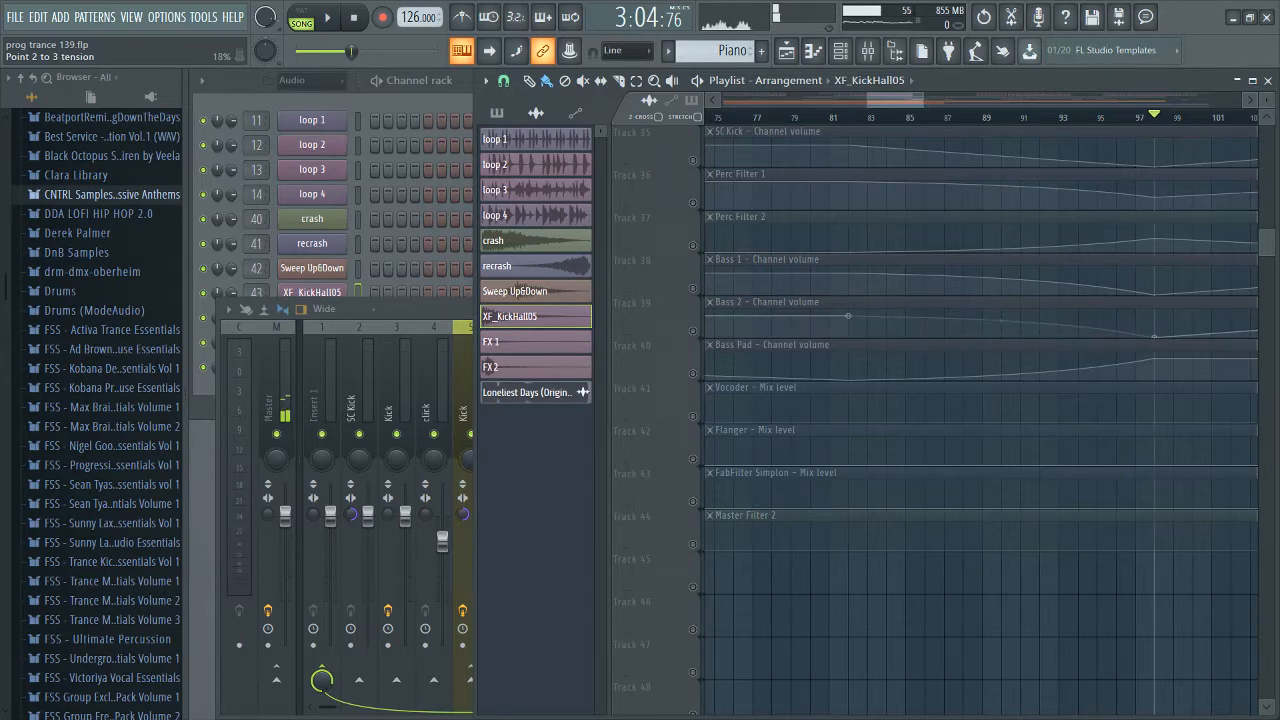
left_click_drag(1001, 321, 1001, 323)
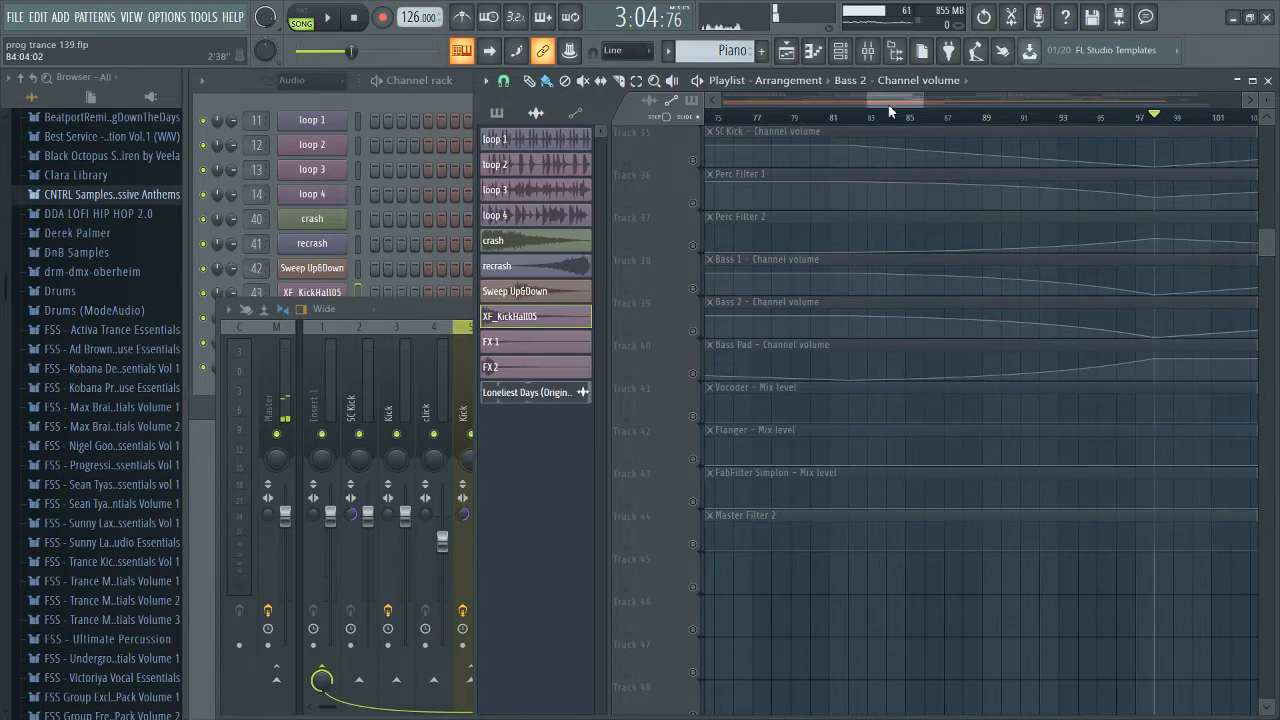
Step: Examine the automation clips and the Loneliest Days waveform from bar 98 to the transition near bar 129
left_click_drag(889, 111, 904, 112)
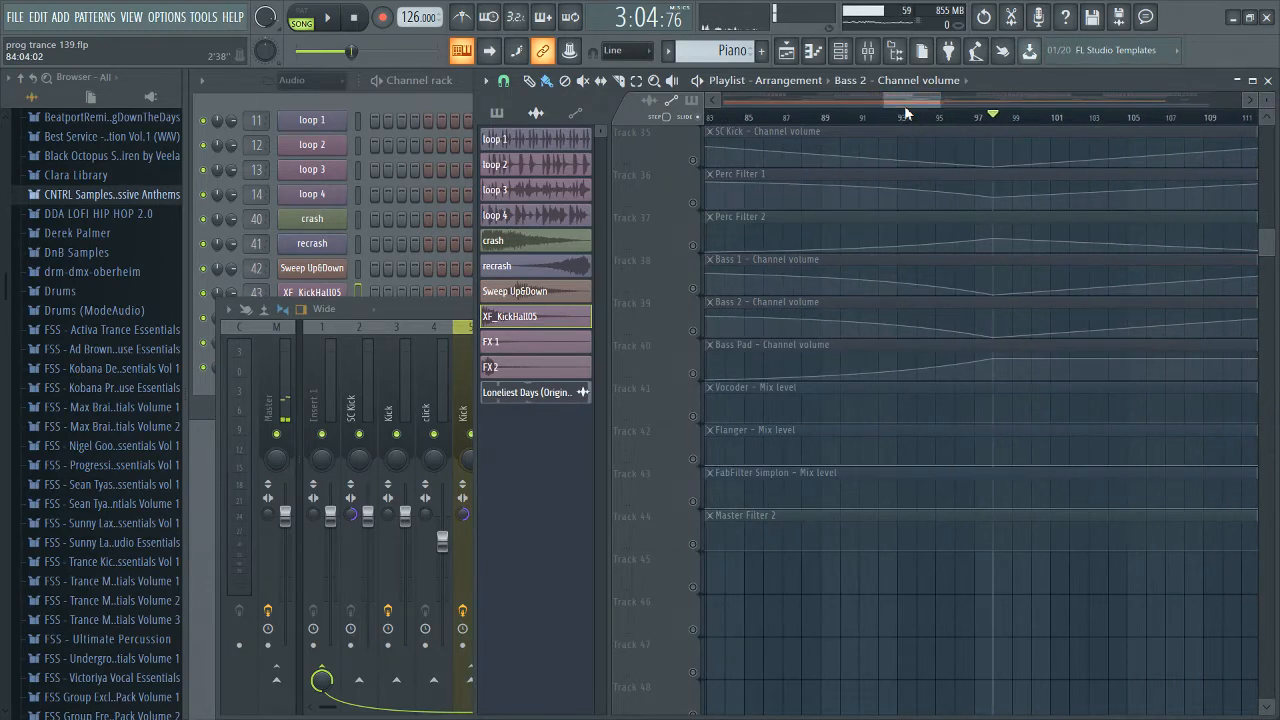
scroll(1030, 463, "down", 3)
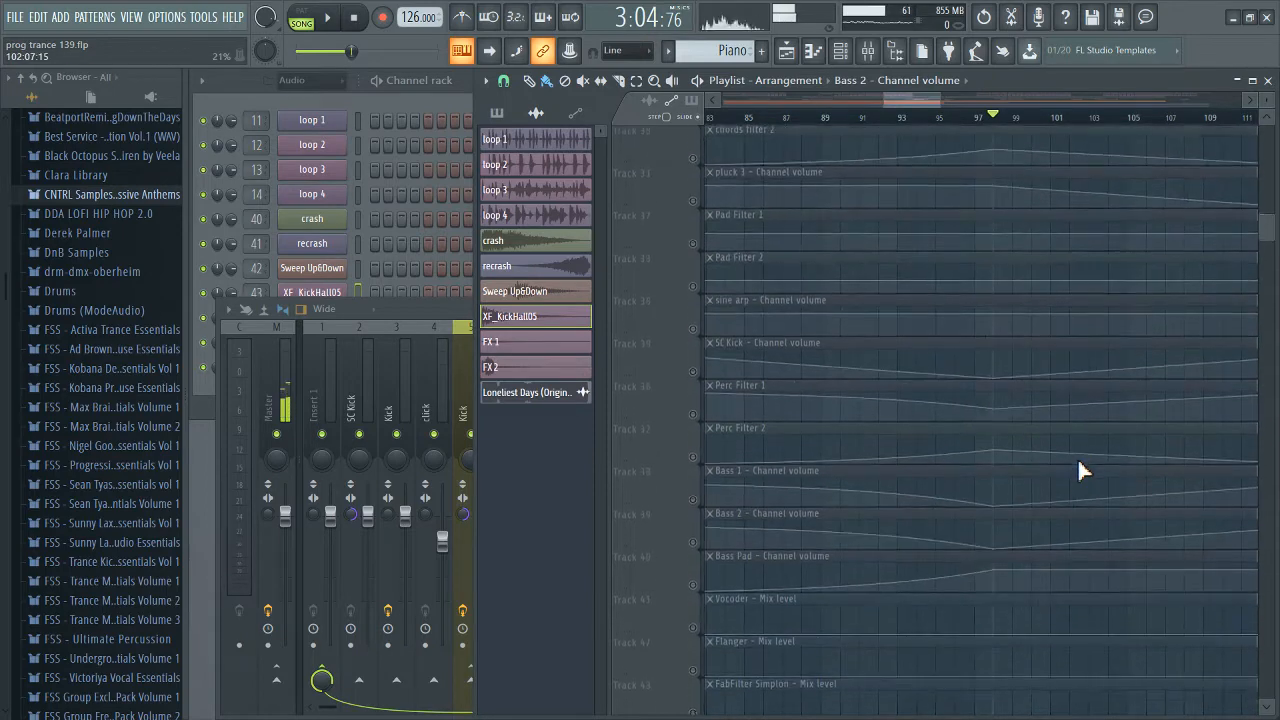
scroll(862, 607, "down", 10)
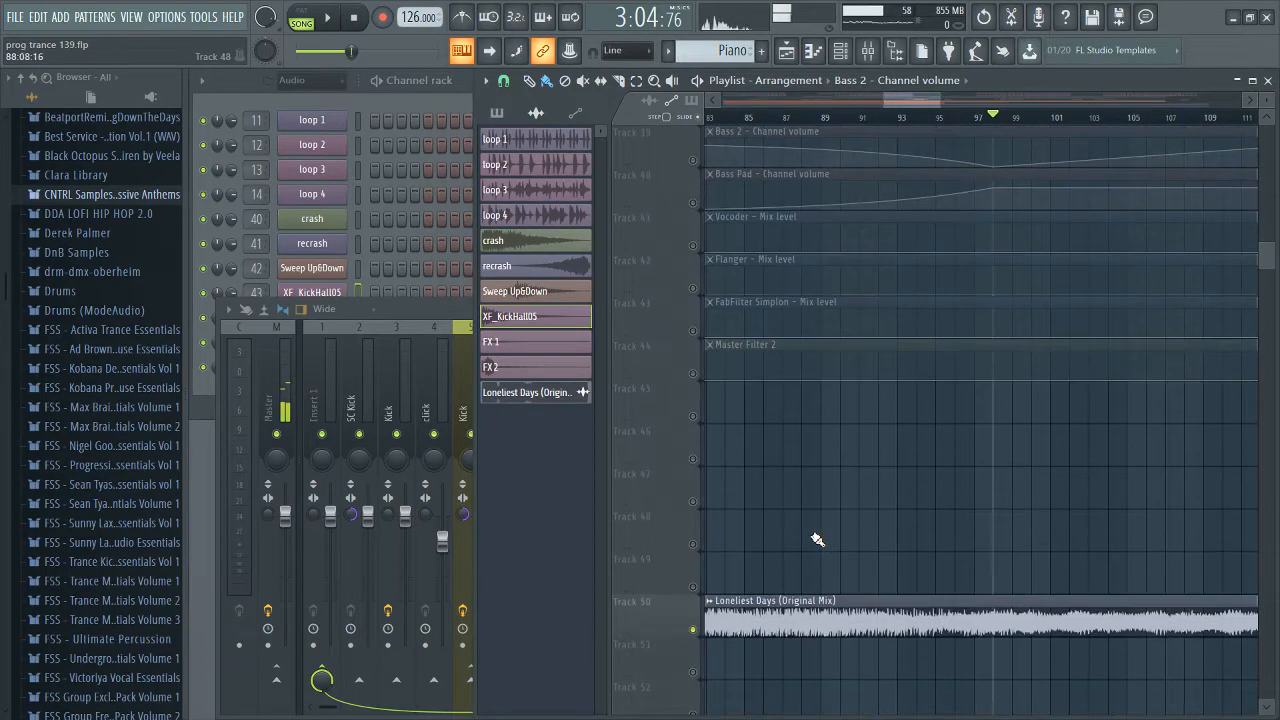
scroll(870, 528, "down", 5)
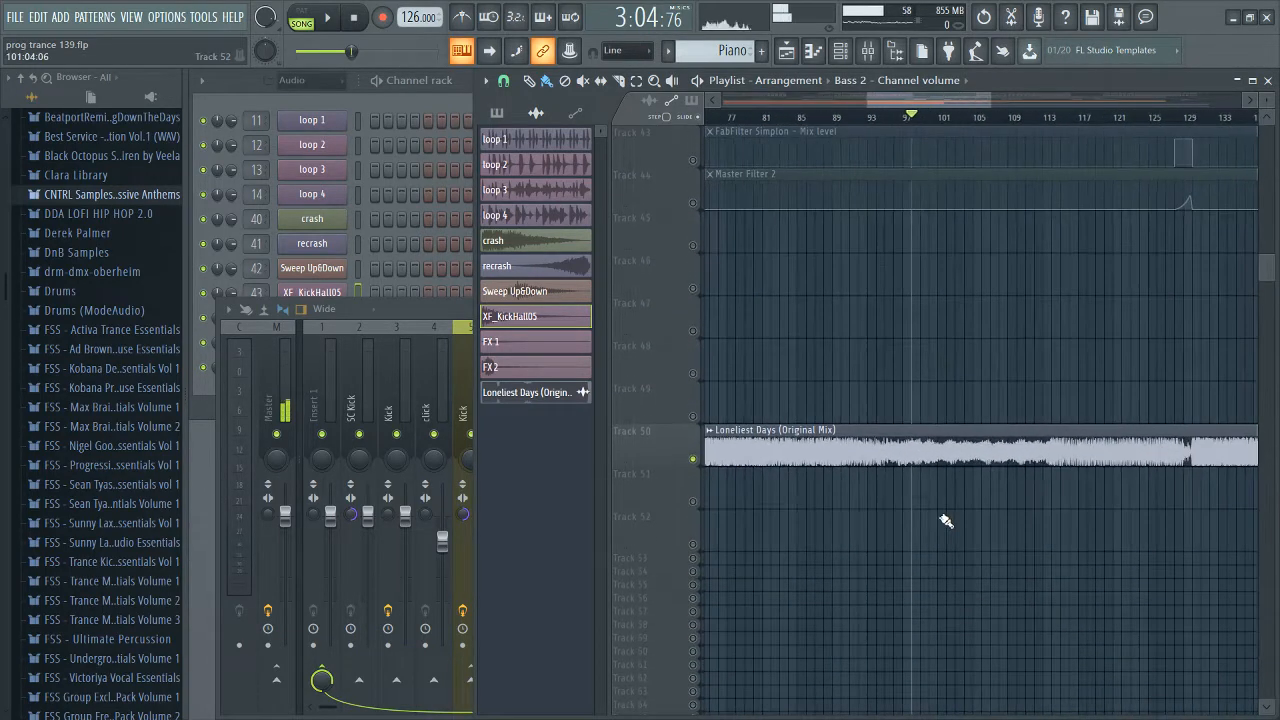
scroll(957, 520, "up", 3)
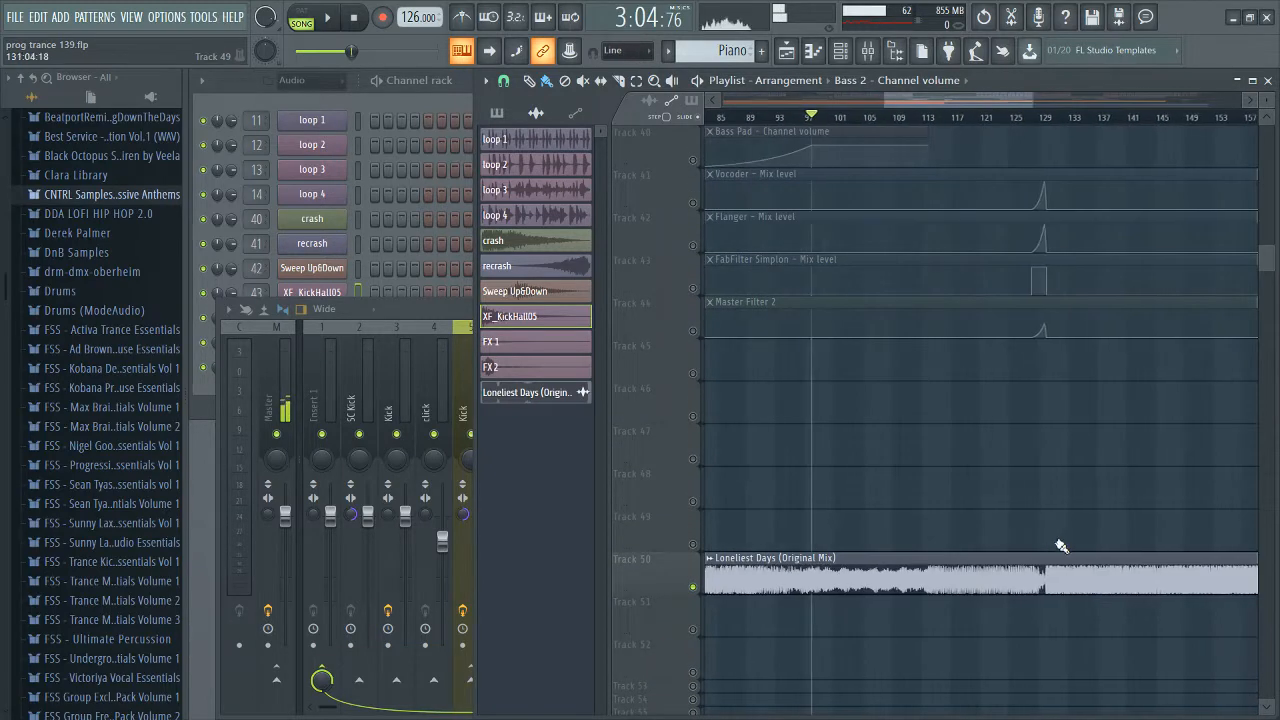
scroll(1045, 548, "up", 5)
scroll(1048, 551, "down", 4)
scroll(1047, 551, "up", 2)
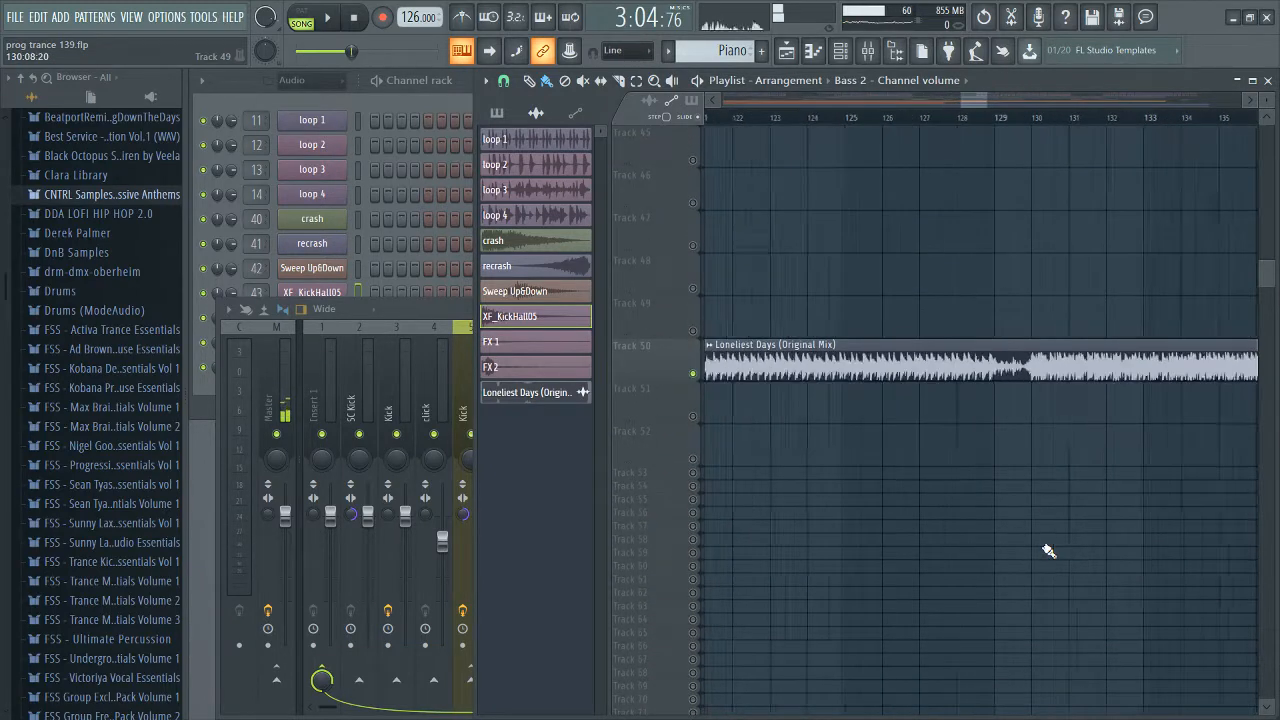
Step: Play the Loneliest Days transition from bar 128 and stop after listening
scroll(1020, 534, "up", 3)
left_click(949, 118)
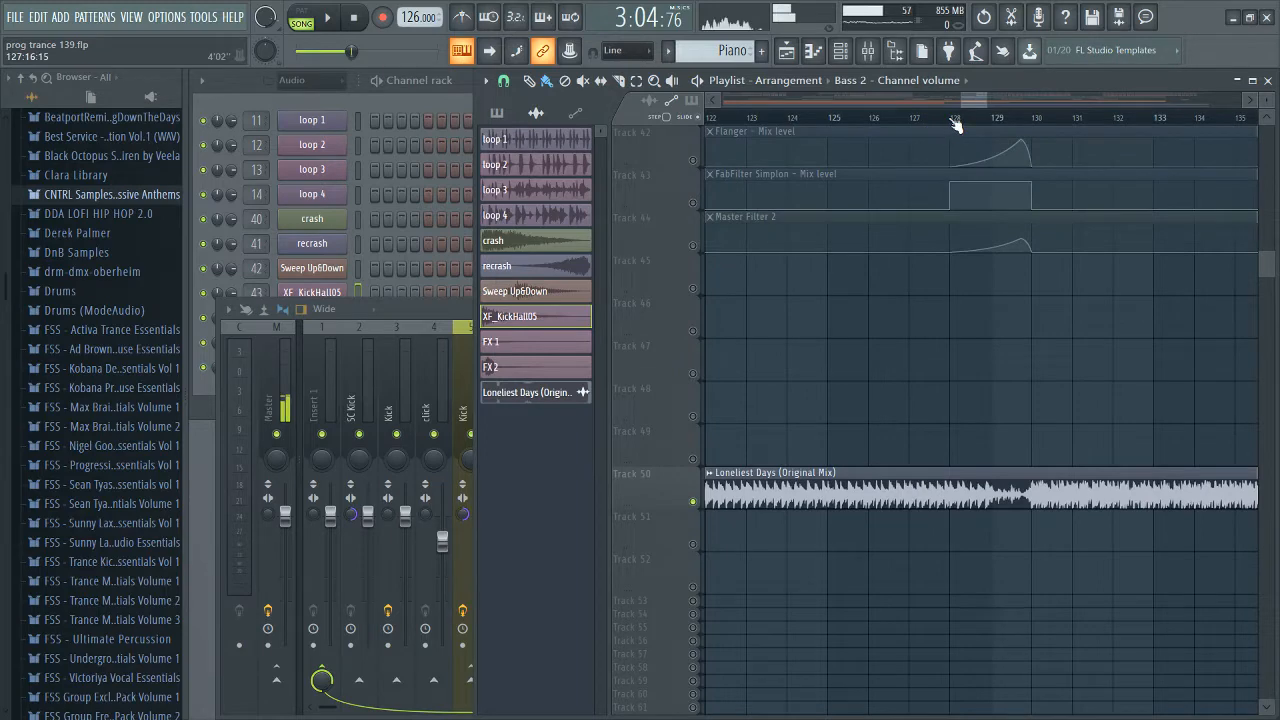
key("space")
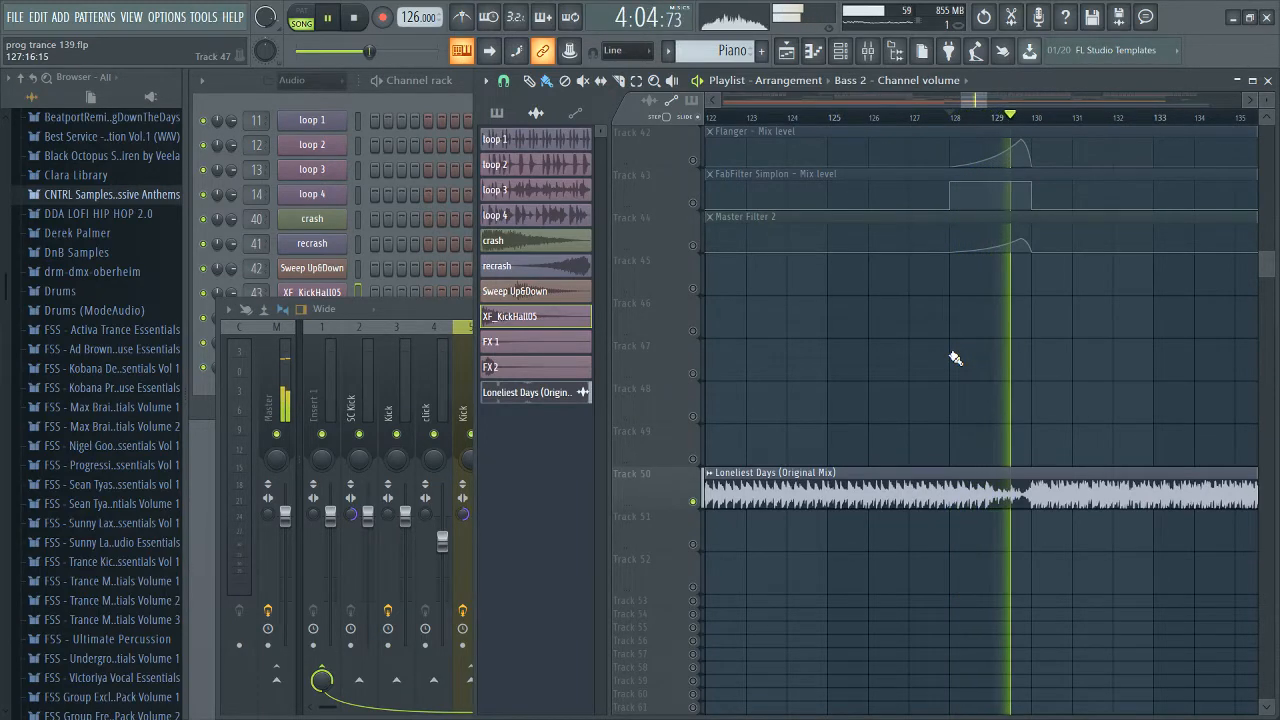
key("space")
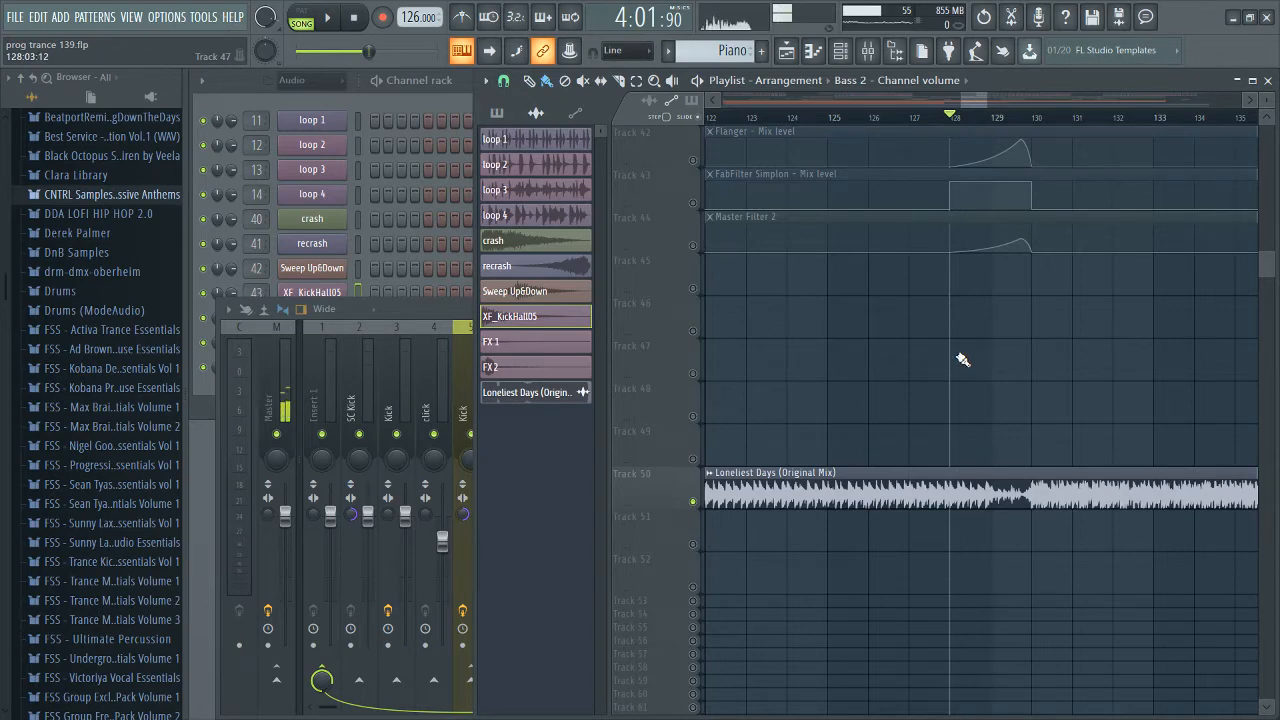
Step: View the effects on the Master mixer track, open and close FabFilter Simplon, and return to the playlist
left_click(436, 304)
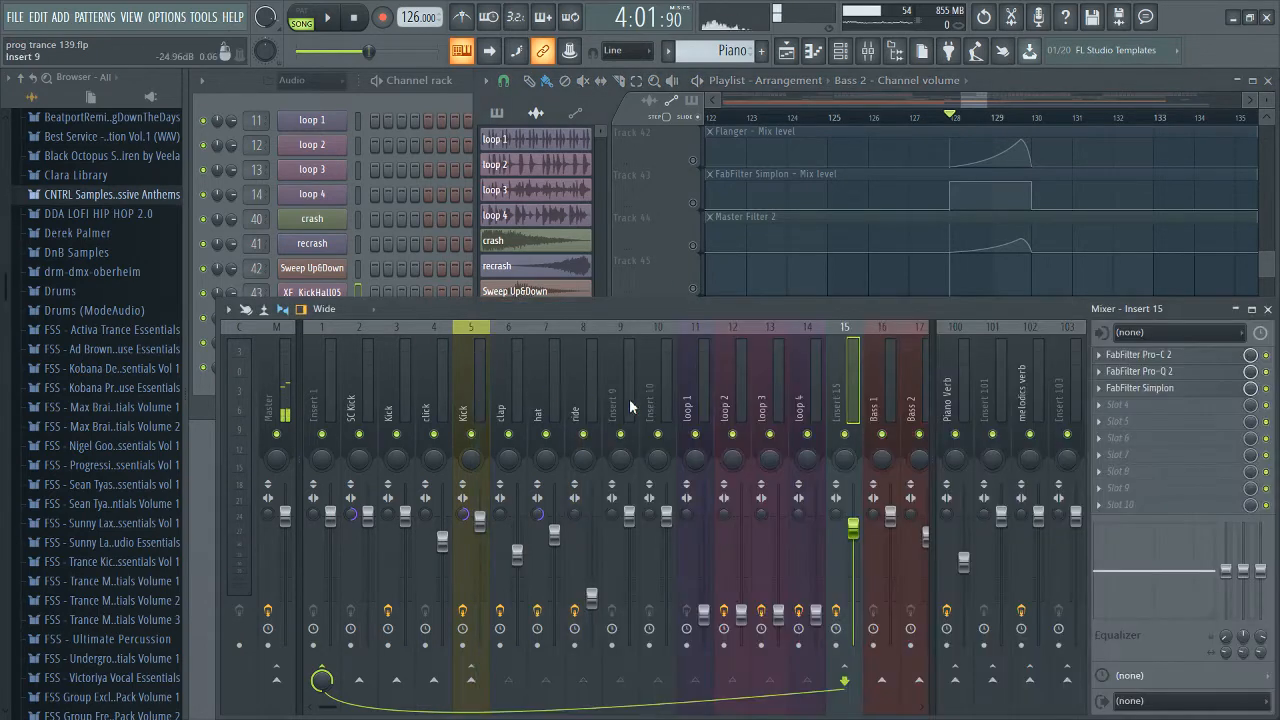
left_click(931, 294)
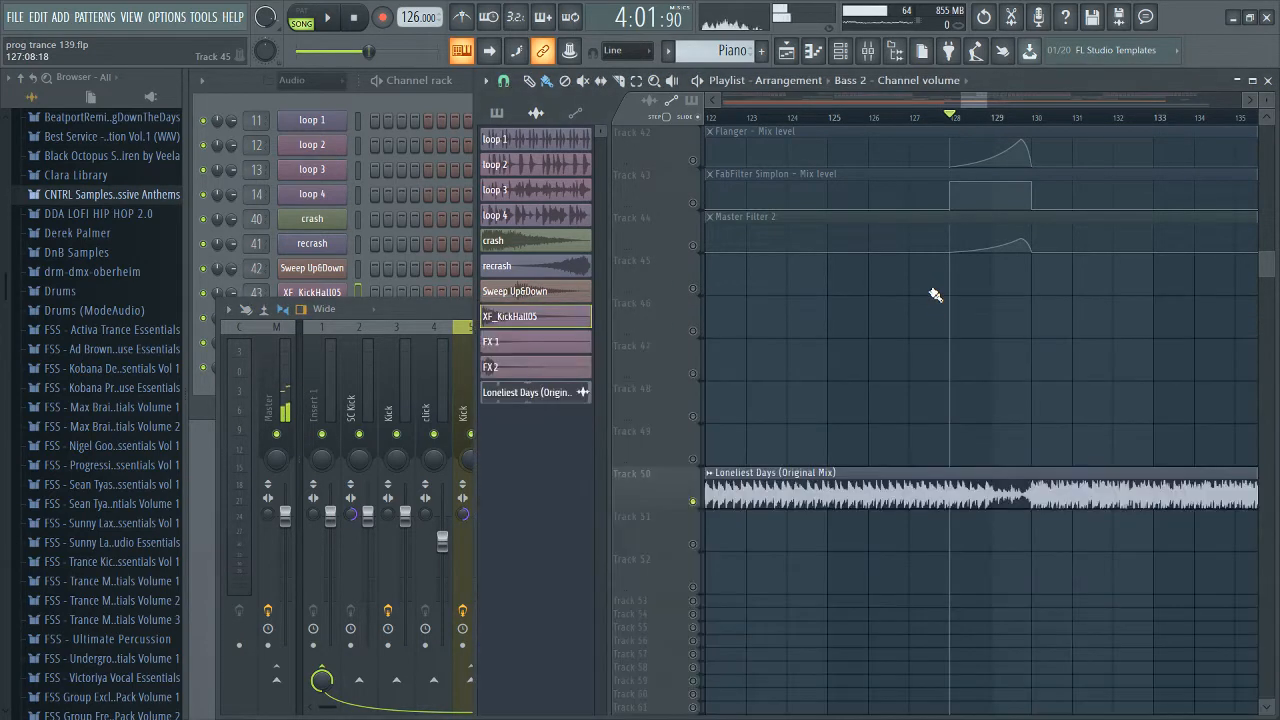
left_click(422, 320)
left_click(285, 390)
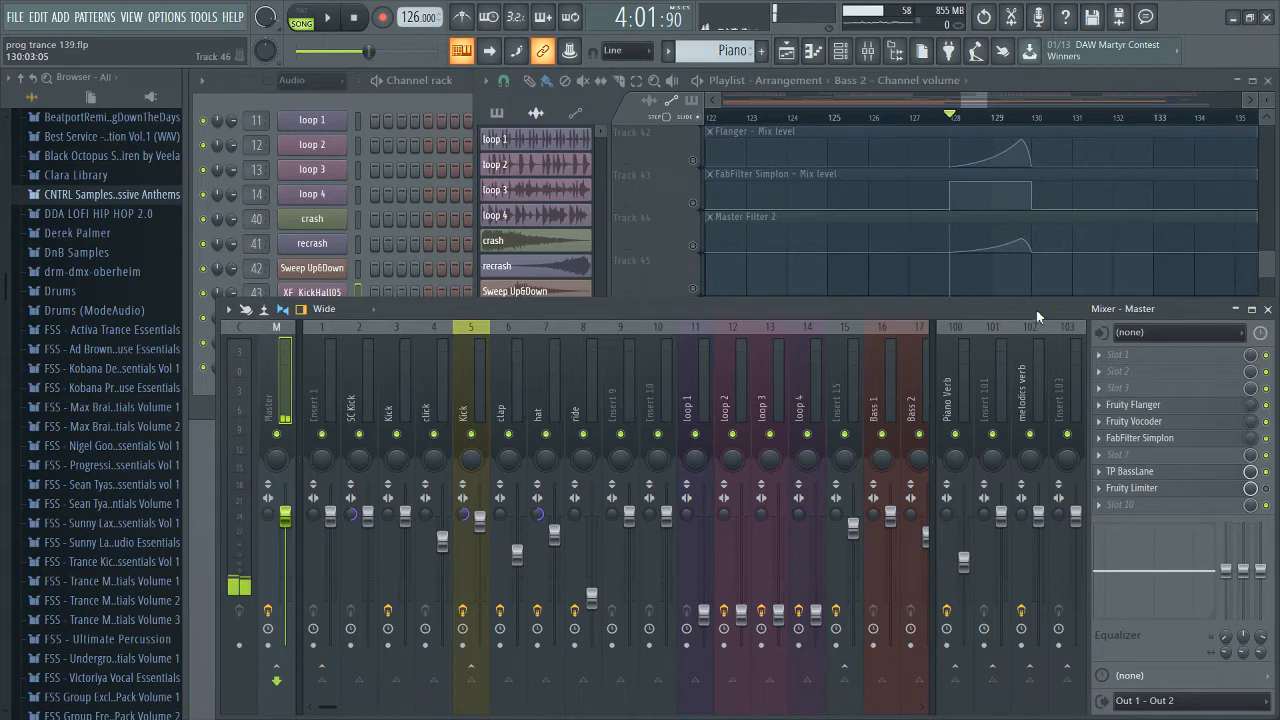
left_click(1160, 440)
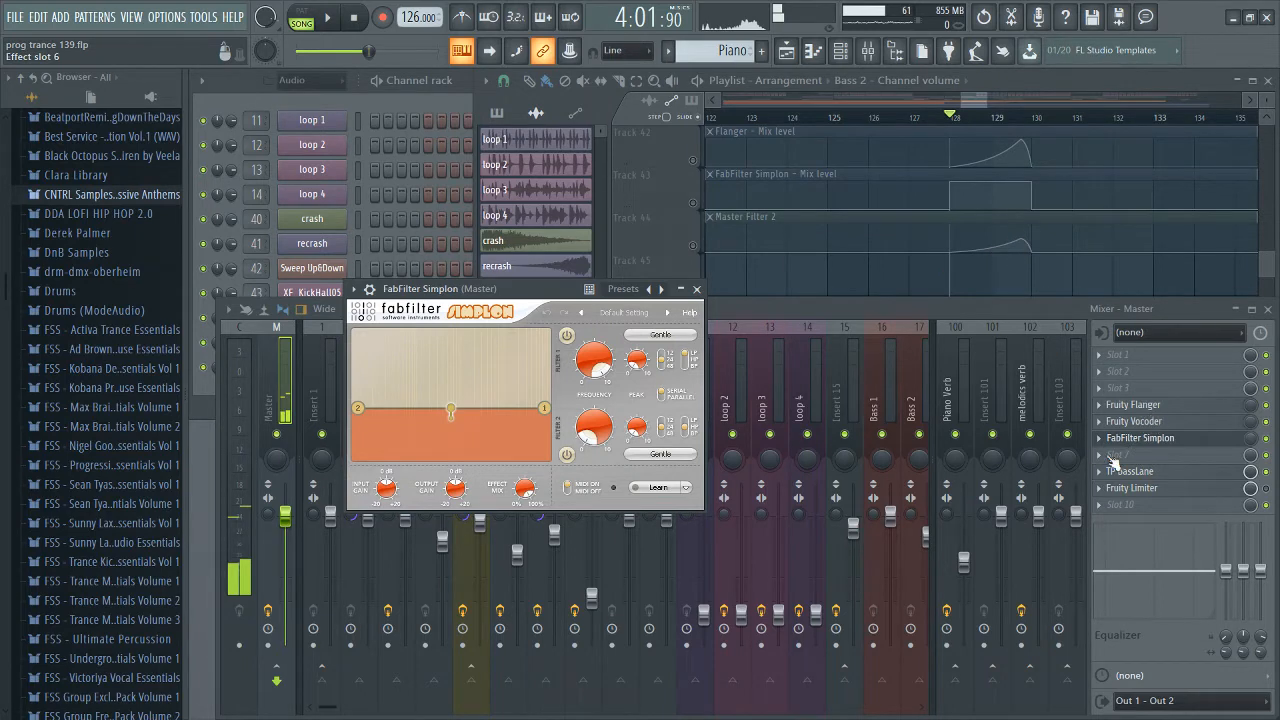
left_click(1142, 439)
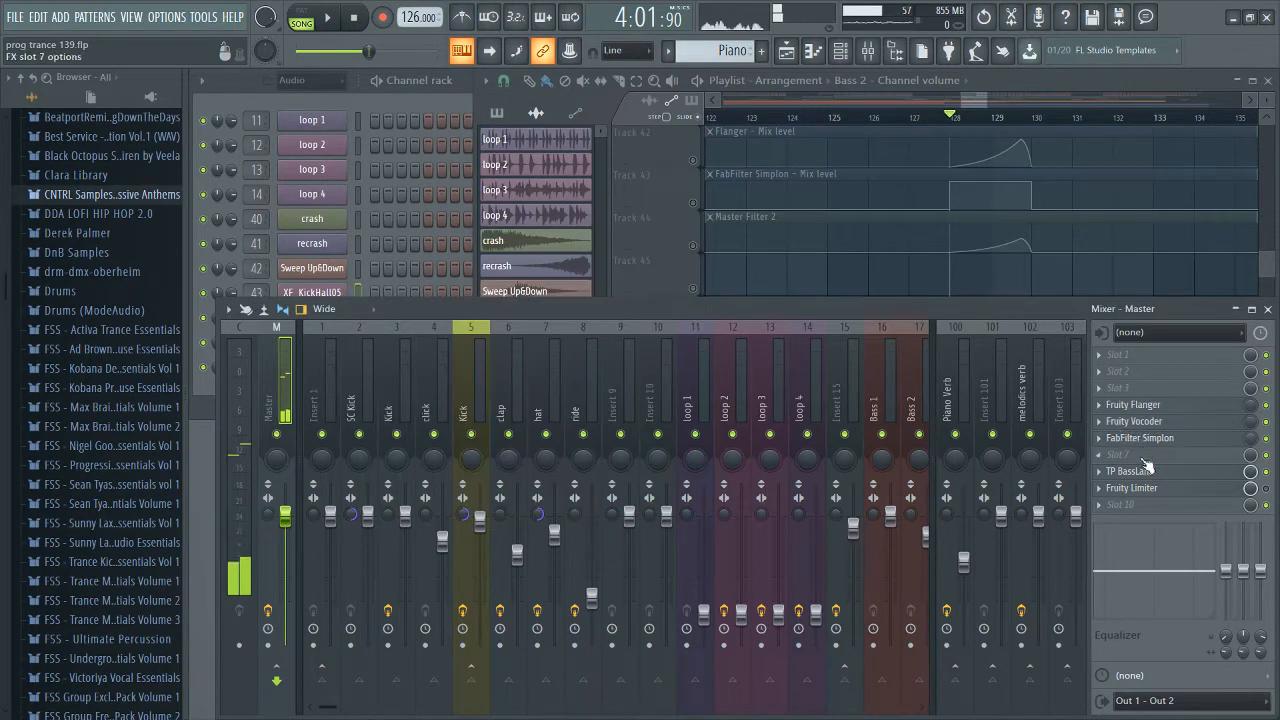
left_click(1012, 298)
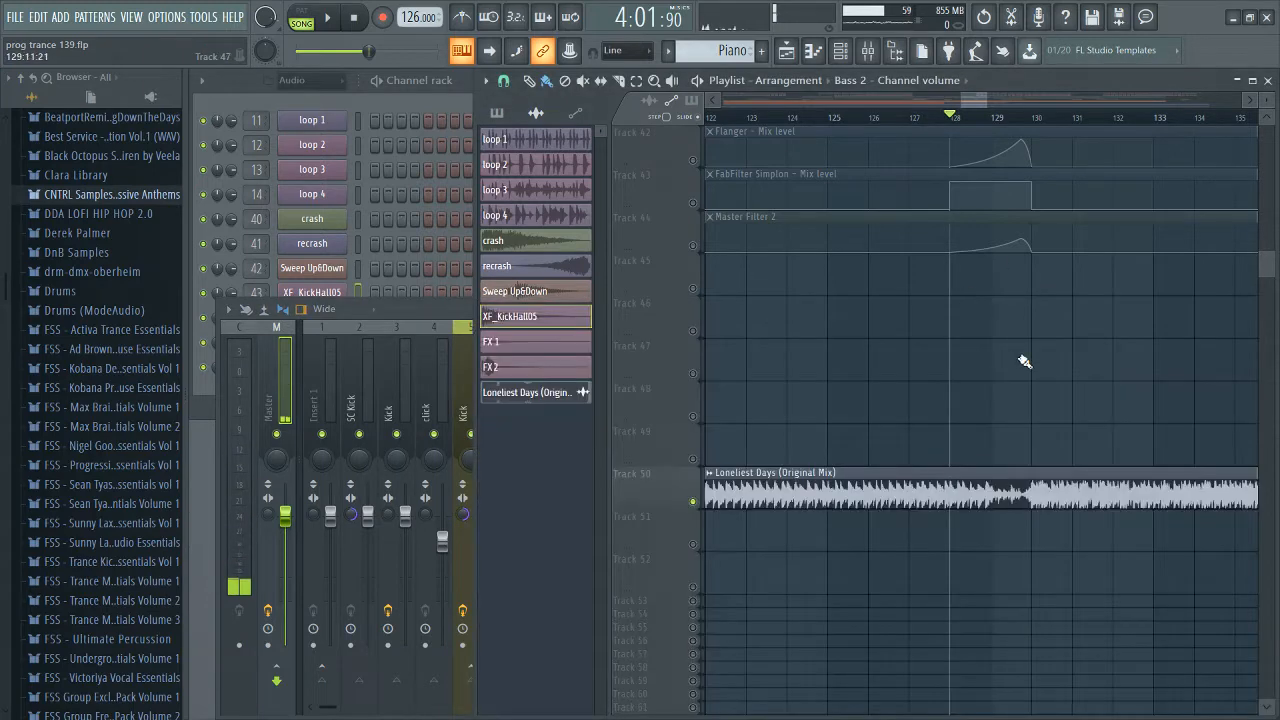
Step: Replay the bar 128 transition with the Vocoder, Flanger, FabFilter Simplon and Master Filter 2 automation in view
scroll(1040, 400, "up", 4)
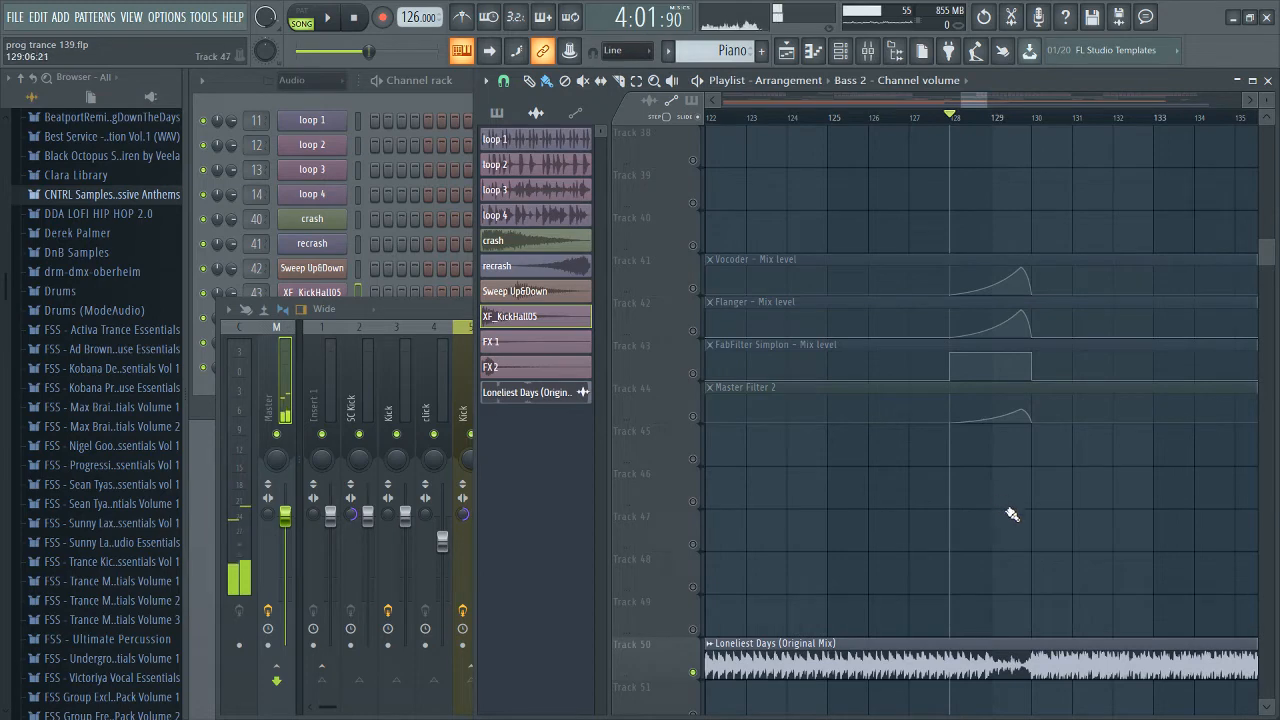
scroll(1006, 514, "down", 2)
key("space")
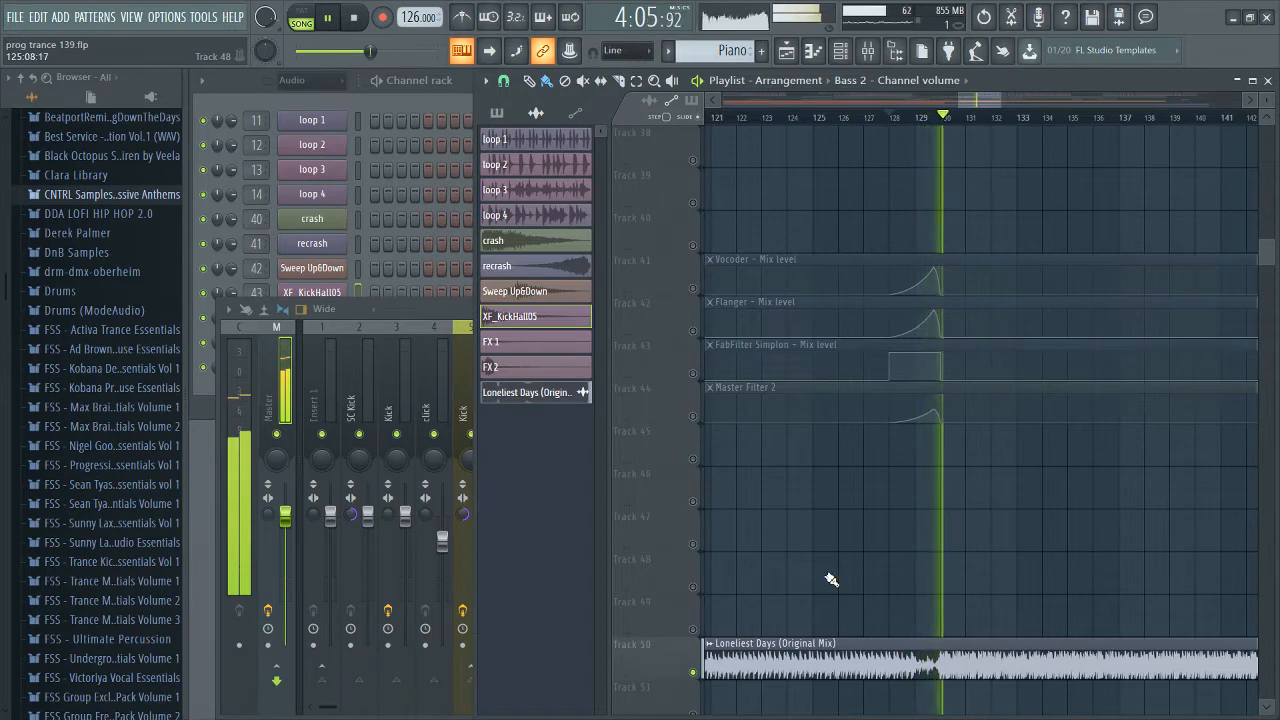
key("space")
Step: Find the second transition near bar 193 and play towards it from about bar 177, skipping to bars 184 and 188
scroll(971, 542, "down", 3)
scroll(985, 543, "down", 3)
scroll(1125, 552, "up", 3)
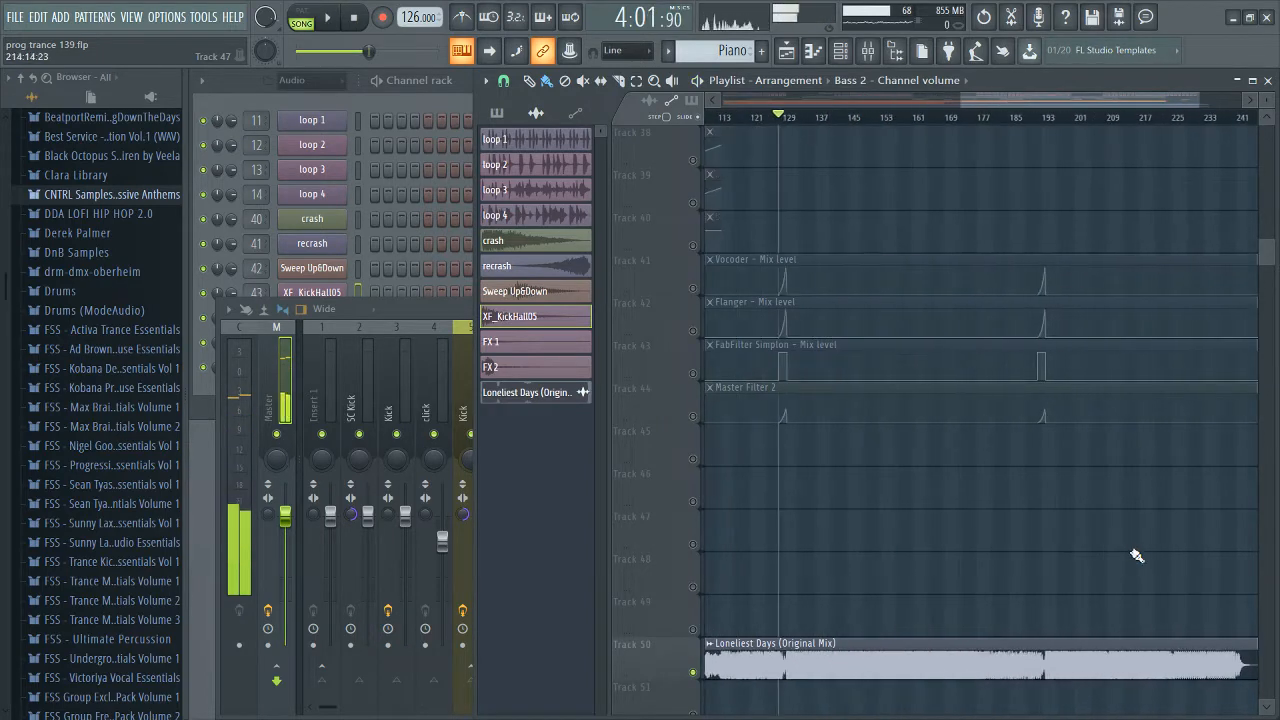
scroll(1050, 510, "down", 3)
scroll(1008, 452, "up", 5)
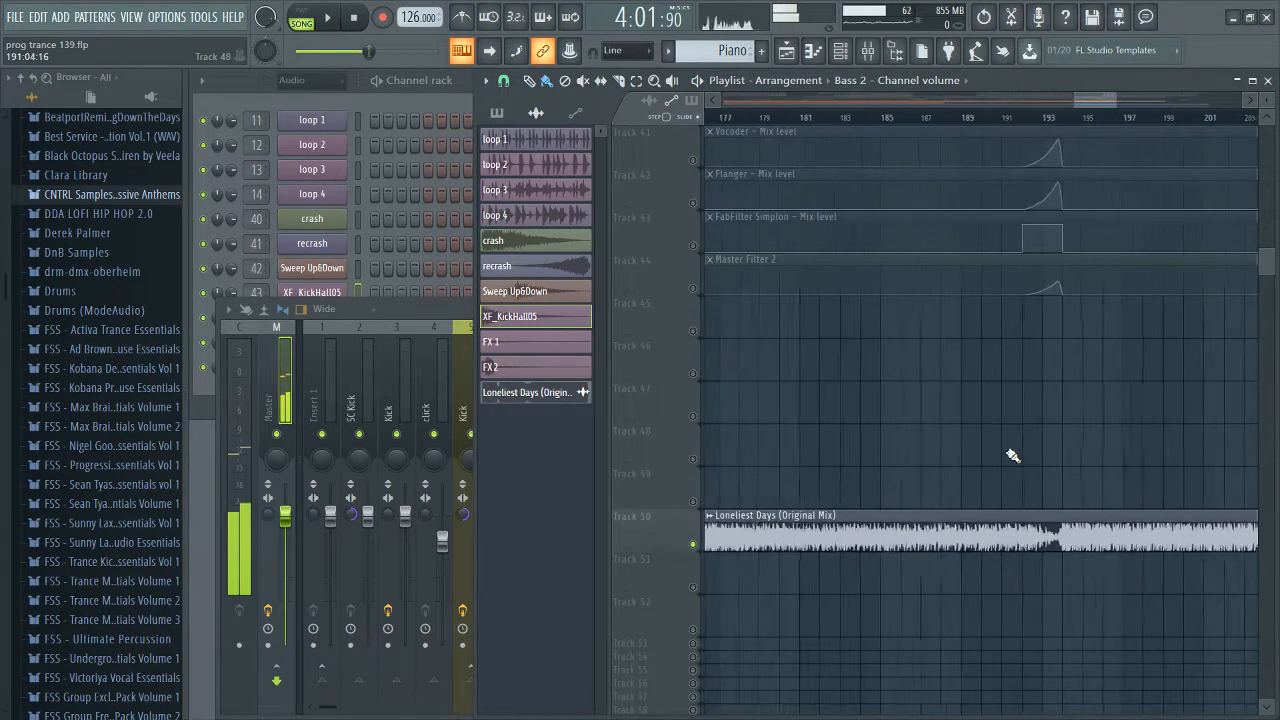
scroll(1120, 480, "down", 2)
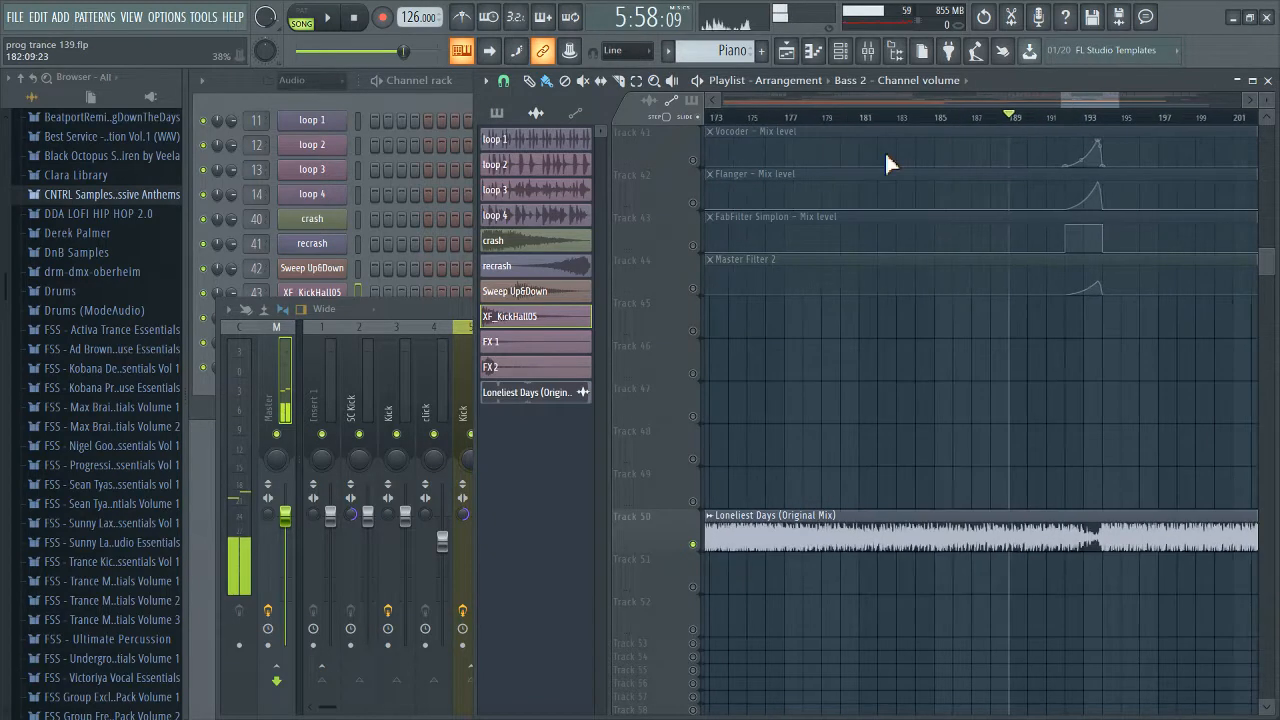
left_click(806, 119)
key("space")
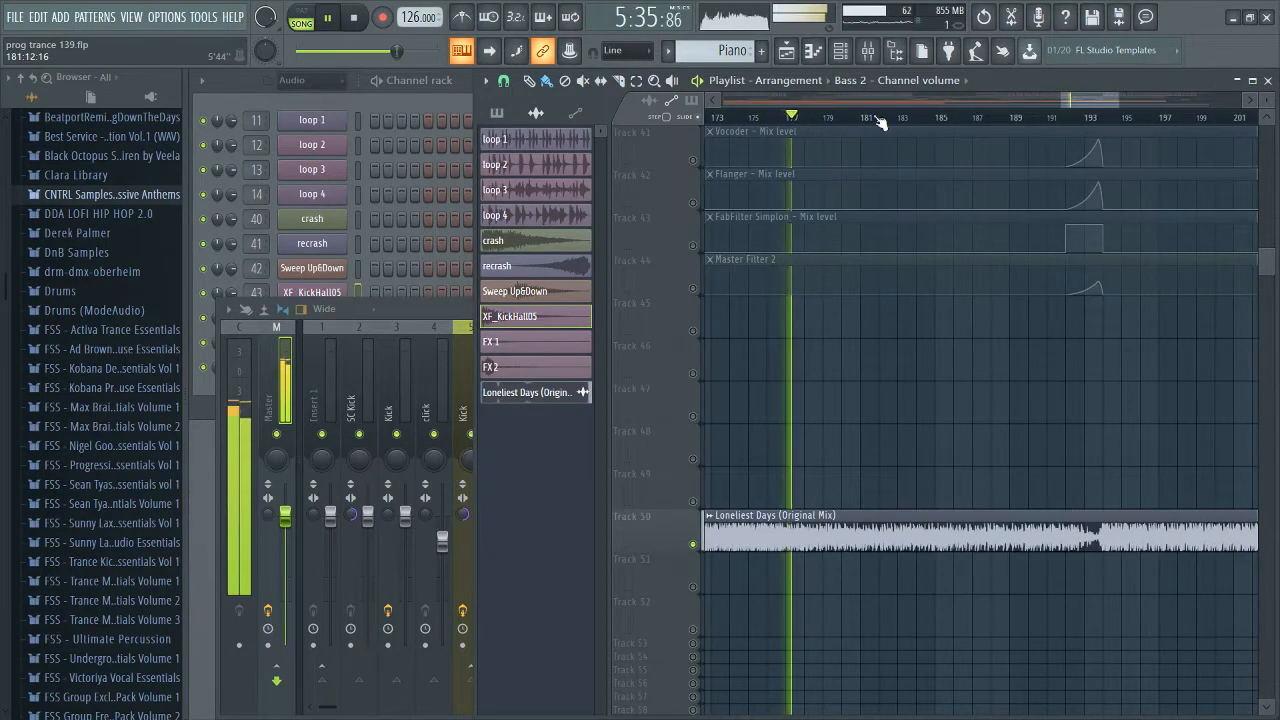
left_click(915, 119)
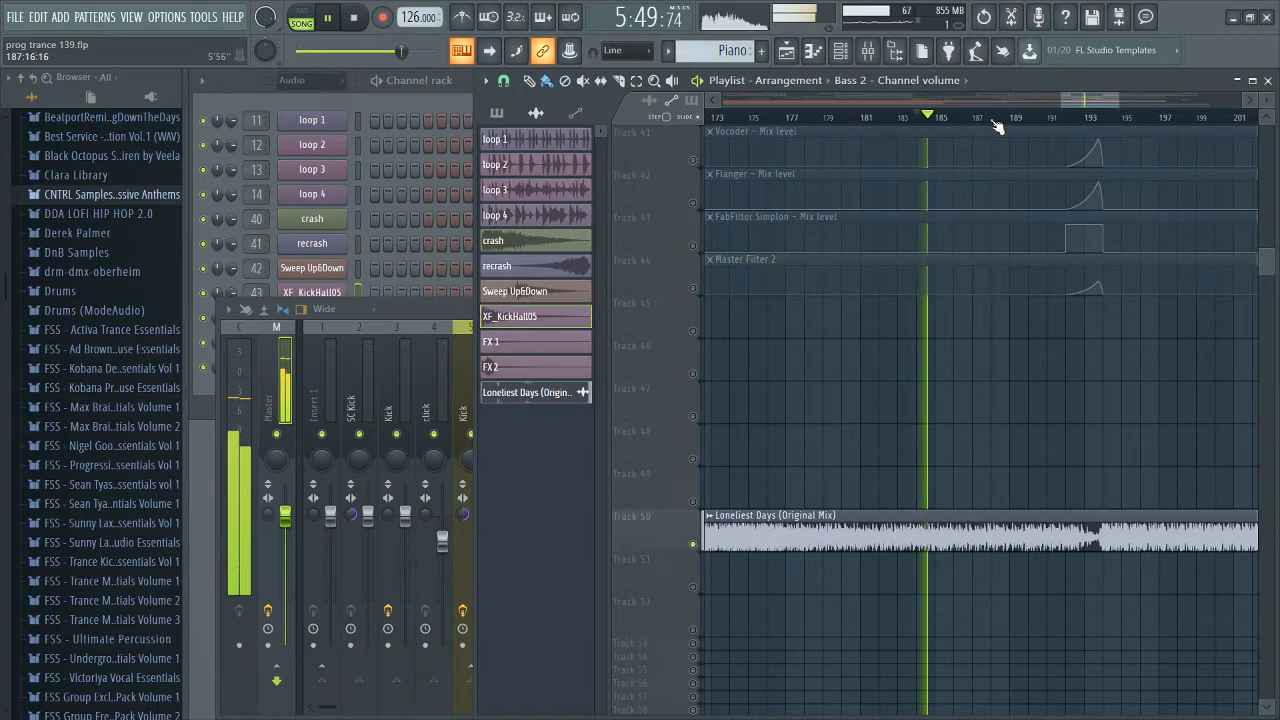
left_click(1000, 119)
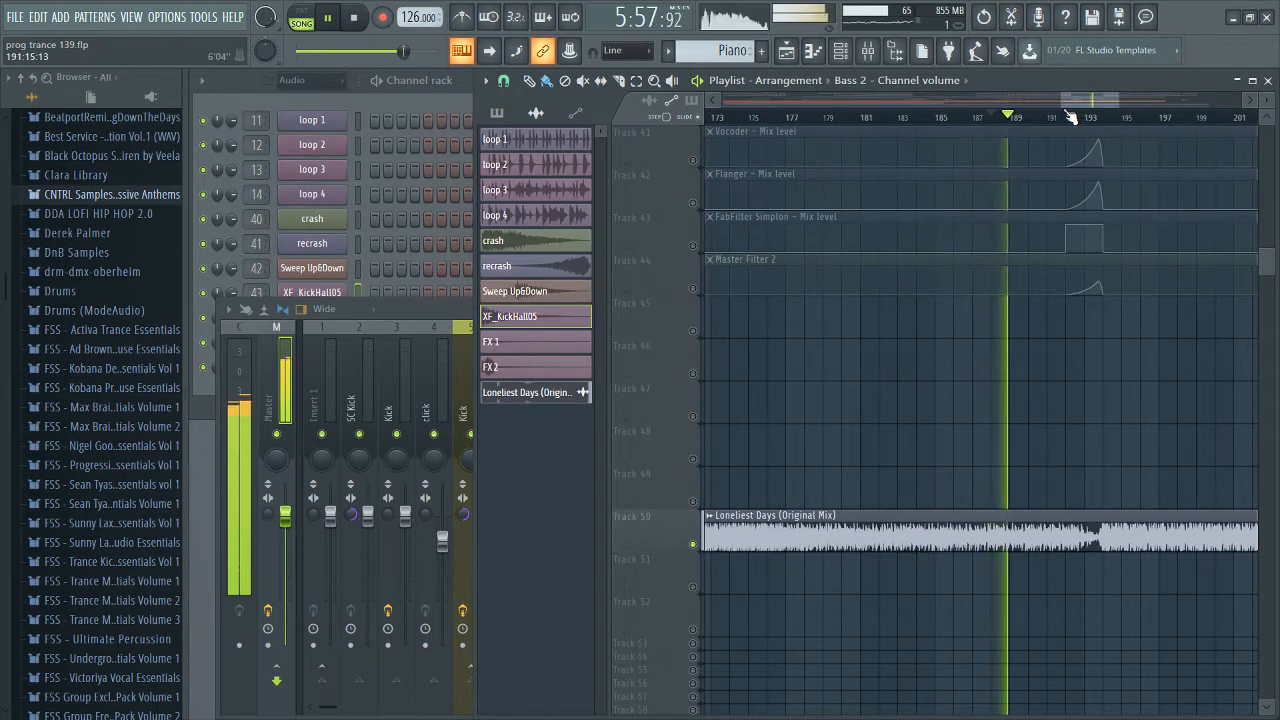
key("space")
Step: Move the playback position to bar 192, play through the second transition, and stop
left_click(1066, 117)
scroll(903, 370, "down", 4)
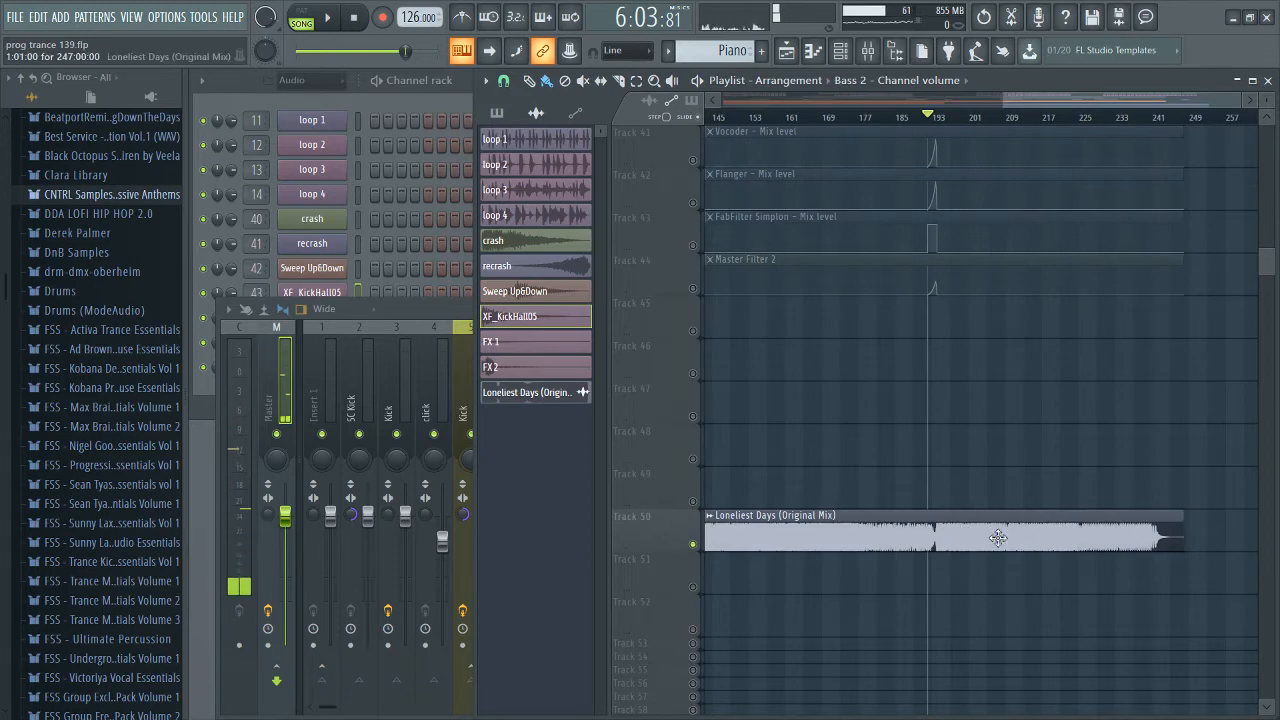
key("space")
scroll(957, 423, "up", 5)
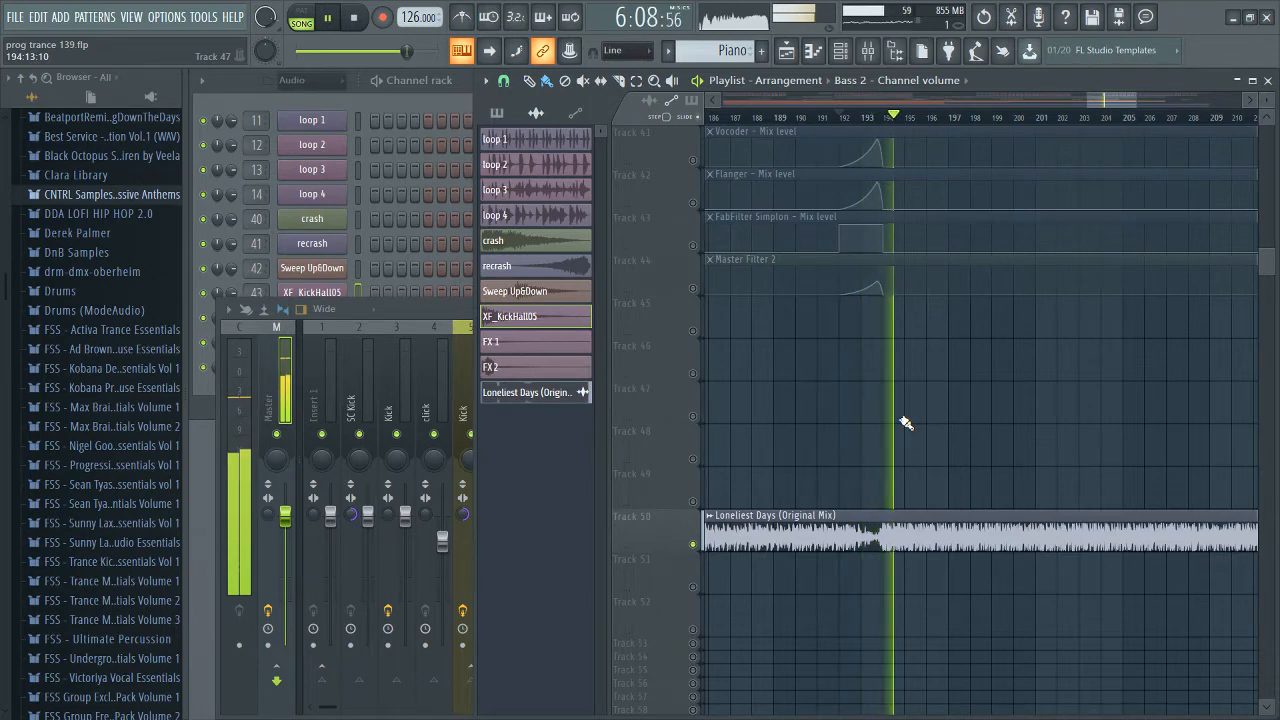
key("space")
scroll(951, 429, "down", 4)
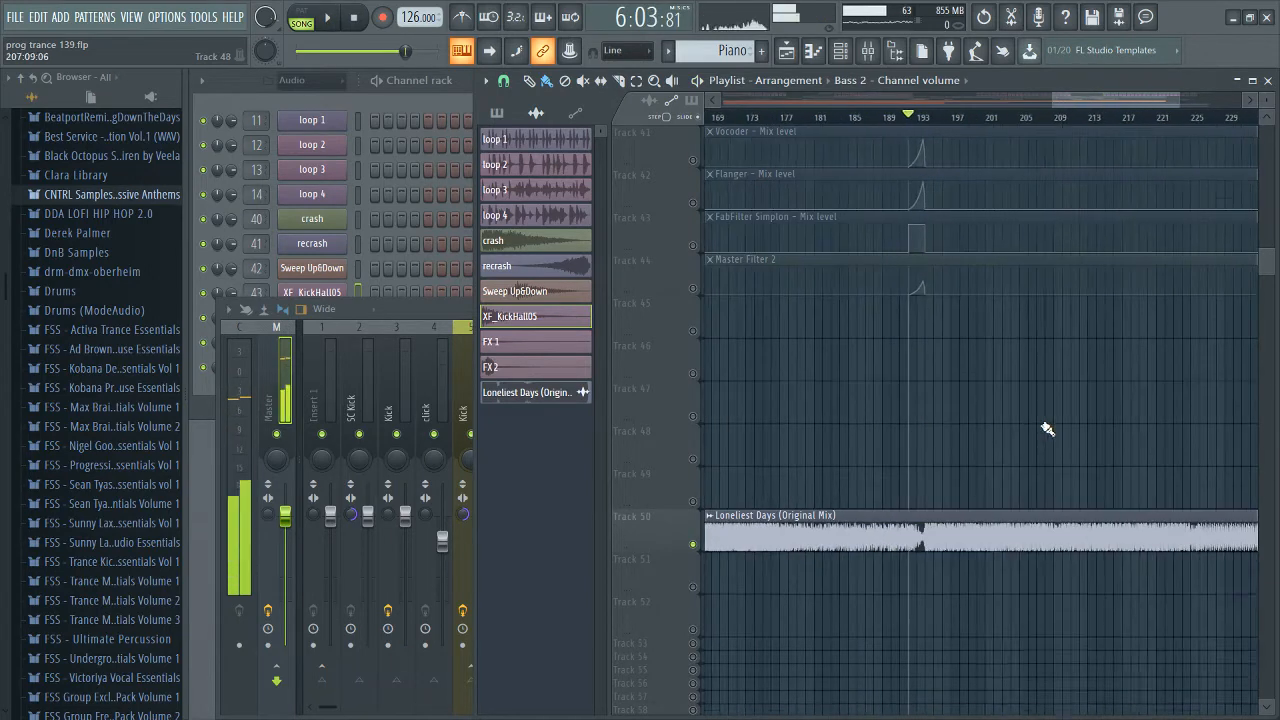
Step: Examine the filter and volume automation clips on tracks 29 to 44 between about bar 153 and bar 225
scroll(931, 391, "up", 5)
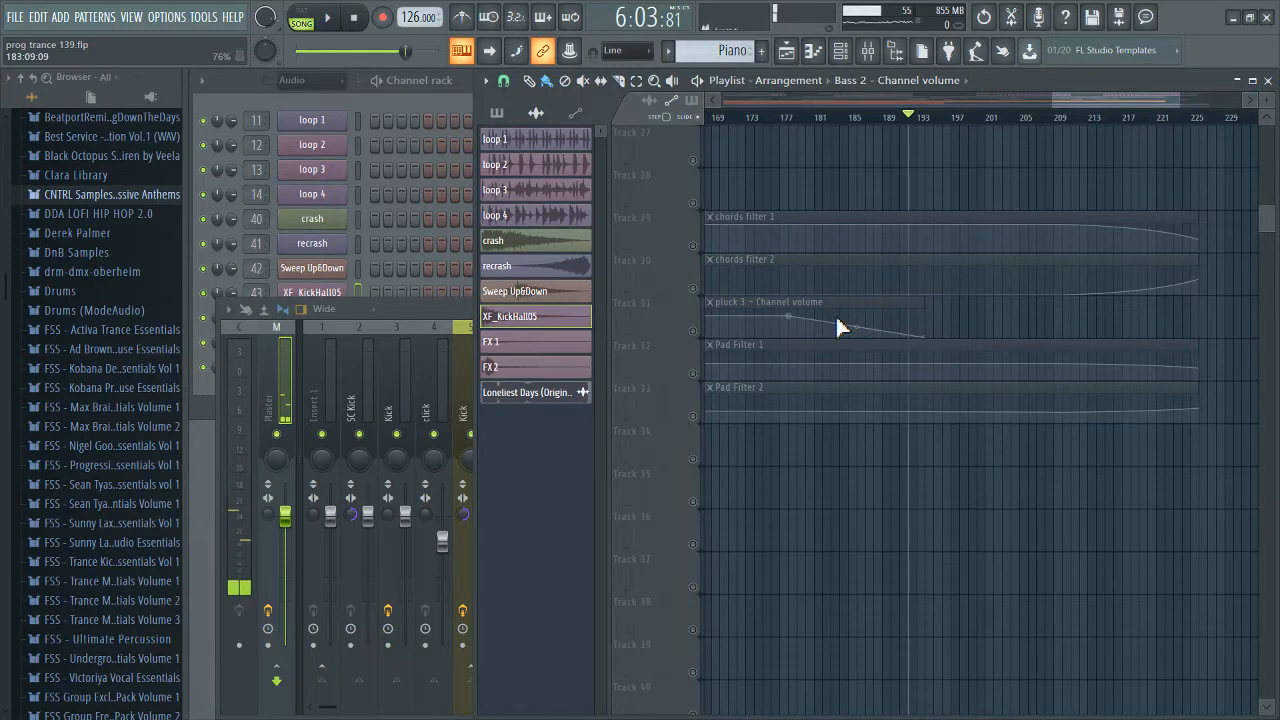
scroll(840, 320, "down", 5)
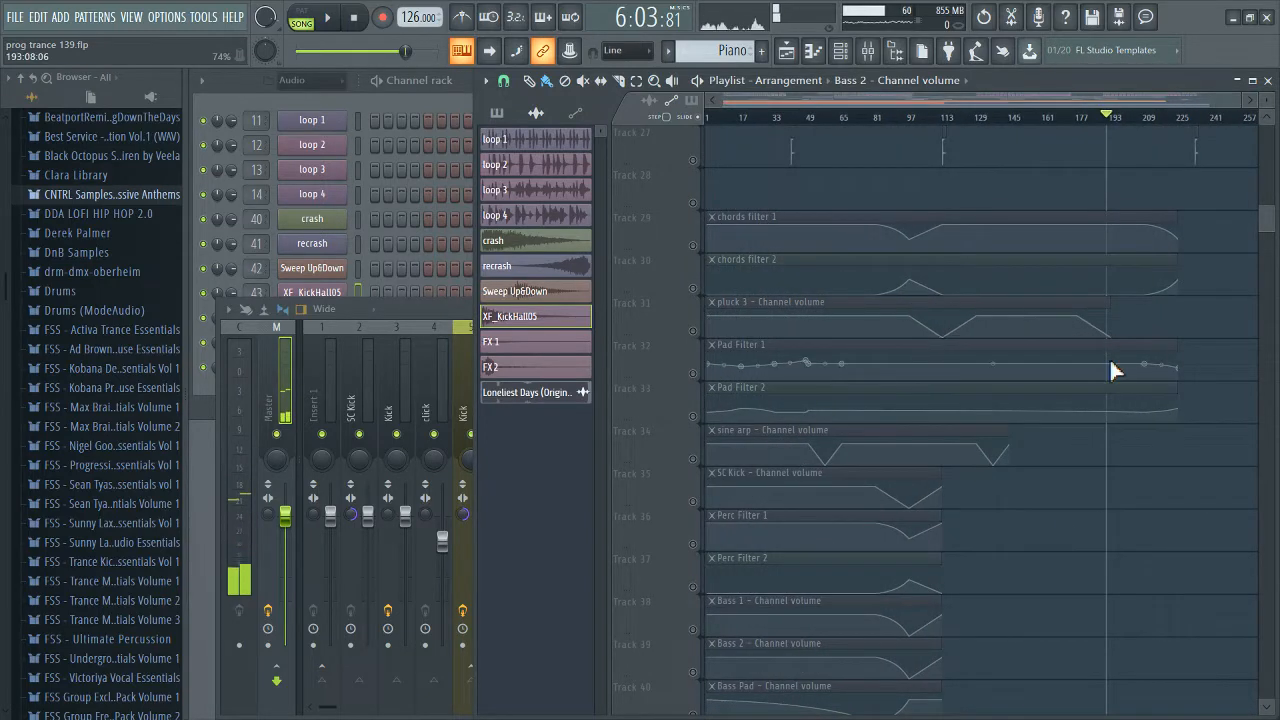
scroll(1100, 531, "up", 2)
scroll(1231, 533, "up", 2)
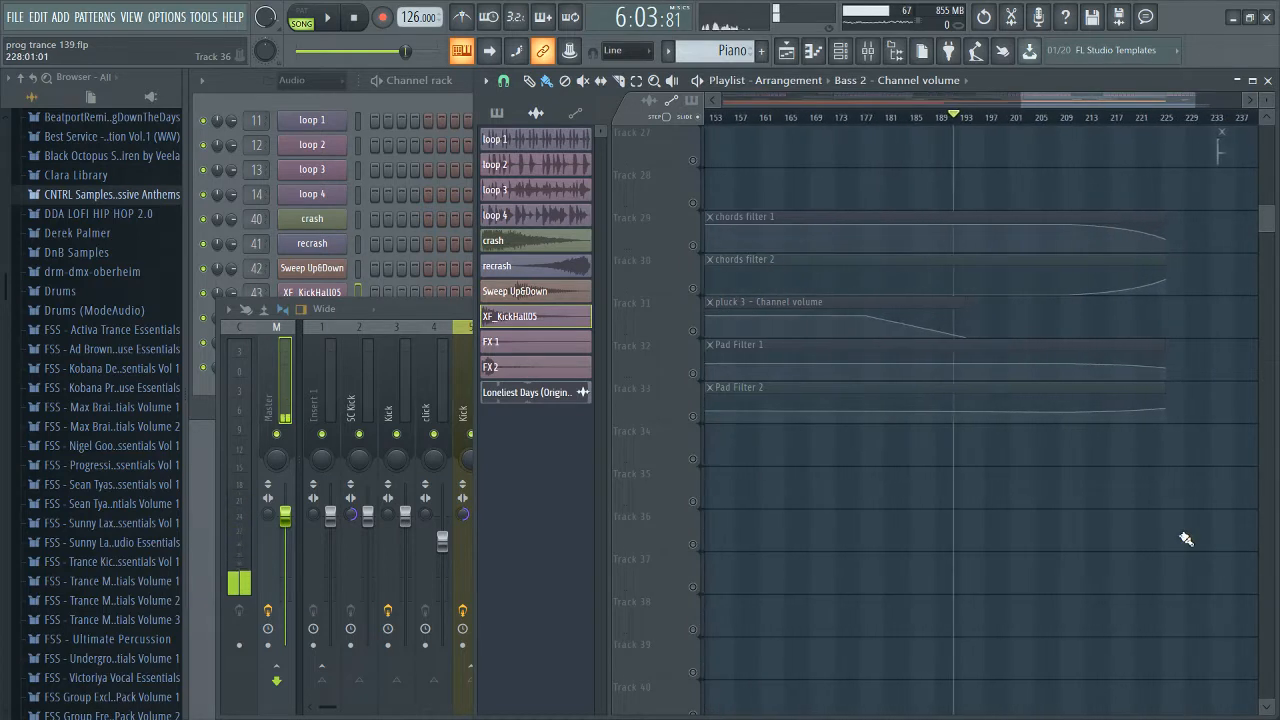
scroll(1167, 527, "down", 4)
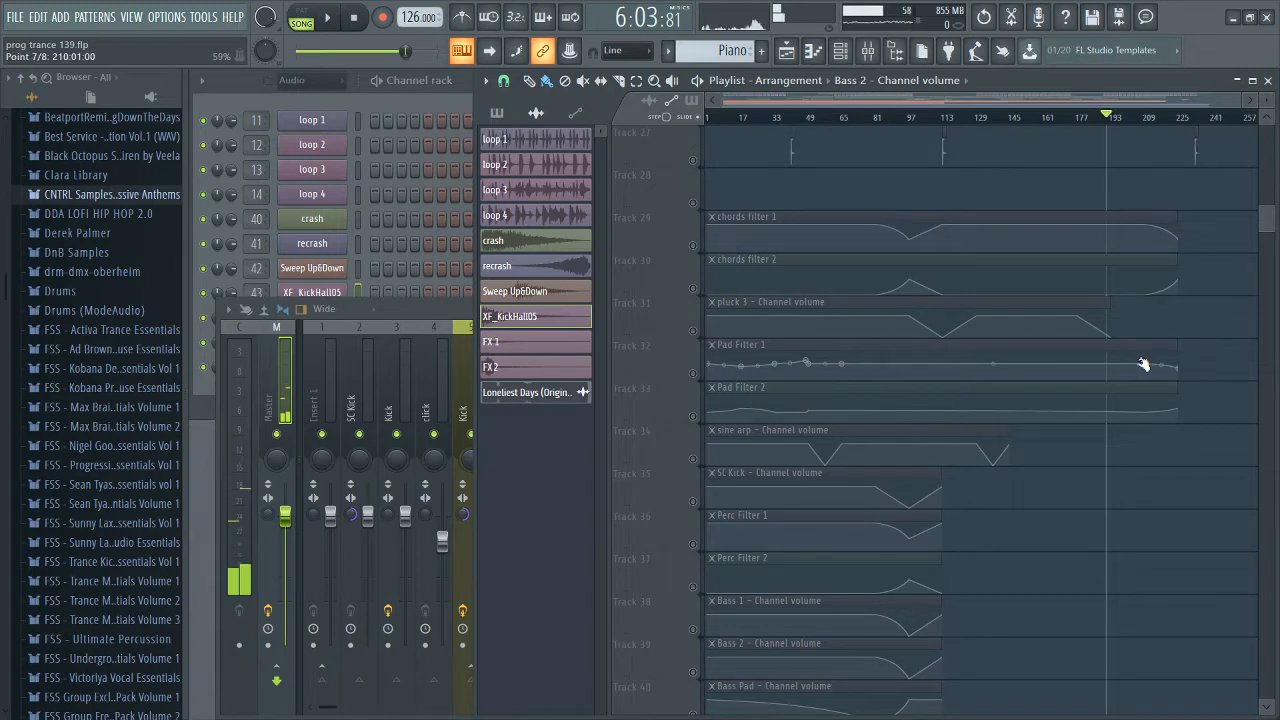
scroll(1124, 520, "down", 4)
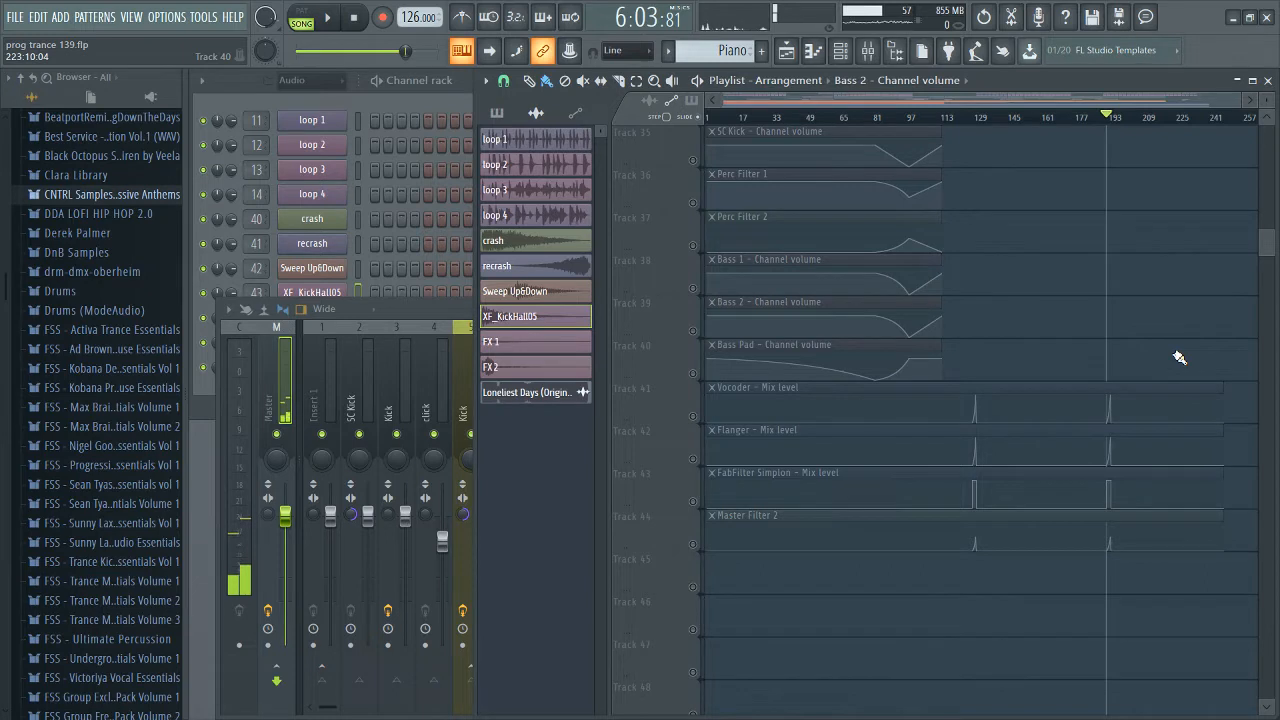
Step: Compare the chords, pluck and pad automation with the pattern clips on the upper playlist tracks towards the arrangement's end
scroll(1178, 357, "up", 3)
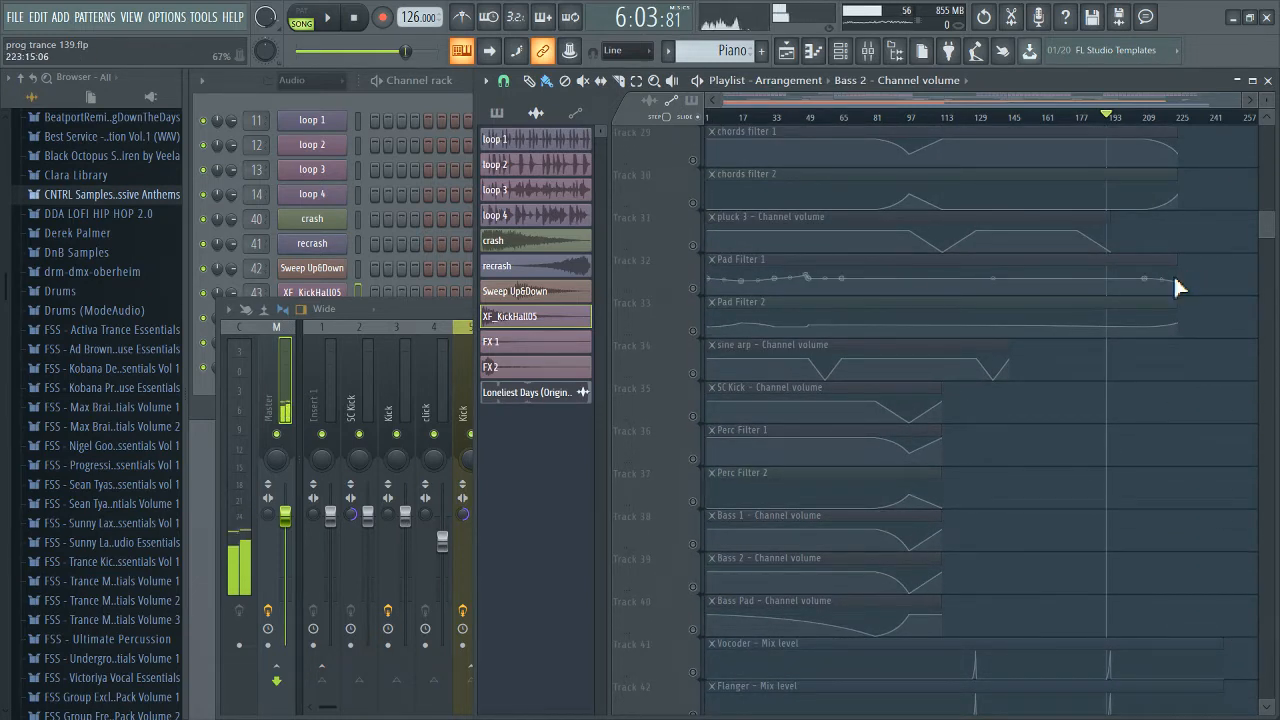
scroll(1173, 274, "up", 1)
scroll(1185, 305, "up", 4)
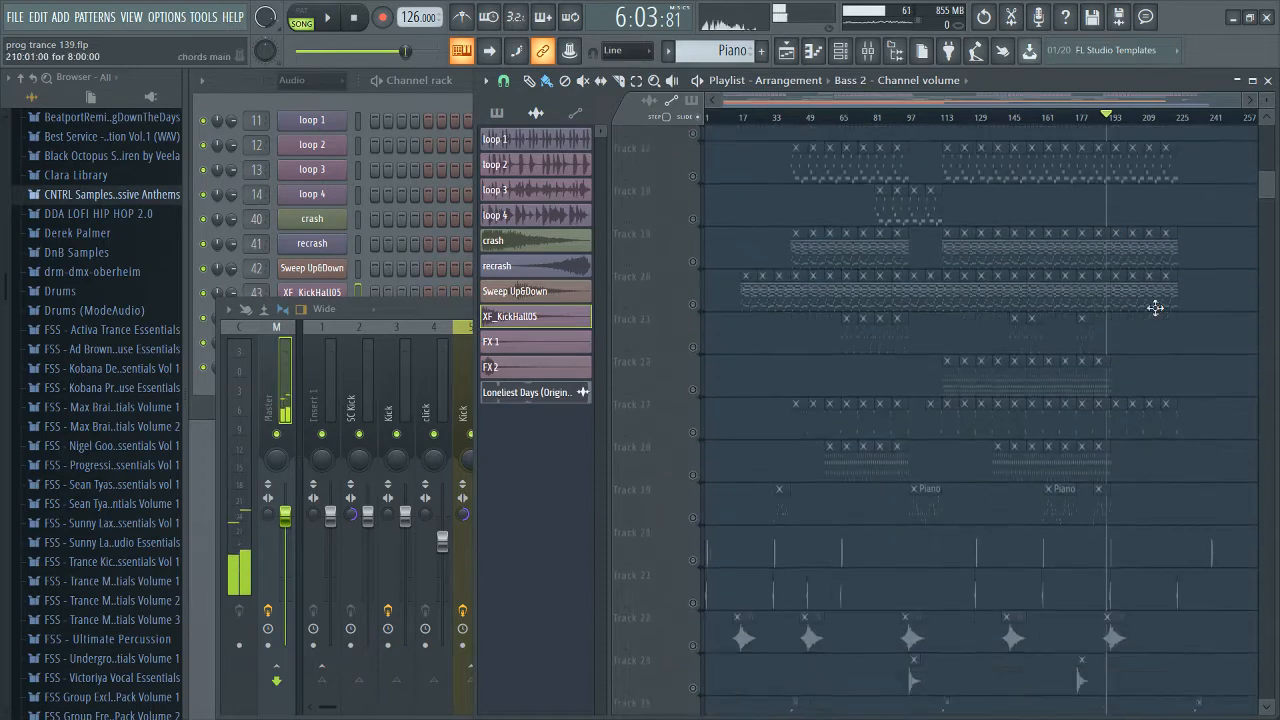
scroll(1161, 311, "down", 4)
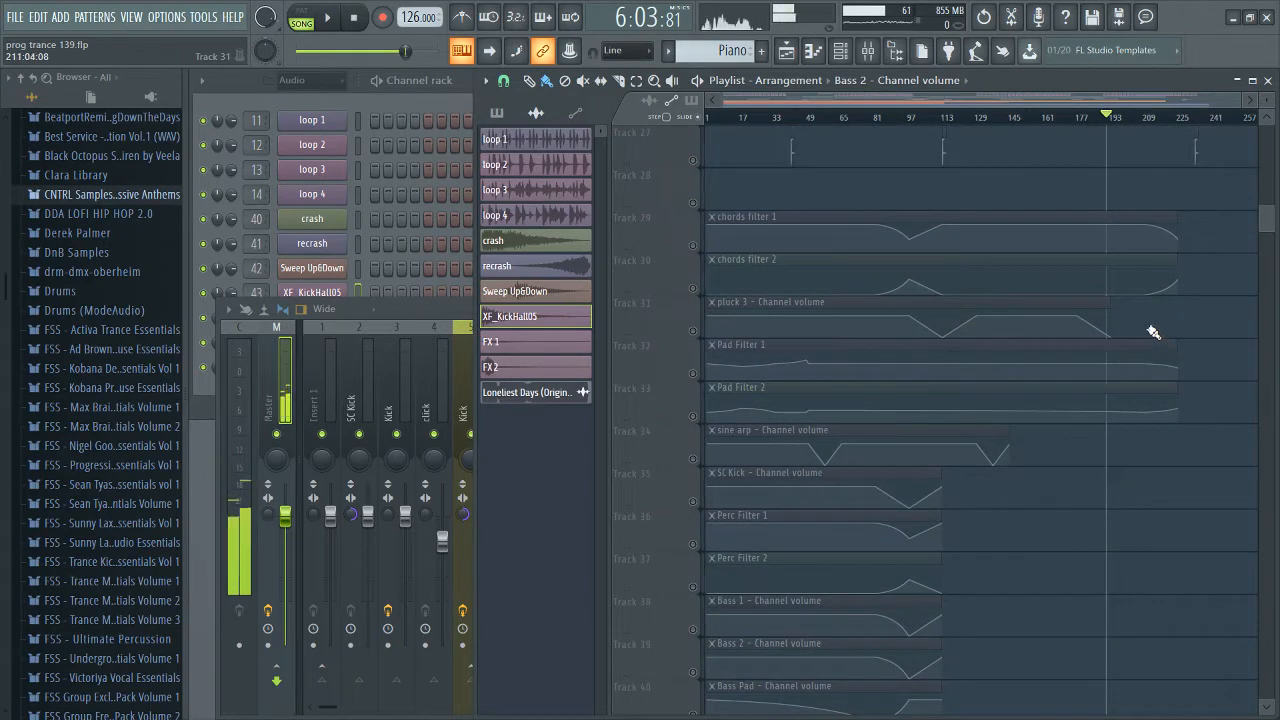
scroll(1153, 332, "up", 9)
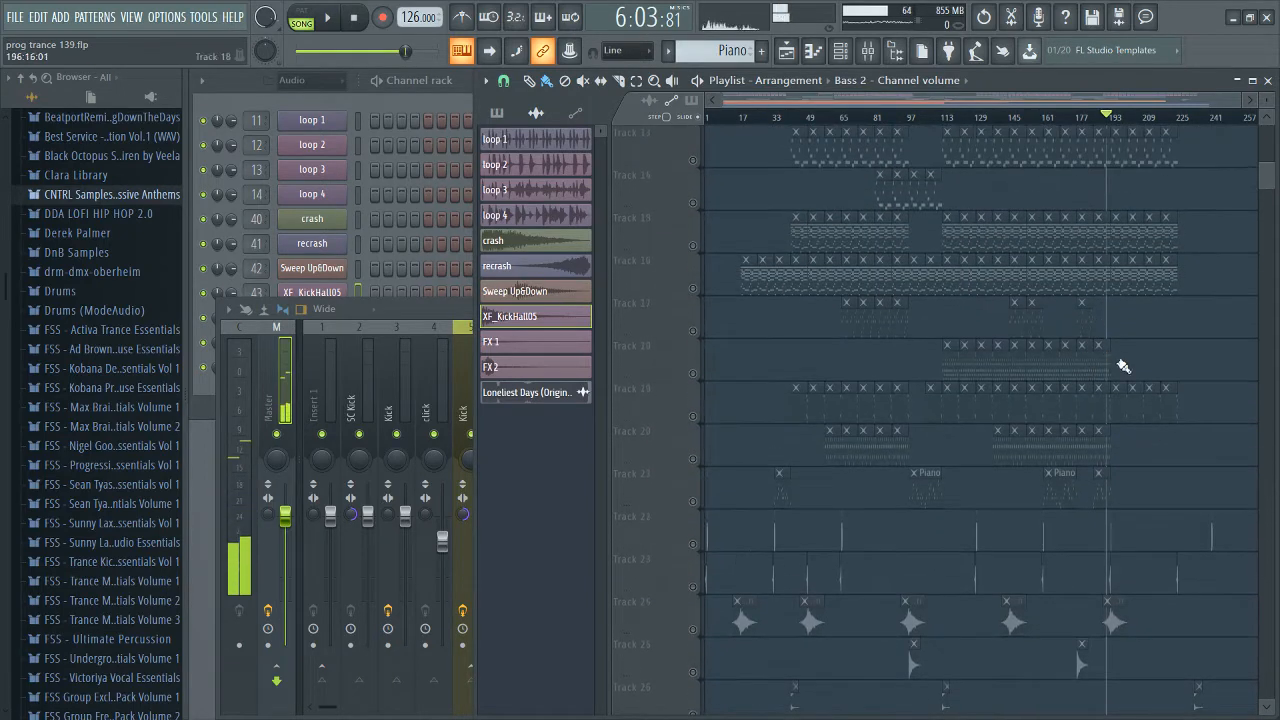
scroll(1110, 375, "down", 8)
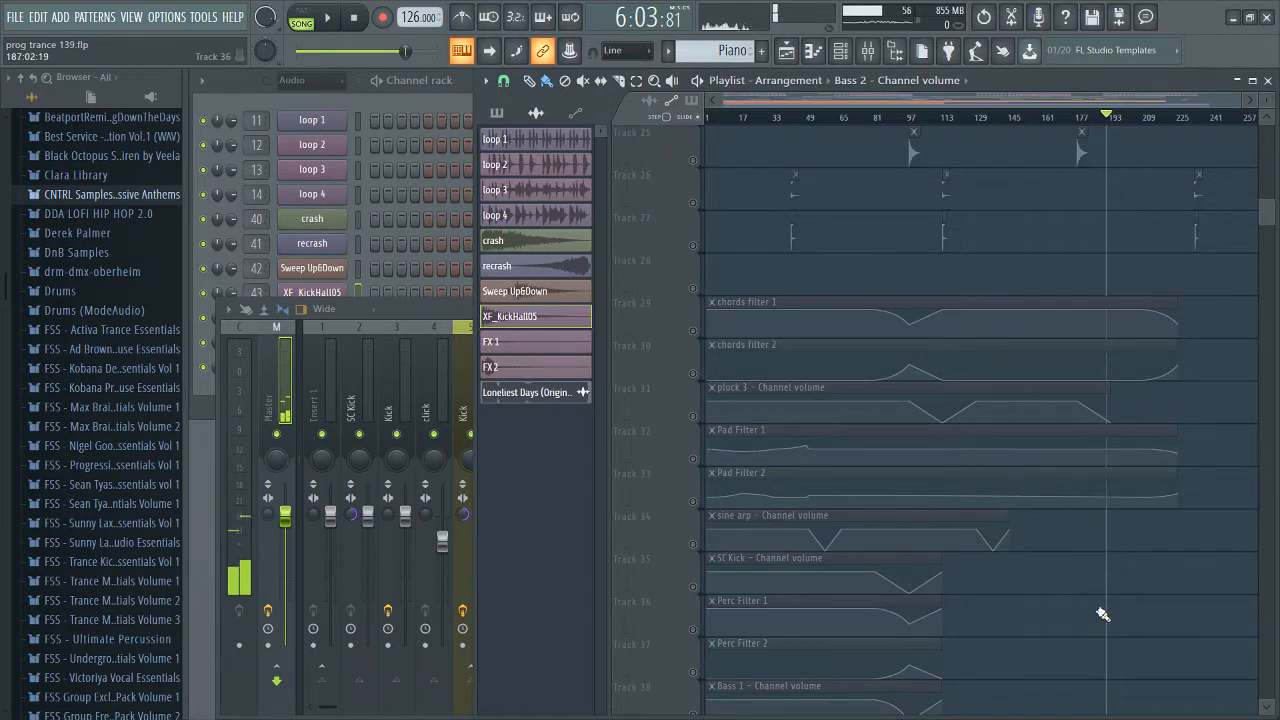
scroll(1102, 614, "down", 3)
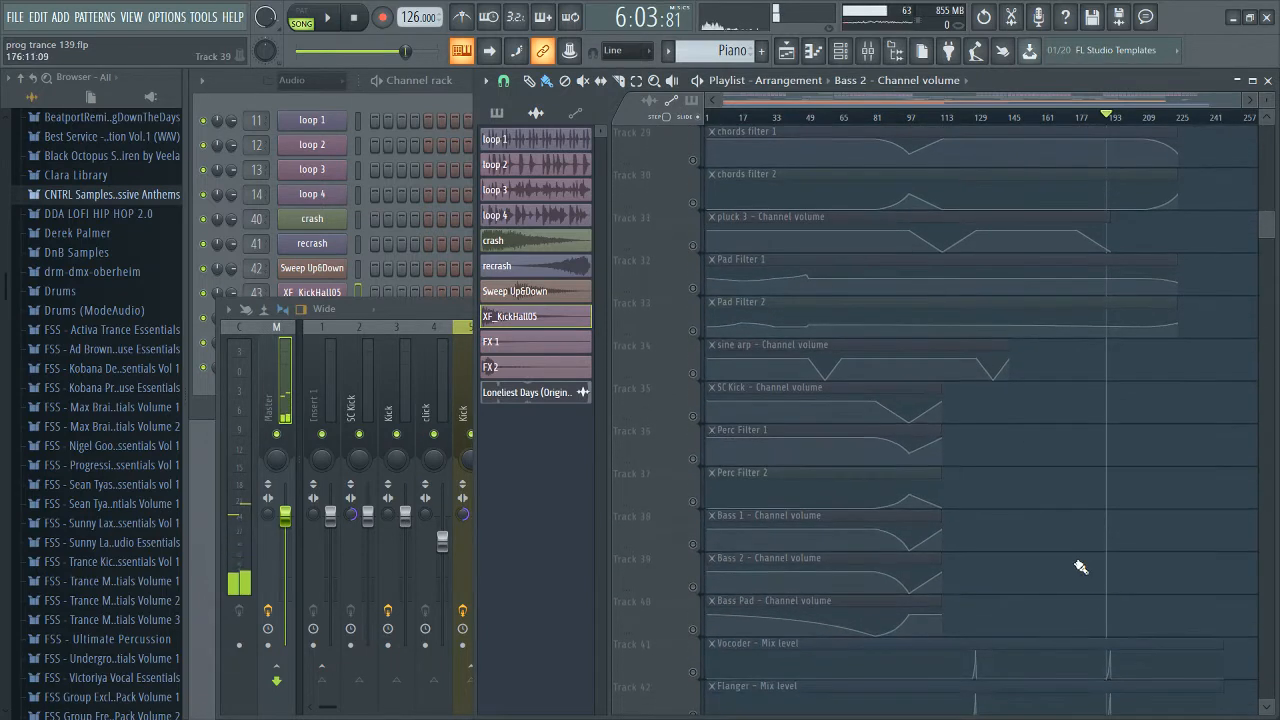
scroll(820, 171, "up", 3)
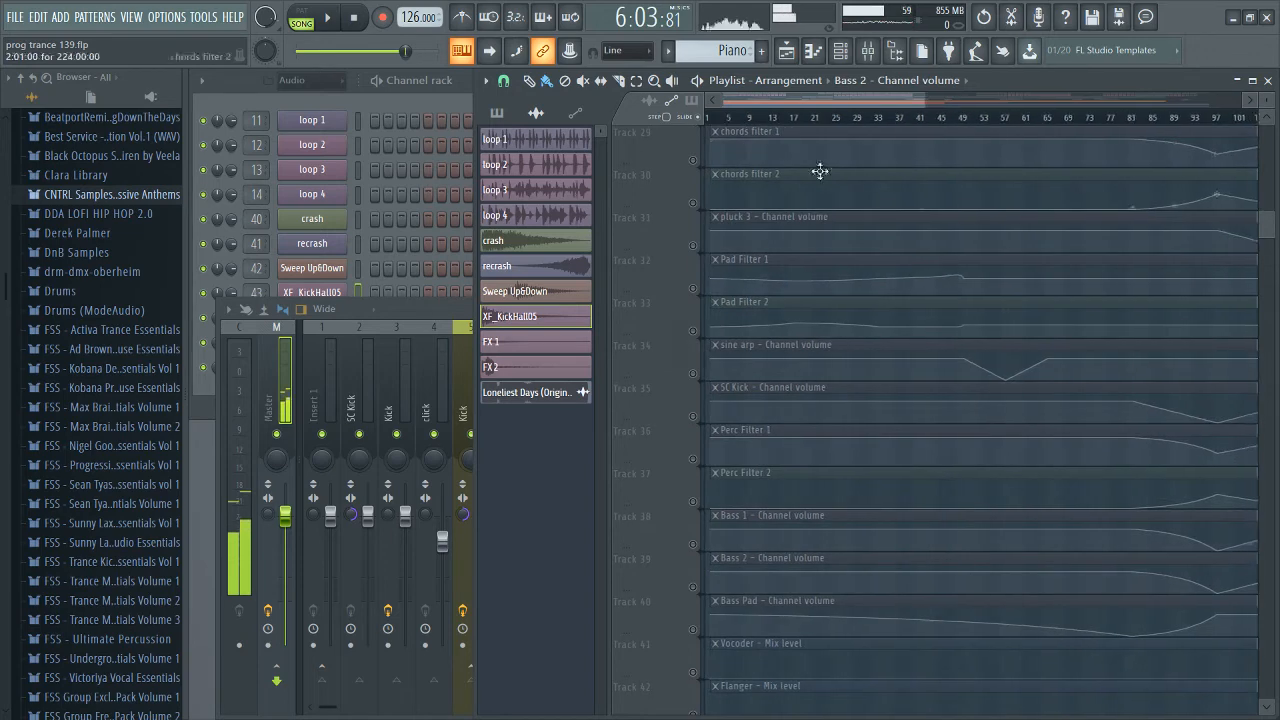
Step: Move the playback position to bar 98, by the breakdown's volume and filter automation
left_click(824, 120)
left_click_drag(851, 98, 945, 104)
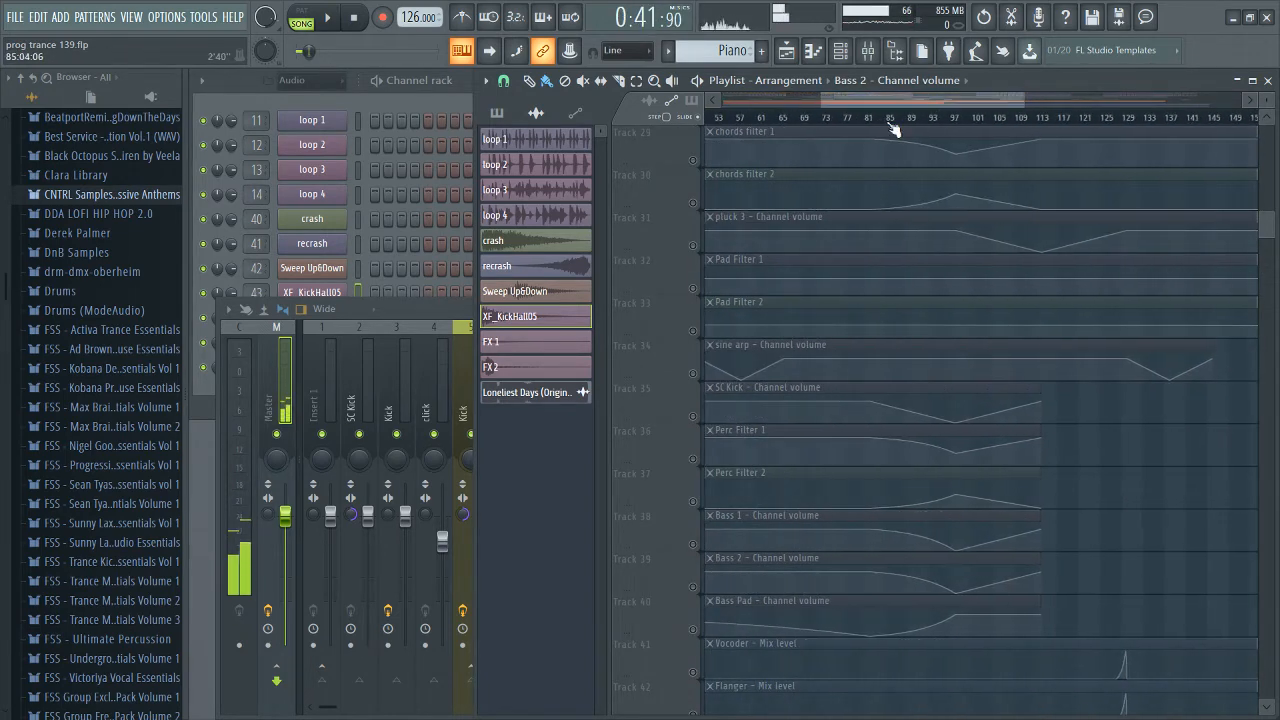
left_click(905, 118)
left_click(955, 117)
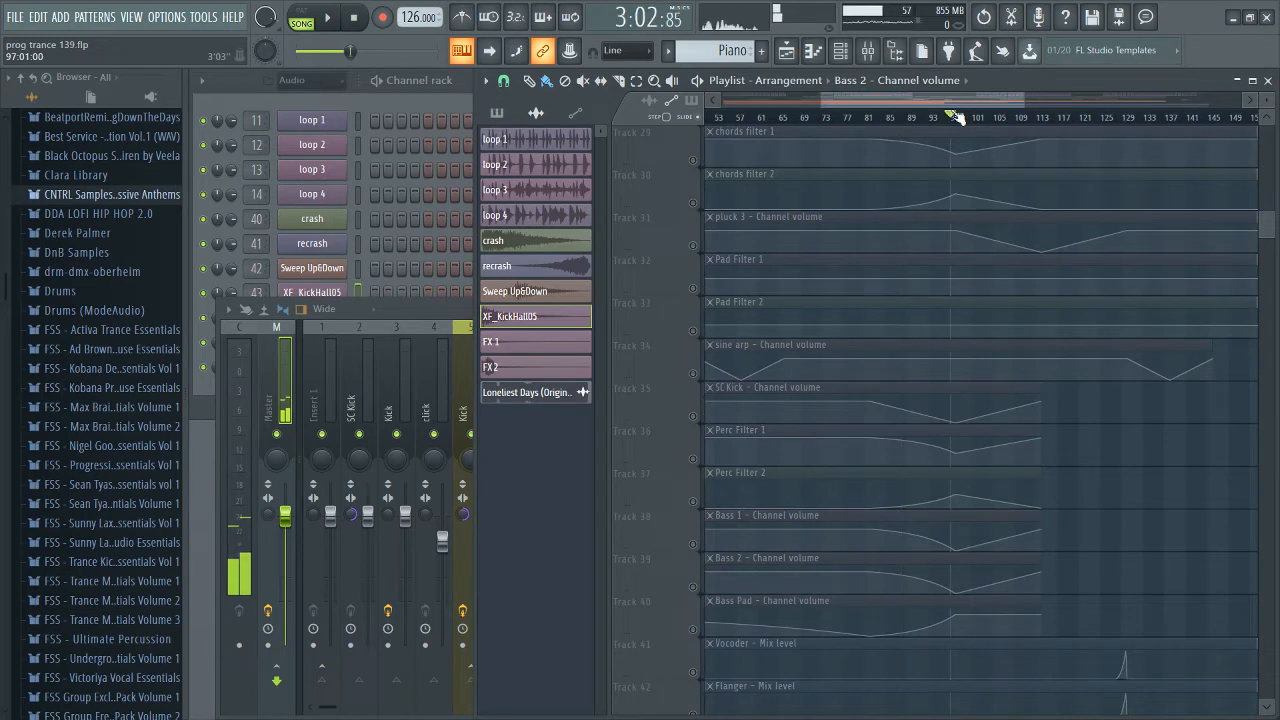
left_click(959, 118)
left_click_drag(961, 103, 966, 104)
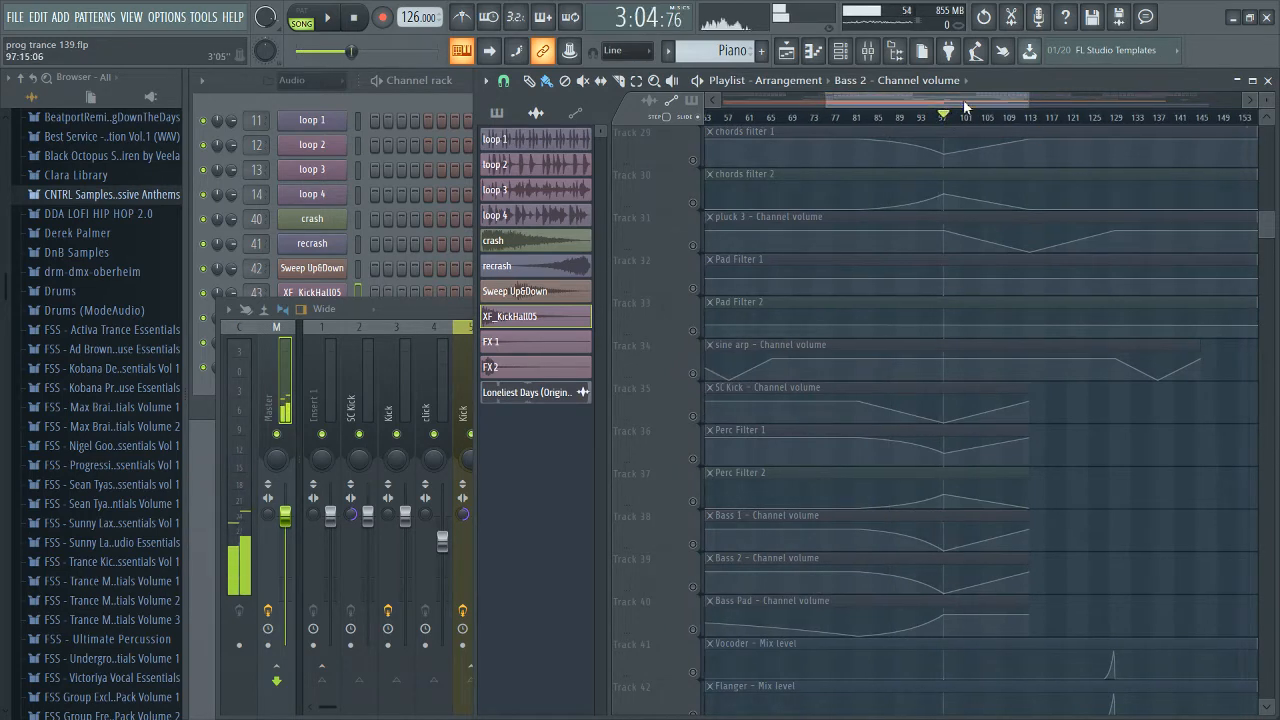
Step: Inspect the SC Kick, Perc and Bass automation around the breakdown and move the playback position to bar 82, where the fades begin
scroll(1203, 512, "down", 3)
scroll(1201, 510, "down", 1)
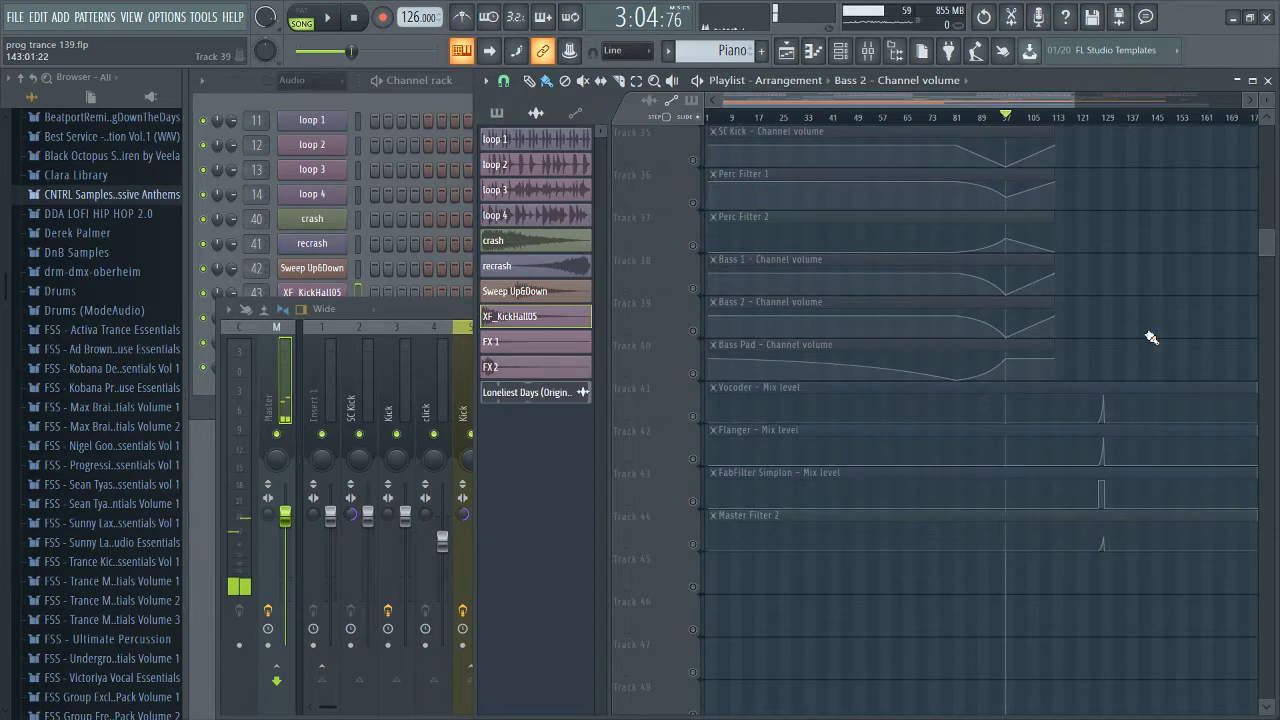
scroll(1149, 340, "down", 2)
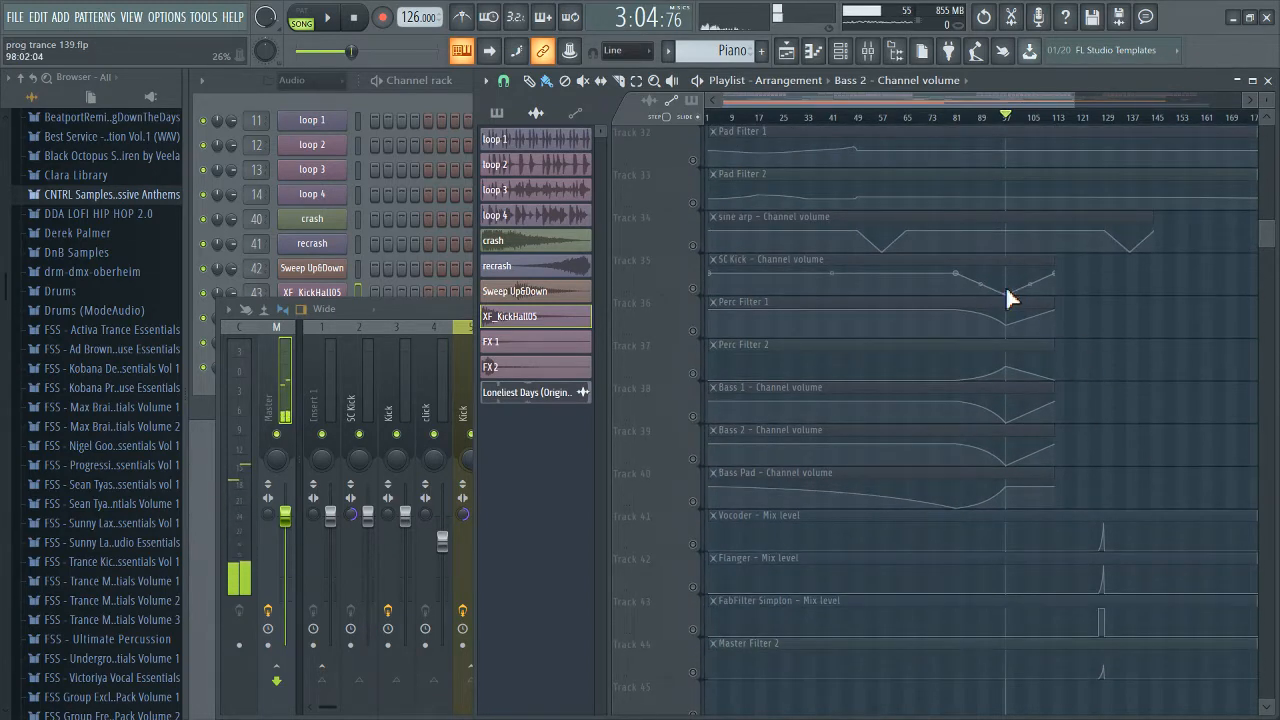
scroll(1006, 292, "up", 5)
left_click(827, 118)
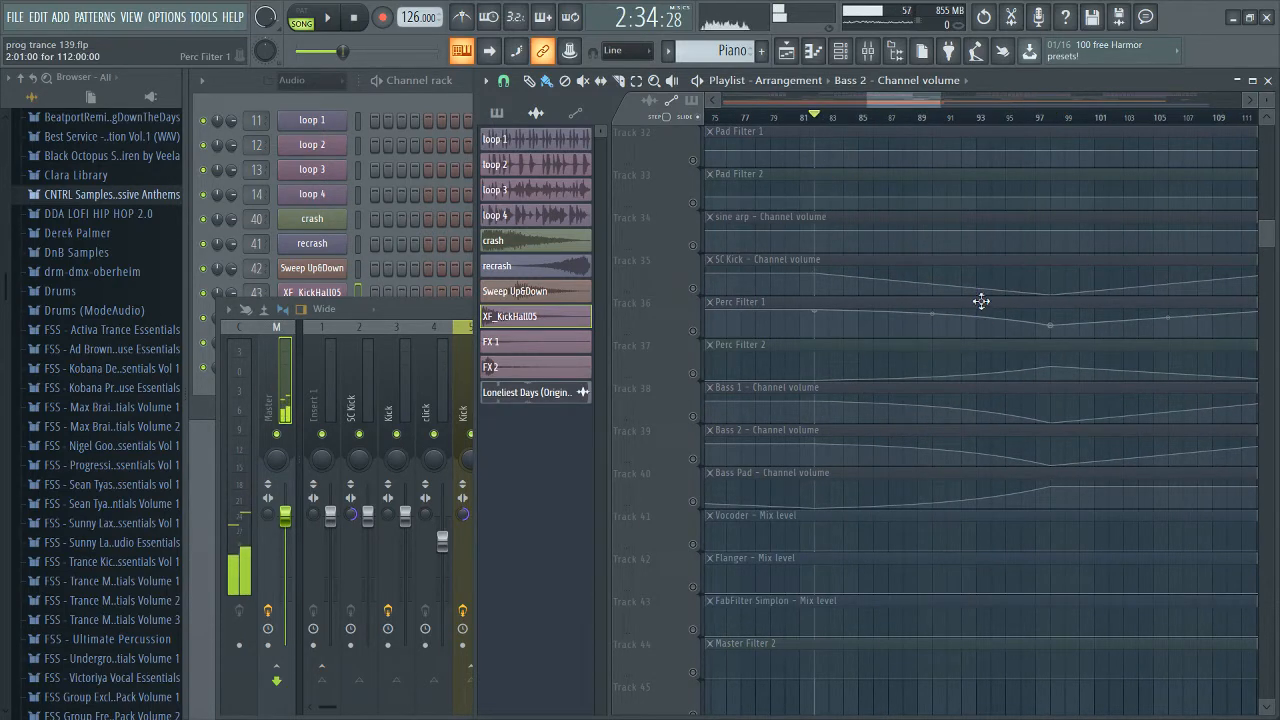
Step: Compare the drum, loop and bass clips from bar 82 to the breakdown with the automation clips beneath them
scroll(963, 287, "up", 4)
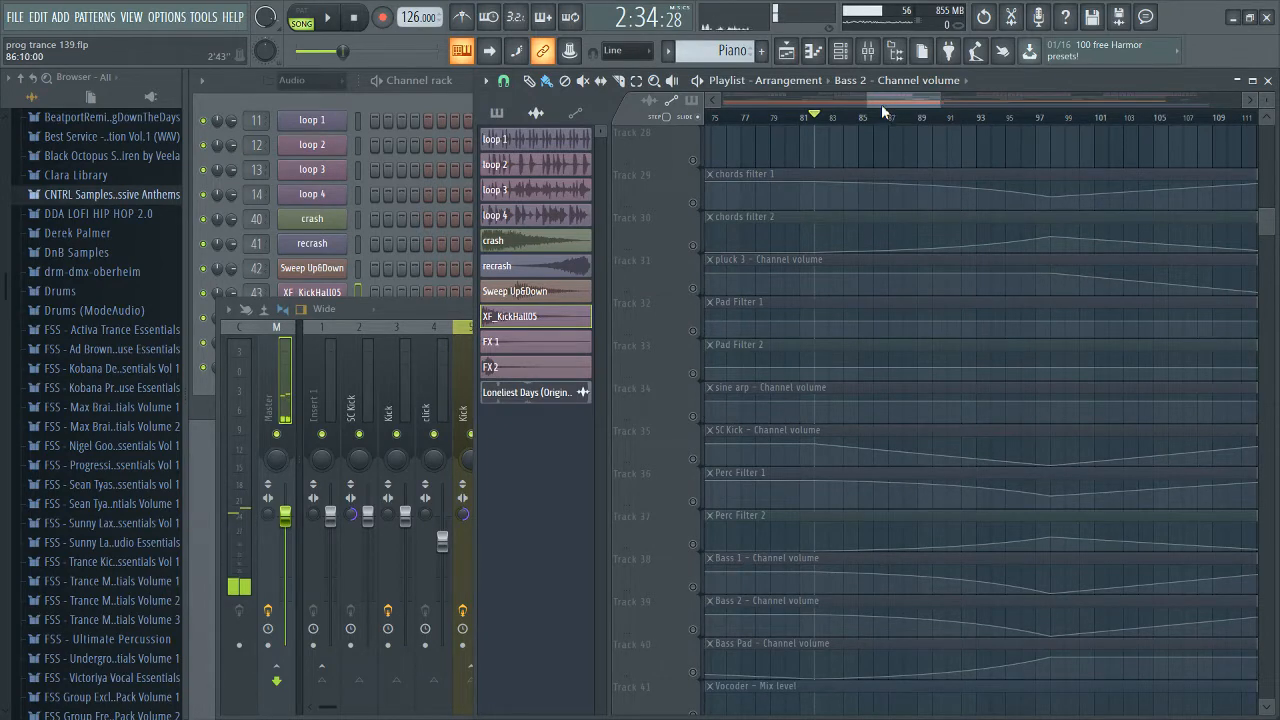
scroll(895, 178, "up", 20)
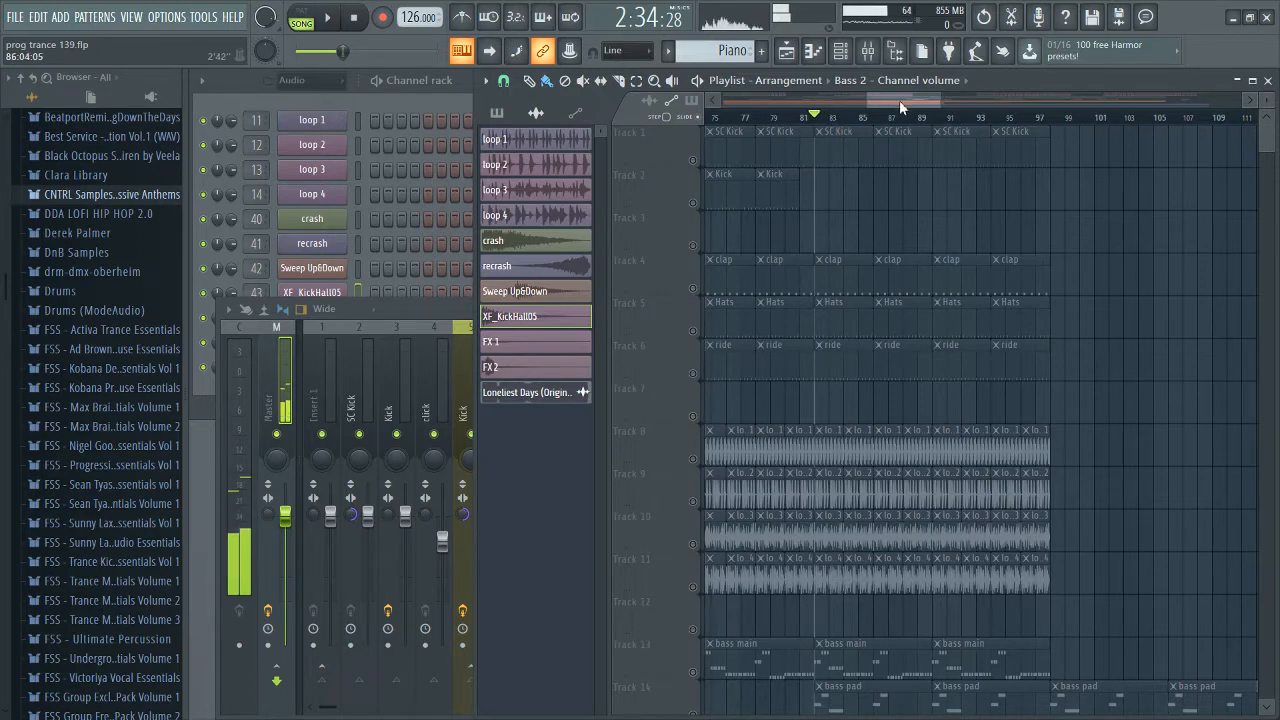
scroll(964, 299, "down", 6)
scroll(964, 299, "down", 5)
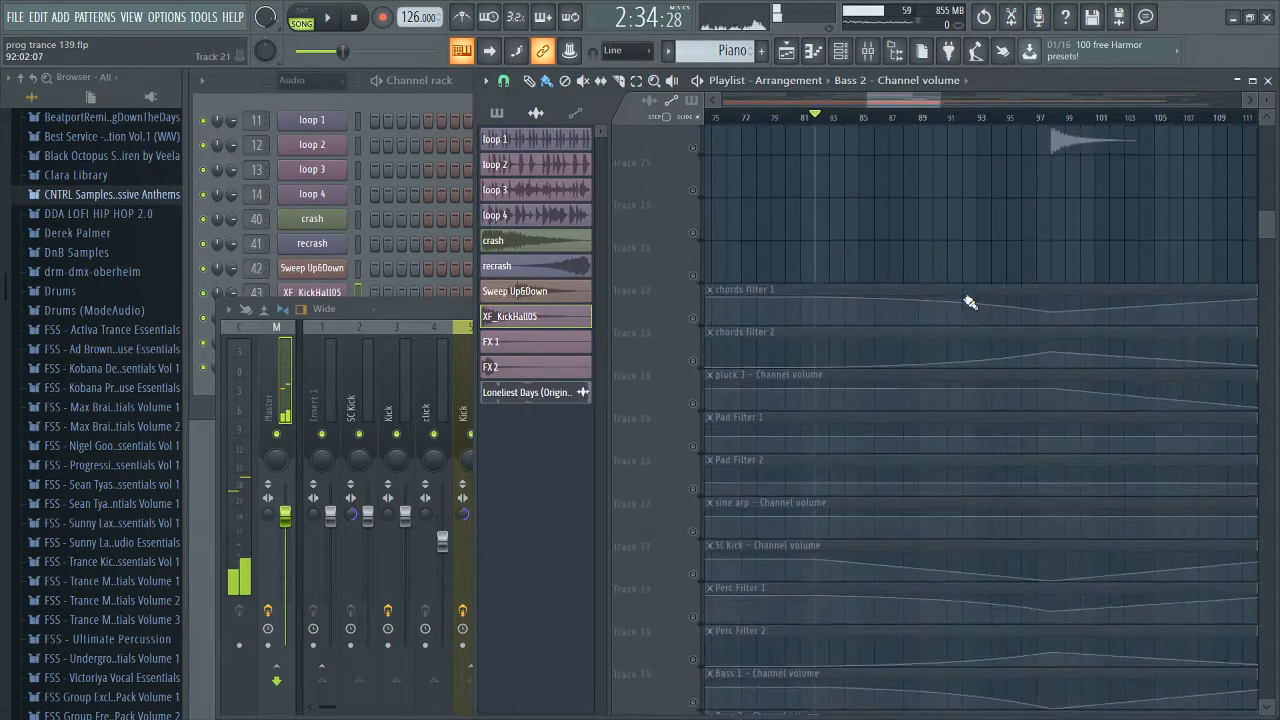
scroll(969, 302, "down", 4)
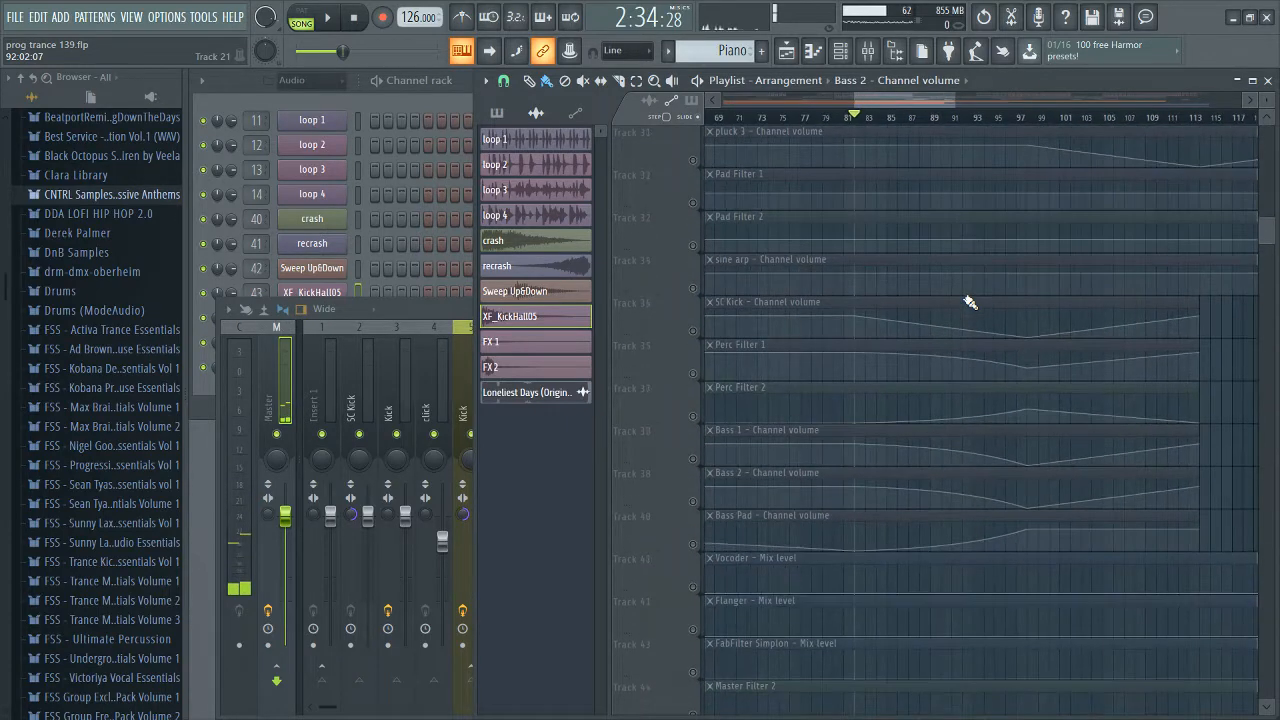
scroll(969, 302, "down", 3, "ctrl")
scroll(969, 302, "up", 5)
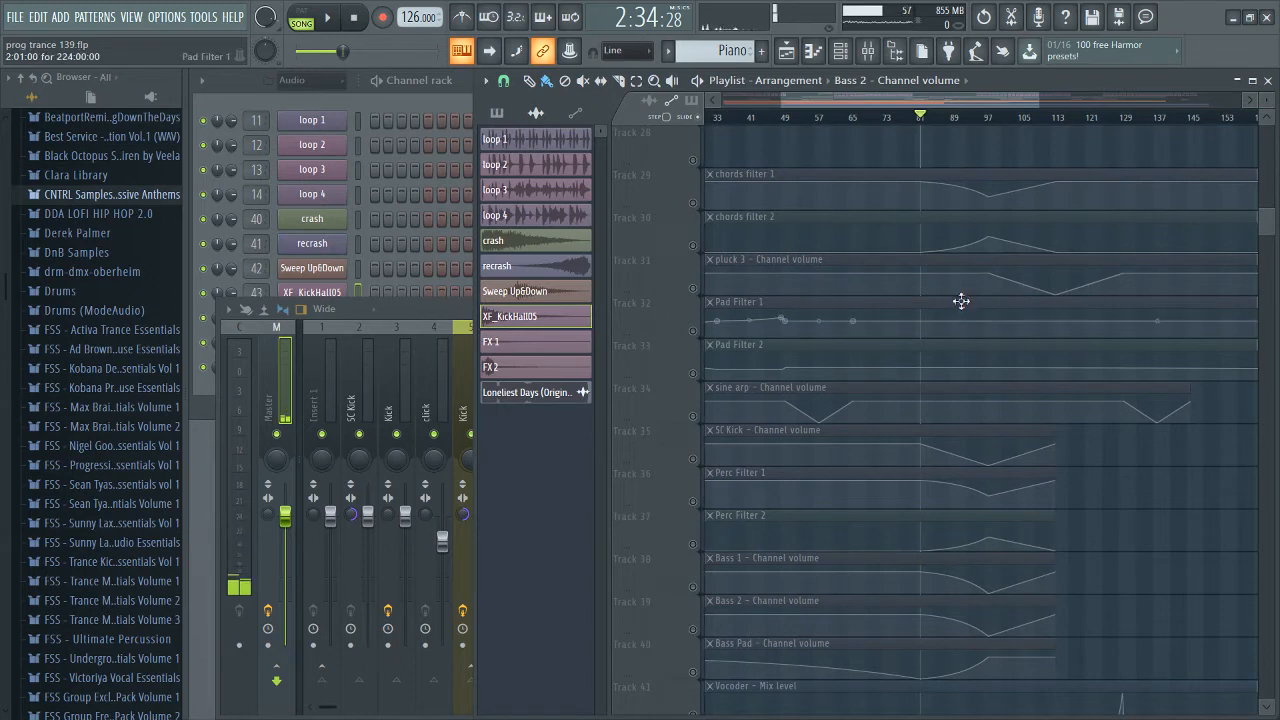
scroll(960, 298, "up", 1)
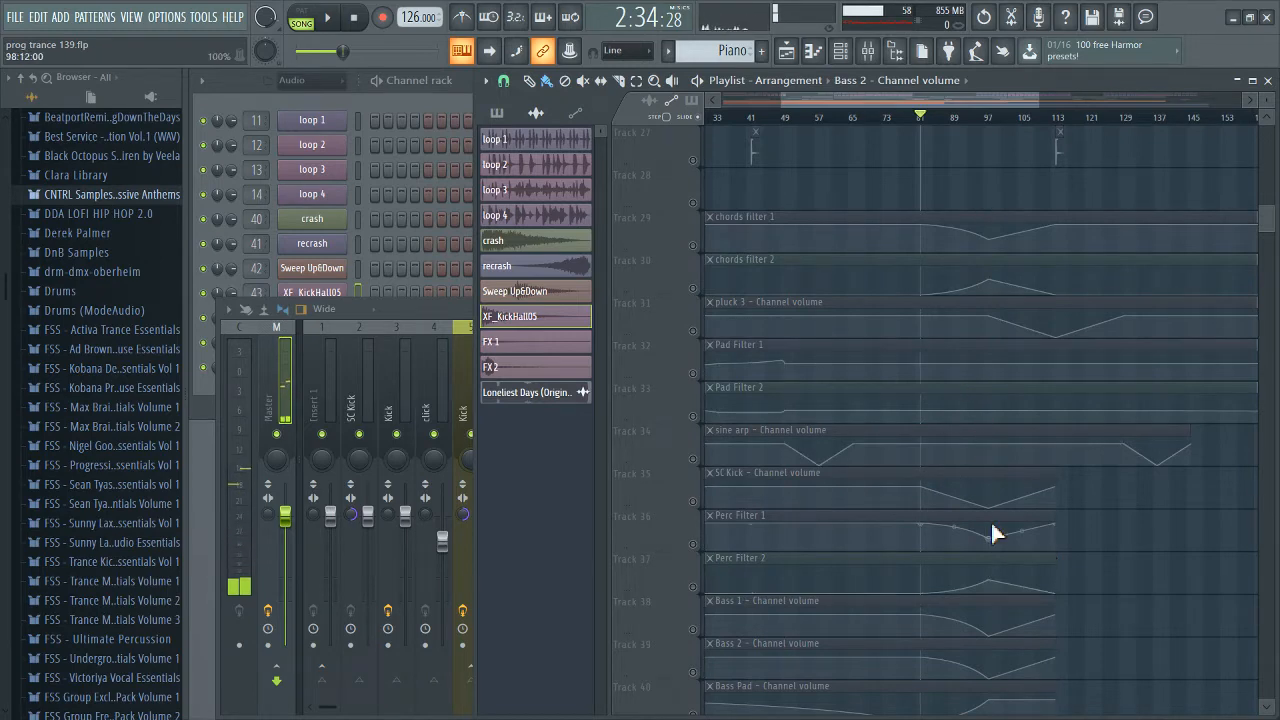
scroll(993, 408, "up", 20)
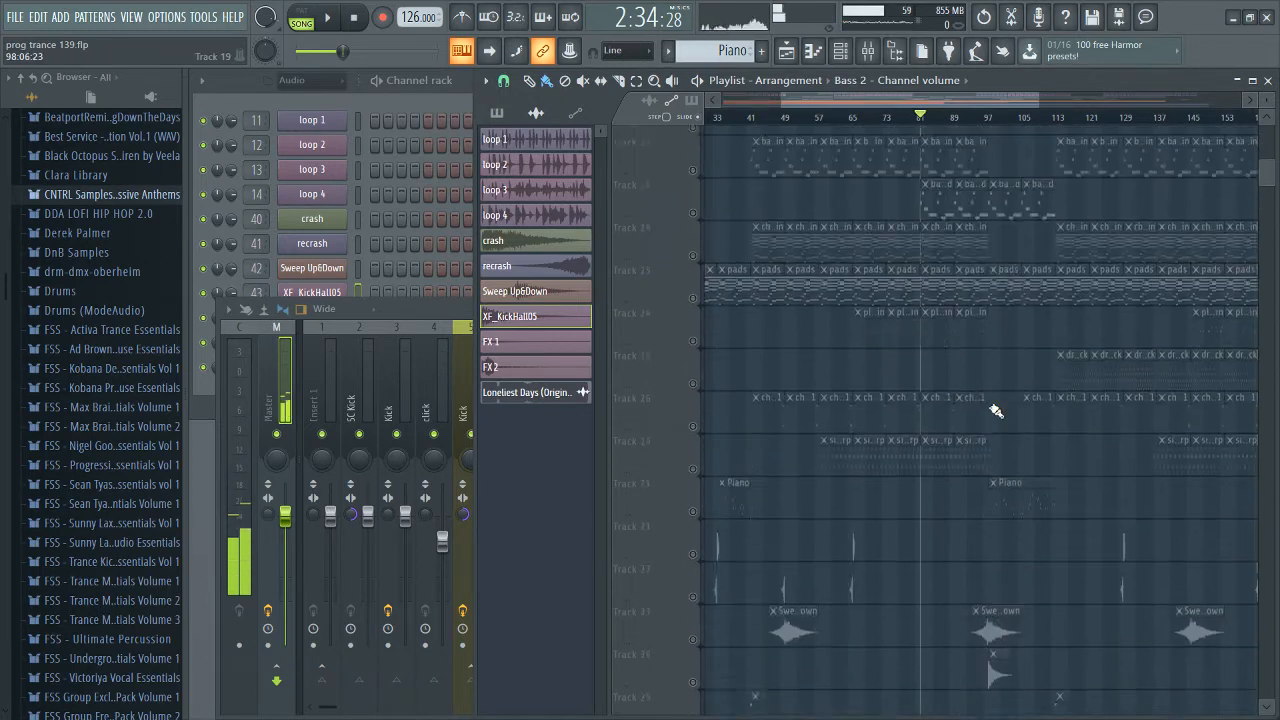
scroll(920, 286, "up", 5)
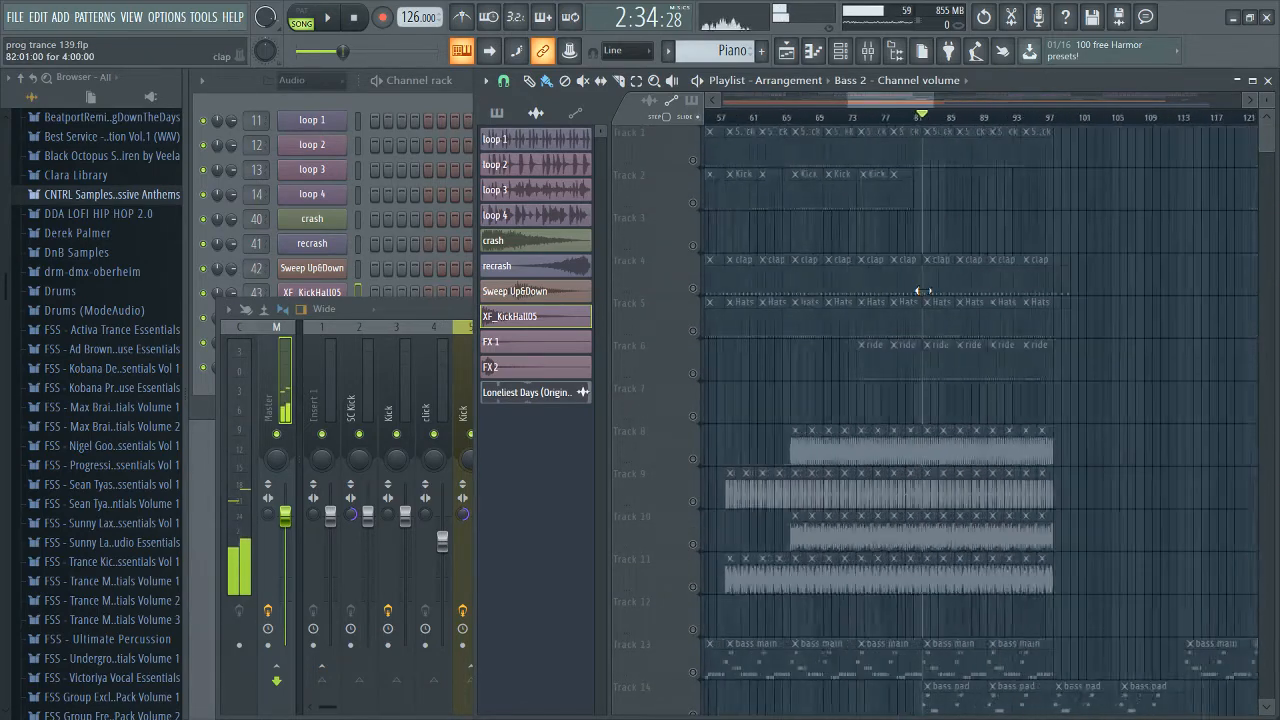
Step: Show the clap pattern's channels in the enlarged Channel rack and save the project
left_click(936, 288)
double_click(408, 85)
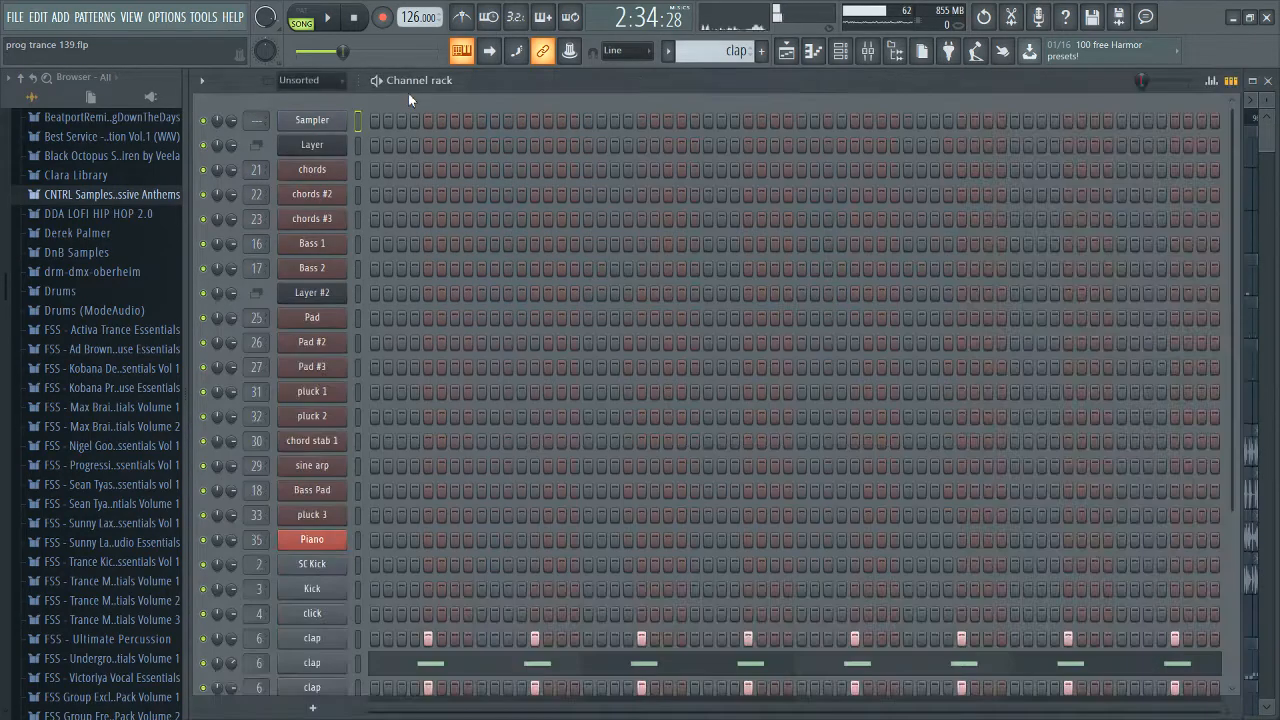
scroll(631, 388, "down", 5)
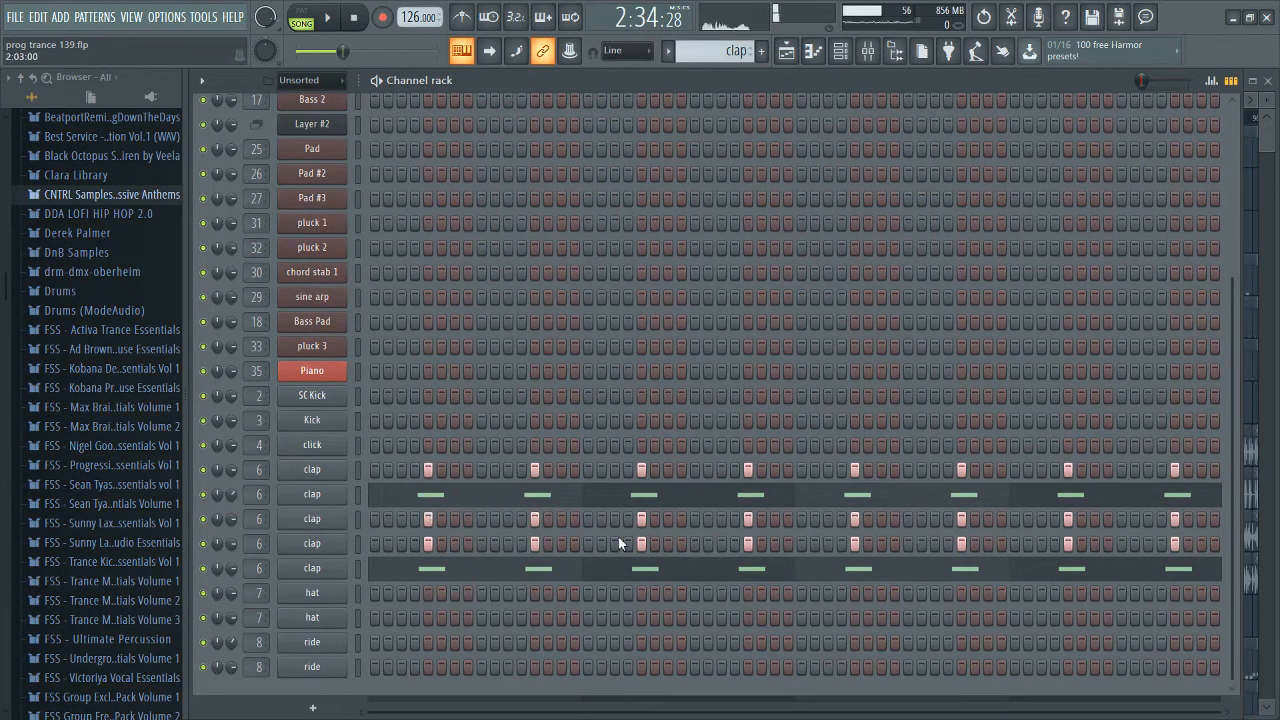
key("ctrl+s")
Step: Audition the clap pattern on its own in pattern mode and stop playback
left_click(302, 22)
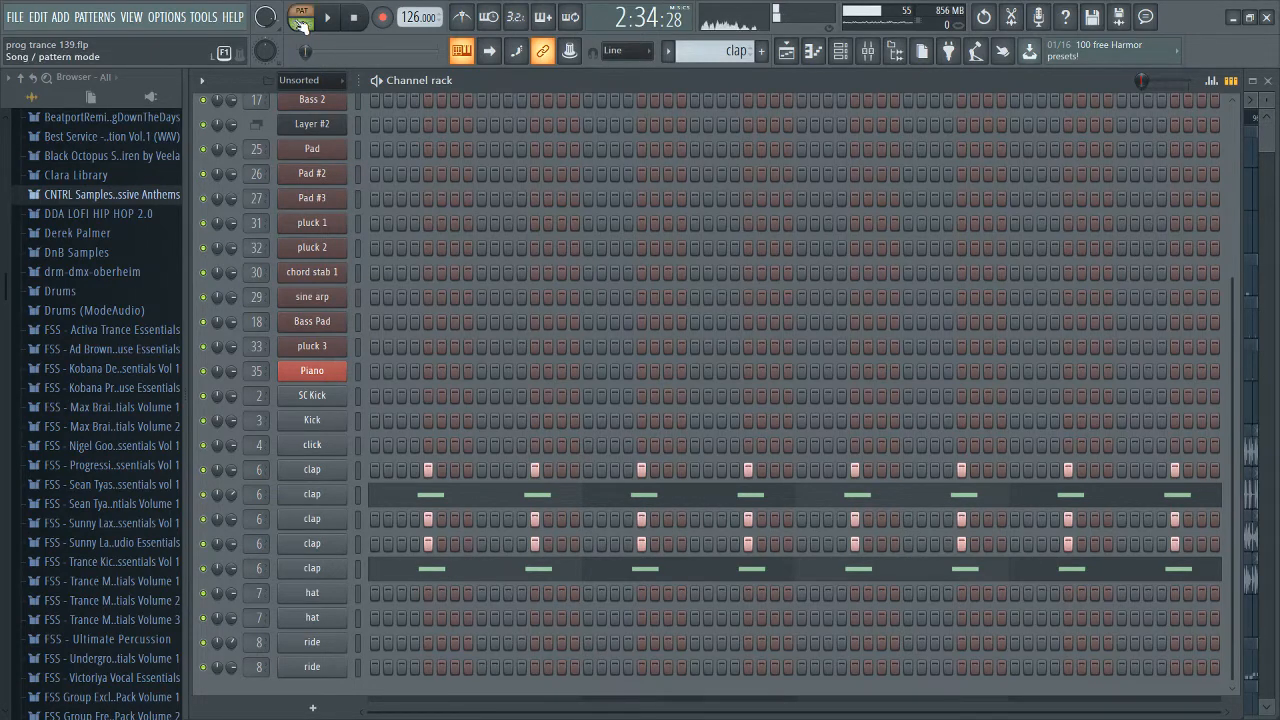
key("space")
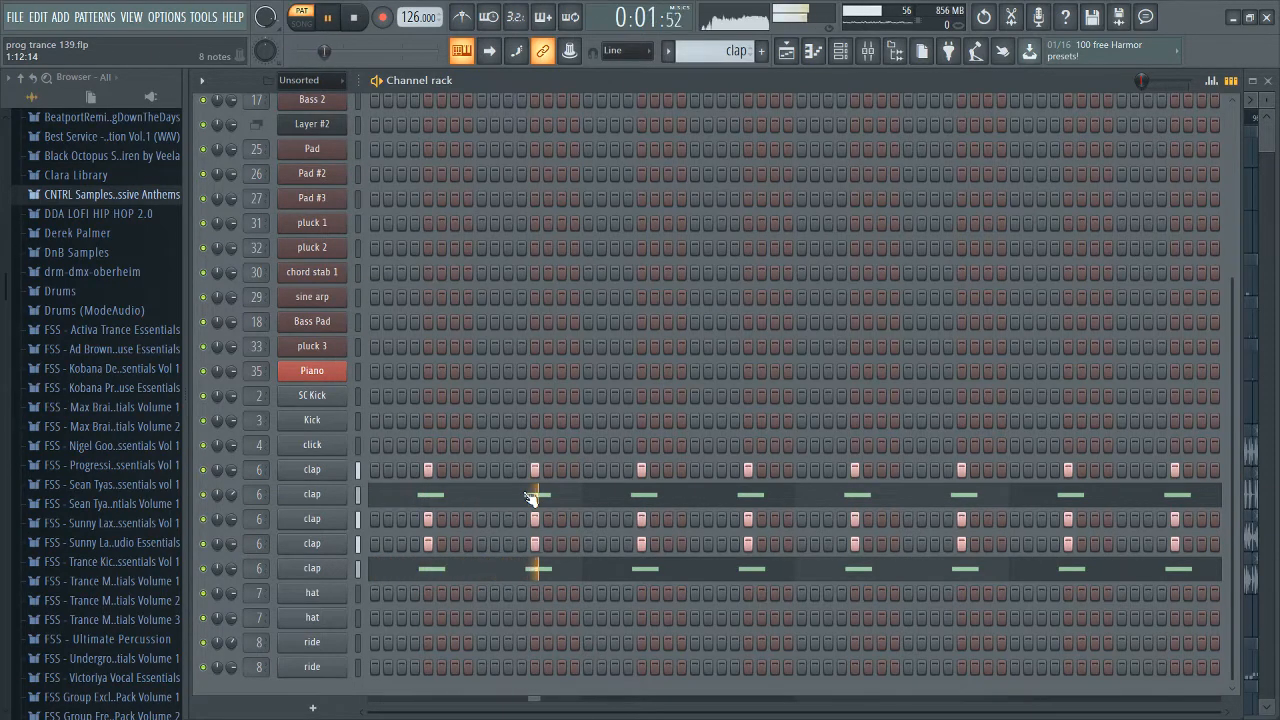
key("space")
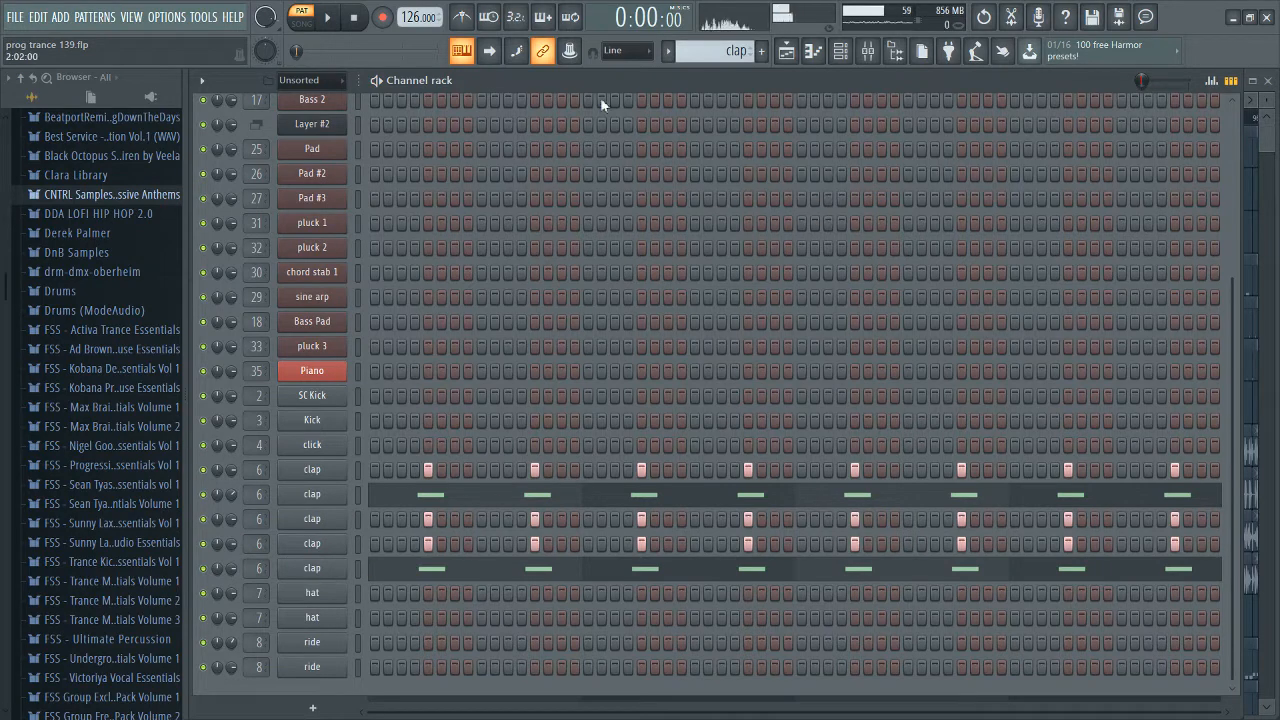
Step: View the sampler settings of the five layered clap channels one after another, and close the last one
left_click(307, 475)
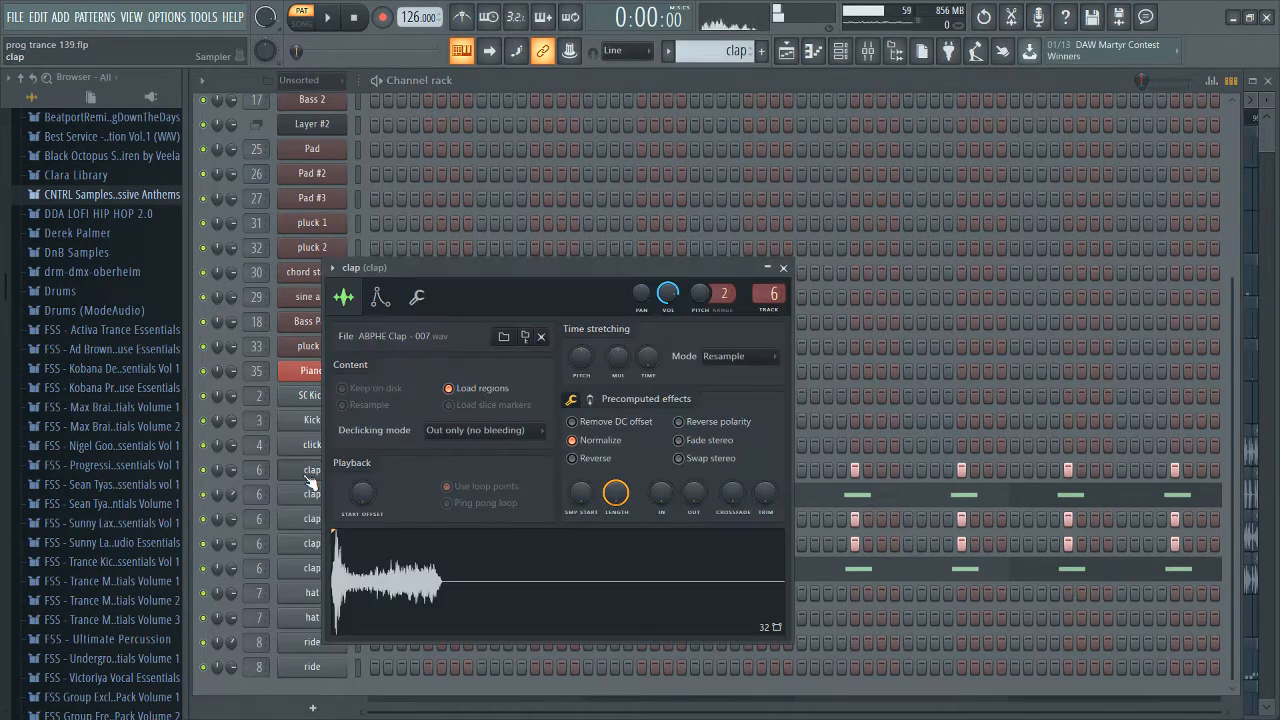
left_click(309, 492)
left_click(310, 520)
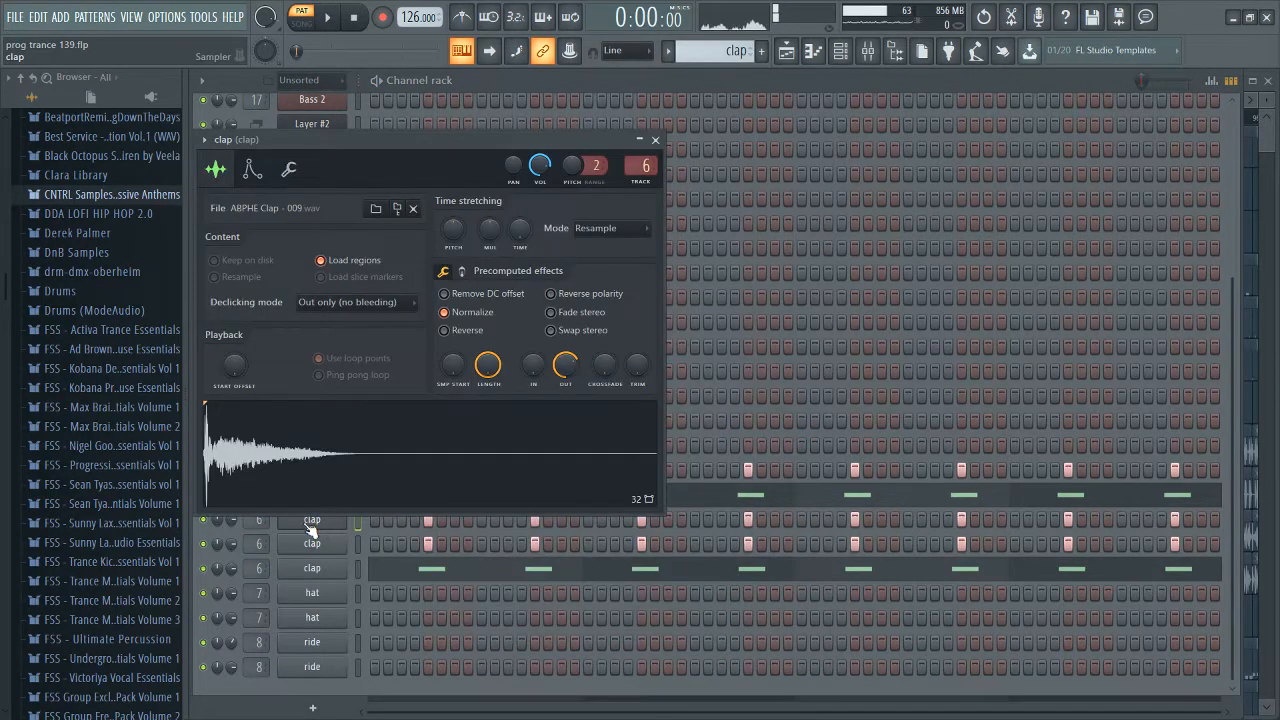
left_click(307, 525)
left_click(312, 545)
left_click(314, 547)
left_click(321, 567)
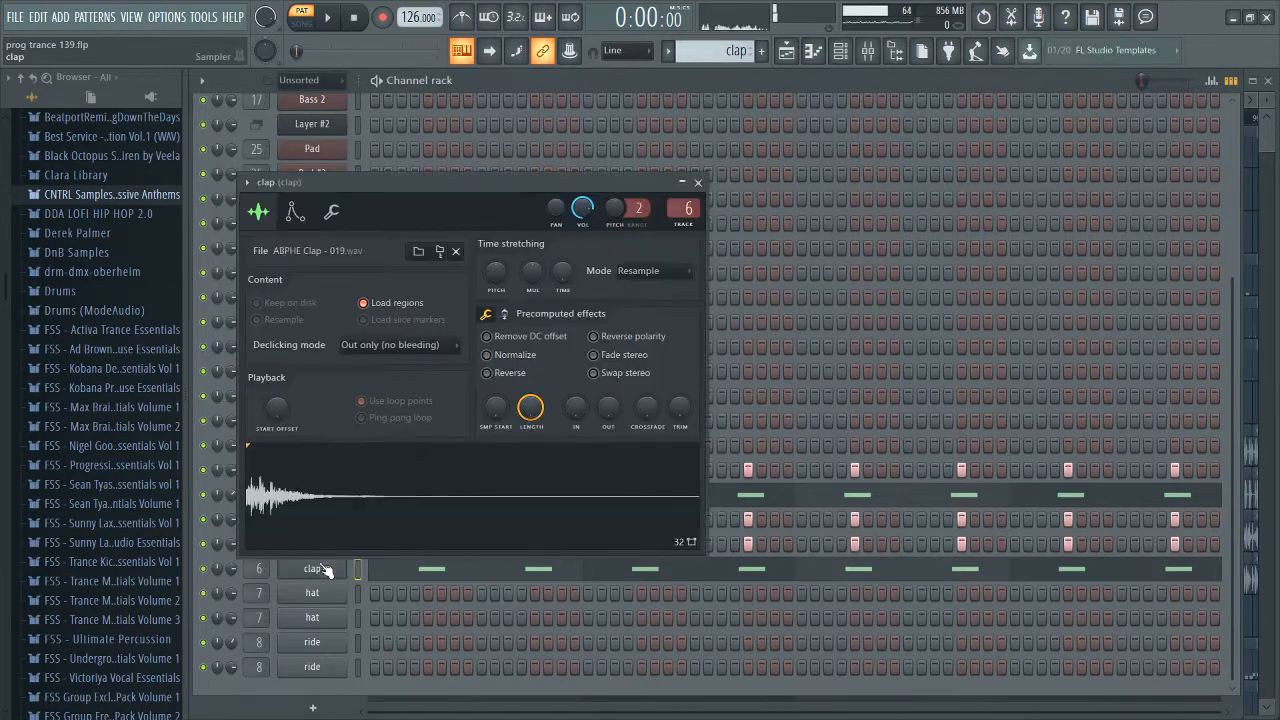
left_click(327, 570)
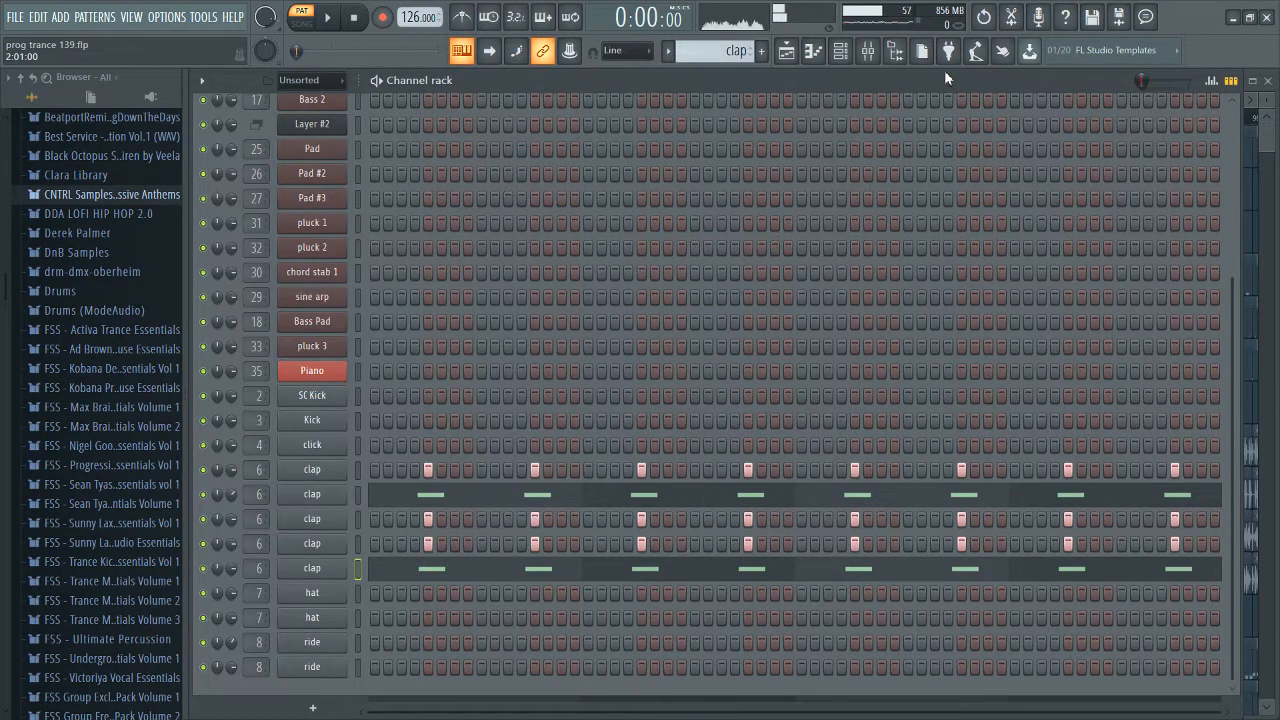
Step: Show the clap track in the mixer and view its FabFilter Pro-C compressor while briefly auditioning the clap pattern, and close the plugin
left_click(868, 57)
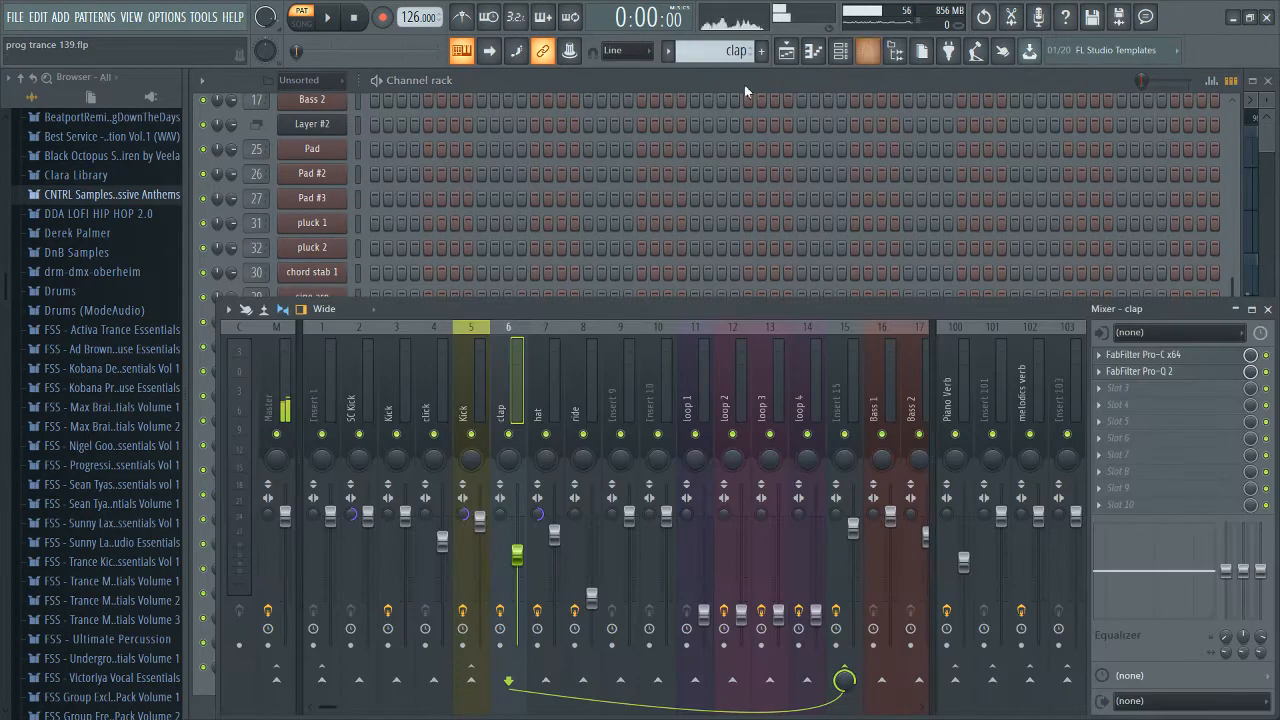
left_click(1133, 358)
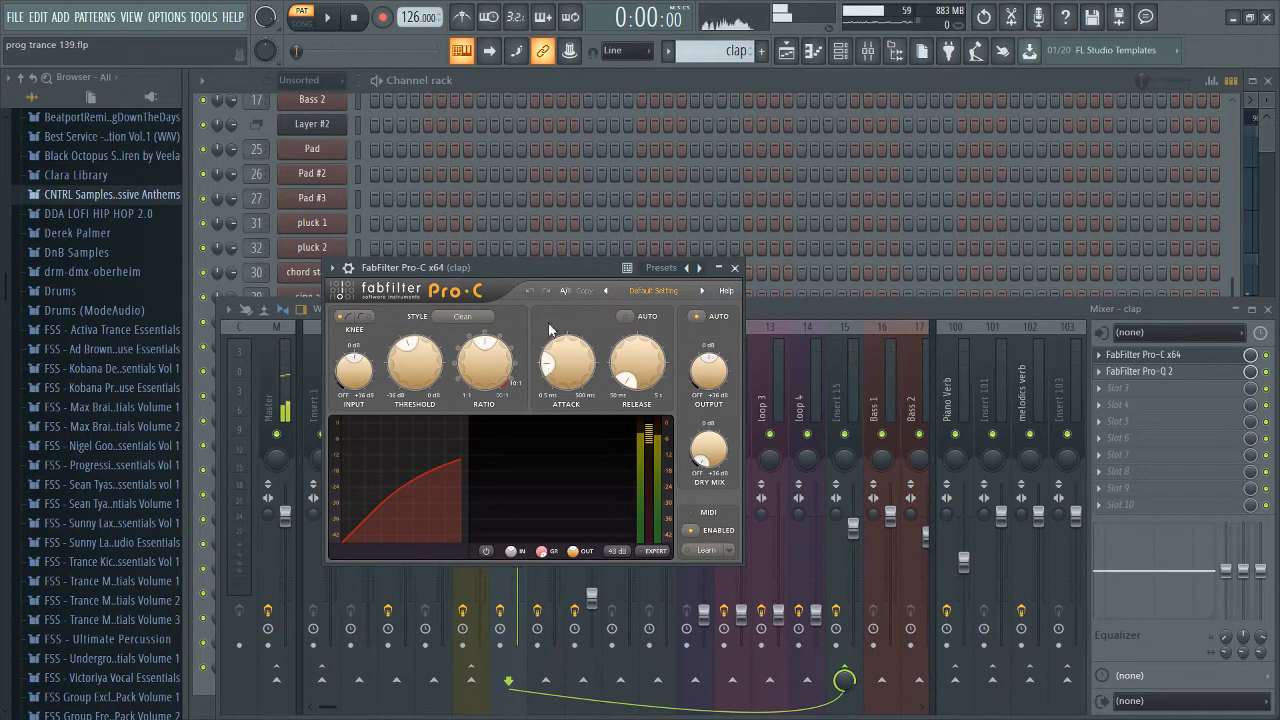
left_click_drag(545, 269, 548, 271)
key("space")
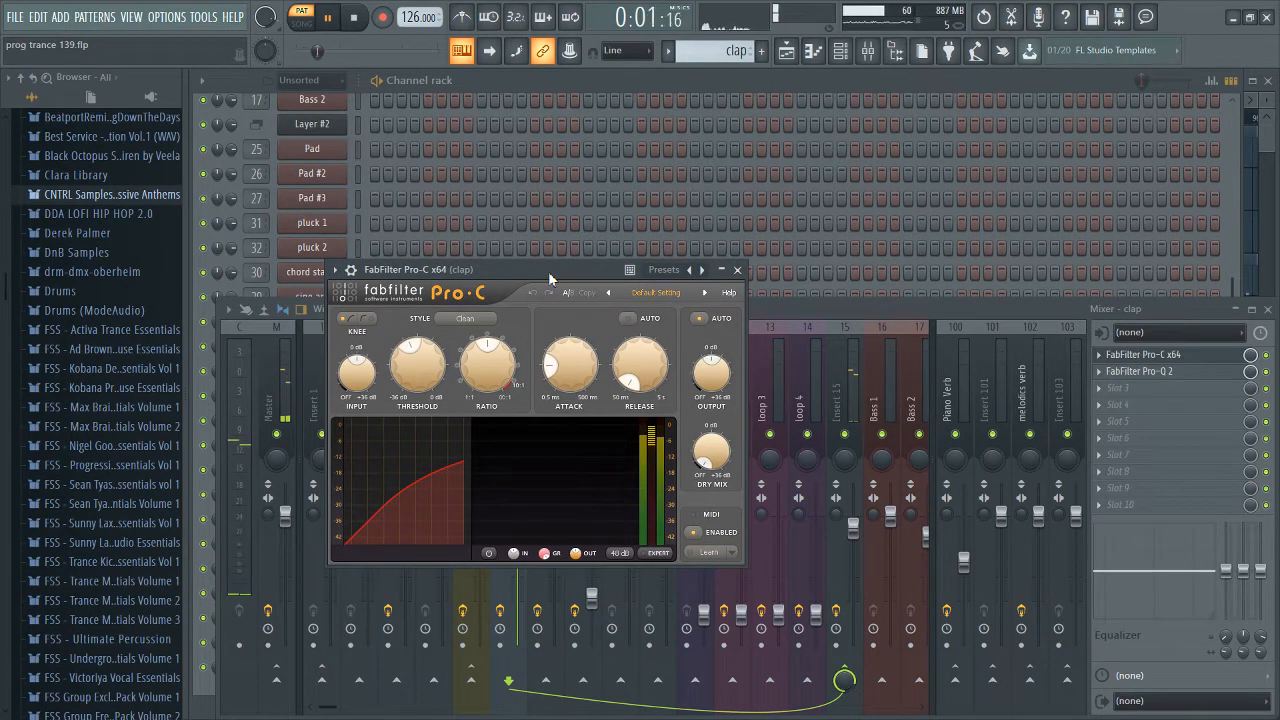
key("space")
left_click(1143, 358)
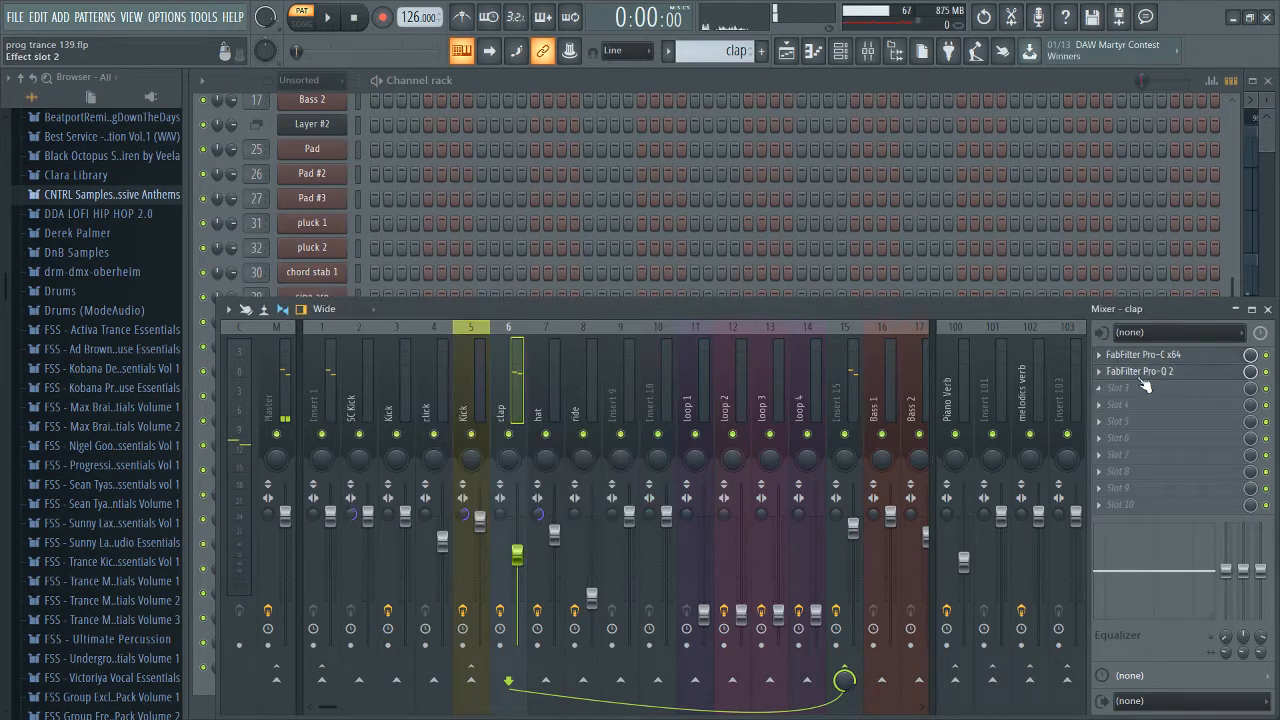
Step: View the clap track's FabFilter Pro-Q 2 equalizer curve while playing the clap pattern, then stop playback and close the plugin
left_click(1140, 372)
left_click_drag(701, 284, 724, 211)
key("space")
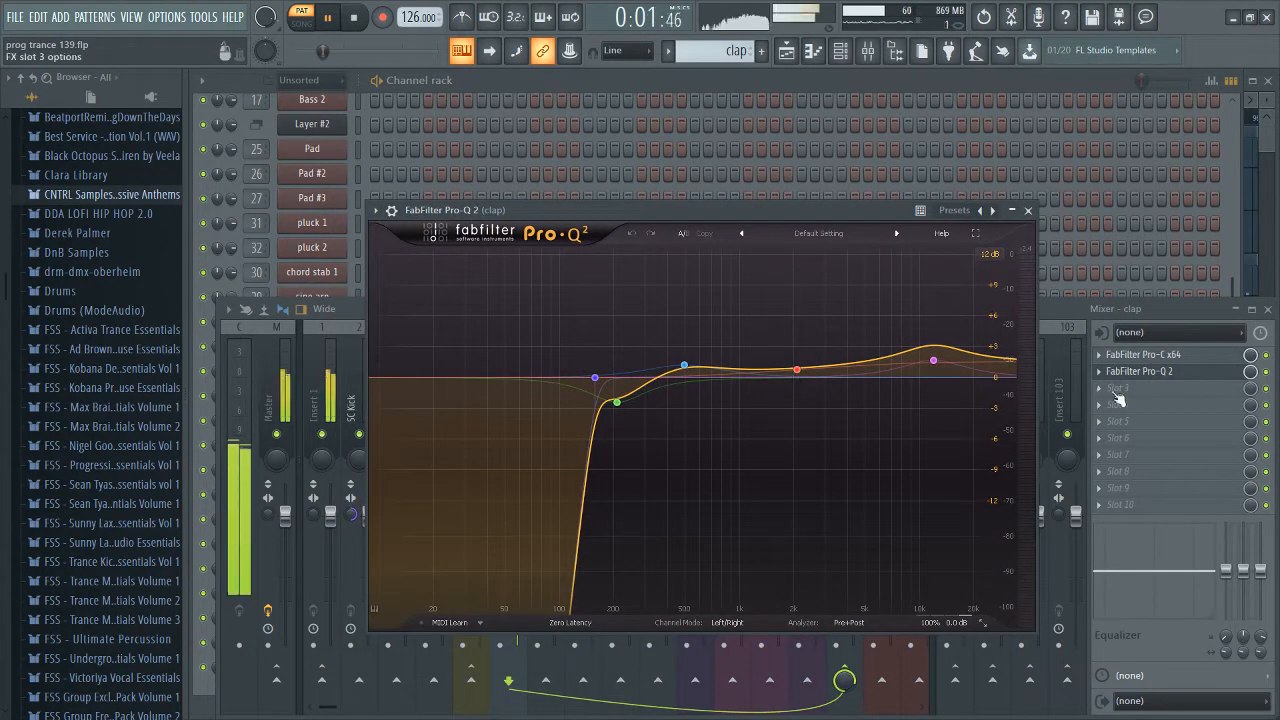
key("space")
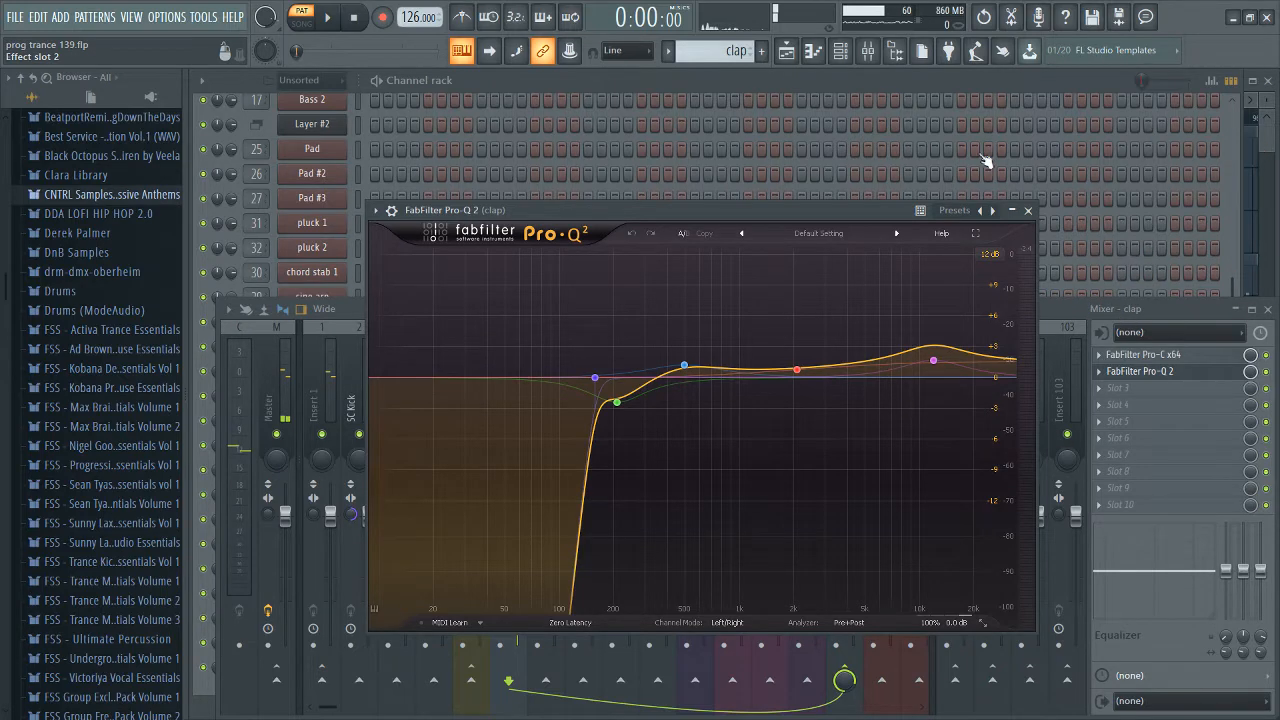
left_click(1028, 211)
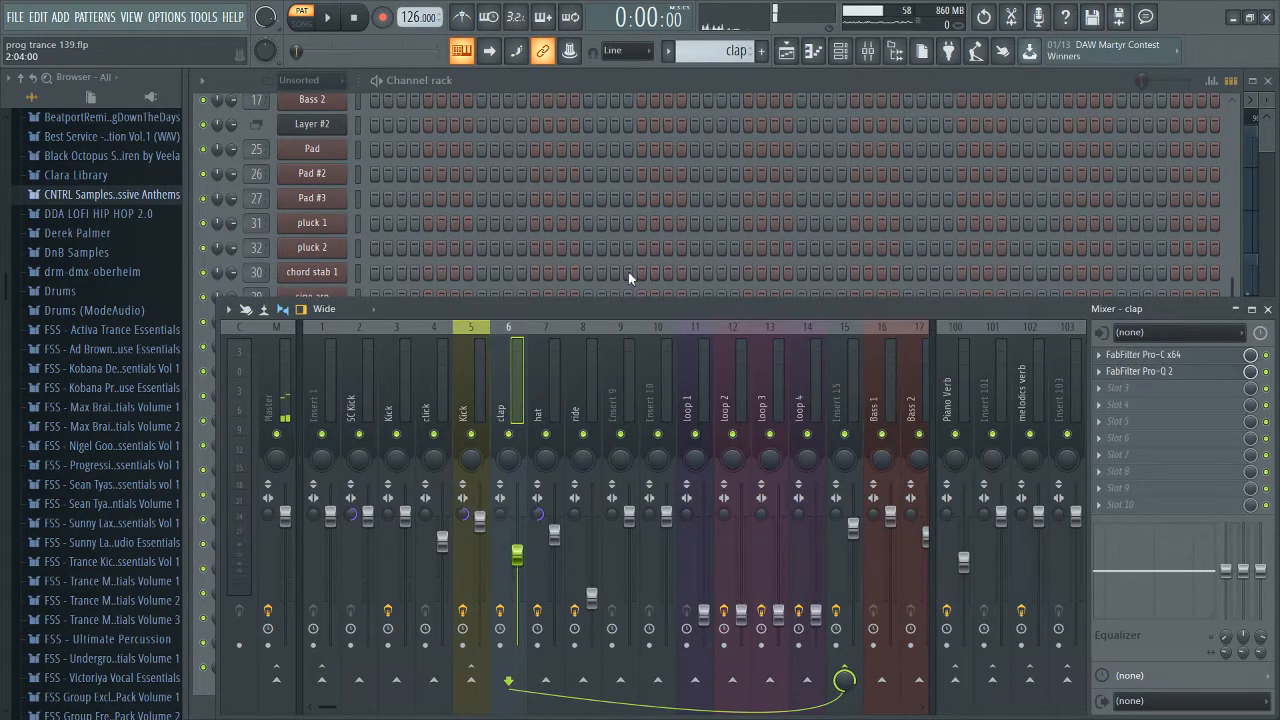
Step: Bring the playlist forward and examine the bass, chord, pad, pluck and effect clips from bar 69 through the drop around bar 113
left_click(1269, 143)
scroll(818, 388, "down", 3)
scroll(764, 420, "down", 5)
scroll(786, 420, "down", 2)
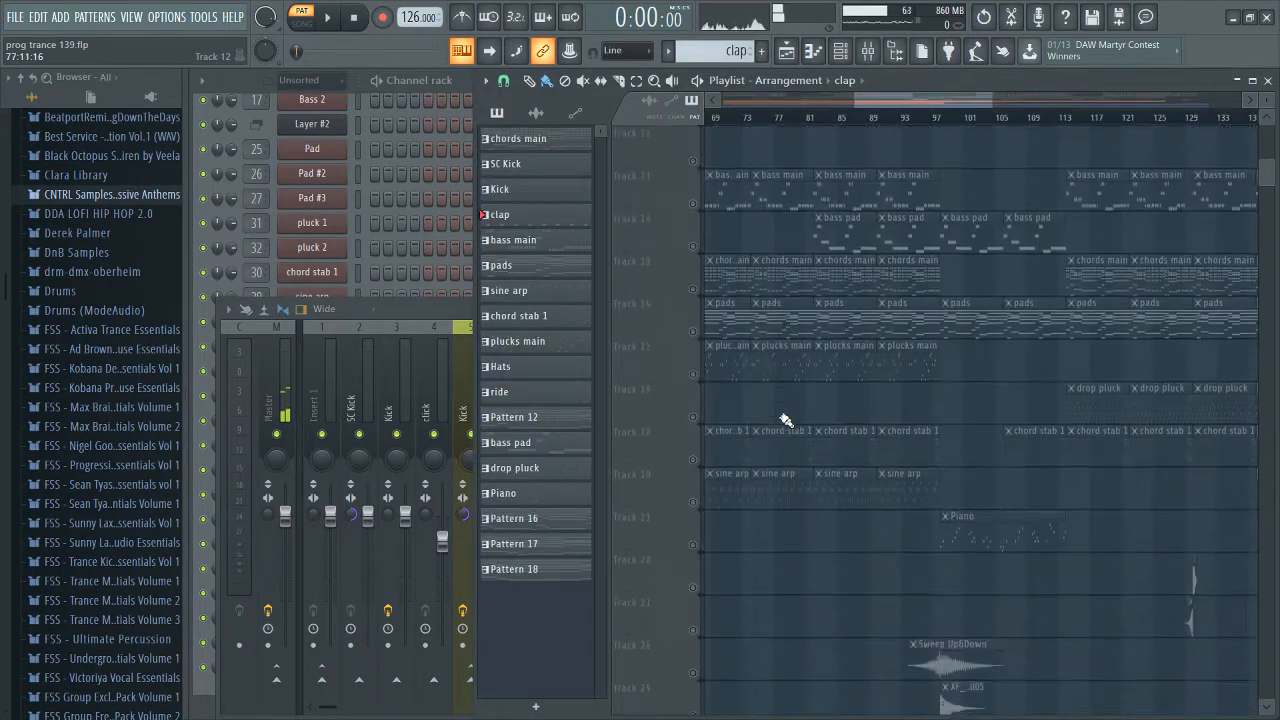
scroll(786, 420, "down", 3)
scroll(1023, 394, "up", 5)
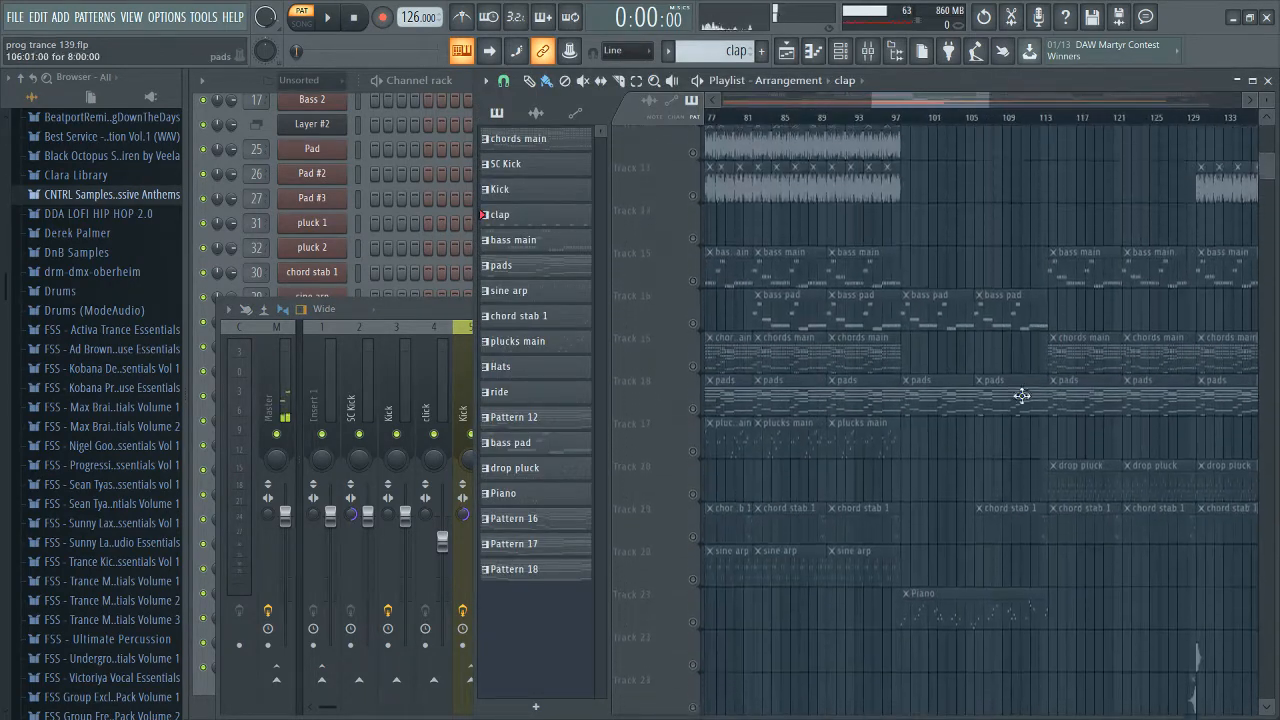
scroll(1109, 446, "up", 2)
scroll(694, 463, "down", 3)
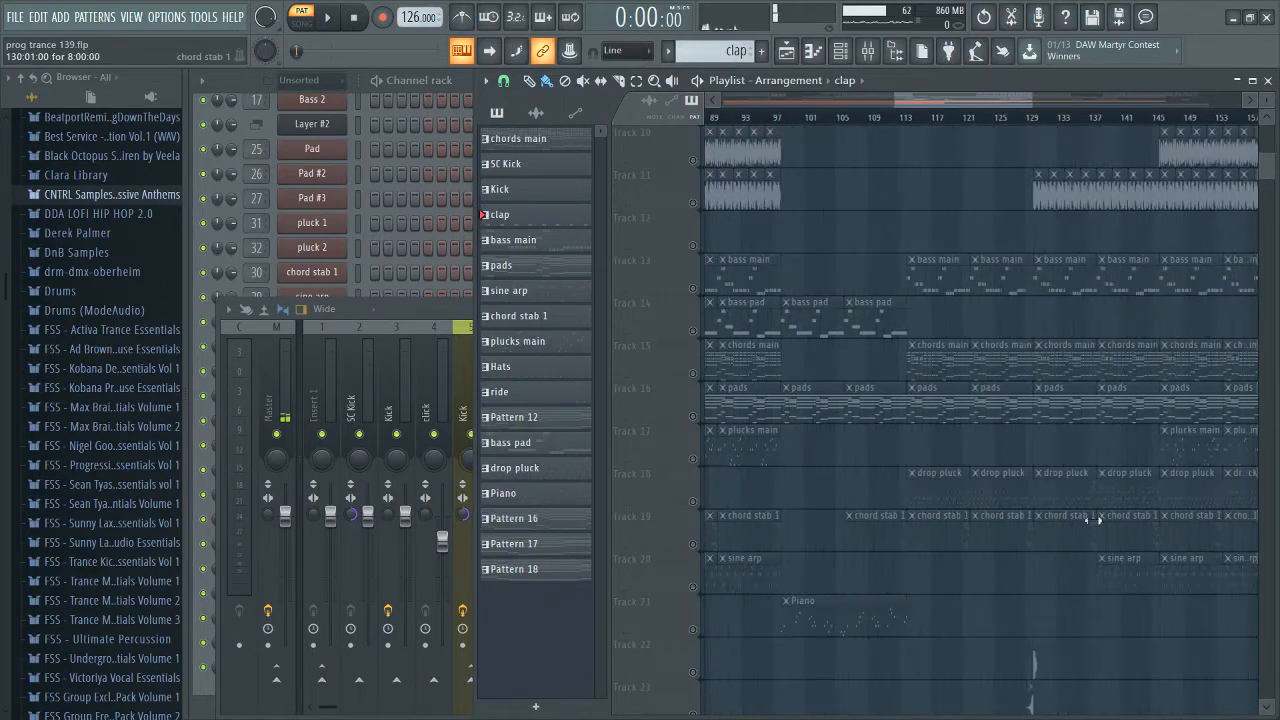
scroll(1100, 524, "up", 1)
scroll(1066, 522, "down", 2)
scroll(1030, 490, "down", 3)
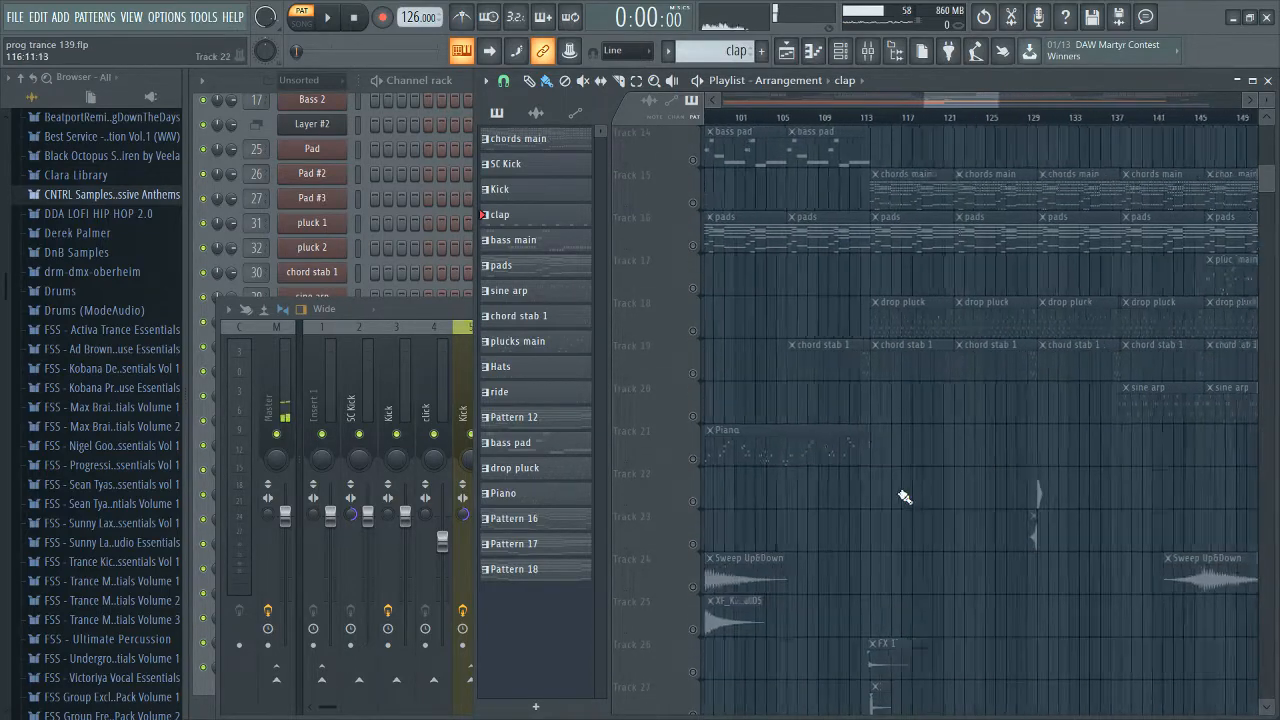
scroll(904, 497, "up", 2)
scroll(795, 532, "down", 4)
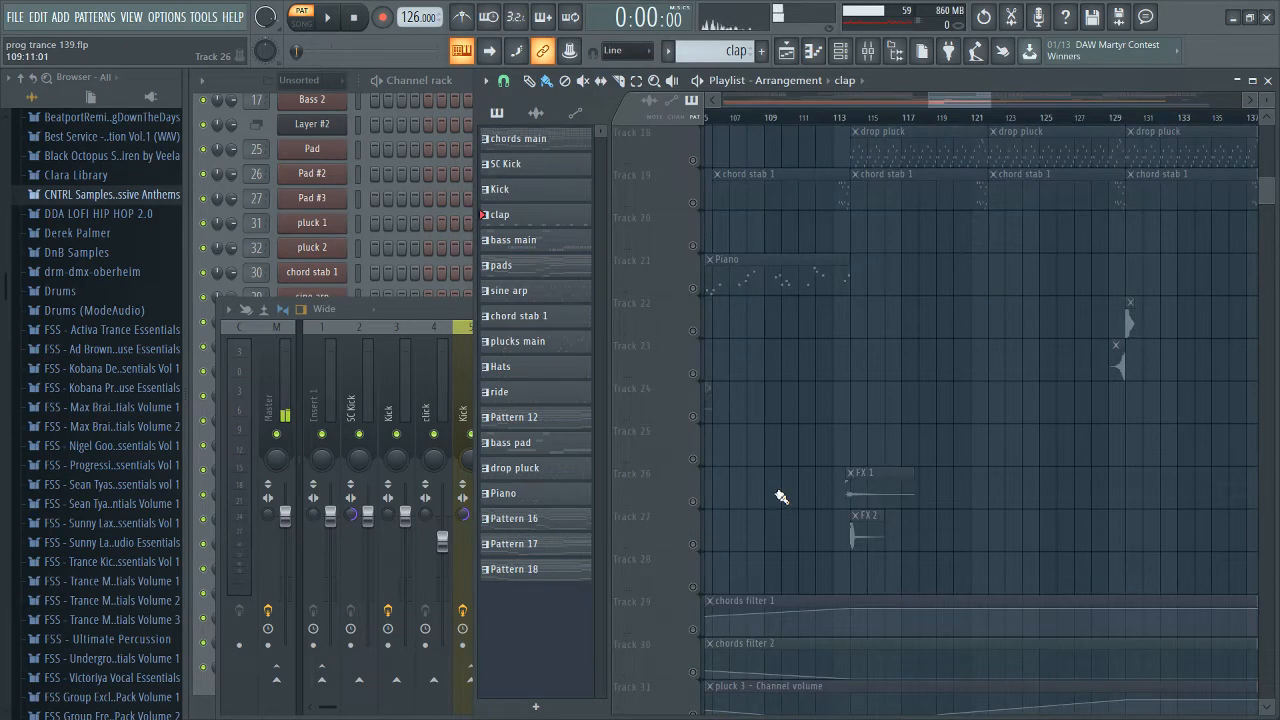
Step: Compare the automation clips around bars 105 to 137 with the loop and melodic layers above, widening the view to the whole arrangement
scroll(781, 497, "down", 17)
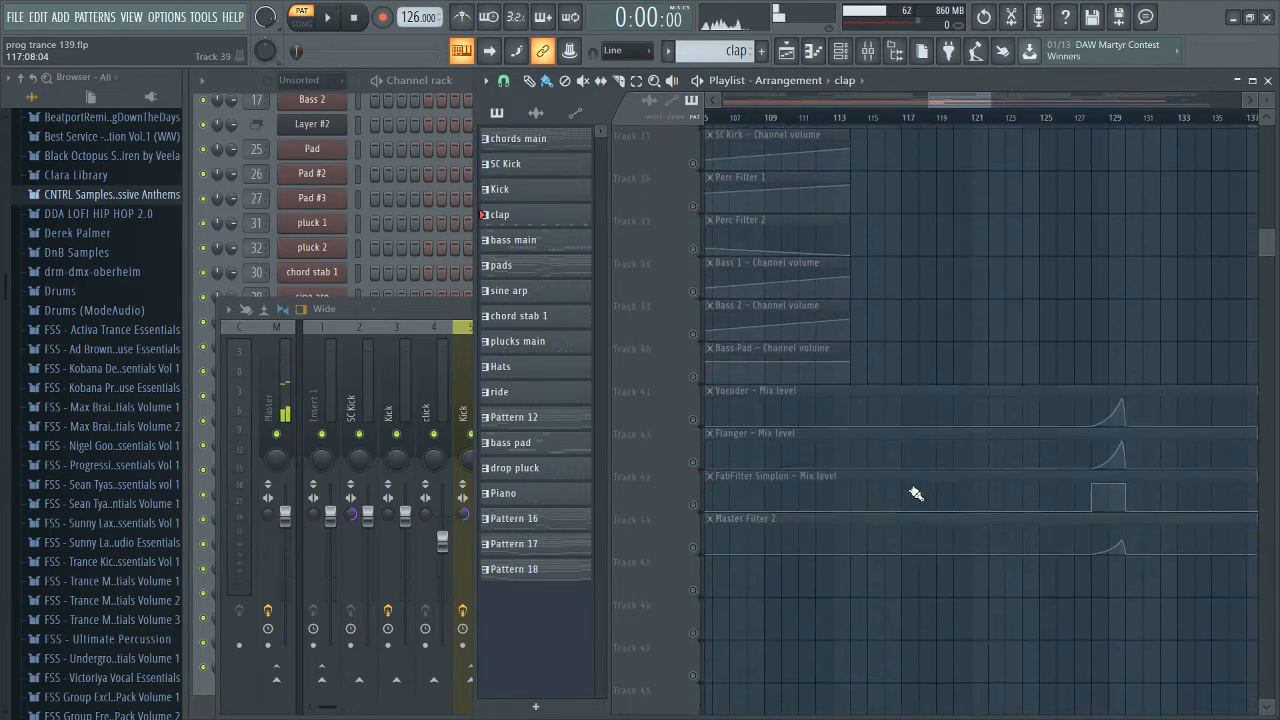
scroll(915, 493, "up", 20)
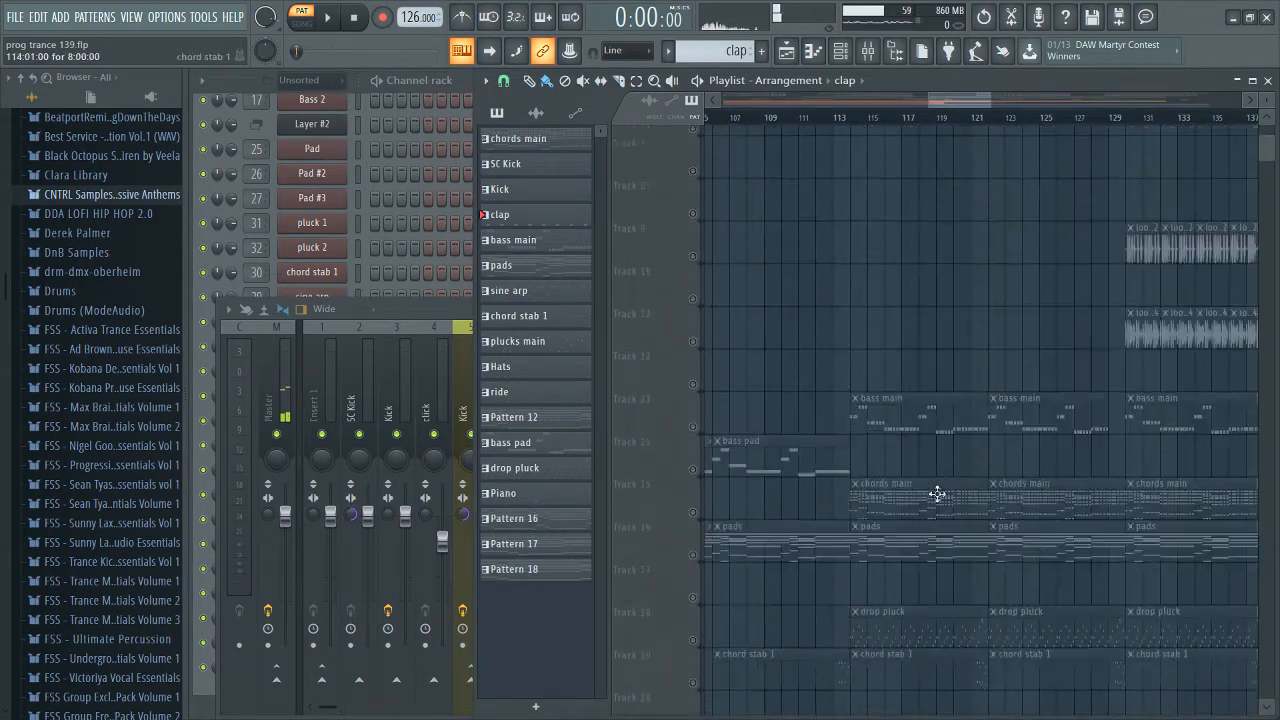
scroll(939, 494, "up", 6)
scroll(940, 496, "down", 6)
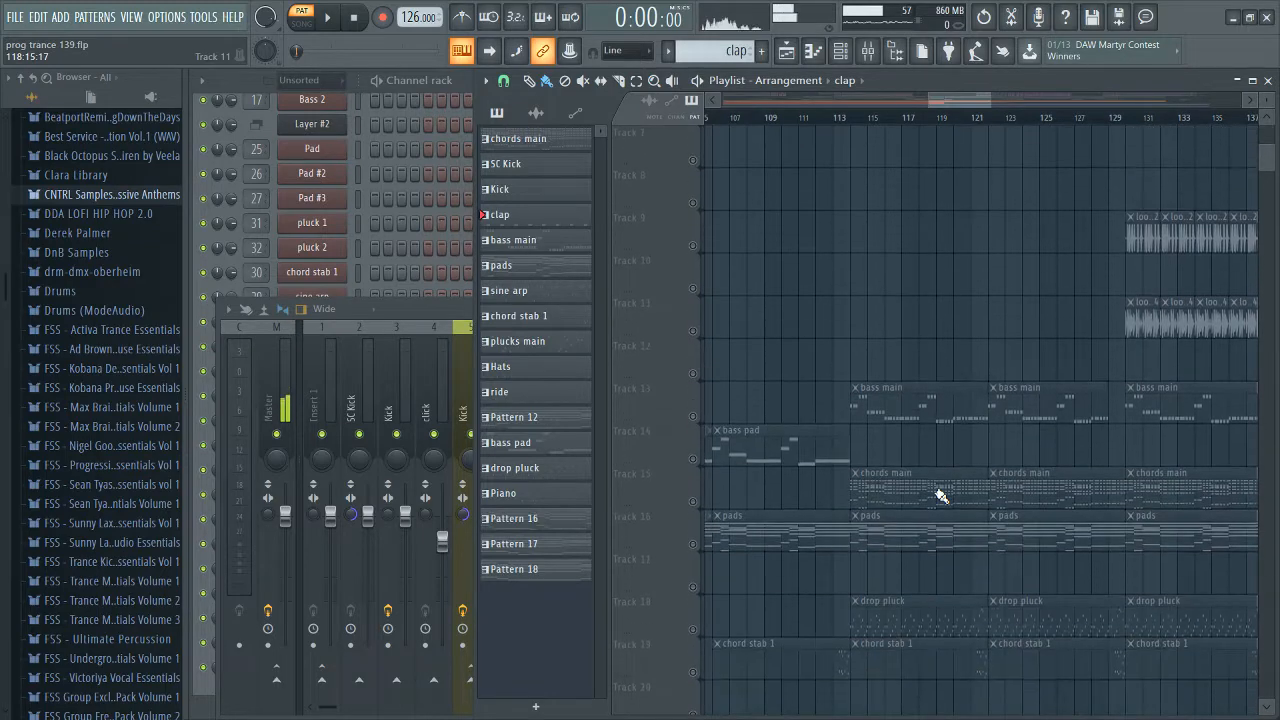
scroll(866, 391, "down", 4)
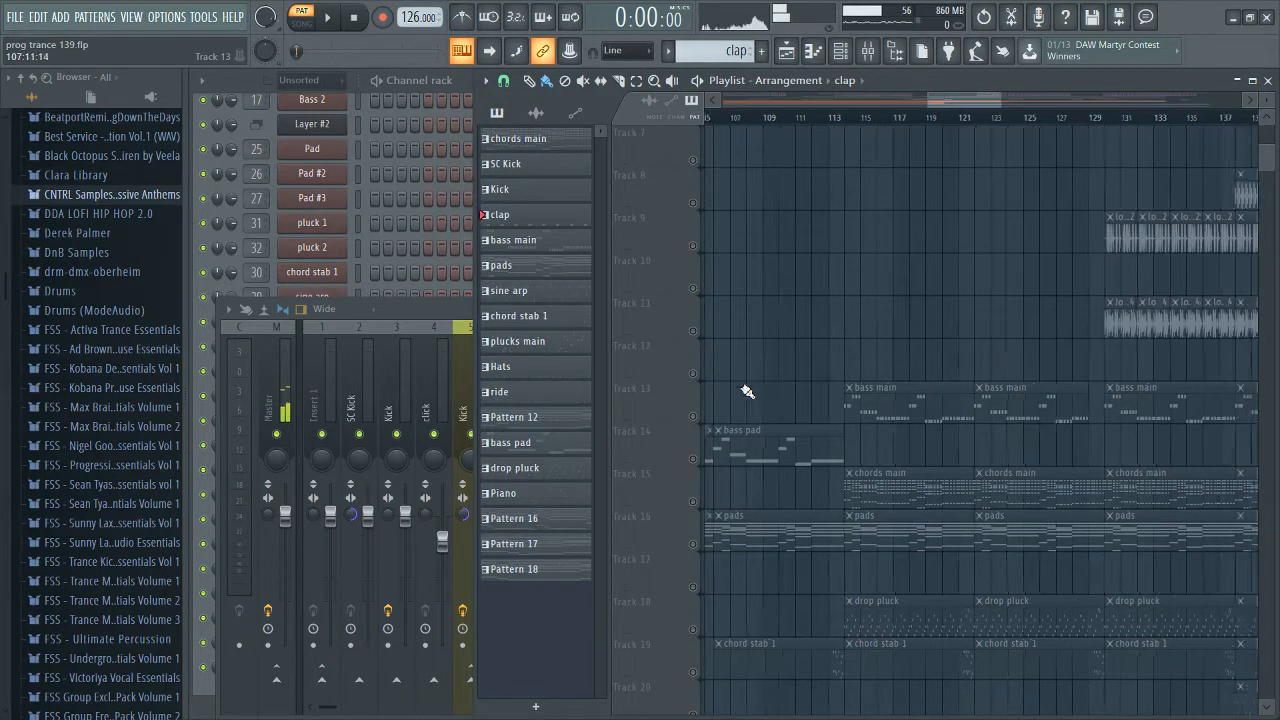
scroll(870, 390, "down", 5)
scroll(870, 390, "down", 8)
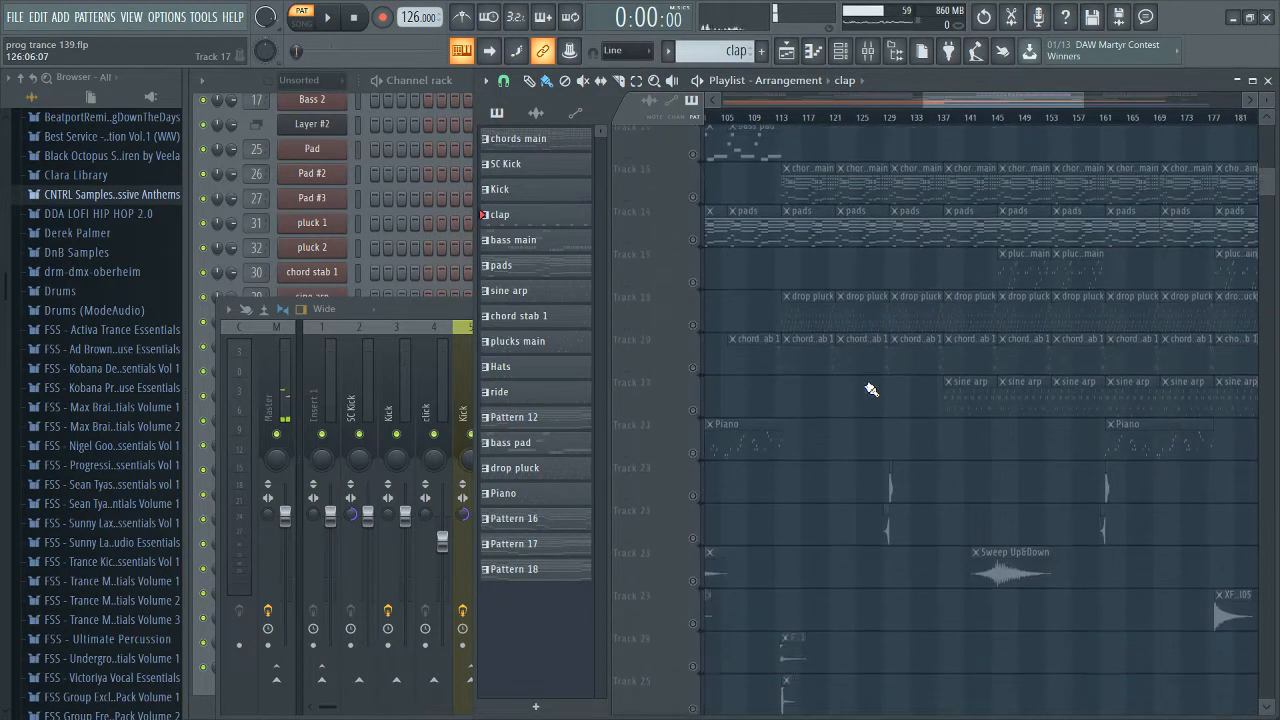
scroll(771, 390, "down", 4)
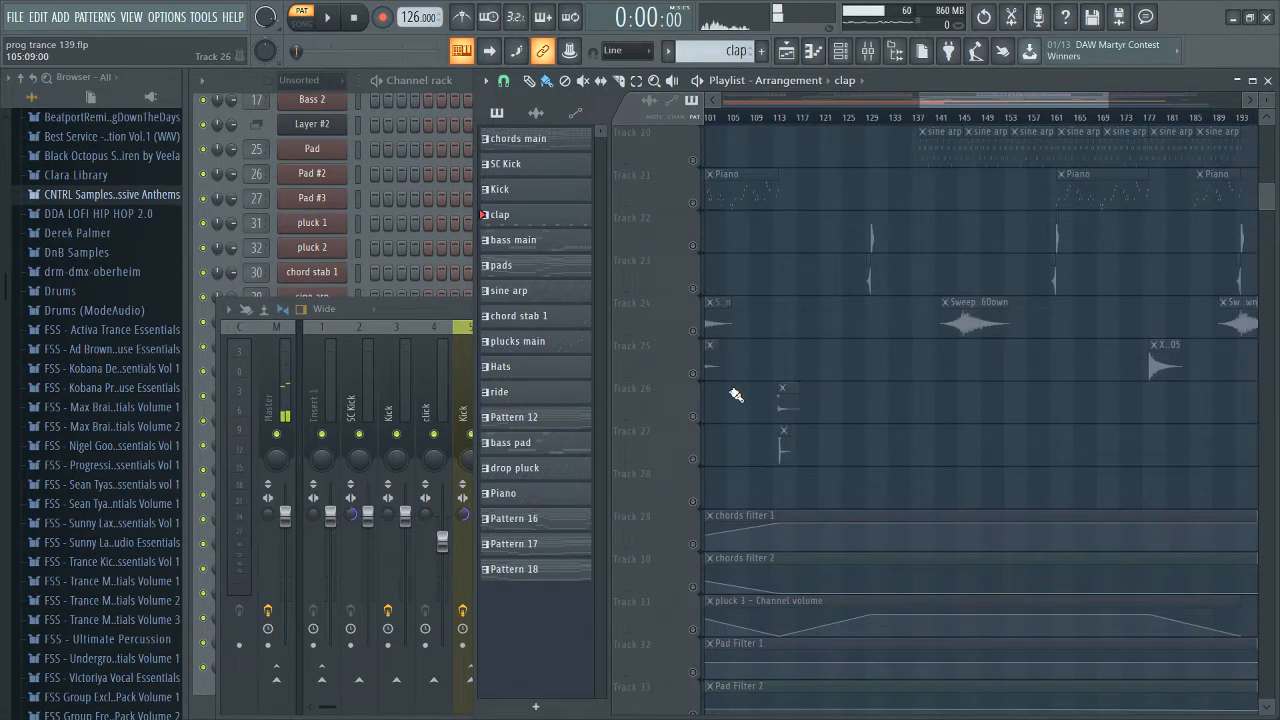
scroll(900, 414, "down", 4)
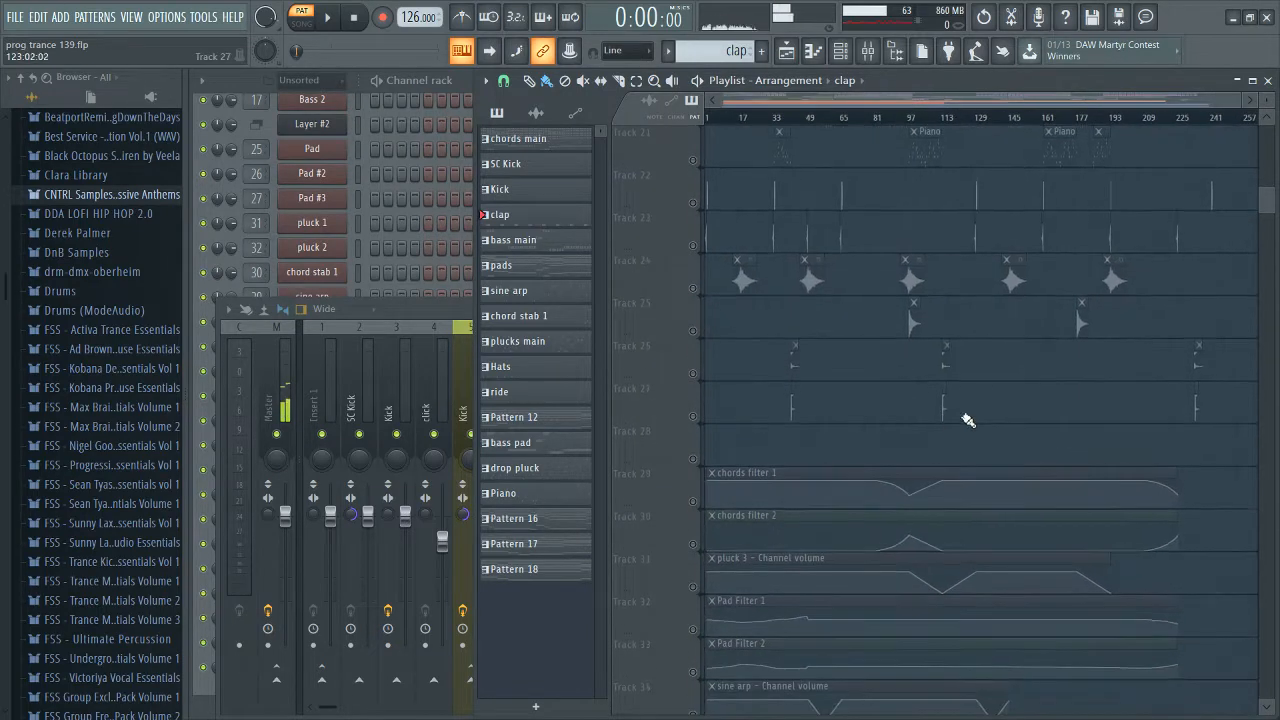
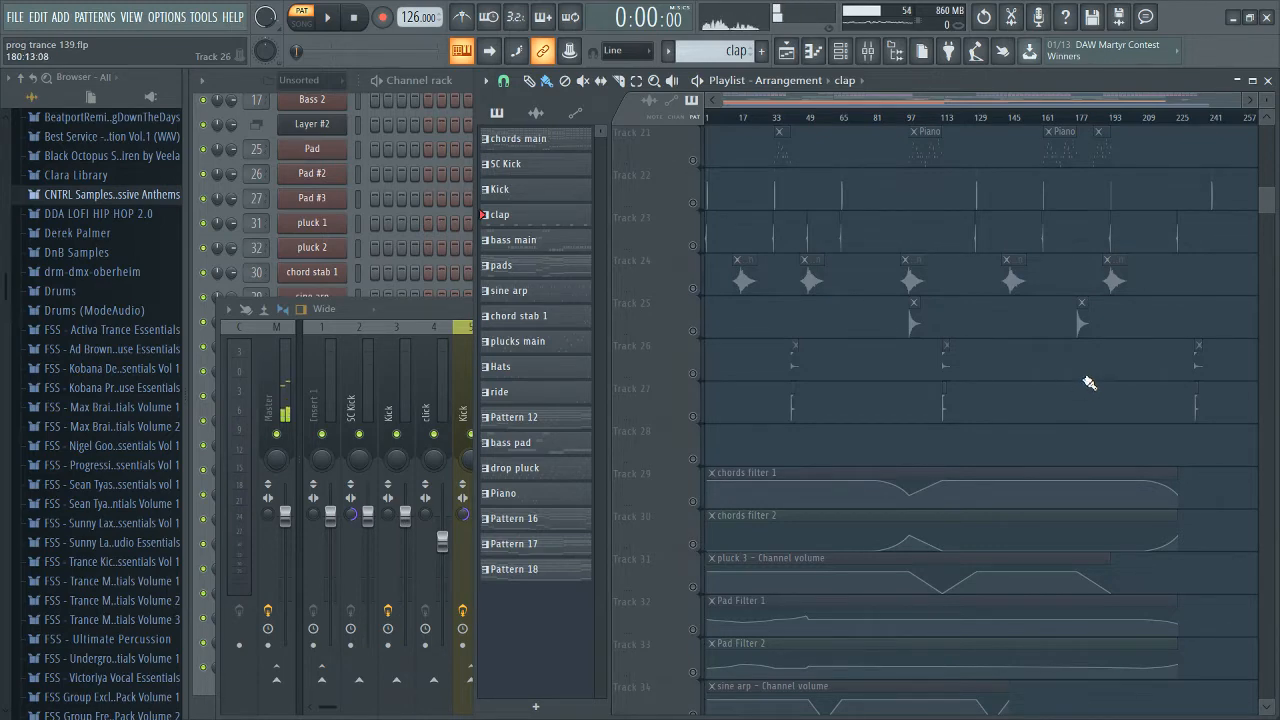
Step: Examine the piano, sweep and FX clips around the breakdown, and the automation tracks beneath them across the full song
scroll(955, 425, "up", 5)
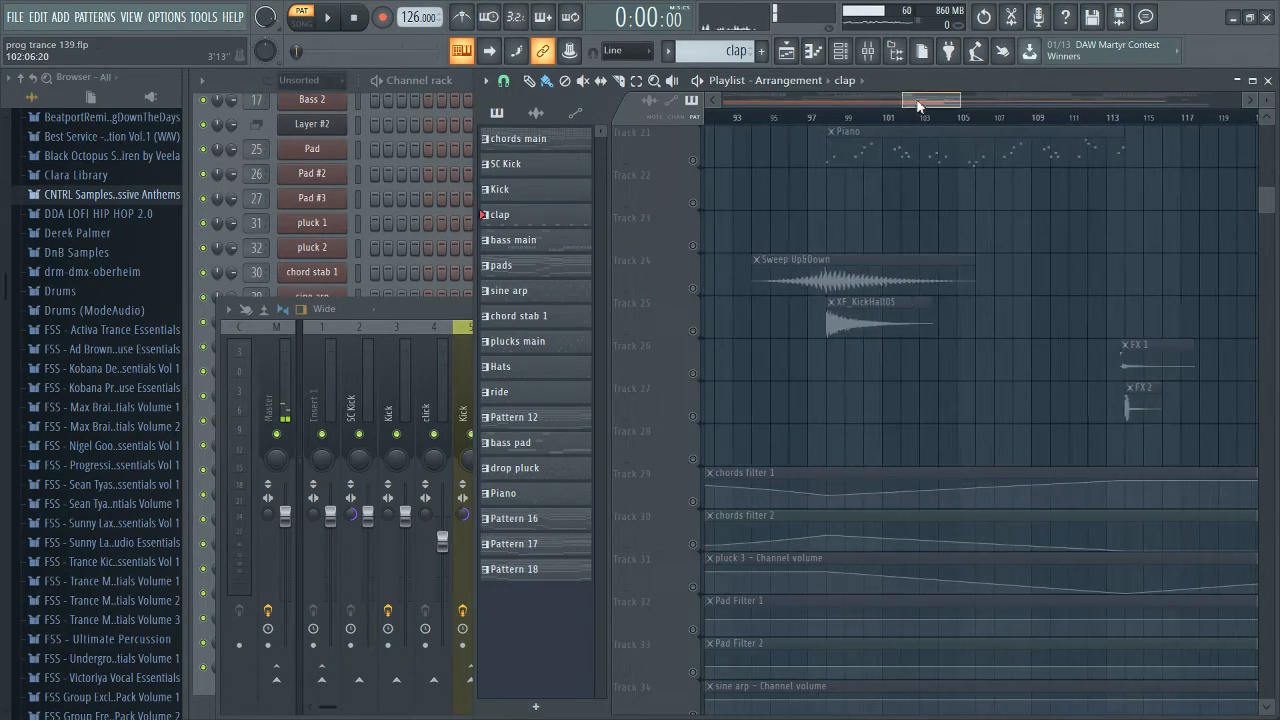
left_click_drag(920, 105, 938, 108)
scroll(994, 280, "up", 5)
scroll(763, 279, "down", 3)
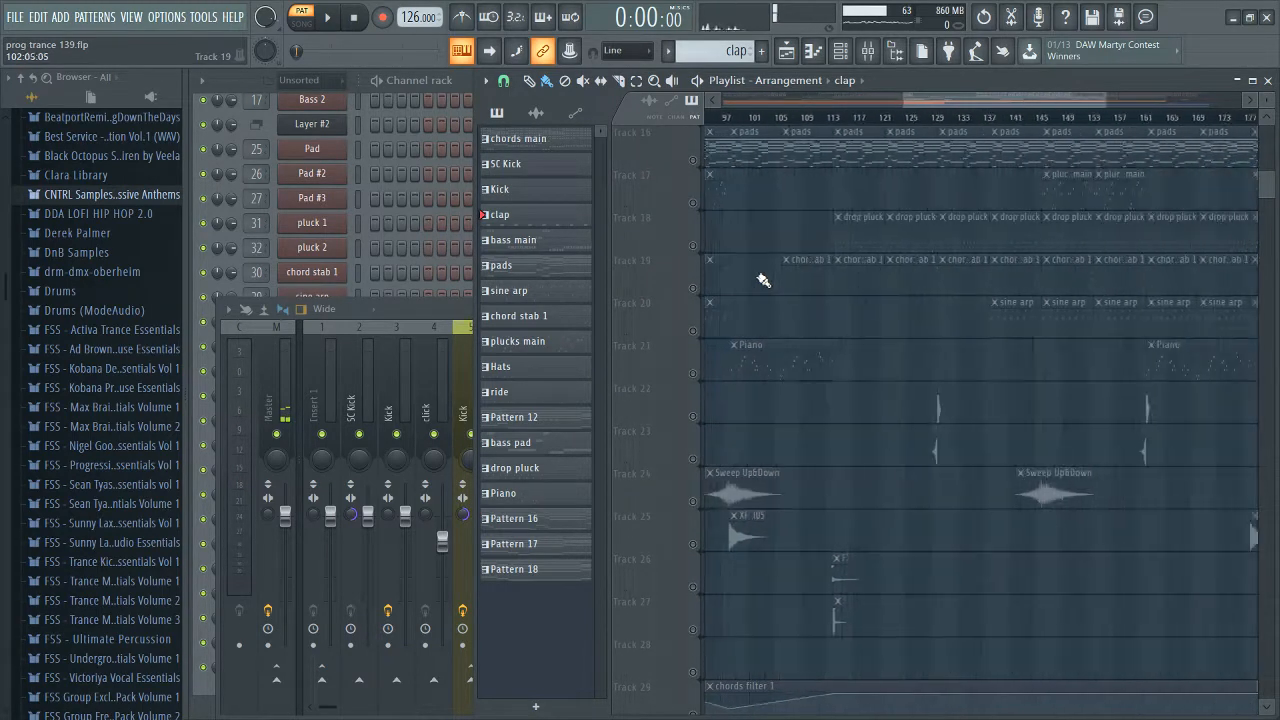
scroll(775, 278, "down", 3)
scroll(1000, 302, "down", 3)
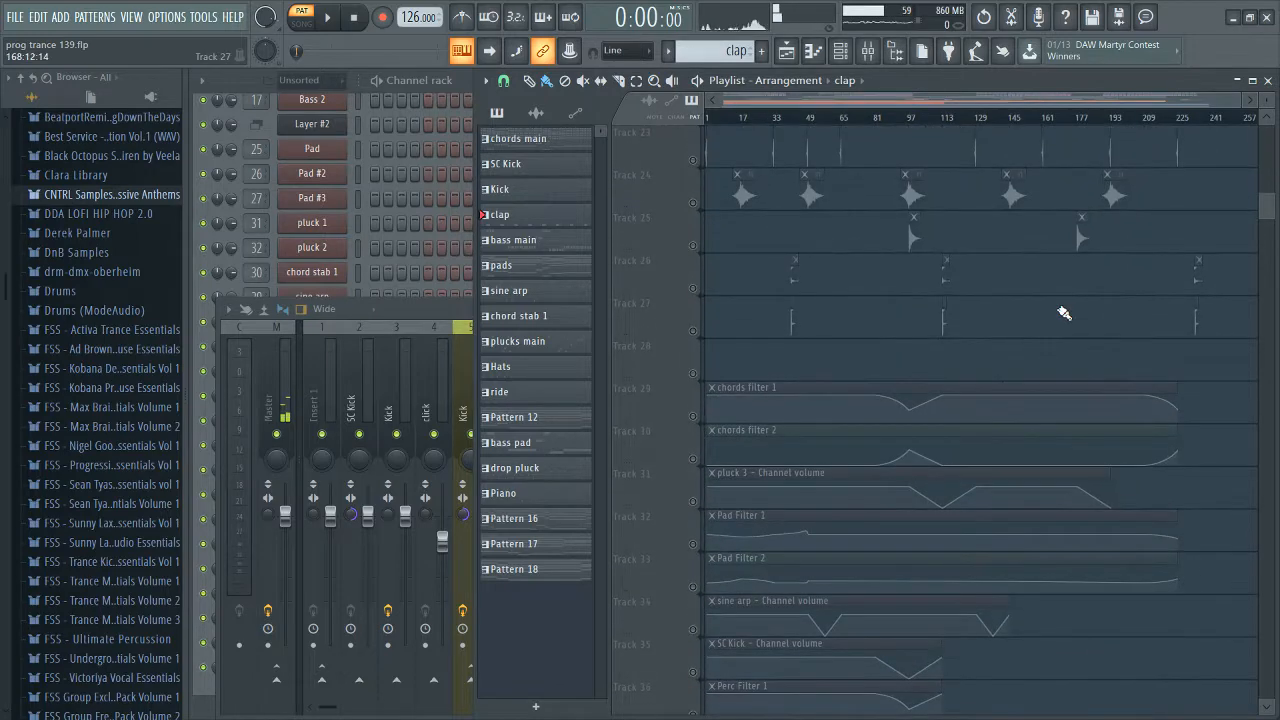
scroll(1168, 337, "down", 5)
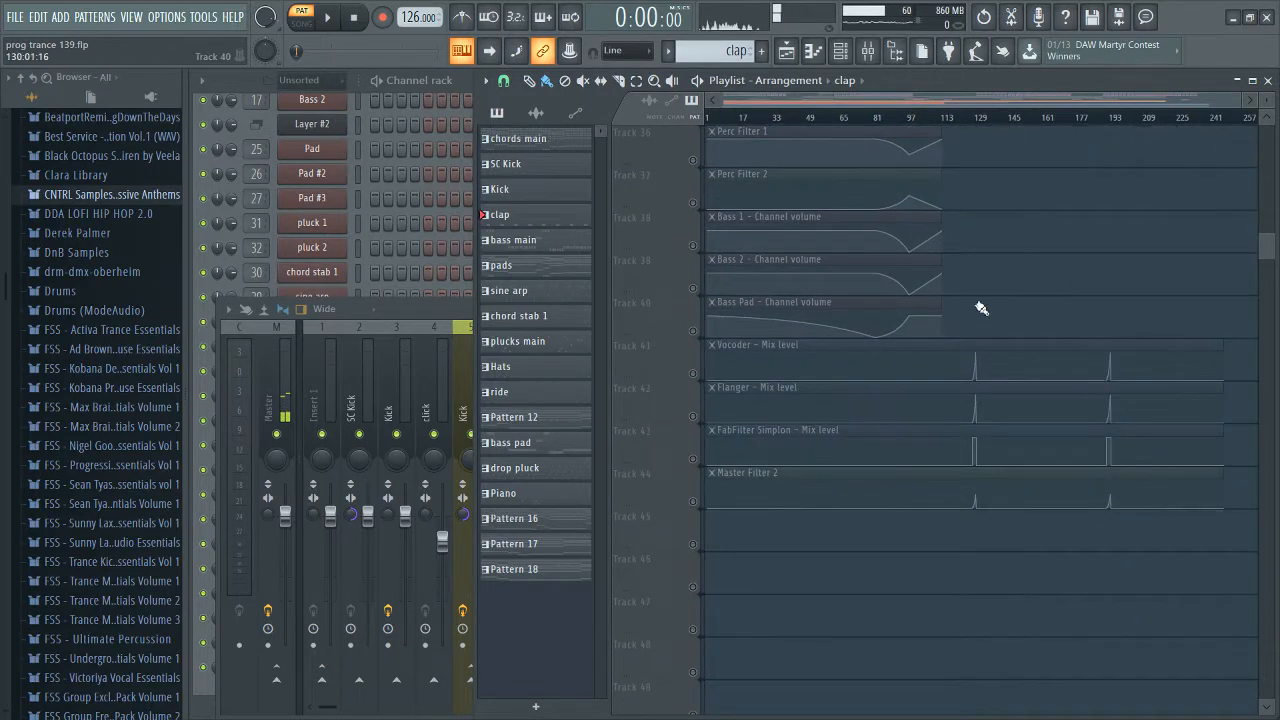
Step: Examine the drum and loop tracks in the intro and from bar 141, including the effect clips below the later section
scroll(1000, 305, "up", 8)
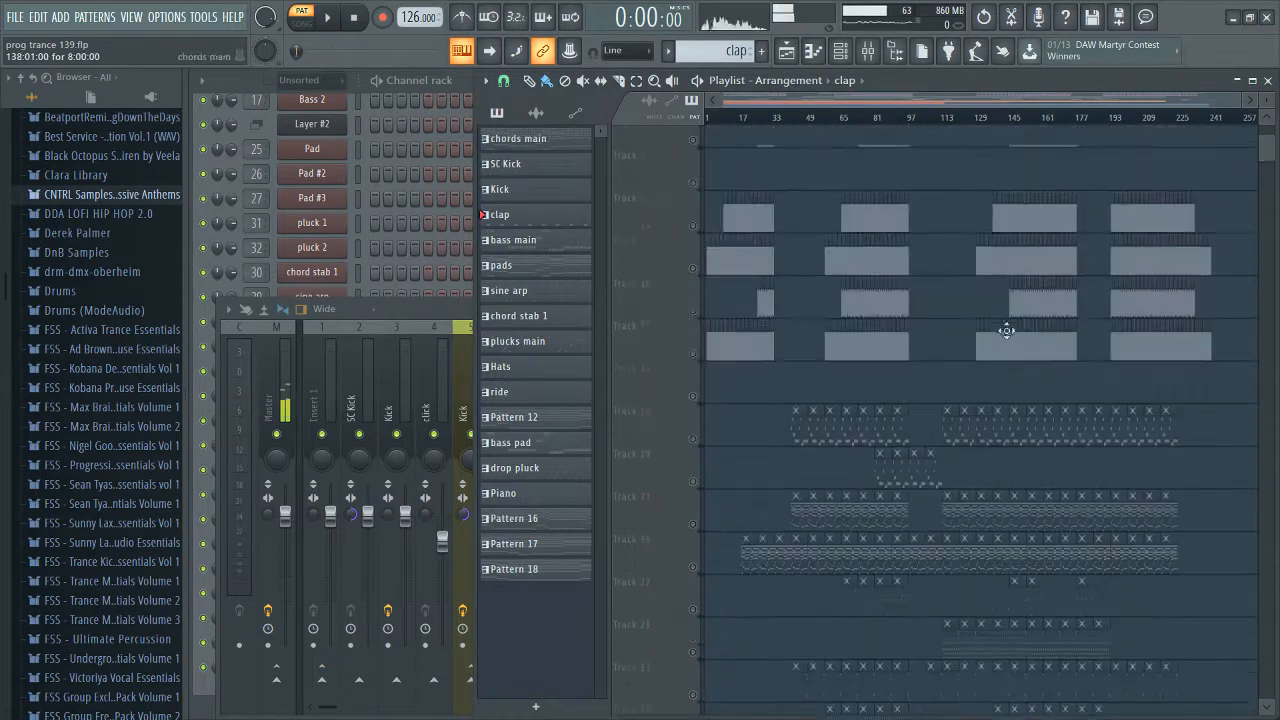
scroll(1006, 331, "up", 4)
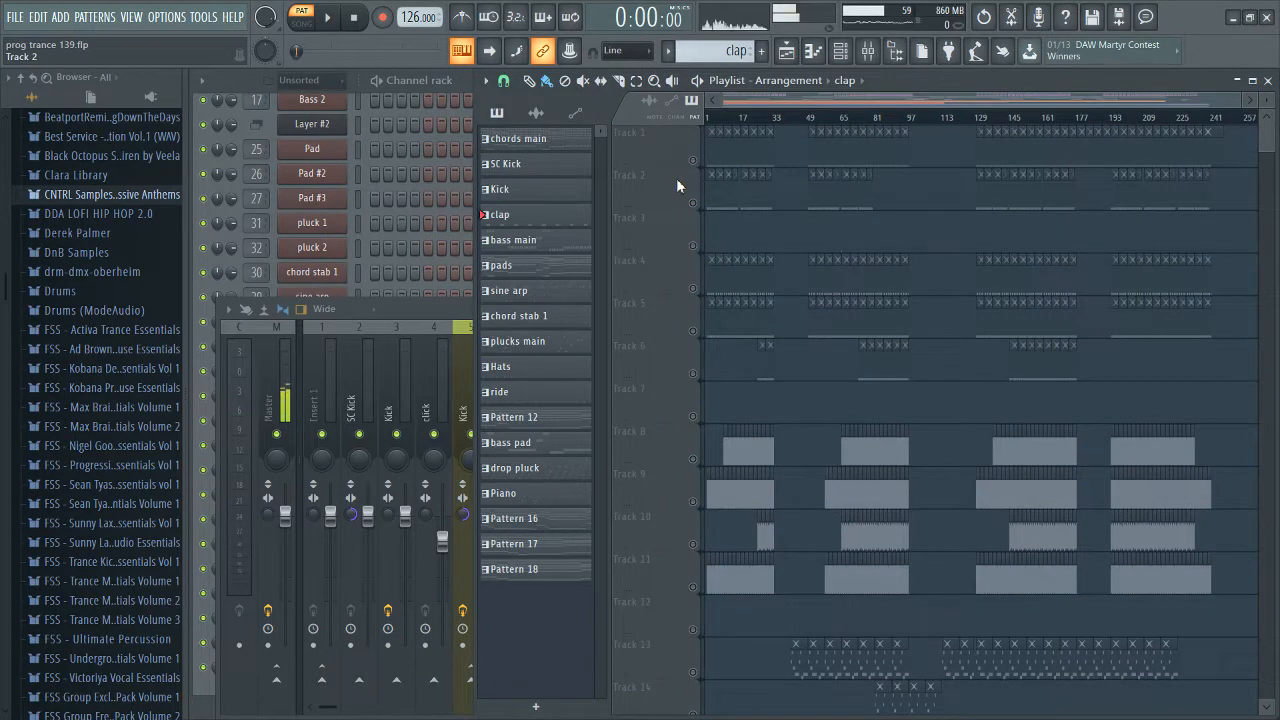
scroll(659, 190, "up", 6)
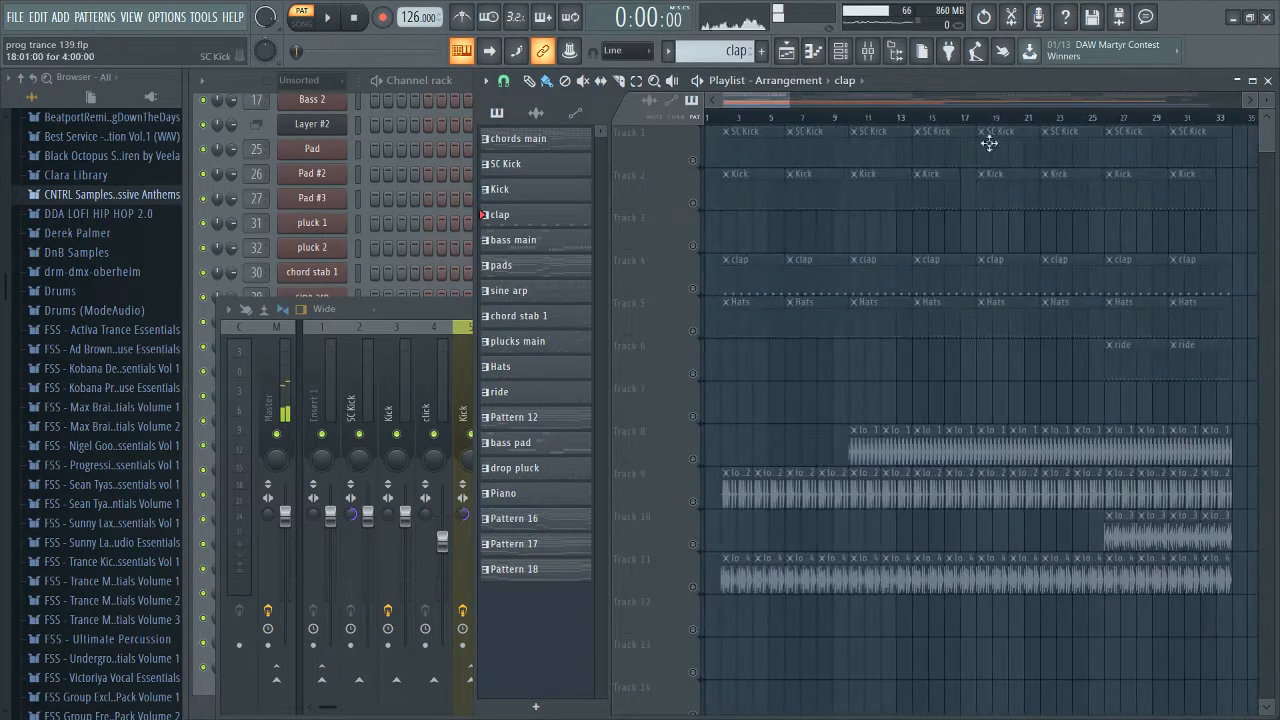
left_click_drag(790, 106, 1048, 103)
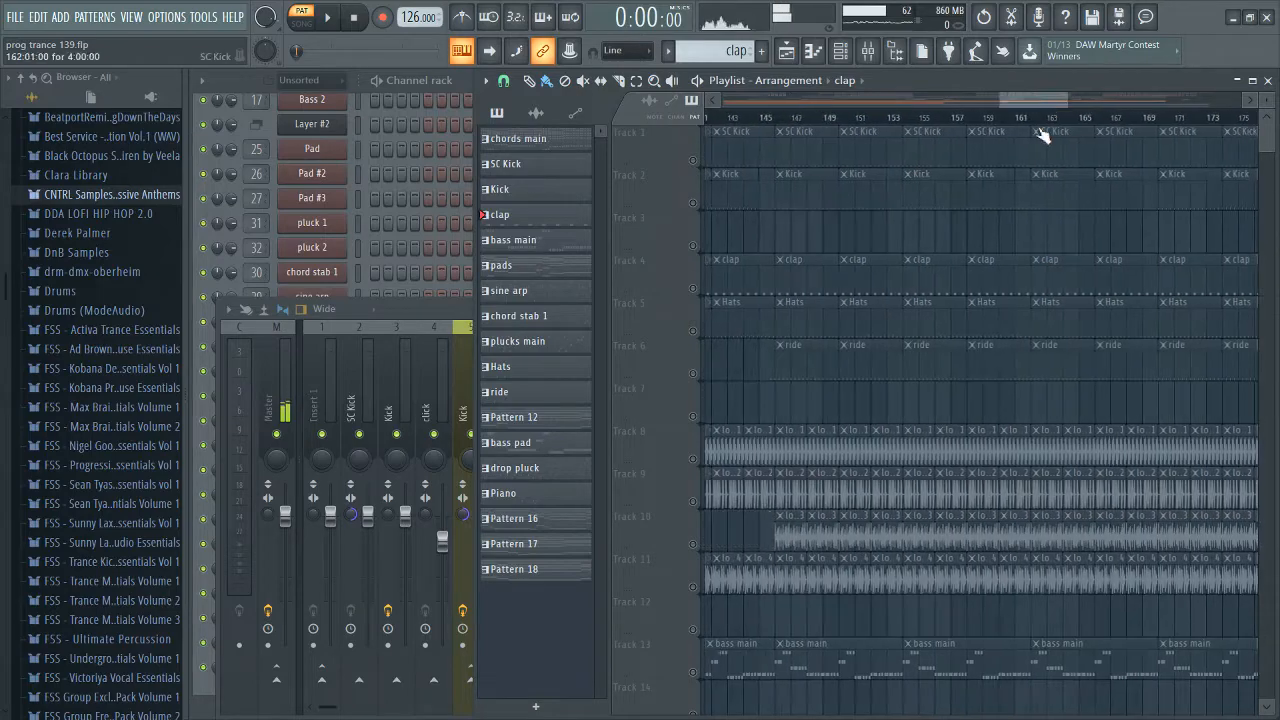
scroll(923, 255, "down", 6)
scroll(923, 255, "down", 8)
scroll(784, 253, "down", 6)
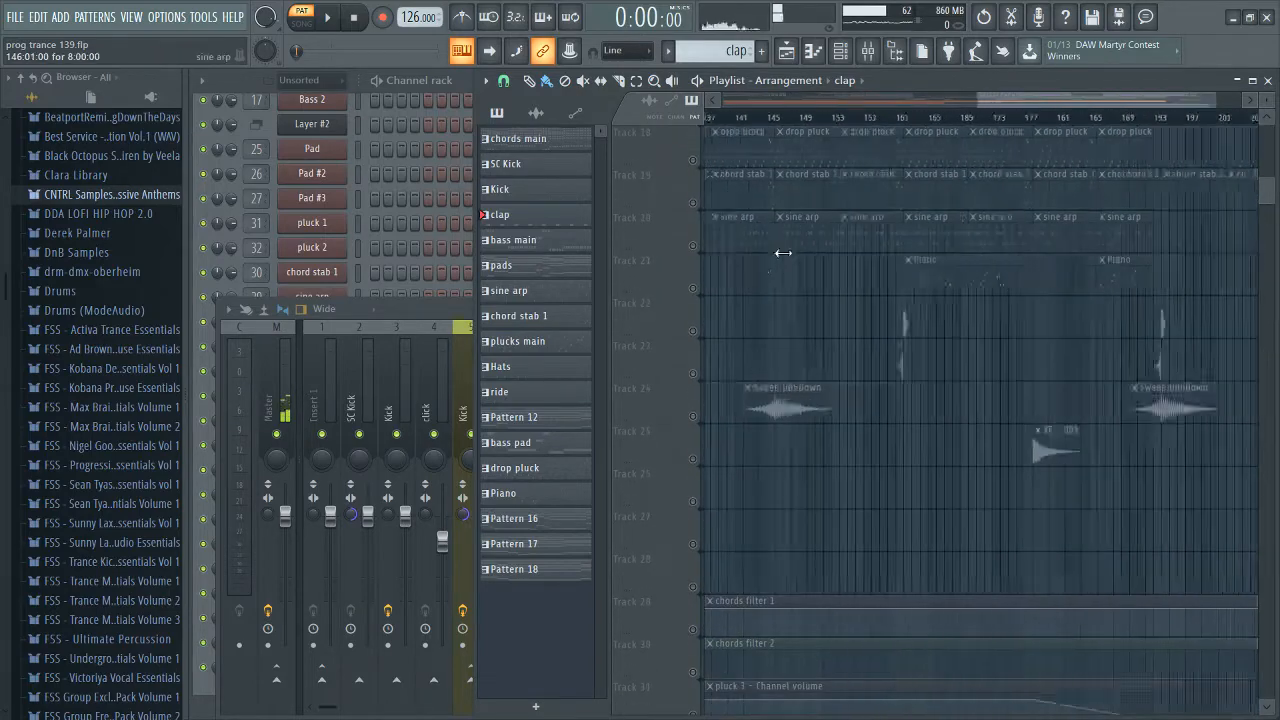
scroll(981, 291, "up", 14)
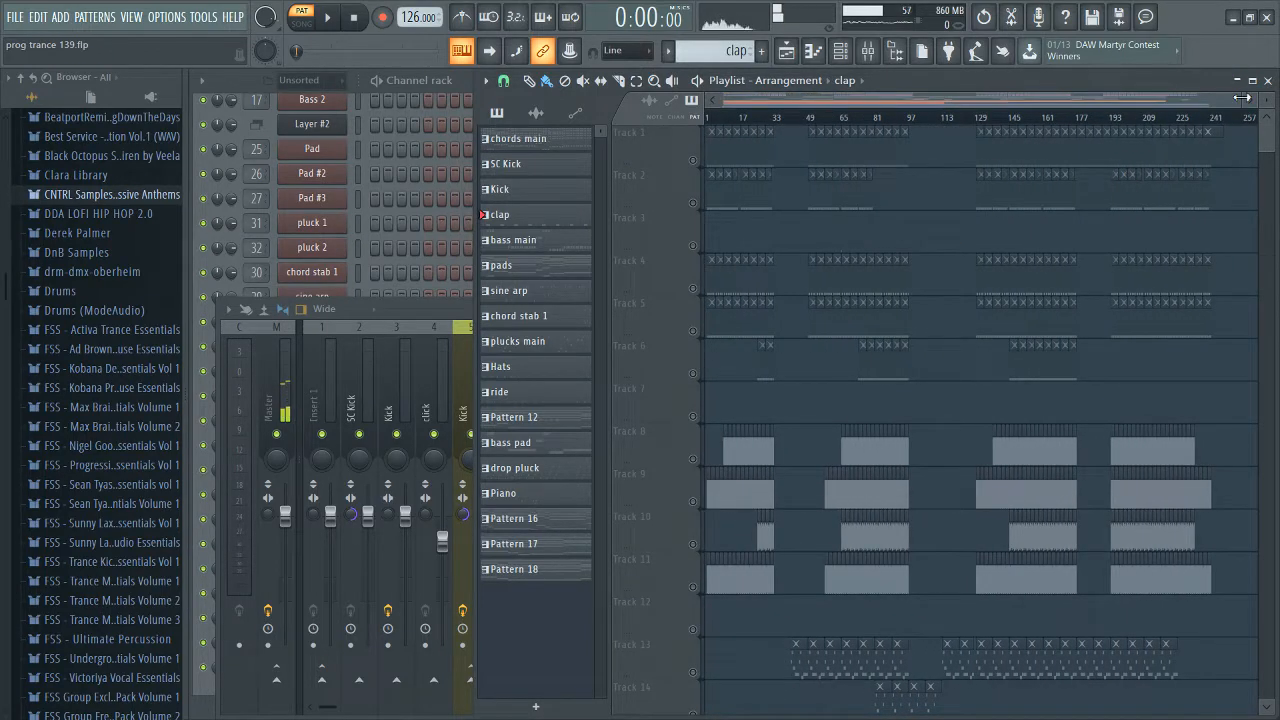
Step: Examine the layers in the first 90 bars and the automation tracks from chords filter 1 to Master Filter 2
left_click_drag(1242, 97, 902, 97)
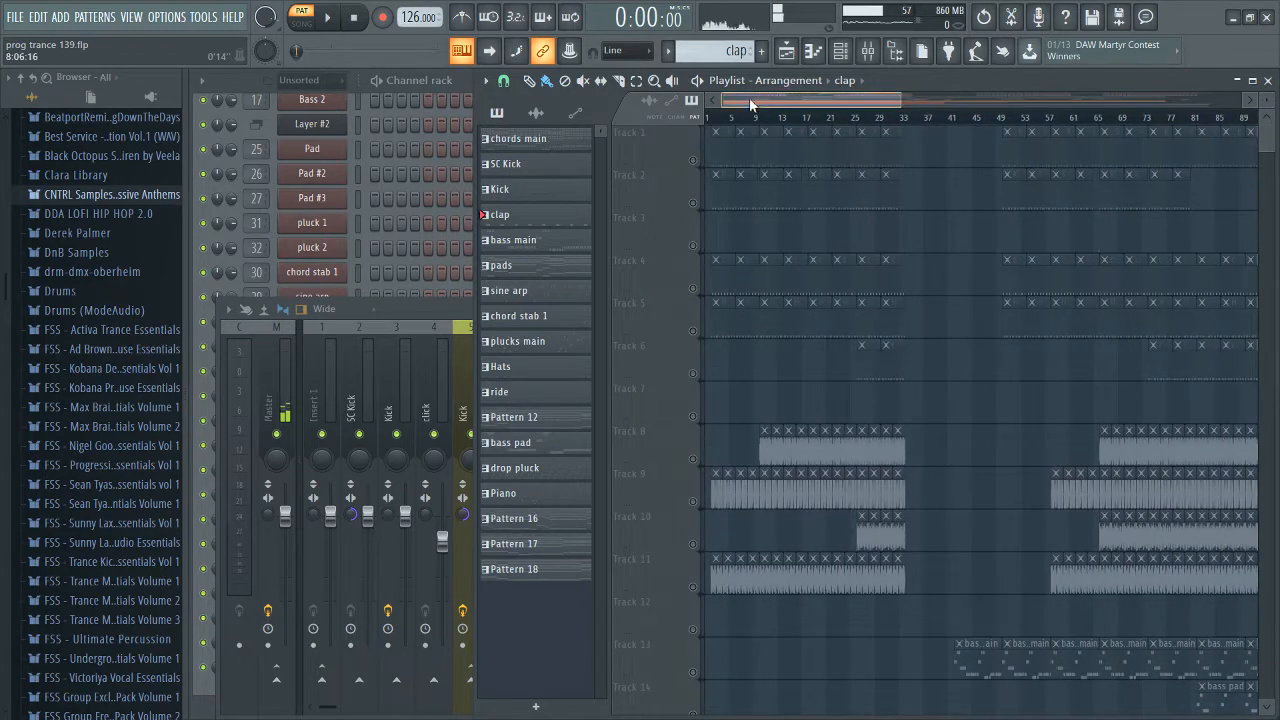
left_click_drag(751, 104, 680, 105)
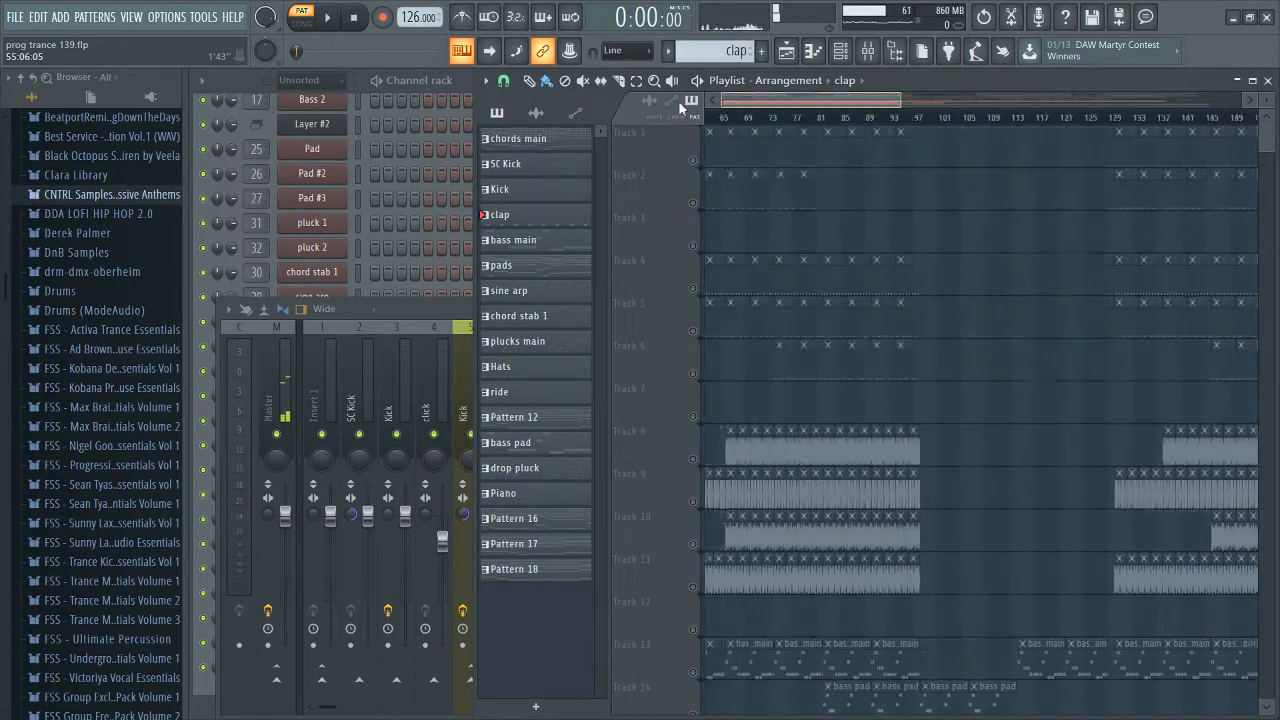
scroll(957, 331, "down", 5)
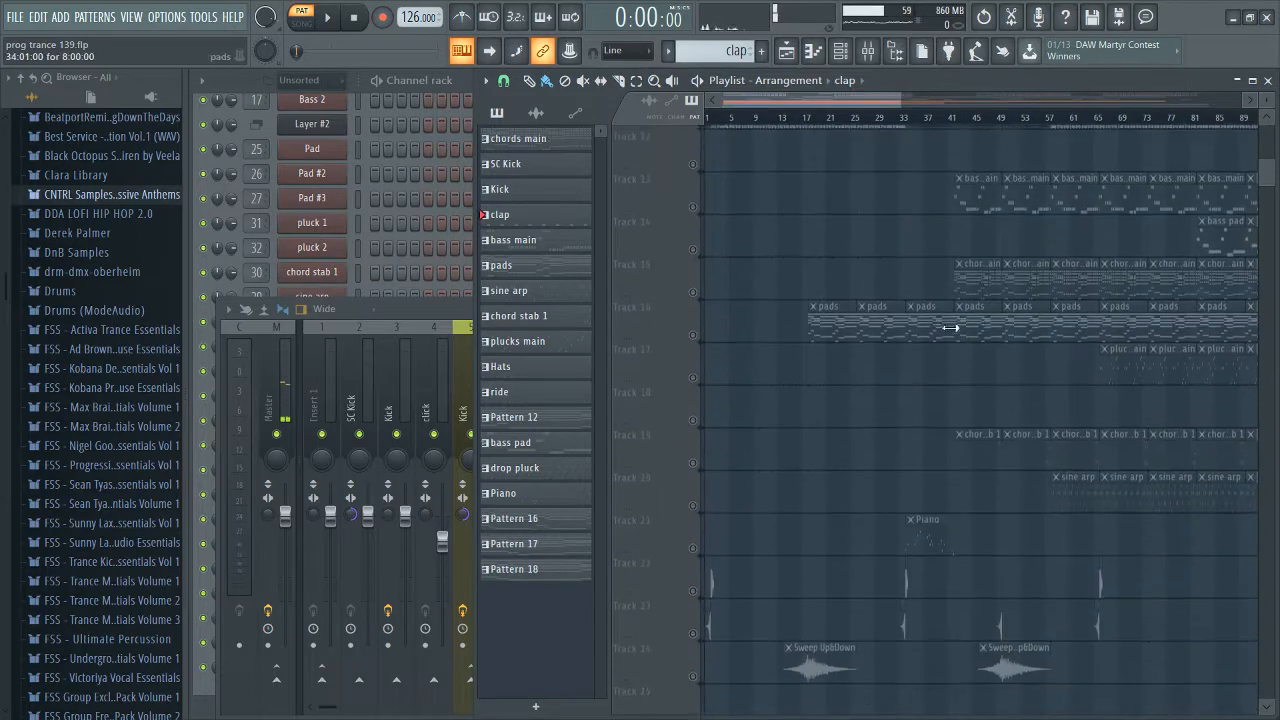
scroll(840, 316, "down", 3, "ctrl")
scroll(846, 320, "down", 6)
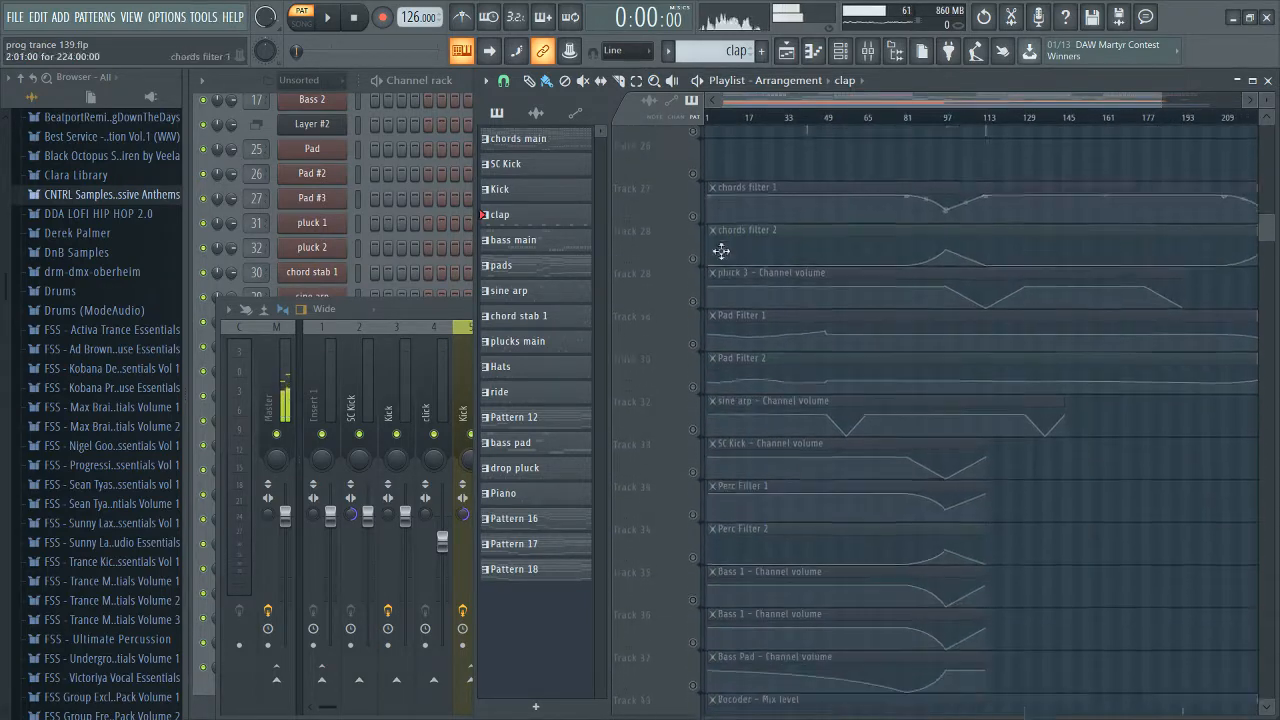
scroll(700, 337, "down", 3)
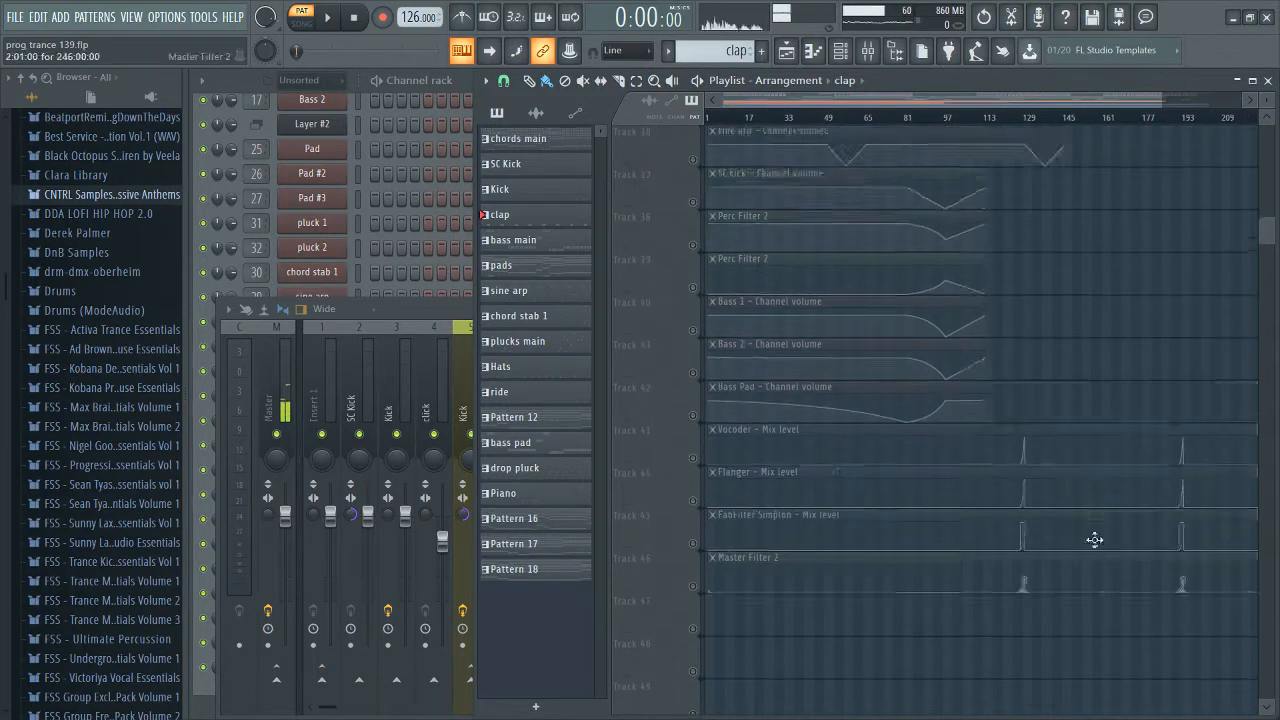
Step: Examine where the kick, clap, hats, loop and melodic clips enter between about bars 45 and 75
scroll(1074, 371, "up", 10)
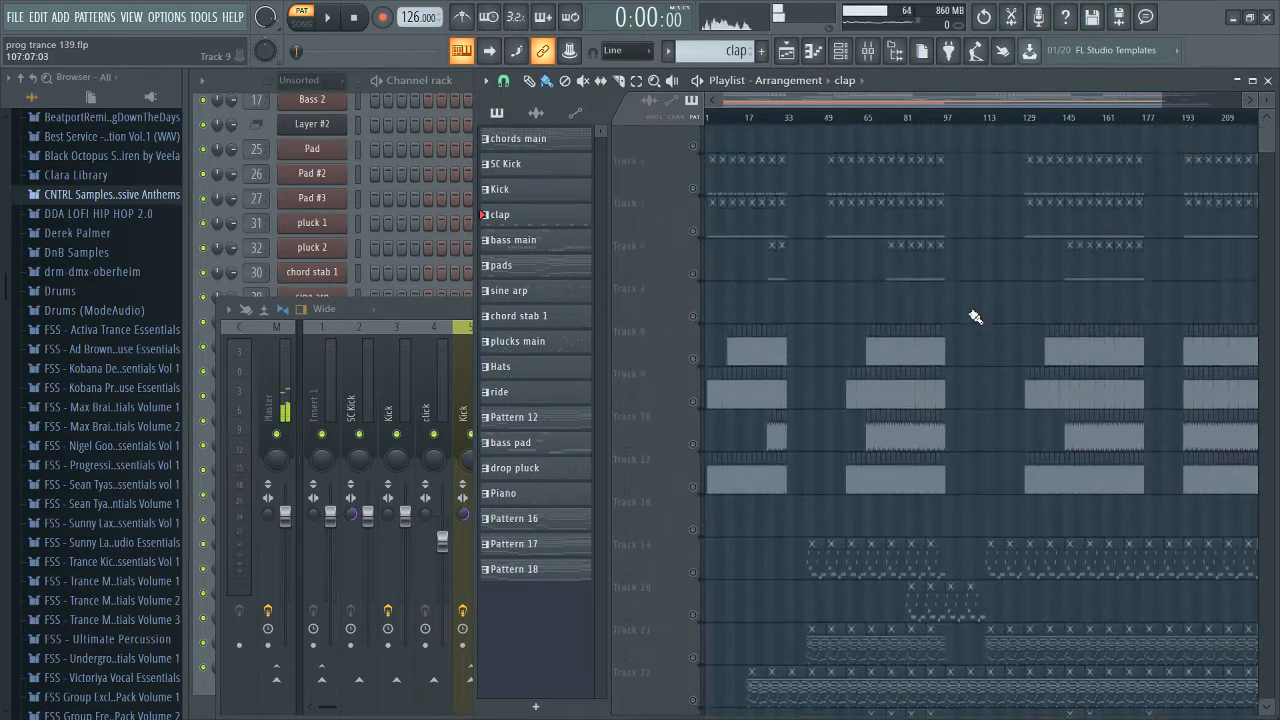
scroll(978, 315, "up", 2)
left_click_drag(1266, 101, 1260, 113)
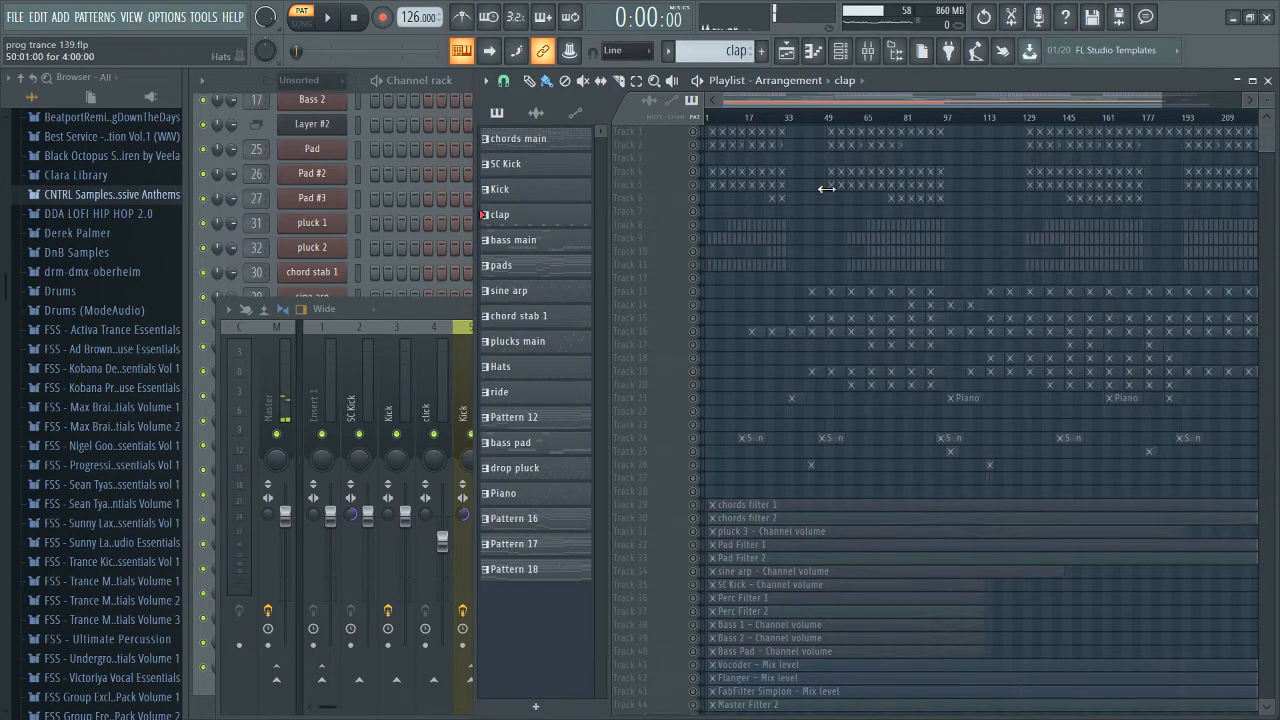
scroll(830, 192, "up", 8)
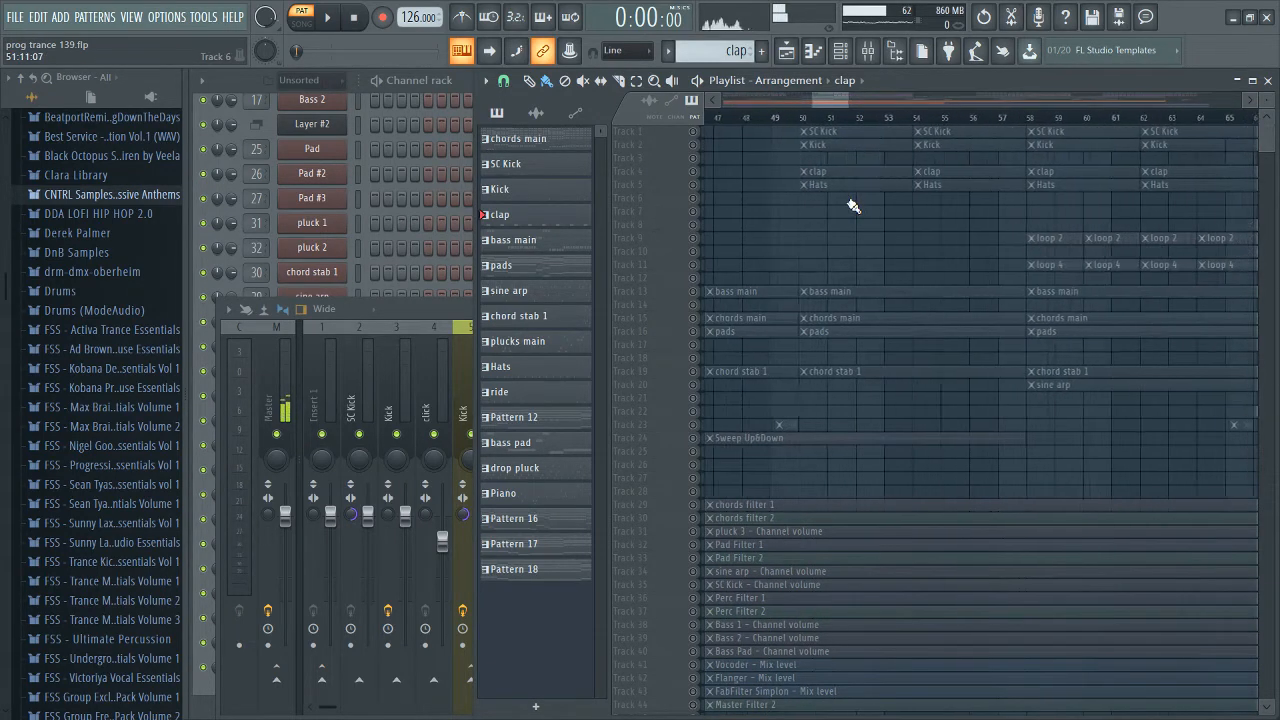
left_click_drag(839, 102, 845, 103)
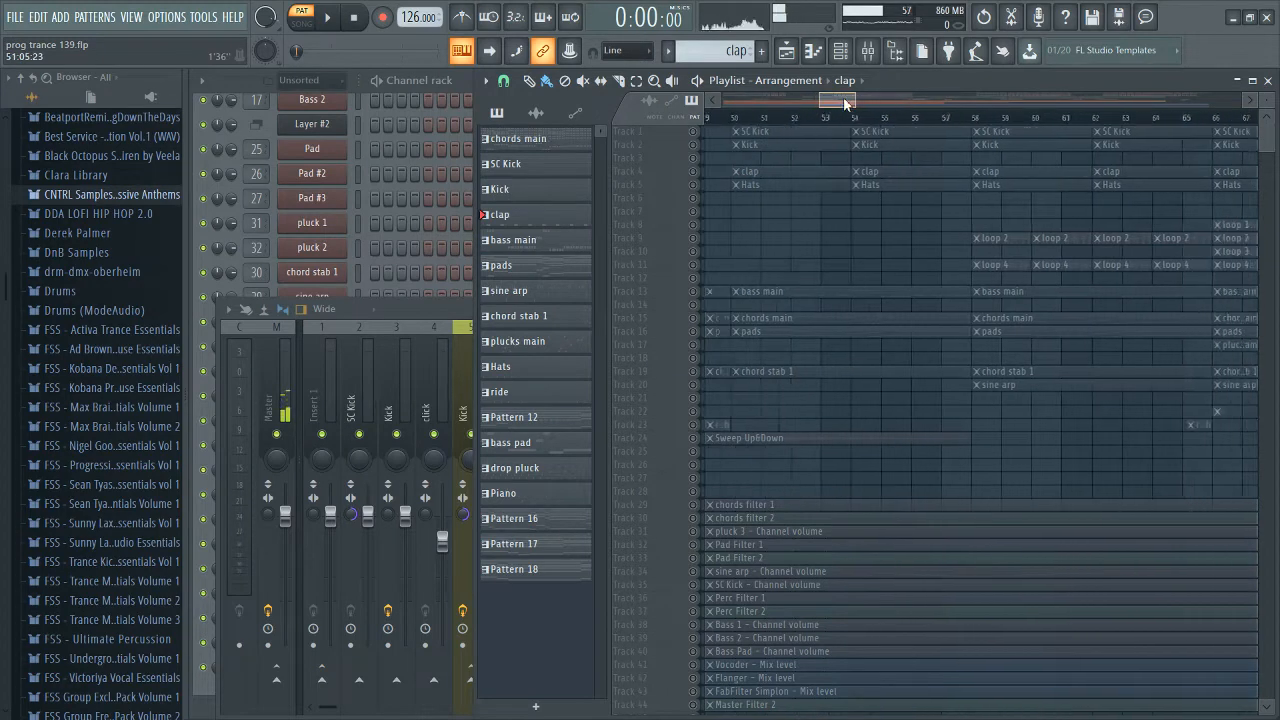
scroll(900, 210, "down", 5)
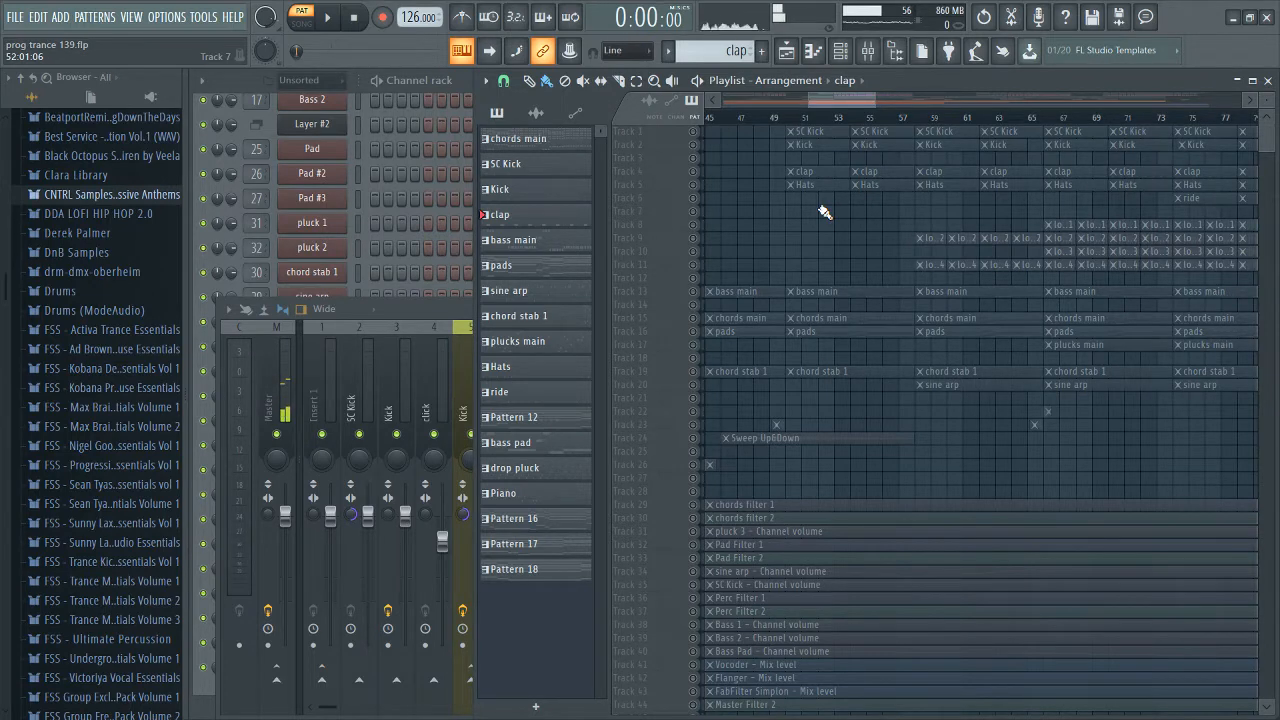
Step: Examine the intro layers from bar 1 and the Loneliest Days (Original Mix) reference track beneath the automation clips, comparing them with the full arrangement
left_click_drag(842, 103, 582, 99)
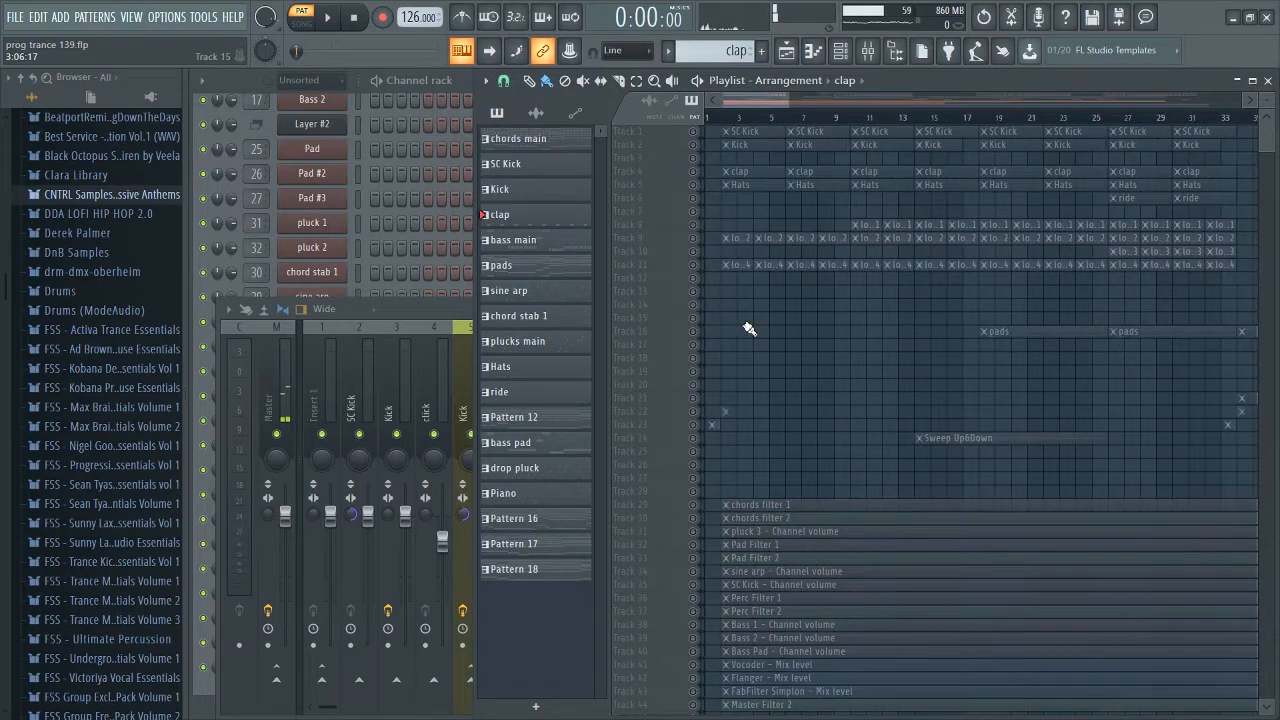
scroll(749, 329, "down", 8)
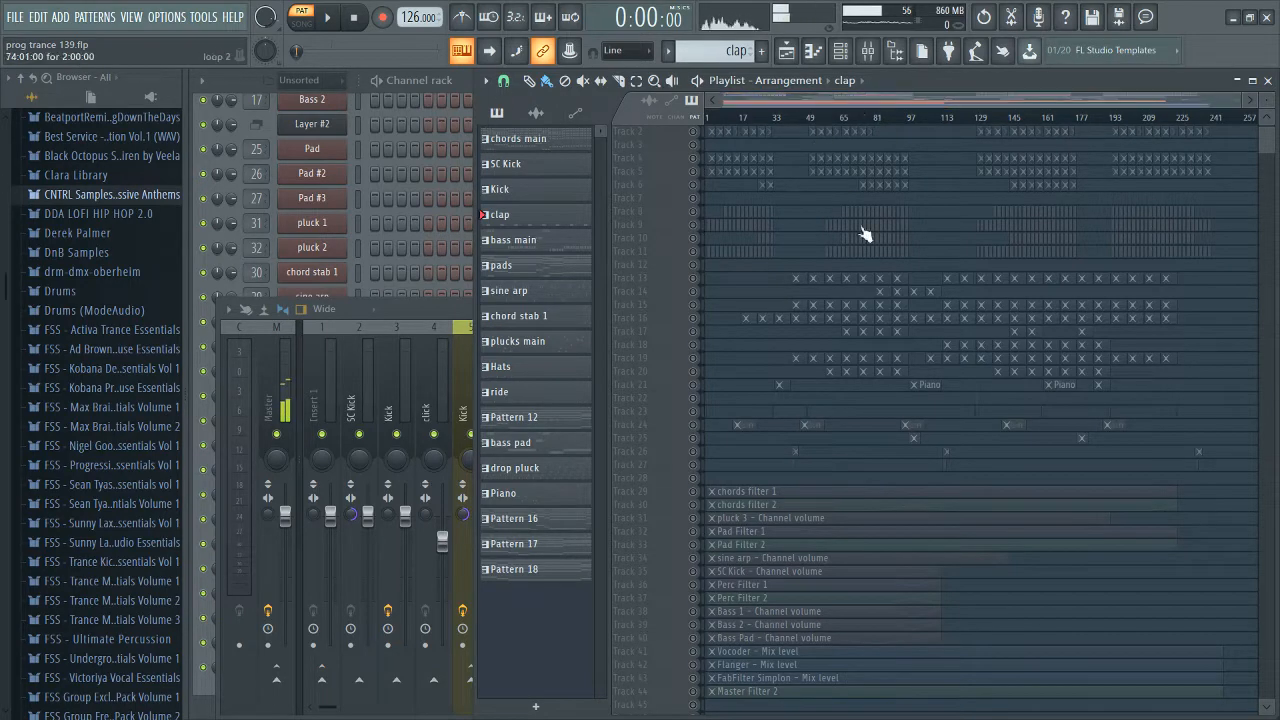
scroll(865, 234, "up", 1)
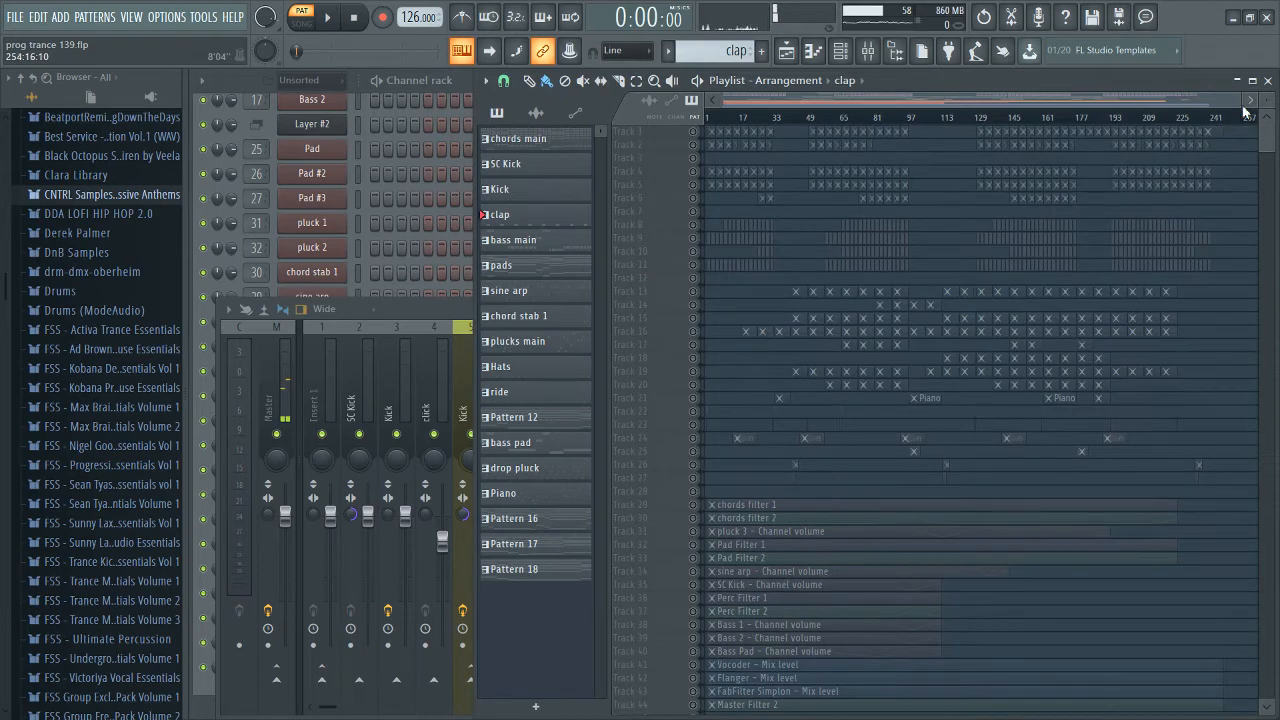
left_click_drag(1242, 104, 743, 112)
scroll(955, 309, "down", 3)
scroll(952, 309, "down", 2)
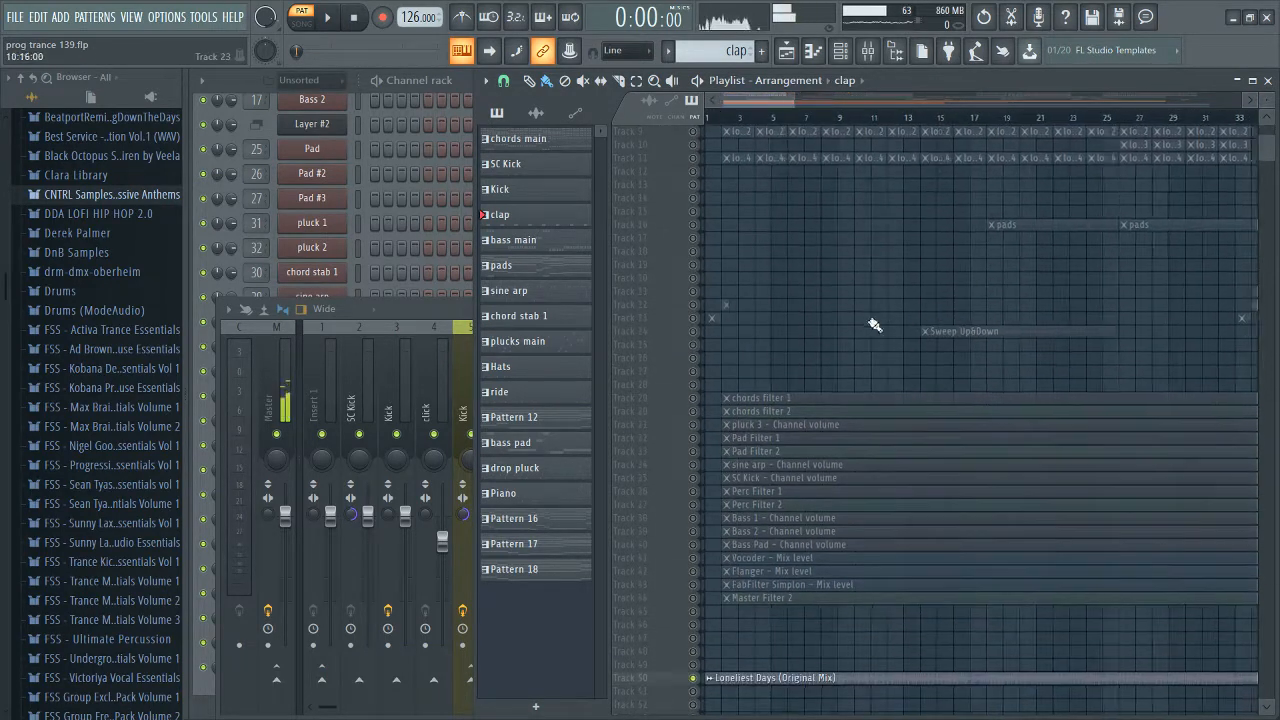
scroll(874, 322, "down", 4)
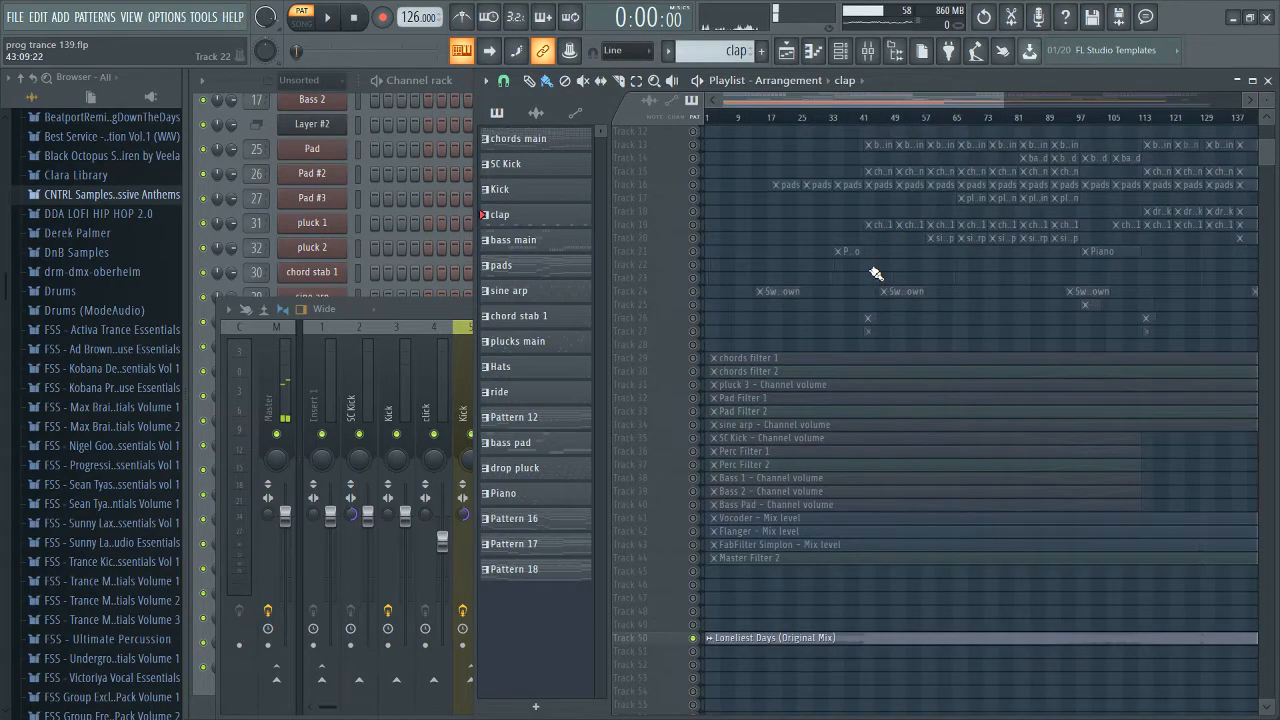
scroll(835, 235, "up", 5)
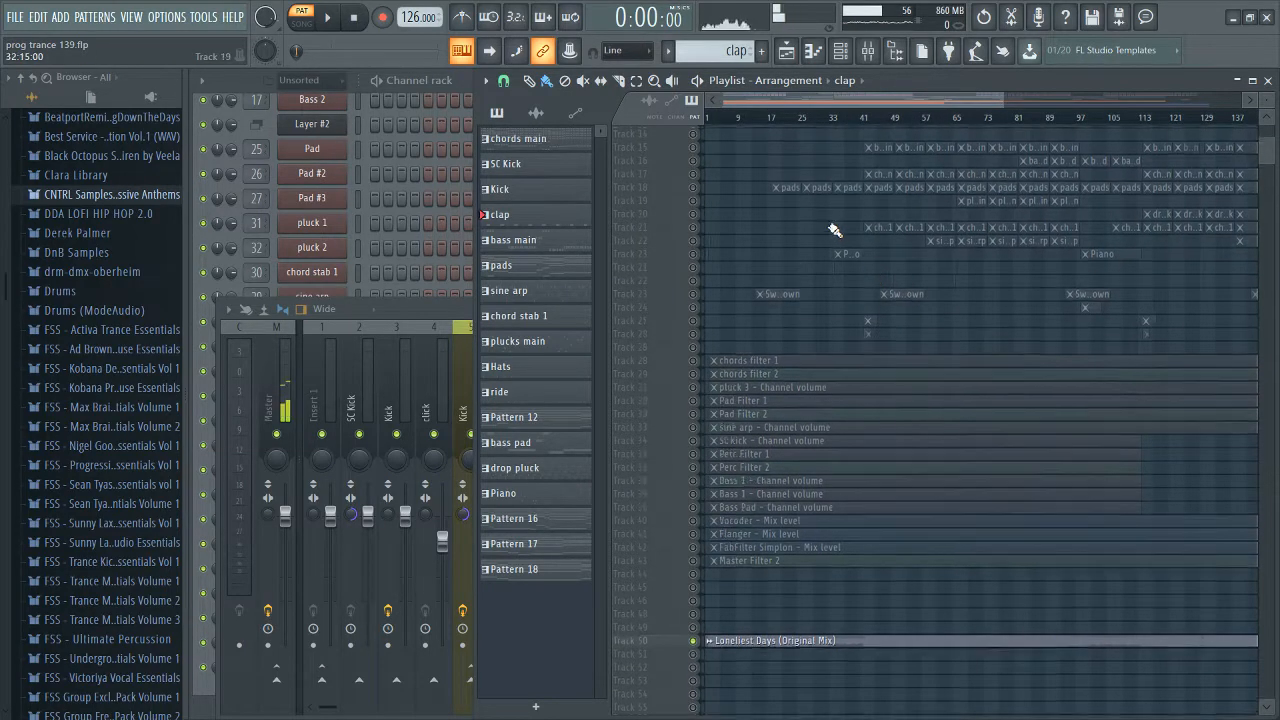
scroll(825, 229, "down", 2)
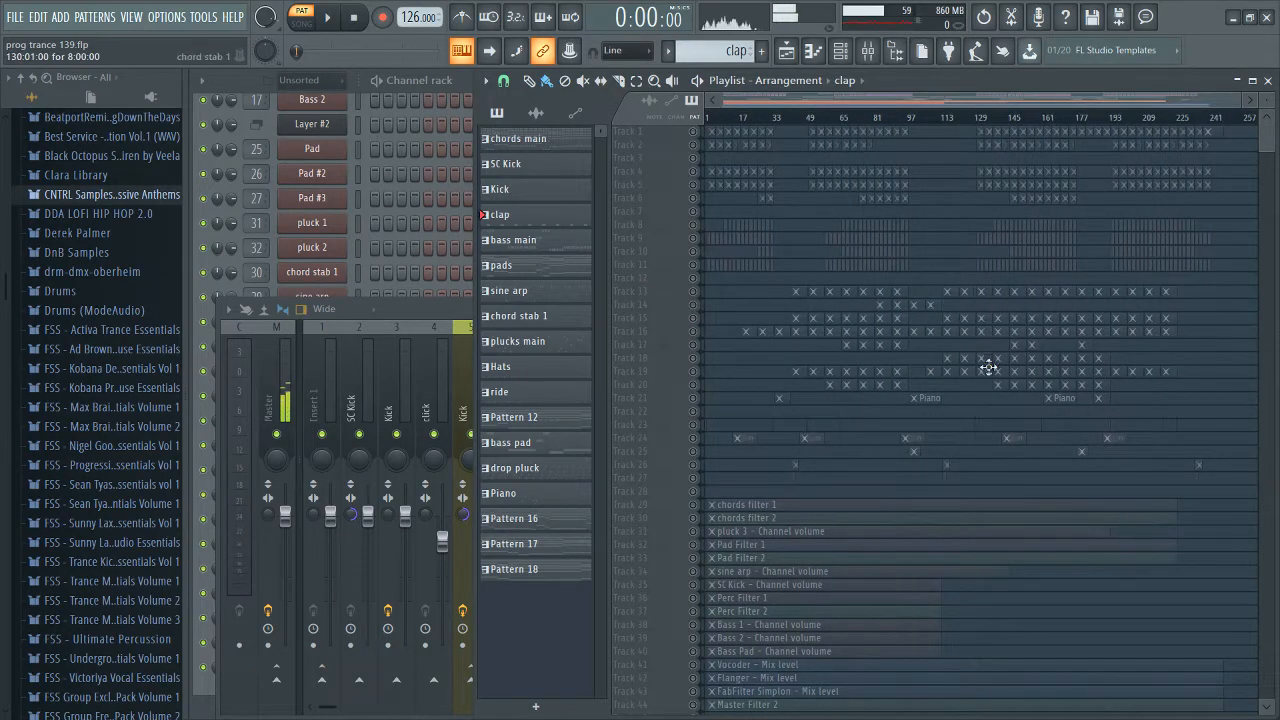
Step: Place the song playhead around bar 130, where the kick, clap and hats clips start again
scroll(986, 366, "up", 5)
scroll(935, 241, "up", 3)
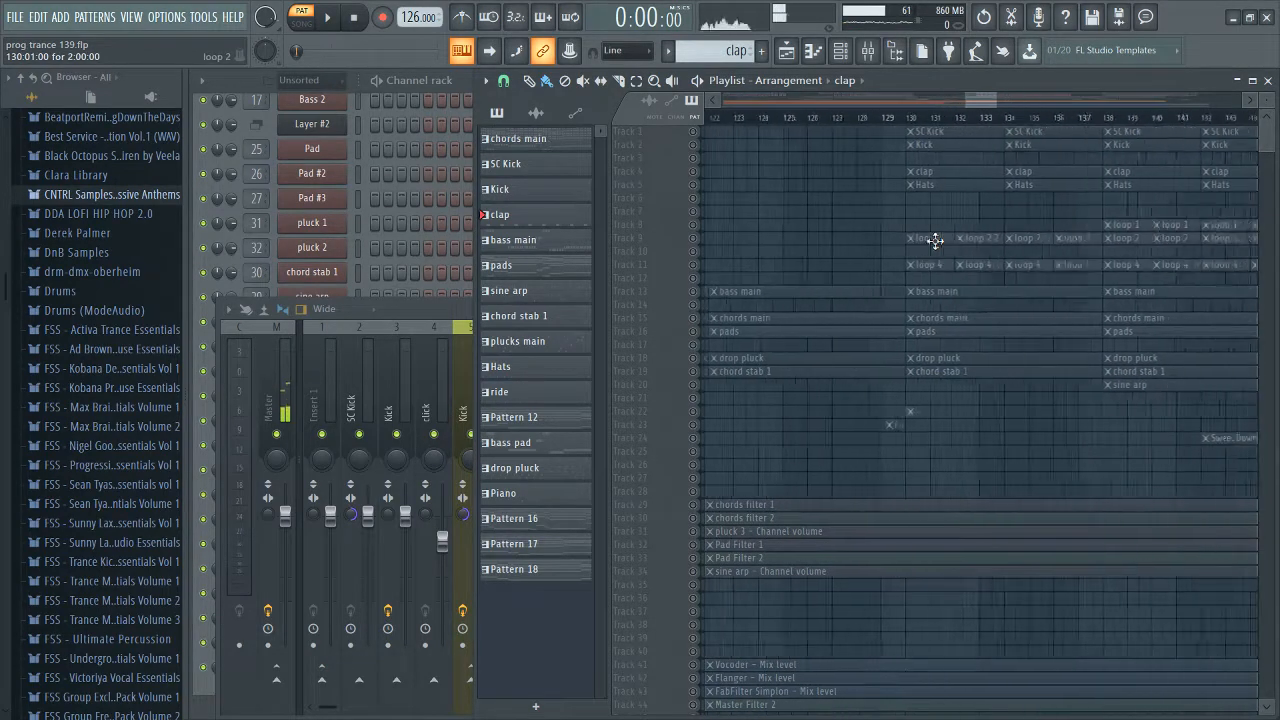
left_click(896, 116)
scroll(880, 310, "down", 2)
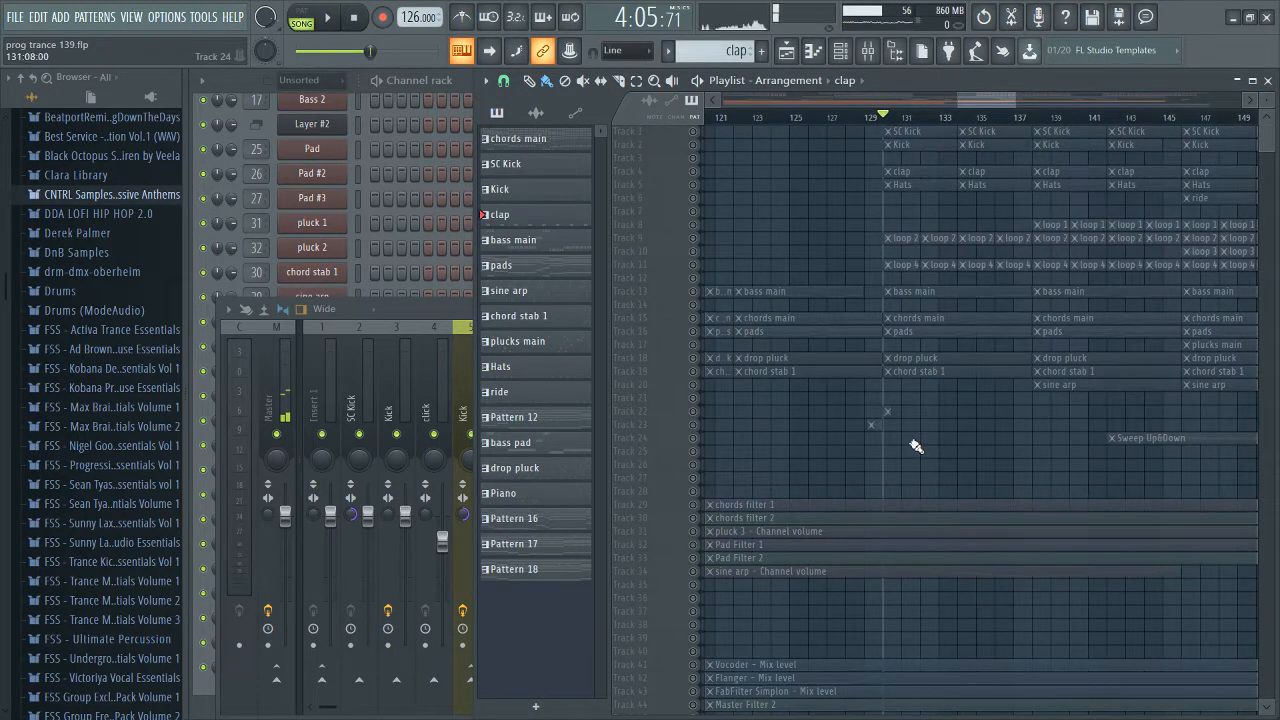
scroll(868, 450, "down", 2)
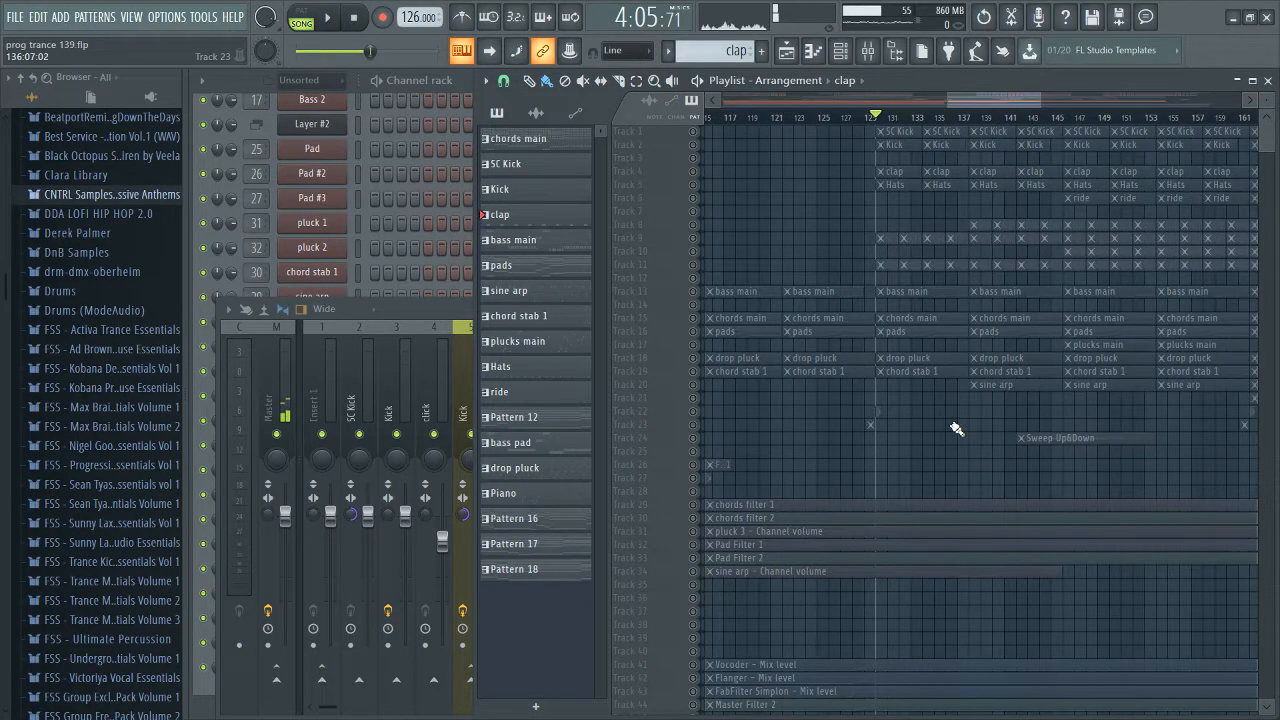
Step: Compare the intro's clip layers with the section from bar 130 onward, including the piano, sweep and loop clips, across the full arrangement
left_click_drag(998, 102, 587, 118)
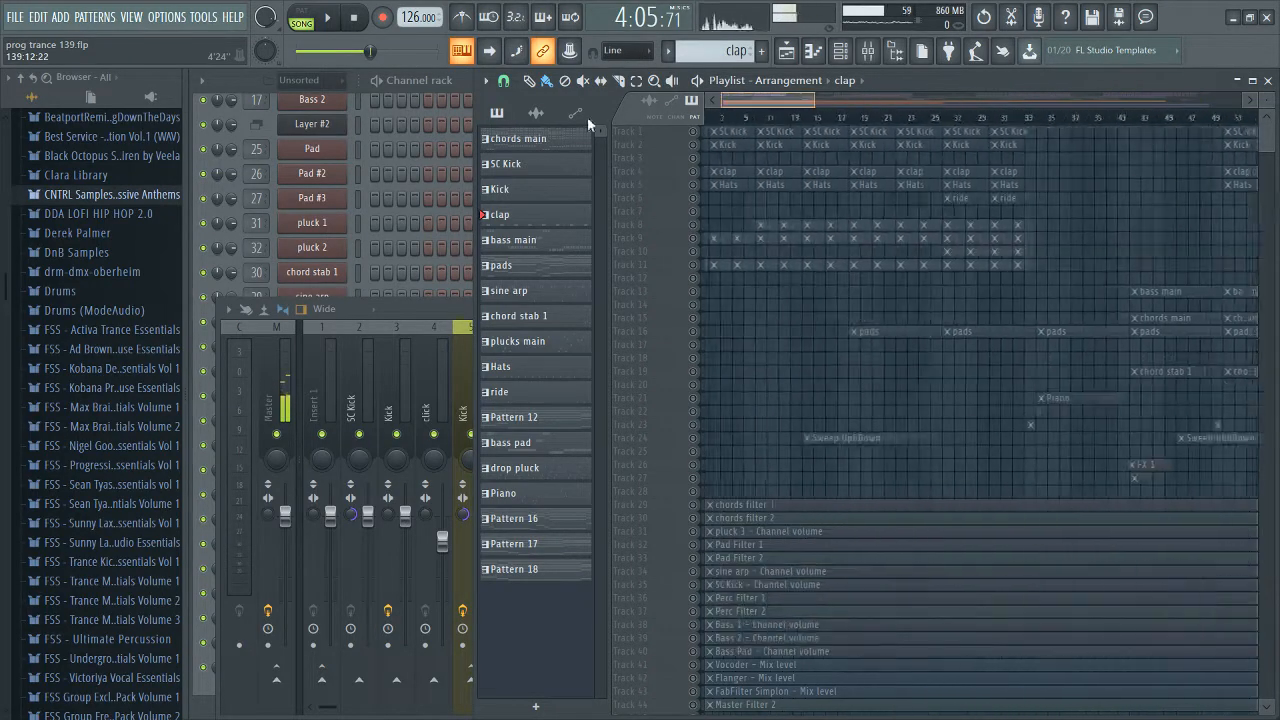
scroll(771, 334, "down", 5)
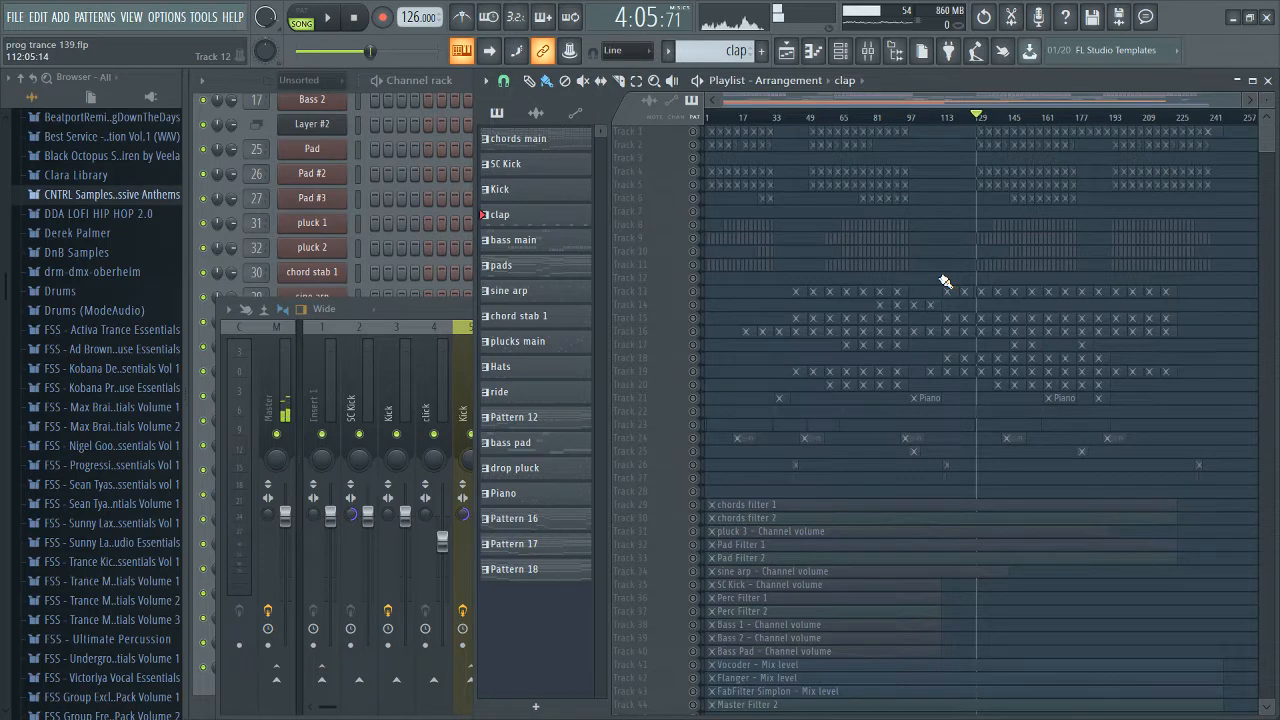
scroll(1037, 469, "down", 3)
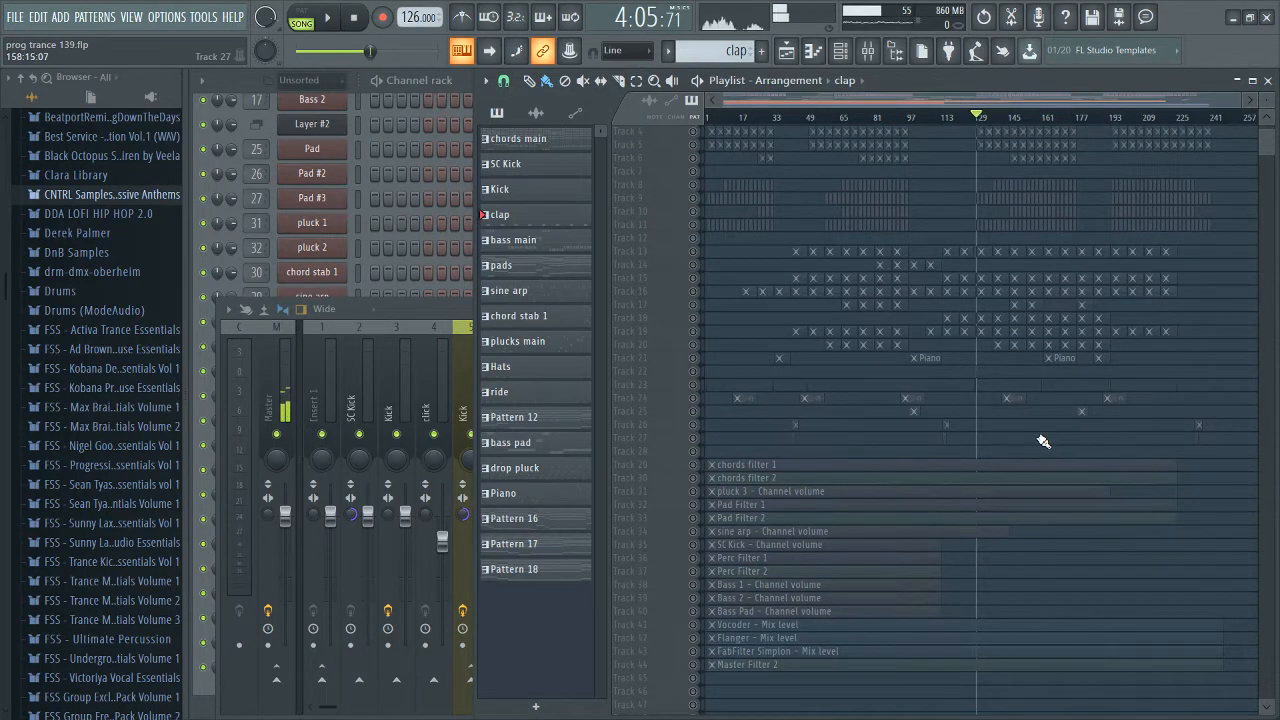
scroll(1071, 434, "up", 4)
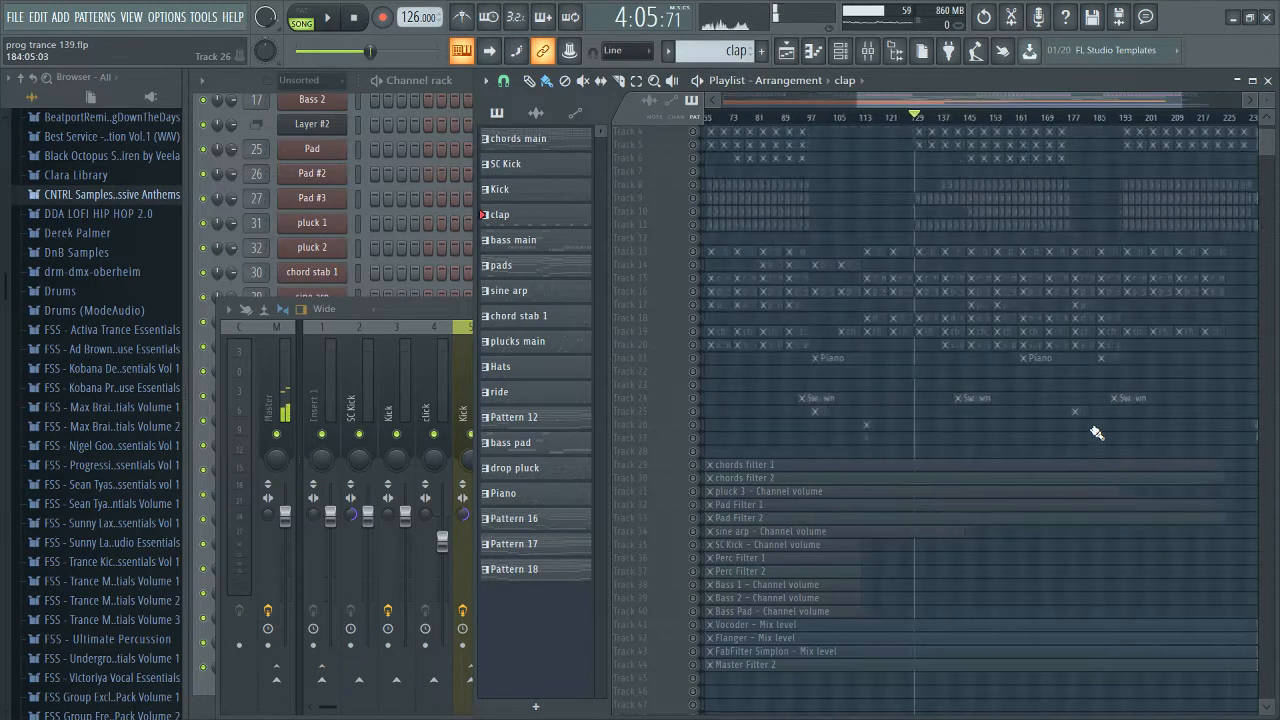
scroll(904, 155, "up", 6)
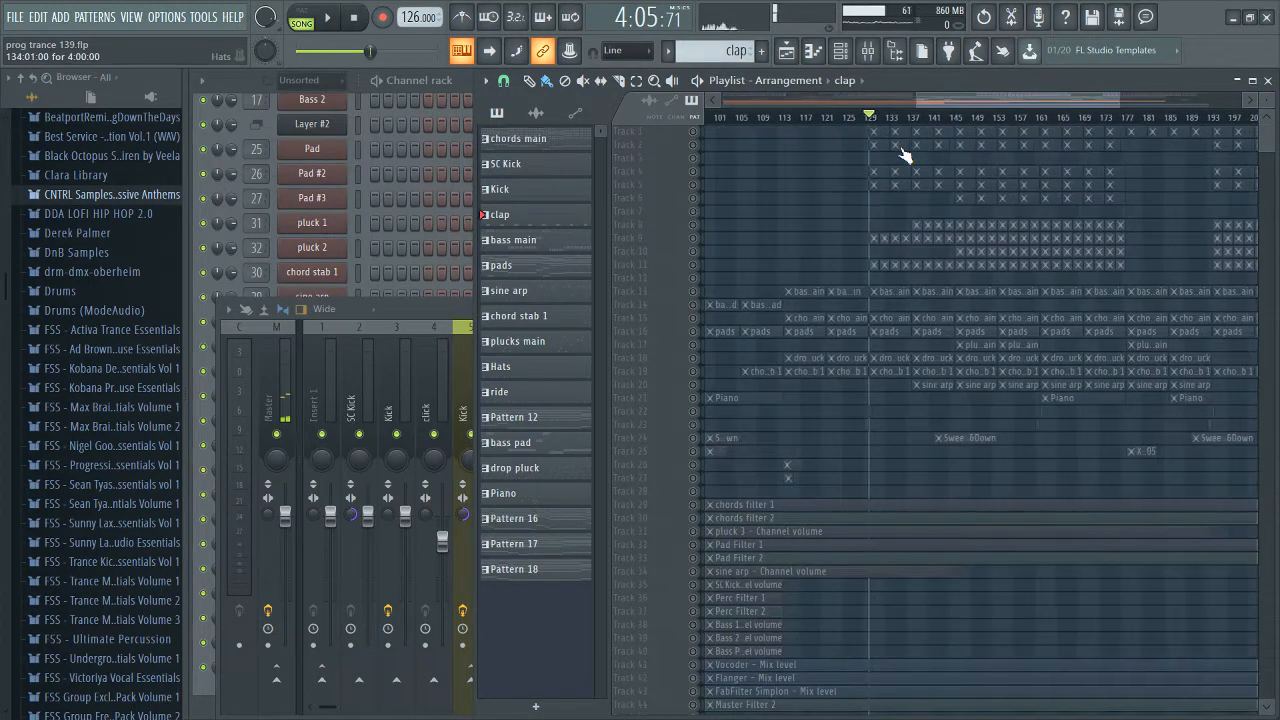
scroll(1042, 314, "down", 6)
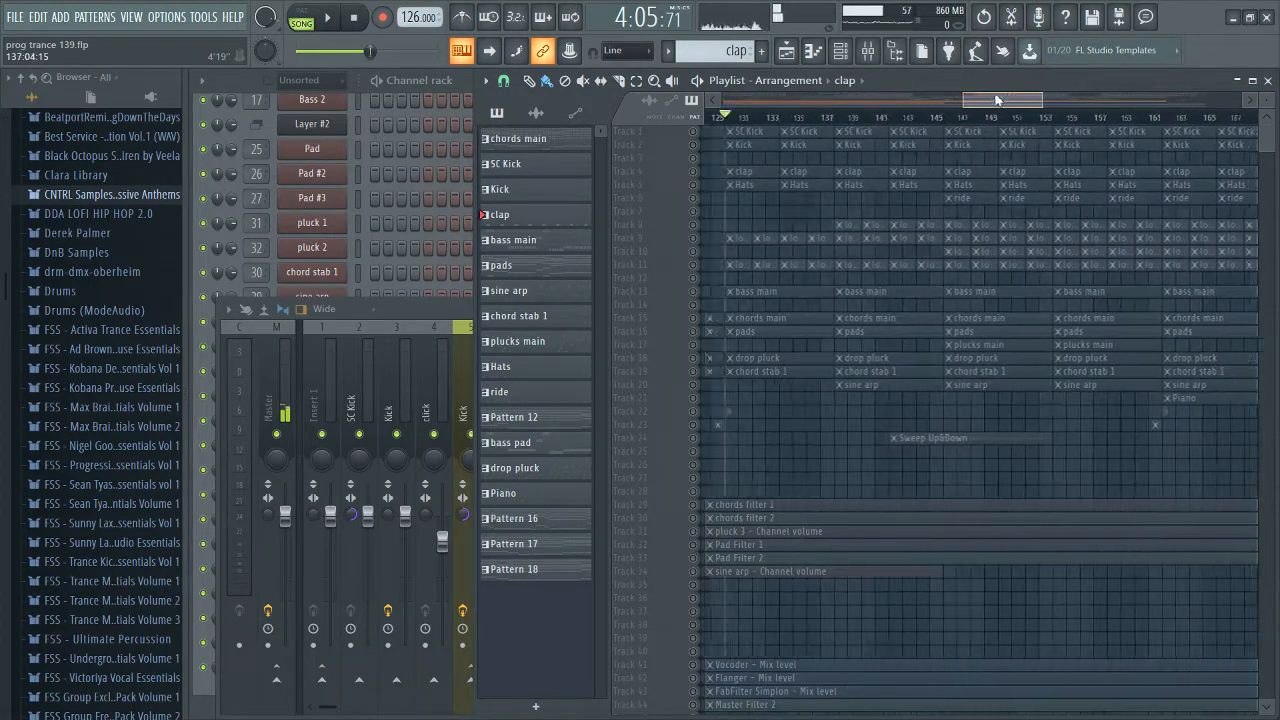
scroll(1042, 314, "down", 3)
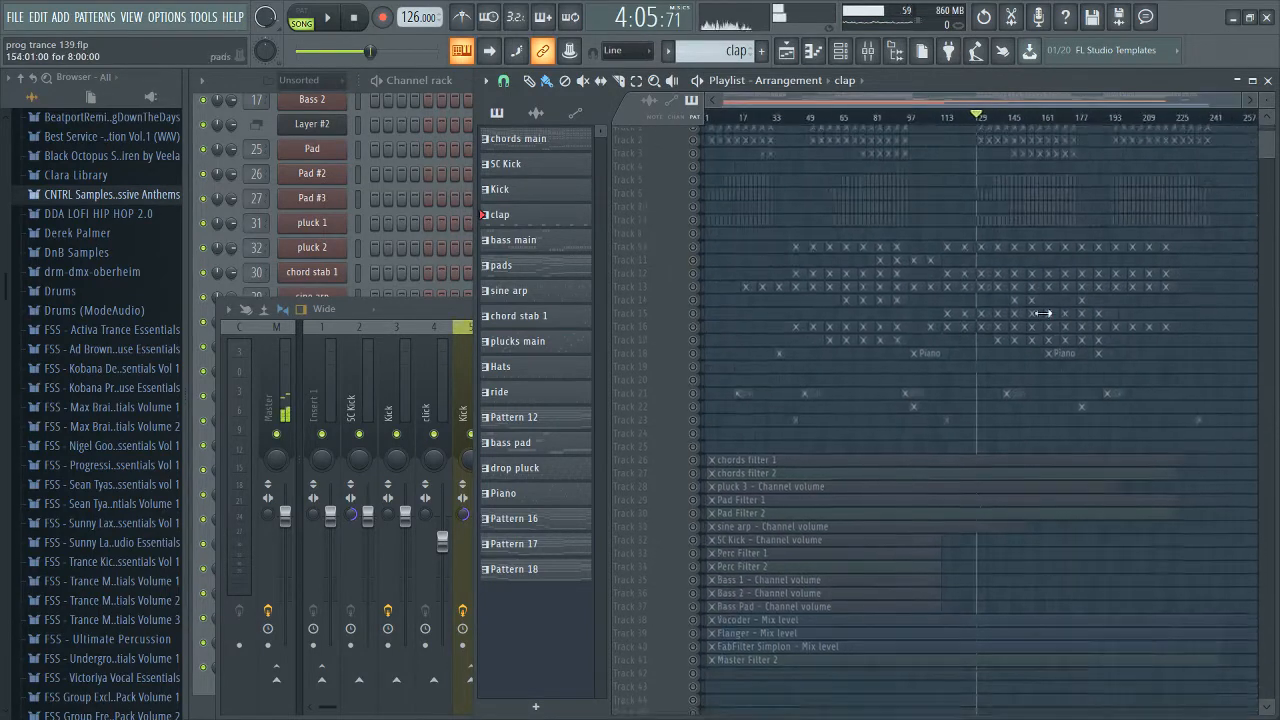
Step: Unsolo the Loneliest Days (Original Mix) reference on track 50 to bring the project's other playlist tracks back on
scroll(1083, 310, "down", 6)
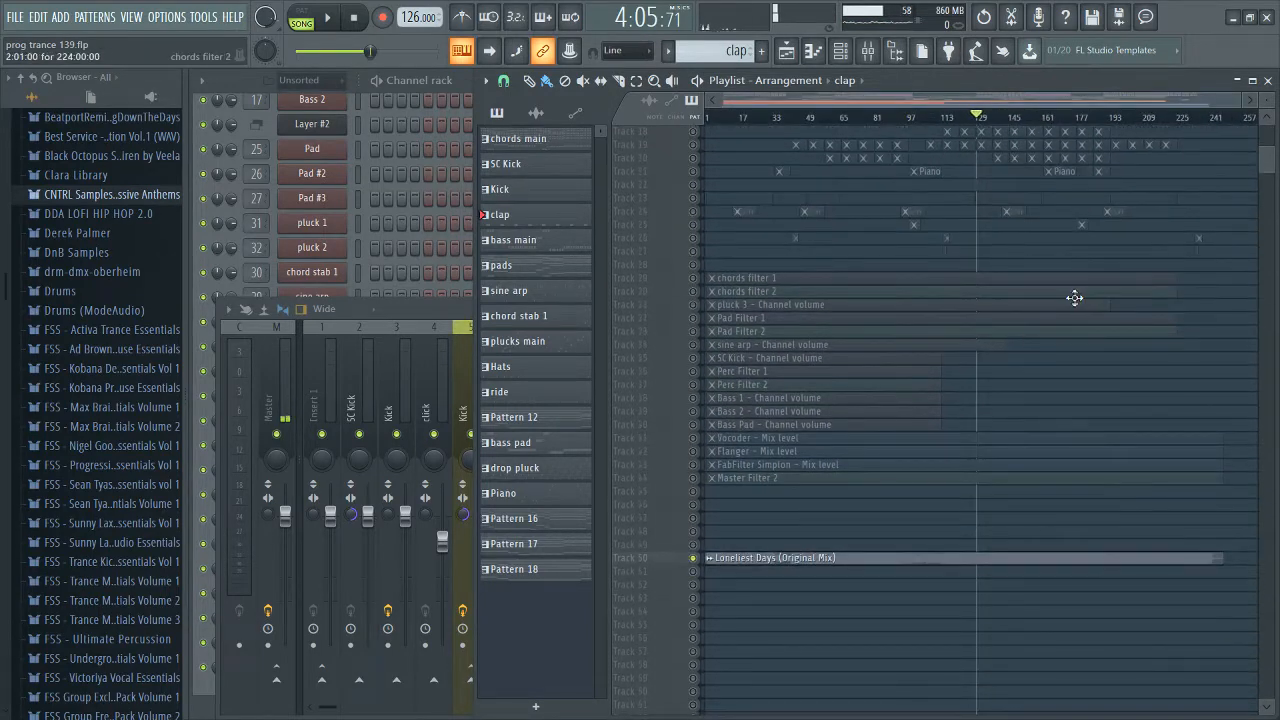
right_click(700, 560)
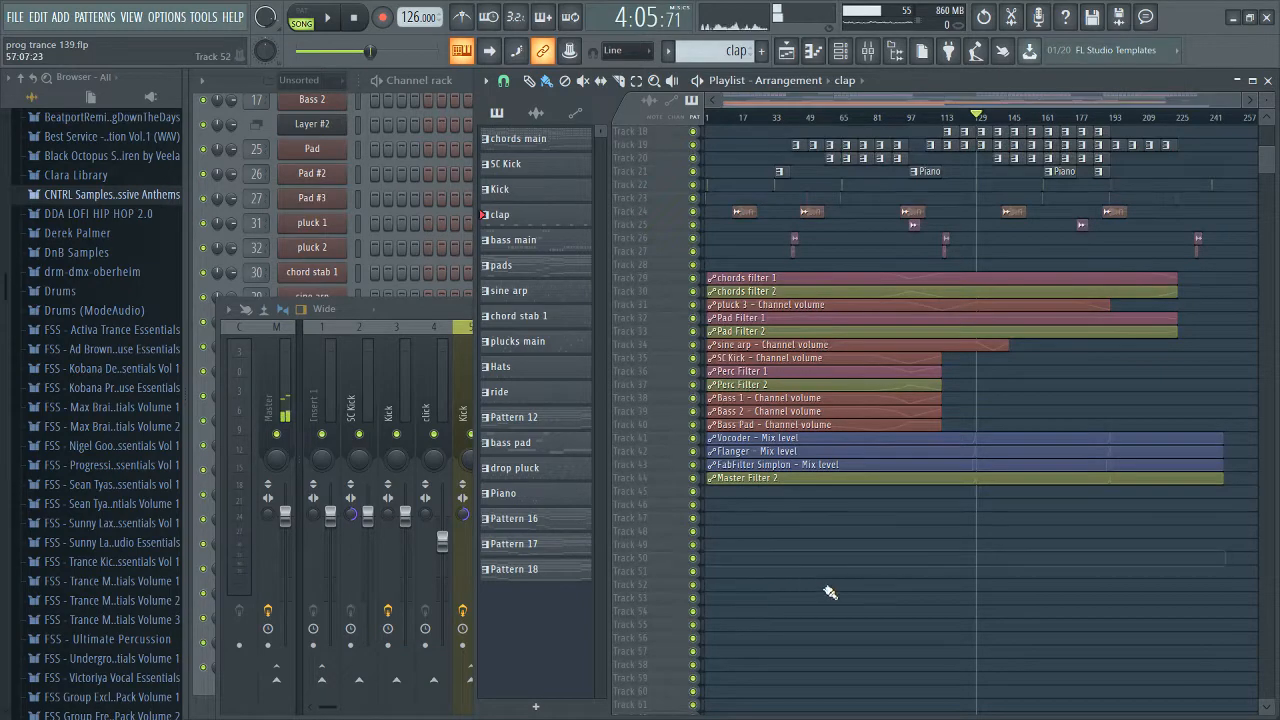
scroll(837, 334, "up", 6)
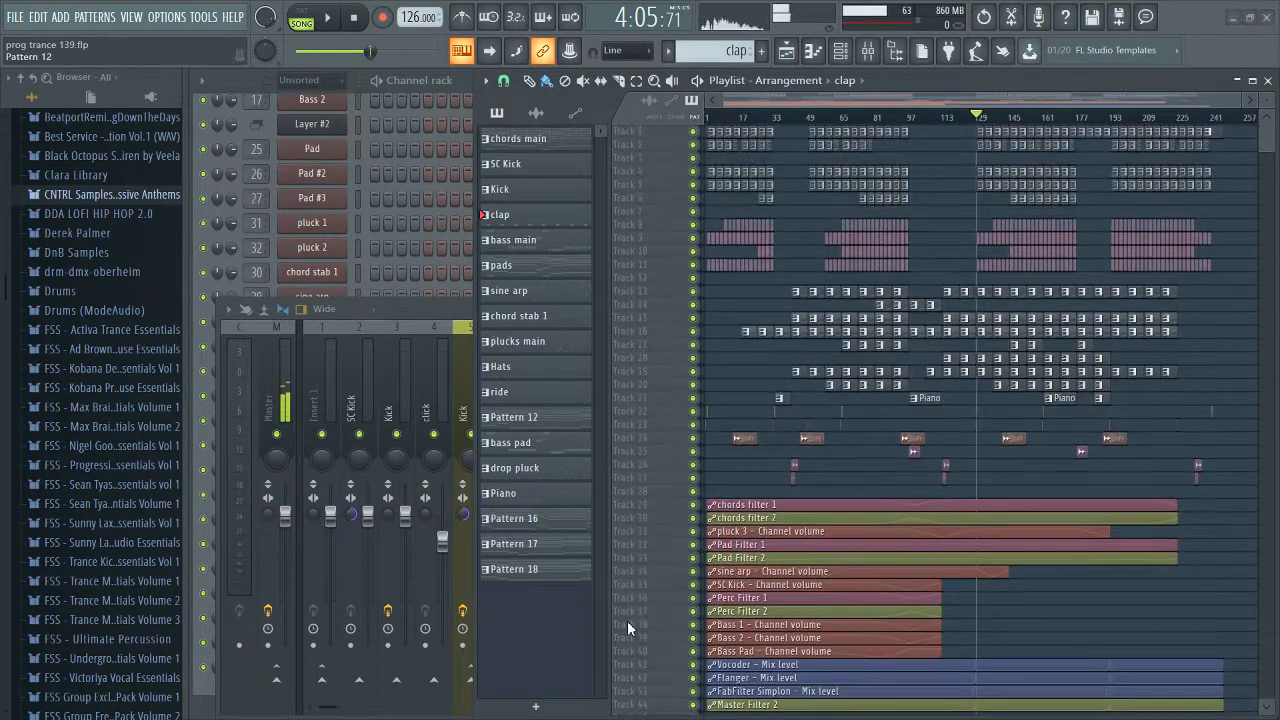